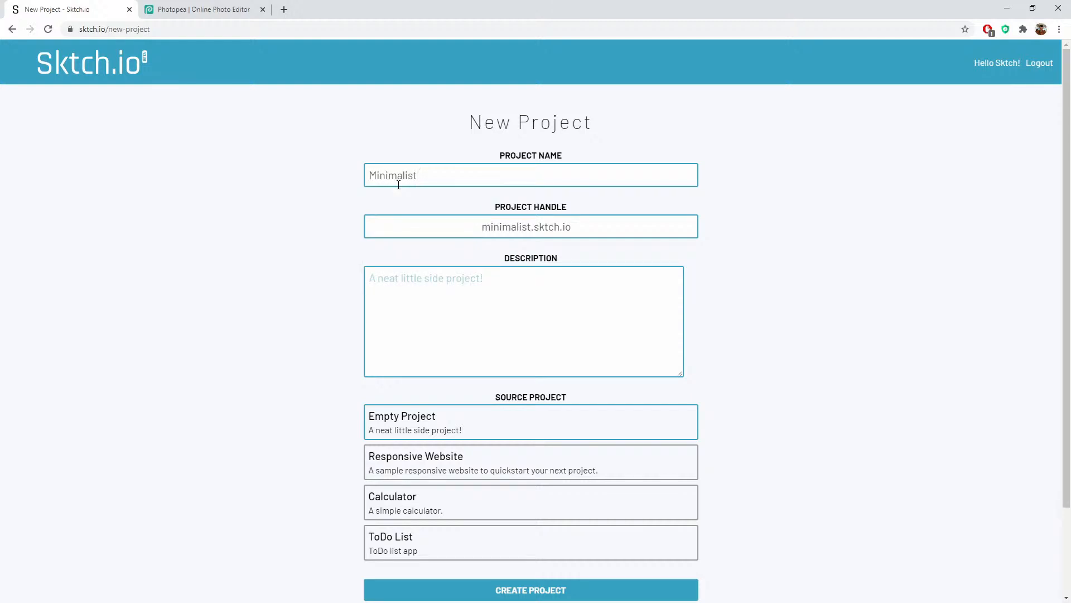
Step: Create the project 'Minimalist Portfolio' with the description 'Sample minimalist portfolio'
{"action": "type", "text": "Portfolio"}
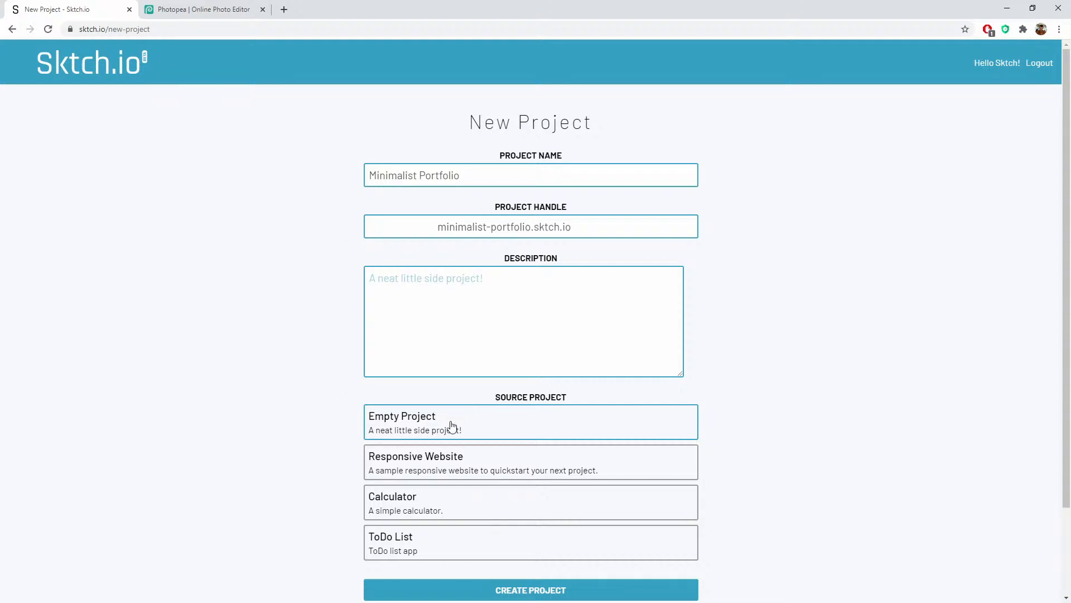
{"action": "scroll", "coordinate": [451, 425], "scroll_direction": "down", "scroll_amount": 2}
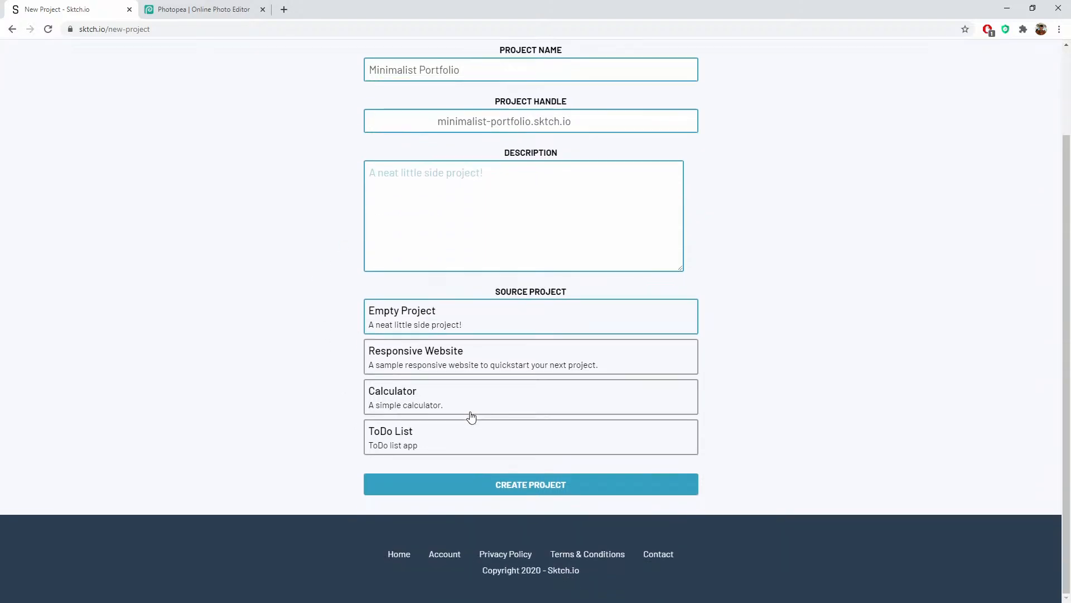
{"action": "left_click", "coordinate": [542, 484]}
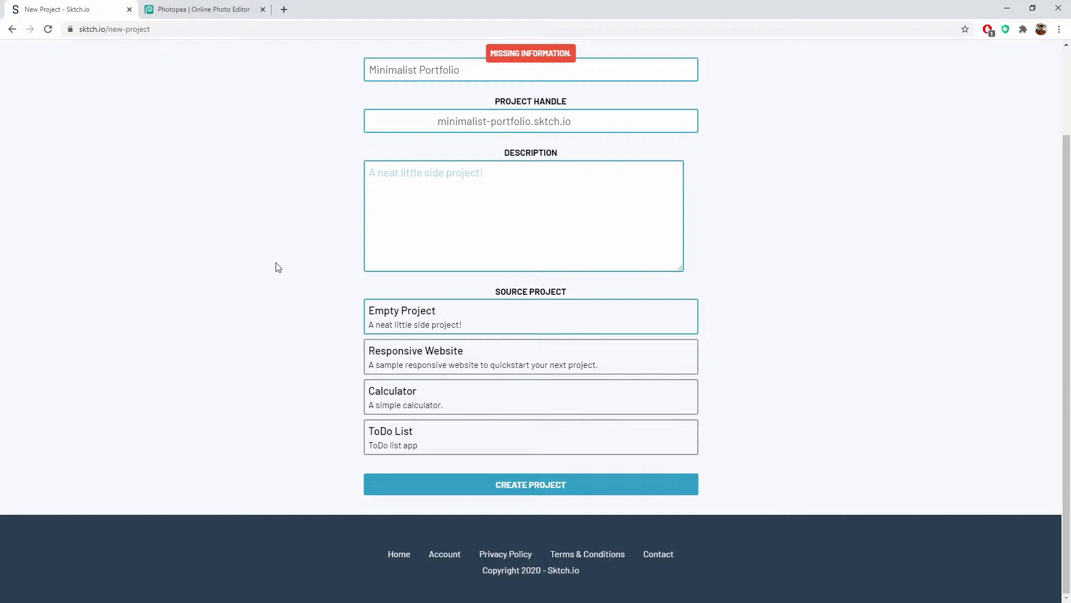
{"action": "scroll", "coordinate": [390, 318], "scroll_direction": "up", "scroll_amount": 2}
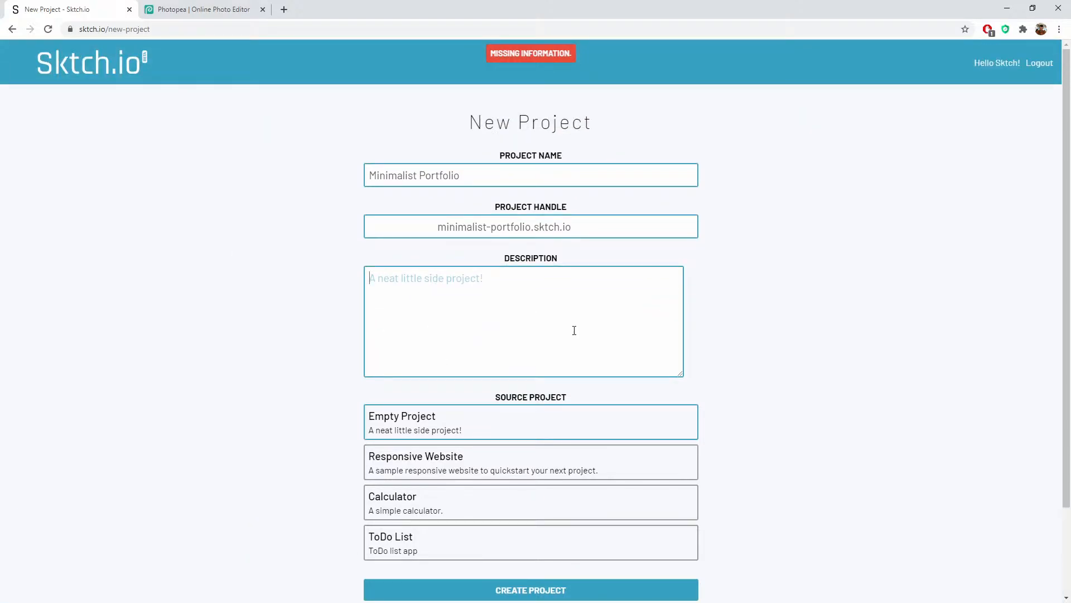
{"action": "type", "text": "Sample"}
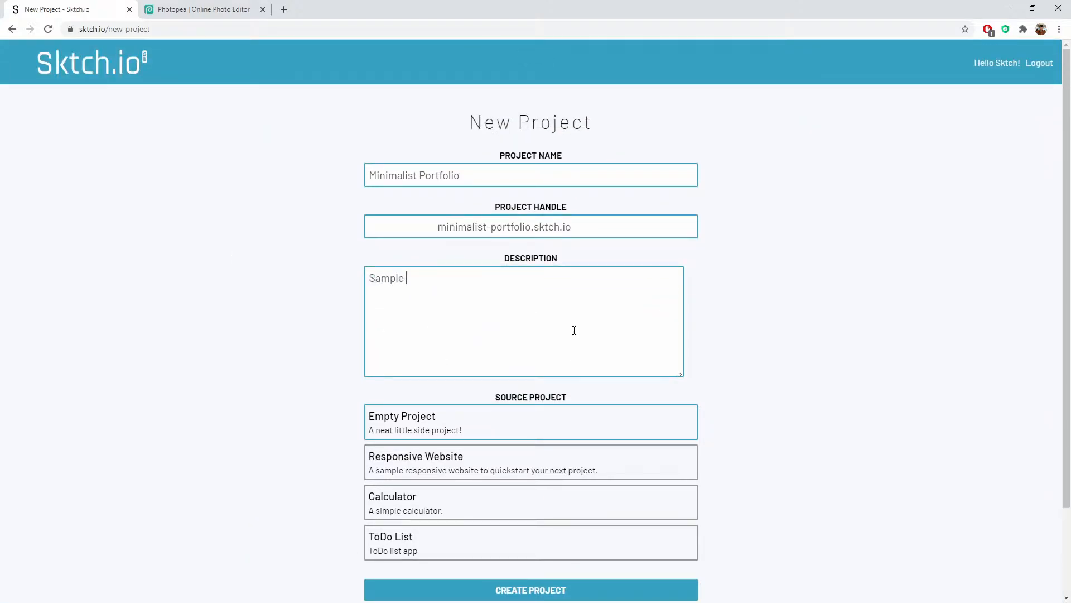
{"action": "type", "text": " minimalist portfolio"}
{"action": "left_click", "coordinate": [529, 591]}
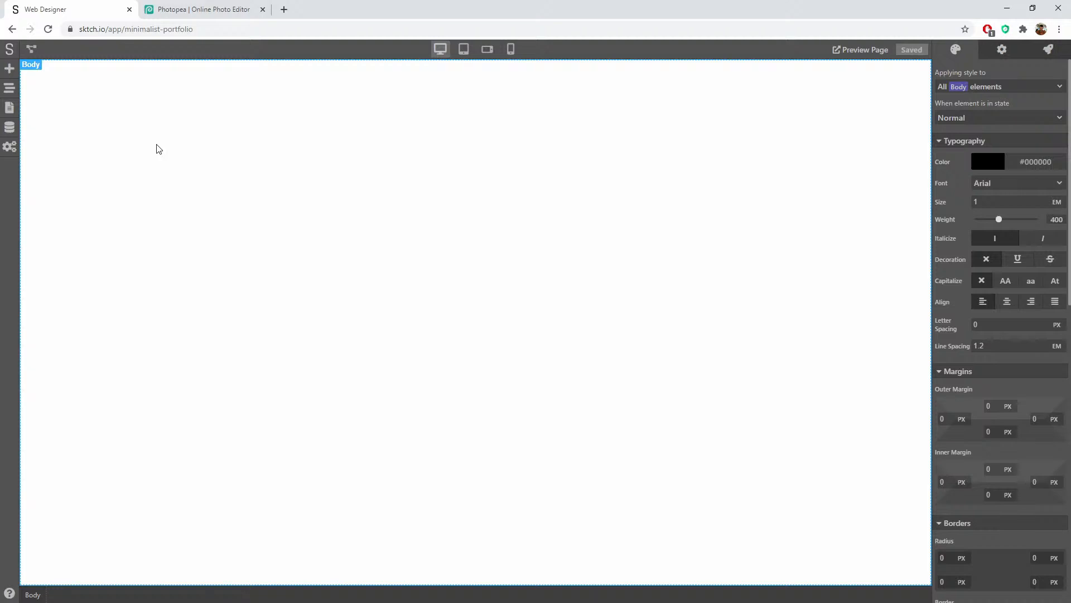
Step: In Photopea, start a new 1000x1000 document and hide the Background layer for transparency
{"action": "left_click", "coordinate": [178, 11]}
{"action": "left_click", "coordinate": [12, 49]}
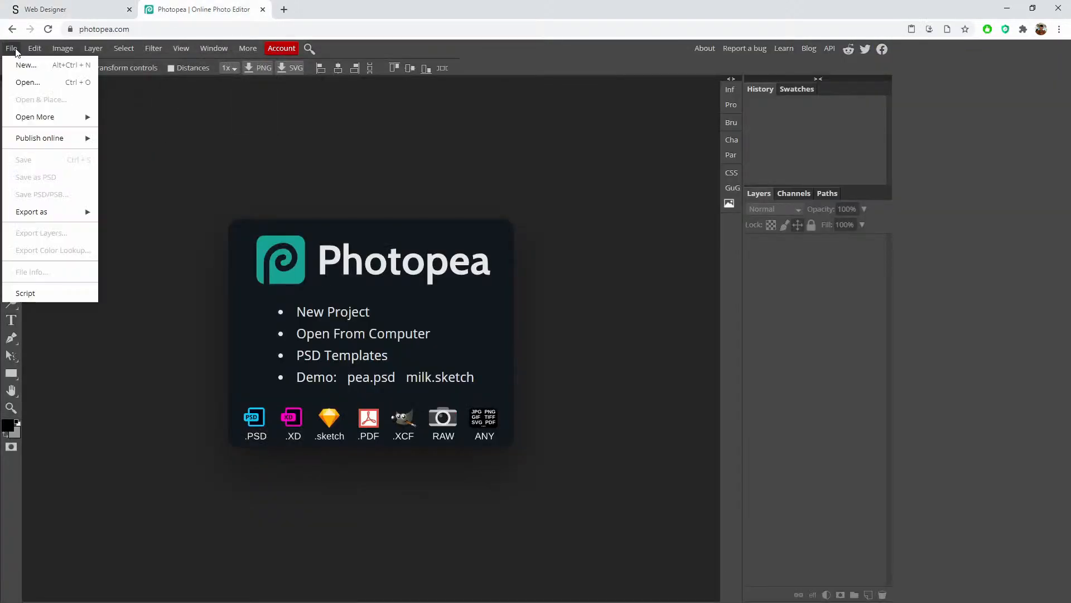
{"action": "left_click", "coordinate": [27, 65]}
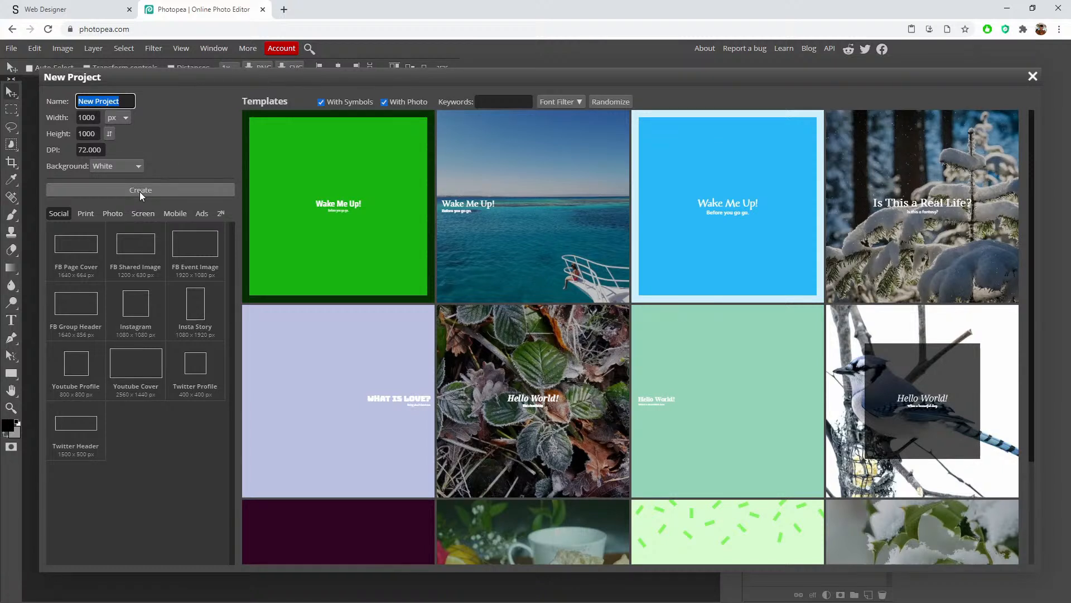
{"action": "left_click", "coordinate": [168, 189]}
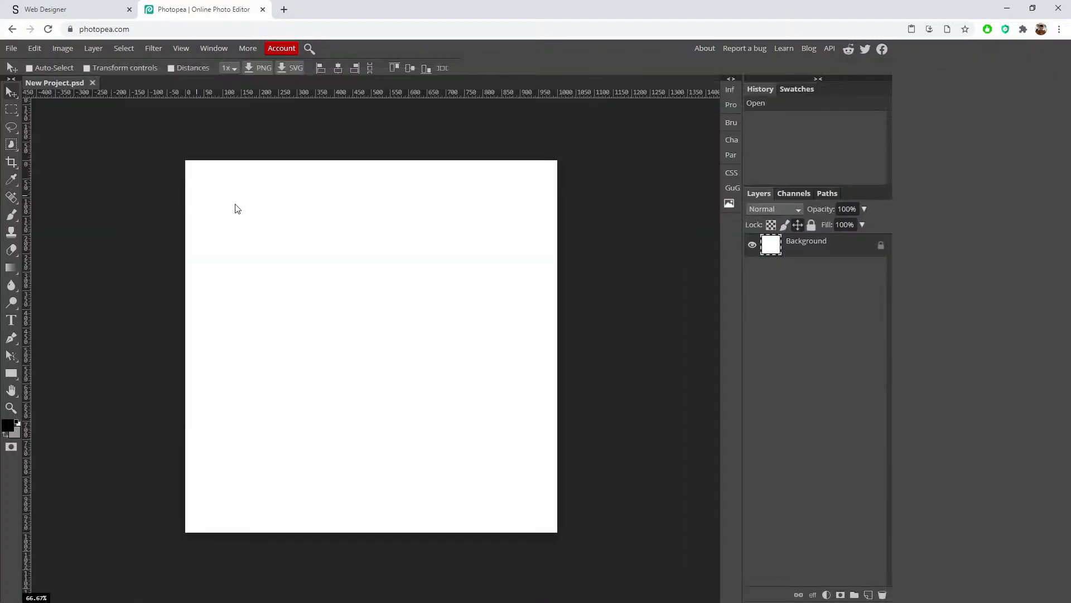
{"action": "left_click", "coordinate": [752, 244]}
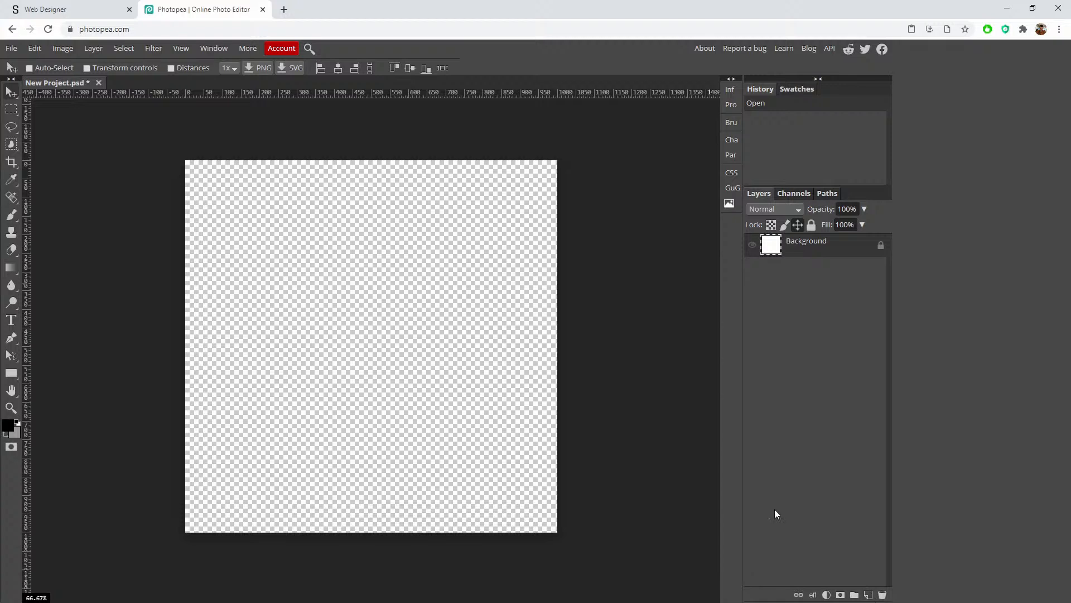
Step: Add a 'Johnny' text layer, enlarge it to 192 px and move it to the canvas centre
{"action": "left_click", "coordinate": [11, 320]}
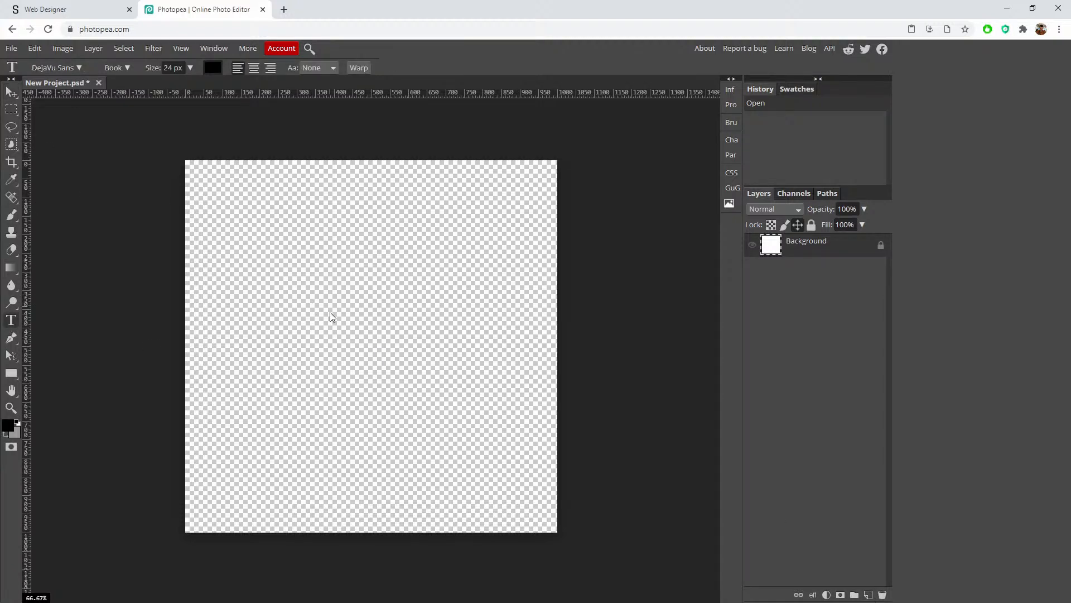
{"action": "left_click", "coordinate": [329, 357]}
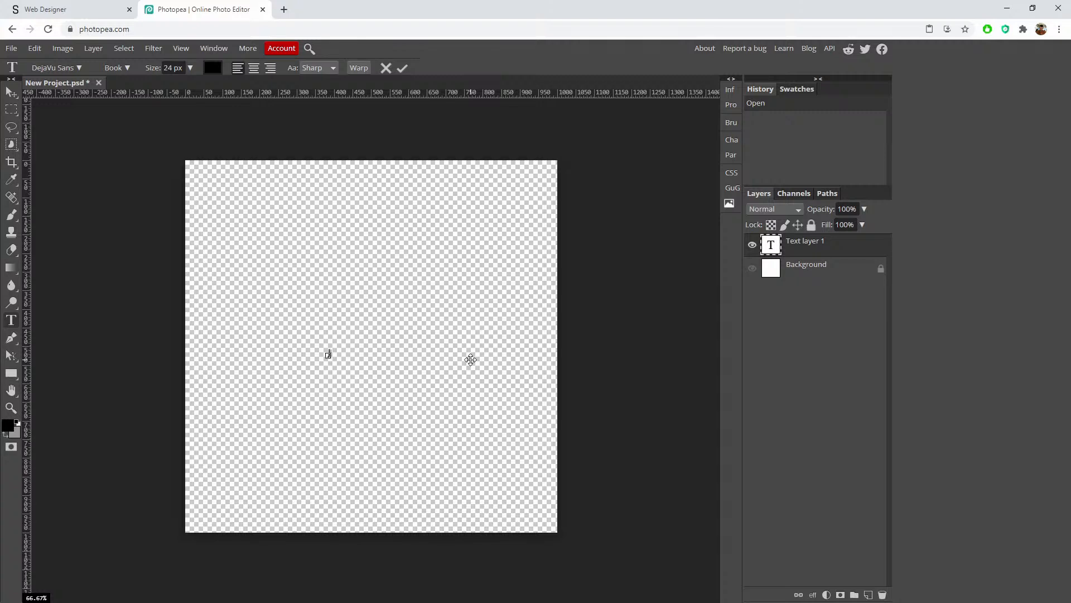
{"action": "type", "text": "nny"}
{"action": "left_click", "coordinate": [12, 324]}
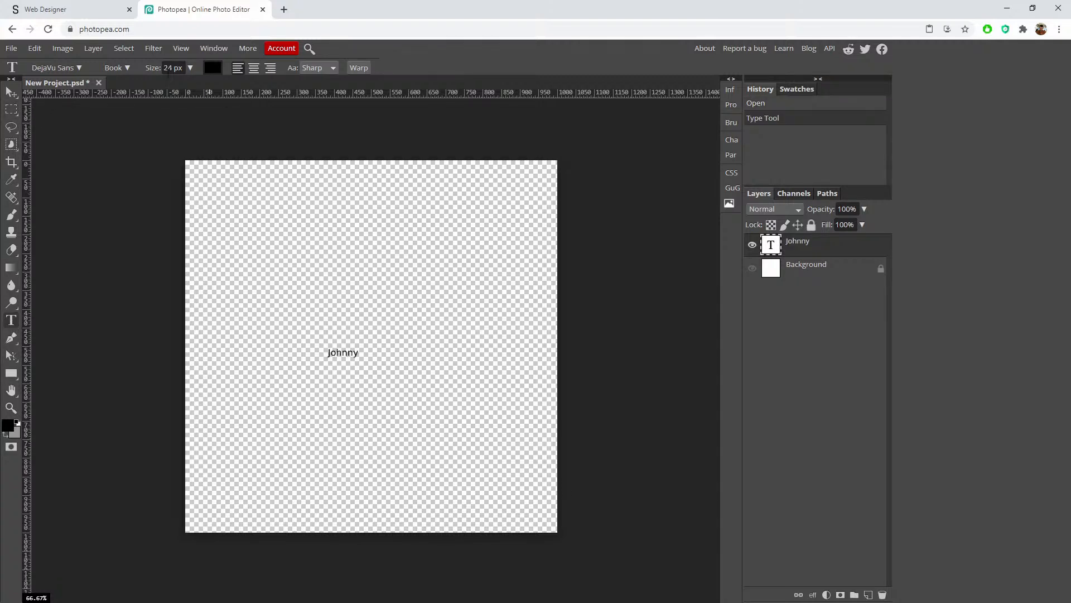
{"action": "left_click_drag", "start_coordinate": [146, 67], "coordinate": [223, 78]}
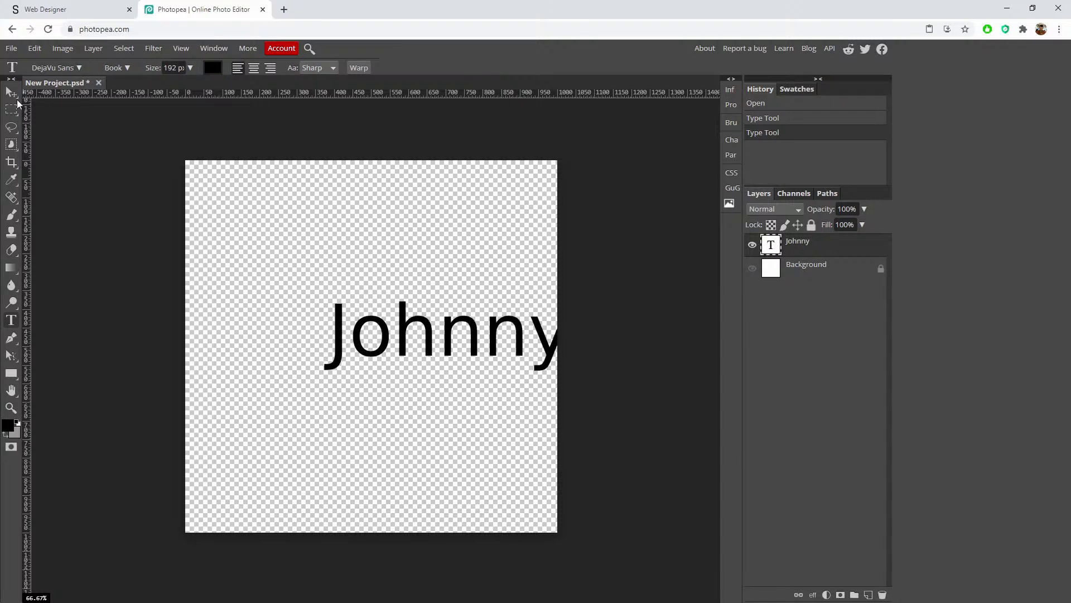
{"action": "left_click", "coordinate": [13, 90]}
{"action": "left_click_drag", "start_coordinate": [455, 326], "coordinate": [383, 335]}
Step: Open the Character panel's font list and browse the Calligraphic fonts
{"action": "left_click", "coordinate": [11, 319]}
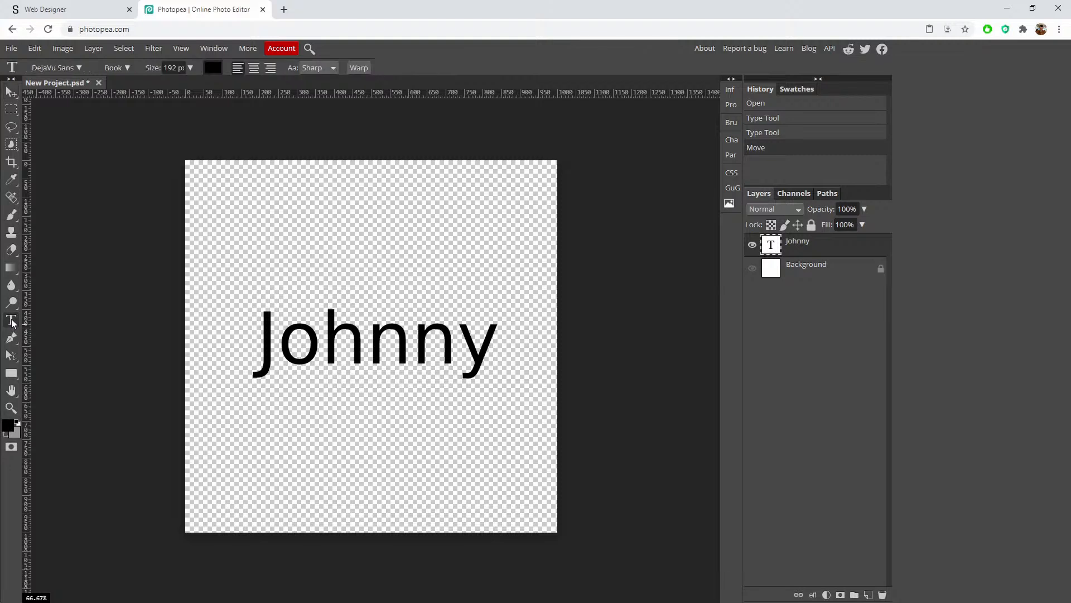
{"action": "left_click", "coordinate": [732, 140]}
{"action": "left_click", "coordinate": [641, 109]}
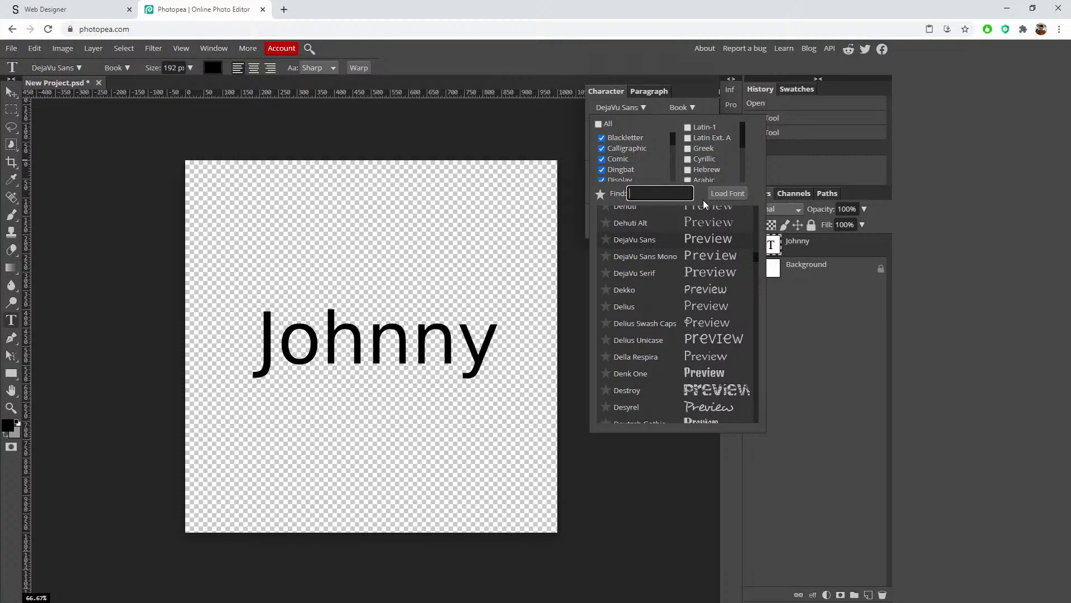
{"action": "scroll", "coordinate": [628, 150], "scroll_direction": "down", "scroll_amount": 3}
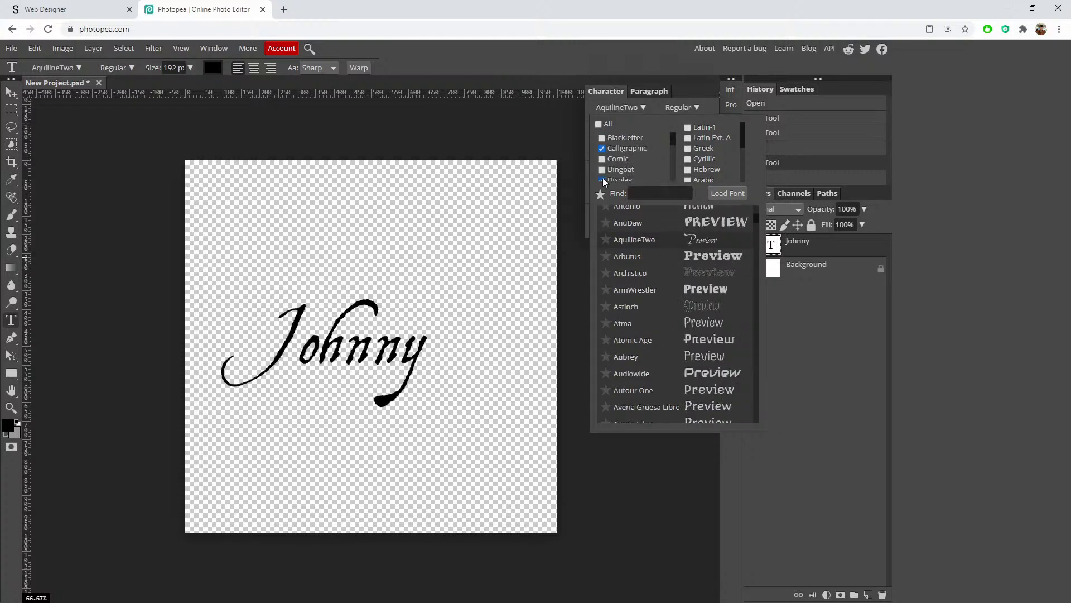
{"action": "left_click", "coordinate": [602, 179]}
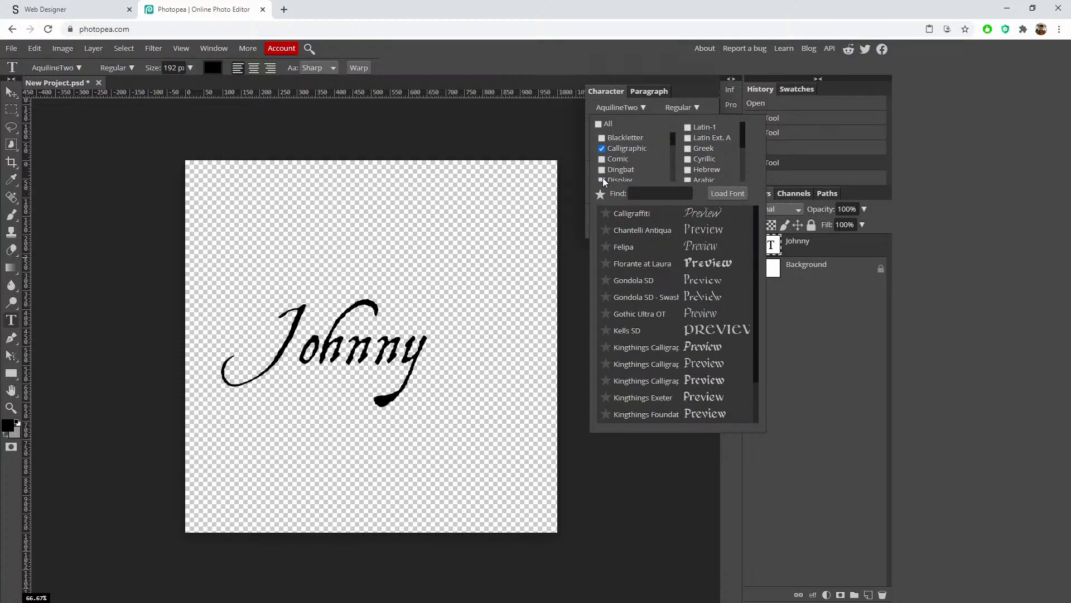
{"action": "scroll", "coordinate": [665, 275], "scroll_direction": "down", "scroll_amount": 1}
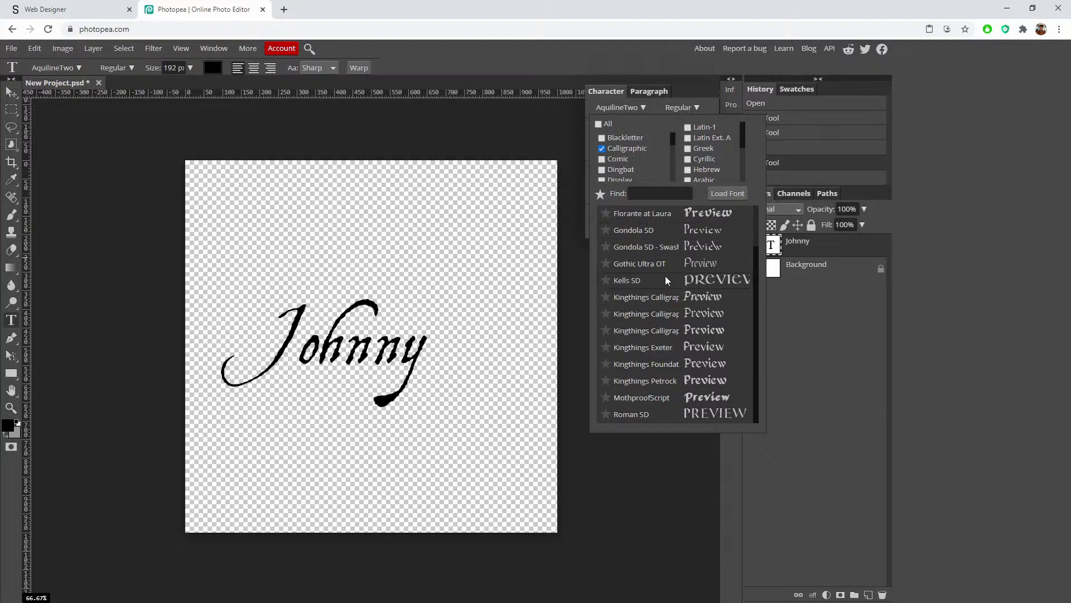
{"action": "scroll", "coordinate": [665, 280], "scroll_direction": "up", "scroll_amount": 1}
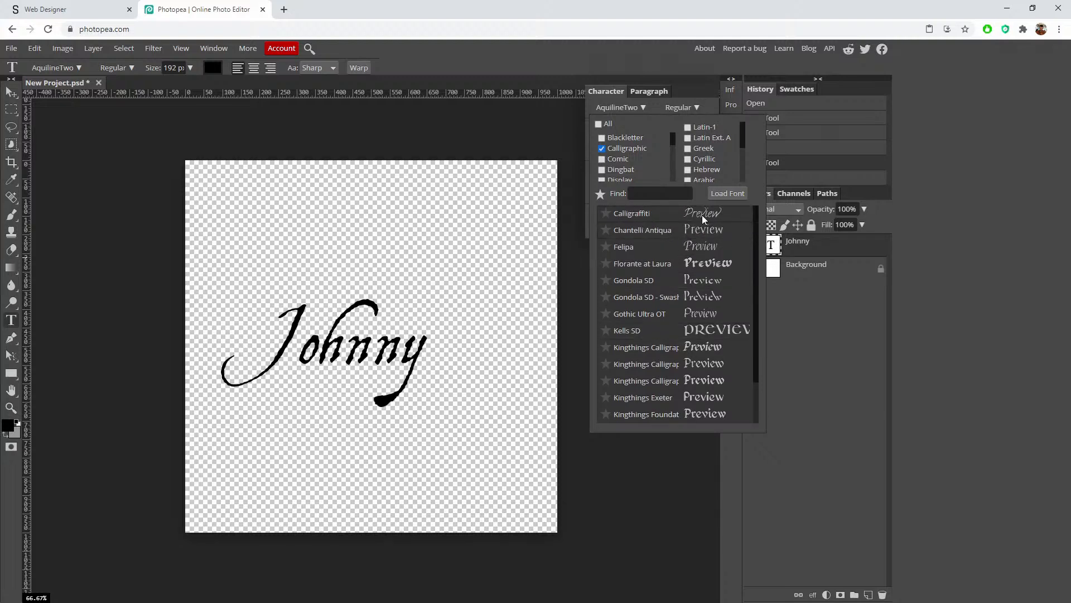
{"action": "scroll", "coordinate": [706, 261], "scroll_direction": "down", "scroll_amount": 1}
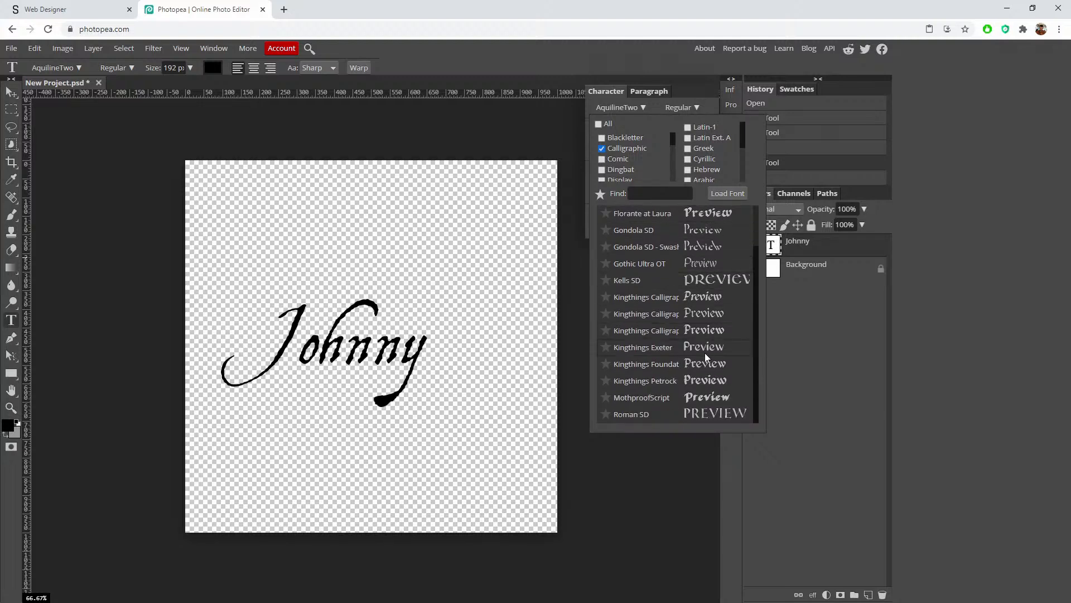
{"action": "scroll", "coordinate": [628, 257], "scroll_direction": "up", "scroll_amount": 1}
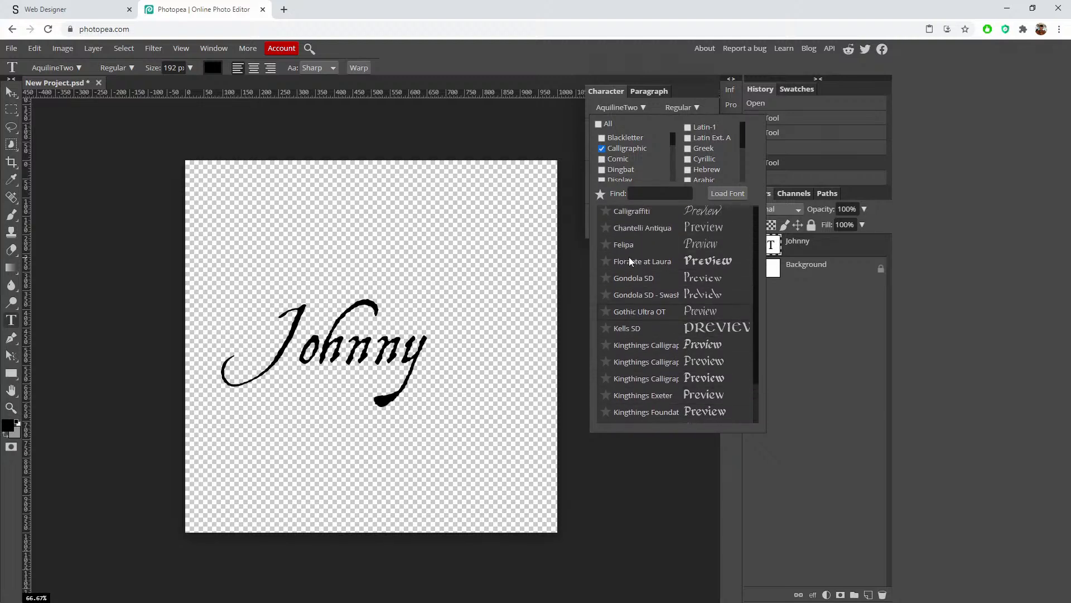
Step: Filter the font list through Blackletter and Dingbat, then browse the Handdrawn fonts
{"action": "left_click", "coordinate": [602, 149]}
{"action": "left_click", "coordinate": [621, 138]}
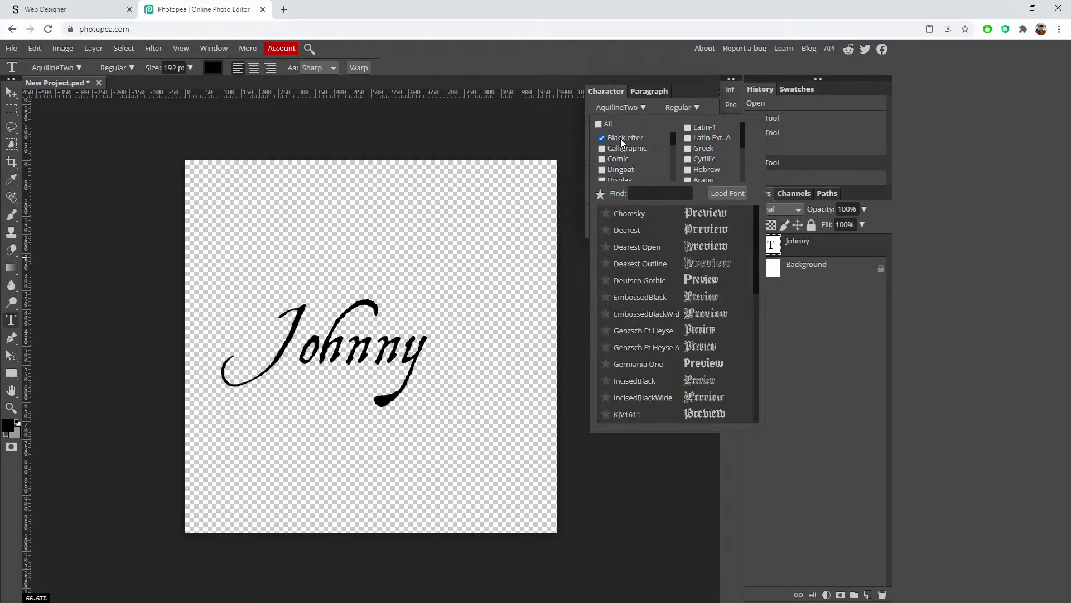
{"action": "scroll", "coordinate": [663, 268], "scroll_direction": "down", "scroll_amount": 5}
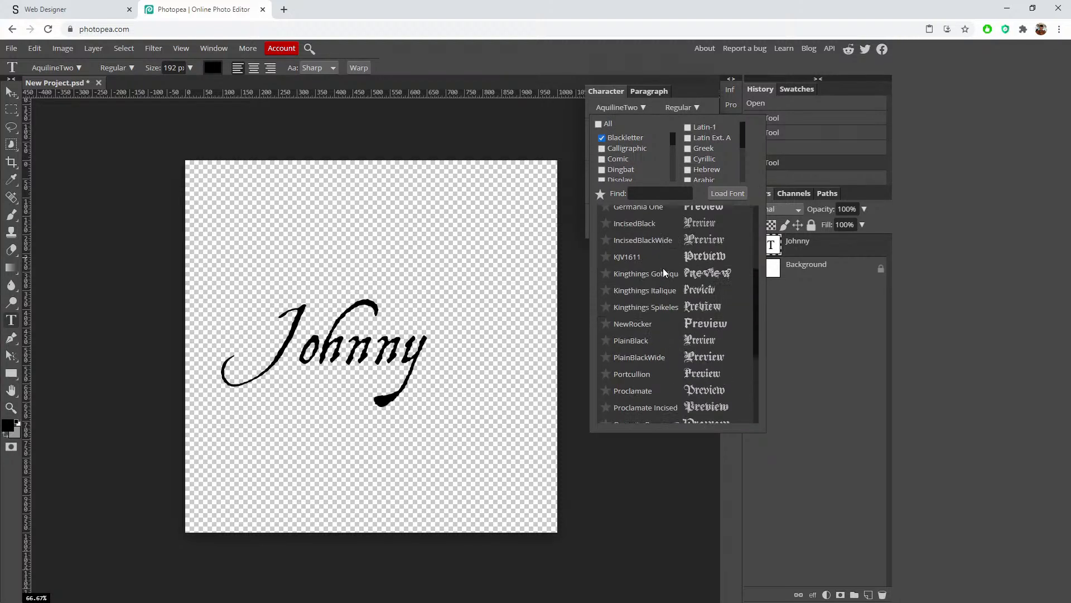
{"action": "left_click", "coordinate": [624, 137]}
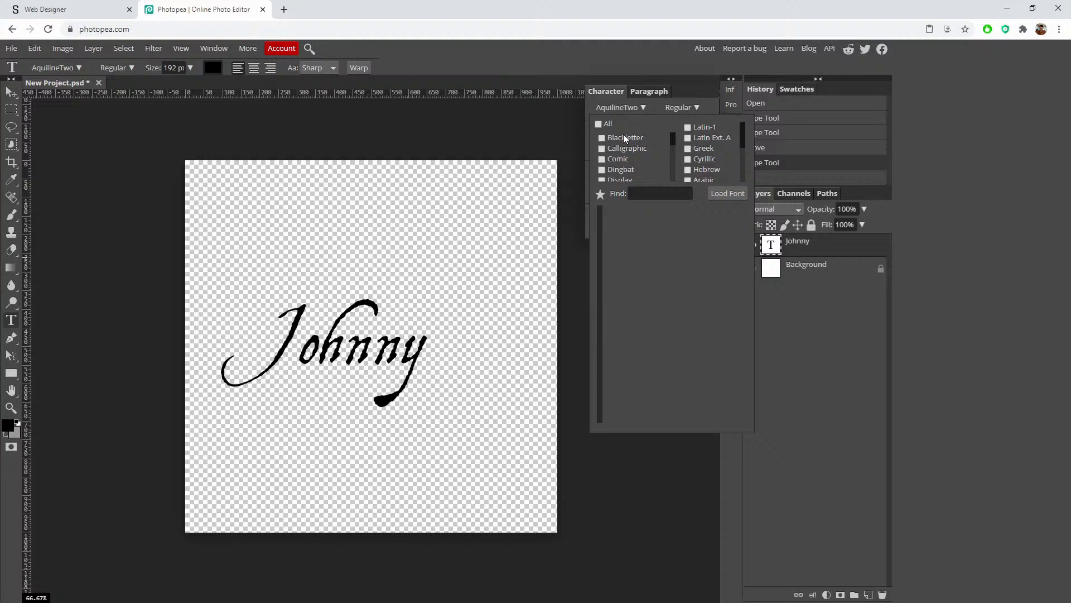
{"action": "left_click", "coordinate": [628, 172]}
{"action": "left_click", "coordinate": [601, 170]}
{"action": "scroll", "coordinate": [642, 173], "scroll_direction": "down", "scroll_amount": 3}
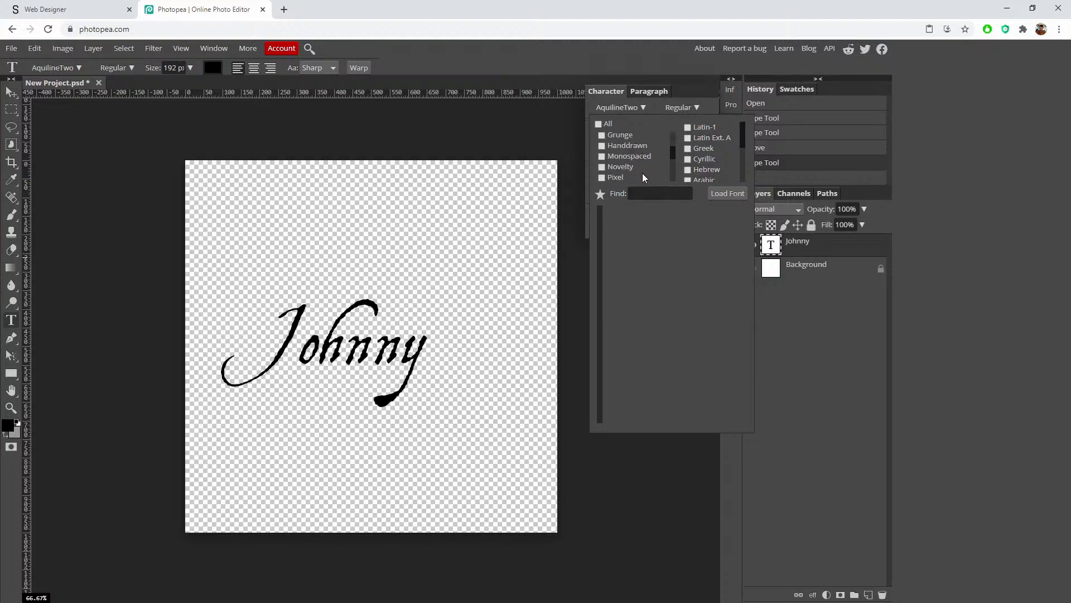
{"action": "left_click", "coordinate": [633, 144]}
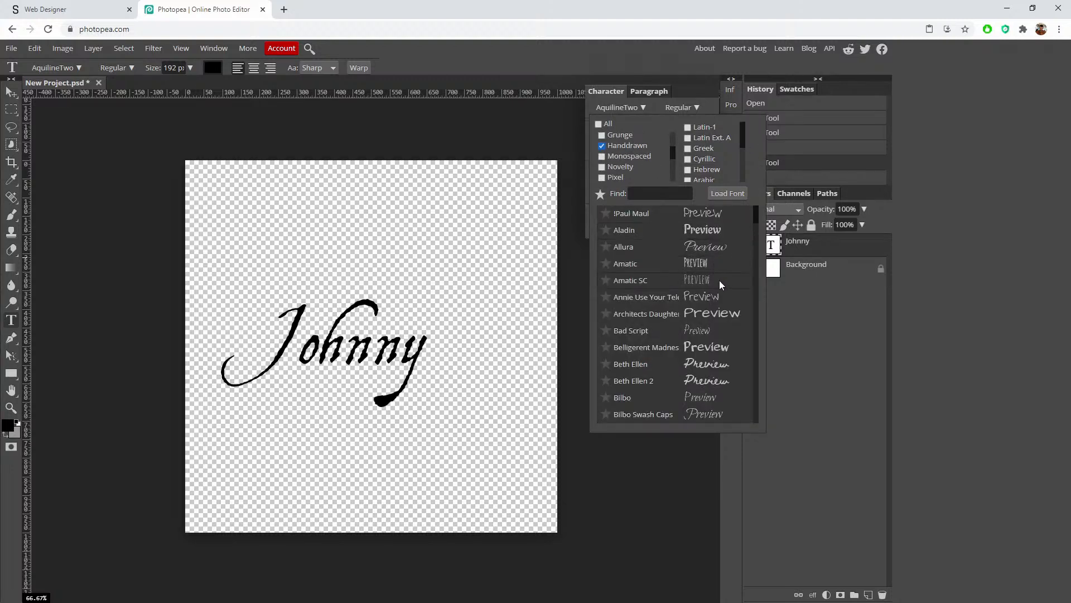
{"action": "scroll", "coordinate": [734, 361], "scroll_direction": "down", "scroll_amount": 5}
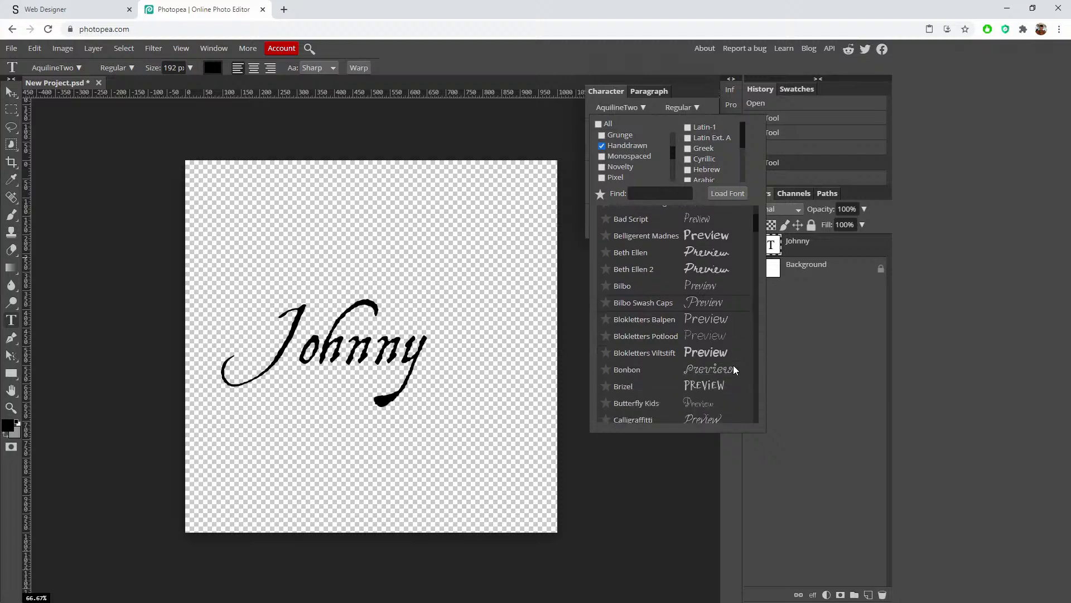
{"action": "scroll", "coordinate": [729, 364], "scroll_direction": "down", "scroll_amount": 6}
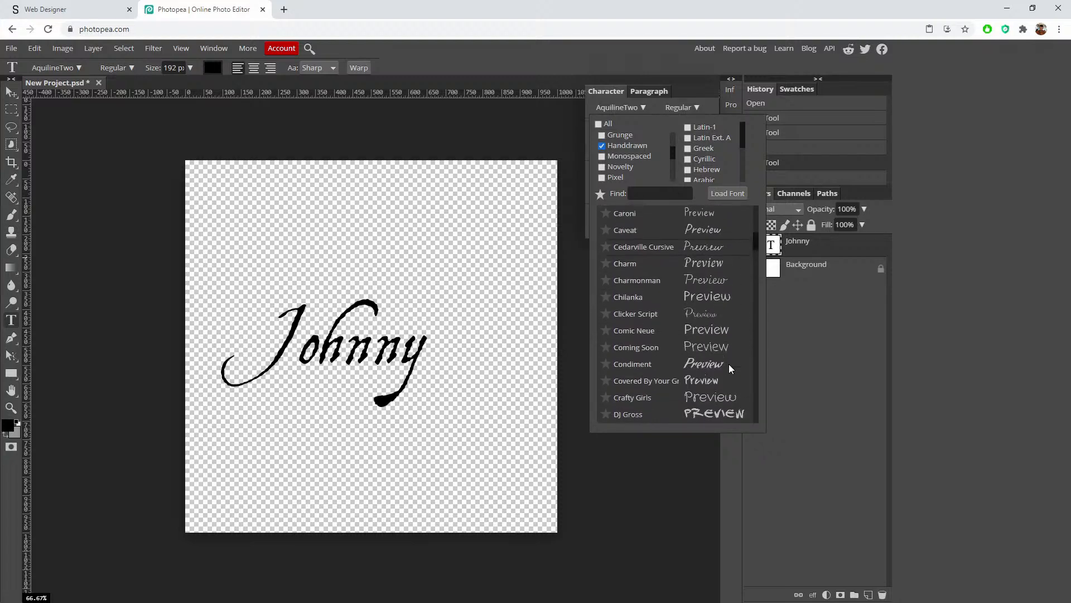
{"action": "scroll", "coordinate": [728, 364], "scroll_direction": "down", "scroll_amount": 6}
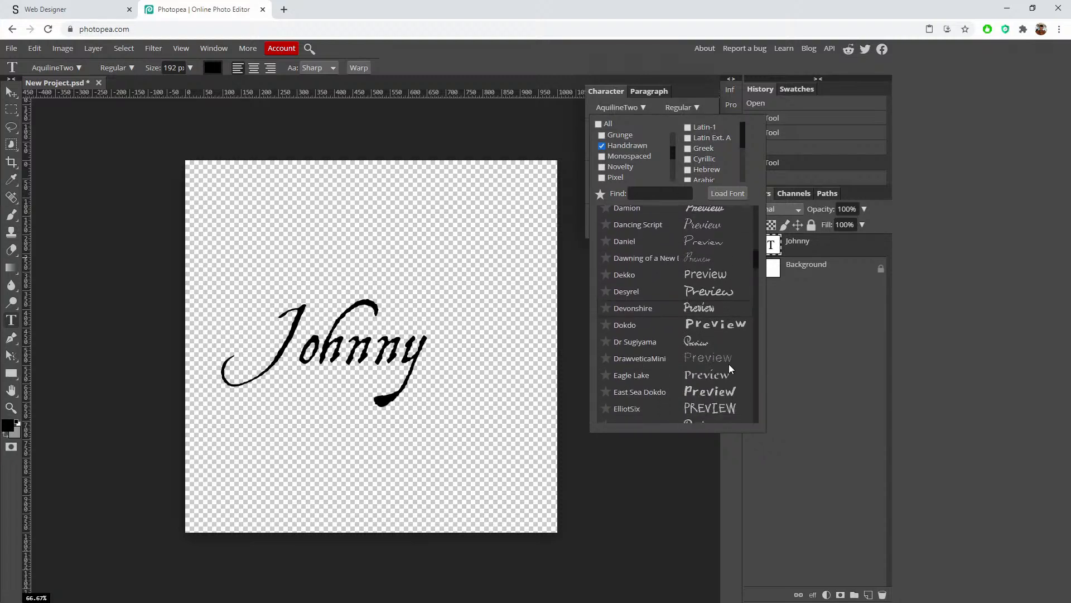
{"action": "scroll", "coordinate": [729, 364], "scroll_direction": "down", "scroll_amount": 3}
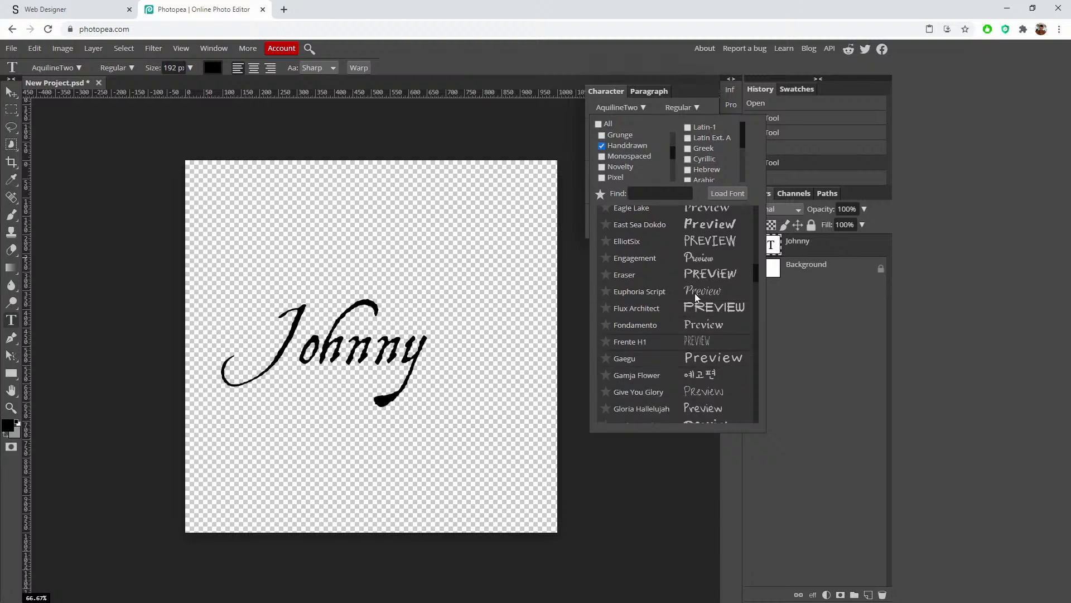
Step: Try the Engagement font on Johnny, then switch it to Norican
{"action": "left_click", "coordinate": [698, 259]}
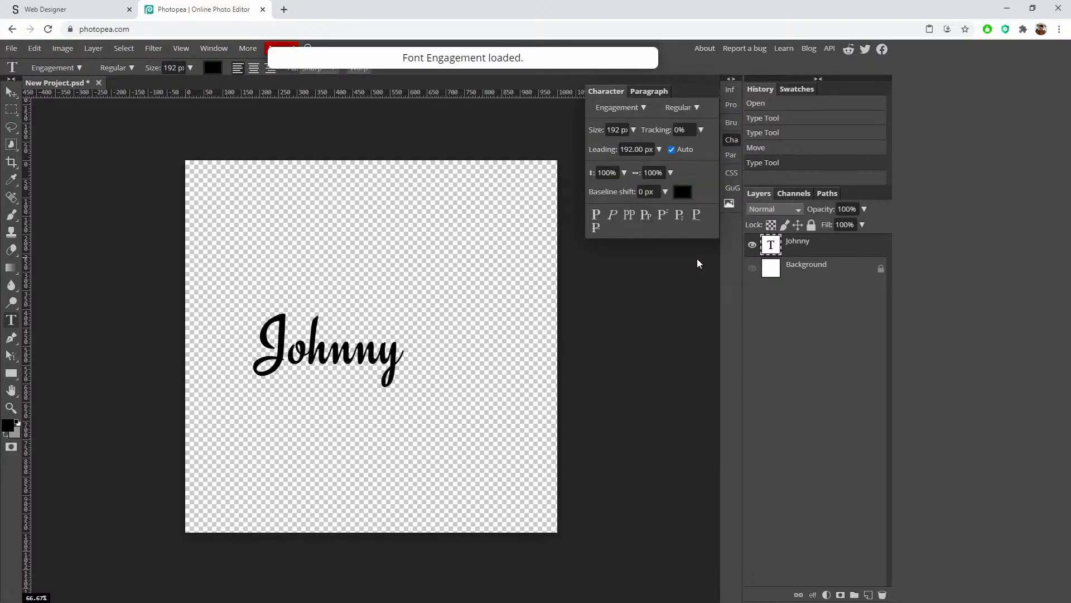
{"action": "left_click", "coordinate": [639, 108]}
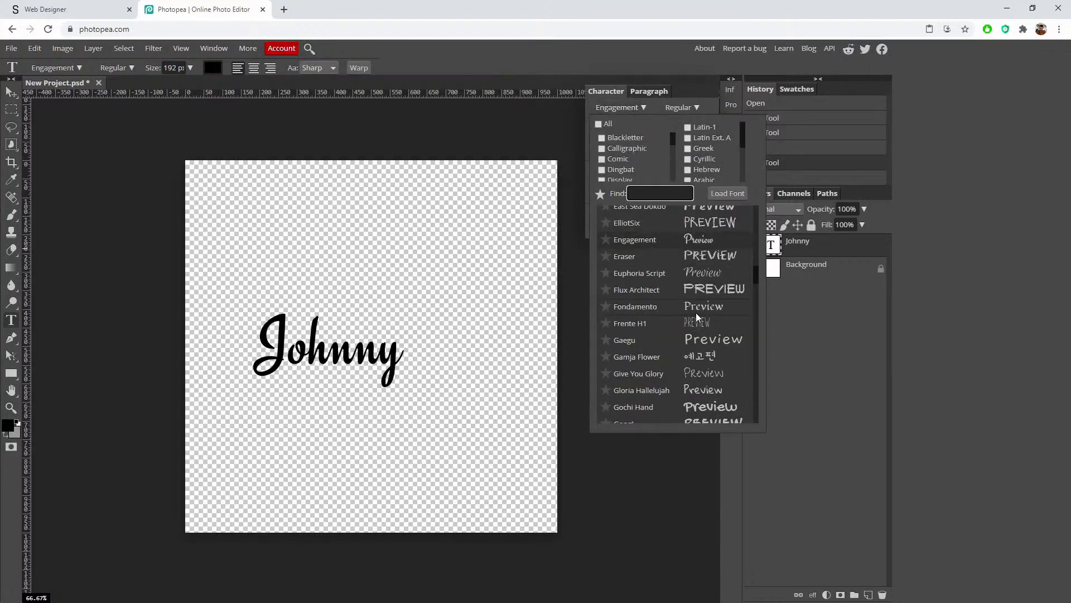
{"action": "scroll", "coordinate": [704, 328], "scroll_direction": "down", "scroll_amount": 10}
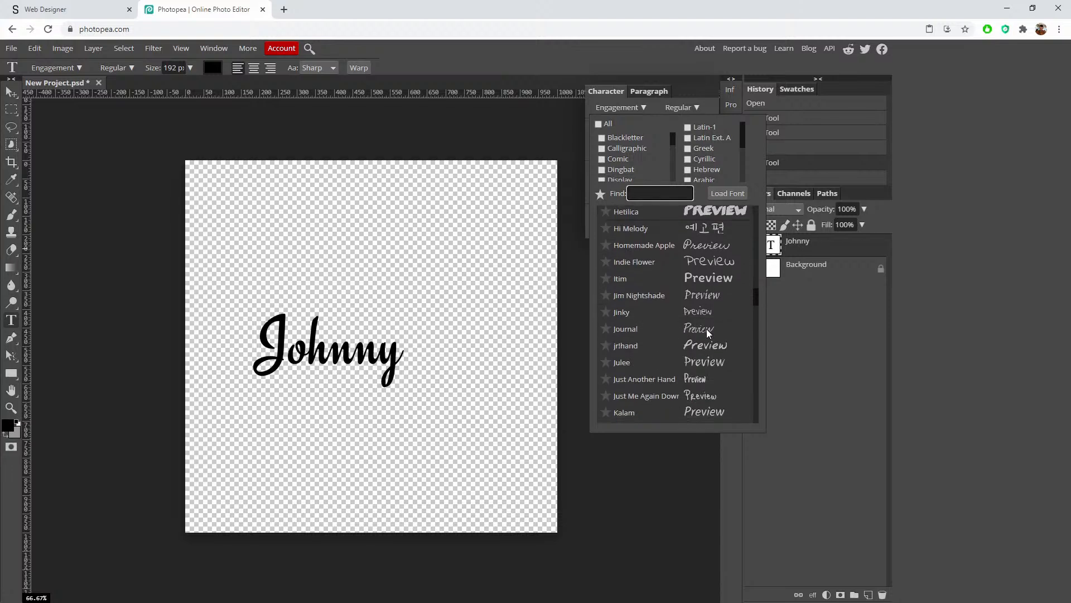
{"action": "scroll", "coordinate": [708, 333], "scroll_direction": "down", "scroll_amount": 1}
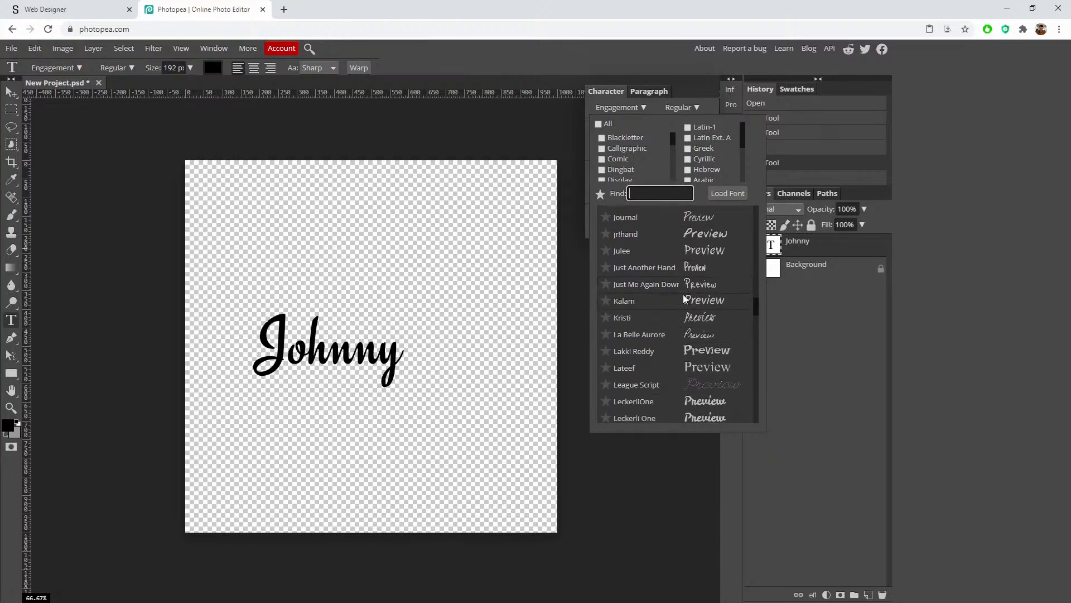
{"action": "scroll", "coordinate": [705, 336], "scroll_direction": "down", "scroll_amount": 3}
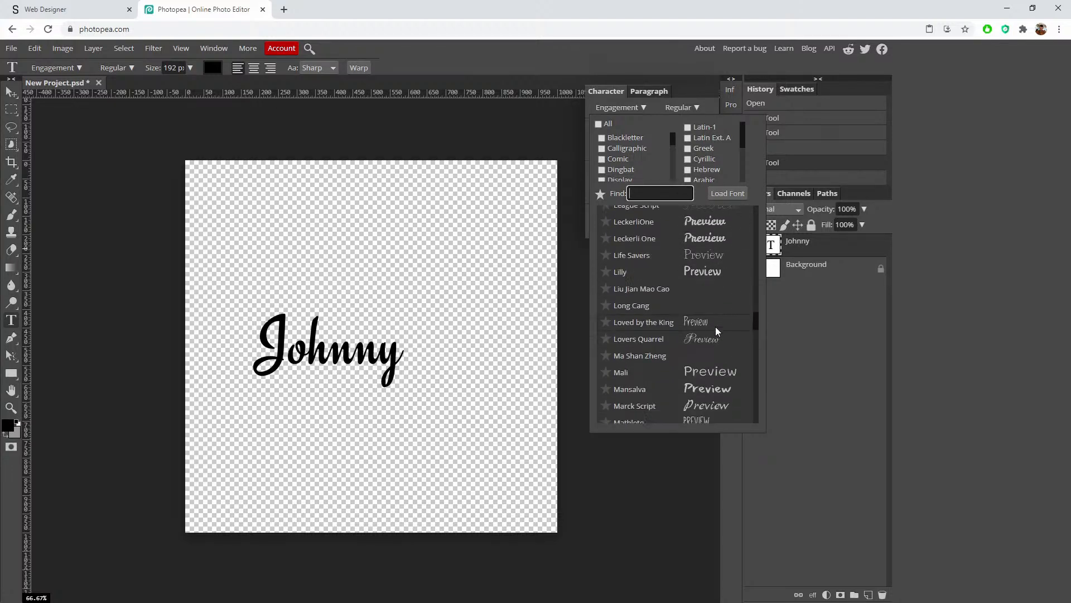
{"action": "scroll", "coordinate": [715, 331], "scroll_direction": "down", "scroll_amount": 3}
{"action": "scroll", "coordinate": [718, 336], "scroll_direction": "down", "scroll_amount": 1}
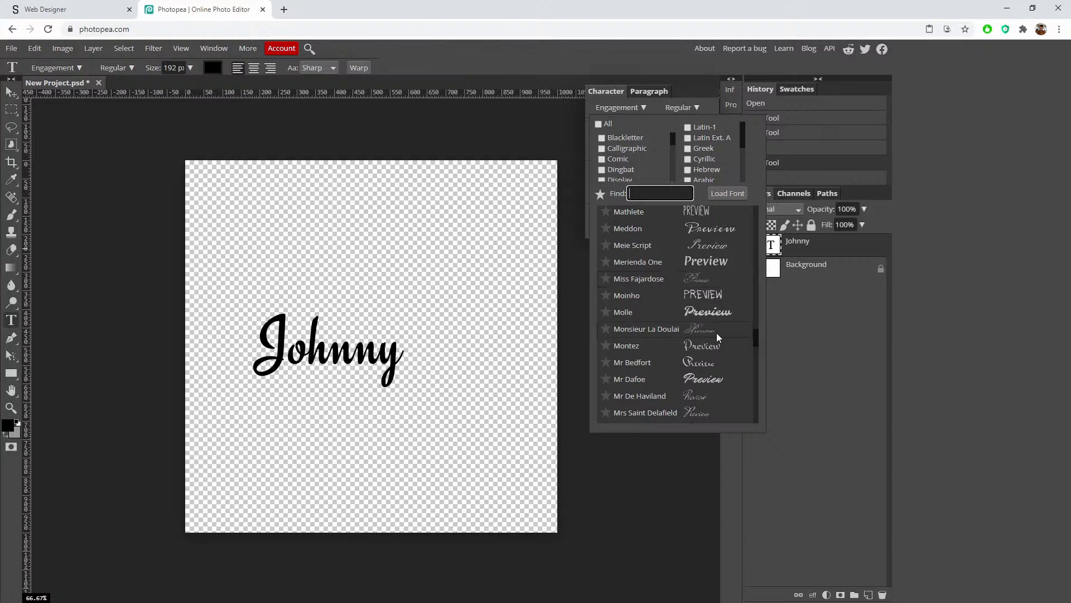
{"action": "scroll", "coordinate": [716, 332], "scroll_direction": "down", "scroll_amount": 1}
{"action": "scroll", "coordinate": [717, 332], "scroll_direction": "down", "scroll_amount": 3}
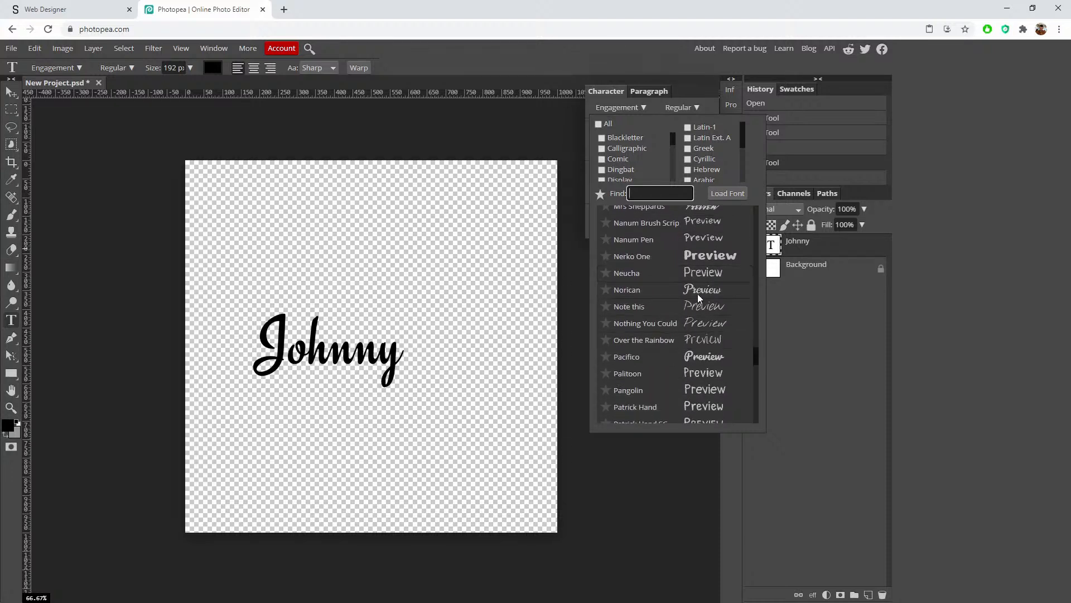
{"action": "left_click", "coordinate": [697, 294]}
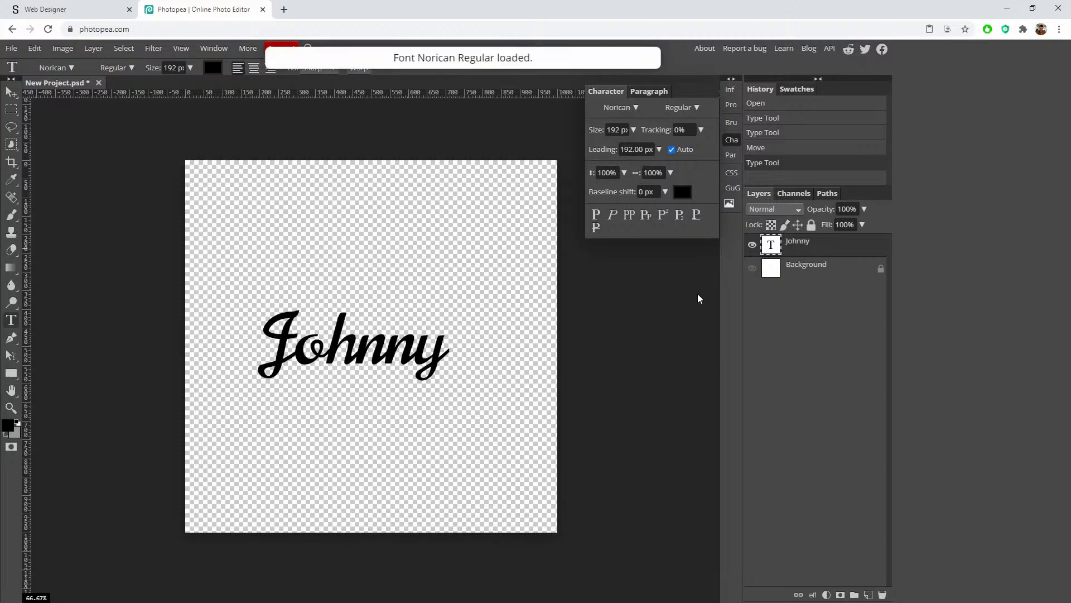
Step: Scroll further through the font list to look at more fonts
{"action": "left_click", "coordinate": [635, 106]}
{"action": "scroll", "coordinate": [701, 333], "scroll_direction": "down", "scroll_amount": 2}
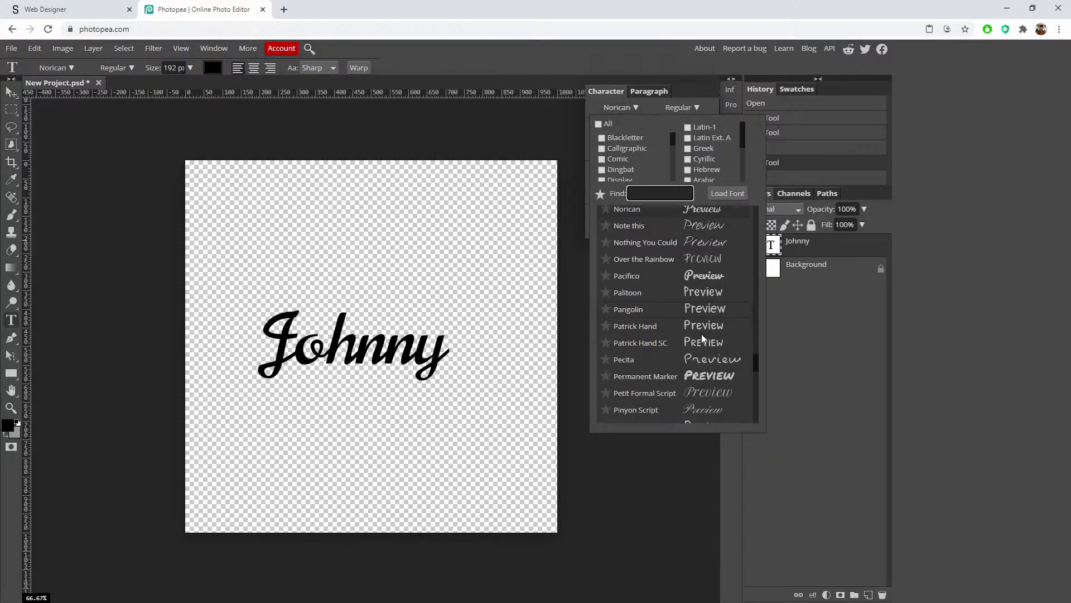
{"action": "scroll", "coordinate": [707, 341], "scroll_direction": "down", "scroll_amount": 2}
{"action": "scroll", "coordinate": [714, 345], "scroll_direction": "down", "scroll_amount": 4}
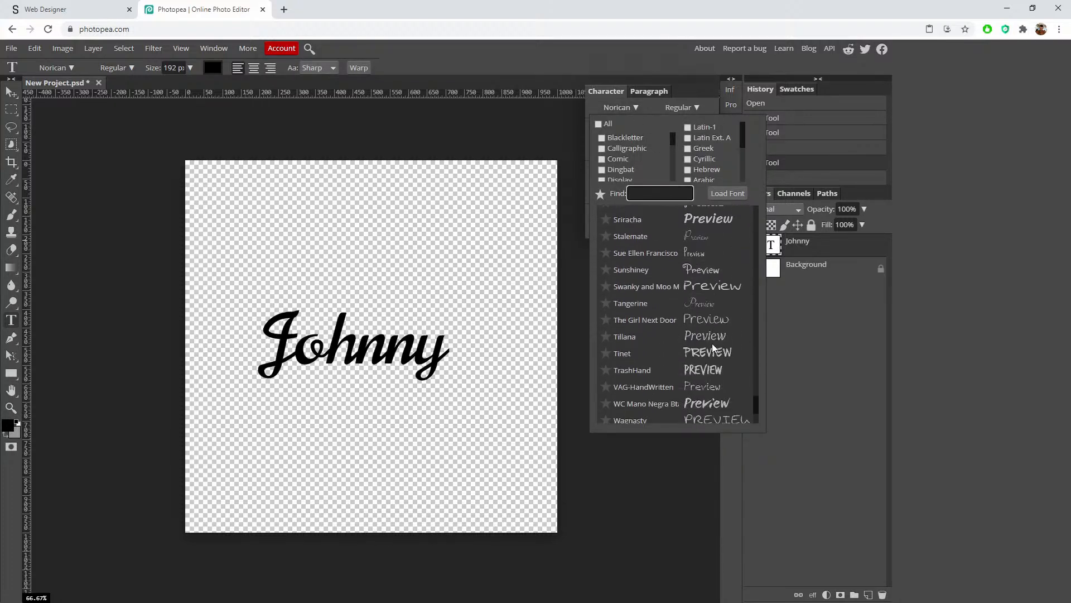
{"action": "scroll", "coordinate": [720, 353], "scroll_direction": "down", "scroll_amount": 2}
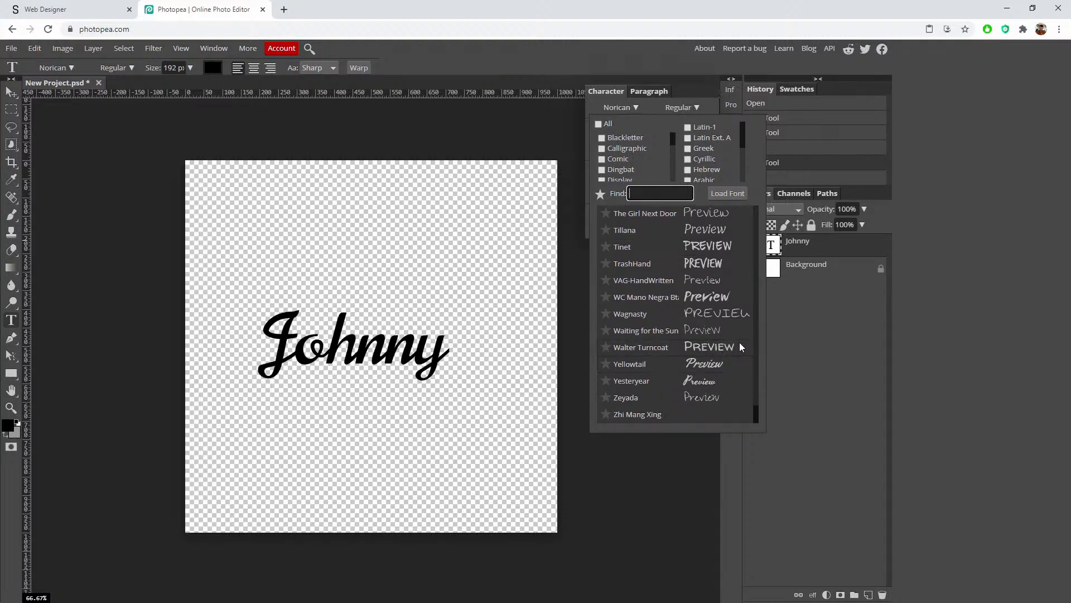
{"action": "scroll", "coordinate": [740, 344], "scroll_direction": "up", "scroll_amount": 4}
Step: Close the Character panel and scale the Johnny text up to about 172%
{"action": "scroll", "coordinate": [739, 342], "scroll_direction": "up", "scroll_amount": 3}
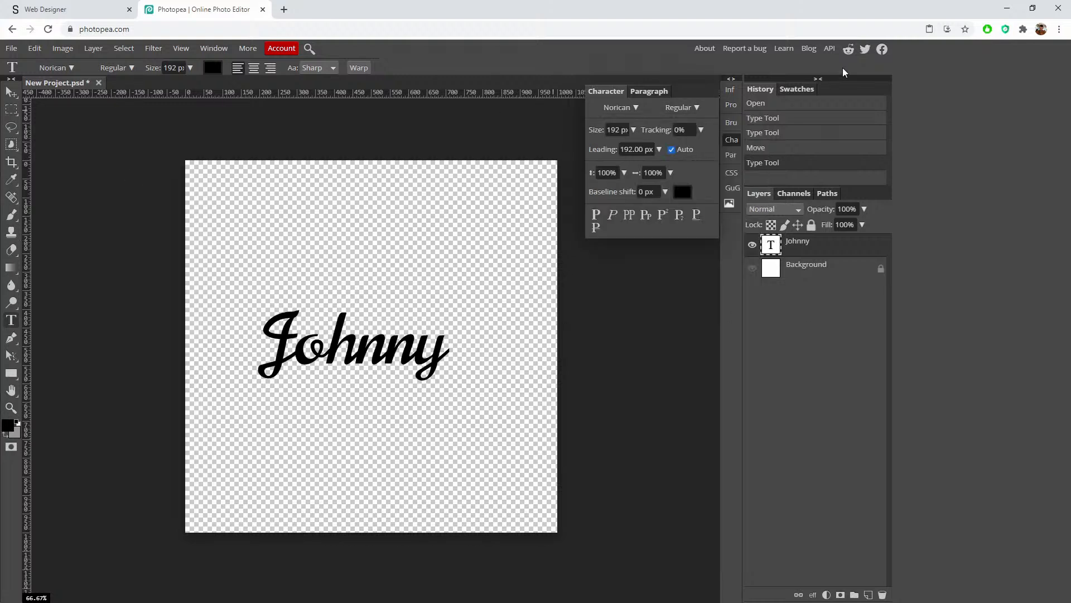
{"action": "left_click", "coordinate": [730, 140]}
{"action": "left_click", "coordinate": [11, 111]}
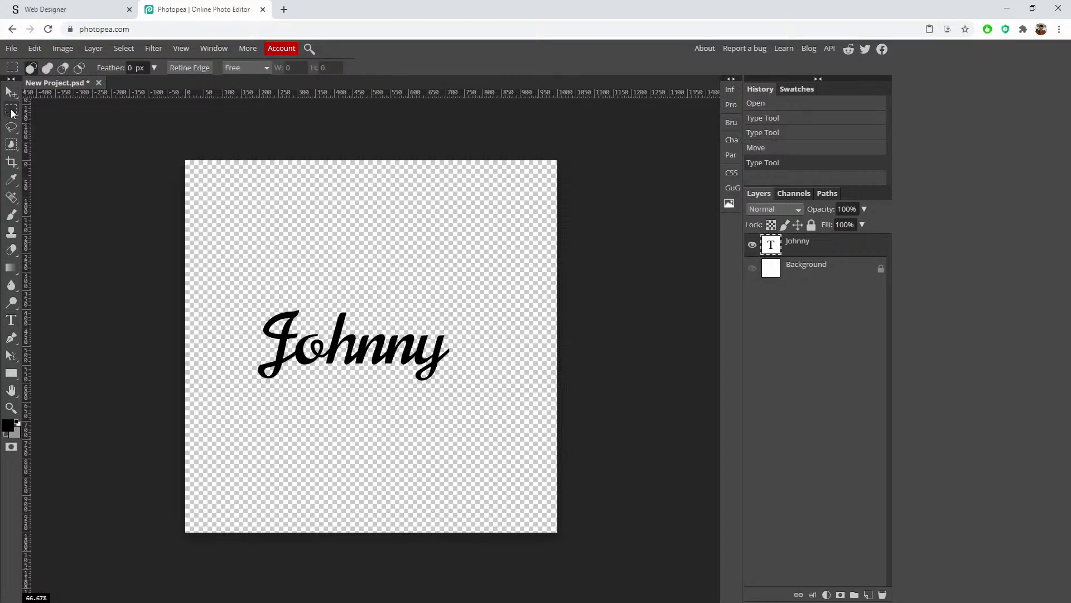
{"action": "left_click", "coordinate": [413, 362]}
{"action": "key", "text": "ctrl+t"}
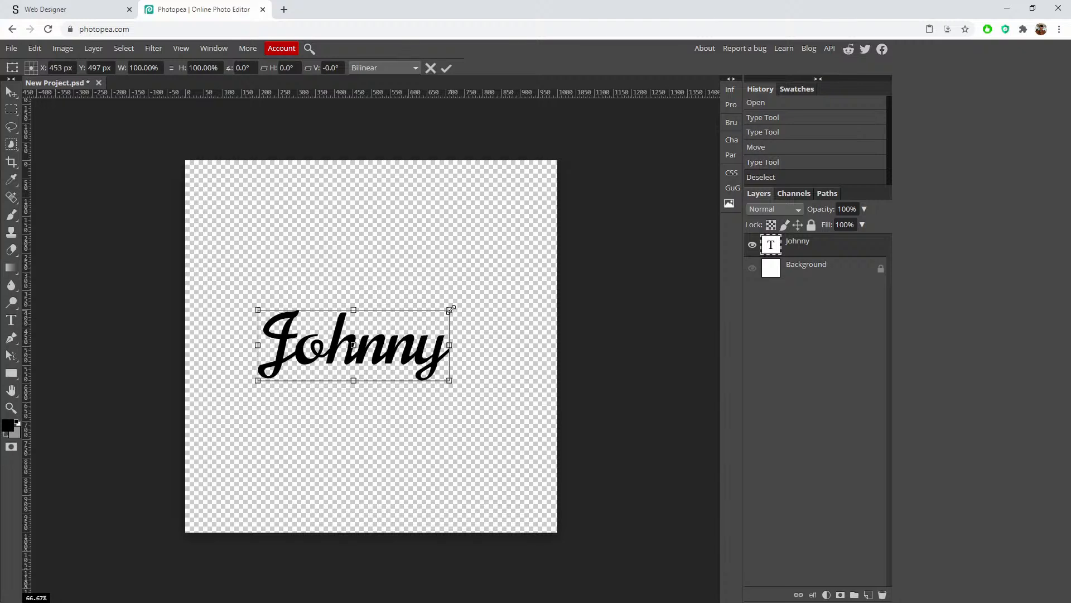
{"action": "left_click_drag", "start_coordinate": [455, 310], "coordinate": [499, 277]}
{"action": "key", "text": "Return"}
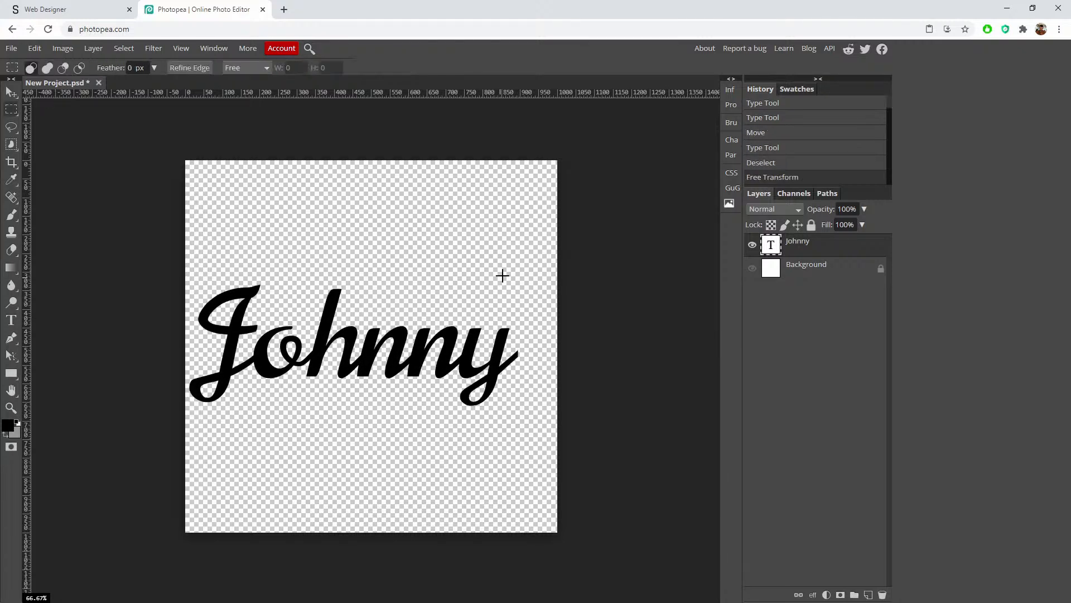
{"action": "left_click", "coordinate": [731, 92]}
{"action": "left_click", "coordinate": [731, 92]}
Step: Centre Johnny horizontally and vertically on the canvas, then deselect
{"action": "key", "text": "ctrl+a"}
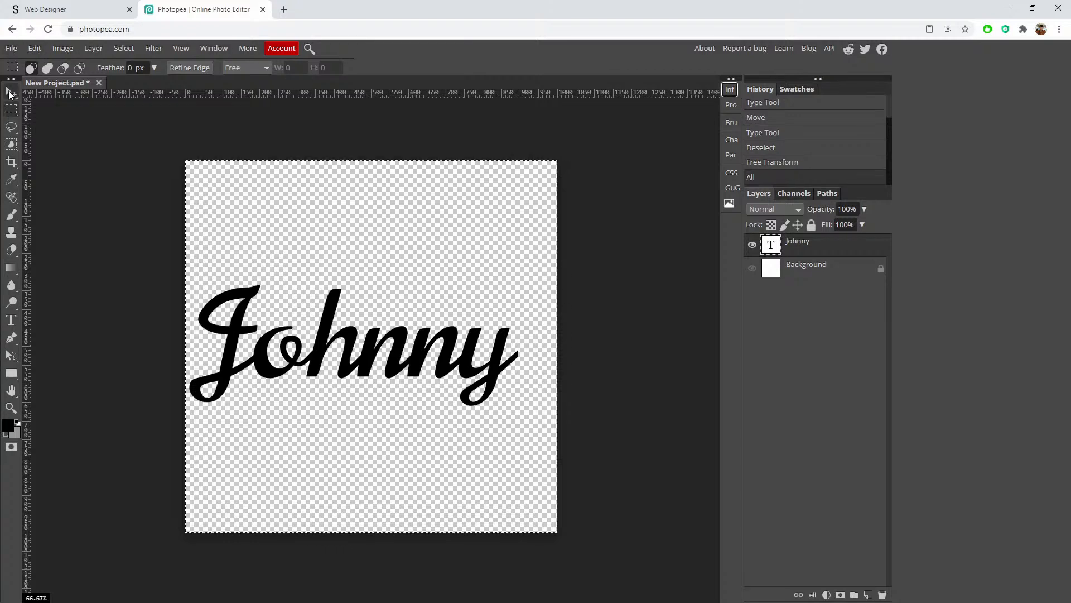
{"action": "left_click", "coordinate": [12, 92]}
{"action": "left_click", "coordinate": [337, 68]}
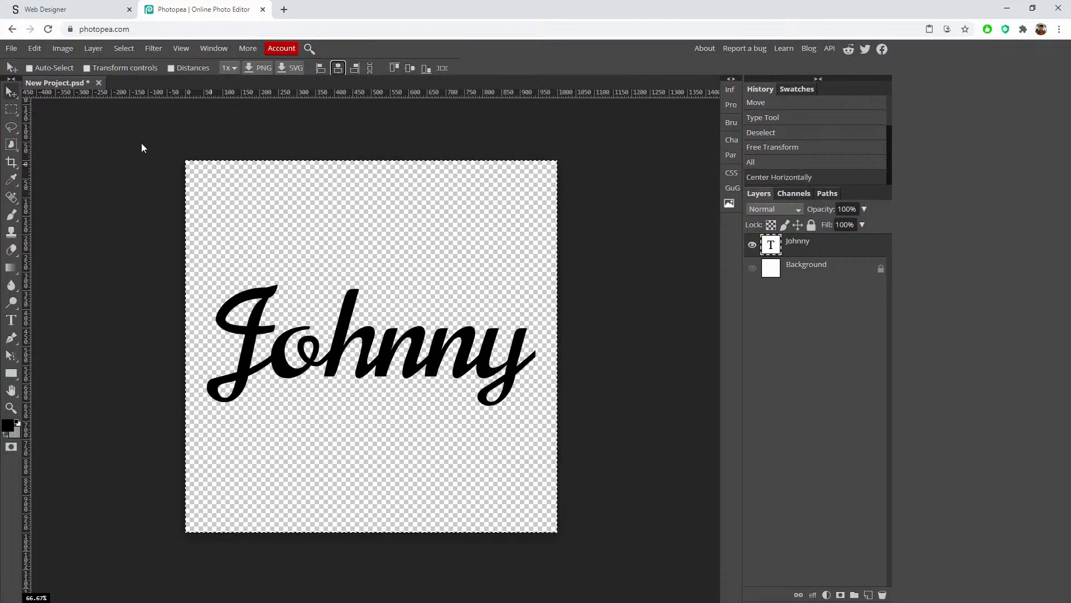
{"action": "left_click", "coordinate": [411, 68]}
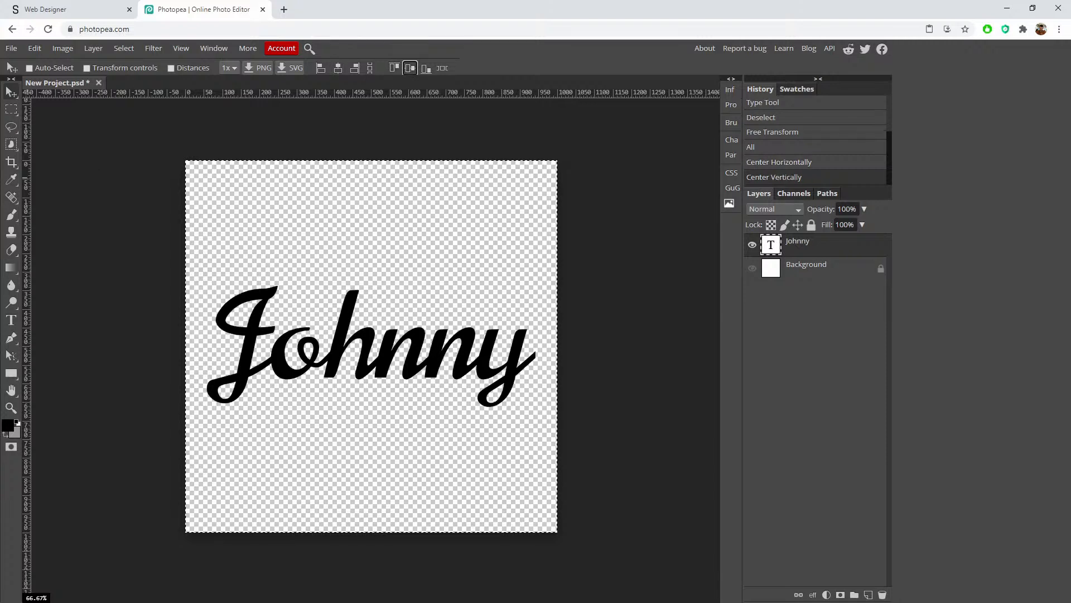
{"action": "left_click", "coordinate": [11, 109]}
{"action": "left_click", "coordinate": [144, 114]}
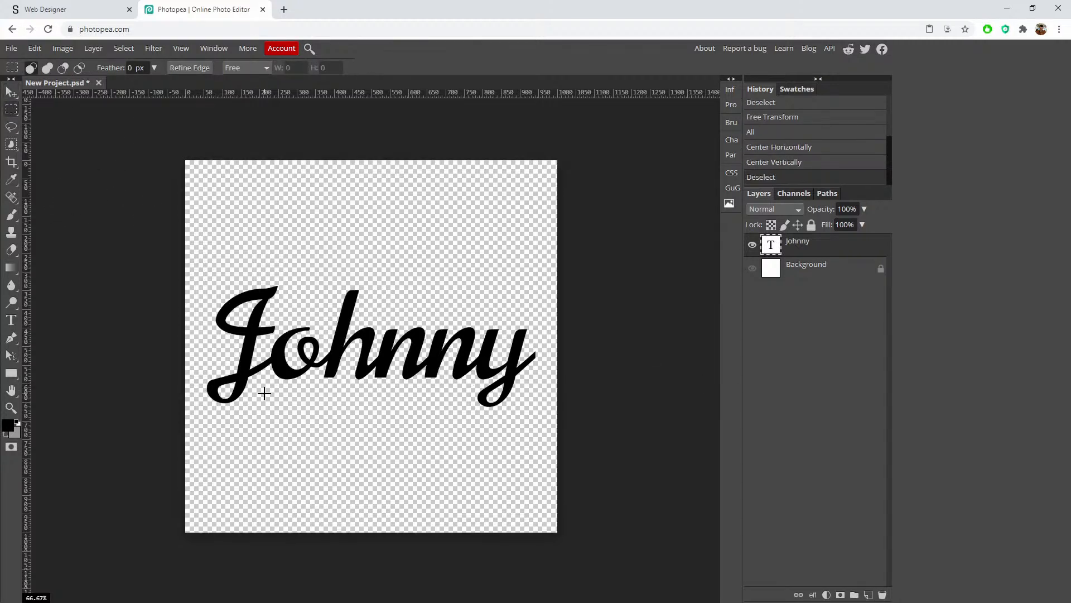
Step: Draw a closed four-point red underline shape beneath Johnny with the Pen tool
{"action": "left_click", "coordinate": [12, 215]}
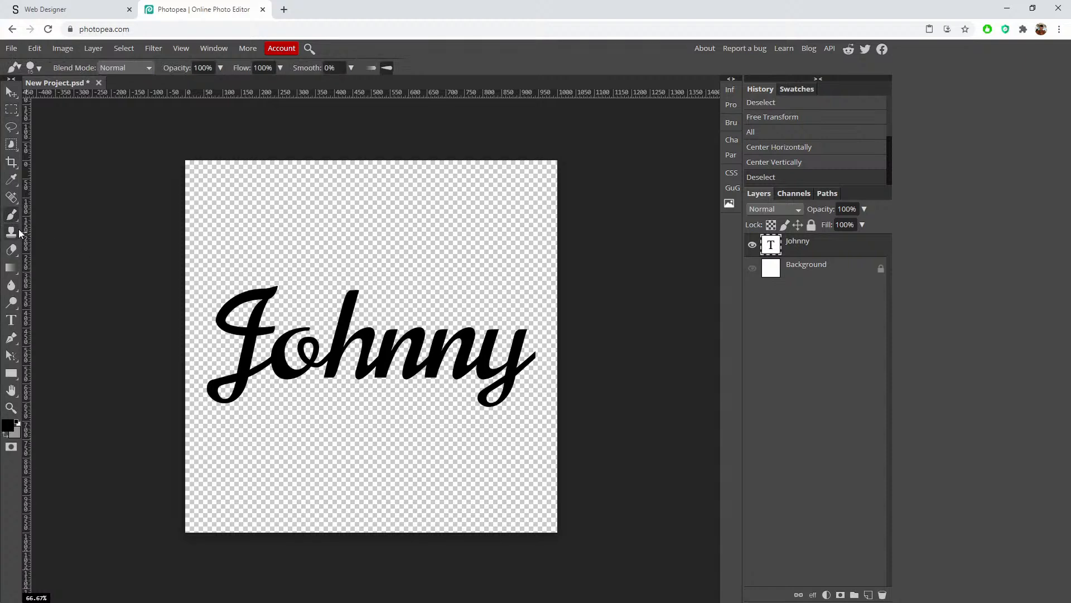
{"action": "left_click", "coordinate": [15, 218]}
{"action": "left_click", "coordinate": [11, 337]}
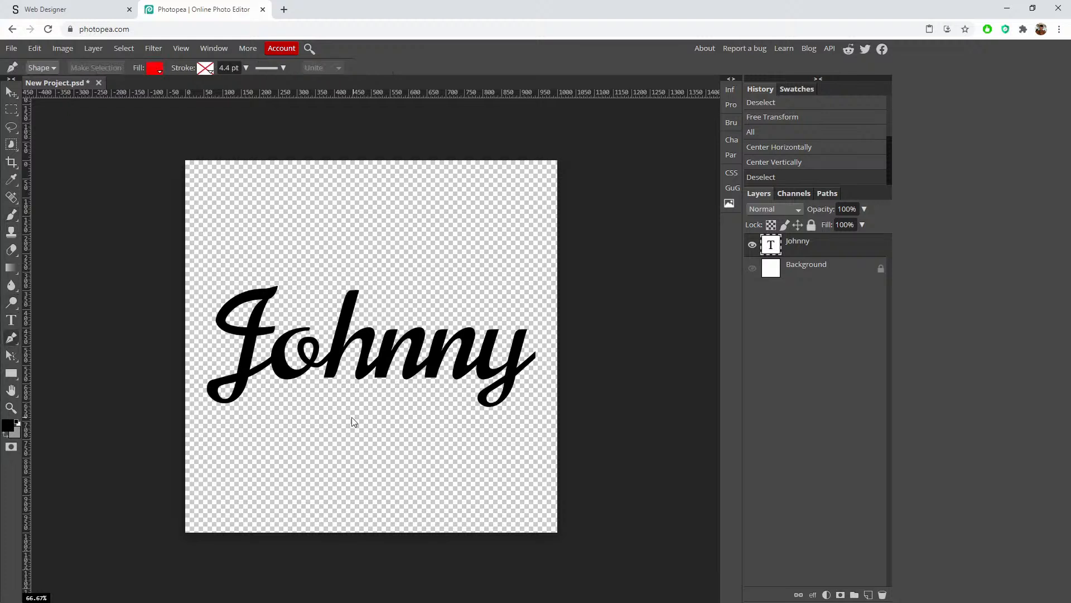
{"action": "left_click", "coordinate": [270, 411]}
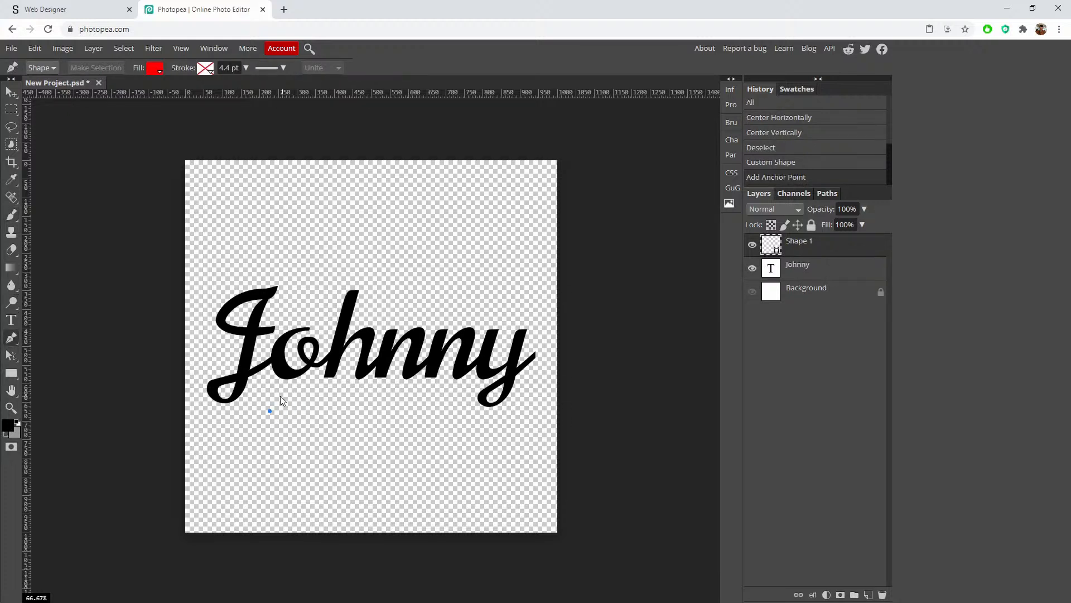
{"action": "left_click", "coordinate": [296, 394]}
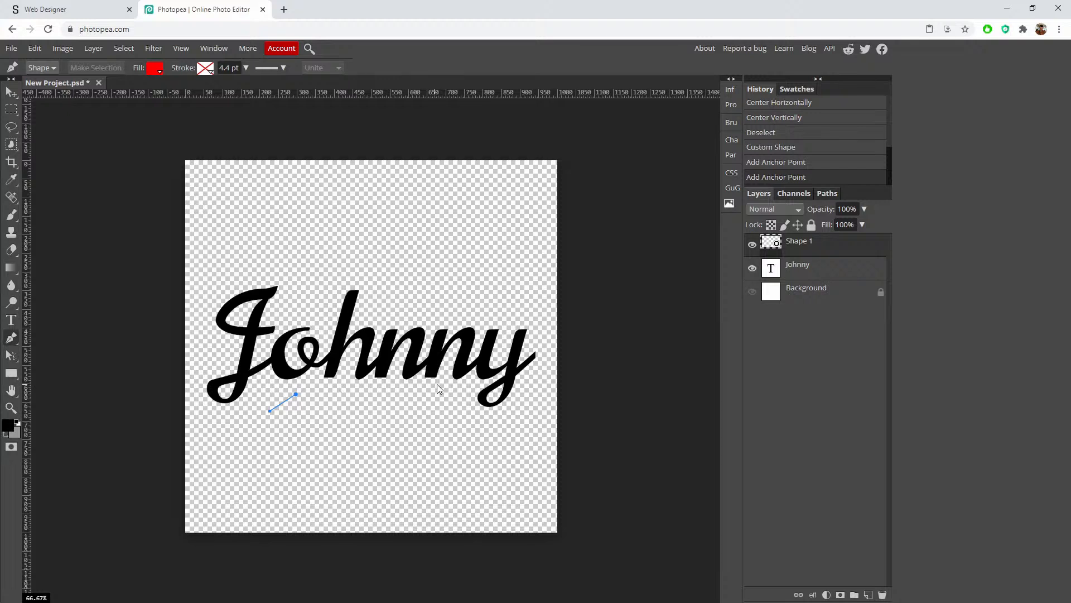
{"action": "left_click", "coordinate": [471, 386]}
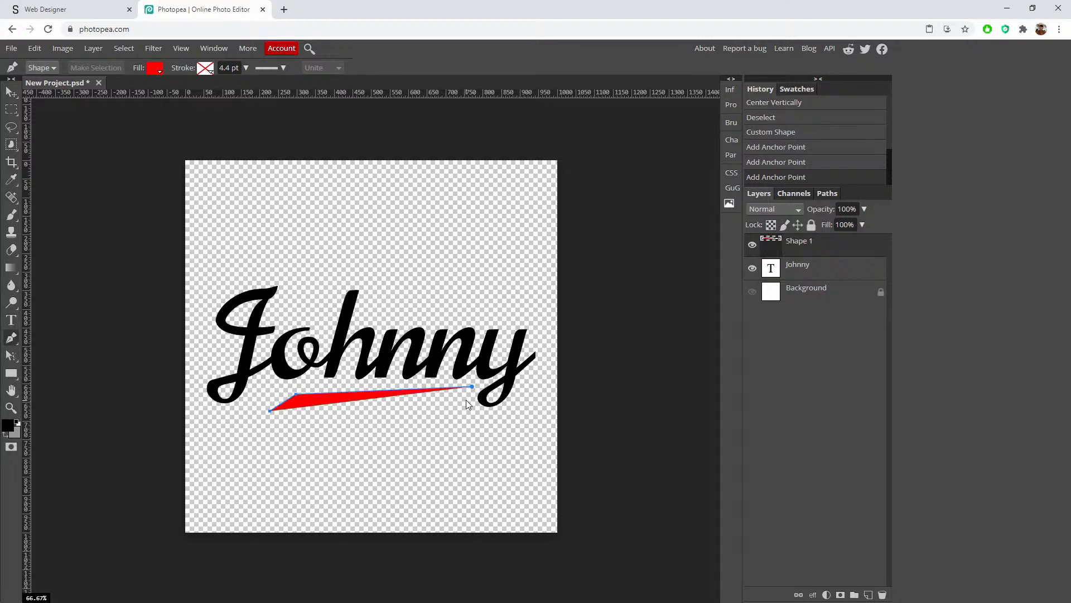
{"action": "left_click", "coordinate": [461, 396]}
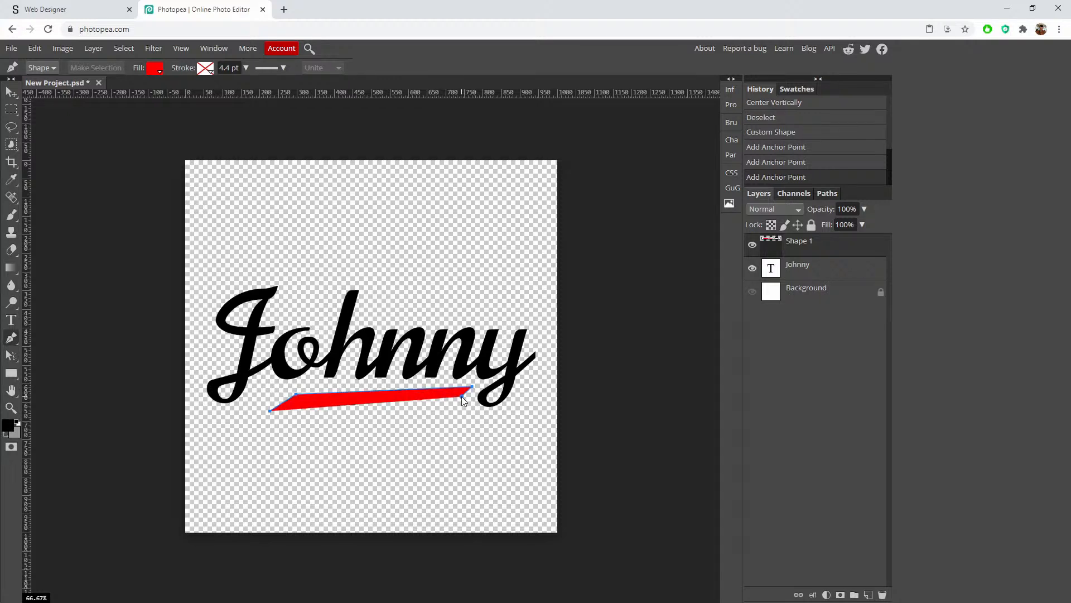
{"action": "left_click", "coordinate": [270, 411]}
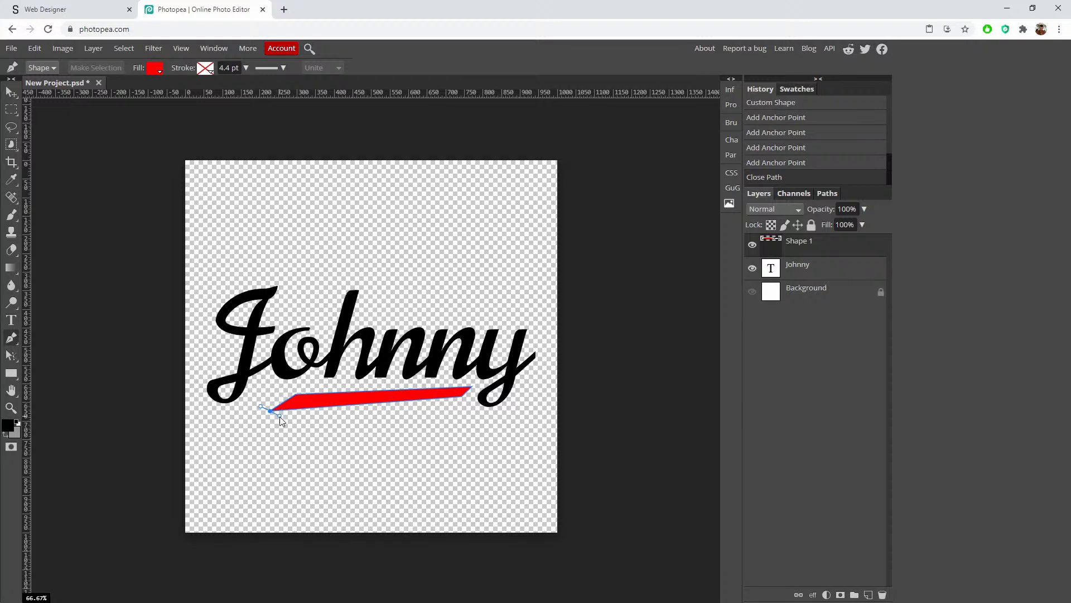
{"action": "left_click_drag", "start_coordinate": [280, 416], "coordinate": [265, 420]}
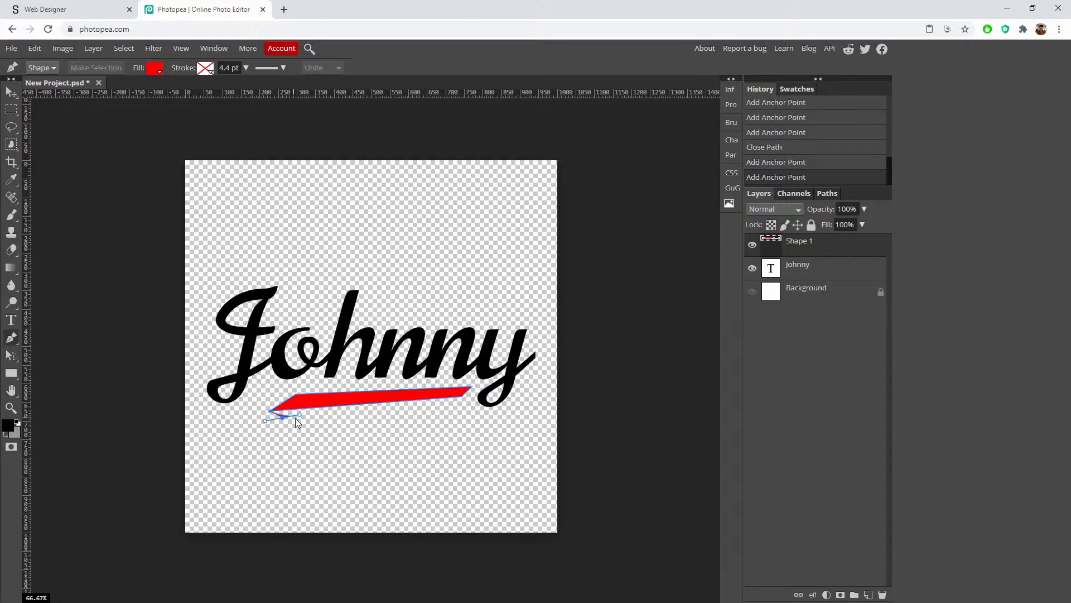
{"action": "key", "text": "ctrl+z"}
{"action": "key", "text": "ctrl+z"}
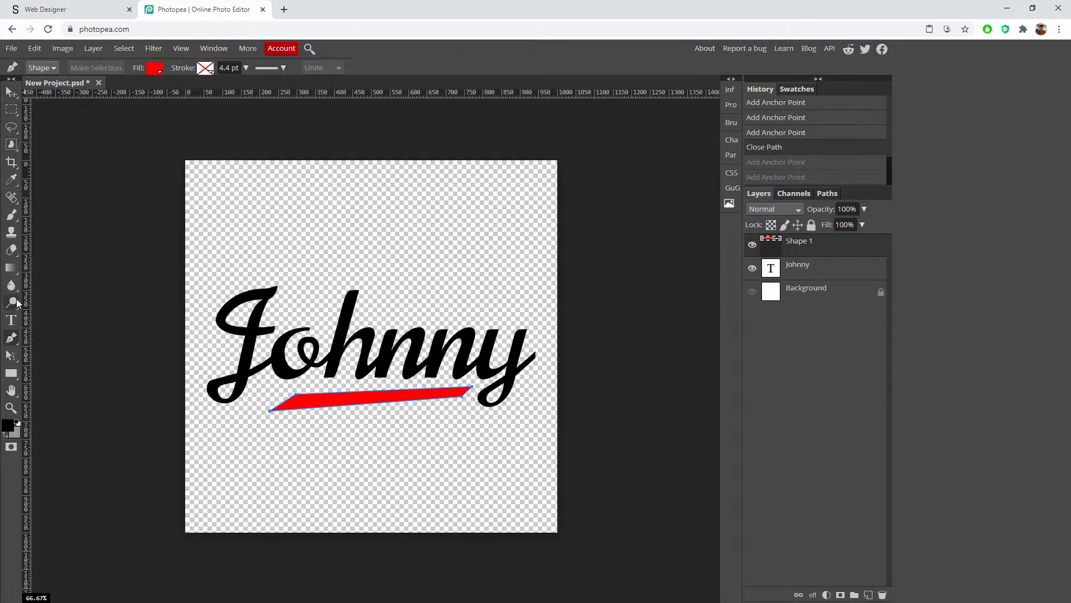
Step: Try freehand path drawing near the swoosh and undo the stray extra shapes
{"action": "right_click", "coordinate": [14, 339]}
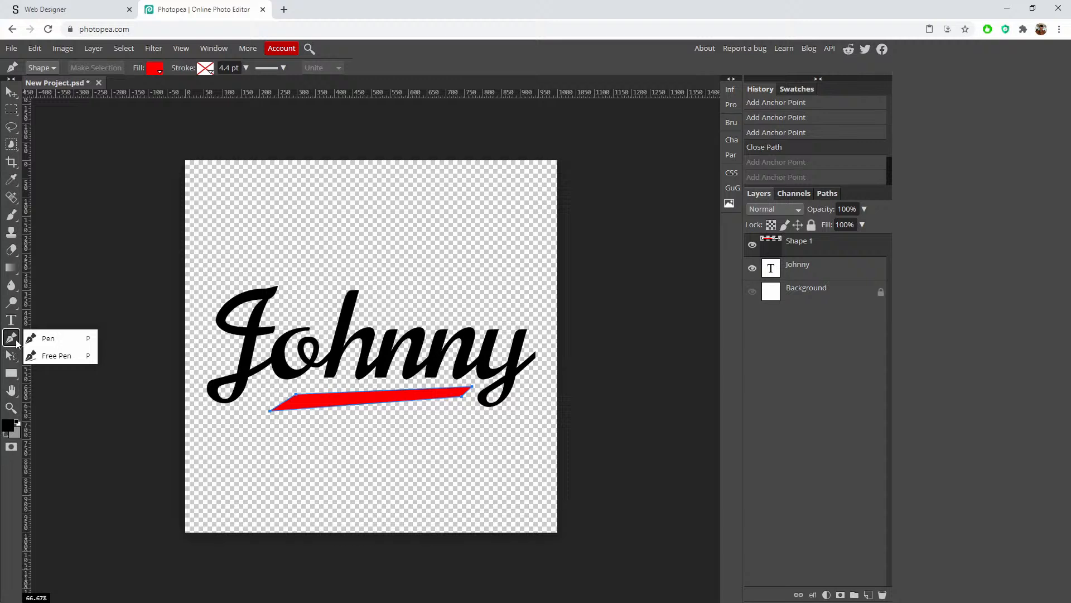
{"action": "left_click", "coordinate": [57, 356]}
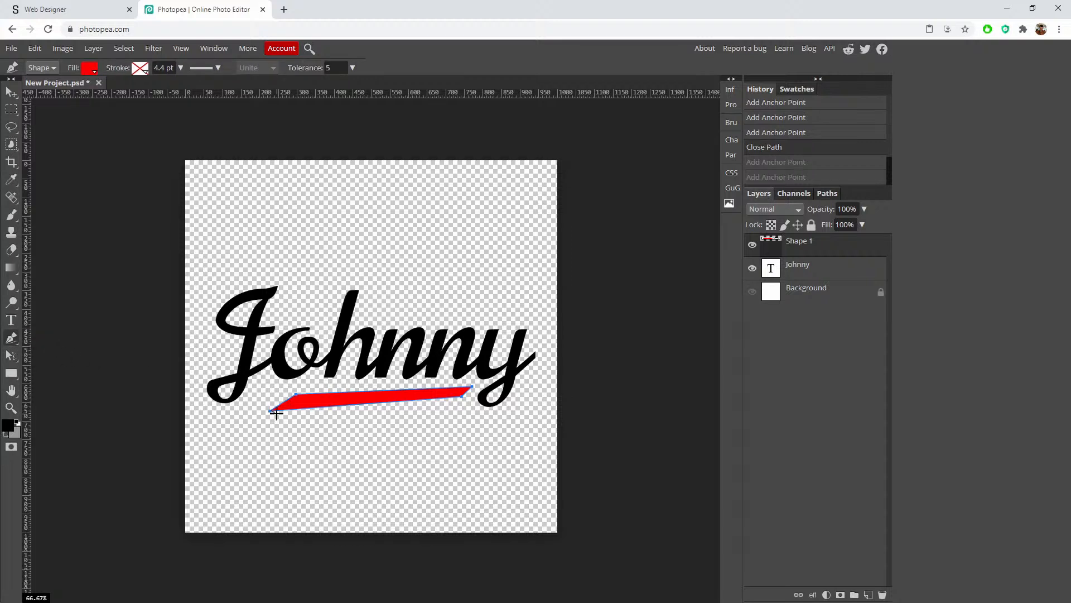
{"action": "left_click", "coordinate": [279, 415]}
{"action": "key", "text": "ctrl+z"}
{"action": "mouse_move", "coordinate": [272, 439]}
{"action": "left_mouse_down"}
{"action": "mouse_move", "coordinate": [450, 411]}
{"action": "mouse_move", "coordinate": [407, 430]}
{"action": "mouse_move", "coordinate": [275, 444]}
{"action": "left_mouse_up"}
{"action": "key", "text": "ctrl+z"}
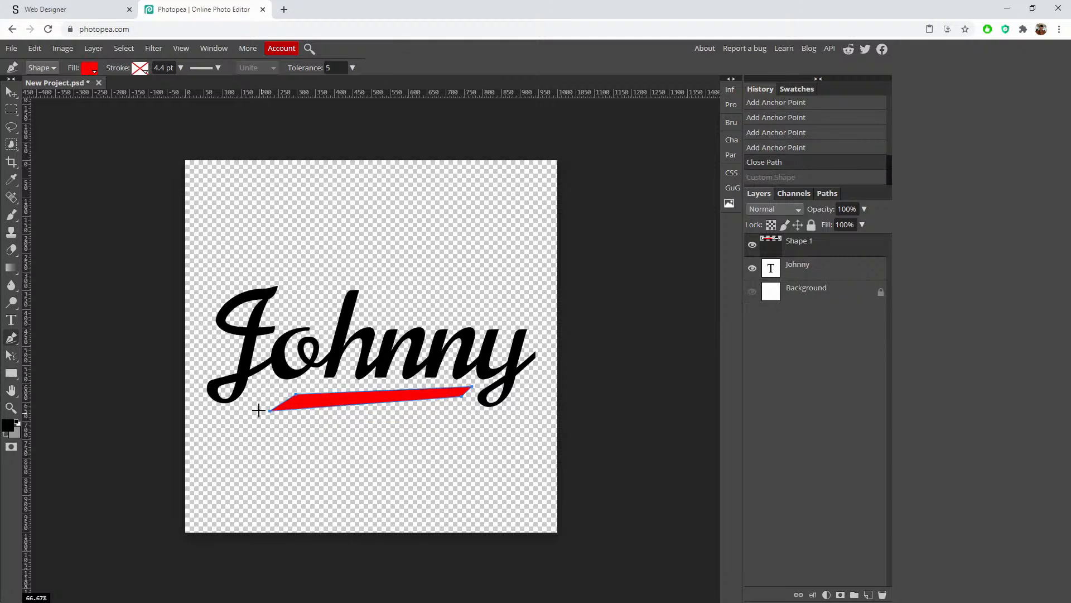
{"action": "left_click", "coordinate": [14, 99]}
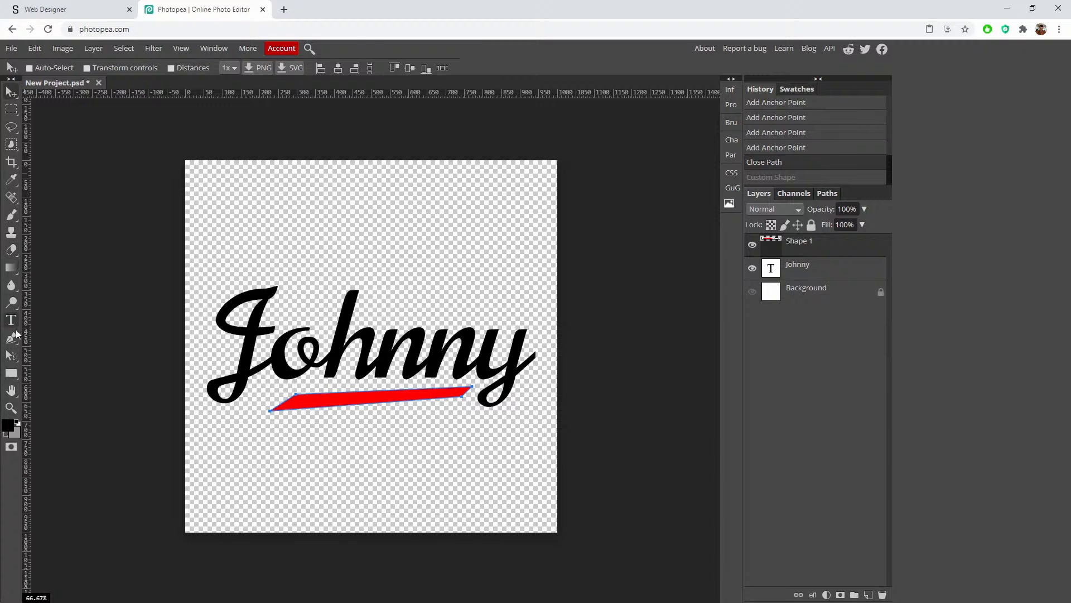
Step: Select the swoosh path and curve its top-left corner and left tip
{"action": "left_click", "coordinate": [16, 359]}
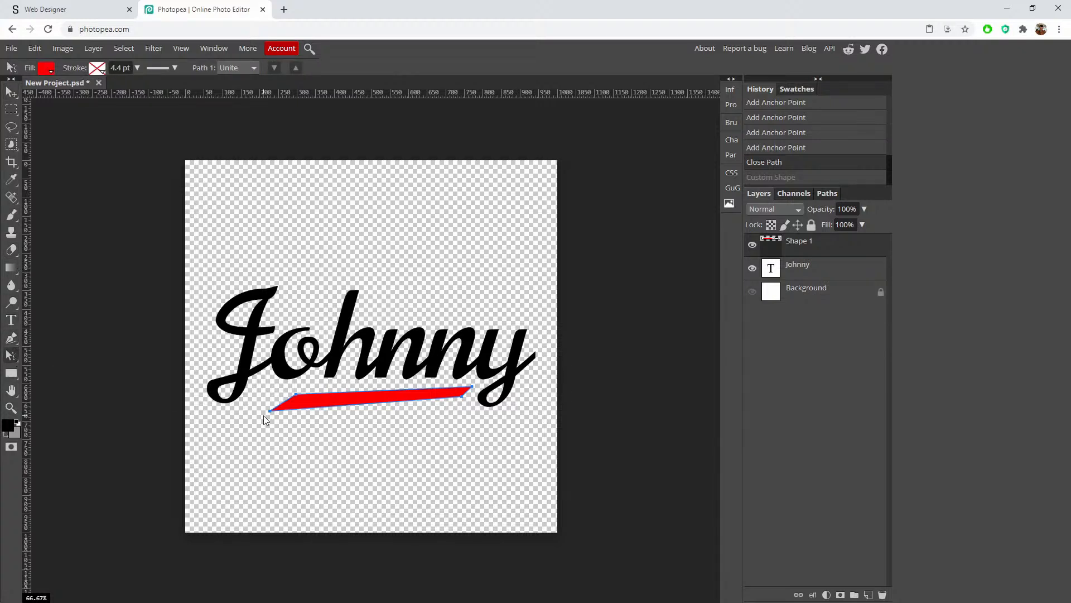
{"action": "scroll", "coordinate": [283, 412], "scroll_direction": "up", "scroll_amount": 4}
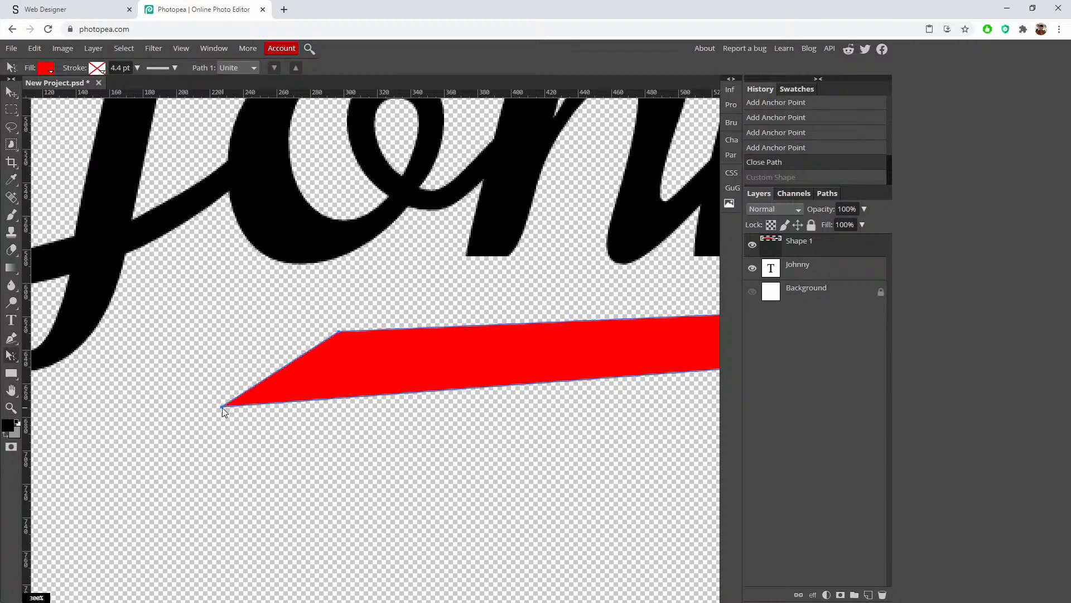
{"action": "left_click_drag", "start_coordinate": [223, 406], "coordinate": [202, 387]}
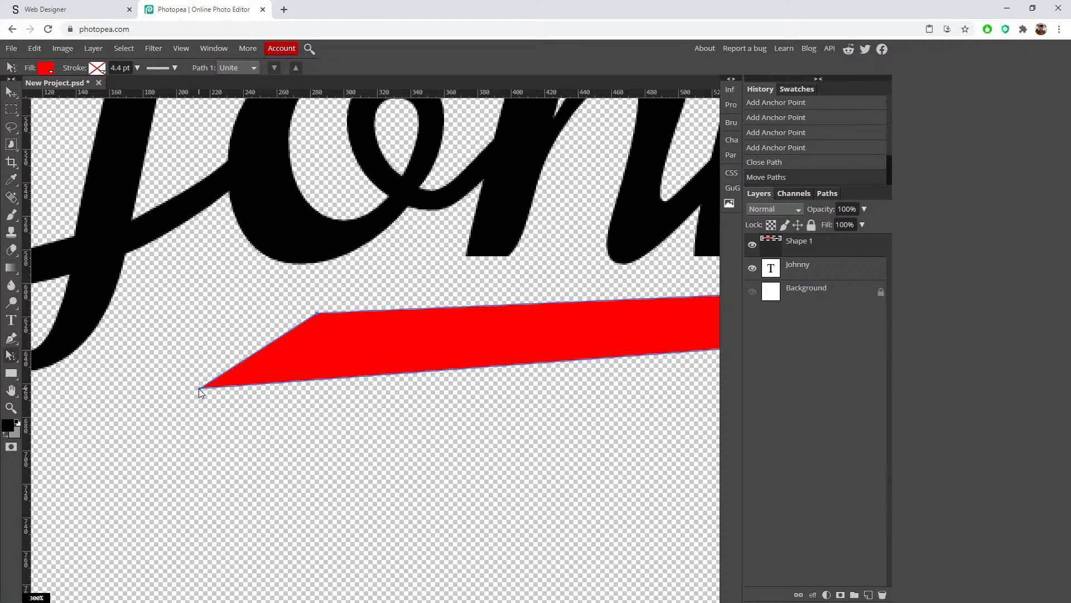
{"action": "left_click", "coordinate": [199, 390]}
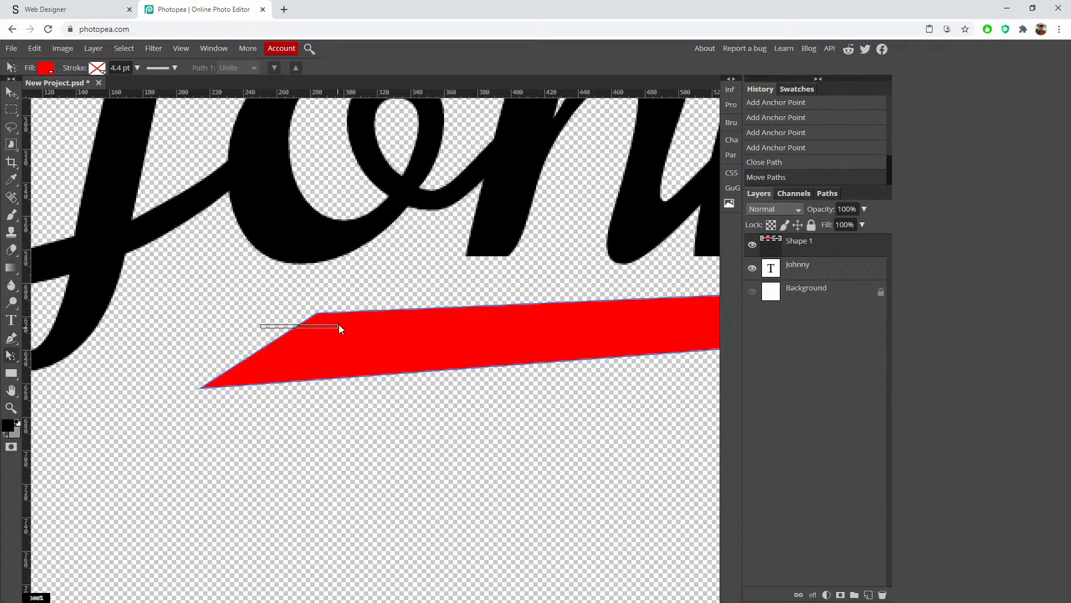
{"action": "left_click_drag", "start_coordinate": [338, 325], "coordinate": [356, 299]}
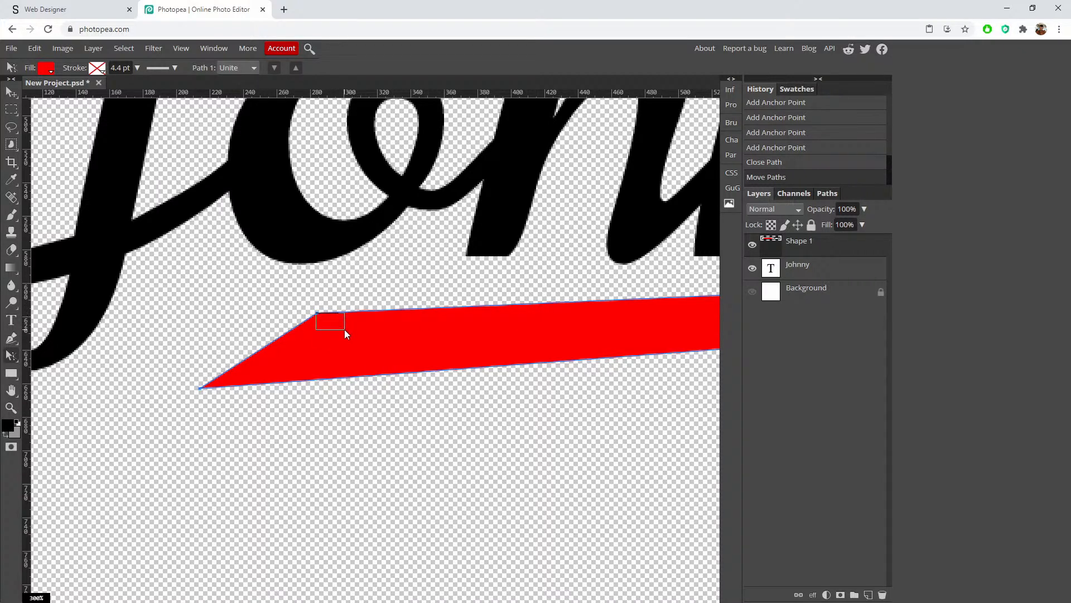
{"action": "right_click", "coordinate": [25, 360]}
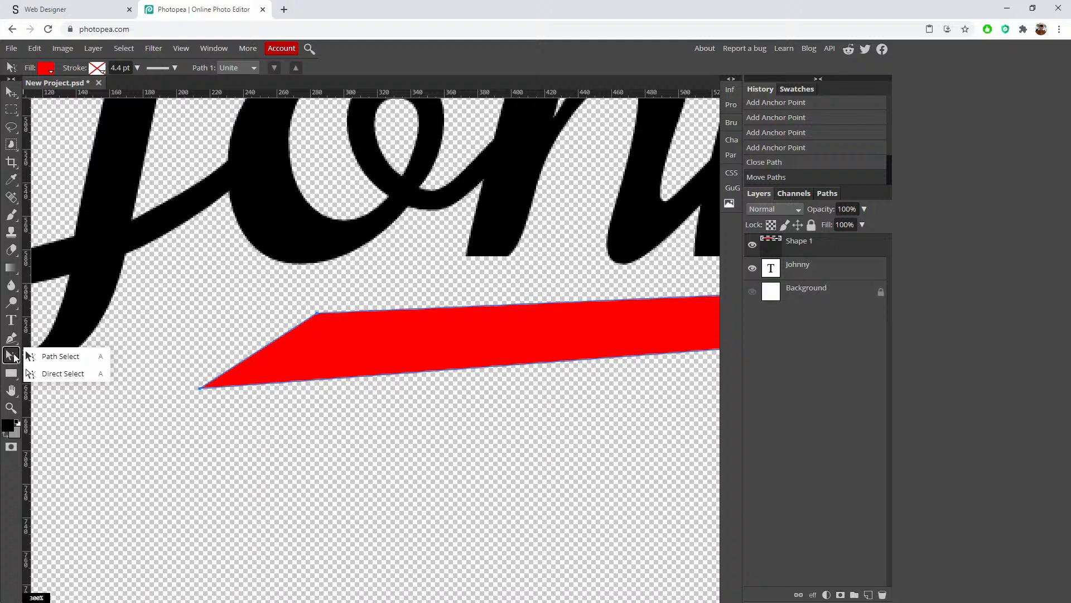
{"action": "left_click", "coordinate": [65, 373]}
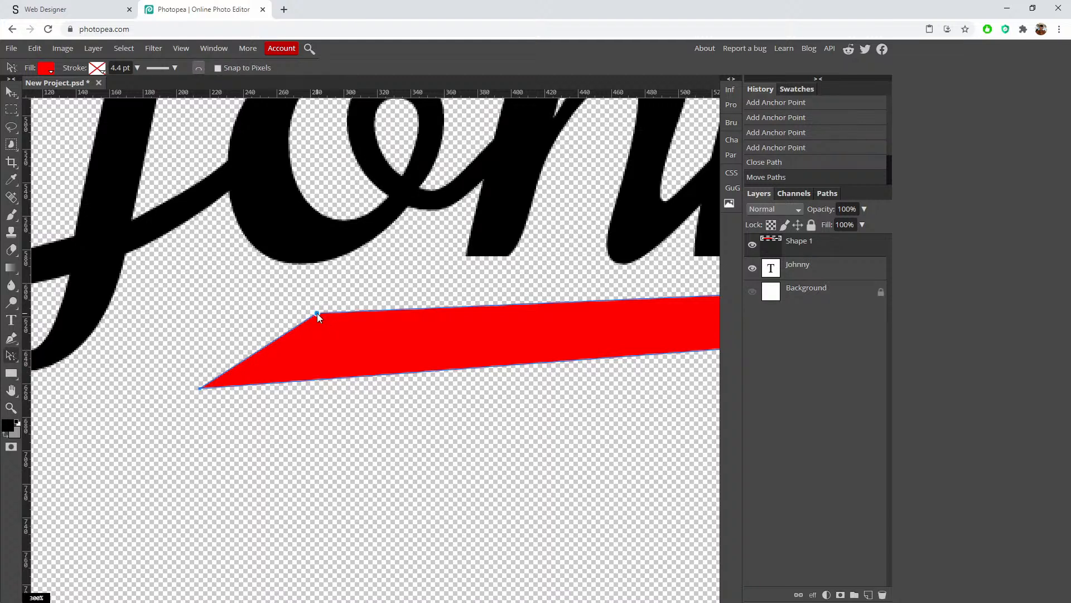
{"action": "left_click_drag", "start_coordinate": [317, 313], "coordinate": [363, 306]}
{"action": "left_click", "coordinate": [296, 310], "text": "alt"}
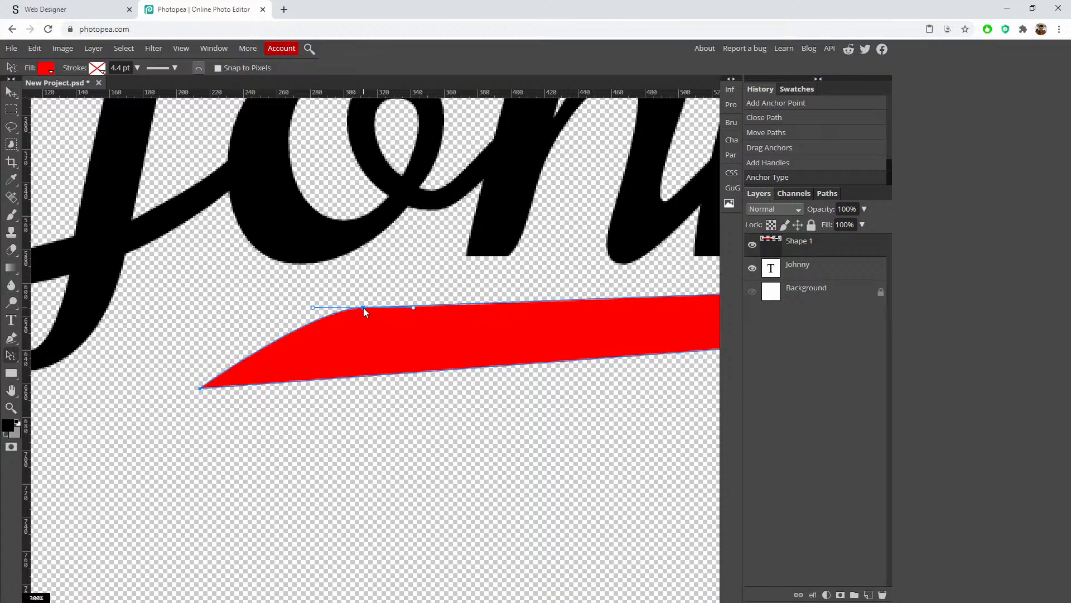
{"action": "left_click", "coordinate": [200, 388]}
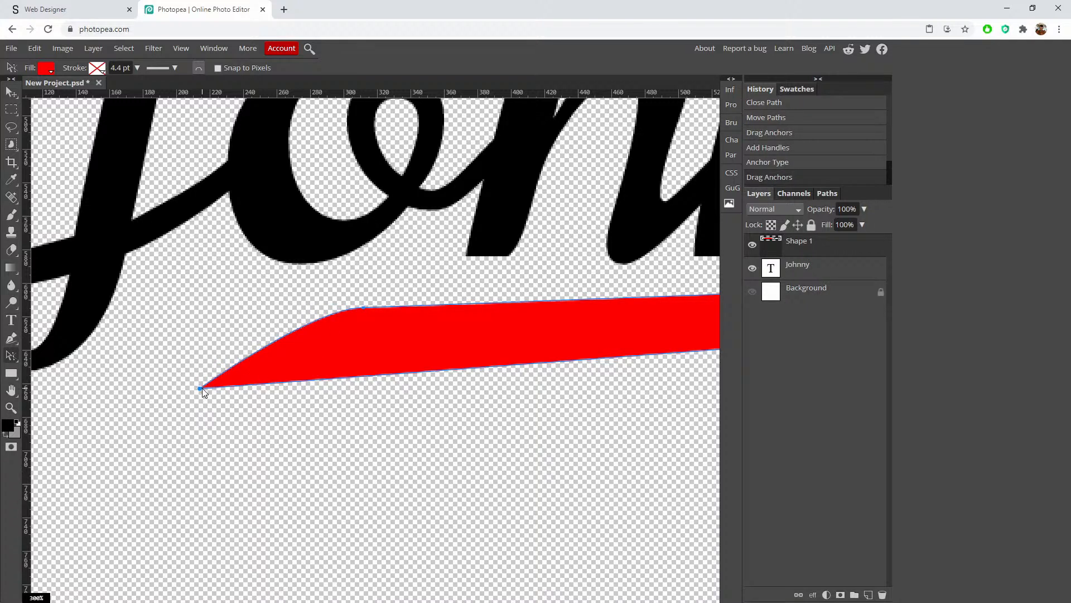
{"action": "left_click_drag", "start_coordinate": [200, 387], "coordinate": [161, 388]}
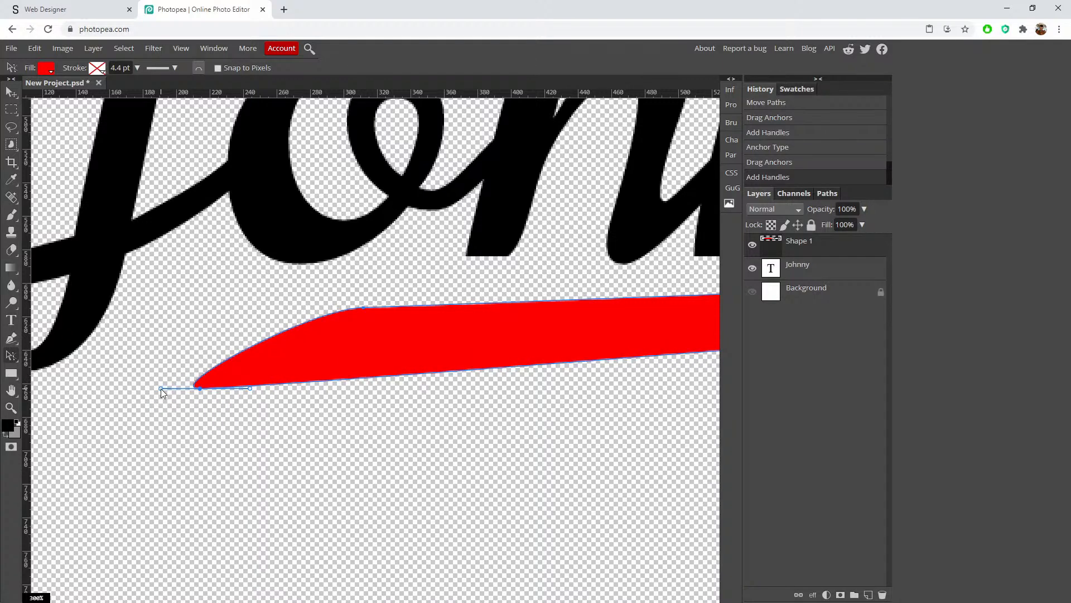
Step: Round off the swoosh's right tip and smooth its lower edge into a taper
{"action": "key", "text": "ctrl+1"}
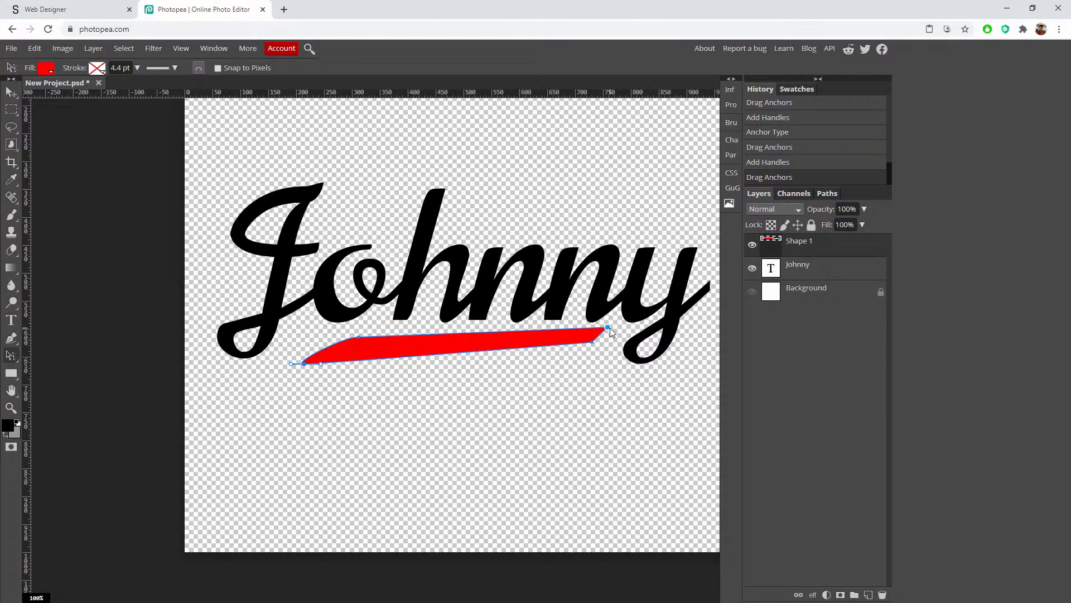
{"action": "scroll", "coordinate": [610, 327], "scroll_direction": "up", "scroll_amount": 2}
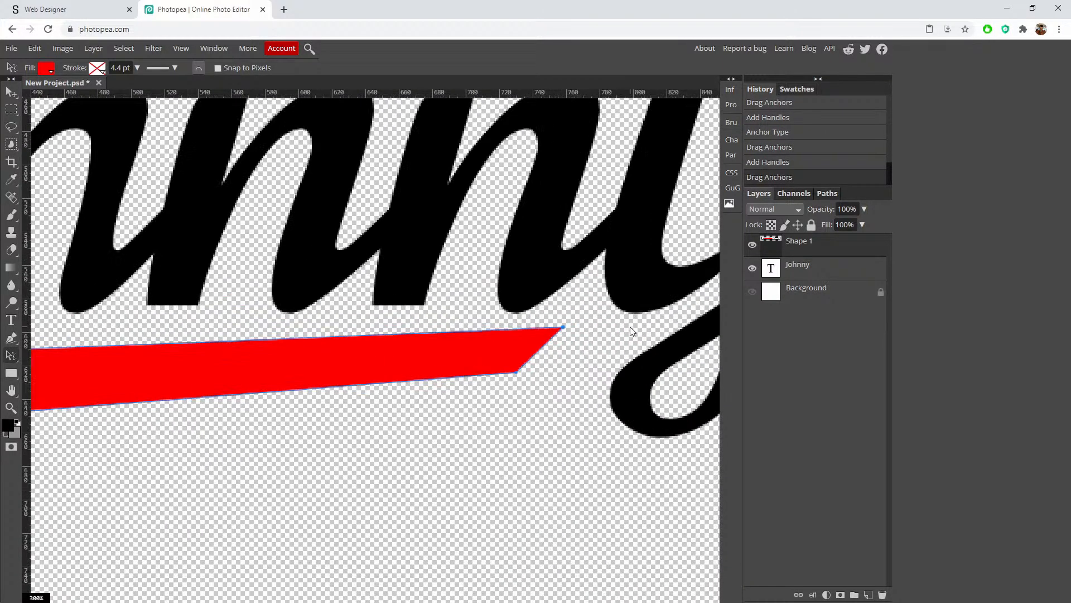
{"action": "left_click_drag", "start_coordinate": [564, 327], "coordinate": [327, 353]}
{"action": "double_click", "coordinate": [561, 327]}
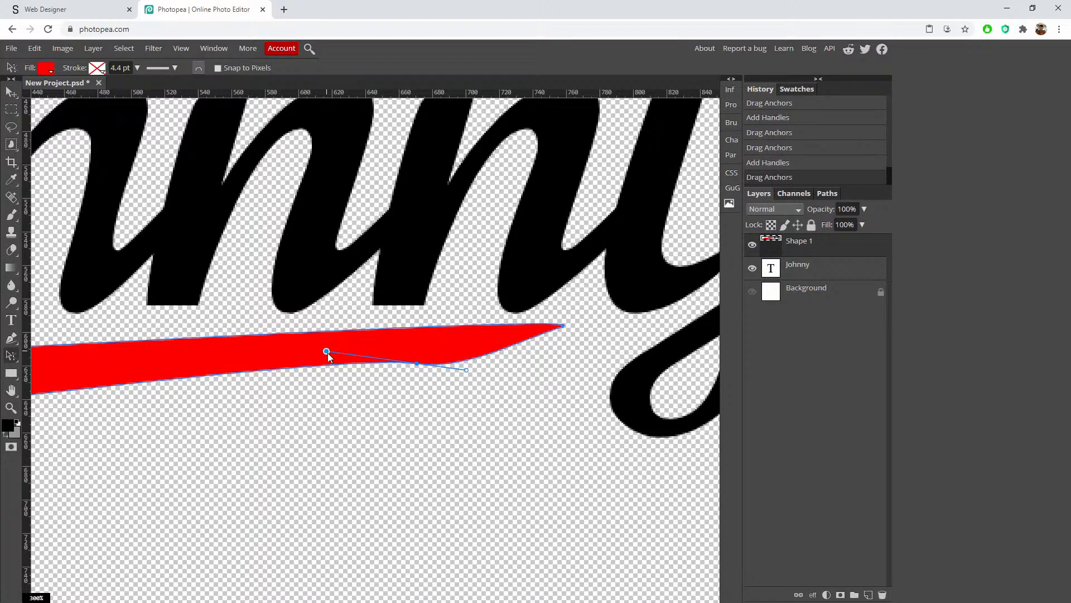
{"action": "scroll", "coordinate": [330, 377], "scroll_direction": "down", "scroll_amount": 3}
{"action": "scroll", "coordinate": [330, 377], "scroll_direction": "up", "scroll_amount": 4}
{"action": "left_click_drag", "start_coordinate": [239, 350], "coordinate": [571, 271]}
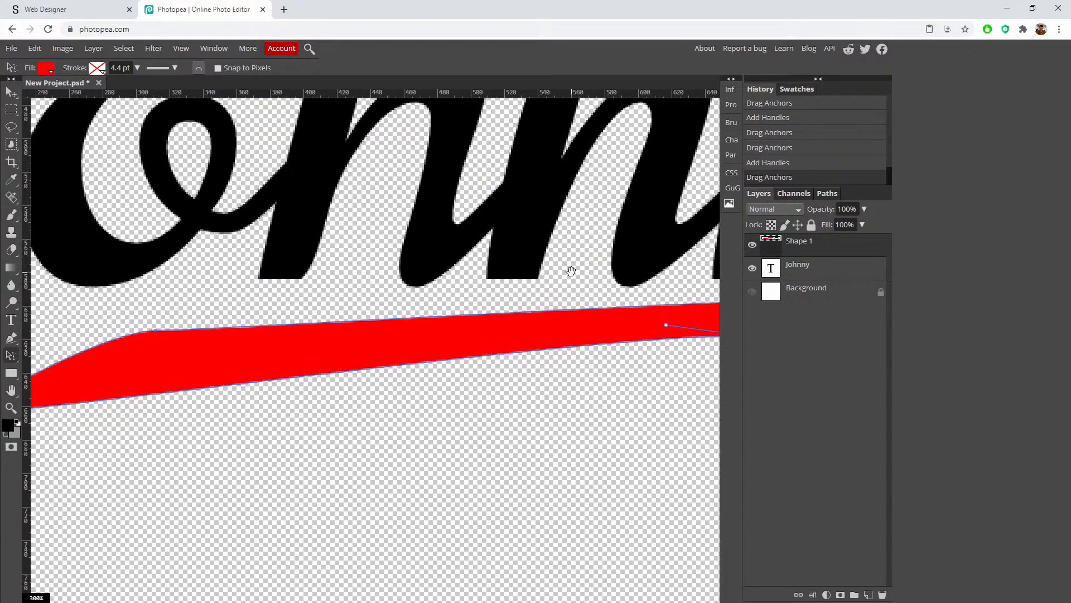
{"action": "scroll", "coordinate": [496, 279], "scroll_direction": "down", "scroll_amount": 1}
{"action": "scroll", "coordinate": [450, 280], "scroll_direction": "down", "scroll_amount": 1}
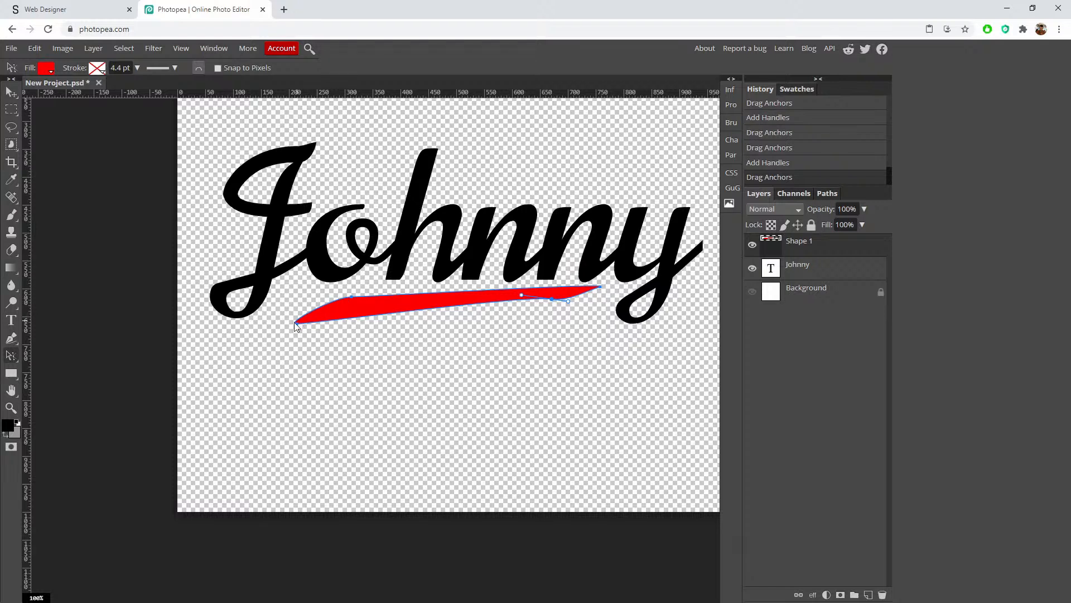
{"action": "left_click_drag", "start_coordinate": [297, 324], "coordinate": [306, 313]}
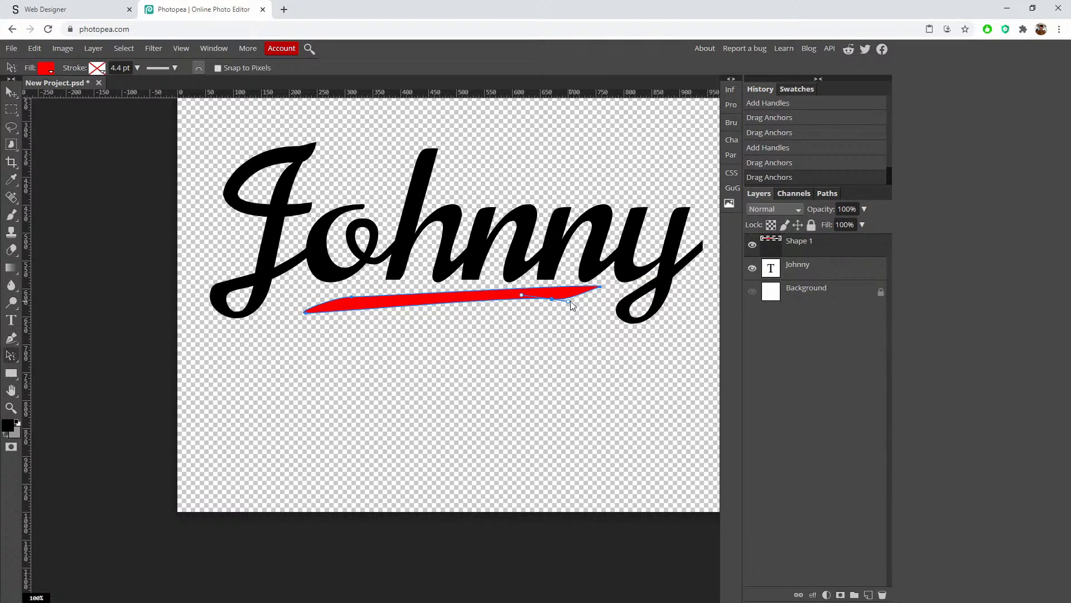
{"action": "left_click_drag", "start_coordinate": [570, 300], "coordinate": [535, 296]}
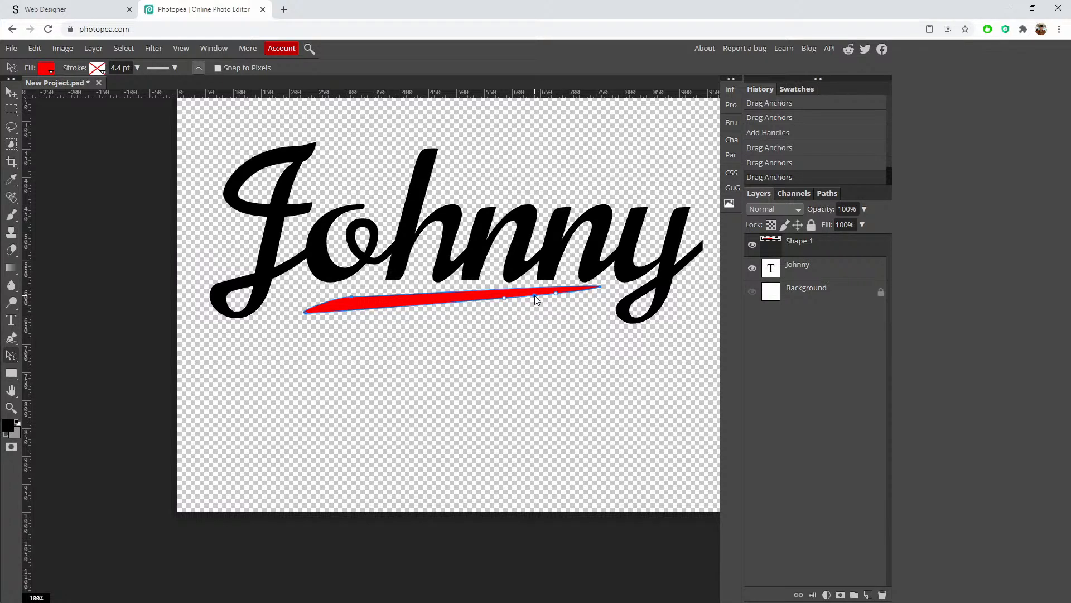
Step: Fill the swoosh black, clear the selection and select the Johnny layer
{"action": "left_click", "coordinate": [45, 69]}
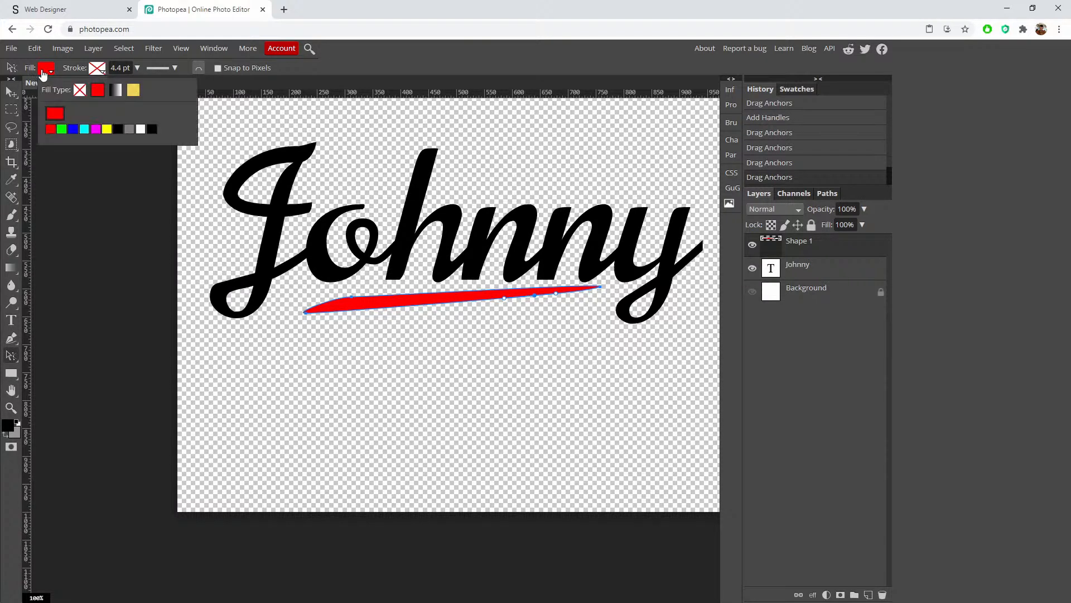
{"action": "left_click", "coordinate": [151, 129]}
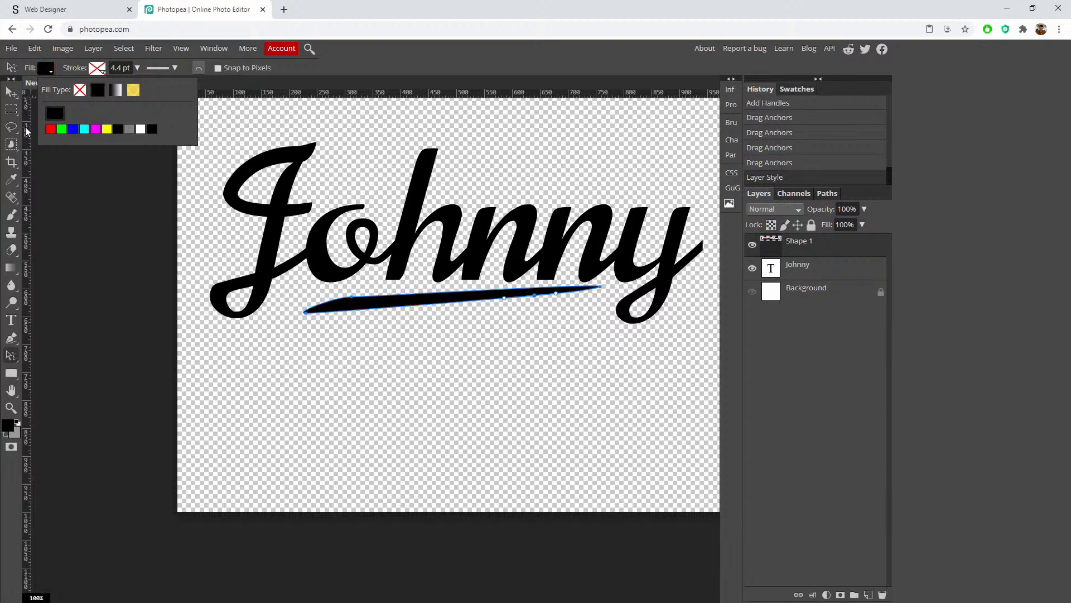
{"action": "left_click", "coordinate": [9, 91]}
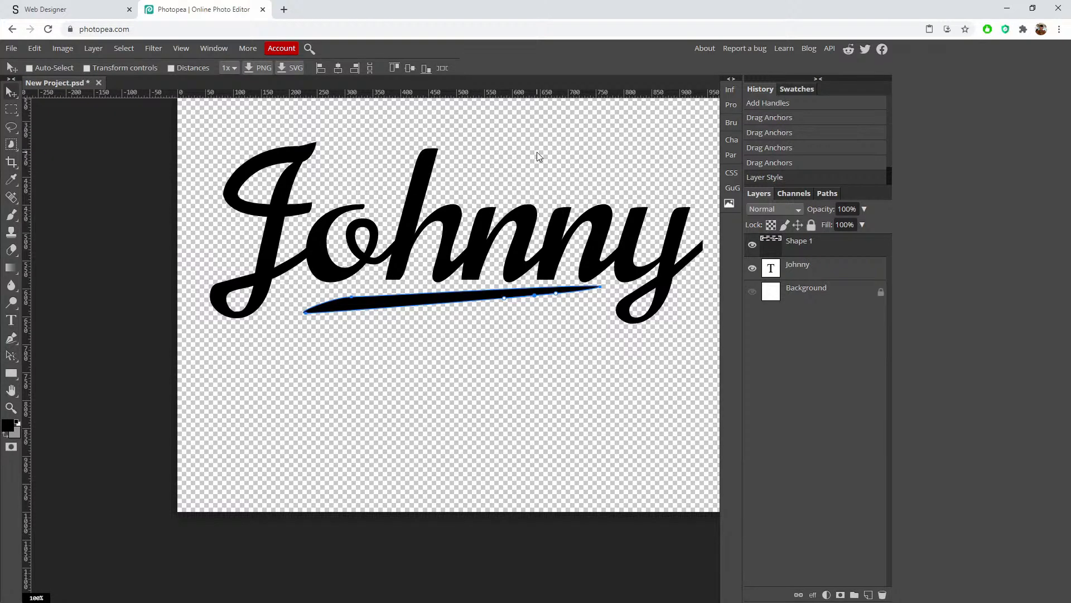
{"action": "key", "text": "m"}
{"action": "key", "text": "ctrl+d"}
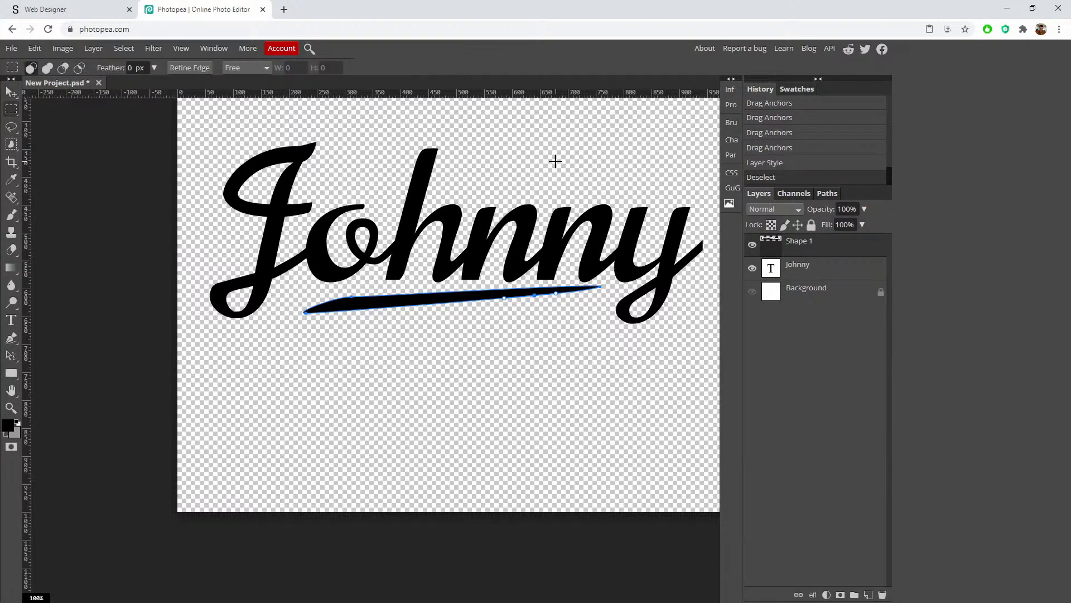
{"action": "left_click", "coordinate": [821, 273]}
{"action": "left_click_drag", "start_coordinate": [491, 170], "coordinate": [346, 315]}
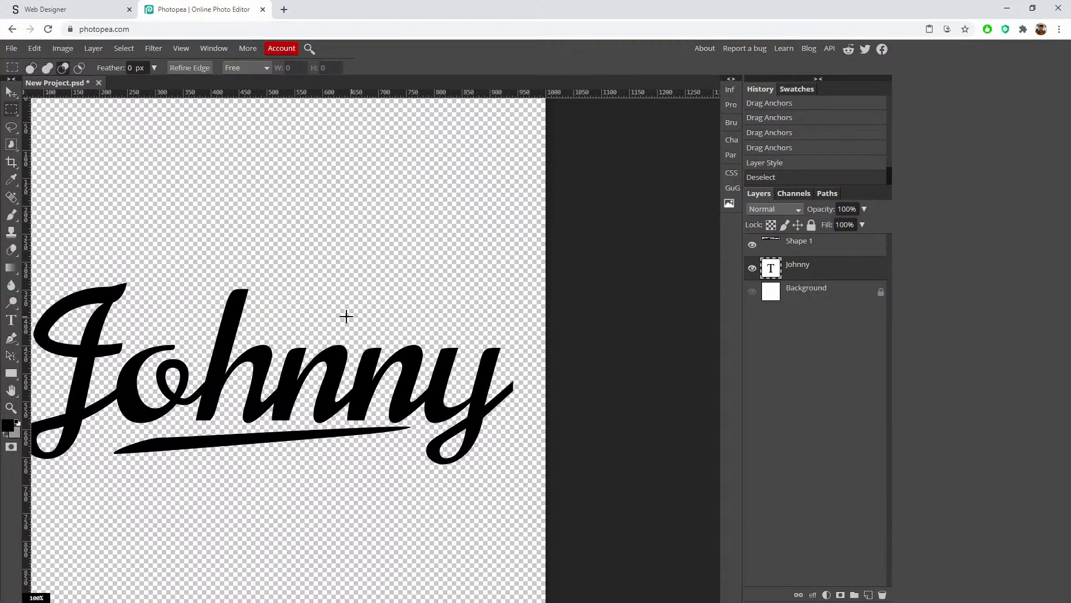
{"action": "scroll", "coordinate": [342, 313], "scroll_direction": "down", "scroll_amount": 3}
Step: Select the Shape 1 layer and nudge the underline a few pixels down and right
{"action": "scroll", "coordinate": [383, 350], "scroll_direction": "up", "scroll_amount": 4}
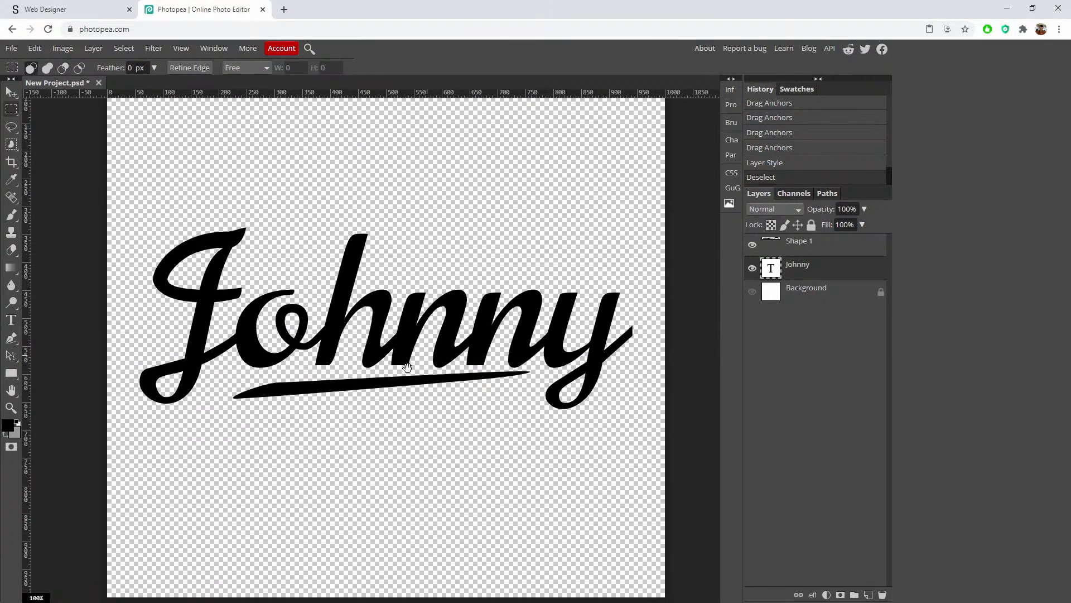
{"action": "left_click", "coordinate": [380, 369]}
{"action": "left_click", "coordinate": [795, 242]}
{"action": "left_click_drag", "start_coordinate": [351, 394], "coordinate": [355, 402]}
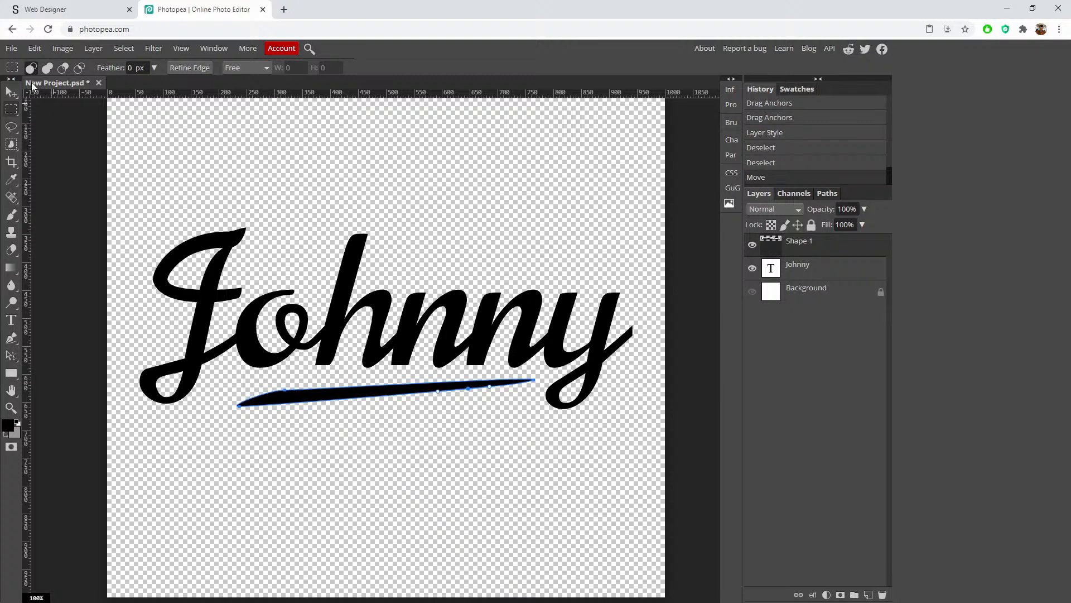
{"action": "left_click", "coordinate": [368, 172]}
{"action": "scroll", "coordinate": [431, 198], "scroll_direction": "up", "scroll_amount": 2}
{"action": "scroll", "coordinate": [431, 199], "scroll_direction": "down", "scroll_amount": 2}
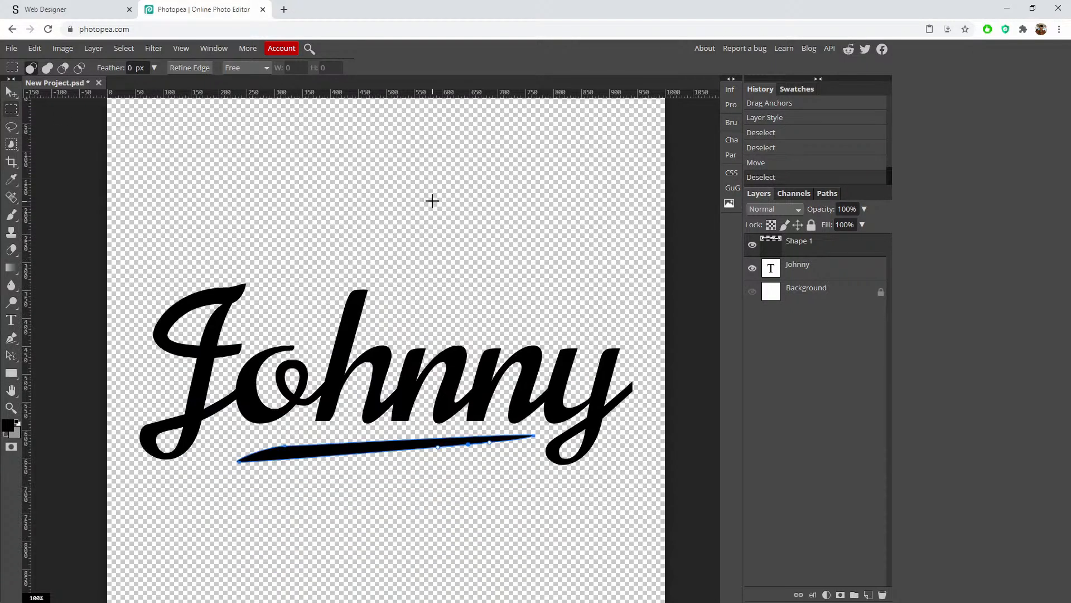
{"action": "scroll", "coordinate": [432, 200], "scroll_direction": "up", "scroll_amount": 2}
{"action": "scroll", "coordinate": [432, 201], "scroll_direction": "down", "scroll_amount": 2}
{"action": "scroll", "coordinate": [329, 165], "scroll_direction": "up", "scroll_amount": 2}
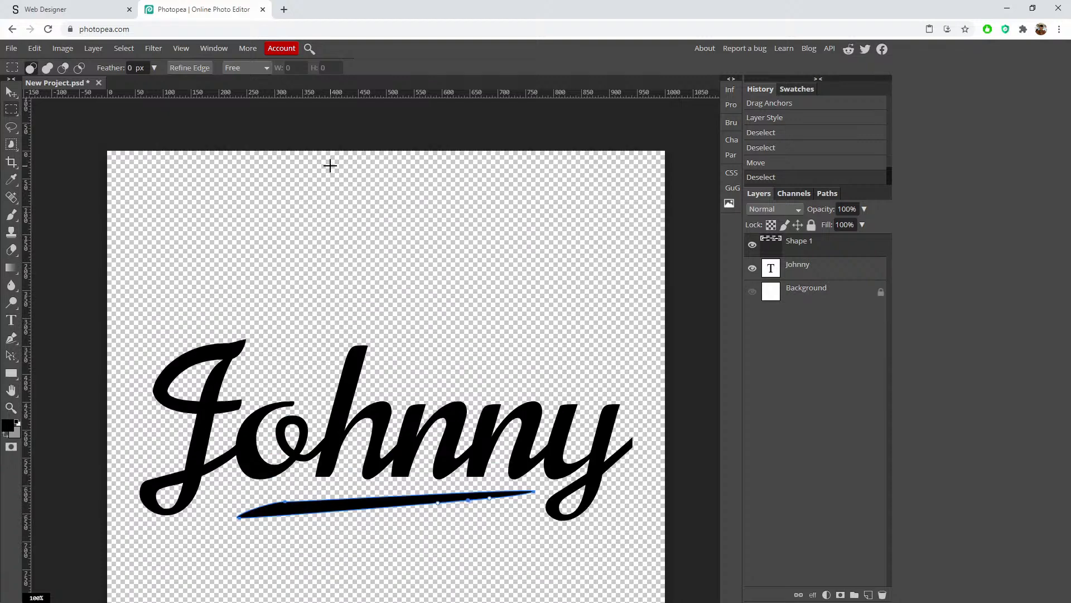
{"action": "scroll", "coordinate": [387, 179], "scroll_direction": "down", "scroll_amount": 2}
{"action": "scroll", "coordinate": [388, 179], "scroll_direction": "down", "scroll_amount": 2}
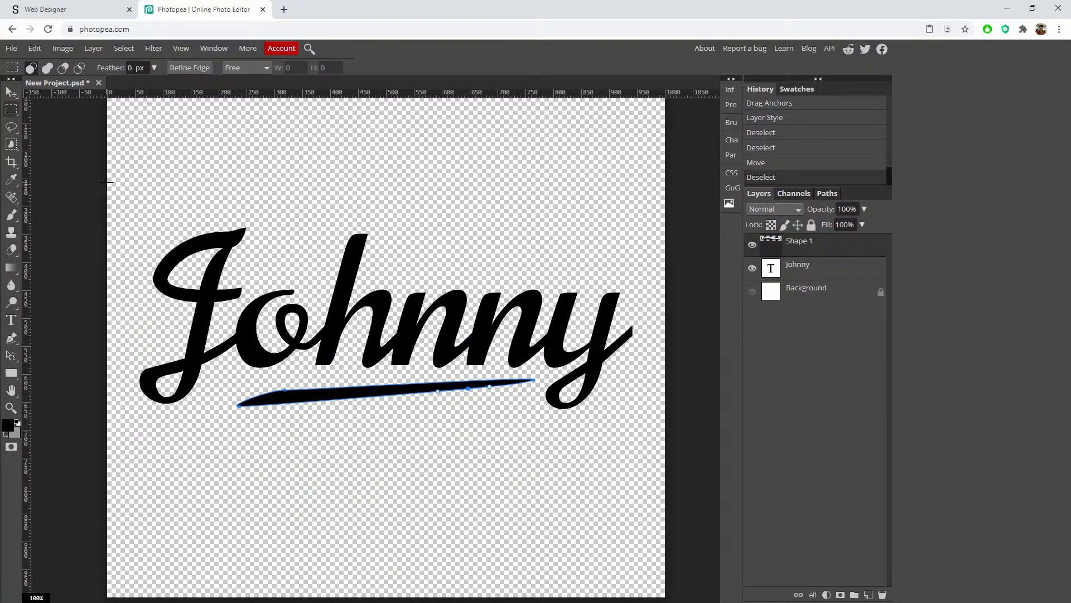
Step: Crop the canvas tightly around the Johnny logo
{"action": "left_click_drag", "start_coordinate": [108, 182], "coordinate": [664, 466]}
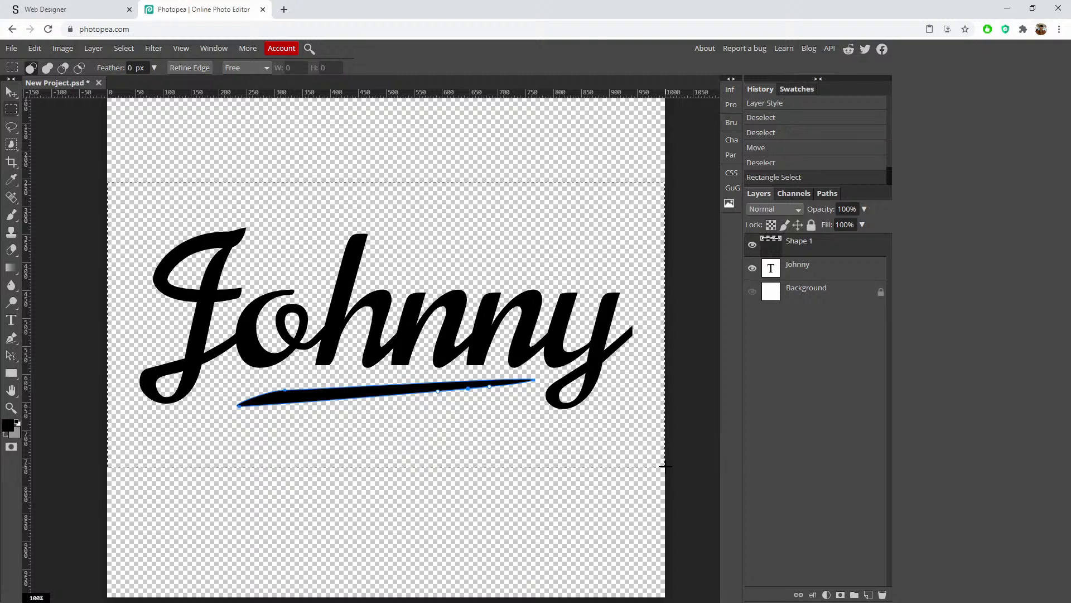
{"action": "left_click", "coordinate": [106, 167]}
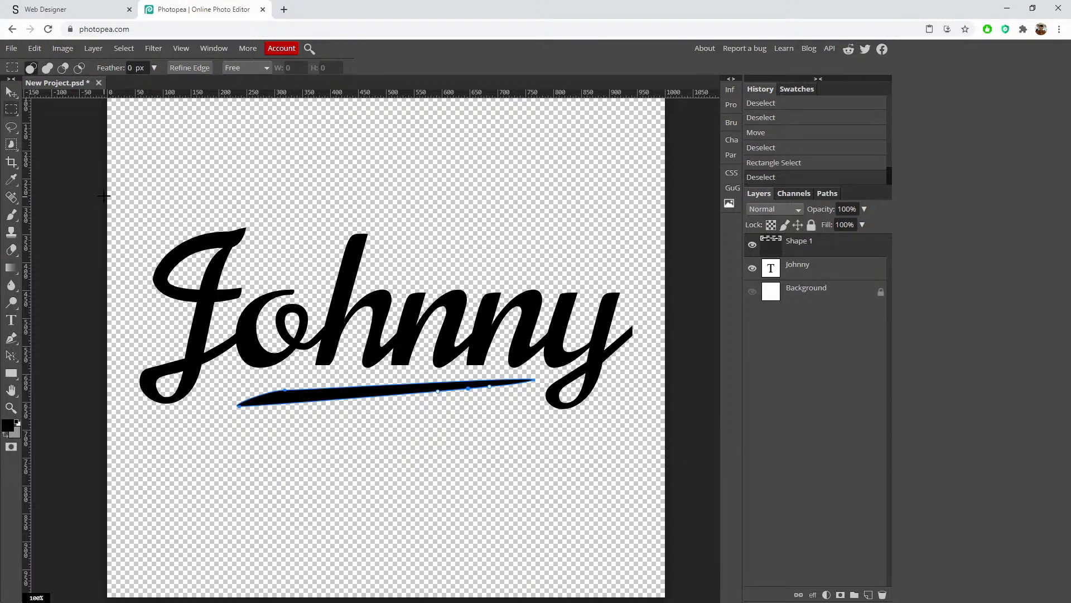
{"action": "left_click_drag", "start_coordinate": [108, 200], "coordinate": [665, 430]}
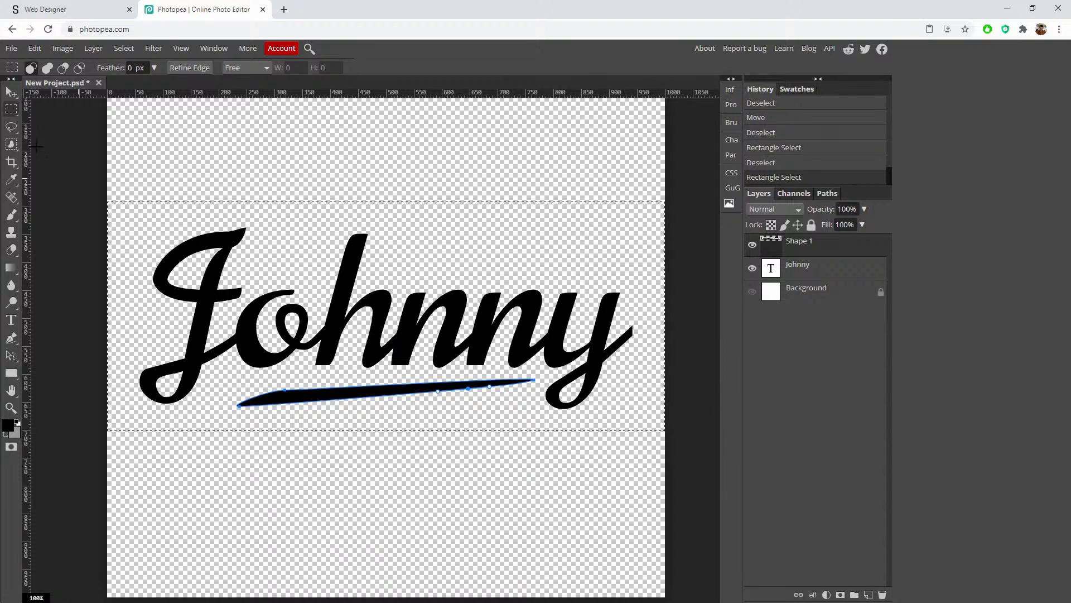
{"action": "key", "text": "c"}
{"action": "key", "text": "Return"}
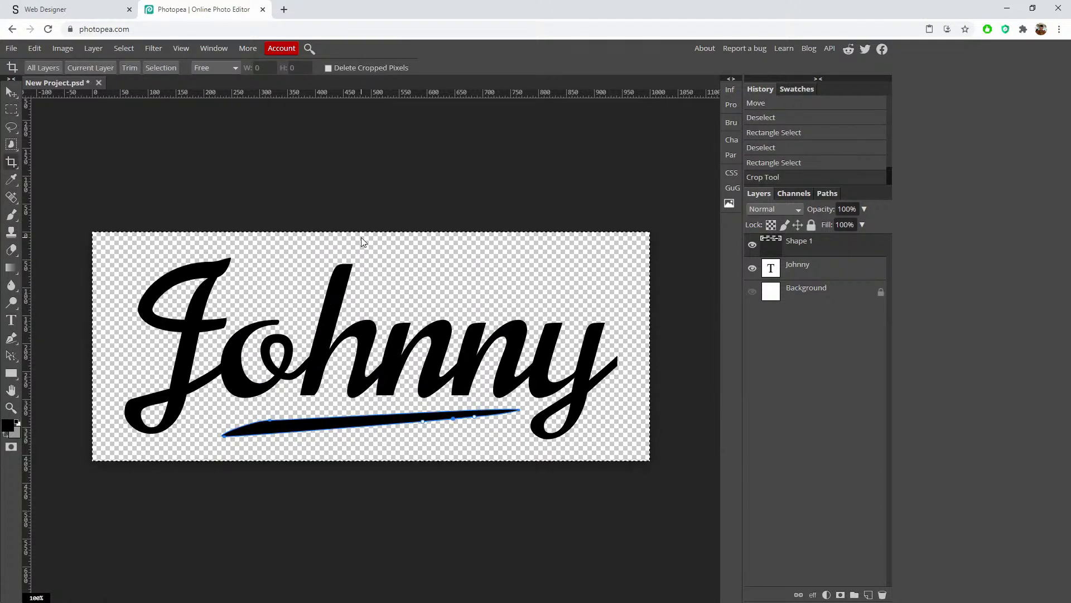
{"action": "key", "text": "ctrl+d"}
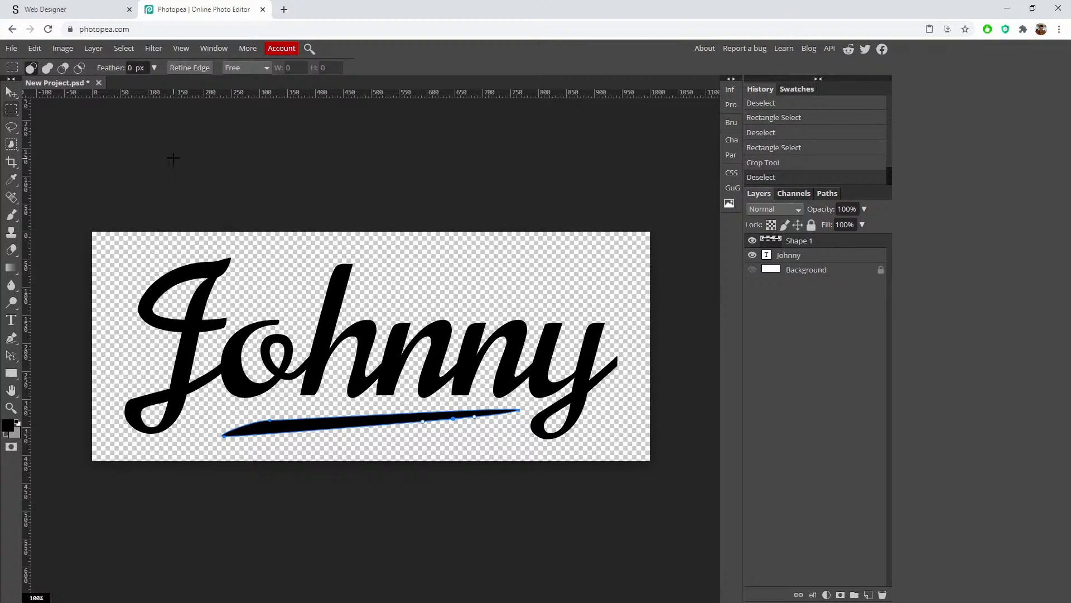
Step: Group the Johnny lettering and underline swoosh into Folder 1, centred horizontally and vertically
{"action": "key", "text": "ctrl+a"}
{"action": "key", "text": "v"}
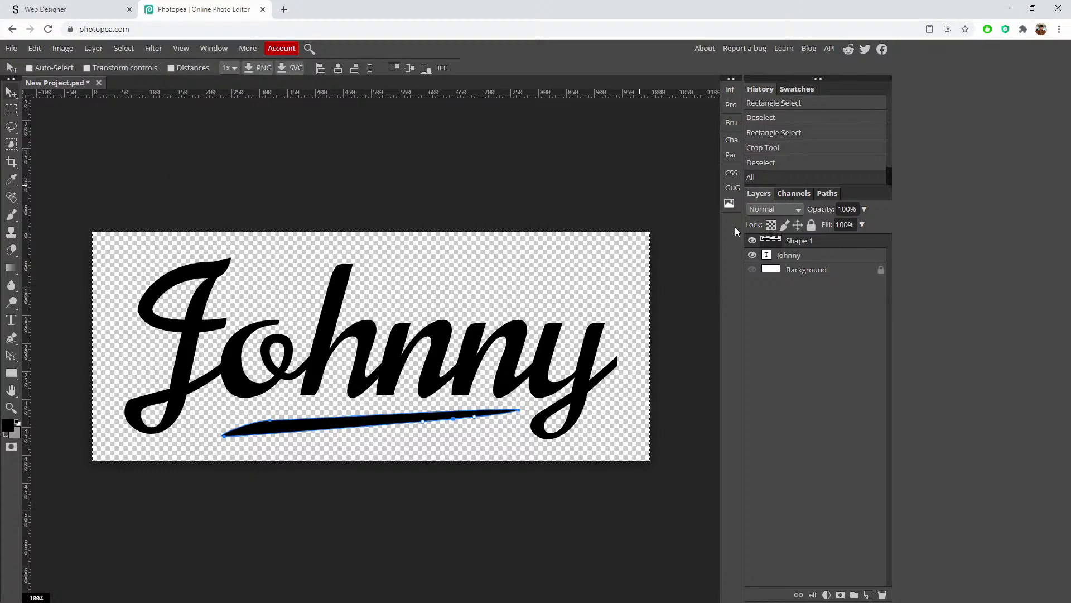
{"action": "left_click", "coordinate": [811, 257], "text": "shift"}
{"action": "left_click", "coordinate": [854, 595]}
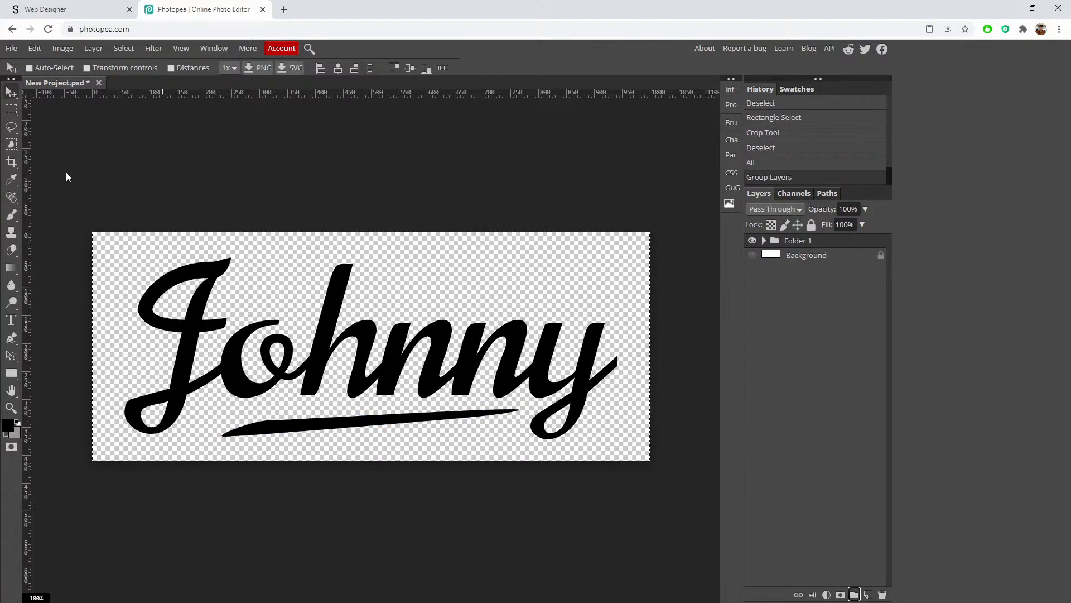
{"action": "left_click", "coordinate": [340, 68]}
{"action": "left_click", "coordinate": [411, 68]}
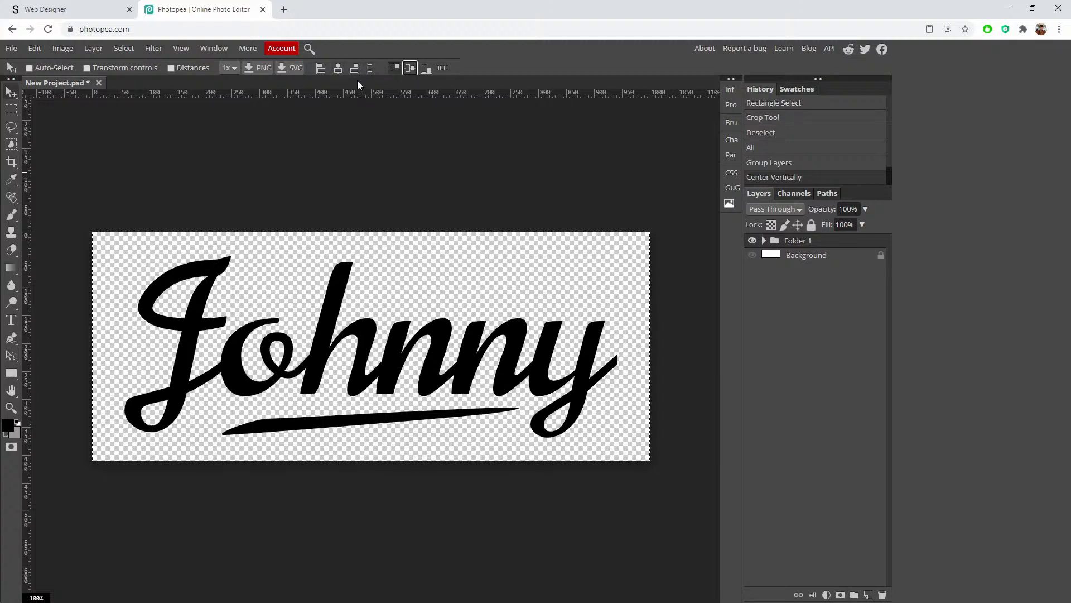
{"action": "left_click", "coordinate": [11, 109]}
{"action": "left_click", "coordinate": [296, 197]}
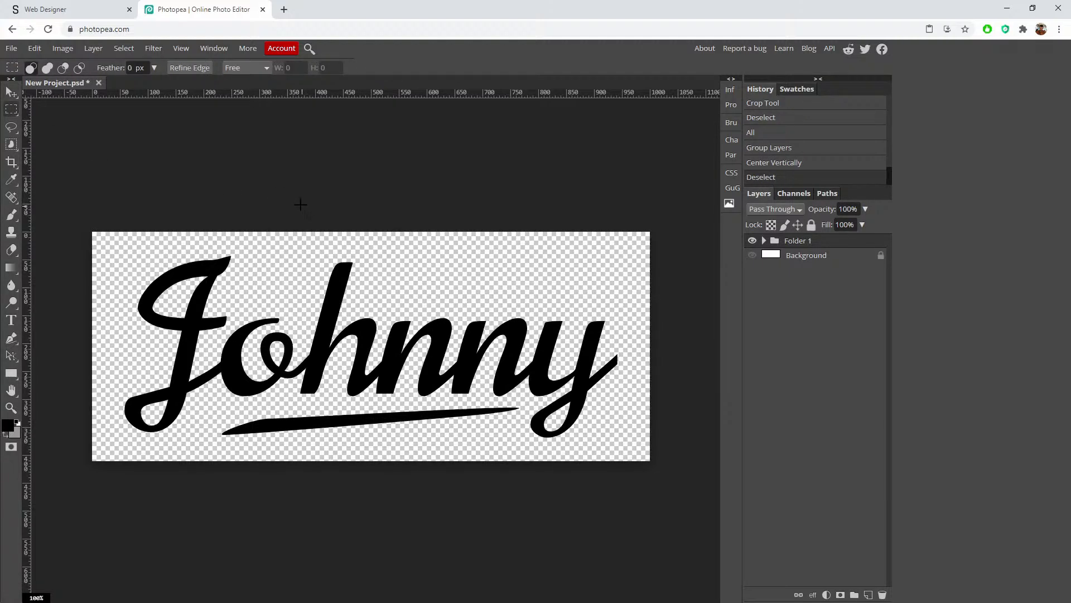
{"action": "left_click", "coordinate": [12, 50]}
Step: Save the project as logo.psd
{"action": "left_click", "coordinate": [69, 175]}
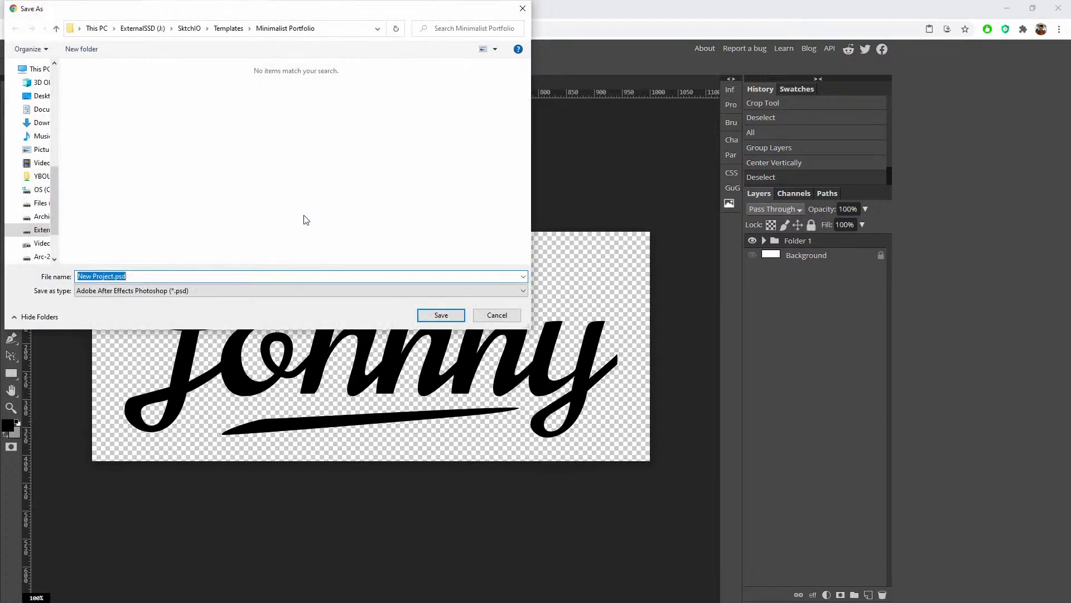
{"action": "type", "text": "logo"}
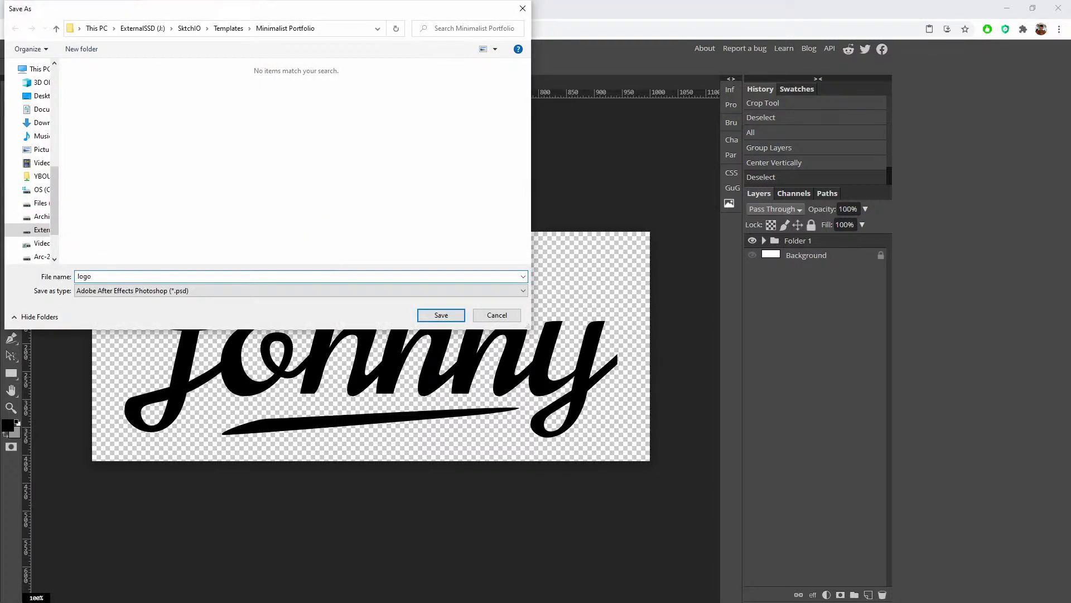
{"action": "key", "text": "Return"}
Step: Export the logo as a transparent PNG named logo.png
{"action": "left_click", "coordinate": [11, 48]}
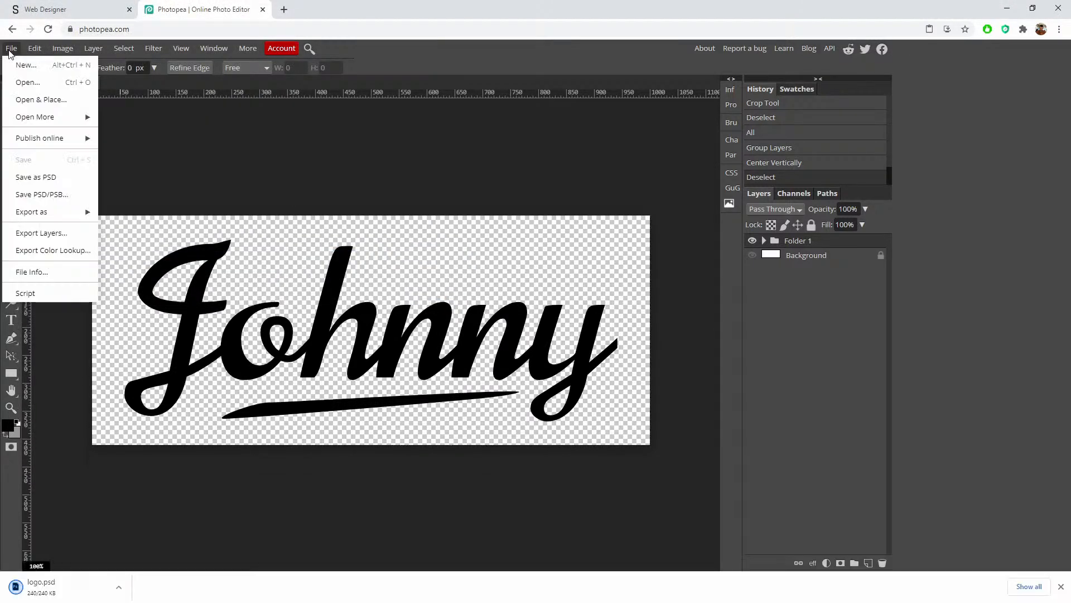
{"action": "mouse_move", "coordinate": [72, 220]}
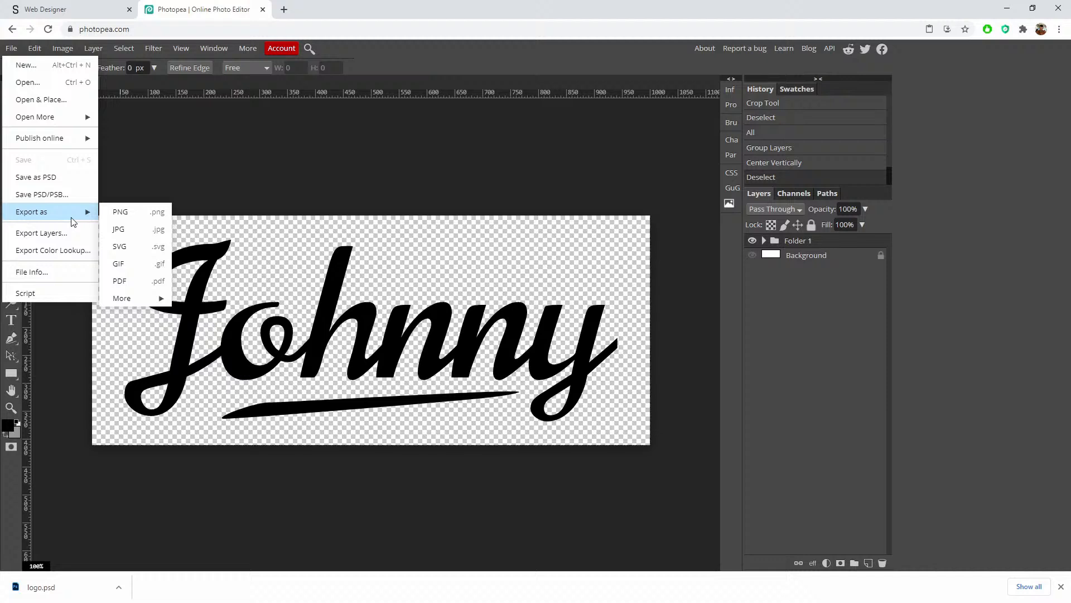
{"action": "left_click", "coordinate": [138, 212]}
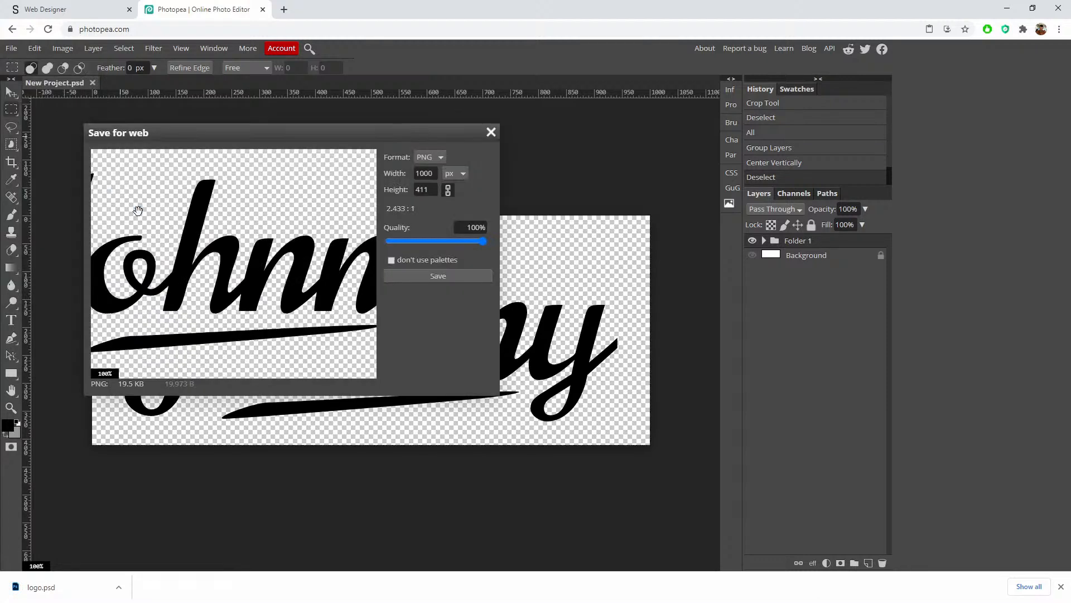
{"action": "left_click", "coordinate": [432, 279]}
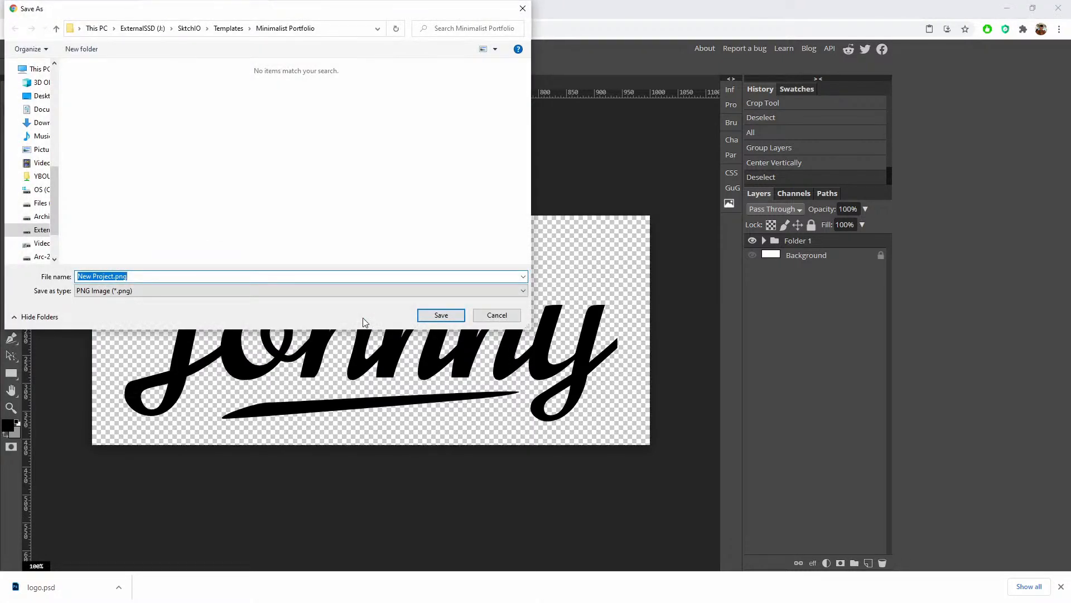
{"action": "type", "text": "logo"}
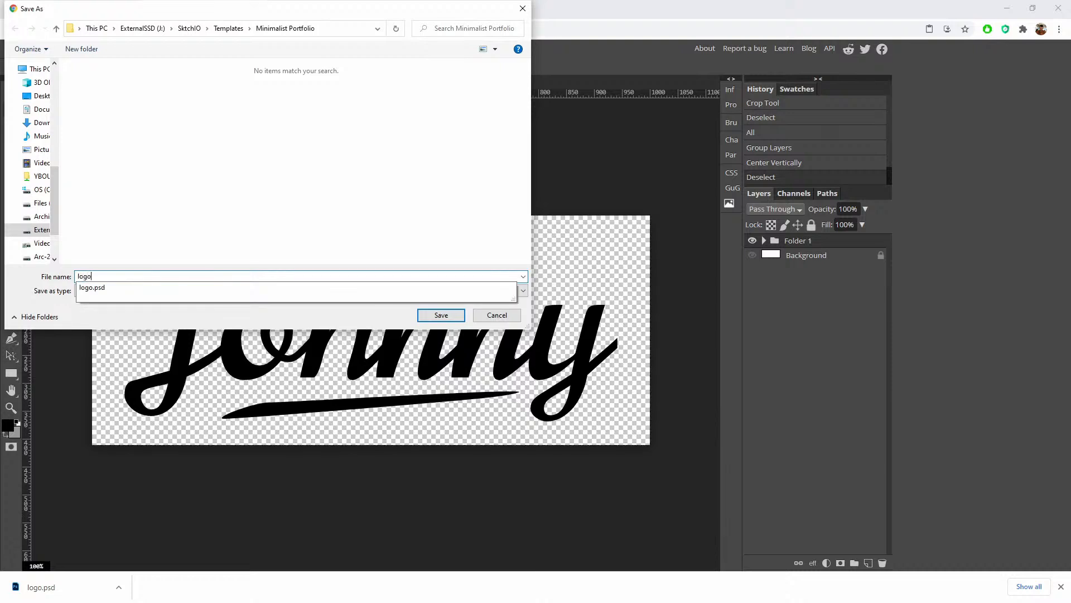
{"action": "key", "text": "Return"}
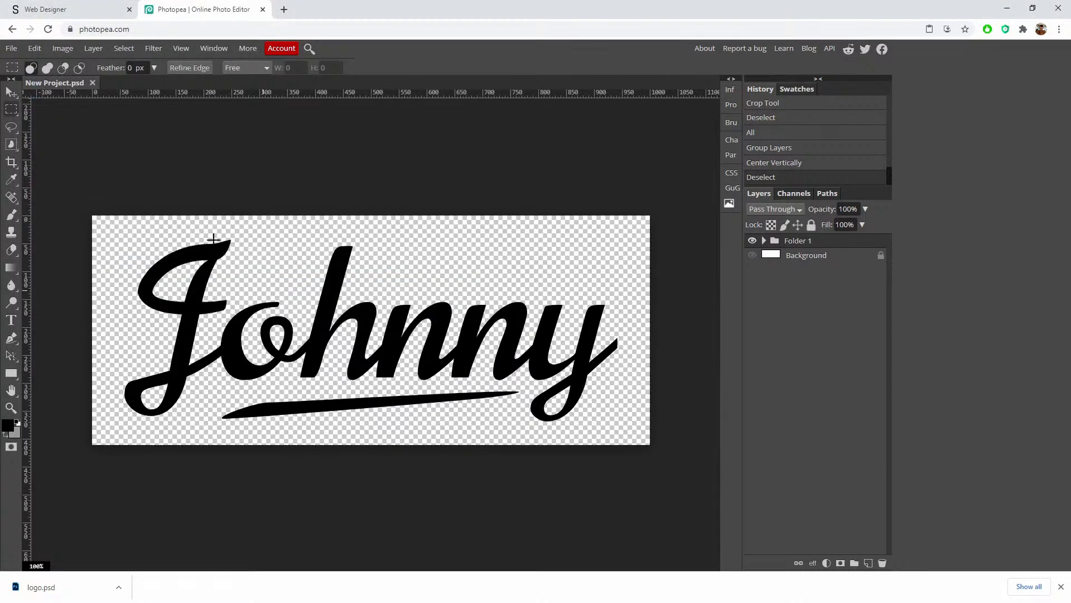
Step: Back in Sktch.io, add a Div (block) to the page
{"action": "left_click", "coordinate": [1062, 586]}
{"action": "left_click", "coordinate": [67, 10]}
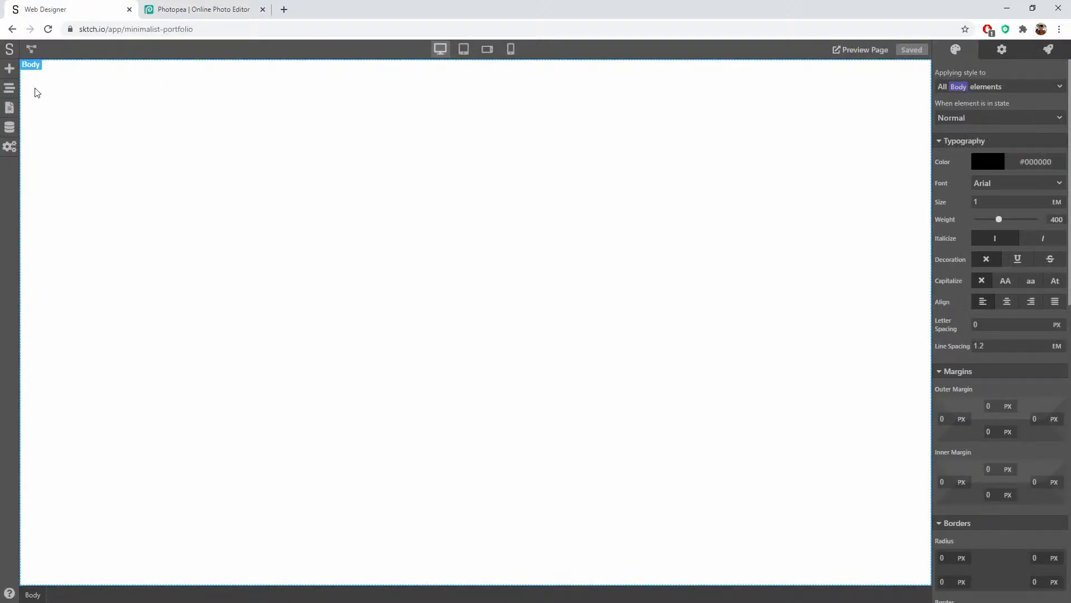
{"action": "left_click", "coordinate": [9, 69]}
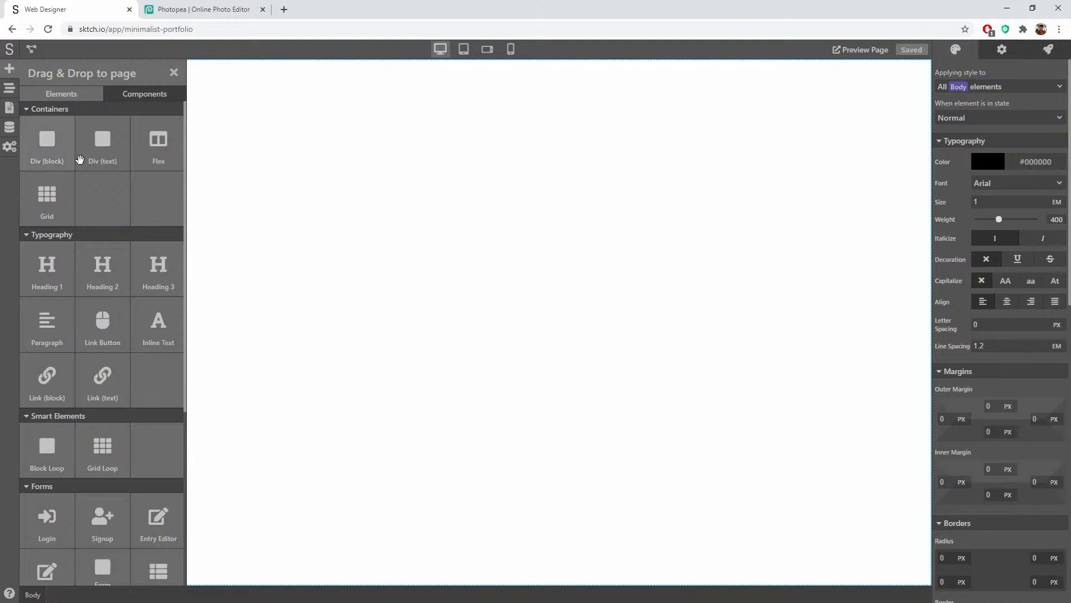
{"action": "left_click_drag", "start_coordinate": [60, 143], "coordinate": [371, 158]}
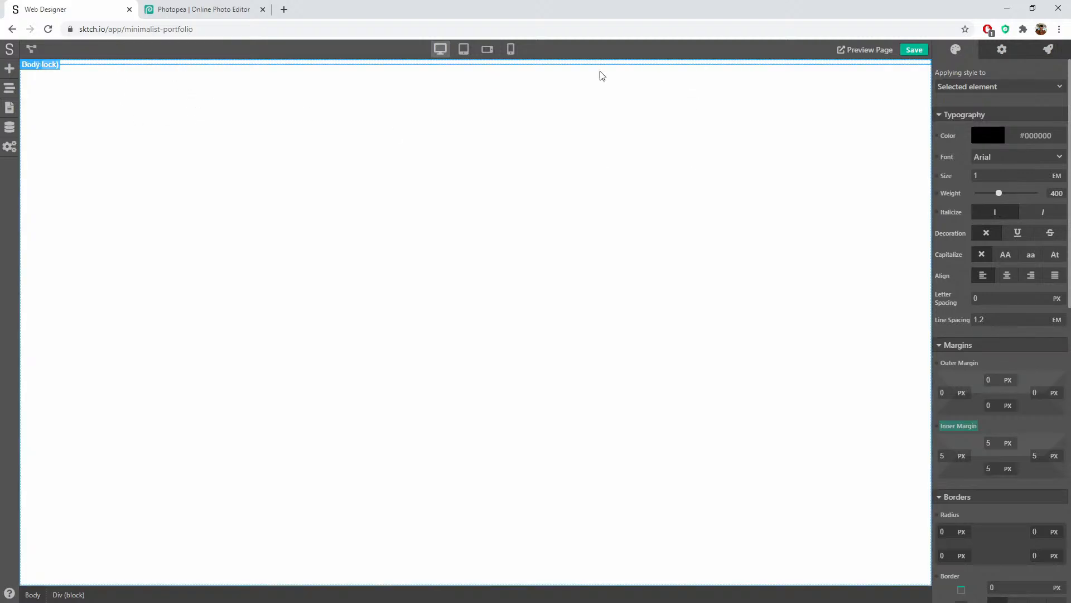
Step: Add a Link (block) at the page top and nest it inside the Div
{"action": "left_click", "coordinate": [9, 68]}
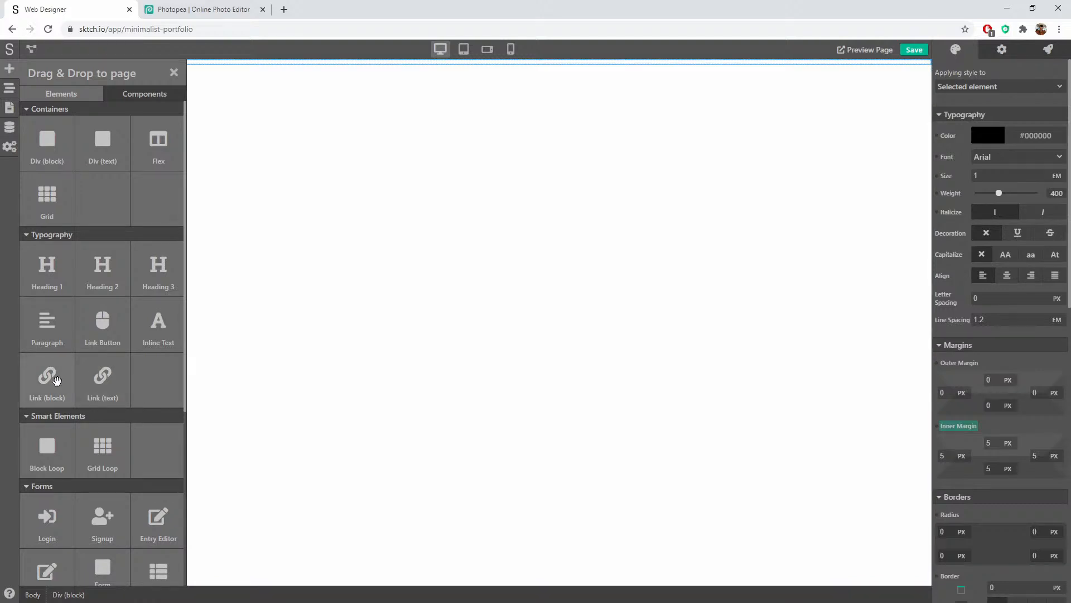
{"action": "left_click_drag", "start_coordinate": [57, 380], "coordinate": [79, 65]}
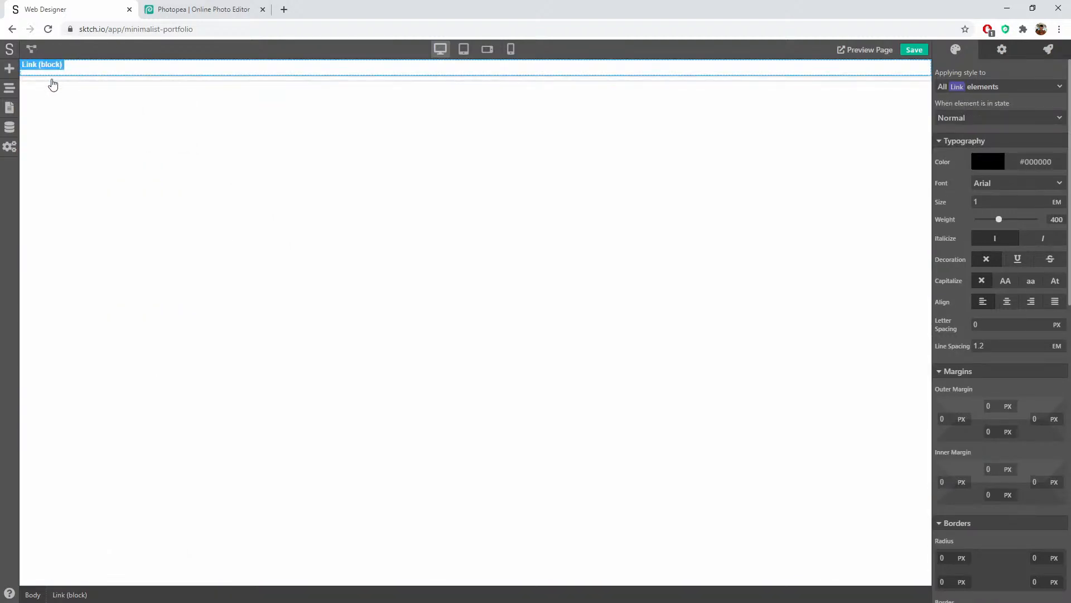
{"action": "left_click", "coordinate": [9, 88]}
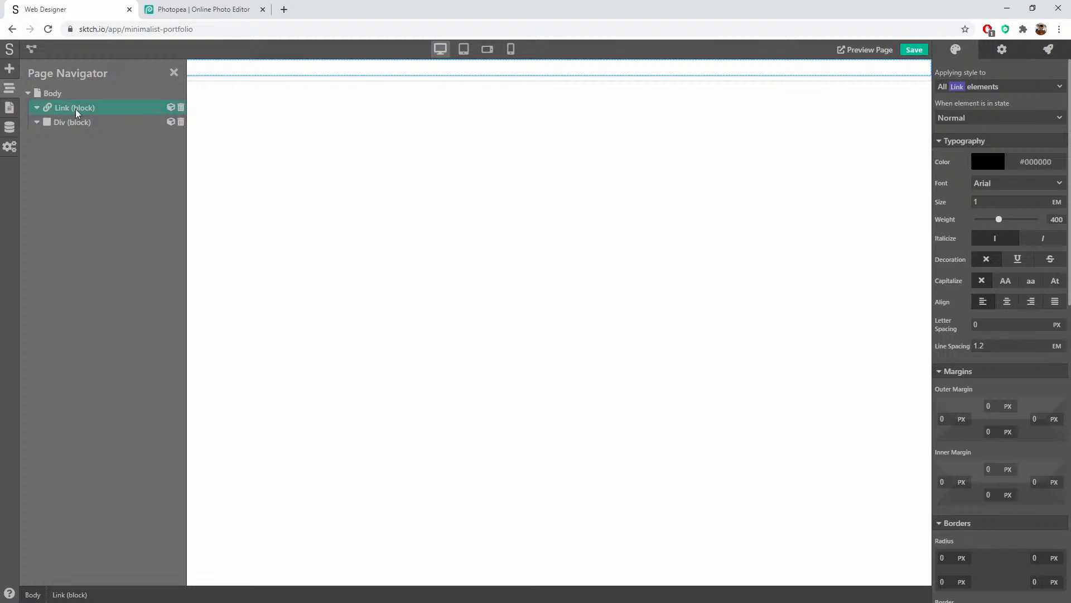
{"action": "left_click_drag", "start_coordinate": [81, 115], "coordinate": [78, 117]}
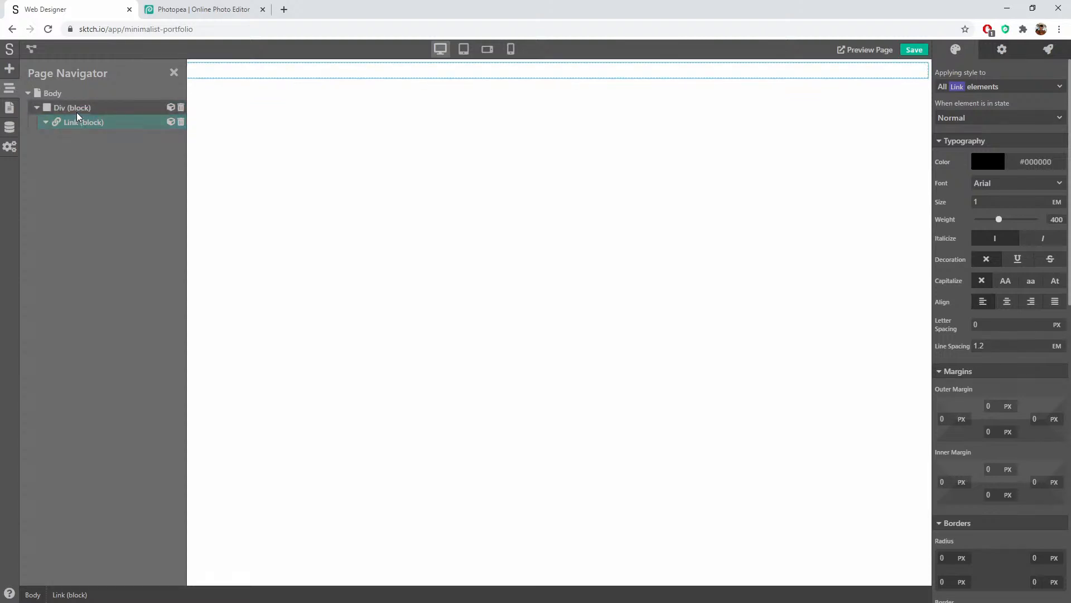
{"action": "left_click", "coordinate": [174, 72]}
Step: Place an Image element inside the Link block
{"action": "left_click", "coordinate": [9, 69]}
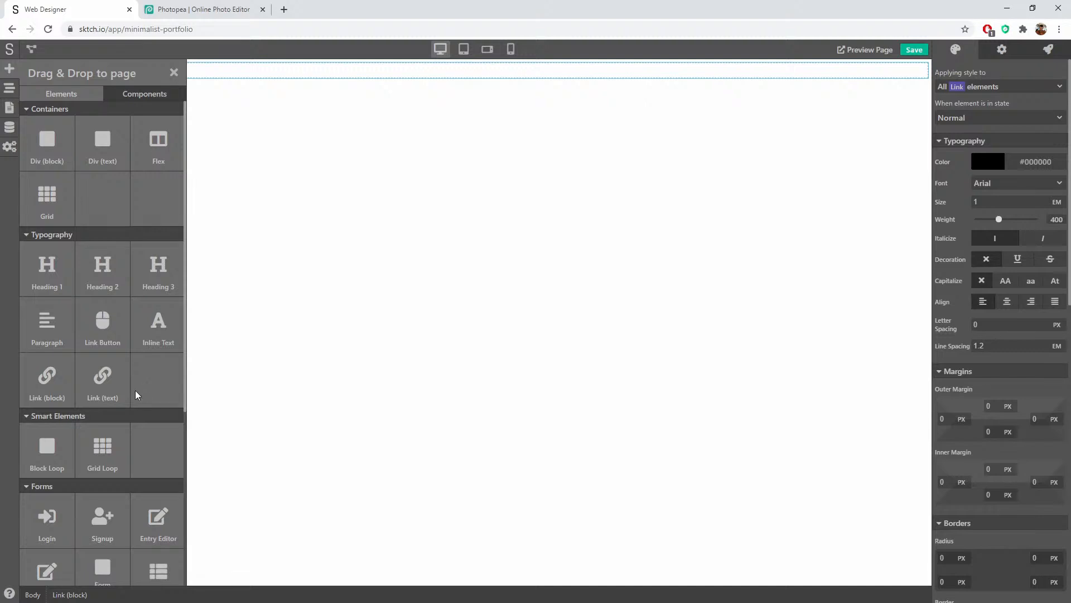
{"action": "scroll", "coordinate": [116, 491], "scroll_direction": "down", "scroll_amount": 4}
{"action": "scroll", "coordinate": [116, 491], "scroll_direction": "down", "scroll_amount": 1}
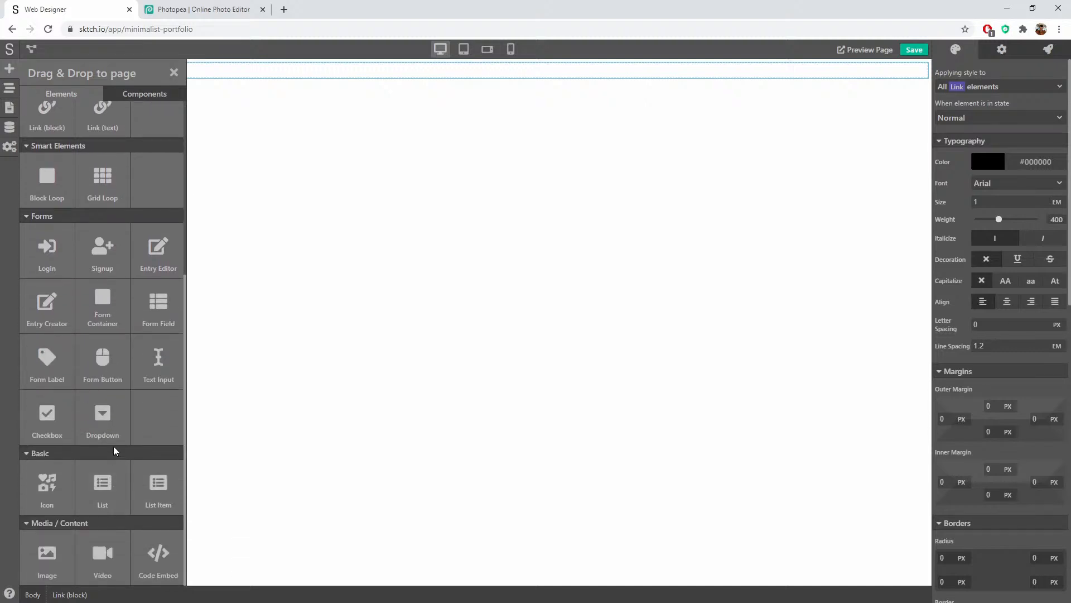
{"action": "left_click_drag", "start_coordinate": [47, 555], "coordinate": [113, 76]}
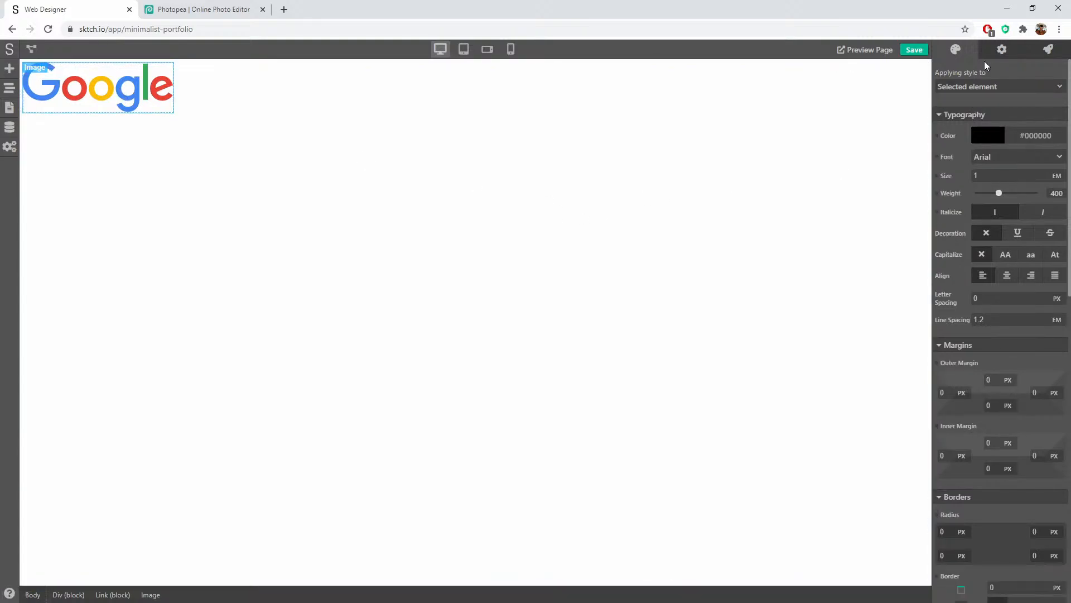
Step: Upload logo.png from the Minimalist Portfolio folder and set it as the image source
{"action": "left_click", "coordinate": [1002, 50]}
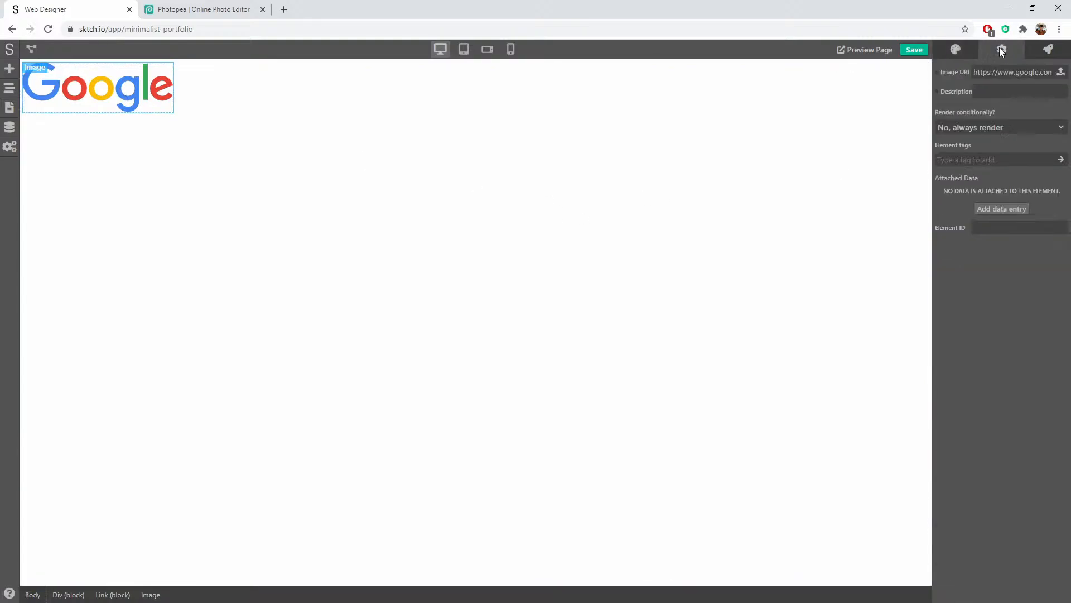
{"action": "left_click", "coordinate": [1060, 72]}
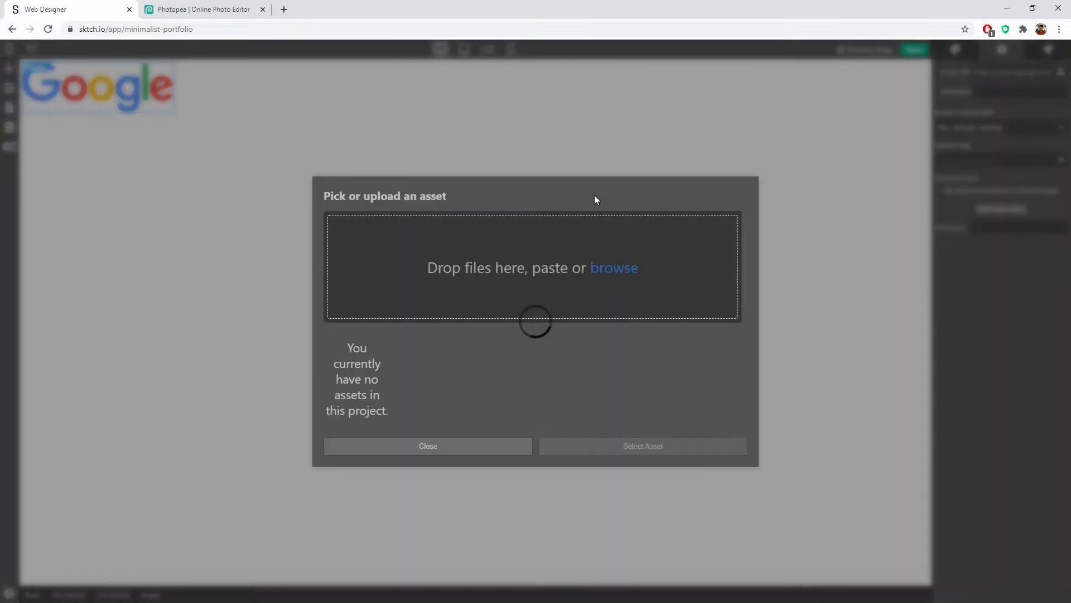
{"action": "left_click", "coordinate": [527, 221]}
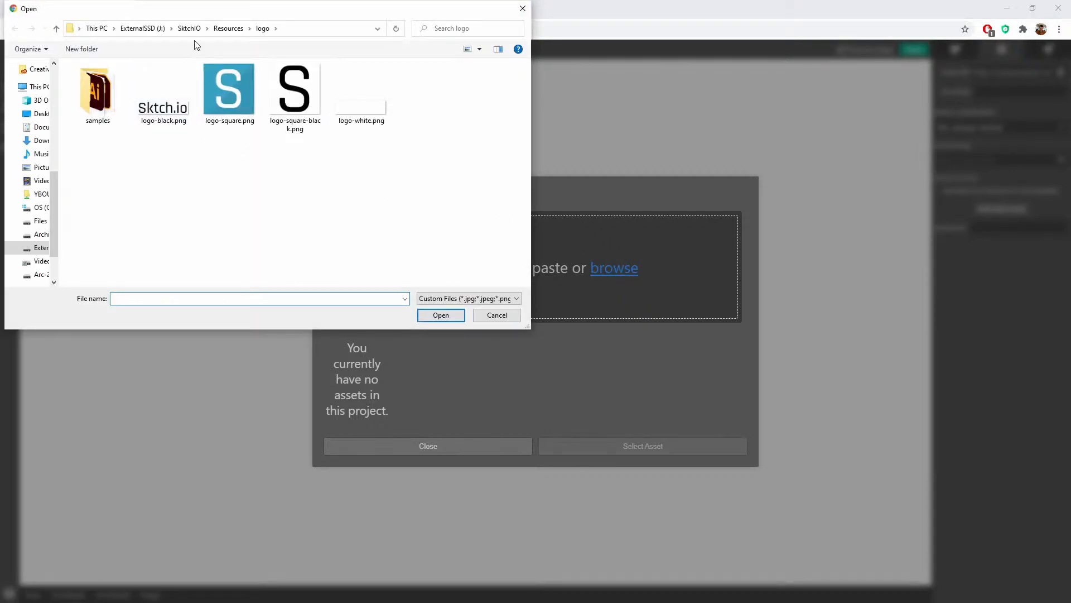
{"action": "left_click", "coordinate": [187, 30]}
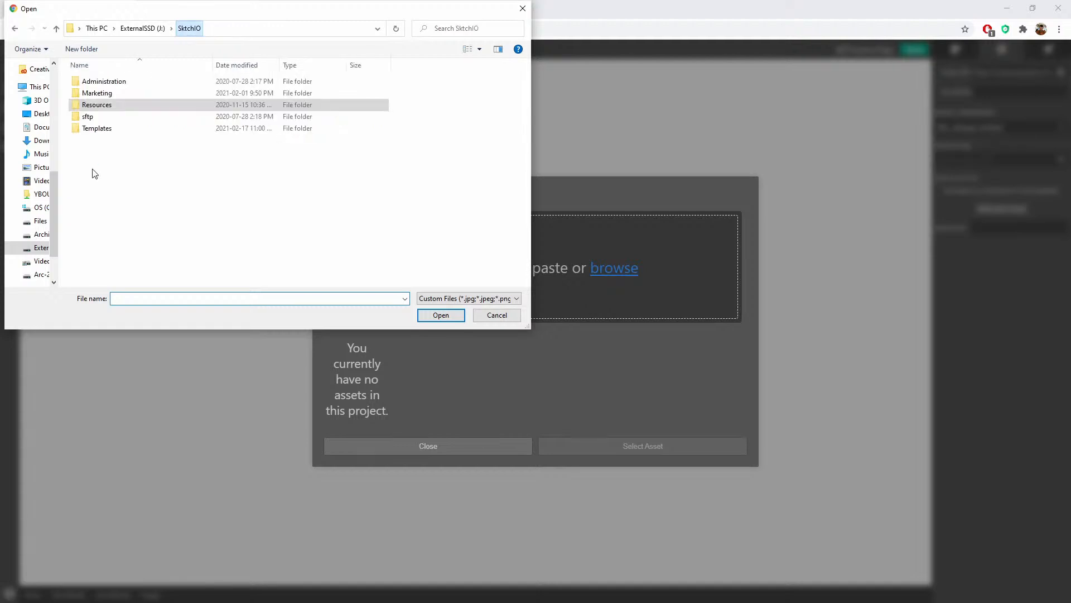
{"action": "double_click", "coordinate": [106, 129]}
{"action": "double_click", "coordinate": [108, 83]}
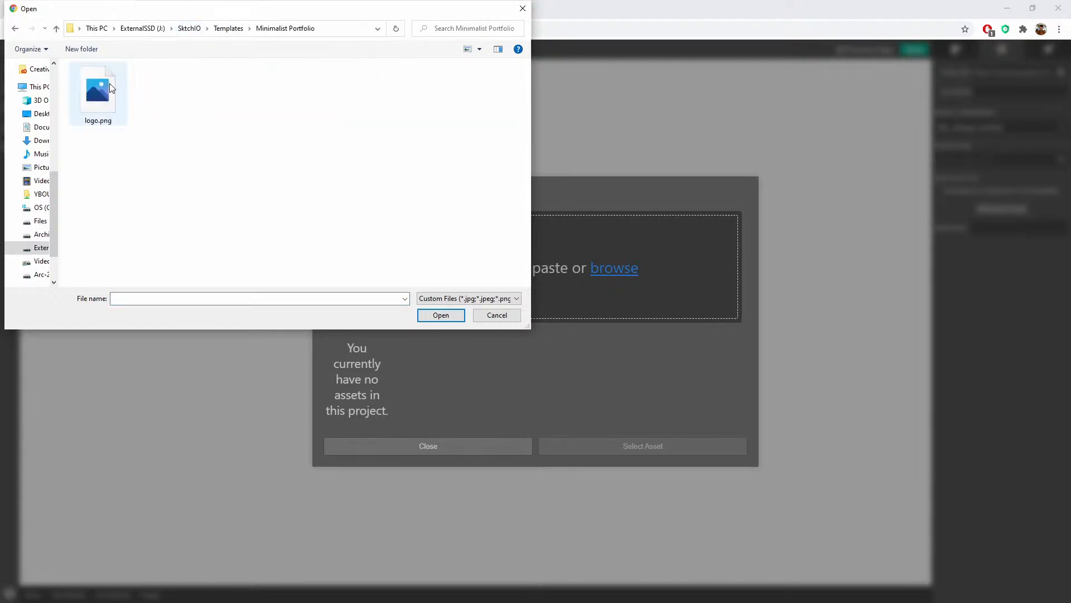
{"action": "double_click", "coordinate": [102, 87]}
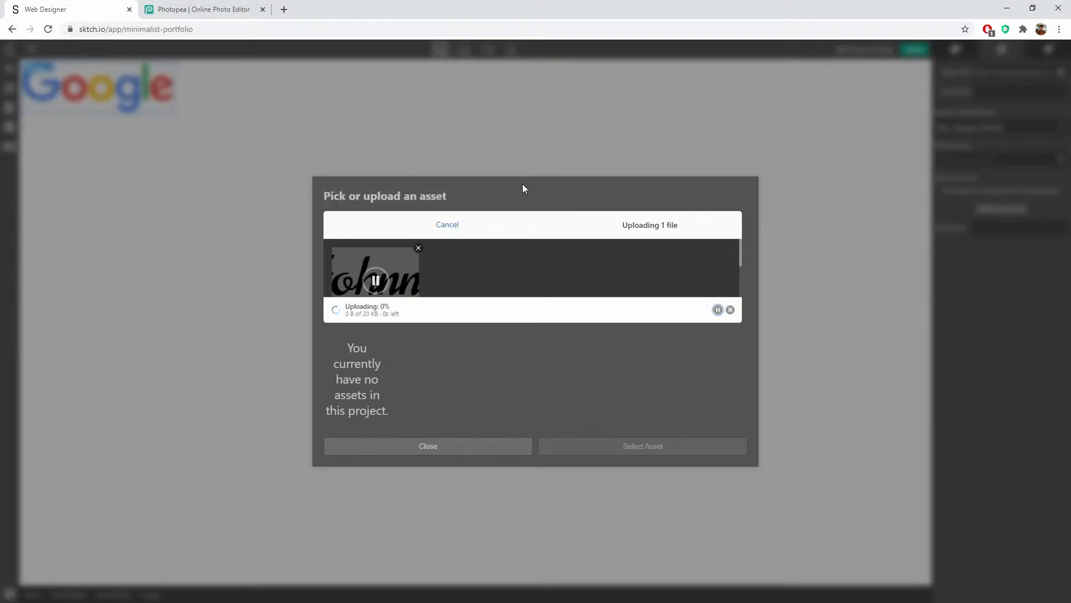
{"action": "left_click", "coordinate": [358, 397]}
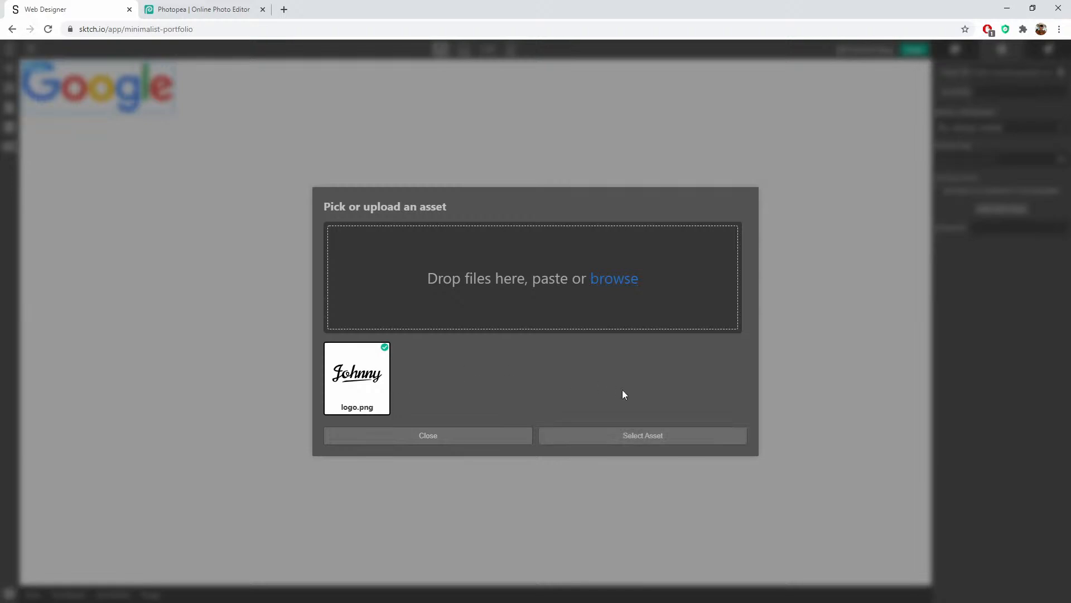
{"action": "left_click", "coordinate": [621, 436]}
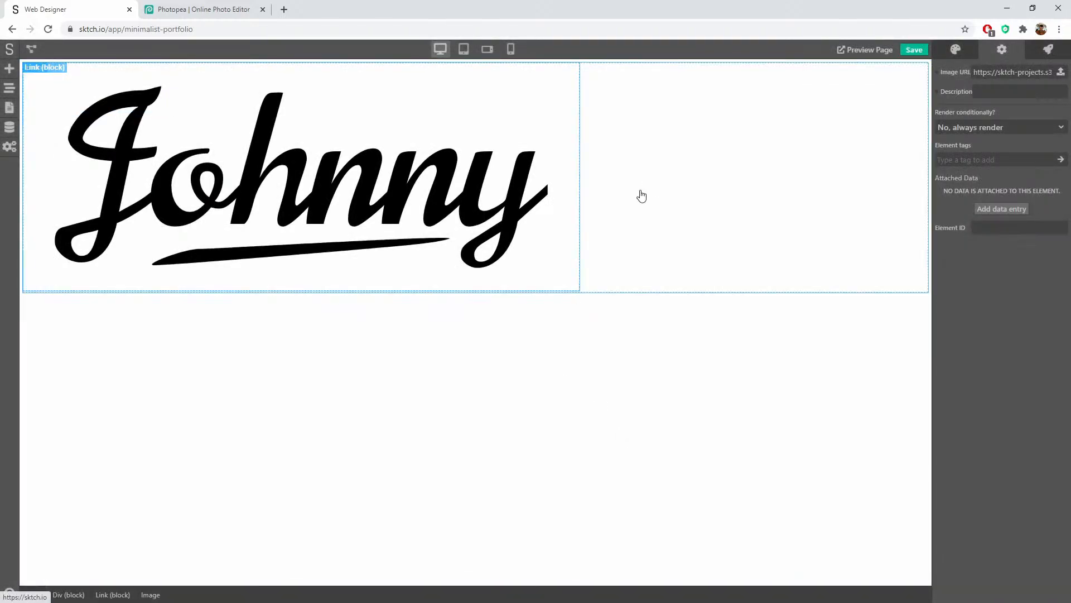
Step: Select the Link block, its parent Div, then the logo image to inspect them
{"action": "left_click", "coordinate": [662, 196]}
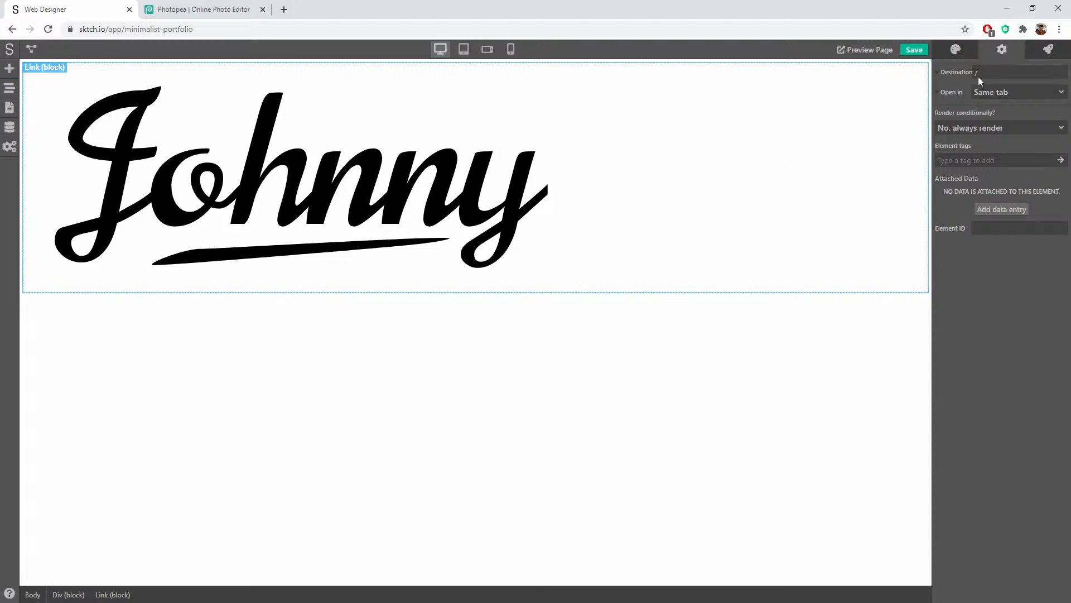
{"action": "left_click", "coordinate": [931, 64]}
{"action": "left_click", "coordinate": [160, 167]}
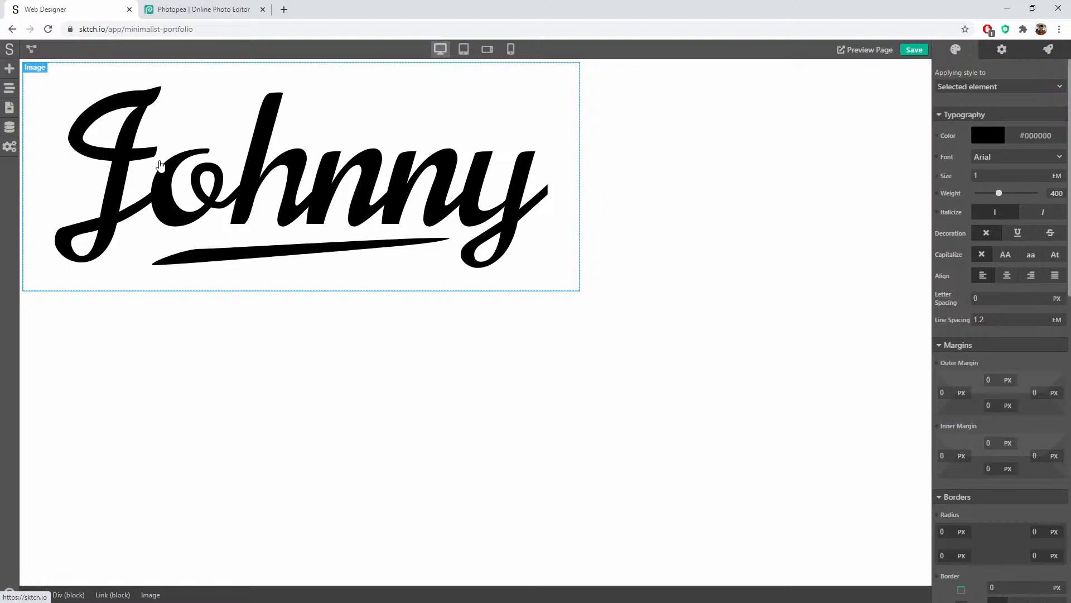
Step: Set the logo's minimum width to 200, then reset it back to 0
{"action": "scroll", "coordinate": [959, 321], "scroll_direction": "down", "scroll_amount": 10}
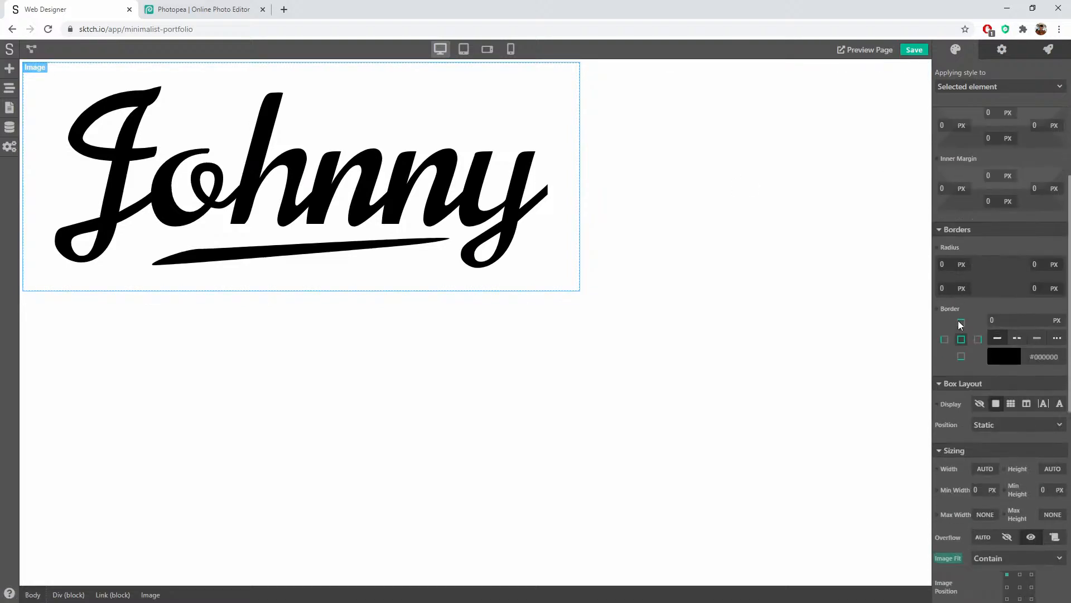
{"action": "scroll", "coordinate": [960, 323], "scroll_direction": "up", "scroll_amount": 4}
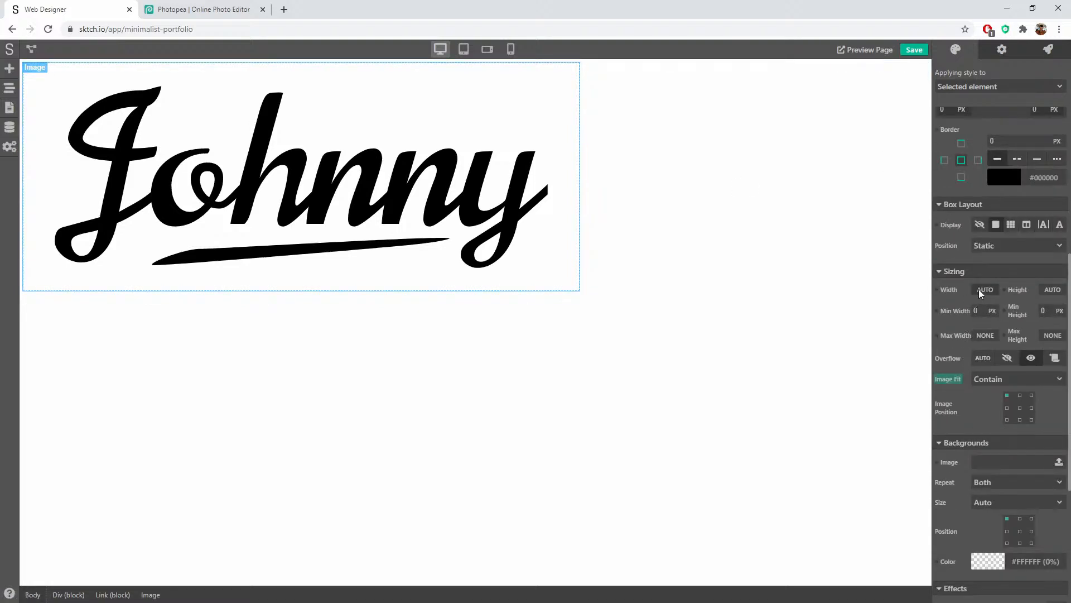
{"action": "left_click", "coordinate": [980, 310]}
{"action": "type", "text": "200"}
{"action": "key", "text": "Return"}
{"action": "left_click", "coordinate": [977, 313]}
{"action": "left_click", "coordinate": [954, 314]}
{"action": "left_click", "coordinate": [976, 333]}
Step: Give the logo a maximum width of 200 px
{"action": "left_click", "coordinate": [980, 336]}
{"action": "left_click", "coordinate": [984, 348]}
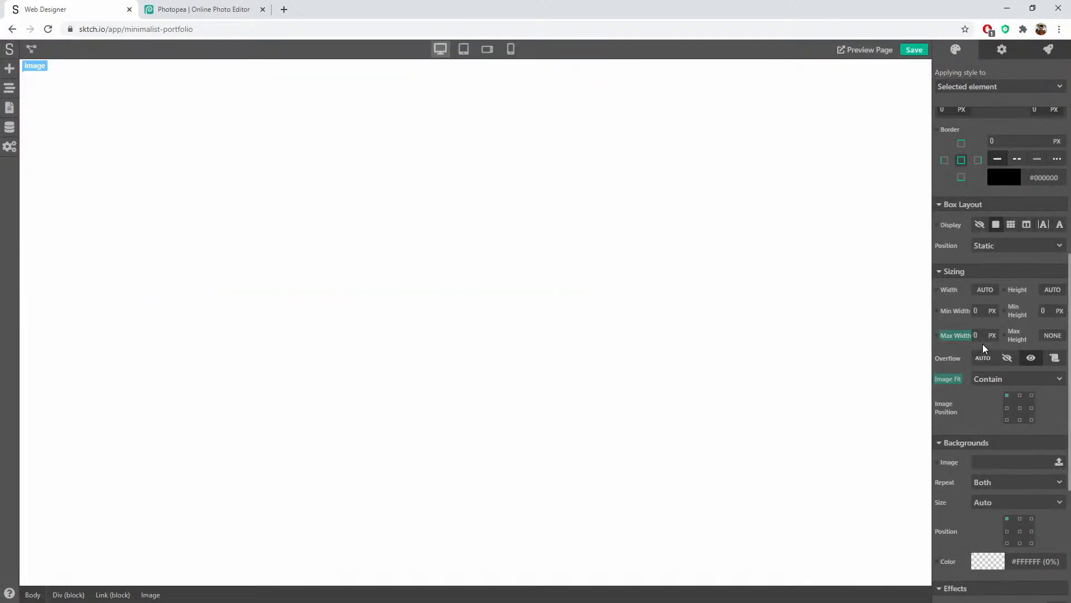
{"action": "left_click_drag", "start_coordinate": [981, 336], "coordinate": [936, 339]}
{"action": "left_click", "coordinate": [992, 323]}
{"action": "left_click", "coordinate": [240, 165]}
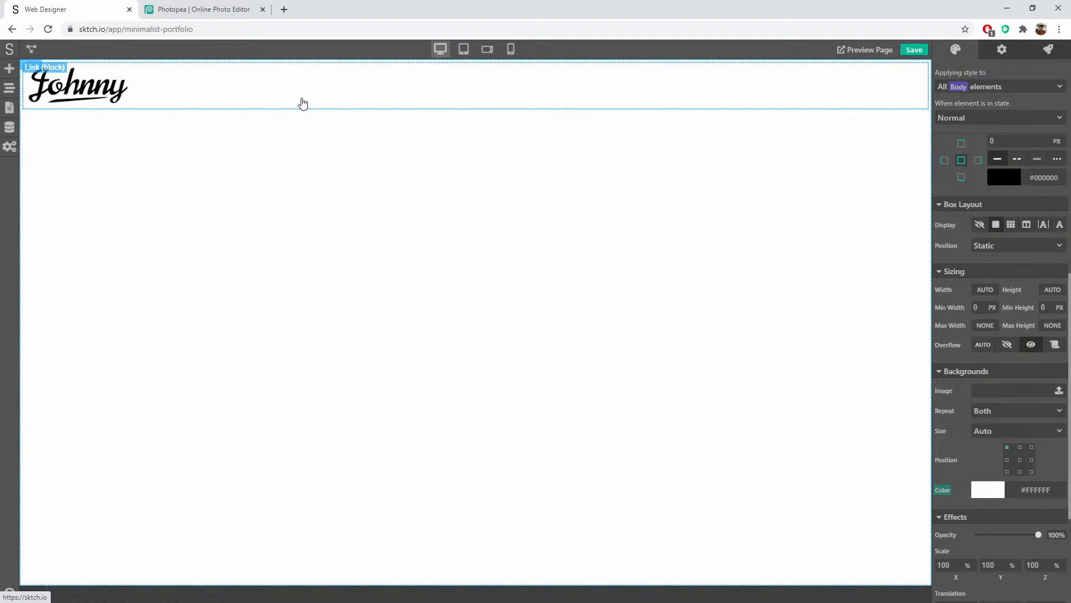
Step: Set the header Div to Display Flex, Direction row, with Align Items Center
{"action": "left_click", "coordinate": [60, 66]}
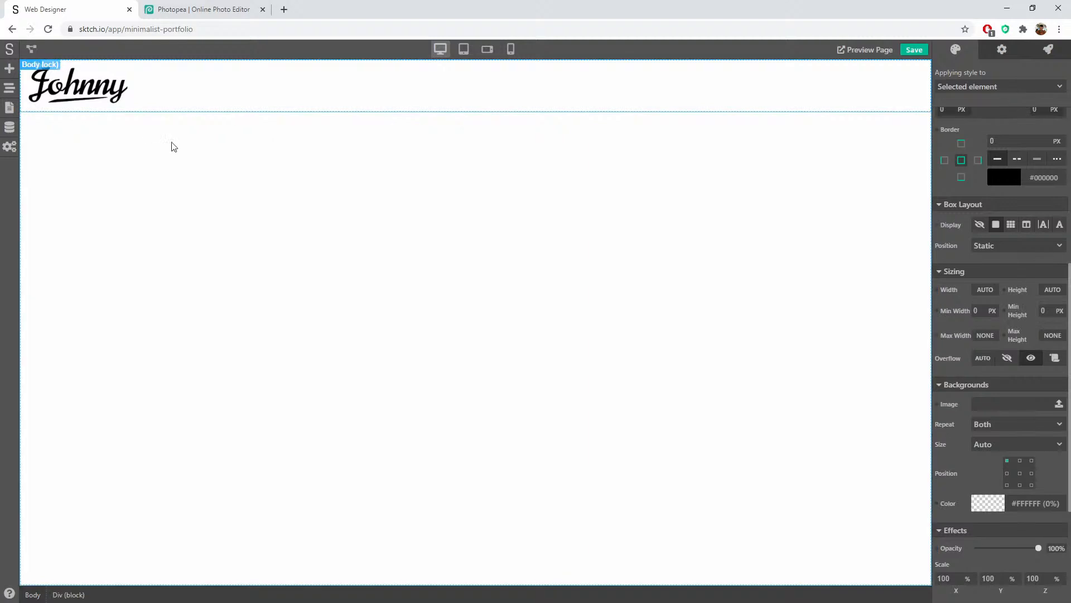
{"action": "left_click", "coordinate": [1026, 223]}
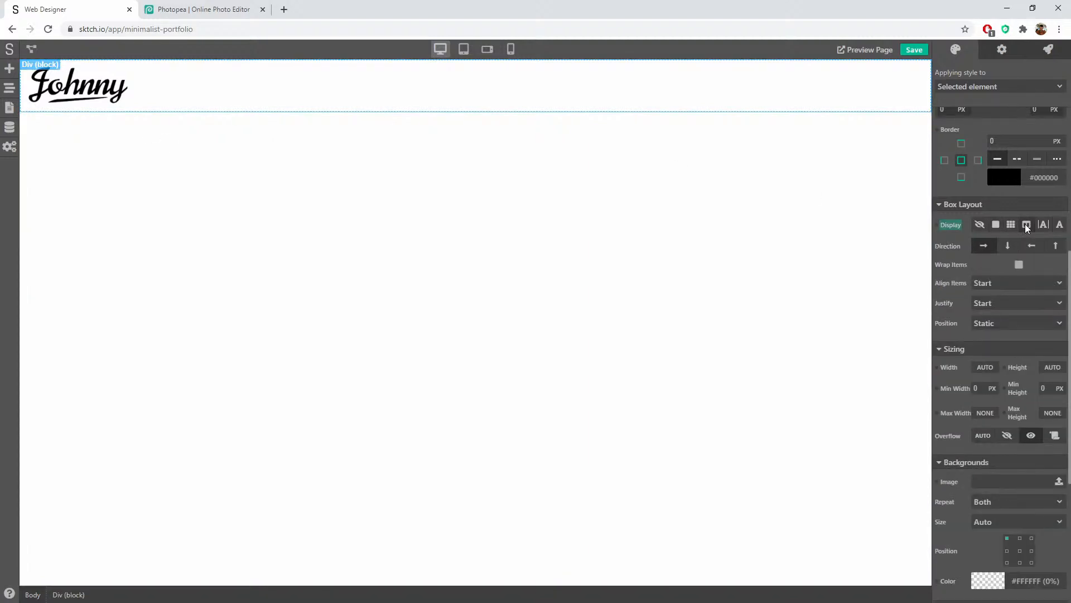
{"action": "left_click", "coordinate": [987, 247]}
{"action": "left_click", "coordinate": [1000, 282]}
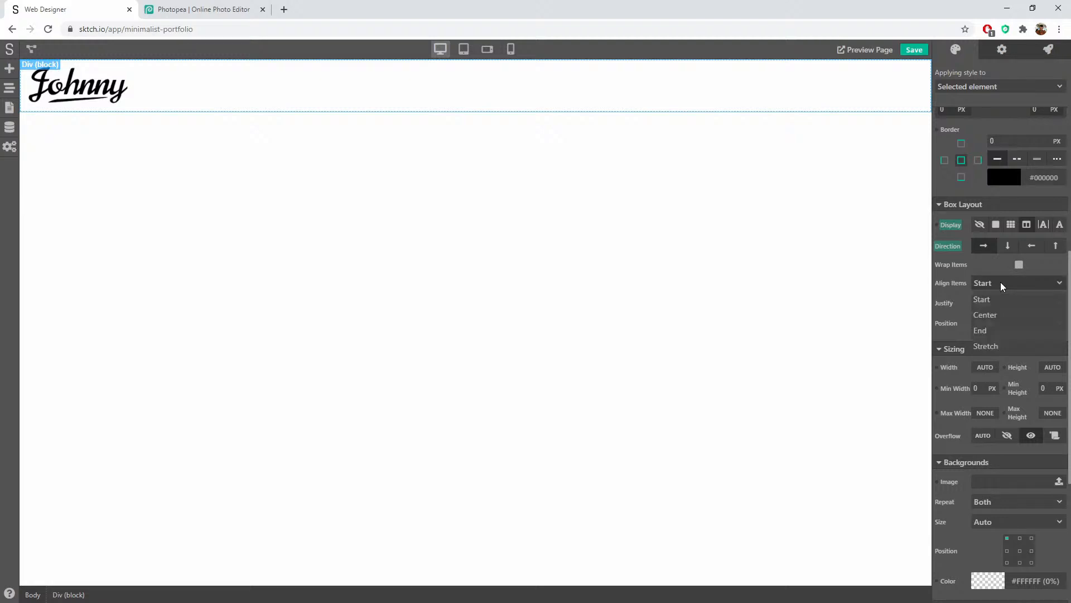
{"action": "left_click", "coordinate": [996, 316]}
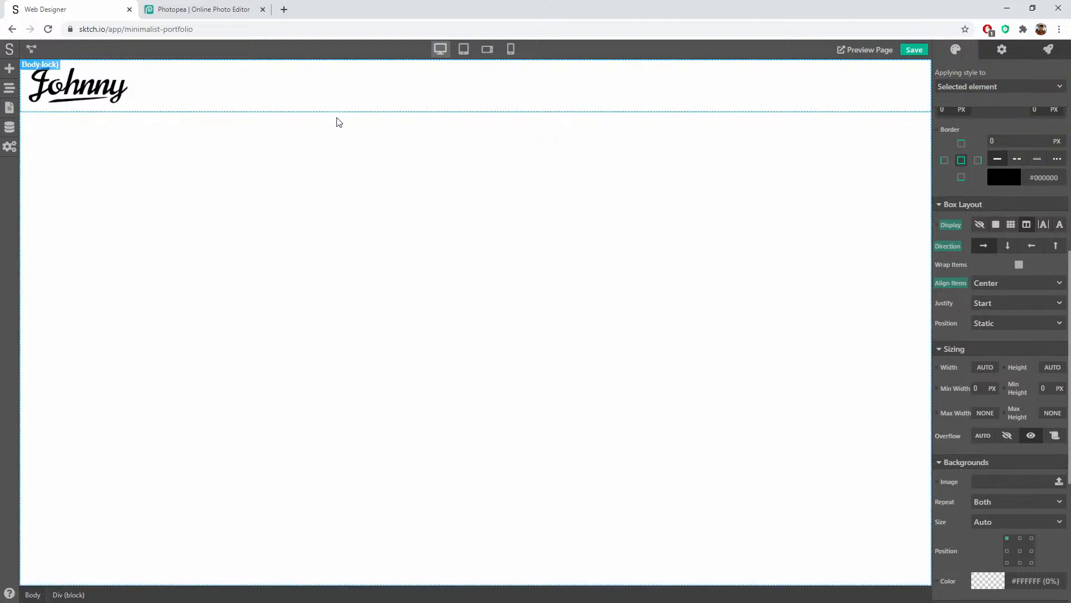
Step: Add a Div (block) beside the logo with a Link (text) nested inside it
{"action": "left_click", "coordinate": [10, 70]}
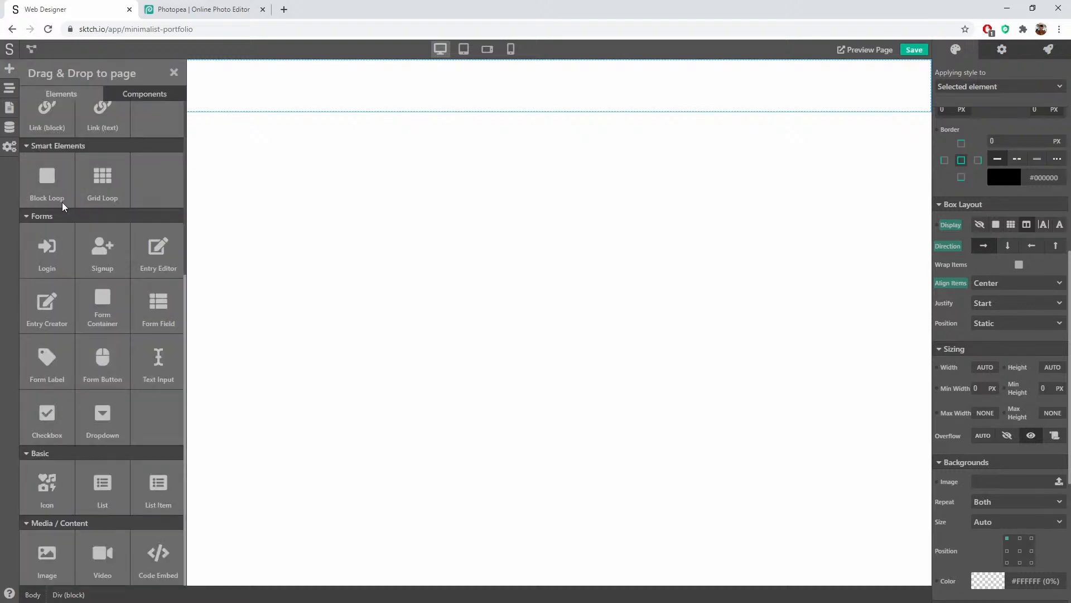
{"action": "scroll", "coordinate": [60, 197], "scroll_direction": "up", "scroll_amount": 5}
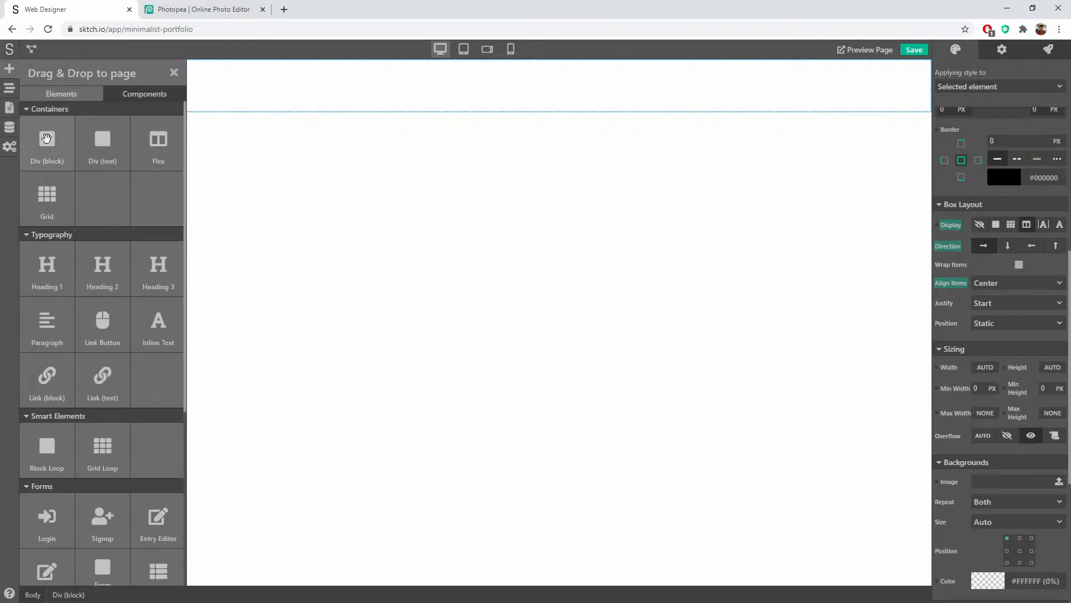
{"action": "left_click_drag", "start_coordinate": [47, 138], "coordinate": [271, 91]}
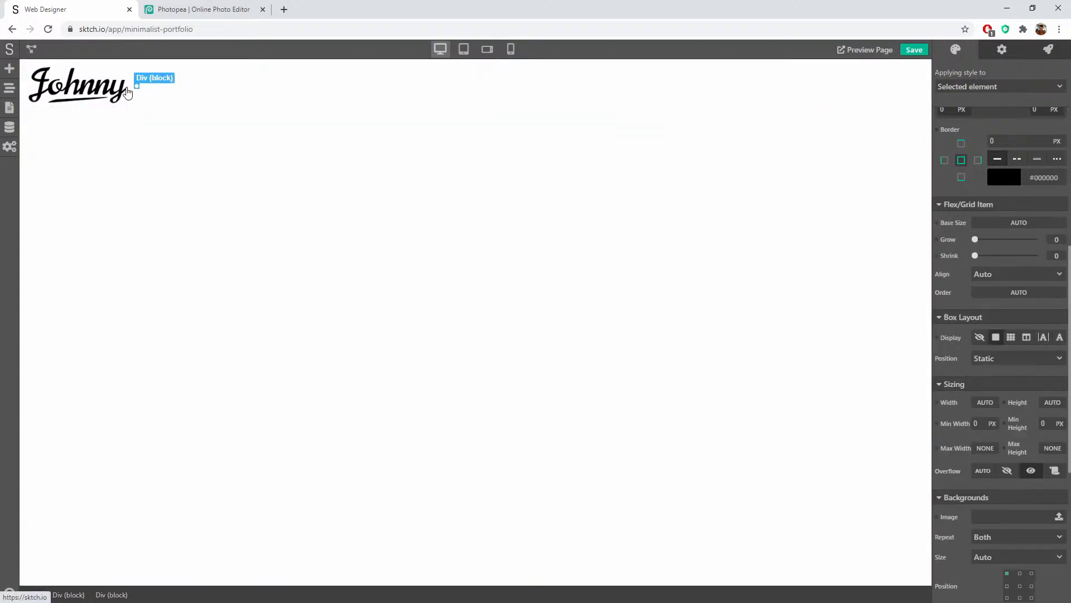
{"action": "left_click", "coordinate": [7, 73]}
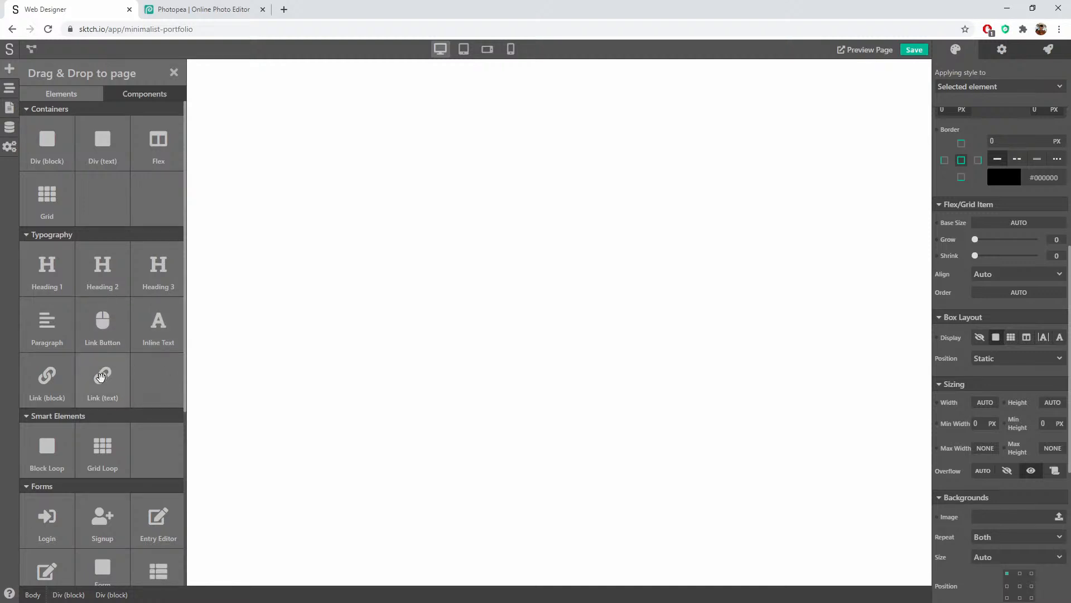
{"action": "left_click_drag", "start_coordinate": [103, 375], "coordinate": [139, 87]}
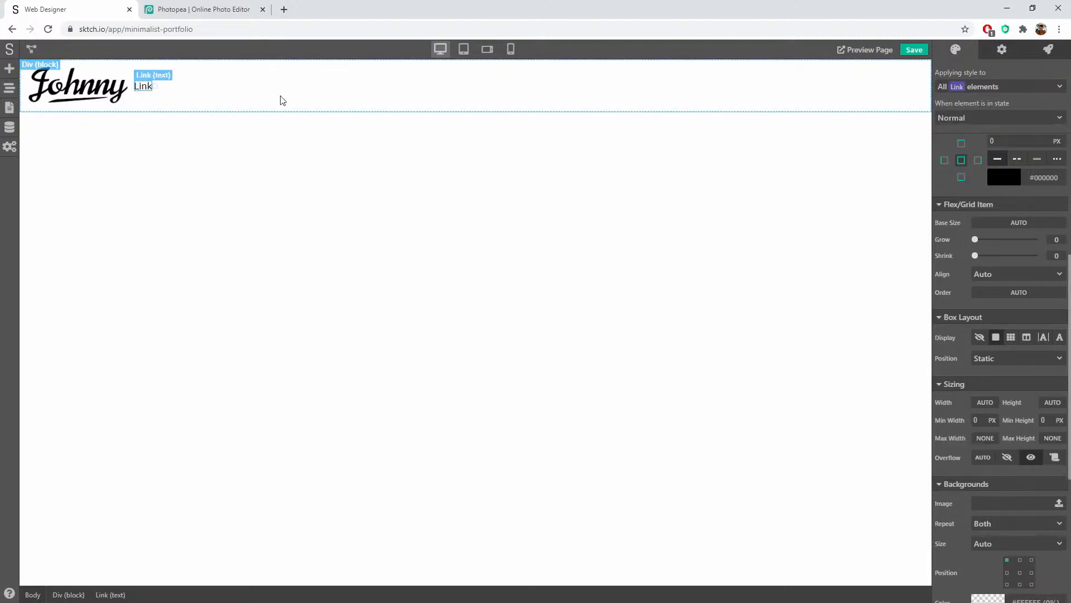
{"action": "left_click", "coordinate": [10, 89]}
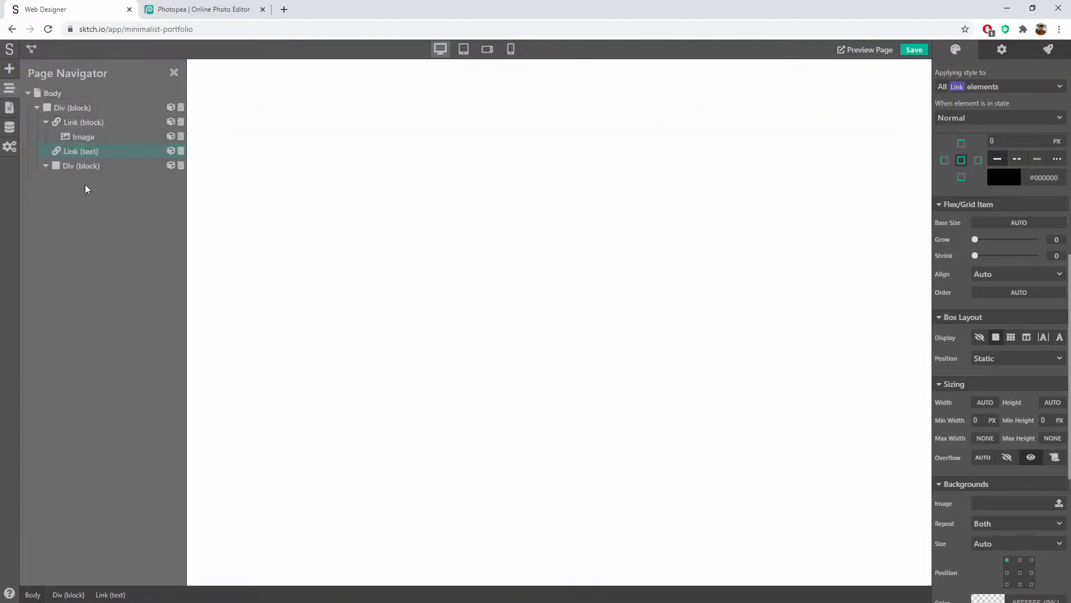
{"action": "mouse_move", "coordinate": [95, 166]}
{"action": "left_mouse_down"}
{"action": "mouse_move", "coordinate": [86, 163]}
{"action": "mouse_move", "coordinate": [102, 158]}
{"action": "left_mouse_up"}
Step: Change the link's text to 'Home'
{"action": "left_click", "coordinate": [247, 103]}
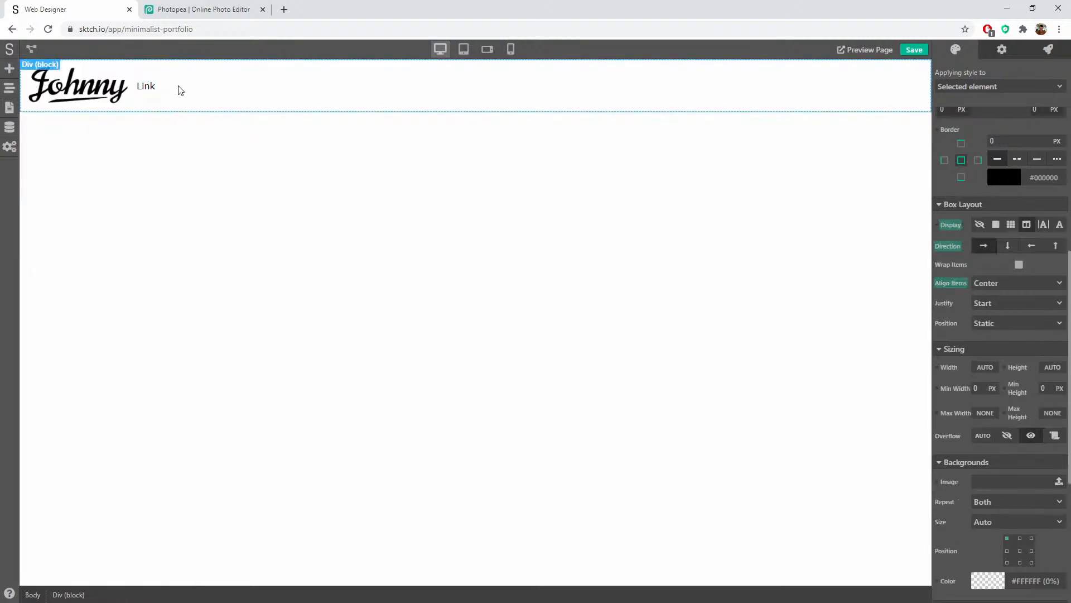
{"action": "double_click", "coordinate": [147, 88]}
{"action": "type", "text": "Home"}
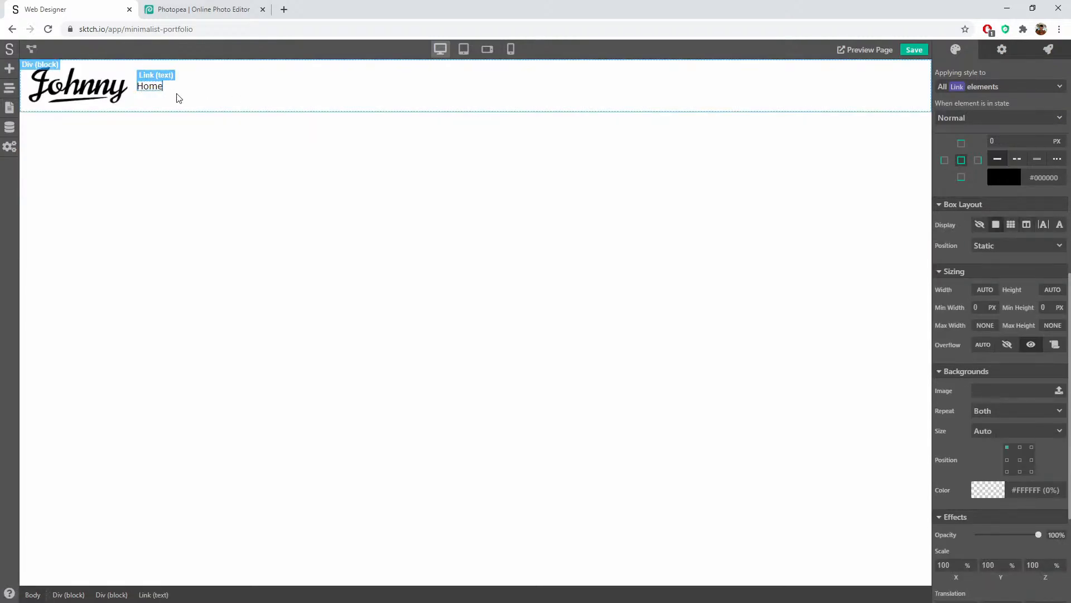
{"action": "left_click", "coordinate": [177, 97]}
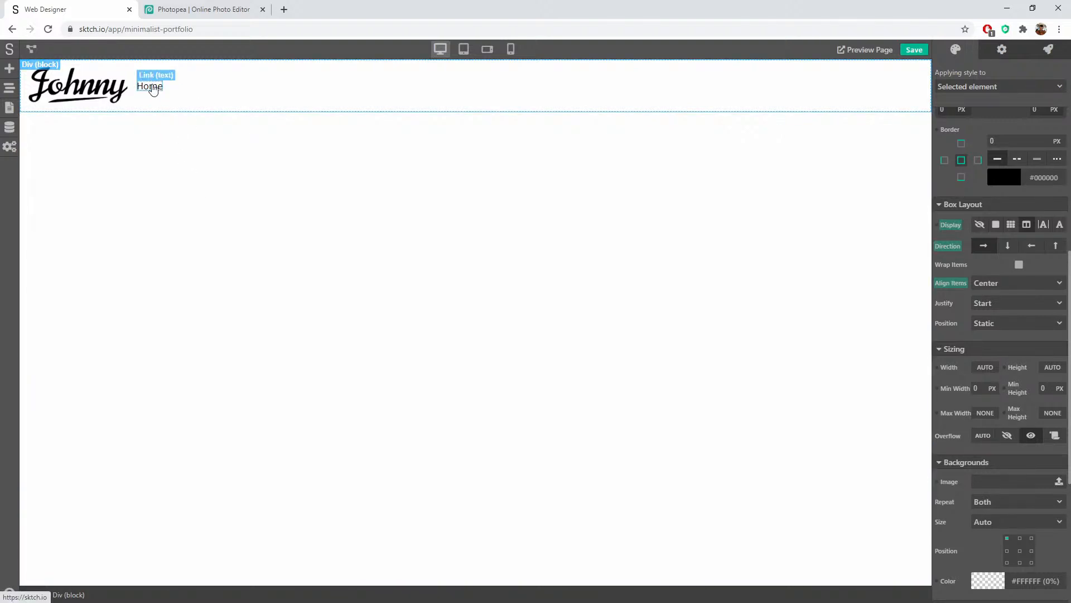
Step: Create a new header-menu-item class on the Home link
{"action": "left_click", "coordinate": [152, 88]}
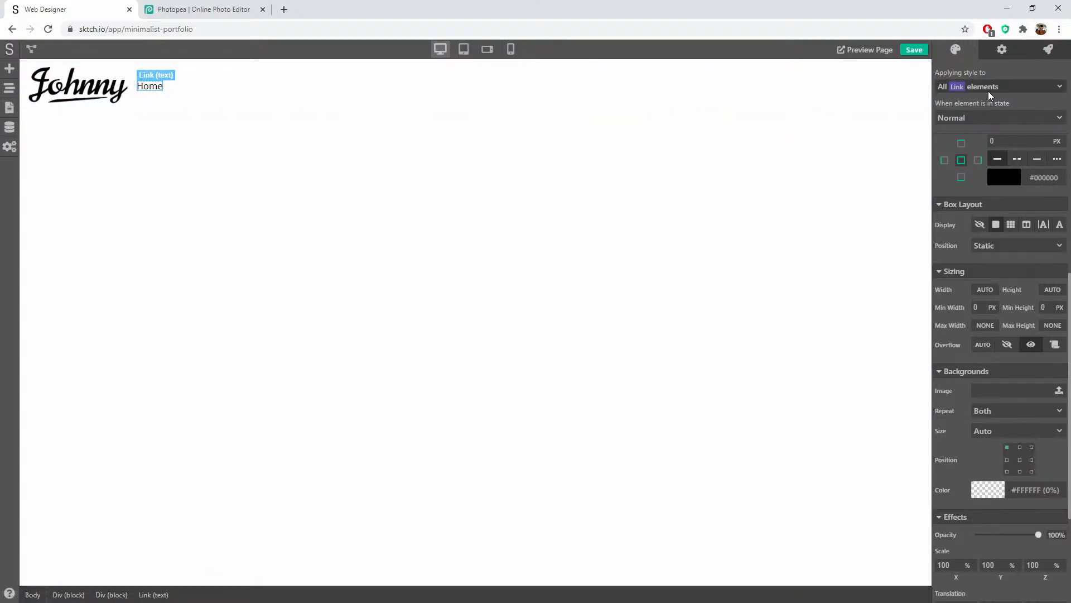
{"action": "left_click", "coordinate": [969, 88]}
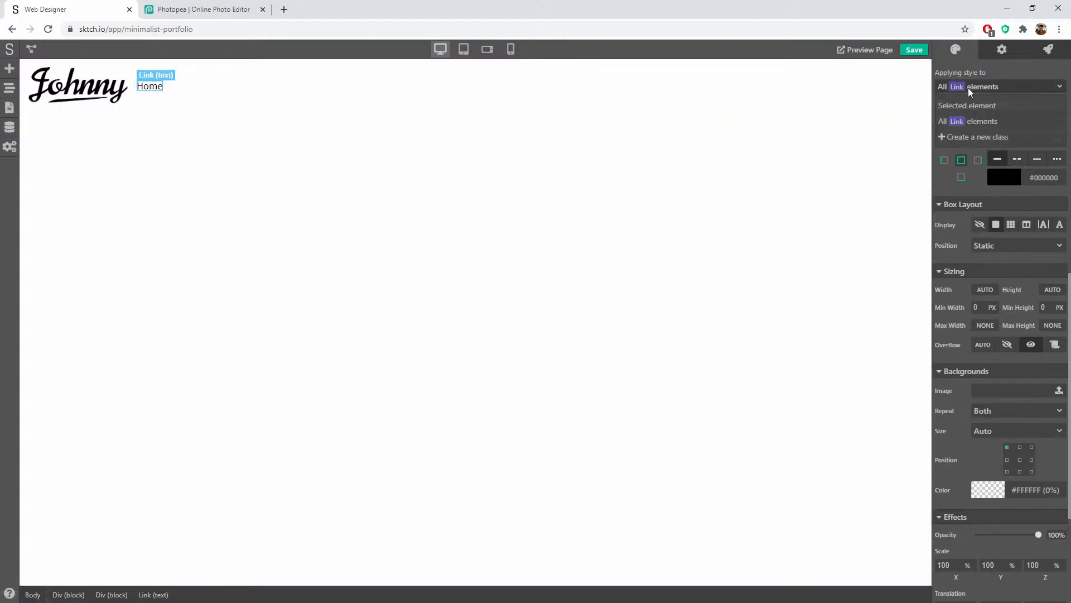
{"action": "left_click", "coordinate": [984, 138]}
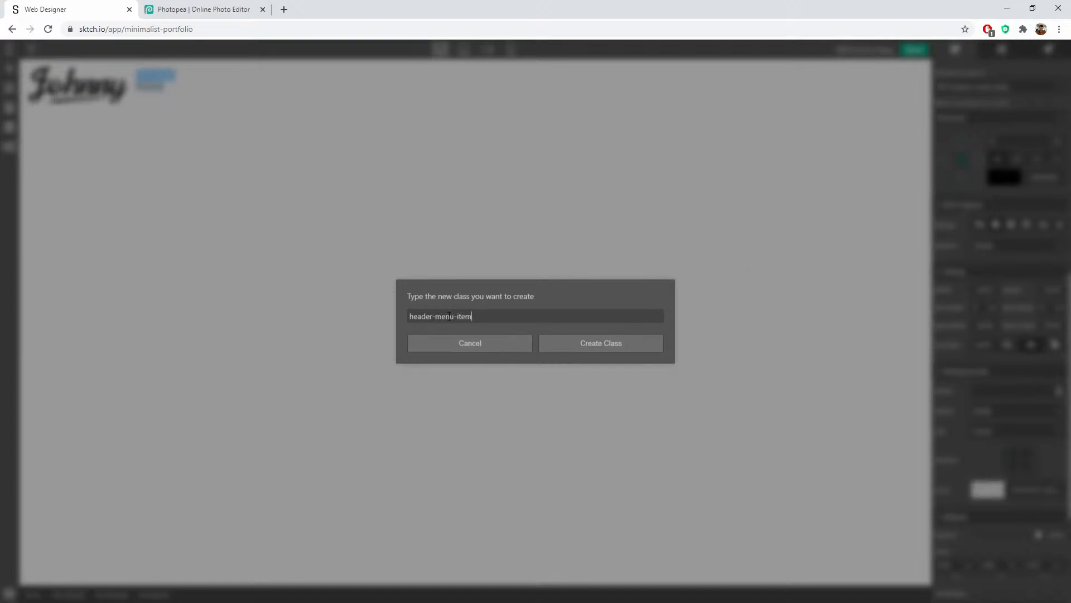
{"action": "left_click_drag", "start_coordinate": [455, 317], "coordinate": [403, 318]}
{"action": "left_click", "coordinate": [603, 352]}
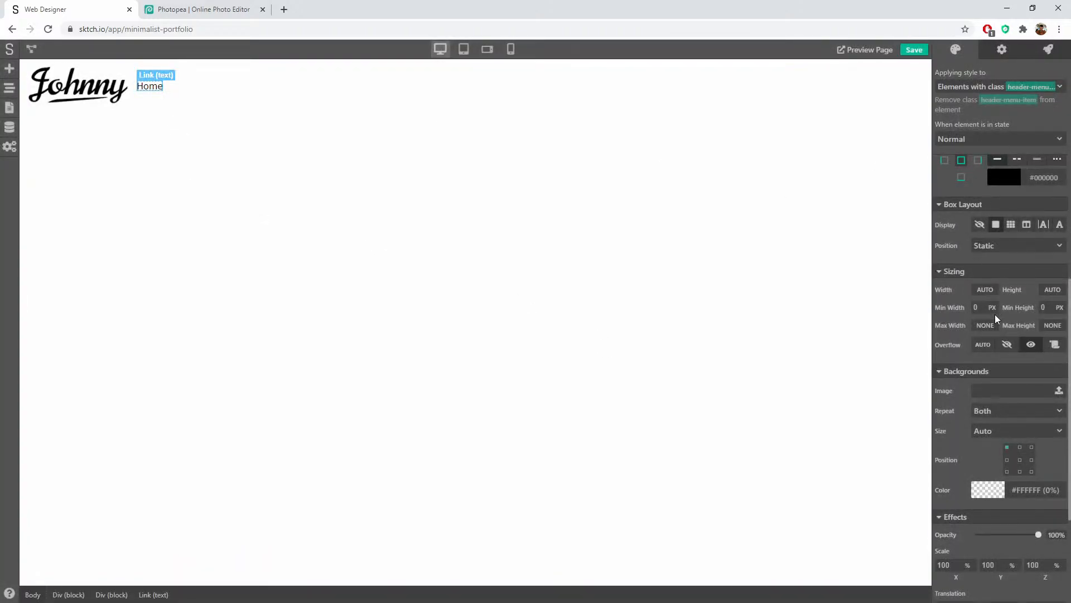
{"action": "scroll", "coordinate": [943, 301], "scroll_direction": "up", "scroll_amount": 10}
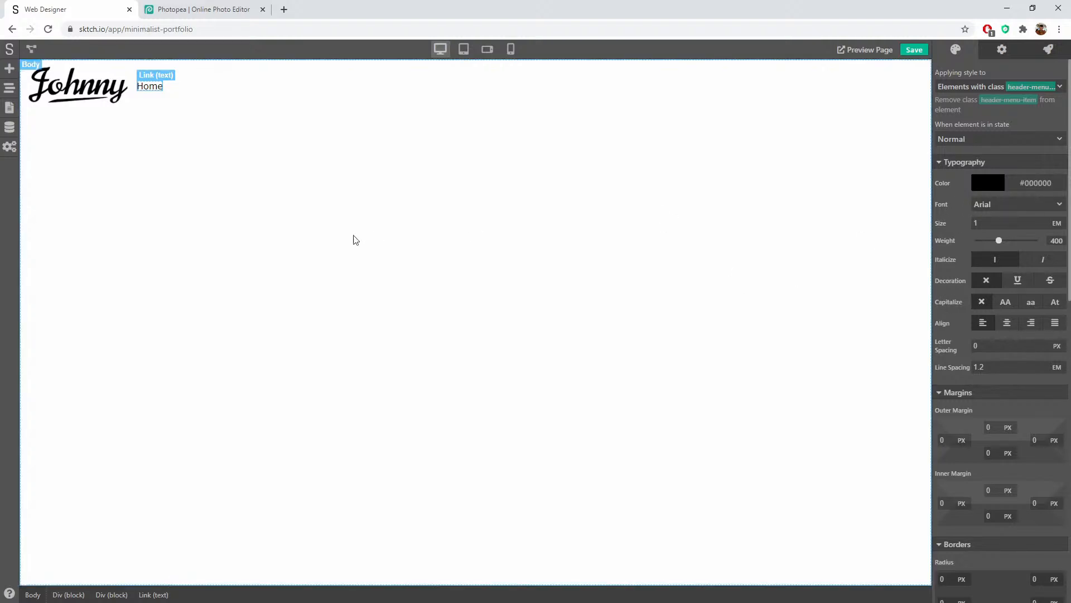
Step: Set the page body font to Open Sans
{"action": "left_click", "coordinate": [630, 272]}
{"action": "left_click", "coordinate": [1046, 184]}
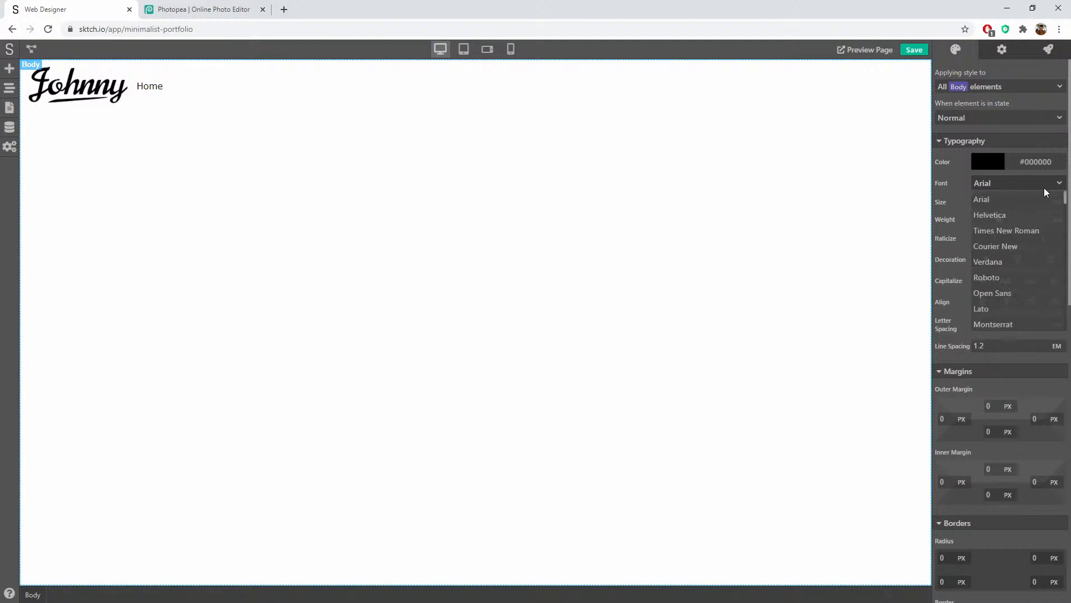
{"action": "scroll", "coordinate": [1024, 262], "scroll_direction": "down", "scroll_amount": 2}
{"action": "scroll", "coordinate": [1026, 268], "scroll_direction": "up", "scroll_amount": 3}
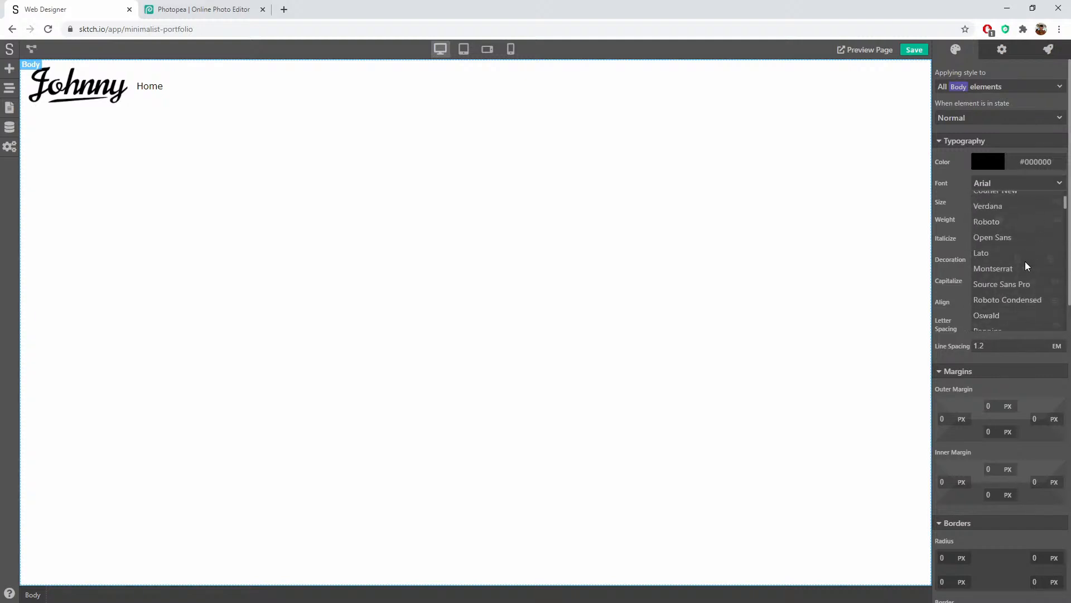
{"action": "scroll", "coordinate": [1028, 287], "scroll_direction": "up", "scroll_amount": 2}
{"action": "left_click", "coordinate": [1017, 293]}
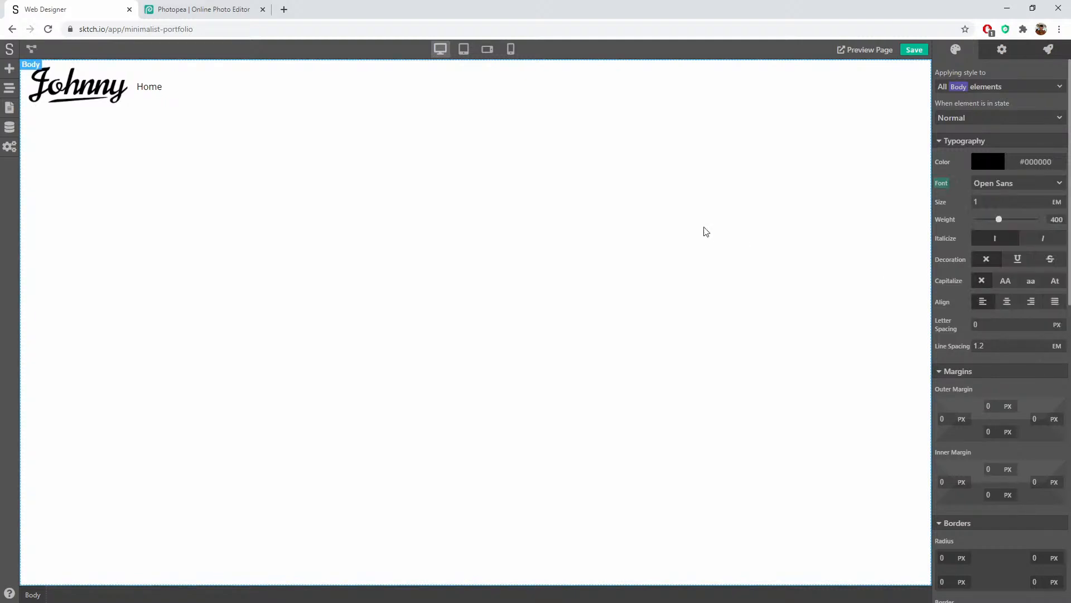
Step: Make the Home link semi-bold (weight 600) with normal capitalization
{"action": "left_click", "coordinate": [156, 90]}
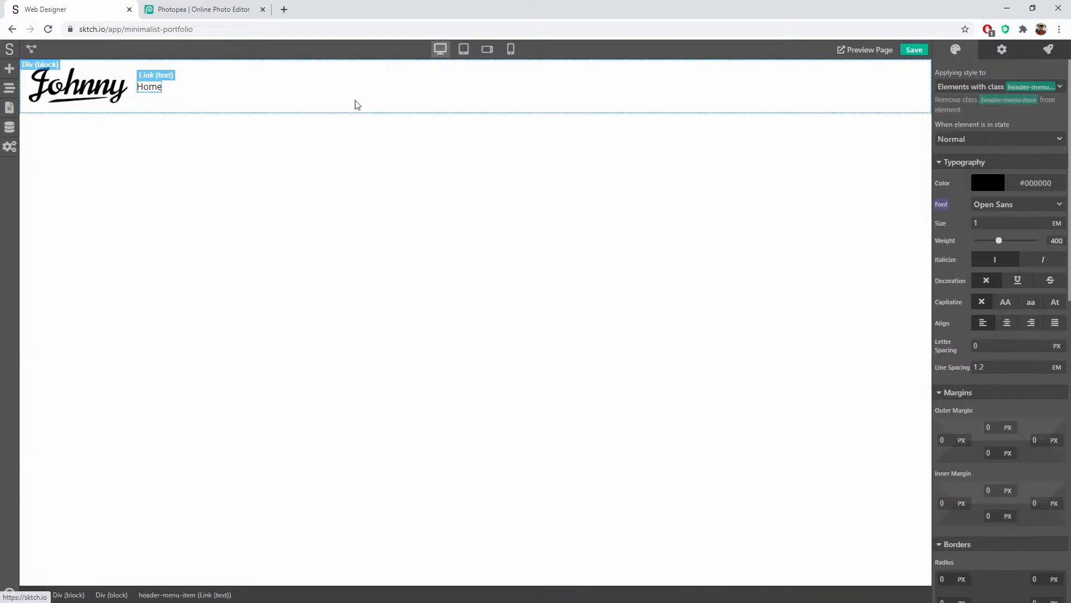
{"action": "left_click", "coordinate": [1005, 304]}
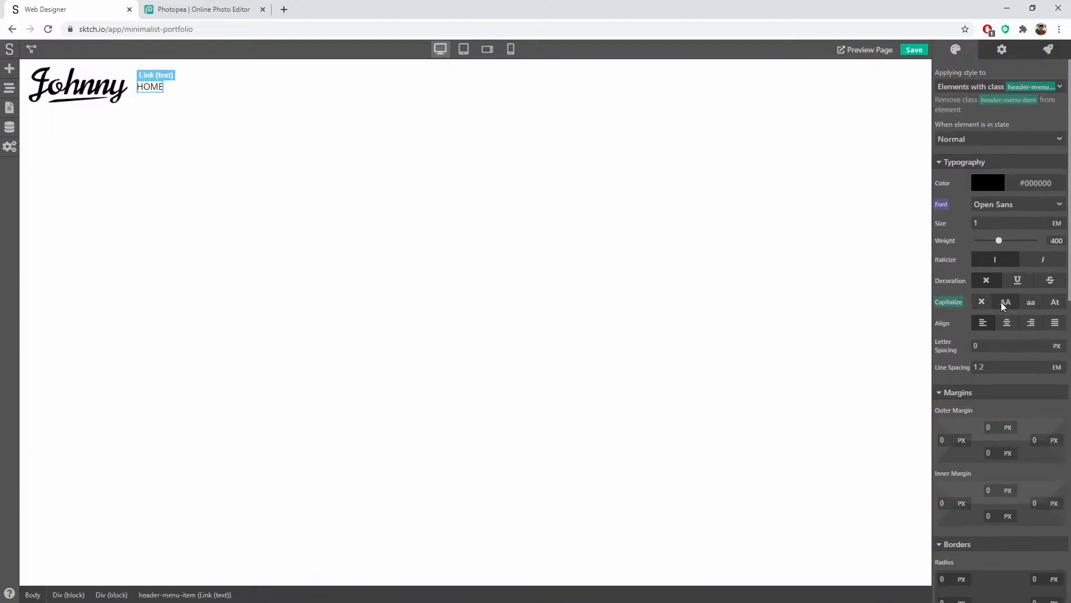
{"action": "left_click", "coordinate": [953, 306]}
{"action": "left_click", "coordinate": [966, 320]}
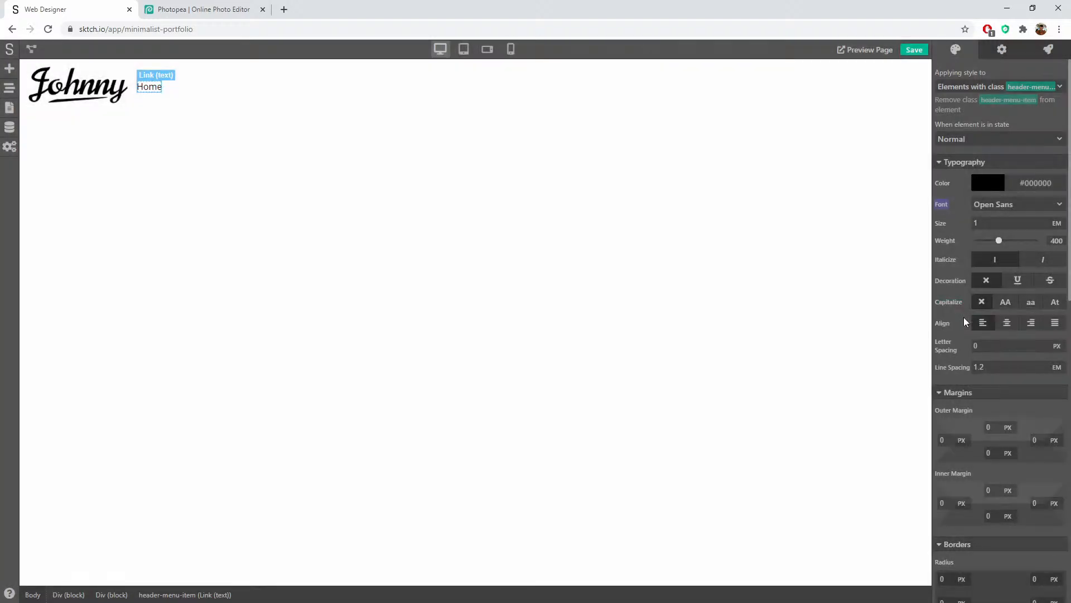
{"action": "left_click_drag", "start_coordinate": [999, 240], "coordinate": [1016, 243]}
{"action": "left_click", "coordinate": [554, 255]}
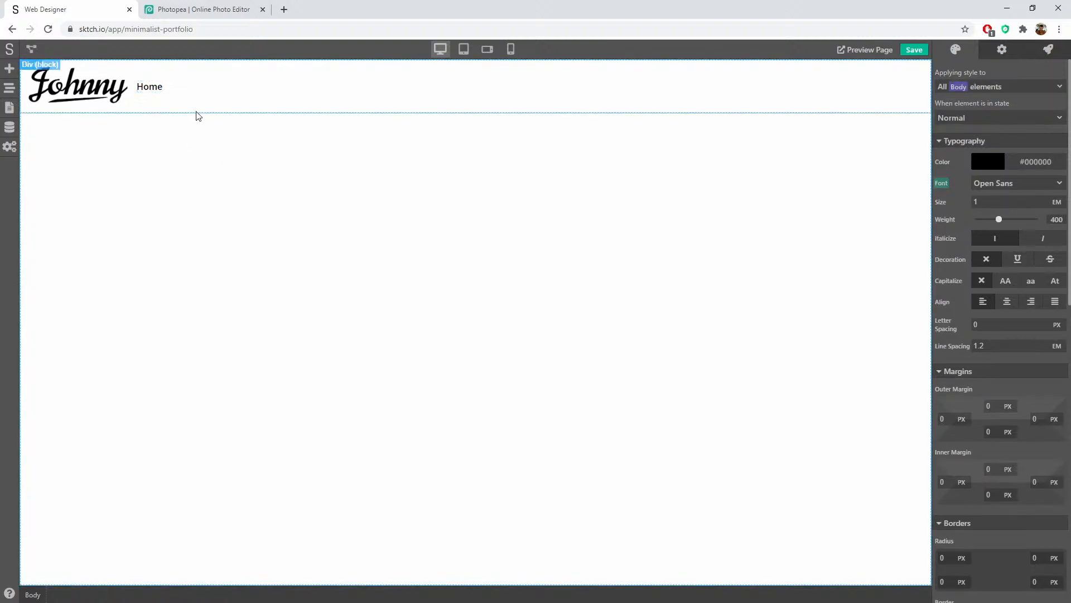
Step: Duplicate the header-menu-item link three times in Page Navigator
{"action": "left_click", "coordinate": [10, 90]}
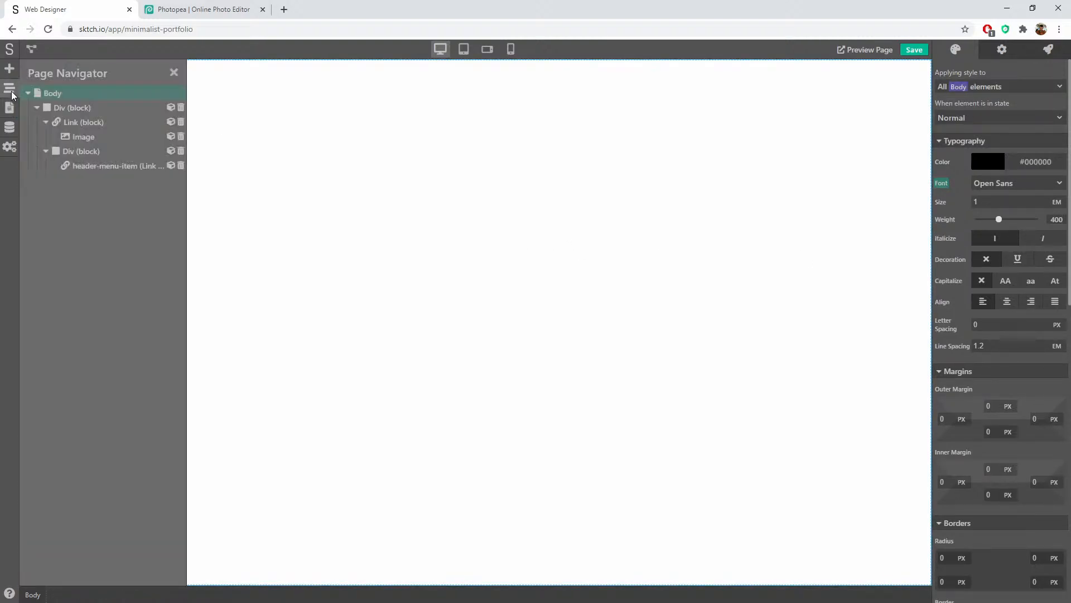
{"action": "right_click", "coordinate": [102, 171]}
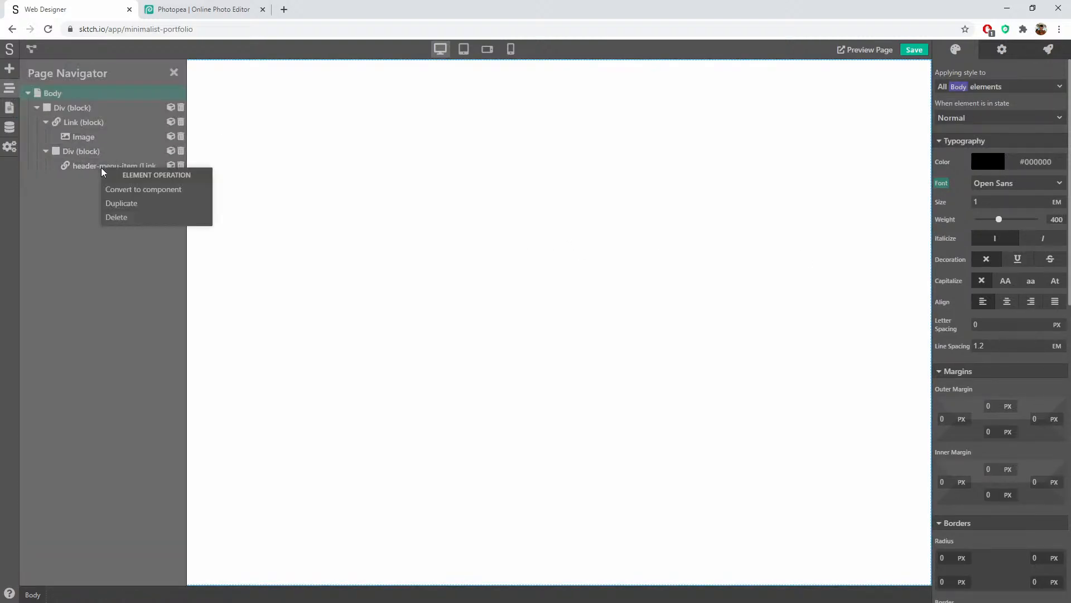
{"action": "left_click", "coordinate": [106, 203]}
{"action": "right_click", "coordinate": [99, 181]}
{"action": "left_click", "coordinate": [109, 216]}
{"action": "right_click", "coordinate": [107, 197]}
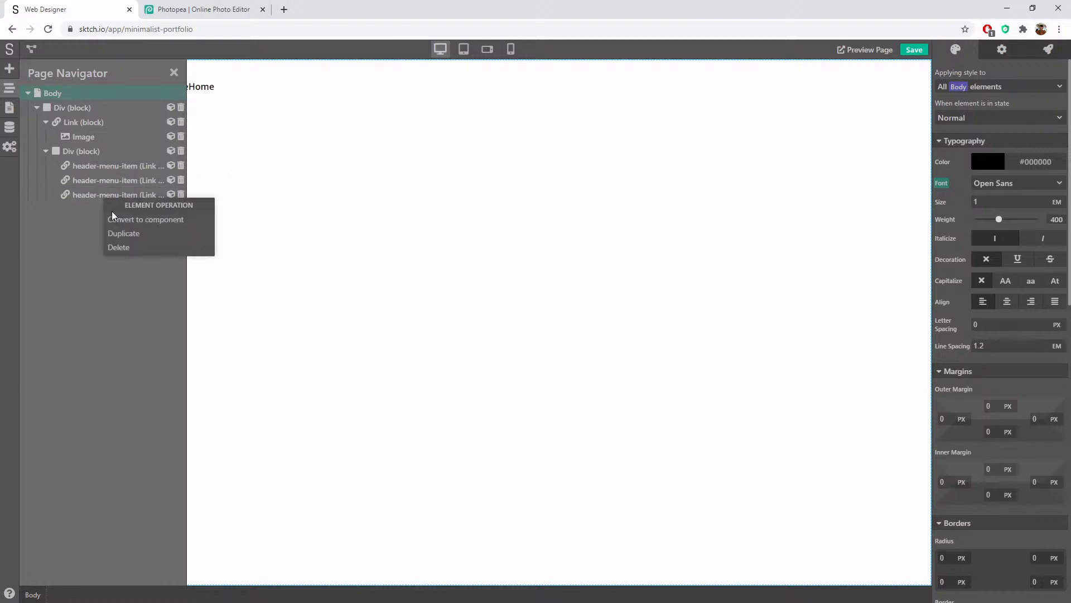
{"action": "left_click", "coordinate": [129, 232]}
{"action": "left_click", "coordinate": [173, 74]}
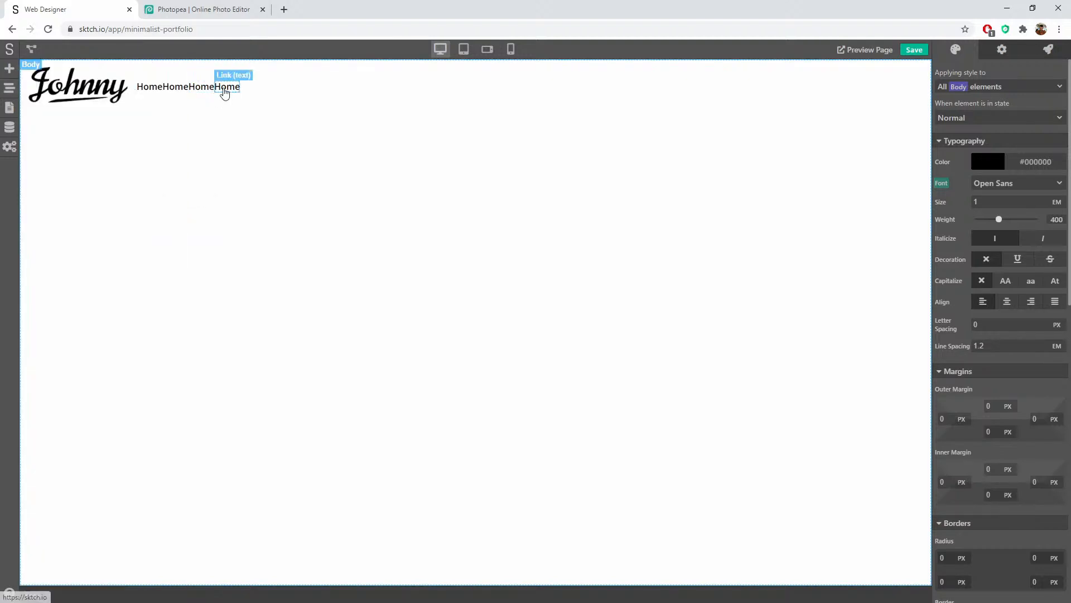
Step: Rename the three copies to Contact, Services and Work
{"action": "left_click", "coordinate": [227, 87]}
{"action": "type", "text": "Contact"}
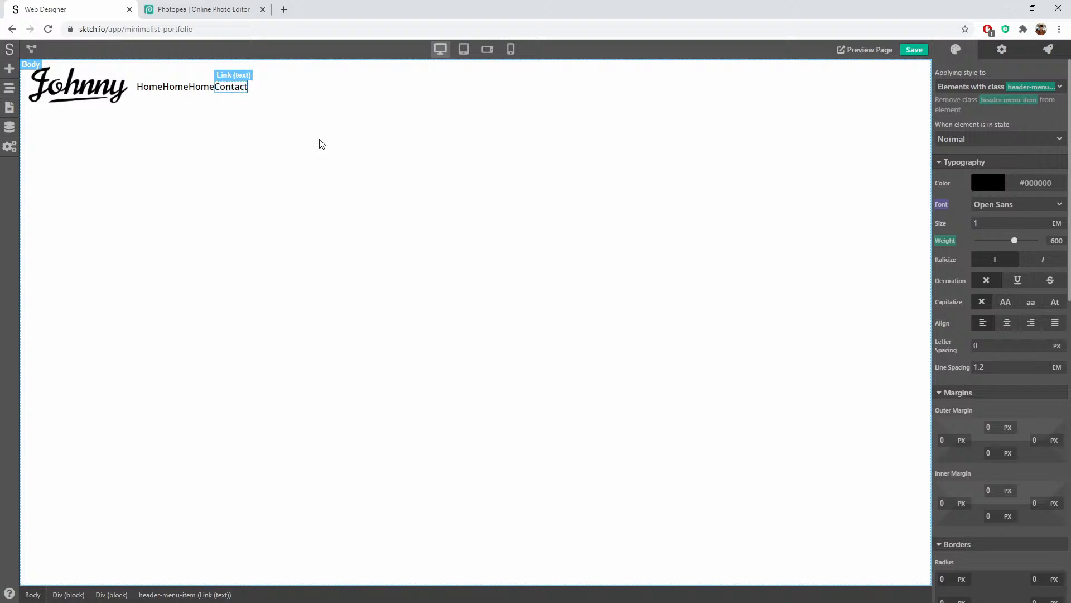
{"action": "left_click", "coordinate": [207, 88]}
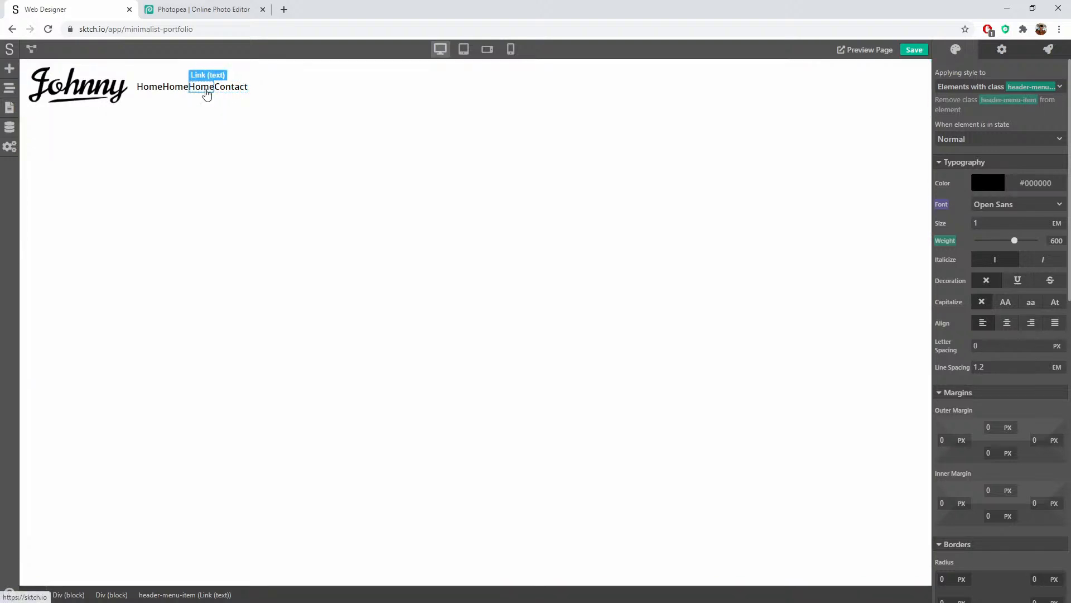
{"action": "double_click", "coordinate": [206, 87]}
{"action": "type", "text": "Services"}
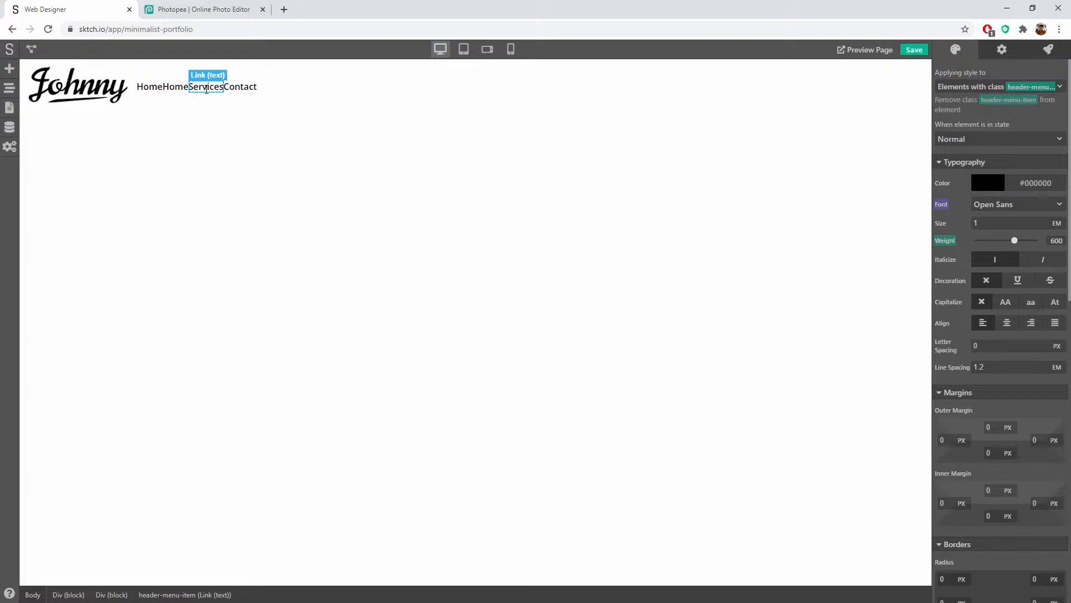
{"action": "left_click", "coordinate": [178, 87]}
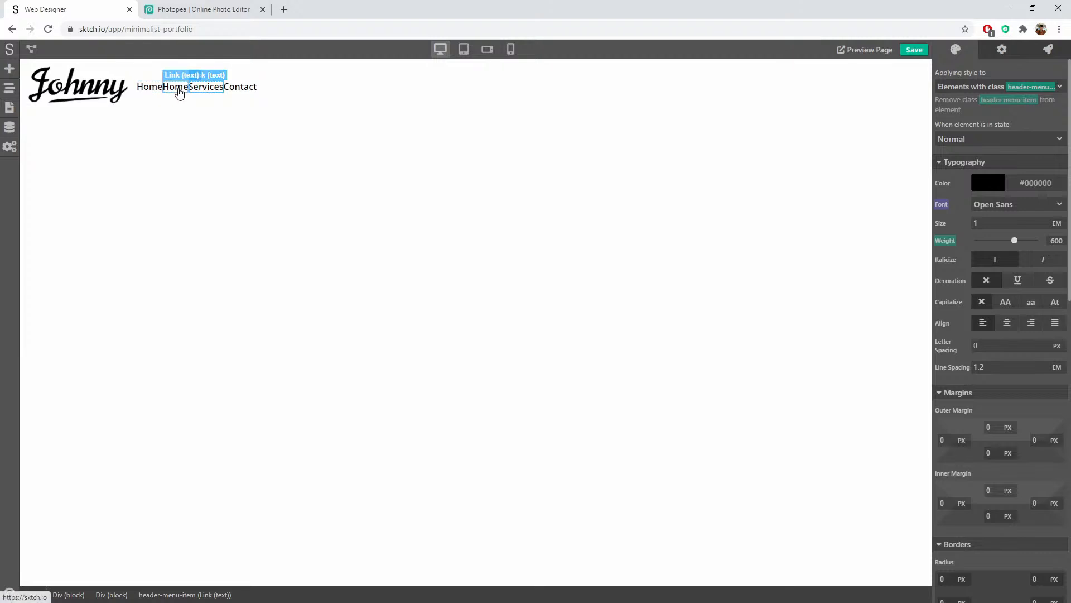
{"action": "double_click", "coordinate": [178, 88]}
{"action": "type", "text": "Work"}
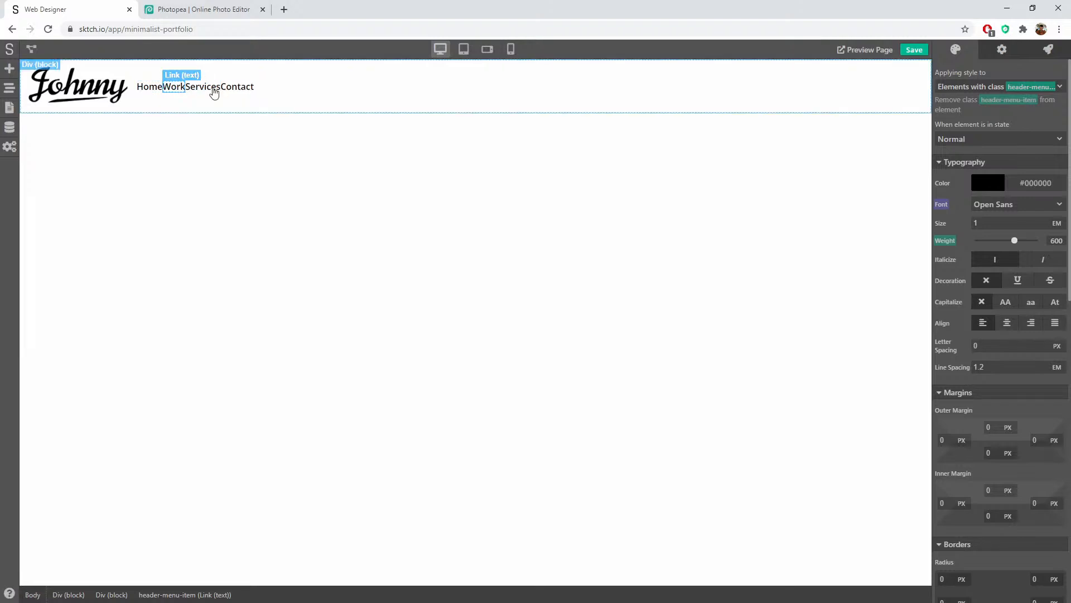
{"action": "left_click", "coordinate": [210, 103]}
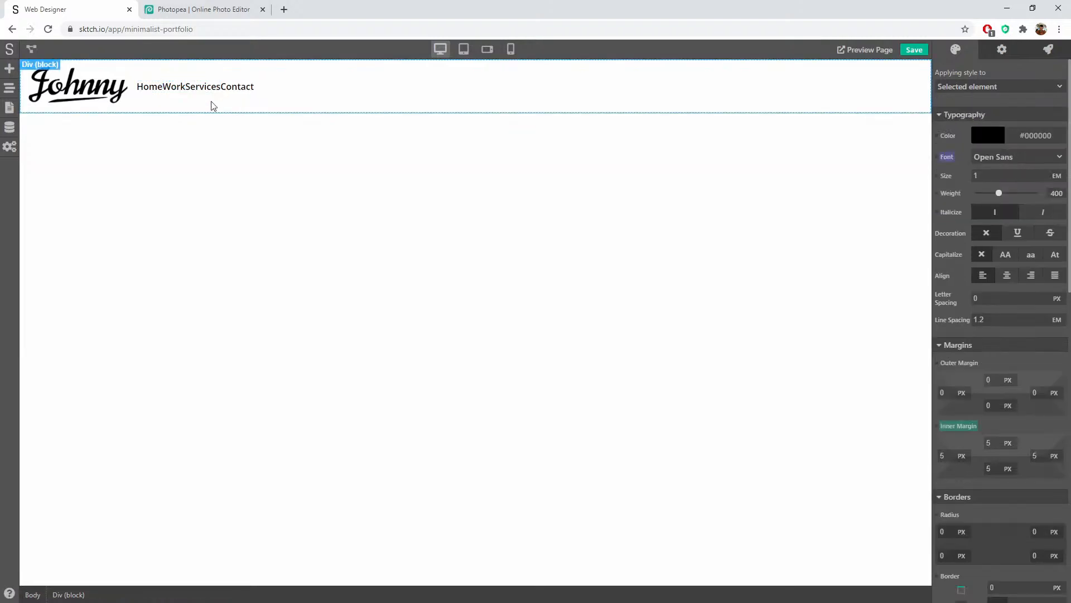
Step: Give the header-menu-item class 8 px left and right outer margins, using the Home link
{"action": "left_click", "coordinate": [156, 91]}
{"action": "scroll", "coordinate": [942, 301], "scroll_direction": "down", "scroll_amount": 10}
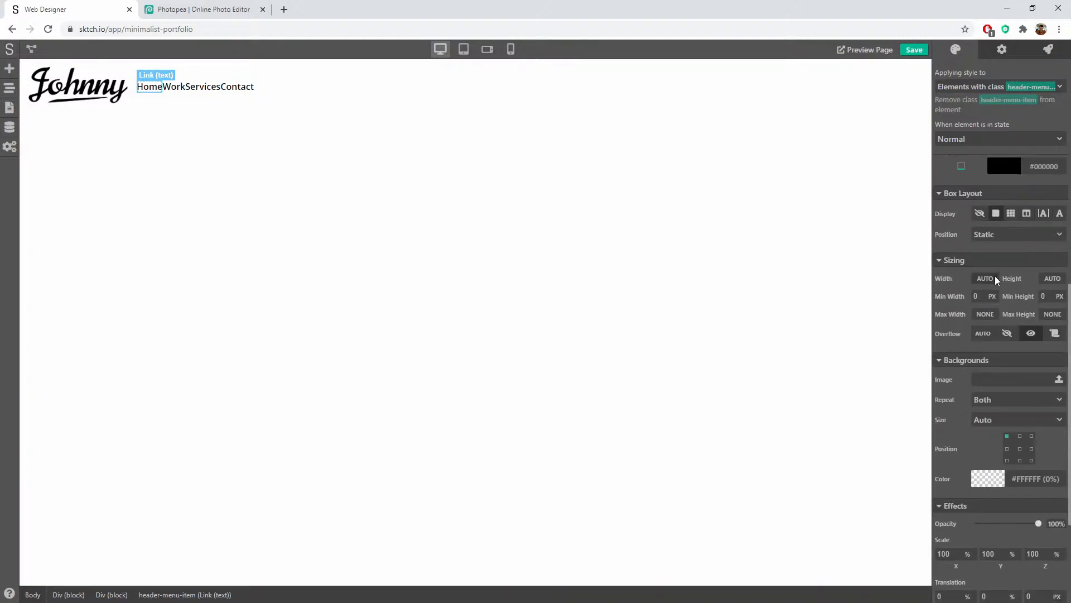
{"action": "scroll", "coordinate": [970, 287], "scroll_direction": "down", "scroll_amount": 3}
{"action": "scroll", "coordinate": [974, 293], "scroll_direction": "up", "scroll_amount": 8}
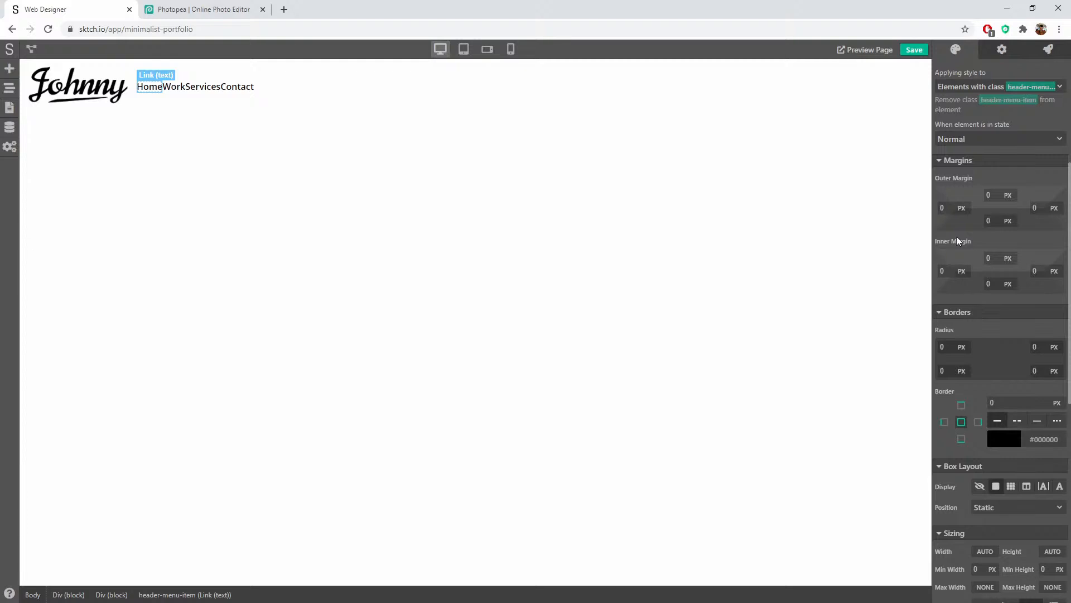
{"action": "left_click", "coordinate": [949, 206]}
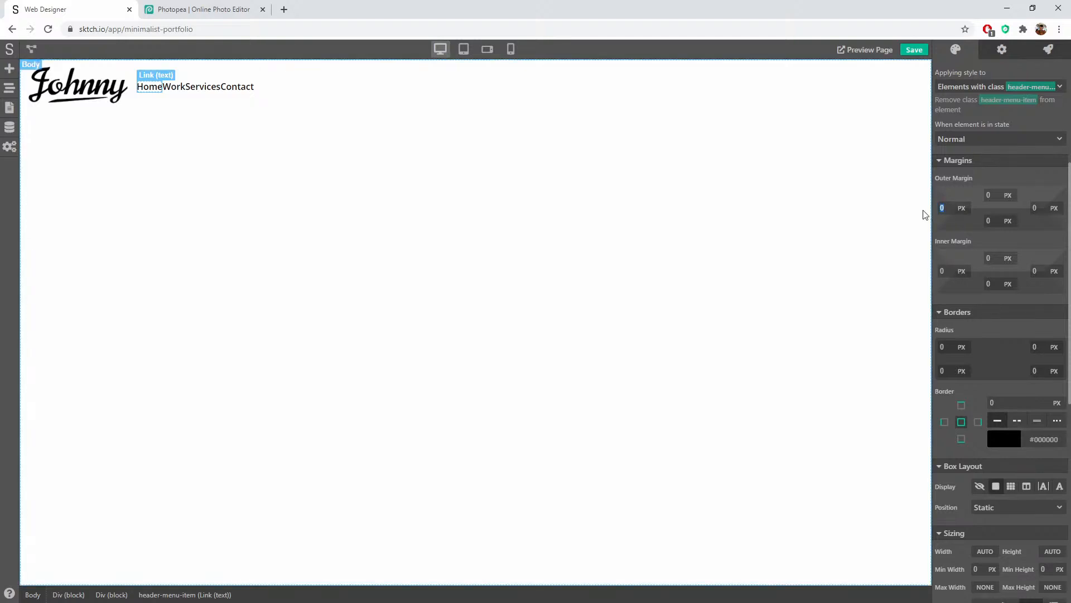
{"action": "type", "text": "8"}
{"action": "key", "text": "Tab"}
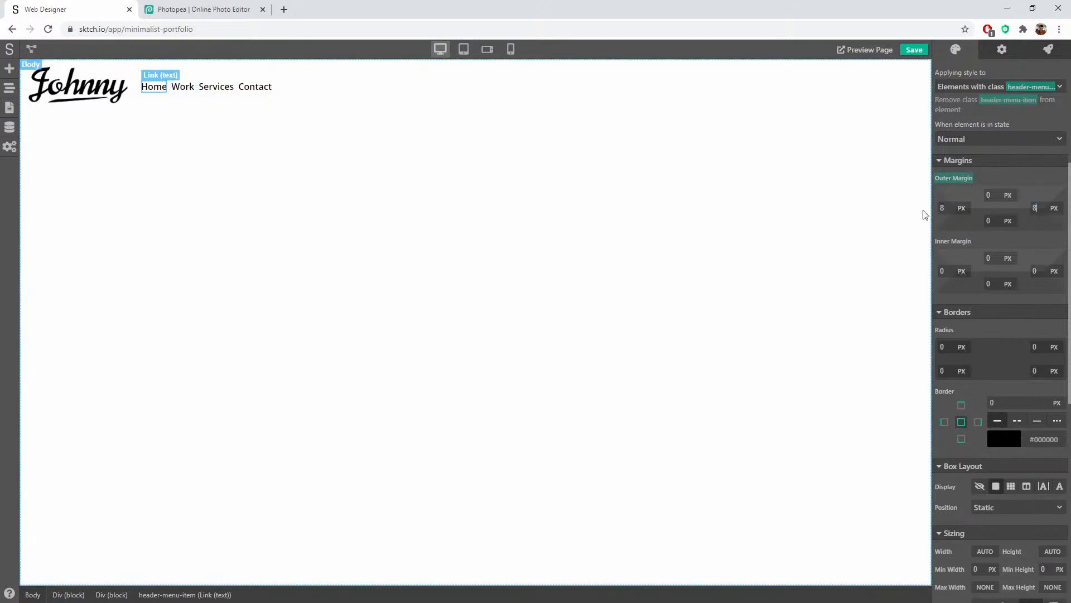
{"action": "key", "text": "Tab"}
{"action": "left_click", "coordinate": [407, 155]}
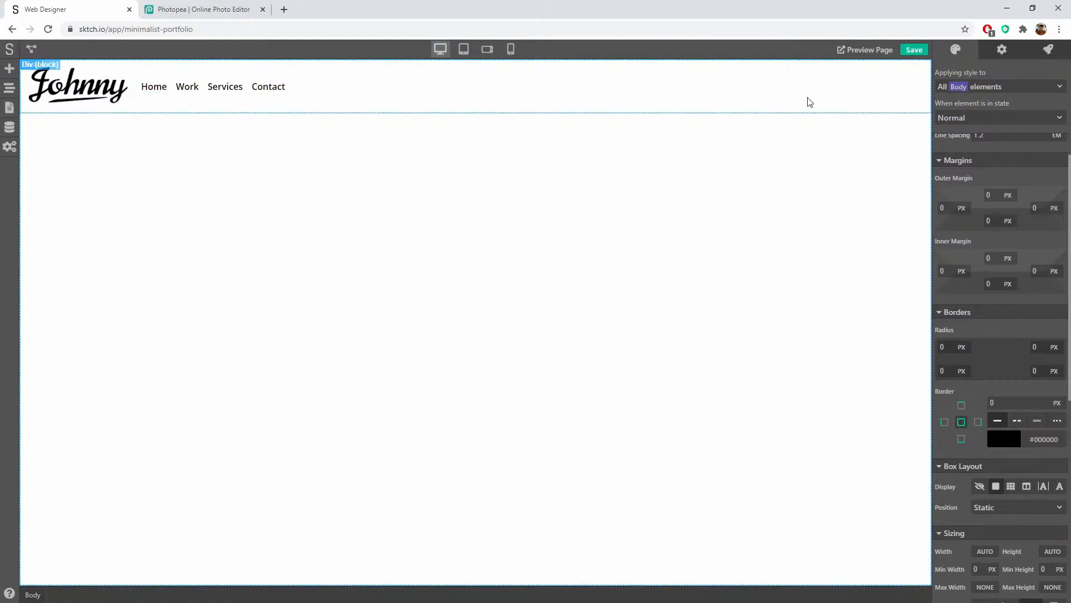
Step: Set the header Div's Box Layout Justify option to Space Between
{"action": "left_click", "coordinate": [139, 102]}
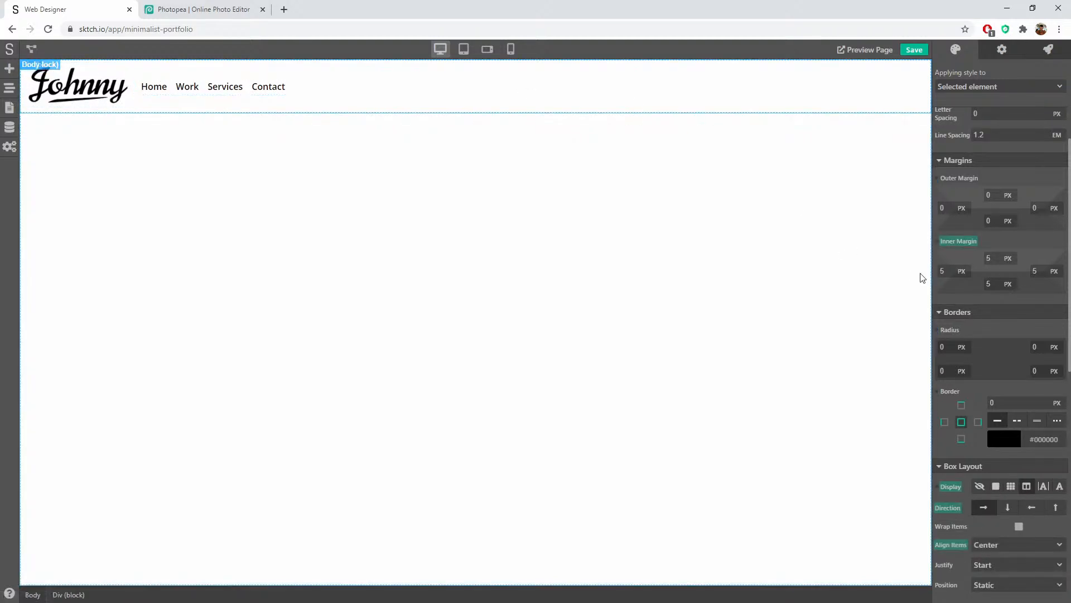
{"action": "scroll", "coordinate": [1007, 360], "scroll_direction": "down", "scroll_amount": 4}
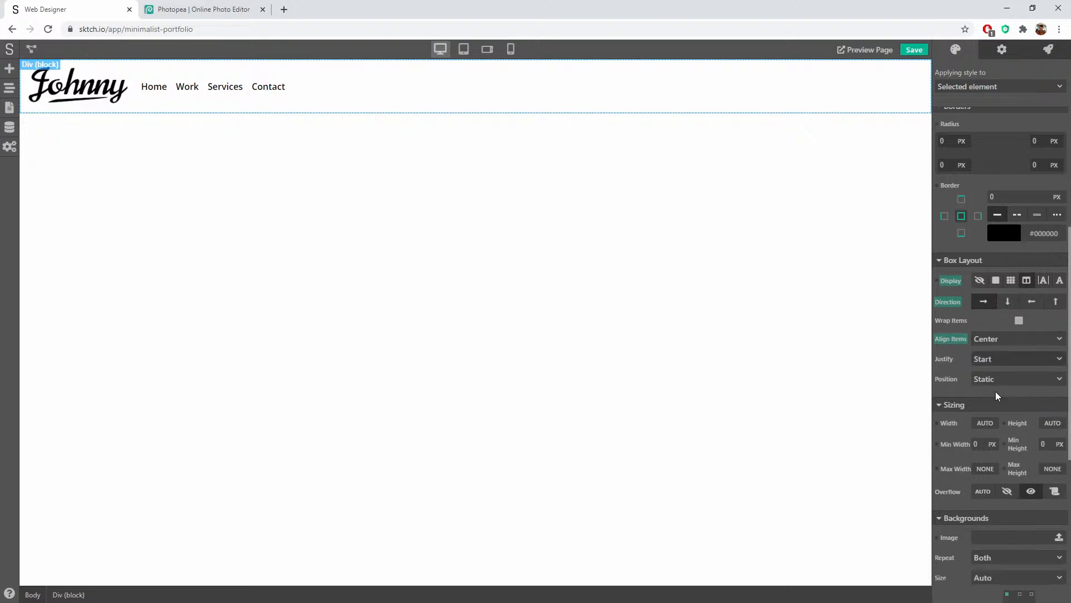
{"action": "scroll", "coordinate": [996, 394], "scroll_direction": "down", "scroll_amount": 2}
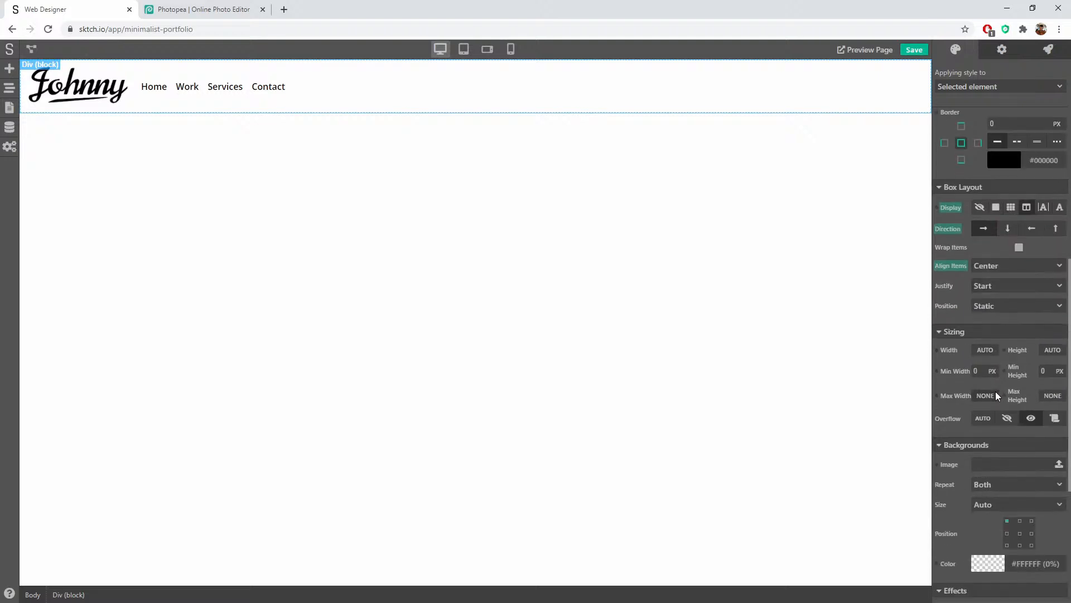
{"action": "left_click", "coordinate": [1002, 286]}
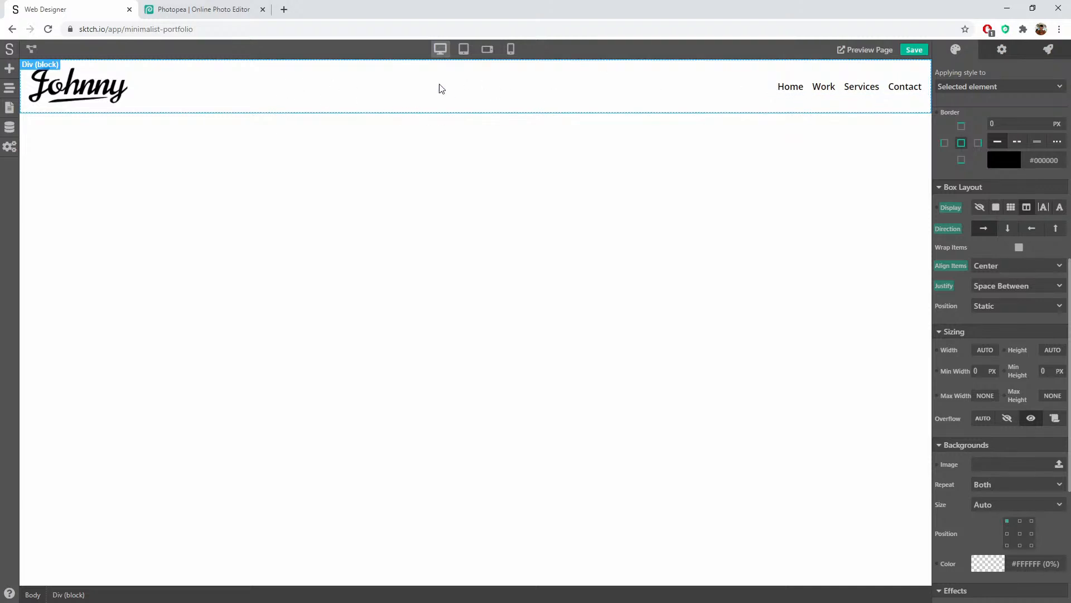
Step: Set the header Div's left and right inner padding to 20 px
{"action": "left_click", "coordinate": [682, 324]}
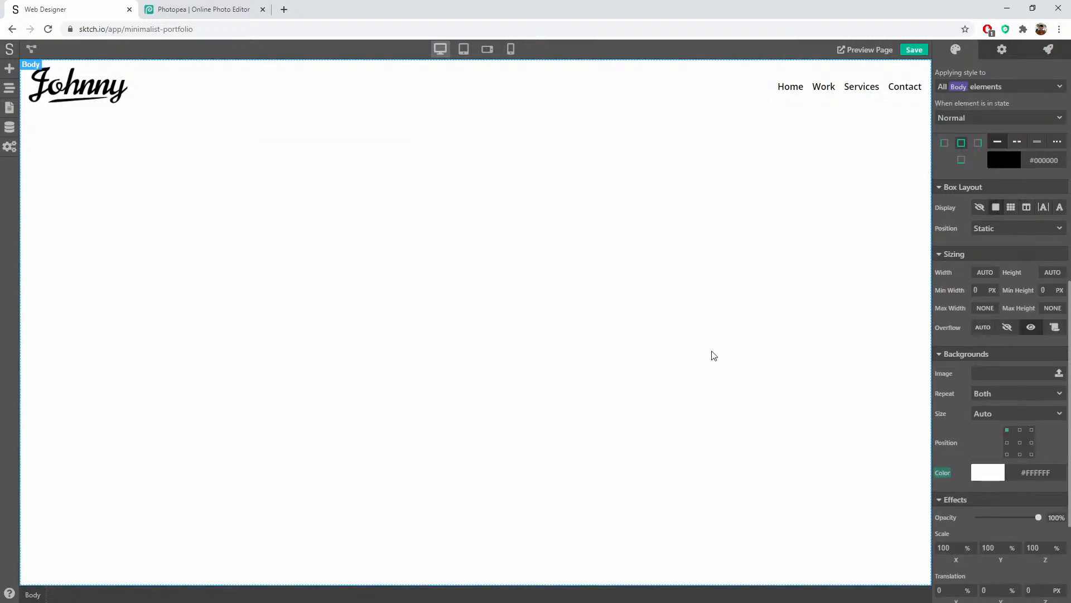
{"action": "left_click", "coordinate": [207, 75]}
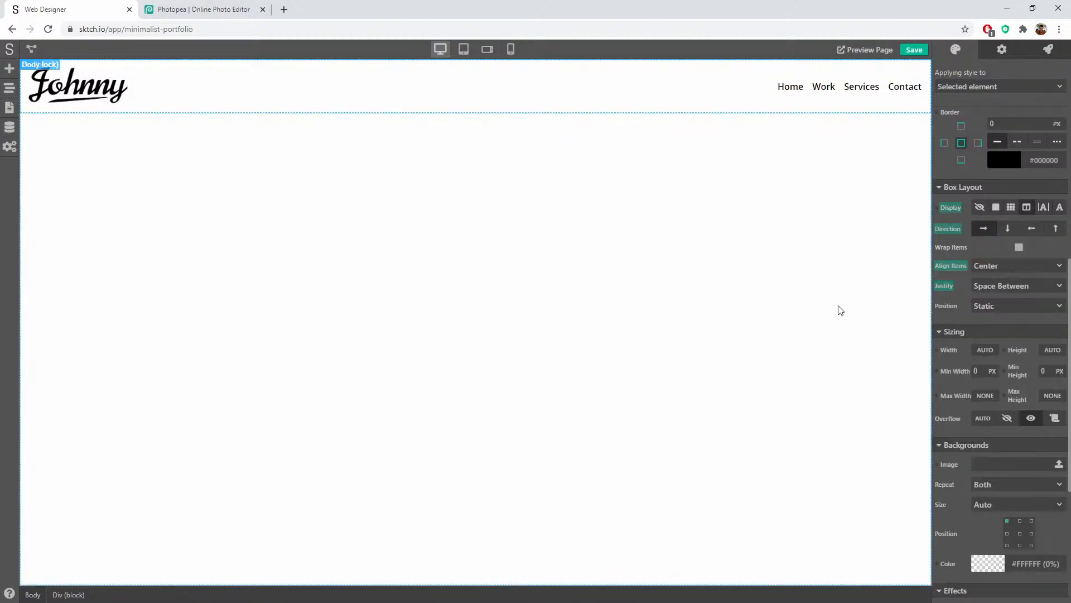
{"action": "scroll", "coordinate": [962, 321], "scroll_direction": "up", "scroll_amount": 7}
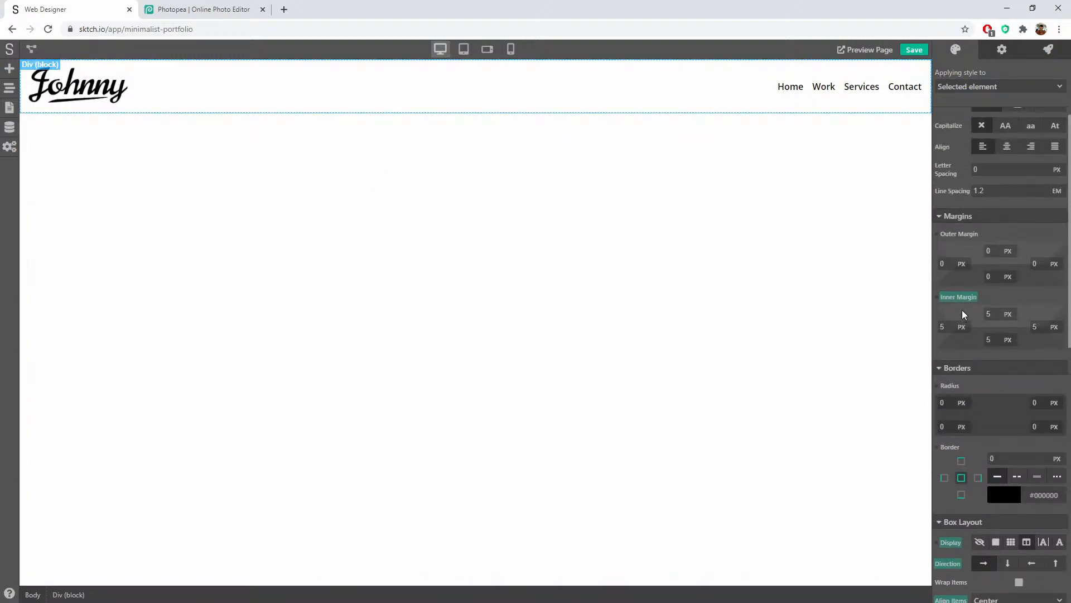
{"action": "scroll", "coordinate": [975, 333], "scroll_direction": "up", "scroll_amount": 1}
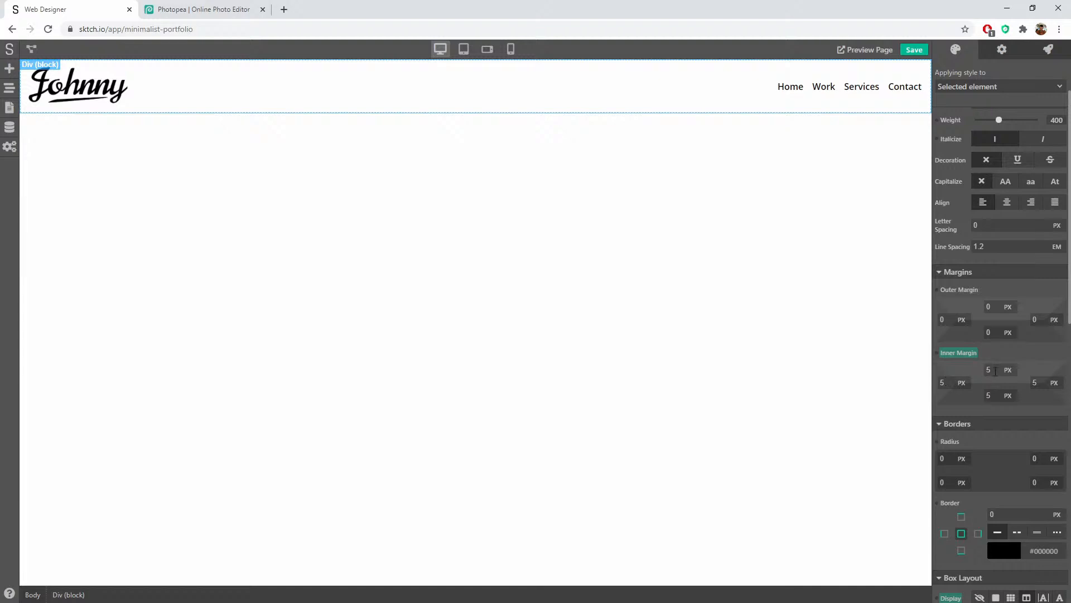
{"action": "left_click", "coordinate": [942, 382]}
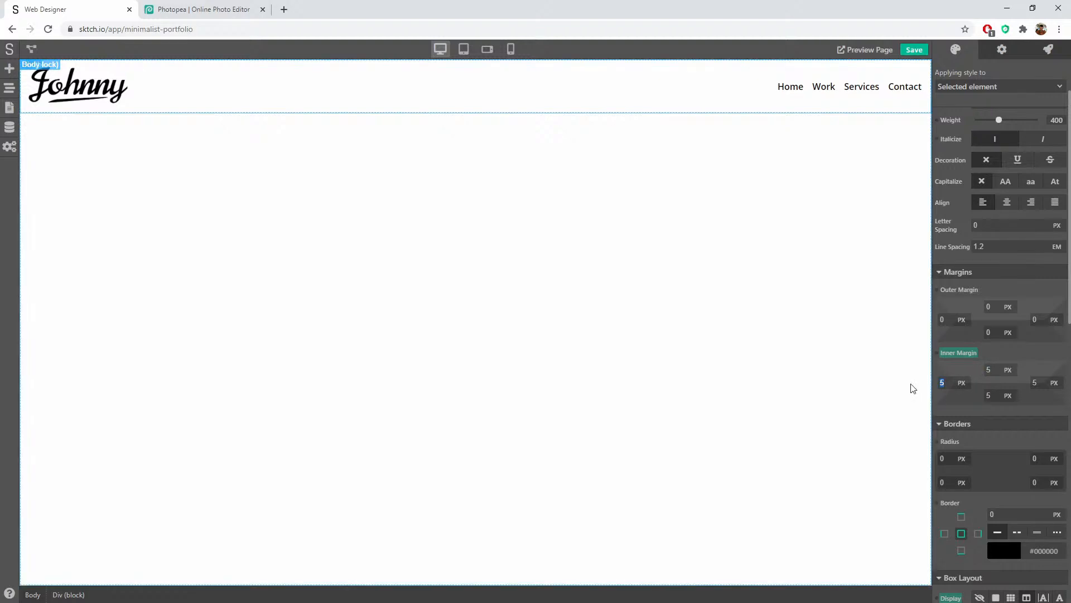
{"action": "type", "text": "20"}
{"action": "key", "text": "Tab"}
{"action": "type", "text": "20"}
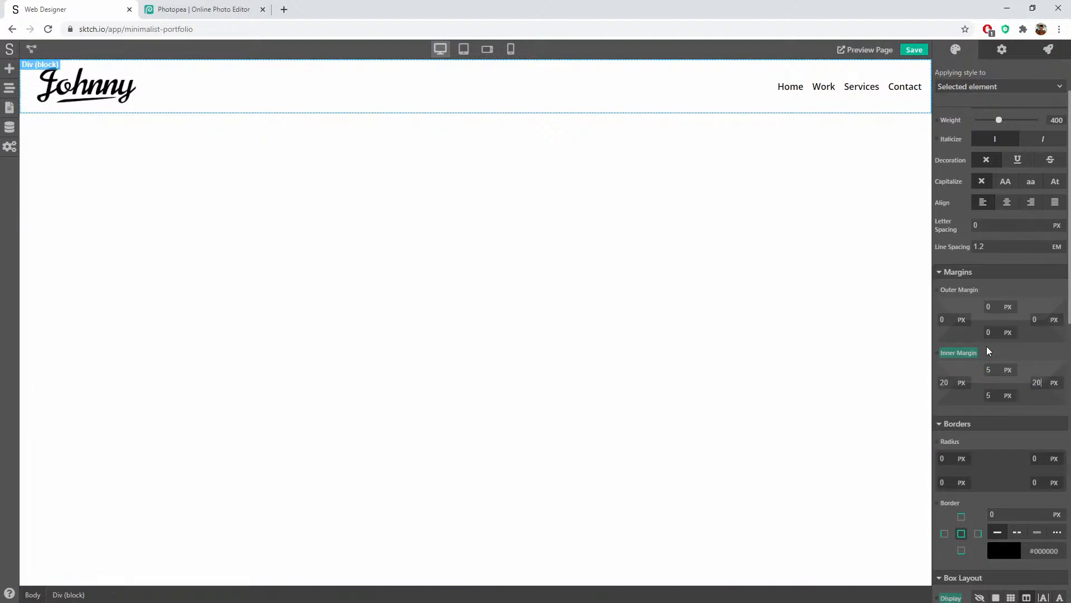
{"action": "left_click", "coordinate": [568, 186]}
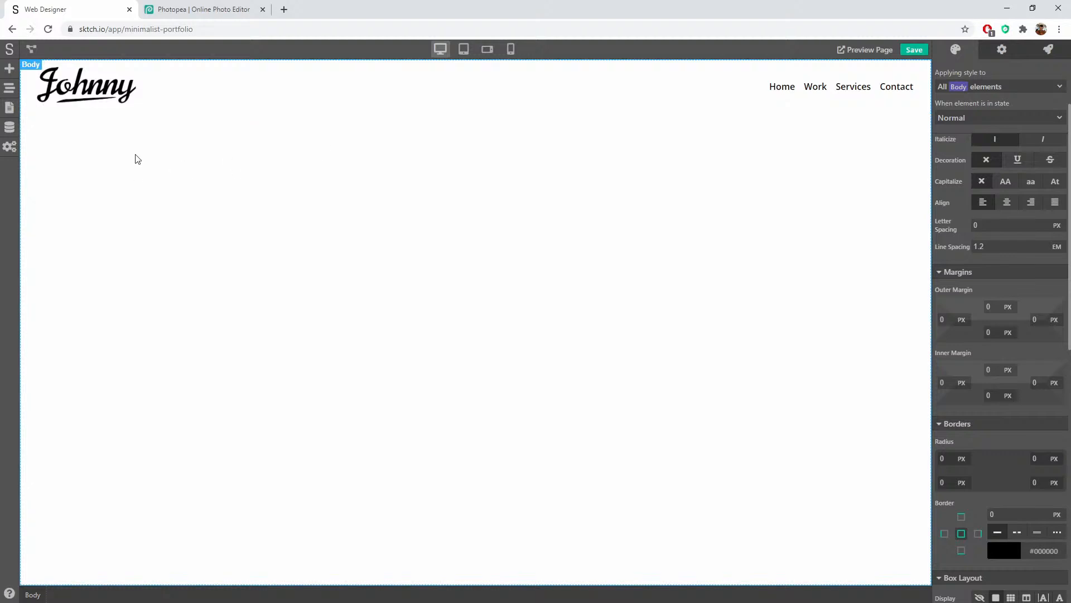
Step: Add a Link (block) into the header menu after the existing menu items
{"action": "left_click", "coordinate": [9, 72]}
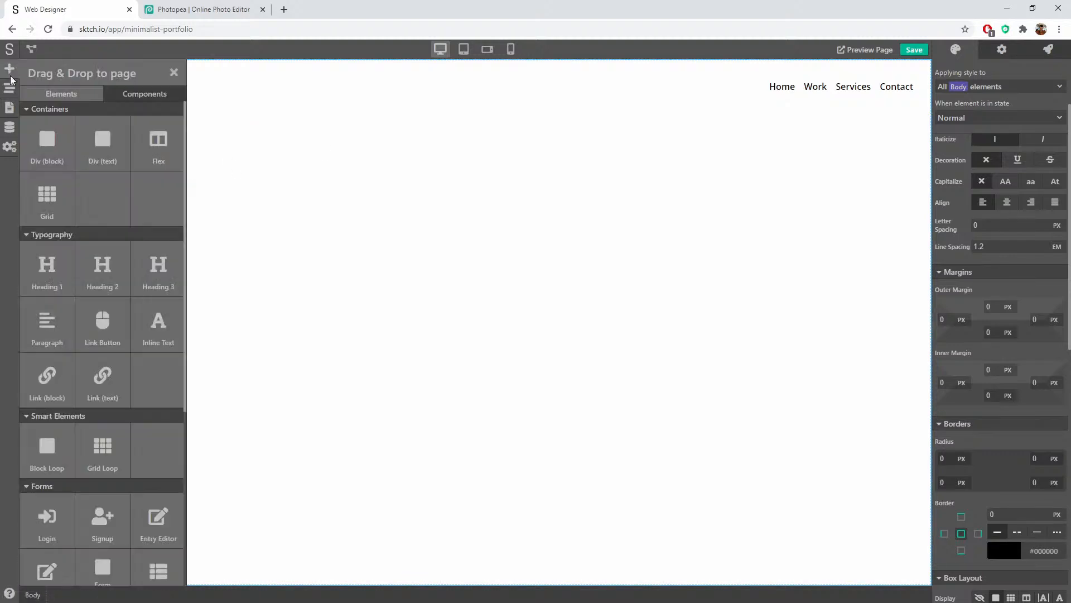
{"action": "scroll", "coordinate": [110, 390], "scroll_direction": "down", "scroll_amount": 5}
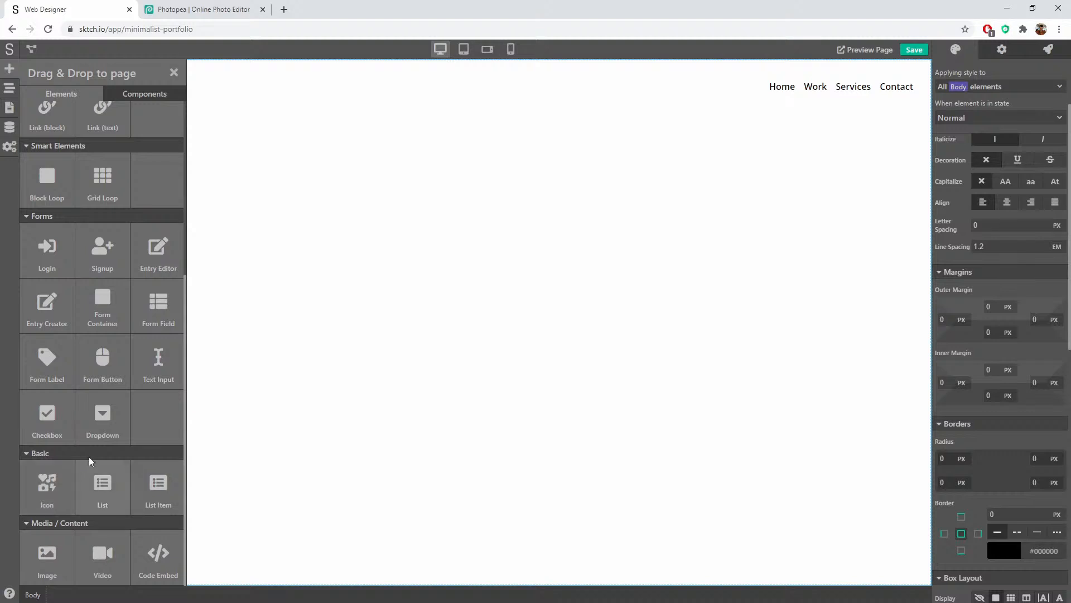
{"action": "scroll", "coordinate": [141, 425], "scroll_direction": "up", "scroll_amount": 2}
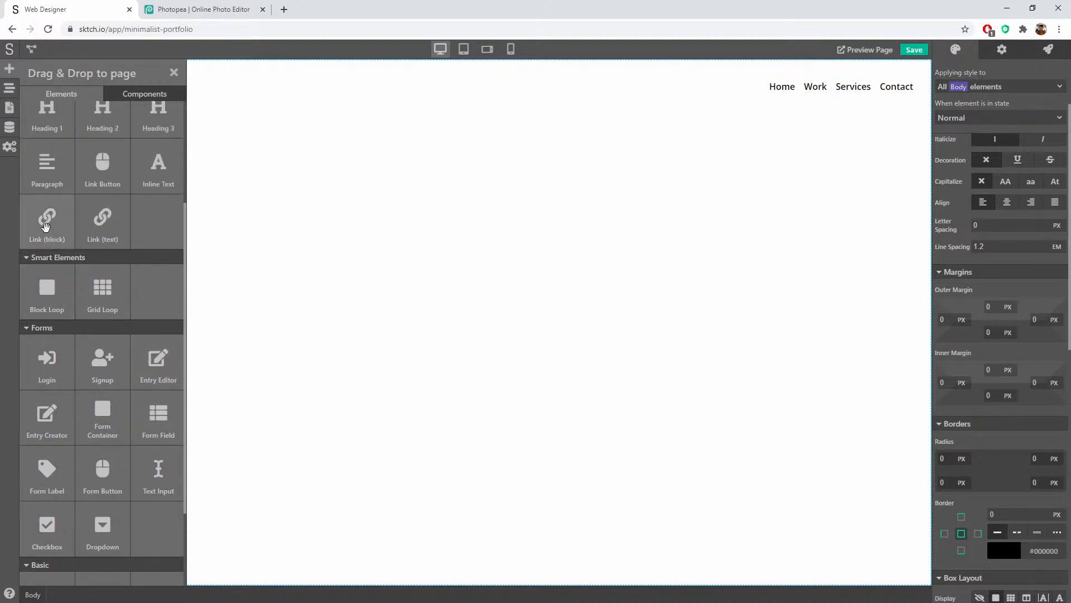
{"action": "left_click_drag", "start_coordinate": [47, 217], "coordinate": [918, 91]}
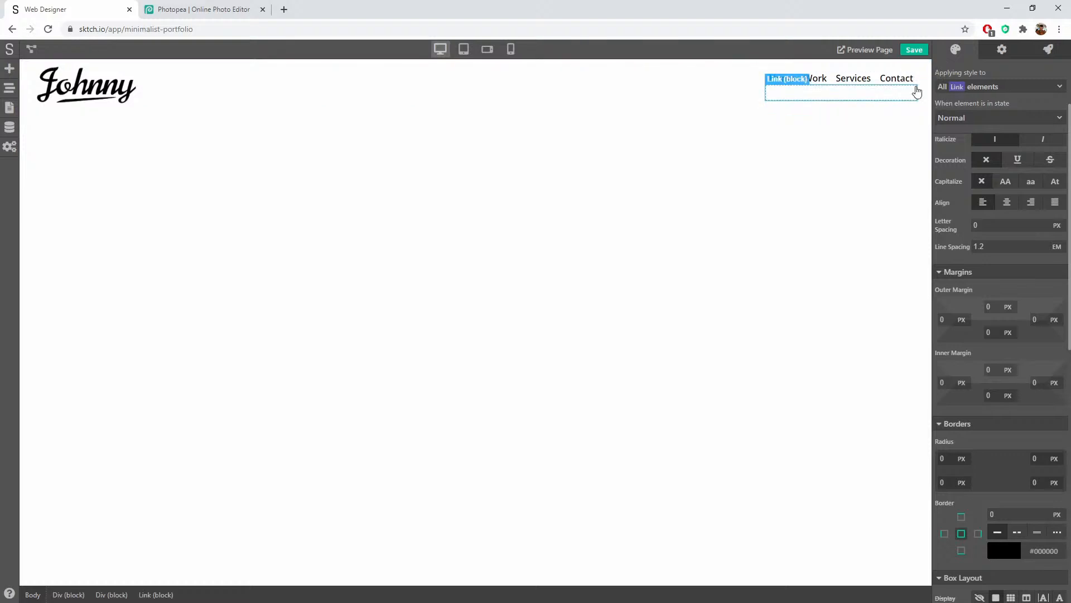
{"action": "left_click", "coordinate": [10, 88]}
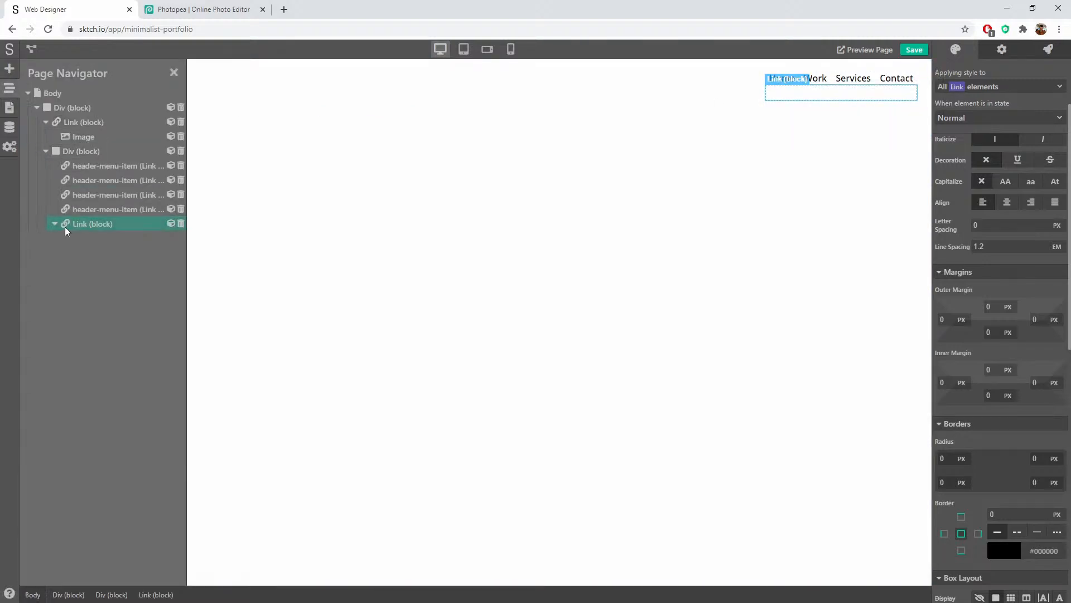
{"action": "left_click", "coordinate": [10, 88]}
Step: Place an Icon element inside the new link and set its icon to Facebook
{"action": "left_click", "coordinate": [10, 68]}
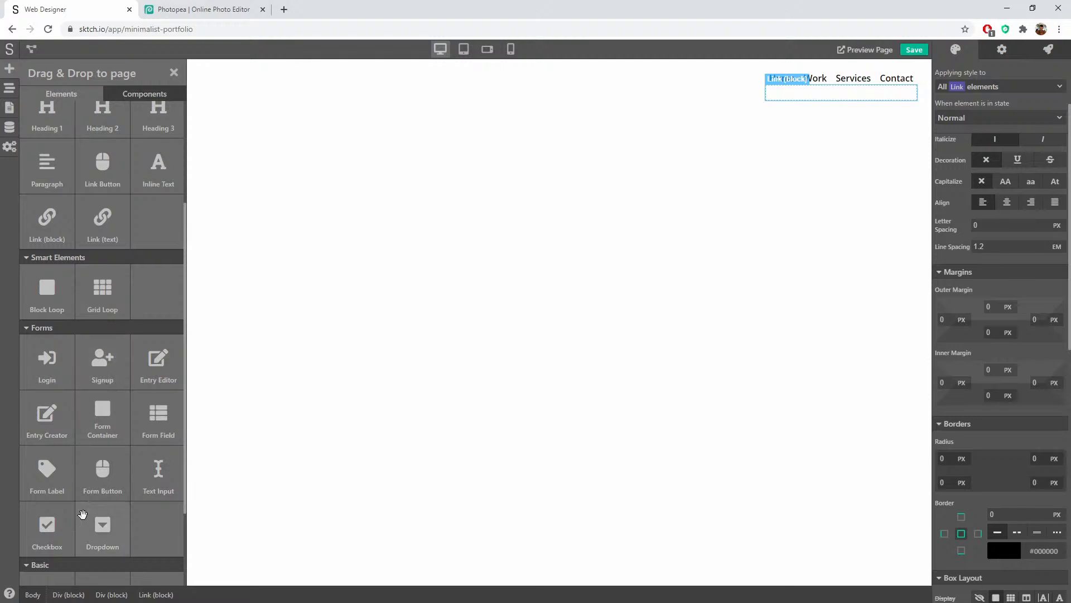
{"action": "scroll", "coordinate": [66, 478], "scroll_direction": "down", "scroll_amount": 2}
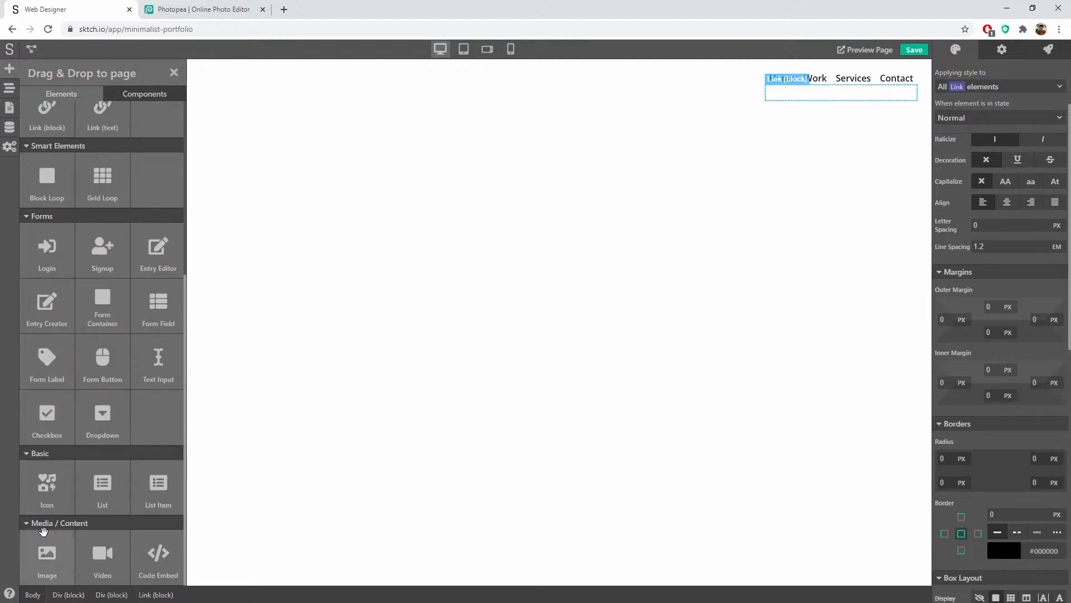
{"action": "left_click_drag", "start_coordinate": [45, 489], "coordinate": [901, 96]}
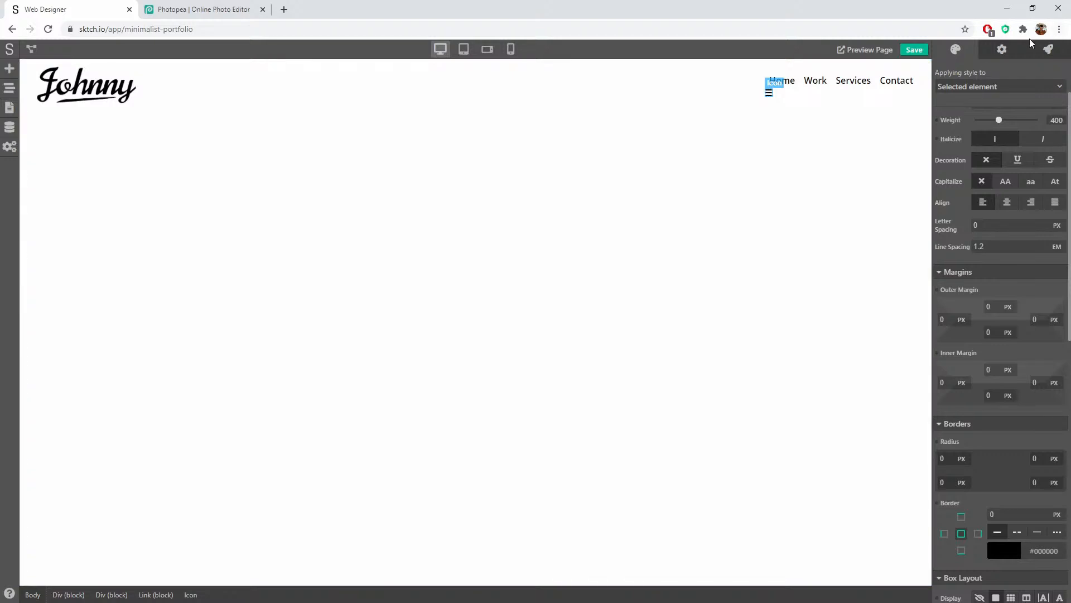
{"action": "left_click", "coordinate": [1002, 49]}
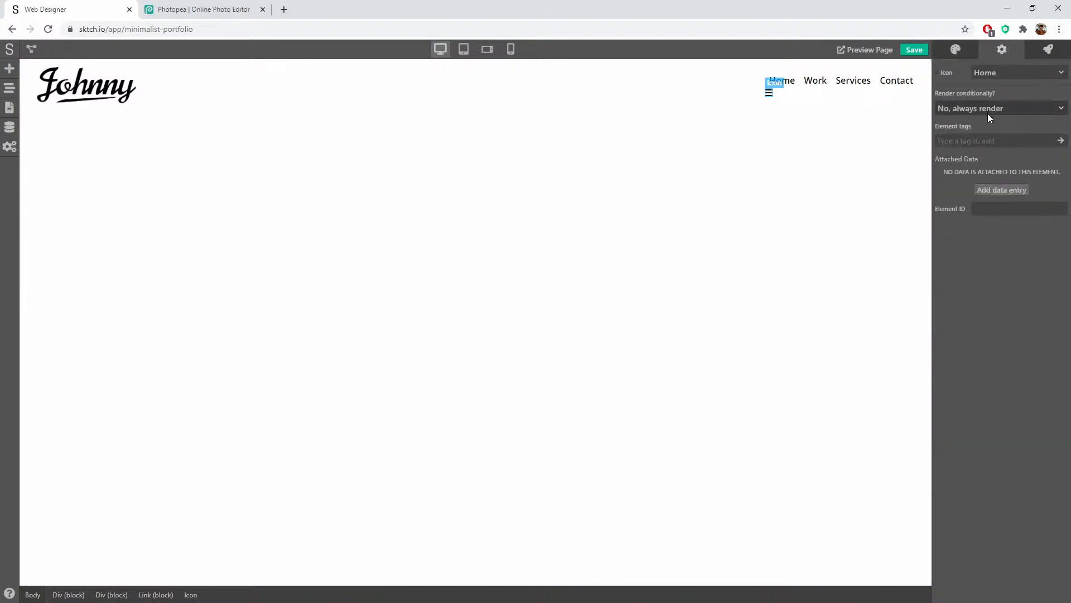
{"action": "left_click", "coordinate": [999, 73]}
{"action": "scroll", "coordinate": [1031, 172], "scroll_direction": "down", "scroll_amount": 15}
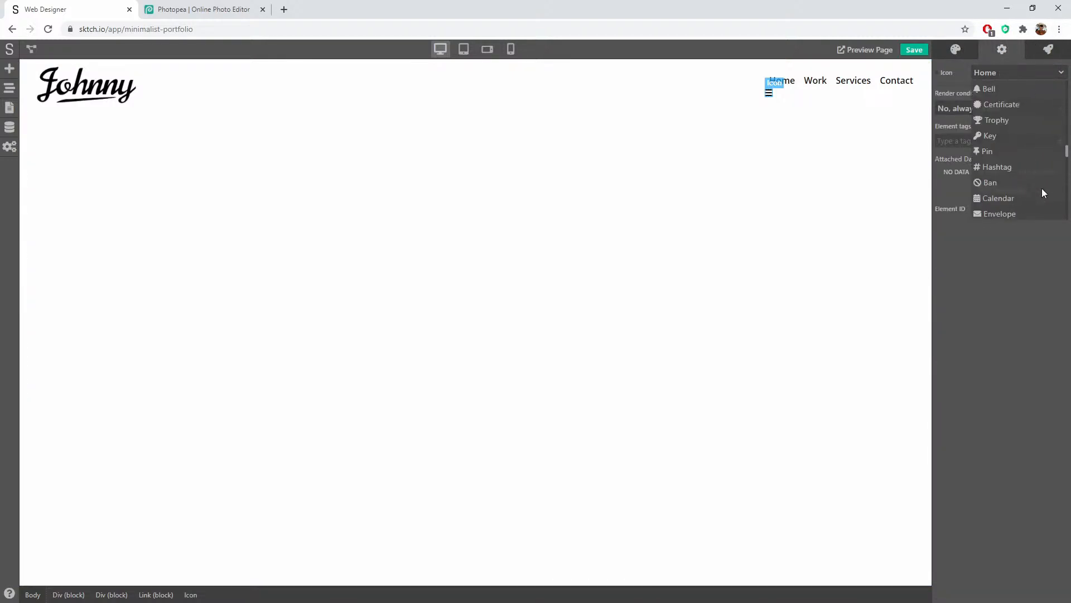
{"action": "scroll", "coordinate": [1042, 189], "scroll_direction": "down", "scroll_amount": 15}
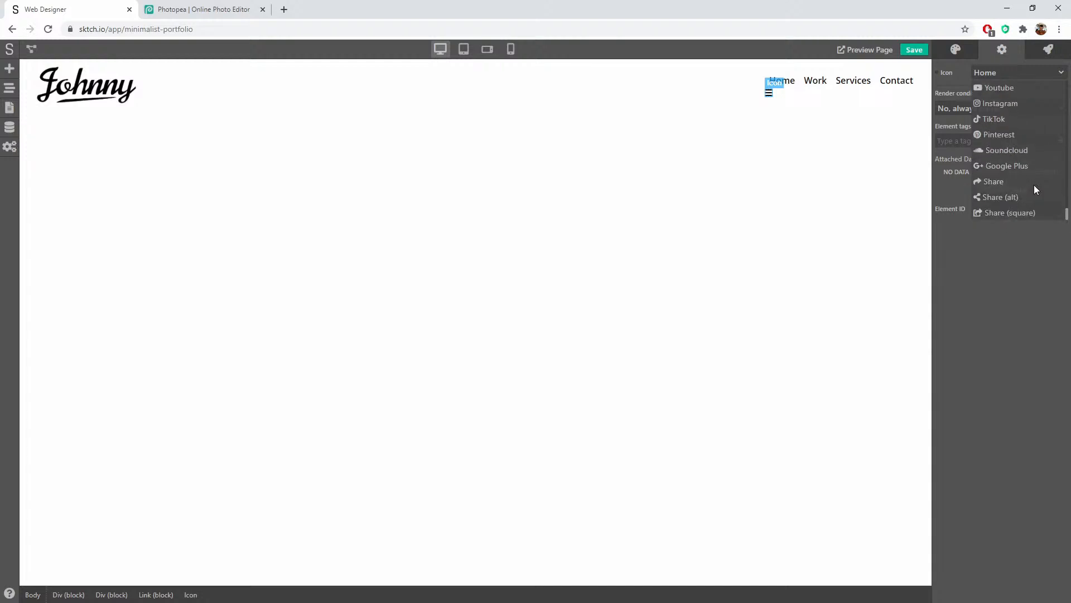
{"action": "scroll", "coordinate": [1021, 157], "scroll_direction": "up", "scroll_amount": 2}
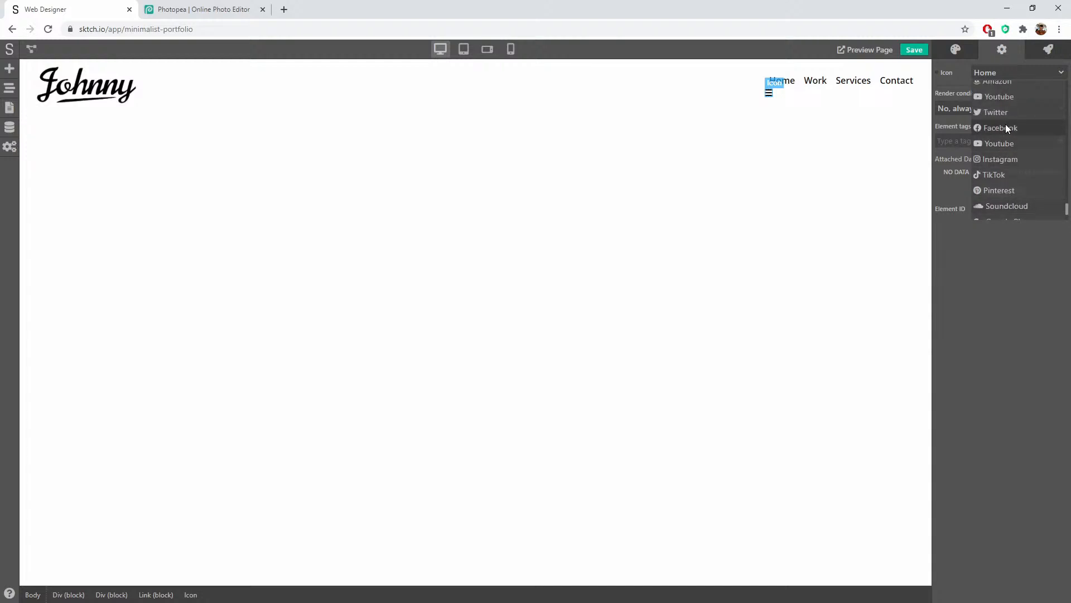
{"action": "scroll", "coordinate": [1006, 112], "scroll_direction": "up", "scroll_amount": 2}
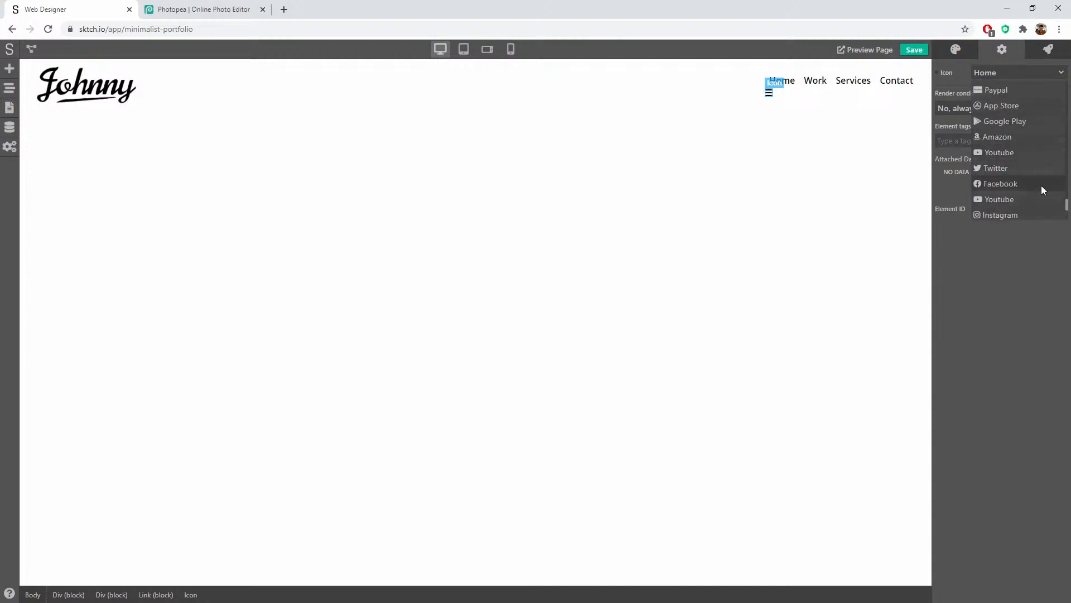
{"action": "left_click", "coordinate": [1003, 184]}
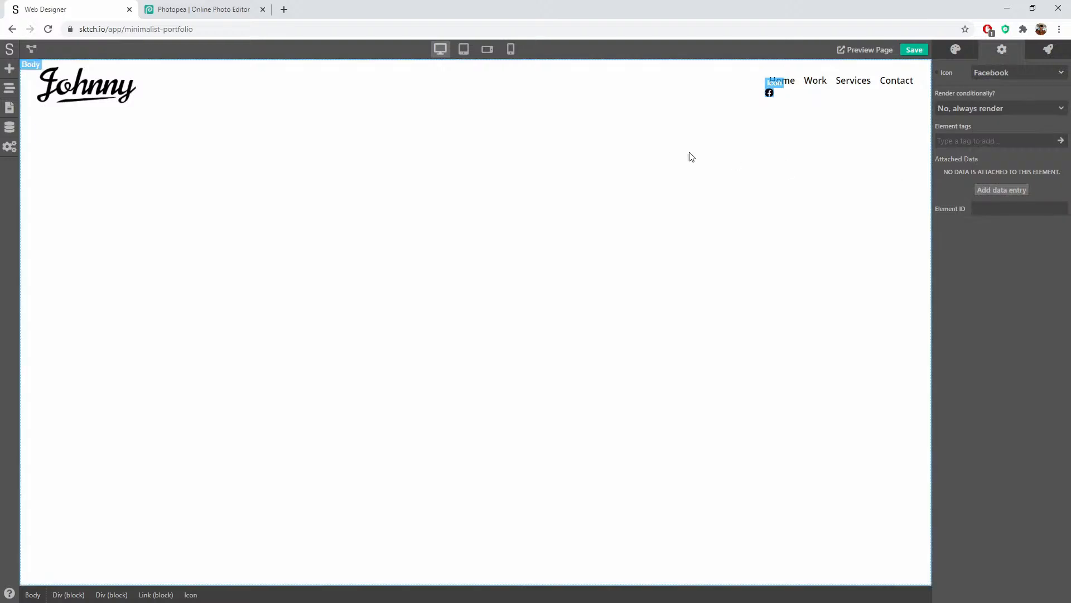
Step: Try inline-block display on the Facebook link block, then reset its display back to block
{"action": "left_click", "coordinate": [782, 96]}
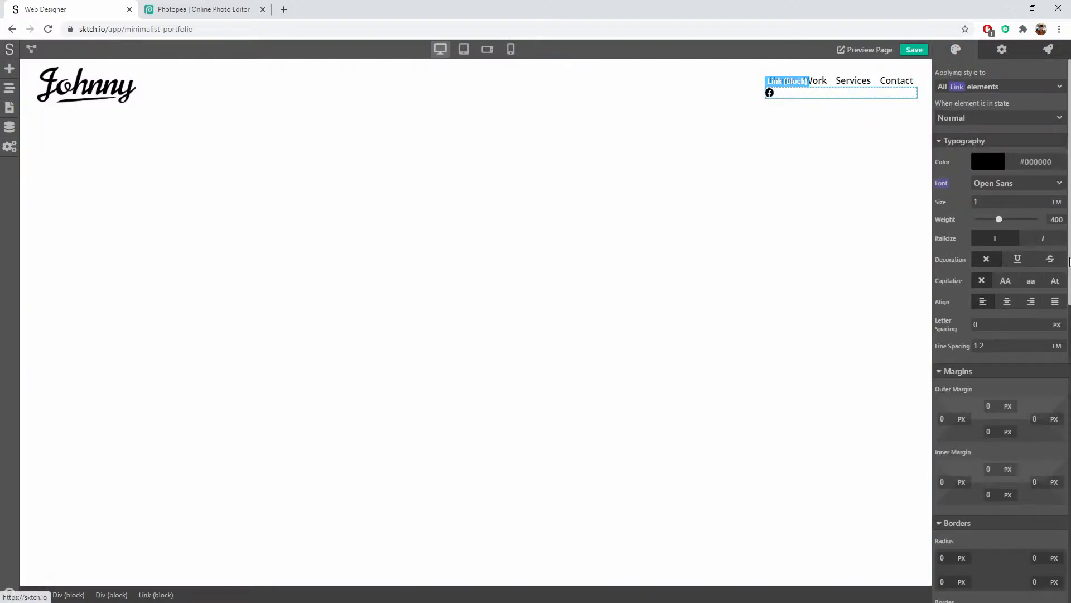
{"action": "scroll", "coordinate": [1057, 362], "scroll_direction": "down", "scroll_amount": 7}
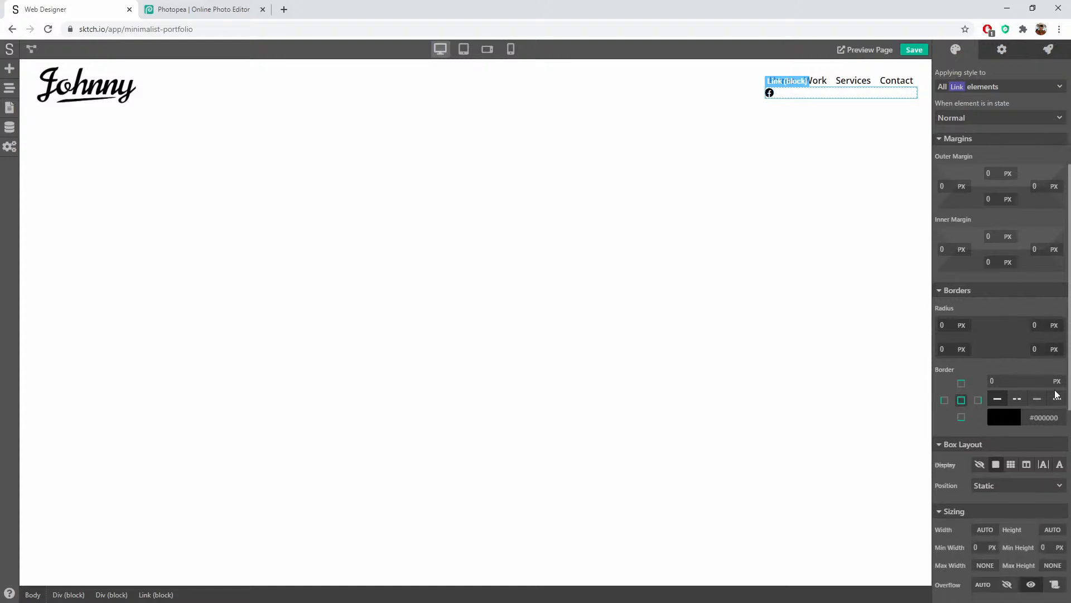
{"action": "scroll", "coordinate": [1057, 395], "scroll_direction": "down", "scroll_amount": 1}
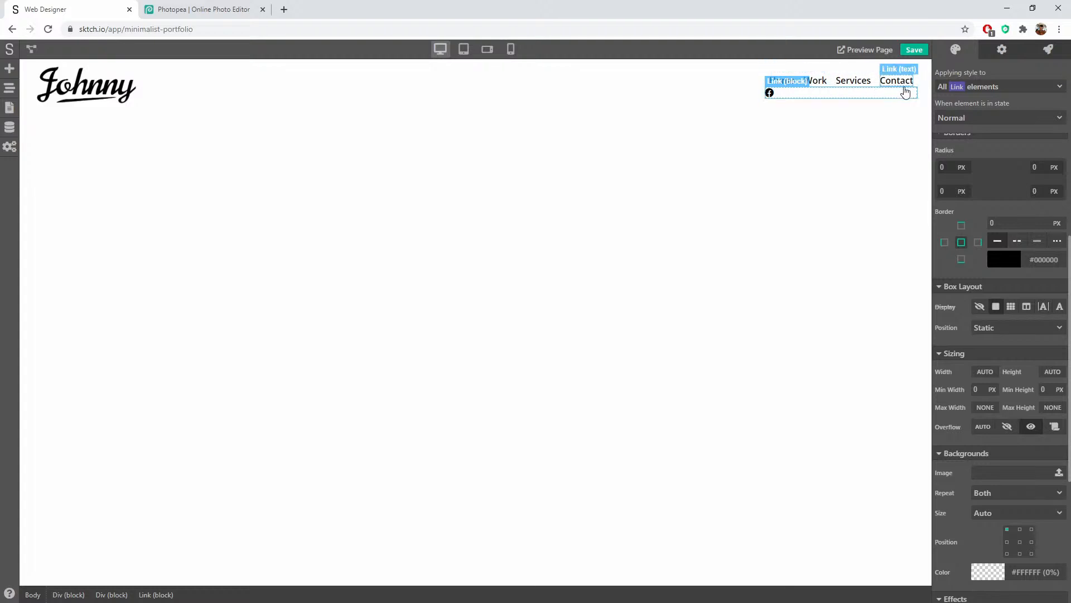
{"action": "left_click", "coordinate": [1044, 307]}
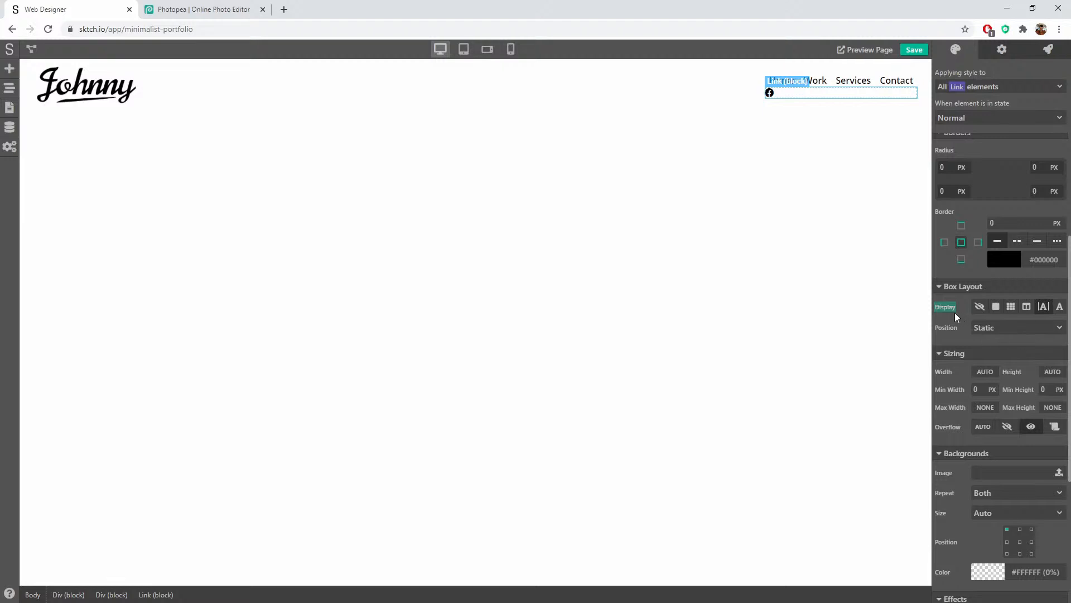
{"action": "left_click", "coordinate": [949, 308]}
{"action": "left_click", "coordinate": [979, 357]}
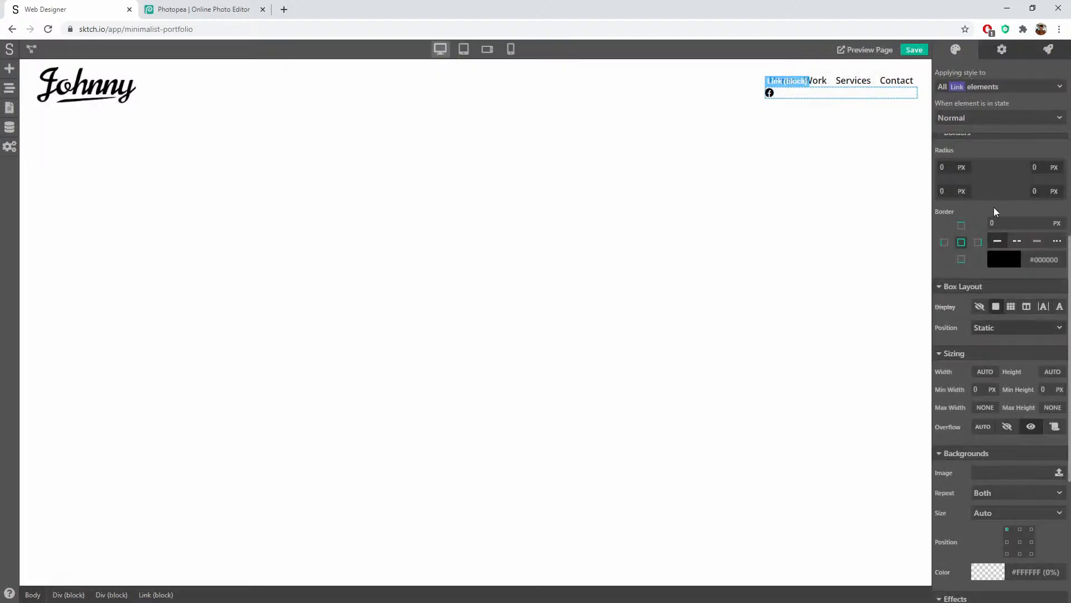
Step: Create the header-menu-social class with inline-block display and clear the link's own display override
{"action": "left_click", "coordinate": [972, 87]}
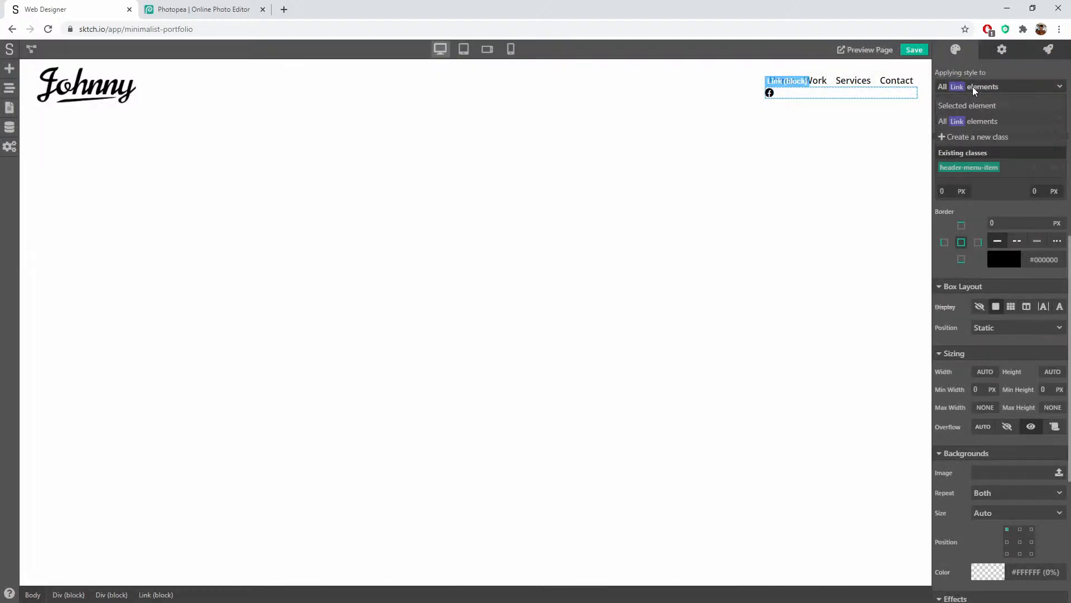
{"action": "left_click", "coordinate": [982, 138]}
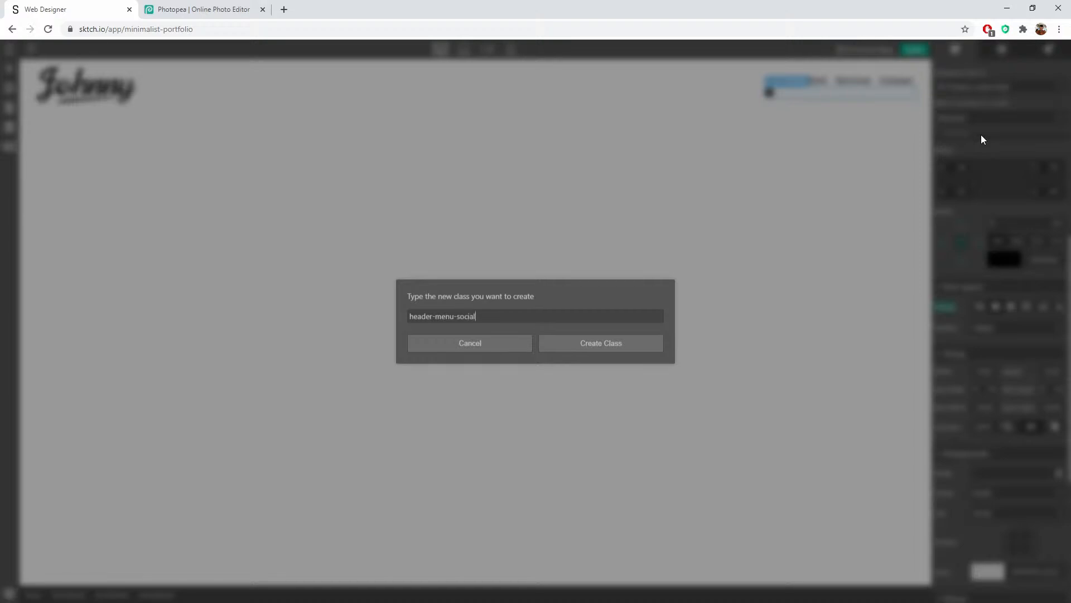
{"action": "left_click", "coordinate": [610, 345]}
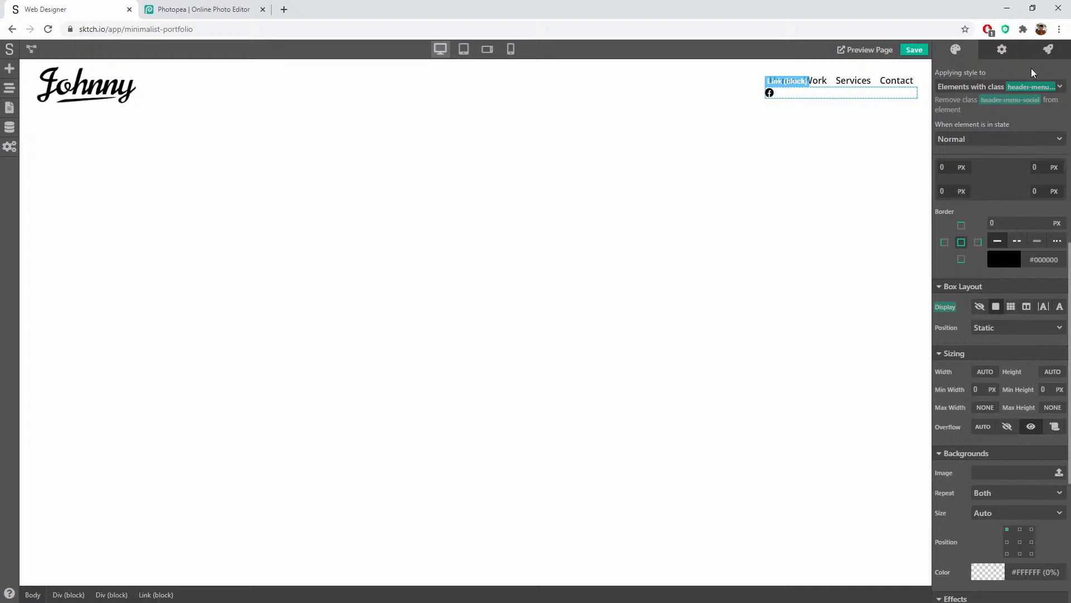
{"action": "left_click", "coordinate": [1043, 306]}
{"action": "mouse_move", "coordinate": [953, 306]}
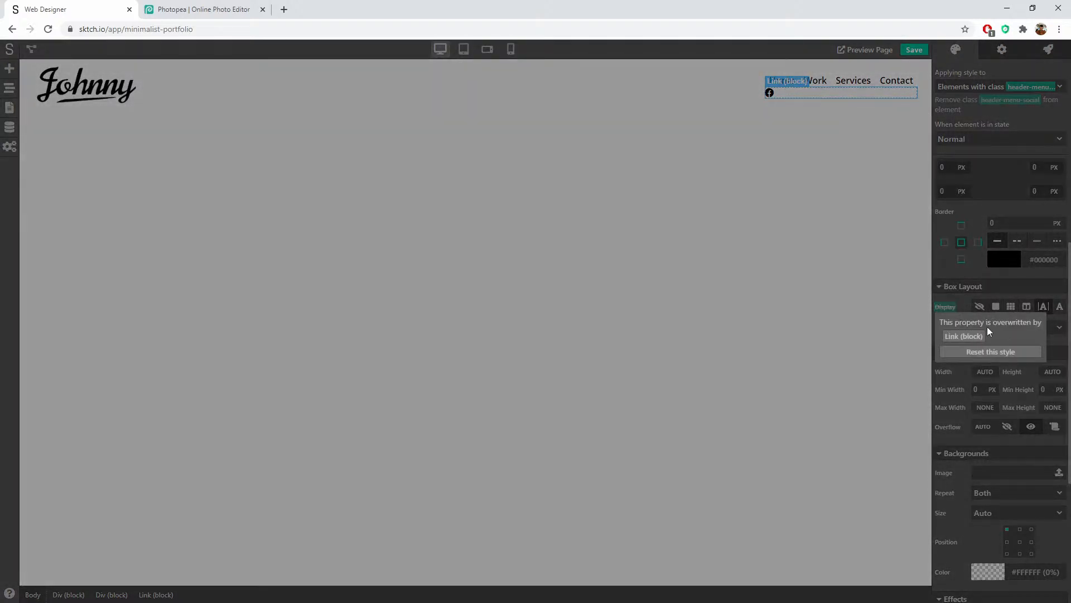
{"action": "left_click", "coordinate": [975, 339]}
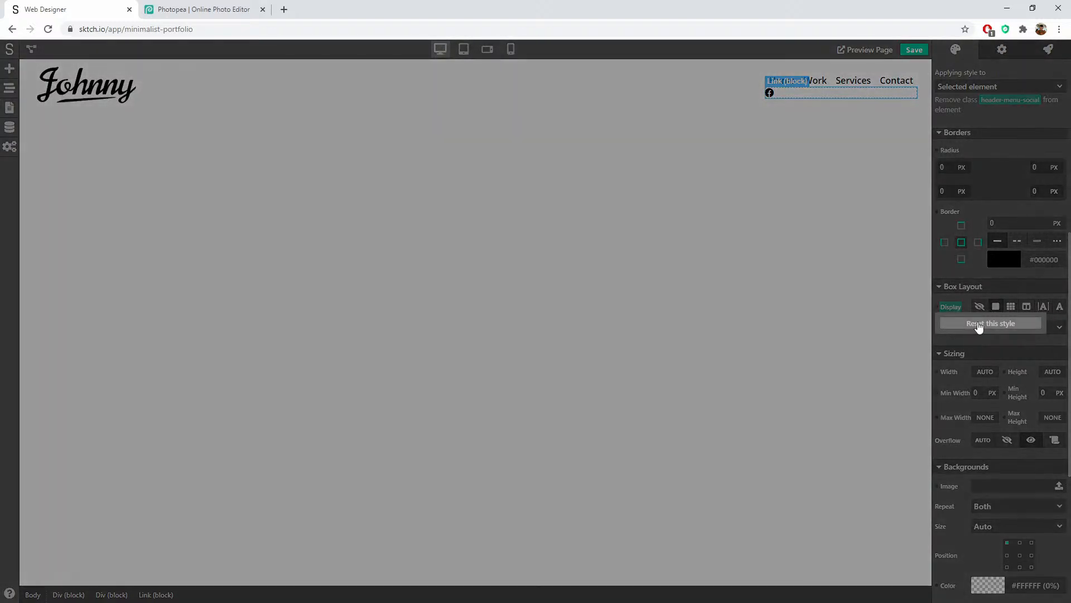
{"action": "left_click", "coordinate": [980, 325]}
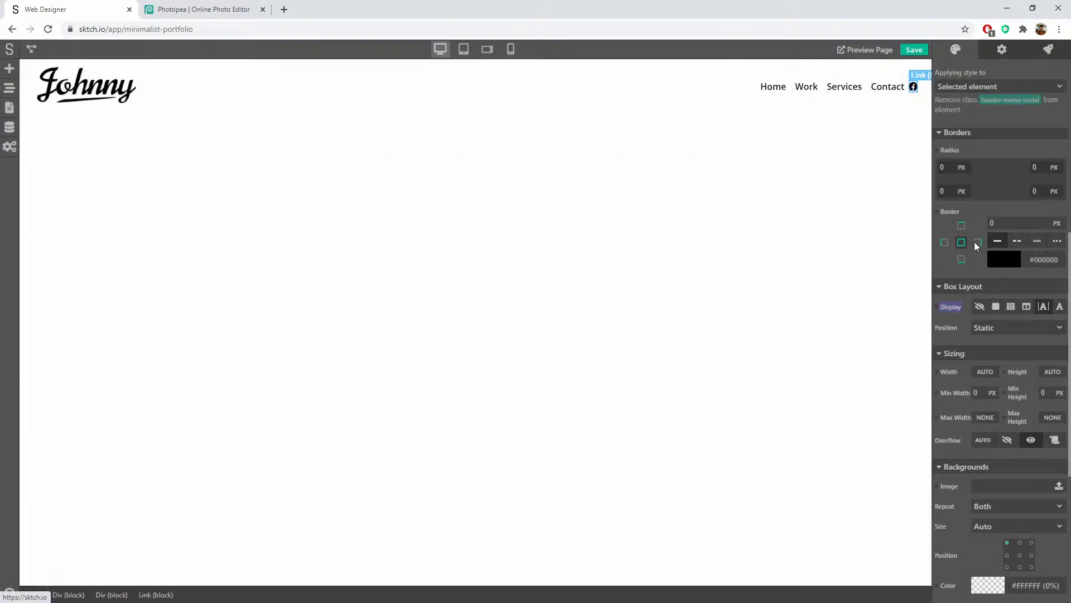
{"action": "left_click", "coordinate": [990, 84]}
{"action": "left_click", "coordinate": [980, 144]}
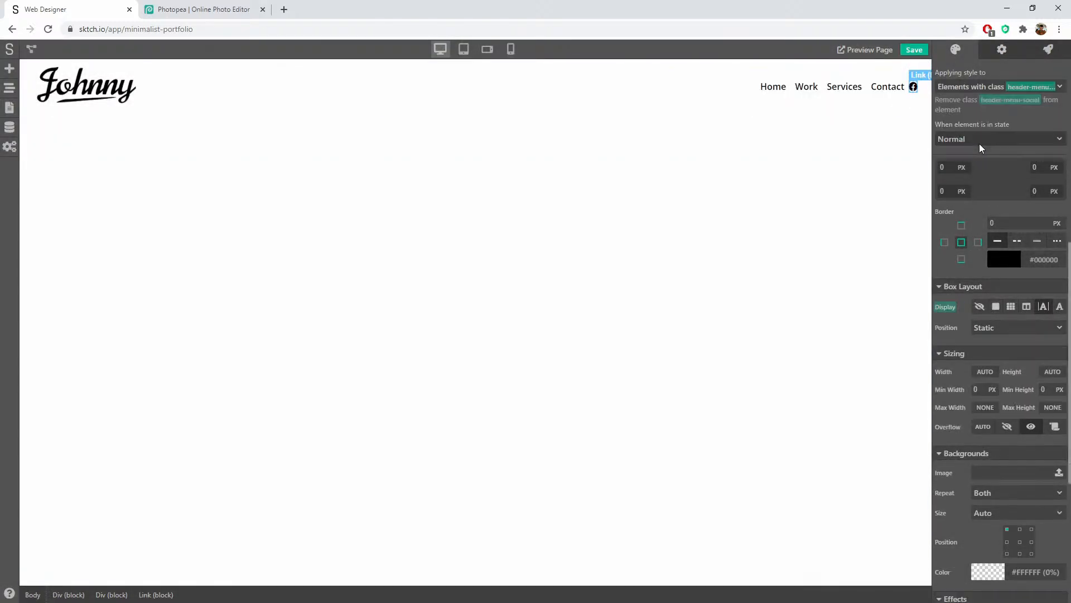
{"action": "left_click", "coordinate": [898, 106]}
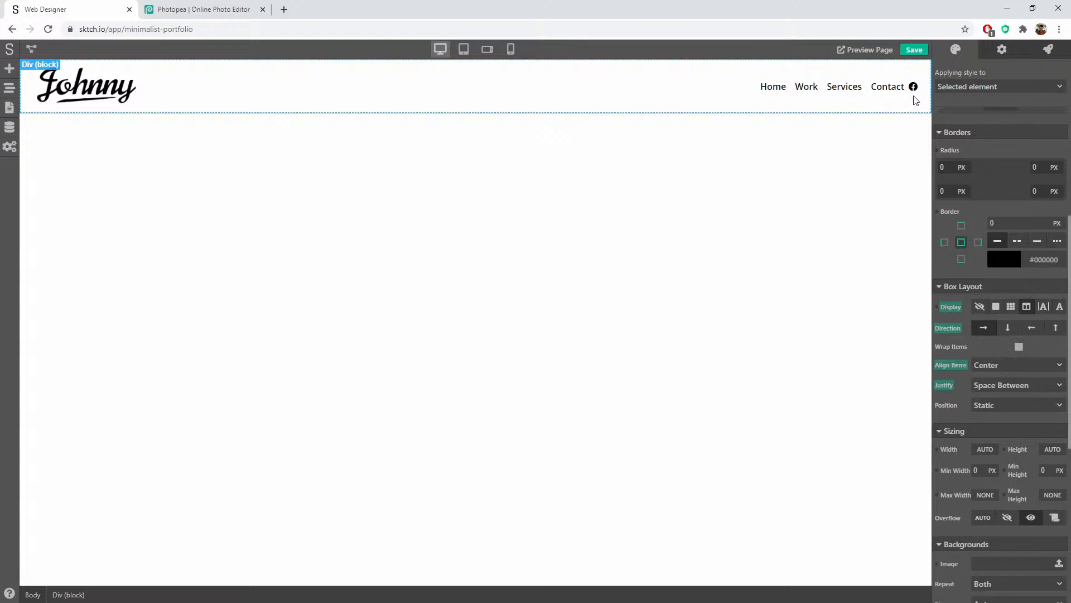
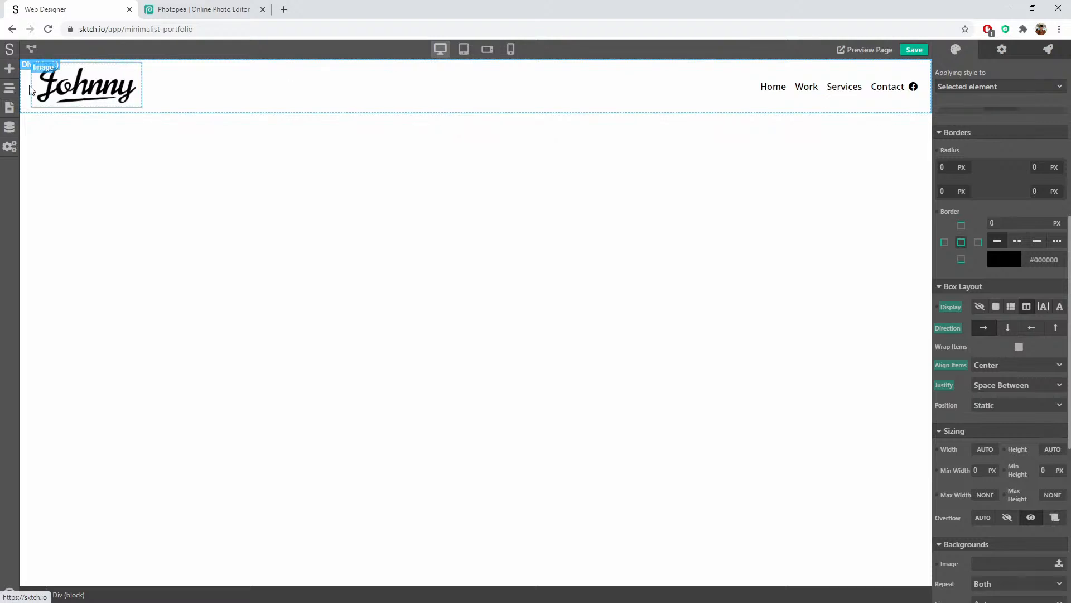
Step: Duplicate the header-menu-social link twice in the element tree
{"action": "left_click", "coordinate": [9, 107]}
{"action": "left_click", "coordinate": [10, 88]}
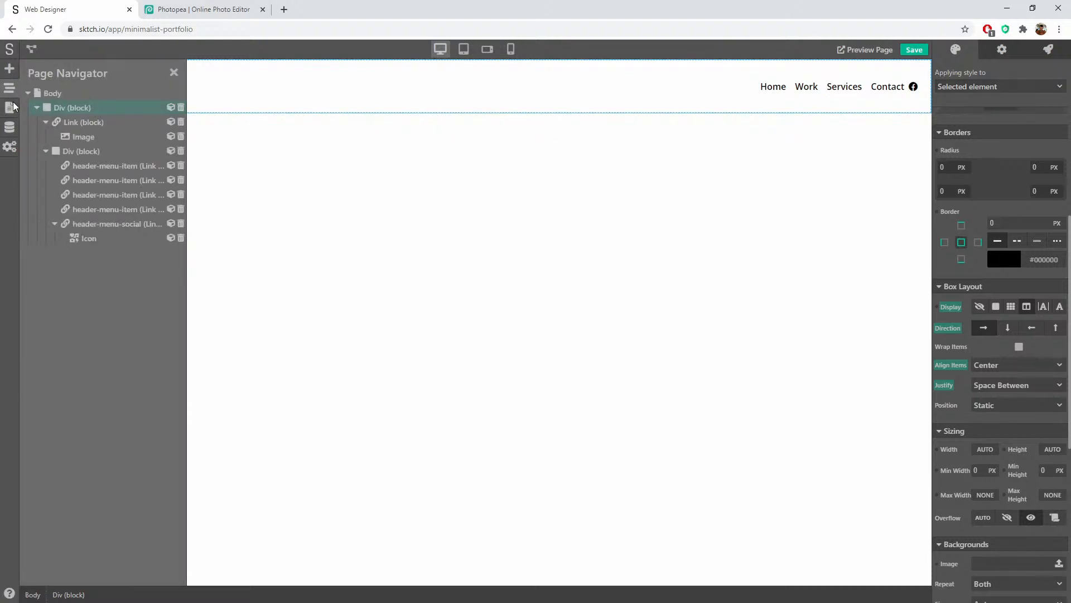
{"action": "right_click", "coordinate": [87, 223]}
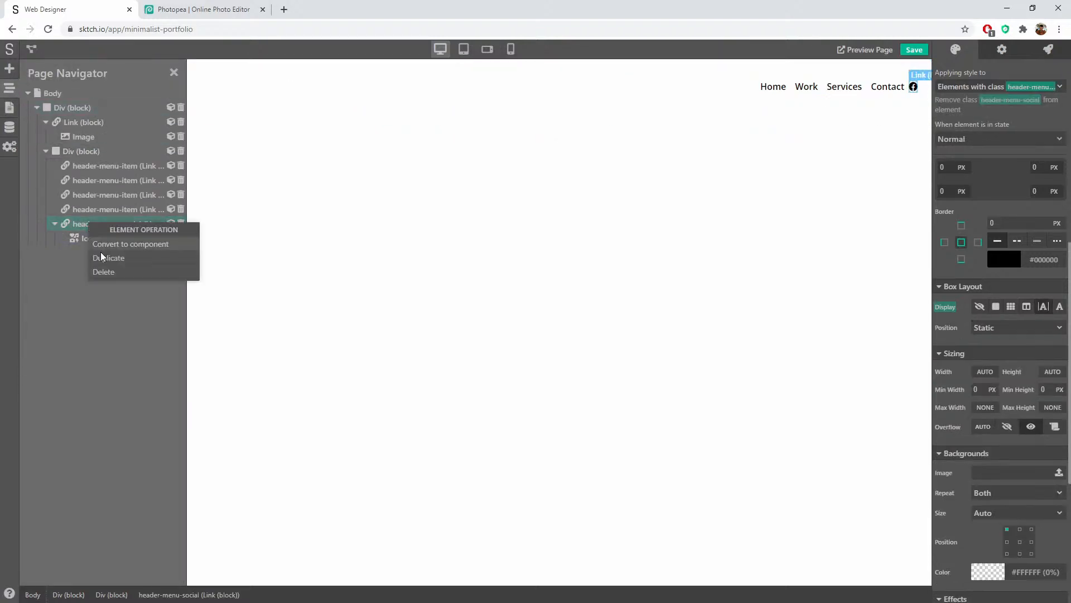
{"action": "left_click", "coordinate": [102, 257]}
{"action": "right_click", "coordinate": [104, 252]}
{"action": "left_click", "coordinate": [118, 287]}
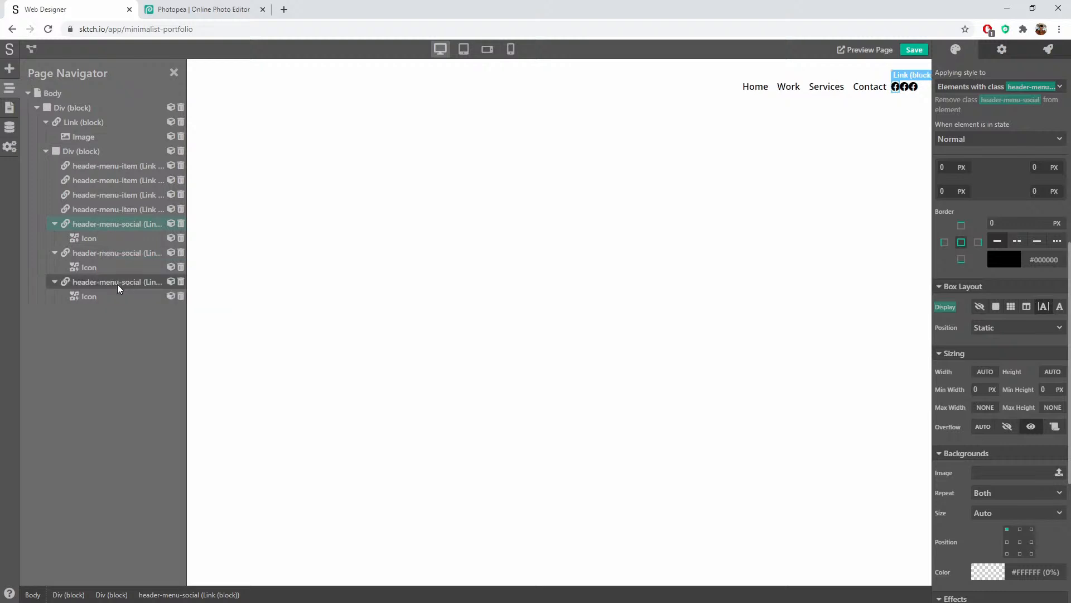
Step: Change the two copied social icons to Twitter and YouTube
{"action": "left_click", "coordinate": [913, 87]}
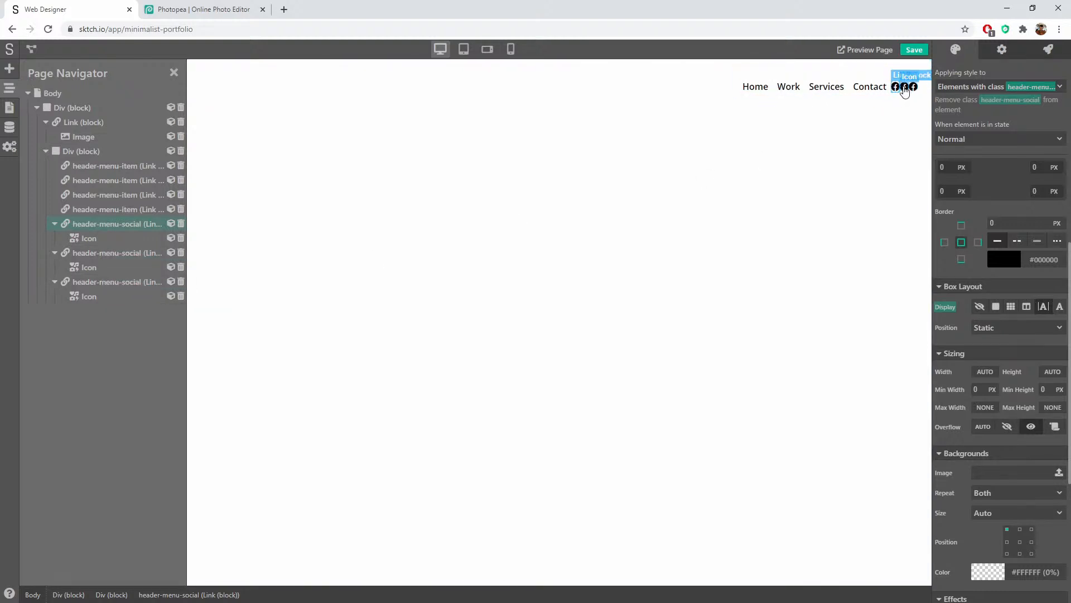
{"action": "left_click", "coordinate": [1002, 49]}
{"action": "left_click", "coordinate": [1015, 72]}
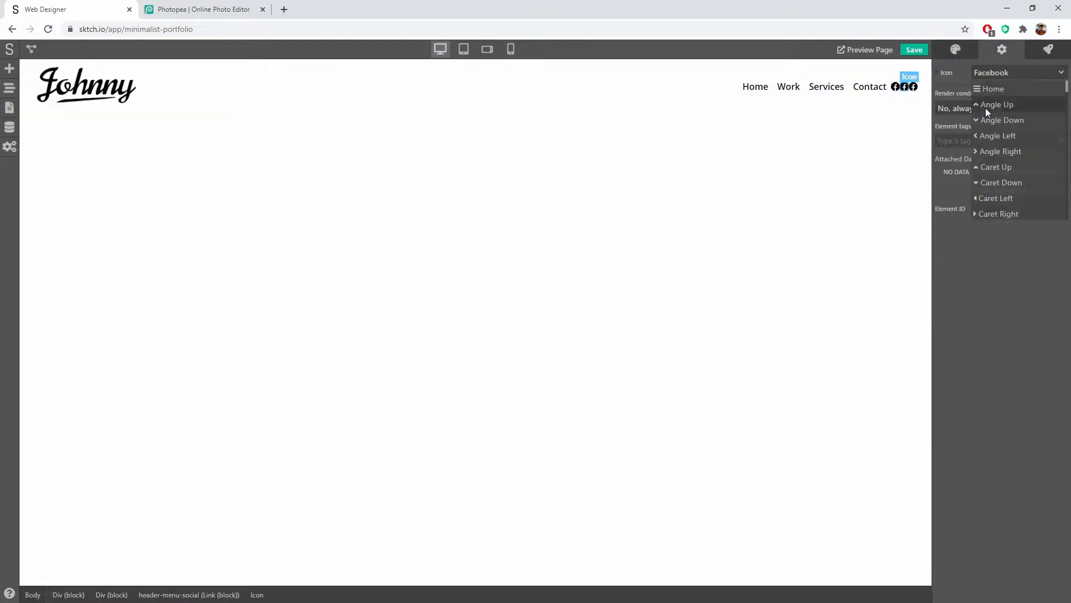
{"action": "scroll", "coordinate": [1064, 172], "scroll_direction": "down", "scroll_amount": 10}
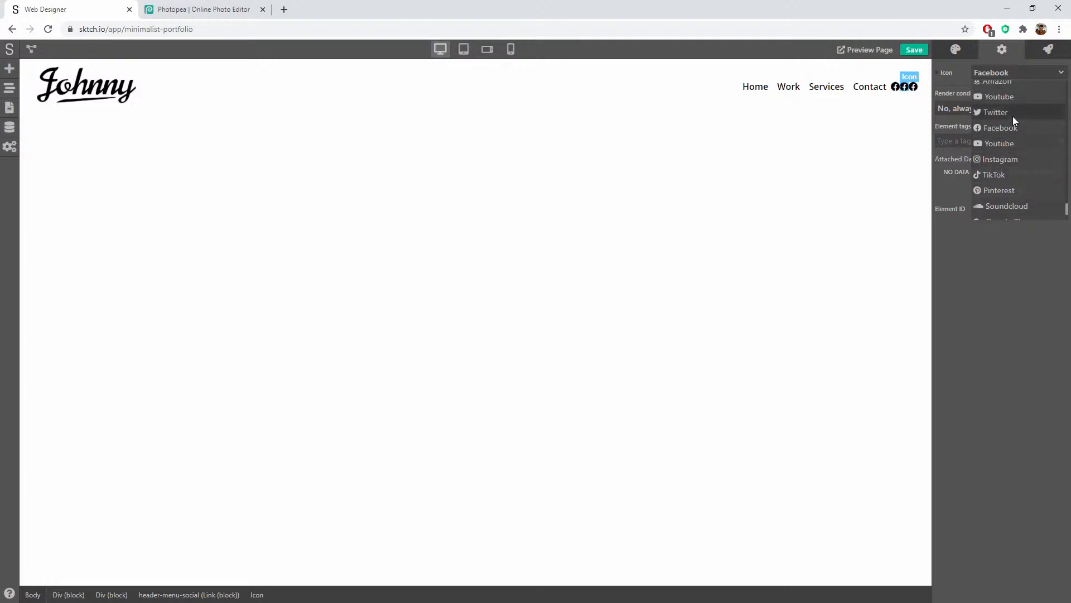
{"action": "left_click", "coordinate": [1012, 115]}
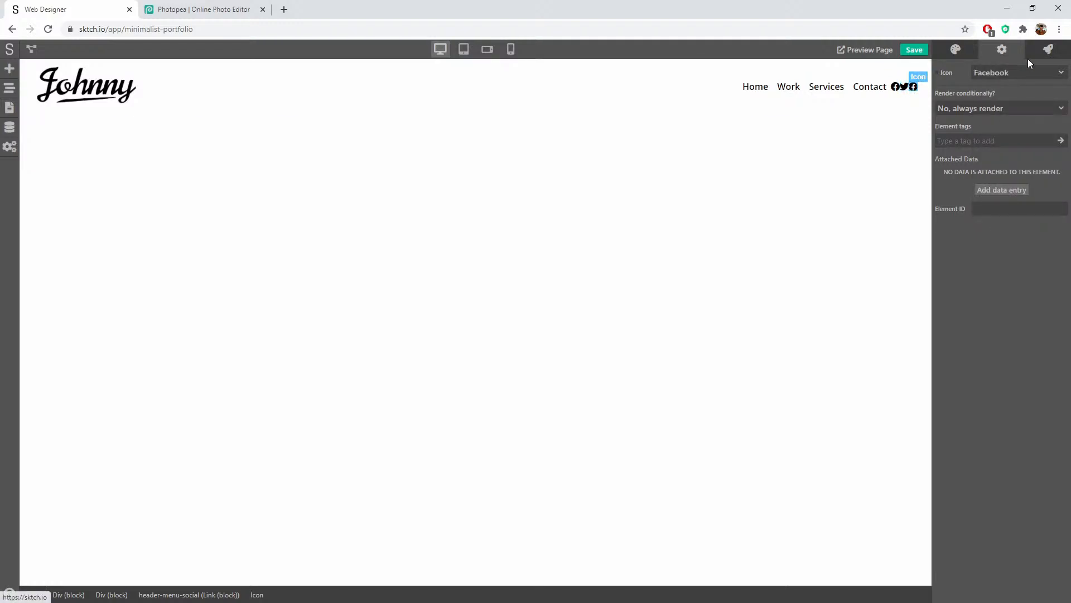
{"action": "left_click", "coordinate": [1004, 72]}
{"action": "scroll", "coordinate": [1014, 192], "scroll_direction": "down", "scroll_amount": 10}
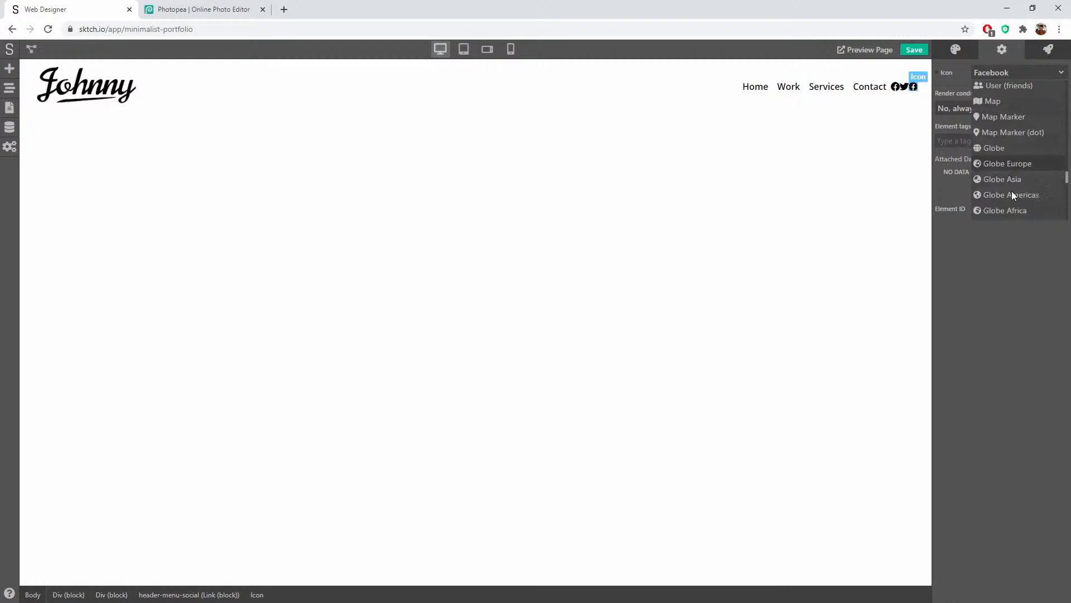
{"action": "scroll", "coordinate": [1012, 190], "scroll_direction": "down", "scroll_amount": 5}
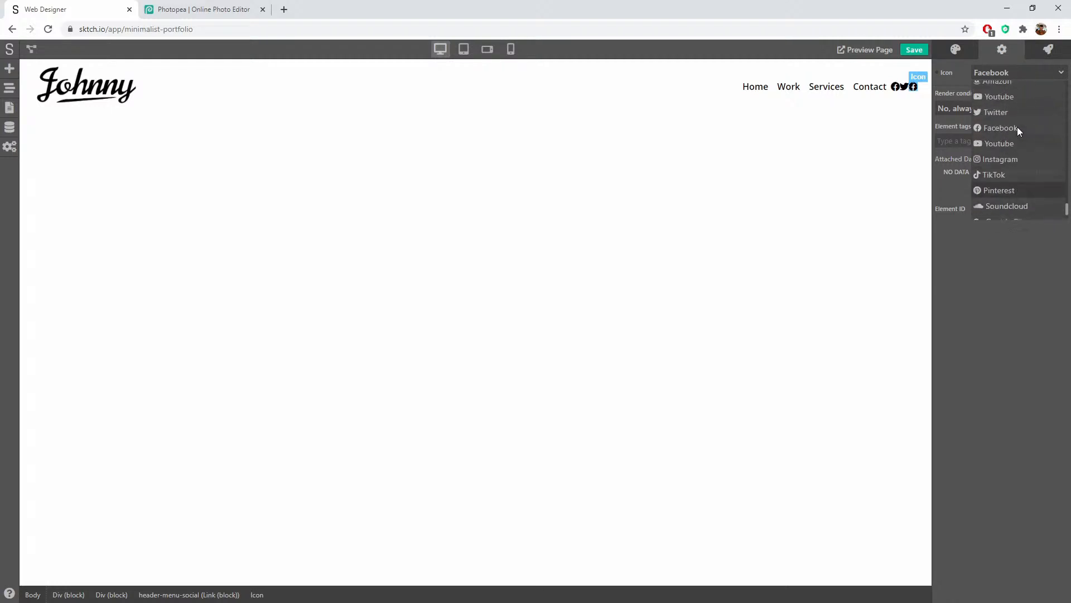
{"action": "left_click", "coordinate": [1000, 143]}
{"action": "left_click", "coordinate": [896, 158]}
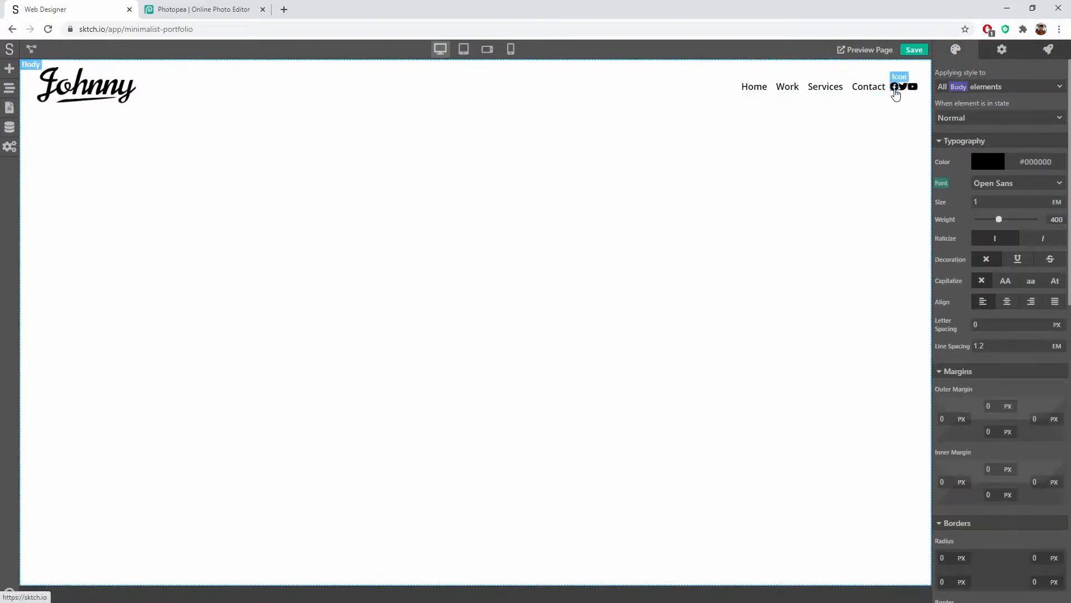
Step: Give the header-menu-social link an 8 px left outer margin
{"action": "left_click", "coordinate": [895, 88]}
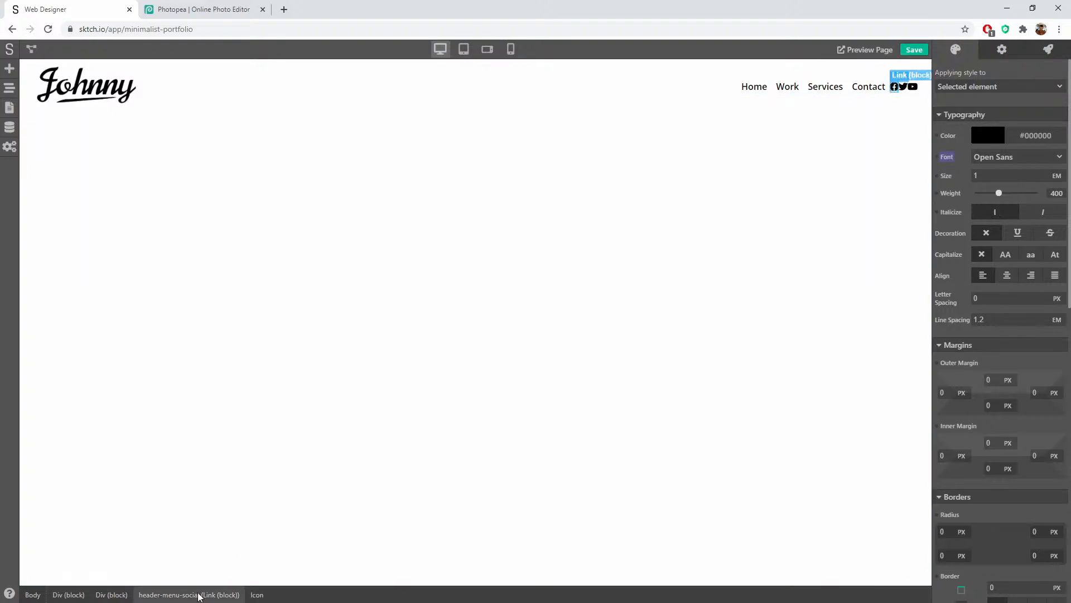
{"action": "left_click", "coordinate": [199, 595]}
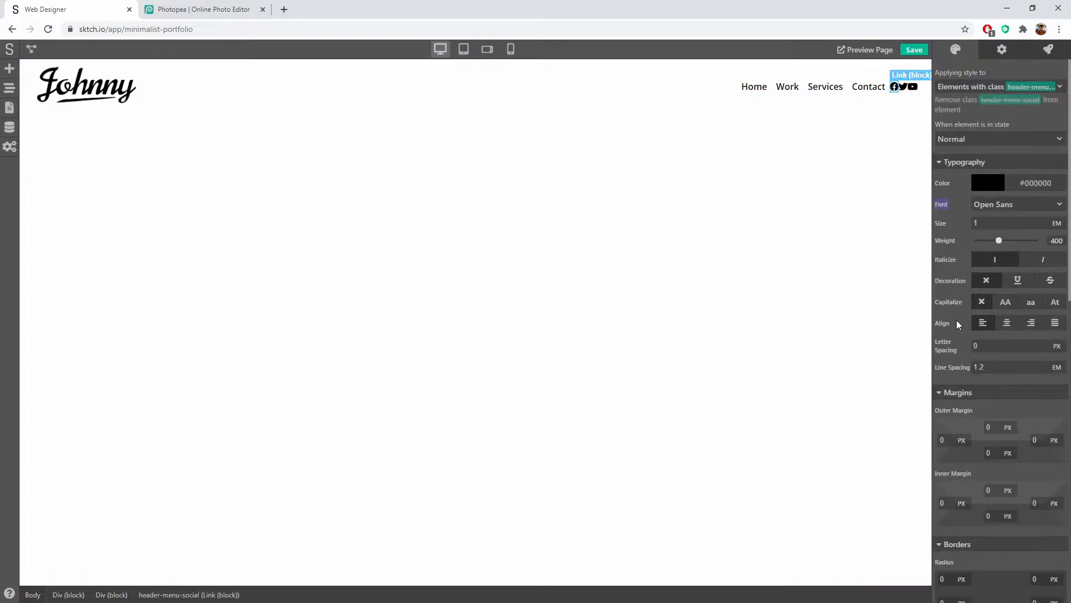
{"action": "scroll", "coordinate": [958, 323], "scroll_direction": "down", "scroll_amount": 10}
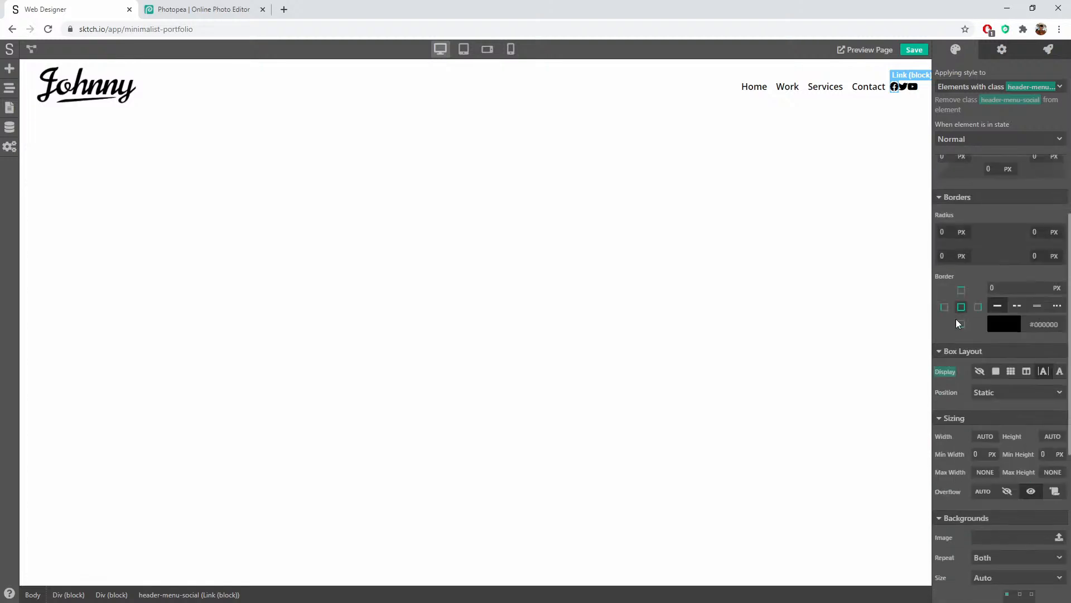
{"action": "scroll", "coordinate": [957, 319], "scroll_direction": "up", "scroll_amount": 3}
{"action": "scroll", "coordinate": [957, 317], "scroll_direction": "up", "scroll_amount": 10}
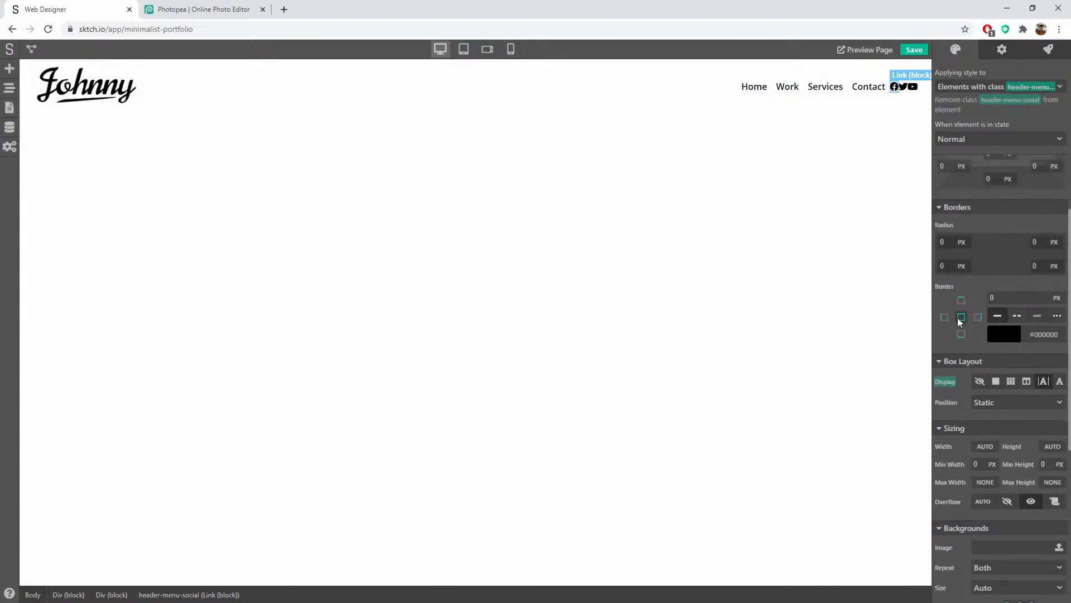
{"action": "left_click", "coordinate": [949, 272]}
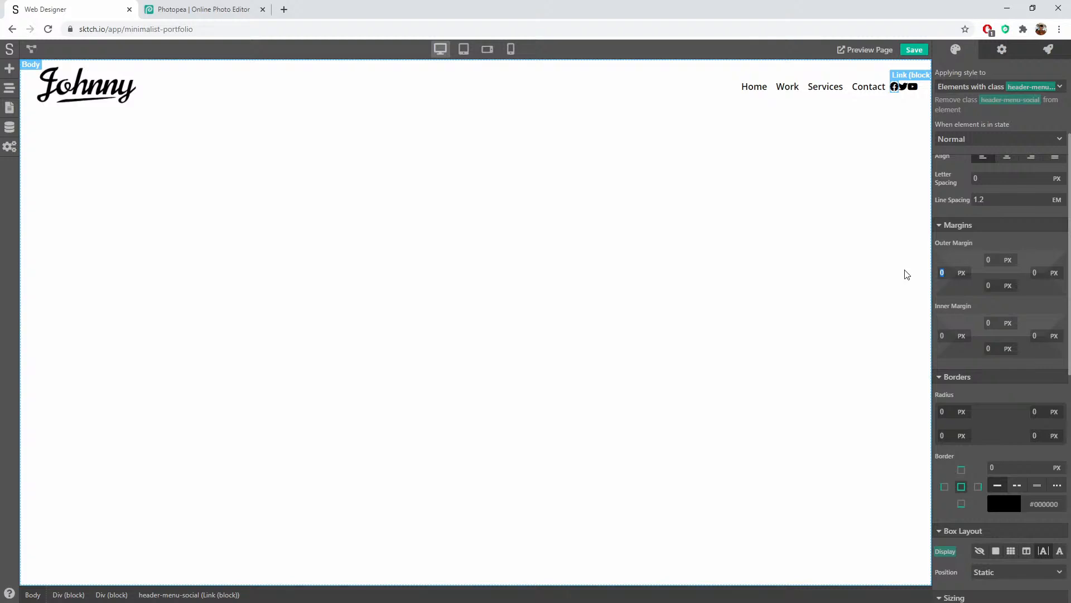
{"action": "type", "text": "8"}
{"action": "key", "text": "Tab"}
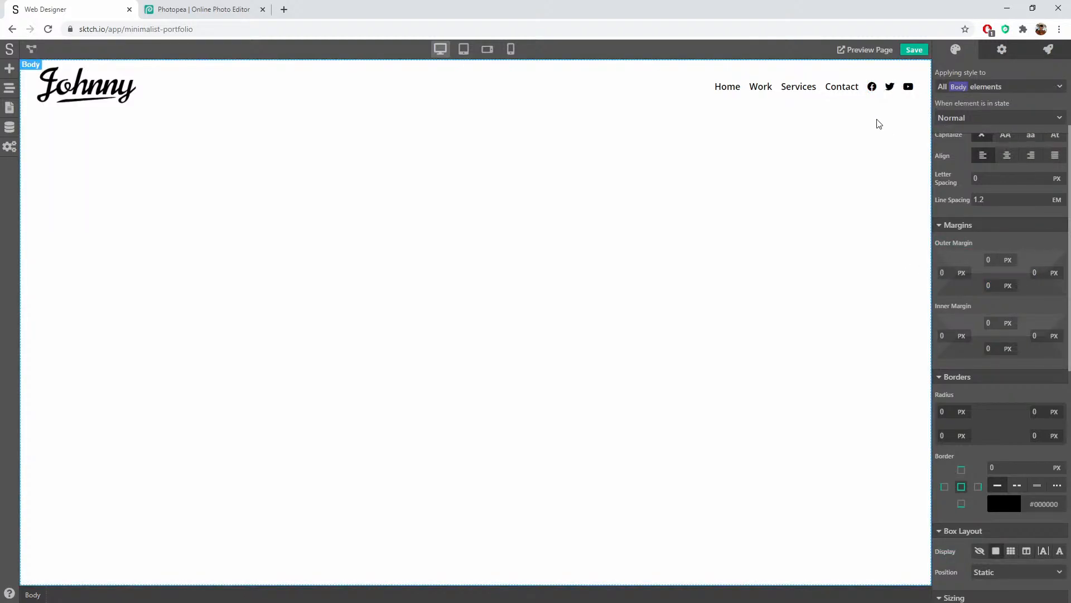
Step: Set the social links' font size to 1.2 em
{"action": "left_click", "coordinate": [872, 88]}
{"action": "scroll", "coordinate": [989, 243], "scroll_direction": "up", "scroll_amount": 2}
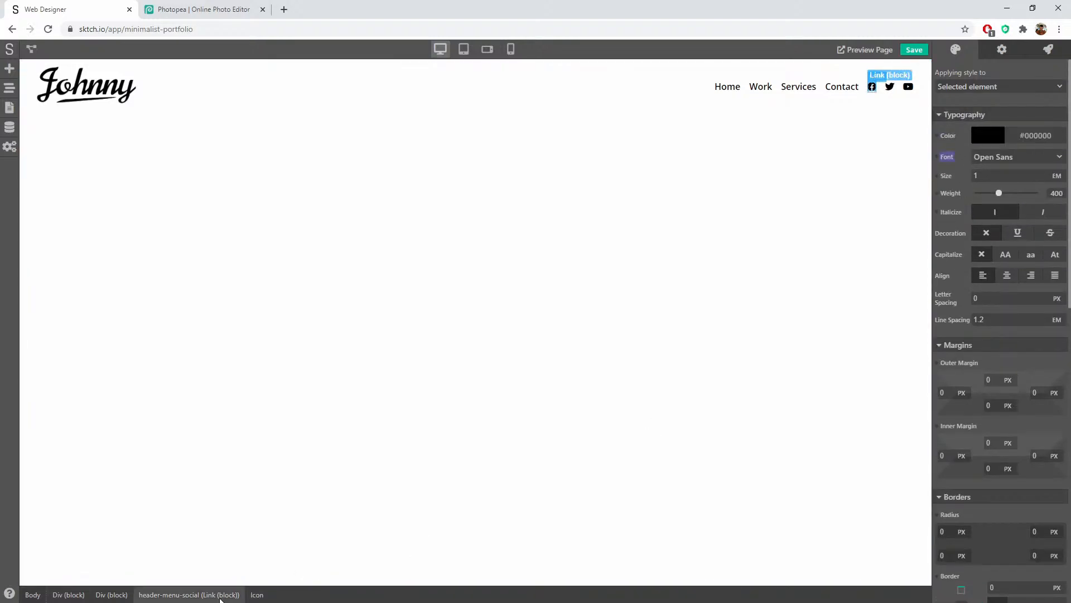
{"action": "left_click", "coordinate": [188, 594]}
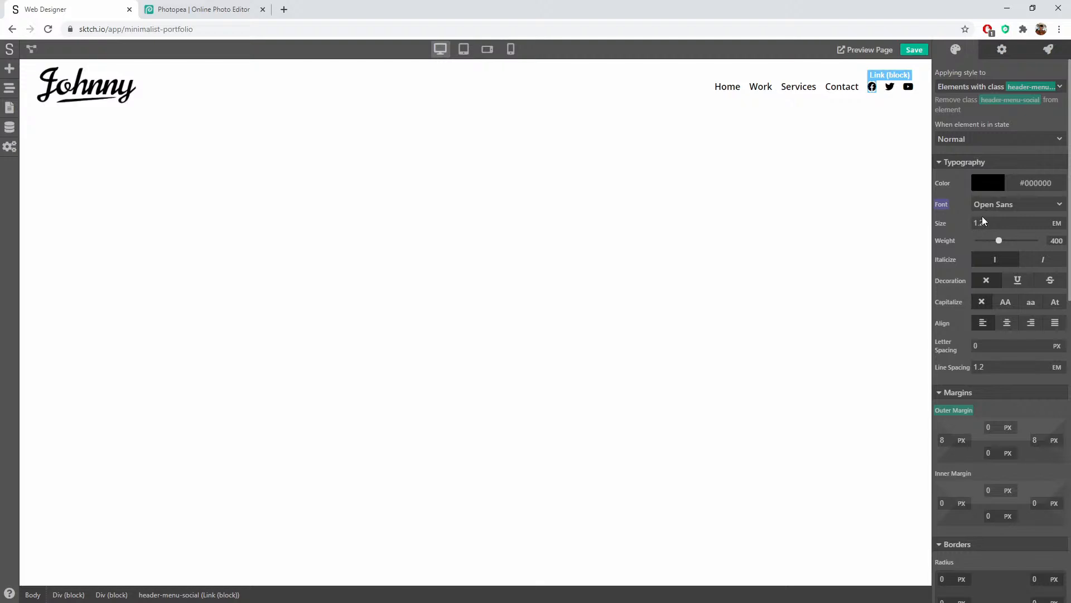
{"action": "key", "text": "Return"}
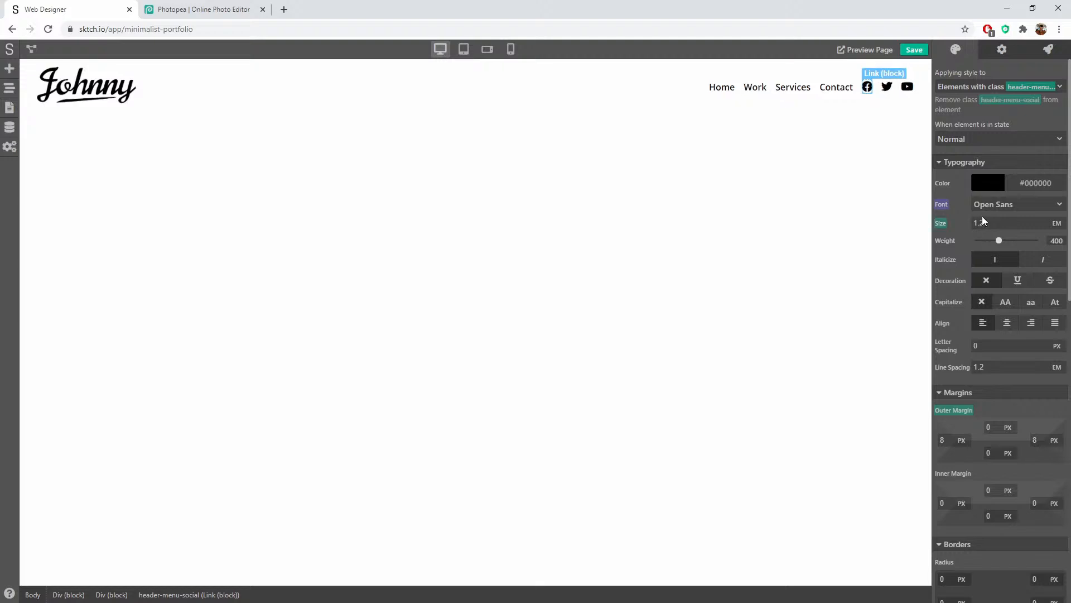
{"action": "left_click", "coordinate": [880, 102]}
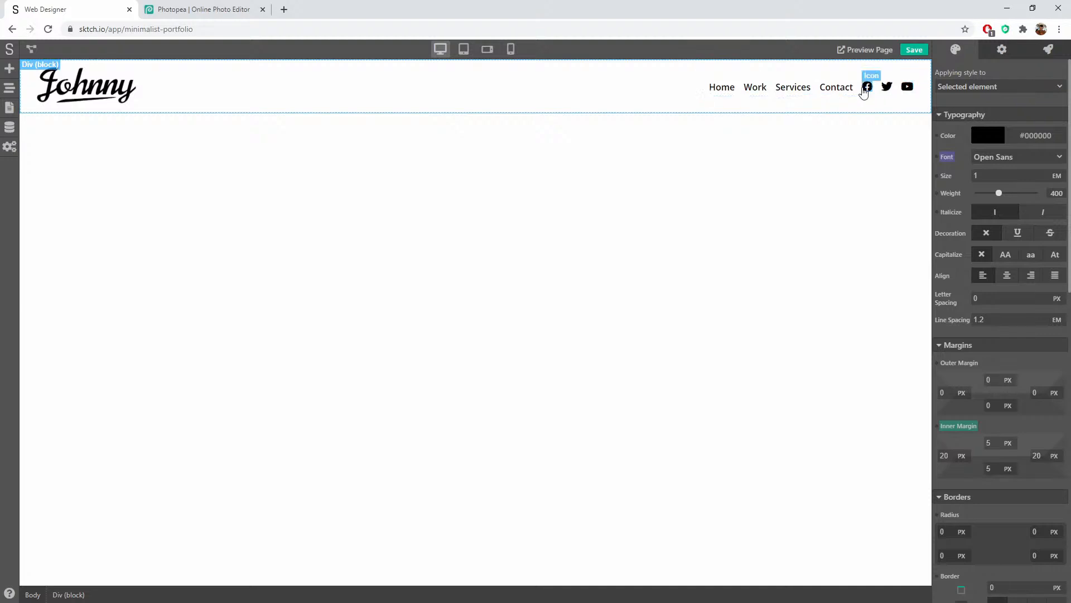
Step: Drag a new Div block into the header between Contact and the social icons
{"action": "left_click", "coordinate": [9, 68]}
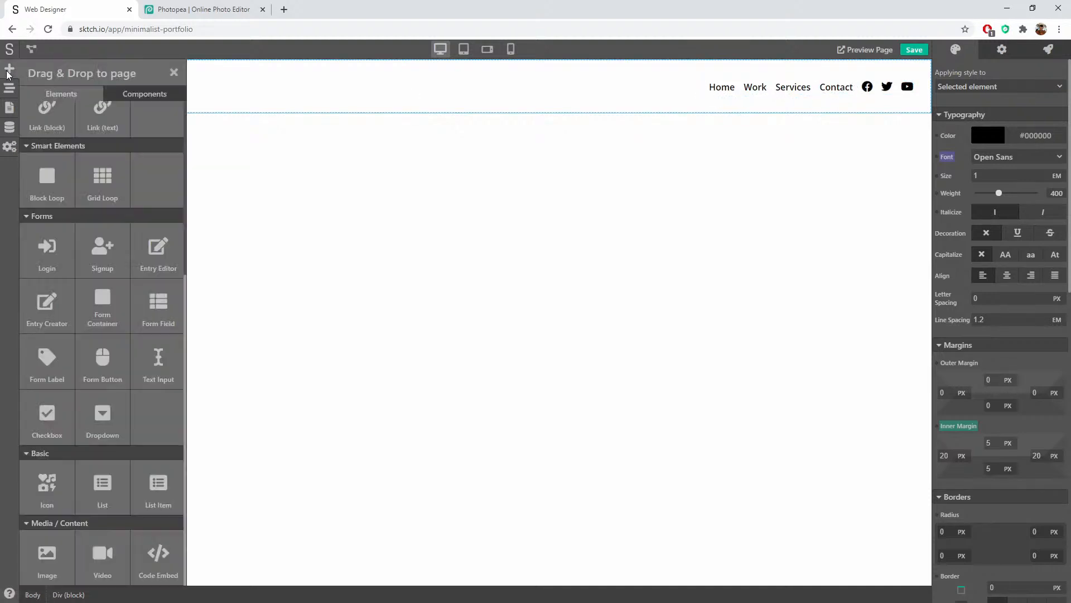
{"action": "scroll", "coordinate": [64, 206], "scroll_direction": "up", "scroll_amount": 5}
{"action": "left_click_drag", "start_coordinate": [56, 151], "coordinate": [844, 92]}
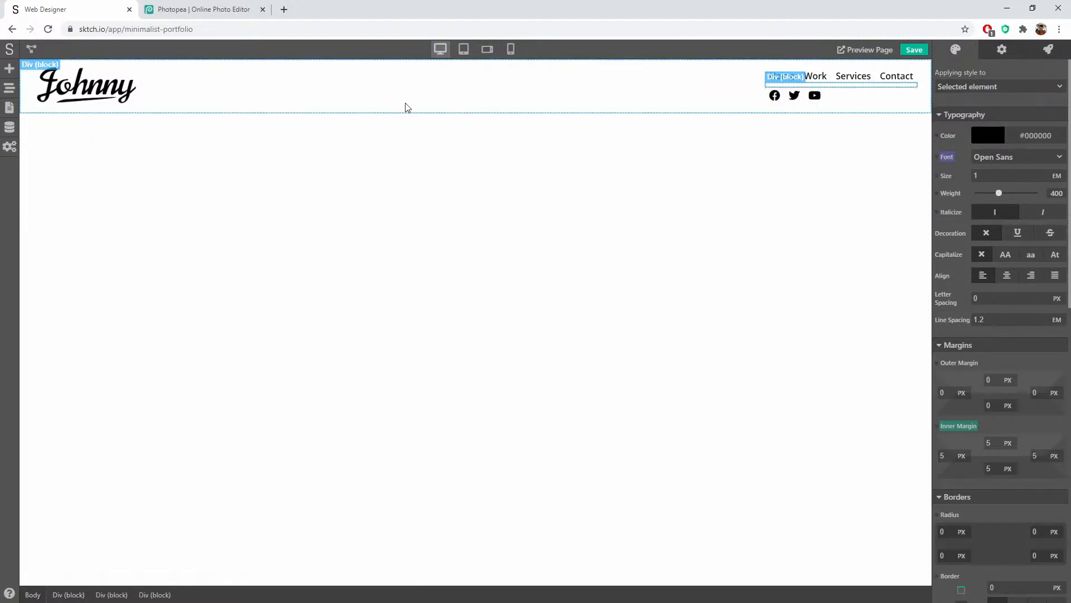
{"action": "left_click", "coordinate": [9, 87]}
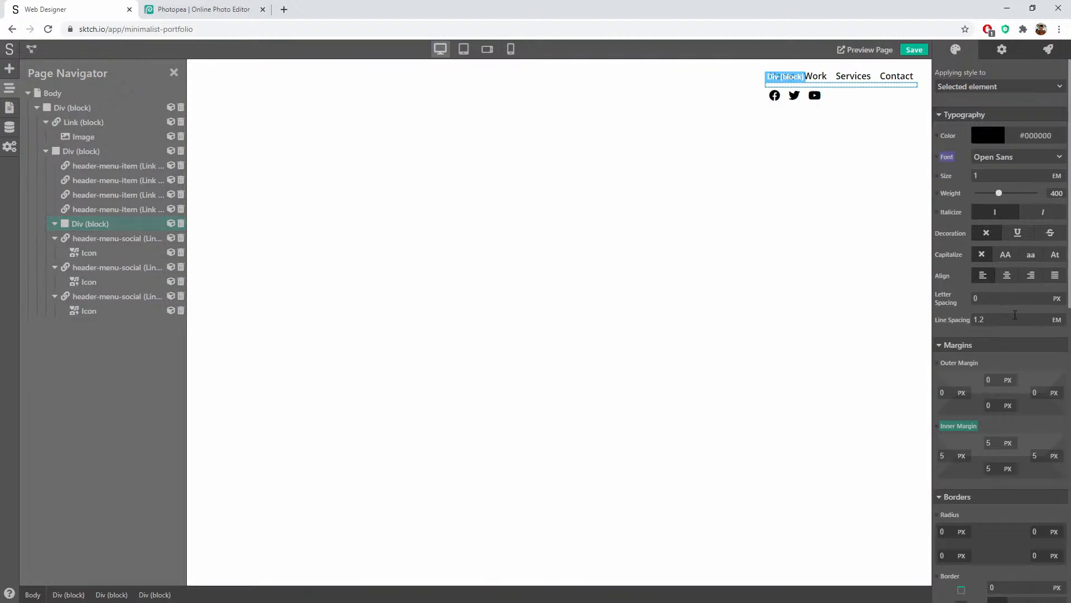
{"action": "scroll", "coordinate": [1033, 343], "scroll_direction": "down", "scroll_amount": 4}
{"action": "scroll", "coordinate": [1033, 343], "scroll_direction": "down", "scroll_amount": 7}
{"action": "scroll", "coordinate": [1033, 342], "scroll_direction": "up", "scroll_amount": 5}
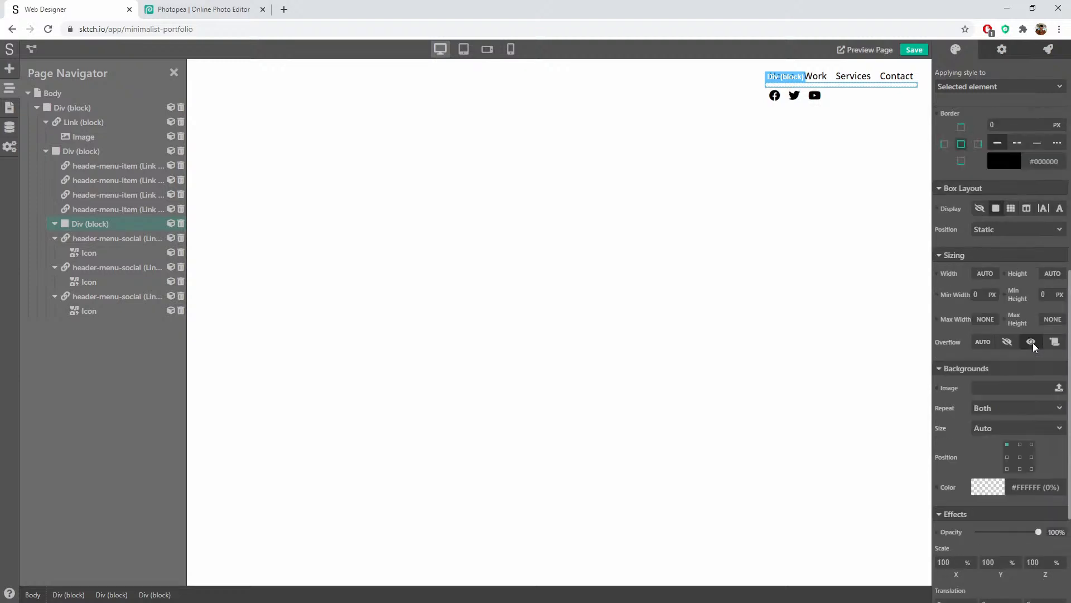
Step: Make the social icons group inline and reset the new block's inner padding to 0
{"action": "left_click", "coordinate": [1044, 337]}
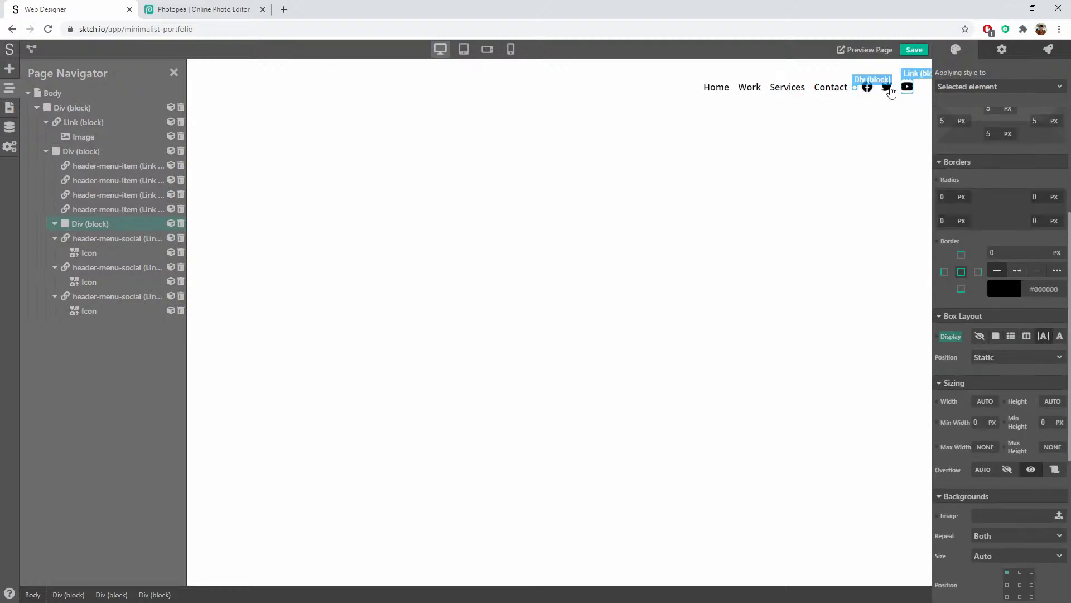
{"action": "scroll", "coordinate": [1024, 360], "scroll_direction": "down", "scroll_amount": 5}
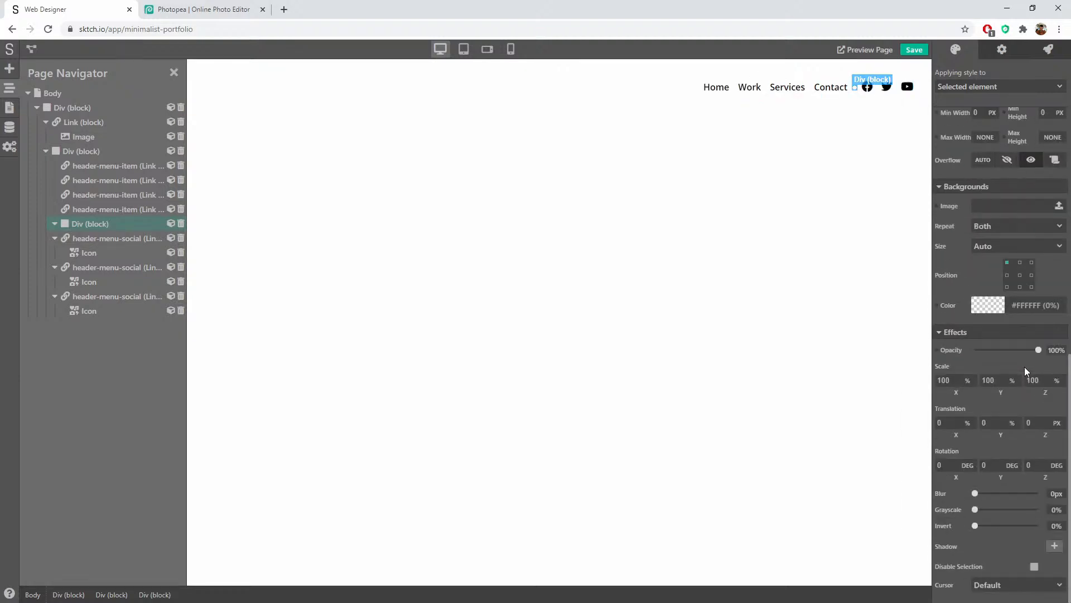
{"action": "scroll", "coordinate": [1024, 368], "scroll_direction": "up", "scroll_amount": 8}
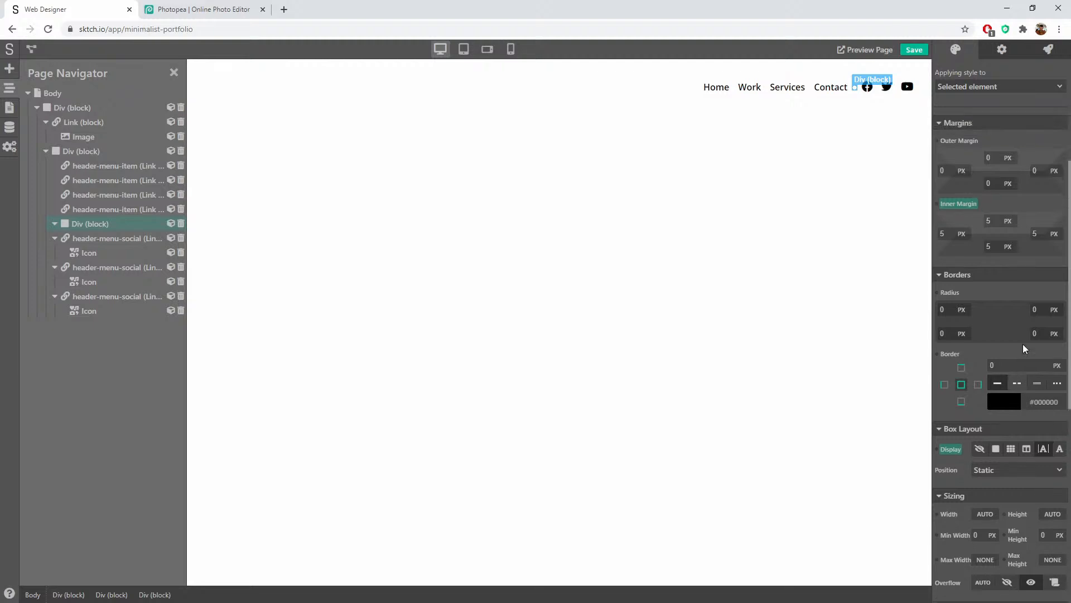
{"action": "left_click", "coordinate": [968, 284]}
{"action": "left_click", "coordinate": [971, 299]}
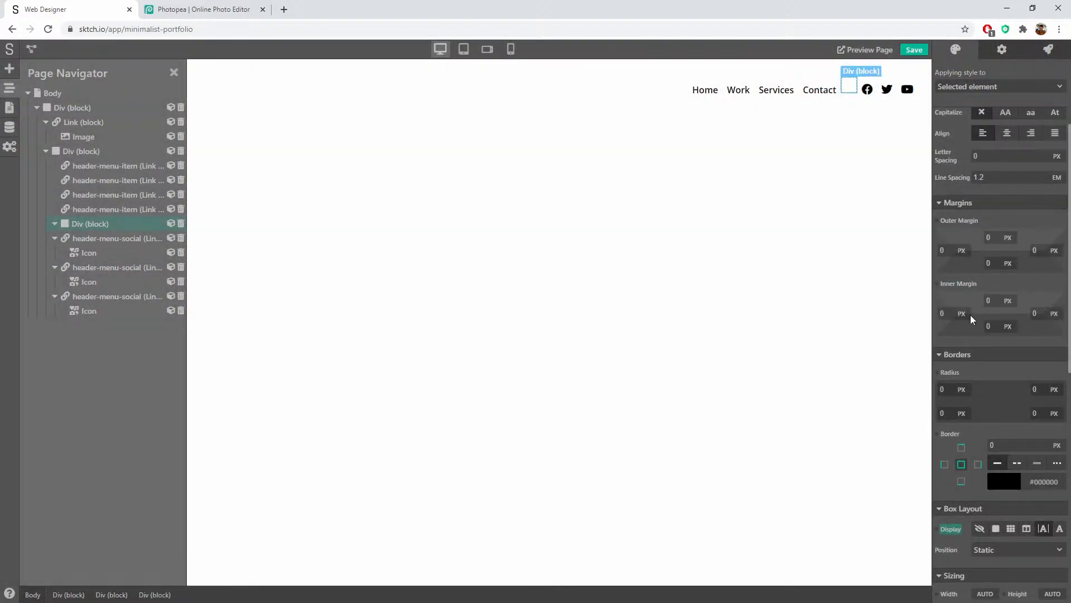
{"action": "scroll", "coordinate": [1034, 334], "scroll_direction": "down", "scroll_amount": 7}
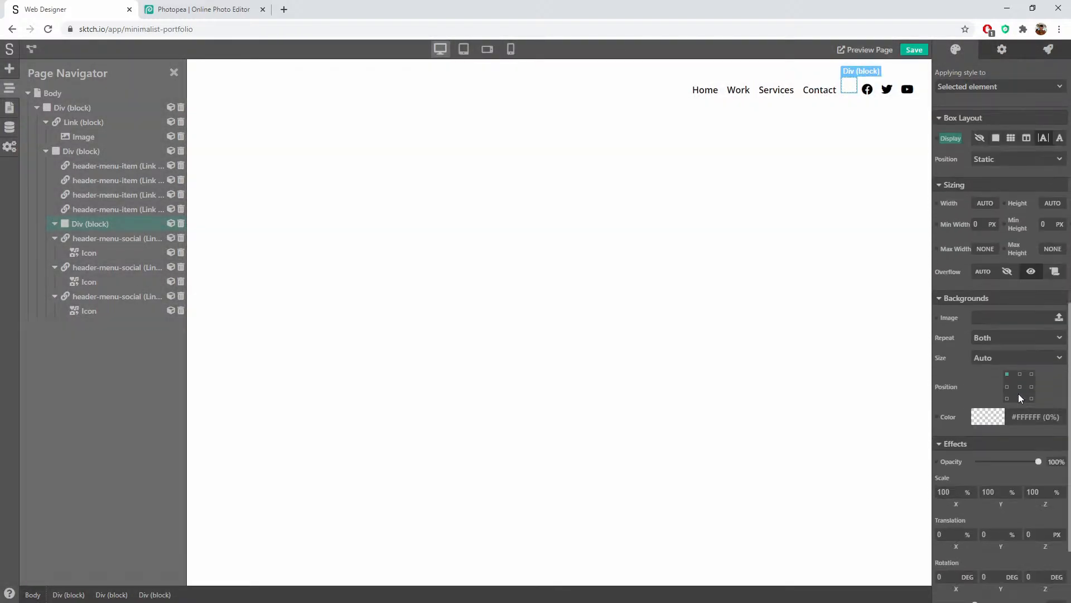
{"action": "scroll", "coordinate": [1019, 394], "scroll_direction": "down", "scroll_amount": 2}
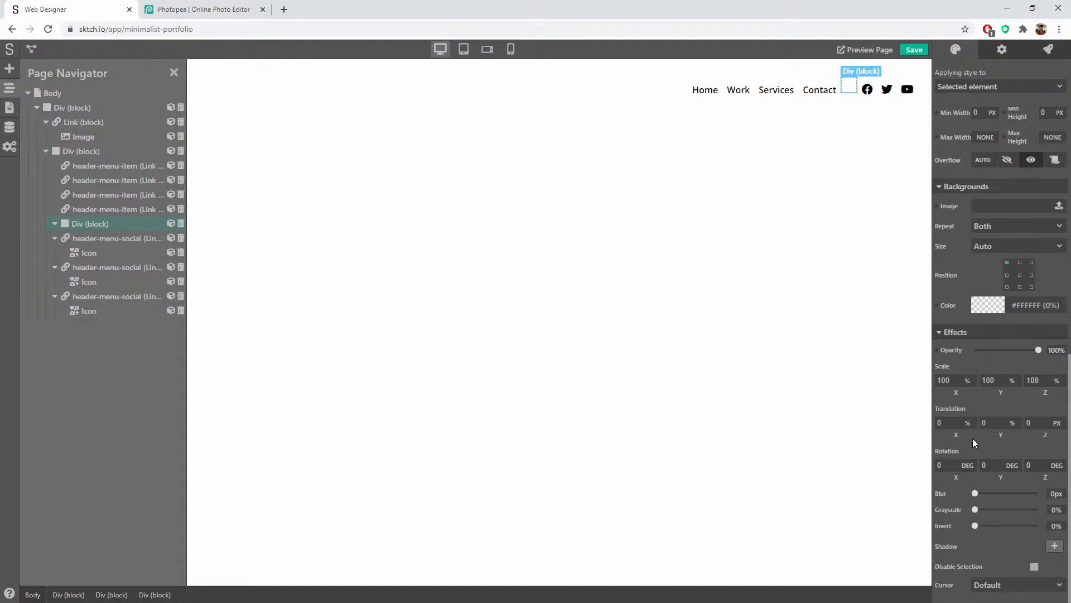
{"action": "scroll", "coordinate": [977, 393], "scroll_direction": "up", "scroll_amount": 4}
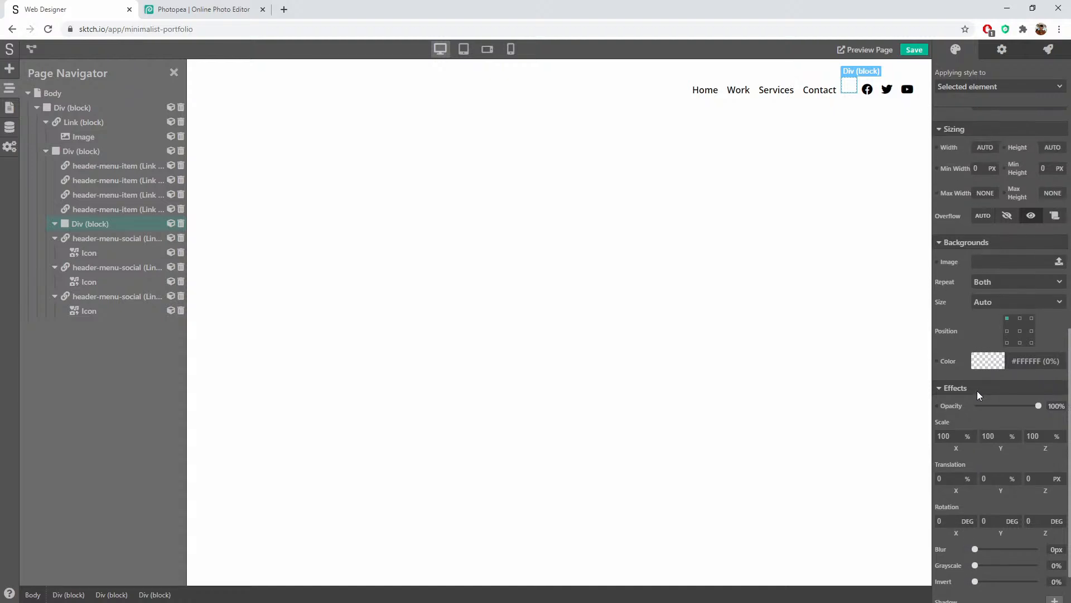
Step: Set the divider block's height to 20 px
{"action": "left_click", "coordinate": [1051, 317]}
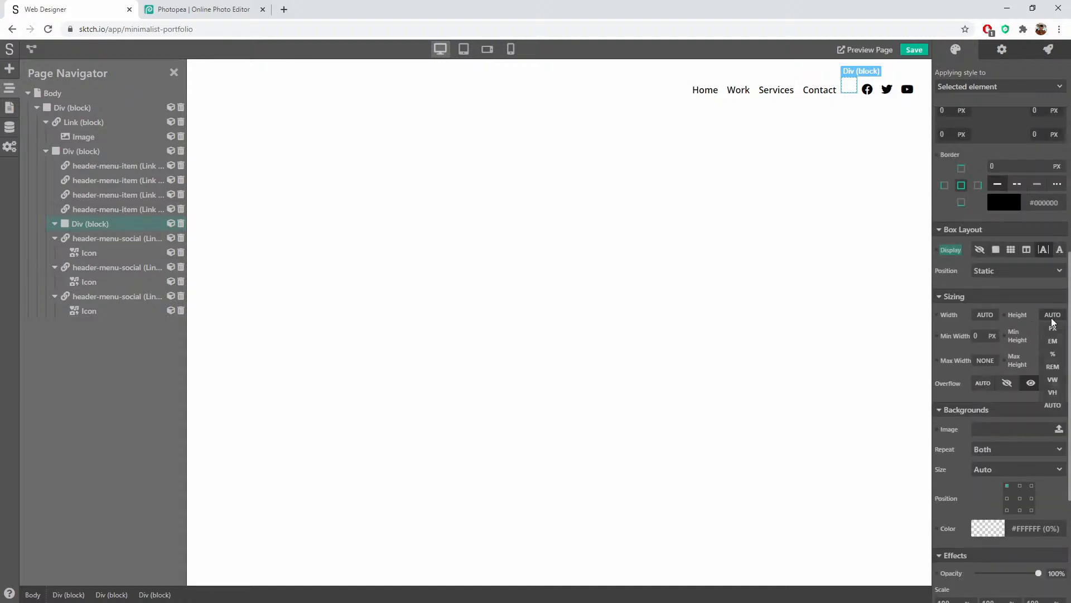
{"action": "left_click", "coordinate": [1052, 328]}
{"action": "left_click_drag", "start_coordinate": [1047, 315], "coordinate": [1028, 317]}
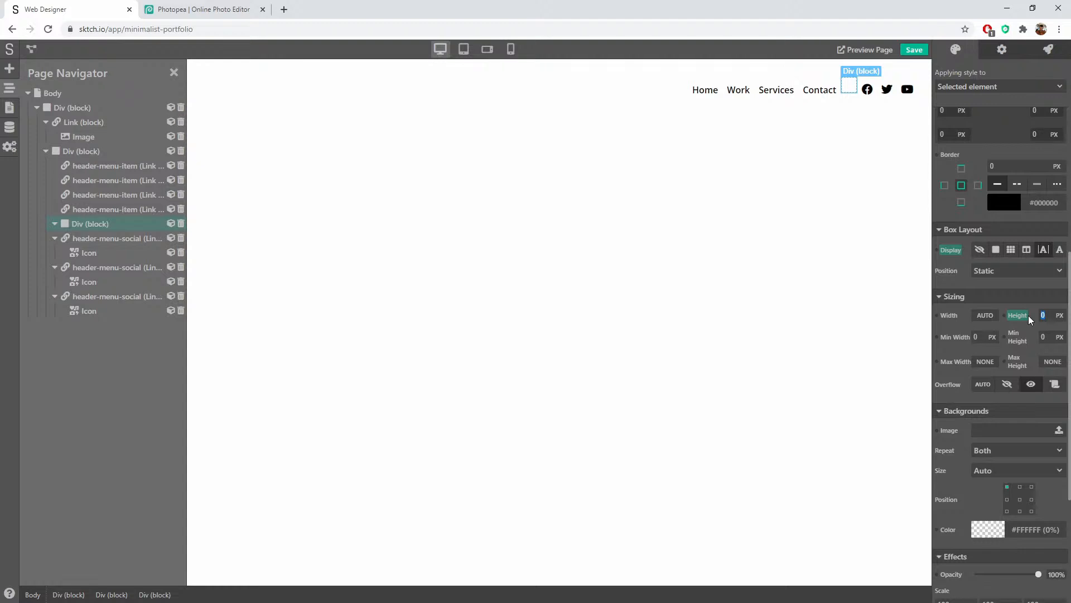
{"action": "type", "text": "20"}
{"action": "left_click", "coordinate": [847, 91]}
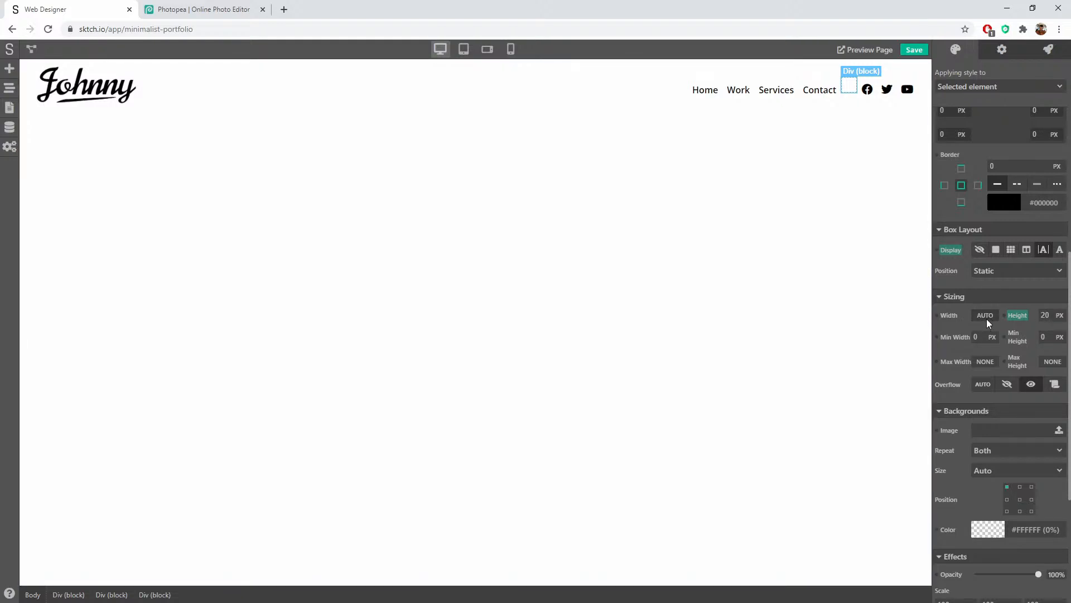
{"action": "scroll", "coordinate": [999, 346], "scroll_direction": "up", "scroll_amount": 2}
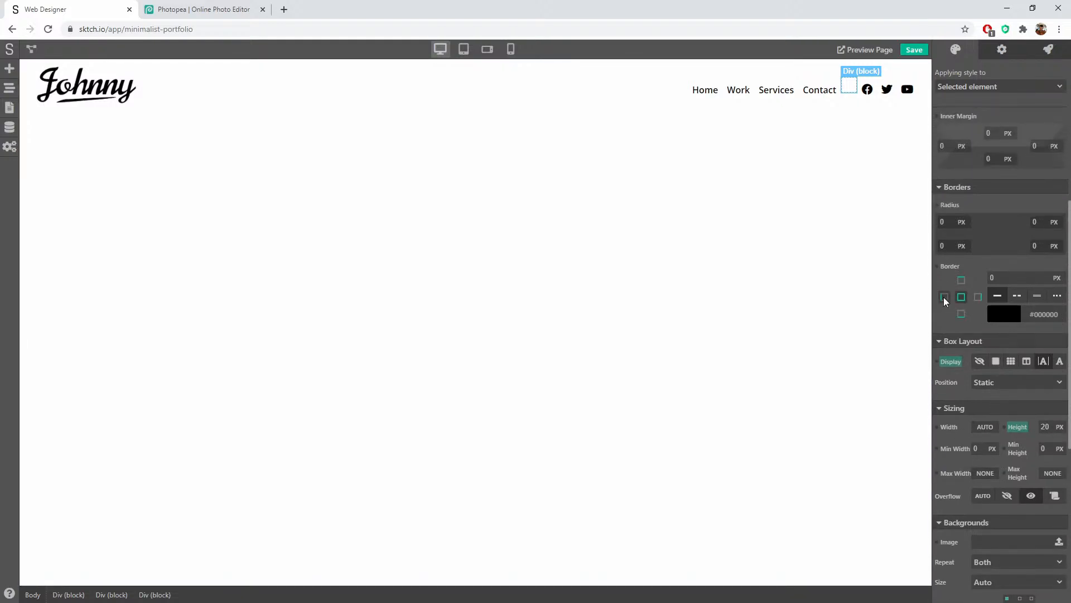
Step: Add a 1 px left border to the block and make its colour partly transparent
{"action": "left_click", "coordinate": [944, 299]}
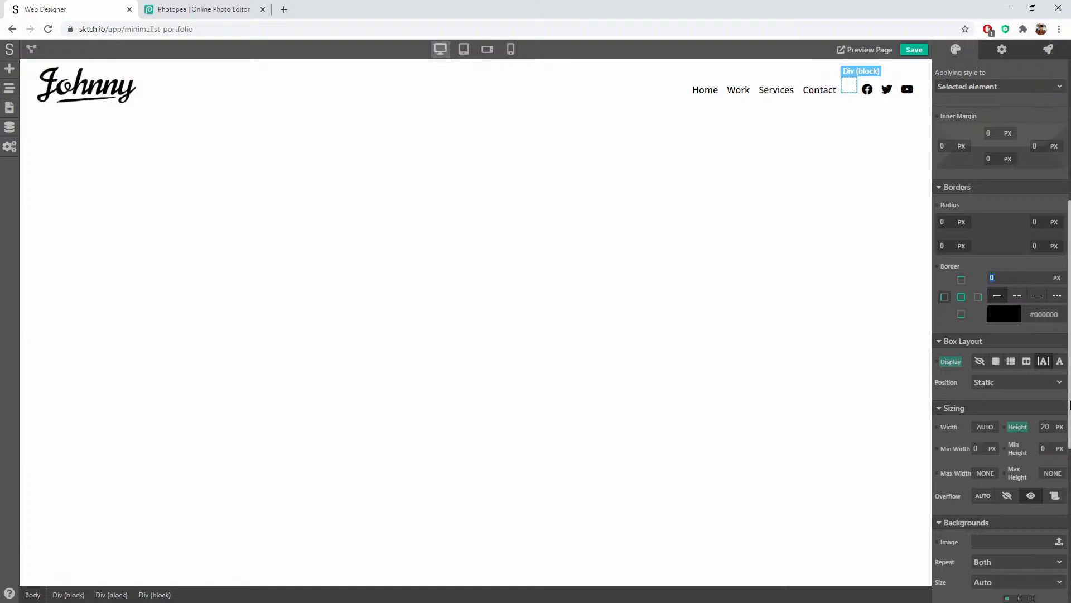
{"action": "key", "text": "Return"}
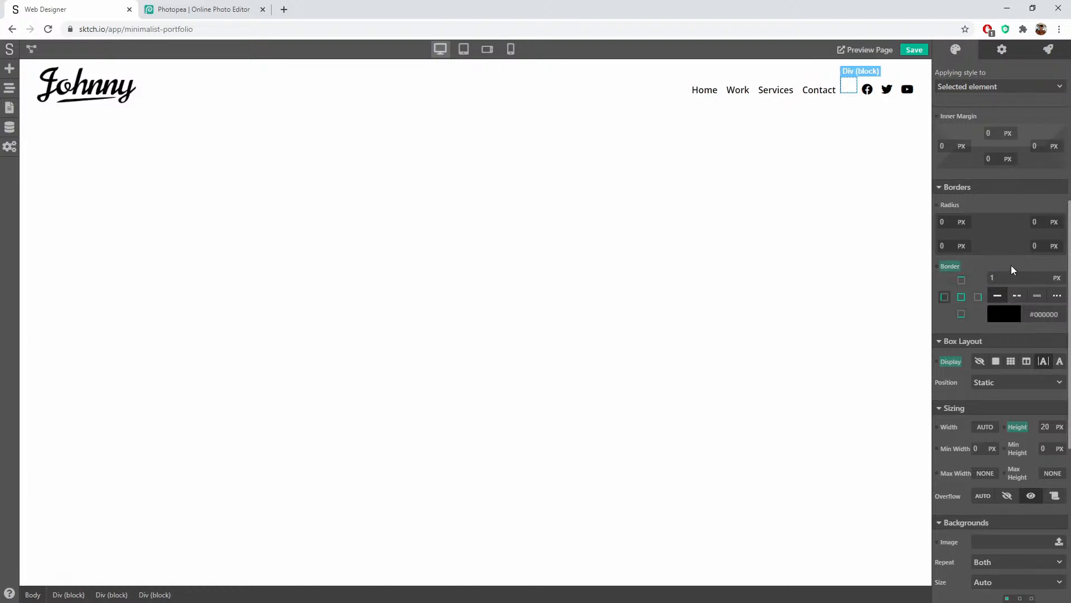
{"action": "left_click", "coordinate": [732, 121]}
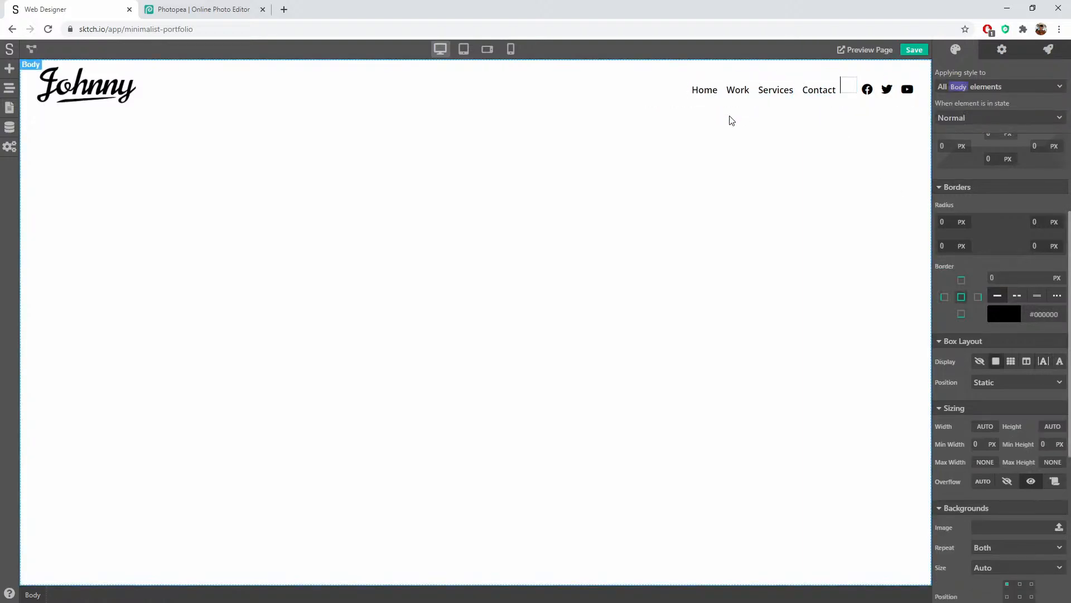
{"action": "left_click", "coordinate": [852, 89]}
{"action": "left_click", "coordinate": [851, 116]}
{"action": "left_click", "coordinate": [852, 92]}
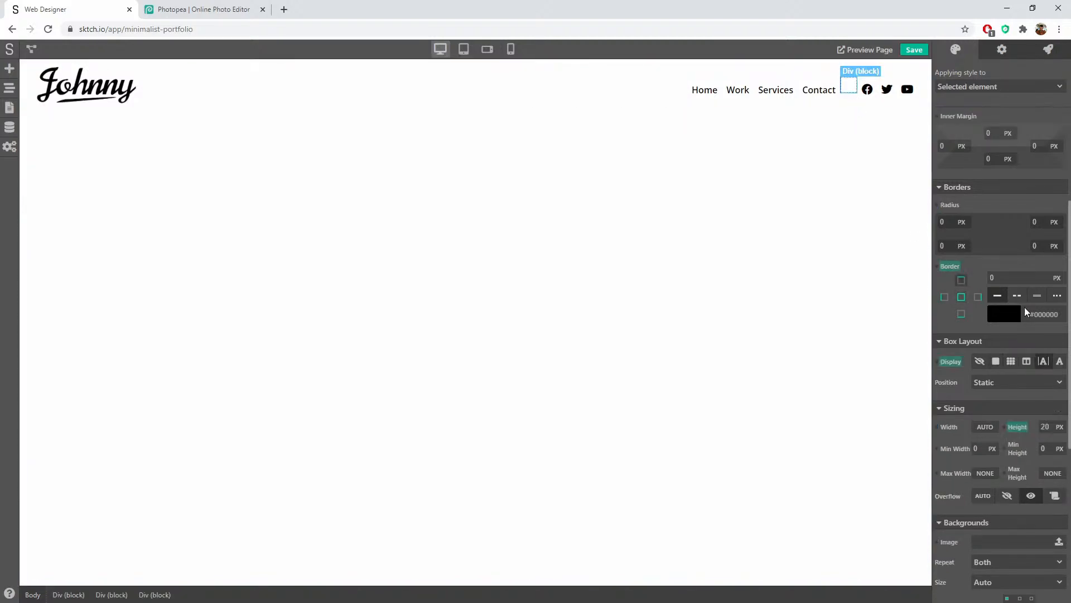
{"action": "scroll", "coordinate": [1000, 377], "scroll_direction": "down", "scroll_amount": 1}
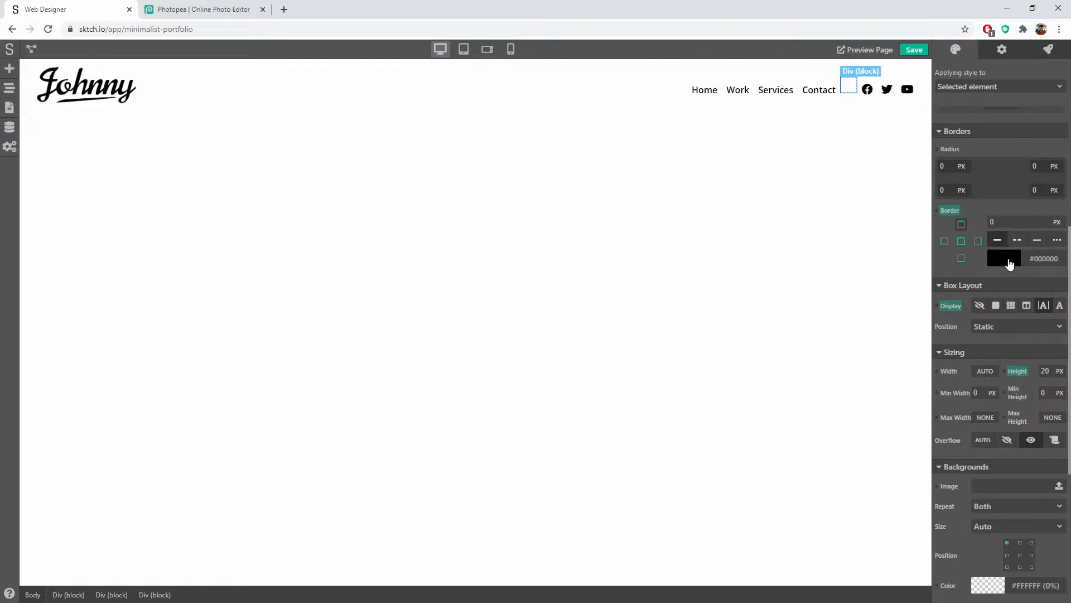
{"action": "left_click", "coordinate": [1004, 259]}
{"action": "left_click_drag", "start_coordinate": [1062, 389], "coordinate": [1006, 389]}
{"action": "left_click", "coordinate": [1019, 210]}
{"action": "left_click", "coordinate": [851, 127]}
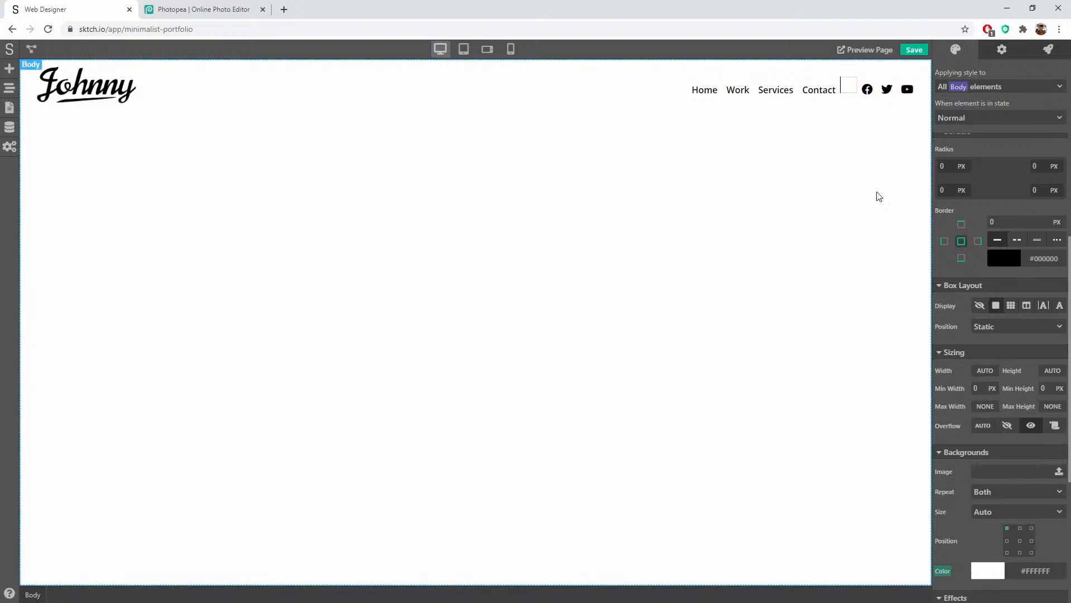
Step: Keep the 1 px left border at 73 opacity and switch the width unit to px
{"action": "left_click", "coordinate": [852, 86]}
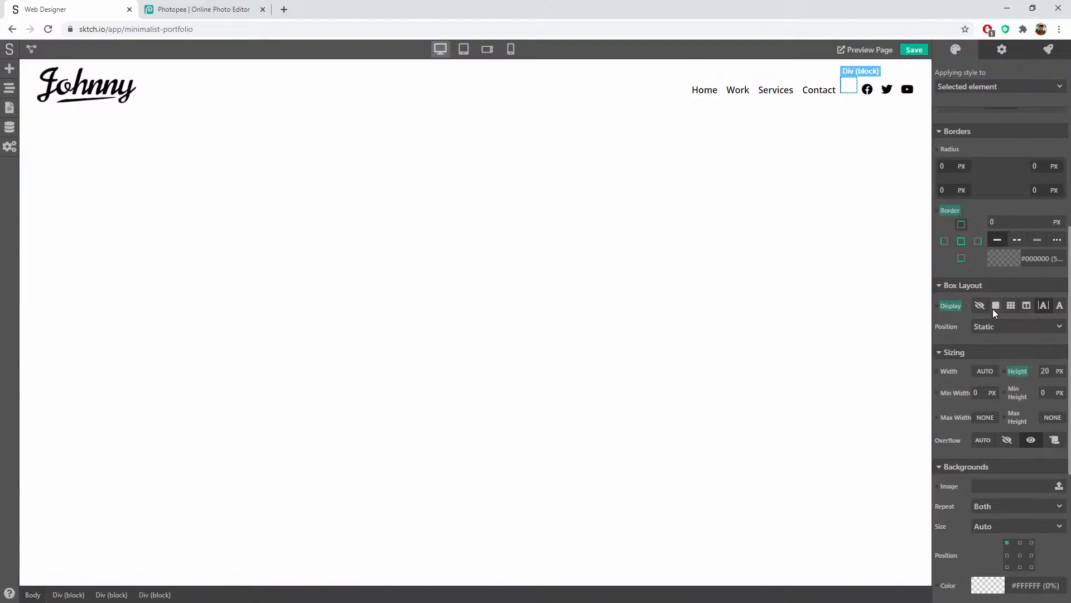
{"action": "left_click", "coordinate": [944, 241]}
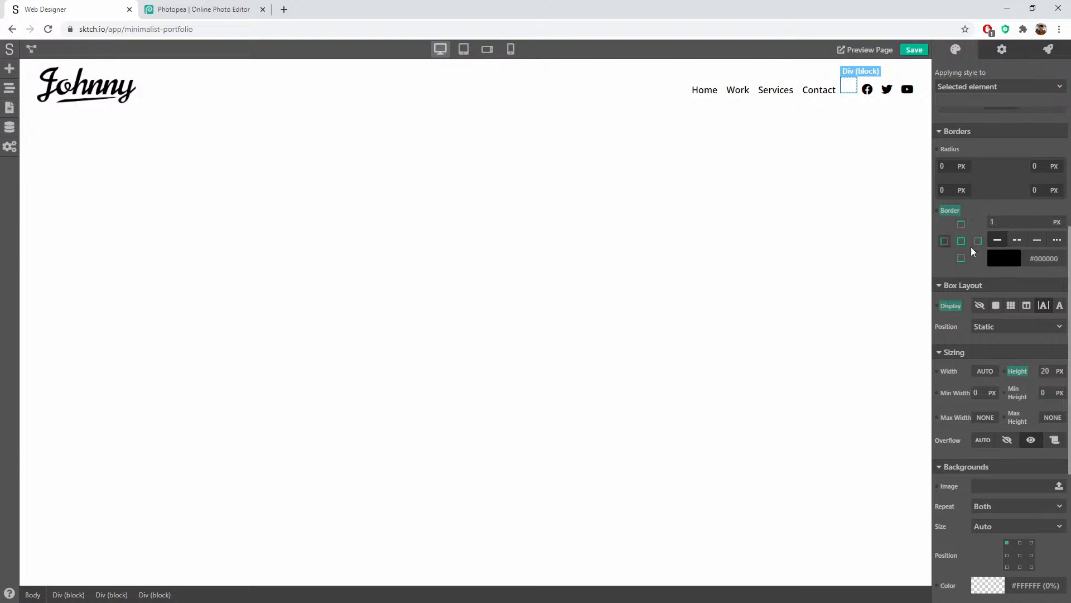
{"action": "left_click", "coordinate": [1010, 258]}
{"action": "left_click_drag", "start_coordinate": [1051, 389], "coordinate": [1029, 388]}
{"action": "left_click", "coordinate": [1006, 203]}
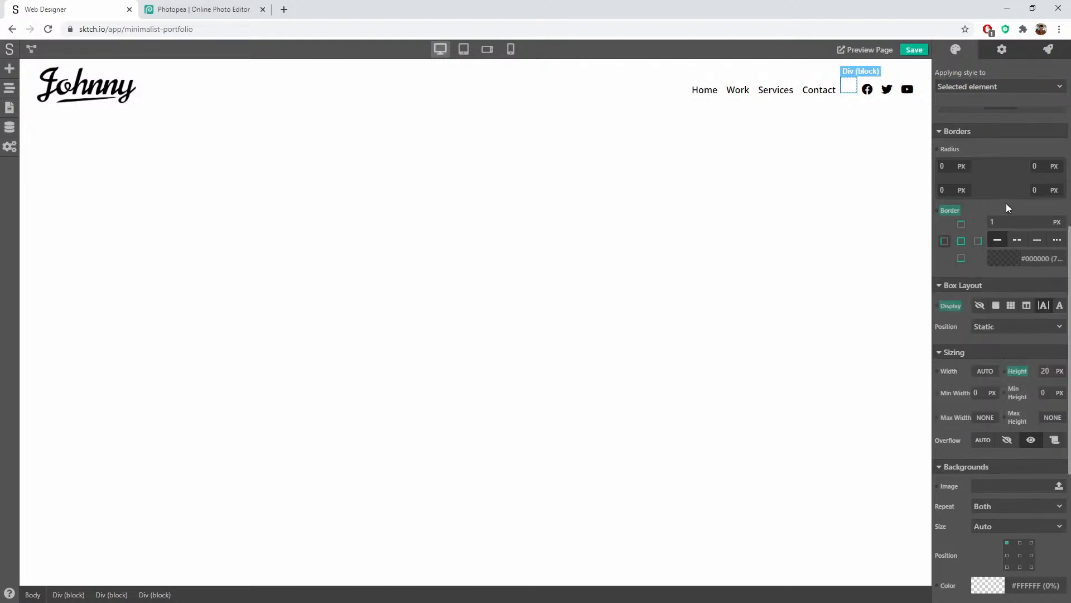
{"action": "left_click", "coordinate": [860, 110]}
{"action": "left_click", "coordinate": [849, 86]}
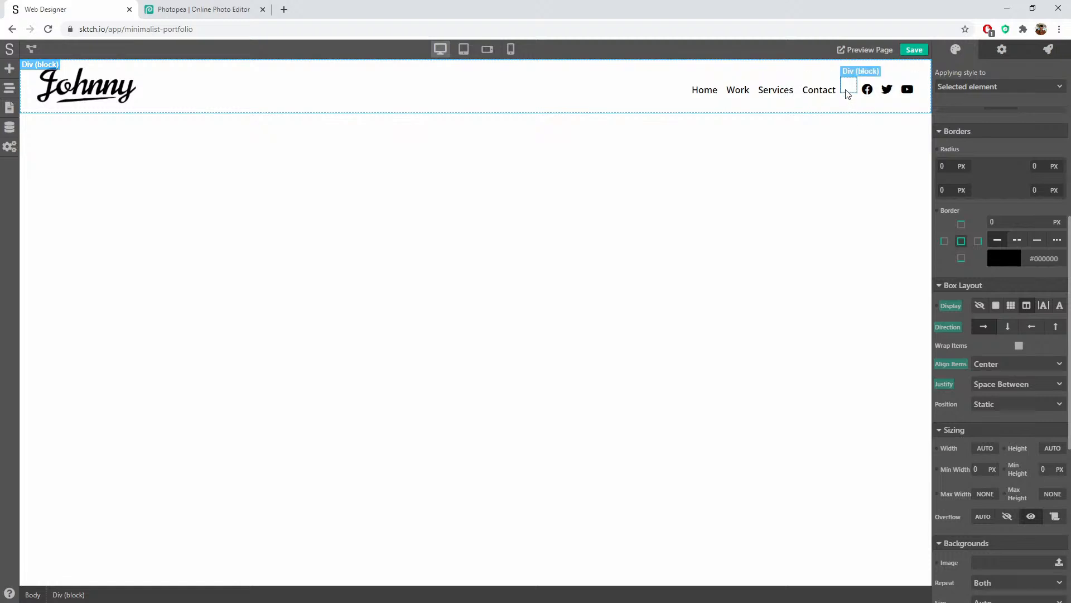
{"action": "left_click", "coordinate": [944, 241]}
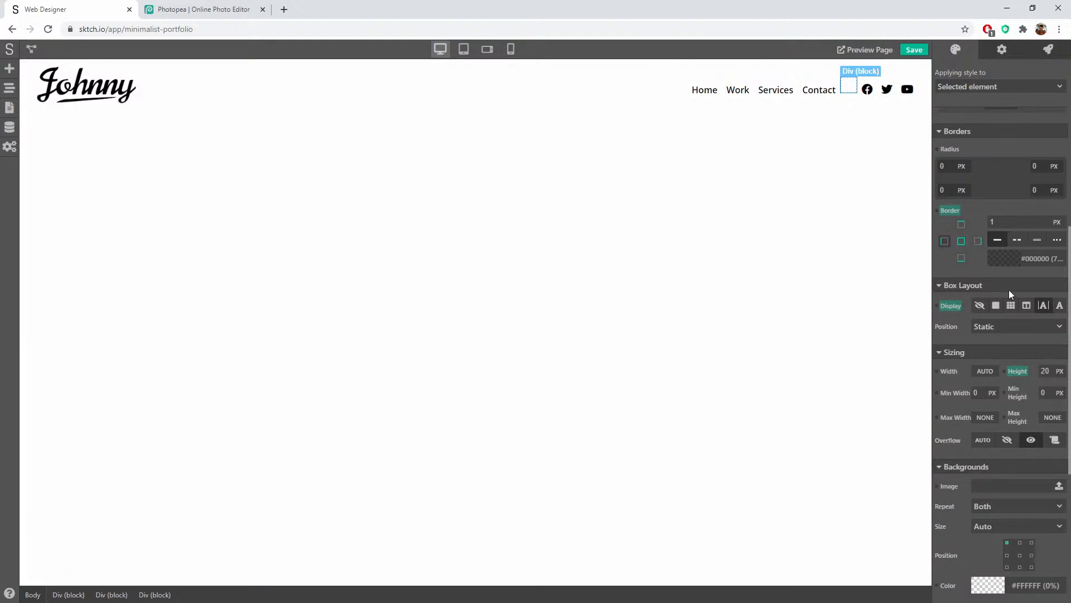
{"action": "left_click", "coordinate": [986, 371]}
{"action": "left_click", "coordinate": [986, 383]}
Step: Set the divider's width to 1 px and enter 2001 as the max width
{"action": "left_click", "coordinate": [976, 354]}
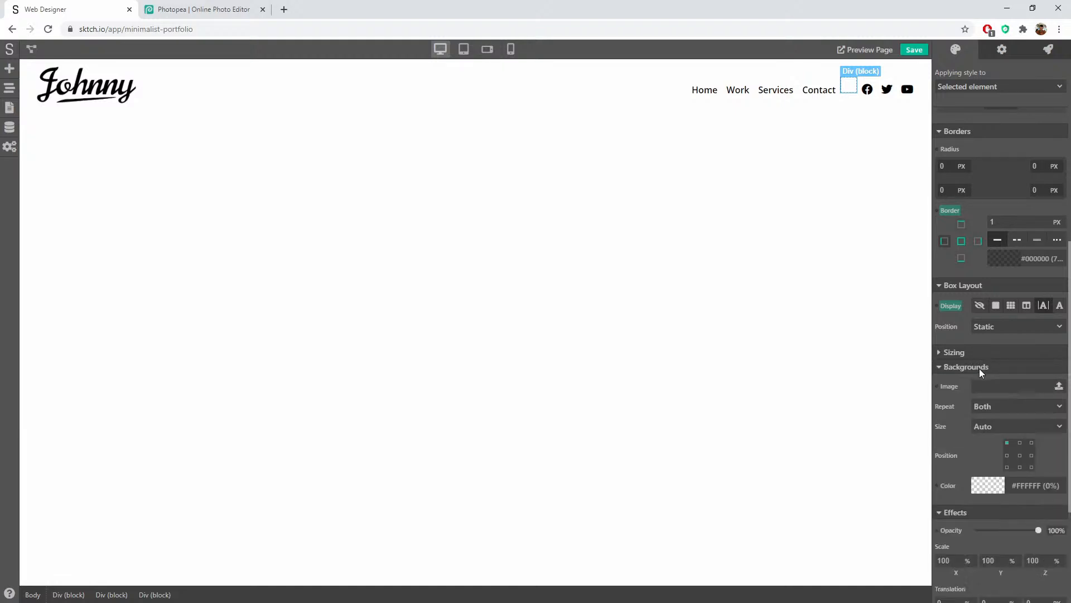
{"action": "left_click", "coordinate": [972, 353]}
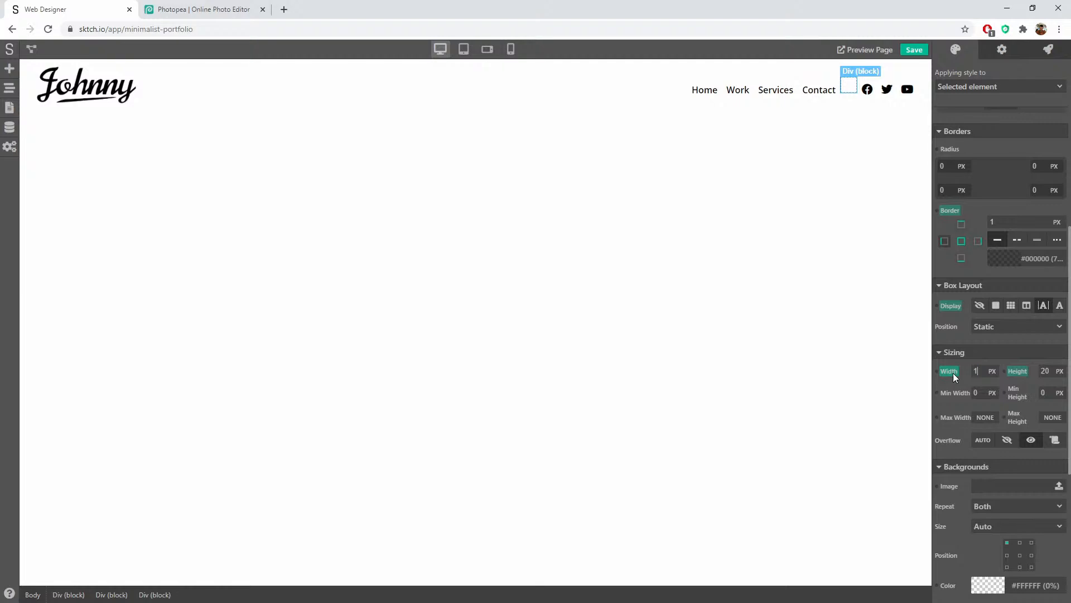
{"action": "key", "text": "Up"}
{"action": "left_click", "coordinate": [981, 419]}
{"action": "type", "text": "200"}
{"action": "type", "text": "1"}
{"action": "key", "text": "shift+Tab"}
{"action": "key", "text": "Tab"}
{"action": "scroll", "coordinate": [966, 413], "scroll_direction": "down", "scroll_amount": 2}
{"action": "left_click", "coordinate": [837, 109]}
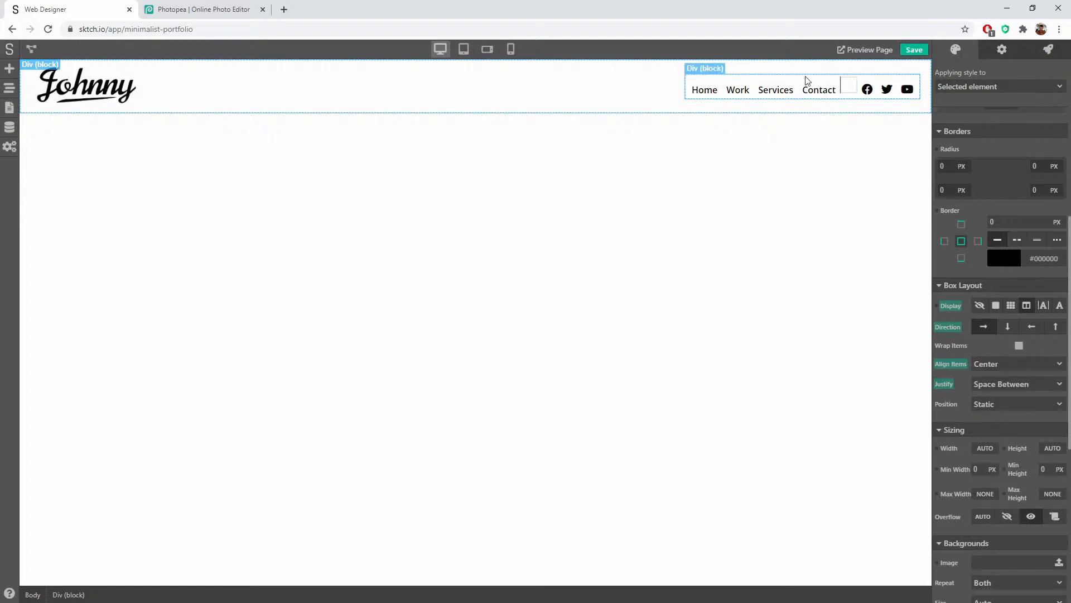
Step: Make the nav group a flex row with vertically centred items, then save
{"action": "left_click", "coordinate": [699, 82]}
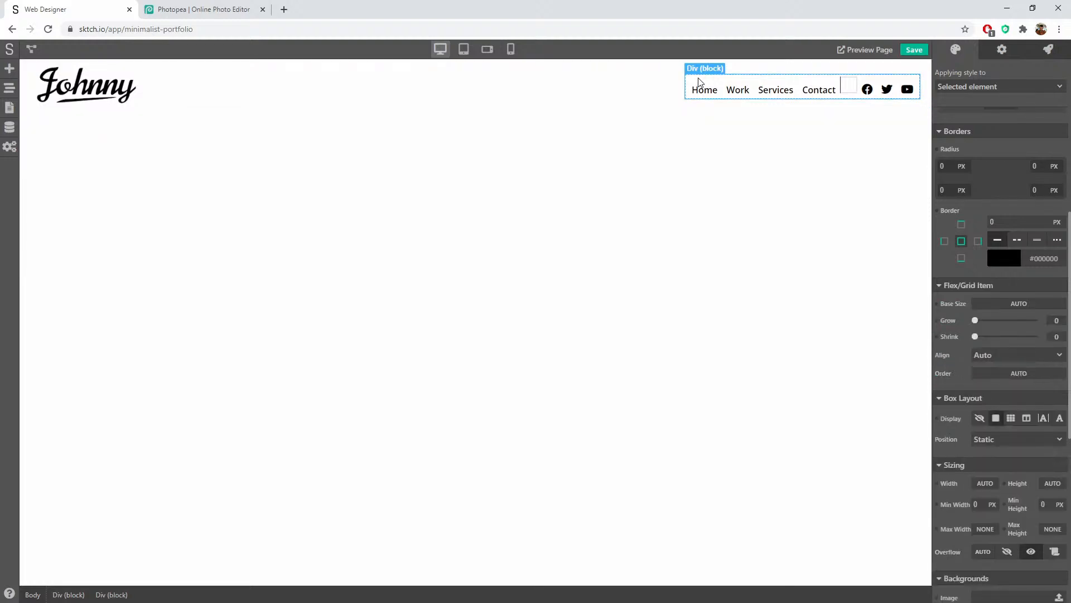
{"action": "scroll", "coordinate": [1029, 331], "scroll_direction": "down", "scroll_amount": 2}
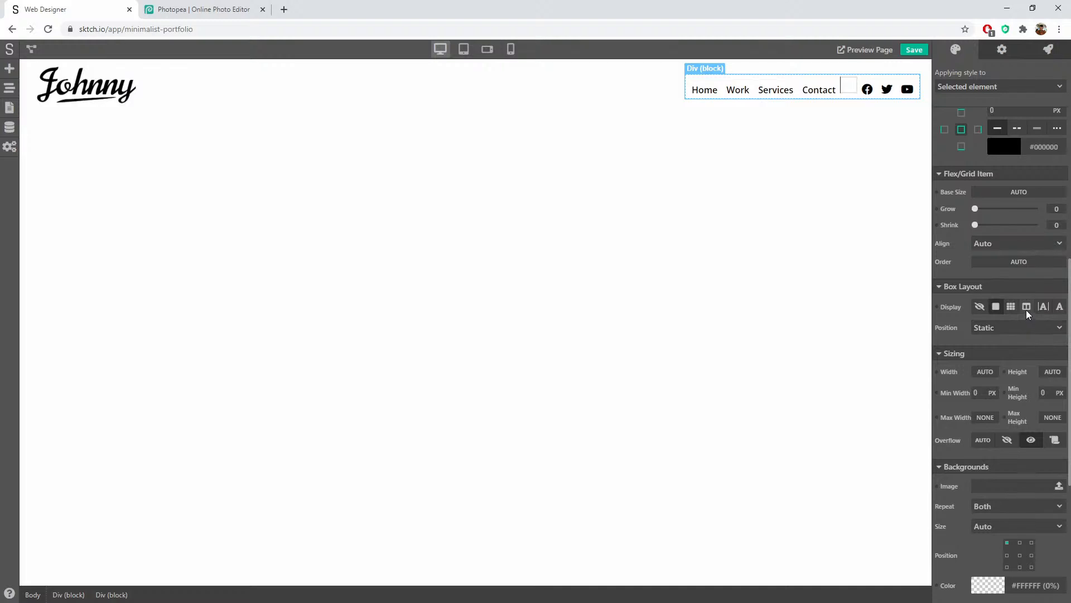
{"action": "left_click", "coordinate": [1026, 306]}
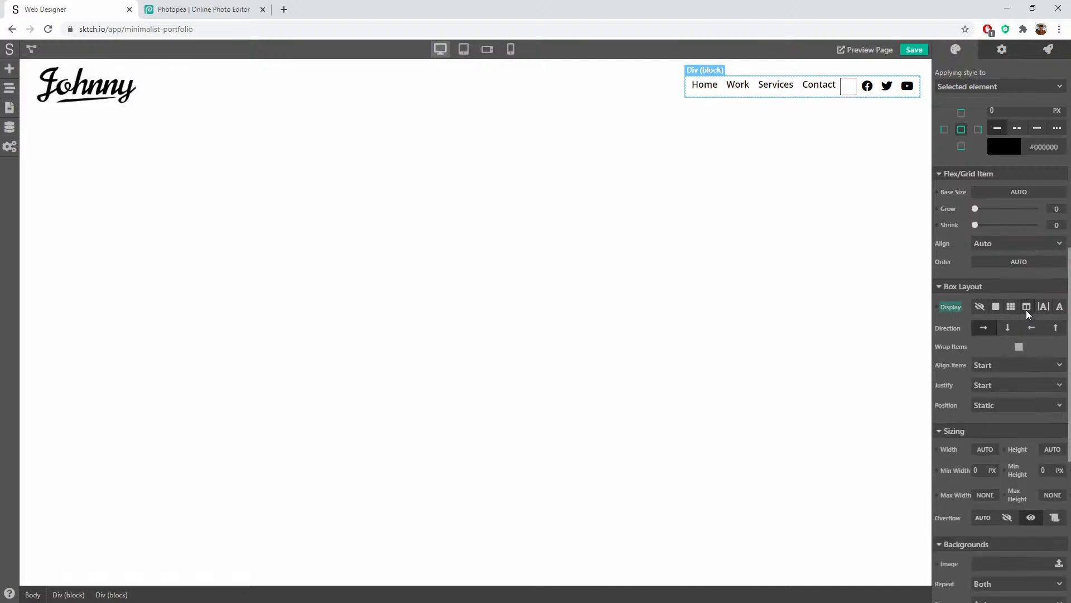
{"action": "left_click", "coordinate": [984, 328]}
{"action": "left_click", "coordinate": [1011, 371]}
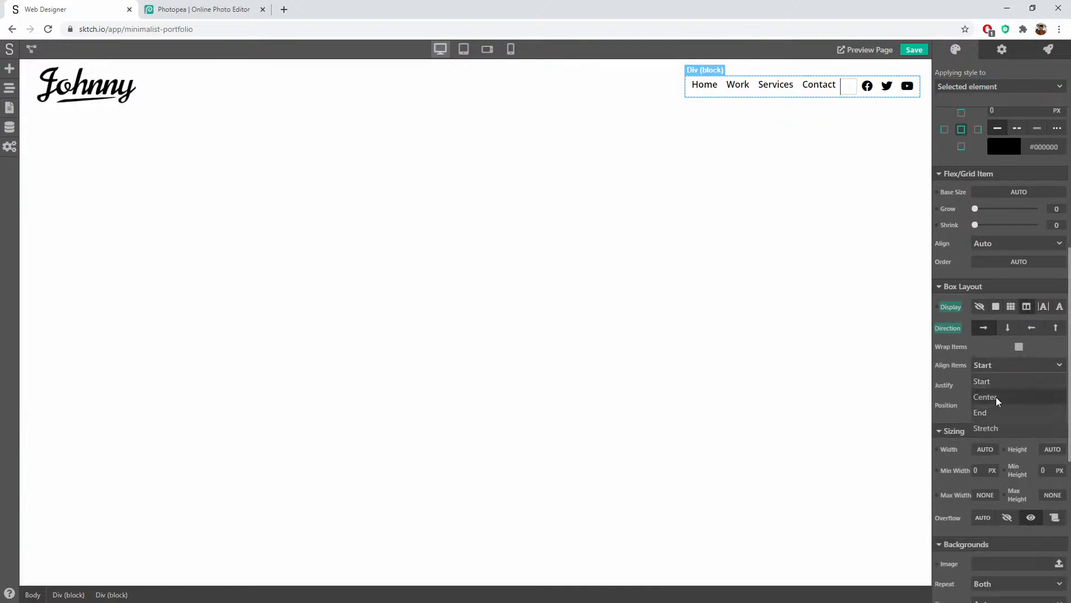
{"action": "left_click", "coordinate": [999, 395]}
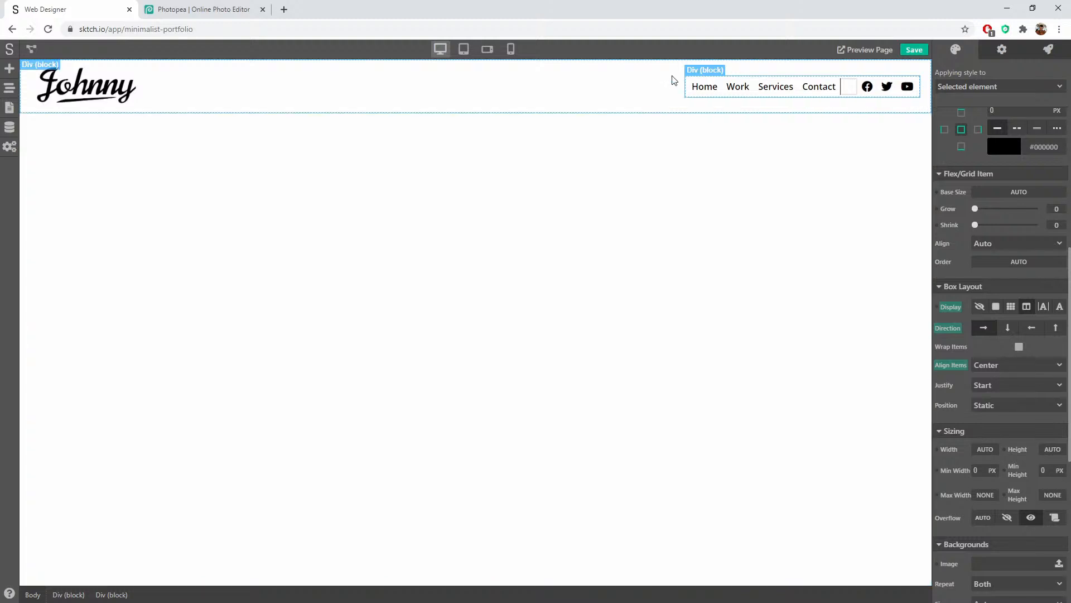
{"action": "left_click", "coordinate": [813, 186]}
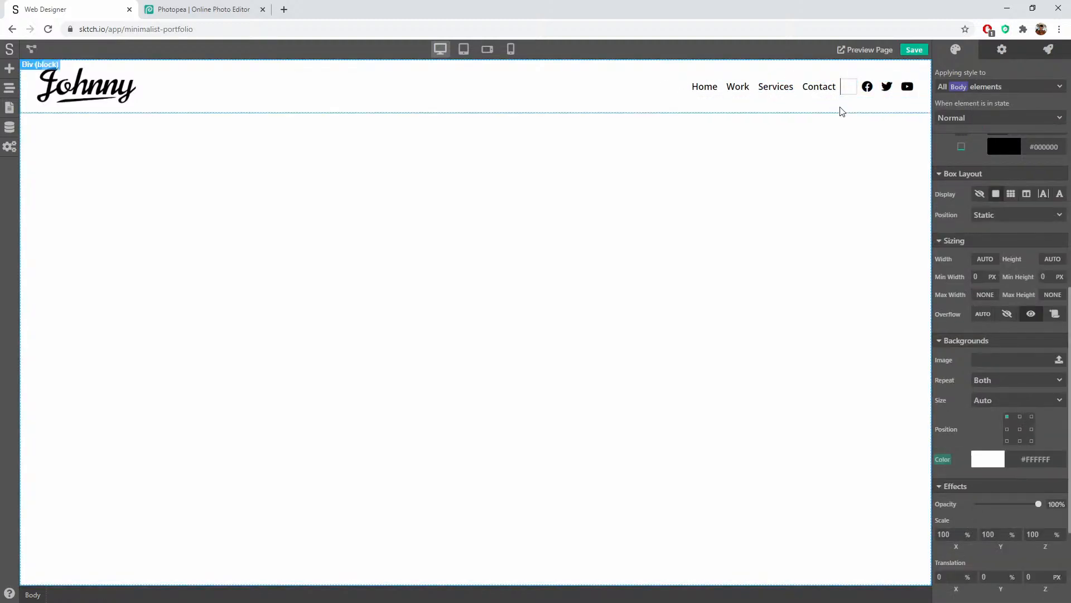
{"action": "left_click", "coordinate": [846, 90]}
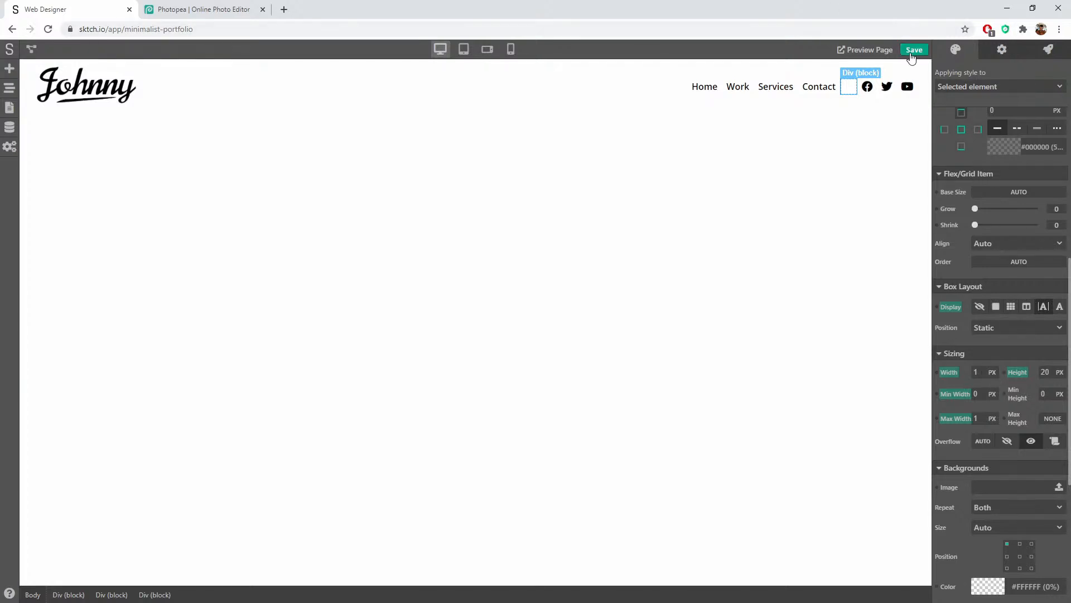
{"action": "left_click", "coordinate": [913, 51]}
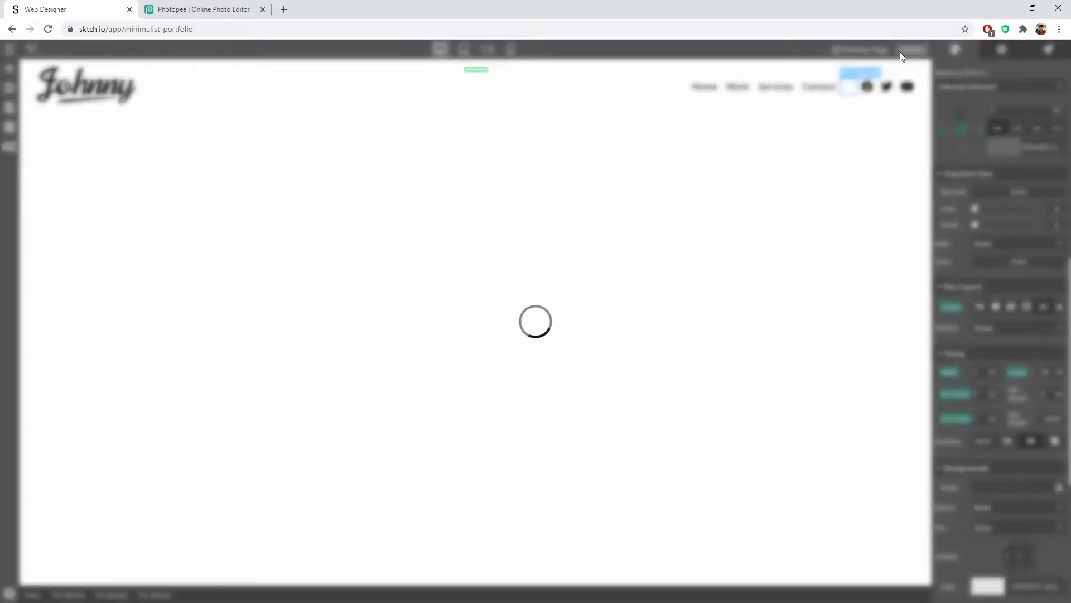
{"action": "left_click", "coordinate": [862, 50]}
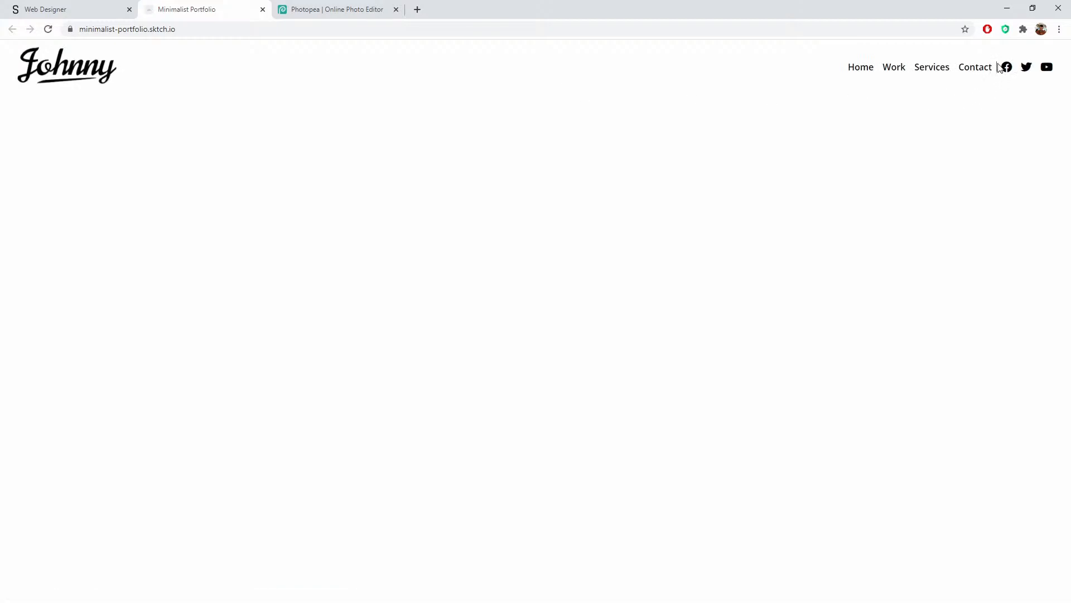
{"action": "left_click", "coordinate": [98, 14]}
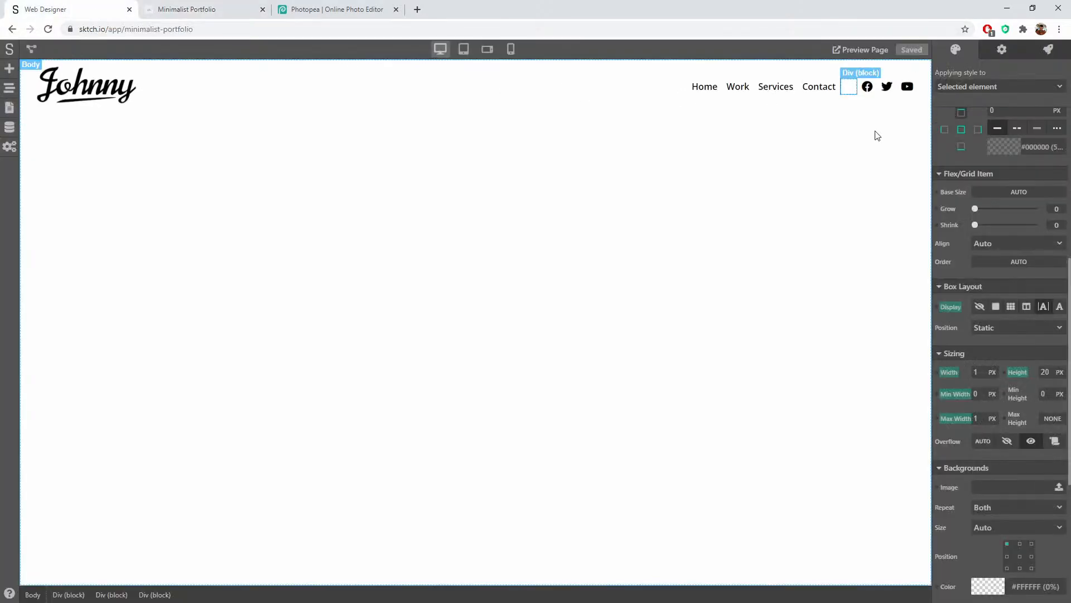
{"action": "left_click", "coordinate": [844, 103]}
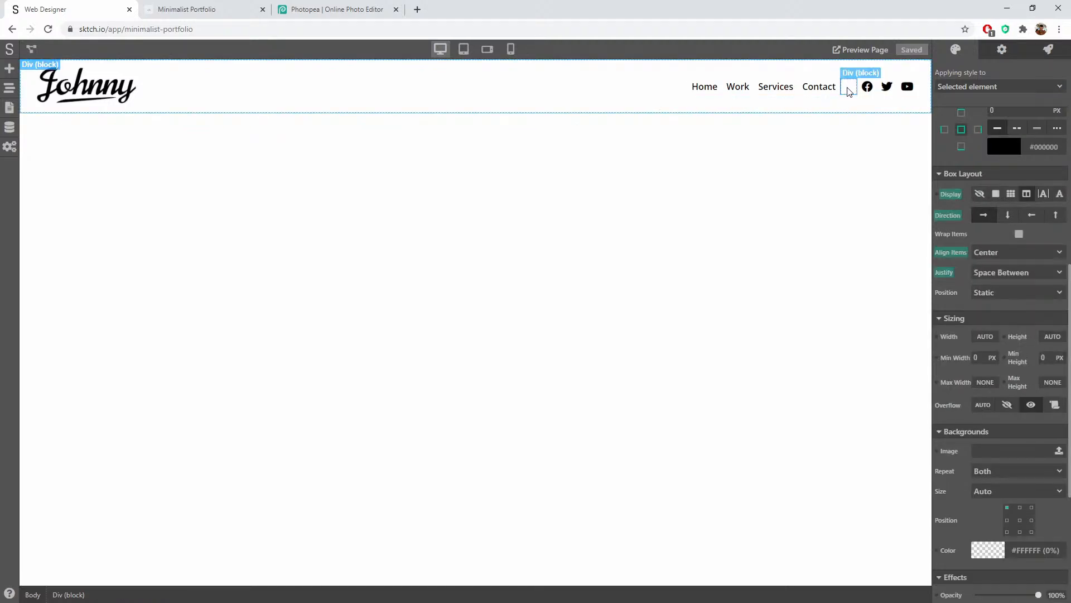
{"action": "left_click", "coordinate": [848, 90]}
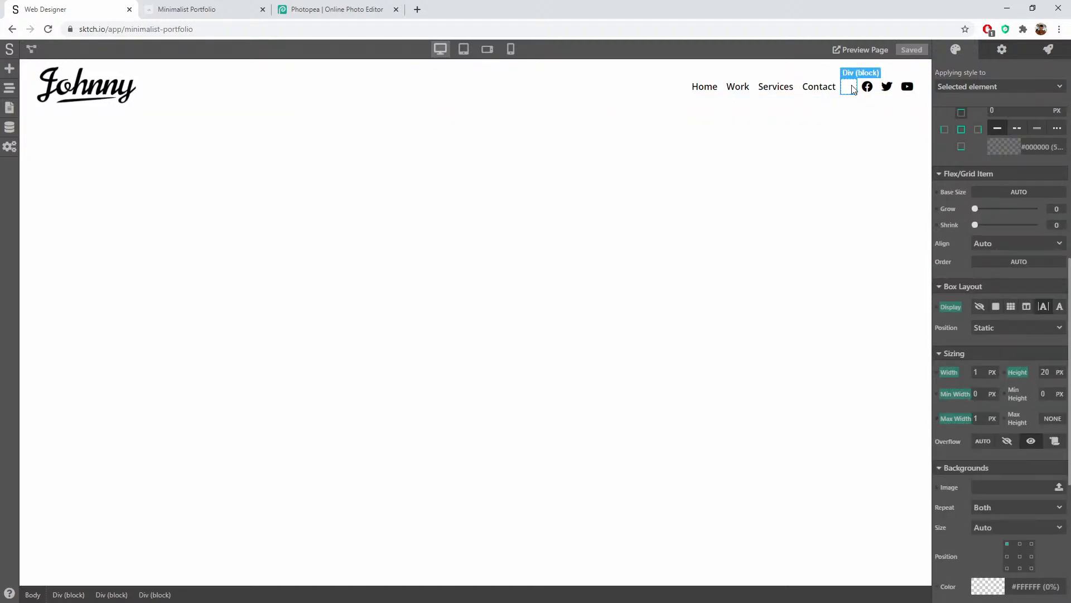
{"action": "left_click", "coordinate": [842, 104]}
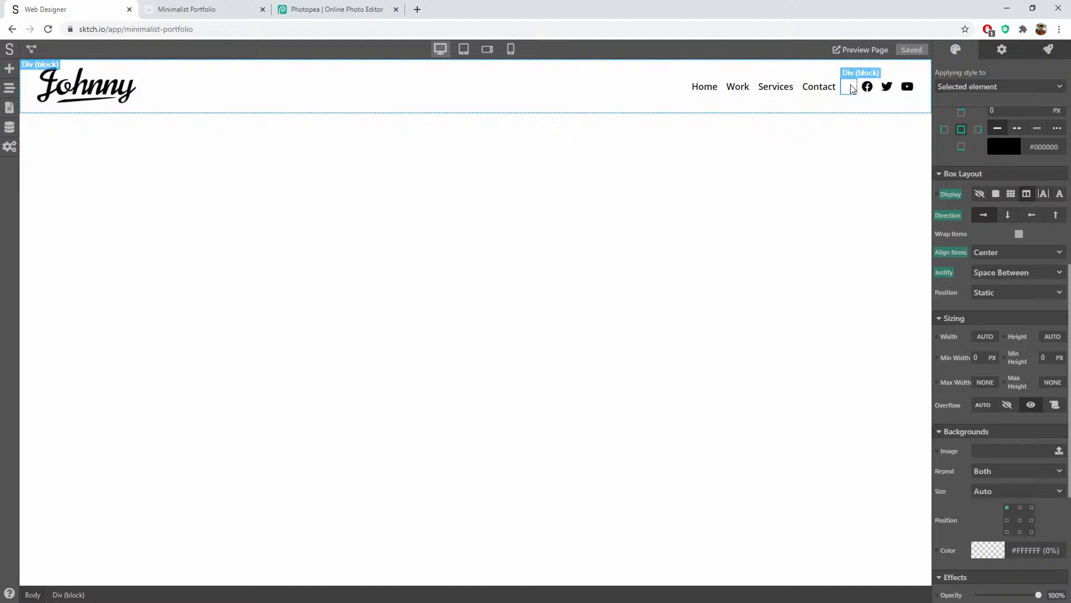
{"action": "left_click", "coordinate": [197, 10]}
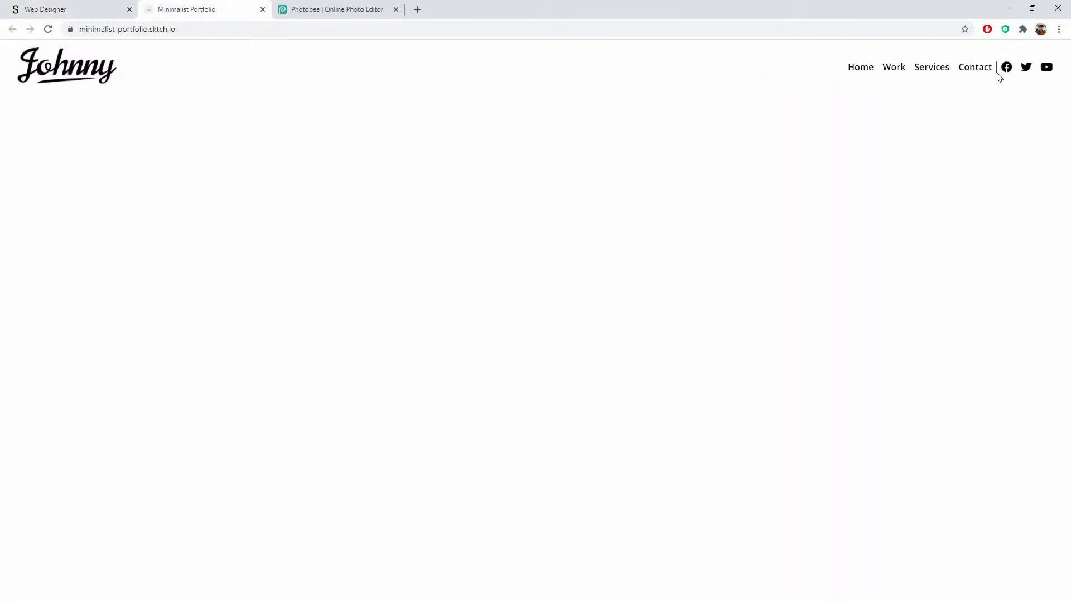
{"action": "left_click", "coordinate": [37, 13]}
{"action": "scroll", "coordinate": [1005, 392], "scroll_direction": "down", "scroll_amount": 4}
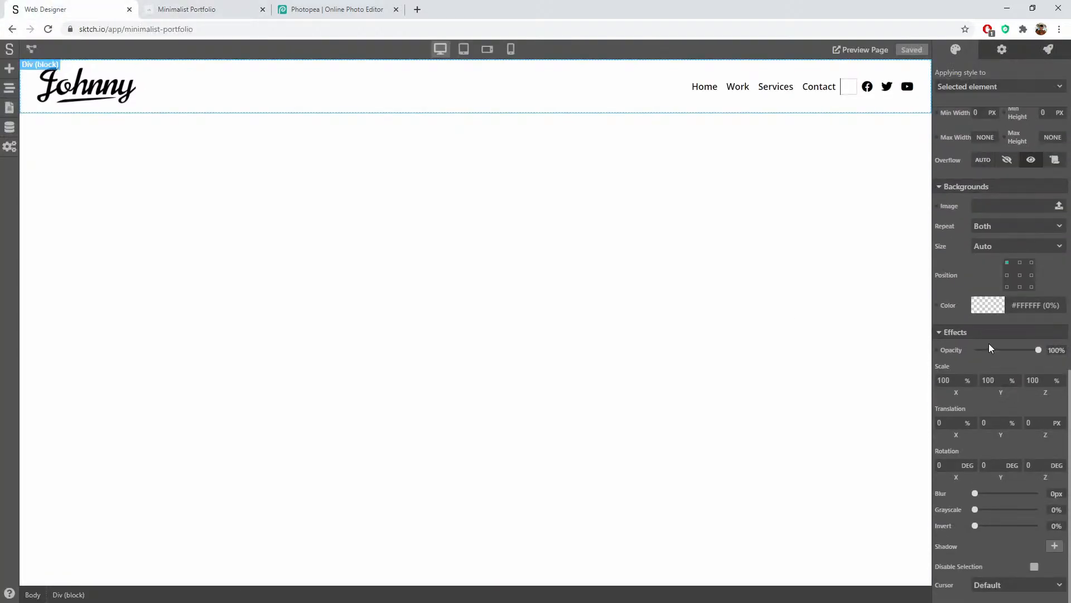
{"action": "scroll", "coordinate": [989, 347], "scroll_direction": "up", "scroll_amount": 5}
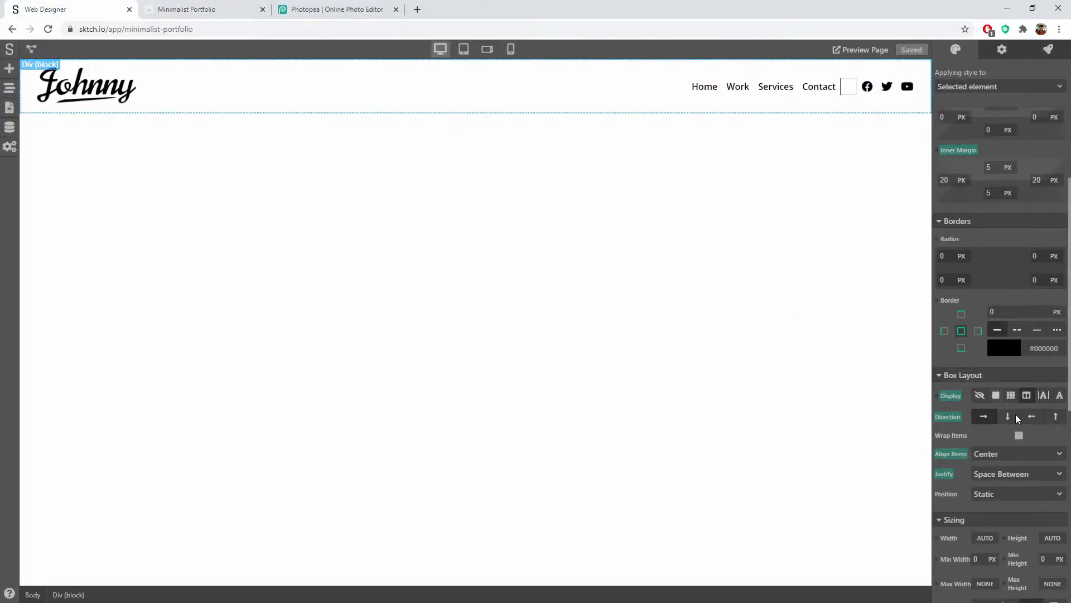
{"action": "scroll", "coordinate": [1021, 424], "scroll_direction": "down", "scroll_amount": 3}
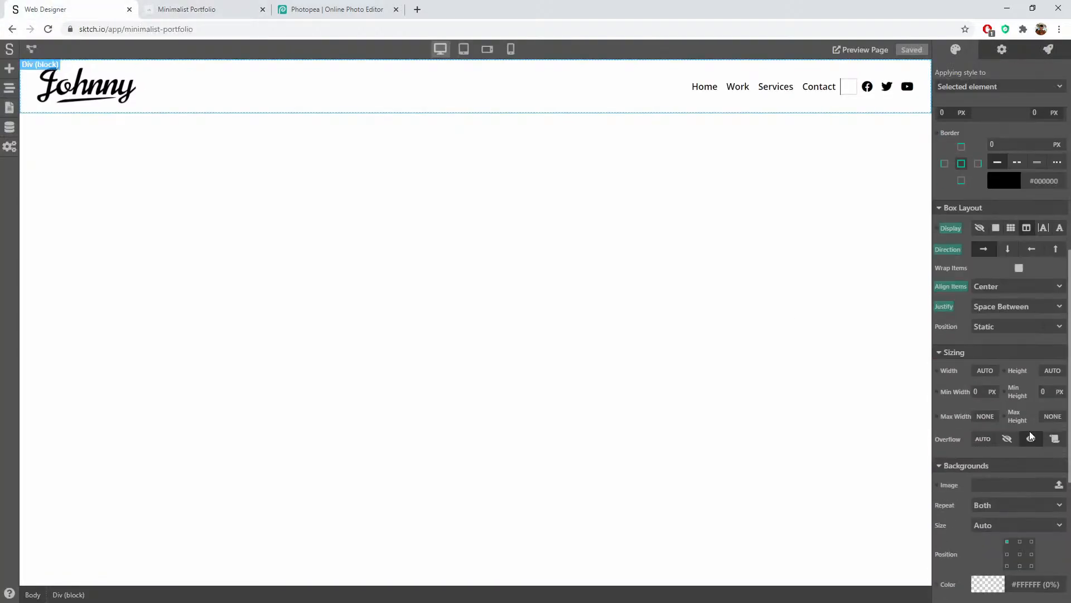
Step: Set the divider height to 30 px and clear its minimum and maximum width
{"action": "left_click", "coordinate": [848, 87]}
{"action": "double_click", "coordinate": [1047, 406]}
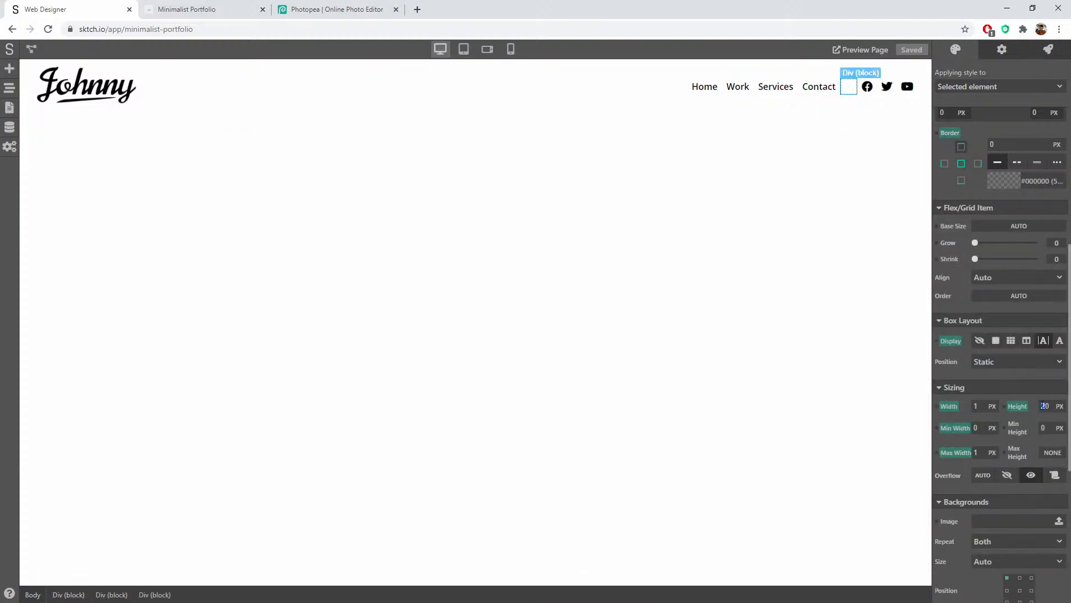
{"action": "type", "text": "10"}
{"action": "left_click", "coordinate": [1050, 393]}
{"action": "left_click", "coordinate": [1030, 386]}
{"action": "left_click", "coordinate": [963, 434]}
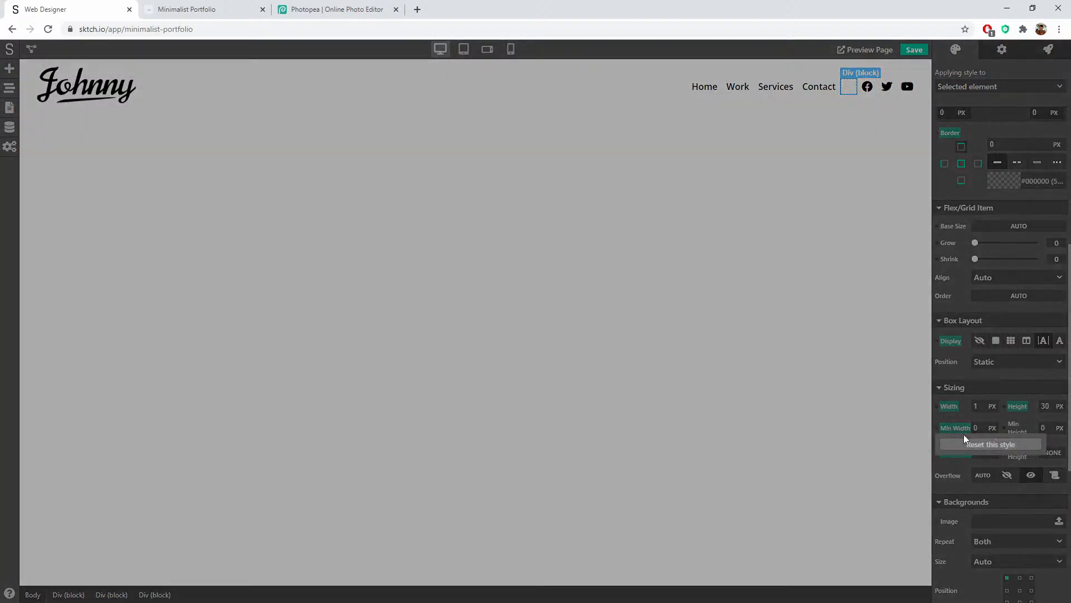
{"action": "left_click", "coordinate": [973, 440]}
{"action": "left_click", "coordinate": [961, 451]}
{"action": "left_click", "coordinate": [975, 468]}
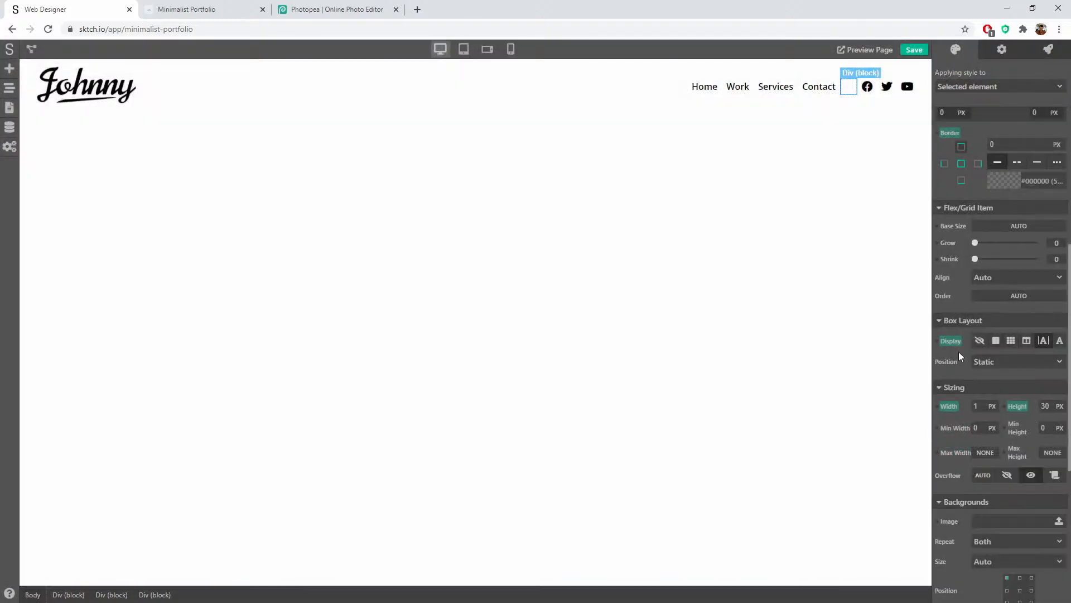
Step: Save the project and reload the published portfolio page to check the divider
{"action": "key", "text": "ctrl+s"}
{"action": "left_click", "coordinate": [183, 8]}
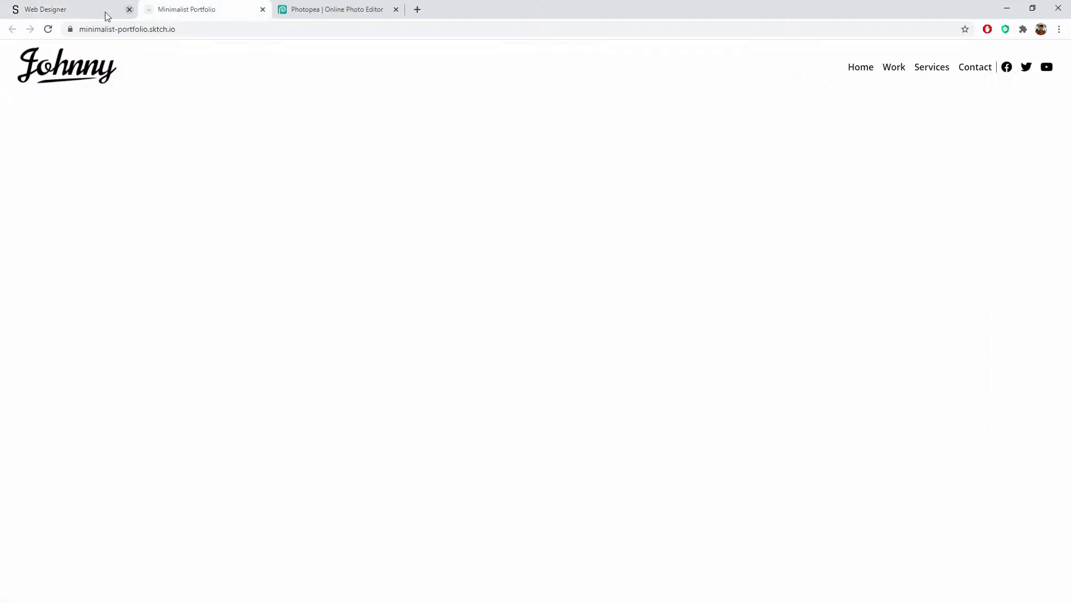
{"action": "left_click", "coordinate": [48, 29]}
{"action": "left_click", "coordinate": [85, 10]}
Step: Give the divider 10 px side outer margins, save, and reload the live page
{"action": "scroll", "coordinate": [1033, 236], "scroll_direction": "up", "scroll_amount": 8}
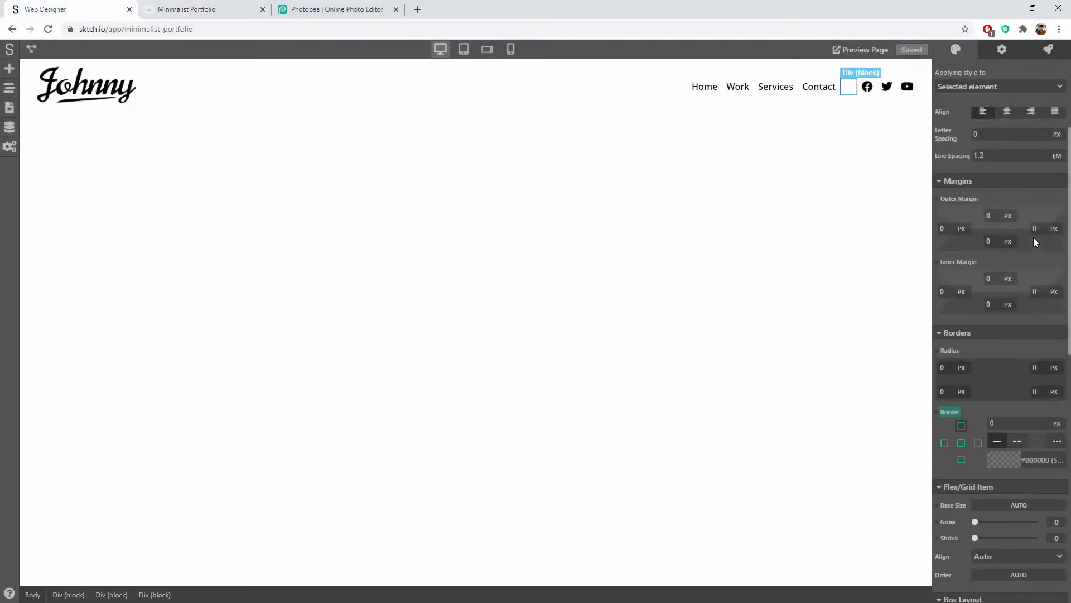
{"action": "scroll", "coordinate": [1033, 242], "scroll_direction": "up", "scroll_amount": 1}
{"action": "left_click_drag", "start_coordinate": [924, 392], "coordinate": [890, 402]}
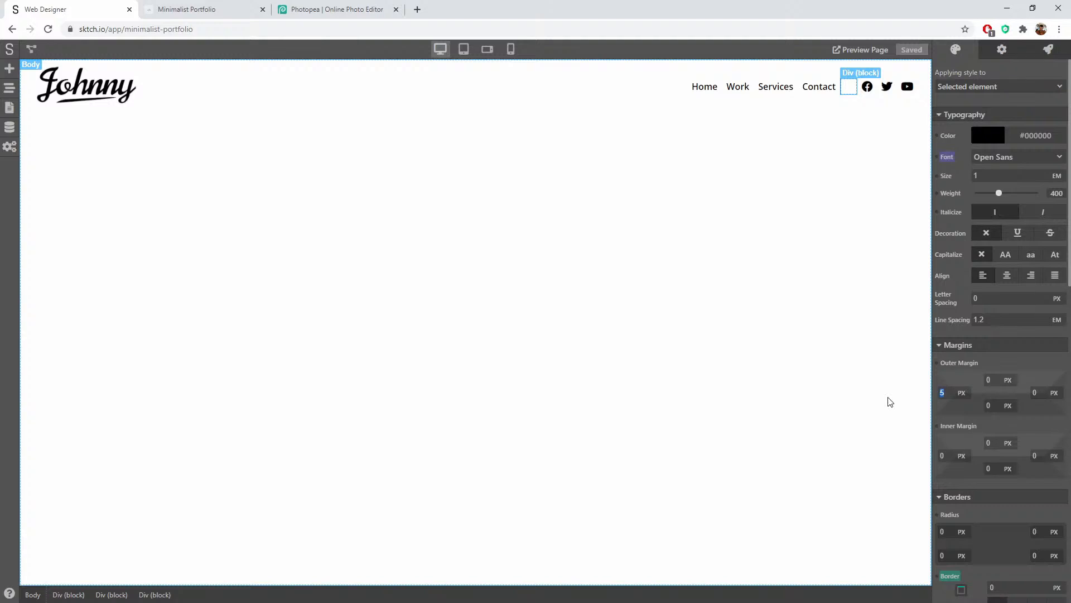
{"action": "key", "text": "Tab"}
{"action": "type", "text": "10"}
{"action": "key", "text": "Tab"}
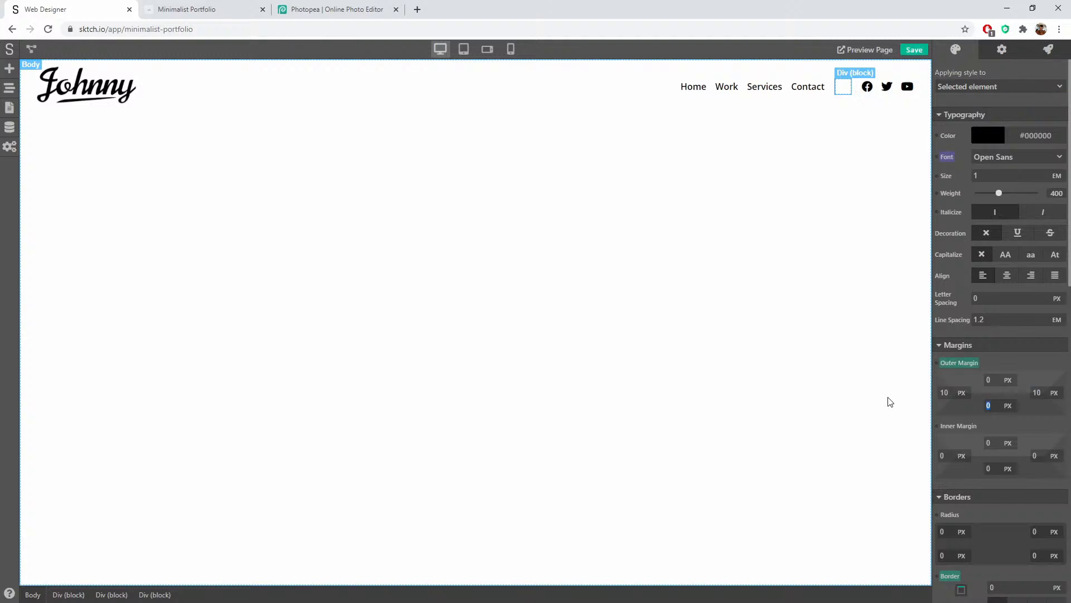
{"action": "left_click", "coordinate": [1036, 369]}
{"action": "left_click", "coordinate": [915, 49]}
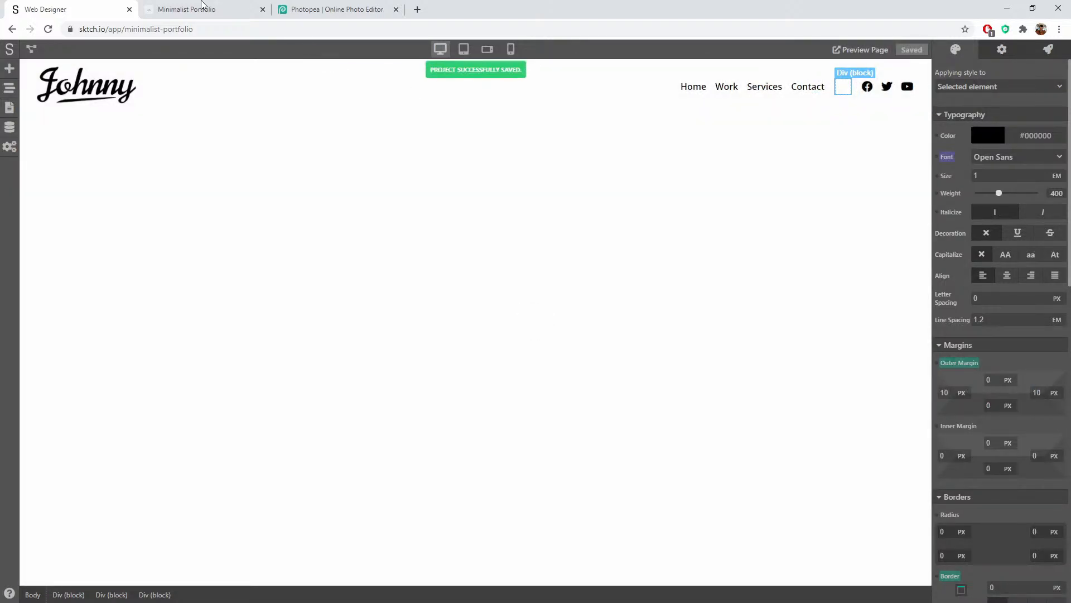
{"action": "left_click", "coordinate": [204, 9]}
{"action": "left_click", "coordinate": [50, 29]}
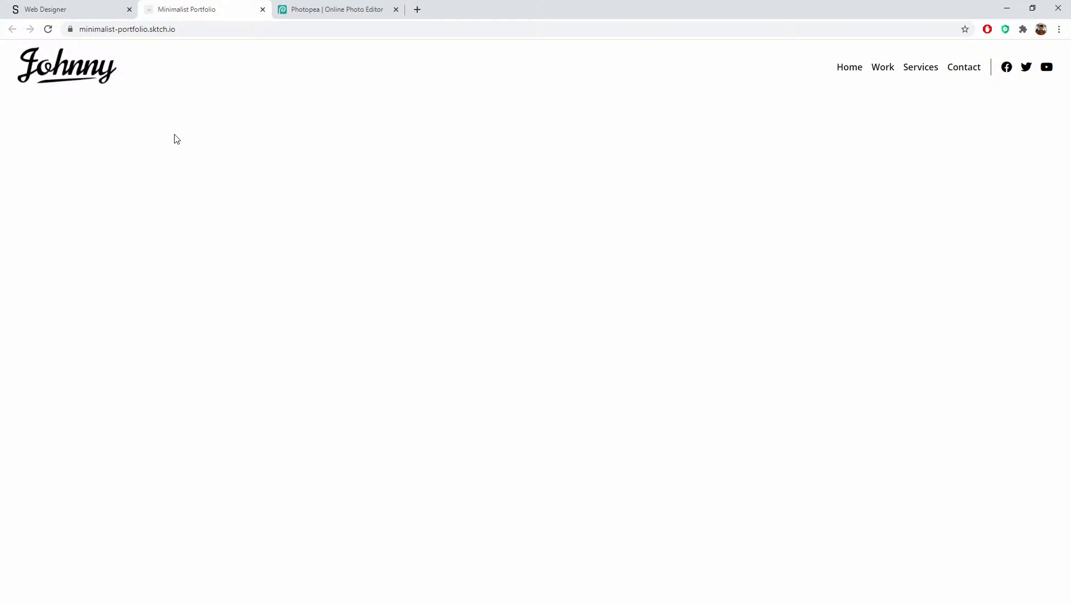
Step: Convert the header bar into a component named 'header'
{"action": "left_click", "coordinate": [80, 8]}
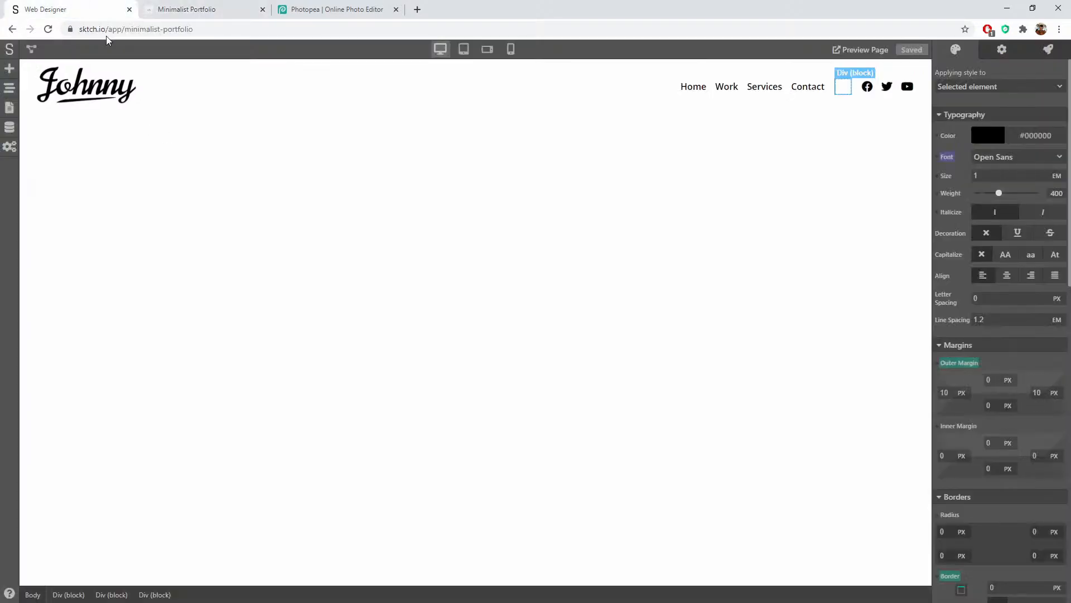
{"action": "left_click", "coordinate": [413, 88]}
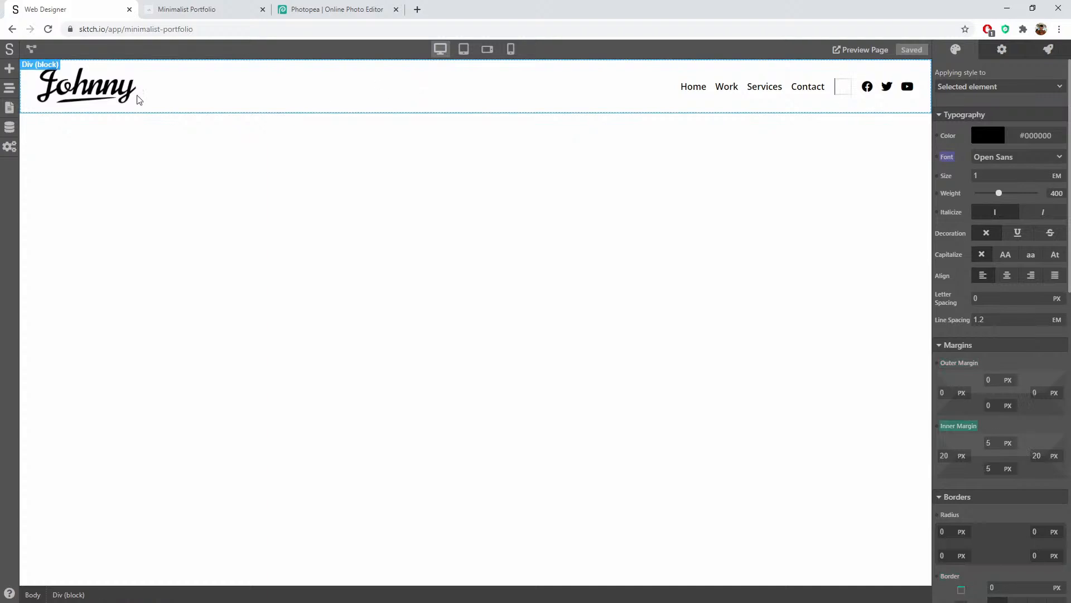
{"action": "left_click", "coordinate": [9, 109]}
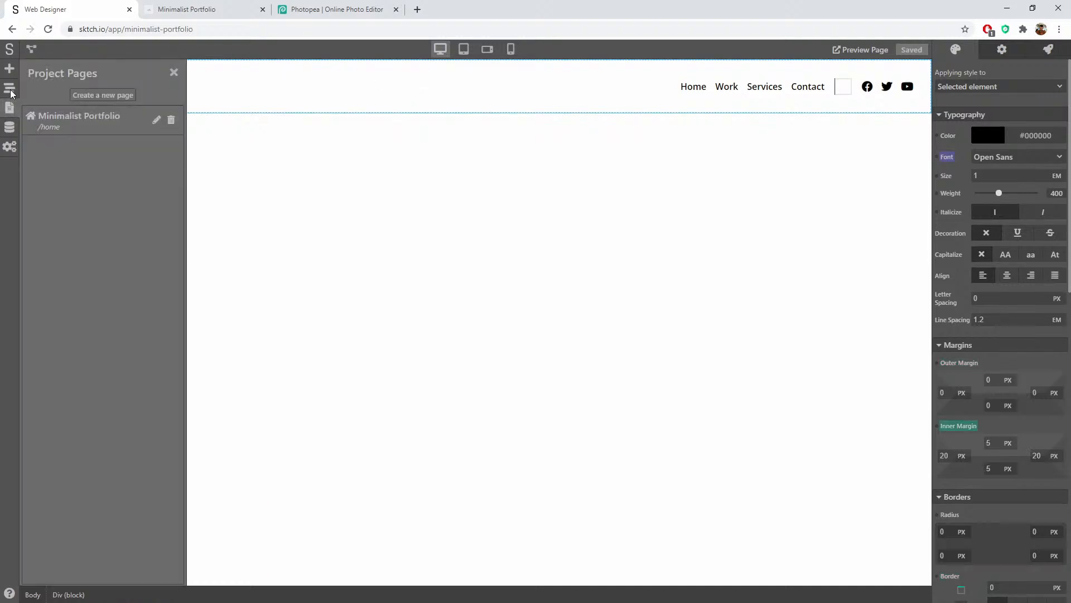
{"action": "left_click", "coordinate": [9, 89]}
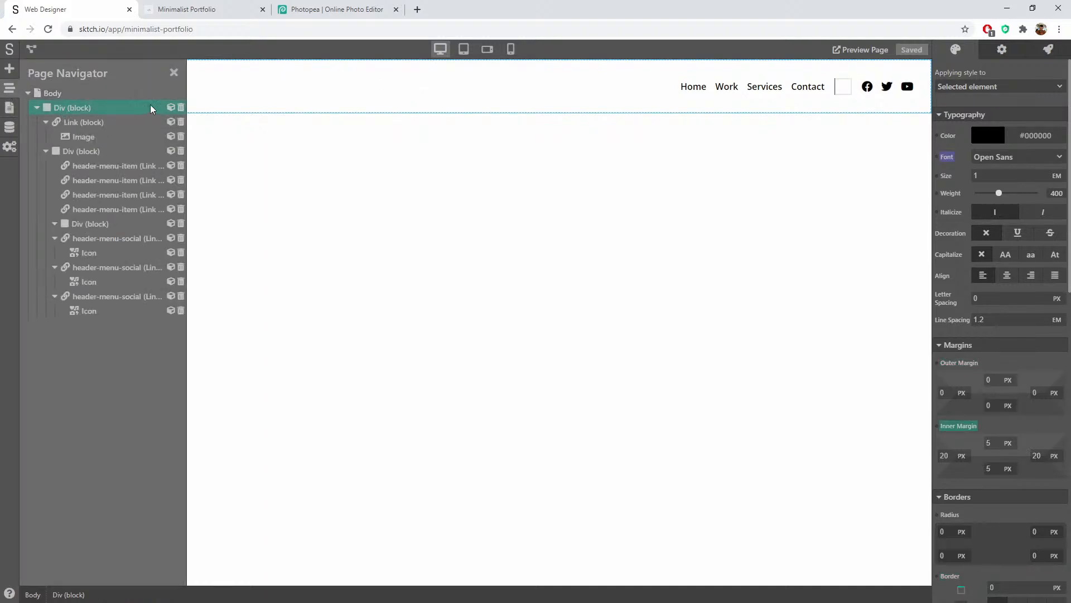
{"action": "left_click", "coordinate": [171, 108]}
{"action": "type", "text": "header"}
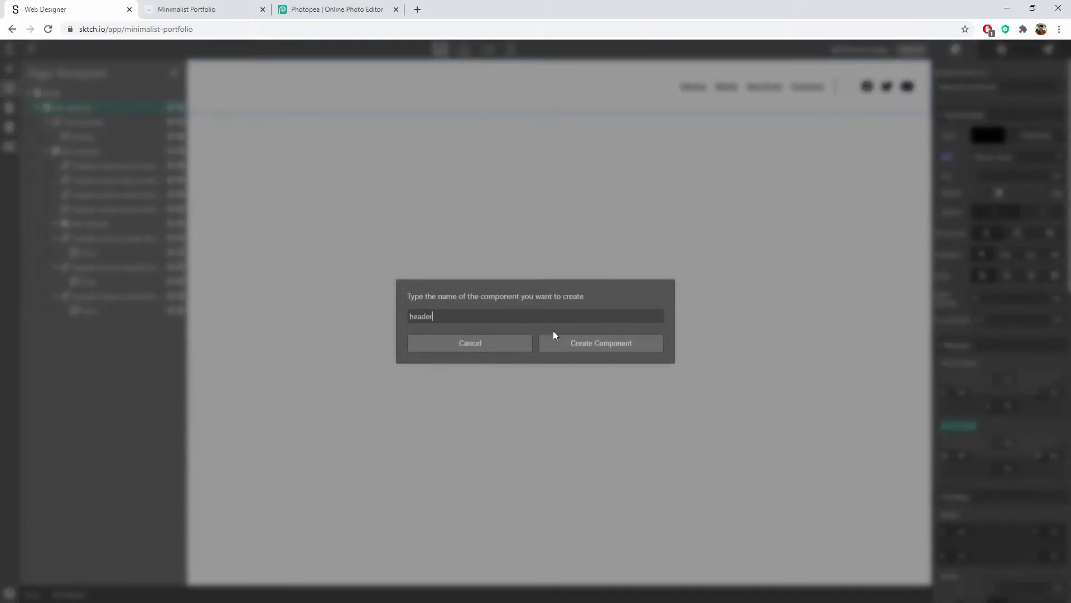
{"action": "left_click", "coordinate": [591, 347]}
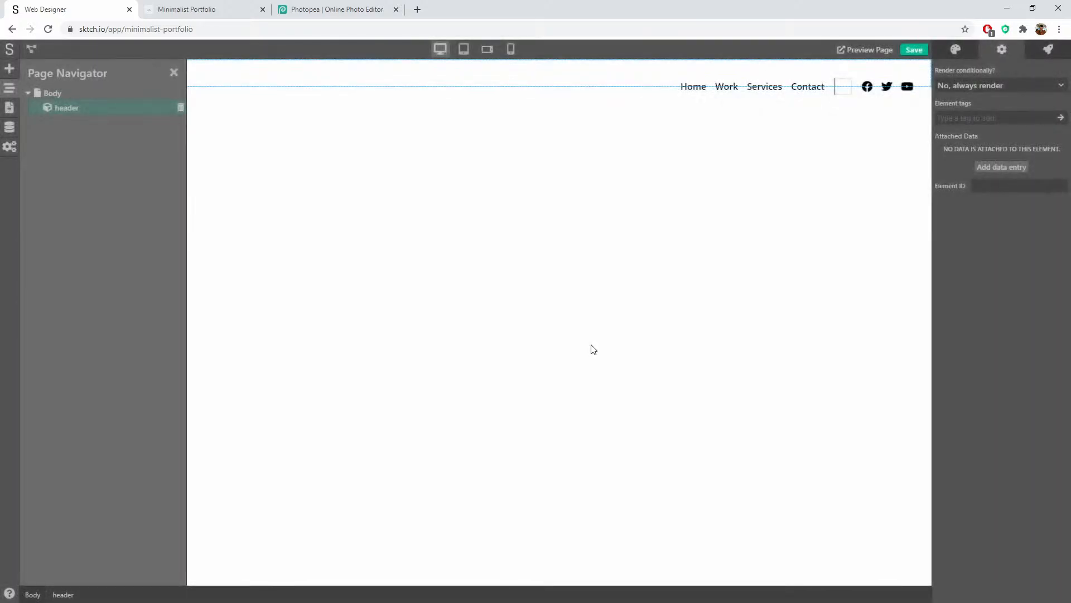
Step: Add an empty Div block into the page body beneath the header
{"action": "left_click", "coordinate": [172, 73]}
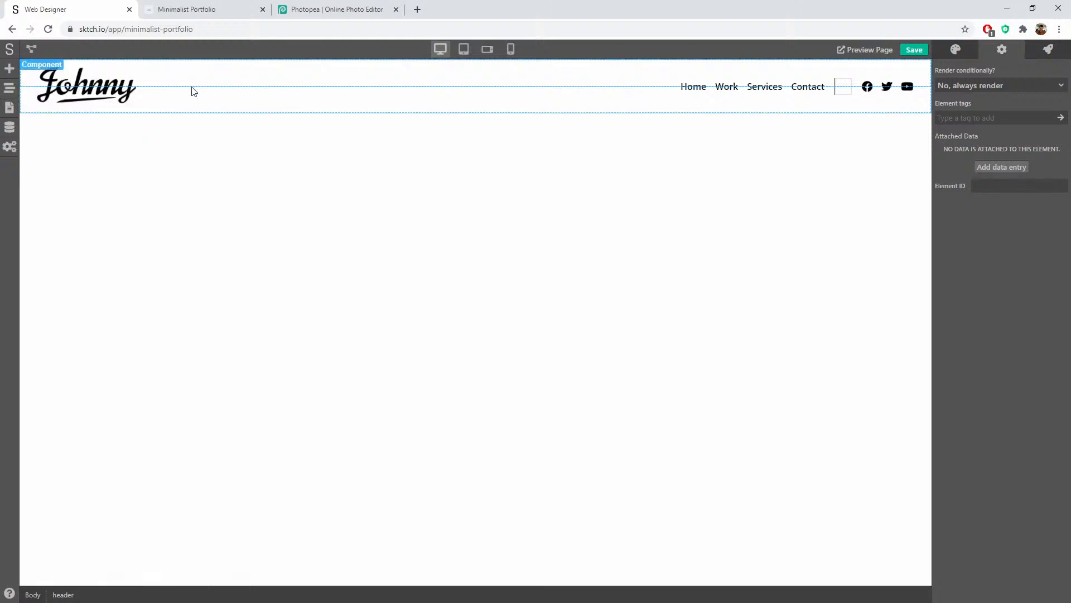
{"action": "left_click", "coordinate": [179, 120]}
{"action": "left_click", "coordinate": [179, 108]}
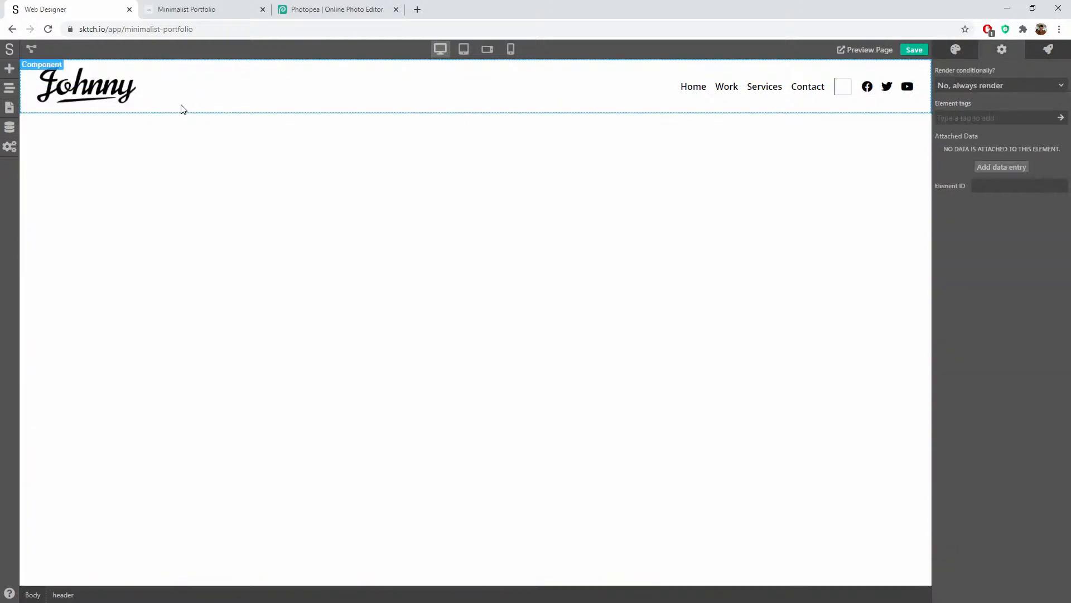
{"action": "left_click", "coordinate": [180, 223]}
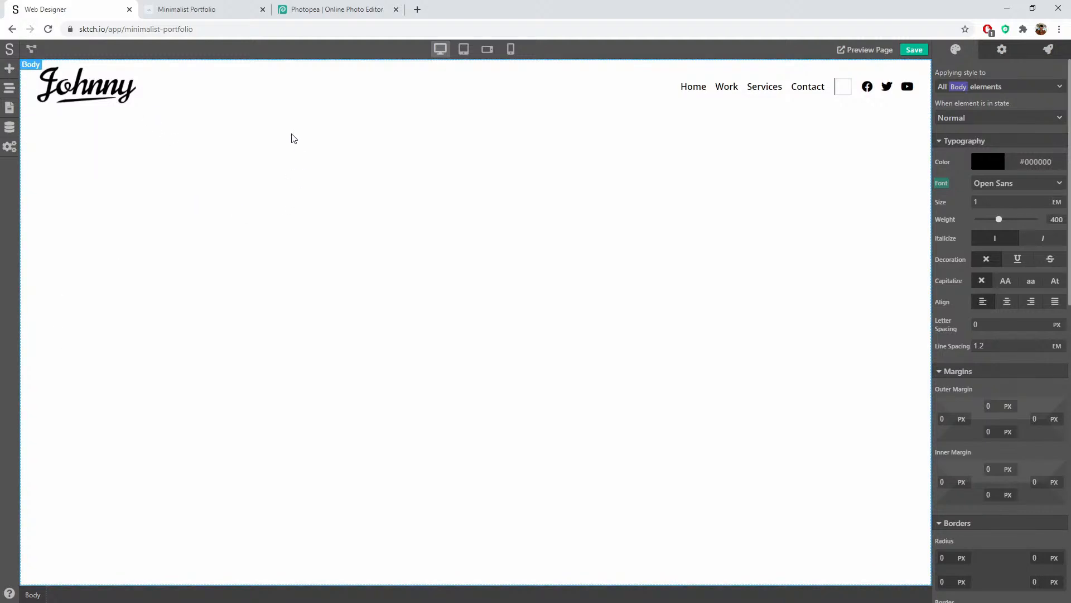
{"action": "left_click", "coordinate": [10, 70]}
{"action": "left_click_drag", "start_coordinate": [45, 141], "coordinate": [366, 237]}
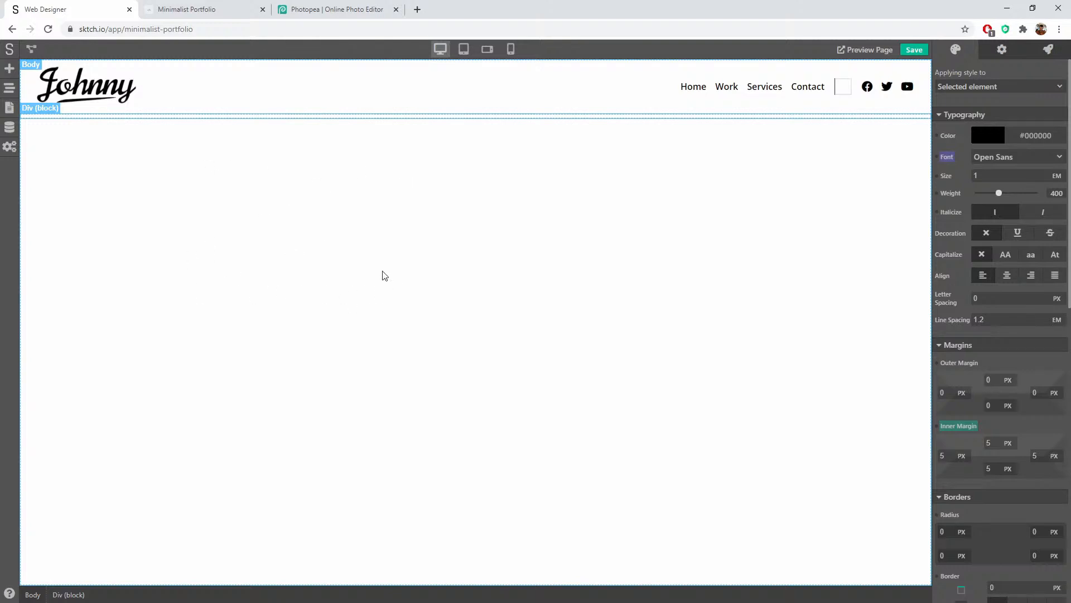
Step: Drag two more Div blocks in beneath the header
{"action": "left_click", "coordinate": [10, 69]}
{"action": "left_click_drag", "start_coordinate": [48, 144], "coordinate": [163, 122]}
{"action": "left_click", "coordinate": [10, 69]}
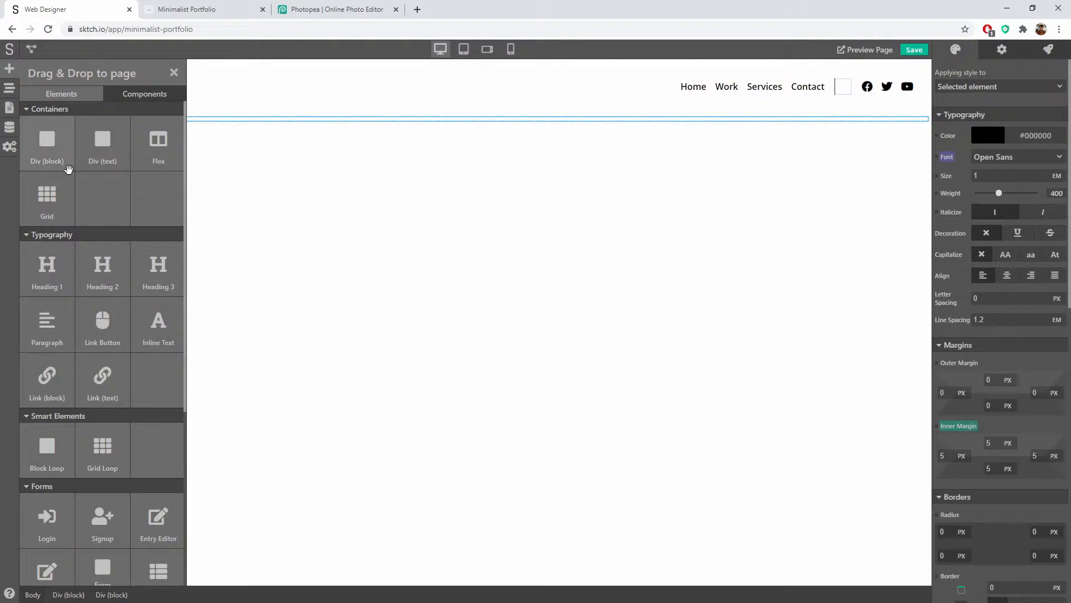
{"action": "left_click_drag", "start_coordinate": [47, 141], "coordinate": [184, 129]}
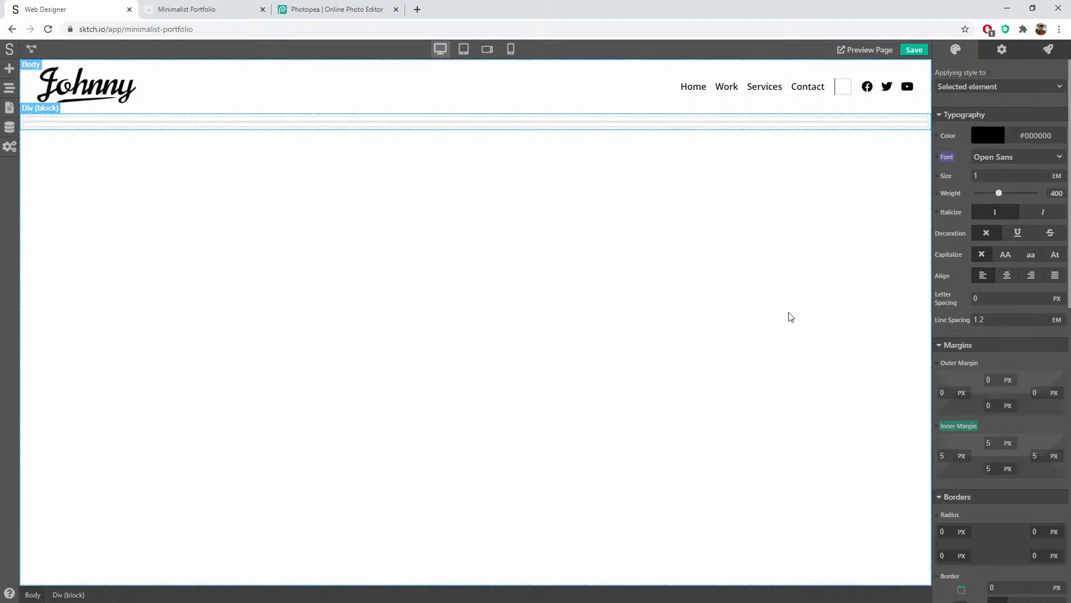
Step: Make the block a flex row with contents centred horizontally and vertically
{"action": "scroll", "coordinate": [1032, 353], "scroll_direction": "down", "scroll_amount": 7}
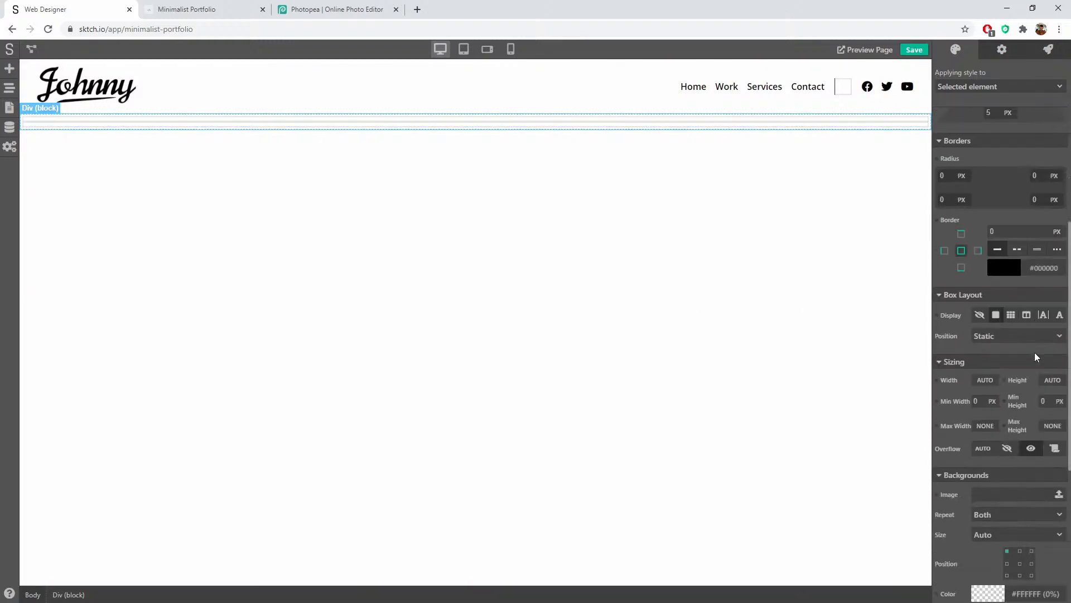
{"action": "left_click", "coordinate": [1026, 281]}
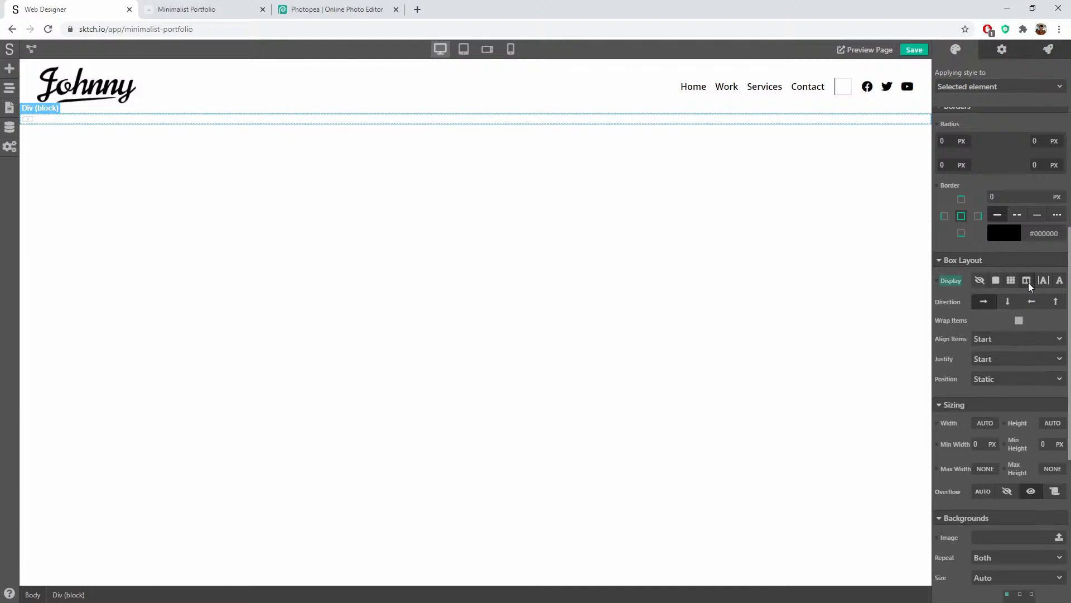
{"action": "left_click", "coordinate": [984, 301]}
{"action": "left_click", "coordinate": [988, 359]}
{"action": "left_click", "coordinate": [998, 395]}
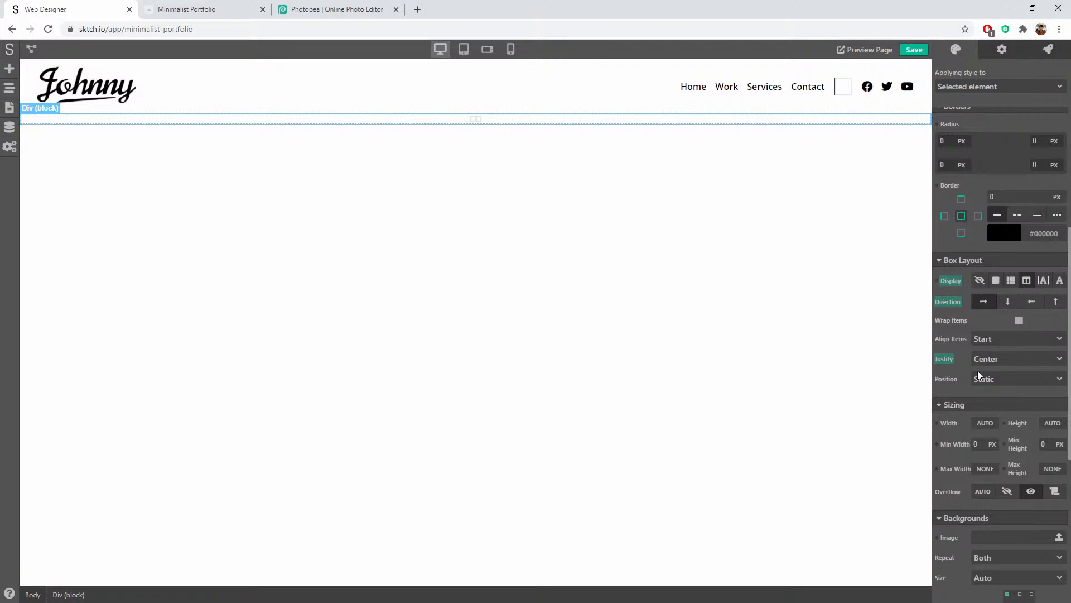
{"action": "left_click", "coordinate": [1020, 347]}
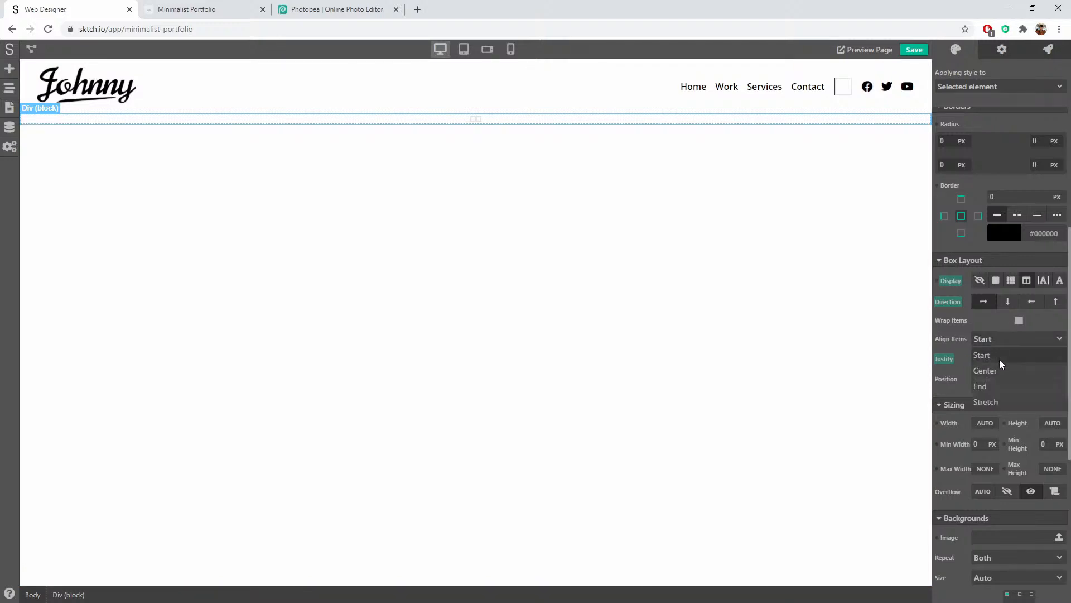
{"action": "left_click", "coordinate": [997, 370]}
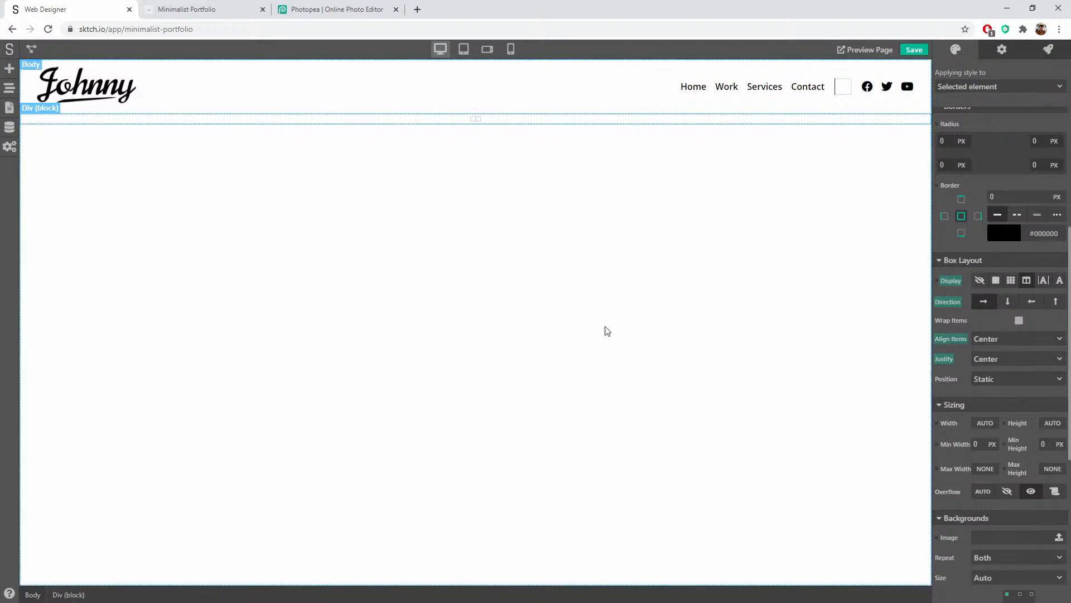
Step: Drop a Heading 1, a Paragraph and an Image into the block under the header
{"action": "left_click", "coordinate": [475, 119]}
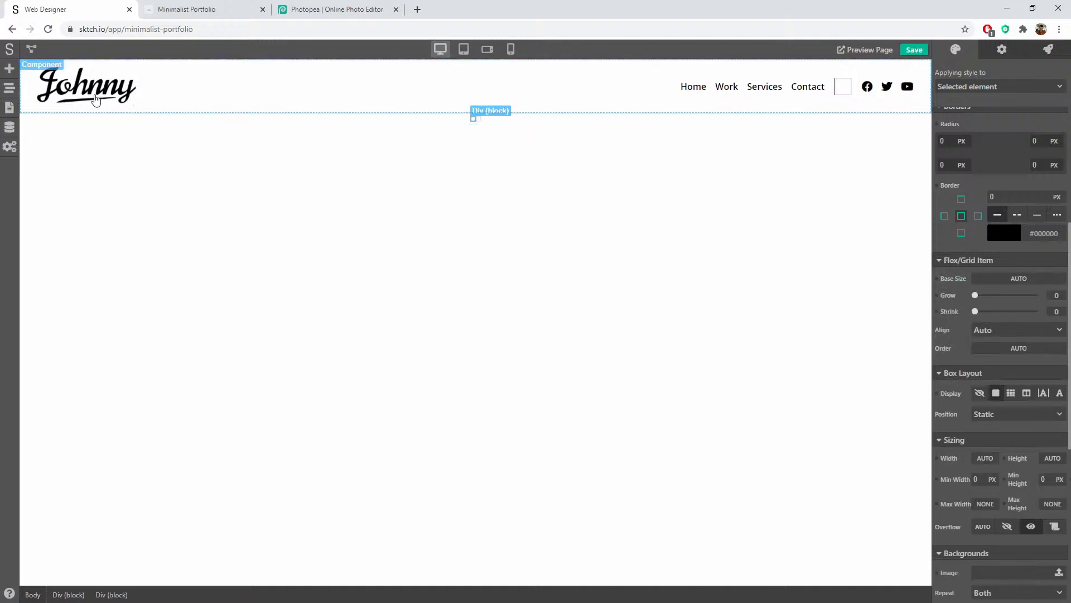
{"action": "left_click", "coordinate": [10, 68]}
{"action": "left_click_drag", "start_coordinate": [50, 267], "coordinate": [474, 121]}
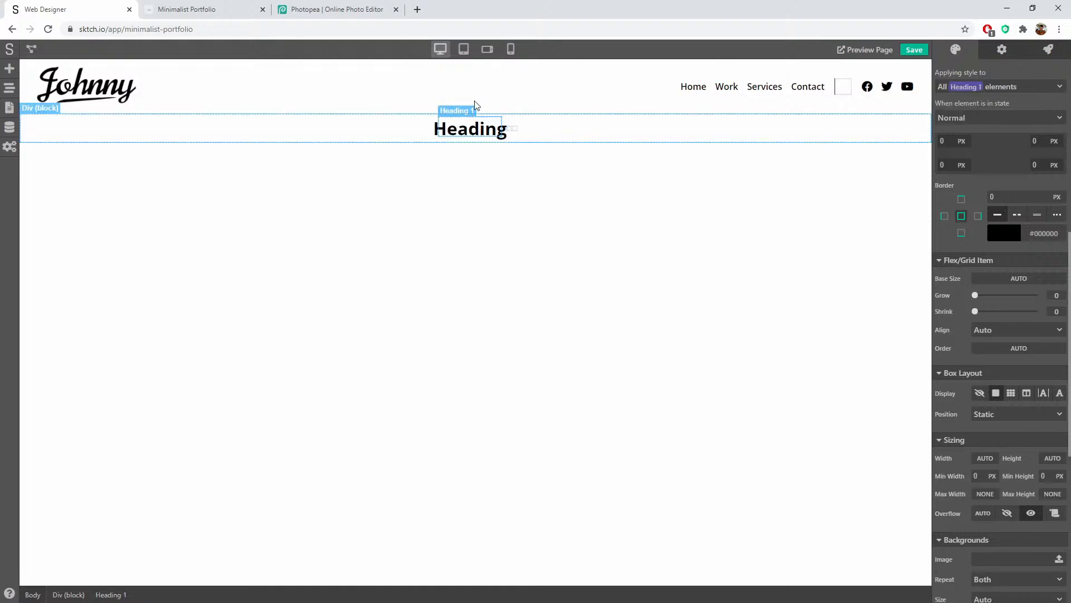
{"action": "left_click", "coordinate": [10, 68]}
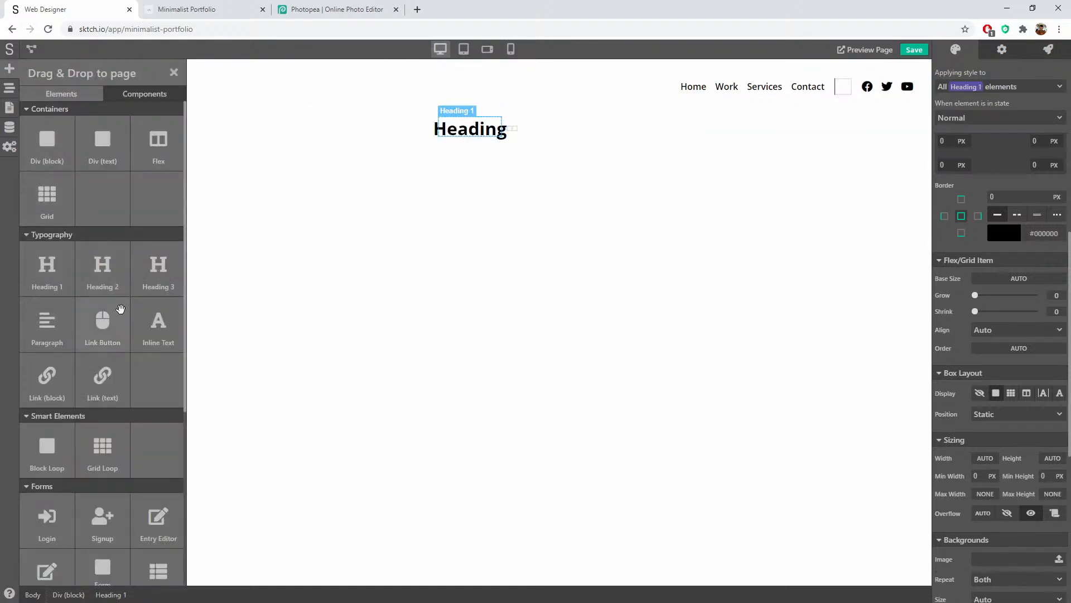
{"action": "left_click_drag", "start_coordinate": [36, 324], "coordinate": [519, 133]}
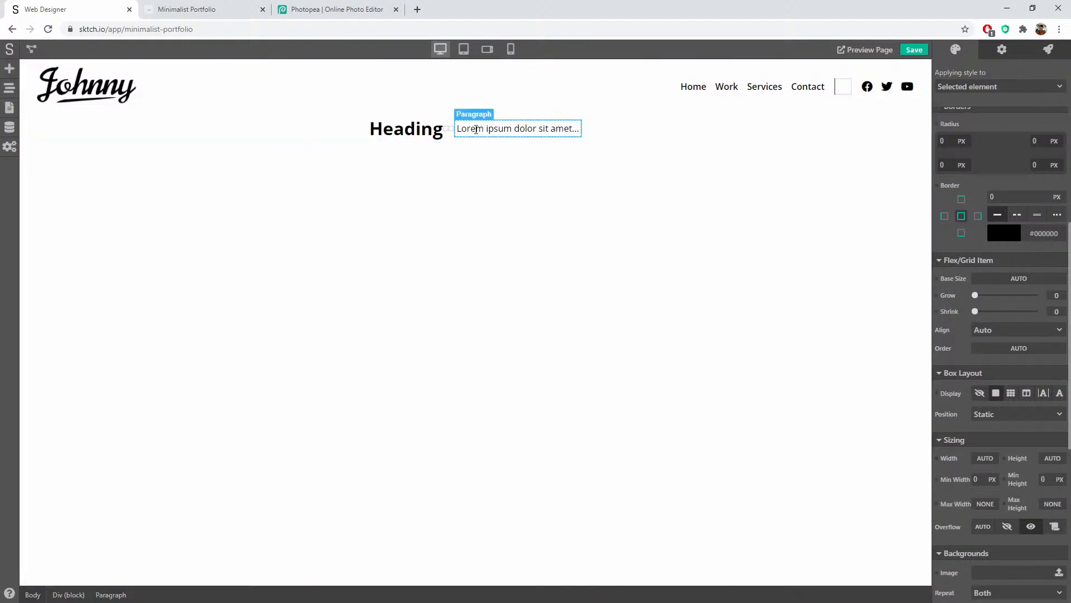
{"action": "left_click", "coordinate": [10, 68]}
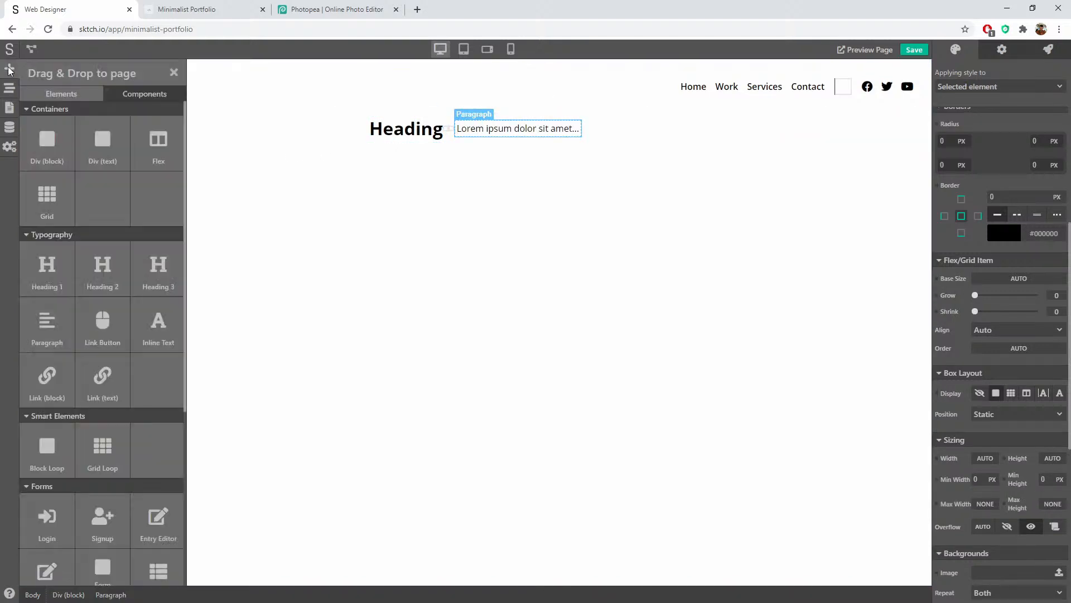
{"action": "scroll", "coordinate": [69, 362], "scroll_direction": "down", "scroll_amount": 5}
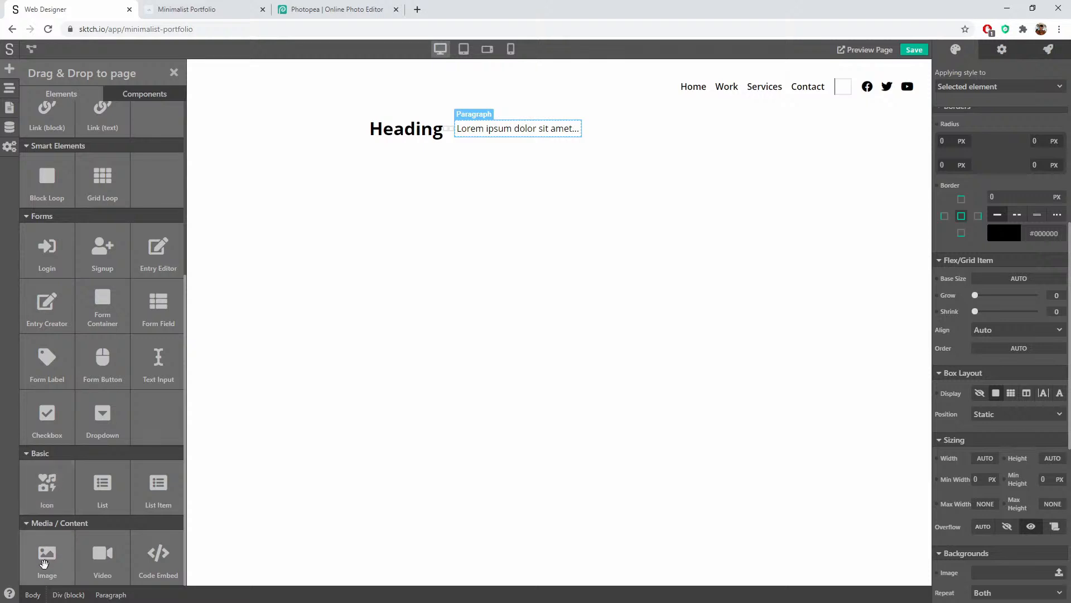
{"action": "left_click_drag", "start_coordinate": [47, 555], "coordinate": [599, 132]}
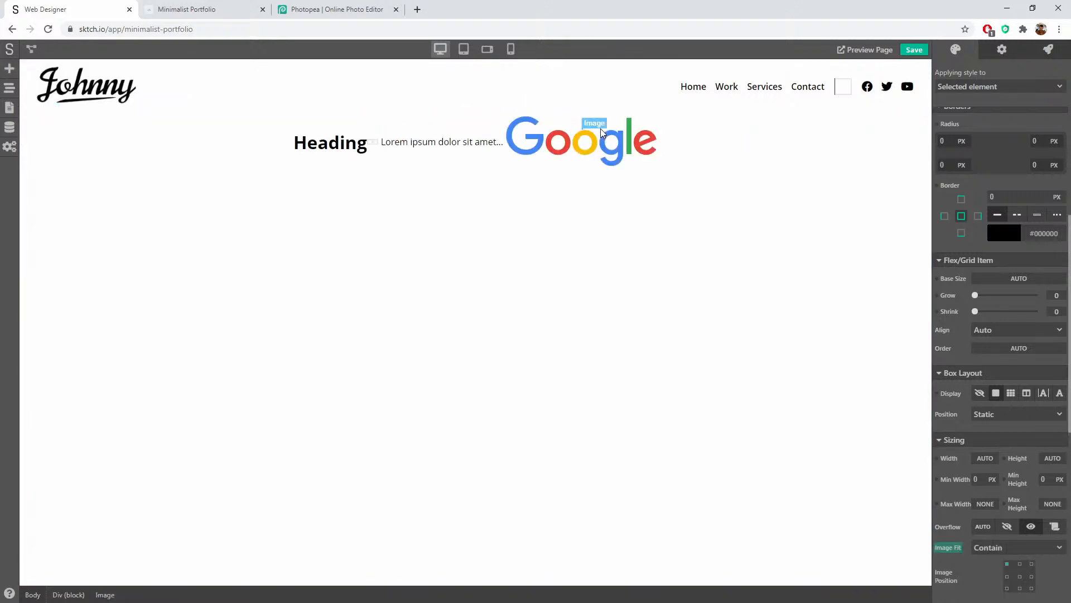
Step: In the Page Navigator, nest heading and paragraph in one Div and the image in another
{"action": "left_click", "coordinate": [9, 88]}
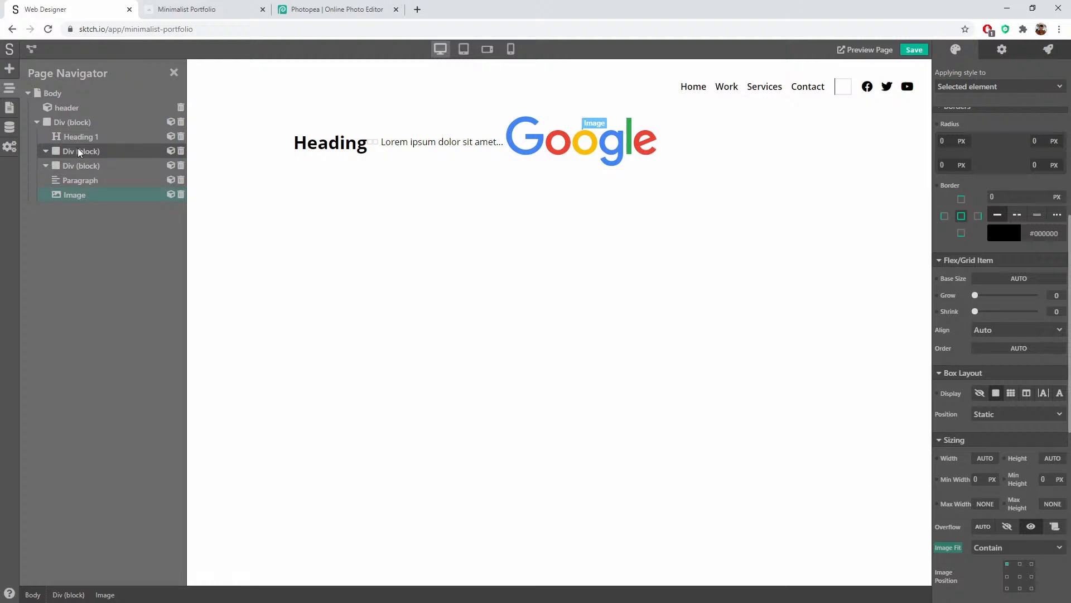
{"action": "left_click_drag", "start_coordinate": [79, 136], "coordinate": [96, 161]}
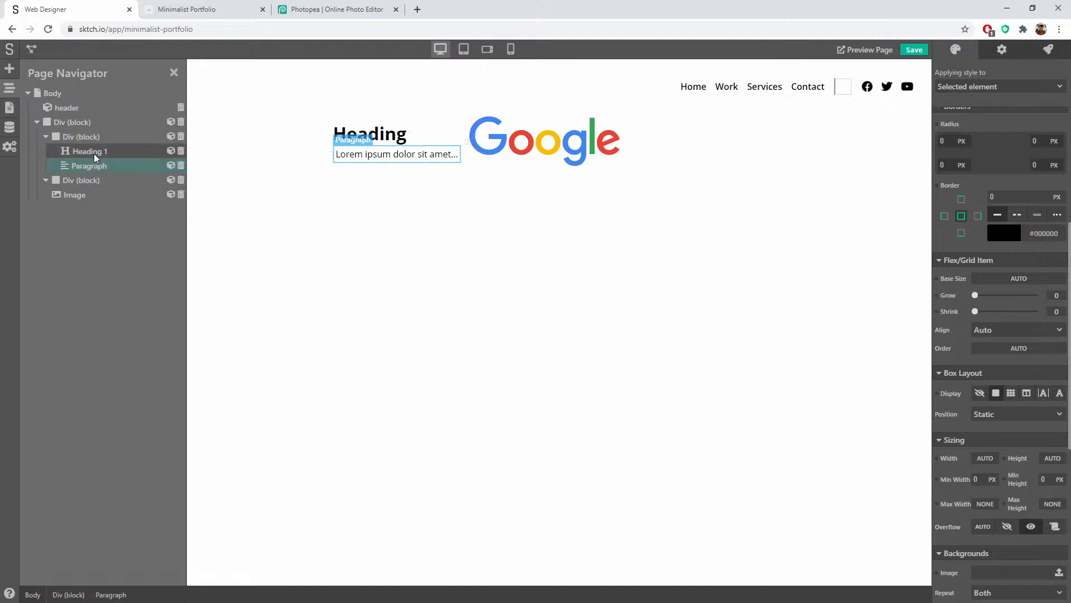
{"action": "left_click_drag", "start_coordinate": [59, 195], "coordinate": [82, 198]}
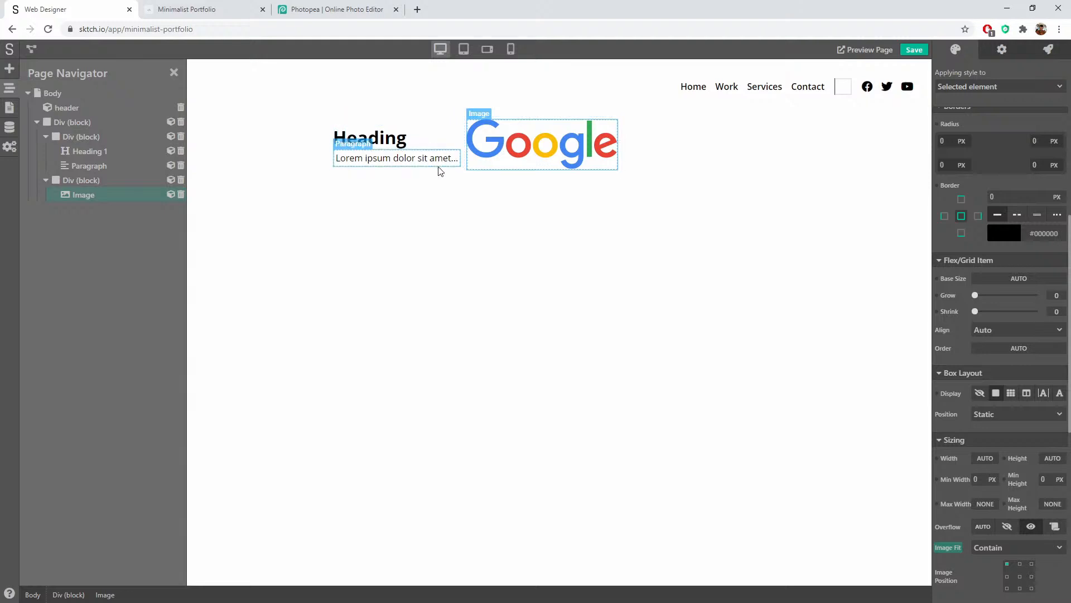
Step: Retype the Heading 1 text as "Hi, I'm Johnny"
{"action": "left_click", "coordinate": [365, 192]}
{"action": "double_click", "coordinate": [347, 139]}
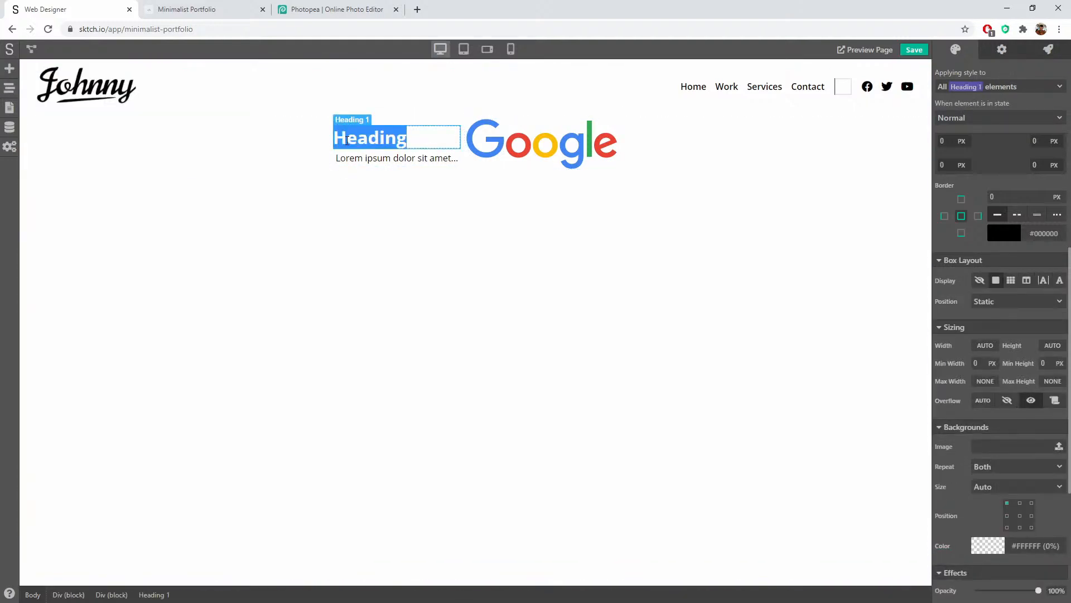
{"action": "type", "text": "Hiu"}
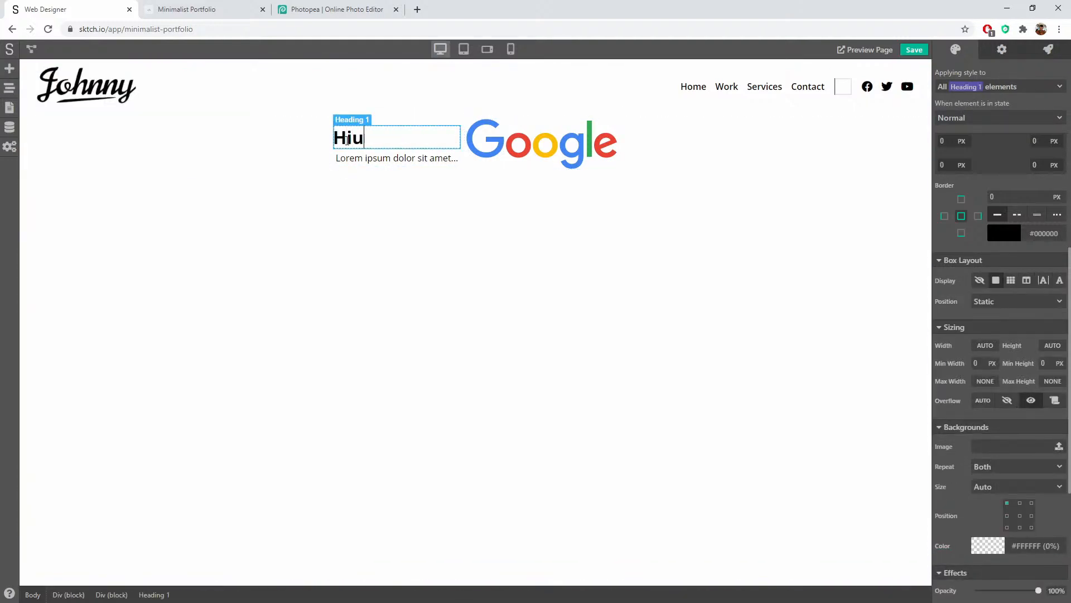
{"action": "key", "text": "BackSpace"}
{"action": "type", "text": ", I'm"}
{"action": "key", "text": "BackSpace"}
{"action": "type", "text": "'m Johnny"}
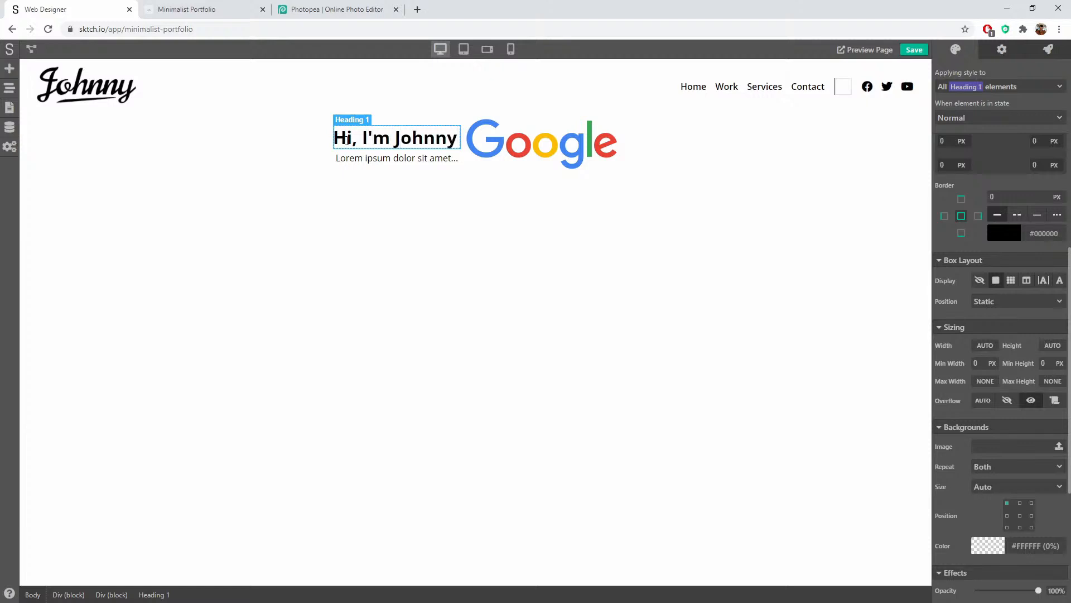
{"action": "left_click", "coordinate": [387, 193]}
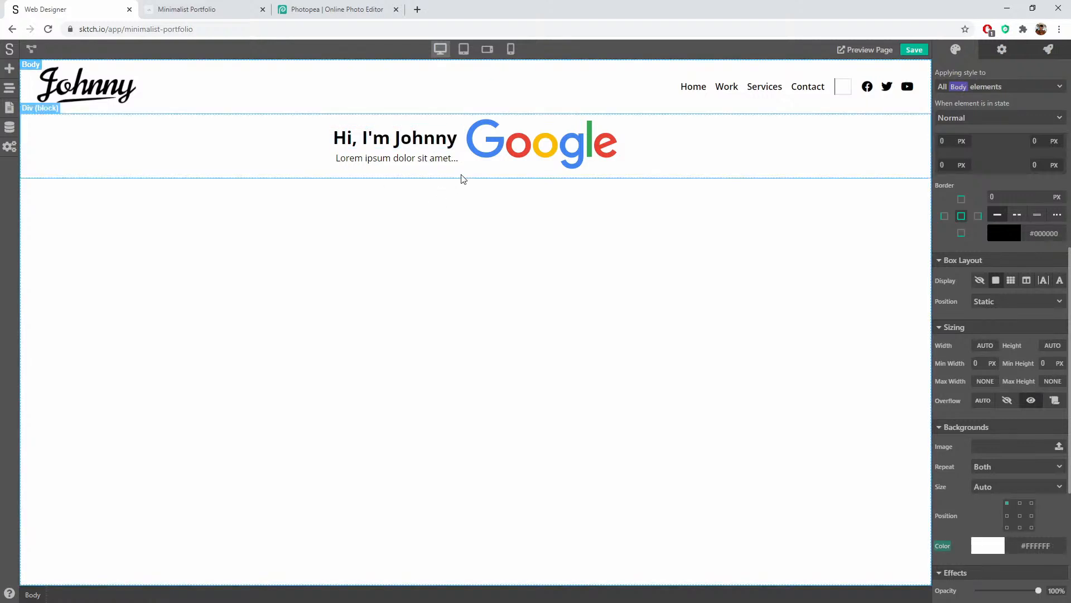
Step: Open the placeholder paragraph for editing, then leave it unchanged
{"action": "left_click", "coordinate": [395, 159]}
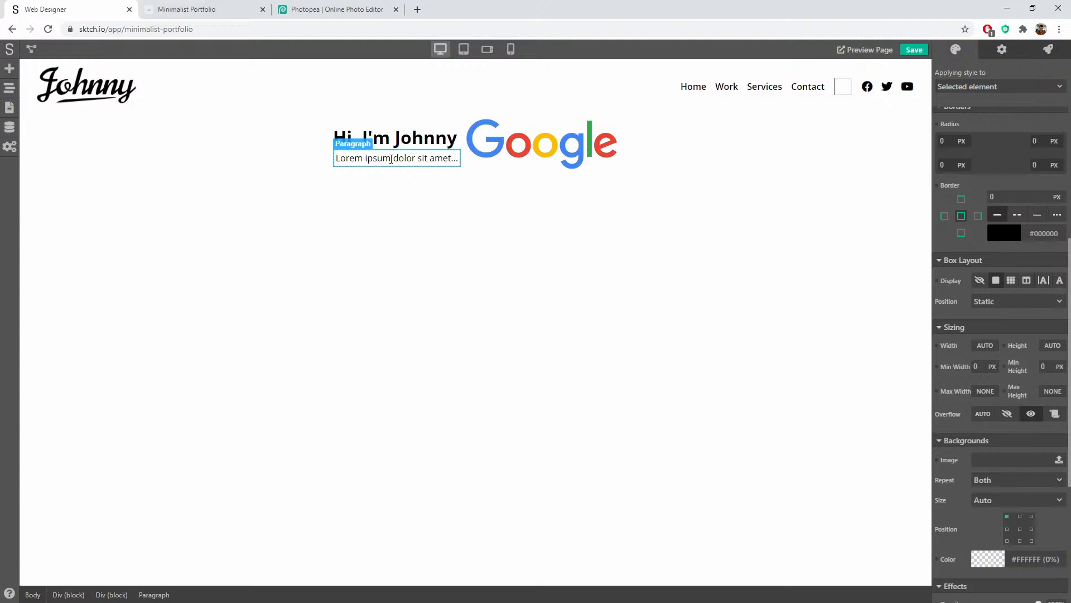
{"action": "double_click", "coordinate": [436, 160]}
{"action": "left_click", "coordinate": [430, 205]}
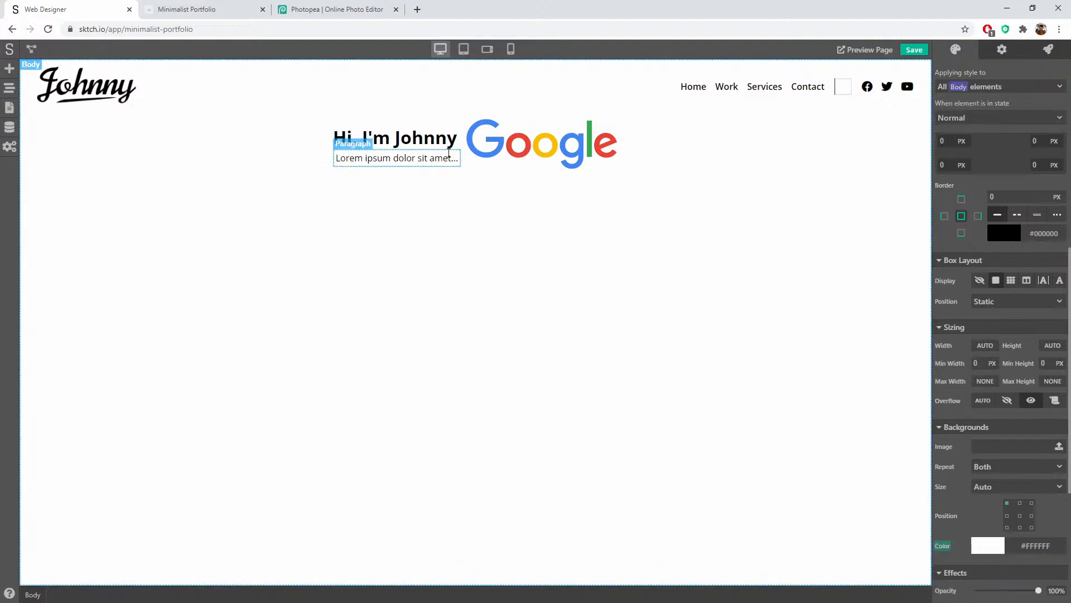
Step: Search 'lorem' in a new tab, select lipsum.com's first two passage lines, then return to Sktch.io
{"action": "left_click", "coordinate": [418, 10]}
{"action": "type", "text": "lorem"}
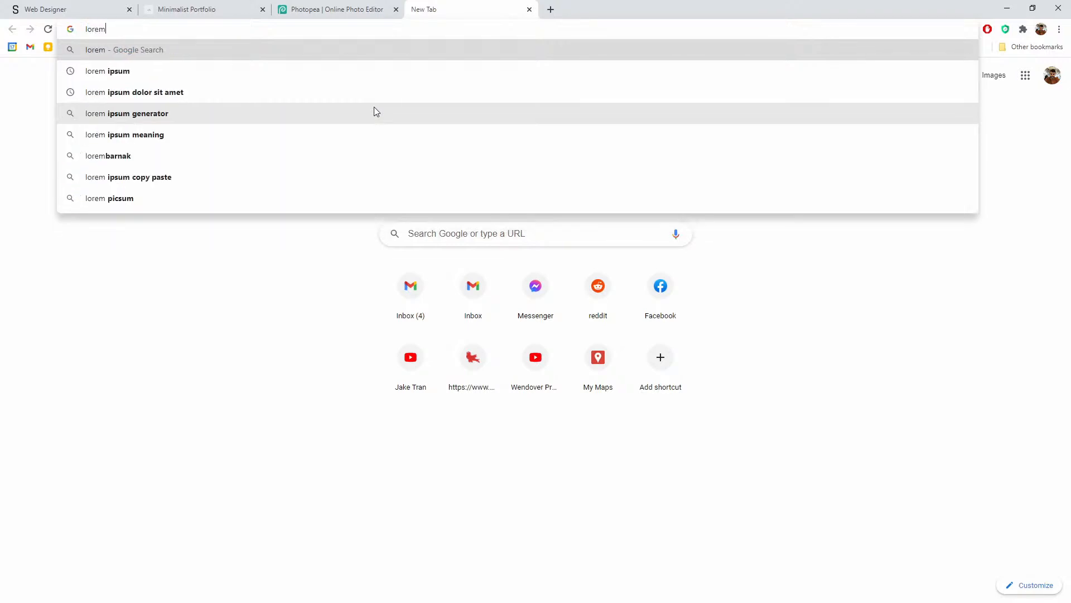
{"action": "key", "text": "Return"}
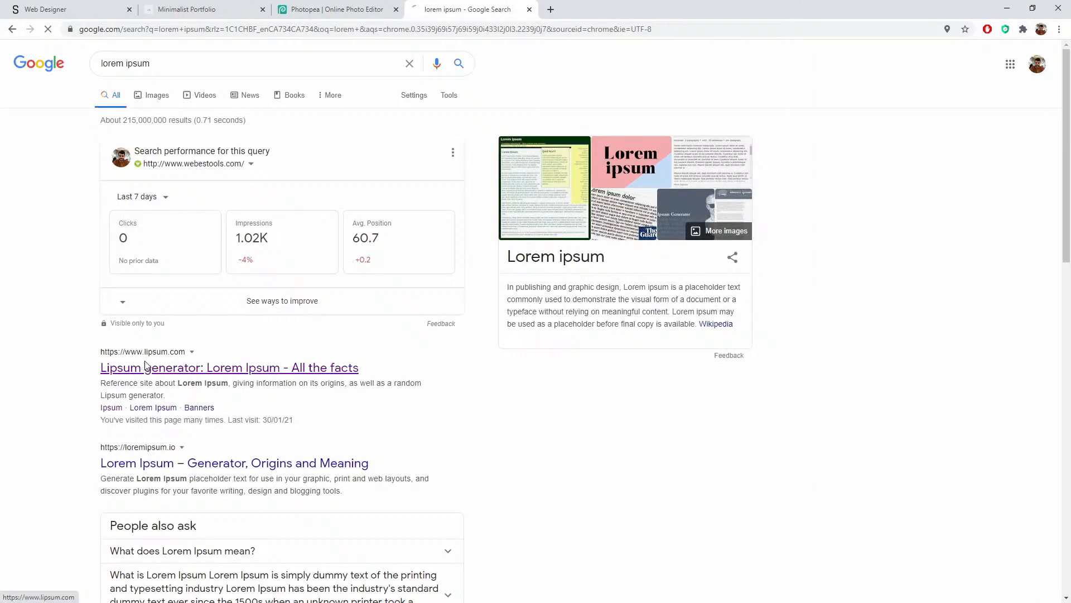
{"action": "left_click", "coordinate": [145, 367]}
{"action": "scroll", "coordinate": [147, 286], "scroll_direction": "down", "scroll_amount": 13}
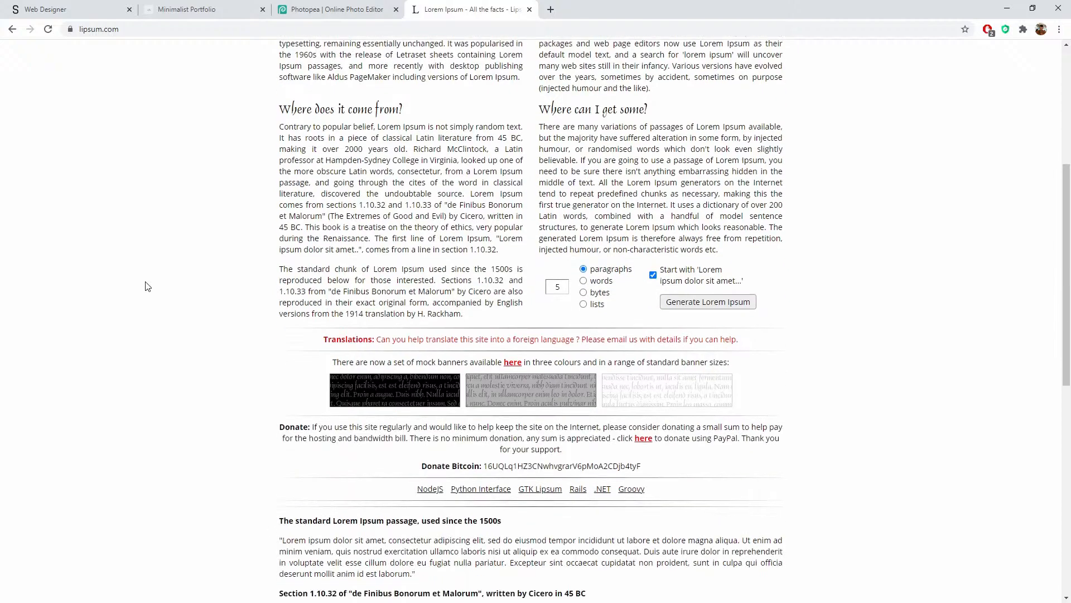
{"action": "left_click_drag", "start_coordinate": [281, 106], "coordinate": [644, 117]}
{"action": "key", "text": "ctrl+c"}
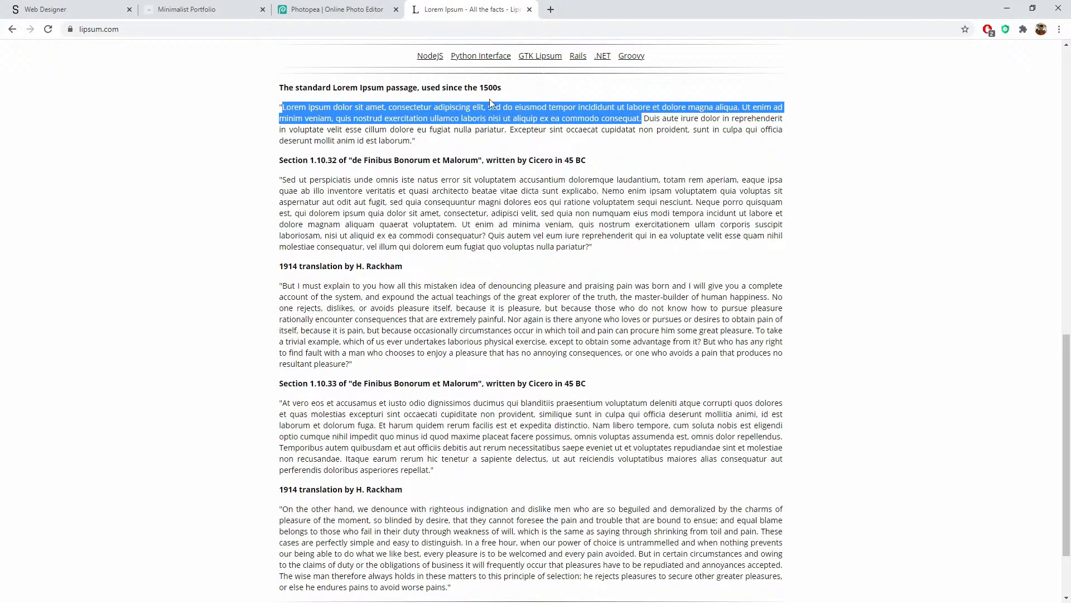
{"action": "left_click", "coordinate": [176, 9]}
{"action": "left_click", "coordinate": [81, 9]}
Step: Paste the copied Lorem ipsum passage over the hero paragraph's placeholder text
{"action": "triple_click", "coordinate": [368, 158]}
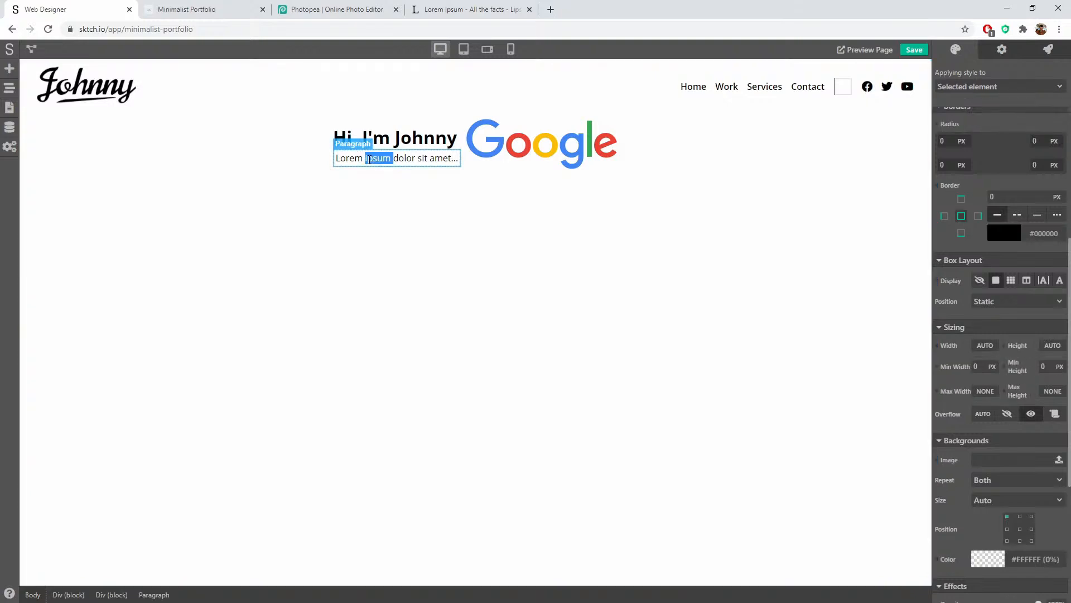
{"action": "key", "text": "ctrl+v"}
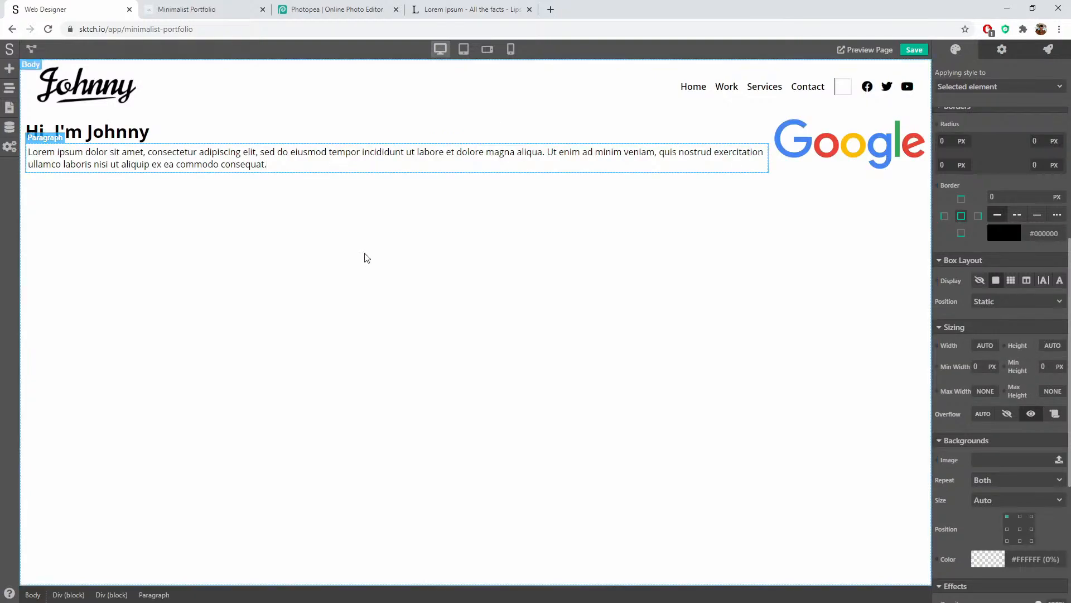
{"action": "left_click", "coordinate": [687, 314]}
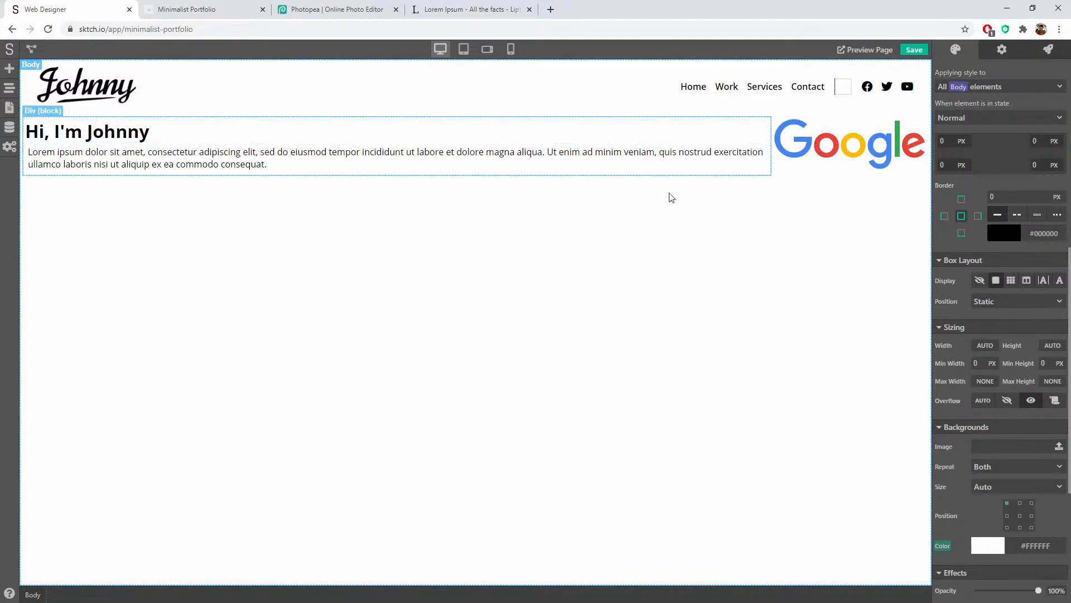
{"action": "left_click", "coordinate": [827, 166]}
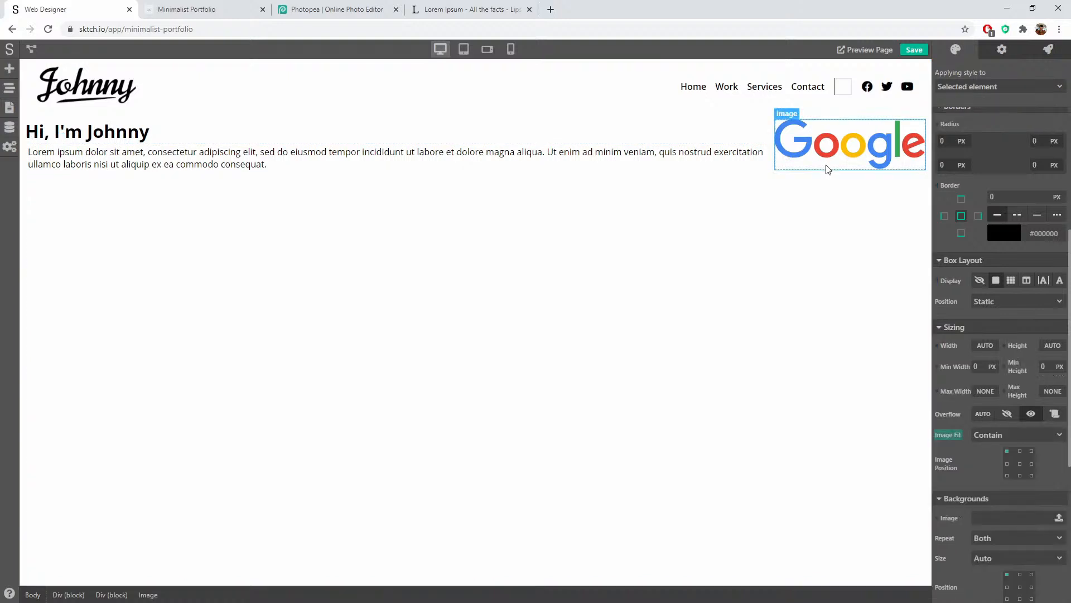
Step: Paste the Unsplash portrait photo's address into the image's Image URL field
{"action": "left_click", "coordinate": [1001, 58]}
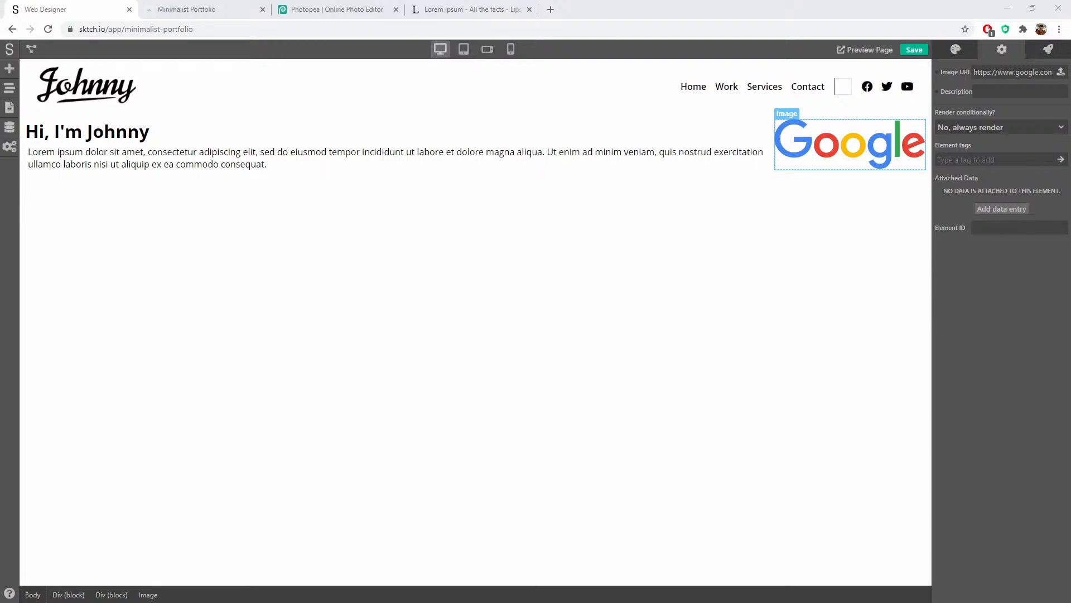
{"action": "triple_click", "coordinate": [1013, 72]}
{"action": "key", "text": "ctrl+v"}
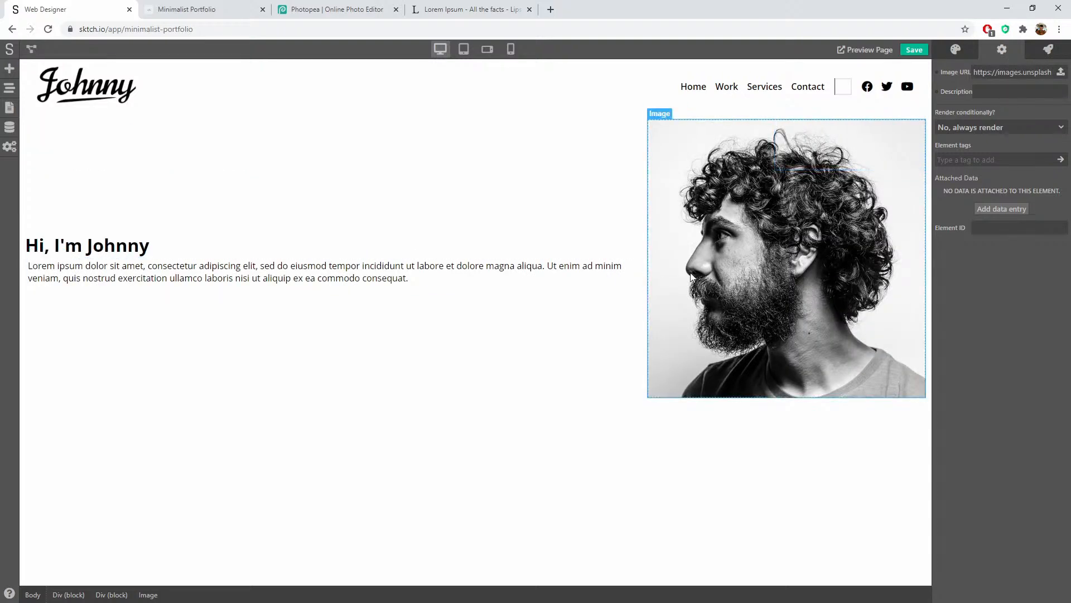
{"action": "left_click", "coordinate": [557, 335]}
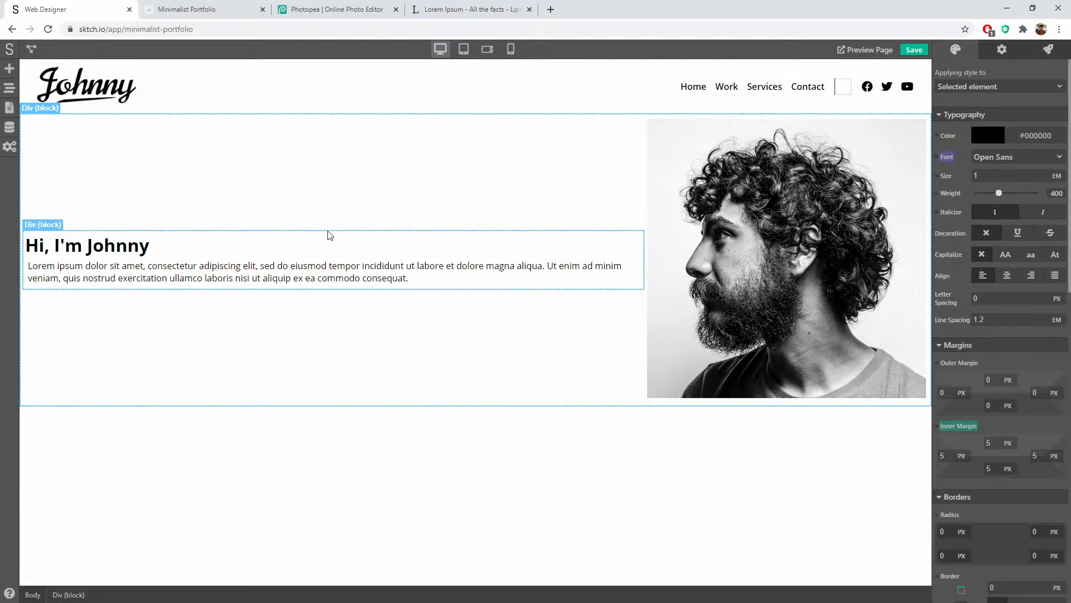
Step: Set the heading-and-paragraph Div's width to 400 px
{"action": "left_click", "coordinate": [372, 236]}
{"action": "left_click", "coordinate": [1001, 51]}
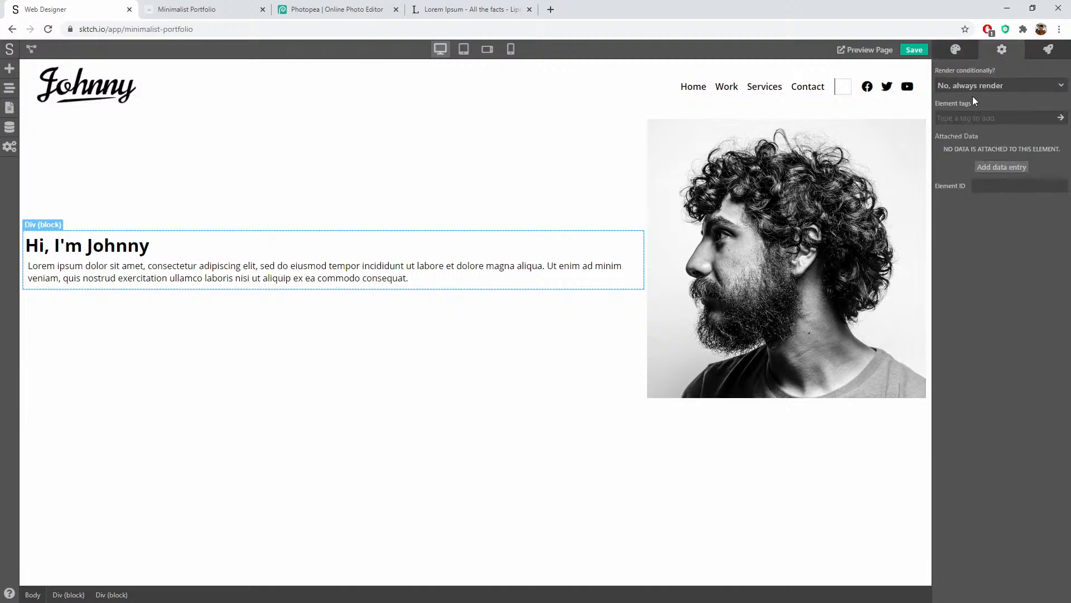
{"action": "left_click", "coordinate": [956, 51]}
{"action": "scroll", "coordinate": [1043, 276], "scroll_direction": "down", "scroll_amount": 15}
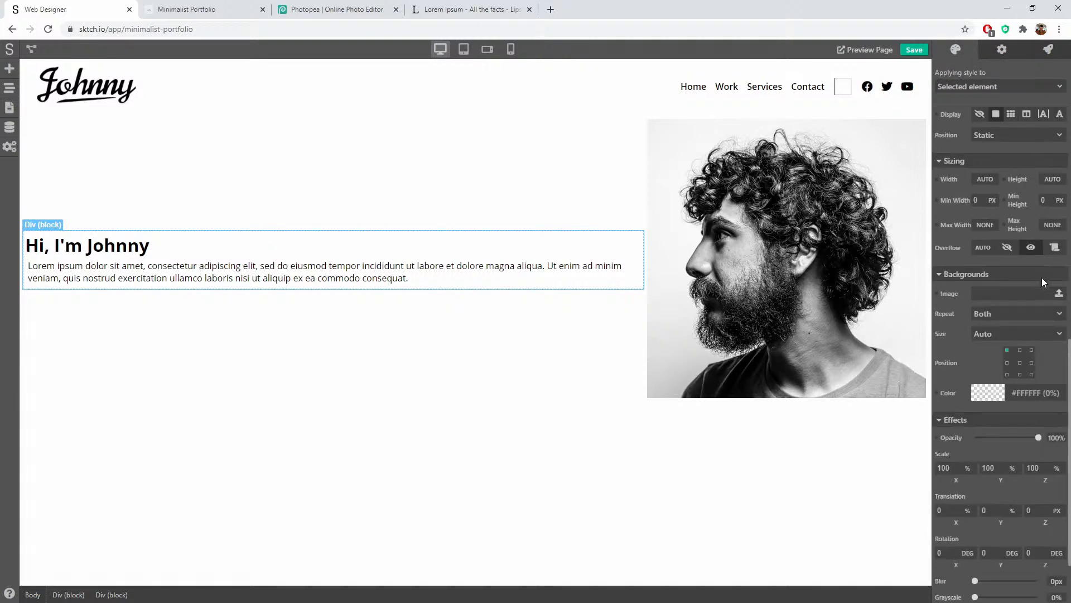
{"action": "scroll", "coordinate": [1043, 277], "scroll_direction": "up", "scroll_amount": 2}
{"action": "left_click", "coordinate": [986, 203]}
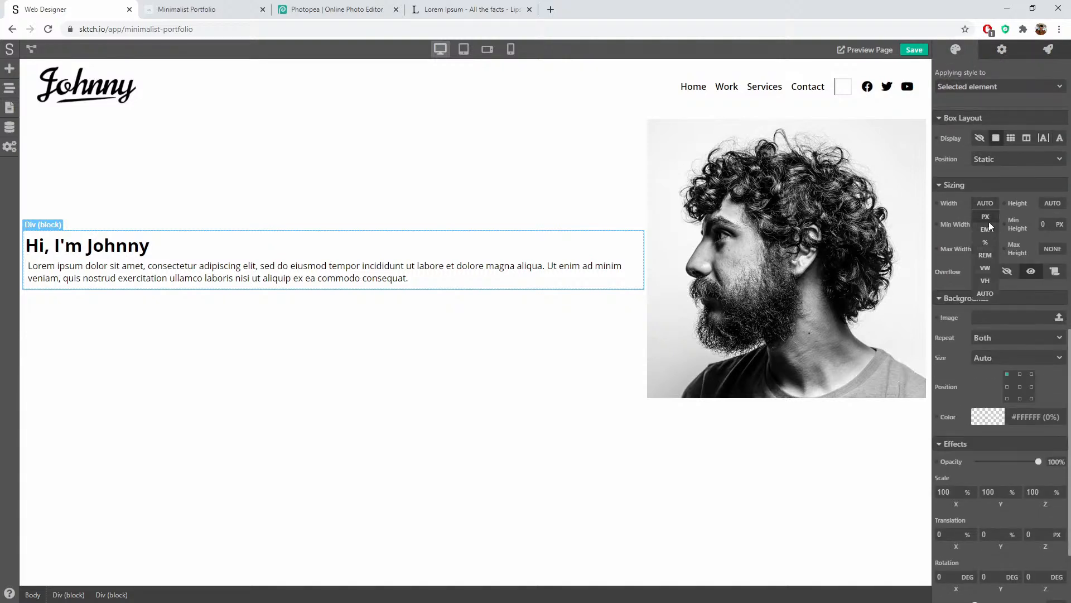
{"action": "left_click", "coordinate": [988, 218]}
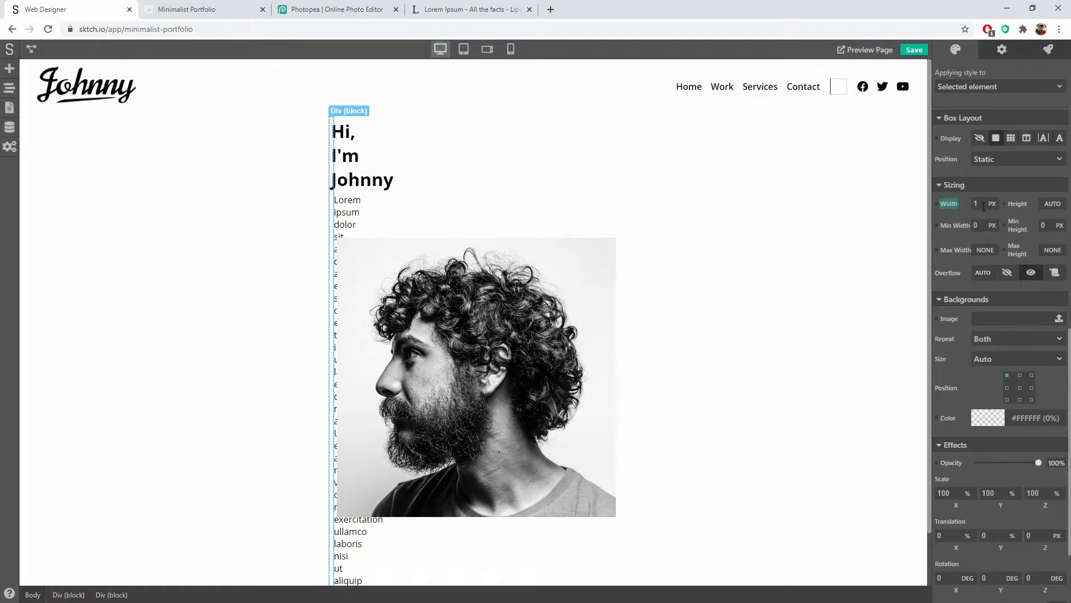
{"action": "type", "text": "400"}
{"action": "key", "text": "Return"}
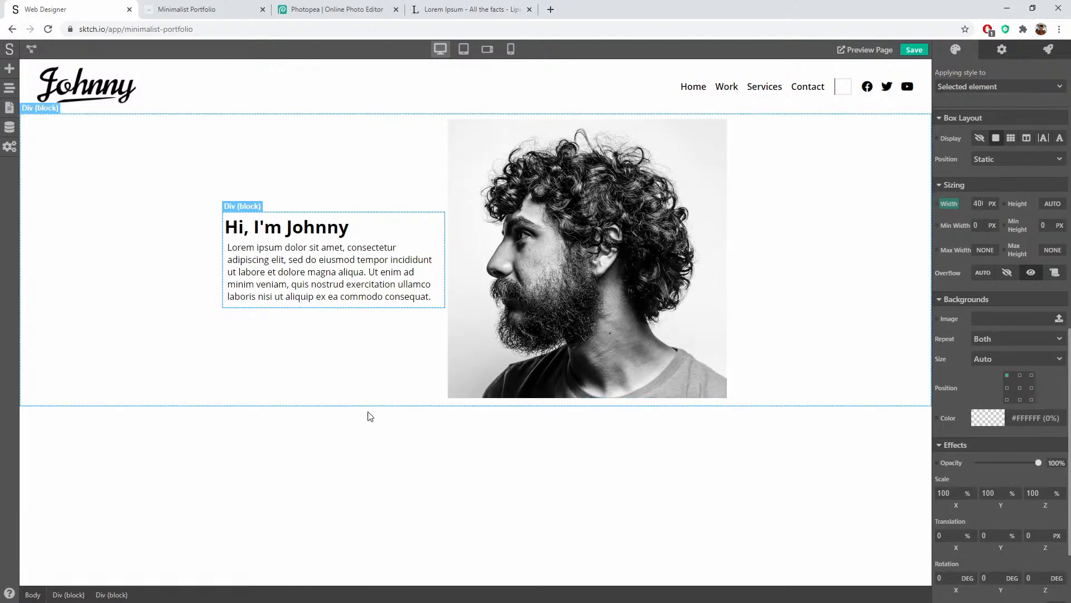
Step: Switch the portrait's wrapper Div width from AUTO to a fixed 400 px
{"action": "left_click", "coordinate": [306, 355]}
{"action": "left_click", "coordinate": [610, 286]}
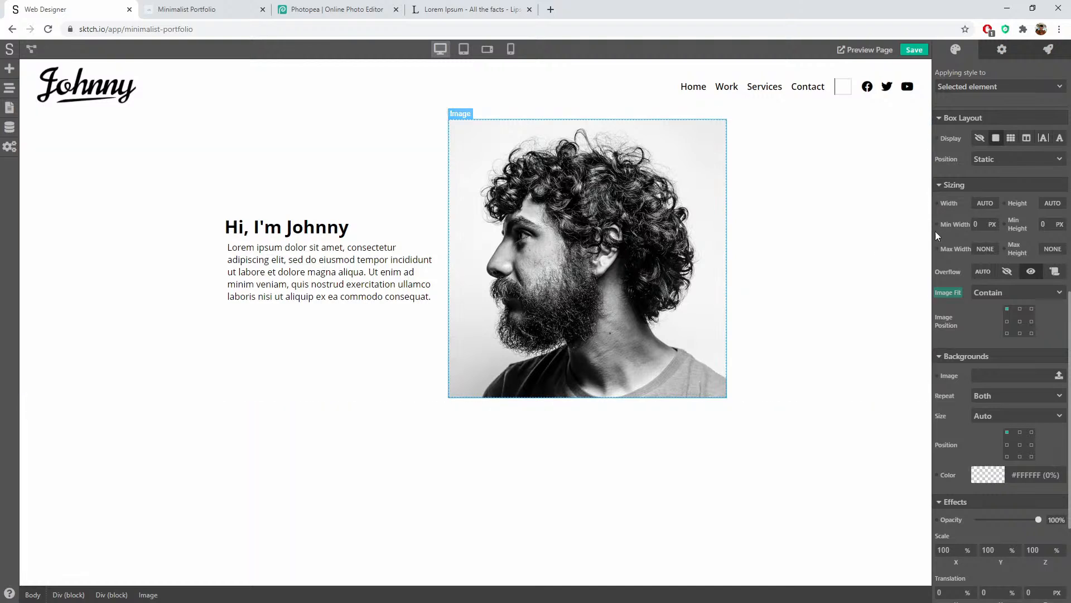
{"action": "left_click", "coordinate": [107, 597]}
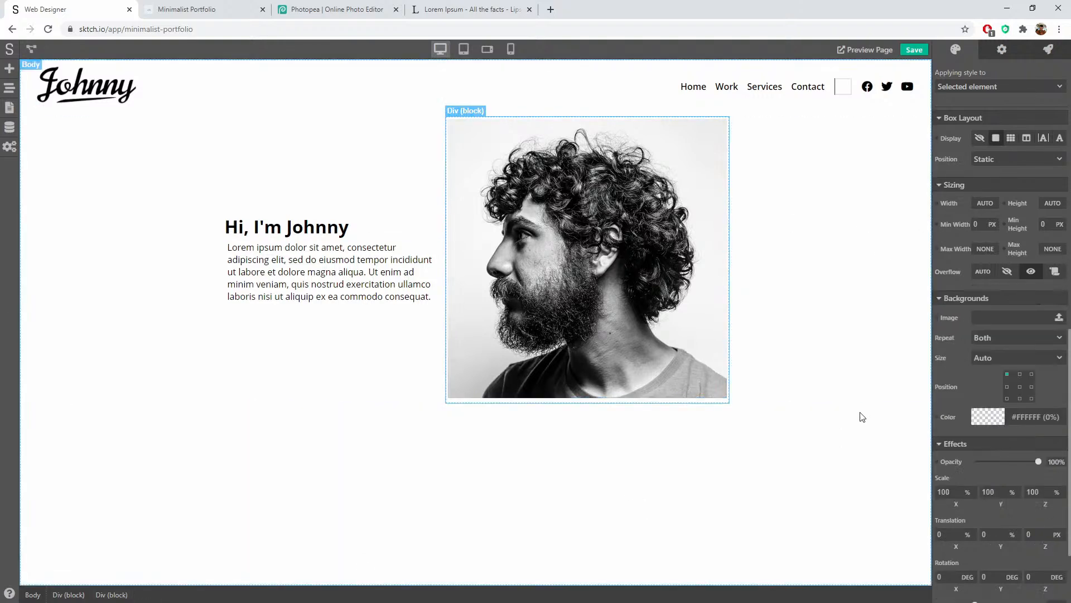
{"action": "left_click", "coordinate": [988, 202]}
{"action": "left_click", "coordinate": [986, 219]}
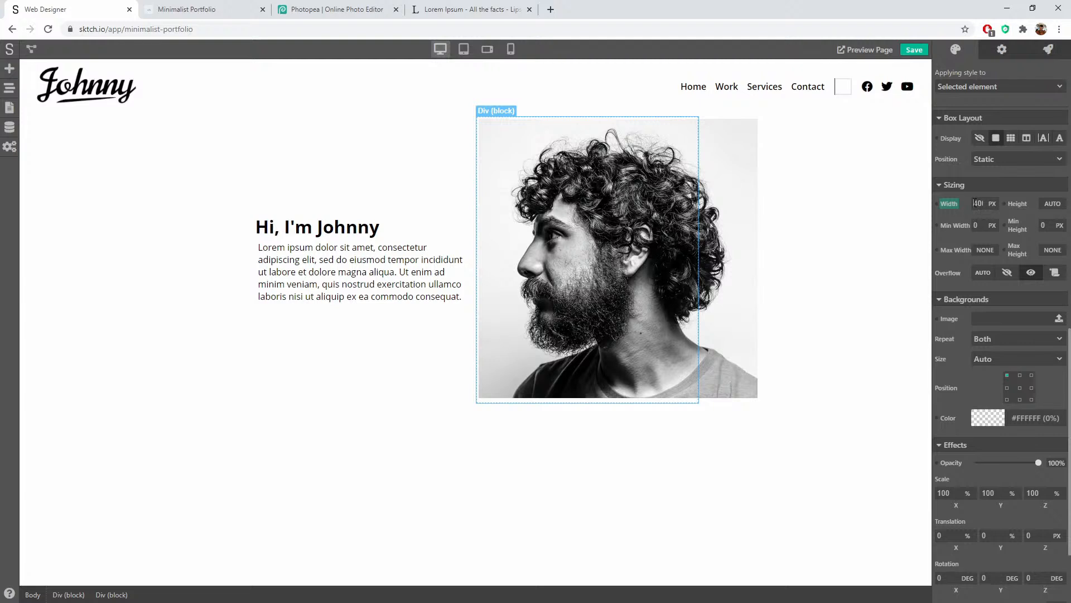
{"action": "left_click", "coordinate": [781, 347]}
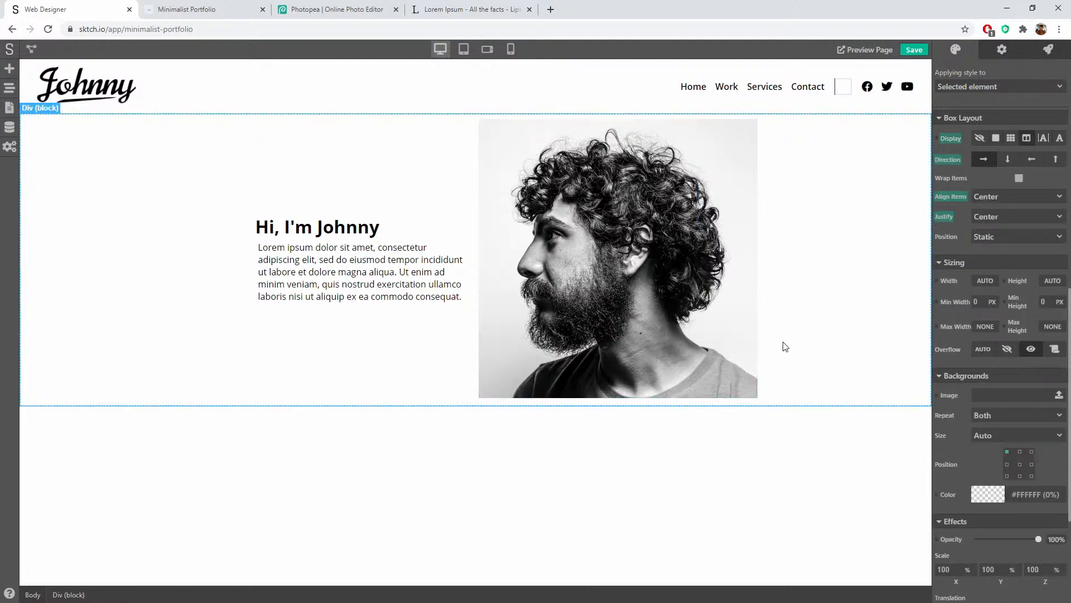
Step: Give the portrait image a Max Width of 100 % and review the hero layout
{"action": "left_click", "coordinate": [680, 323]}
{"action": "left_click", "coordinate": [108, 595]}
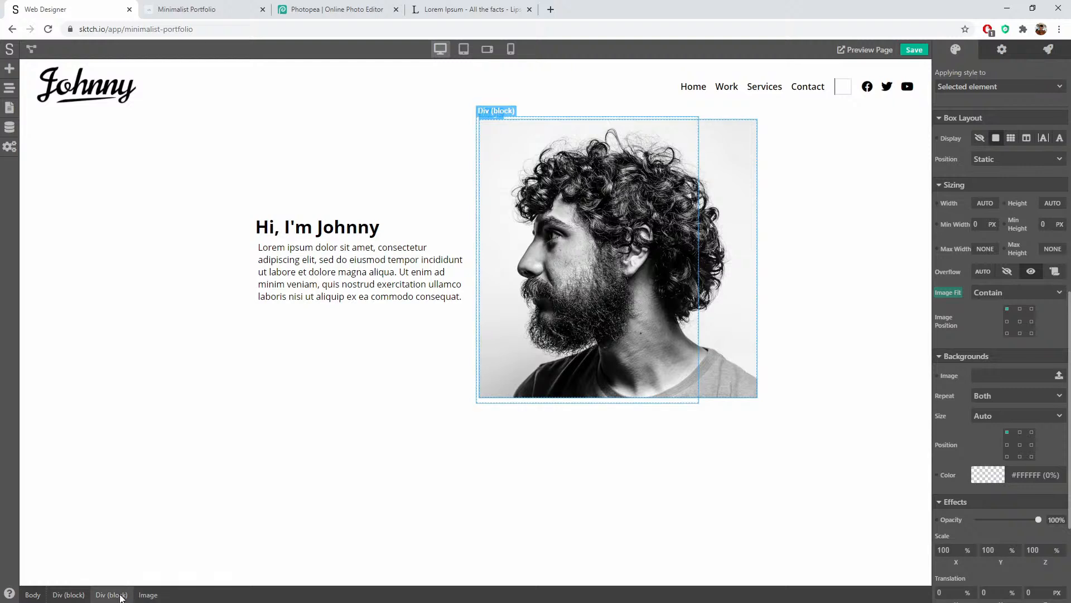
{"action": "left_click", "coordinate": [146, 595]}
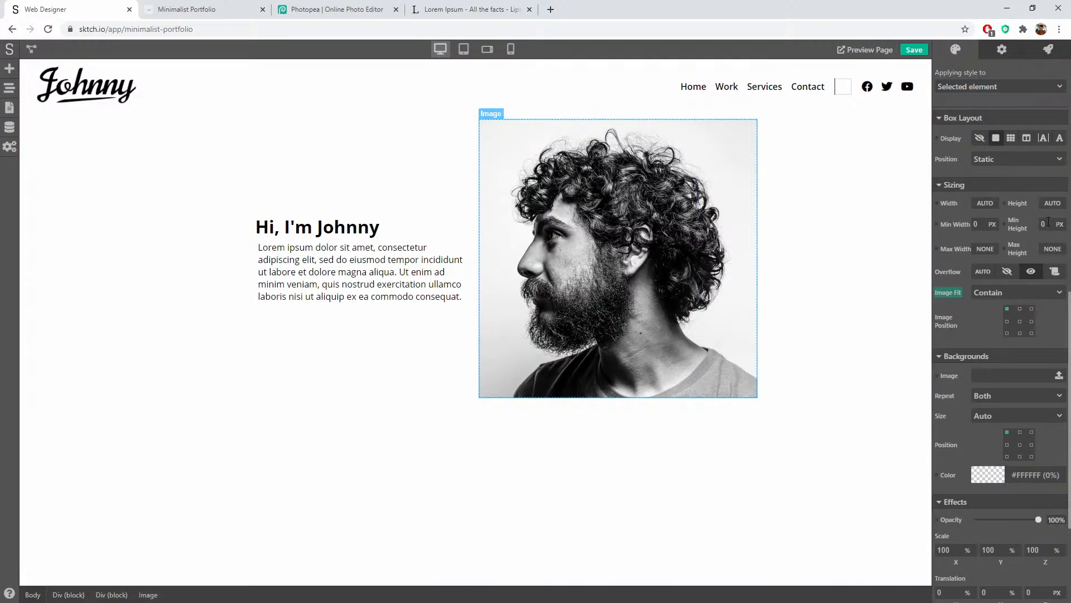
{"action": "left_click", "coordinate": [982, 249]}
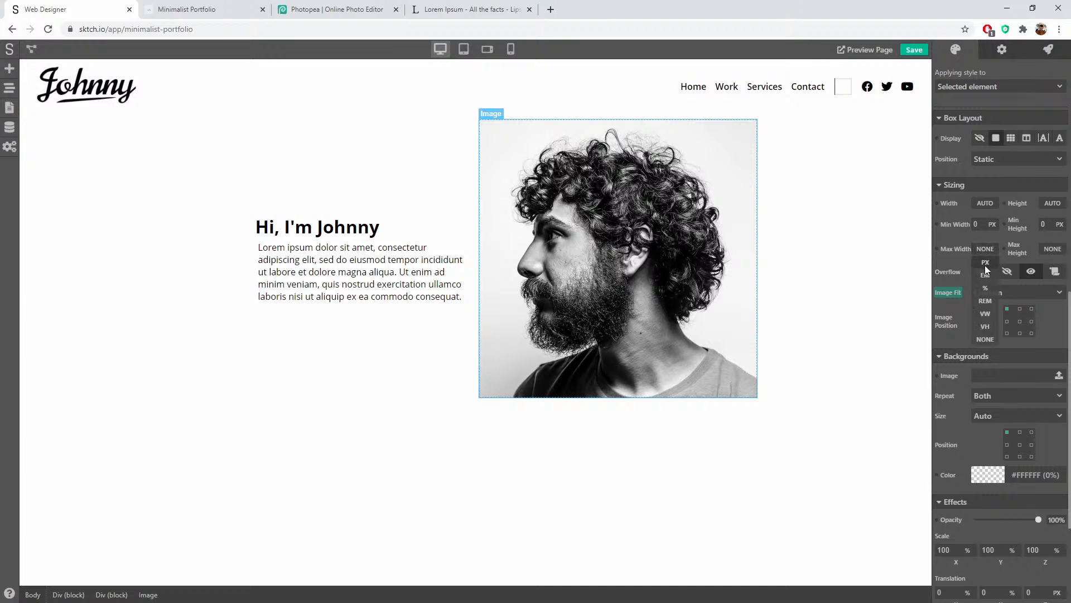
{"action": "type", "text": "1"}
{"action": "type", "text": "00"}
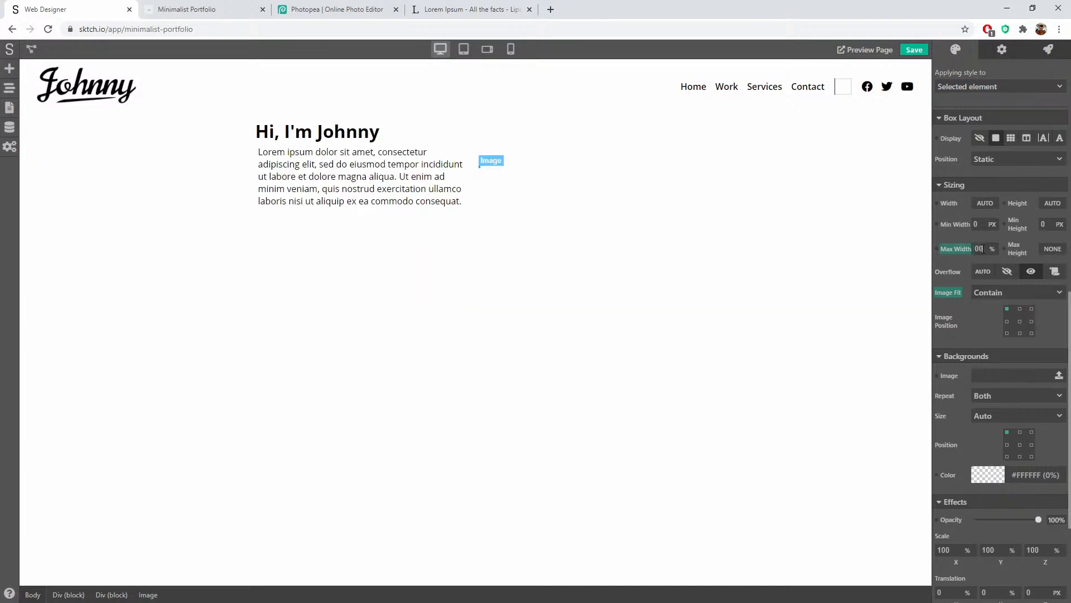
{"action": "left_click", "coordinate": [1052, 249]}
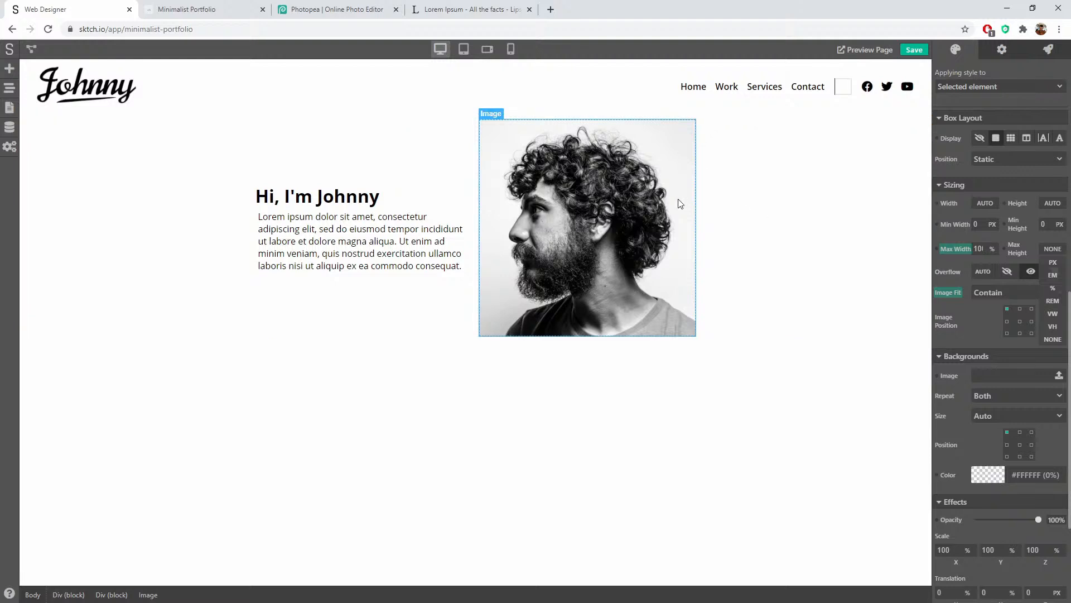
{"action": "left_click", "coordinate": [724, 199]}
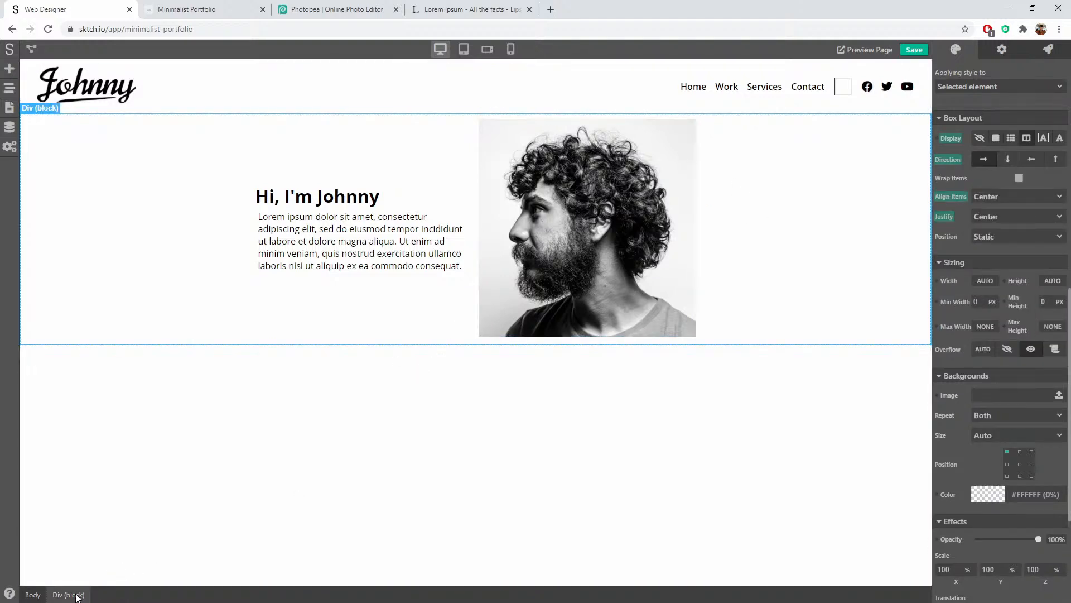
{"action": "left_click", "coordinate": [568, 229]}
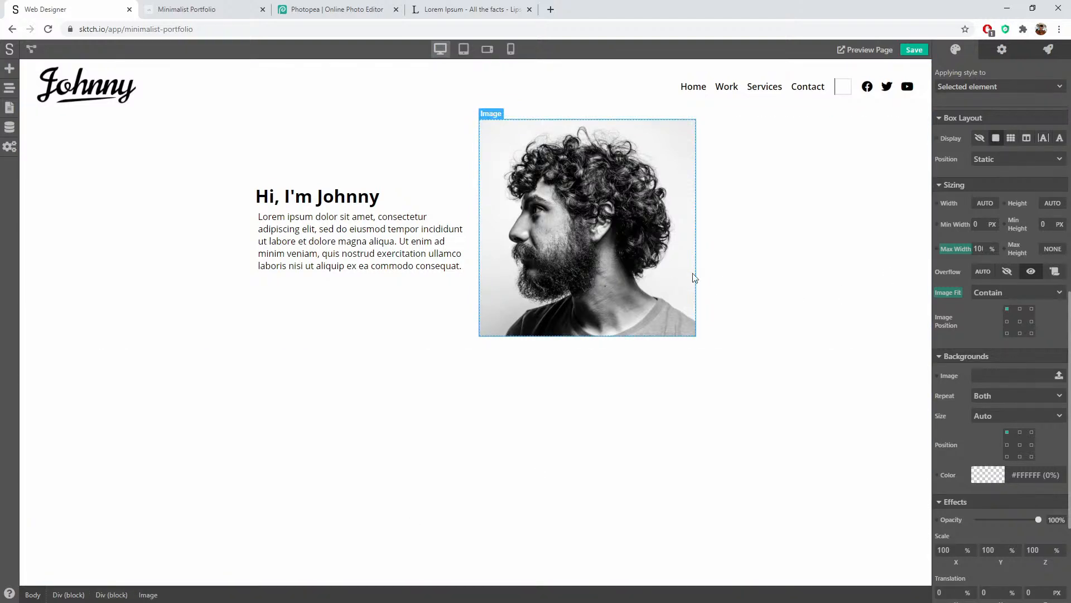
{"action": "left_click", "coordinate": [788, 272]}
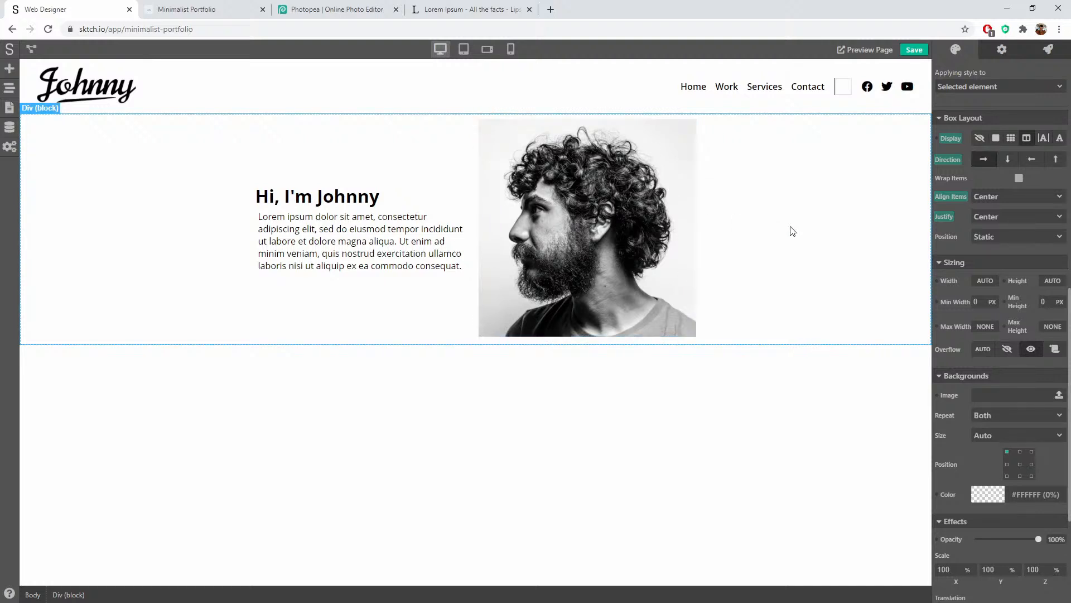
{"action": "scroll", "coordinate": [995, 254], "scroll_direction": "up", "scroll_amount": 3}
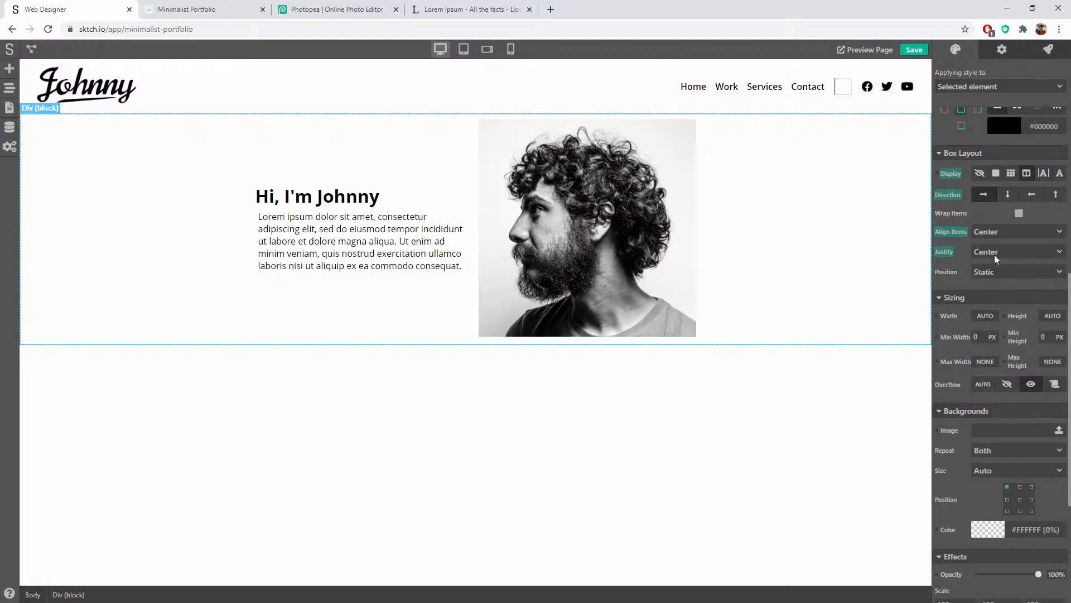
{"action": "scroll", "coordinate": [994, 254], "scroll_direction": "up", "scroll_amount": 3}
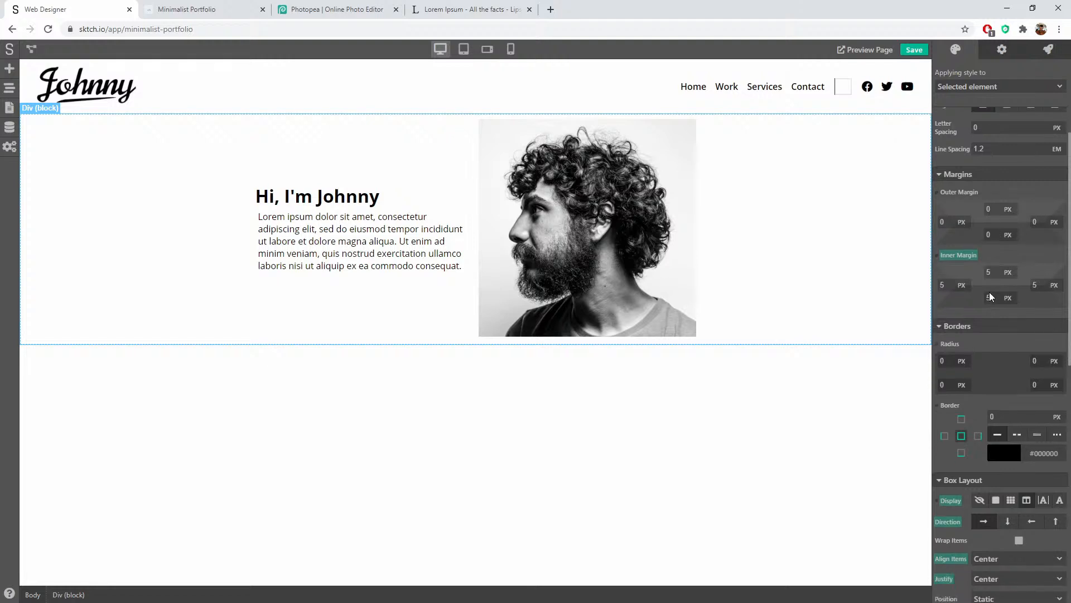
{"action": "left_click", "coordinate": [952, 280]}
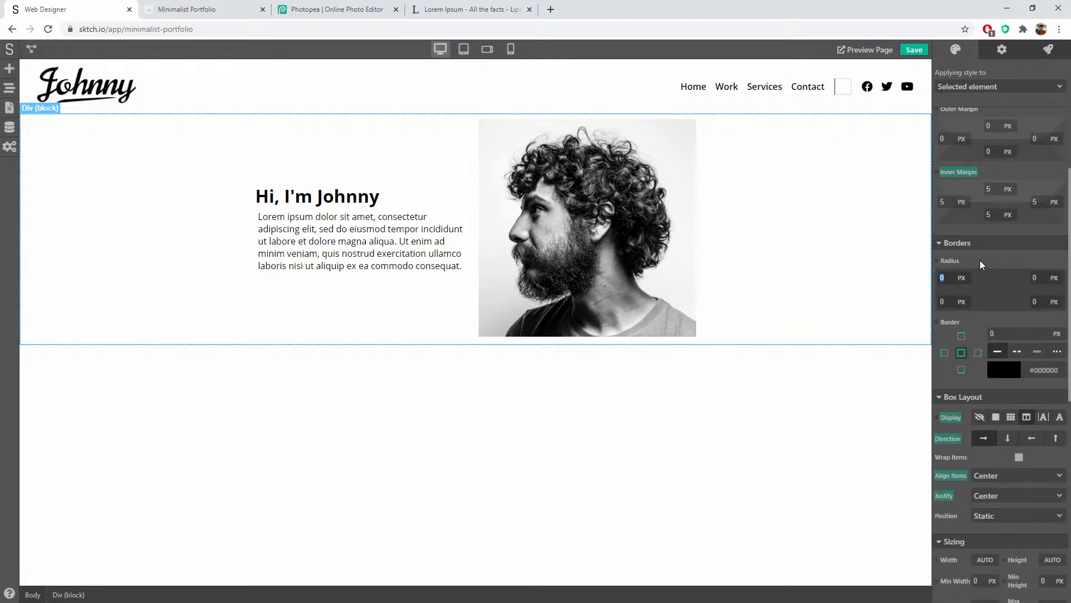
{"action": "type", "text": "200"}
{"action": "key", "text": "Tab"}
{"action": "type", "text": "200"}
{"action": "key", "text": "Tab"}
{"action": "type", "text": "200"}
{"action": "key", "text": "Tab"}
{"action": "type", "text": "200"}
{"action": "key", "text": "shift+Tab"}
{"action": "key", "text": "shift+Tab"}
{"action": "left_click", "coordinate": [1011, 259]}
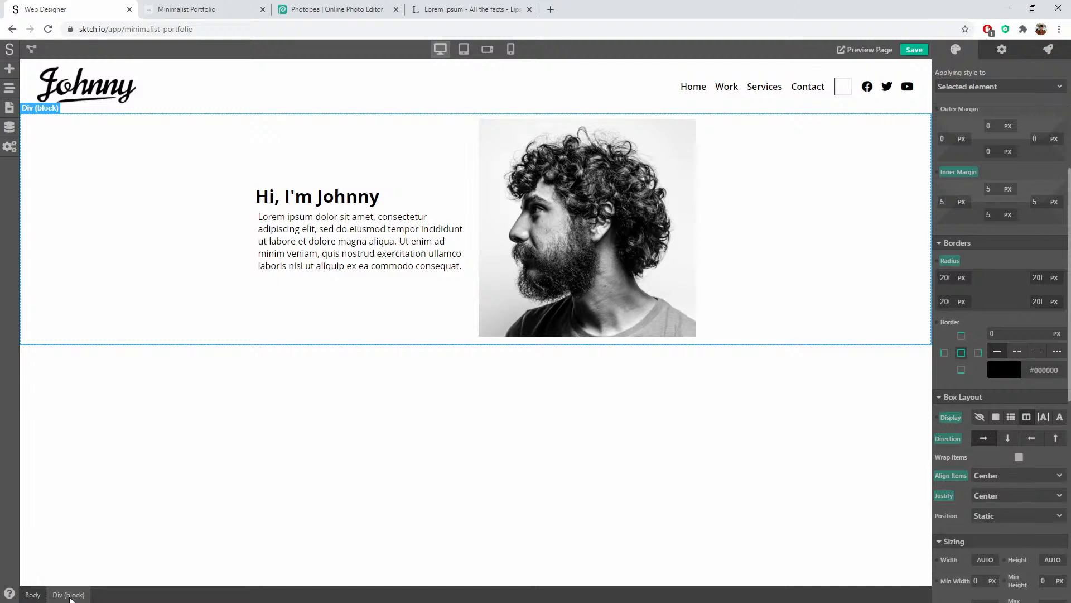
{"action": "left_click", "coordinate": [593, 260]}
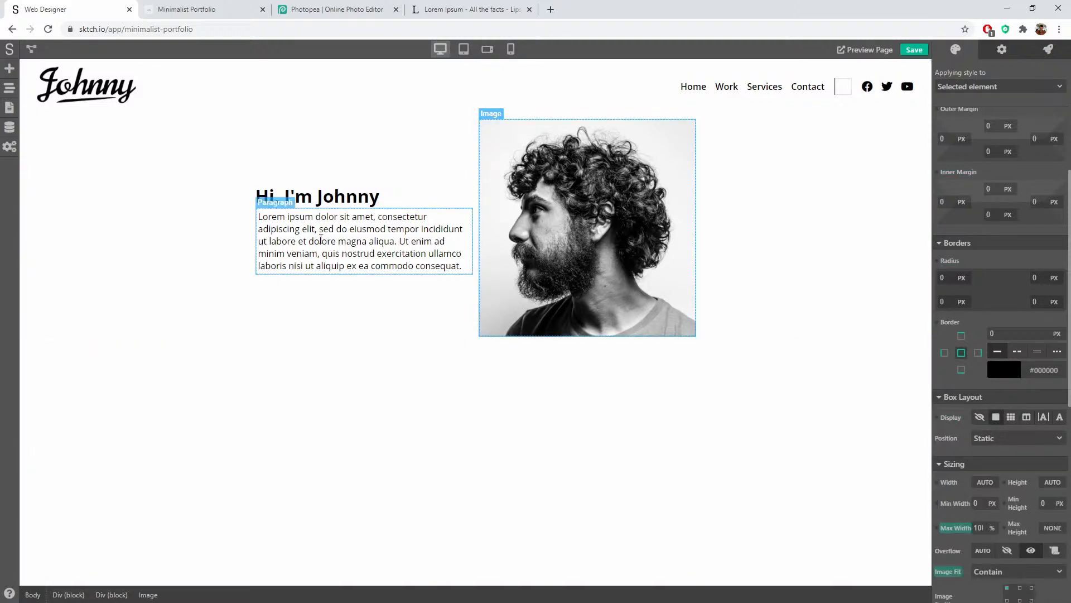
{"action": "left_click", "coordinate": [478, 252]}
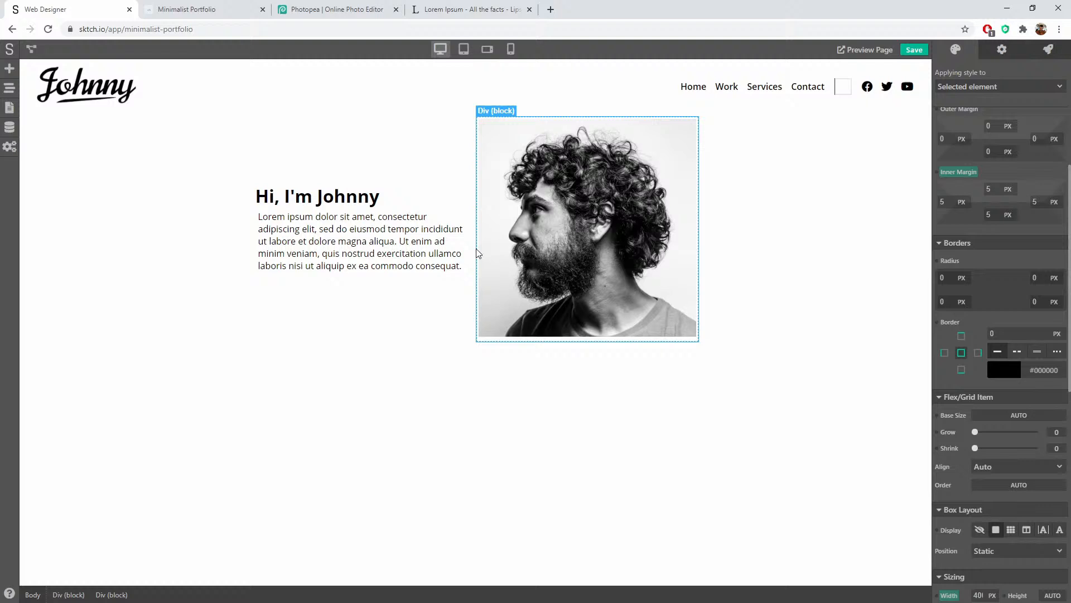
{"action": "left_click", "coordinate": [491, 413]}
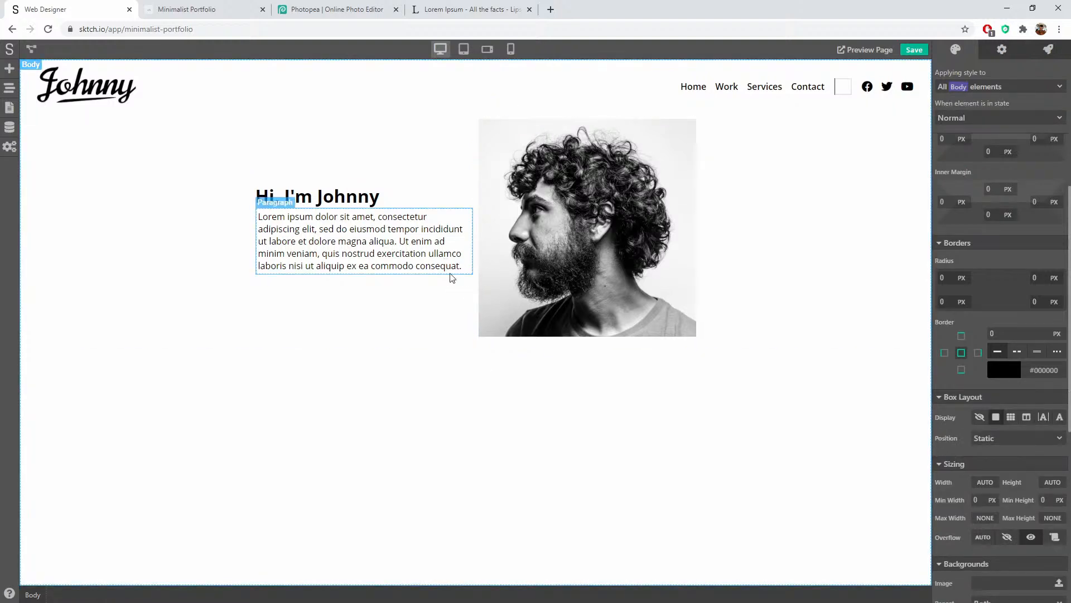
{"action": "left_click", "coordinate": [408, 199]}
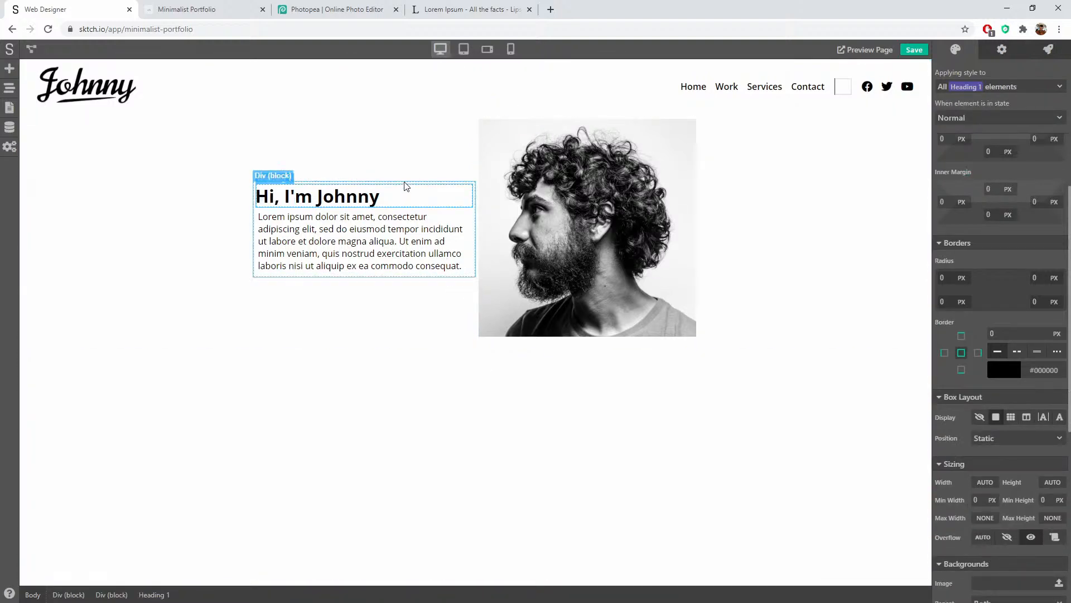
{"action": "left_click", "coordinate": [403, 153]}
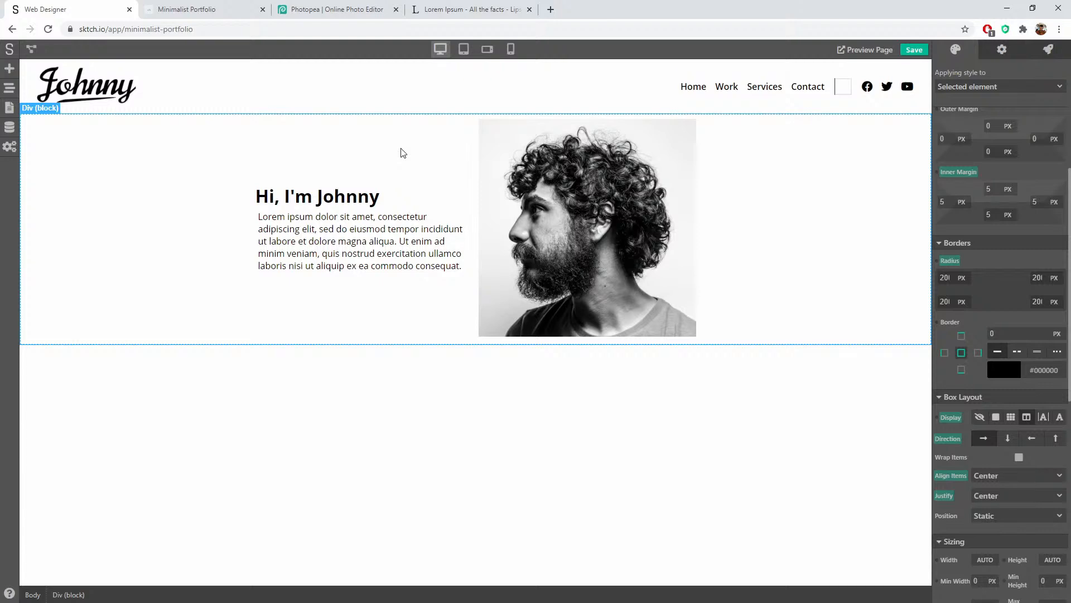
{"action": "left_click", "coordinate": [949, 261]}
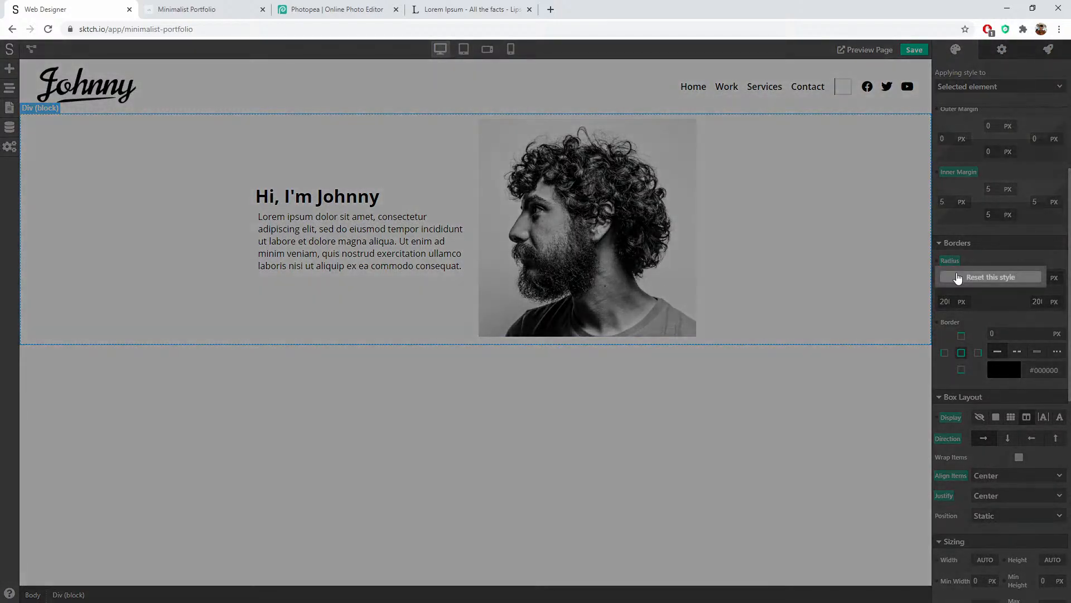
{"action": "left_click", "coordinate": [956, 278]}
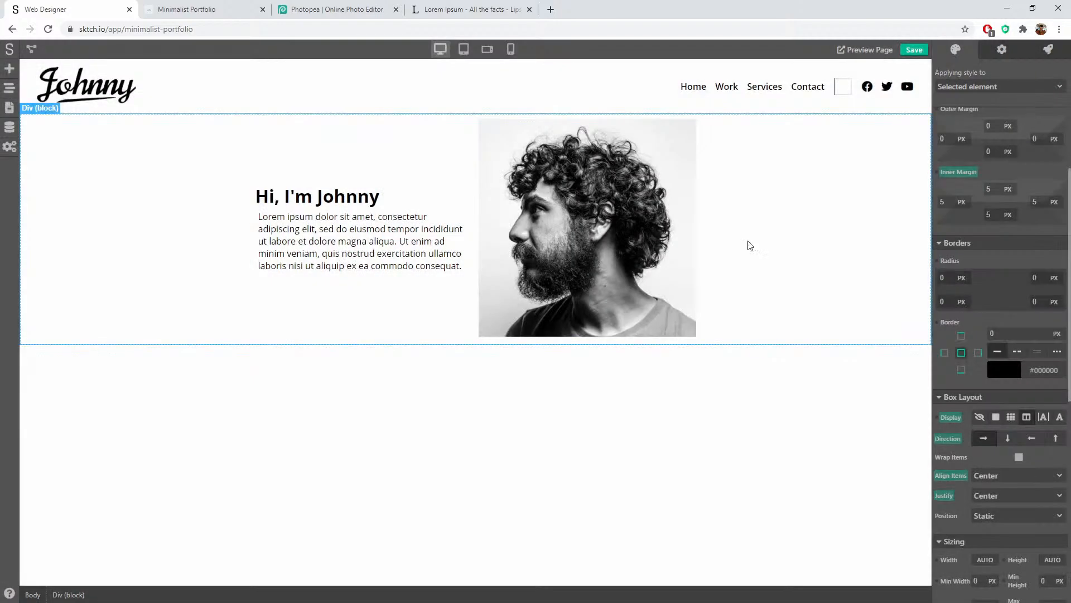
Step: Set all four Border Radius corners of the portrait to 200
{"action": "left_click", "coordinate": [614, 206]}
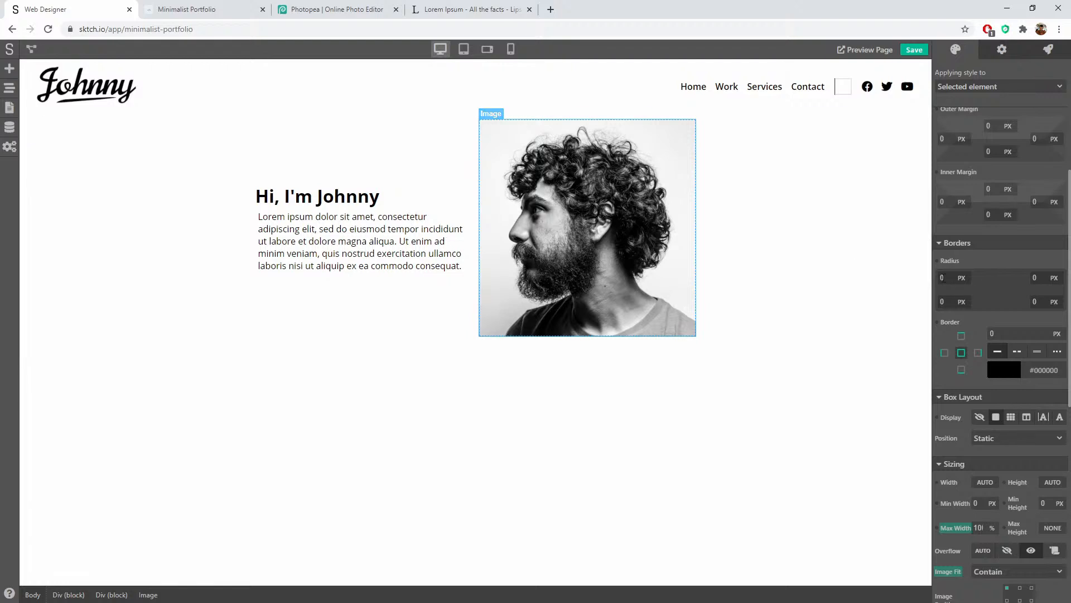
{"action": "left_click", "coordinate": [942, 277]}
{"action": "type", "text": "200"}
{"action": "key", "text": "Tab"}
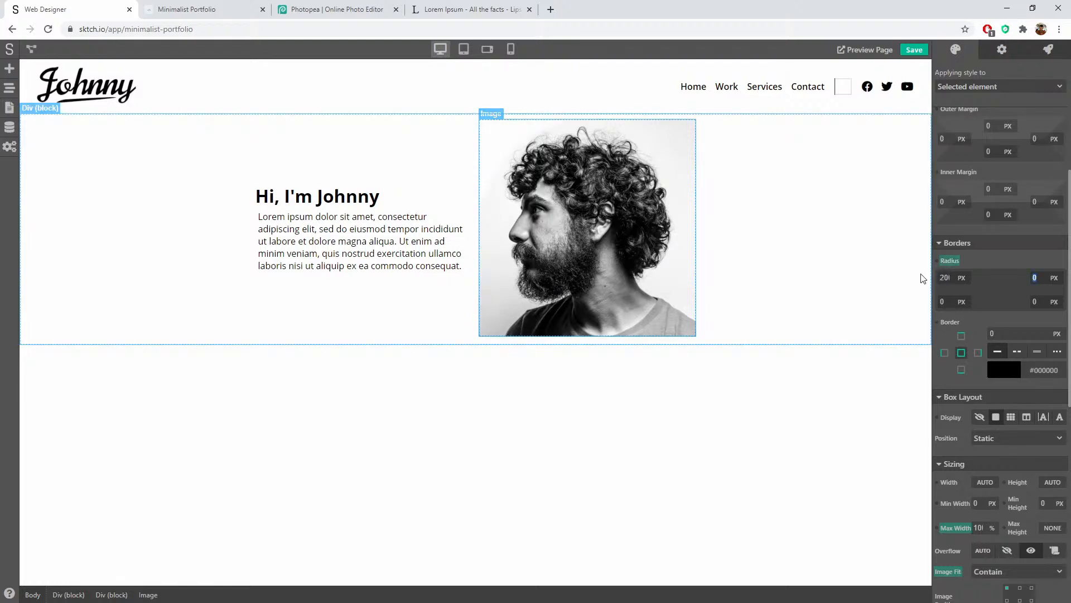
{"action": "type", "text": "200"}
{"action": "key", "text": "Tab"}
{"action": "type", "text": "200"}
{"action": "key", "text": "Tab"}
{"action": "type", "text": "200"}
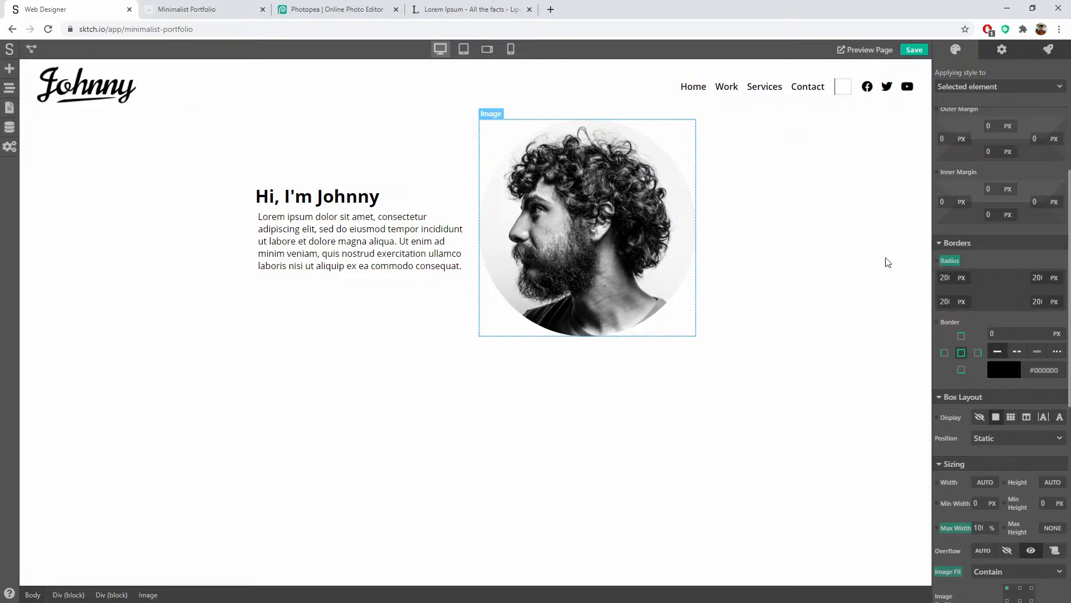
Step: Change the portrait's bottom-right radius to 5 and review the result
{"action": "left_click", "coordinate": [714, 339]}
{"action": "left_click", "coordinate": [671, 313]}
{"action": "key", "text": "ctrl+a"}
{"action": "type", "text": "5"}
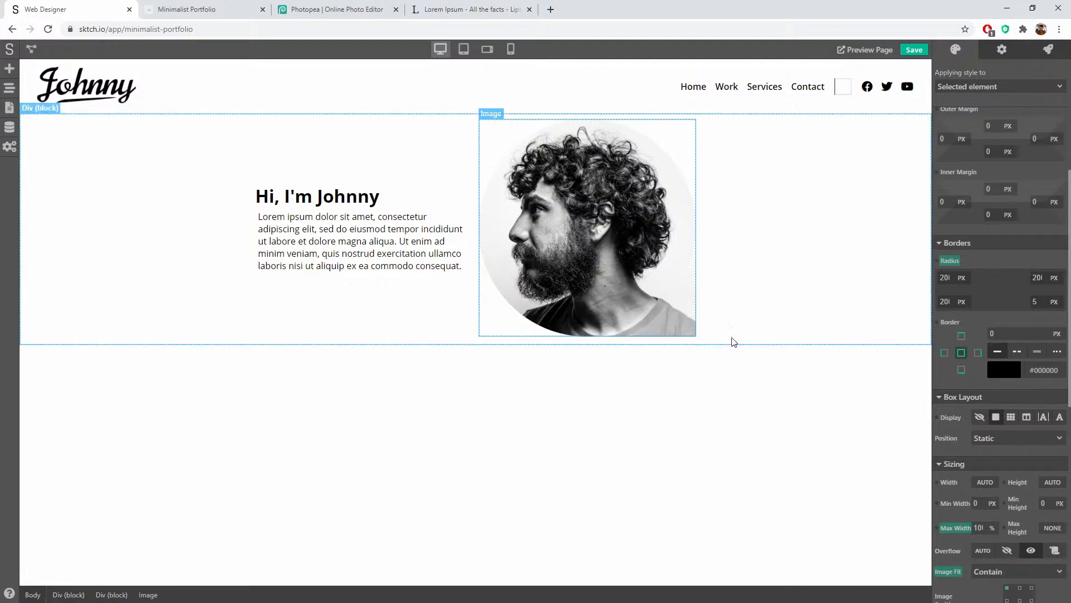
{"action": "left_click", "coordinate": [733, 342]}
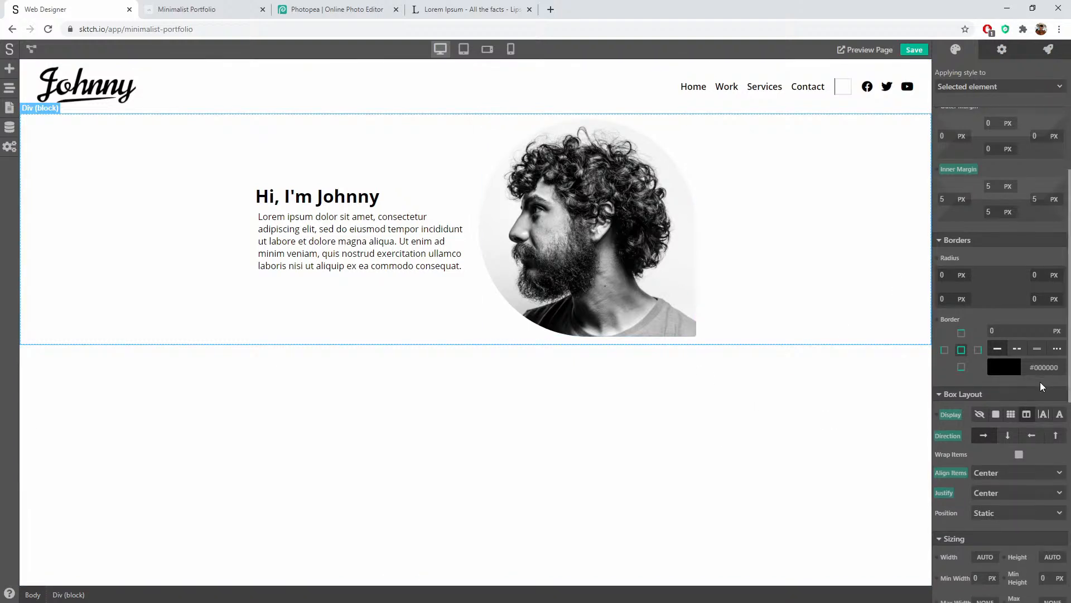
{"action": "scroll", "coordinate": [1040, 385], "scroll_direction": "down", "scroll_amount": 8}
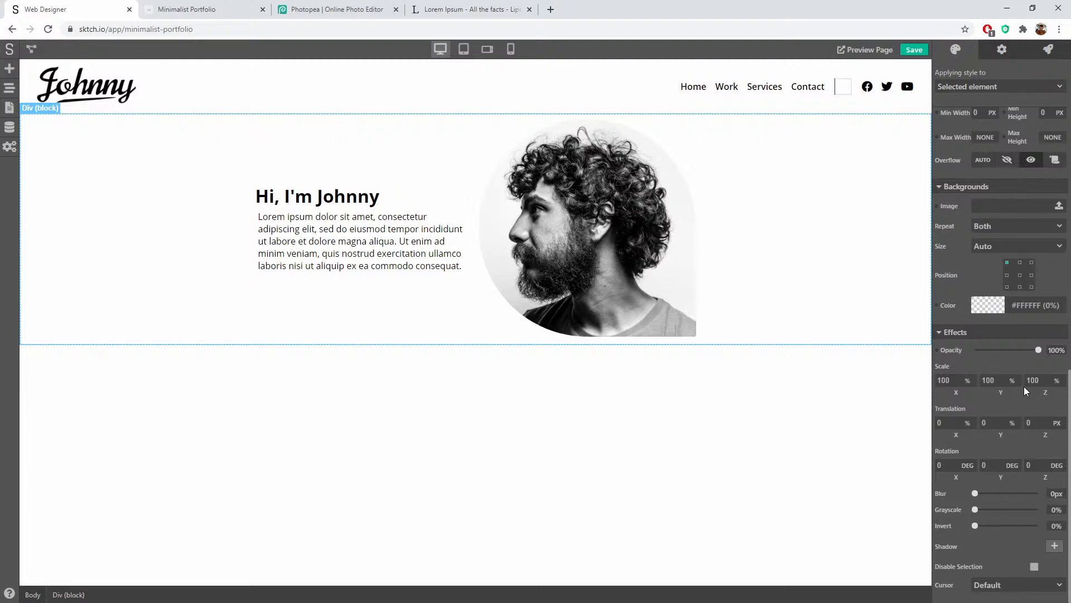
Step: Reset the shadow that was added to the hero block
{"action": "left_click", "coordinate": [1056, 545]}
{"action": "scroll", "coordinate": [1009, 534], "scroll_direction": "down", "scroll_amount": 2}
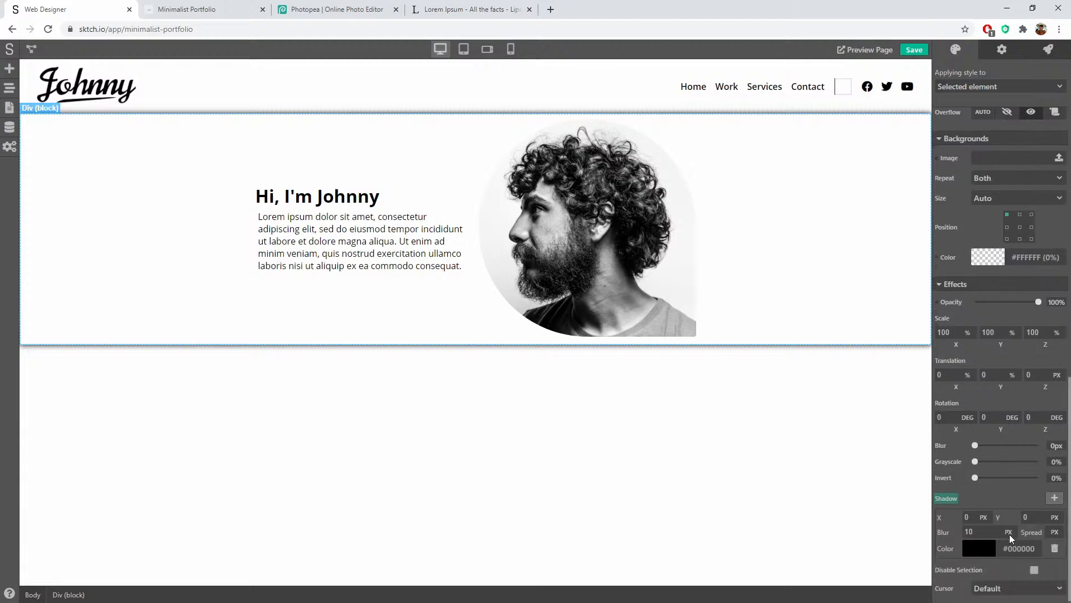
{"action": "scroll", "coordinate": [1011, 534], "scroll_direction": "up", "scroll_amount": 3}
{"action": "scroll", "coordinate": [1007, 499], "scroll_direction": "down", "scroll_amount": 2}
{"action": "scroll", "coordinate": [1007, 498], "scroll_direction": "down", "scroll_amount": 2}
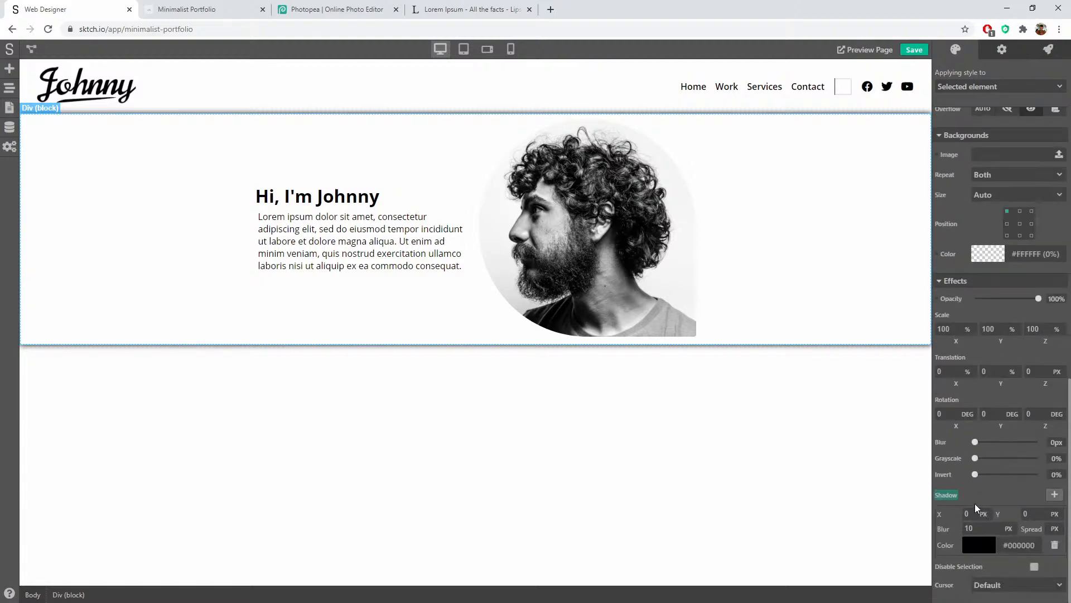
{"action": "left_click", "coordinate": [948, 497]}
{"action": "left_click", "coordinate": [956, 477]}
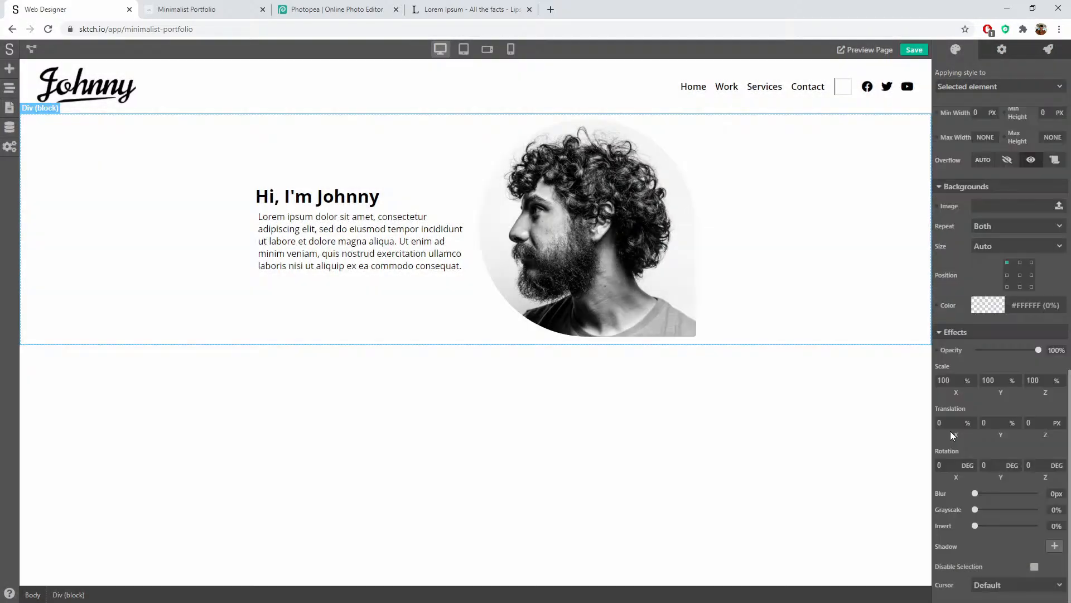
Step: Add a shadow to the portrait and drag its colour alpha down to about 11%
{"action": "left_click", "coordinate": [612, 233]}
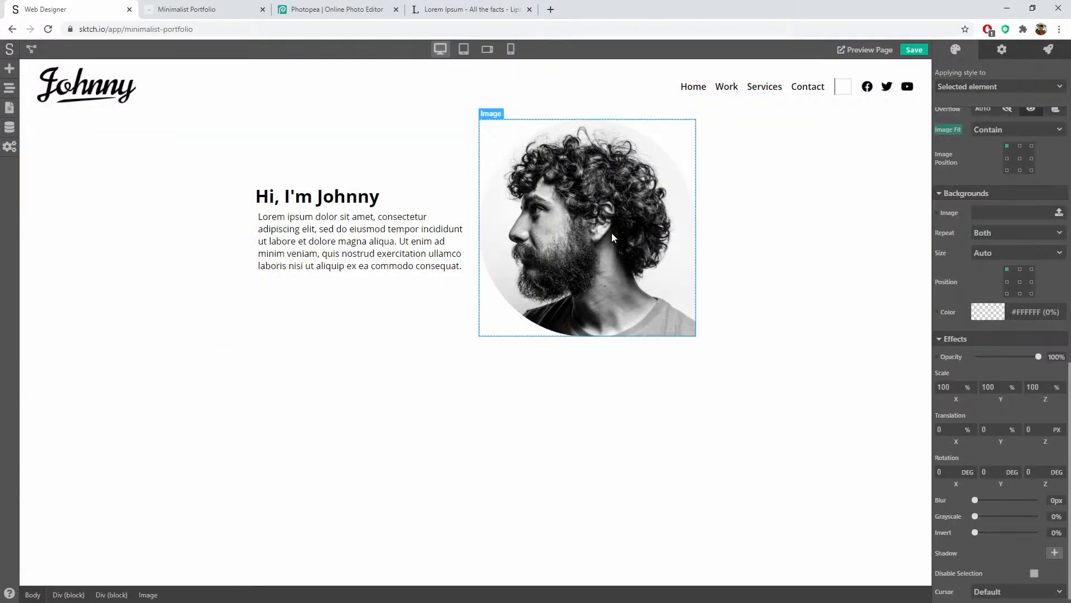
{"action": "left_click", "coordinate": [1055, 546]}
{"action": "scroll", "coordinate": [1042, 528], "scroll_direction": "down", "scroll_amount": 2}
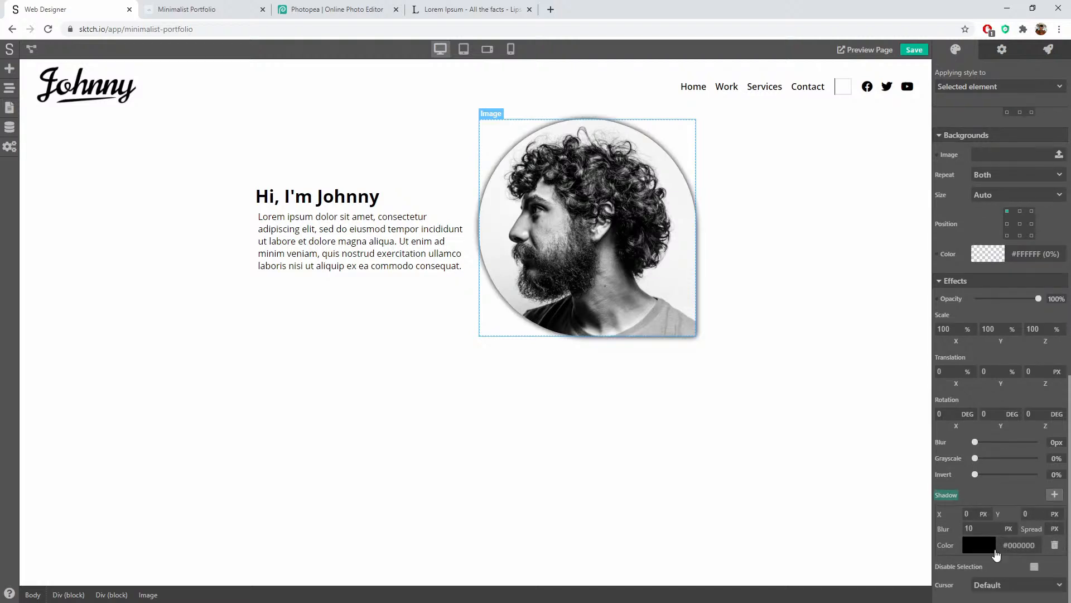
{"action": "left_click", "coordinate": [986, 545]}
{"action": "scroll", "coordinate": [1034, 529], "scroll_direction": "down", "scroll_amount": 2}
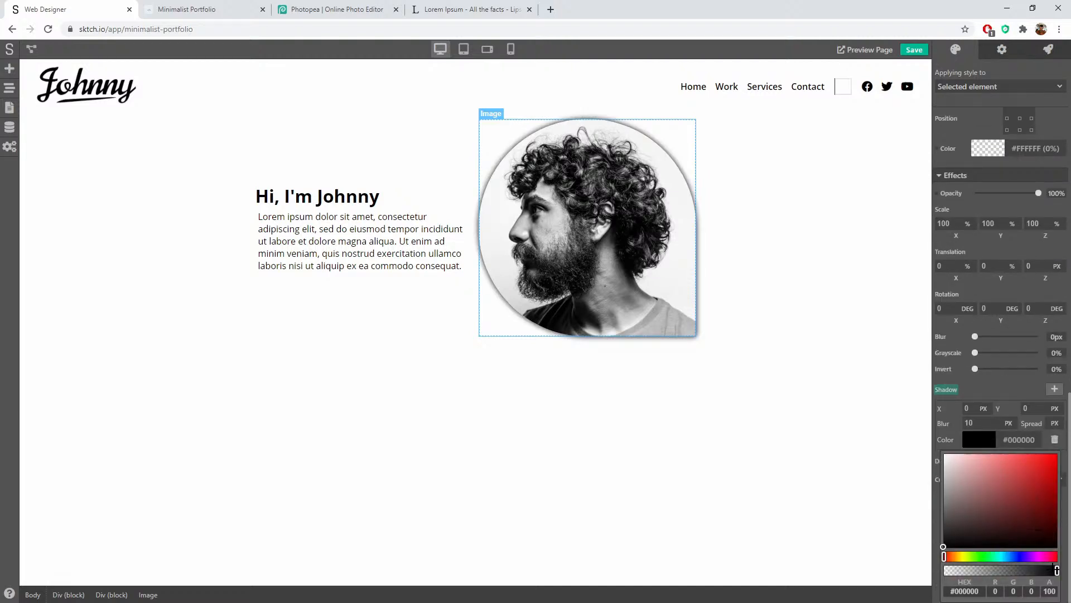
{"action": "left_click_drag", "start_coordinate": [1057, 569], "coordinate": [956, 569]}
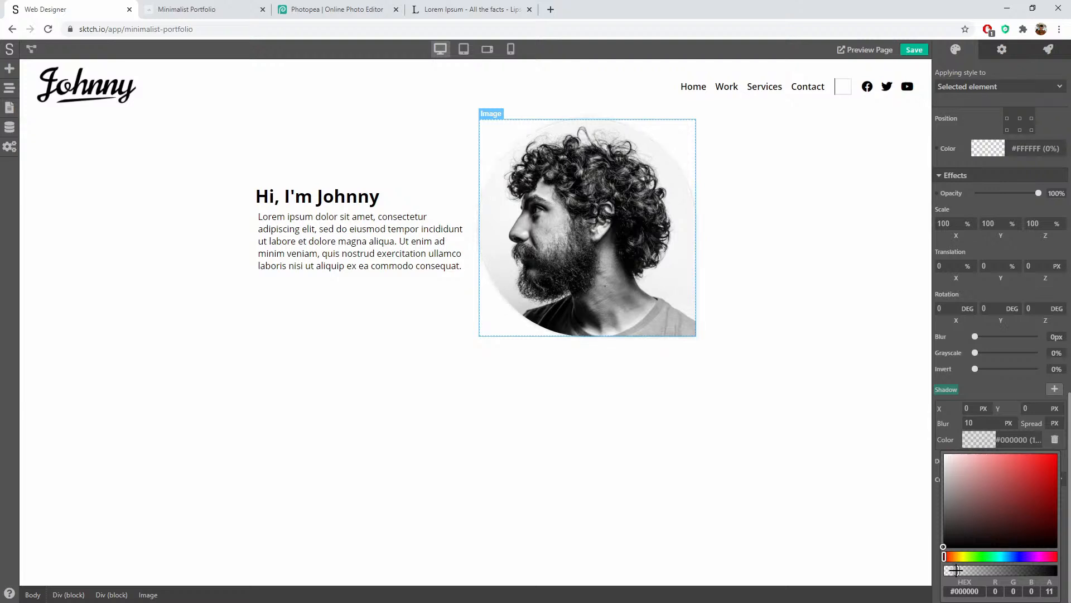
{"action": "left_click", "coordinate": [992, 387]}
{"action": "left_click", "coordinate": [756, 324]}
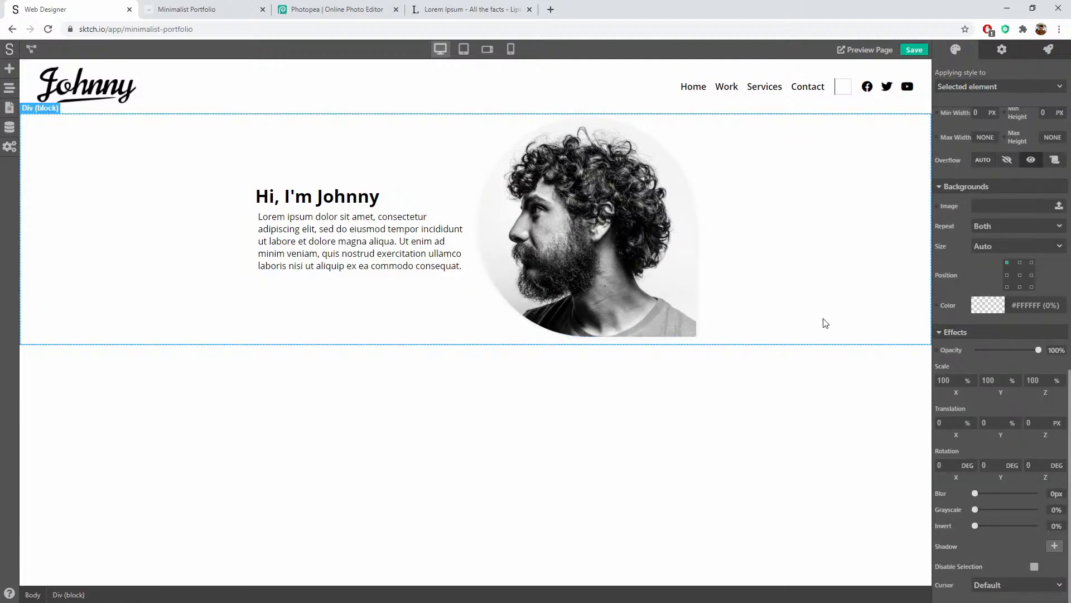
{"action": "left_click", "coordinate": [692, 261]}
{"action": "right_click", "coordinate": [971, 472]}
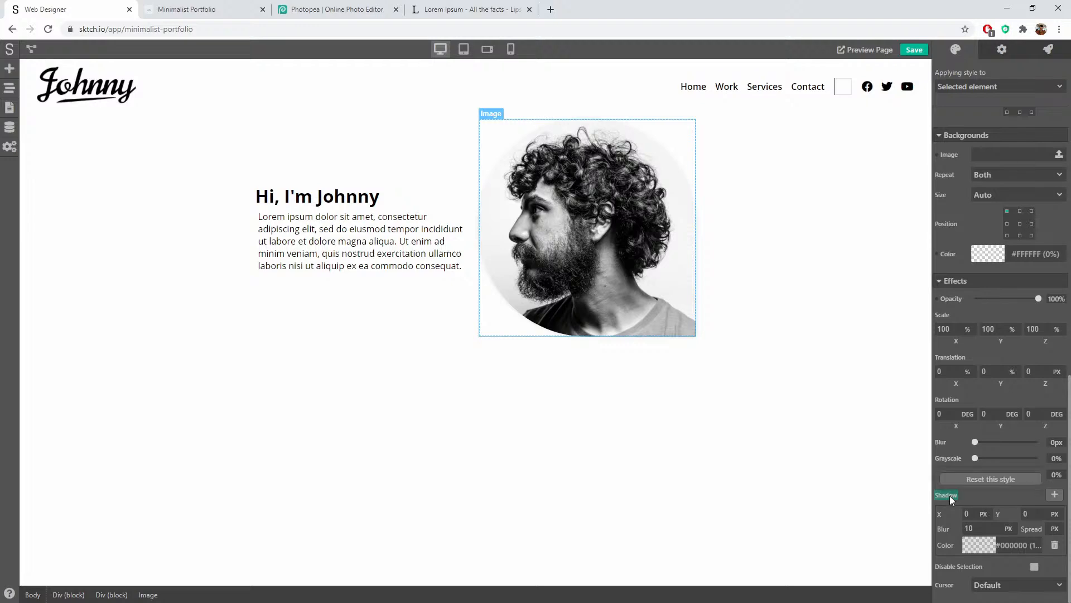
{"action": "left_click", "coordinate": [804, 217]}
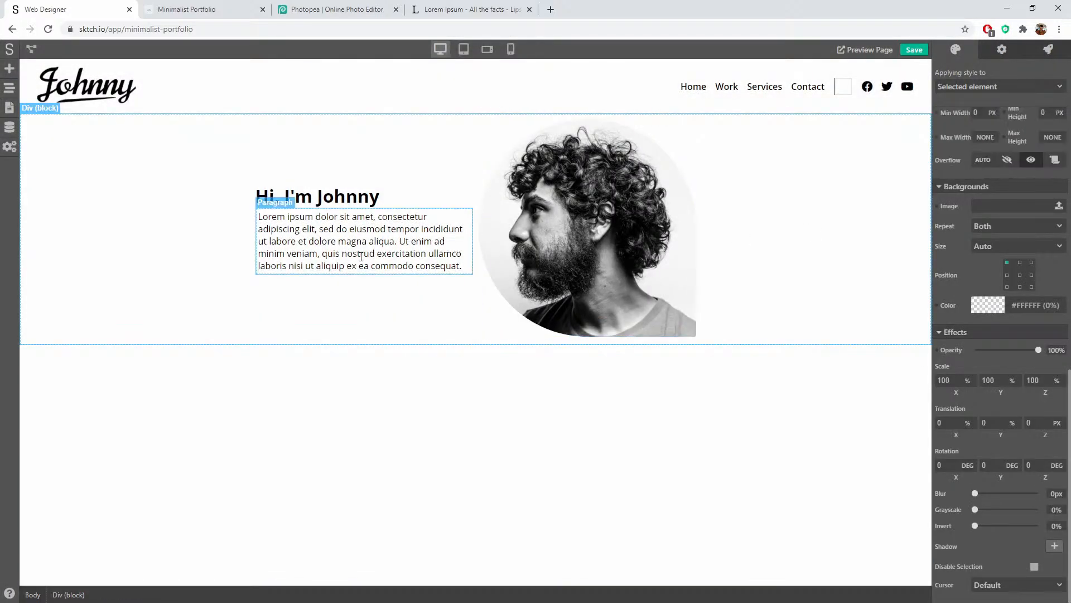
Step: Set the "Hi, I'm Johnny" heading's Typography Size to 3 EM
{"action": "left_click", "coordinate": [335, 196]}
{"action": "scroll", "coordinate": [991, 168], "scroll_direction": "up", "scroll_amount": 5}
{"action": "scroll", "coordinate": [992, 190], "scroll_direction": "up", "scroll_amount": 5}
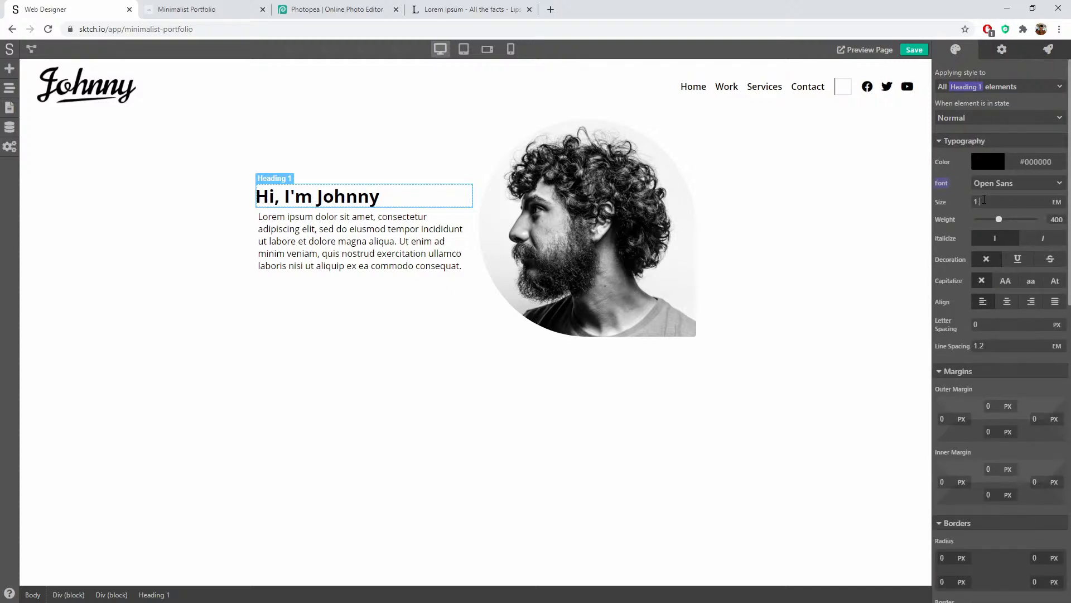
{"action": "left_click", "coordinate": [984, 200]}
{"action": "type", "text": ".3"}
{"action": "key", "text": "Return"}
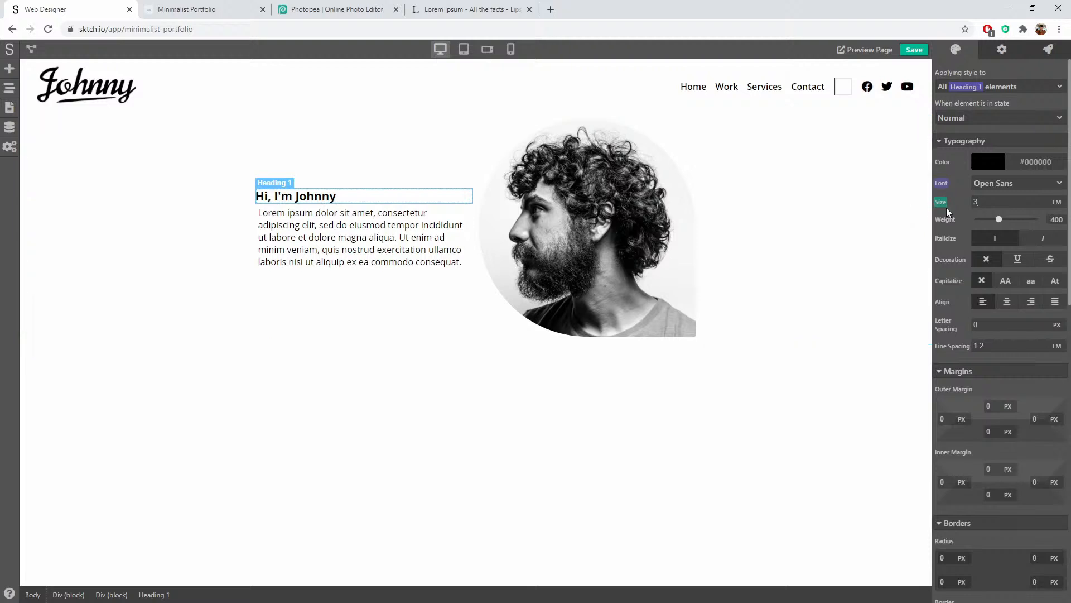
{"action": "type", "text": "3"}
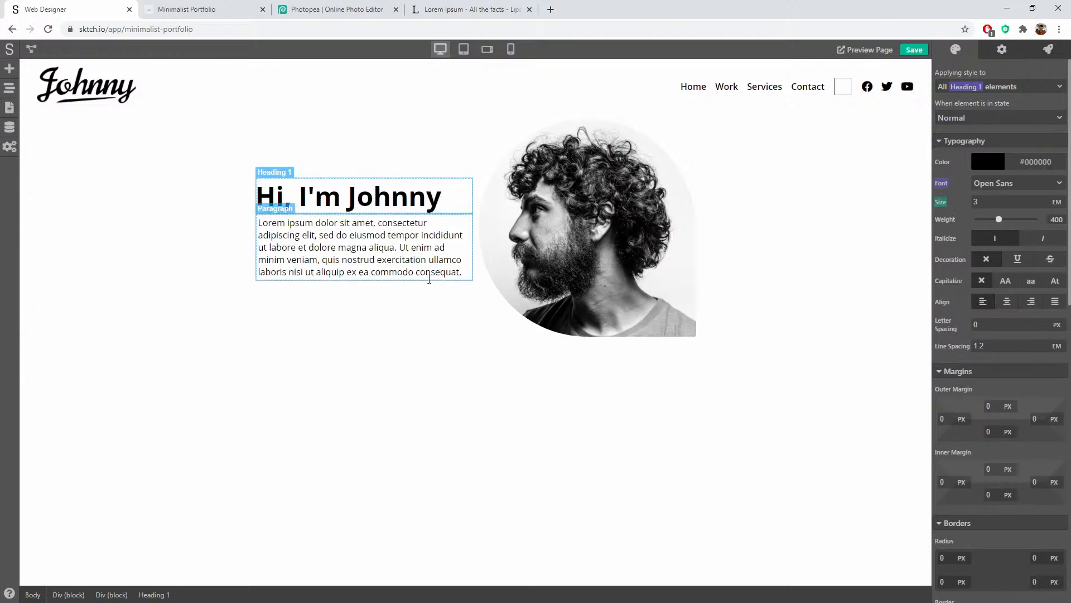
Step: Give the heading a 10 px bottom outer margin
{"action": "scroll", "coordinate": [989, 337], "scroll_direction": "down", "scroll_amount": 4}
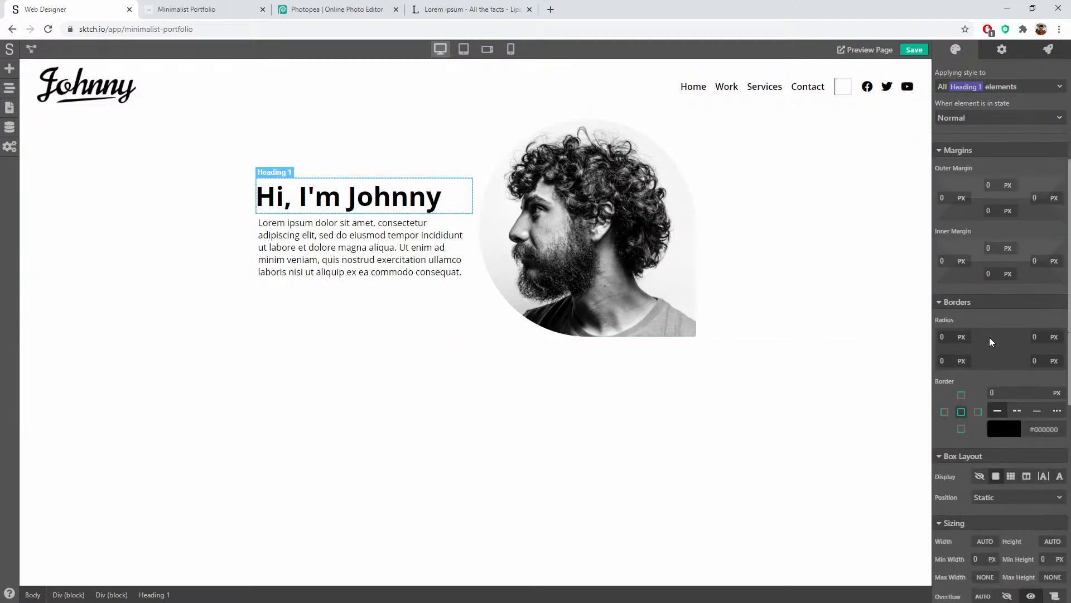
{"action": "type", "text": "10"}
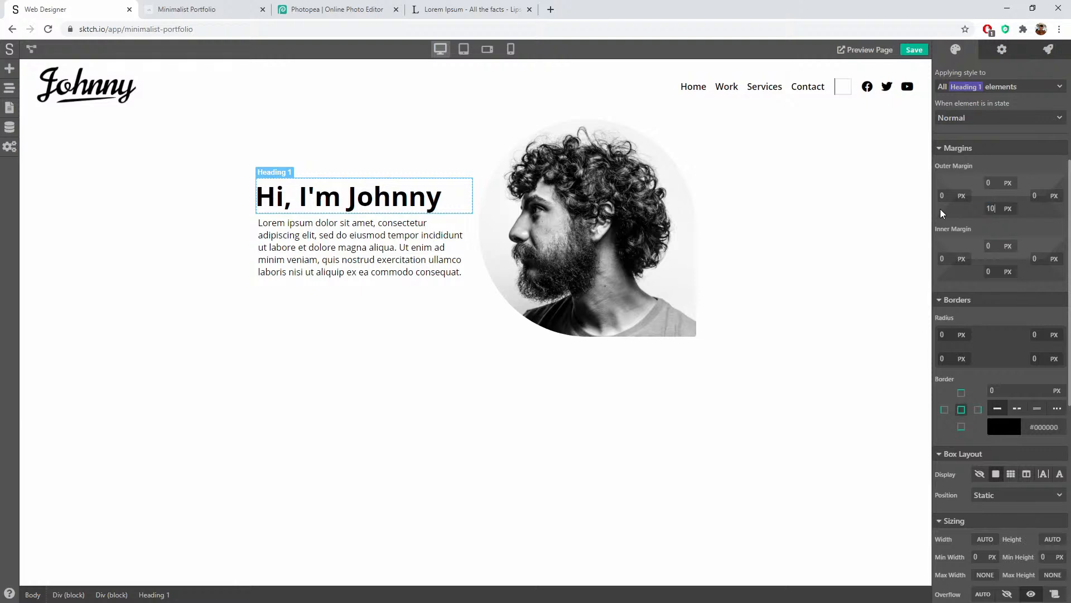
{"action": "key", "text": "Return"}
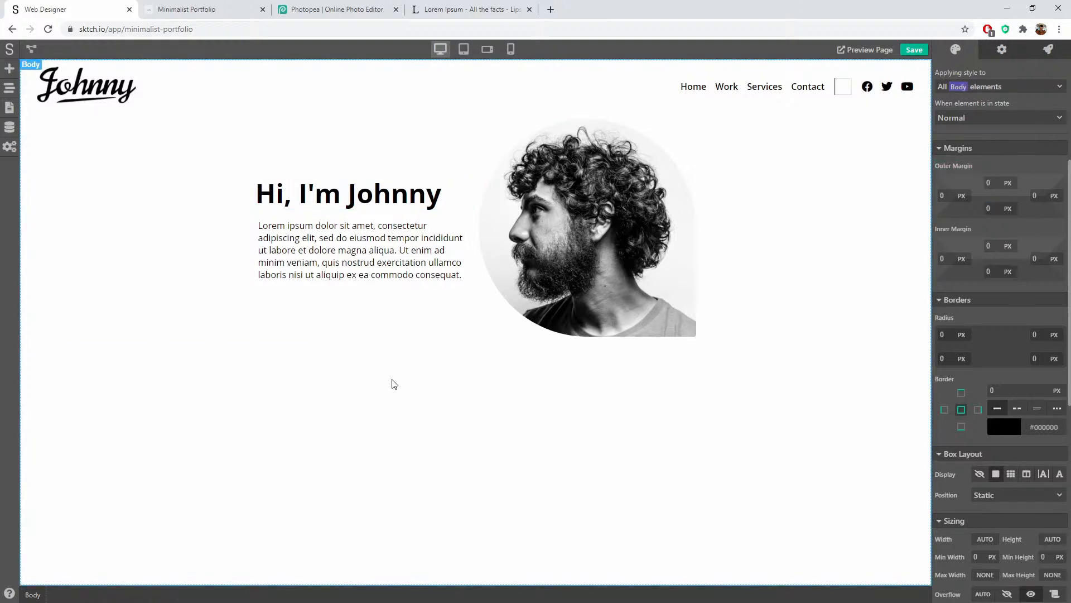
{"action": "left_click", "coordinate": [424, 272]}
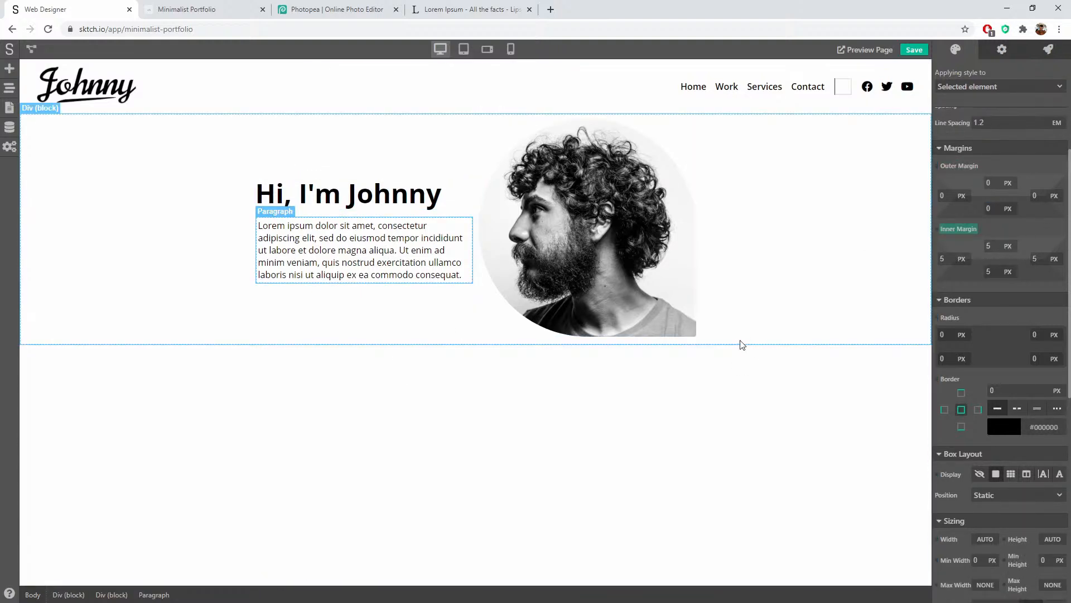
{"action": "left_click", "coordinate": [731, 385]}
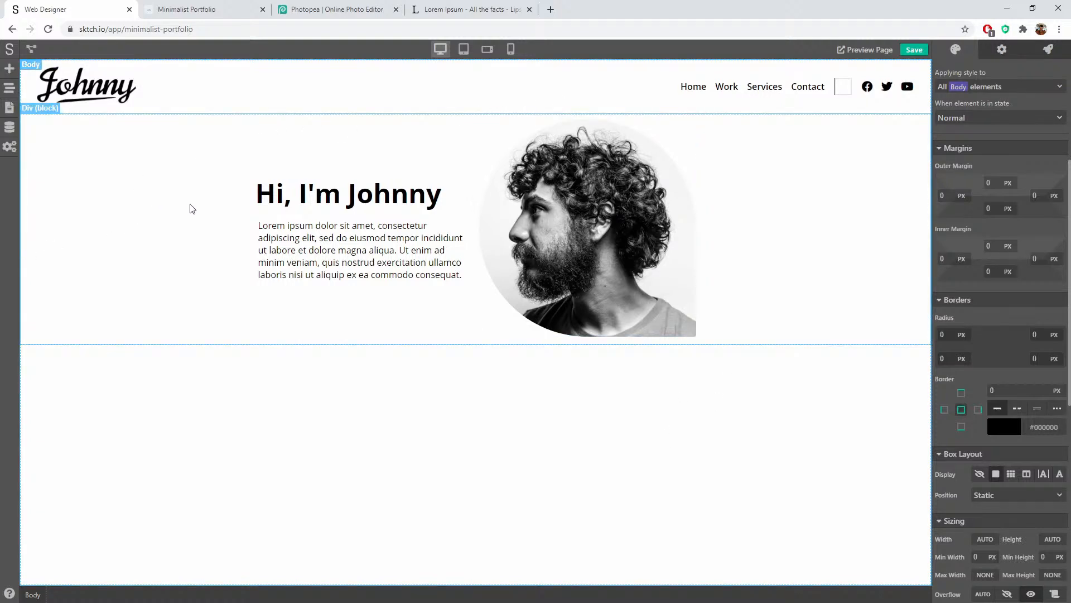
Step: Give the hero Div block 30 px top and 30 px bottom inner margin
{"action": "left_click", "coordinate": [342, 142]}
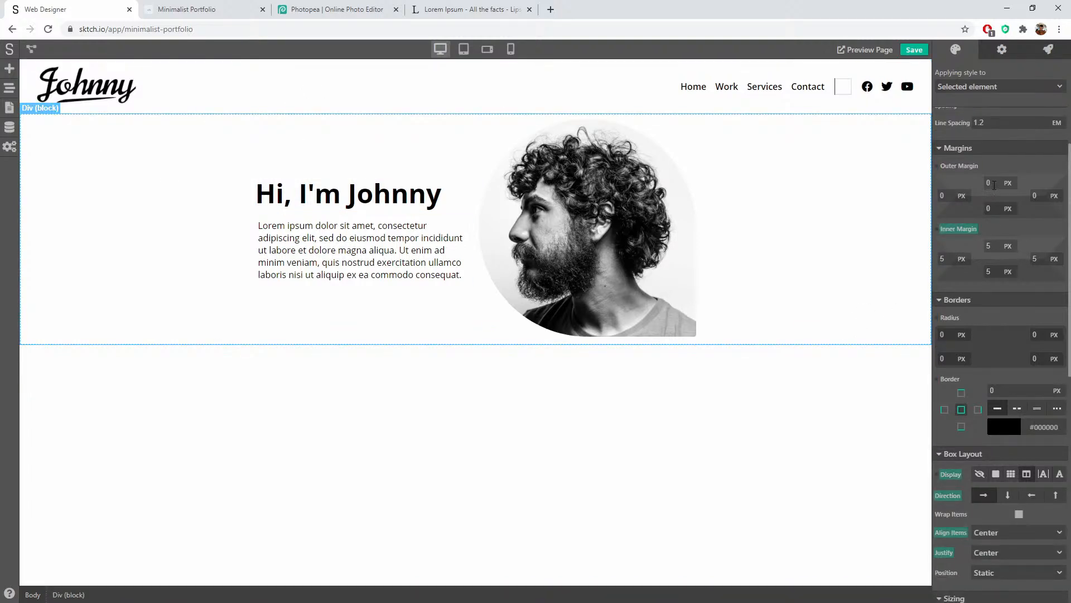
{"action": "double_click", "coordinate": [997, 246]}
{"action": "type", "text": "30"}
{"action": "key", "text": "Tab"}
{"action": "key", "text": "Tab"}
{"action": "key", "text": "Tab"}
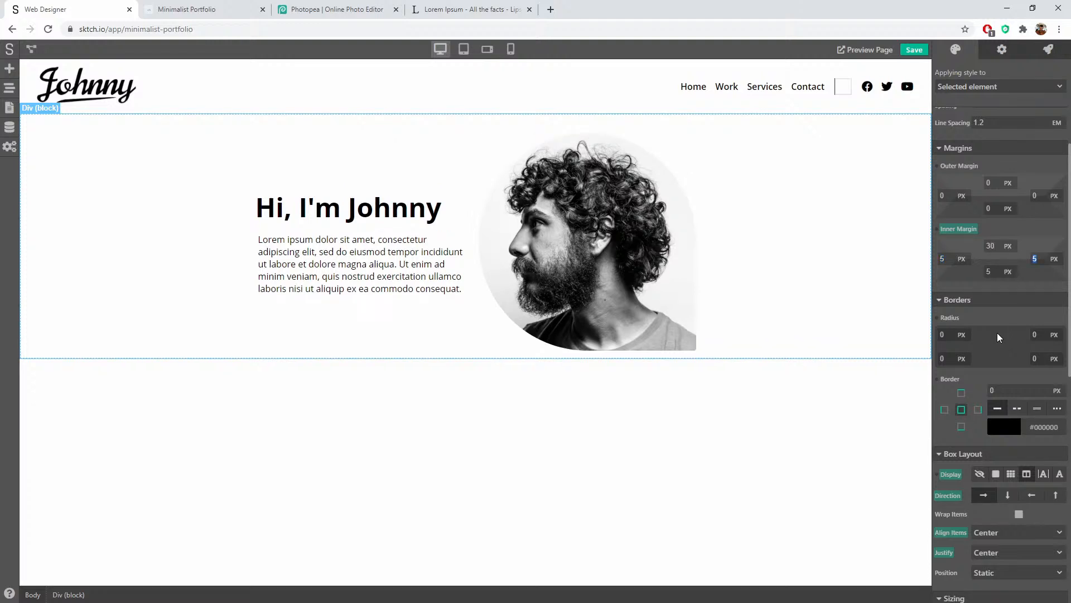
{"action": "type", "text": "30"}
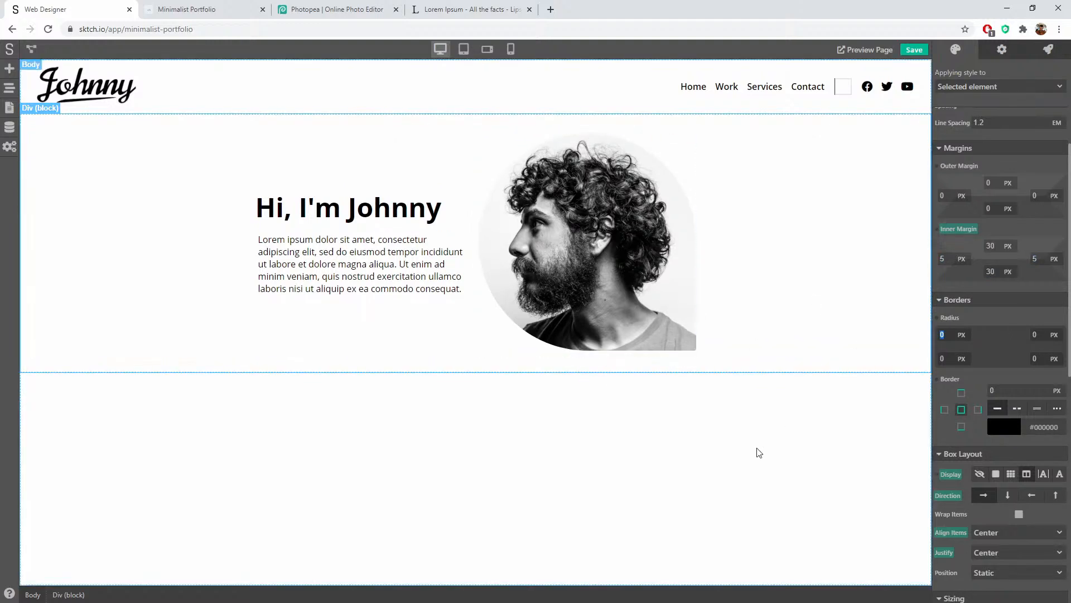
{"action": "left_click", "coordinate": [728, 467]}
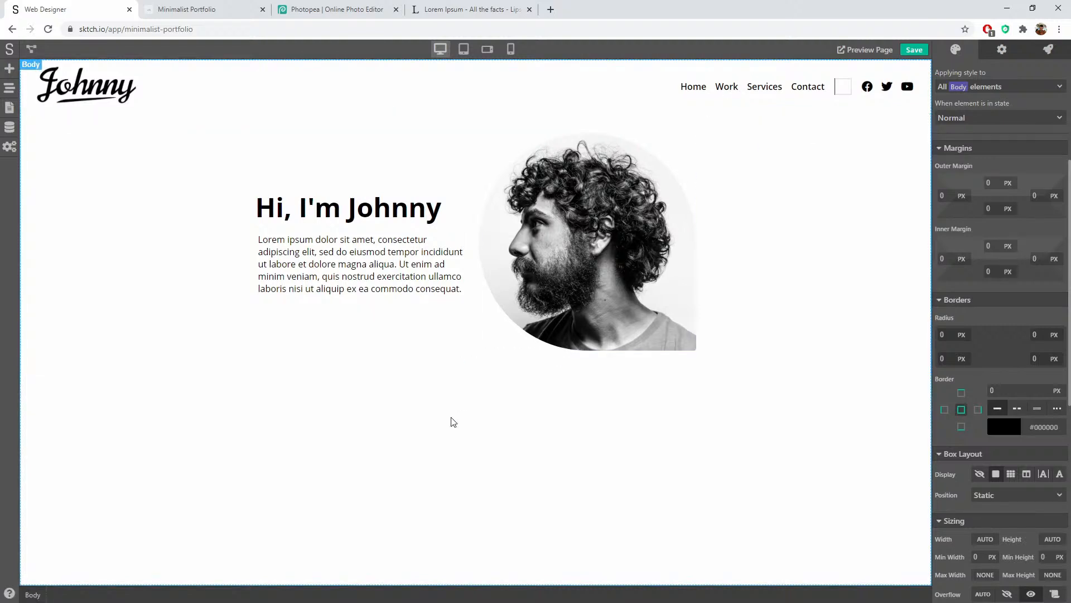
Step: Drag a Div (block) container from Containers onto the canvas just below the hero section
{"action": "left_click", "coordinate": [9, 68]}
{"action": "scroll", "coordinate": [43, 153], "scroll_direction": "up", "scroll_amount": 5}
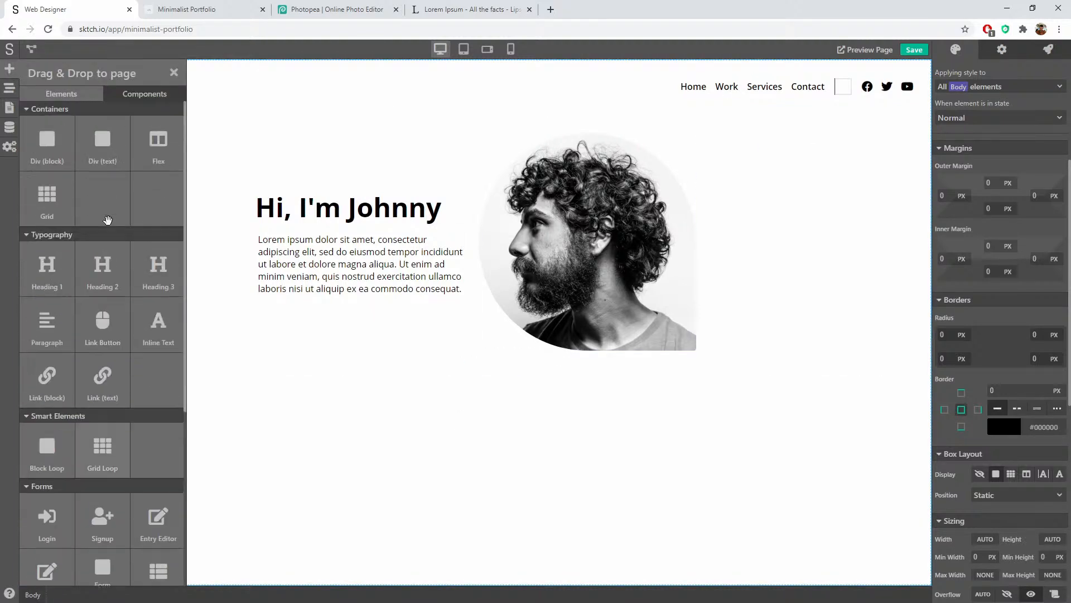
{"action": "left_click_drag", "start_coordinate": [45, 146], "coordinate": [588, 439]}
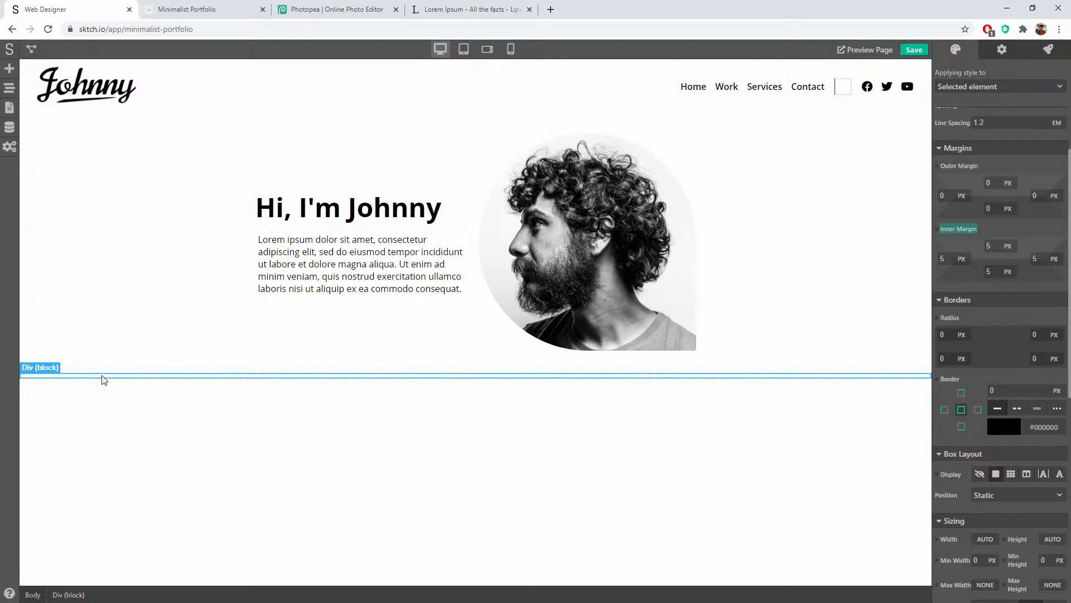
{"action": "left_click", "coordinate": [14, 67]}
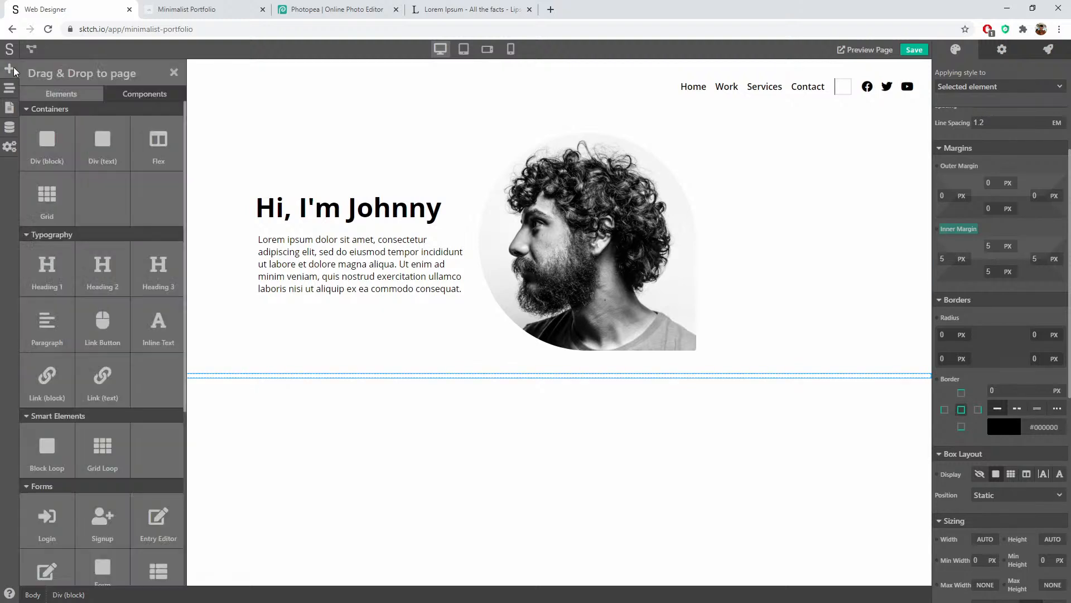
{"action": "left_click_drag", "start_coordinate": [56, 146], "coordinate": [363, 377]}
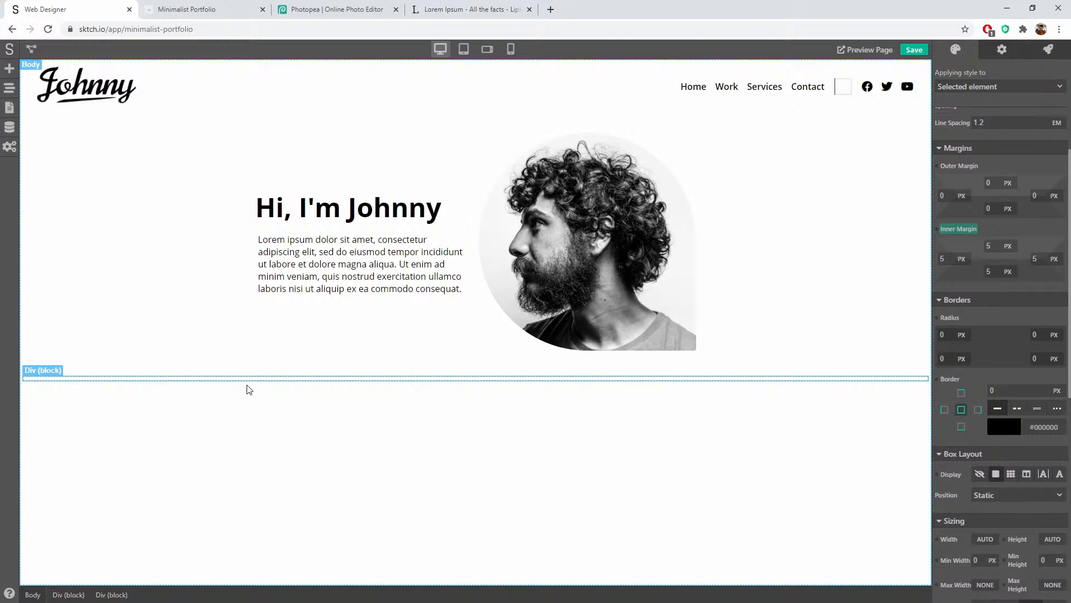
{"action": "left_click", "coordinate": [9, 68]}
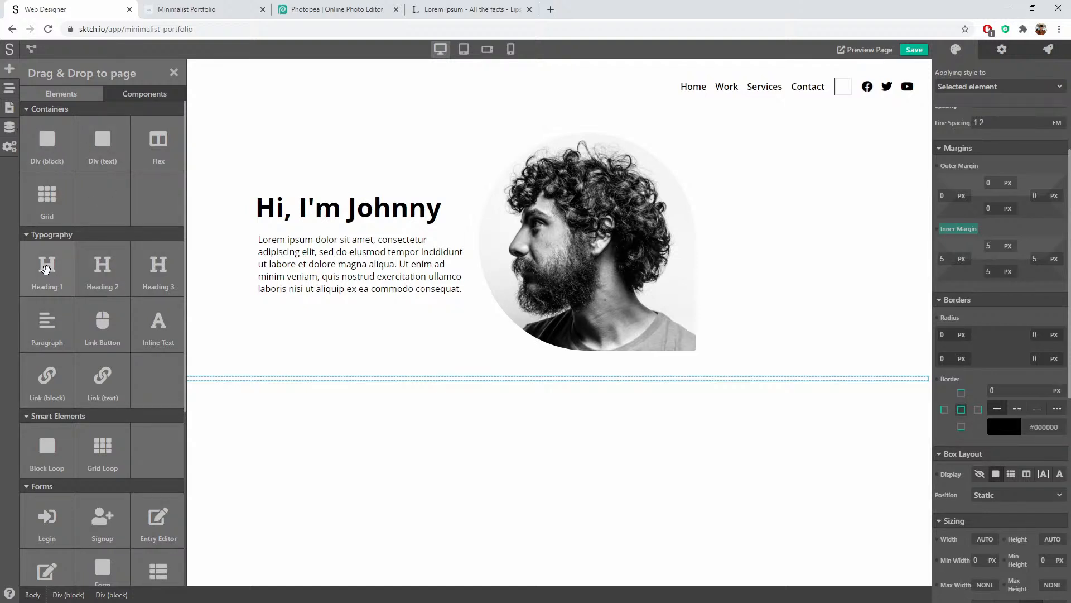
Step: Add a Heading 2 and a paragraph beneath it inside the new block
{"action": "left_click_drag", "start_coordinate": [102, 265], "coordinate": [179, 383]}
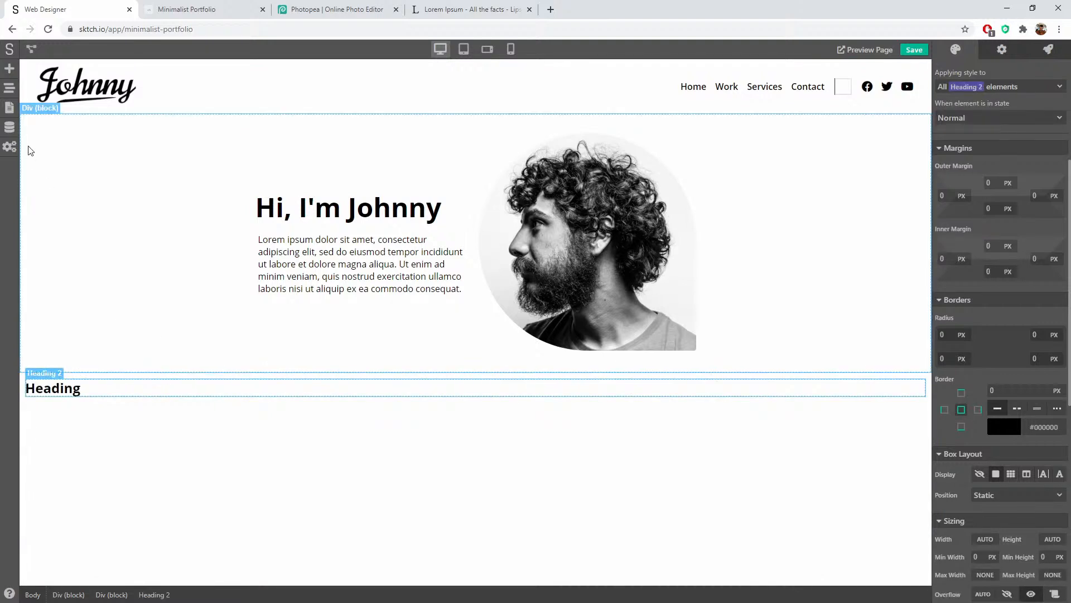
{"action": "left_click", "coordinate": [9, 77]}
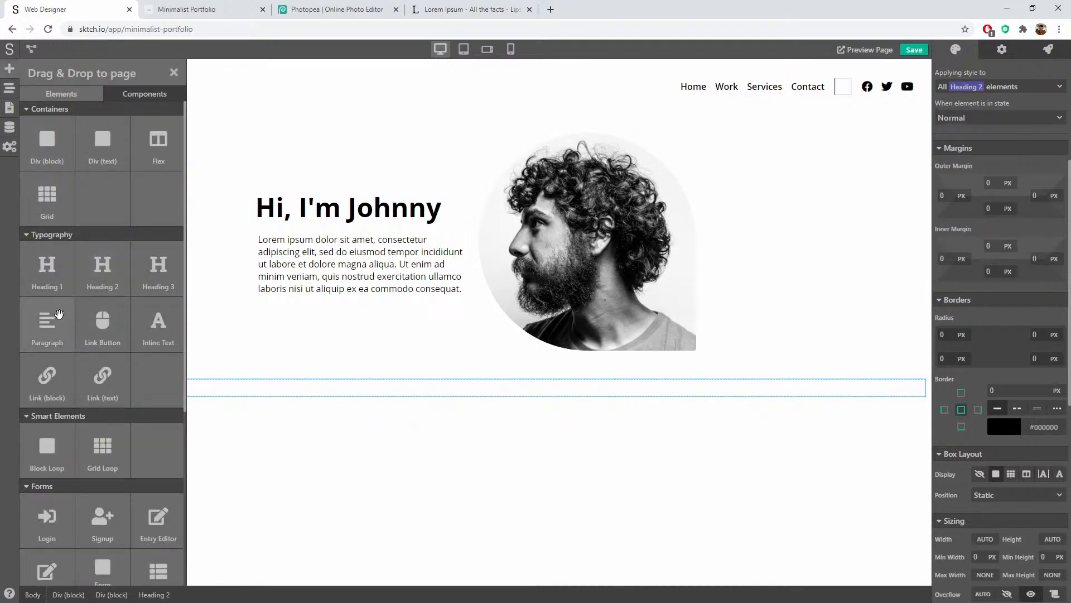
{"action": "left_click_drag", "start_coordinate": [51, 322], "coordinate": [81, 396]}
Step: Place an Image element below the paragraph, then select the section block and show the Page Navigator
{"action": "left_click", "coordinate": [9, 68]}
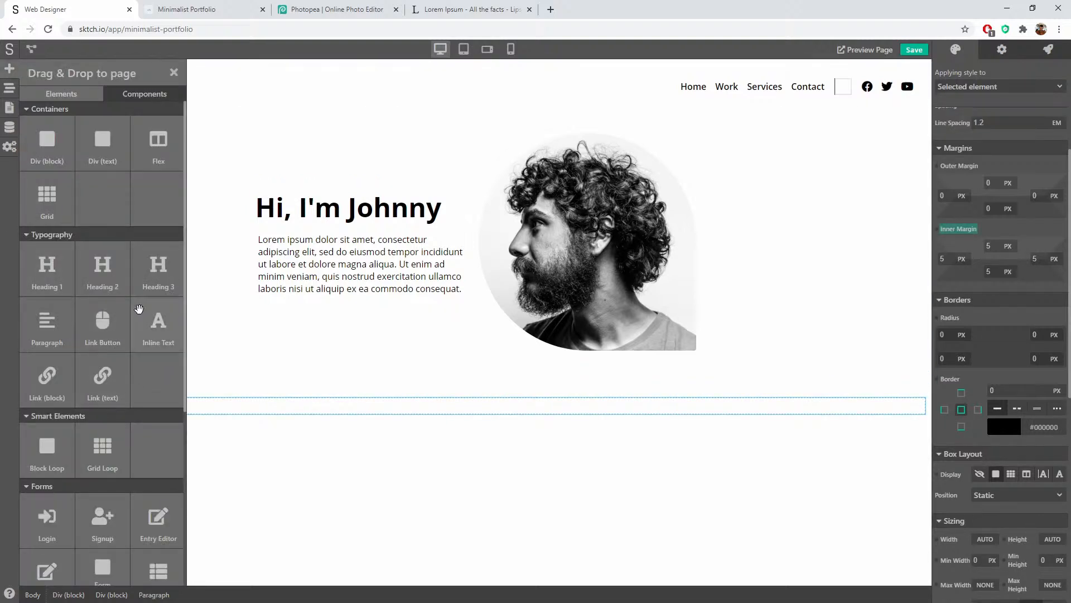
{"action": "scroll", "coordinate": [137, 392], "scroll_direction": "down", "scroll_amount": 1}
{"action": "scroll", "coordinate": [137, 392], "scroll_direction": "down", "scroll_amount": 3}
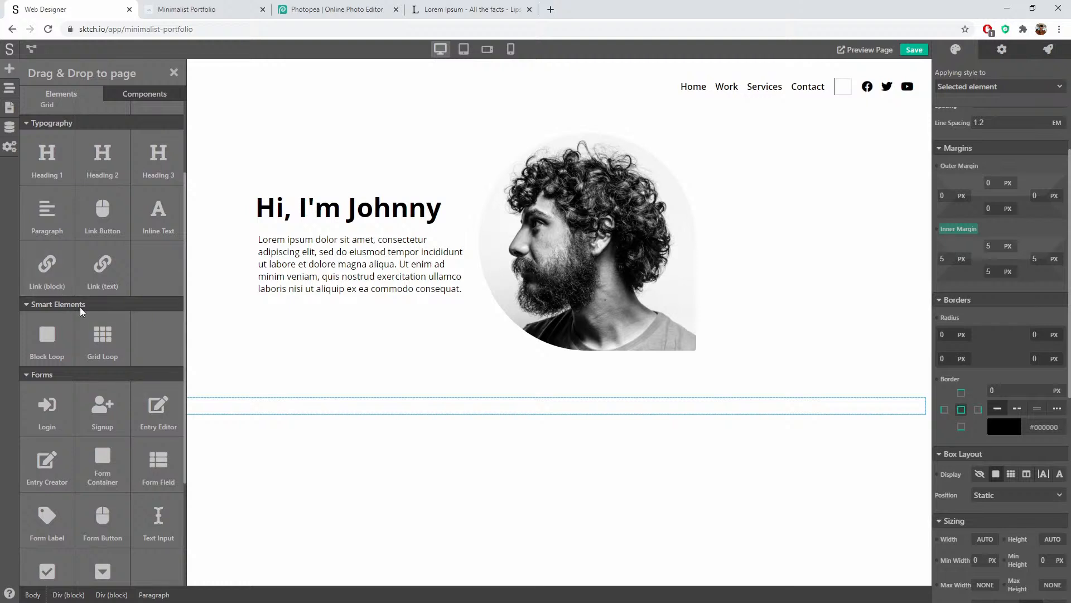
{"action": "scroll", "coordinate": [79, 307], "scroll_direction": "up", "scroll_amount": 3}
{"action": "scroll", "coordinate": [73, 409], "scroll_direction": "down", "scroll_amount": 5}
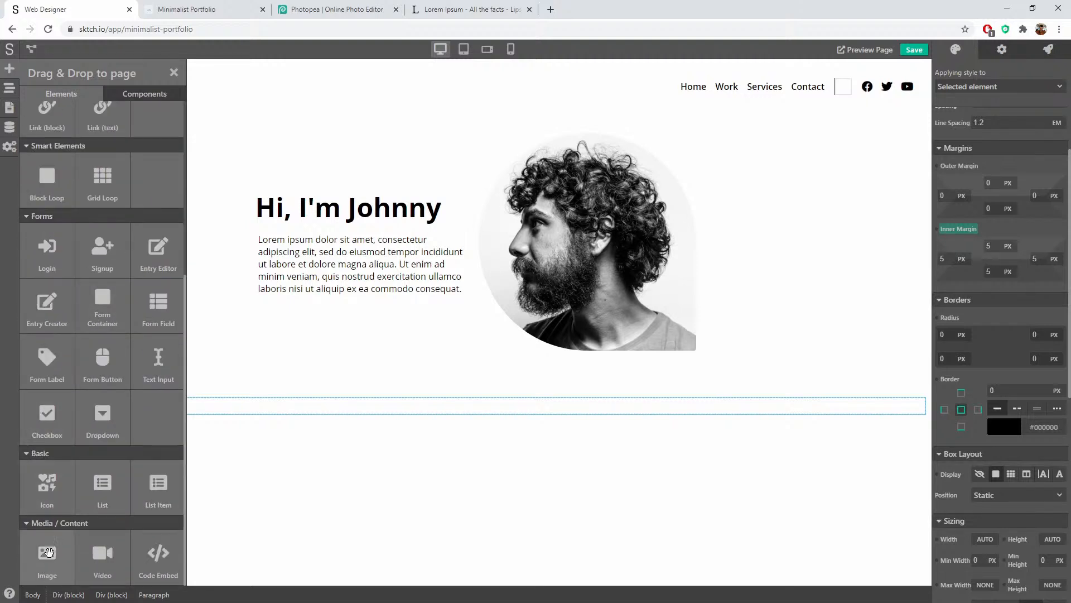
{"action": "left_click_drag", "start_coordinate": [49, 552], "coordinate": [190, 416]}
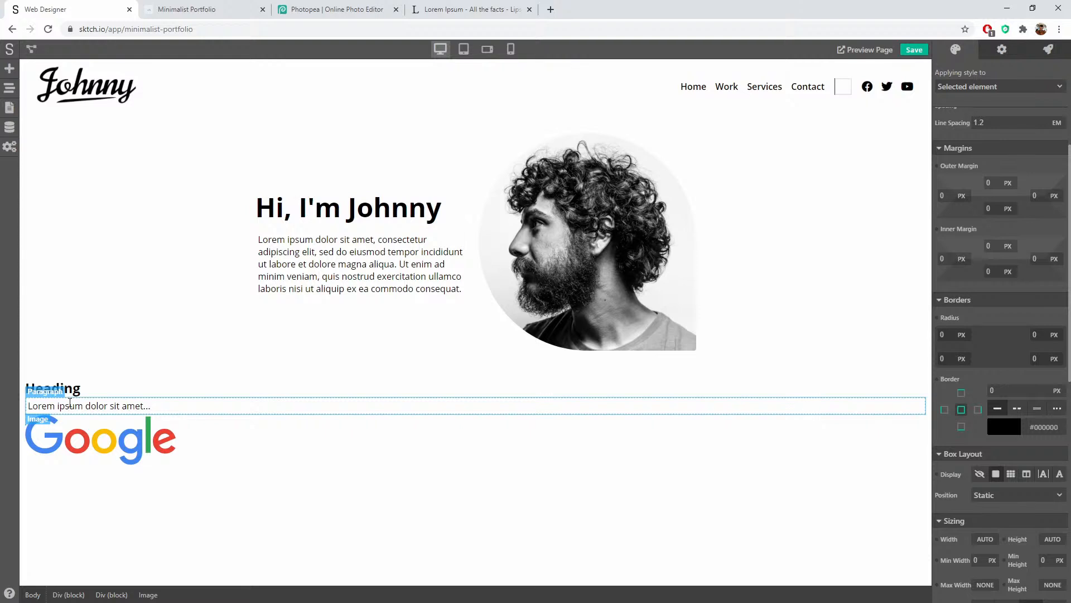
{"action": "left_click", "coordinate": [929, 395]}
{"action": "left_click", "coordinate": [9, 88]}
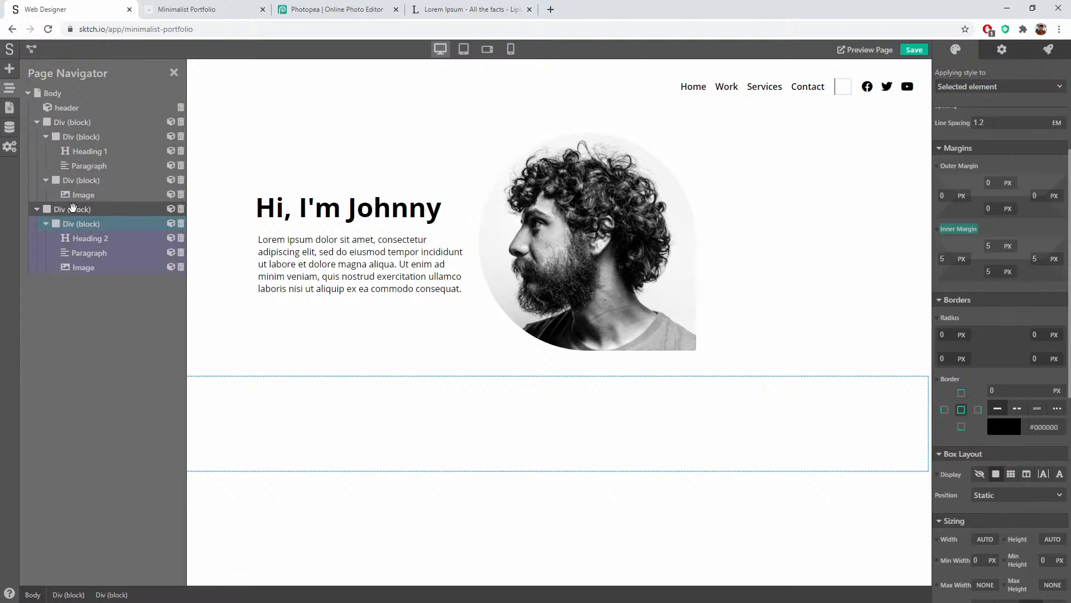
Step: Select the new section's outer Div block, then its inner Div block, in the Page Navigator
{"action": "left_click", "coordinate": [98, 210]}
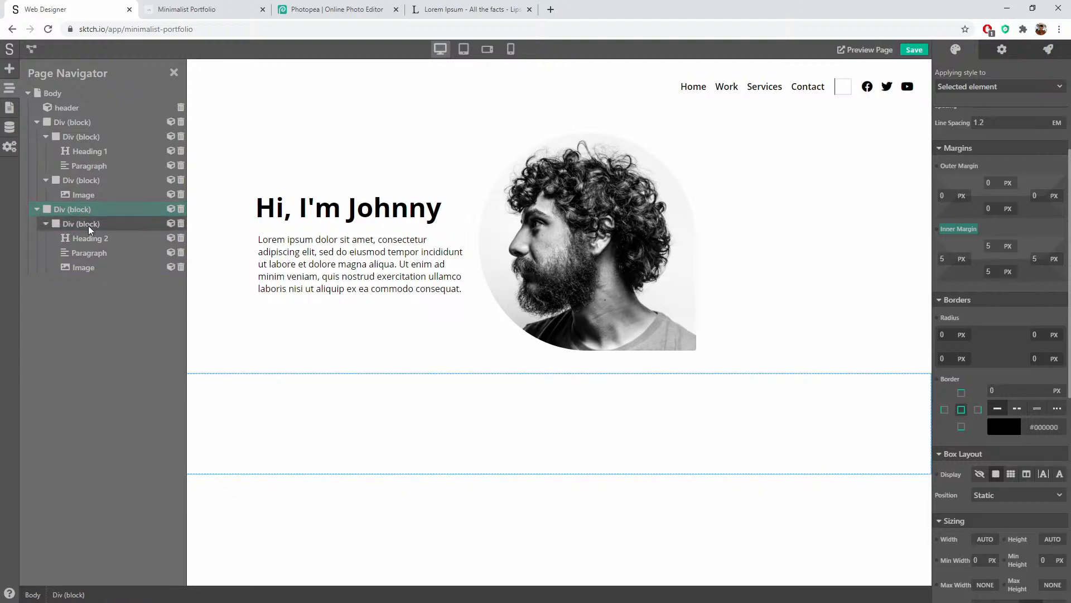
{"action": "left_click", "coordinate": [88, 224]}
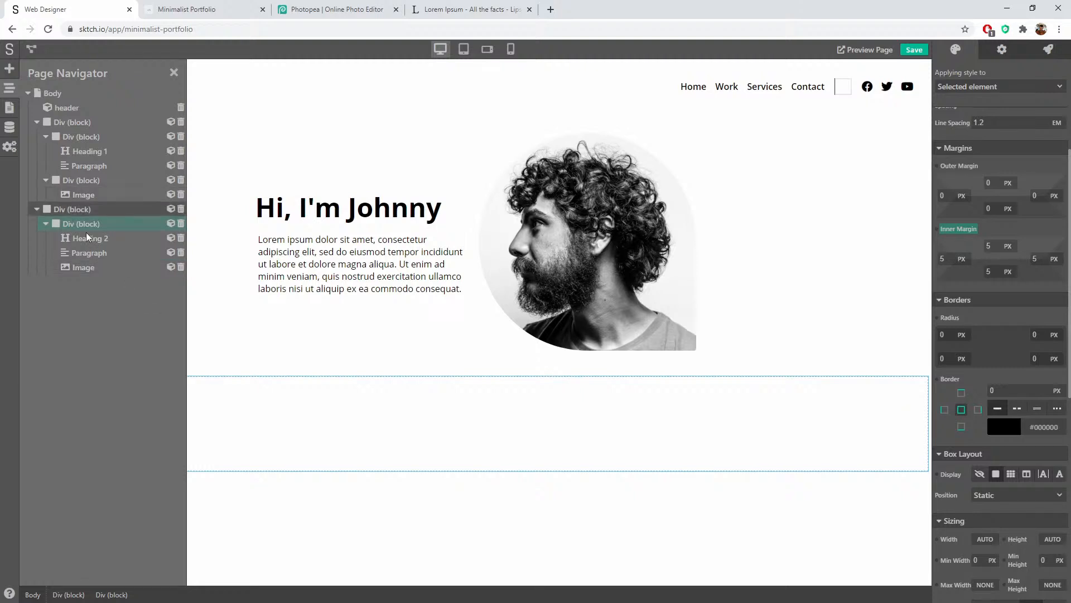
Step: Replace the Heading 2 placeholder text with 'SpaceX', fixing the typo
{"action": "left_click", "coordinate": [173, 72]}
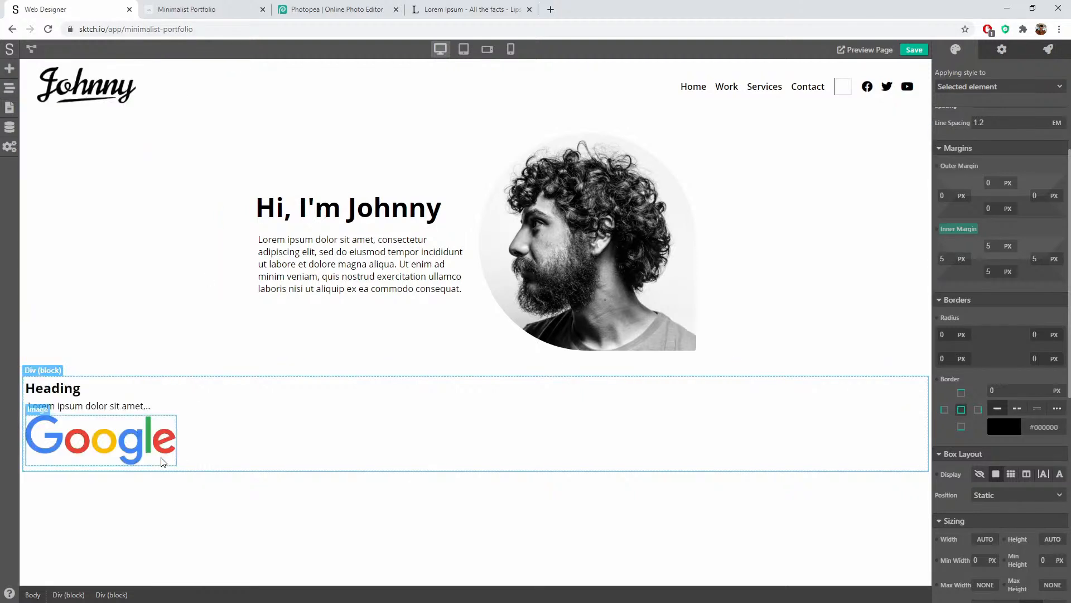
{"action": "double_click", "coordinate": [54, 390]}
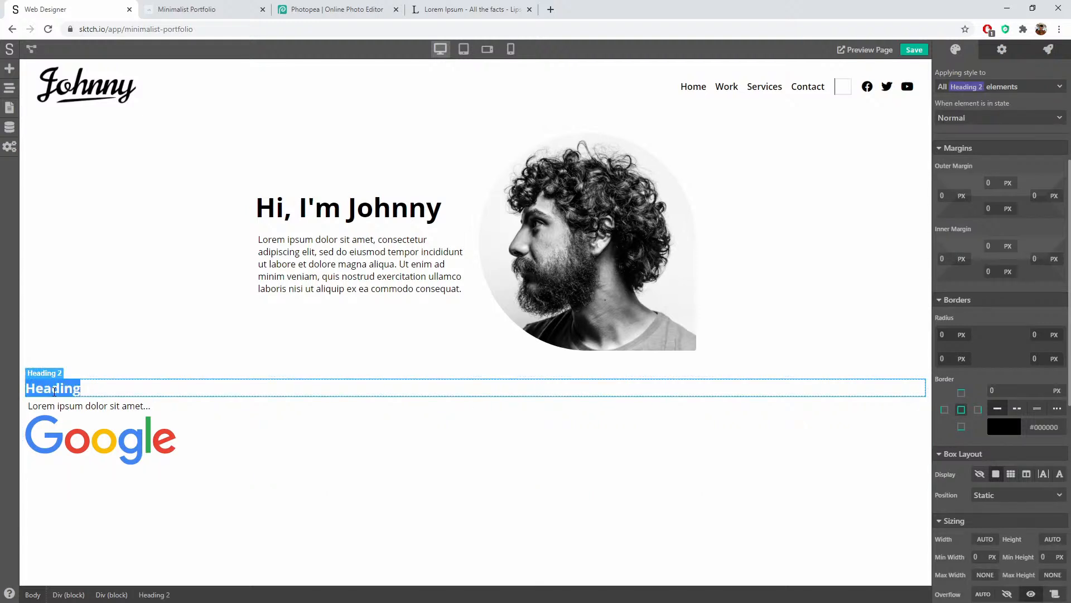
{"action": "type", "text": "SpaxeX"}
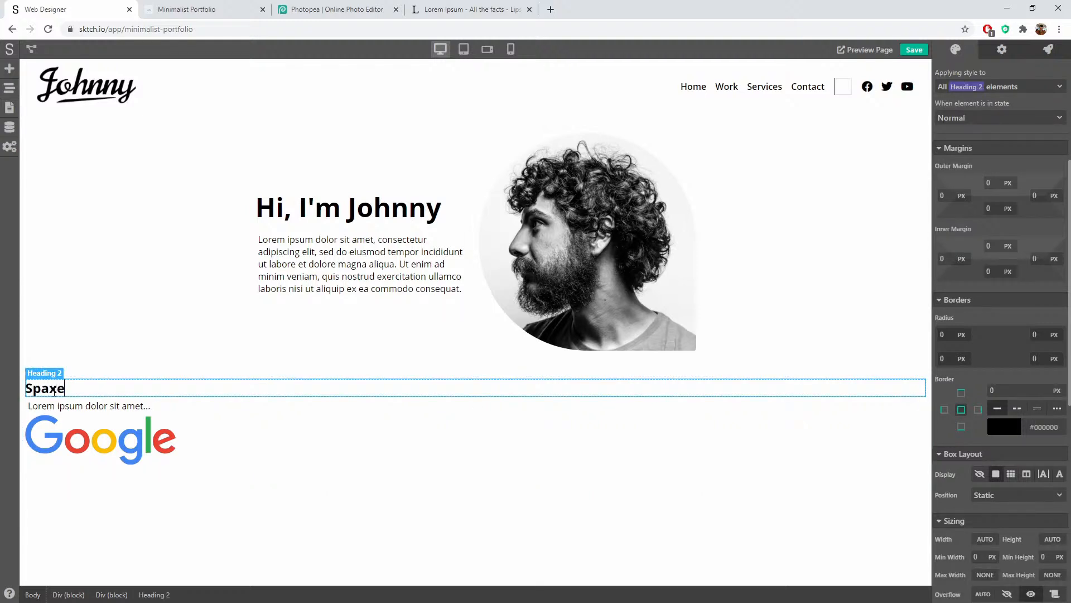
{"action": "key", "text": "BackSpace"}
{"action": "key", "text": "BackSpace"}
{"action": "key", "text": "BackSpace"}
{"action": "type", "text": "ceX"}
{"action": "type", "text": "()"}
{"action": "key", "text": "BackSpace"}
{"action": "key", "text": "BackSpace"}
Step: Remove the '2018-2020' text accidentally typed into the SpaceX heading
{"action": "type", "text": "2018-2020"}
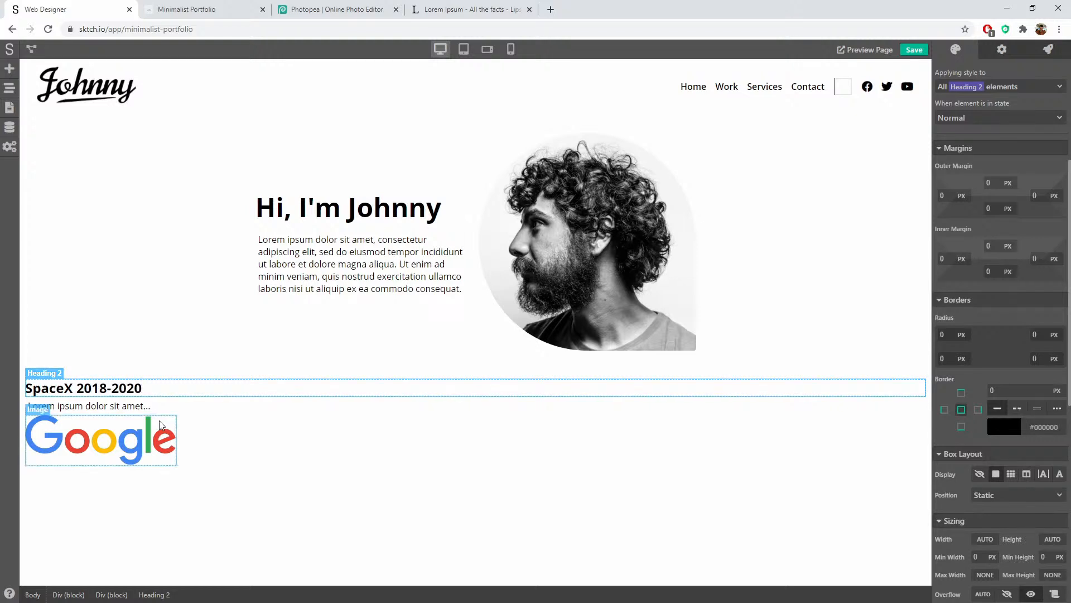
{"action": "left_click", "coordinate": [79, 402]}
{"action": "left_click", "coordinate": [79, 388]}
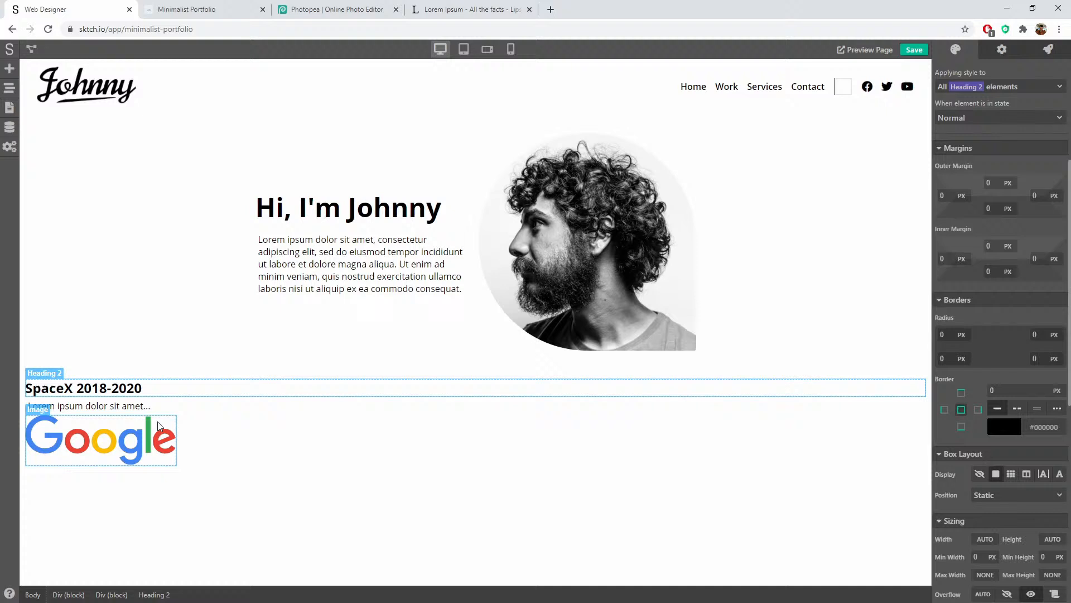
{"action": "double_click", "coordinate": [77, 386]}
{"action": "left_click", "coordinate": [77, 386]}
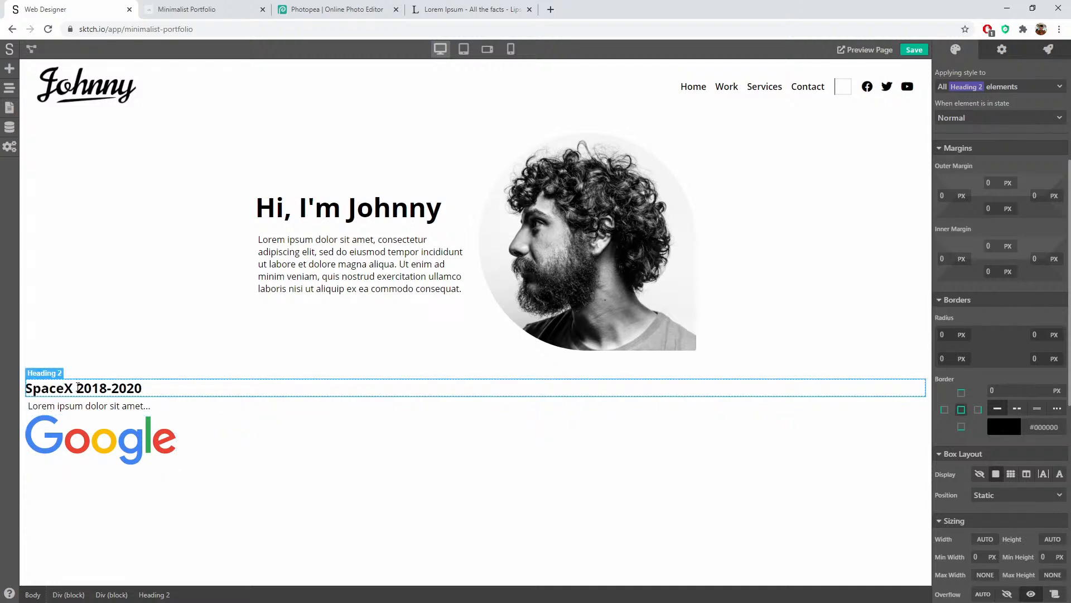
{"action": "left_click_drag", "start_coordinate": [77, 386], "coordinate": [160, 387]}
{"action": "key", "text": "BackSpace"}
{"action": "left_click", "coordinate": [165, 409]}
Step: Add a Heading 3 reading '2018-2020' directly beneath the SpaceX heading
{"action": "left_click", "coordinate": [10, 68]}
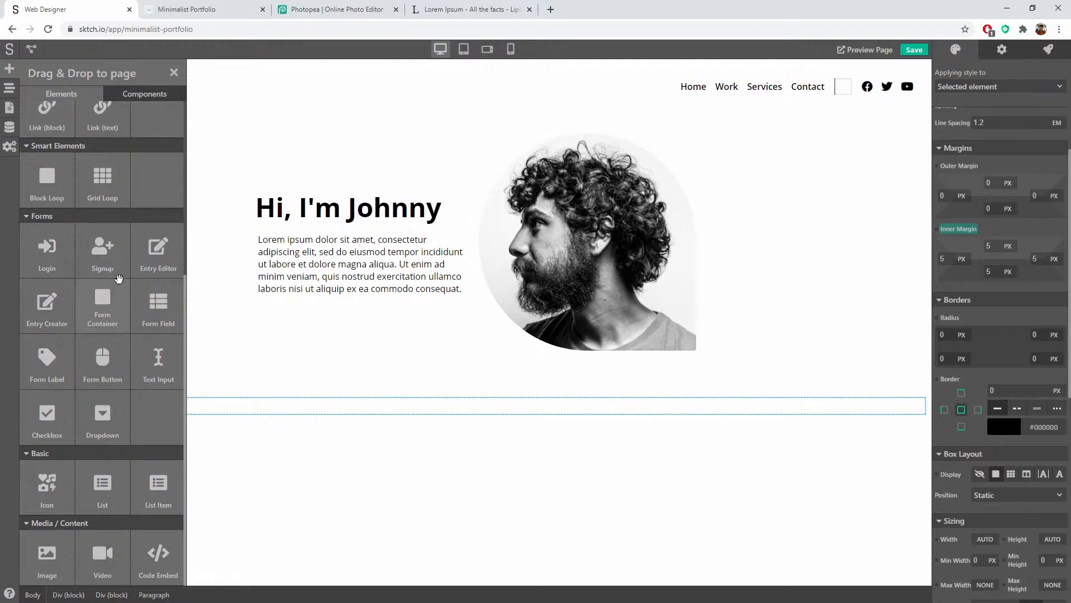
{"action": "scroll", "coordinate": [84, 162], "scroll_direction": "up", "scroll_amount": 3}
{"action": "left_click_drag", "start_coordinate": [158, 171], "coordinate": [65, 397]}
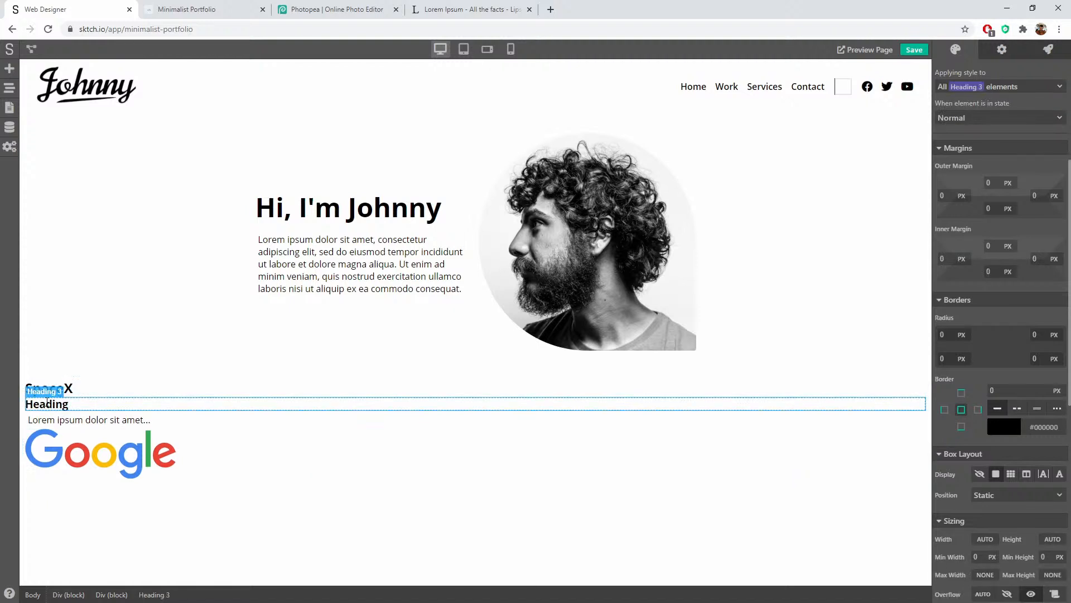
{"action": "double_click", "coordinate": [61, 403]}
{"action": "type", "text": "2018-2020"}
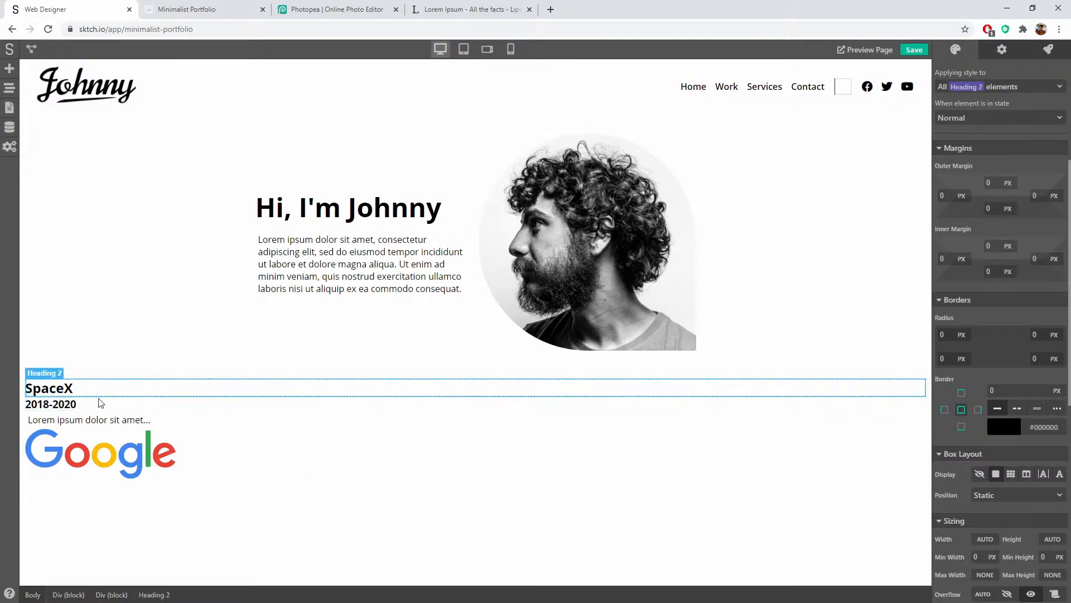
{"action": "left_click", "coordinate": [109, 449]}
{"action": "left_click", "coordinate": [93, 419]}
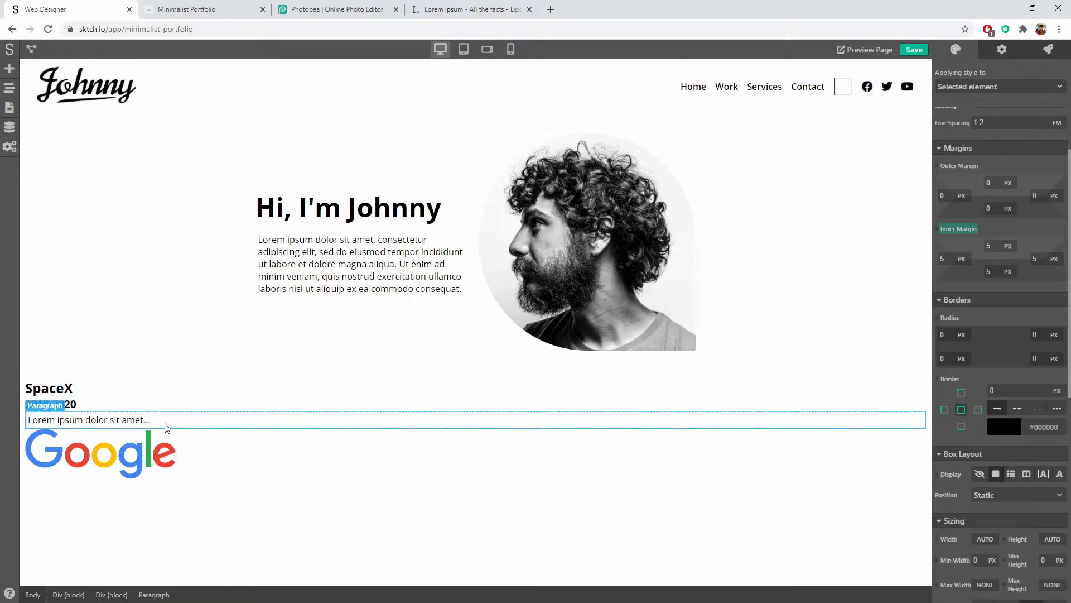
{"action": "left_click", "coordinate": [235, 461]}
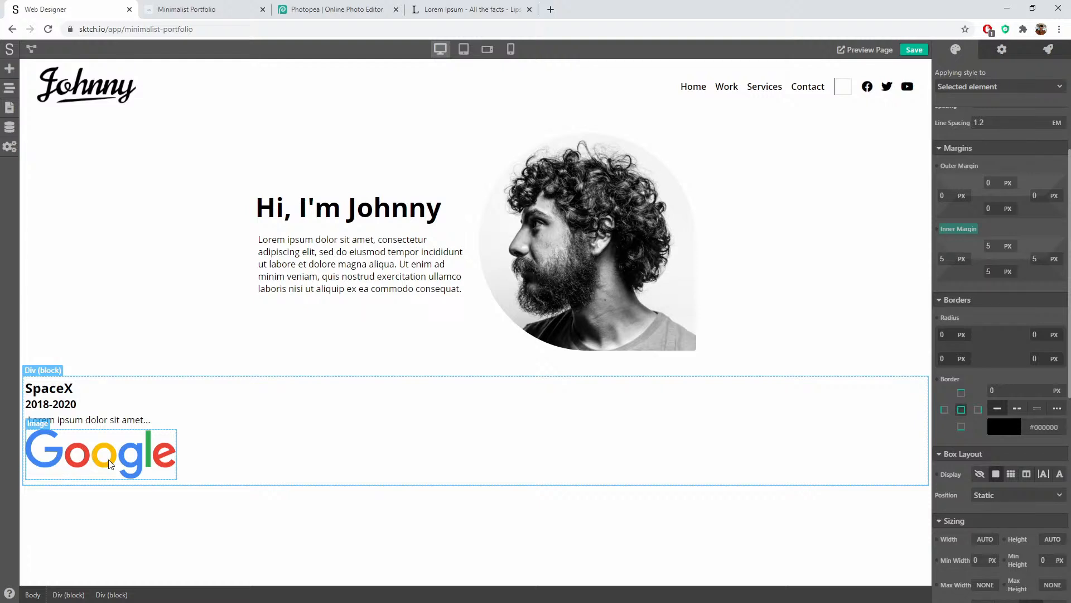
Step: Swap the Google placeholder image for the SpaceX logo by pasting its URL into Image URL
{"action": "left_click", "coordinate": [109, 465]}
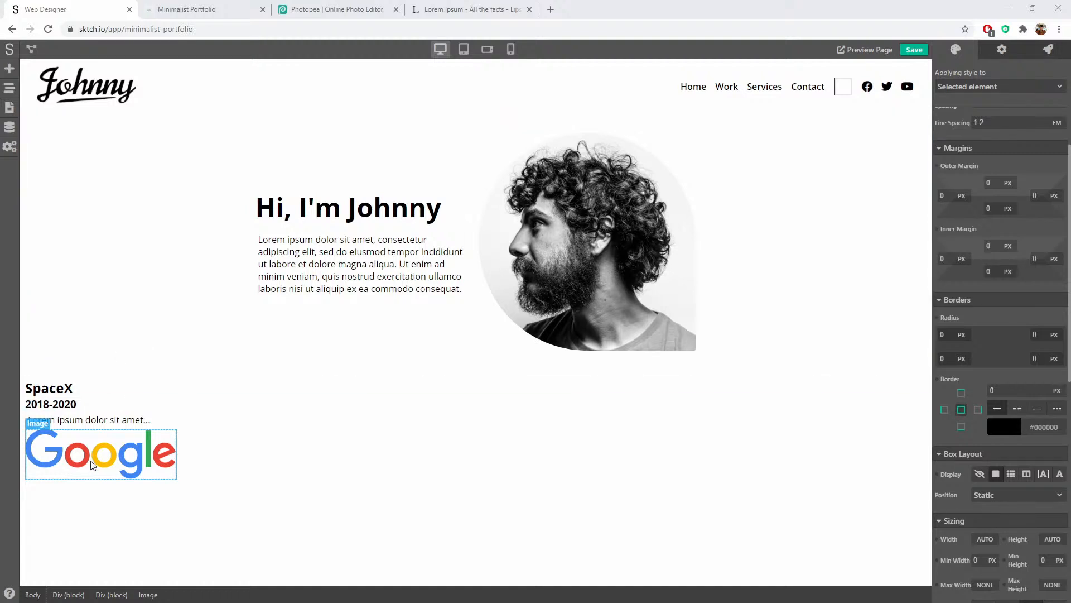
{"action": "left_click", "coordinate": [1002, 50]}
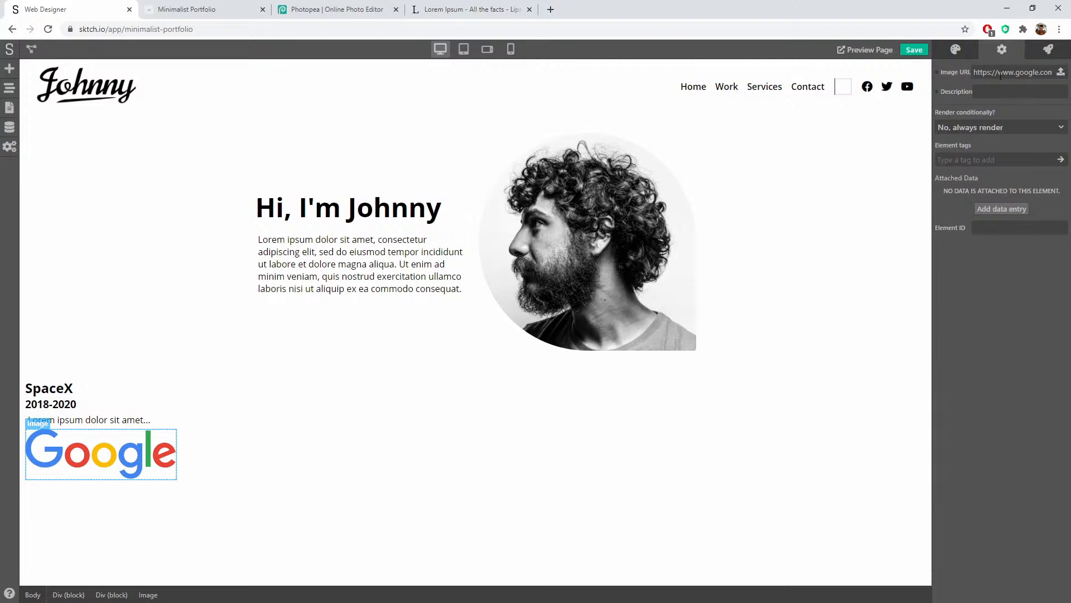
{"action": "triple_click", "coordinate": [1001, 75]}
{"action": "key", "text": "ctrl+v"}
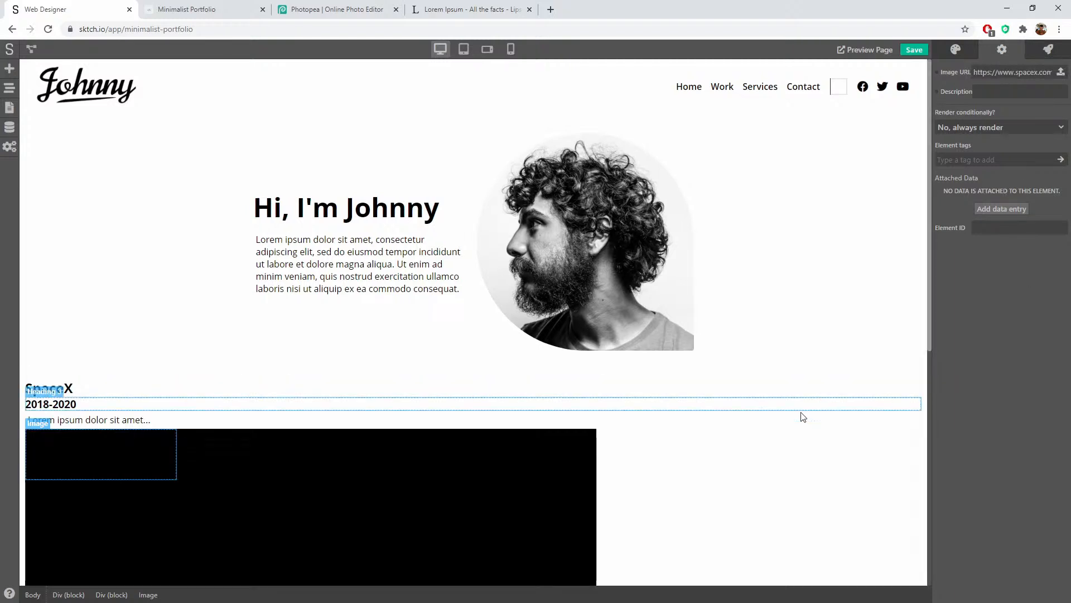
{"action": "scroll", "coordinate": [801, 413], "scroll_direction": "down", "scroll_amount": 7}
{"action": "left_click", "coordinate": [494, 336]}
{"action": "scroll", "coordinate": [693, 297], "scroll_direction": "up", "scroll_amount": 6}
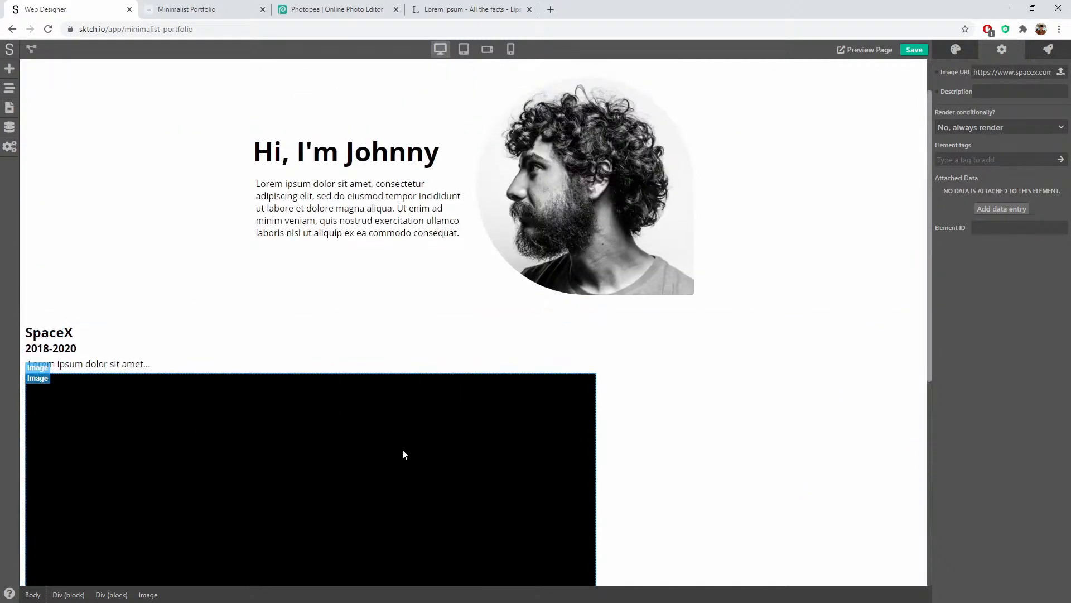
Step: Set the SpaceX image's width to 200 PX in Style > Sizing
{"action": "left_click", "coordinate": [960, 52]}
{"action": "scroll", "coordinate": [998, 356], "scroll_direction": "down", "scroll_amount": 10}
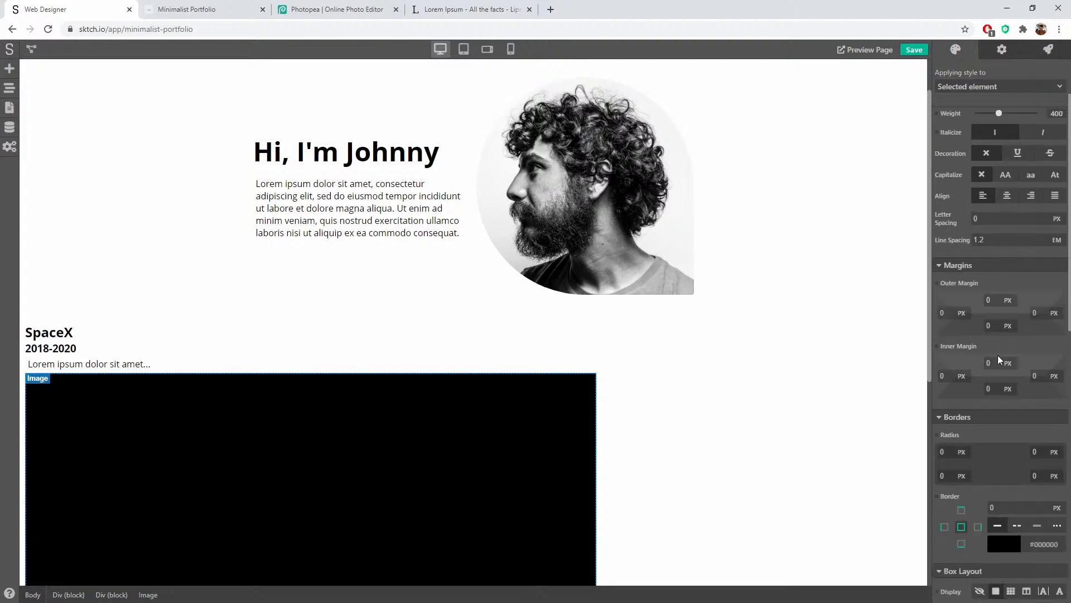
{"action": "scroll", "coordinate": [999, 365], "scroll_direction": "down", "scroll_amount": 1}
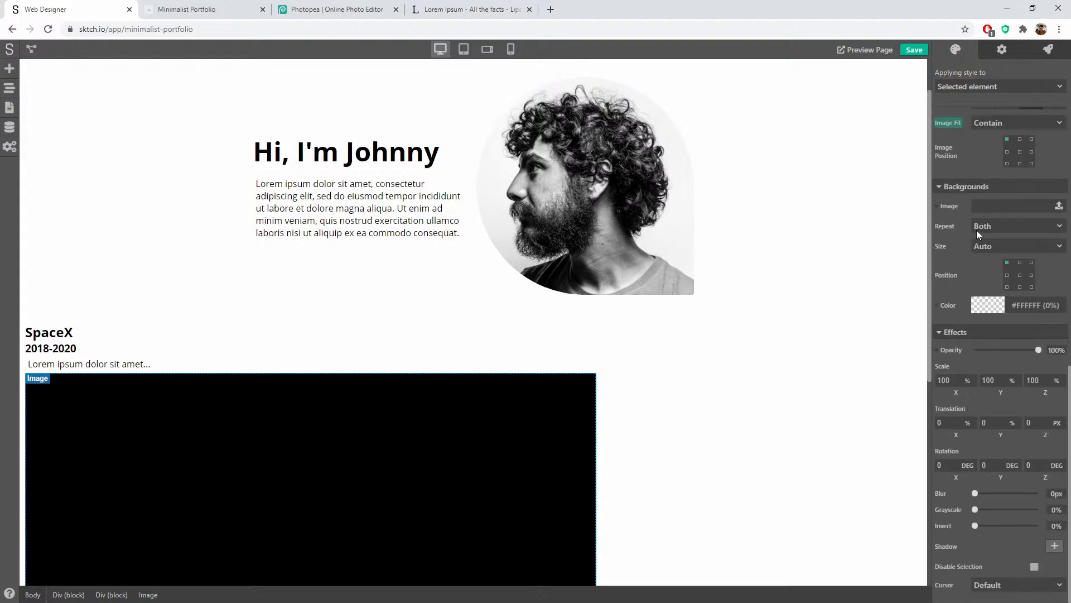
{"action": "scroll", "coordinate": [976, 229], "scroll_direction": "up", "scroll_amount": 9}
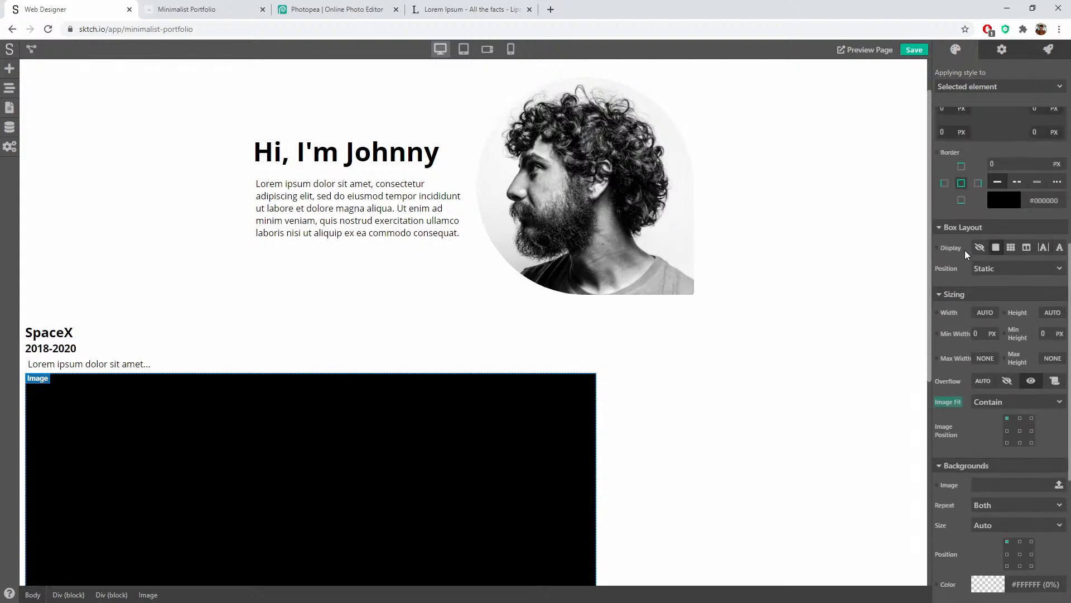
{"action": "left_click", "coordinate": [983, 313]}
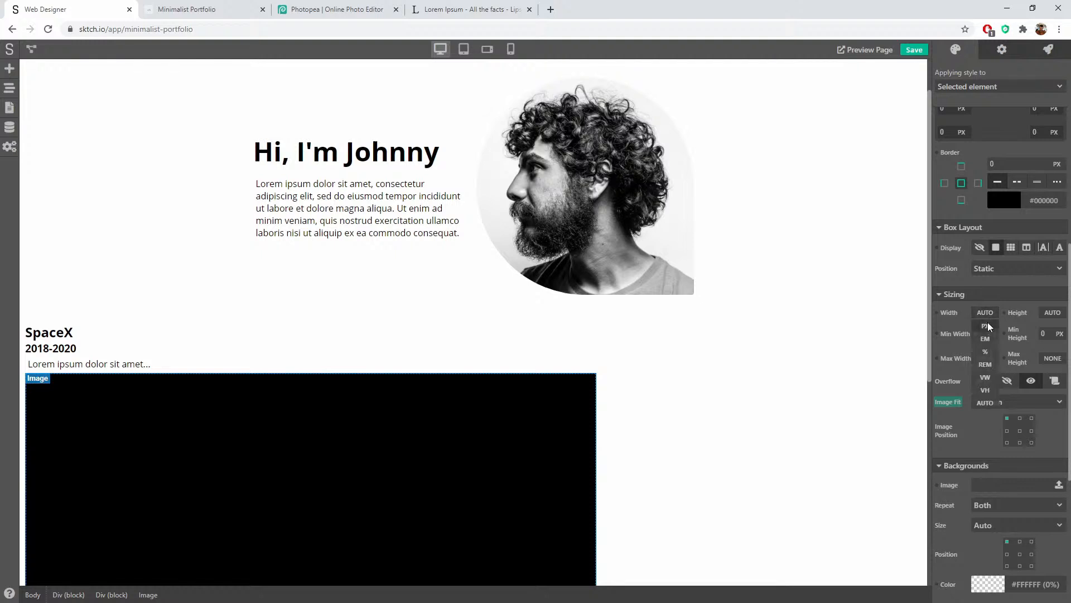
{"action": "left_click", "coordinate": [987, 325]}
{"action": "double_click", "coordinate": [979, 311]}
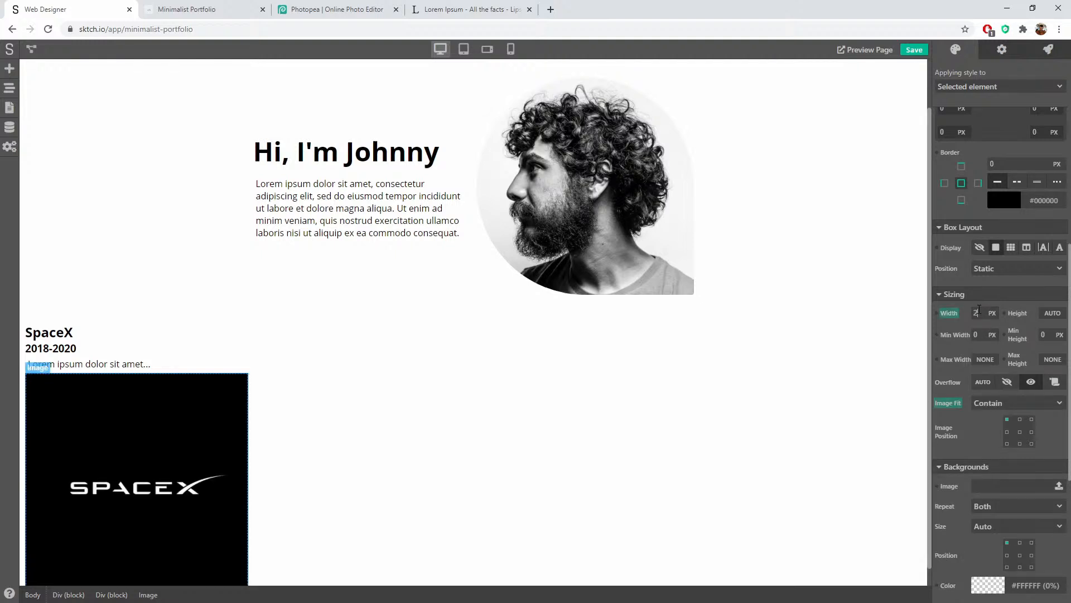
{"action": "type", "text": "200"}
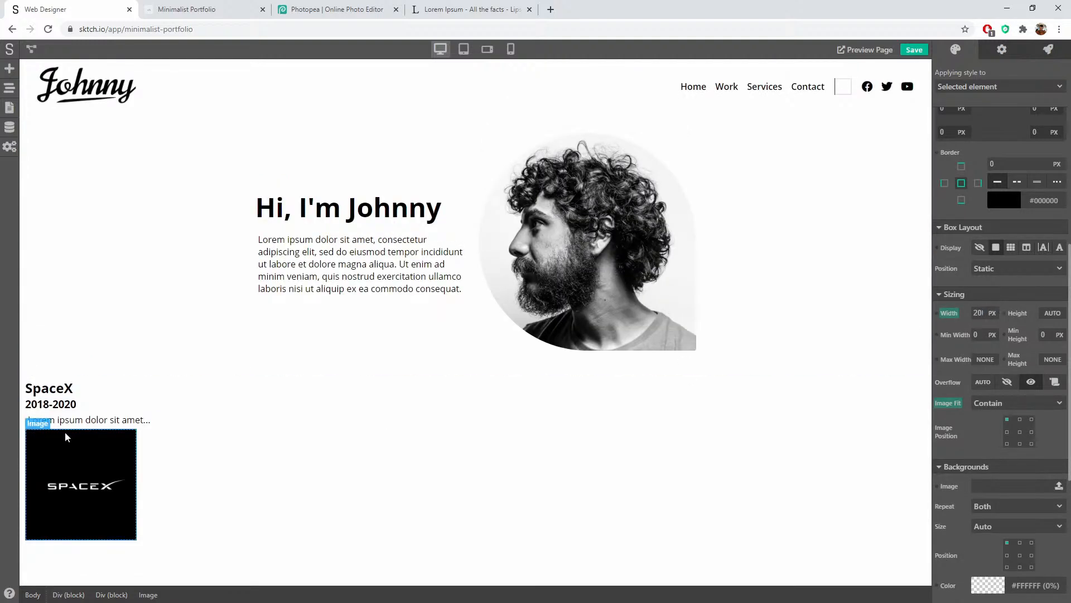
{"action": "left_click", "coordinate": [201, 466]}
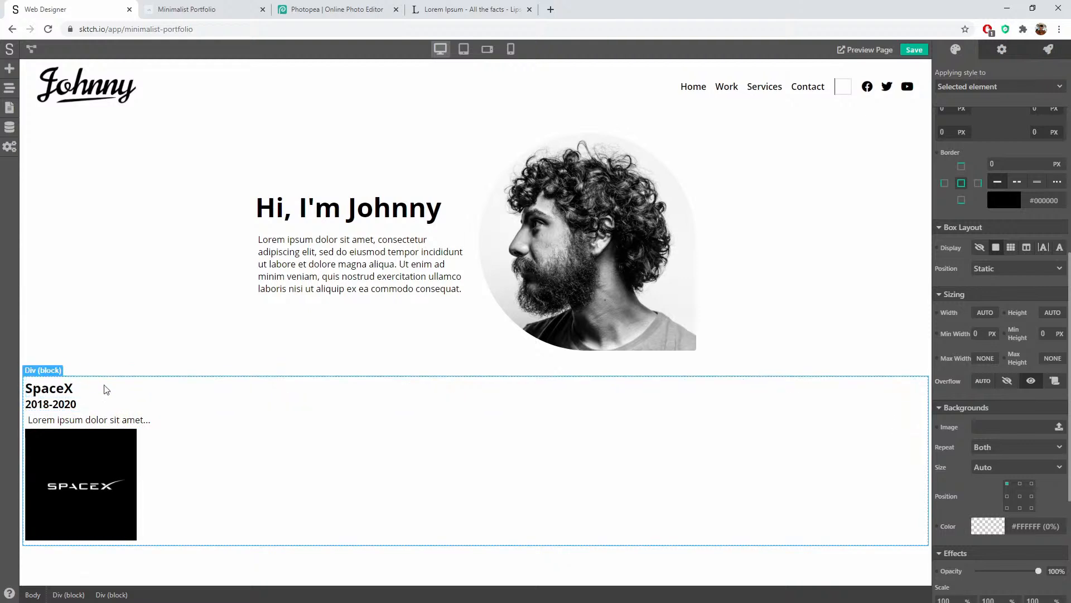
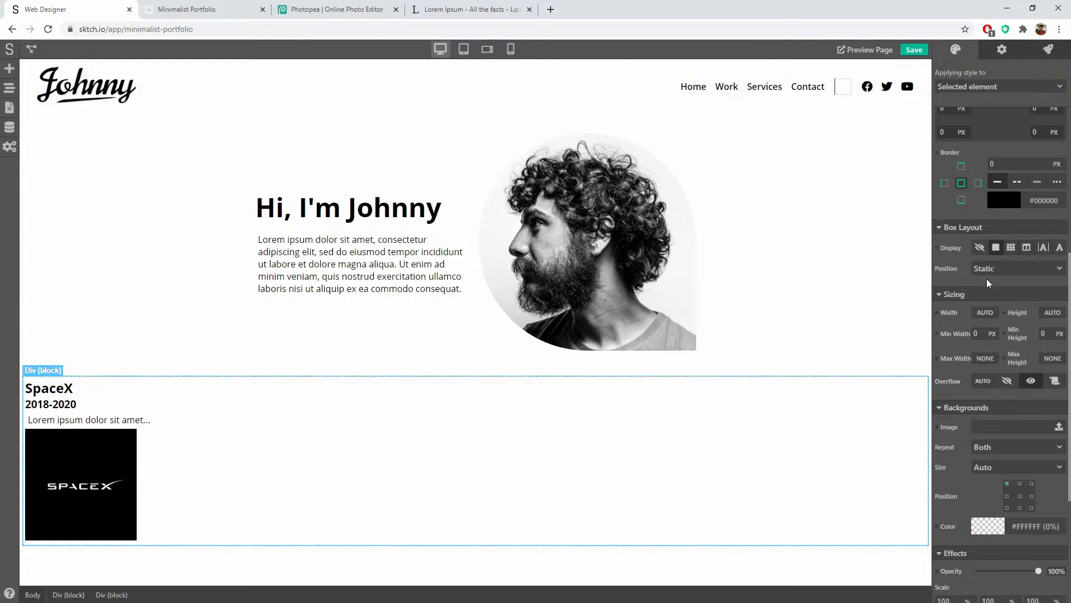
Step: Make the SpaceX card a Grid, drop the third column, and set the first column to 200 PX
{"action": "left_click", "coordinate": [1011, 247]}
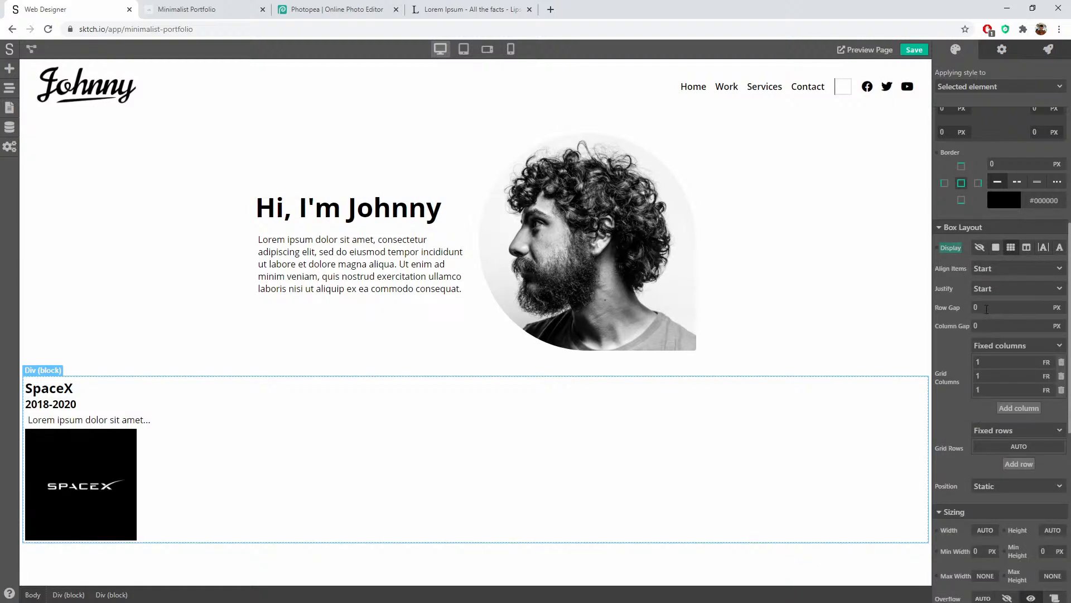
{"action": "left_click", "coordinate": [1062, 390]}
{"action": "left_click", "coordinate": [1047, 363]}
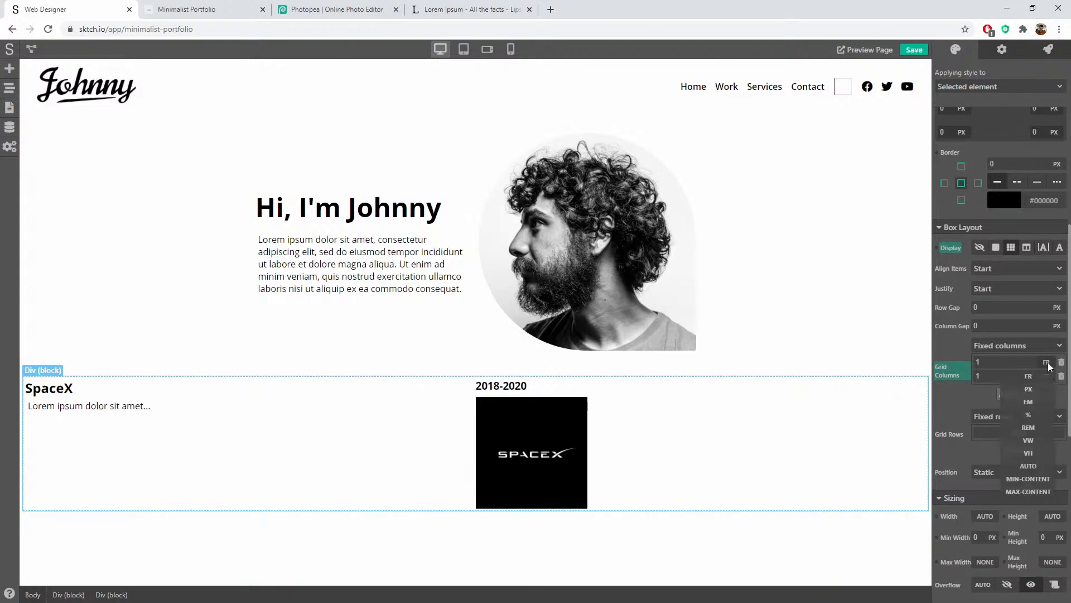
{"action": "left_click", "coordinate": [1036, 390]}
{"action": "left_click_drag", "start_coordinate": [990, 364], "coordinate": [963, 369]}
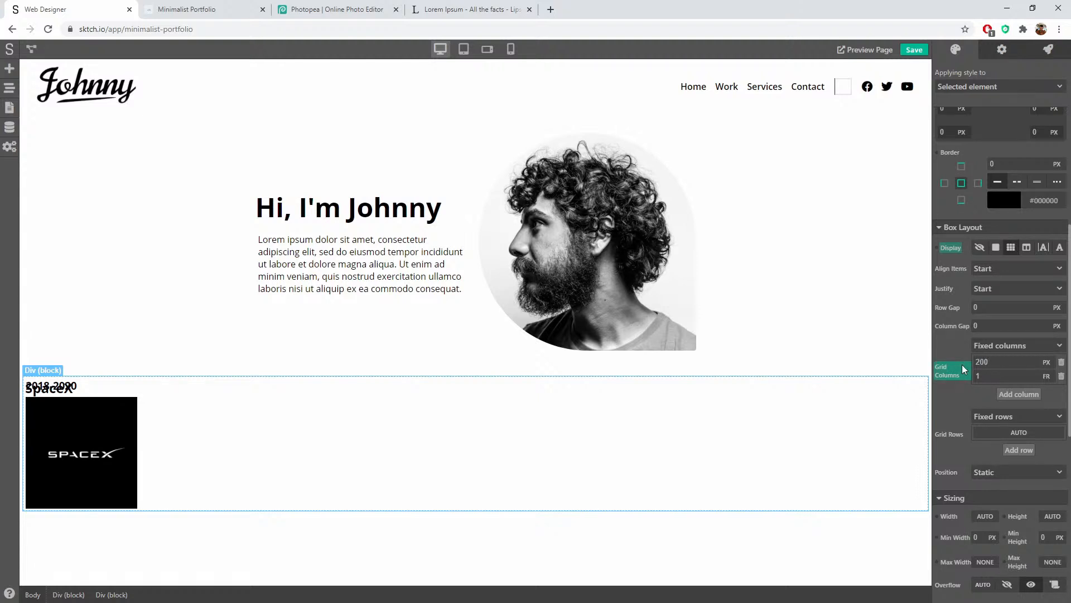
{"action": "type", "text": "200"}
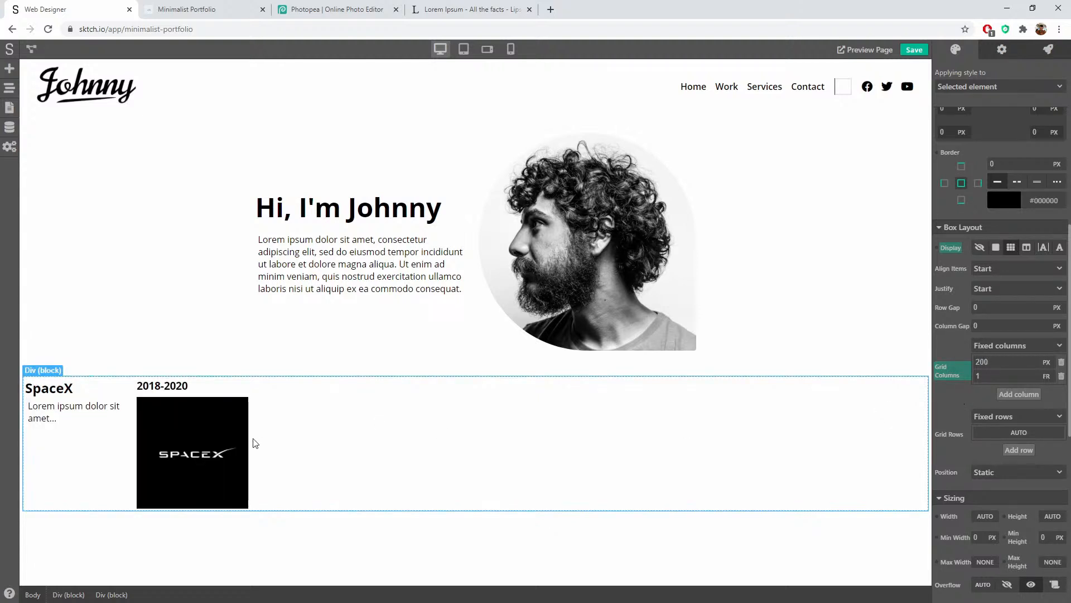
{"action": "left_click", "coordinate": [175, 433]}
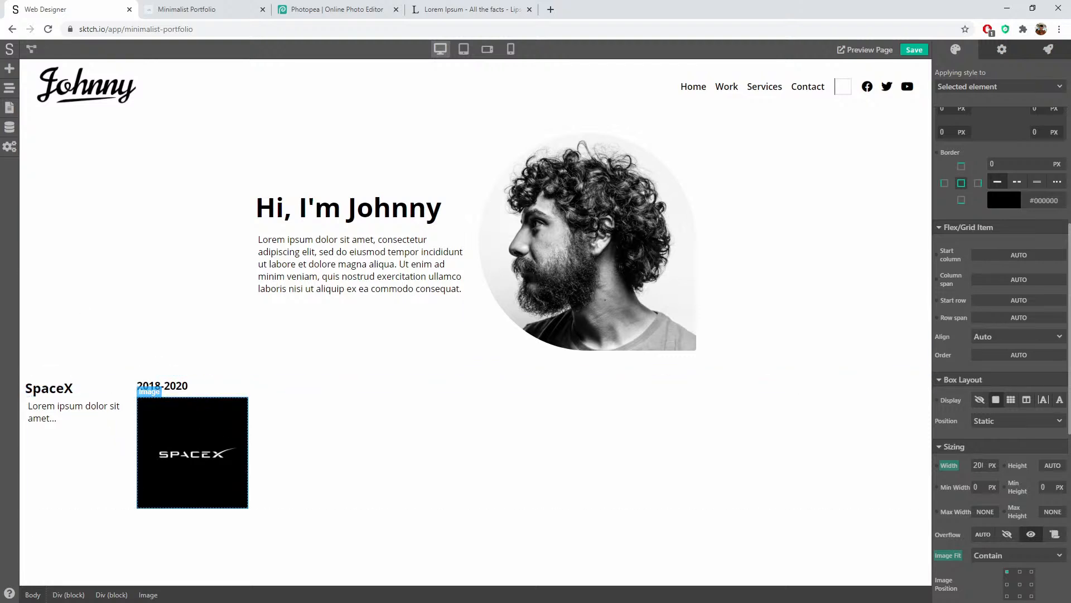
Step: Move the SpaceX Image above the SpaceX Heading 2 in the Page Navigator
{"action": "left_click", "coordinate": [10, 89]}
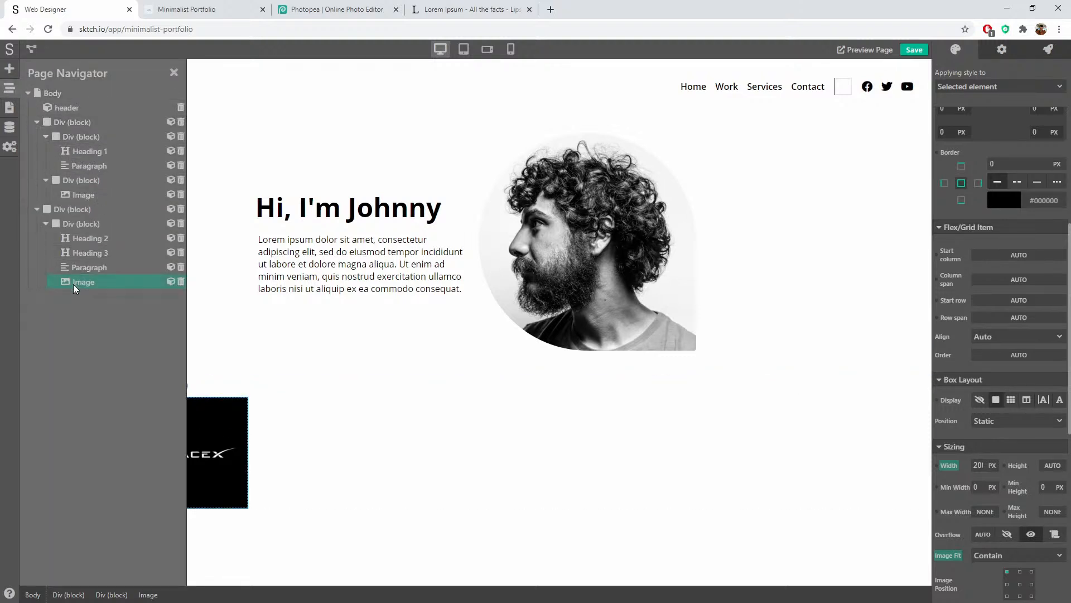
{"action": "left_click_drag", "start_coordinate": [73, 283], "coordinate": [119, 236]}
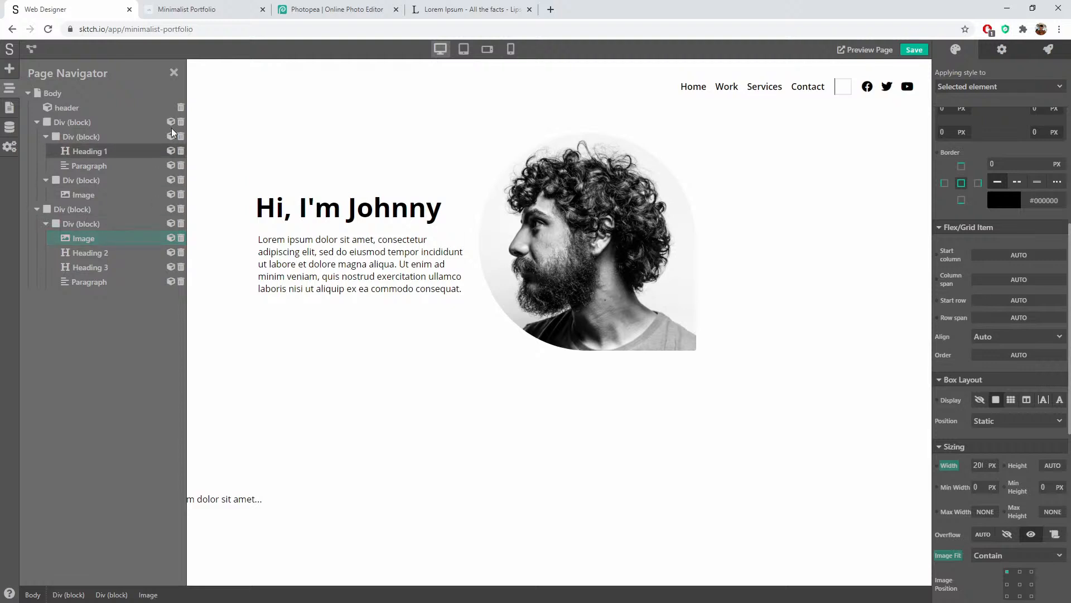
{"action": "left_click", "coordinate": [174, 72]}
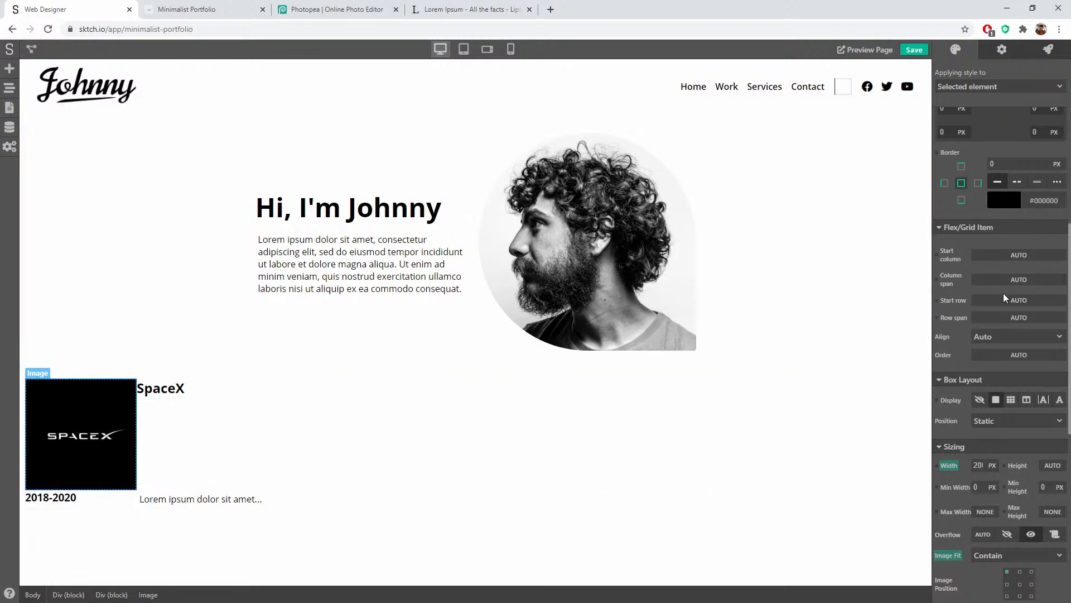
Step: Set the SpaceX image's Row span to 3
{"action": "left_click", "coordinate": [1012, 335]}
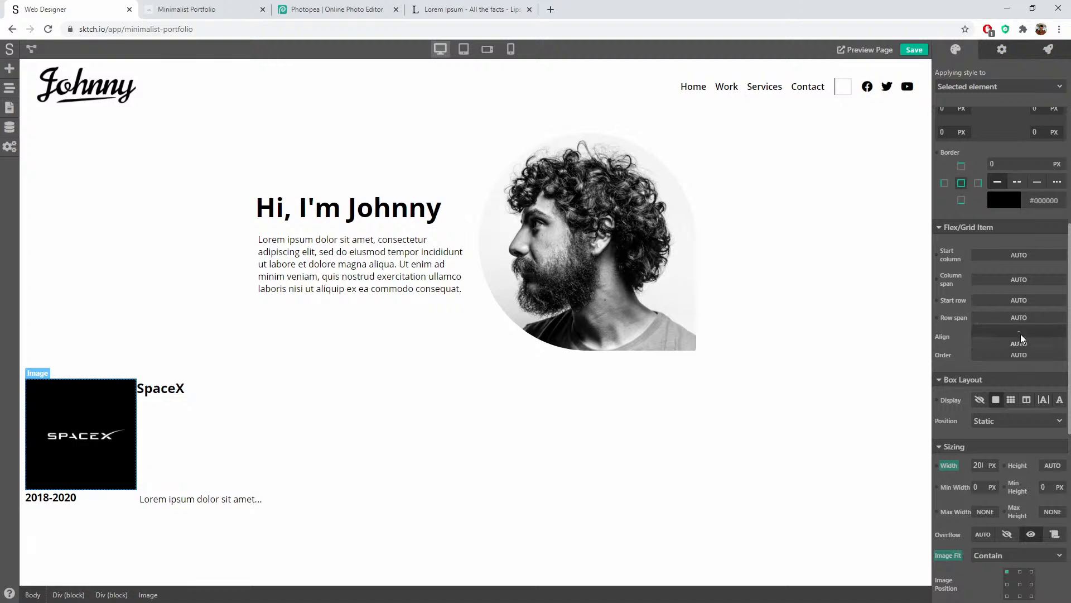
{"action": "left_click", "coordinate": [1006, 318]}
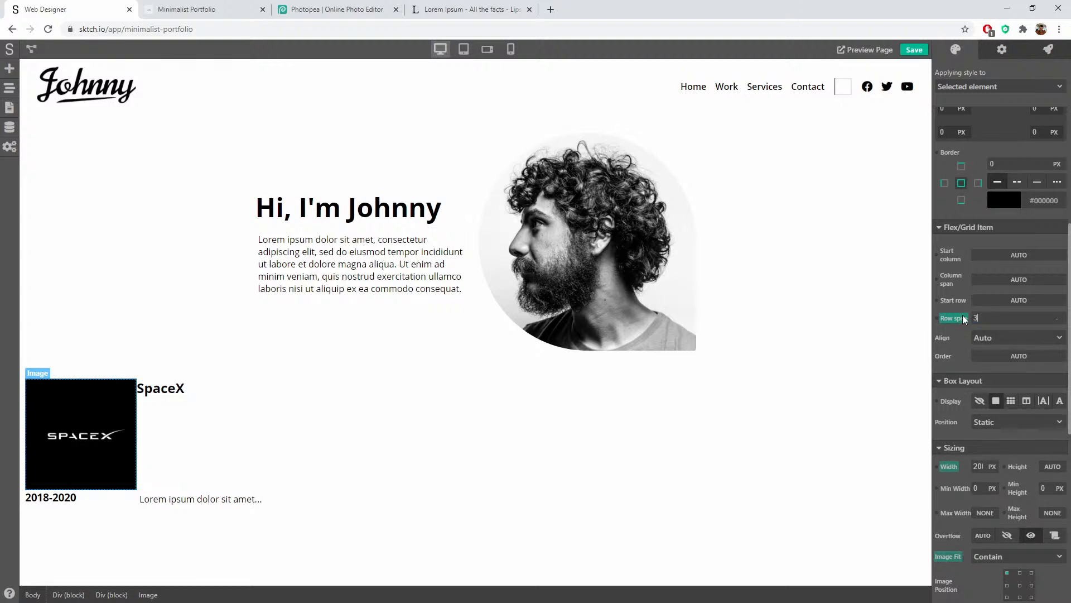
{"action": "type", "text": "3"}
{"action": "key", "text": "Return"}
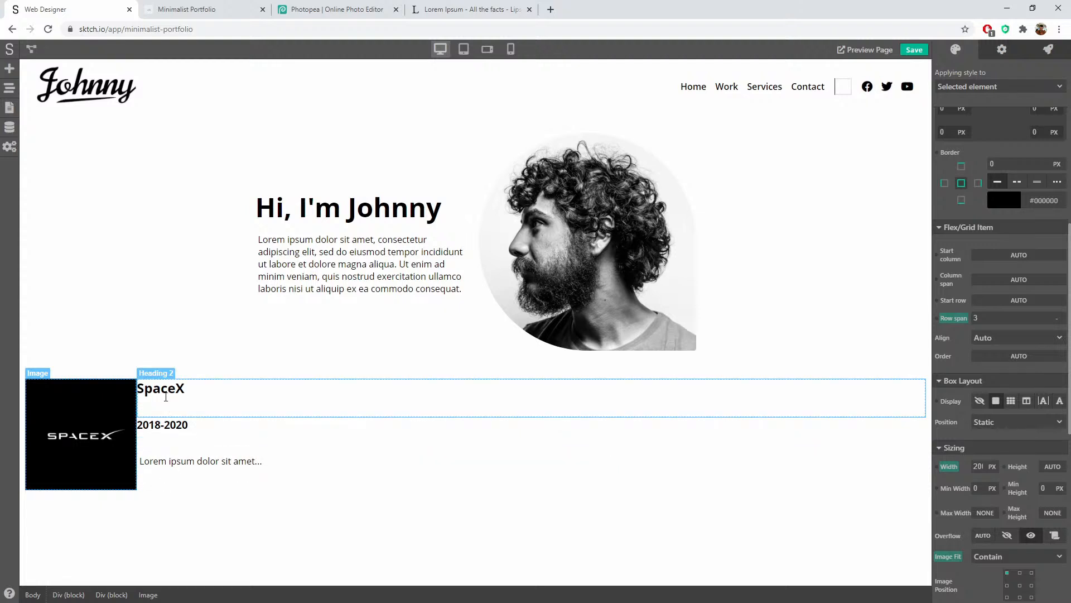
{"action": "left_click", "coordinate": [101, 378]}
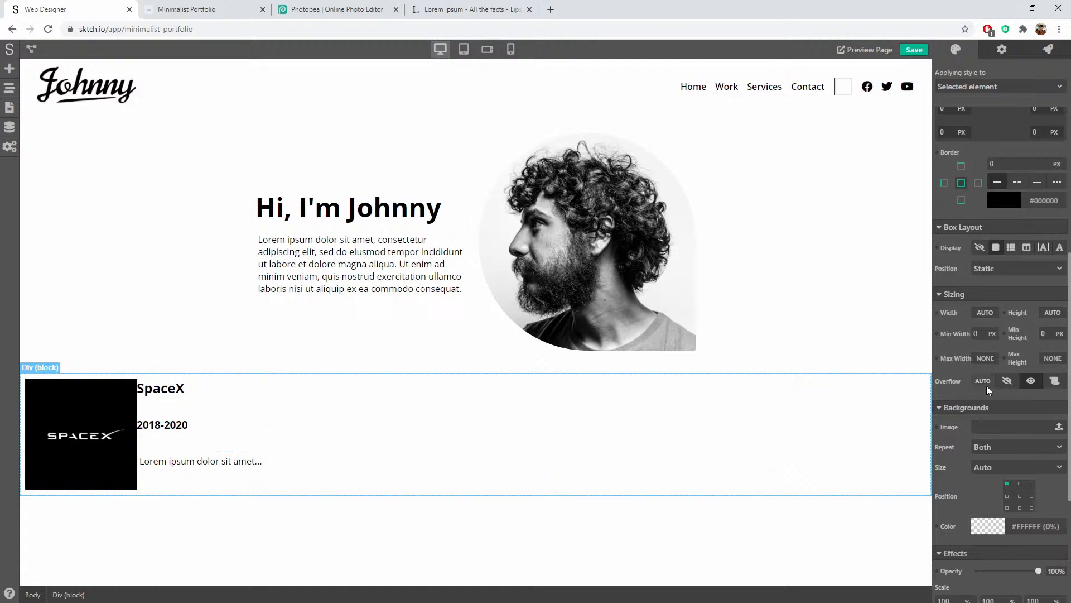
Step: Add an AUTO-height row and then a 1 FR row to the SpaceX card's inner grid
{"action": "scroll", "coordinate": [1028, 292], "scroll_direction": "up", "scroll_amount": 2}
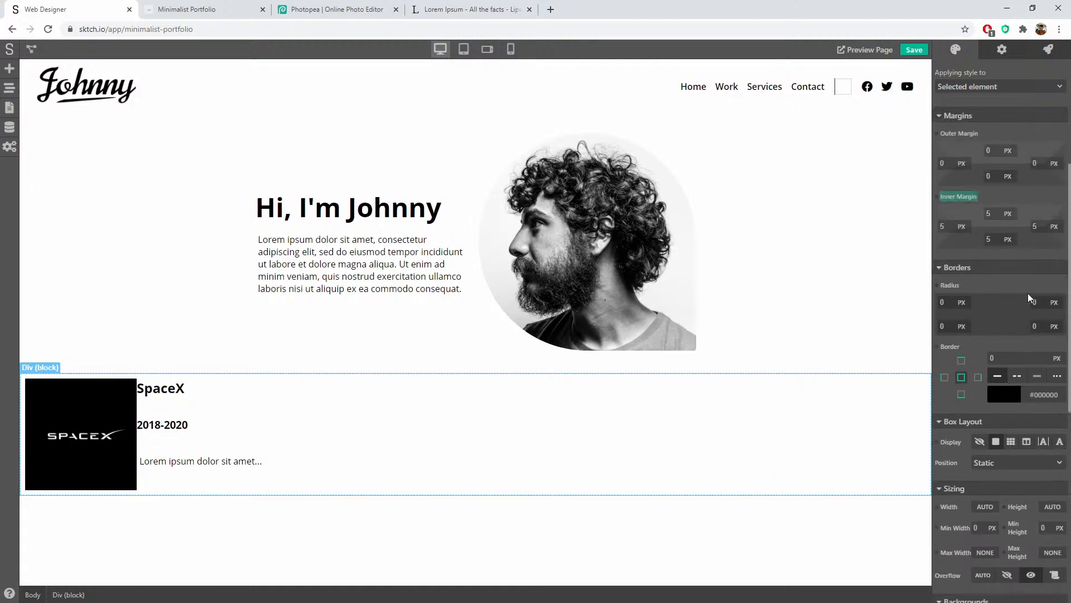
{"action": "scroll", "coordinate": [1028, 293], "scroll_direction": "down", "scroll_amount": 6}
{"action": "scroll", "coordinate": [1026, 306], "scroll_direction": "up", "scroll_amount": 5}
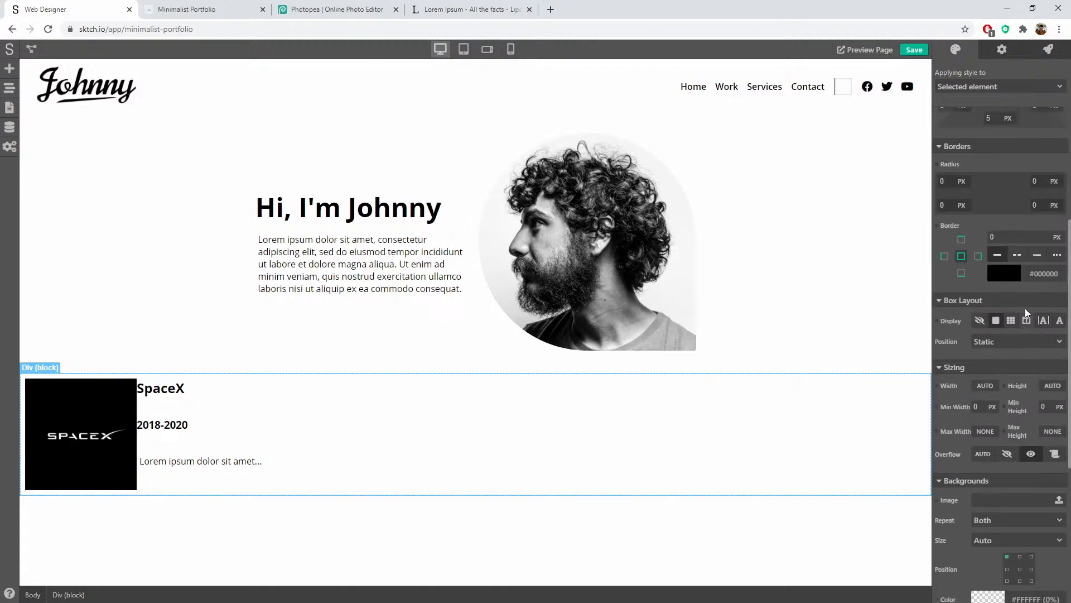
{"action": "scroll", "coordinate": [1024, 310], "scroll_direction": "down", "scroll_amount": 3}
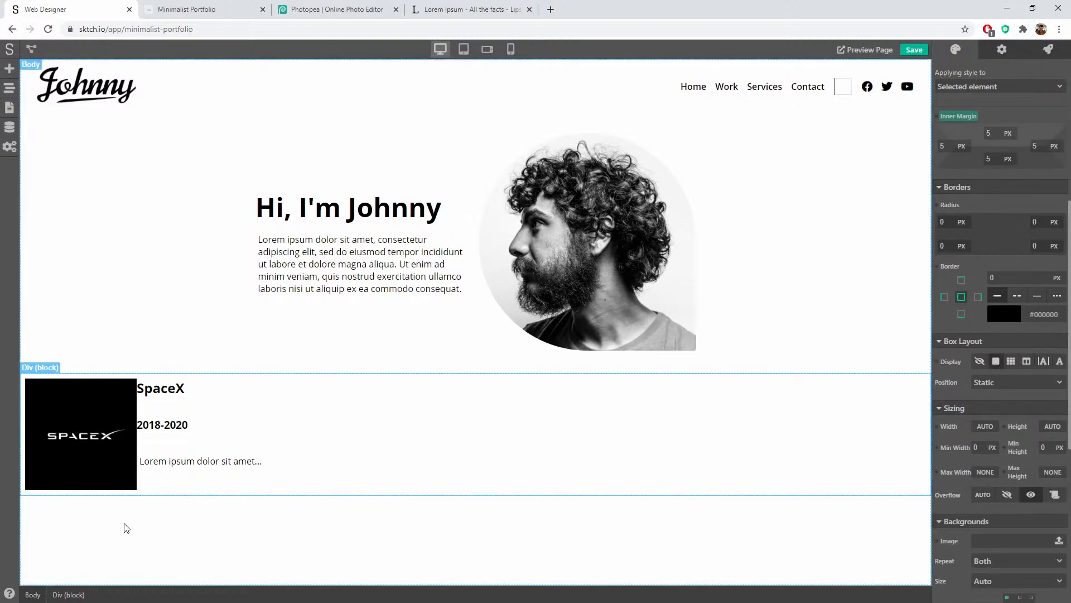
{"action": "left_click", "coordinate": [47, 382]}
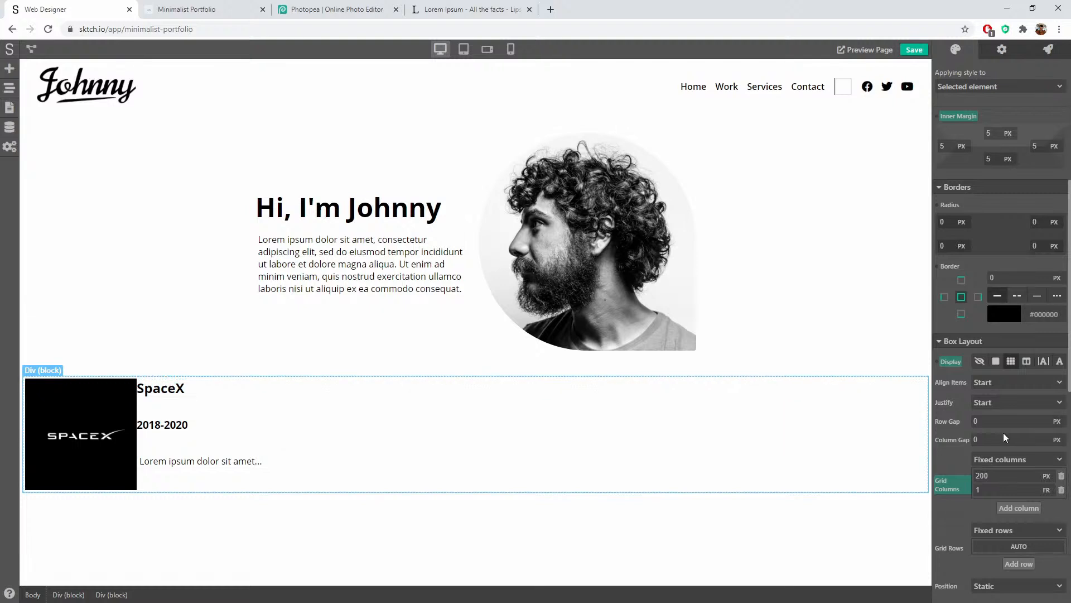
{"action": "scroll", "coordinate": [1003, 433], "scroll_direction": "down", "scroll_amount": 1}
{"action": "scroll", "coordinate": [988, 460], "scroll_direction": "down", "scroll_amount": 2}
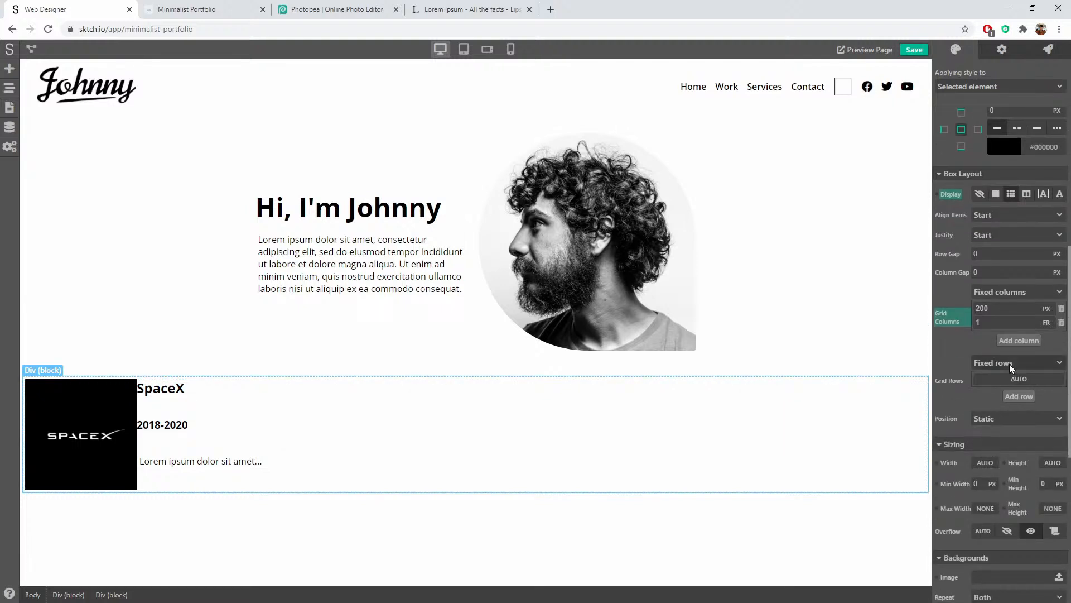
{"action": "scroll", "coordinate": [1002, 383], "scroll_direction": "down", "scroll_amount": 1}
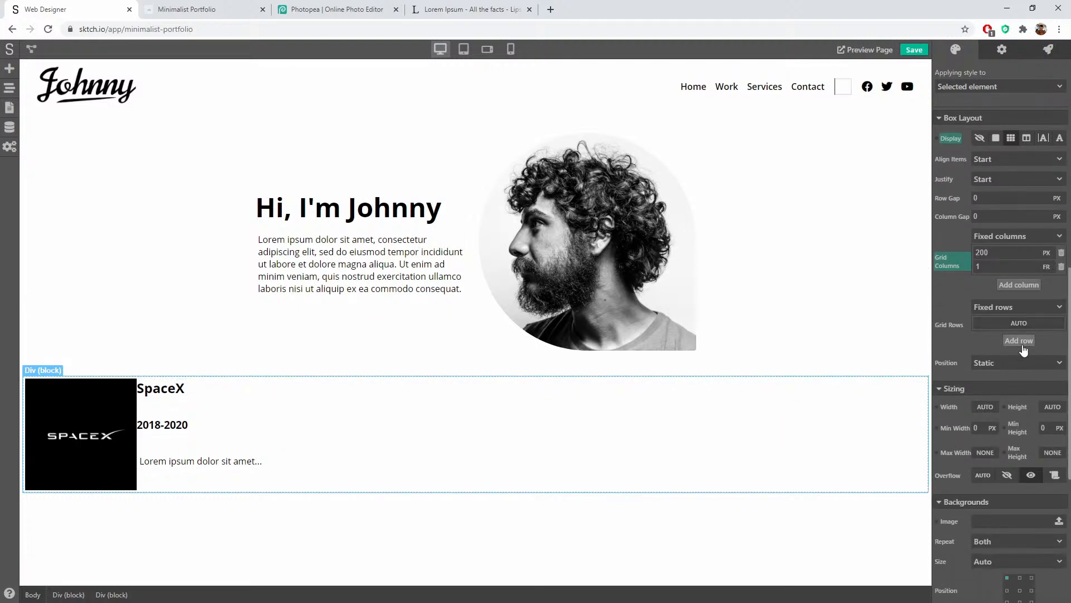
{"action": "left_click", "coordinate": [1021, 342]}
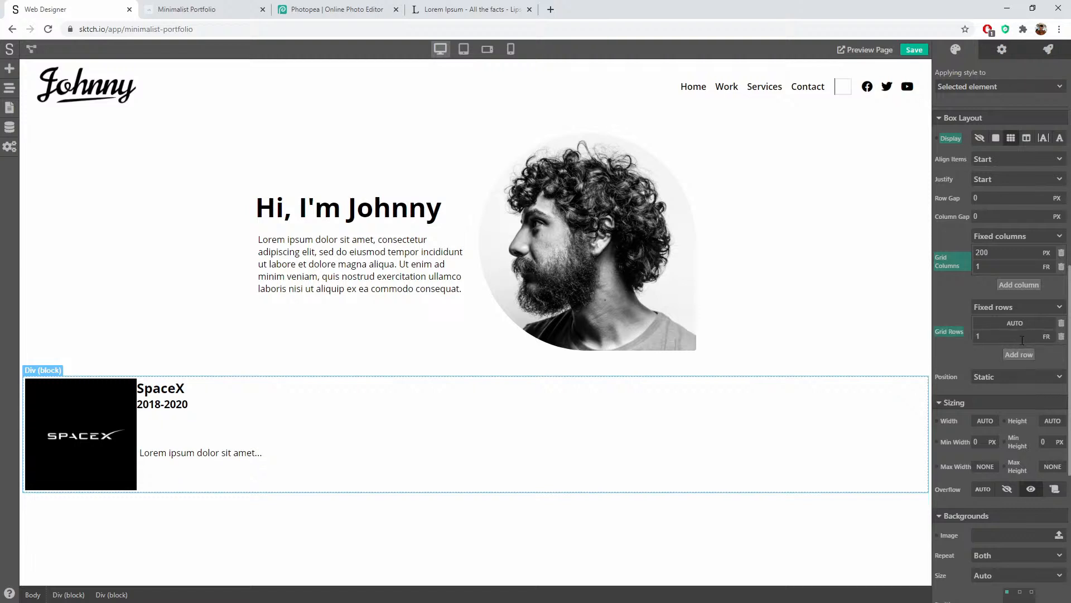
{"action": "left_click", "coordinate": [1045, 336]}
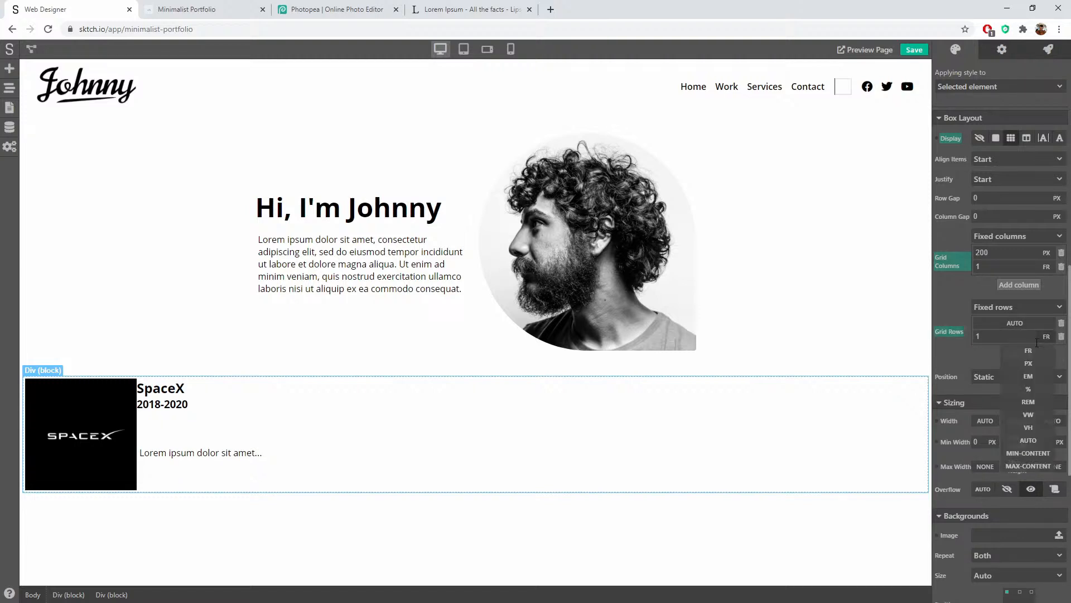
{"action": "left_click", "coordinate": [1028, 440]}
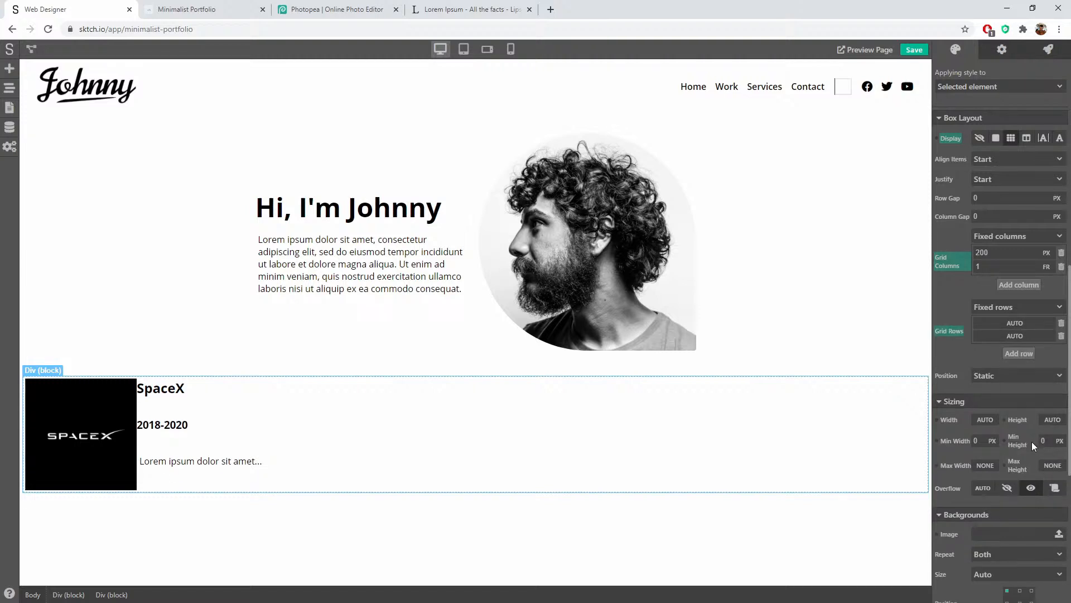
{"action": "left_click", "coordinate": [1019, 354]}
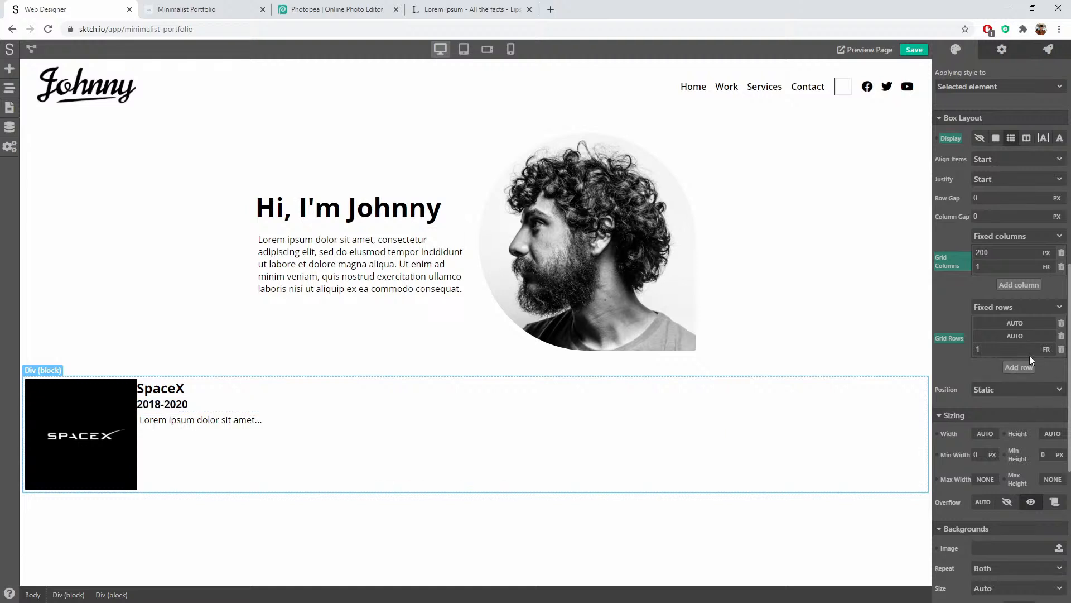
Step: Check the new row layout by selecting the card's paragraph, heading and hero container
{"action": "left_click", "coordinate": [211, 470]}
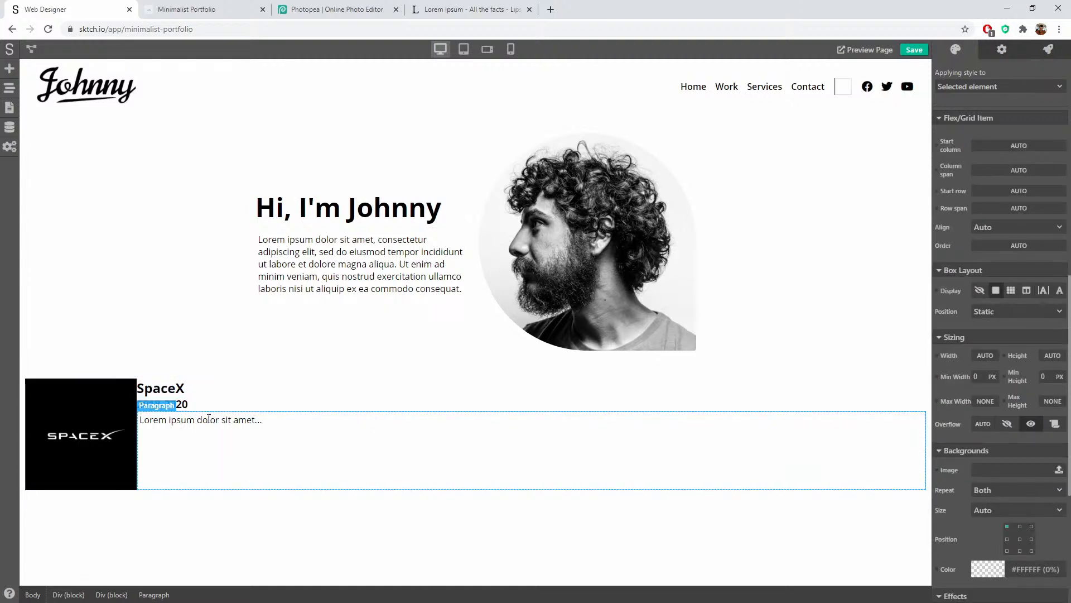
{"action": "left_click", "coordinate": [213, 382]}
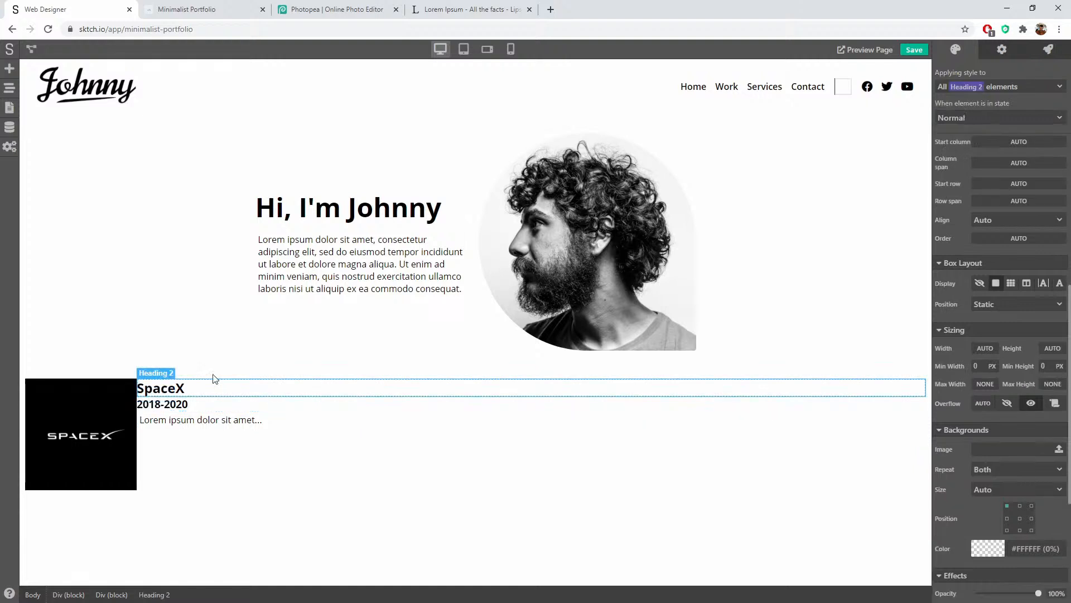
{"action": "left_click", "coordinate": [160, 352]}
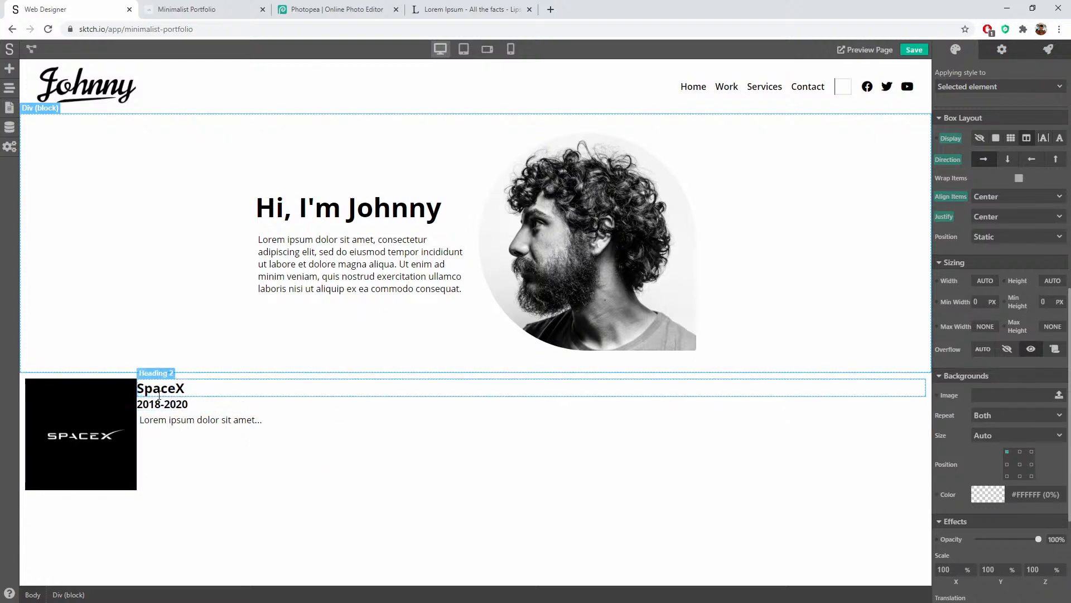
Step: Cap the SpaceX card's maximum width at 700 px
{"action": "left_click", "coordinate": [71, 380]}
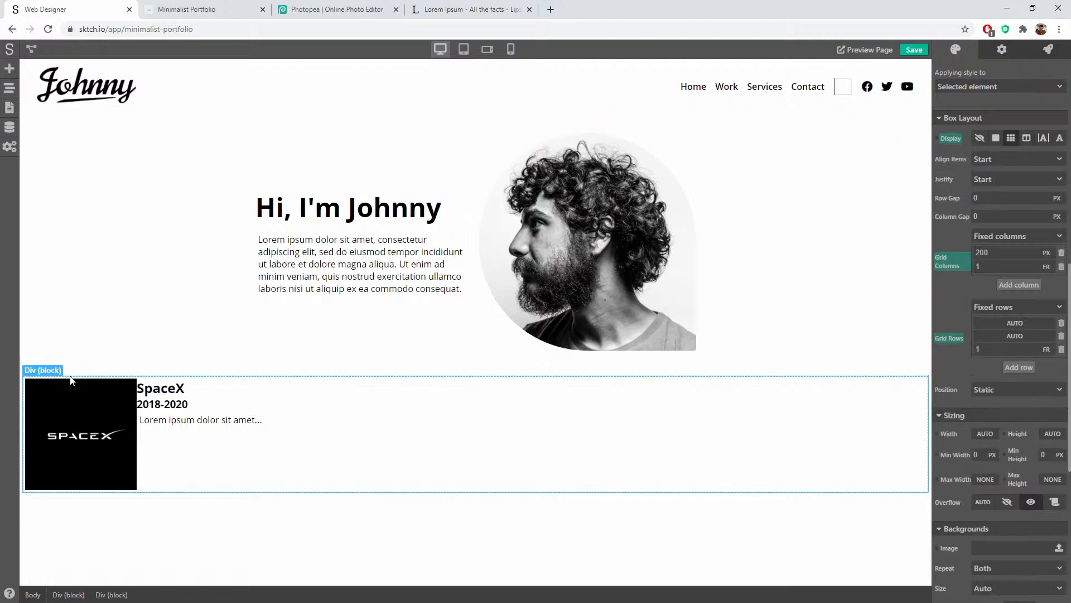
{"action": "scroll", "coordinate": [983, 354], "scroll_direction": "down", "scroll_amount": 6}
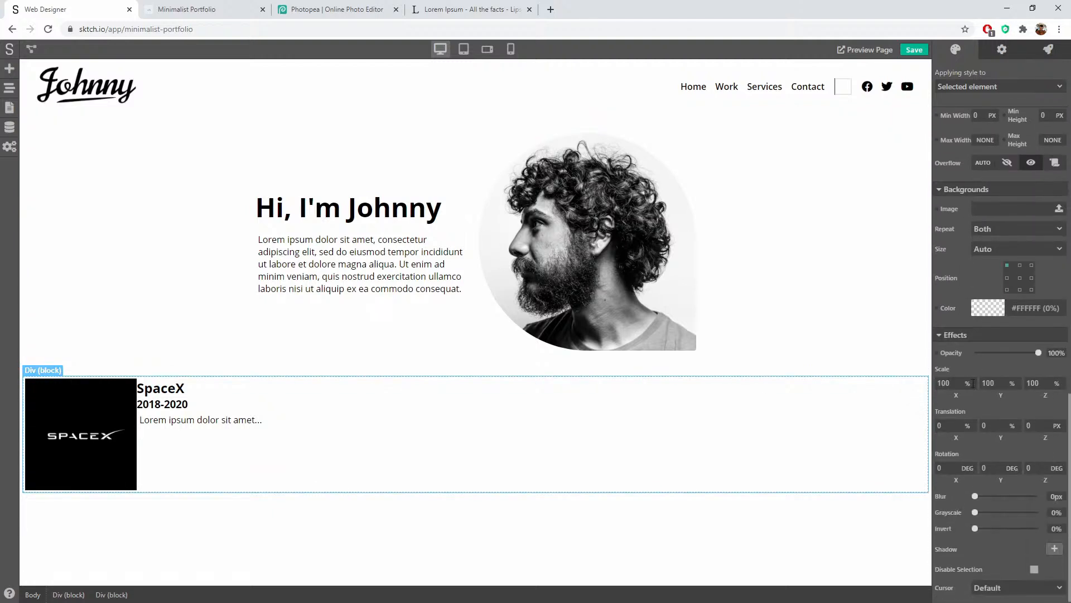
{"action": "scroll", "coordinate": [971, 386], "scroll_direction": "up", "scroll_amount": 2}
{"action": "left_click", "coordinate": [985, 249]}
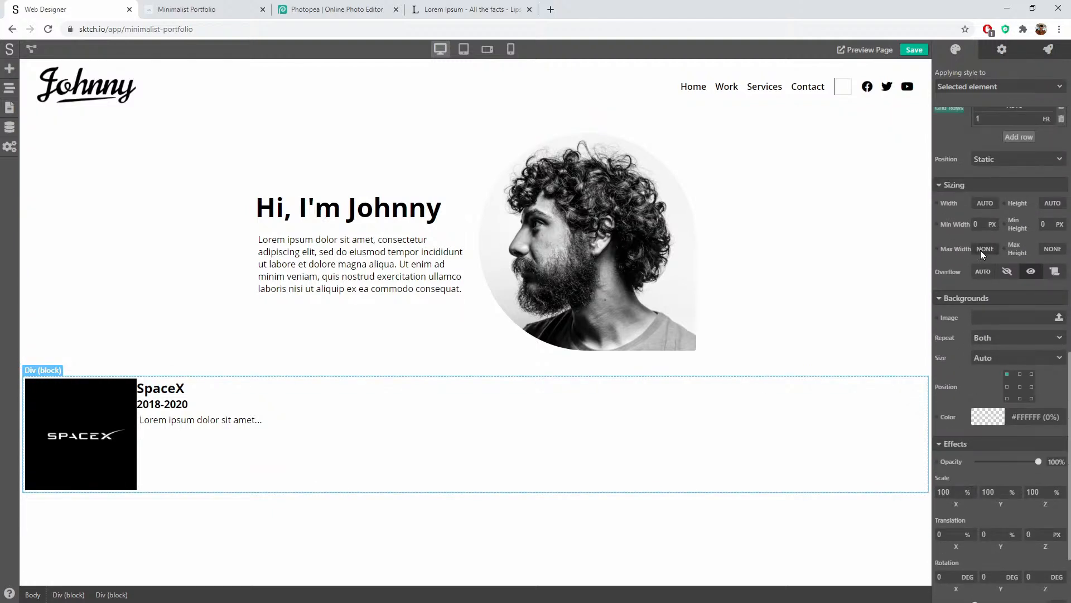
{"action": "left_click", "coordinate": [990, 262]}
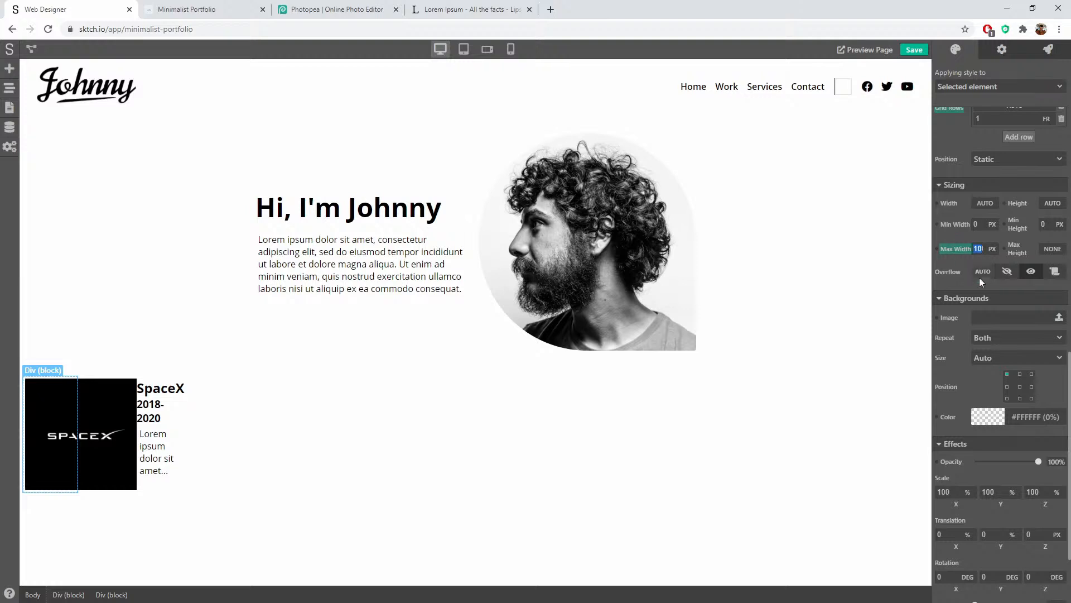
{"action": "type", "text": "700"}
{"action": "key", "text": "Return"}
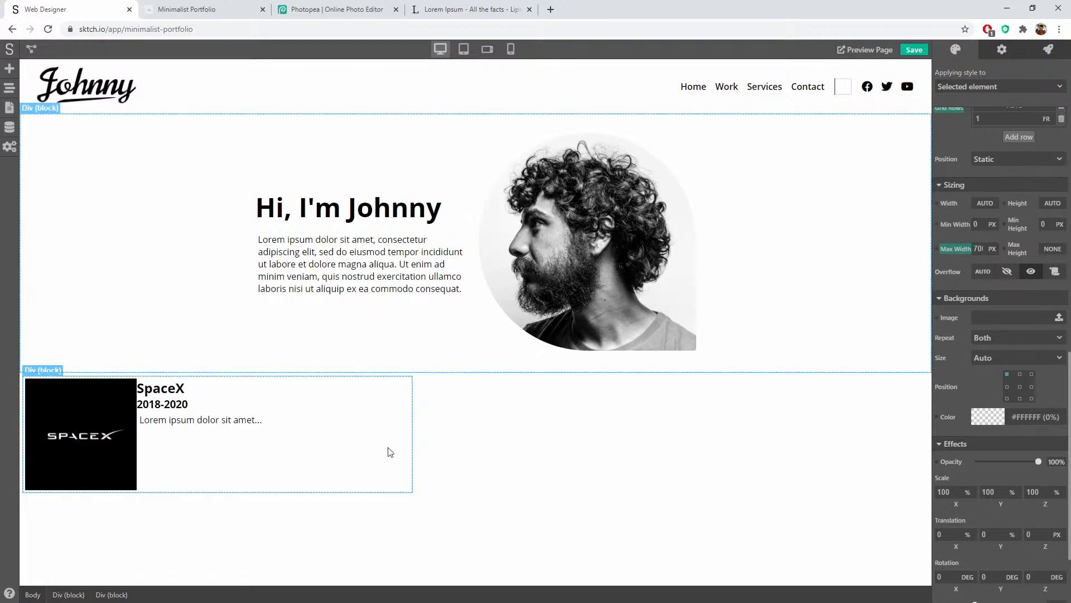
Step: Make the work section a flex Column with Align Items set to Center
{"action": "left_click", "coordinate": [457, 419]}
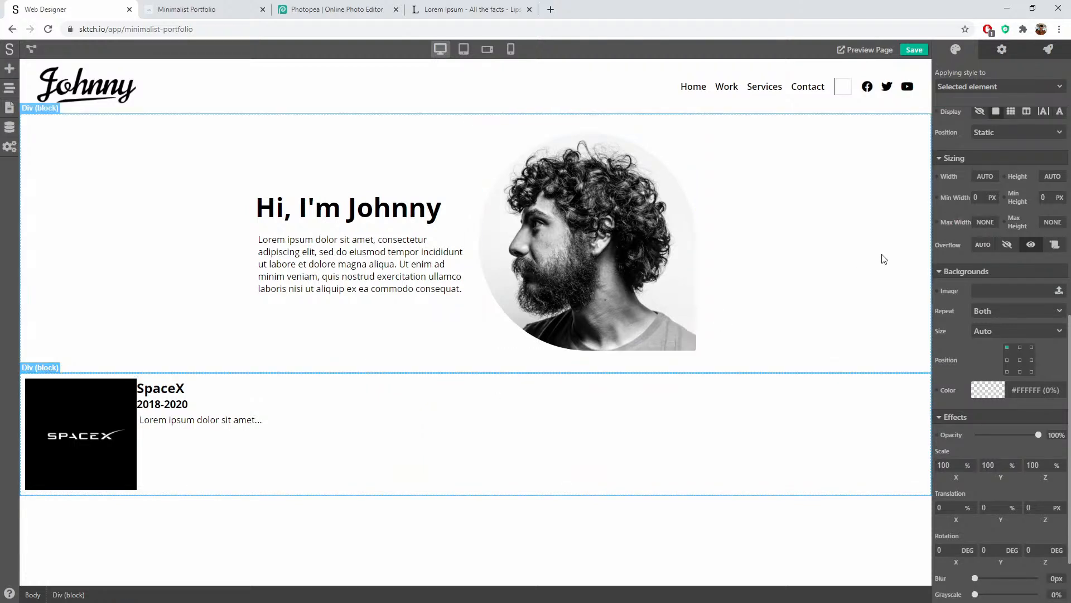
{"action": "scroll", "coordinate": [979, 247], "scroll_direction": "up", "scroll_amount": 1}
{"action": "left_click", "coordinate": [1026, 168]}
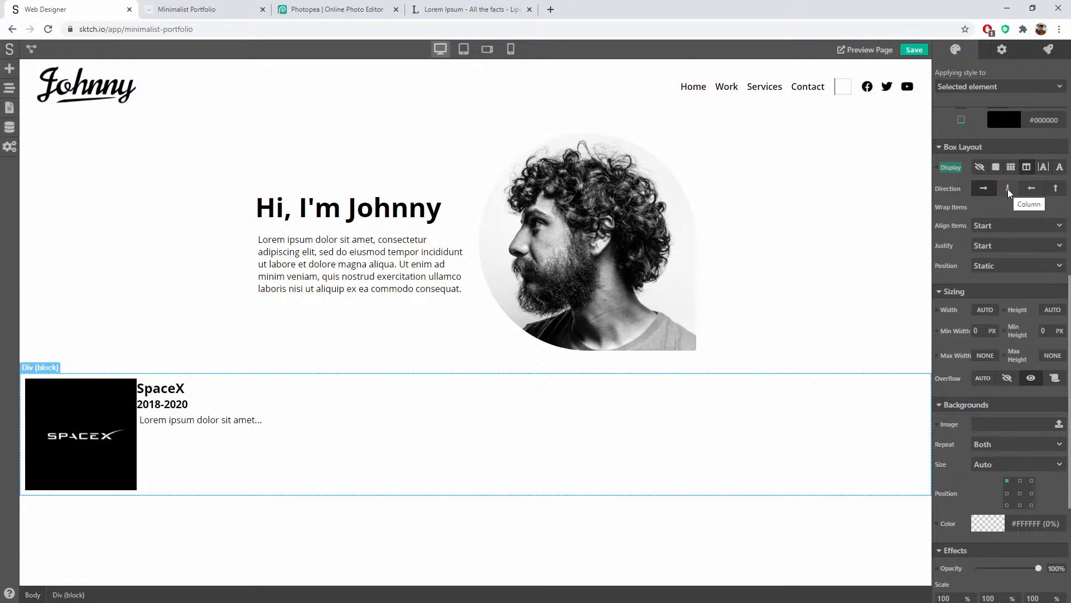
{"action": "left_click", "coordinate": [1008, 189]}
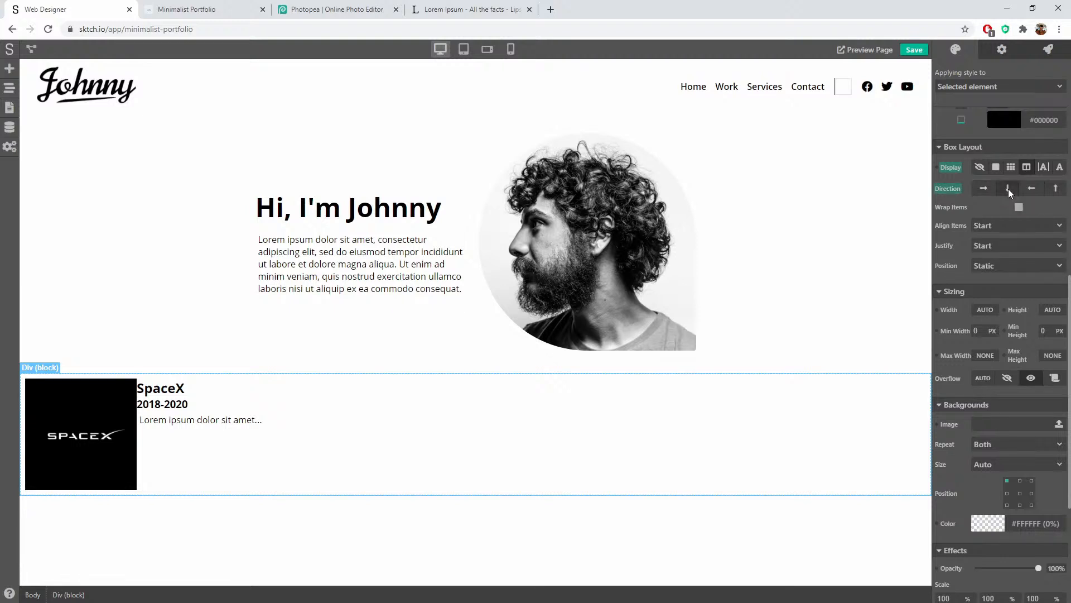
{"action": "left_click", "coordinate": [991, 224]}
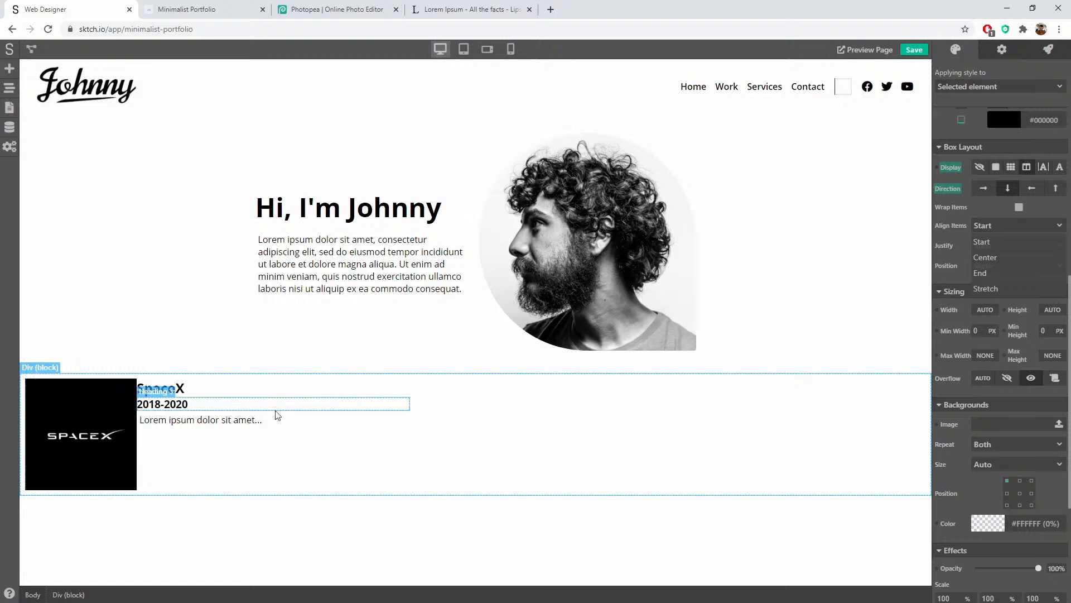
{"action": "left_click", "coordinate": [986, 258]}
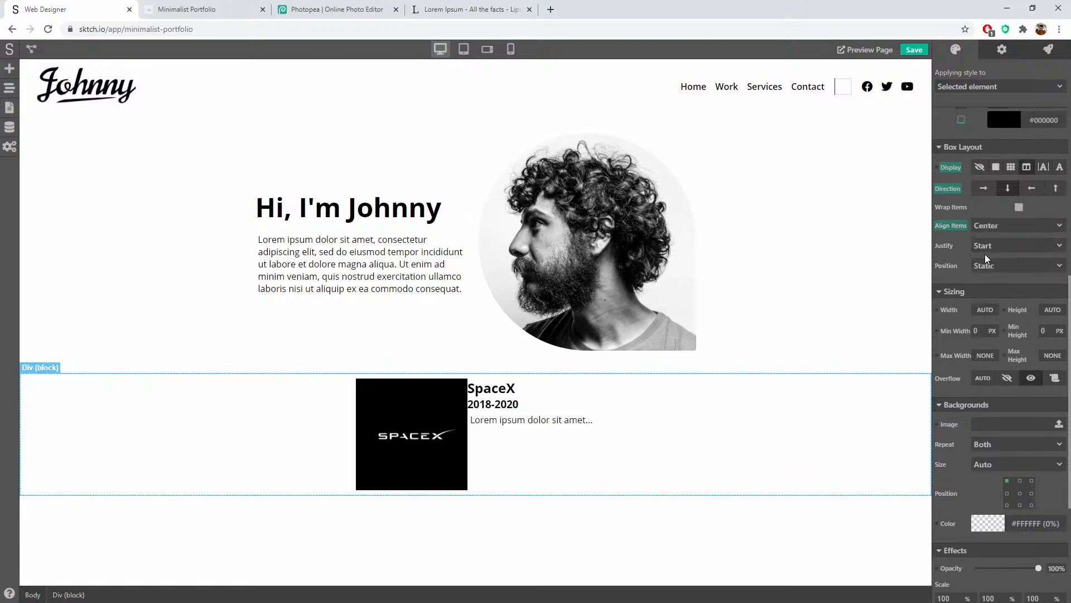
{"action": "left_click", "coordinate": [597, 420]}
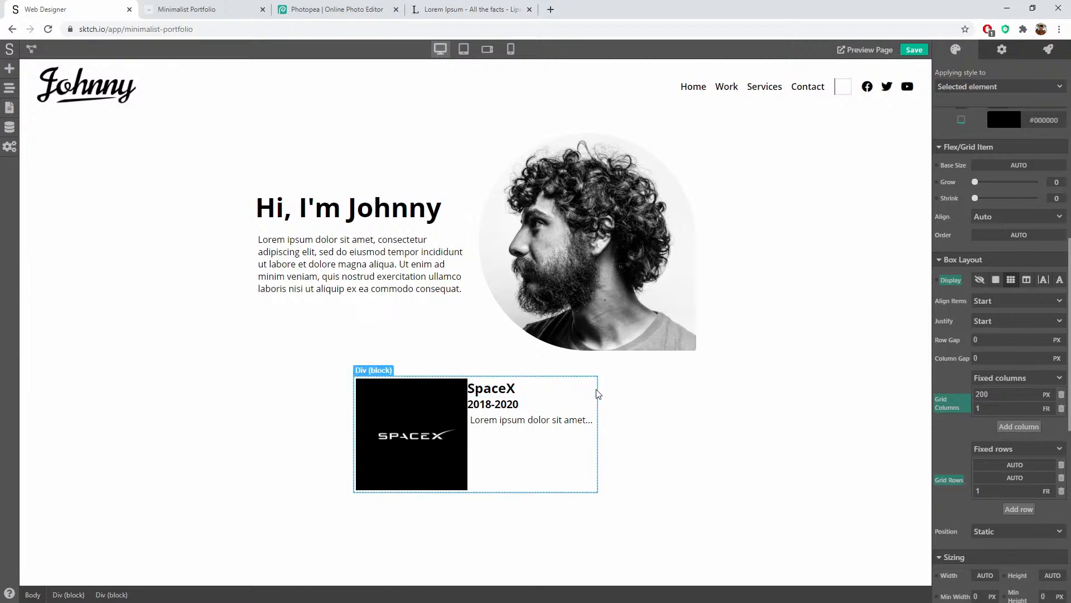
Step: Change the SpaceX card's maximum width to 800 px
{"action": "scroll", "coordinate": [946, 346], "scroll_direction": "down", "scroll_amount": 6}
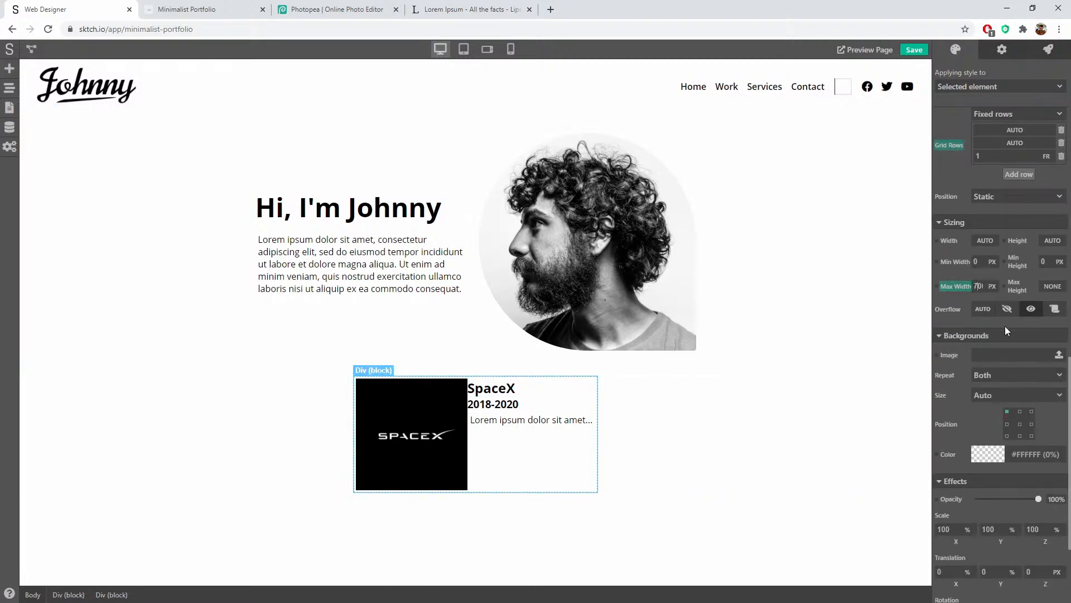
{"action": "key", "text": "shift+Right"}
{"action": "key", "text": "BackSpace"}
{"action": "key", "text": "BackSpace"}
{"action": "type", "text": "7"}
Step: Set the SpaceX card's Width to 100%
{"action": "left_click", "coordinate": [983, 243]}
{"action": "left_click", "coordinate": [985, 281]}
{"action": "double_click", "coordinate": [981, 242]}
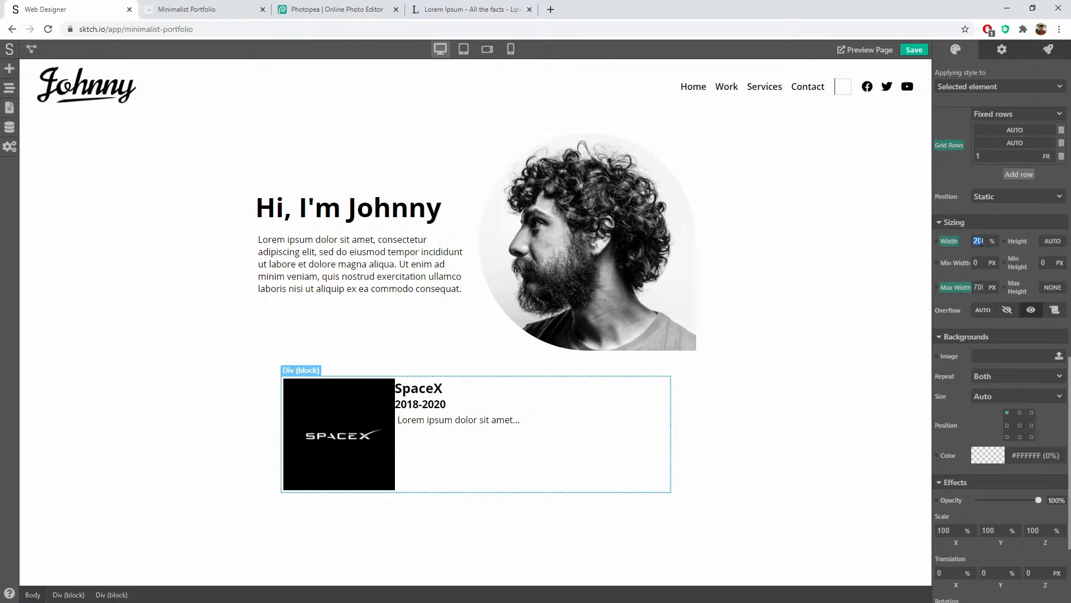
{"action": "type", "text": "1"}
{"action": "left_click", "coordinate": [263, 450]}
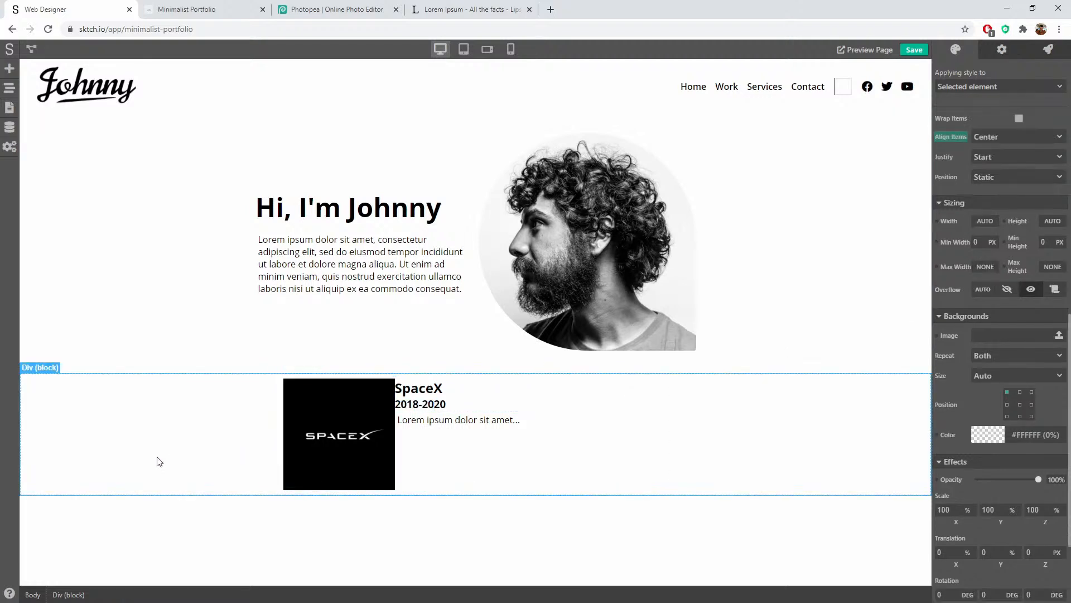
{"action": "left_click", "coordinate": [294, 393]}
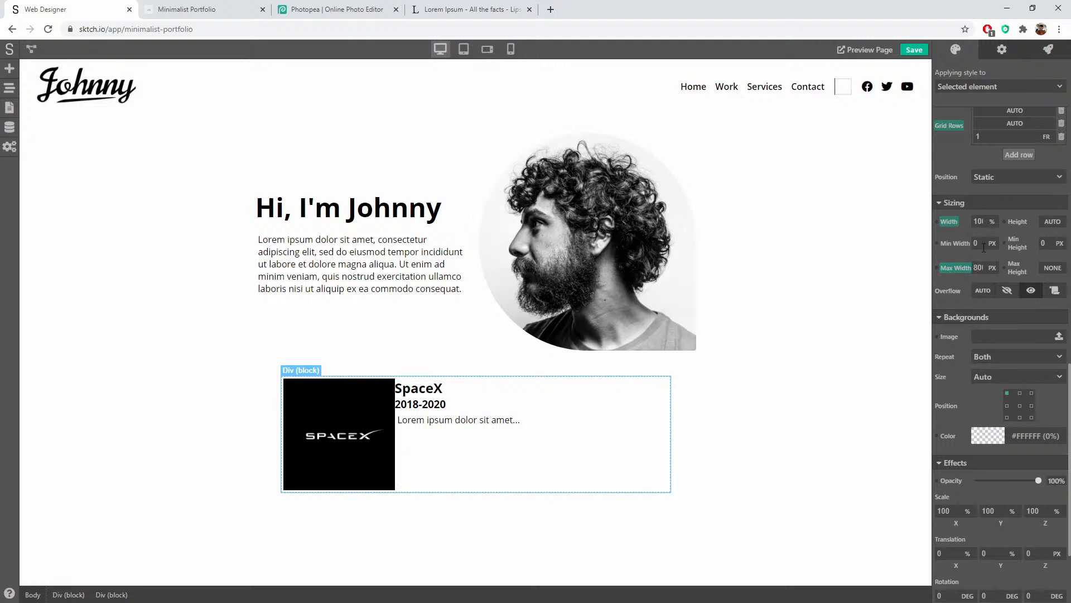
{"action": "key", "text": "Return"}
{"action": "left_click", "coordinate": [746, 457]}
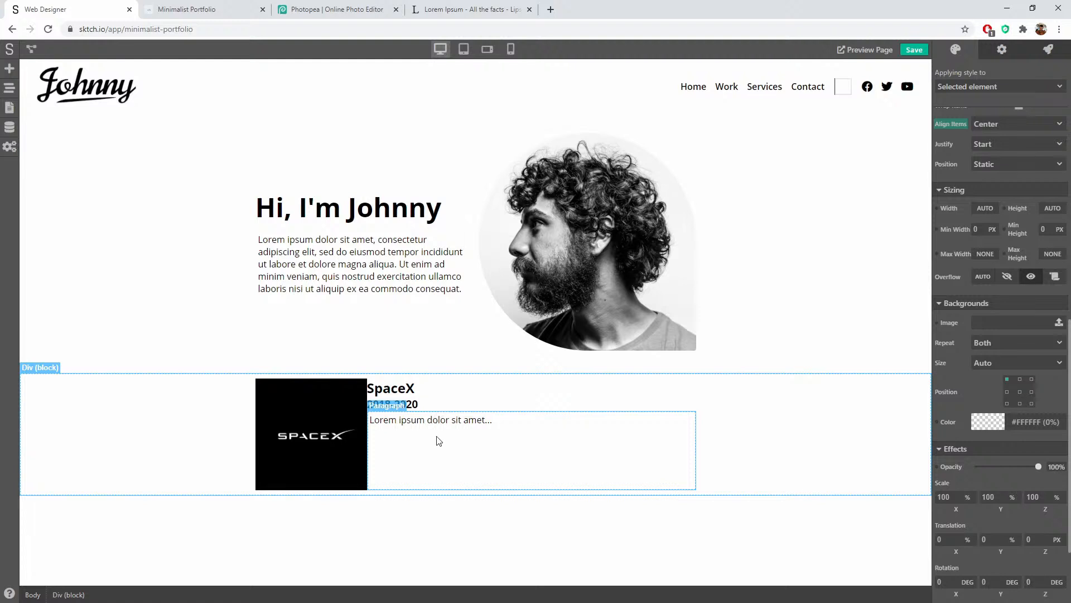
Step: Enter a 5 px border radius in all four corner fields of the SpaceX logo image
{"action": "left_click", "coordinate": [365, 414]}
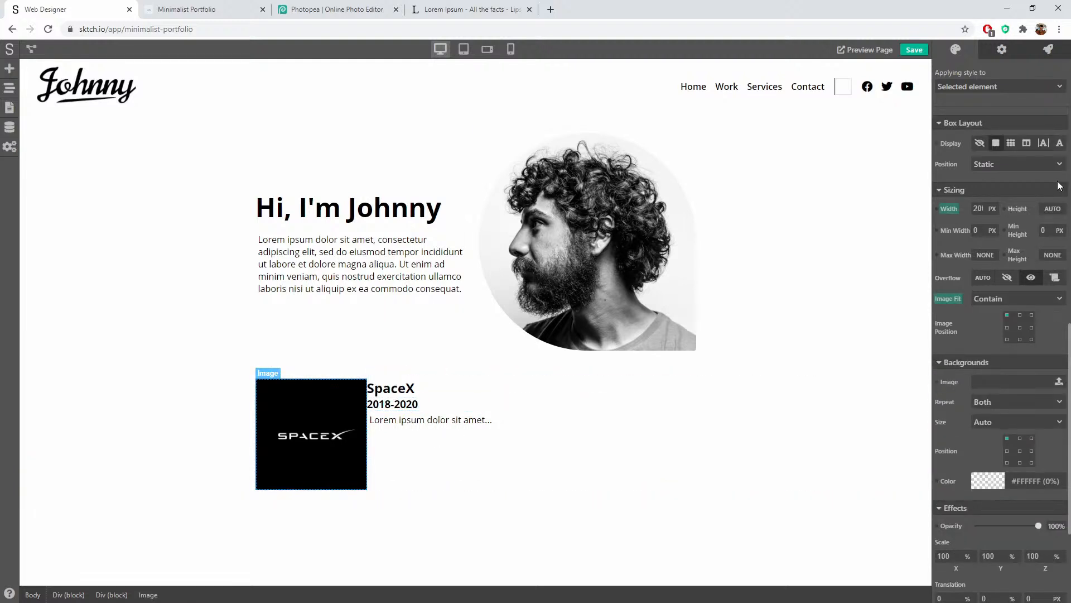
{"action": "scroll", "coordinate": [986, 334], "scroll_direction": "down", "scroll_amount": 3}
{"action": "scroll", "coordinate": [986, 337], "scroll_direction": "up", "scroll_amount": 6}
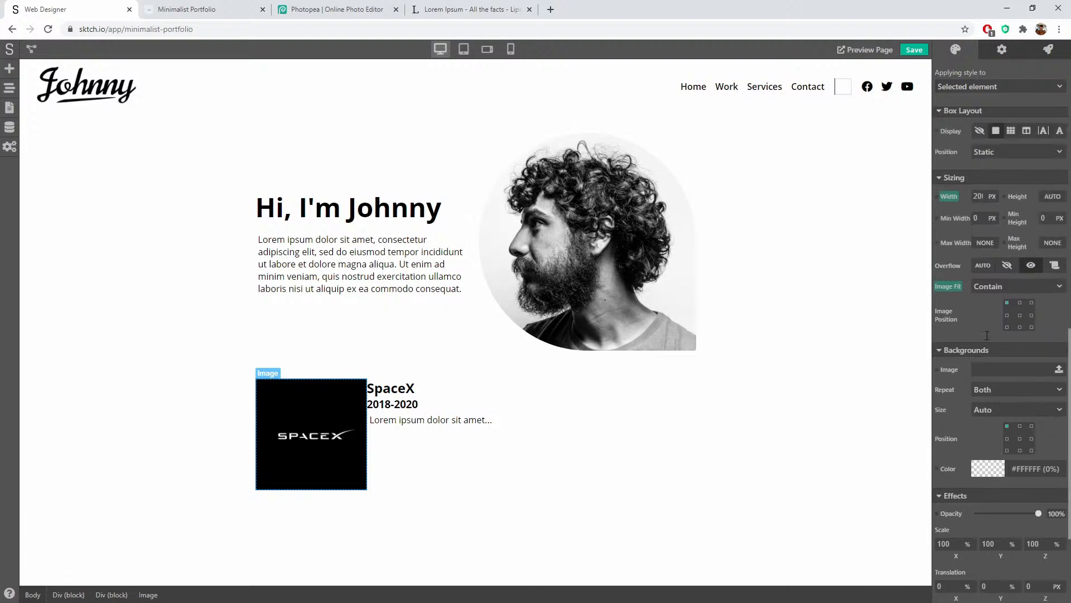
{"action": "scroll", "coordinate": [986, 332], "scroll_direction": "down", "scroll_amount": 7}
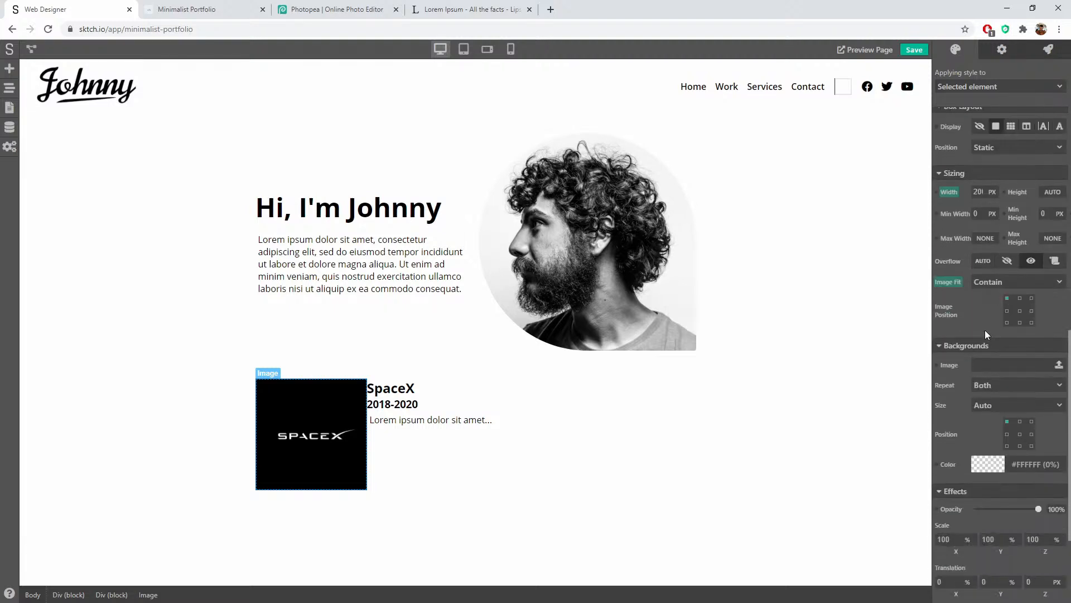
{"action": "scroll", "coordinate": [977, 329], "scroll_direction": "up", "scroll_amount": 10}
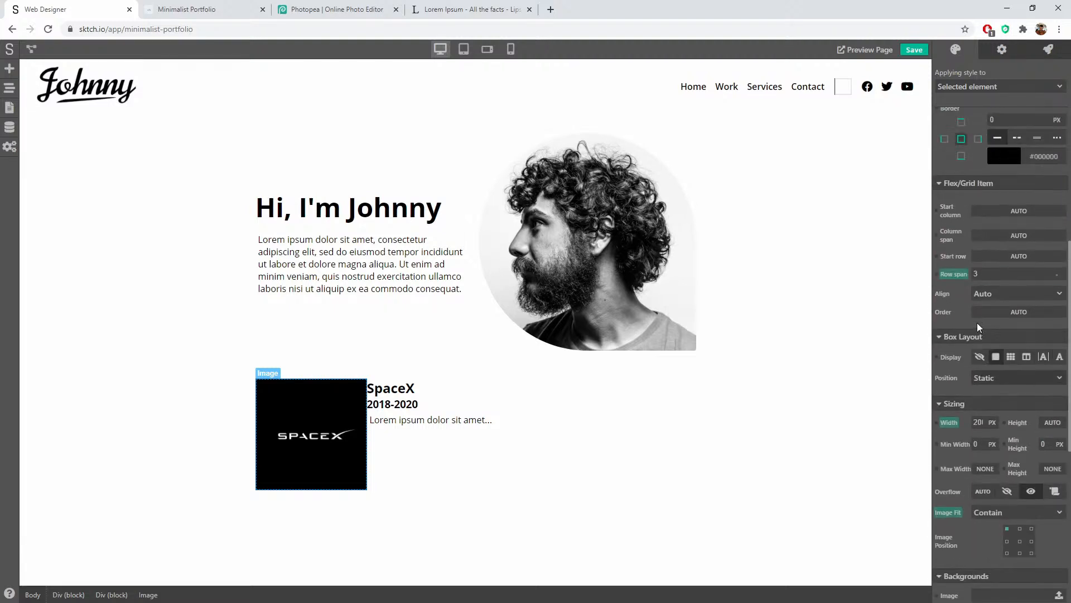
{"action": "scroll", "coordinate": [977, 323], "scroll_direction": "up", "scroll_amount": 2}
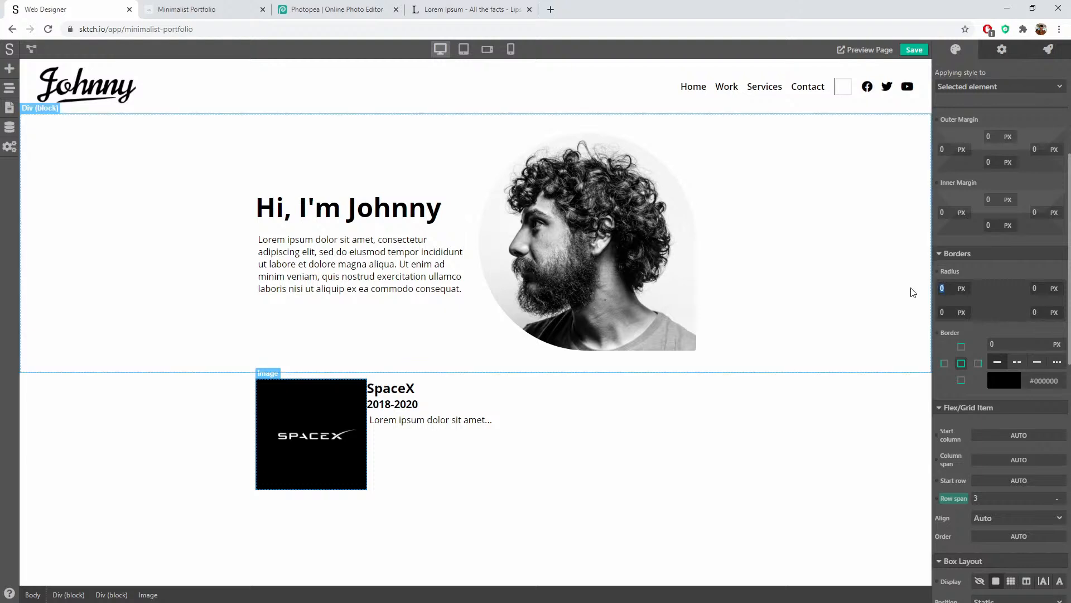
{"action": "type", "text": "5"}
{"action": "key", "text": "Tab"}
{"action": "type", "text": "5"}
{"action": "key", "text": "Tab"}
{"action": "type", "text": "5"}
{"action": "key", "text": "Tab"}
{"action": "type", "text": "5"}
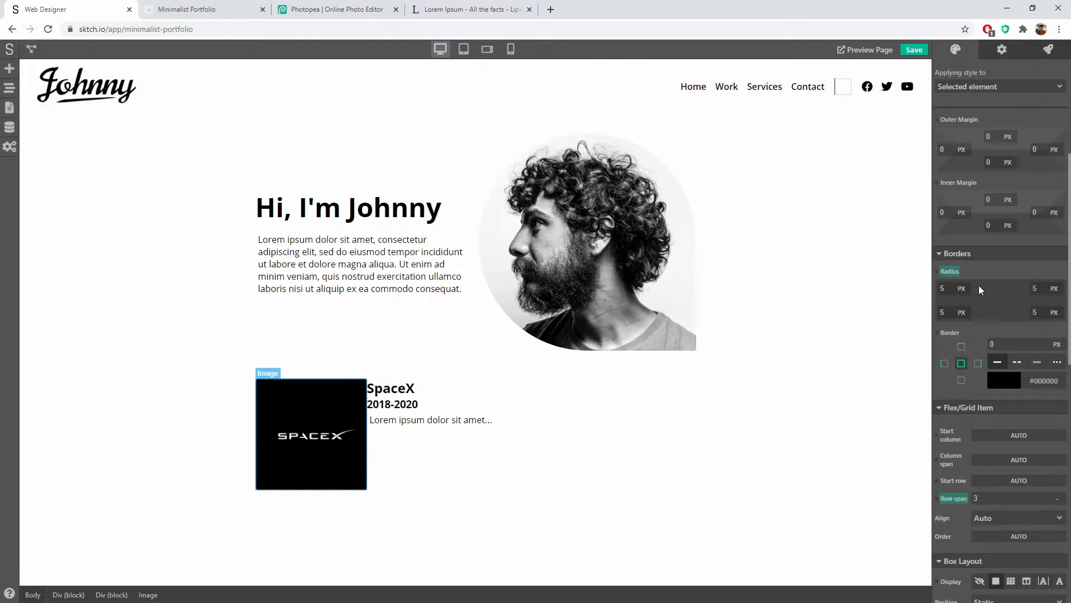
{"action": "left_click", "coordinate": [508, 460]}
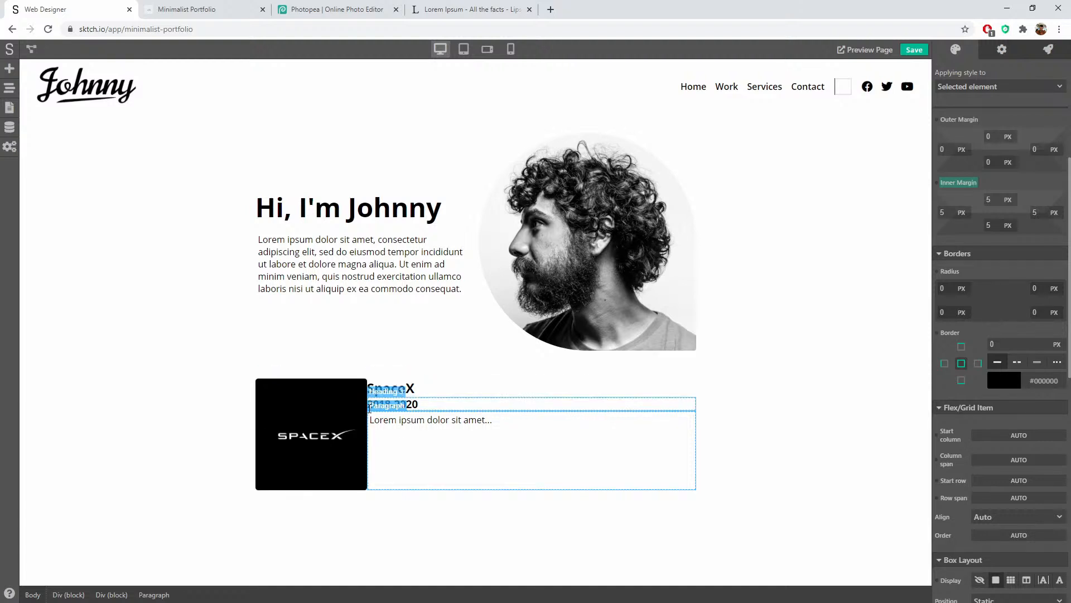
Step: Set the SpaceX card's Grid Column Gap to 10 px
{"action": "left_click", "coordinate": [700, 412]}
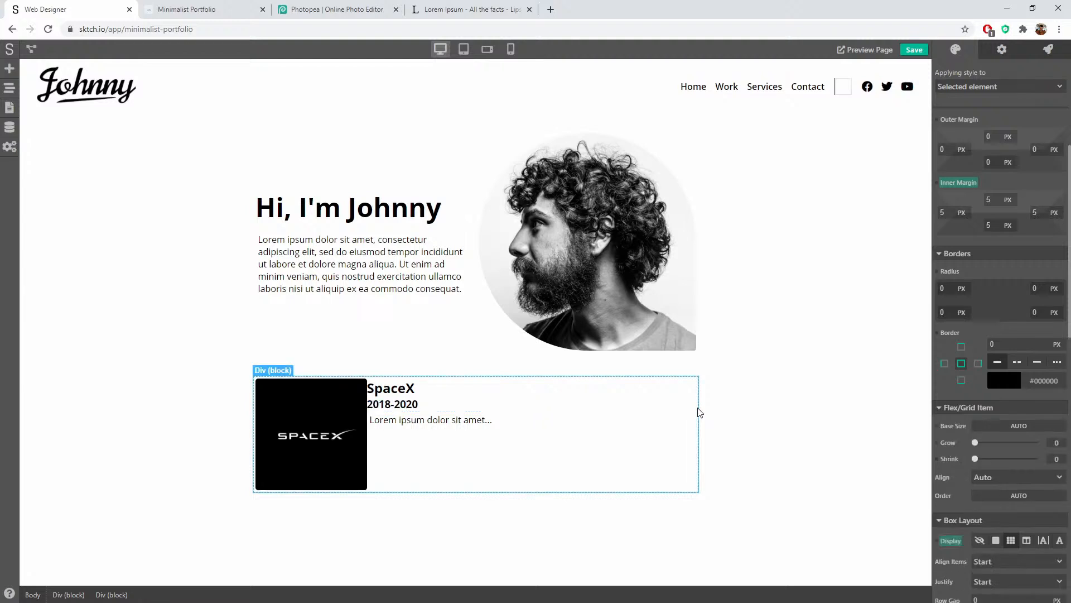
{"action": "scroll", "coordinate": [1008, 289], "scroll_direction": "down", "scroll_amount": 3}
{"action": "scroll", "coordinate": [970, 372], "scroll_direction": "down", "scroll_amount": 2}
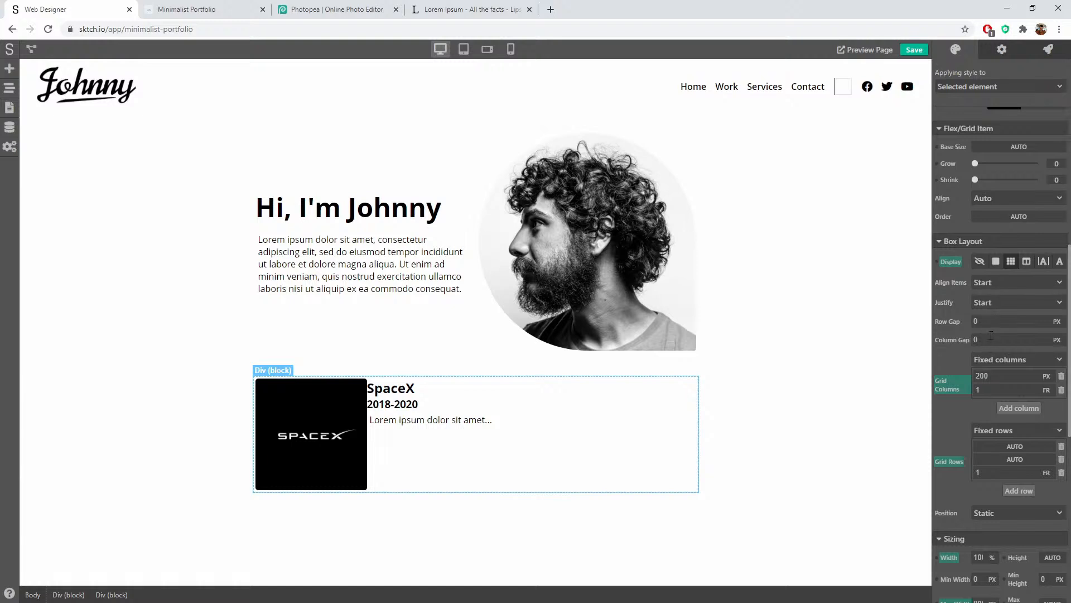
{"action": "left_click", "coordinate": [991, 335]}
{"action": "key", "text": "Return"}
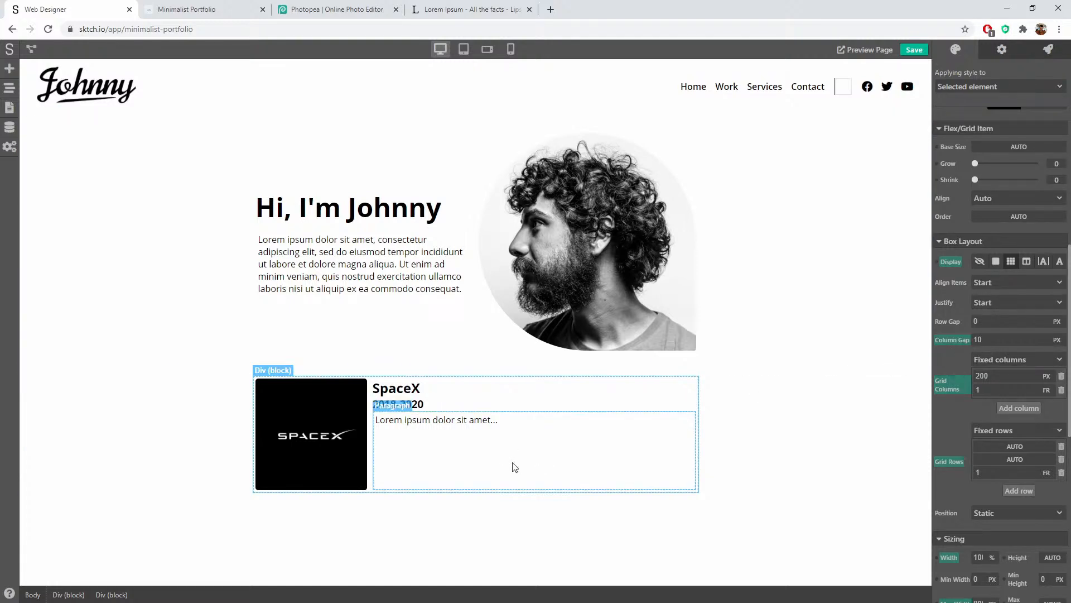
{"action": "left_click", "coordinate": [749, 423]}
{"action": "left_click", "coordinate": [801, 313]}
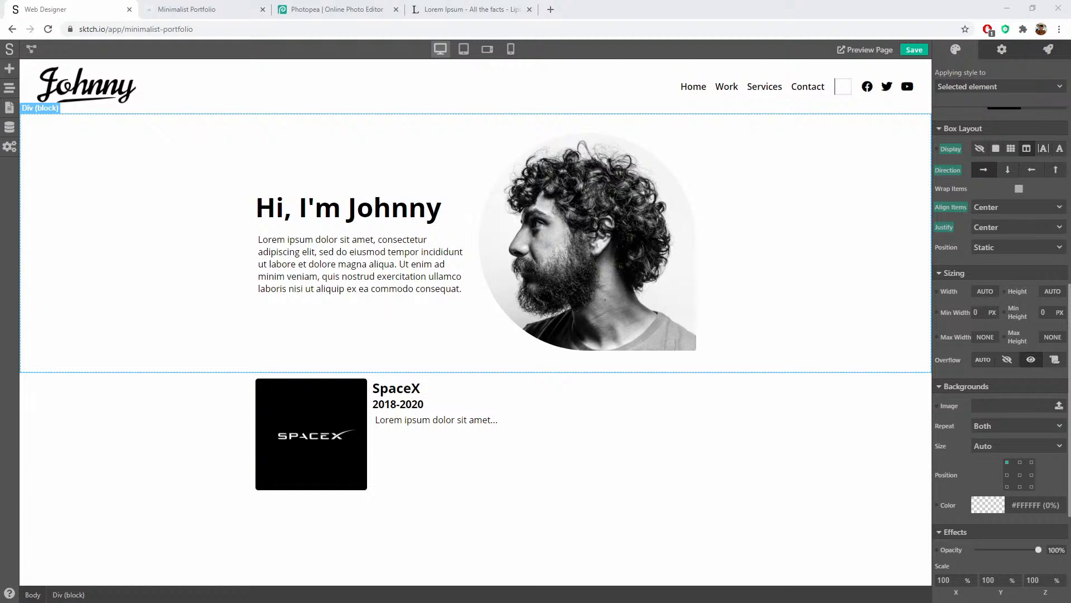
Step: Give the 2018-2020 subheading a bottom inner spacing of 15
{"action": "left_click", "coordinate": [472, 395]}
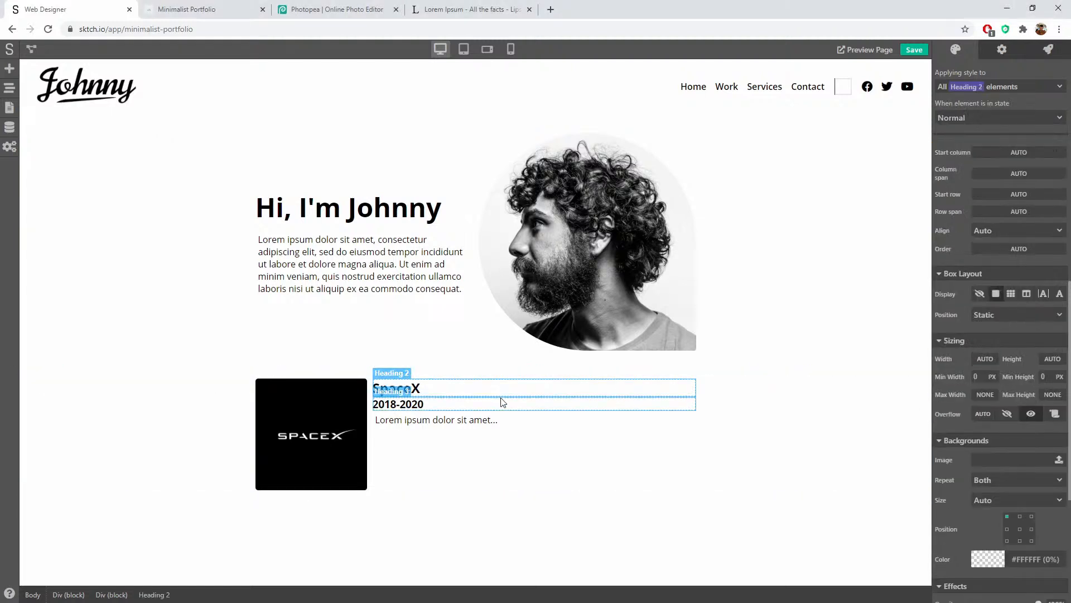
{"action": "left_click", "coordinate": [517, 405]}
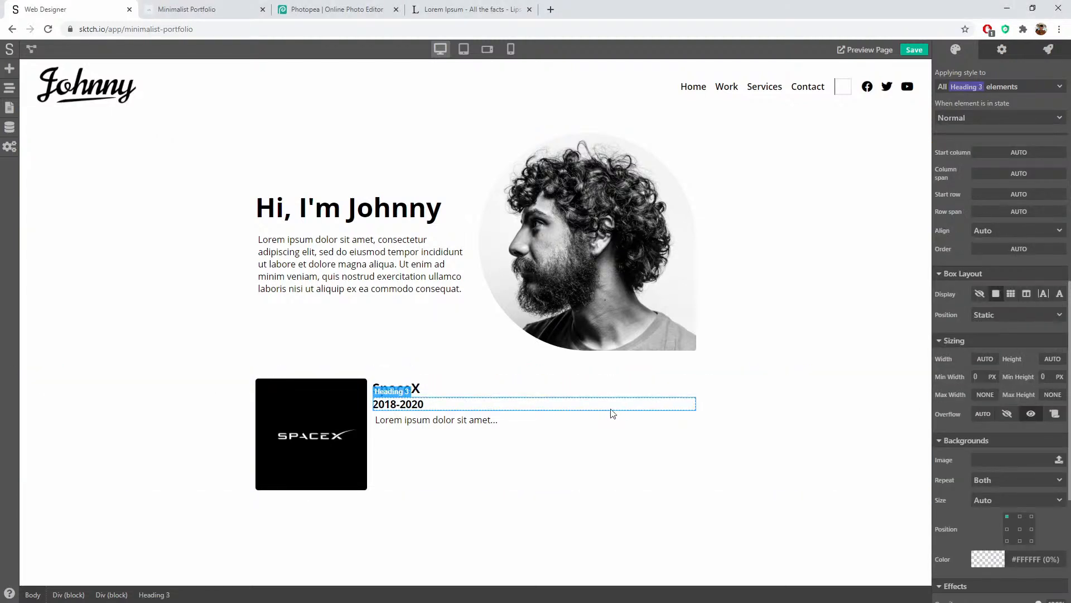
{"action": "scroll", "coordinate": [1032, 344], "scroll_direction": "up", "scroll_amount": 4}
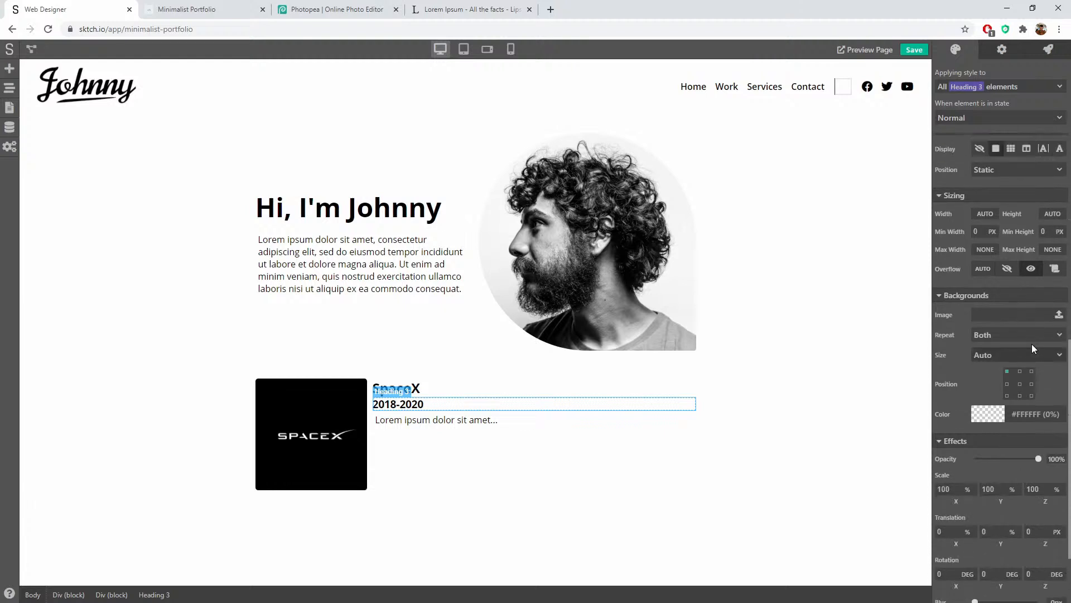
{"action": "scroll", "coordinate": [1032, 344], "scroll_direction": "up", "scroll_amount": 5}
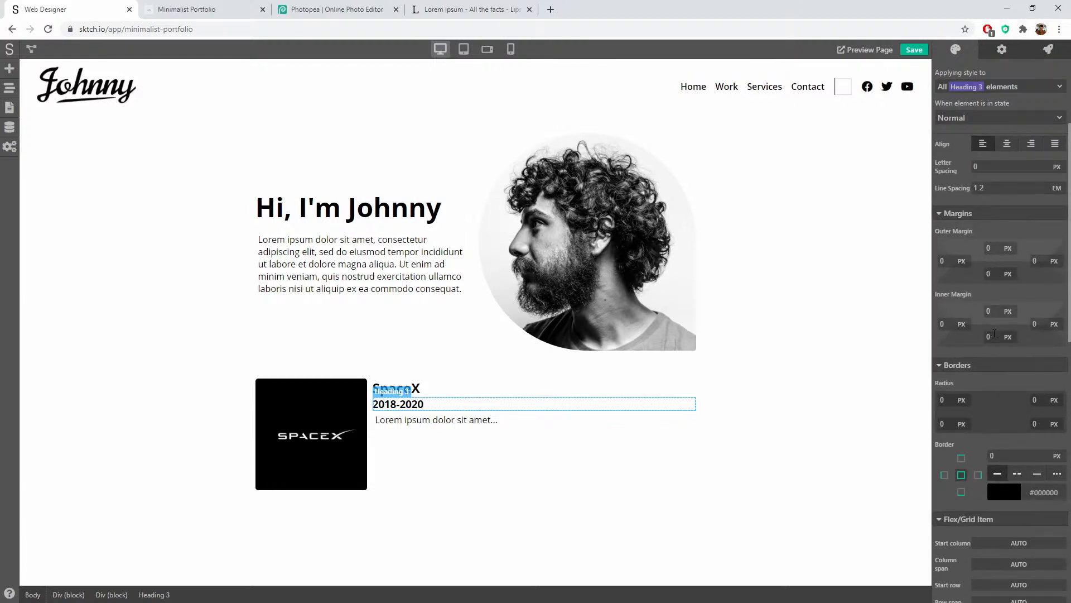
{"action": "left_click", "coordinate": [989, 337]}
{"action": "type", "text": "15"}
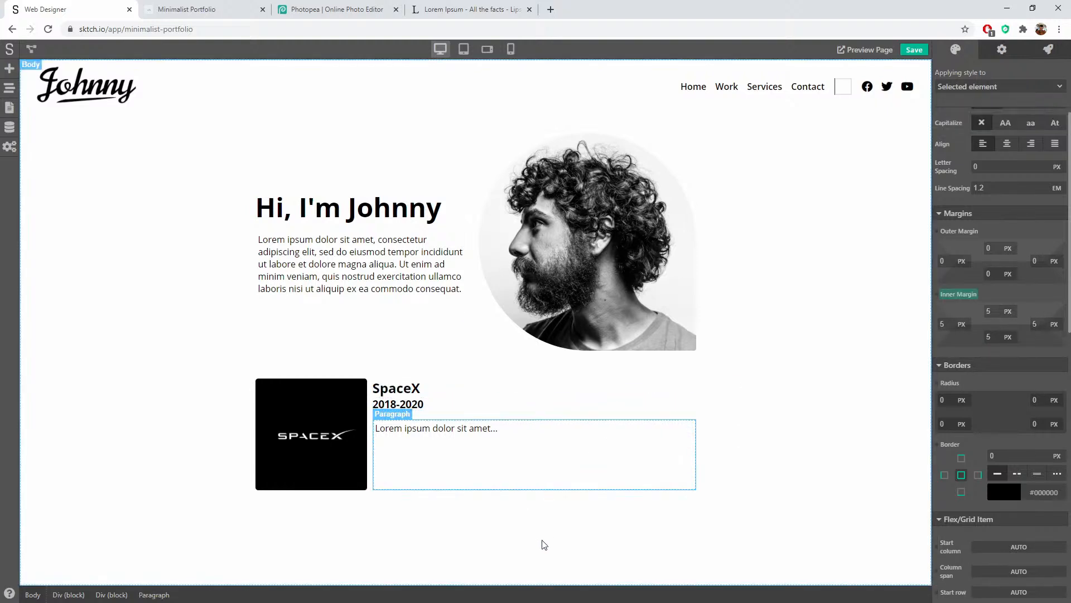
{"action": "left_click", "coordinate": [737, 429]}
Step: Fade the 2018-2020 subheading to 83% opacity
{"action": "left_click", "coordinate": [418, 403]}
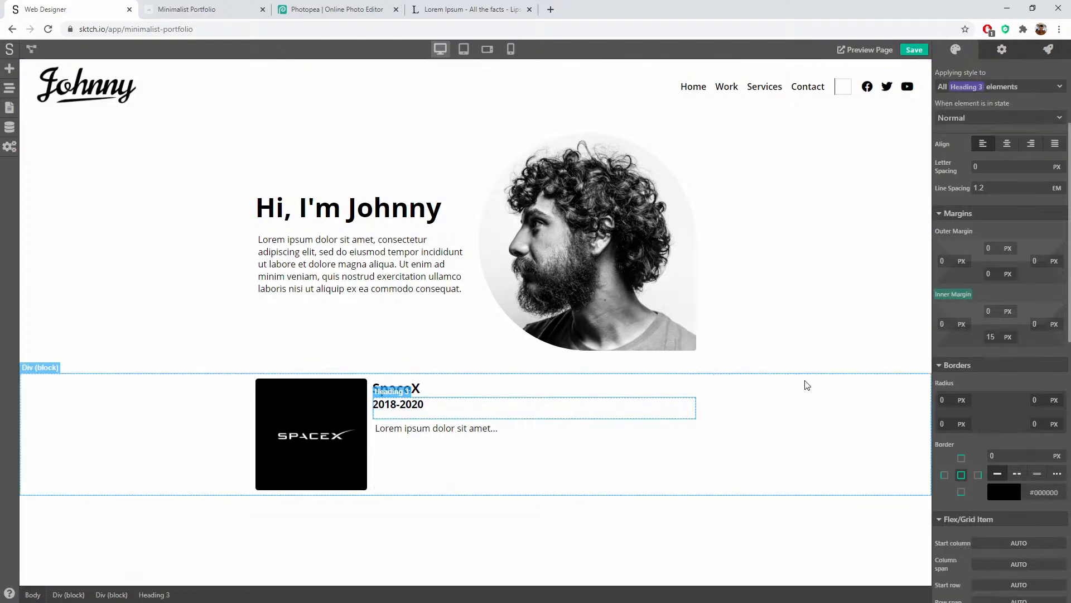
{"action": "scroll", "coordinate": [1020, 380], "scroll_direction": "up", "scroll_amount": 3}
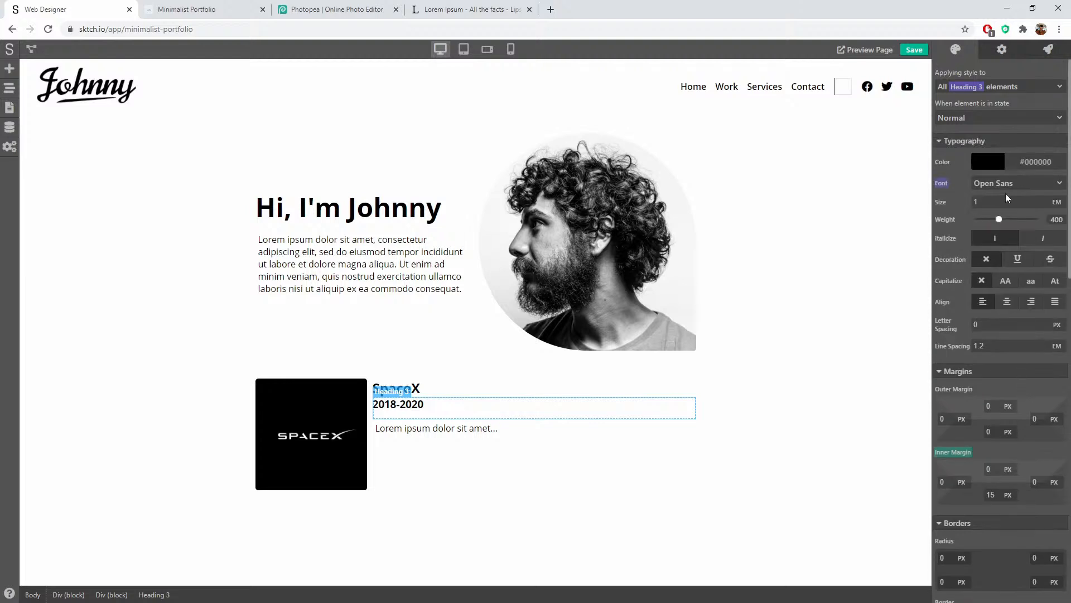
{"action": "scroll", "coordinate": [988, 272], "scroll_direction": "down", "scroll_amount": 10}
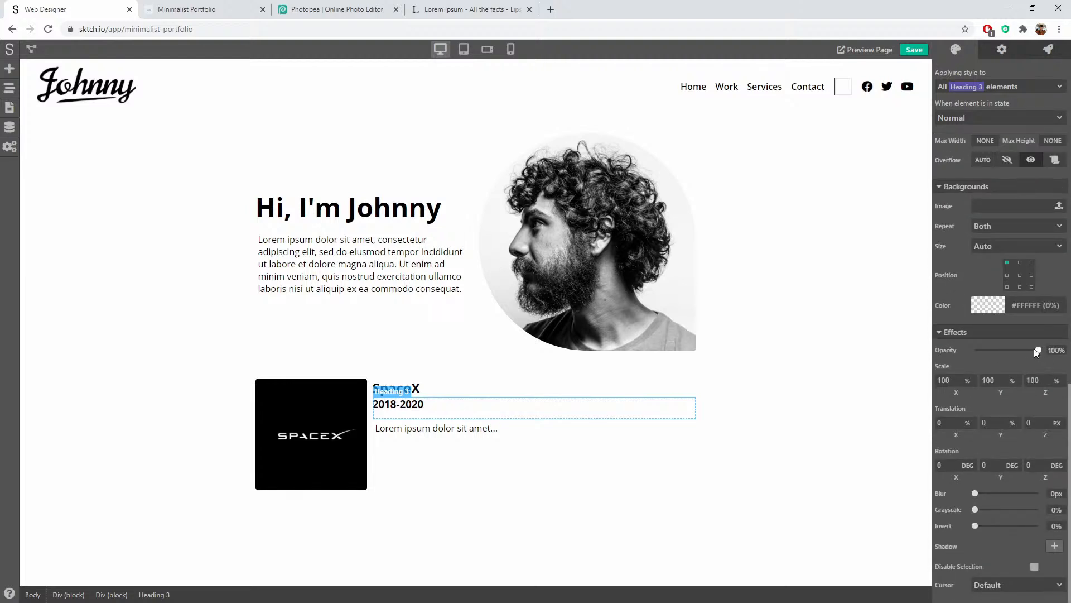
{"action": "left_click_drag", "start_coordinate": [1037, 349], "coordinate": [1018, 349]}
Step: Reset the SpaceX card paragraph's inner margin to 0
{"action": "left_click", "coordinate": [488, 446]}
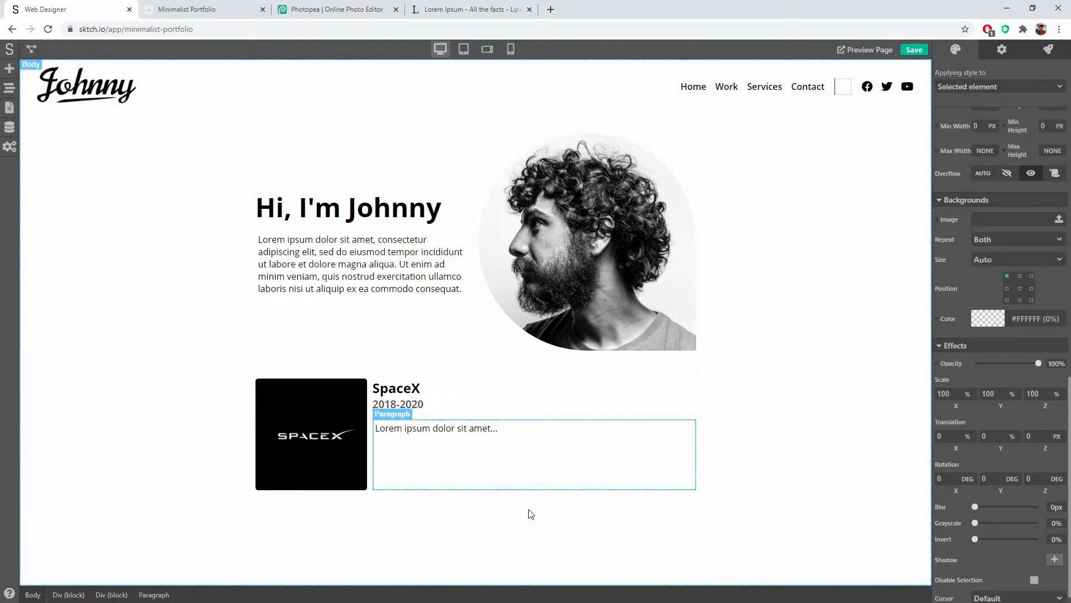
{"action": "left_click", "coordinate": [531, 514]}
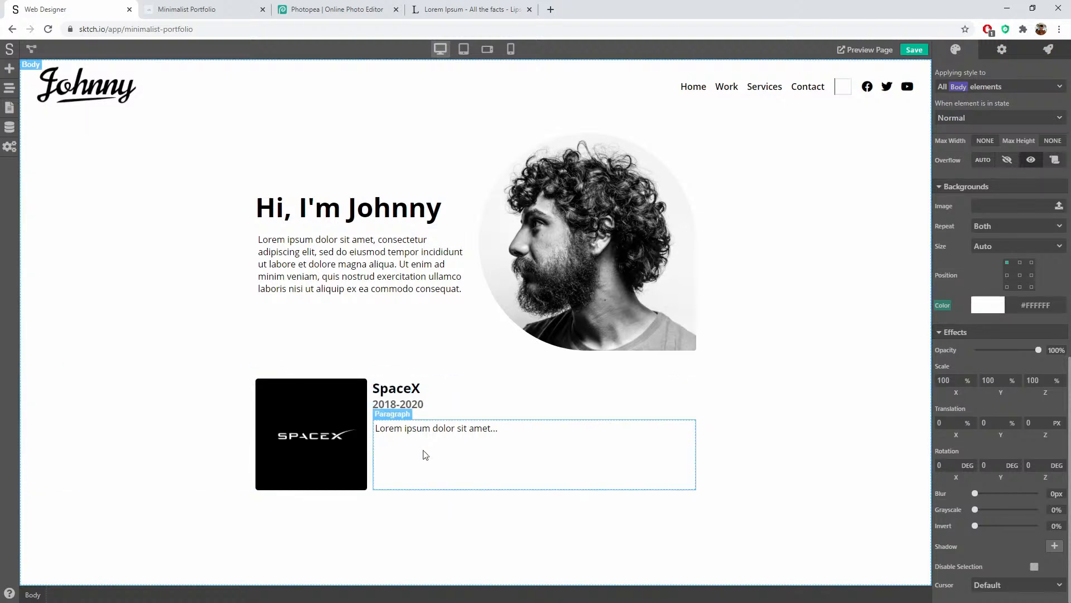
{"action": "left_click", "coordinate": [459, 463]}
{"action": "scroll", "coordinate": [1042, 325], "scroll_direction": "up", "scroll_amount": 3}
{"action": "scroll", "coordinate": [1042, 322], "scroll_direction": "up", "scroll_amount": 10}
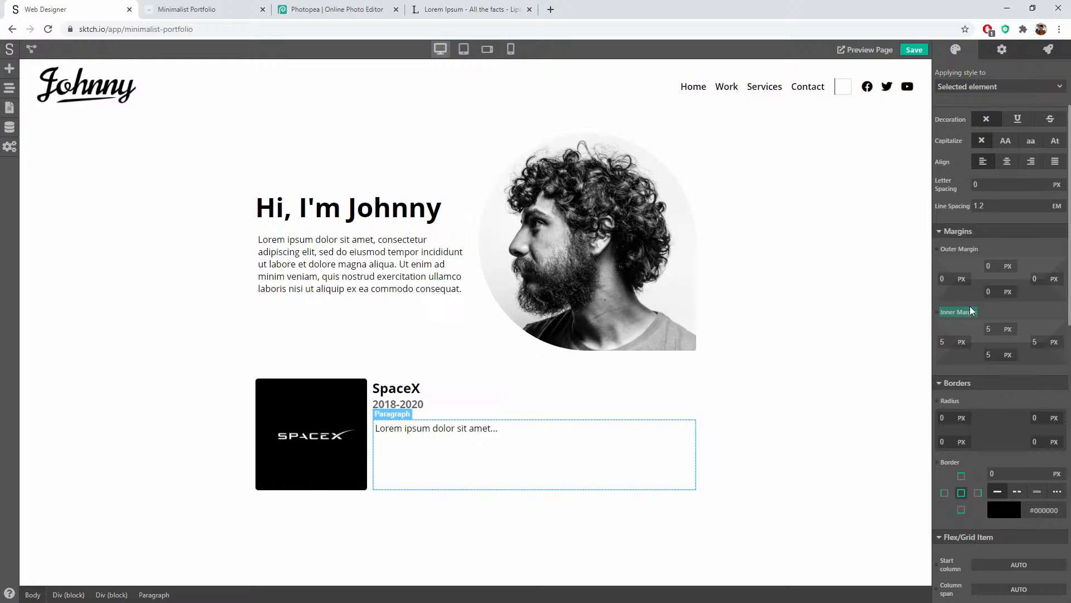
{"action": "left_click", "coordinate": [971, 310]}
{"action": "left_click", "coordinate": [975, 329]}
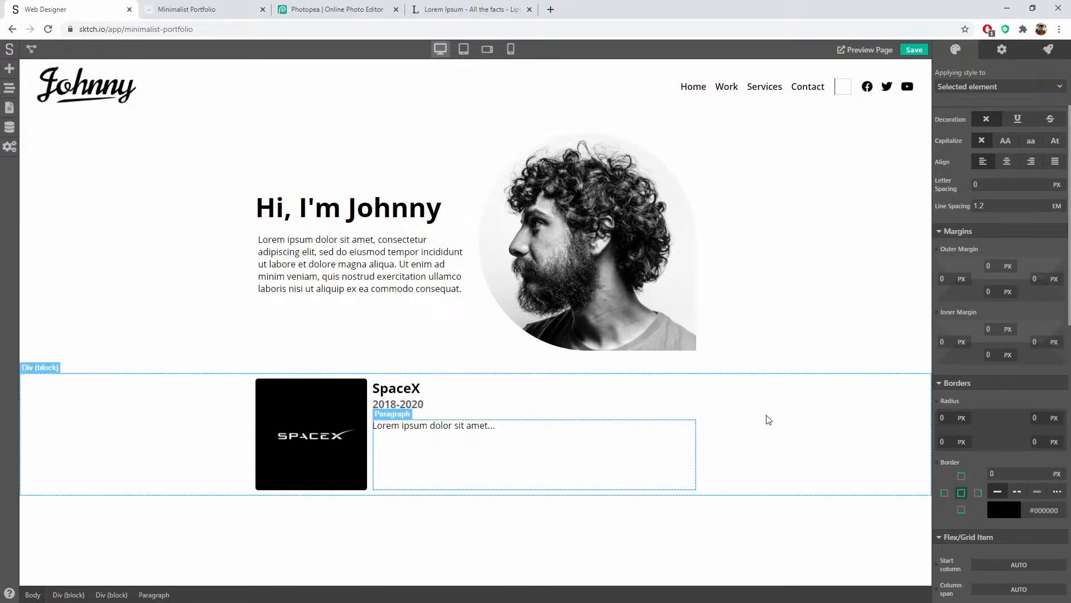
{"action": "left_click", "coordinate": [781, 396]}
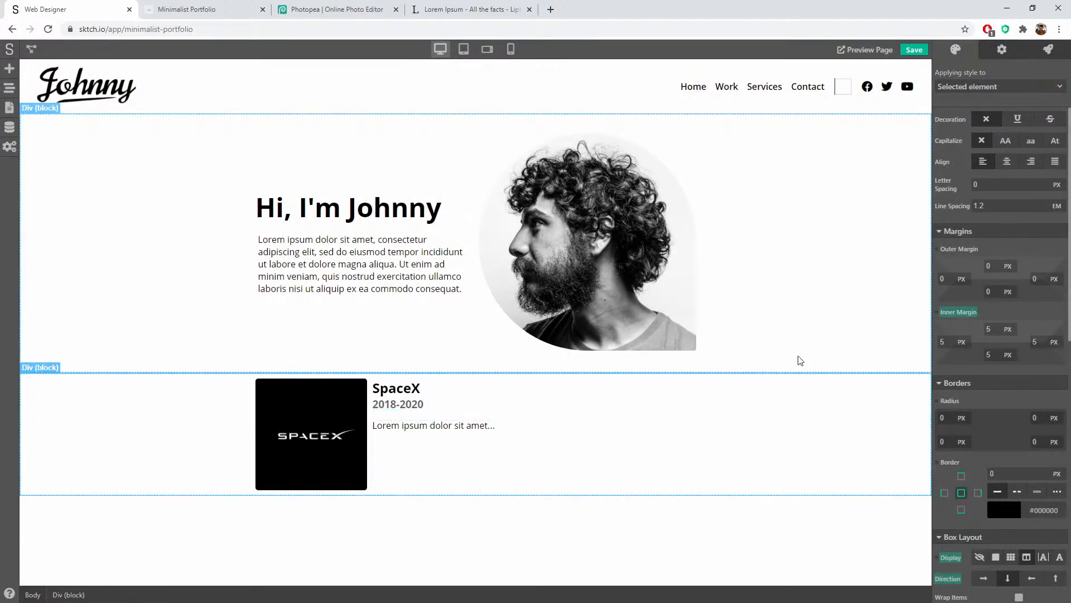
Step: Select lines of the 'Sed ut perspiciatis' passage on Lipsum.com to copy them
{"action": "left_click", "coordinate": [469, 8]}
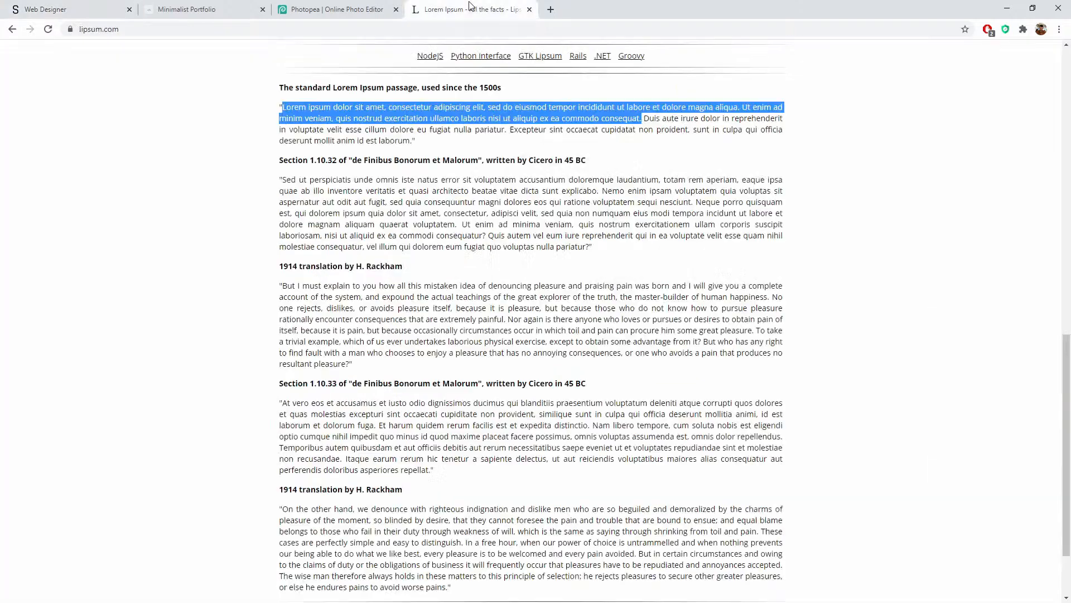
{"action": "left_click", "coordinate": [292, 106]}
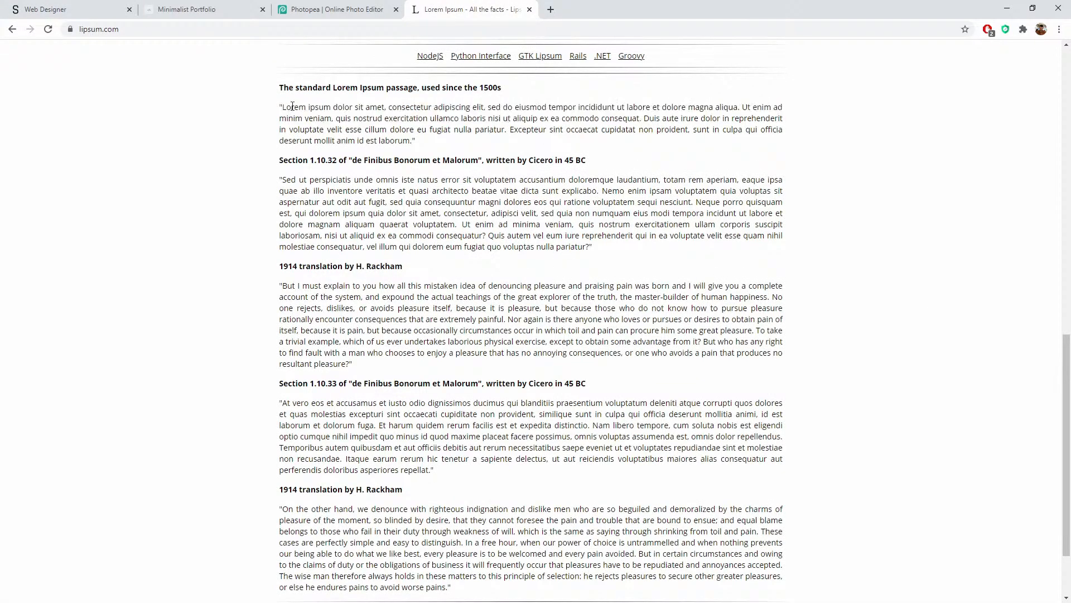
{"action": "left_click_drag", "start_coordinate": [283, 177], "coordinate": [697, 201]}
{"action": "key", "text": "ctrl+c"}
Step: Paste the 'Sed ut perspiciatis' text over the SpaceX card's placeholder paragraph
{"action": "left_click", "coordinate": [61, 10]}
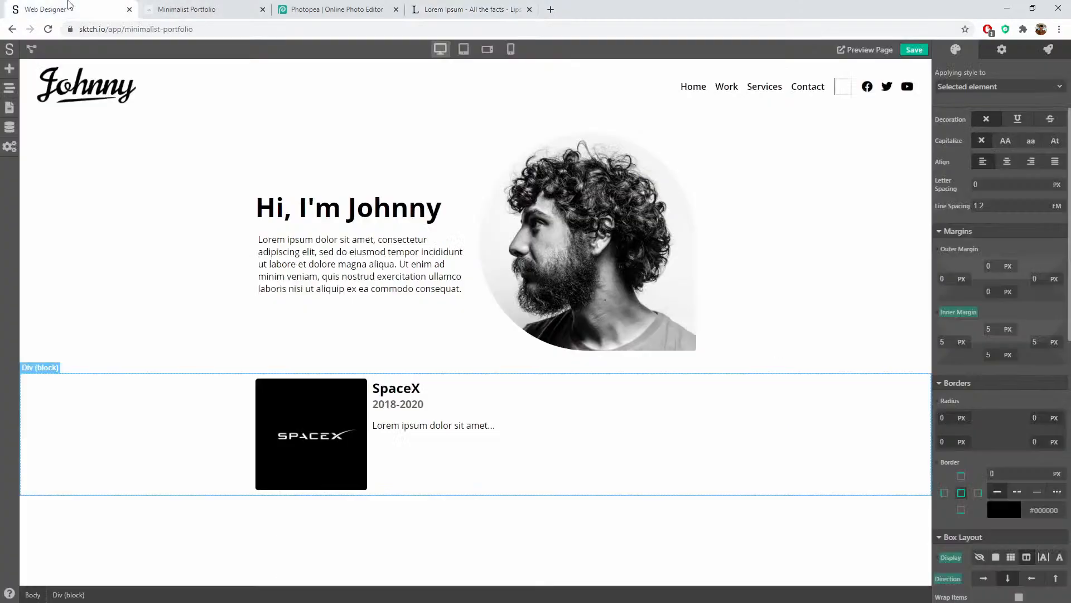
{"action": "double_click", "coordinate": [416, 425]}
{"action": "key", "text": "ctrl+v"}
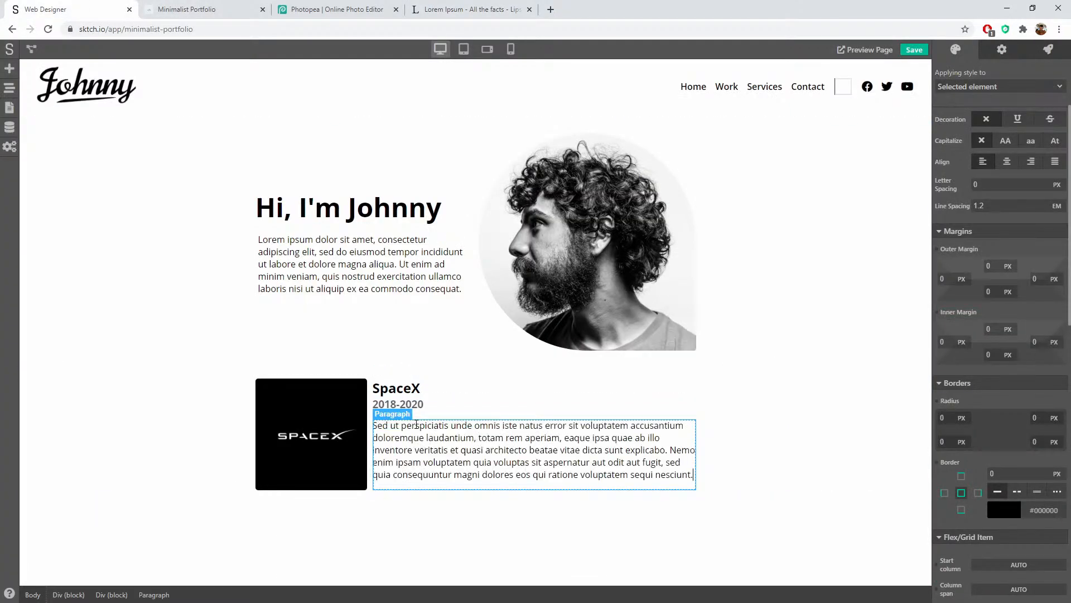
{"action": "left_click", "coordinate": [802, 330]}
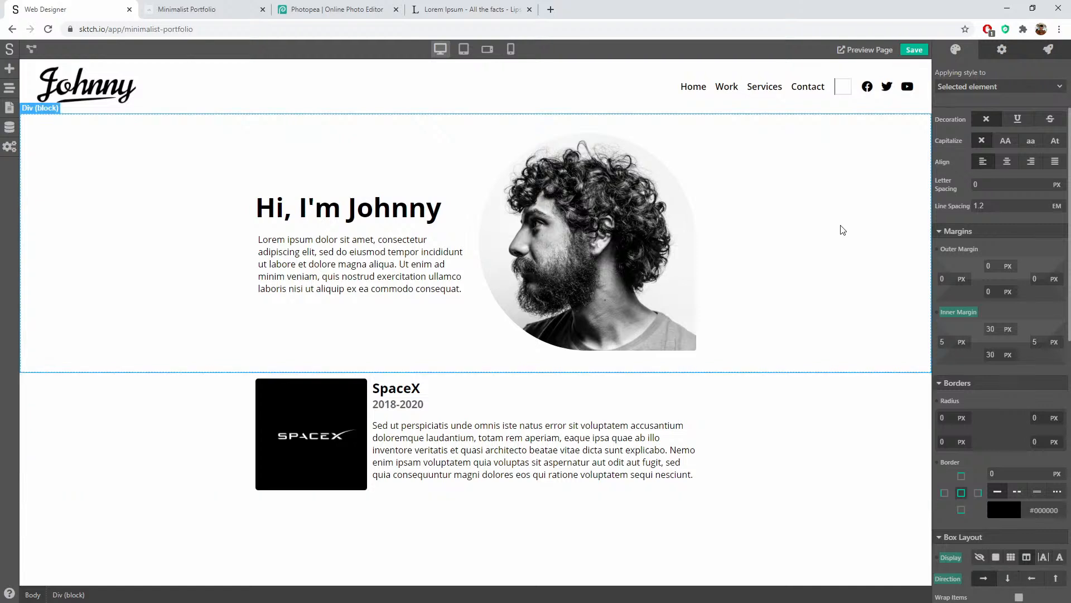
Step: Set the SpaceX paragraph's alignment to Justify
{"action": "left_click", "coordinate": [489, 453]}
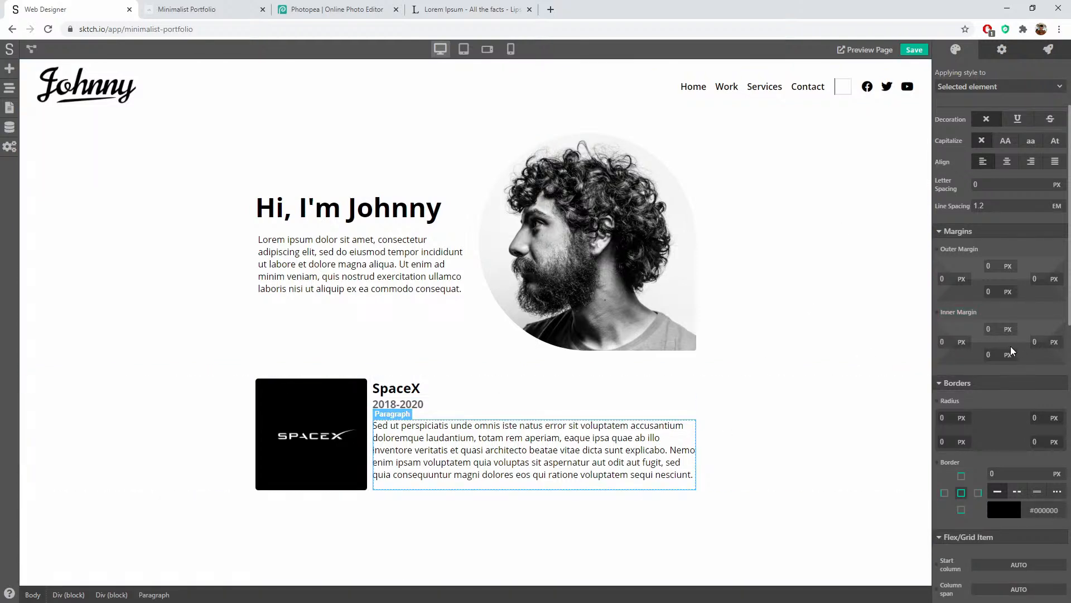
{"action": "left_click", "coordinate": [1055, 275]}
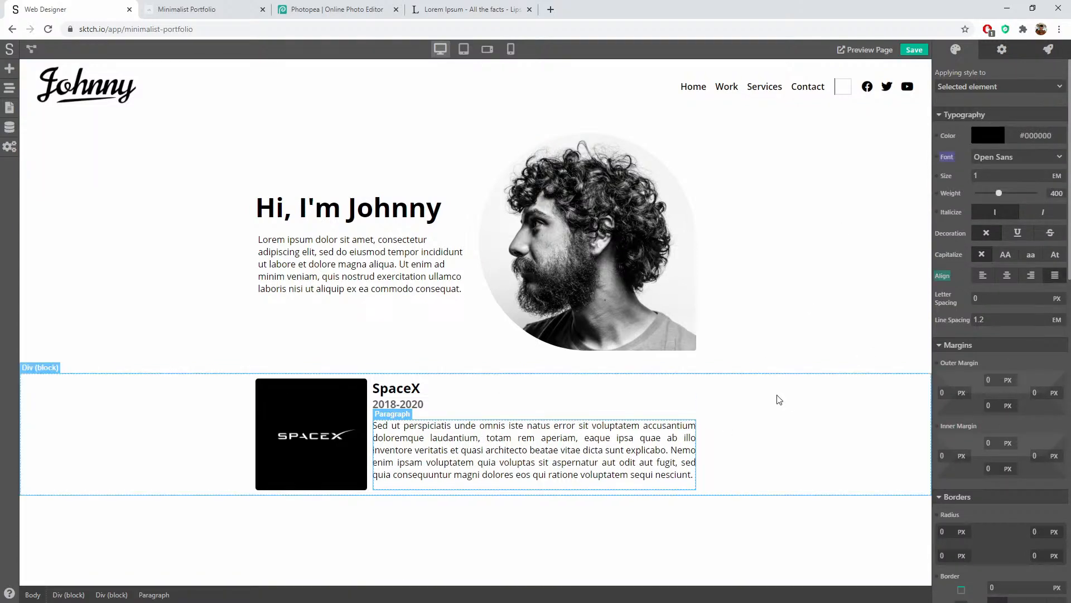
{"action": "left_click", "coordinate": [827, 453]}
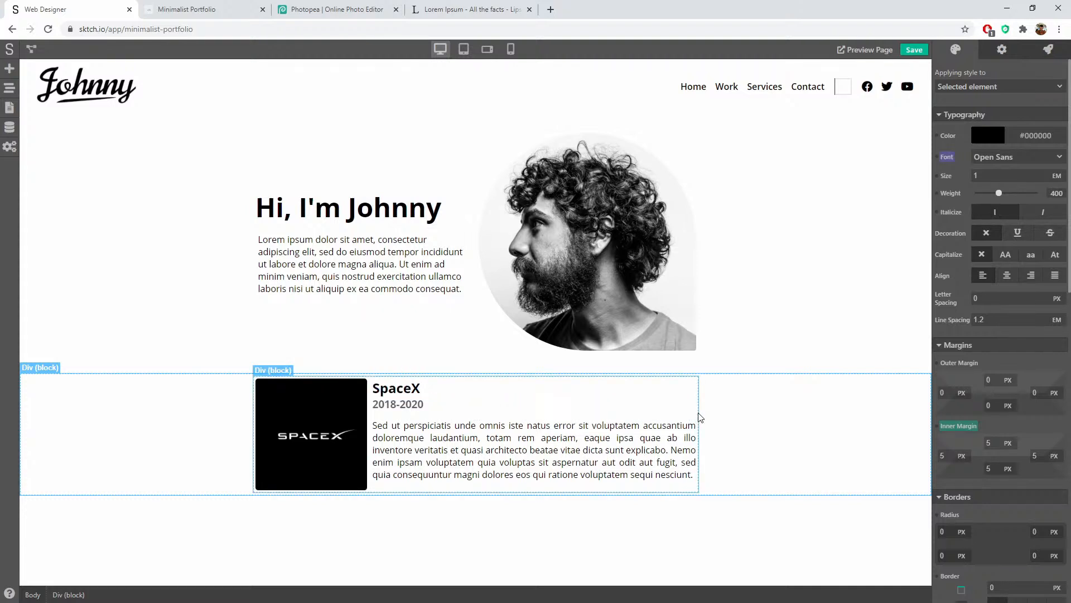
{"action": "left_click", "coordinate": [699, 413]}
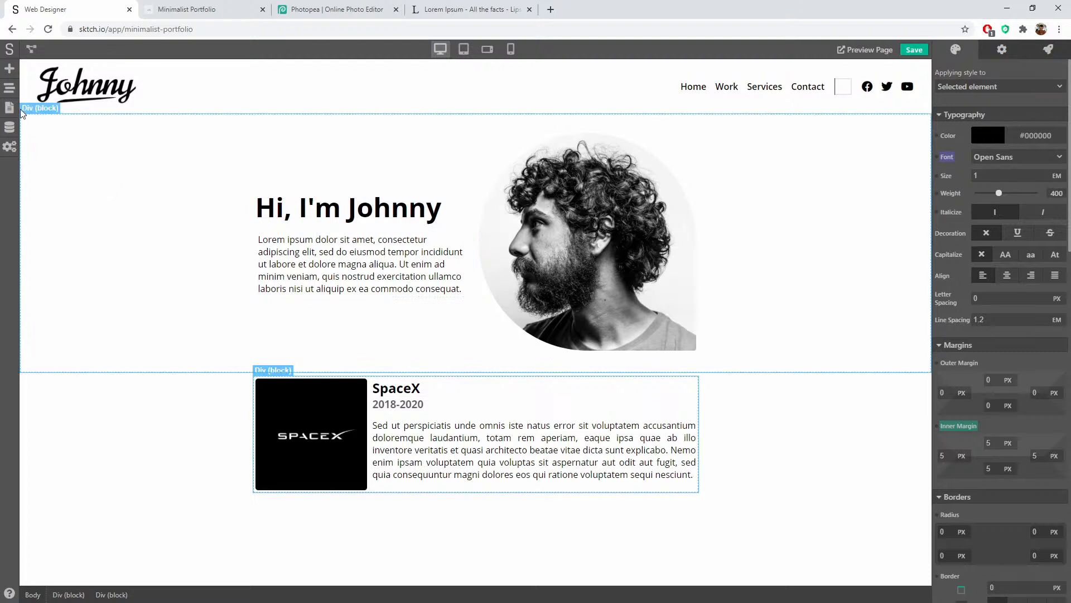
Step: Turn the SpaceX card into a reusable component named 'work-item'
{"action": "left_click", "coordinate": [10, 89]}
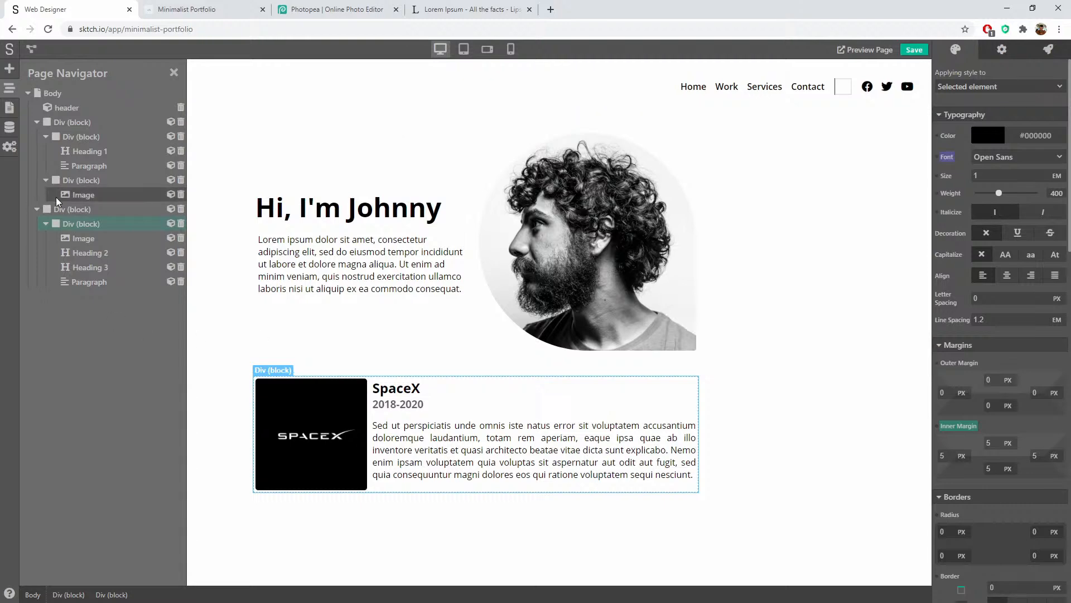
{"action": "left_click", "coordinate": [172, 224]}
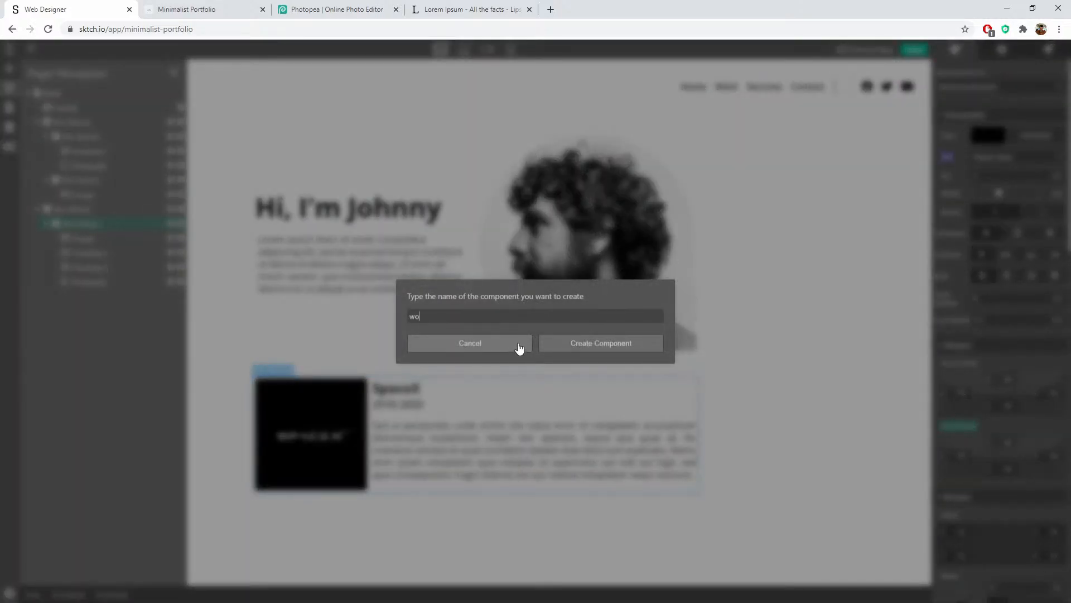
{"action": "type", "text": "work-item"}
{"action": "left_click", "coordinate": [611, 341]}
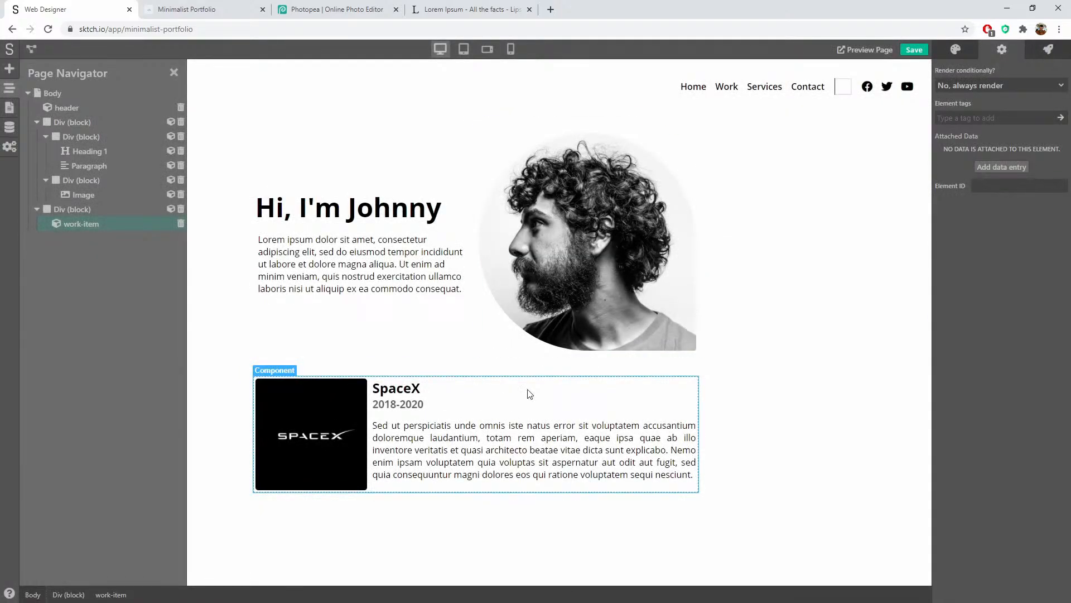
Step: Duplicate the work-item card from the Page Navigator and select the copy's SpaceX heading text
{"action": "left_click", "coordinate": [469, 395]}
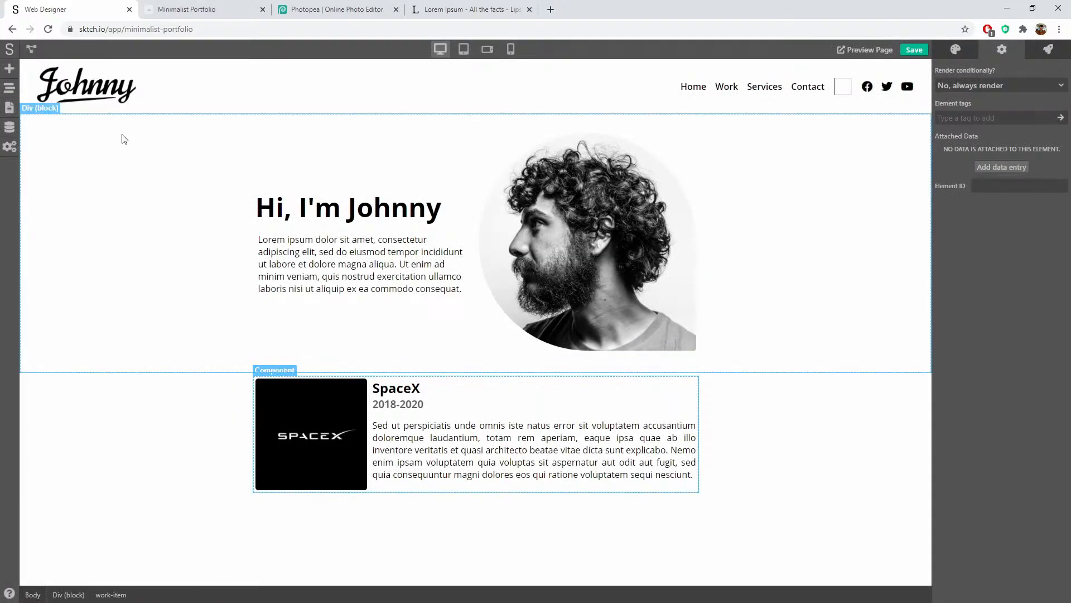
{"action": "left_click", "coordinate": [10, 89]}
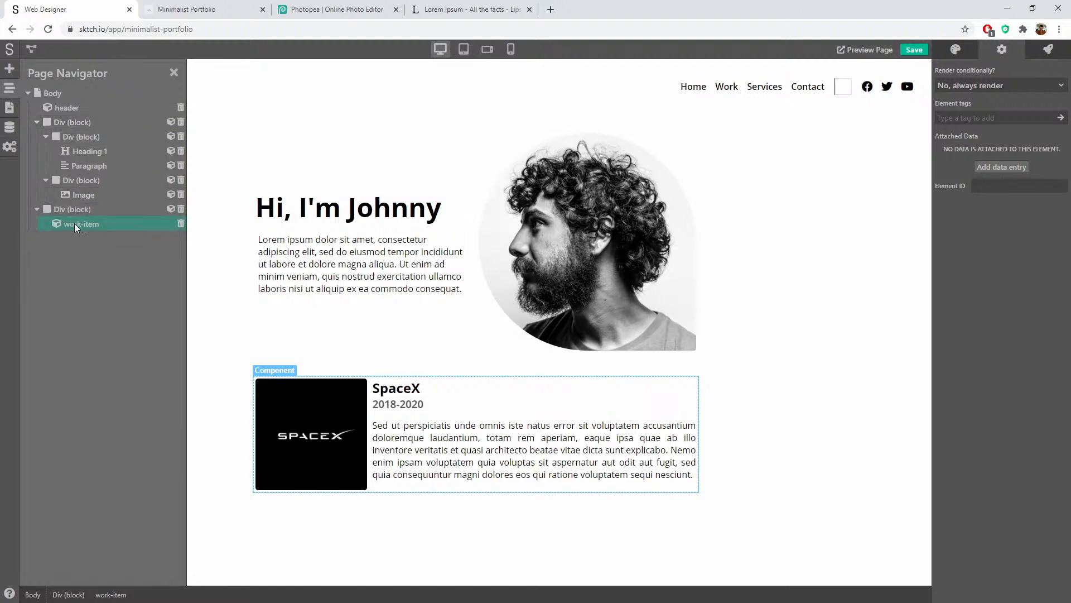
{"action": "right_click", "coordinate": [74, 223]}
{"action": "left_click", "coordinate": [105, 260]}
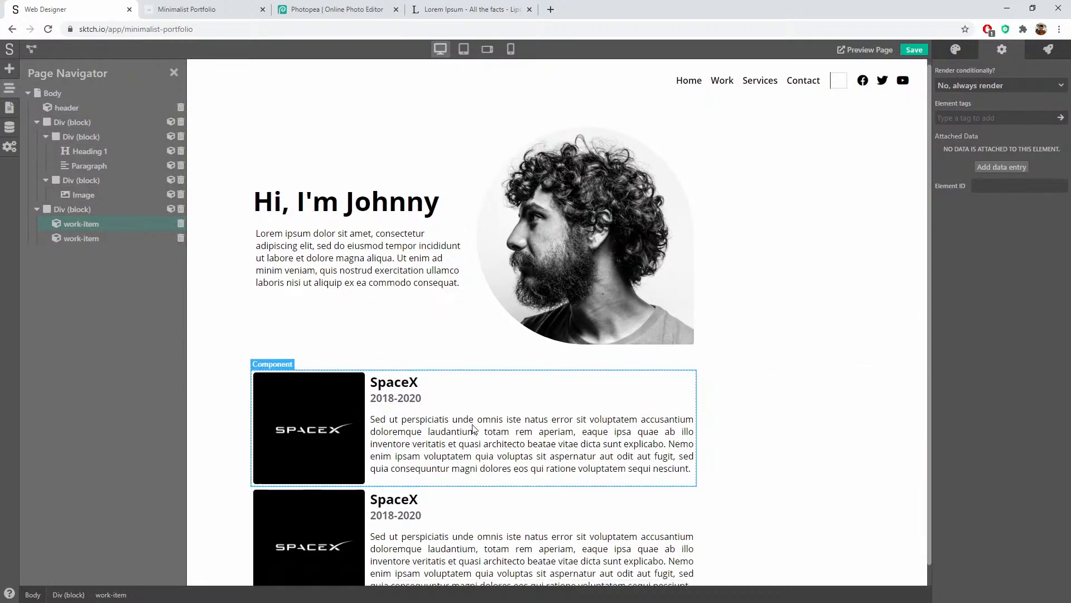
{"action": "scroll", "coordinate": [473, 429], "scroll_direction": "down", "scroll_amount": 1}
{"action": "left_click", "coordinate": [413, 474]}
{"action": "double_click", "coordinate": [429, 480]}
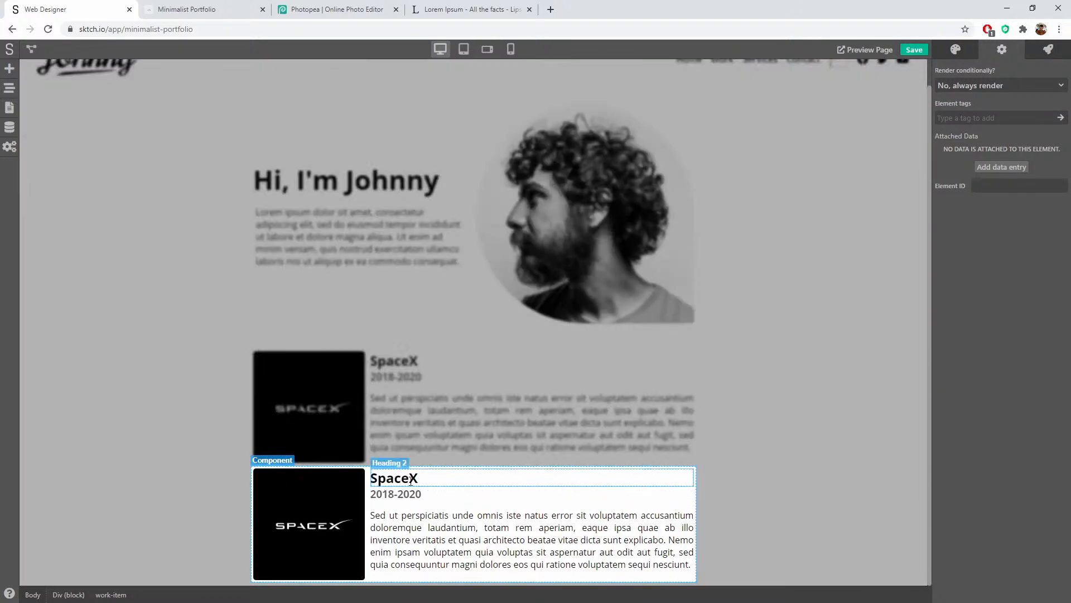
{"action": "double_click", "coordinate": [411, 478]}
{"action": "left_click", "coordinate": [411, 477]}
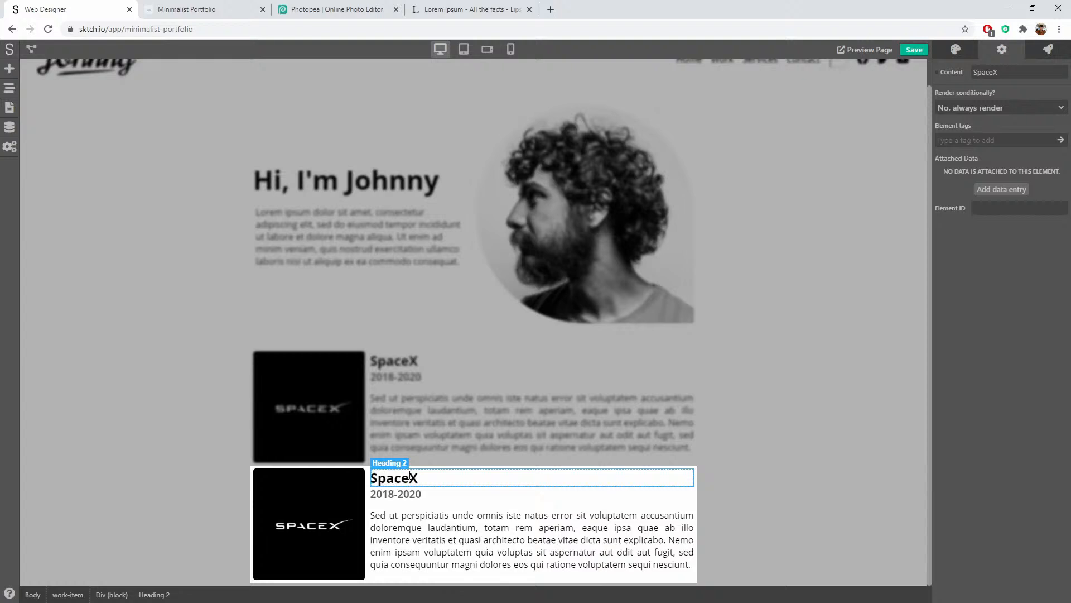
{"action": "left_click", "coordinate": [741, 442]}
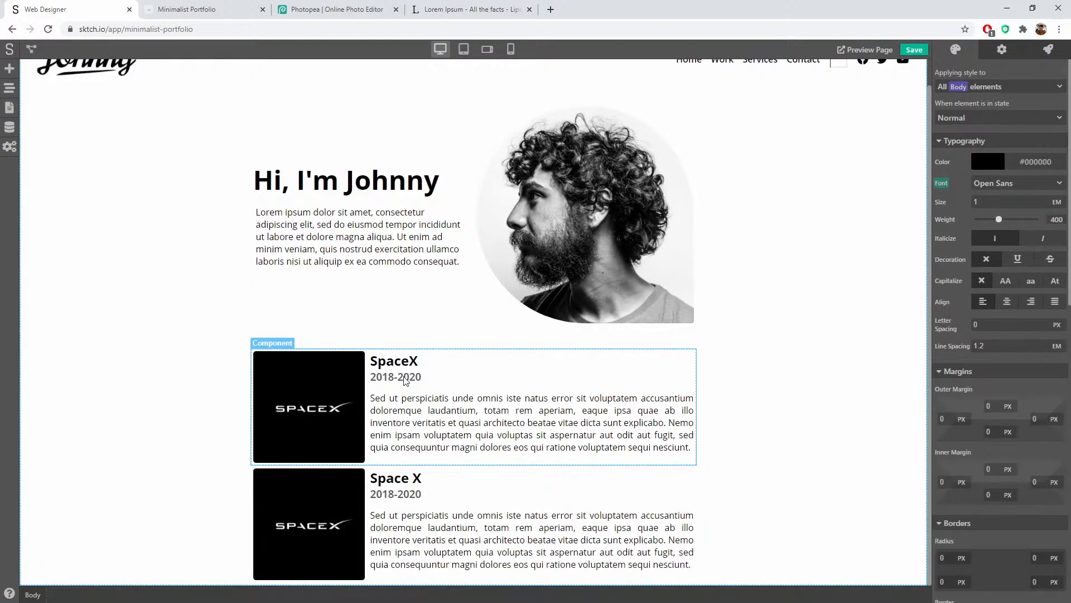
{"action": "double_click", "coordinate": [413, 477]}
{"action": "double_click", "coordinate": [414, 477]}
{"action": "left_click", "coordinate": [413, 478]}
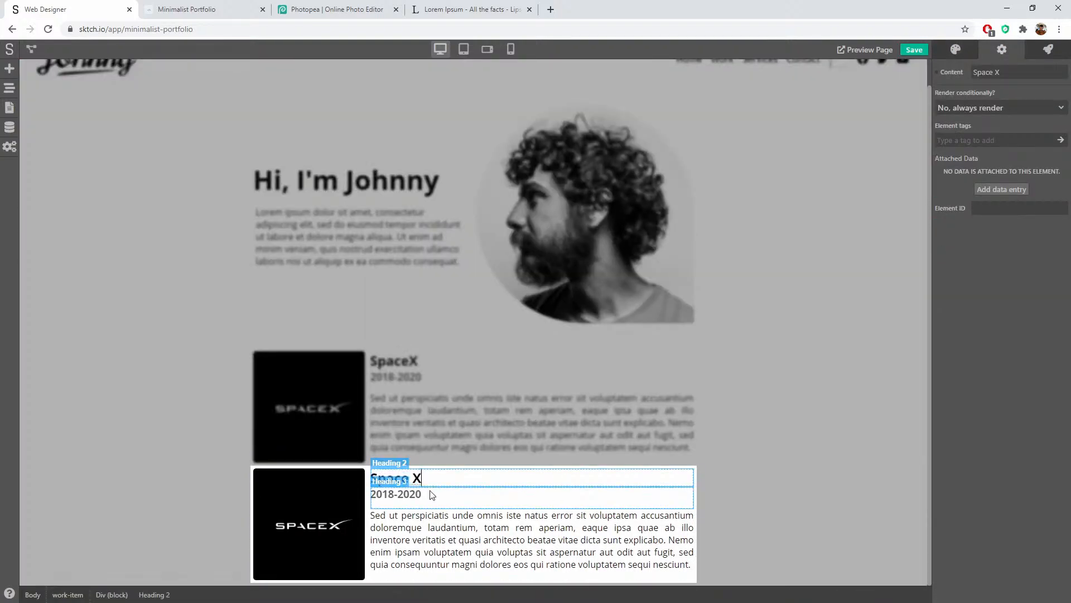
{"action": "key", "text": "BackSpace"}
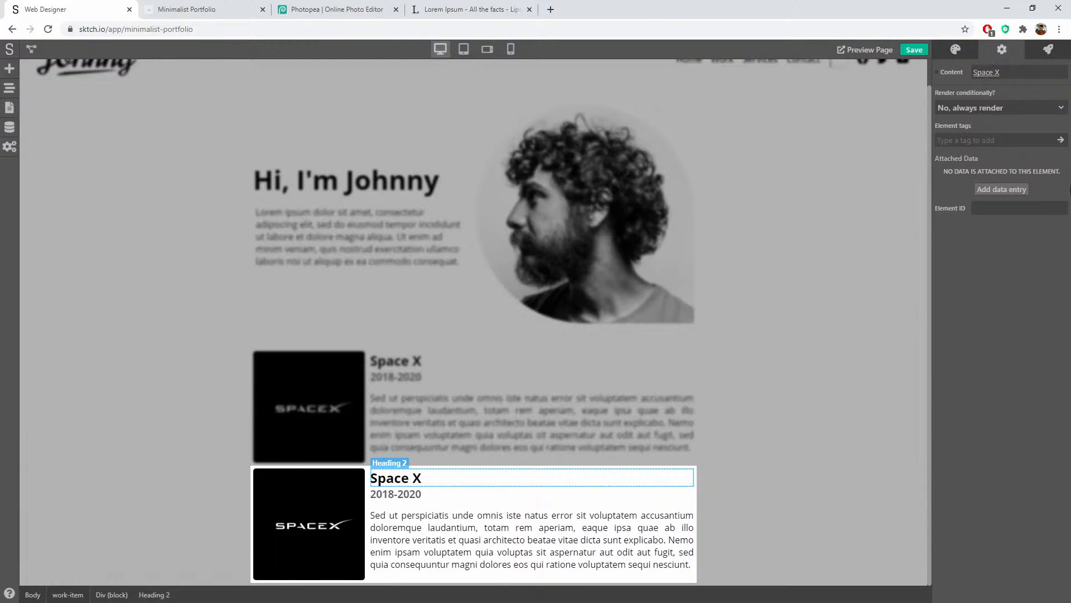
{"action": "key", "text": "BackSpace"}
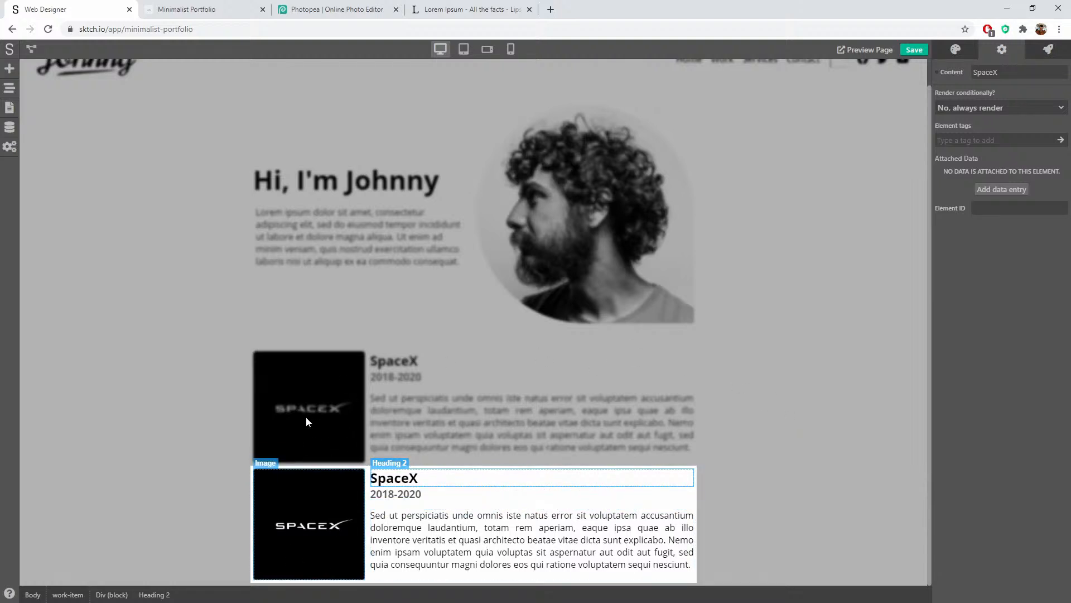
Step: Expose the card's heading and 2018-2020 dates as component properties named Title and dates
{"action": "left_click", "coordinate": [936, 73]}
{"action": "left_click", "coordinate": [964, 92]}
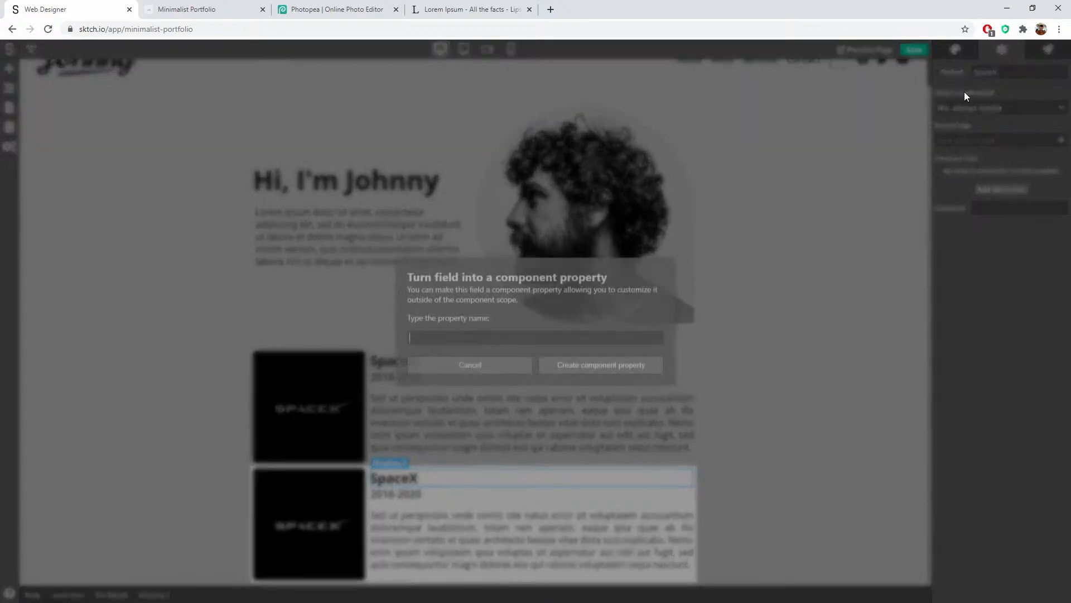
{"action": "type", "text": "Title"}
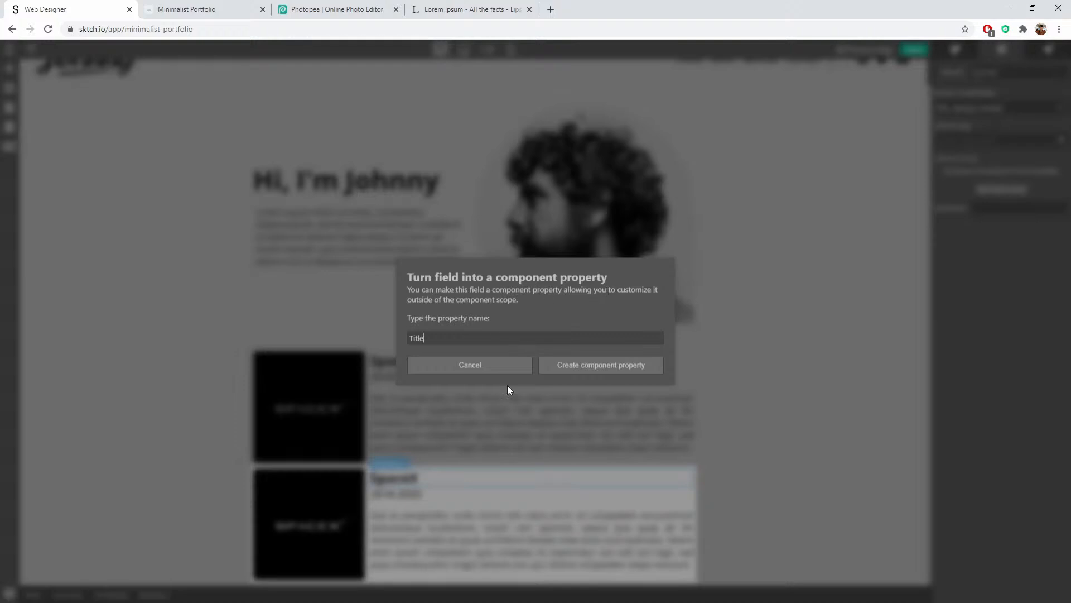
{"action": "left_click", "coordinate": [583, 365]}
{"action": "left_click", "coordinate": [407, 495]}
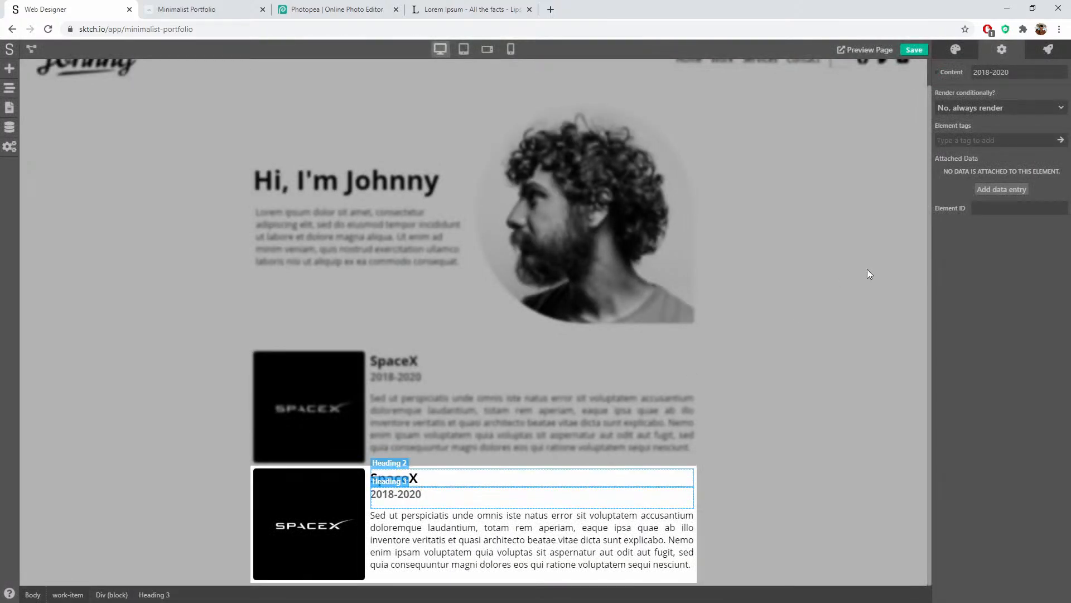
{"action": "left_click", "coordinate": [939, 76]}
{"action": "left_click", "coordinate": [980, 93]}
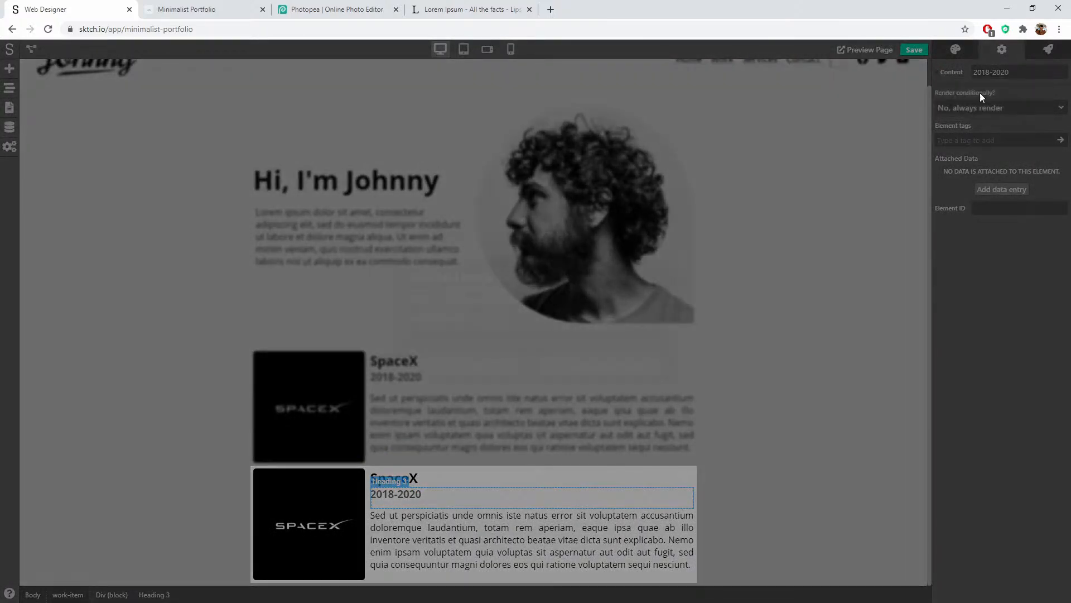
{"action": "type", "text": "dates"}
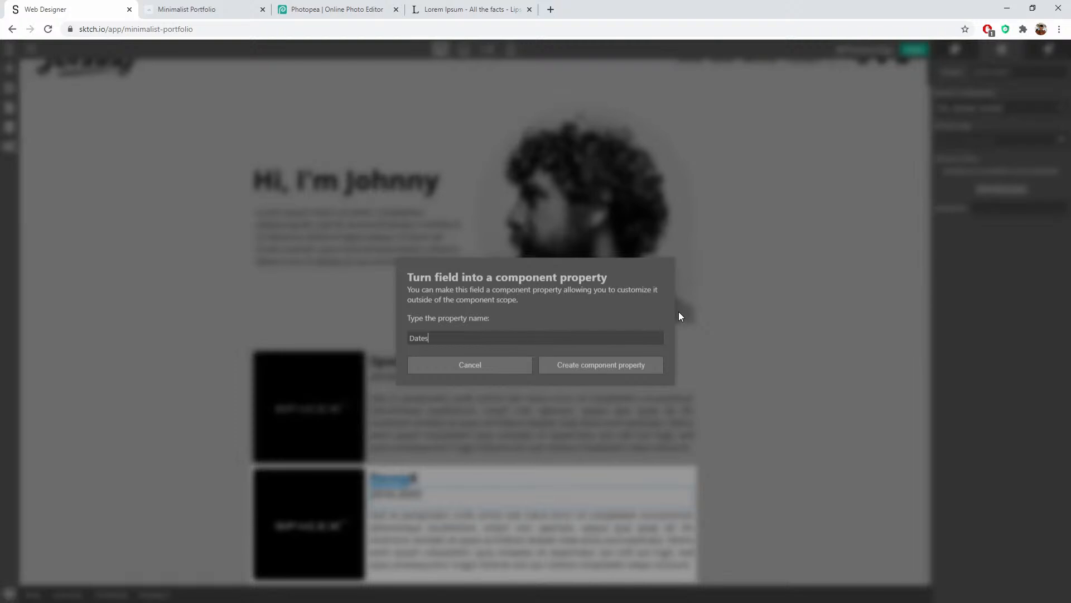
{"action": "left_click", "coordinate": [601, 366]}
Step: Add the description paragraph and image as Description and Image properties, then exit component editing
{"action": "left_click", "coordinate": [448, 543]}
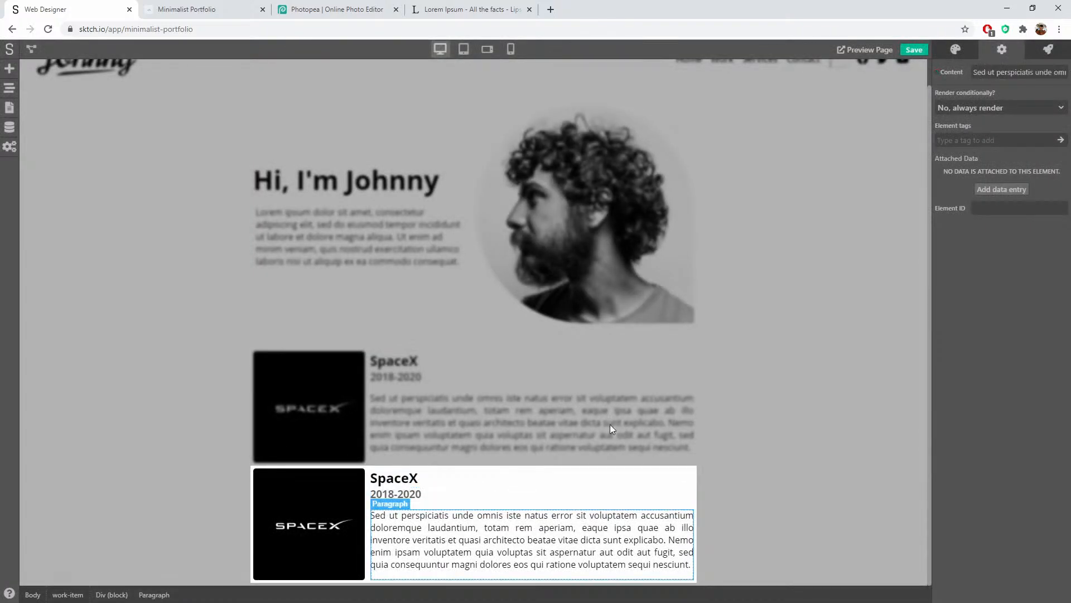
{"action": "left_click", "coordinate": [939, 71]}
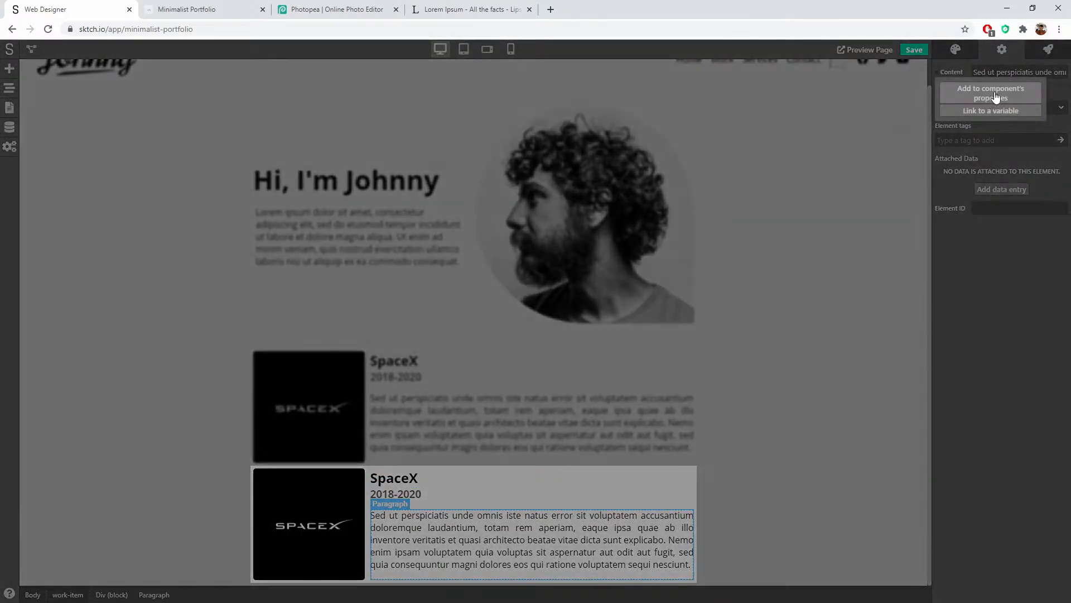
{"action": "left_click", "coordinate": [996, 93]}
{"action": "type", "text": "Description"}
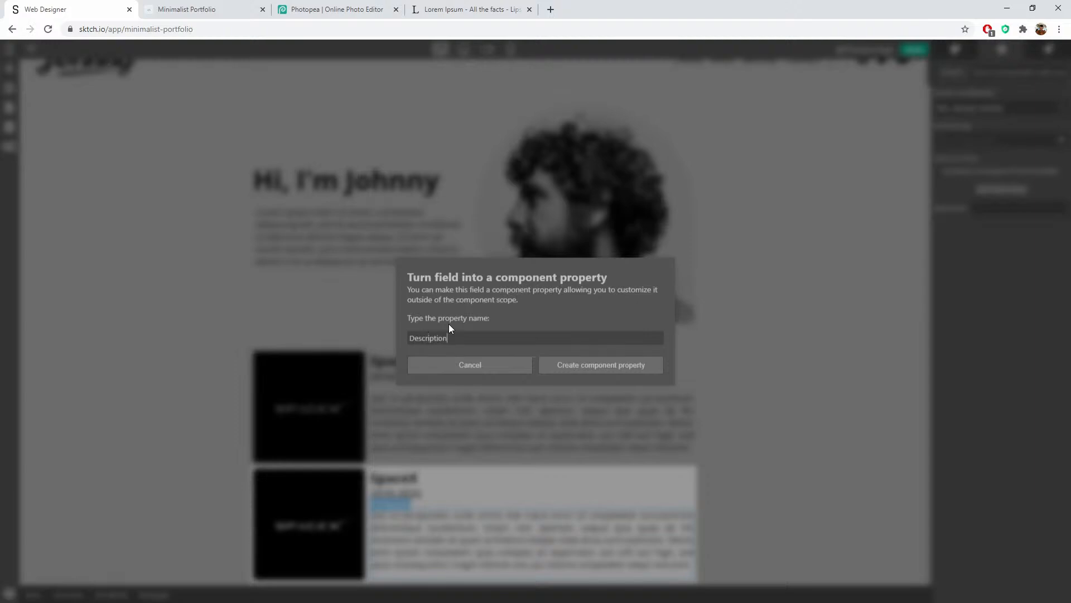
{"action": "left_click", "coordinate": [602, 369]}
{"action": "left_click", "coordinate": [314, 528]}
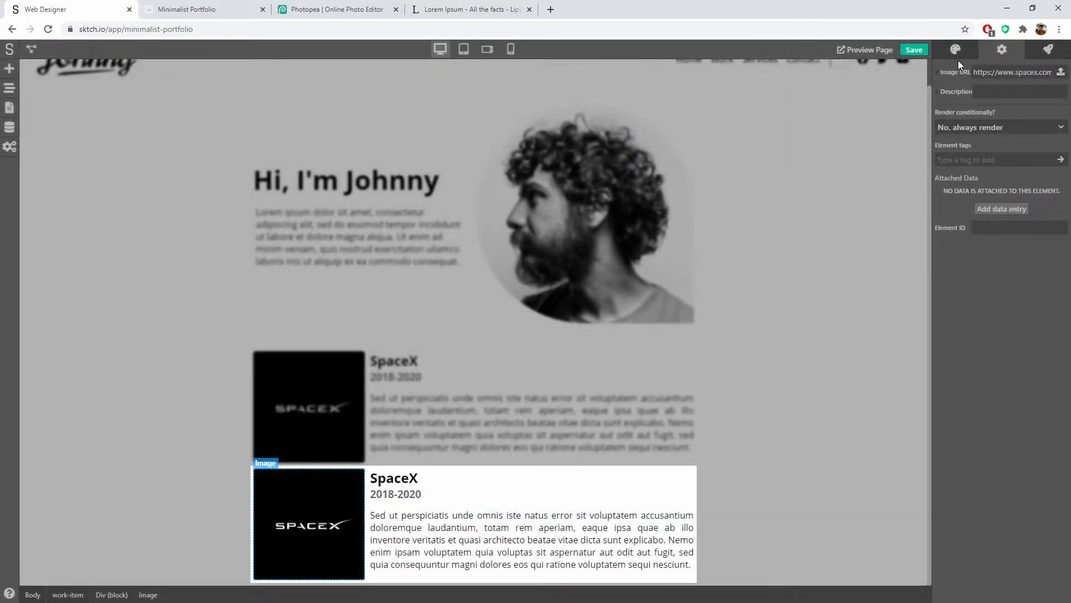
{"action": "left_click", "coordinate": [940, 72]}
{"action": "left_click", "coordinate": [985, 94]}
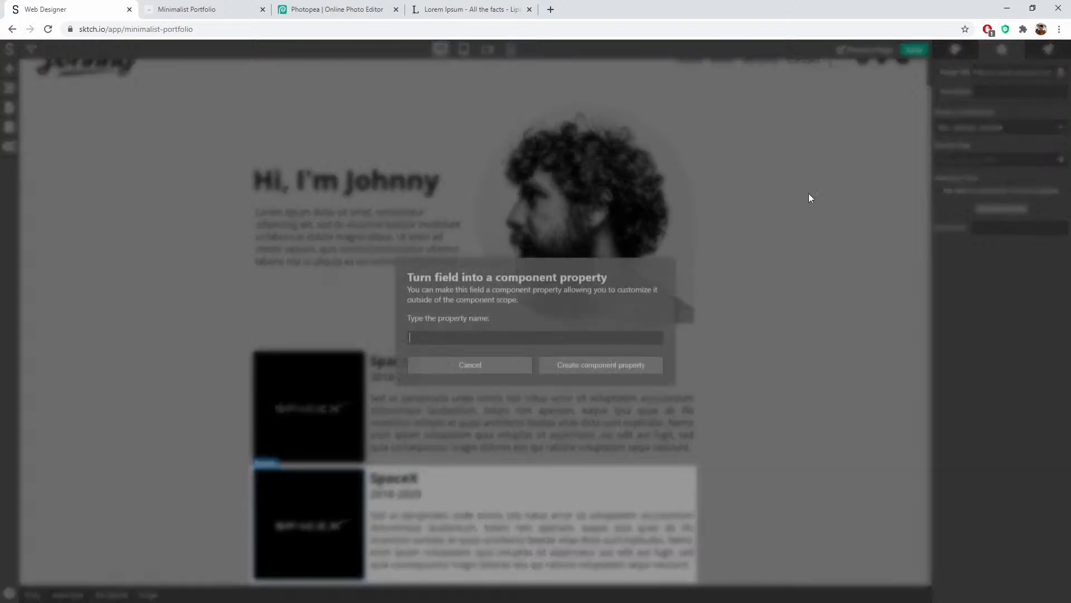
{"action": "type", "text": "Image"}
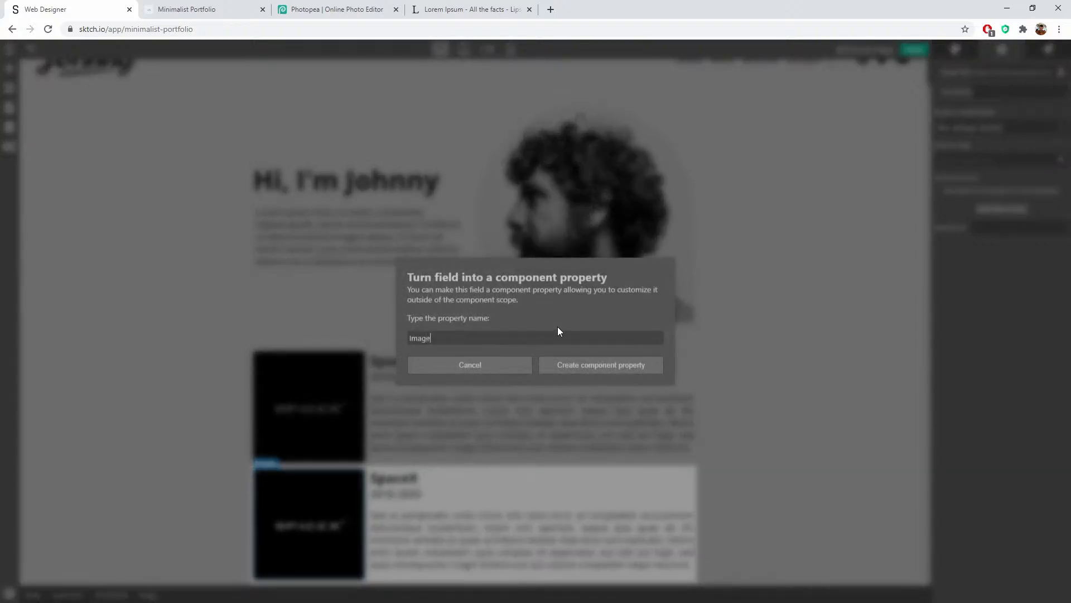
{"action": "left_click", "coordinate": [596, 367]}
{"action": "left_click", "coordinate": [453, 420]}
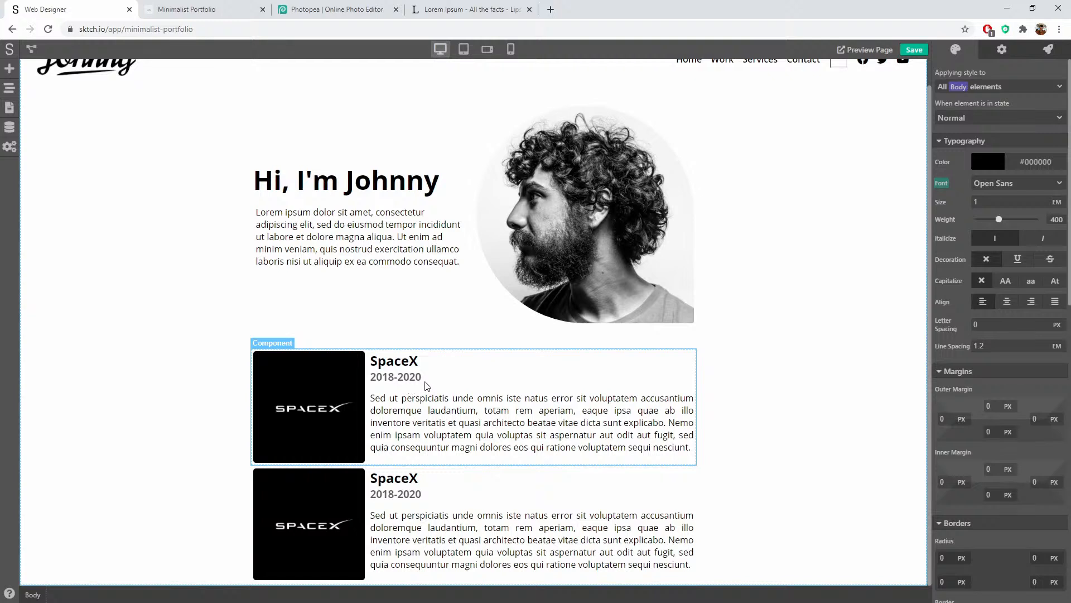
Step: Select the lower work-item card to show its Title, Dates, Description and Image fields
{"action": "left_click", "coordinate": [422, 385]}
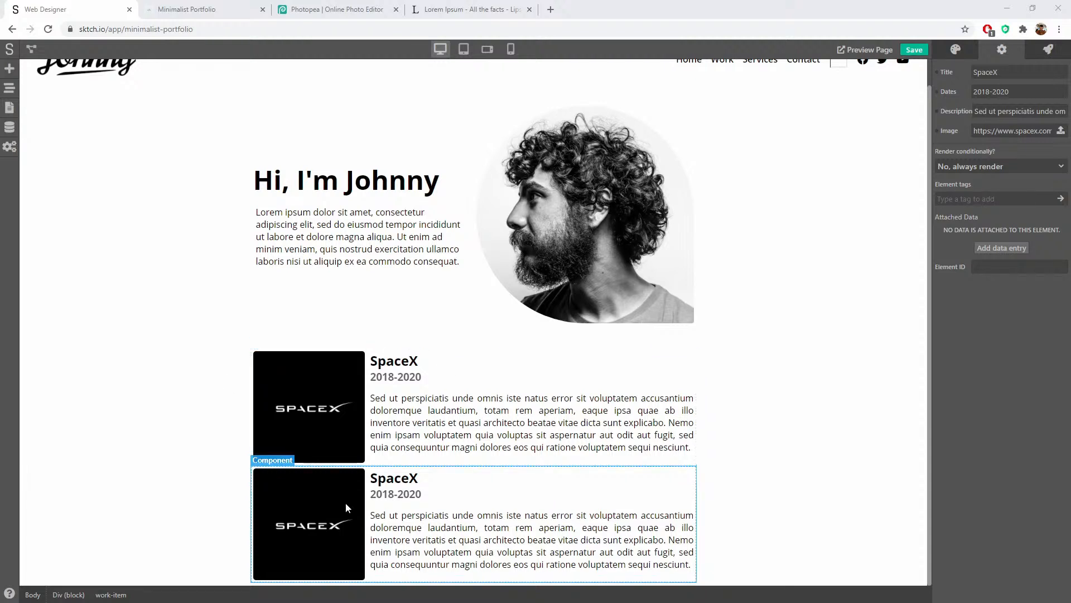
Step: Replace the second card's Image URL with the pasted Tesla logo address
{"action": "triple_click", "coordinate": [997, 130]}
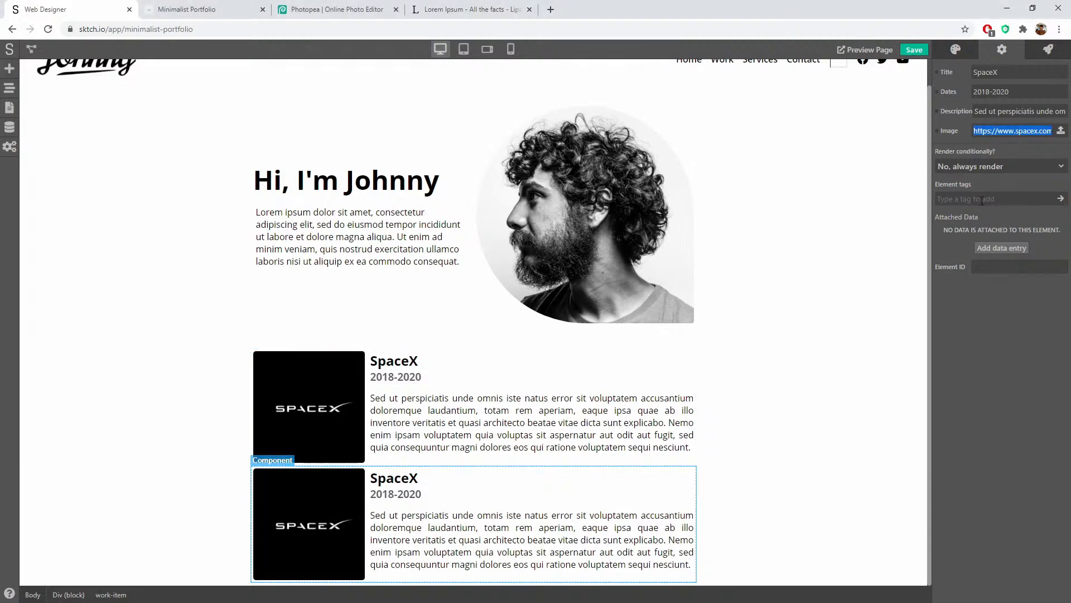
{"action": "key", "text": "ctrl+v"}
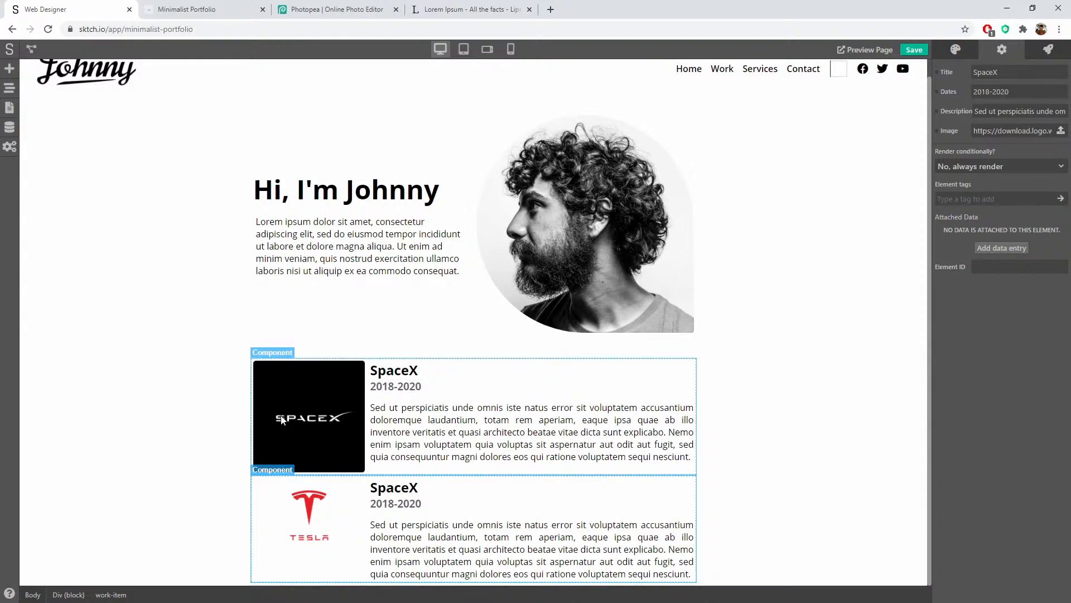
Step: Set the Tesla card's logo image height to 200 px
{"action": "double_click", "coordinate": [328, 509]}
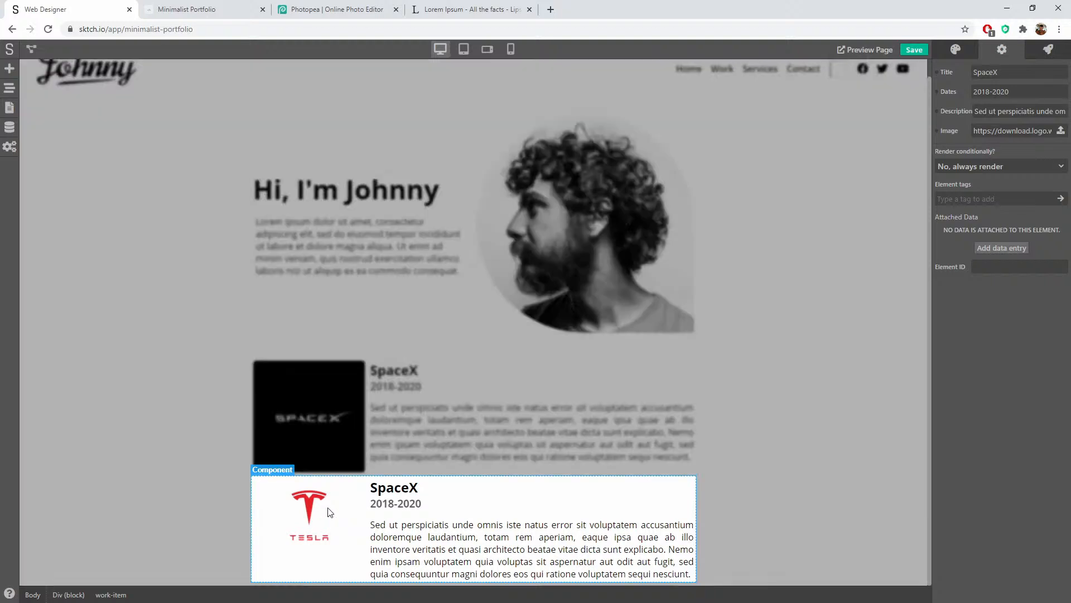
{"action": "left_click", "coordinate": [288, 543]}
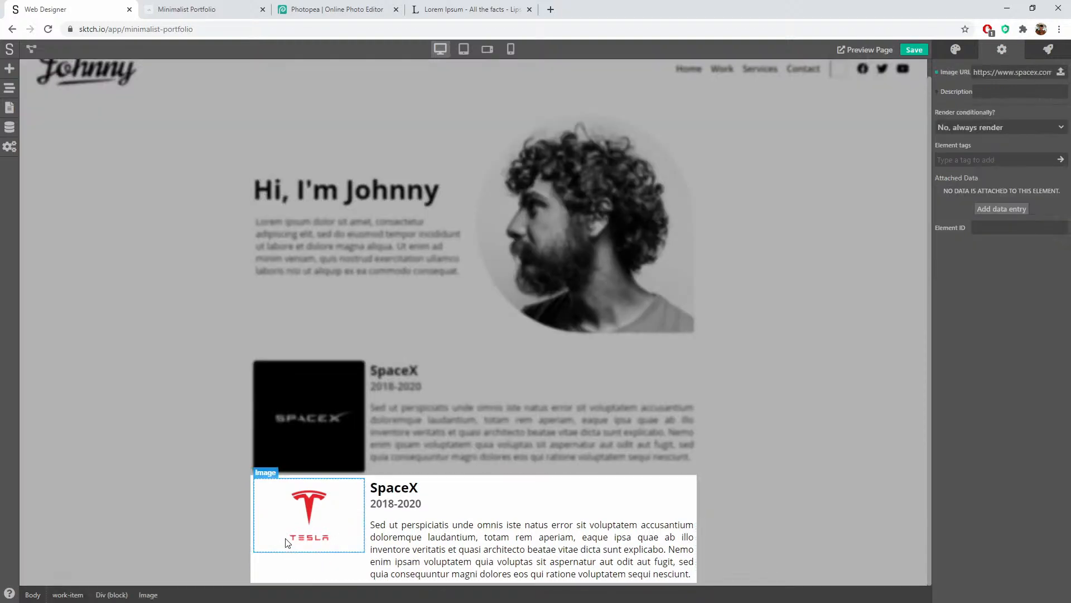
{"action": "left_click", "coordinate": [955, 50]}
{"action": "scroll", "coordinate": [999, 494], "scroll_direction": "down", "scroll_amount": 10}
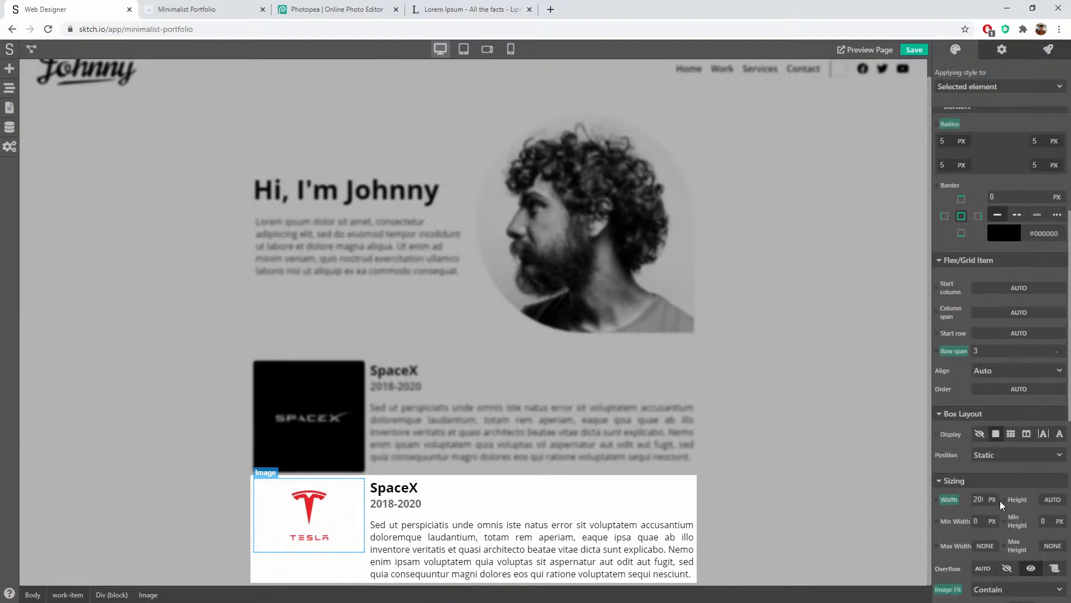
{"action": "scroll", "coordinate": [1000, 501], "scroll_direction": "down", "scroll_amount": 2}
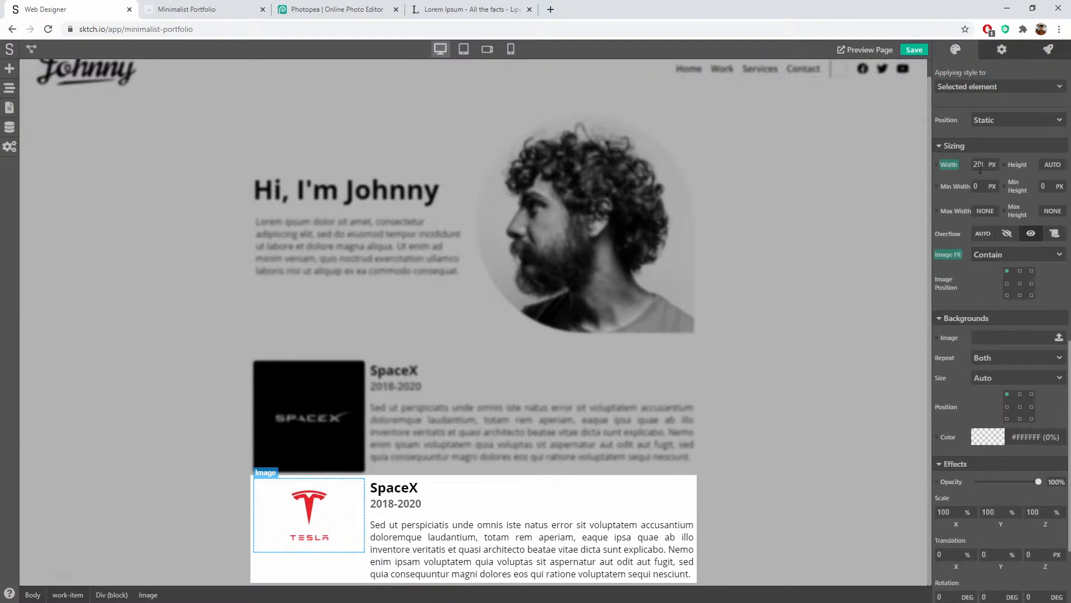
{"action": "left_click", "coordinate": [1051, 166]}
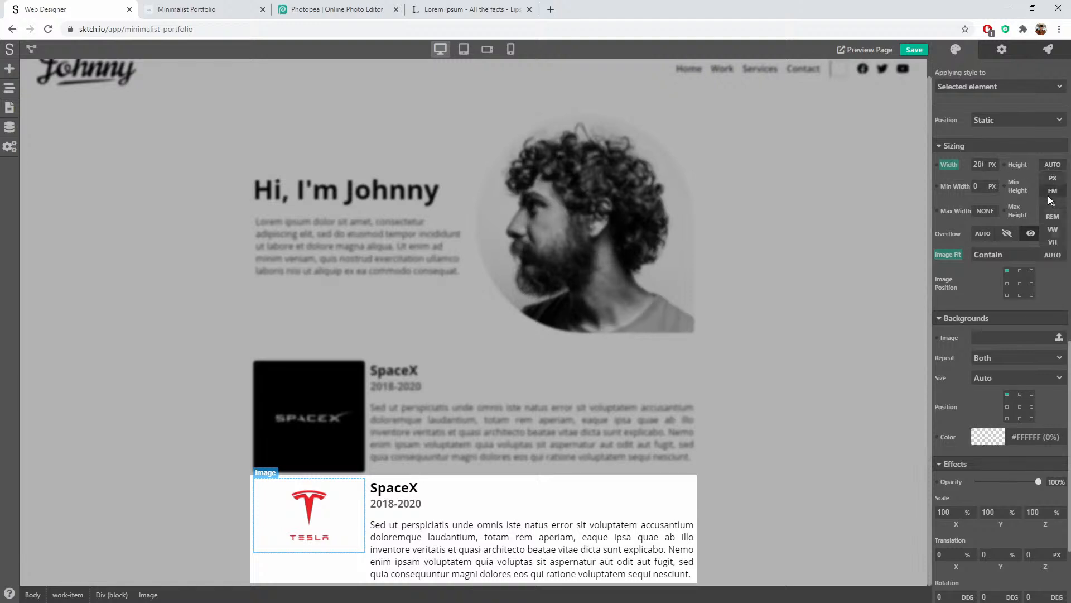
{"action": "left_click", "coordinate": [1053, 178]}
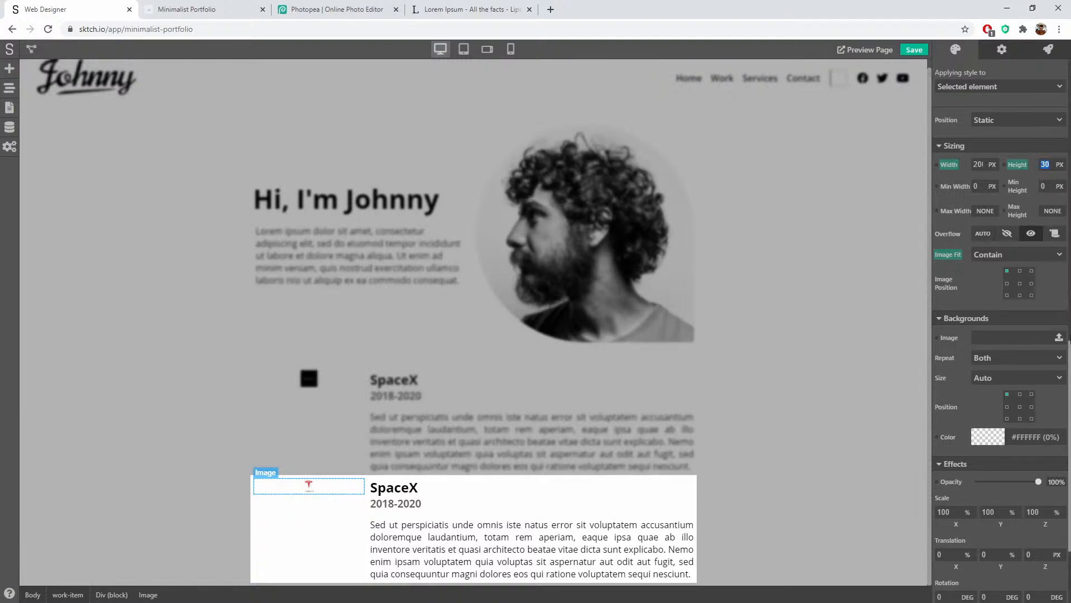
{"action": "type", "text": "200"}
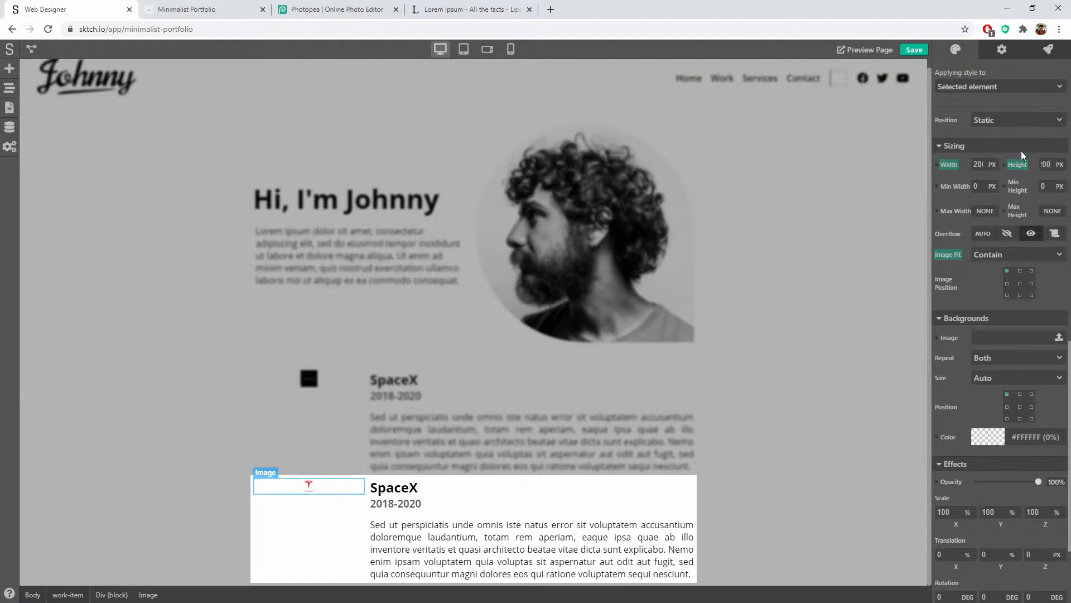
{"action": "key", "text": "Return"}
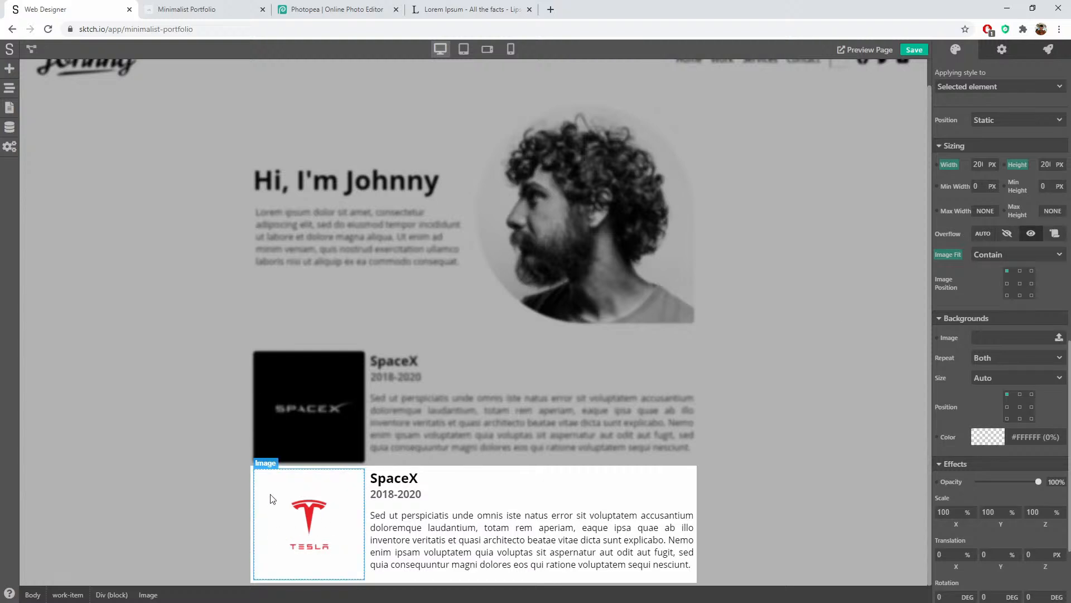
Step: Change the Tesla logo's image fit to Cover
{"action": "left_click", "coordinate": [994, 257]}
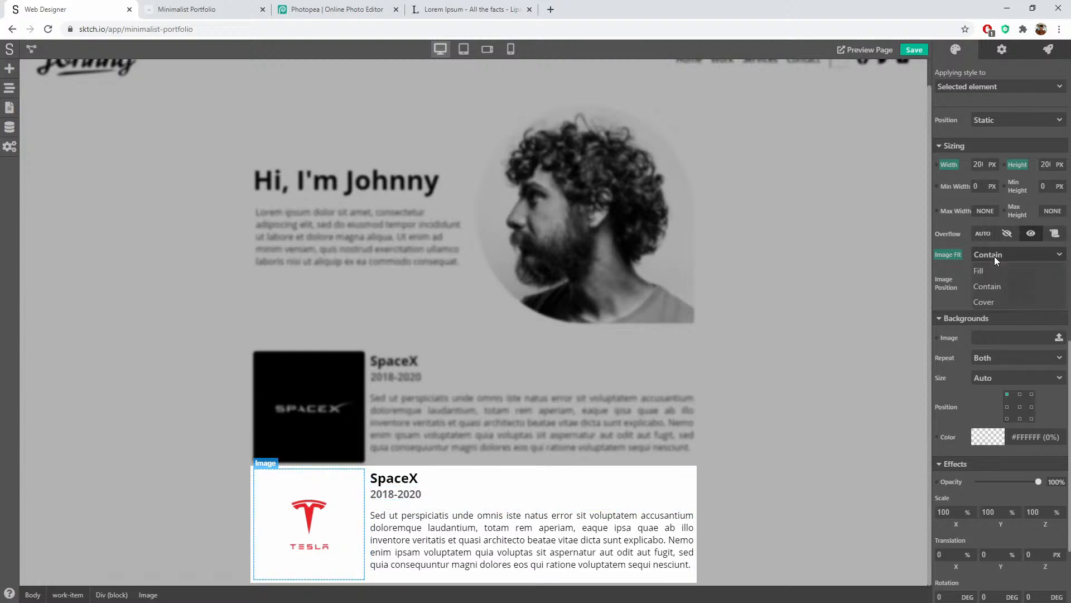
{"action": "left_click", "coordinate": [992, 270]}
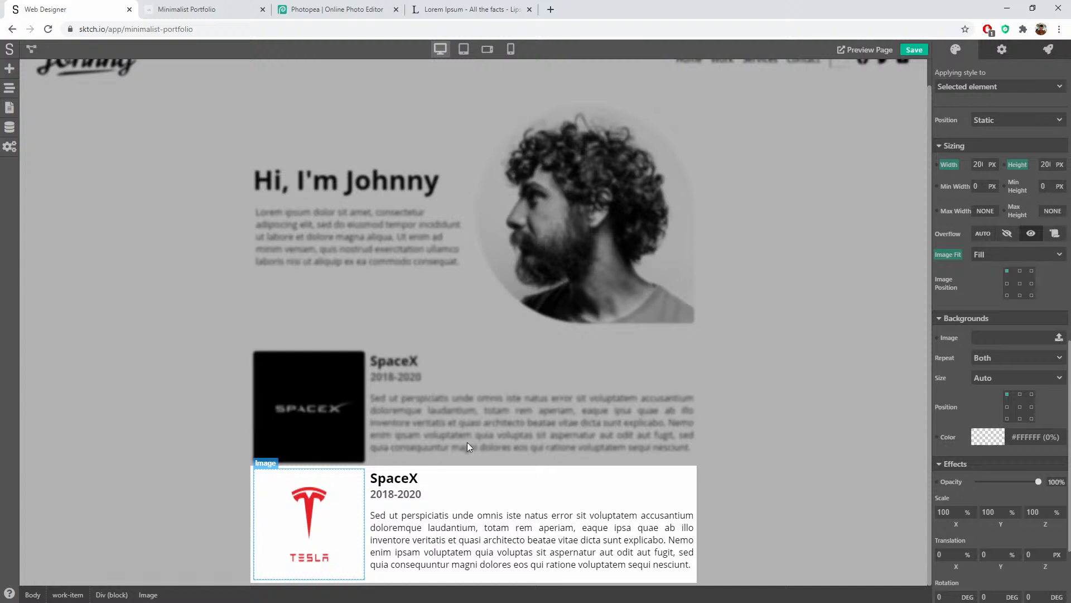
{"action": "left_click", "coordinate": [983, 257]}
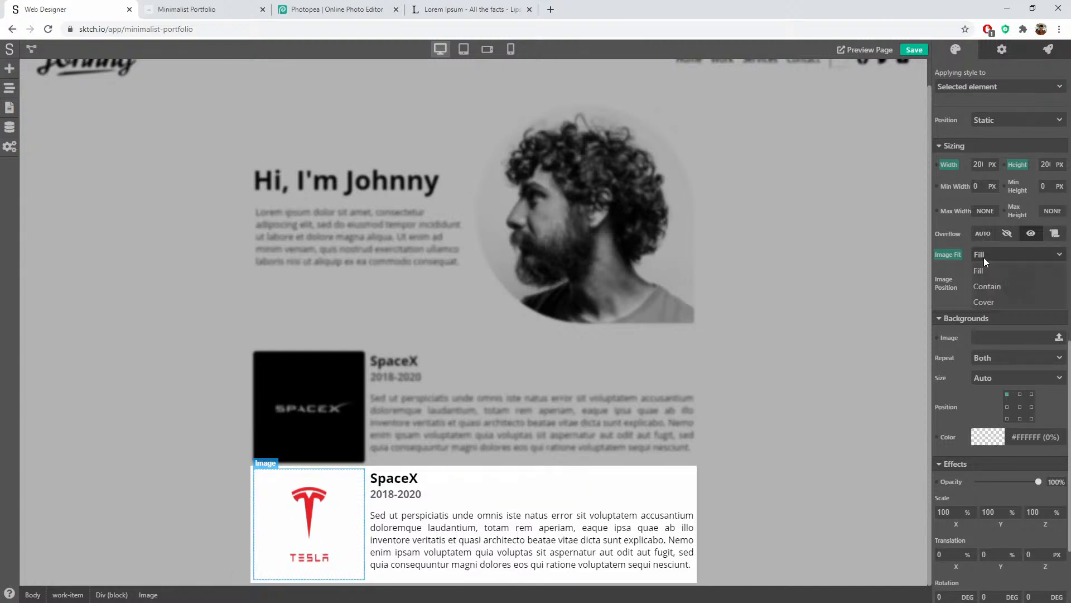
{"action": "left_click", "coordinate": [986, 305]}
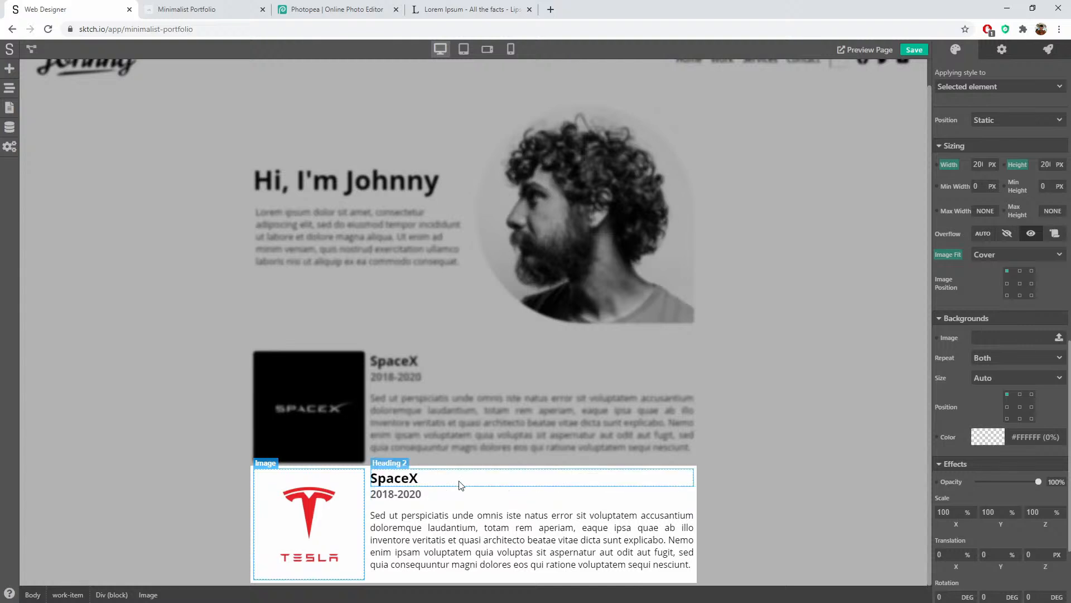
Step: Change the second card's heading to 'Tesla' and its dates to 2015-2018
{"action": "left_click", "coordinate": [404, 474]}
{"action": "double_click", "coordinate": [404, 475]}
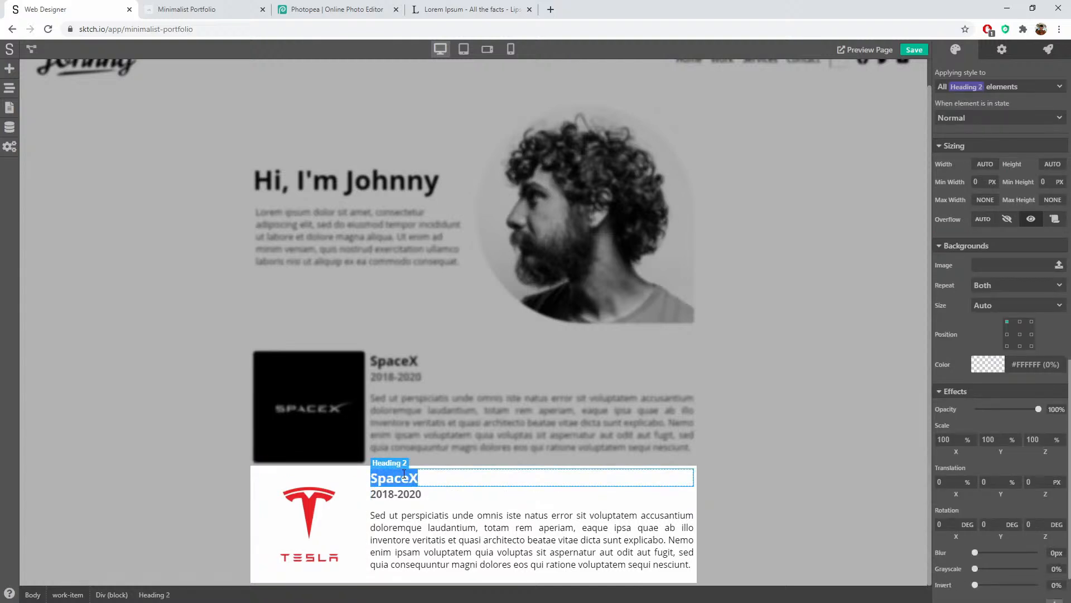
{"action": "type", "text": "Tesla"}
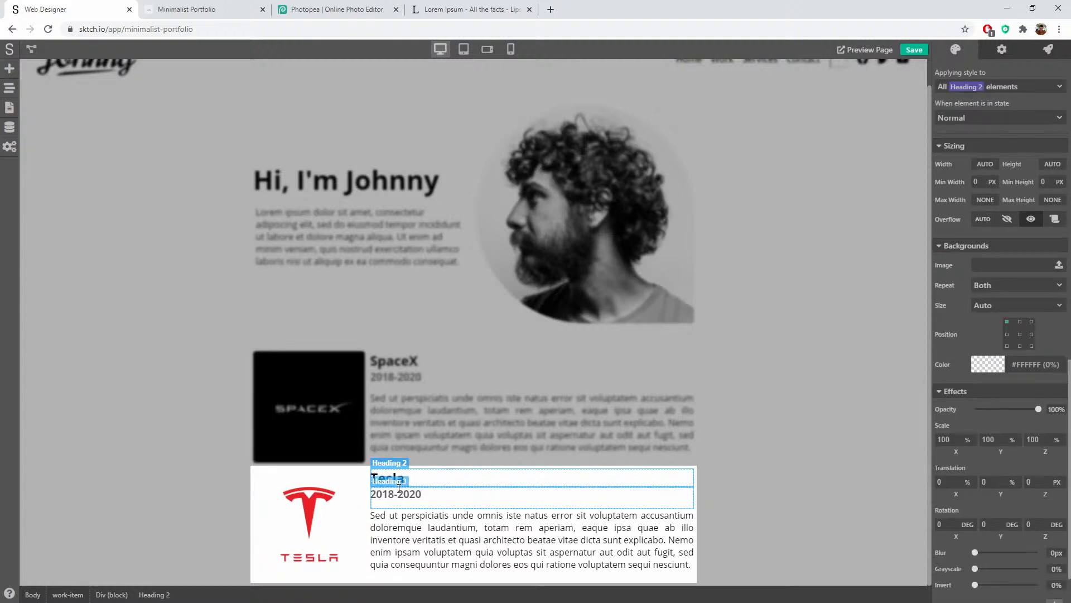
{"action": "double_click", "coordinate": [404, 490]}
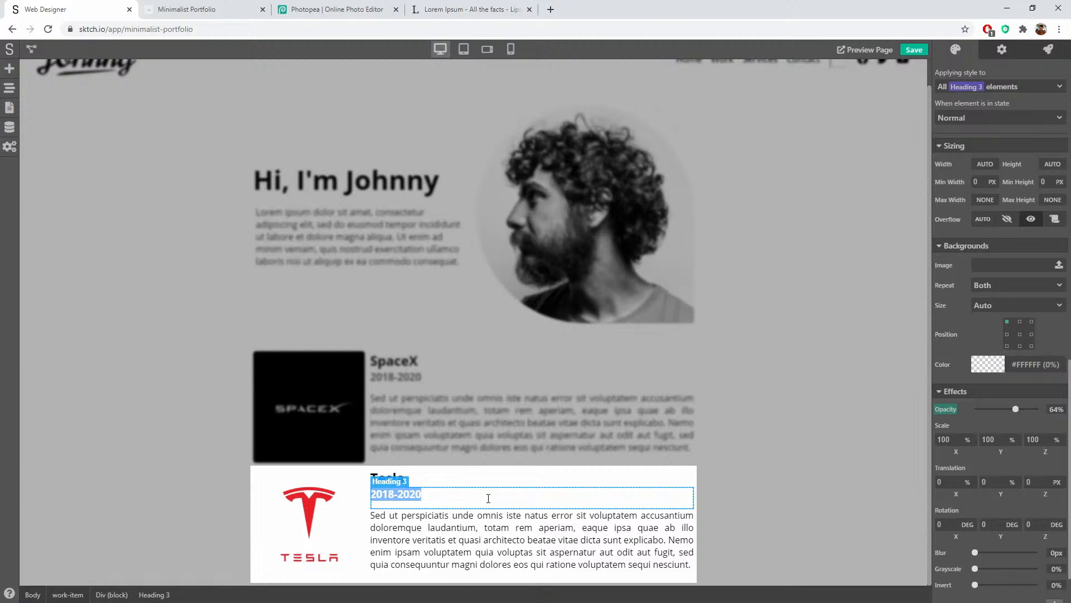
{"action": "type", "text": "20"}
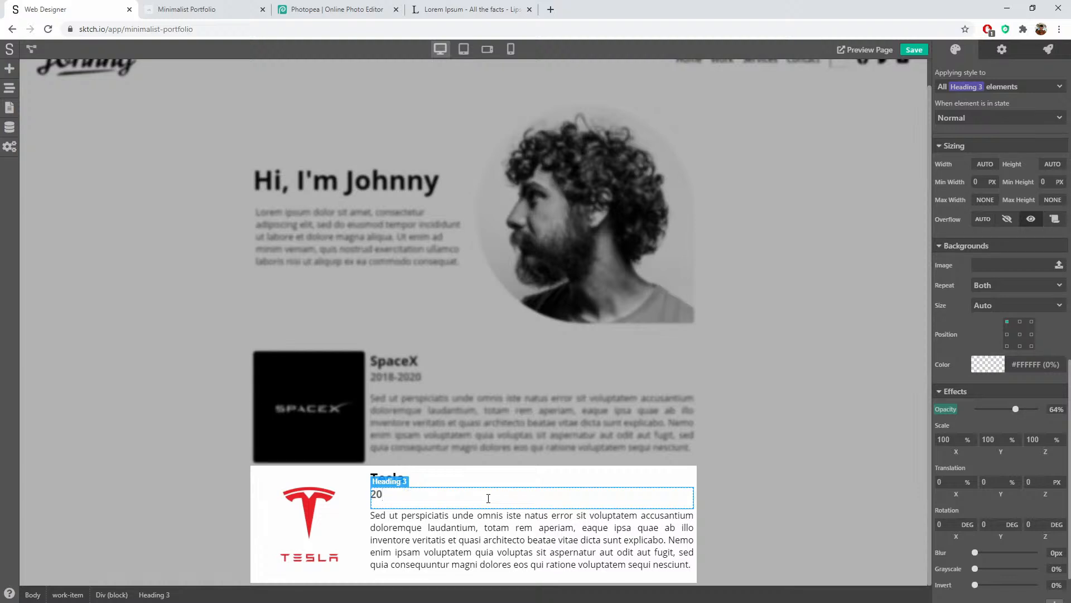
{"action": "type", "text": "15-2017"}
{"action": "key", "text": "BackSpace"}
{"action": "type", "text": "8"}
{"action": "left_click", "coordinate": [727, 487]}
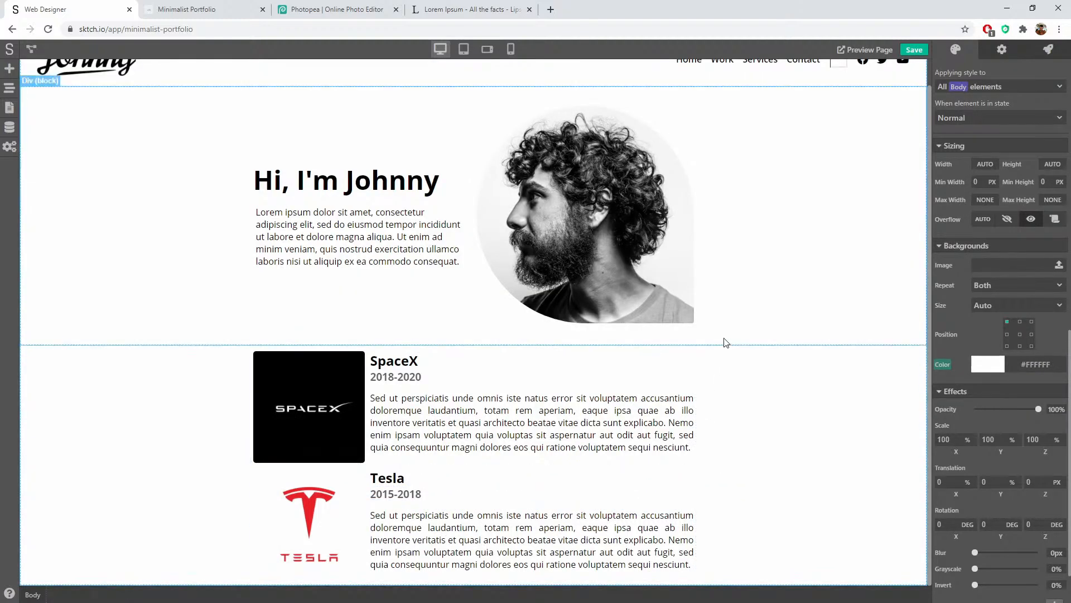
Step: Give the SpaceX card's inner block 15 px top and bottom outer margins
{"action": "left_click", "coordinate": [463, 462]}
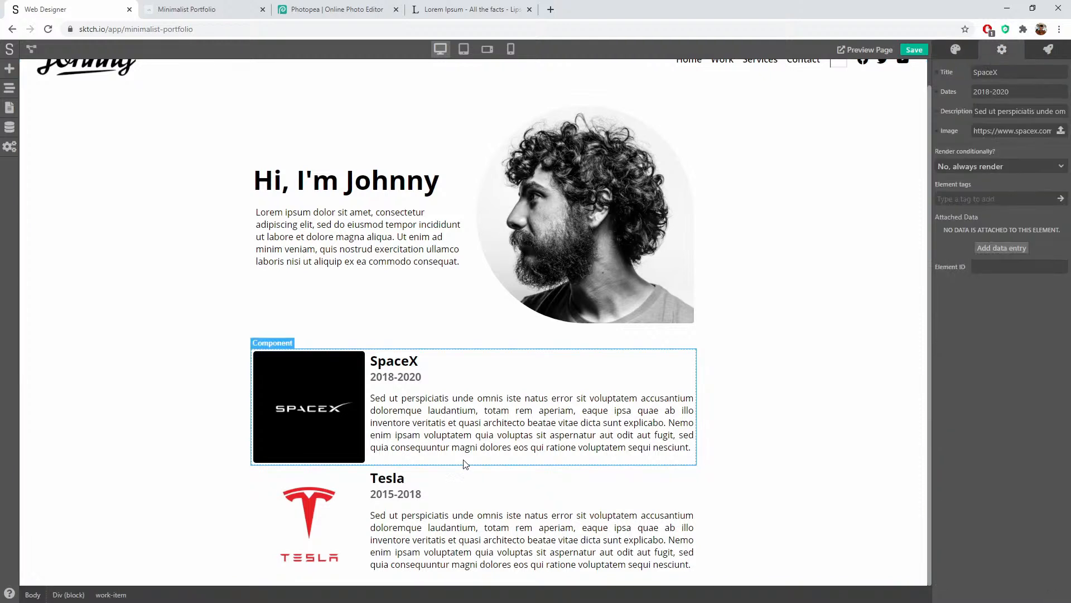
{"action": "double_click", "coordinate": [437, 465]}
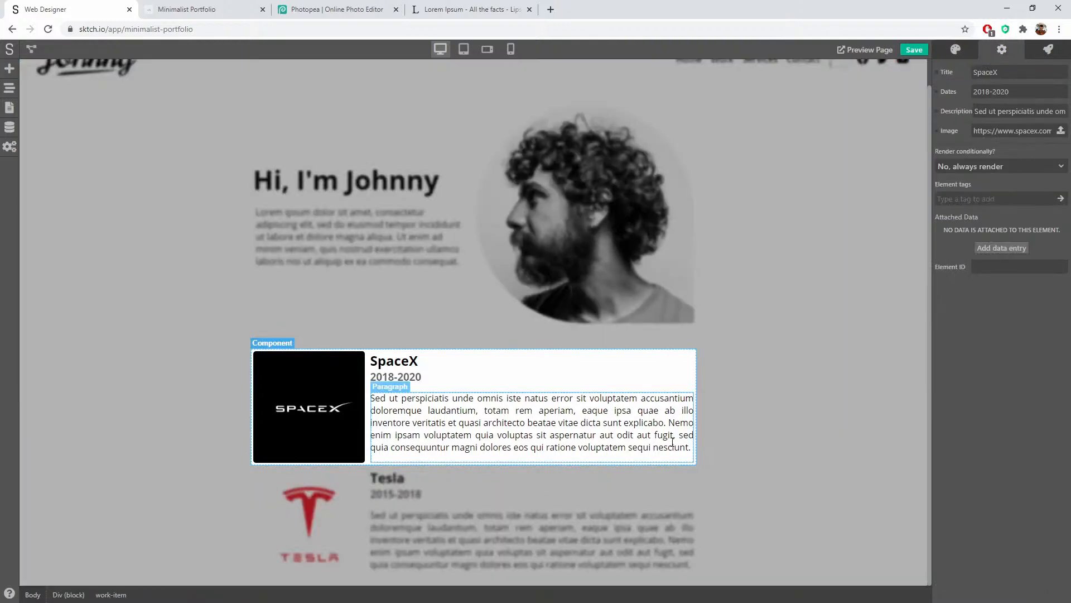
{"action": "left_click", "coordinate": [695, 353]}
{"action": "scroll", "coordinate": [943, 235], "scroll_direction": "down", "scroll_amount": 3}
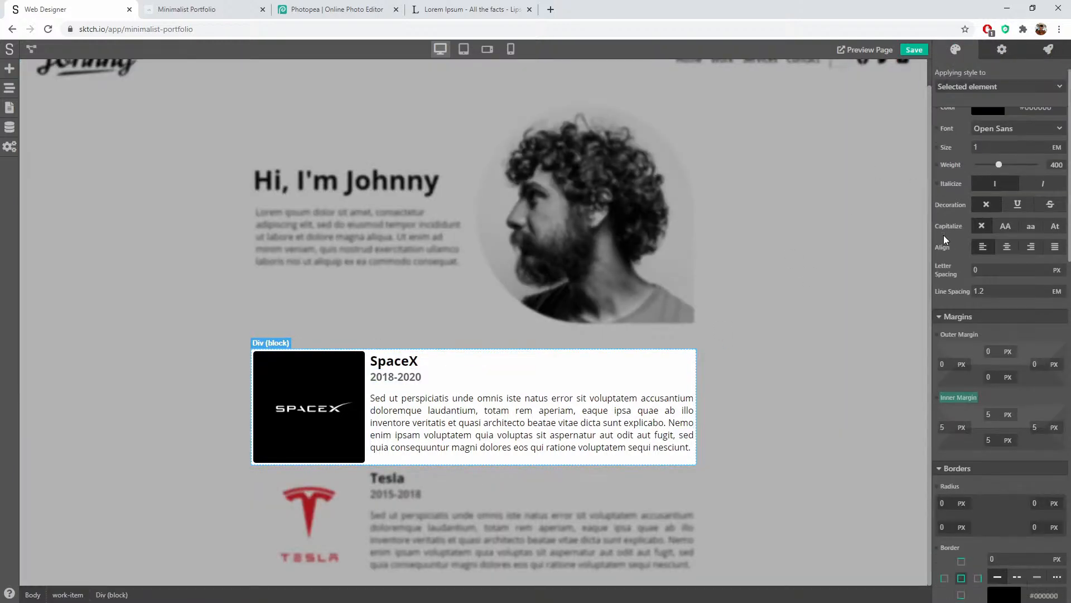
{"action": "left_click", "coordinate": [996, 235]}
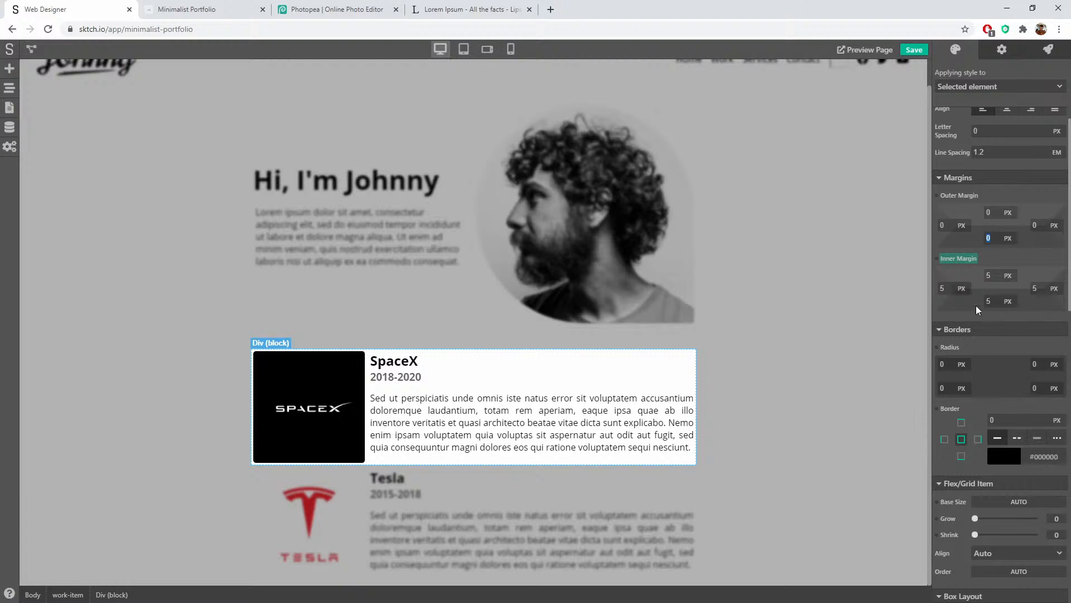
{"action": "type", "text": "15"}
{"action": "key", "text": "shift+Tab"}
{"action": "key", "text": "shift+Tab"}
{"action": "key", "text": "shift+Tab"}
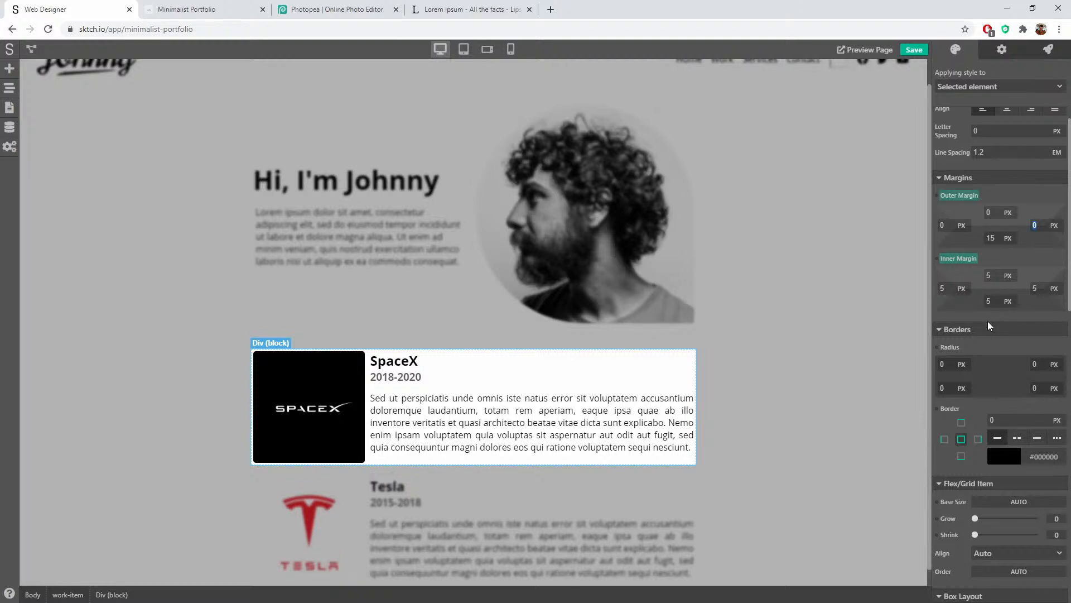
{"action": "type", "text": "15"}
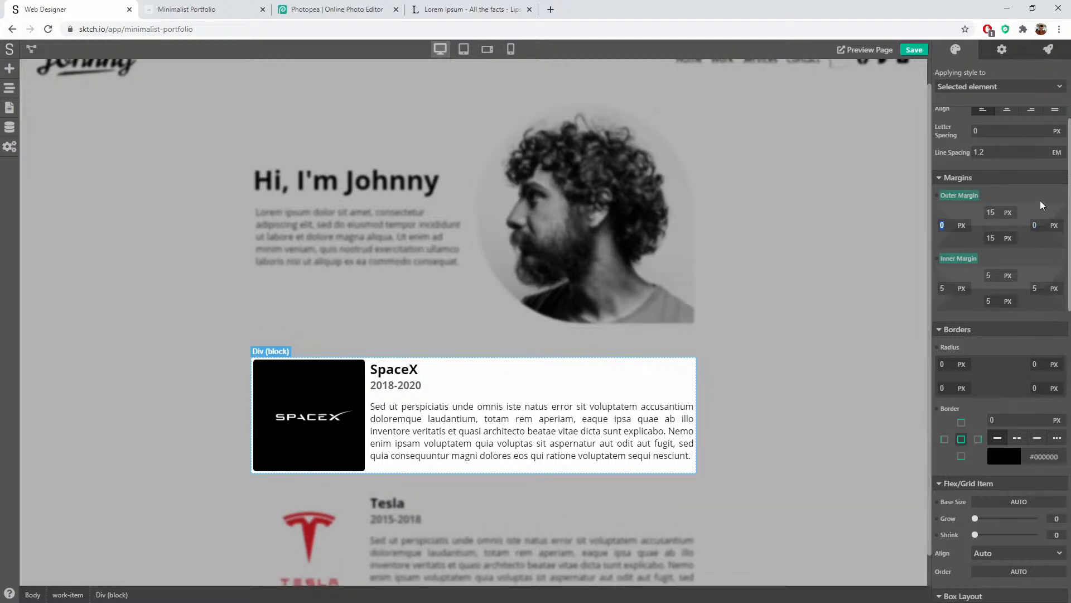
Step: Exit the SpaceX card and select the section Div holding the work cards
{"action": "left_click", "coordinate": [777, 446]}
{"action": "scroll", "coordinate": [775, 447], "scroll_direction": "down", "scroll_amount": 1}
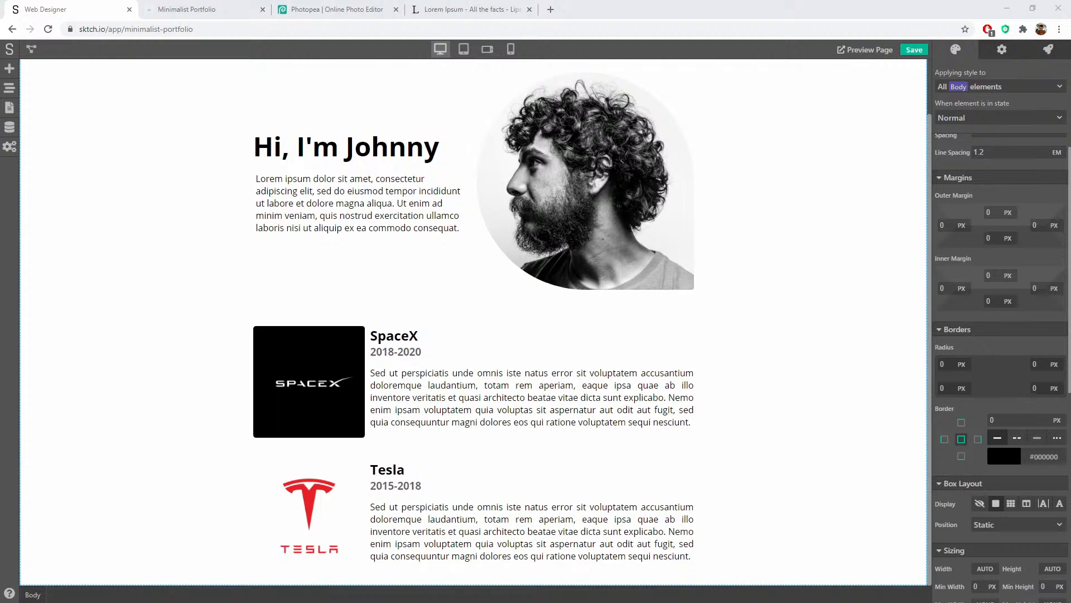
{"action": "left_click", "coordinate": [150, 413]}
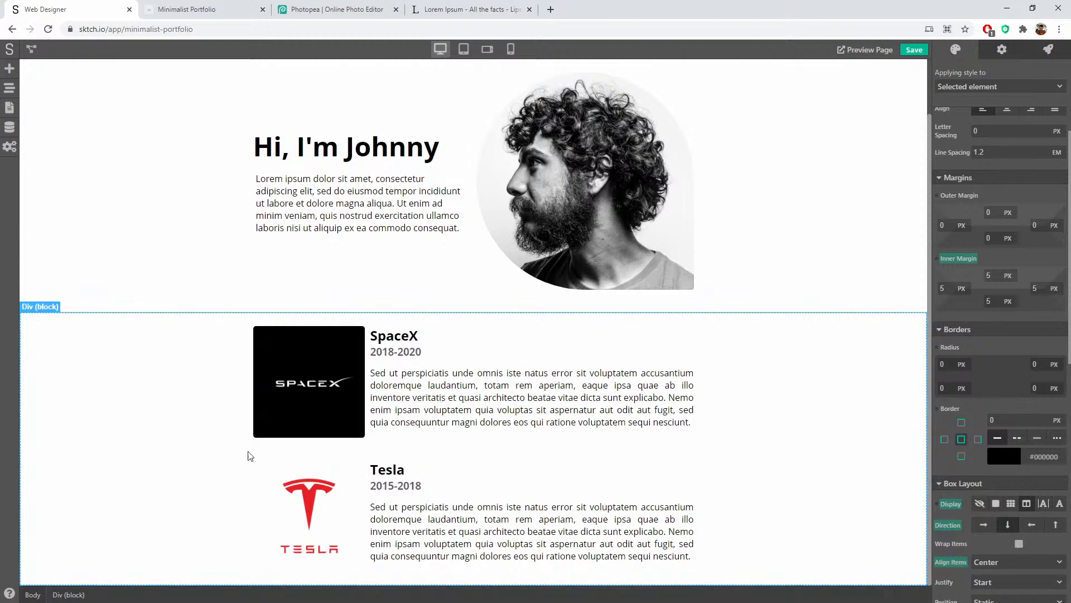
Step: Duplicate the Tesla work card in the Page Navigator and select the new bottom copy
{"action": "left_click", "coordinate": [10, 89]}
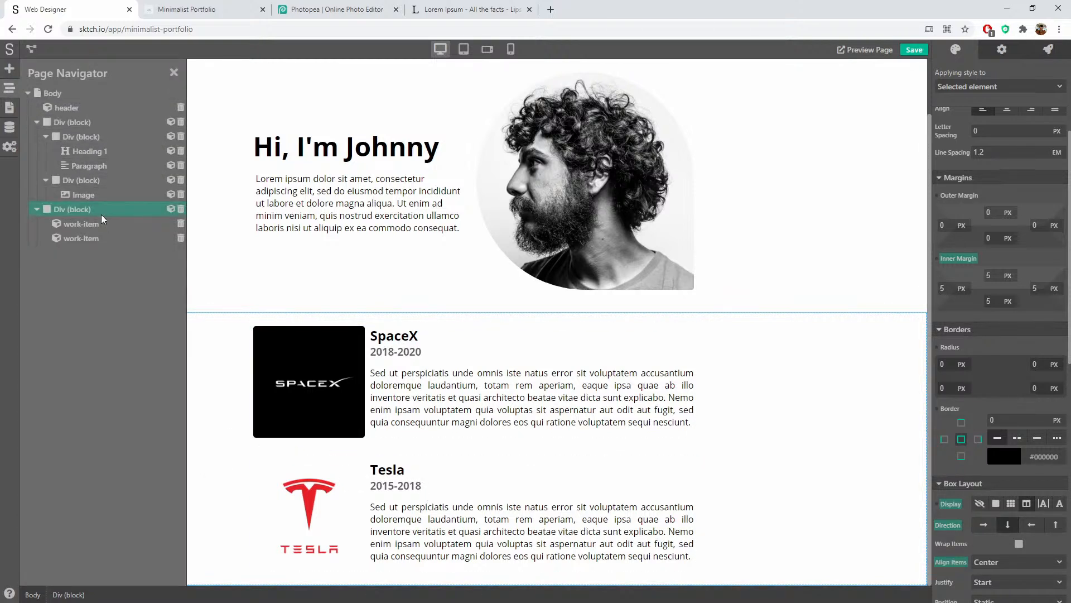
{"action": "left_click", "coordinate": [80, 237]}
{"action": "right_click", "coordinate": [81, 237]}
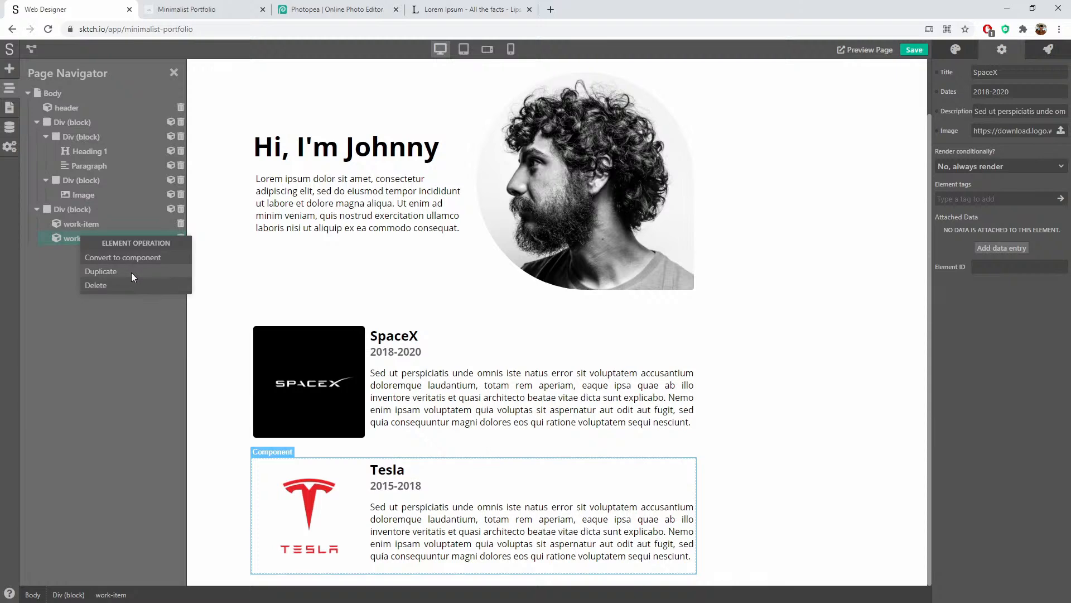
{"action": "left_click", "coordinate": [131, 272]}
{"action": "scroll", "coordinate": [535, 449], "scroll_direction": "down", "scroll_amount": 2}
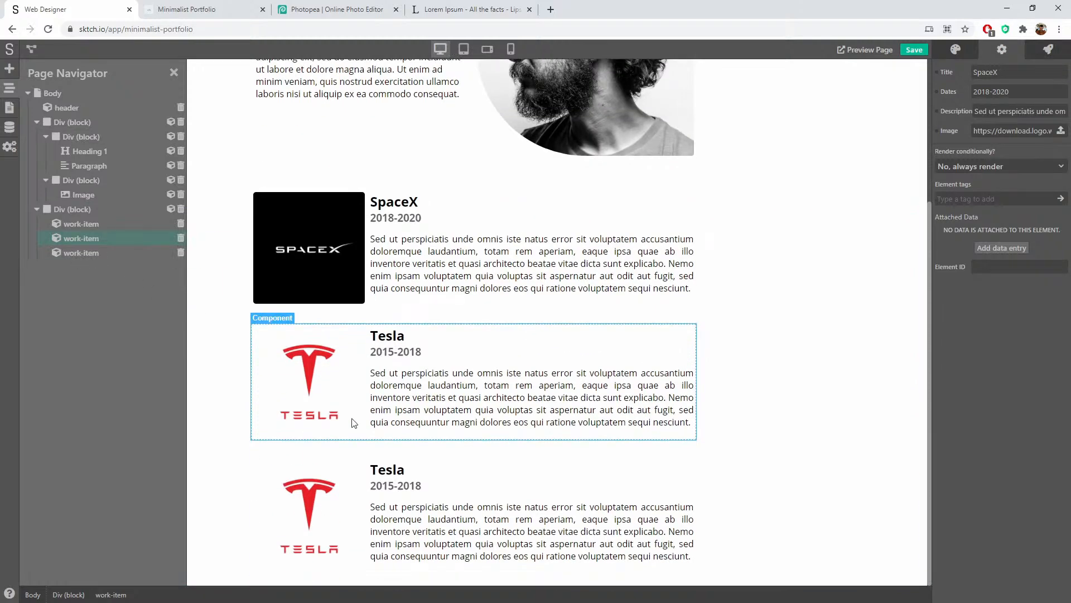
{"action": "left_click", "coordinate": [403, 494]}
{"action": "double_click", "coordinate": [973, 72]}
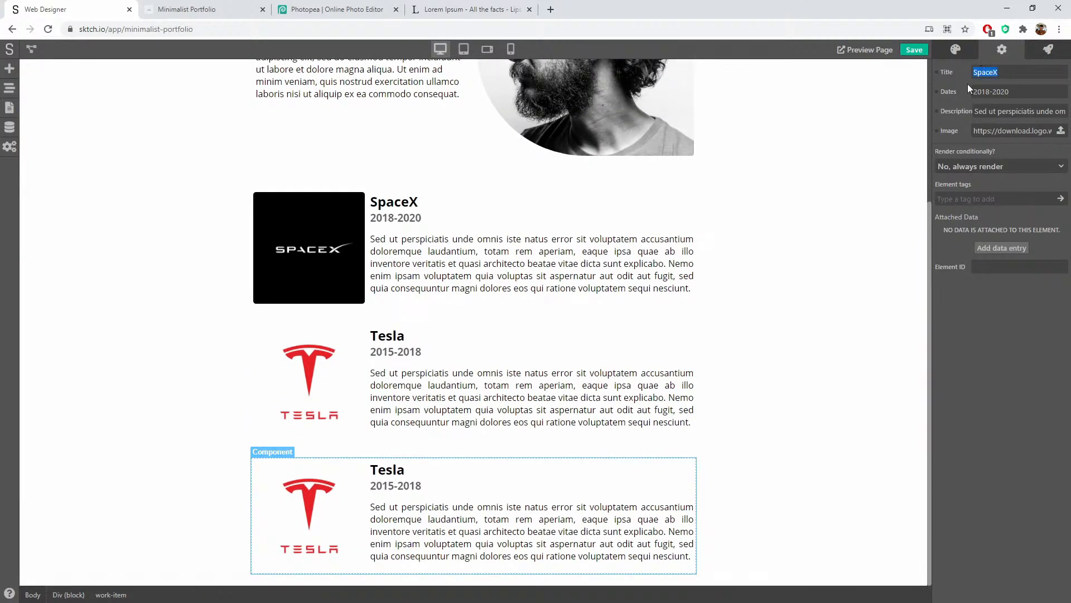
{"action": "left_click", "coordinate": [389, 477]}
{"action": "left_click", "coordinate": [407, 389]}
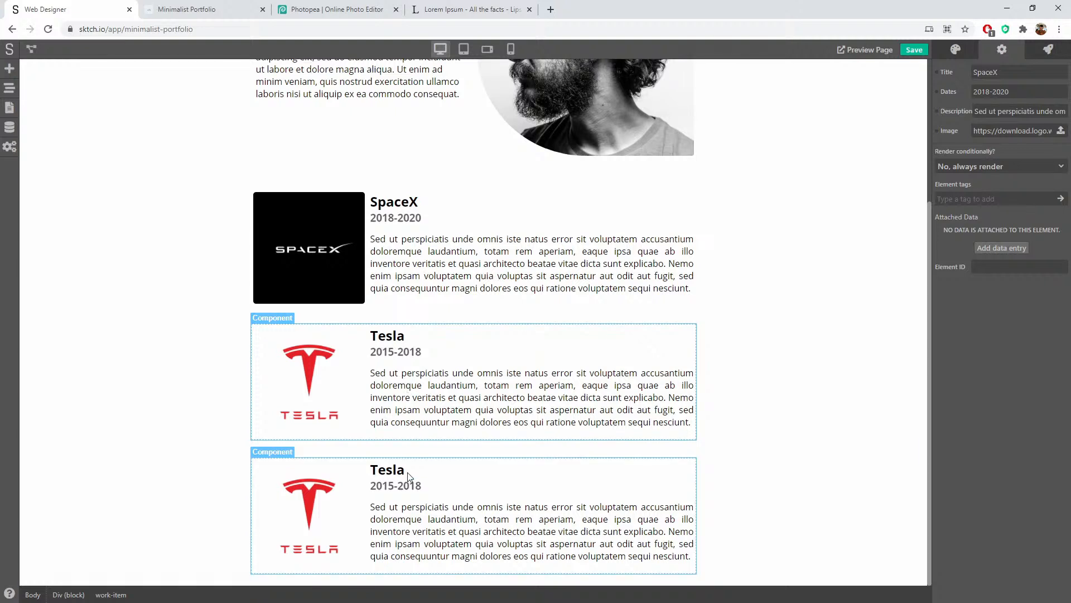
{"action": "left_click", "coordinate": [407, 473]}
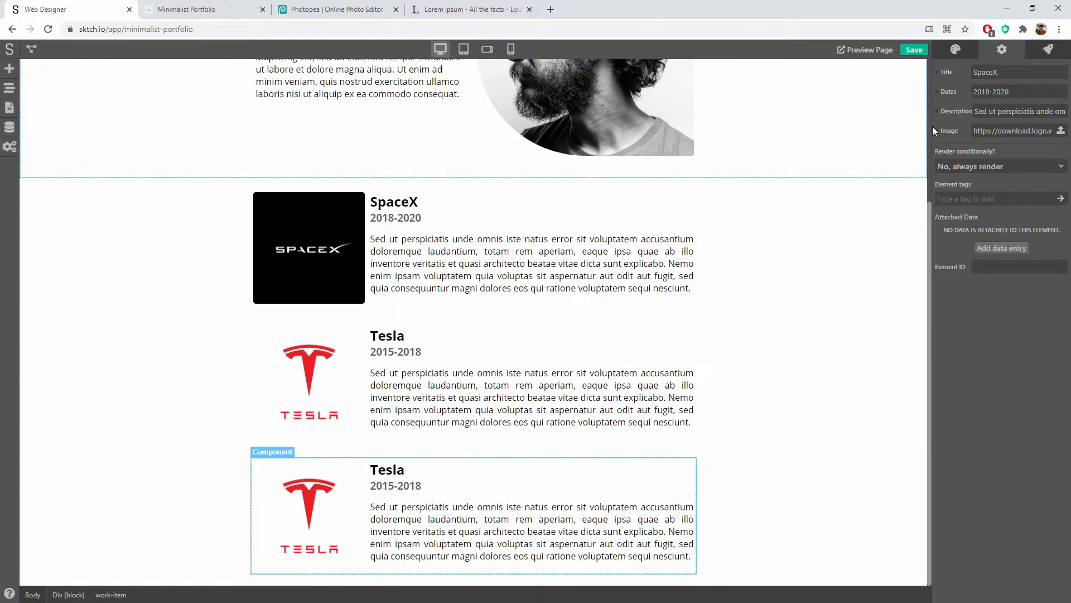
Step: Set the copy's Title to Intel, Dates to 2014-2015, and Image to the Intel logo URL
{"action": "double_click", "coordinate": [1002, 71]}
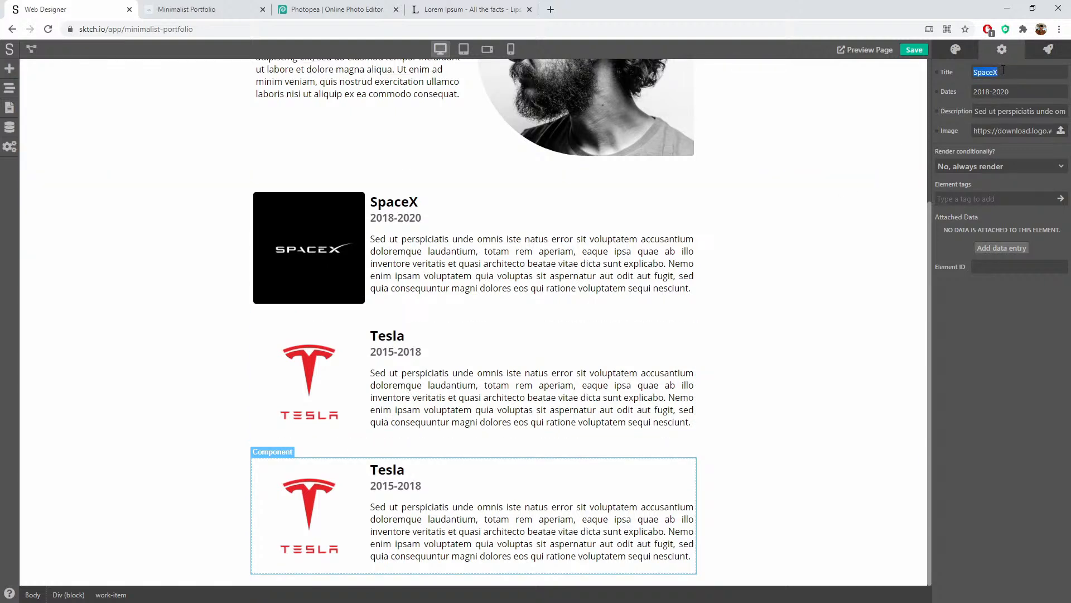
{"action": "key", "text": "ctrl+x"}
{"action": "type", "text": "Intel"}
{"action": "key", "text": "Tab"}
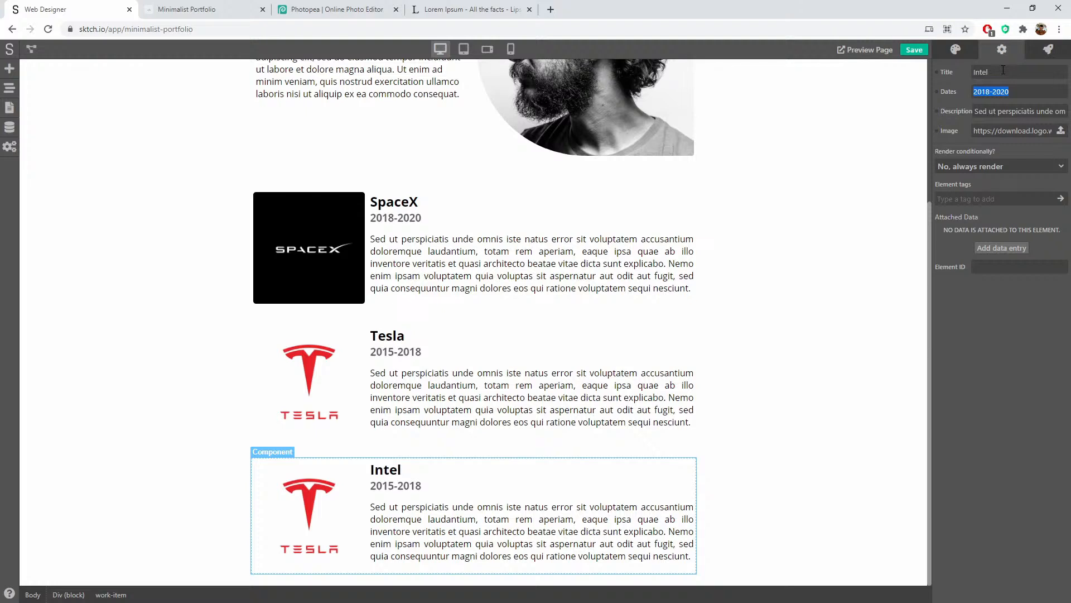
{"action": "left_click", "coordinate": [1010, 92]}
{"action": "key", "text": "BackSpace"}
{"action": "type", "text": "4-2015"}
{"action": "key", "text": "Tab"}
{"action": "left_click", "coordinate": [322, 501]}
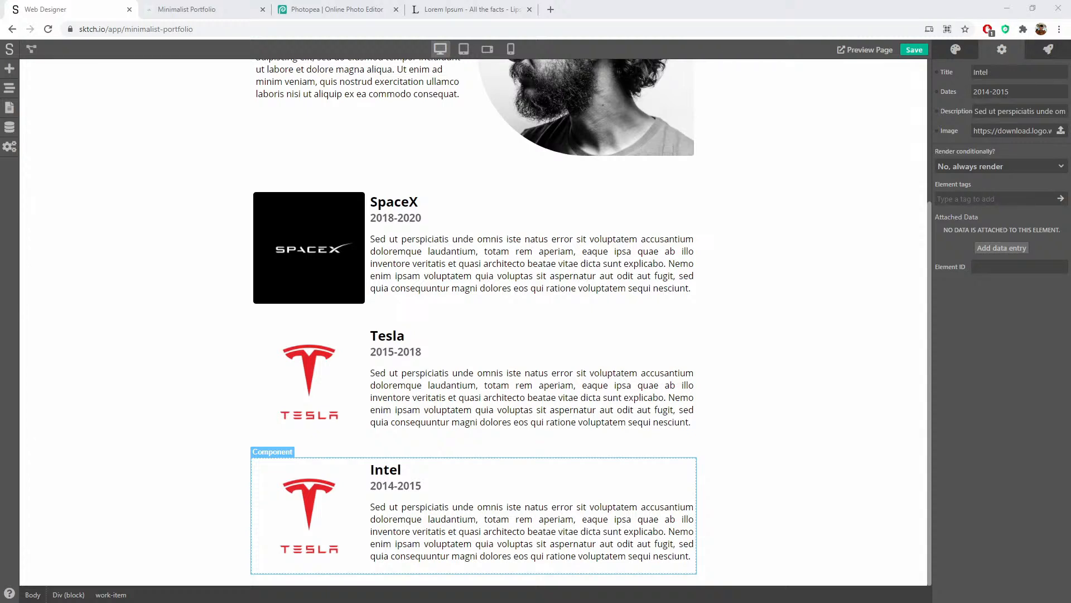
{"action": "triple_click", "coordinate": [997, 130]}
{"action": "key", "text": "ctrl+v"}
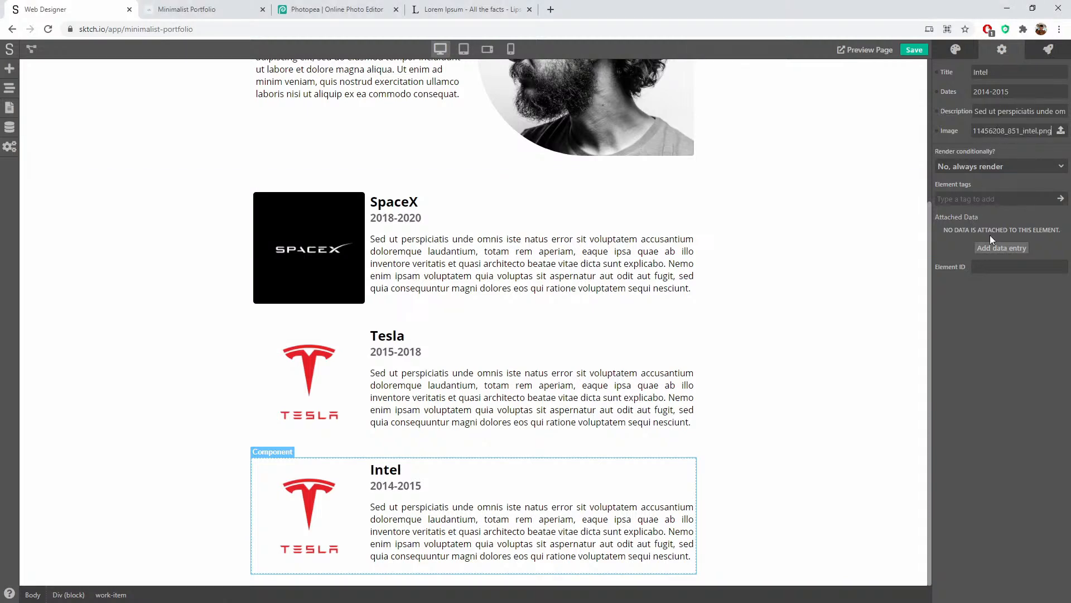
{"action": "left_click", "coordinate": [779, 478]}
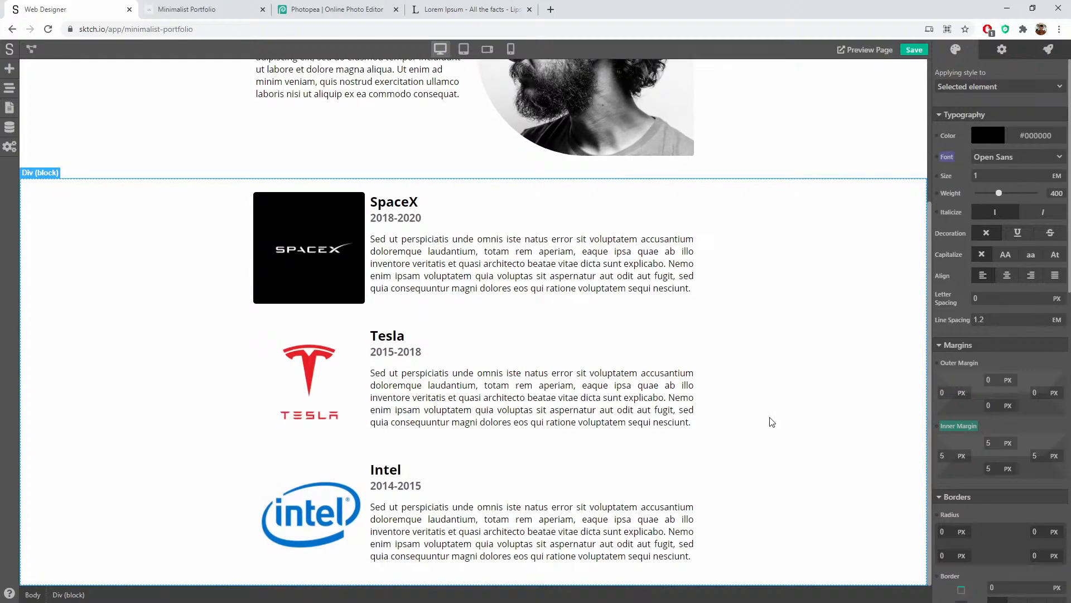
Step: Set the work section's background colour to light grey #F4F4F4
{"action": "scroll", "coordinate": [772, 421], "scroll_direction": "up", "scroll_amount": 4}
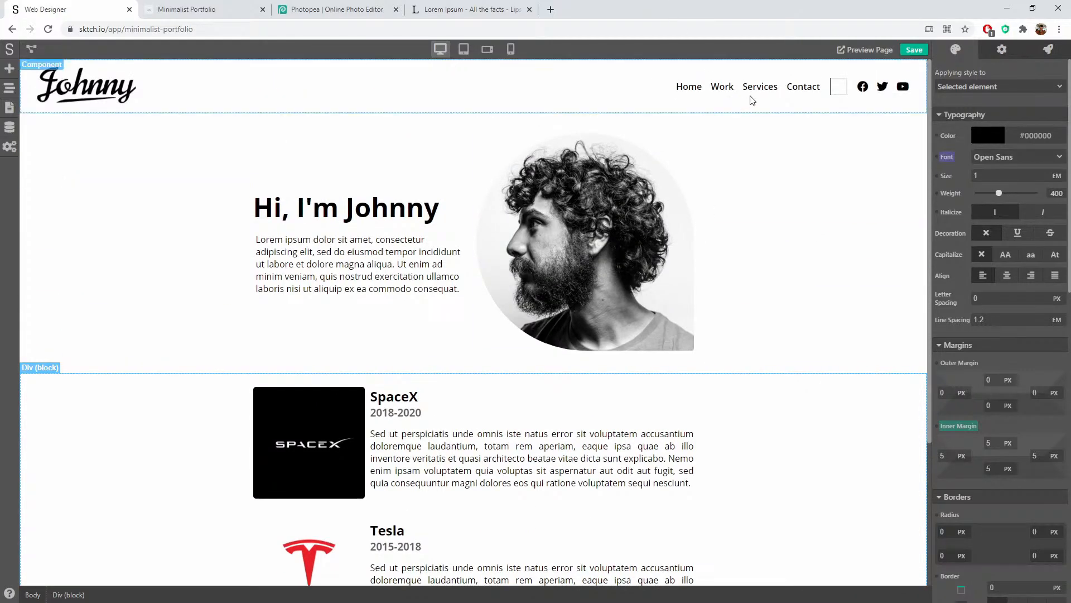
{"action": "scroll", "coordinate": [824, 301], "scroll_direction": "down", "scroll_amount": 4}
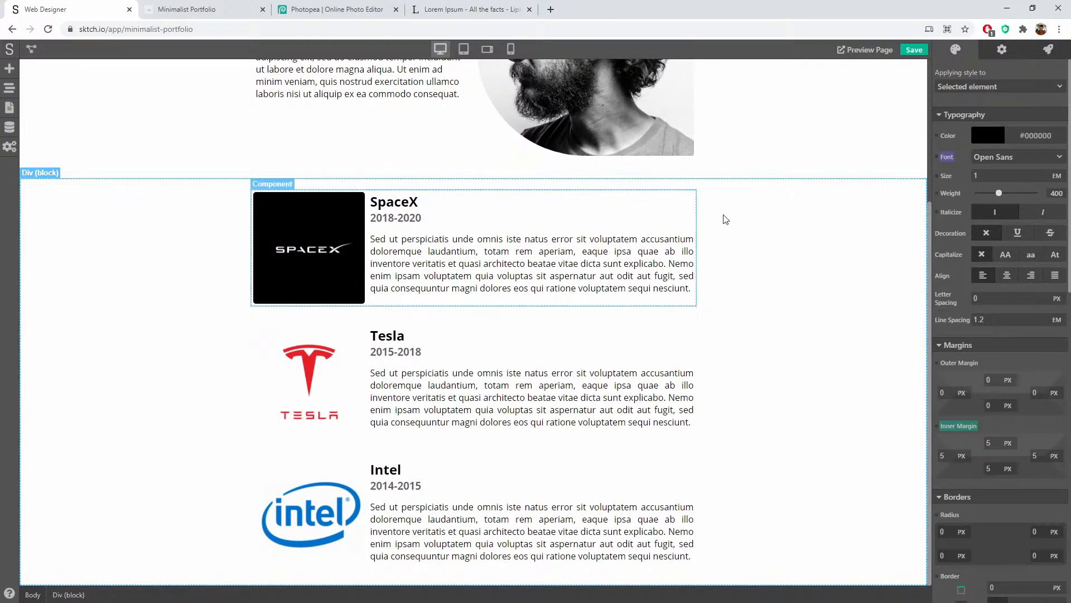
{"action": "scroll", "coordinate": [725, 219], "scroll_direction": "up", "scroll_amount": 4}
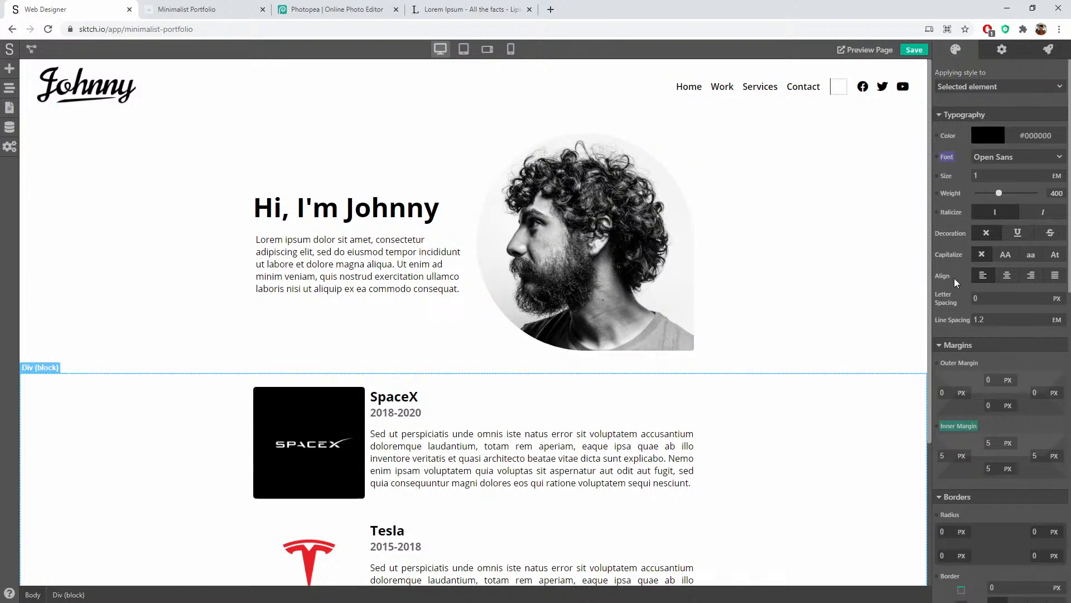
{"action": "scroll", "coordinate": [954, 279], "scroll_direction": "down", "scroll_amount": 10}
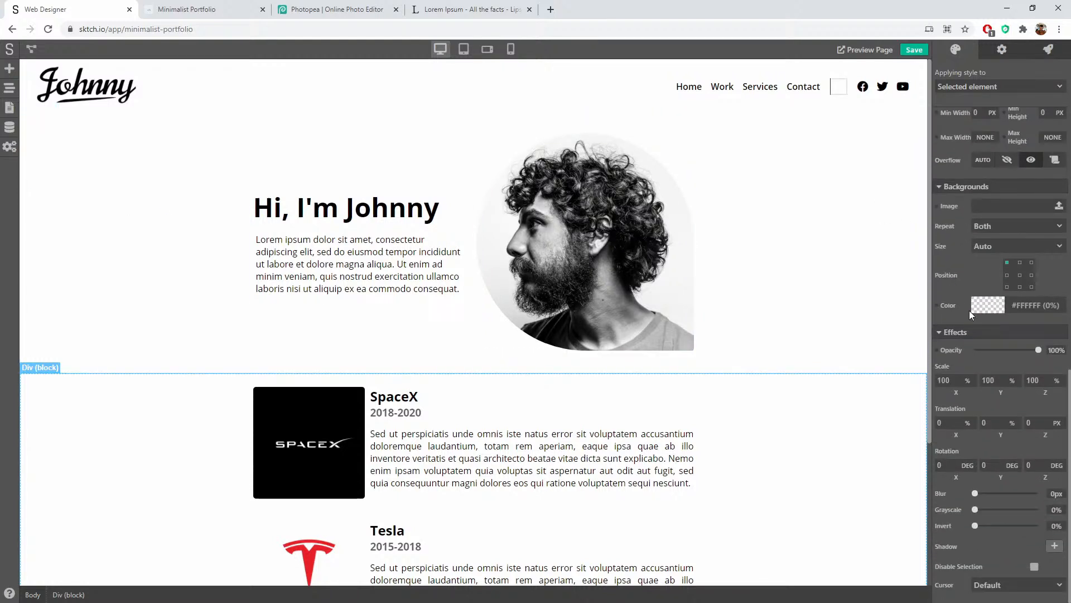
{"action": "left_click", "coordinate": [986, 306]}
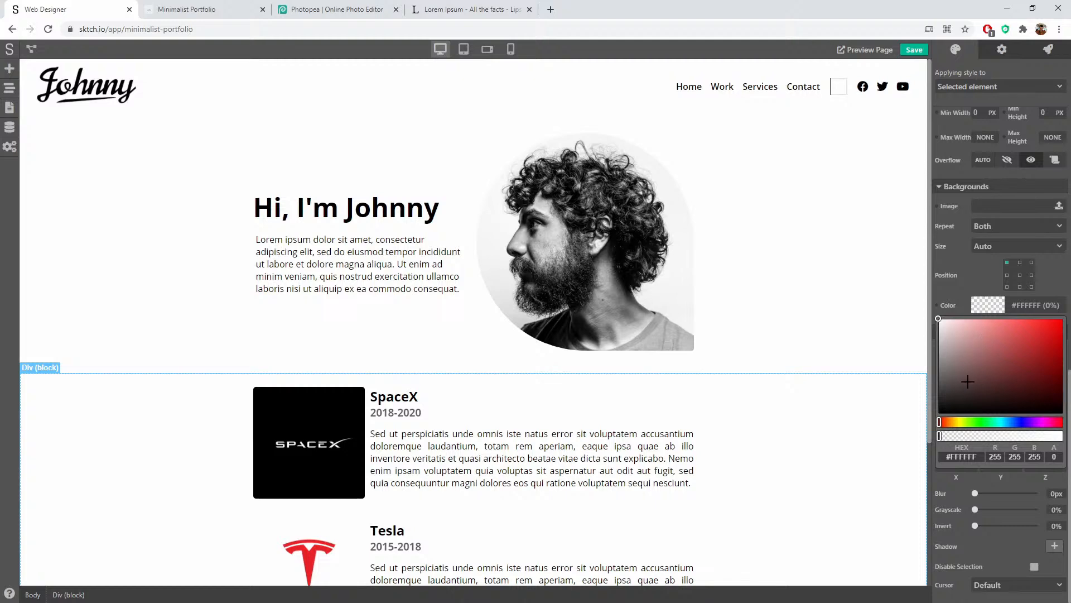
{"action": "left_click", "coordinate": [959, 391]}
{"action": "left_click_drag", "start_coordinate": [953, 399], "coordinate": [940, 418]}
{"action": "mouse_move", "coordinate": [1061, 435]}
{"action": "left_mouse_down"}
{"action": "mouse_move", "coordinate": [968, 435]}
{"action": "mouse_move", "coordinate": [1063, 435]}
{"action": "left_mouse_up"}
{"action": "left_click_drag", "start_coordinate": [938, 412], "coordinate": [921, 323]}
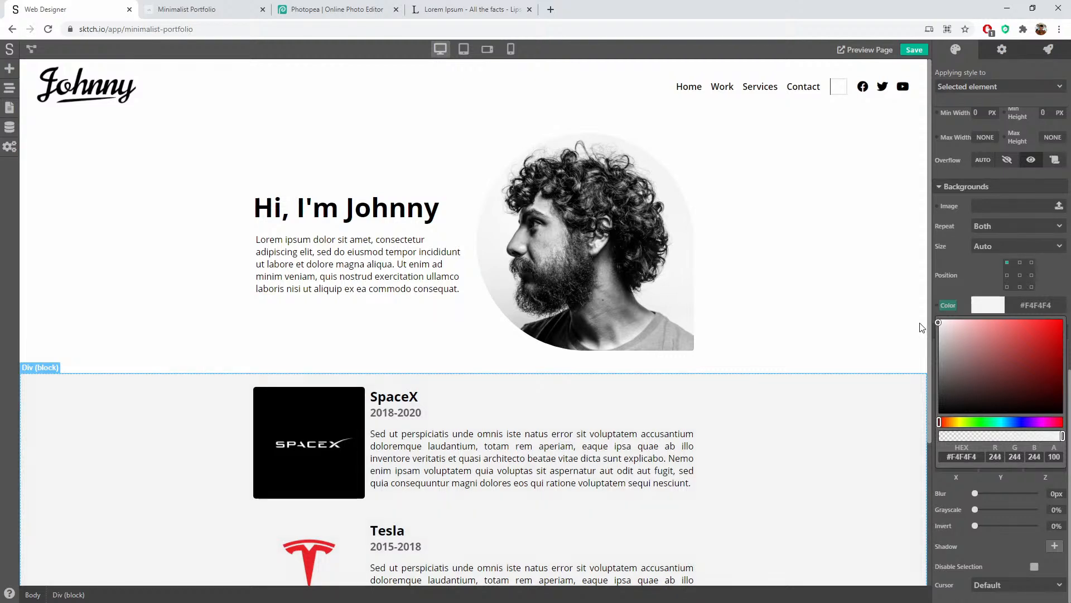
{"action": "left_click", "coordinate": [863, 310]}
{"action": "left_click", "coordinate": [879, 260]}
{"action": "scroll", "coordinate": [879, 222], "scroll_direction": "down", "scroll_amount": 3}
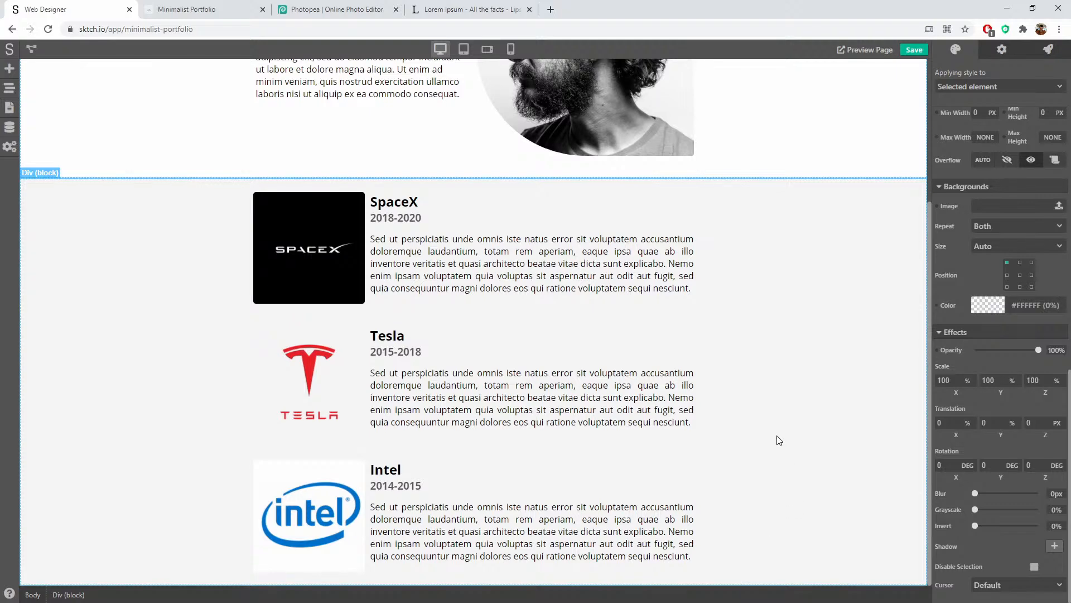
{"action": "scroll", "coordinate": [779, 440], "scroll_direction": "up", "scroll_amount": 4}
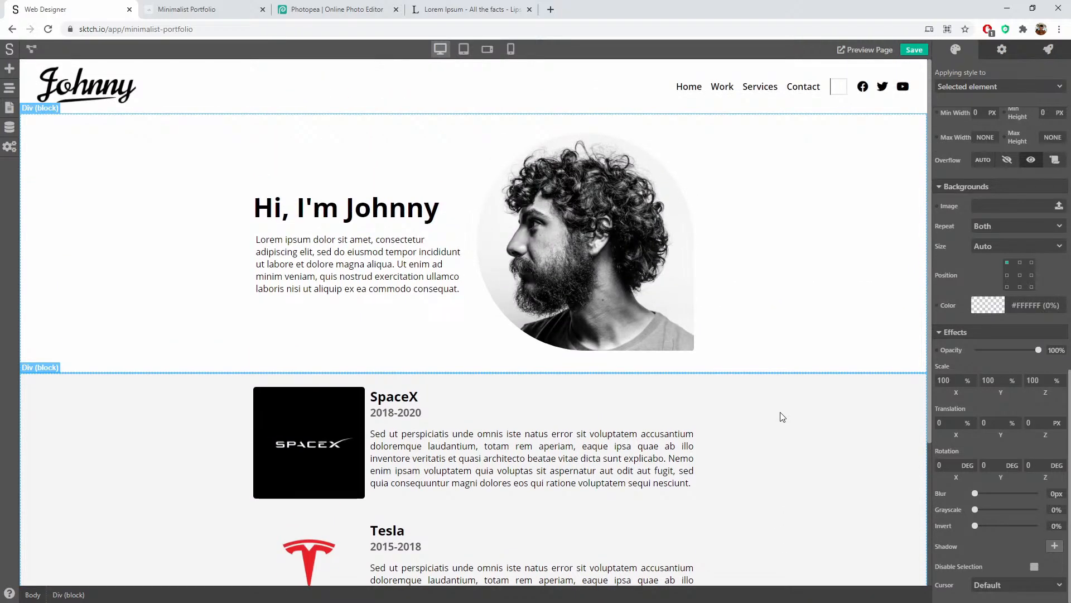
Step: Make the card title heading non-bold with a 2em font size
{"action": "left_click", "coordinate": [783, 417]}
{"action": "scroll", "coordinate": [789, 418], "scroll_direction": "down", "scroll_amount": 4}
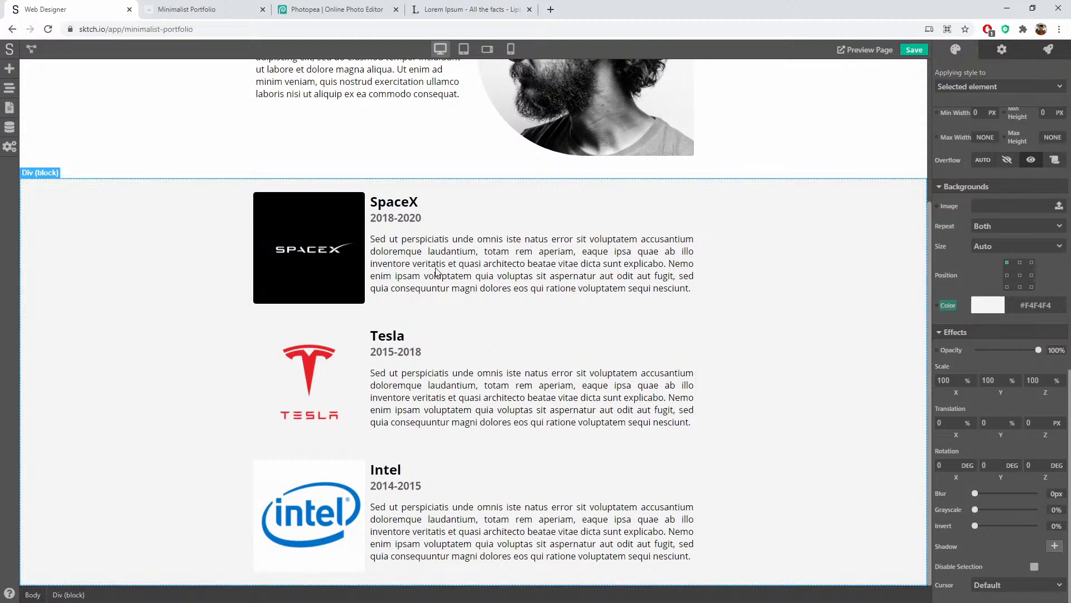
{"action": "double_click", "coordinate": [399, 209]}
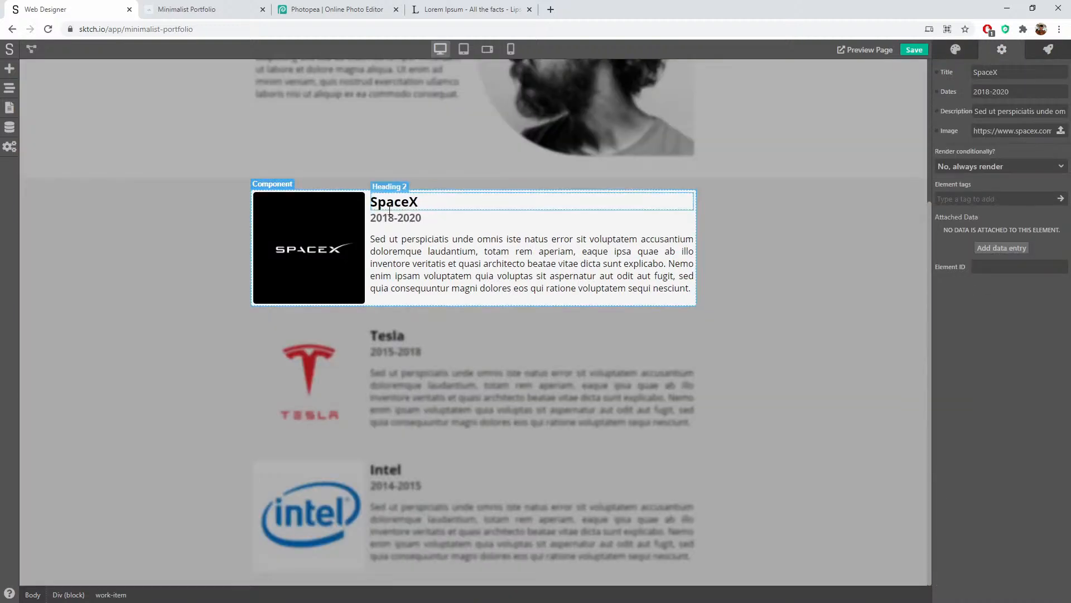
{"action": "left_click", "coordinate": [412, 202]}
{"action": "left_click", "coordinate": [955, 56]}
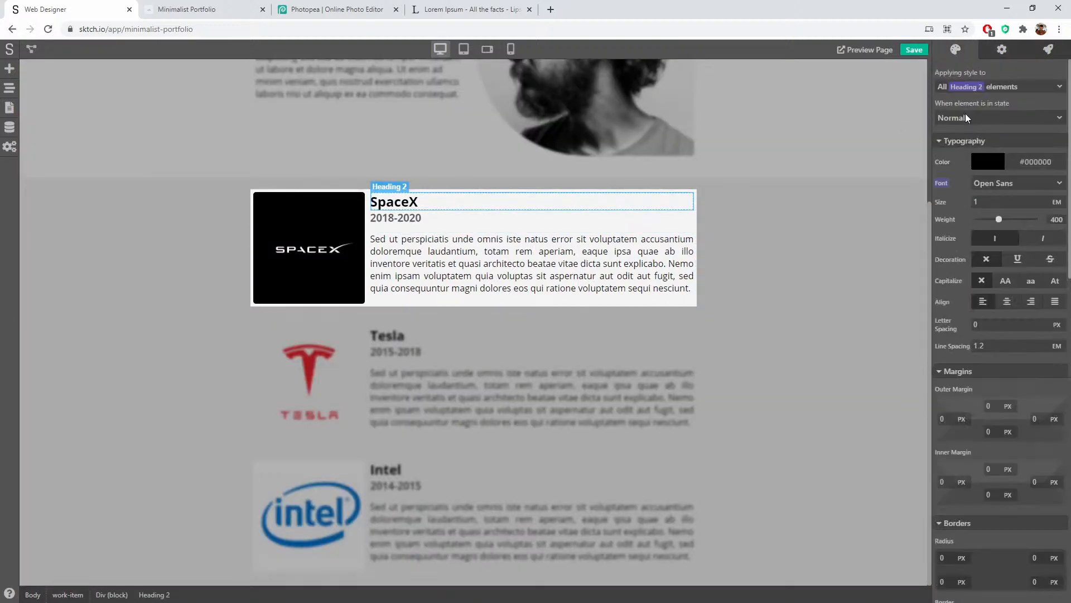
{"action": "left_click_drag", "start_coordinate": [999, 221], "coordinate": [998, 219]}
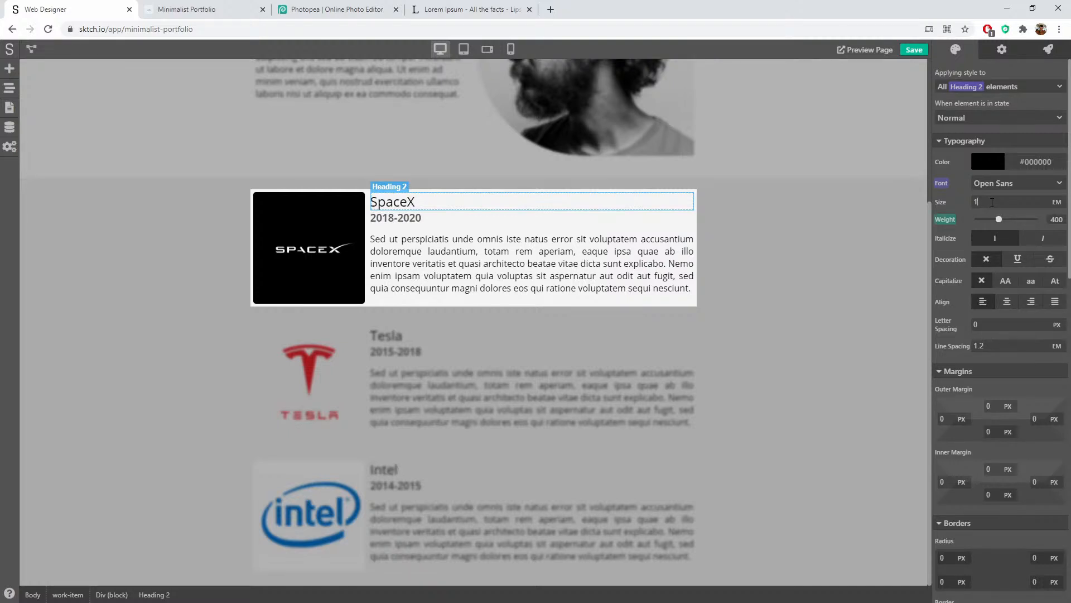
{"action": "double_click", "coordinate": [992, 201]}
{"action": "type", "text": "2"}
{"action": "left_click", "coordinate": [994, 192]}
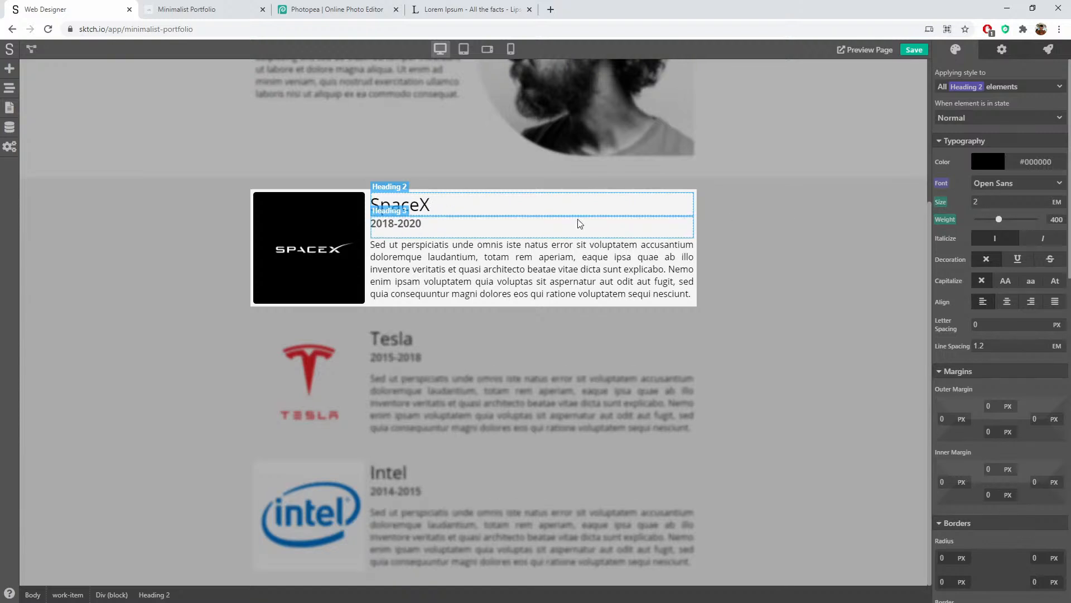
Step: Lighten the dates heading's weight and give it 3 px letter spacing
{"action": "left_click", "coordinate": [445, 227]}
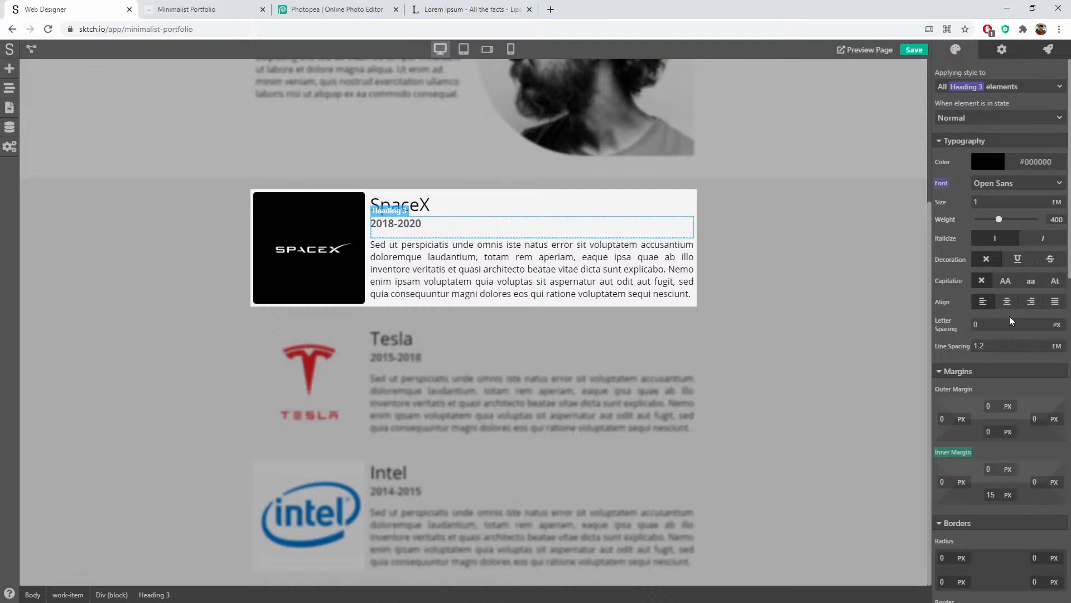
{"action": "left_click_drag", "start_coordinate": [999, 219], "coordinate": [1014, 220]}
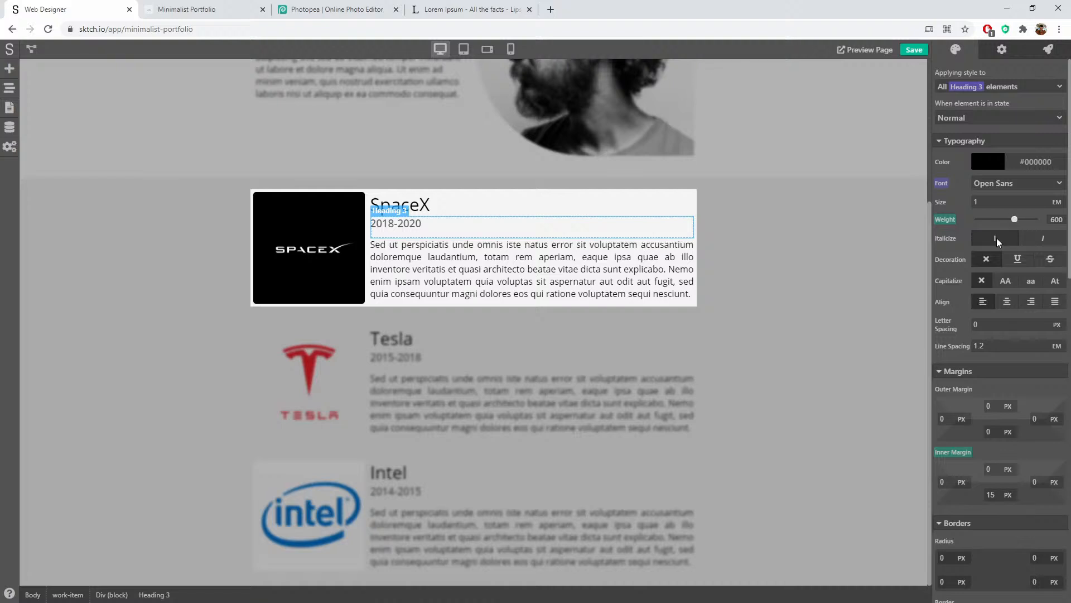
{"action": "left_click", "coordinate": [966, 330]}
{"action": "type", "text": "3"}
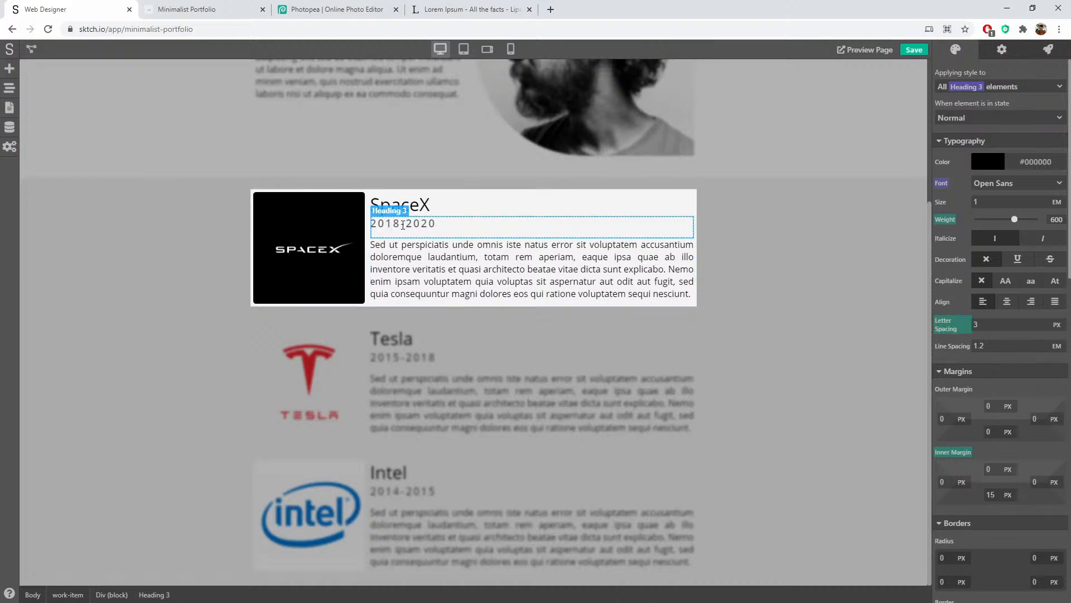
{"action": "left_click", "coordinate": [765, 208]}
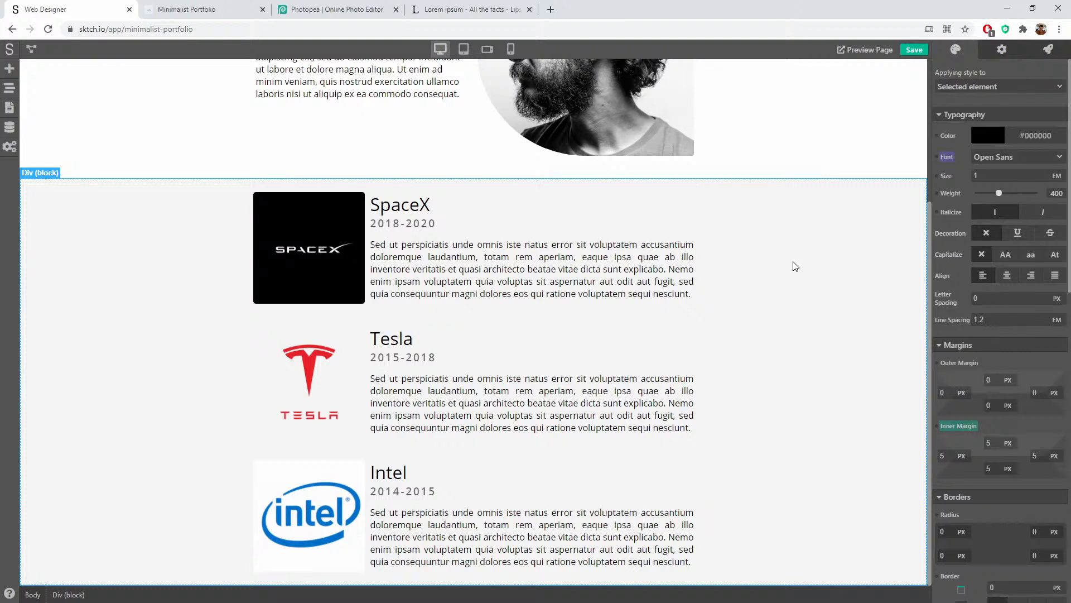
Step: Add a Heading 1 to the work section and move it above the work items
{"action": "scroll", "coordinate": [798, 267], "scroll_direction": "up", "scroll_amount": 1}
{"action": "scroll", "coordinate": [796, 266], "scroll_direction": "down", "scroll_amount": 1}
{"action": "scroll", "coordinate": [165, 252], "scroll_direction": "up", "scroll_amount": 1}
{"action": "scroll", "coordinate": [165, 252], "scroll_direction": "up", "scroll_amount": 3}
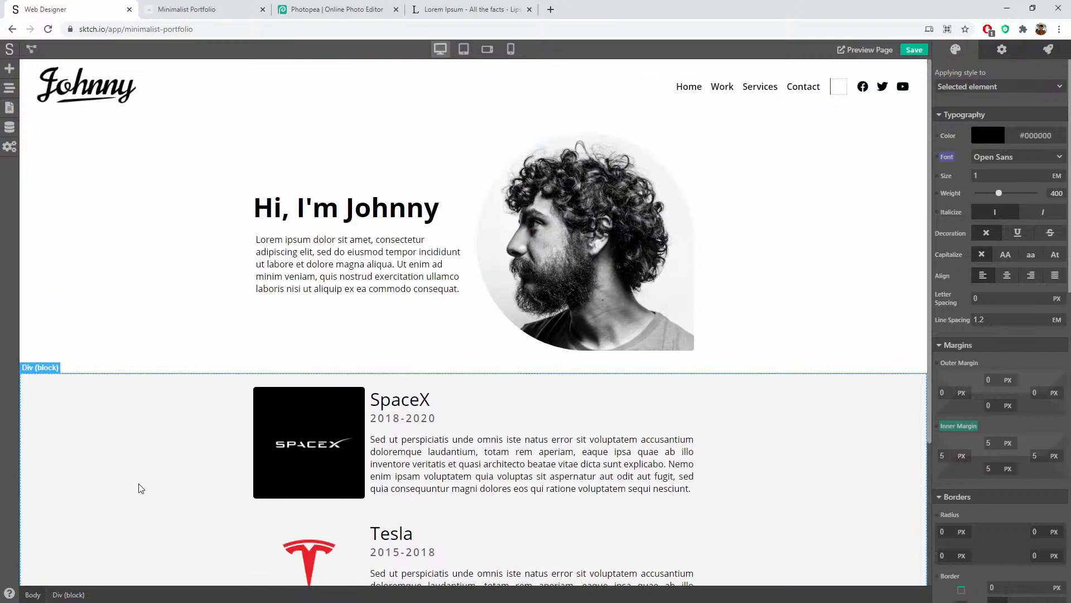
{"action": "left_click", "coordinate": [10, 69]}
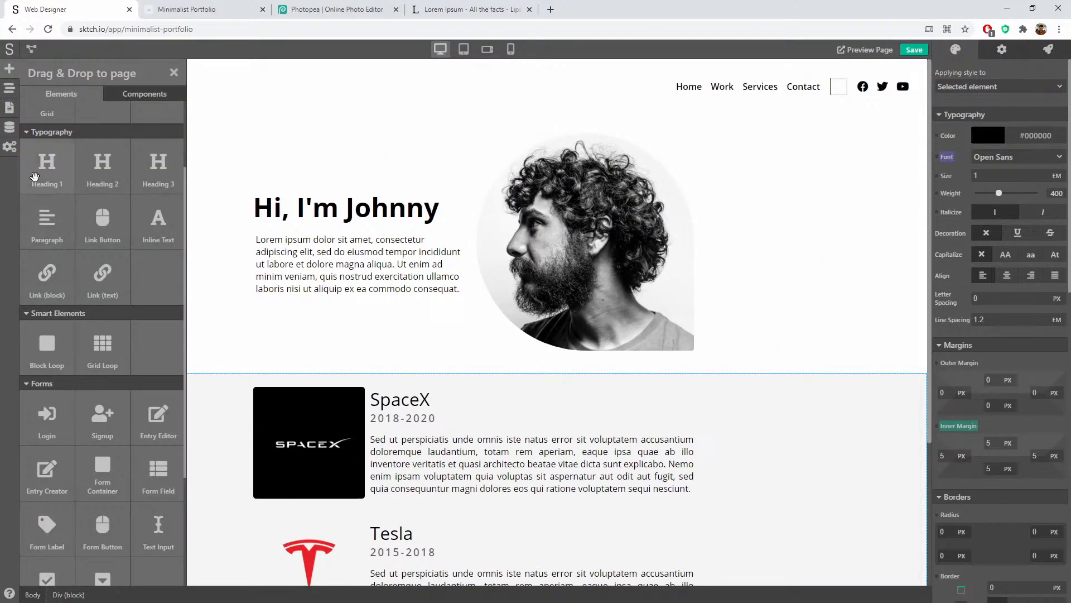
{"action": "left_click_drag", "start_coordinate": [47, 168], "coordinate": [288, 385]}
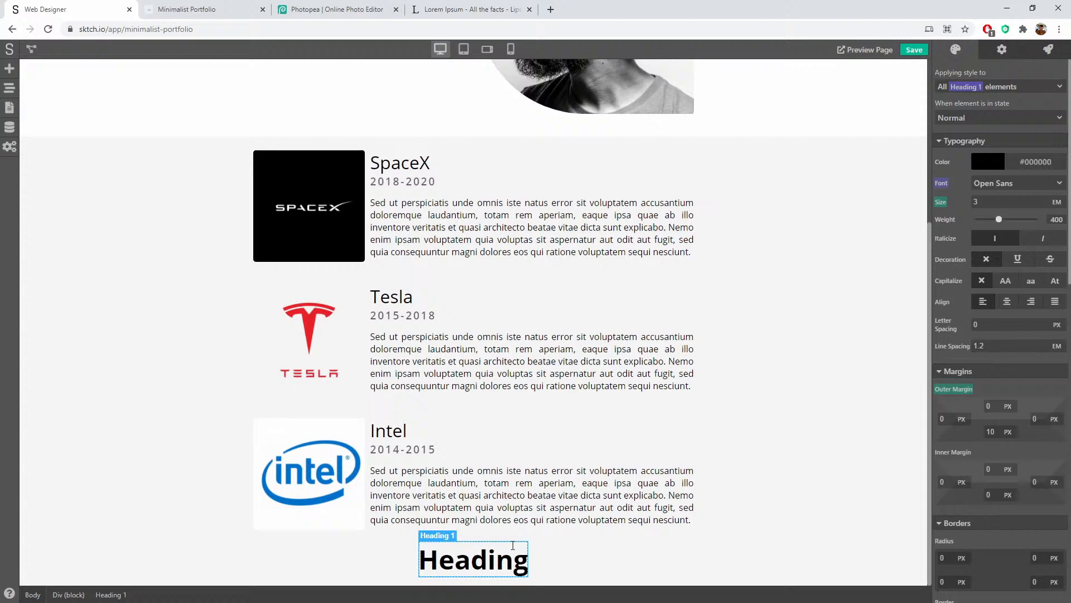
{"action": "left_click", "coordinate": [10, 87]}
{"action": "left_click_drag", "start_coordinate": [60, 263], "coordinate": [62, 222]}
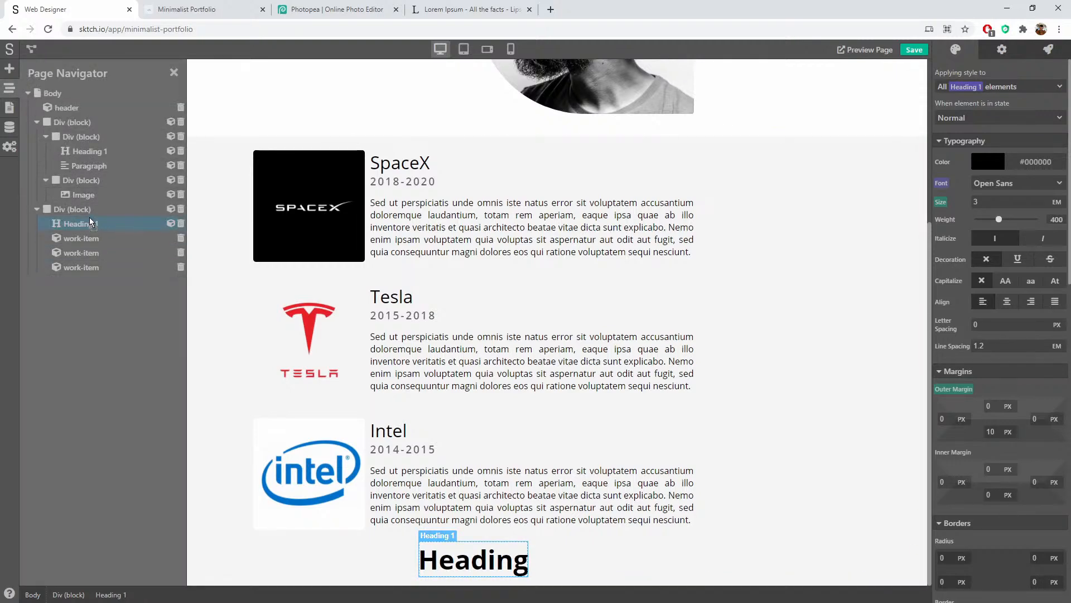
{"action": "left_click", "coordinate": [173, 72]}
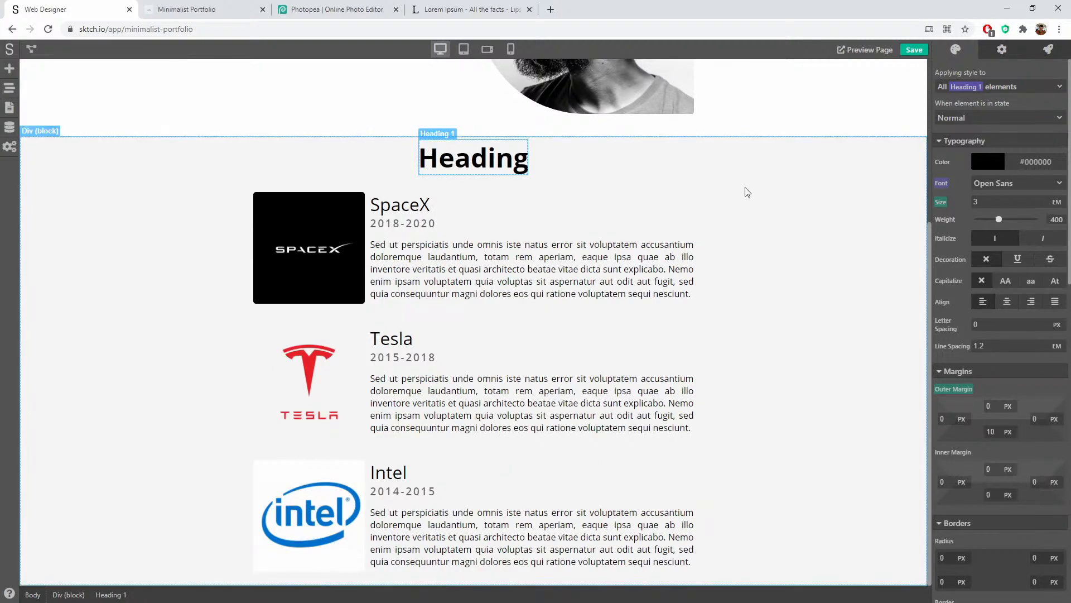
{"action": "scroll", "coordinate": [764, 195], "scroll_direction": "up", "scroll_amount": 3}
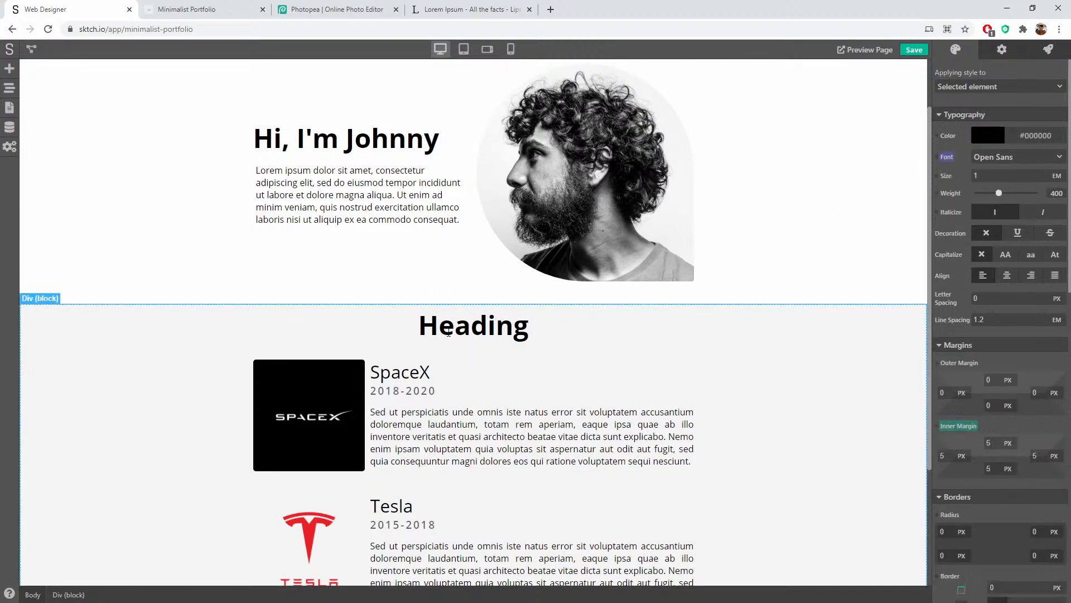
Step: Title the new heading 'Work' and reselect it to begin a new style class
{"action": "double_click", "coordinate": [448, 333]}
{"action": "type", "text": "Work"}
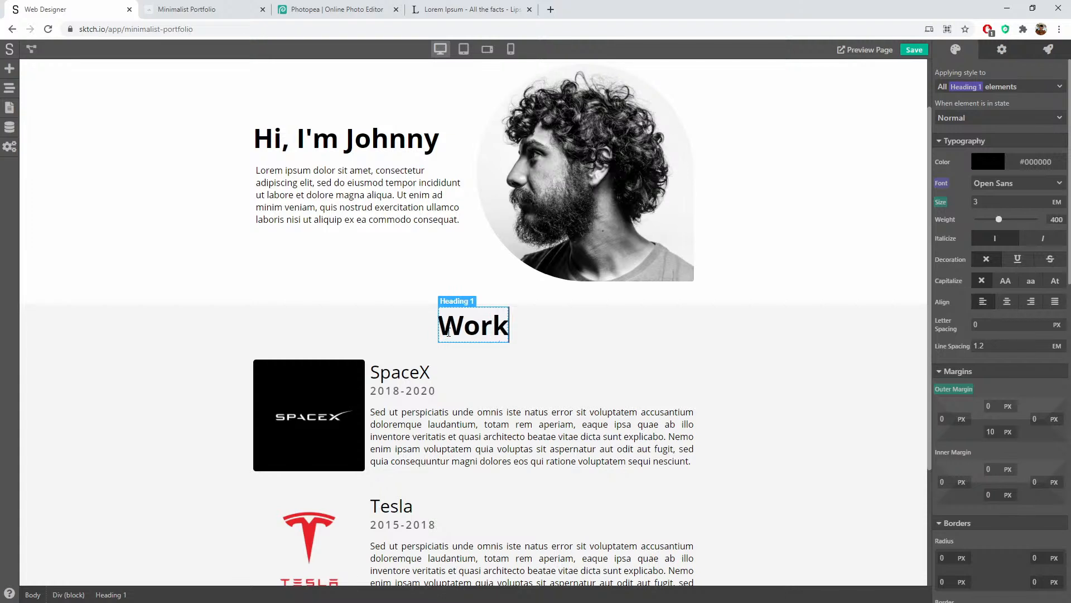
{"action": "left_click", "coordinate": [585, 374]}
{"action": "left_click", "coordinate": [702, 335]}
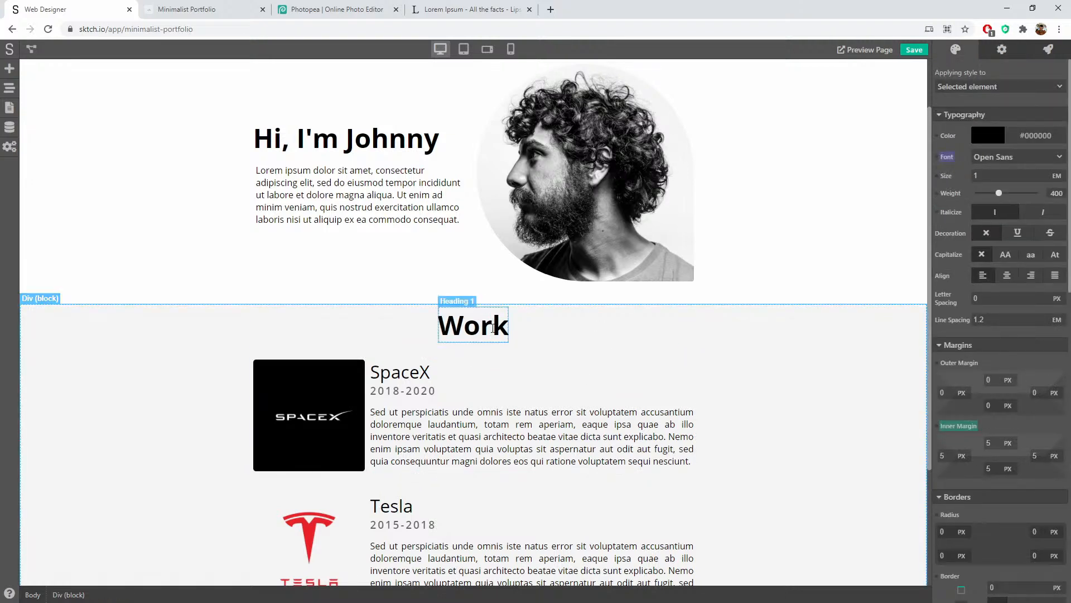
{"action": "left_click", "coordinate": [480, 328]}
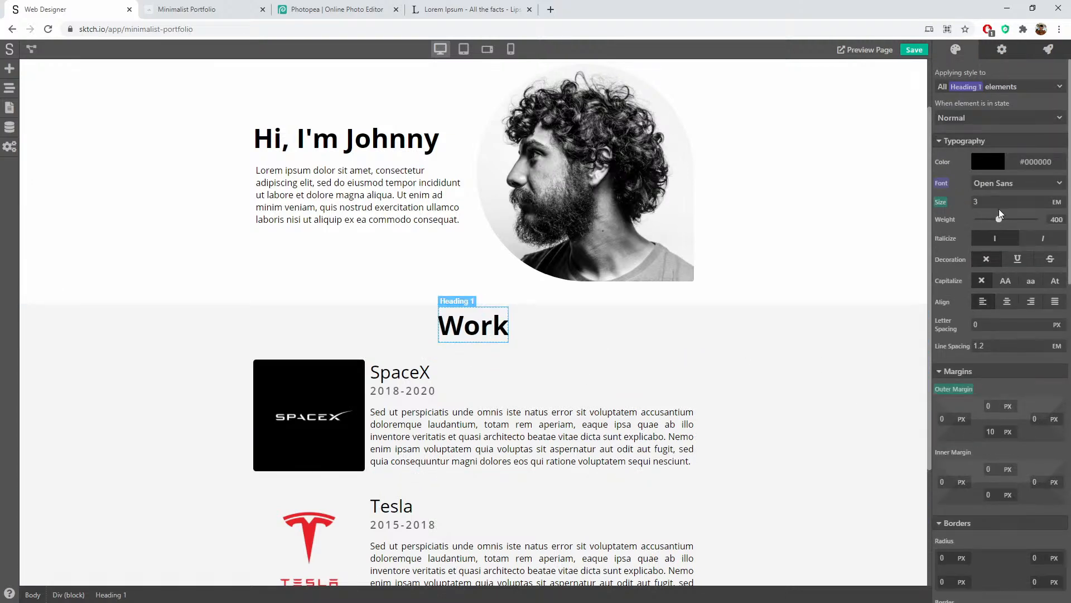
{"action": "left_click", "coordinate": [980, 86]}
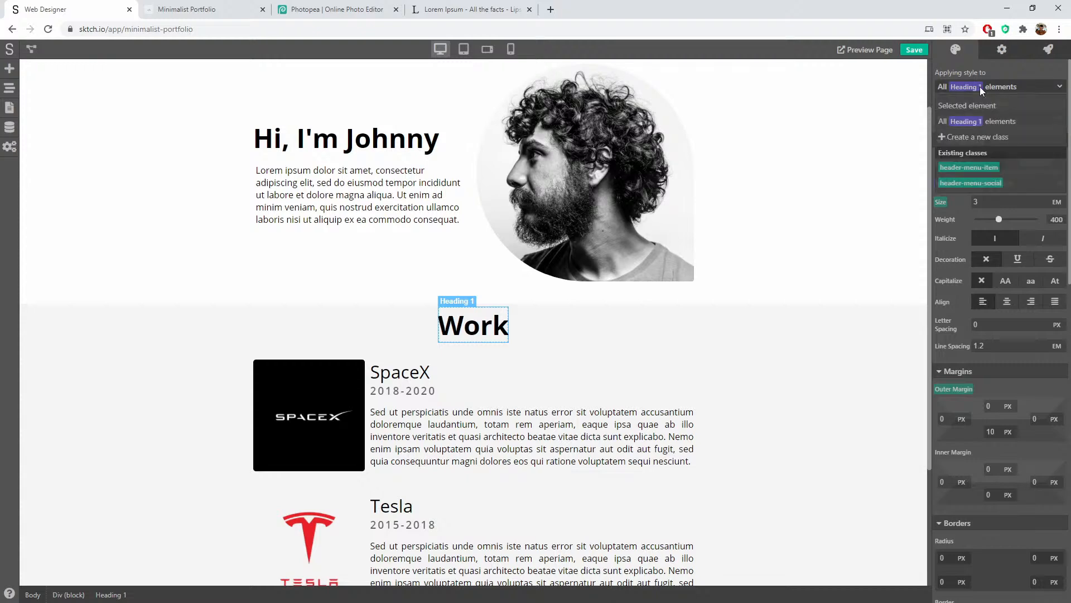
Step: Create a 'section-heading' class for the Work heading
{"action": "left_click", "coordinate": [971, 136]}
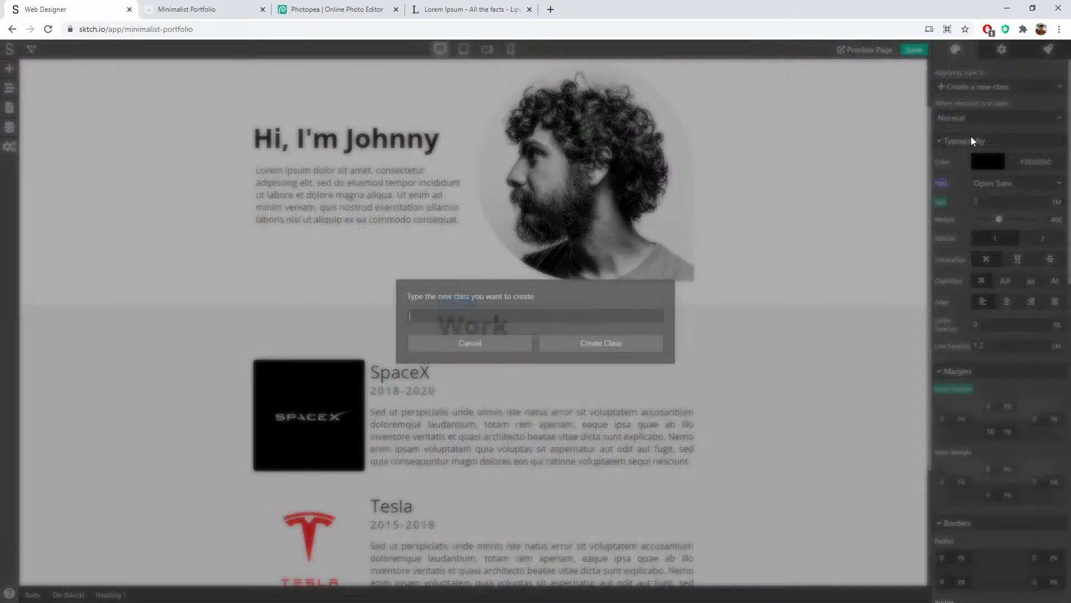
{"action": "type", "text": "section-"}
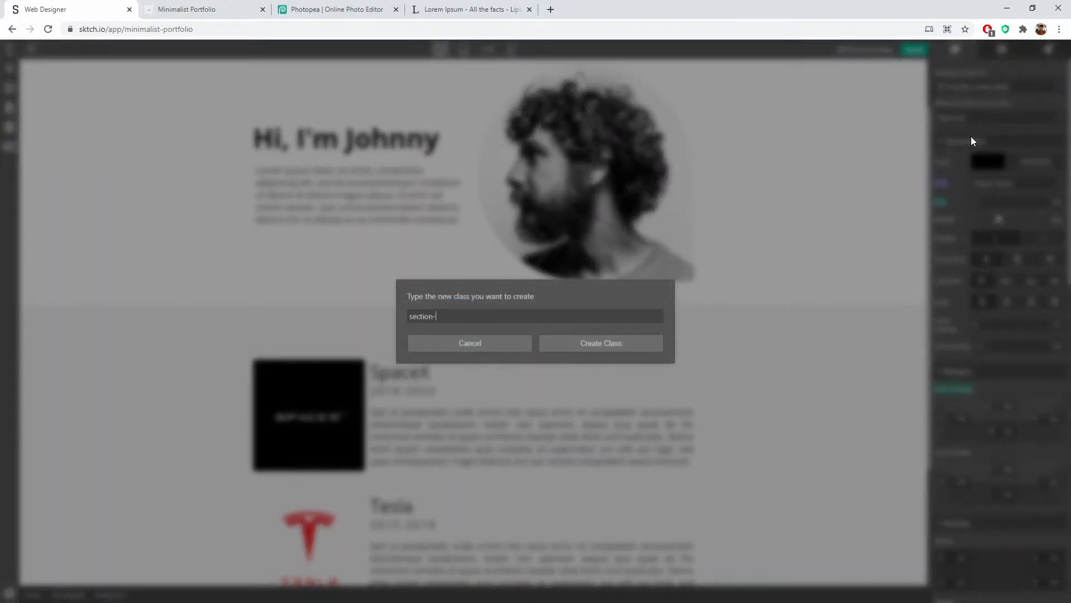
{"action": "type", "text": "heading"}
{"action": "left_click", "coordinate": [612, 344]}
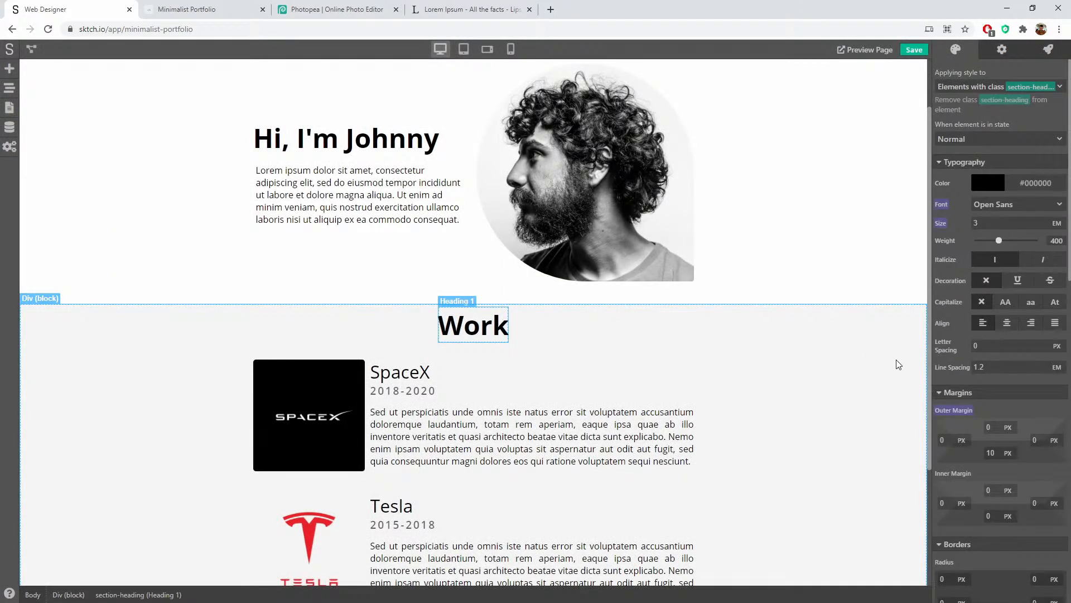
Step: Lower the Work heading's opacity to about 12-15% so it reads pale grey
{"action": "scroll", "coordinate": [944, 339], "scroll_direction": "down", "scroll_amount": 5}
{"action": "scroll", "coordinate": [944, 339], "scroll_direction": "down", "scroll_amount": 8}
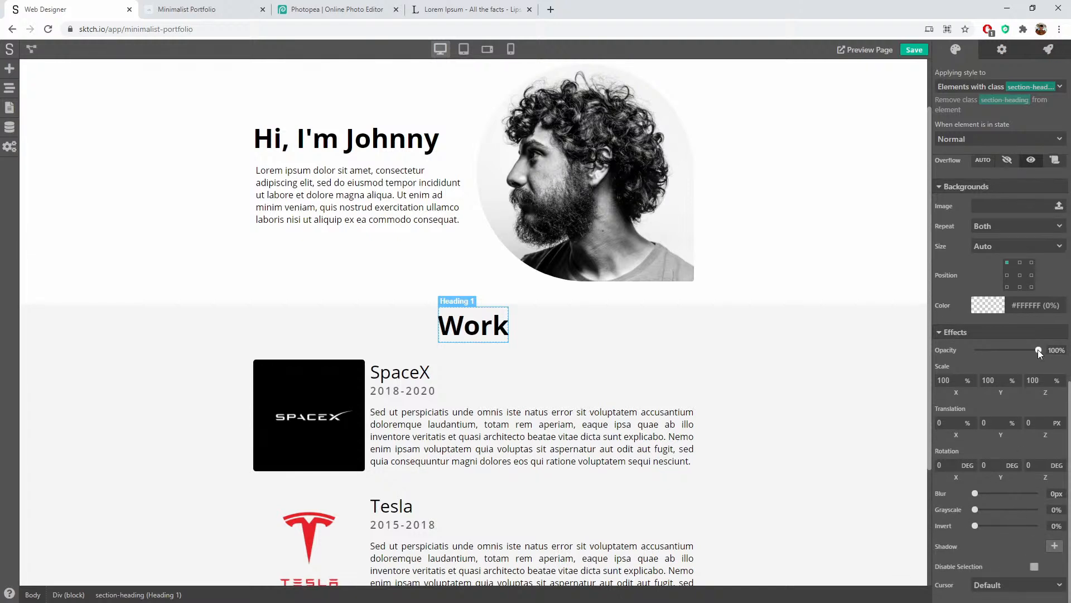
{"action": "left_click_drag", "start_coordinate": [1038, 349], "coordinate": [983, 346]}
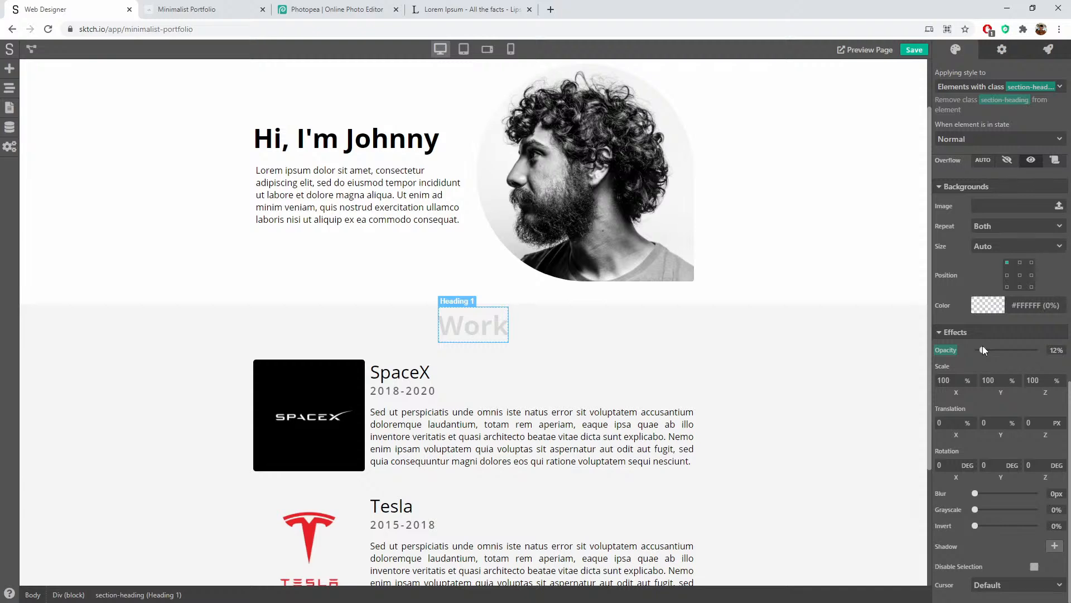
{"action": "left_click", "coordinate": [748, 359]}
{"action": "scroll", "coordinate": [818, 341], "scroll_direction": "down", "scroll_amount": 2}
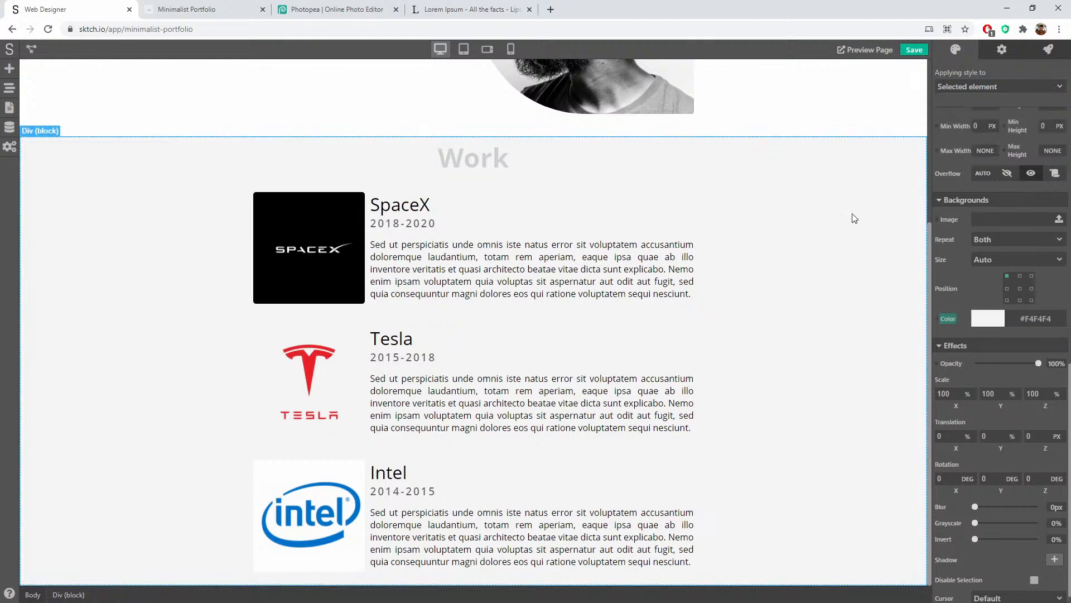
Step: Apply styling to the section-heading class and give it a 20 px top outer margin
{"action": "scroll", "coordinate": [854, 217], "scroll_direction": "up", "scroll_amount": 2}
{"action": "left_click", "coordinate": [523, 273]}
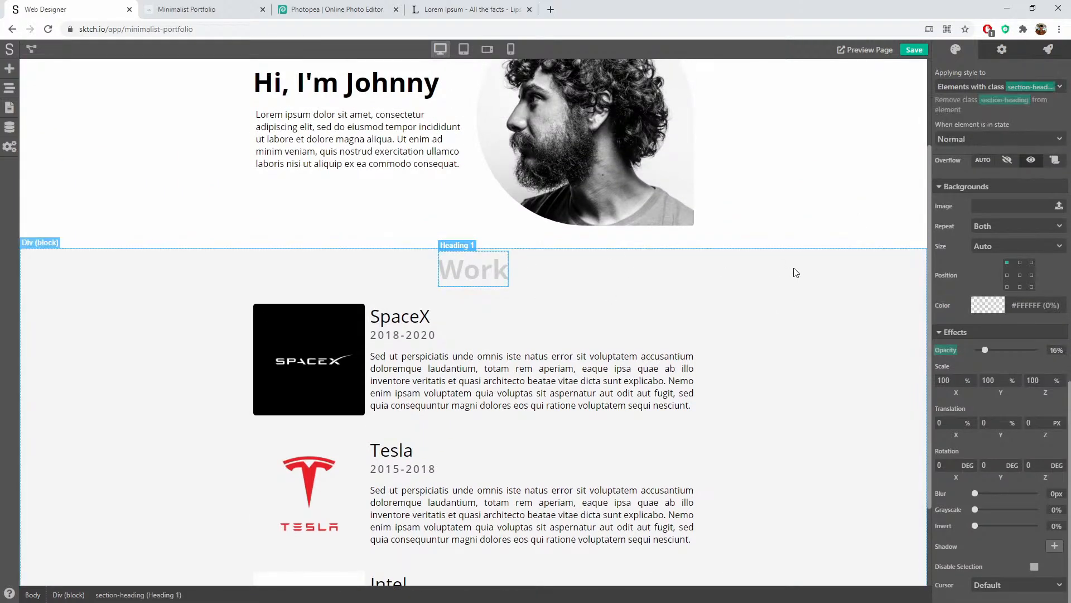
{"action": "scroll", "coordinate": [980, 366], "scroll_direction": "up", "scroll_amount": 3}
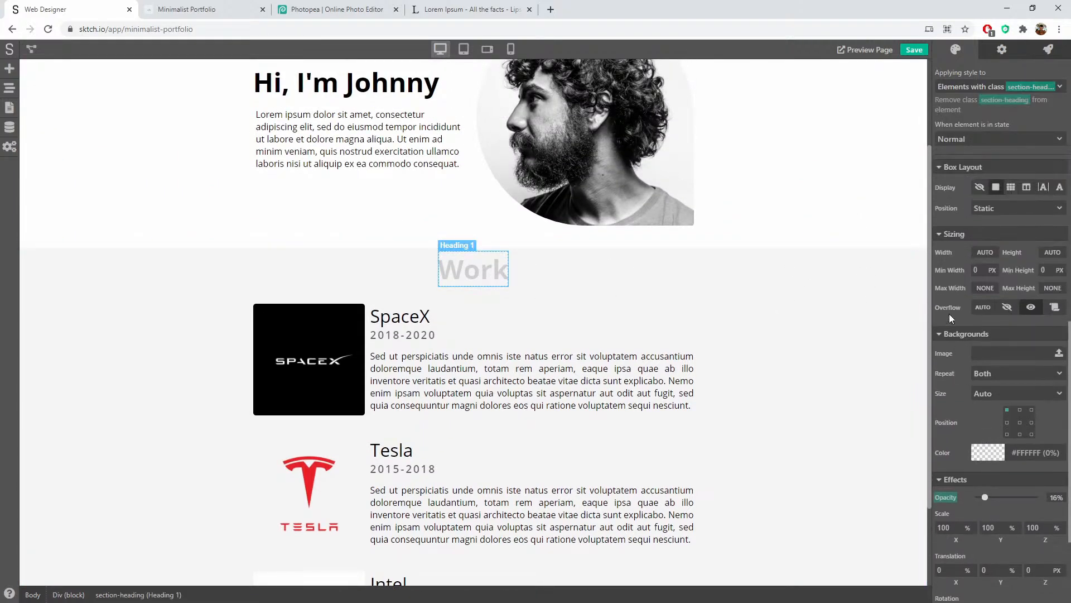
{"action": "scroll", "coordinate": [952, 318], "scroll_direction": "up", "scroll_amount": 2}
{"action": "scroll", "coordinate": [951, 398], "scroll_direction": "up", "scroll_amount": 6}
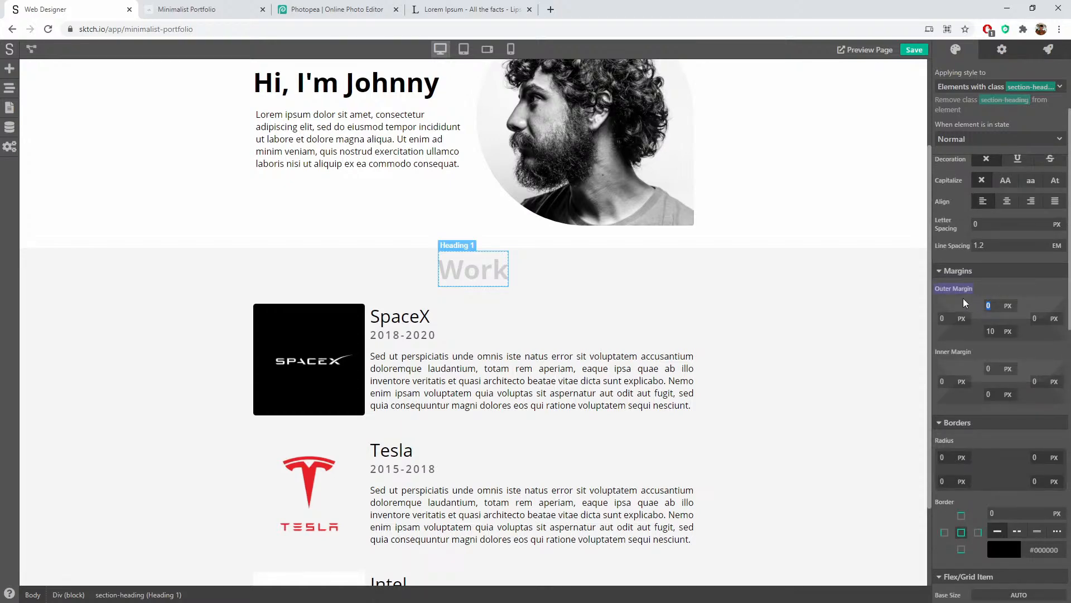
{"action": "left_click", "coordinate": [961, 290]}
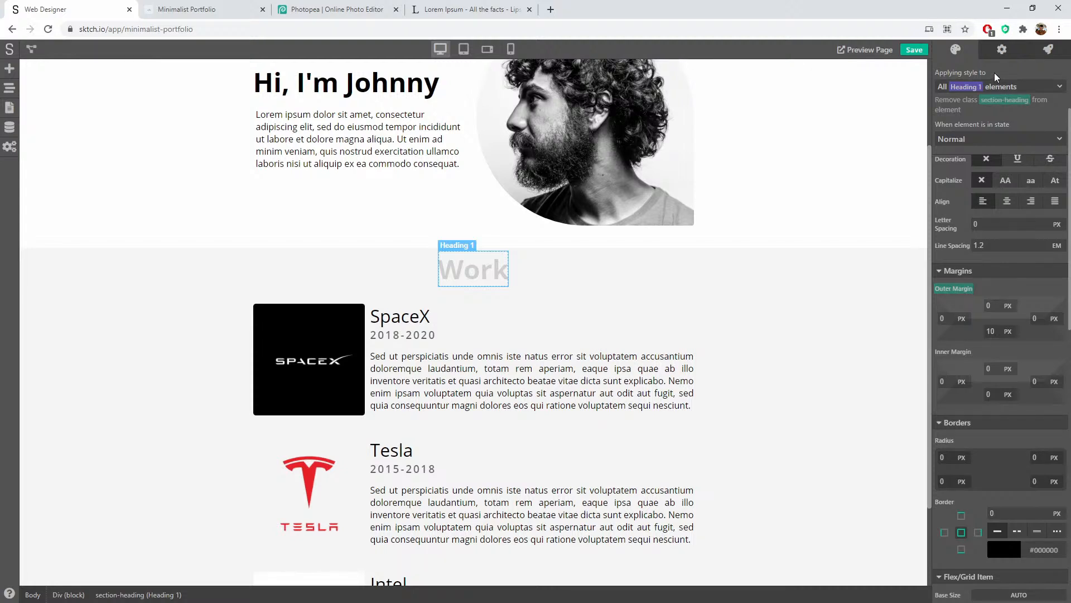
{"action": "left_click", "coordinate": [1014, 90]}
{"action": "left_click", "coordinate": [984, 138]}
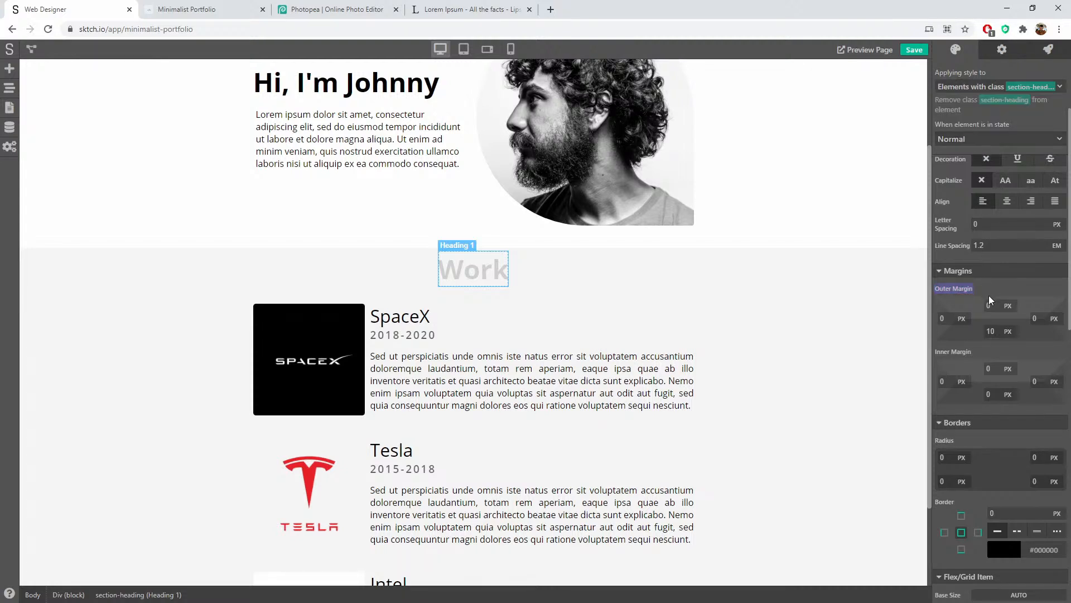
{"action": "left_click", "coordinate": [976, 309]}
{"action": "type", "text": "20"}
{"action": "key", "text": "Tab"}
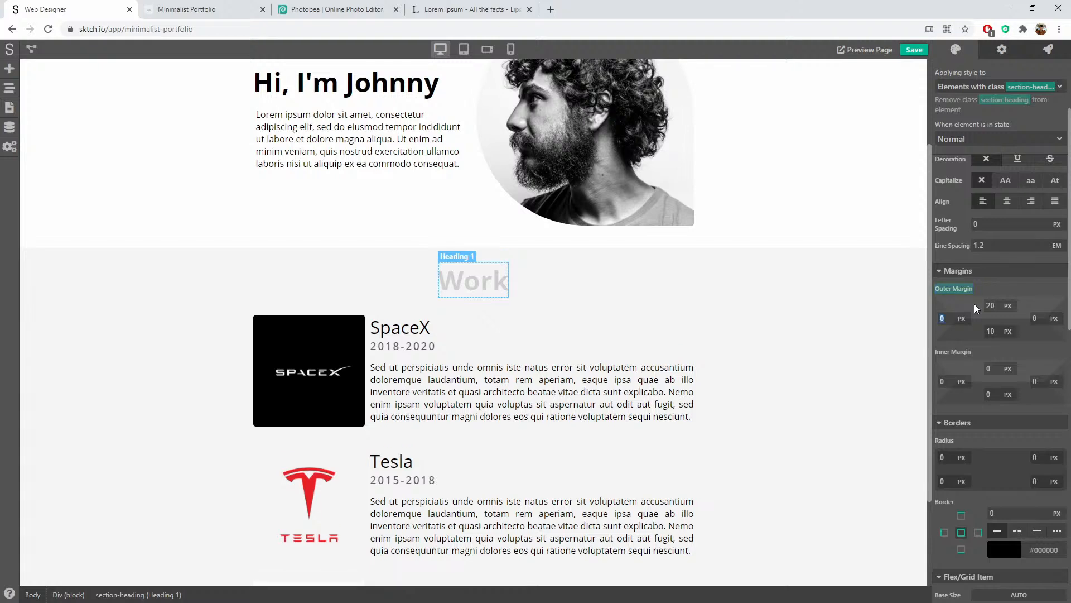
{"action": "left_click", "coordinate": [631, 287]}
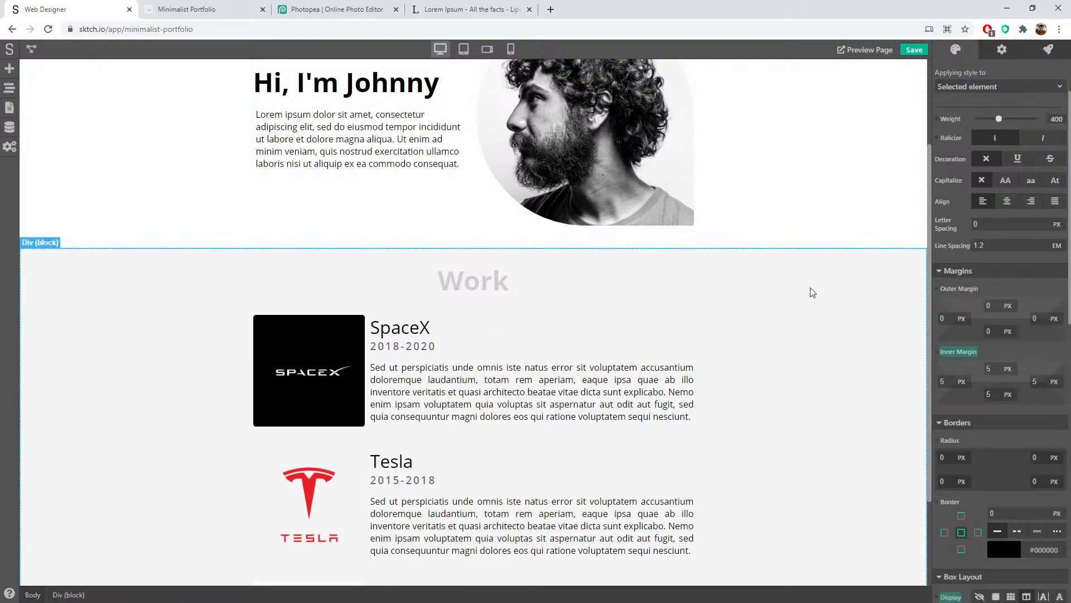
{"action": "scroll", "coordinate": [809, 291], "scroll_direction": "down", "scroll_amount": 2}
Step: Set the section-heading font size to 4 EM
{"action": "left_click", "coordinate": [474, 169]}
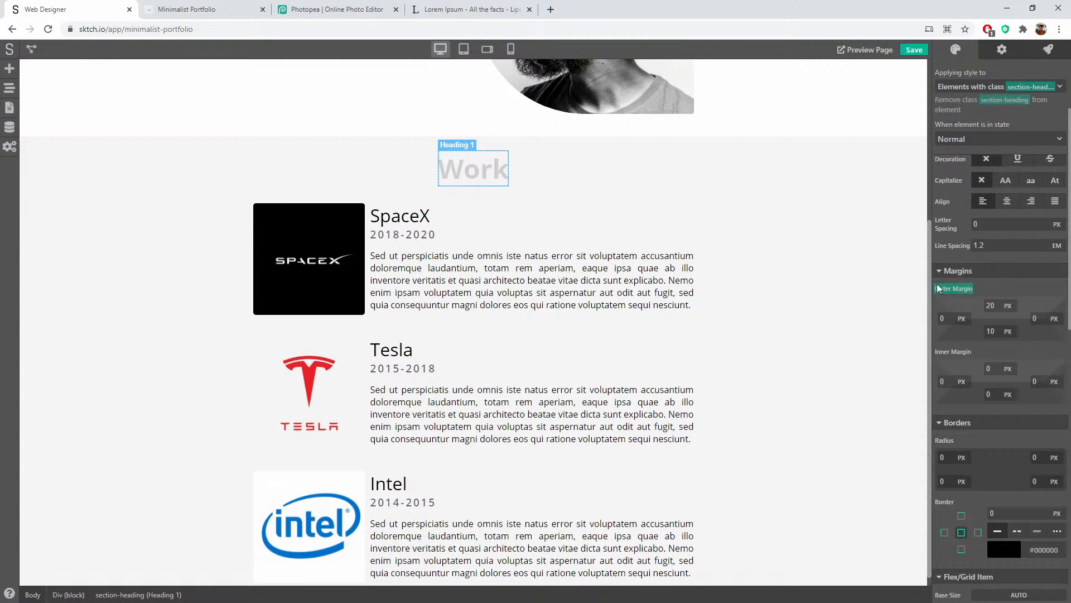
{"action": "scroll", "coordinate": [943, 268], "scroll_direction": "up", "scroll_amount": 2}
{"action": "left_click", "coordinate": [950, 226]}
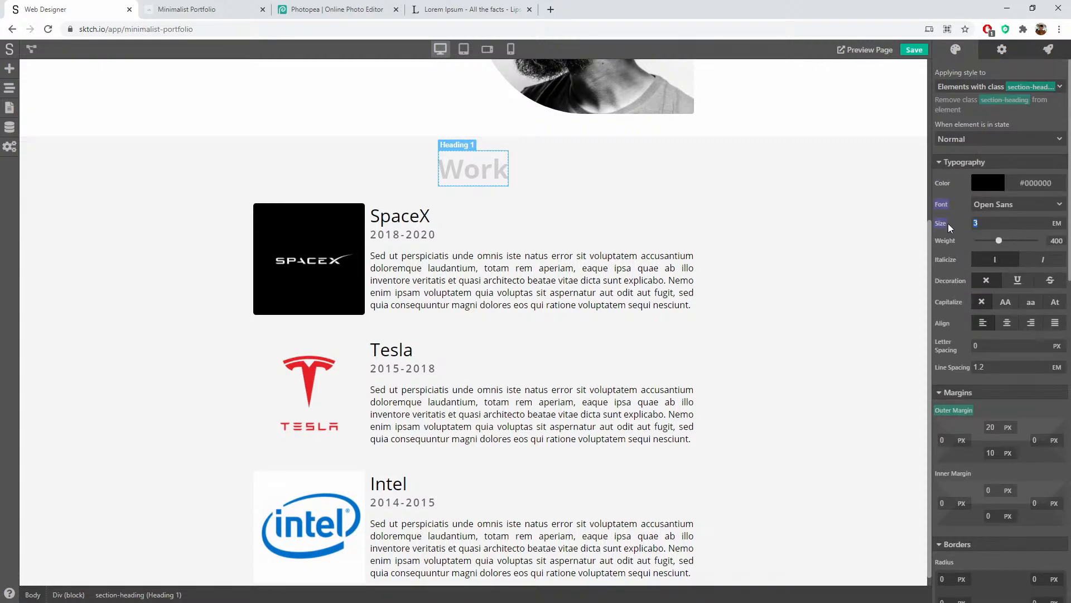
{"action": "type", "text": "4"}
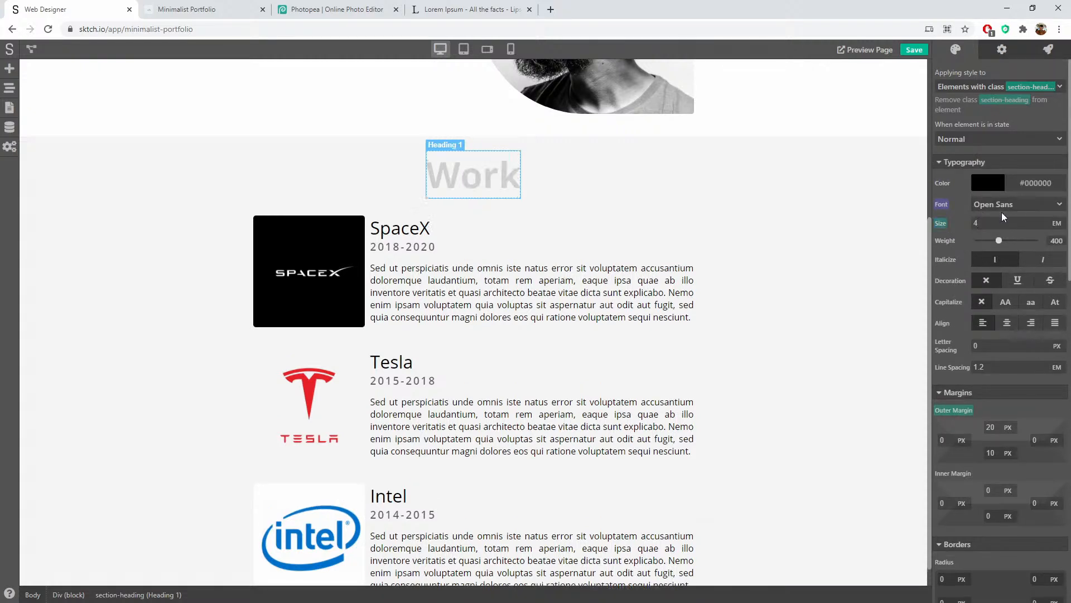
{"action": "left_click", "coordinate": [770, 191]}
{"action": "scroll", "coordinate": [805, 234], "scroll_direction": "down", "scroll_amount": 1}
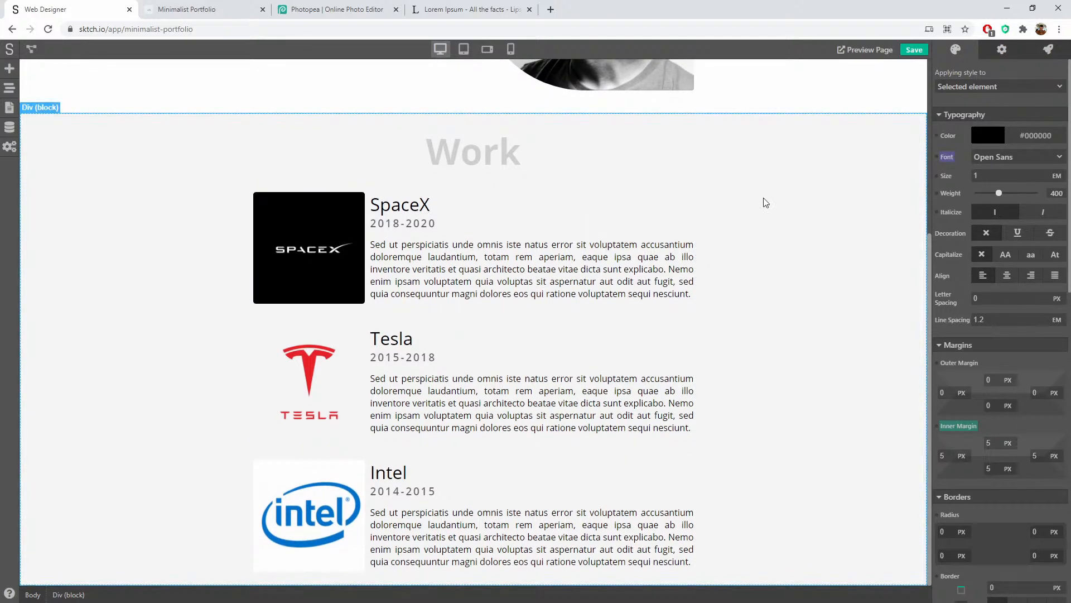
{"action": "scroll", "coordinate": [764, 202], "scroll_direction": "up", "scroll_amount": 5}
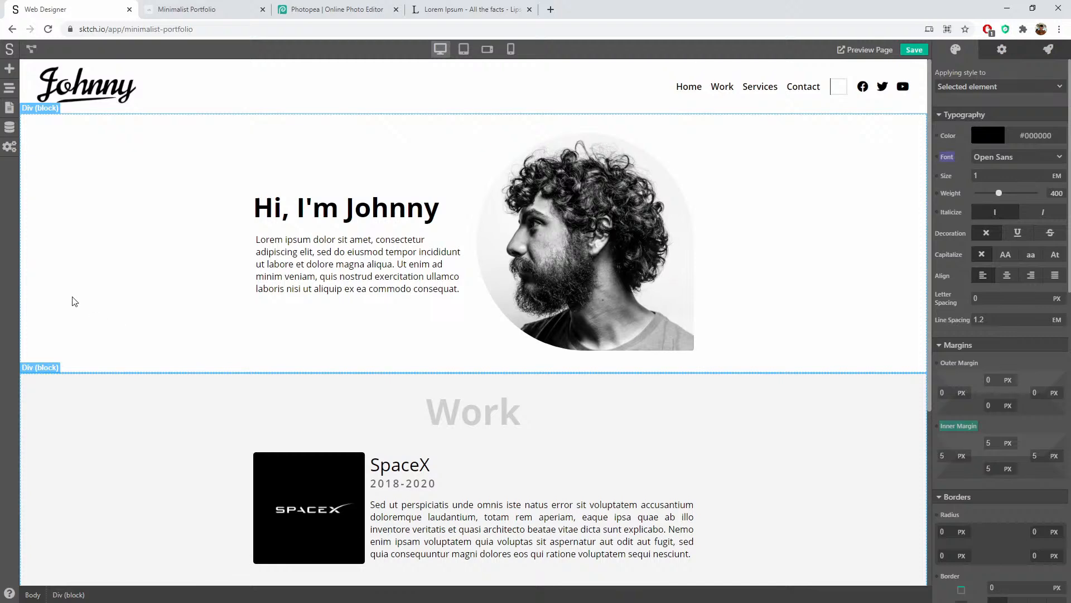
{"action": "left_click", "coordinate": [772, 204]}
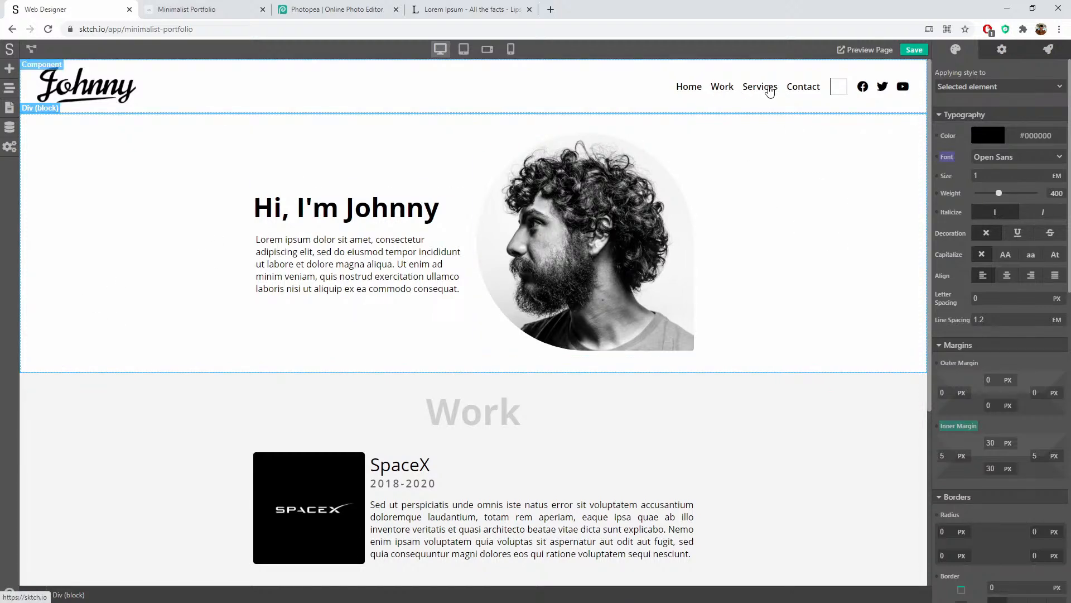
{"action": "scroll", "coordinate": [797, 212], "scroll_direction": "down", "scroll_amount": 5}
Step: Duplicate the Work section and retitle the copy's heading 'Services'
{"action": "left_click", "coordinate": [25, 106]}
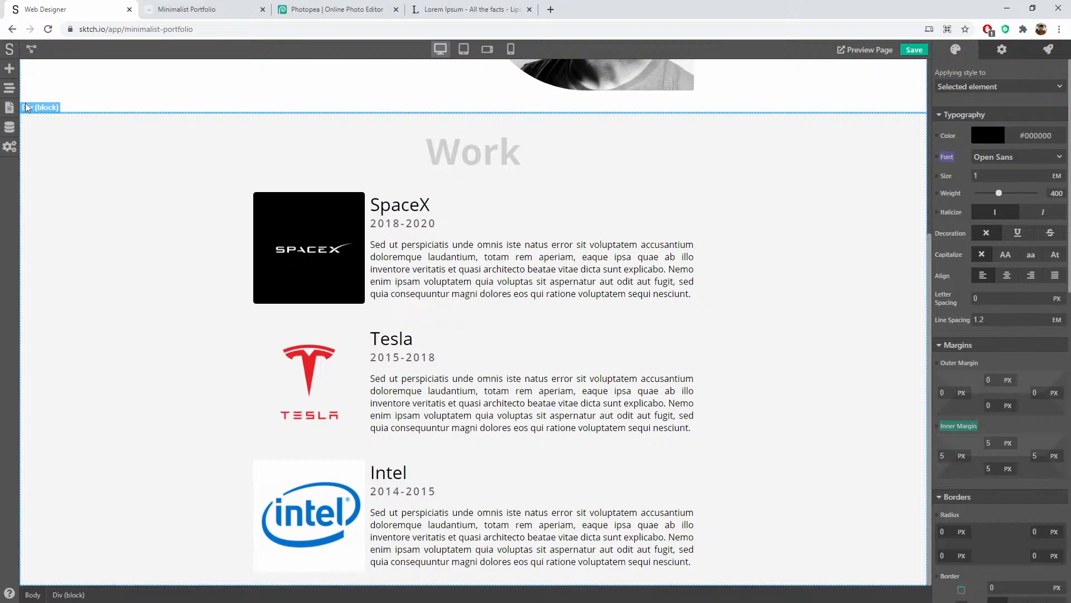
{"action": "left_click", "coordinate": [9, 107]}
{"action": "left_click", "coordinate": [10, 89]}
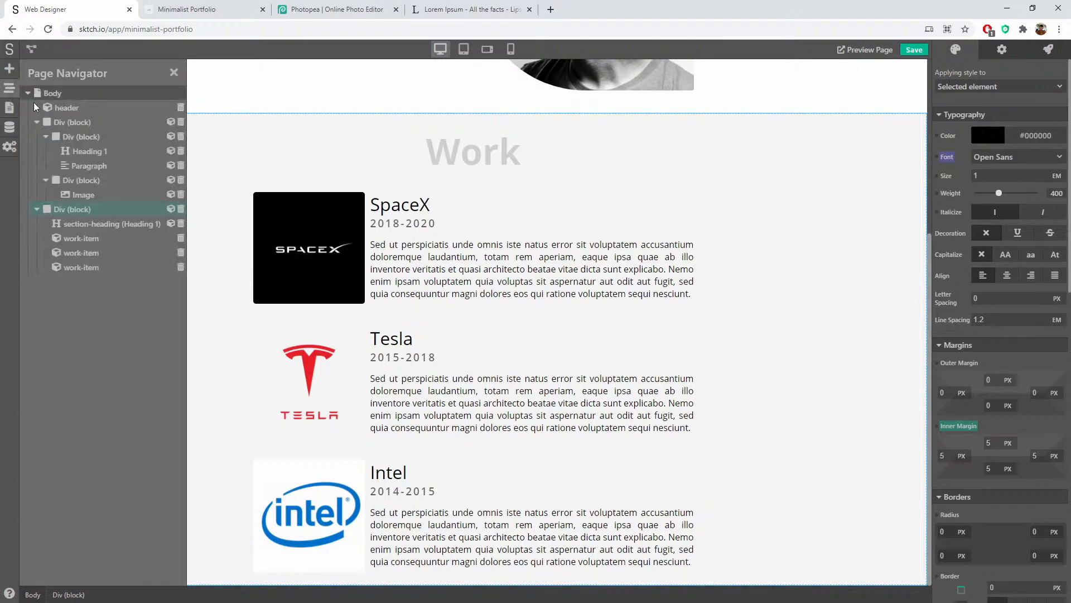
{"action": "right_click", "coordinate": [73, 210]}
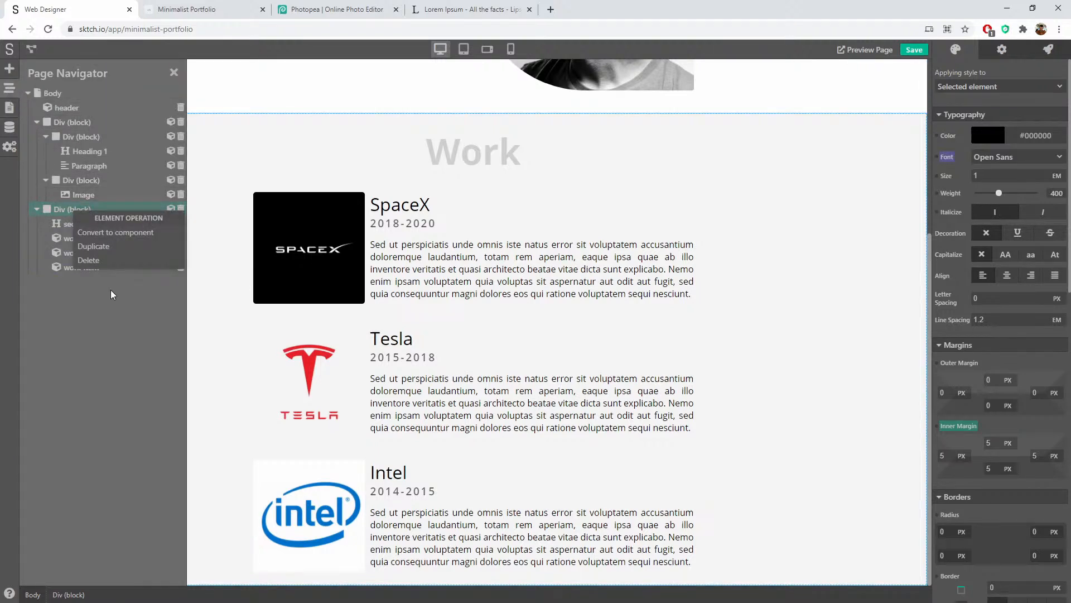
{"action": "left_click", "coordinate": [107, 245]}
{"action": "left_click", "coordinate": [69, 279]}
{"action": "scroll", "coordinate": [277, 246], "scroll_direction": "down", "scroll_amount": 8}
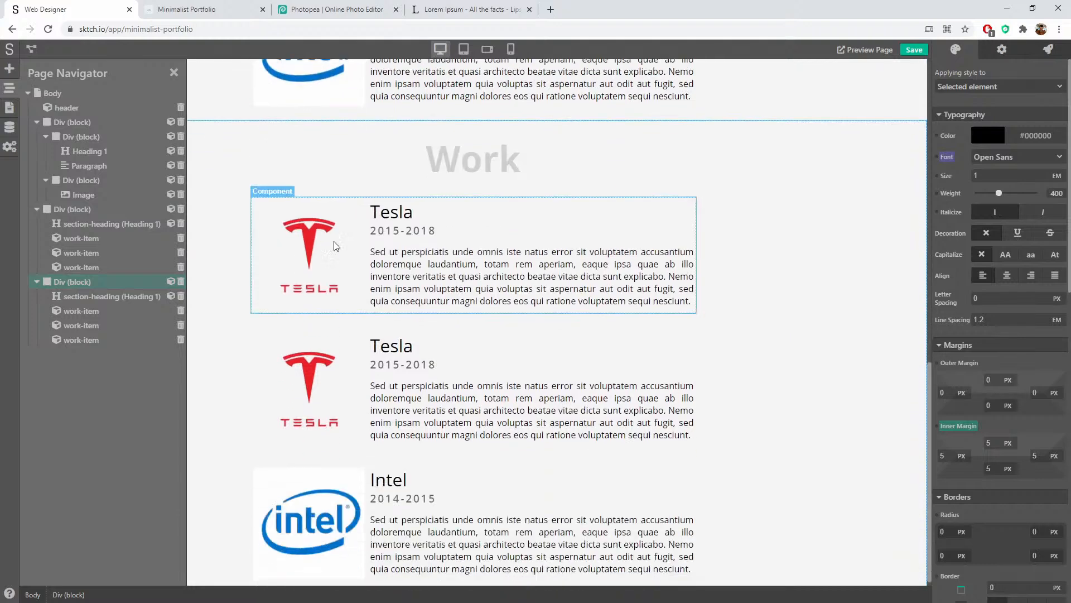
{"action": "left_click", "coordinate": [438, 151]}
{"action": "type", "text": "Services"}
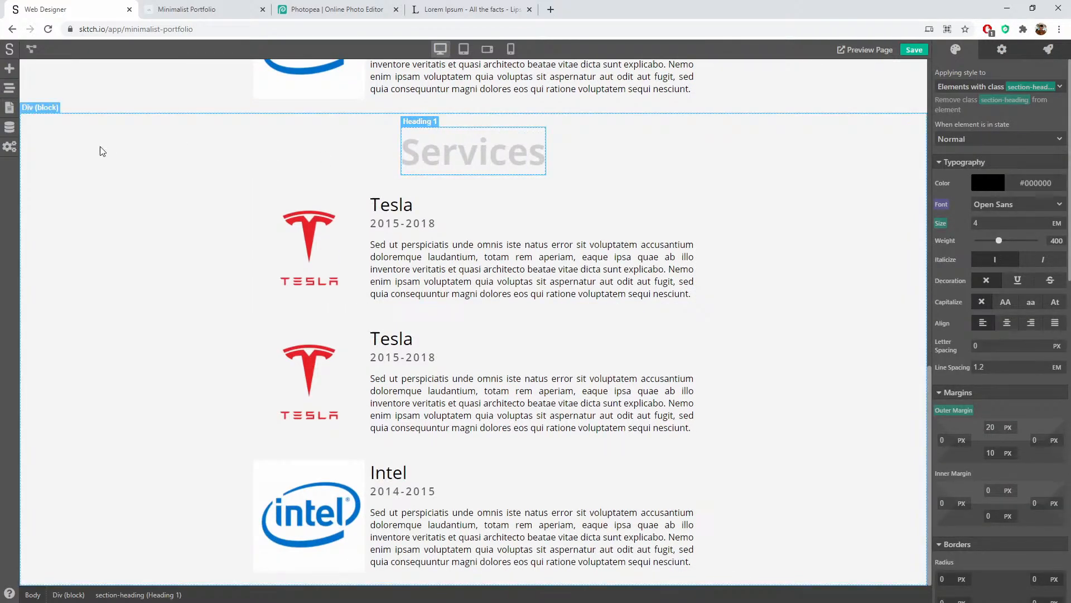
Step: Delete the three work cards from the Services section
{"action": "left_click", "coordinate": [160, 164]}
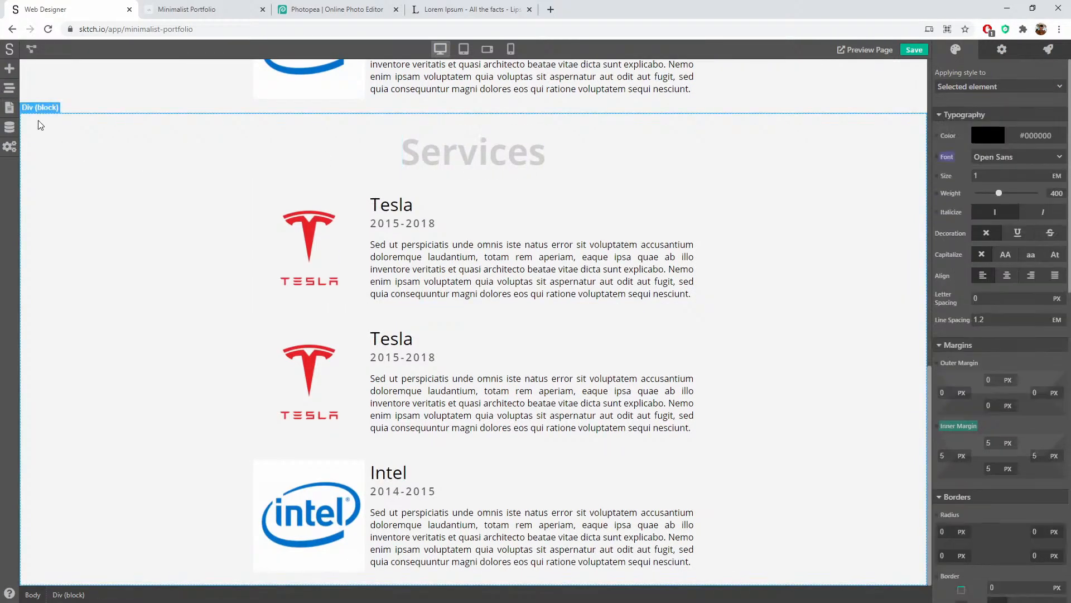
{"action": "left_click", "coordinate": [9, 89]}
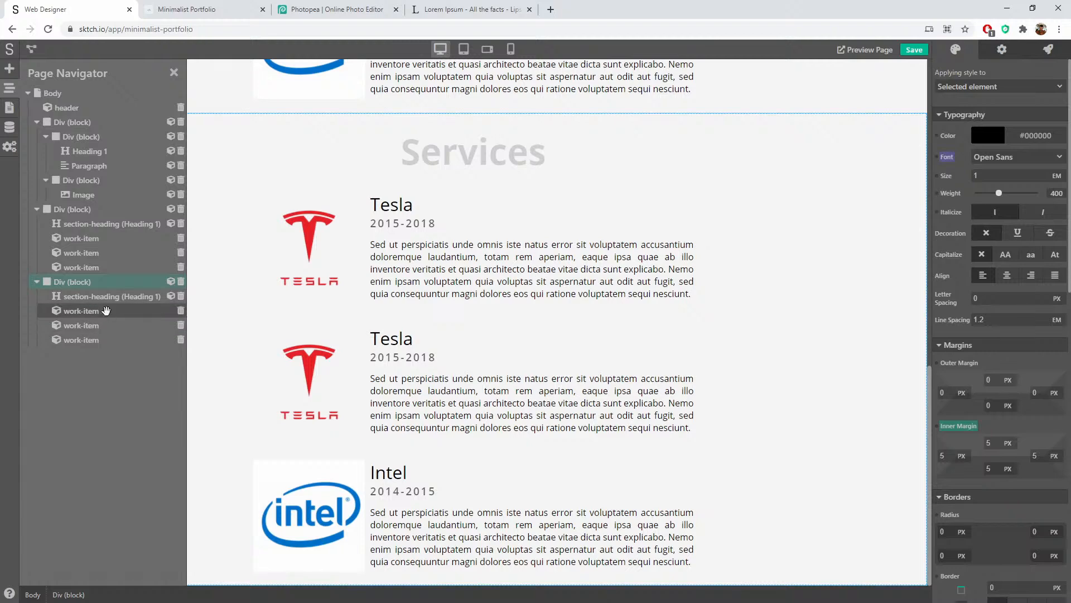
{"action": "left_click", "coordinate": [173, 312]}
{"action": "left_click", "coordinate": [181, 311]}
{"action": "left_click", "coordinate": [180, 312]}
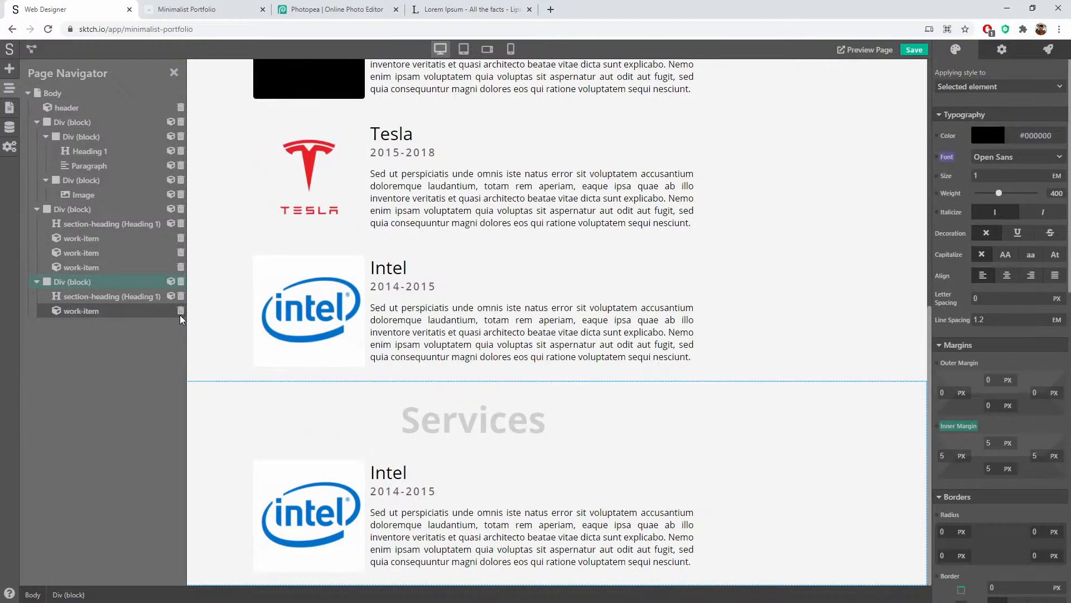
{"action": "left_click", "coordinate": [180, 313]}
{"action": "left_click", "coordinate": [354, 549]}
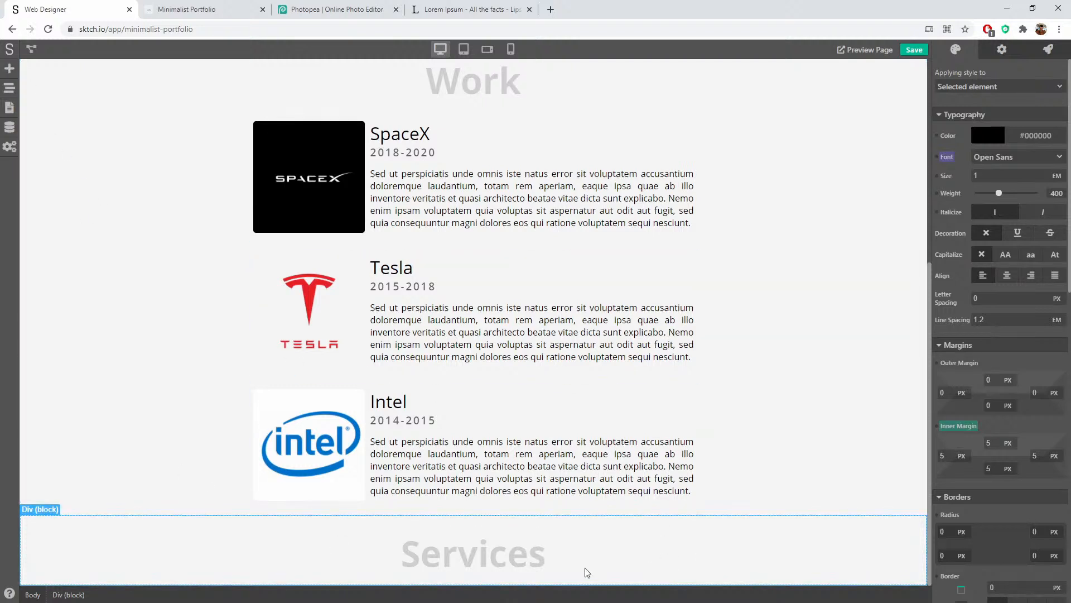
Step: Add a new Div block below the Services section
{"action": "left_click", "coordinate": [11, 70]}
{"action": "scroll", "coordinate": [64, 184], "scroll_direction": "up", "scroll_amount": 2}
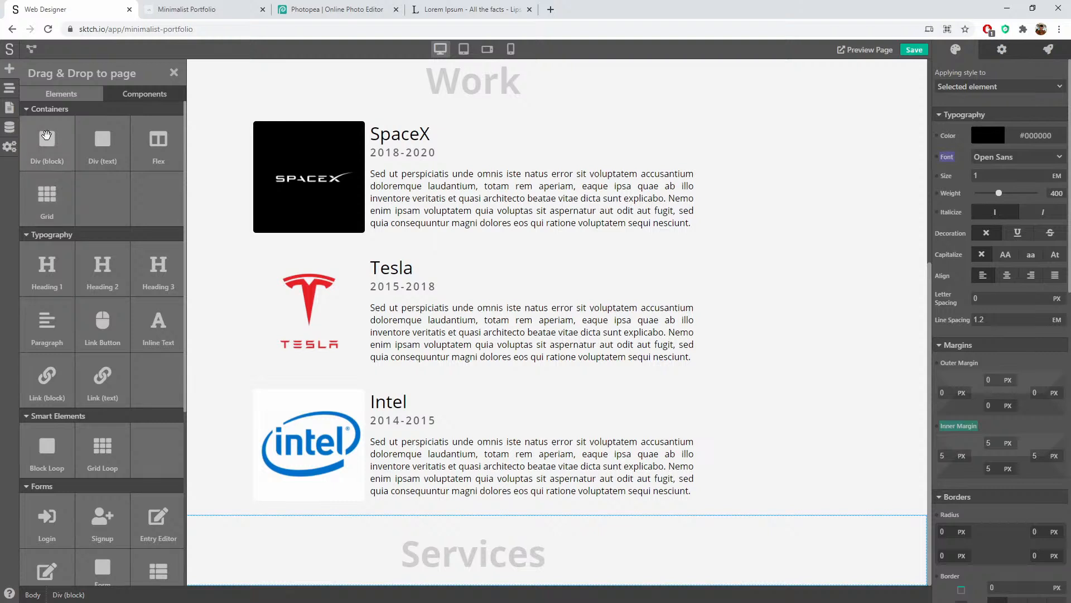
{"action": "left_click_drag", "start_coordinate": [45, 137], "coordinate": [761, 586]}
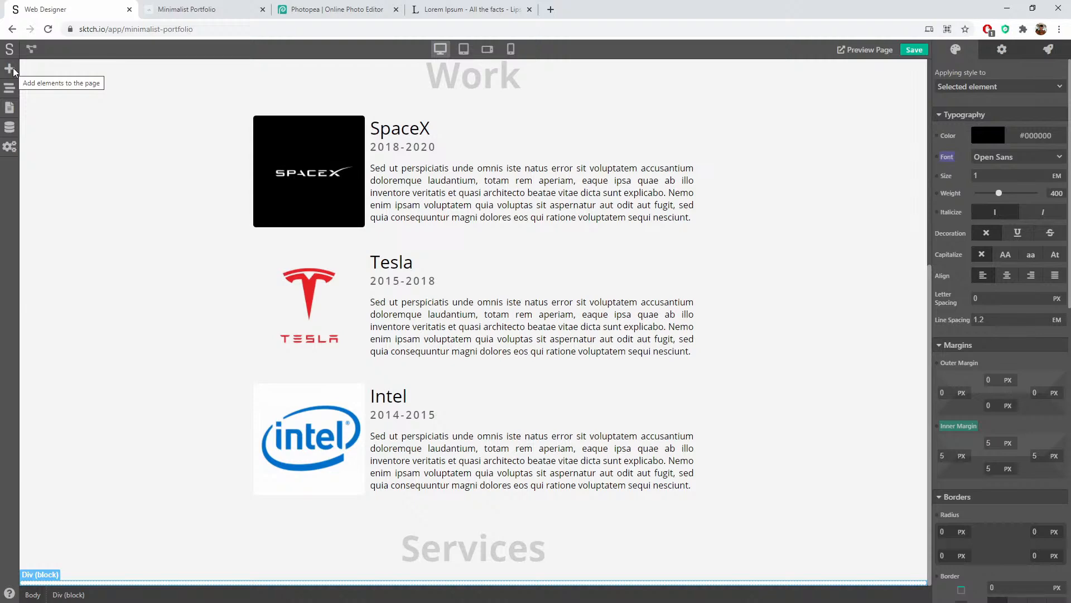
{"action": "scroll", "coordinate": [138, 147], "scroll_direction": "up", "scroll_amount": 6}
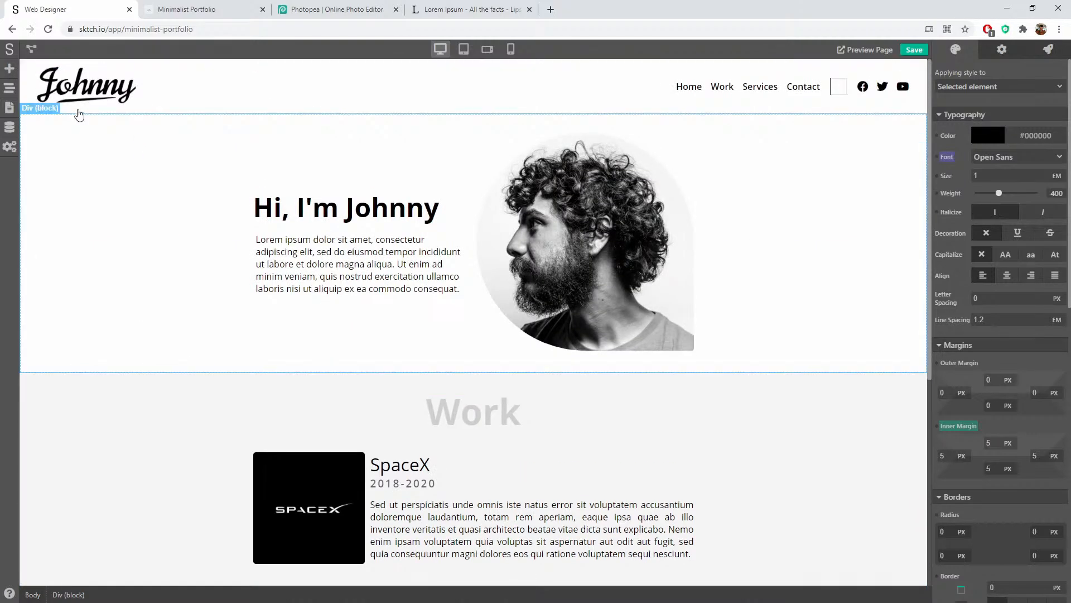
Step: Place an Image element with the Google placeholder inside the new block
{"action": "left_click", "coordinate": [12, 70]}
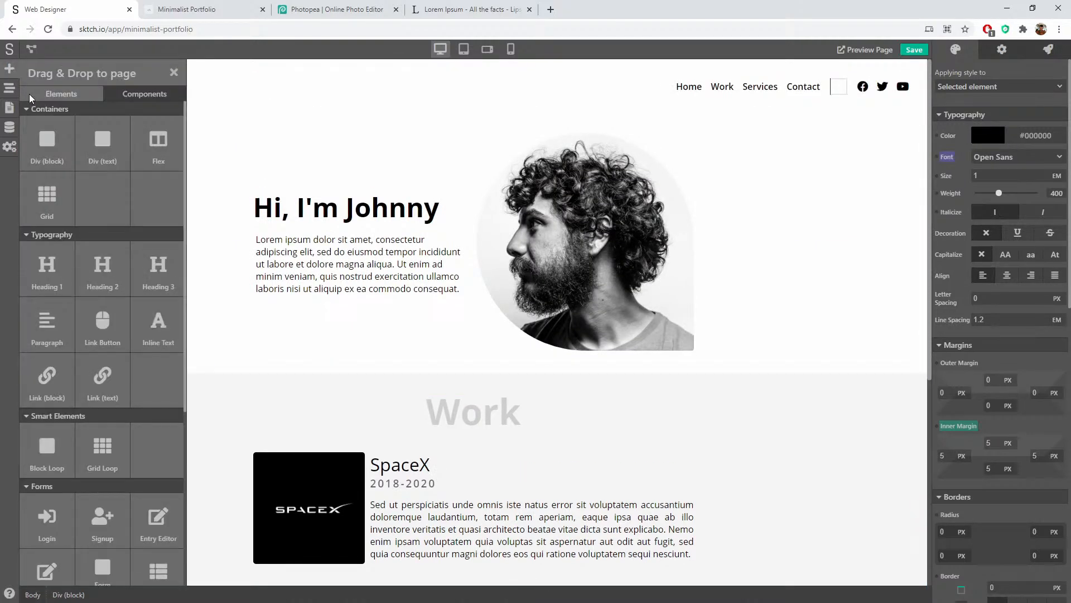
{"action": "left_click", "coordinate": [9, 89]}
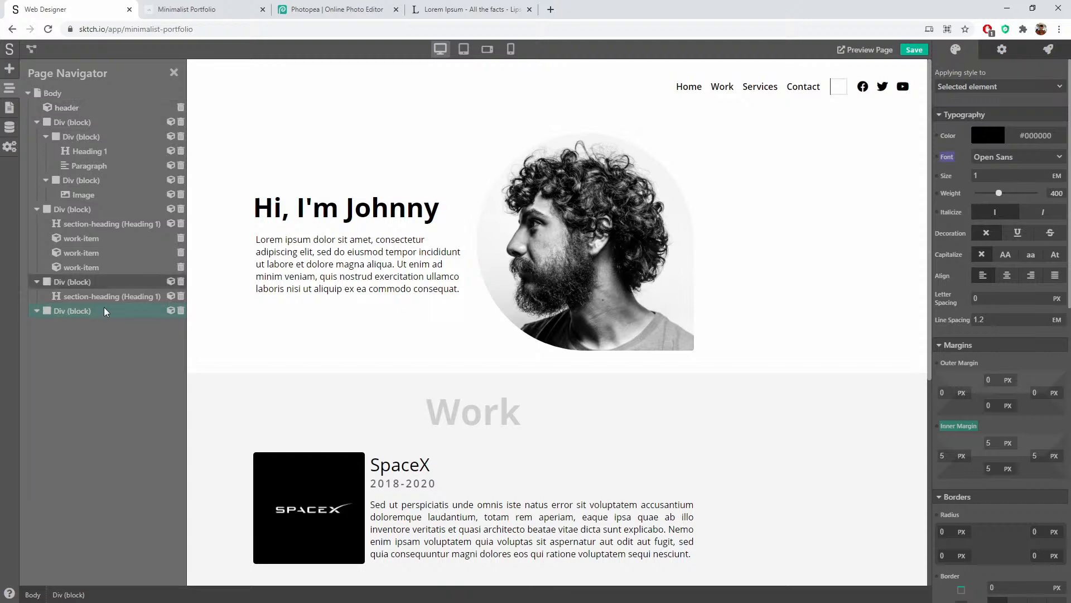
{"action": "left_click", "coordinate": [9, 69]}
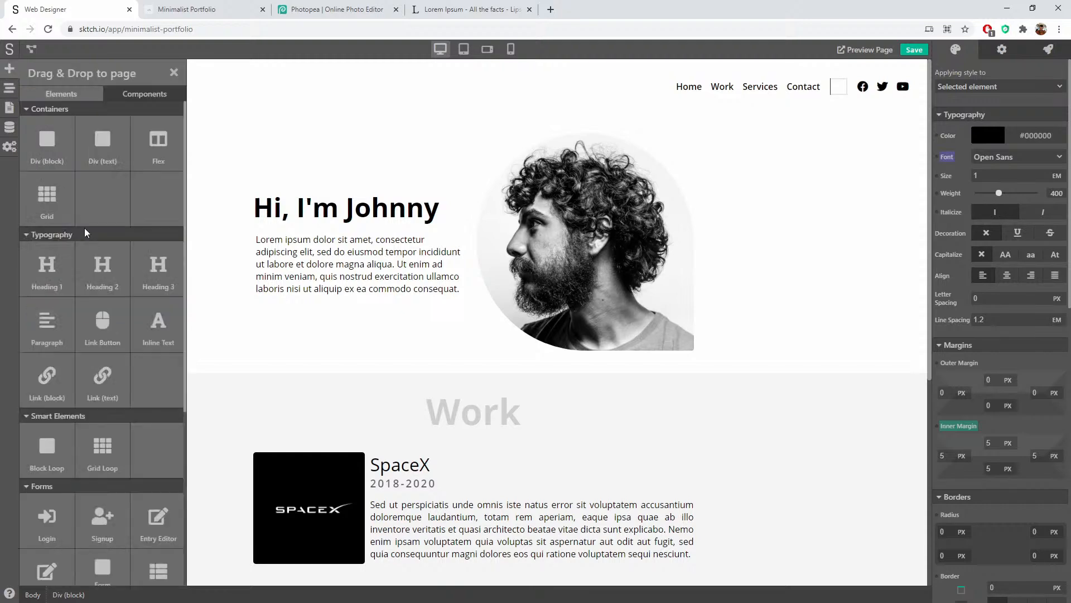
{"action": "scroll", "coordinate": [87, 234], "scroll_direction": "down", "scroll_amount": 5}
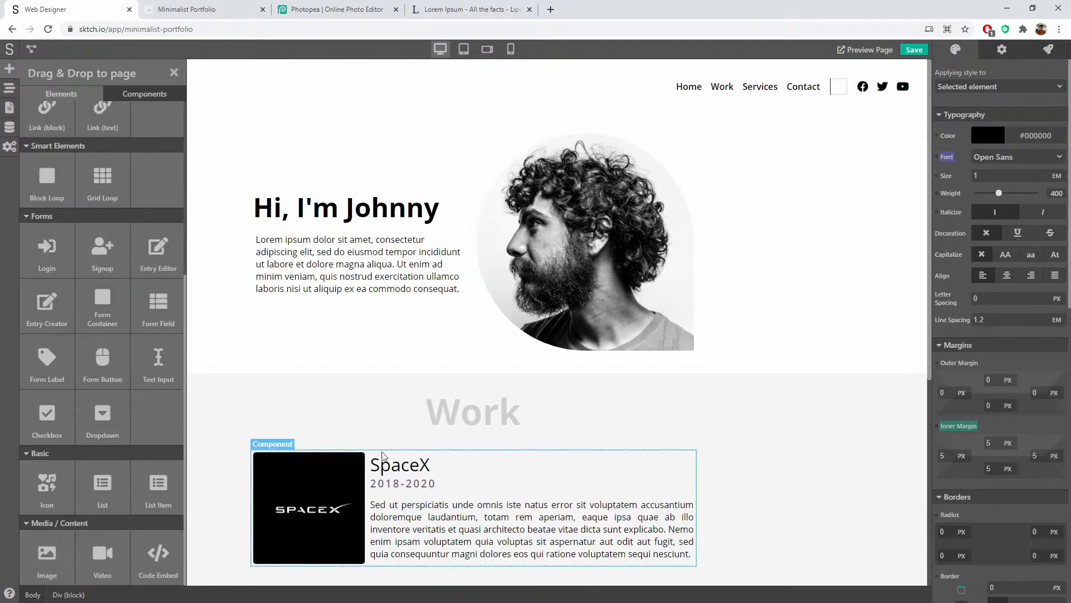
{"action": "scroll", "coordinate": [379, 455], "scroll_direction": "down", "scroll_amount": 6}
{"action": "left_click_drag", "start_coordinate": [43, 555], "coordinate": [397, 585]}
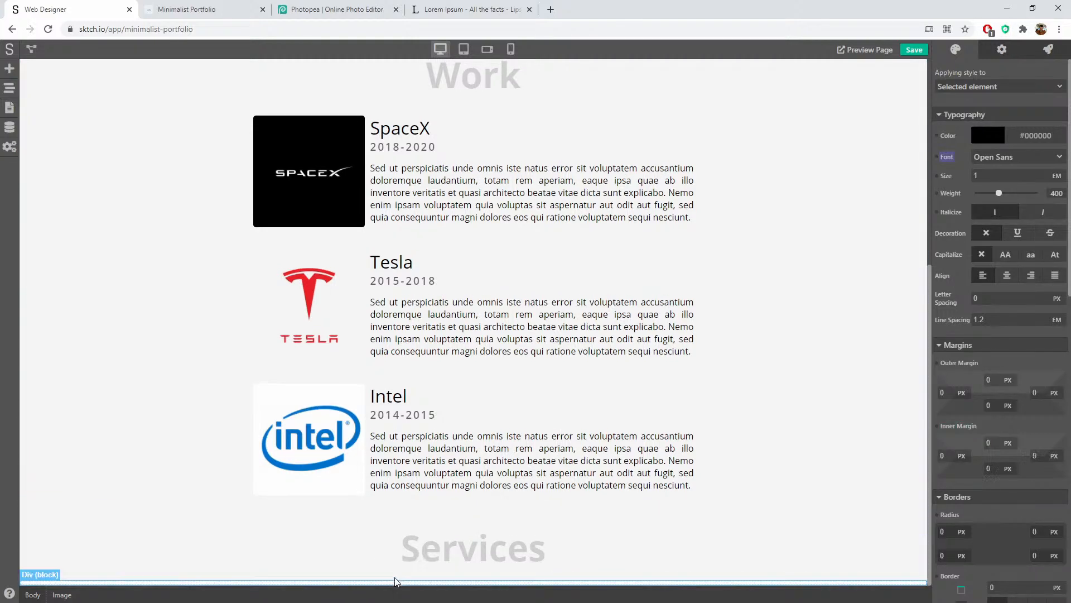
{"action": "scroll", "coordinate": [209, 461], "scroll_direction": "down", "scroll_amount": 1}
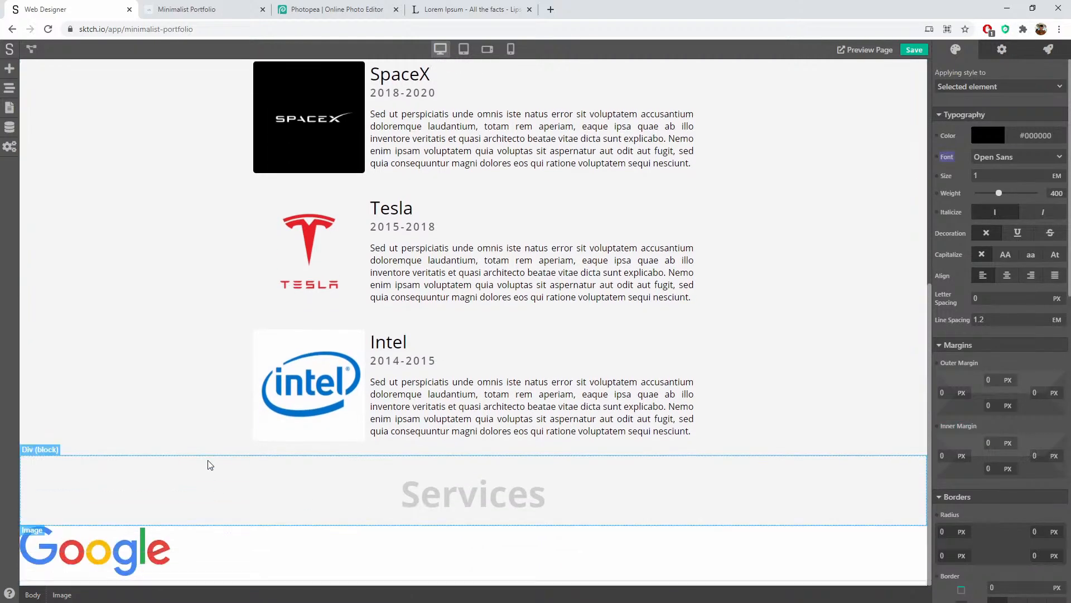
{"action": "left_click", "coordinate": [242, 560]}
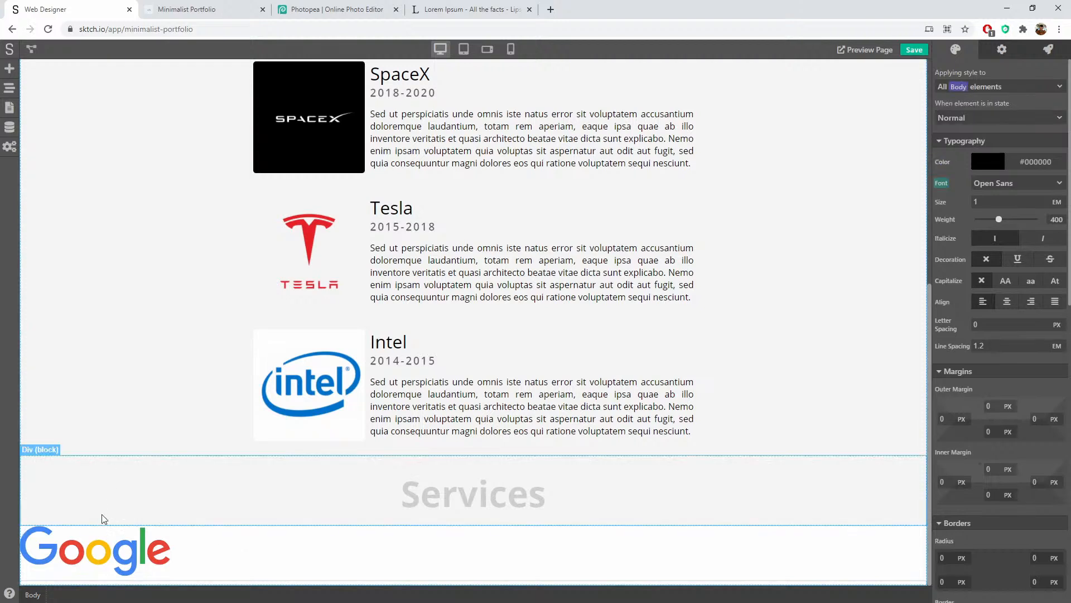
{"action": "left_click", "coordinate": [252, 564]}
{"action": "left_click", "coordinate": [10, 109]}
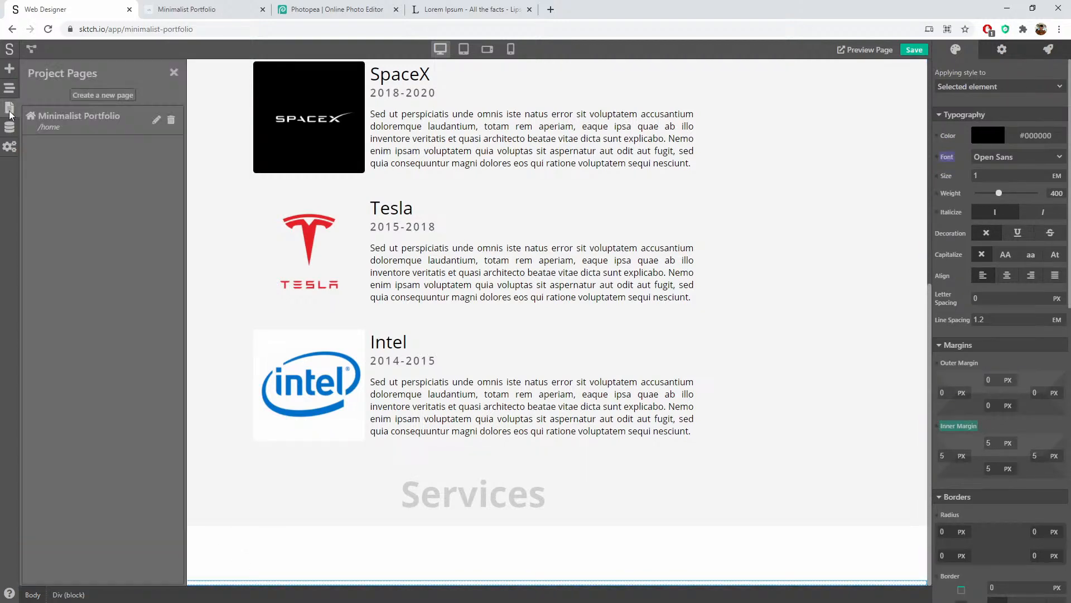
{"action": "left_click", "coordinate": [10, 87]}
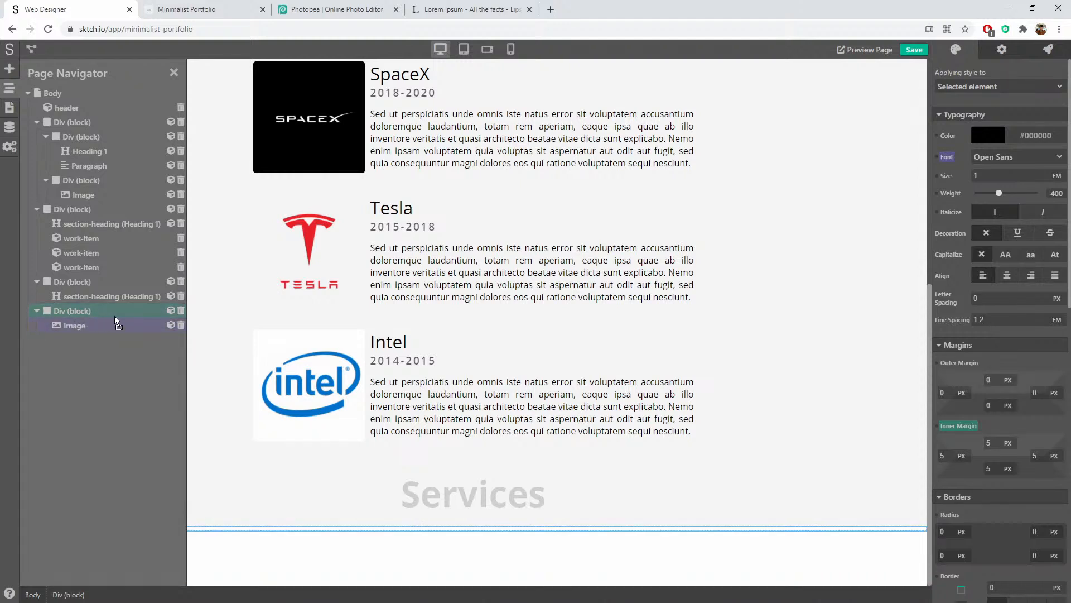
{"action": "left_click", "coordinate": [92, 321]}
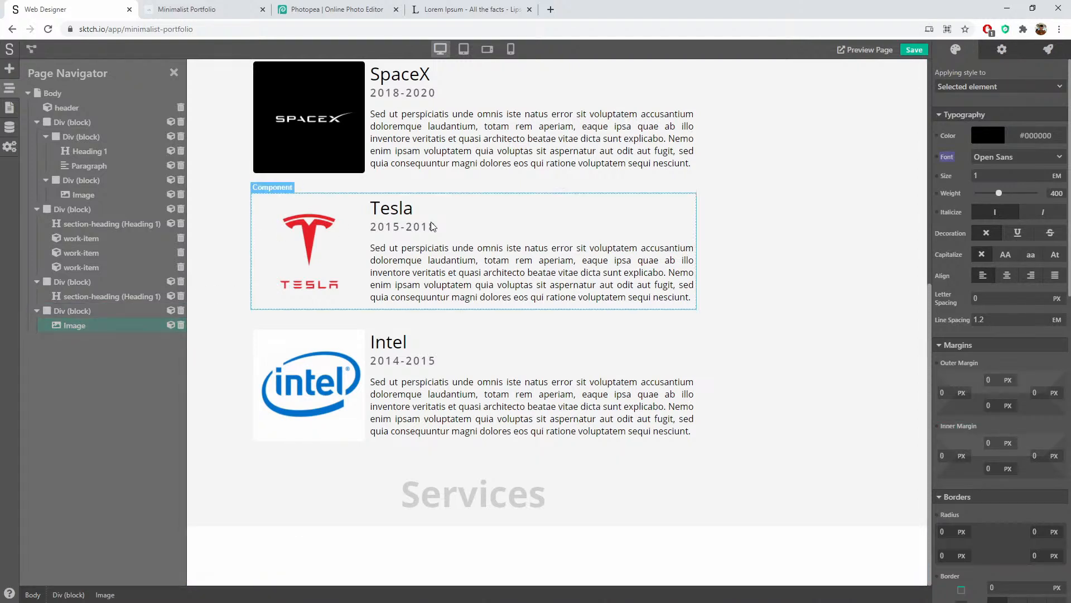
{"action": "left_click", "coordinate": [764, 186]}
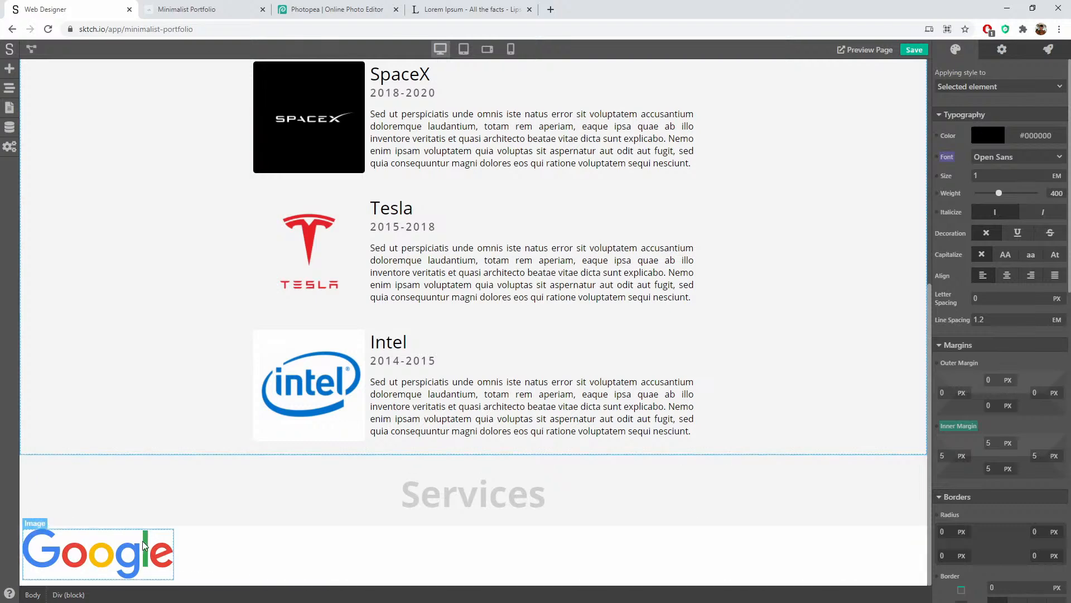
Step: Replace the footer's Google image with the uploaded logo.png
{"action": "left_click", "coordinate": [144, 545]}
{"action": "left_click", "coordinate": [1005, 50]}
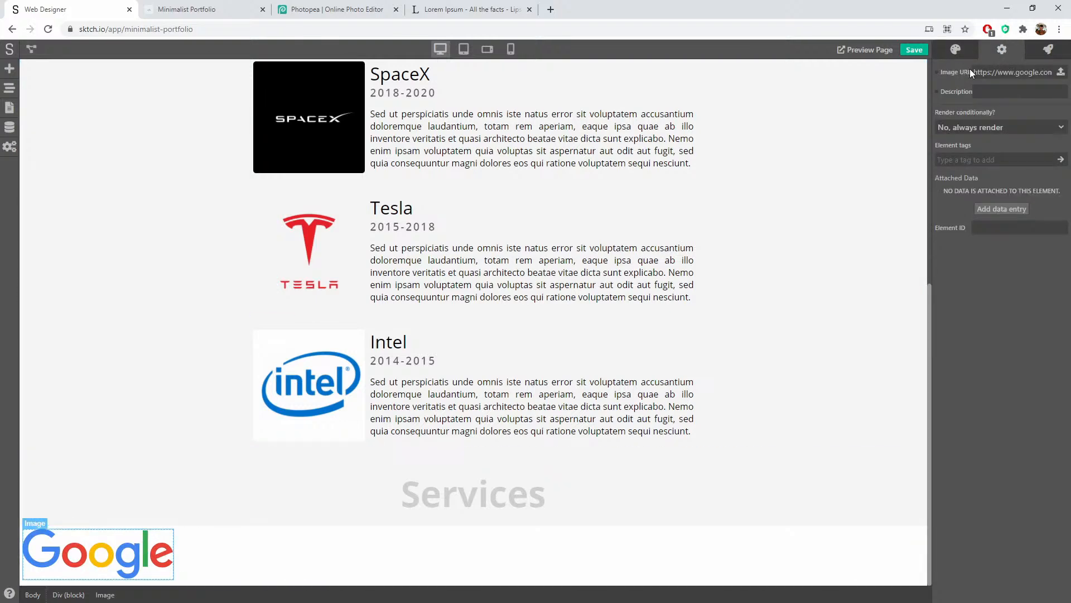
{"action": "left_click", "coordinate": [1062, 72]}
{"action": "left_click", "coordinate": [357, 373]}
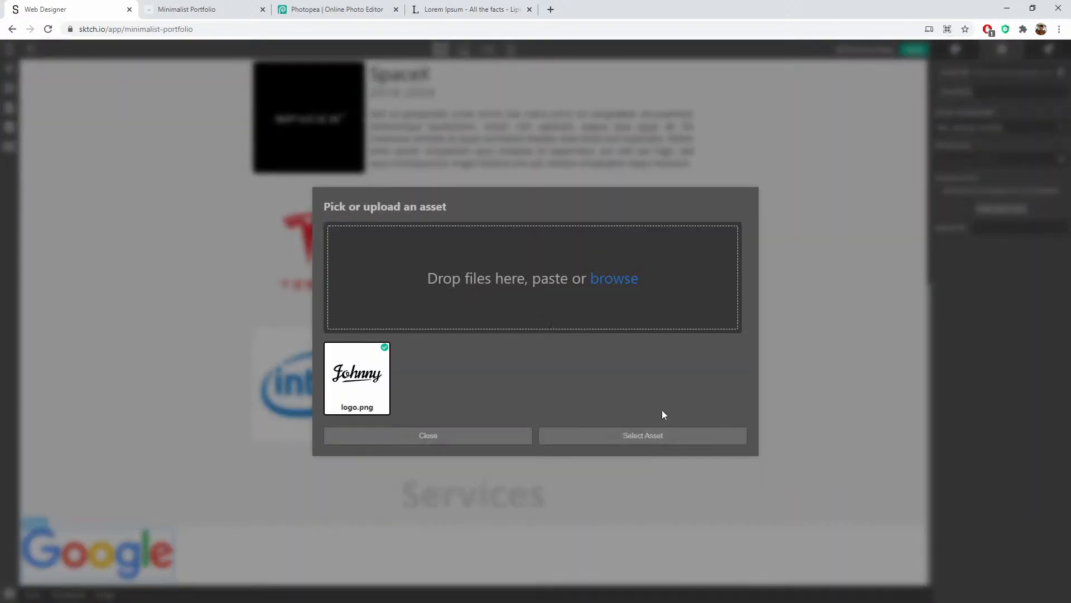
{"action": "left_click", "coordinate": [653, 439]}
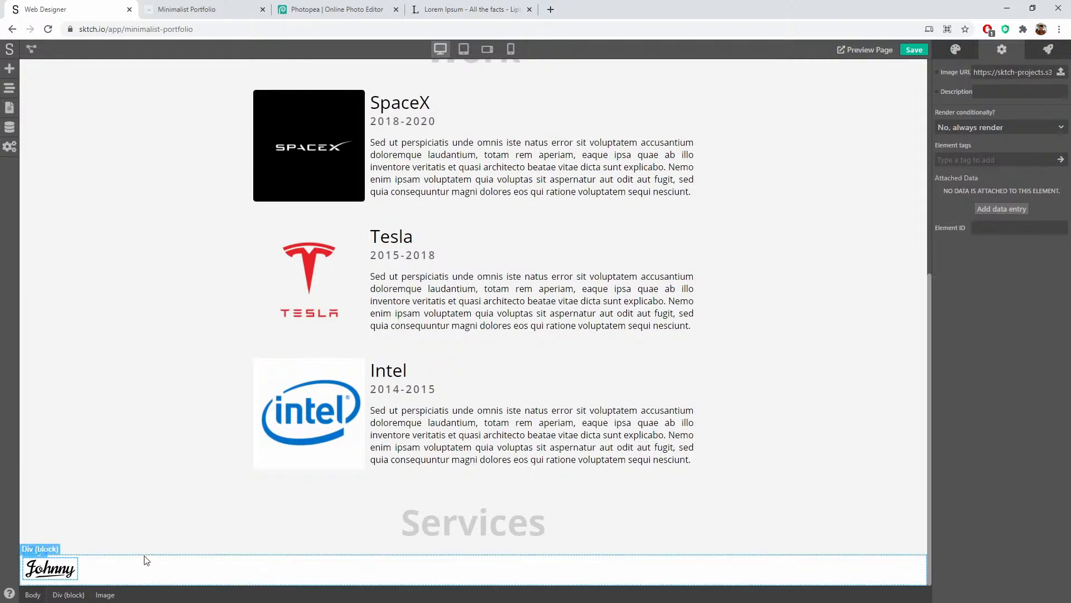
Step: Make the footer Div flex with items aligned and justified center and wrapping enabled
{"action": "left_click", "coordinate": [154, 582]}
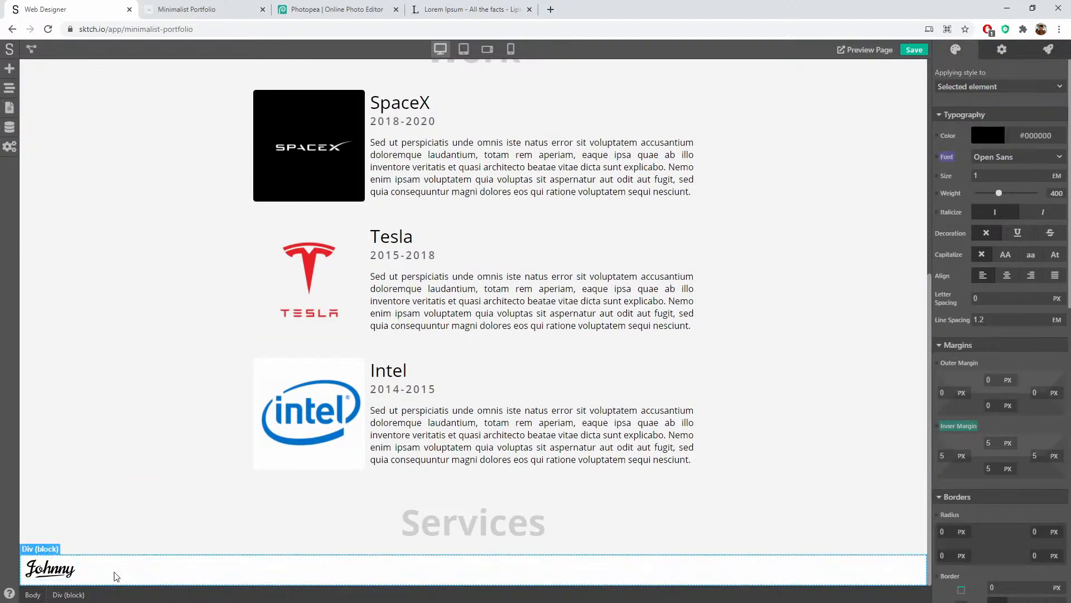
{"action": "left_click", "coordinate": [996, 55]}
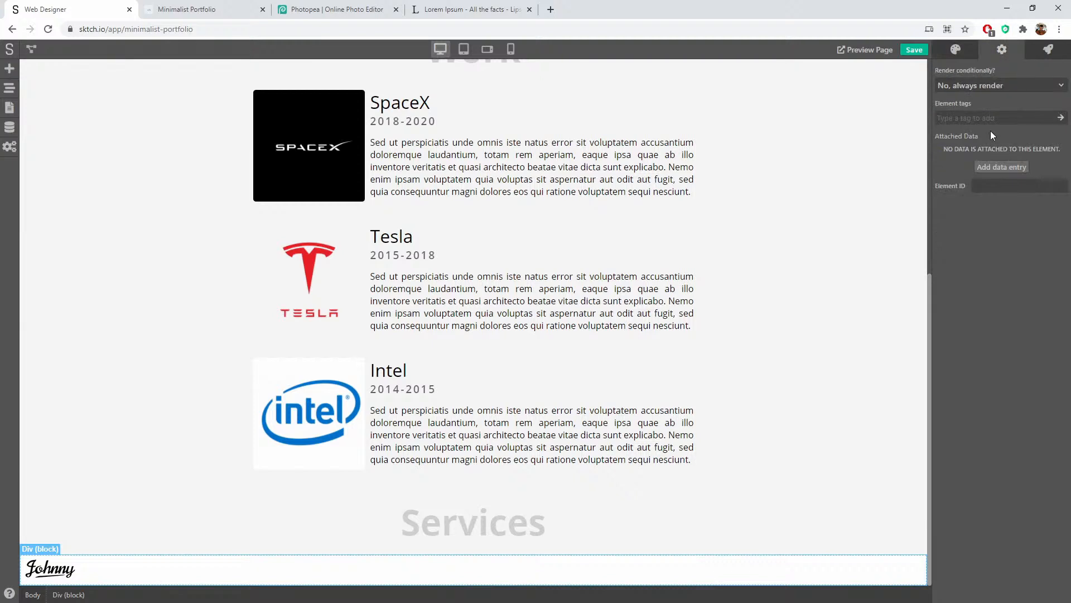
{"action": "left_click", "coordinate": [959, 47]}
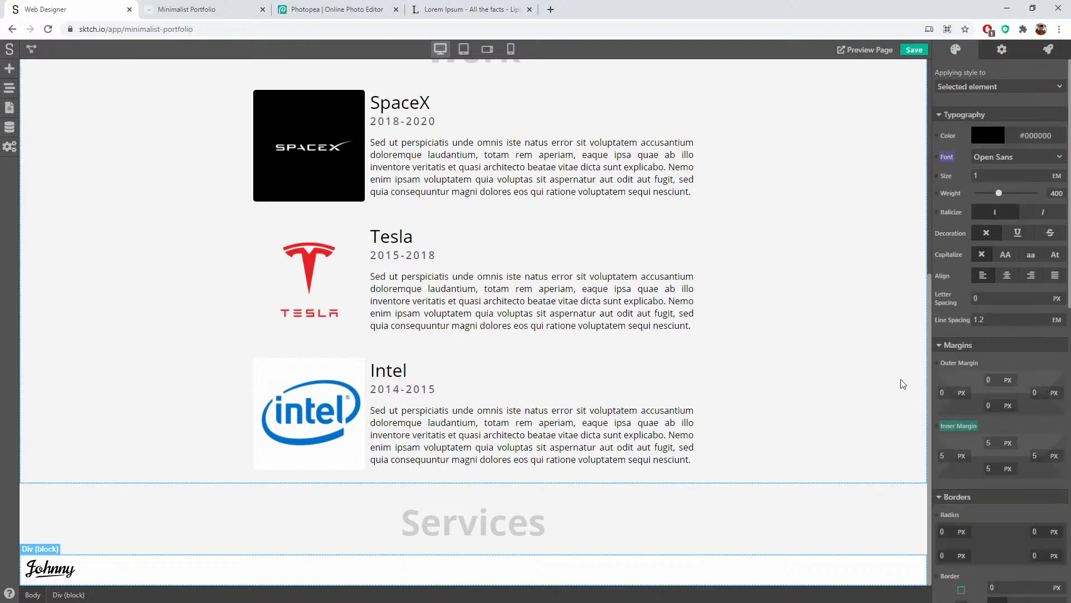
{"action": "scroll", "coordinate": [1047, 384], "scroll_direction": "down", "scroll_amount": 1}
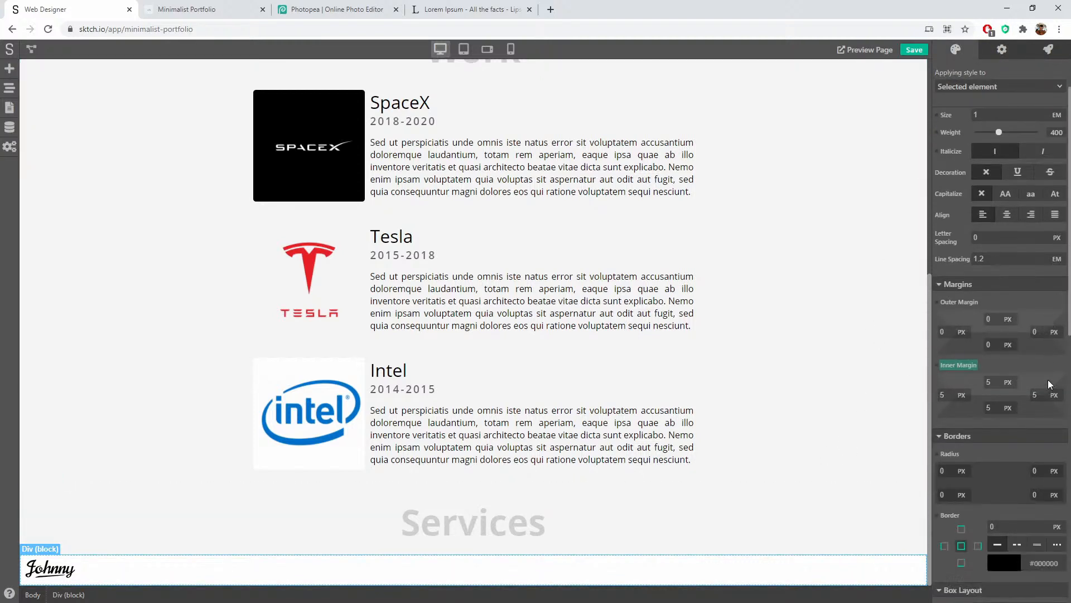
{"action": "scroll", "coordinate": [1008, 322], "scroll_direction": "down", "scroll_amount": 4}
{"action": "left_click", "coordinate": [1026, 391]}
{"action": "scroll", "coordinate": [1026, 451], "scroll_direction": "down", "scroll_amount": 3}
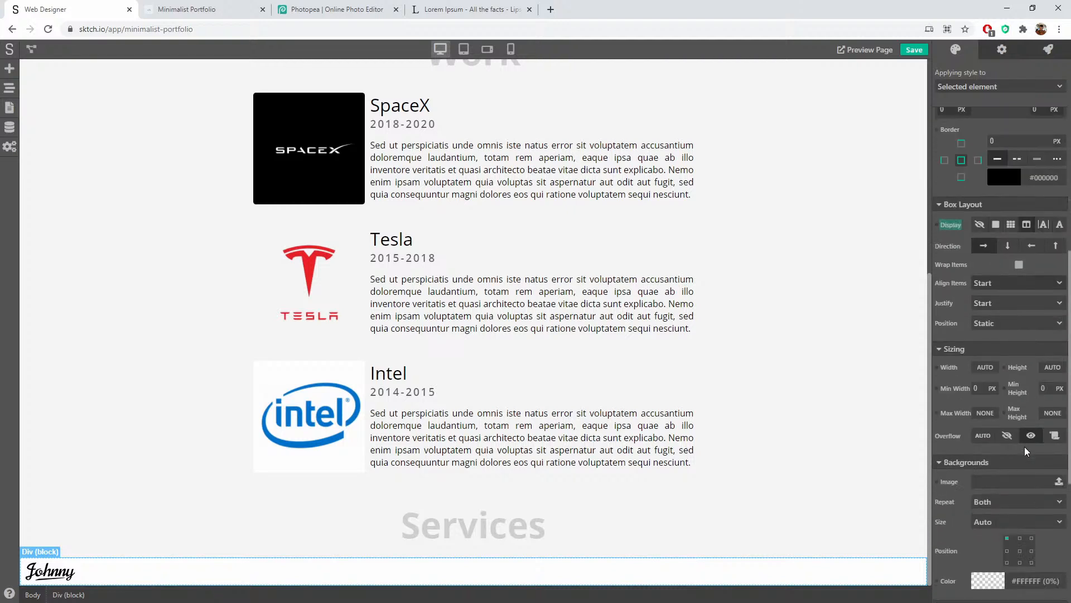
{"action": "left_click", "coordinate": [1000, 283]}
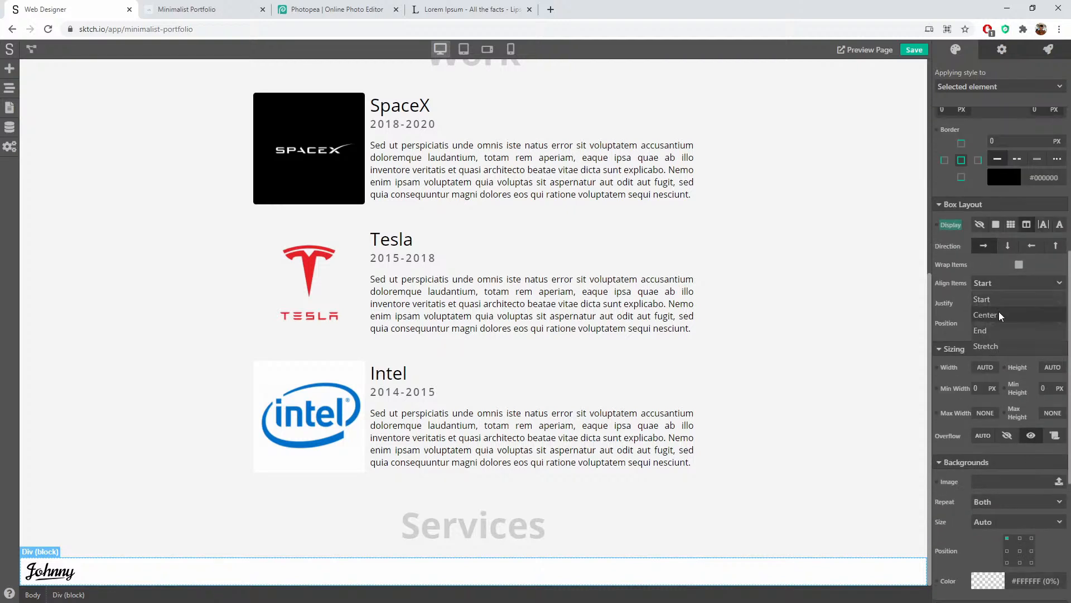
{"action": "left_click", "coordinate": [985, 314]}
{"action": "left_click", "coordinate": [999, 303]}
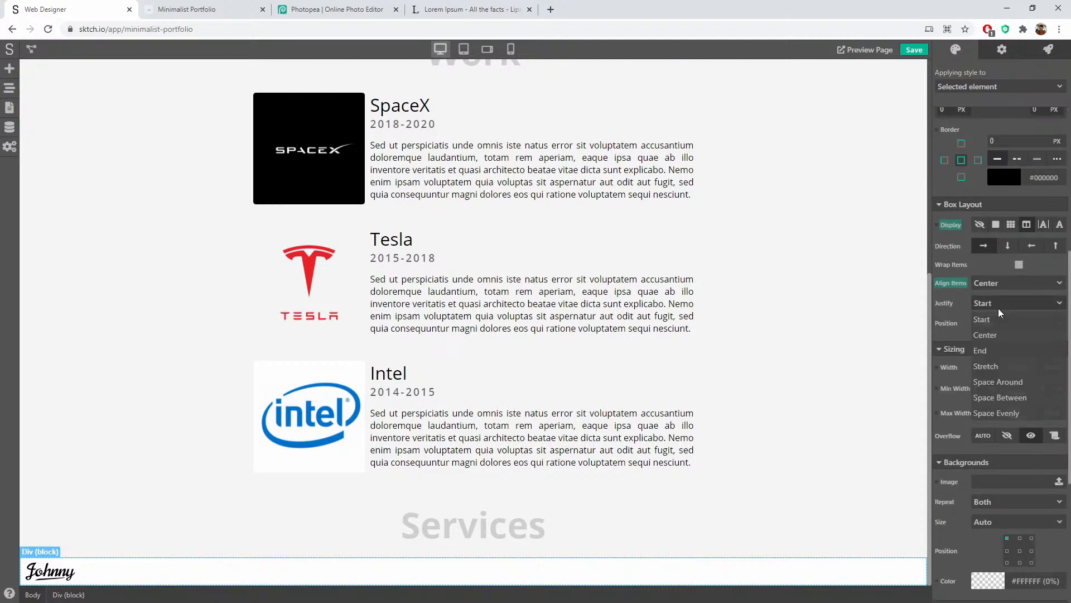
{"action": "left_click", "coordinate": [992, 337]}
{"action": "left_click", "coordinate": [1019, 264]}
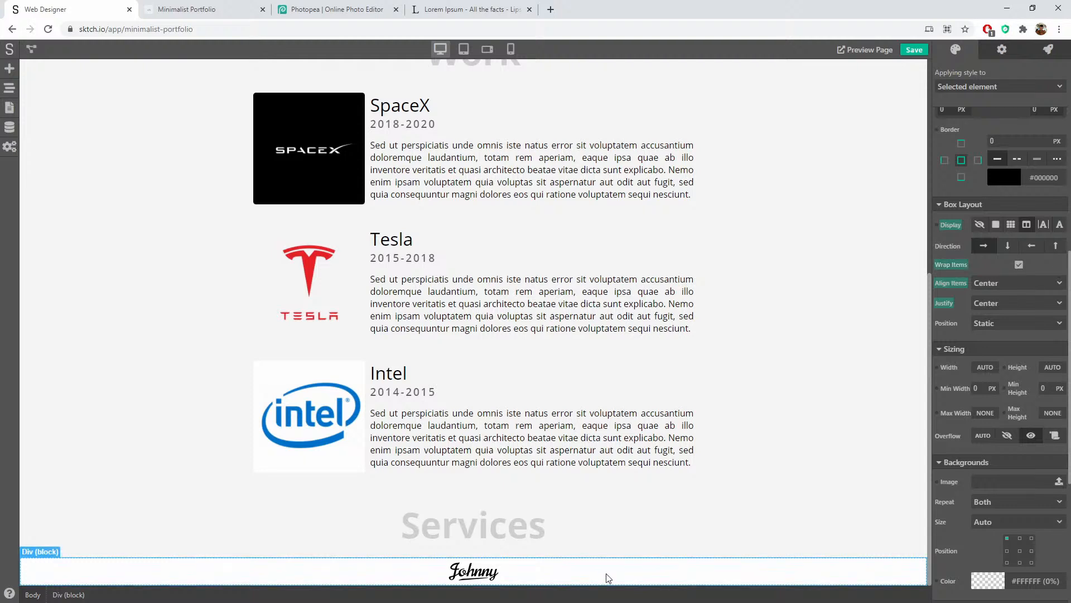
{"action": "left_click", "coordinate": [473, 570]}
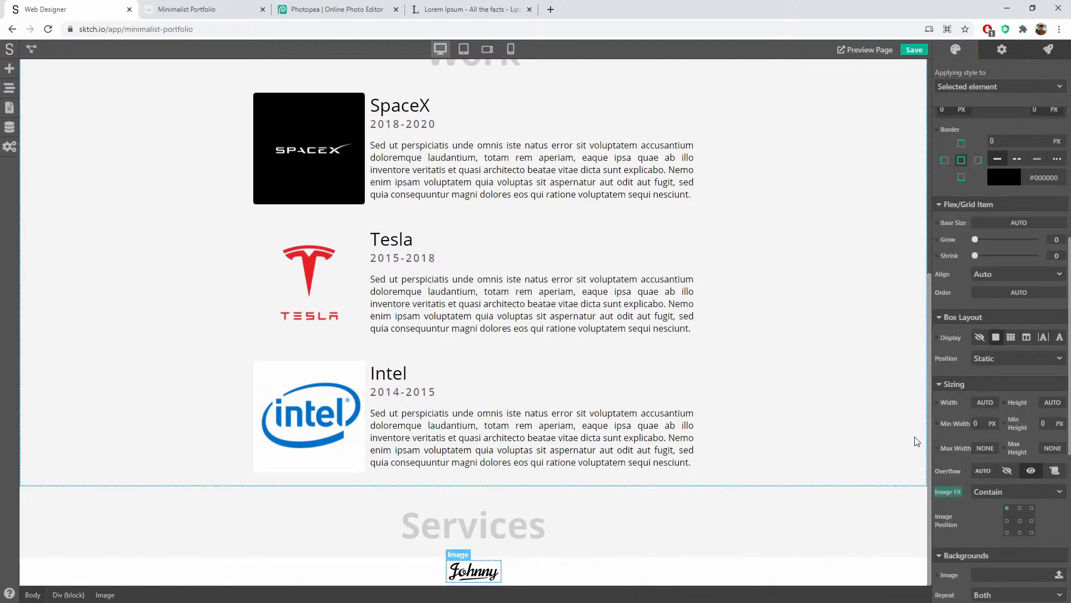
Step: Set the Johnny logo's width to 100 px
{"action": "scroll", "coordinate": [948, 416], "scroll_direction": "down", "scroll_amount": 2}
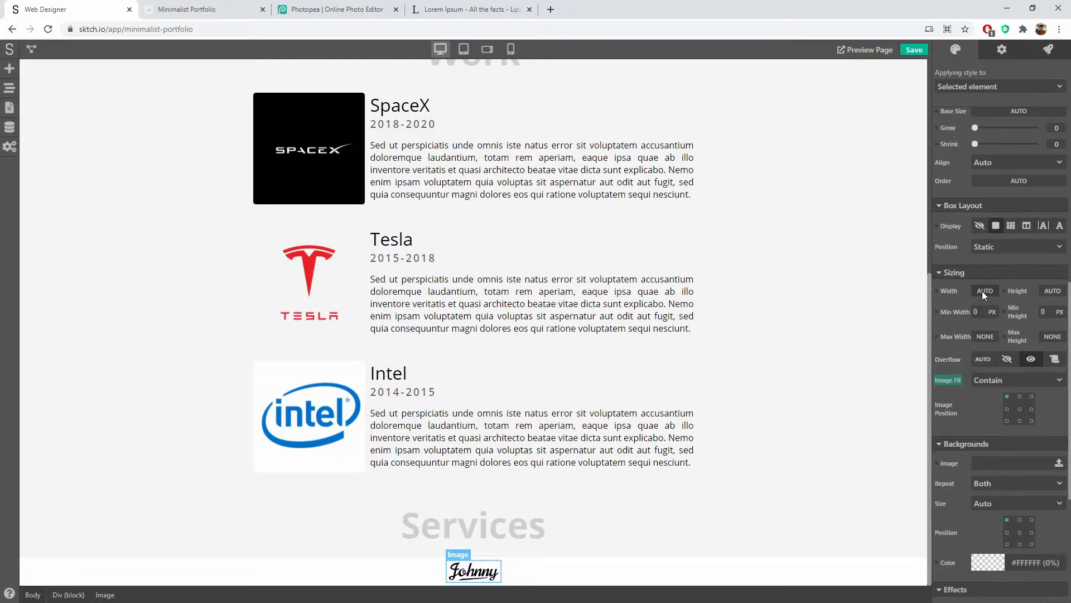
{"action": "left_click", "coordinate": [983, 291]}
{"action": "type", "text": "100"}
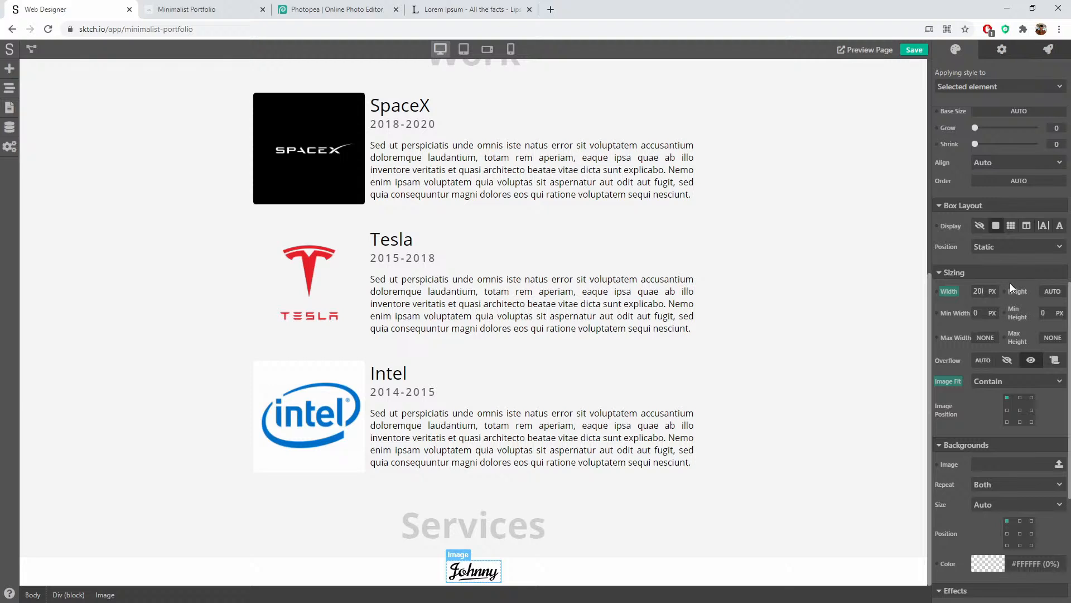
{"action": "left_click", "coordinate": [559, 560]}
{"action": "left_click", "coordinate": [519, 560]}
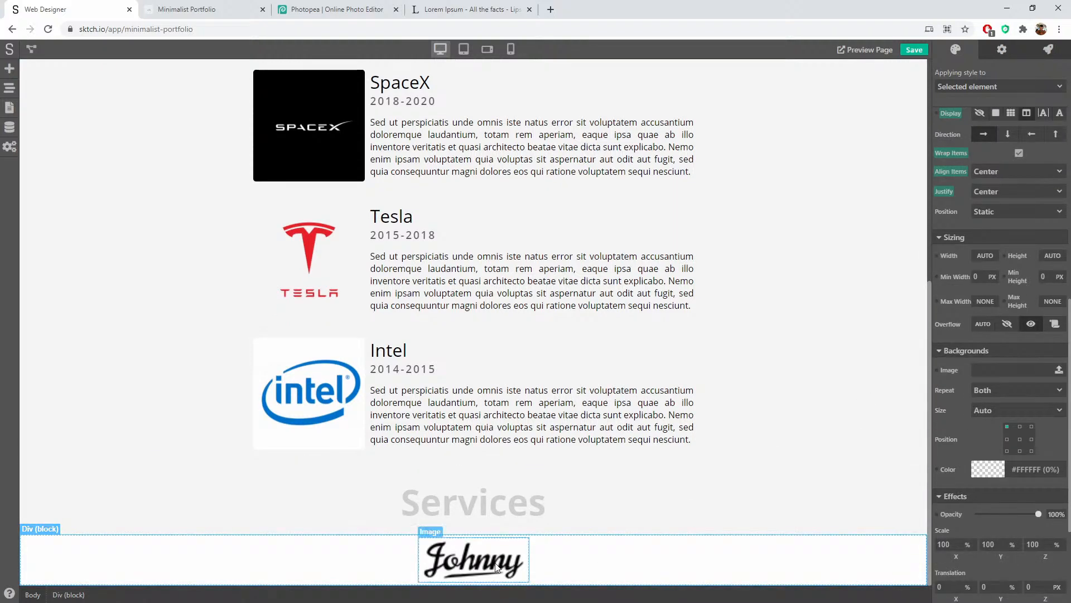
Step: Remove the '100' suffix from the logo's image URL
{"action": "left_click", "coordinate": [1002, 52]}
{"action": "left_click_drag", "start_coordinate": [997, 72], "coordinate": [1070, 71]}
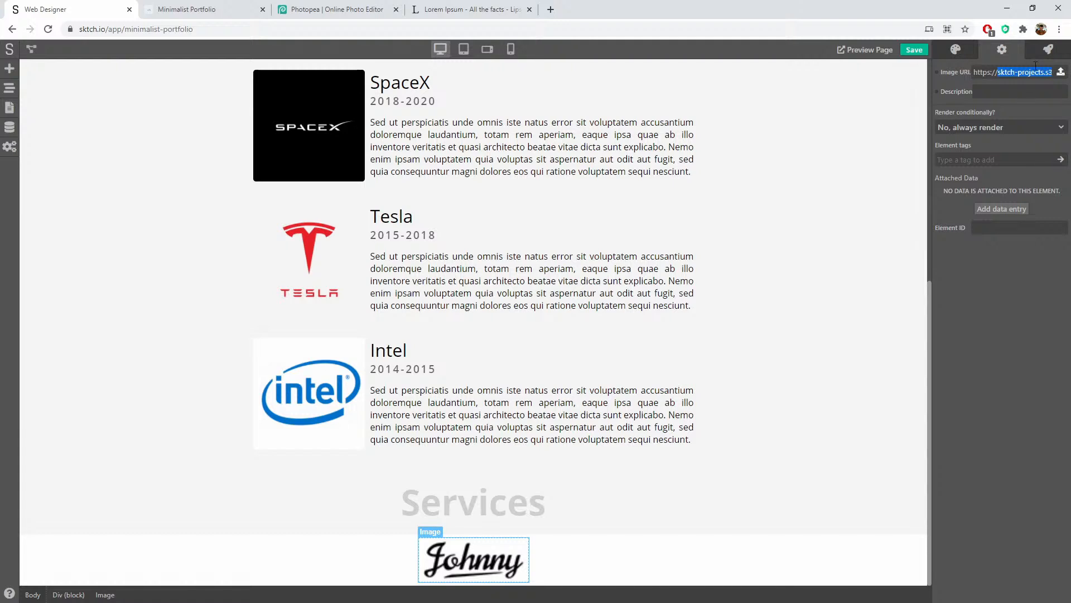
{"action": "left_click", "coordinate": [1037, 71]}
{"action": "key", "text": "End"}
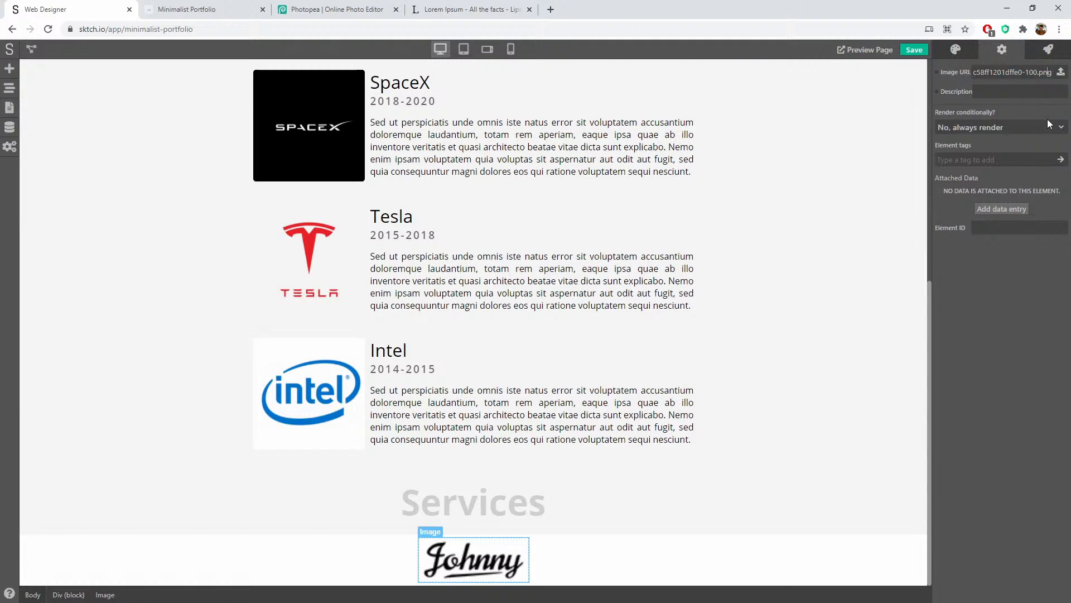
{"action": "key", "text": "Left"}
{"action": "key", "text": "Left"}
{"action": "key", "text": "Left"}
{"action": "key", "text": "Left"}
{"action": "key", "text": "BackSpace"}
{"action": "key", "text": "BackSpace"}
{"action": "key", "text": "BackSpace"}
{"action": "key", "text": "Return"}
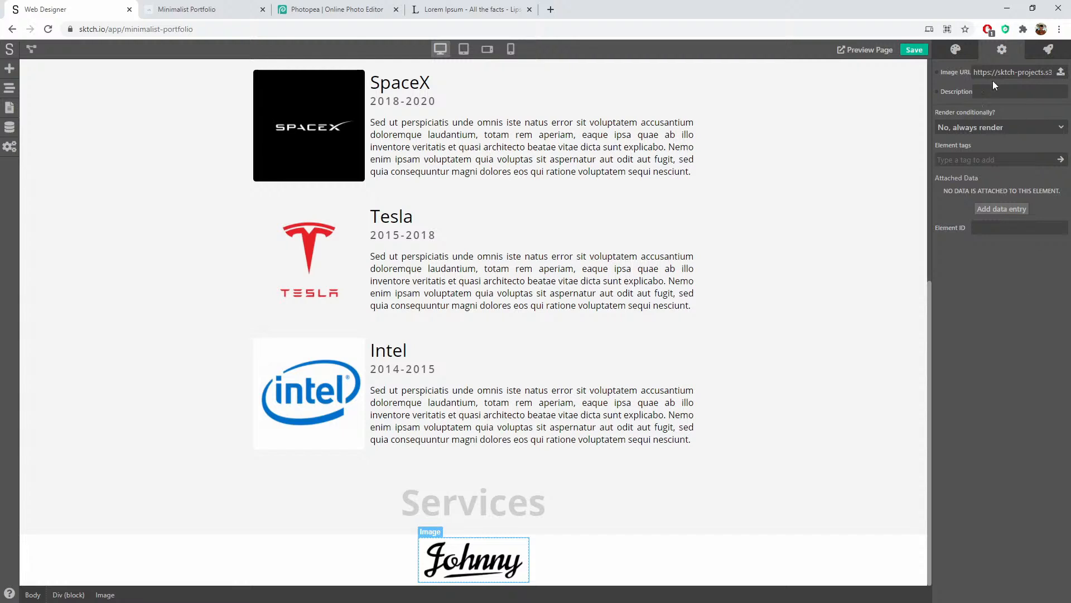
Step: Fade the Johnny logo to about 41% opacity
{"action": "left_click", "coordinate": [945, 55]}
{"action": "scroll", "coordinate": [1021, 309], "scroll_direction": "down", "scroll_amount": 10}
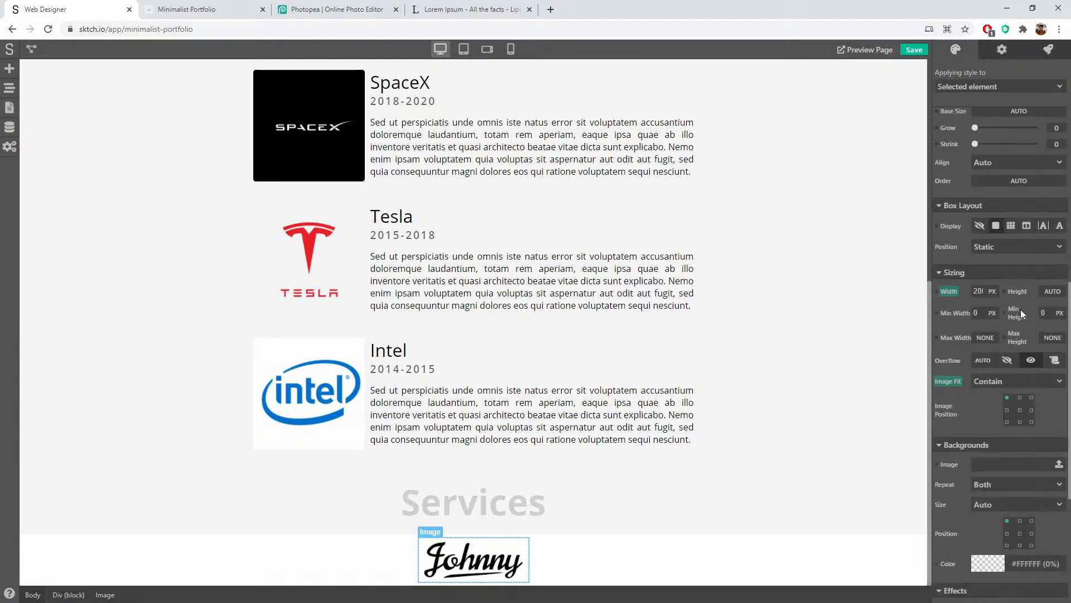
{"action": "scroll", "coordinate": [1000, 311], "scroll_direction": "down", "scroll_amount": 2}
{"action": "left_click", "coordinate": [610, 564]}
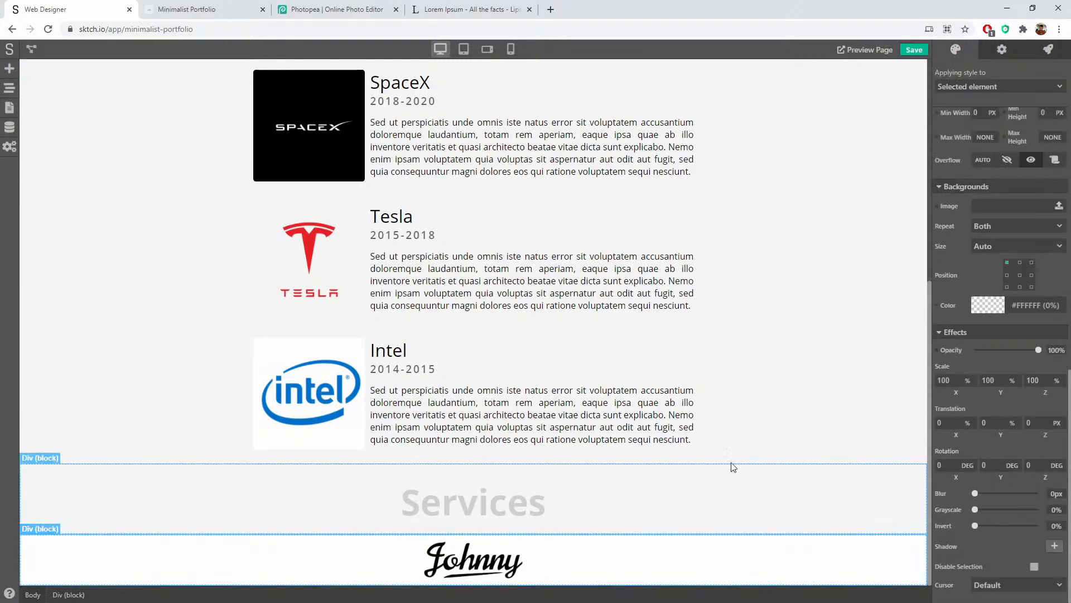
{"action": "left_click", "coordinate": [504, 565]}
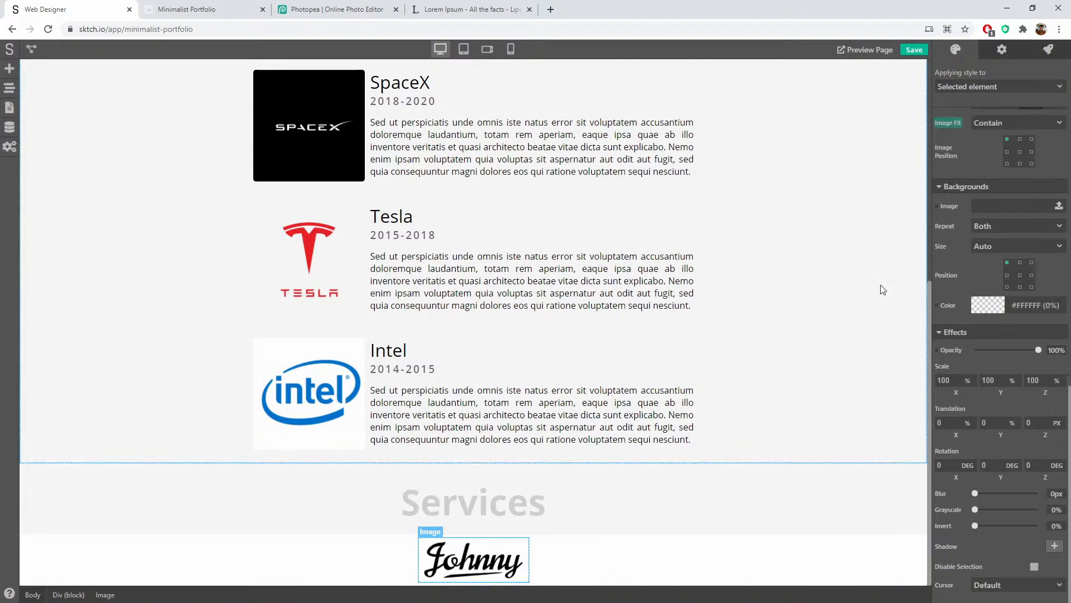
{"action": "left_click_drag", "start_coordinate": [1033, 348], "coordinate": [1001, 350]}
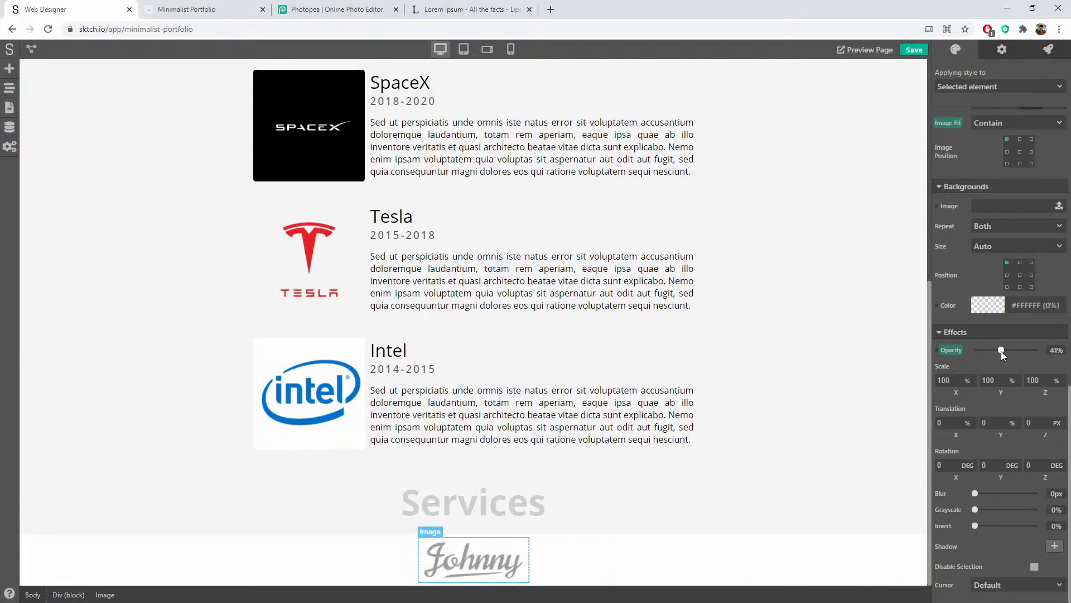
{"action": "left_click", "coordinate": [692, 557]}
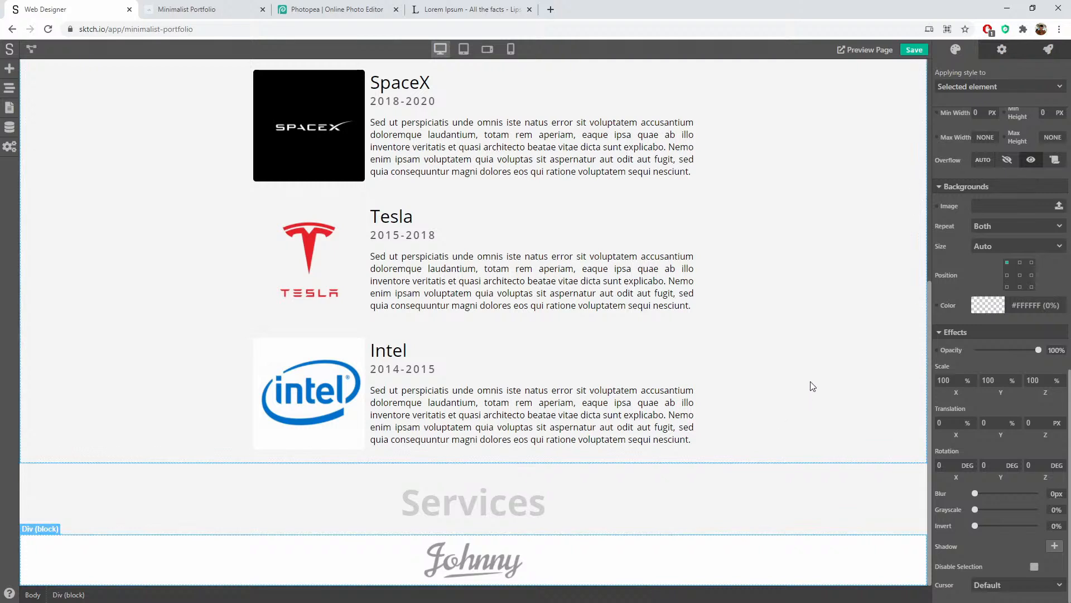
{"action": "left_click", "coordinate": [471, 568]}
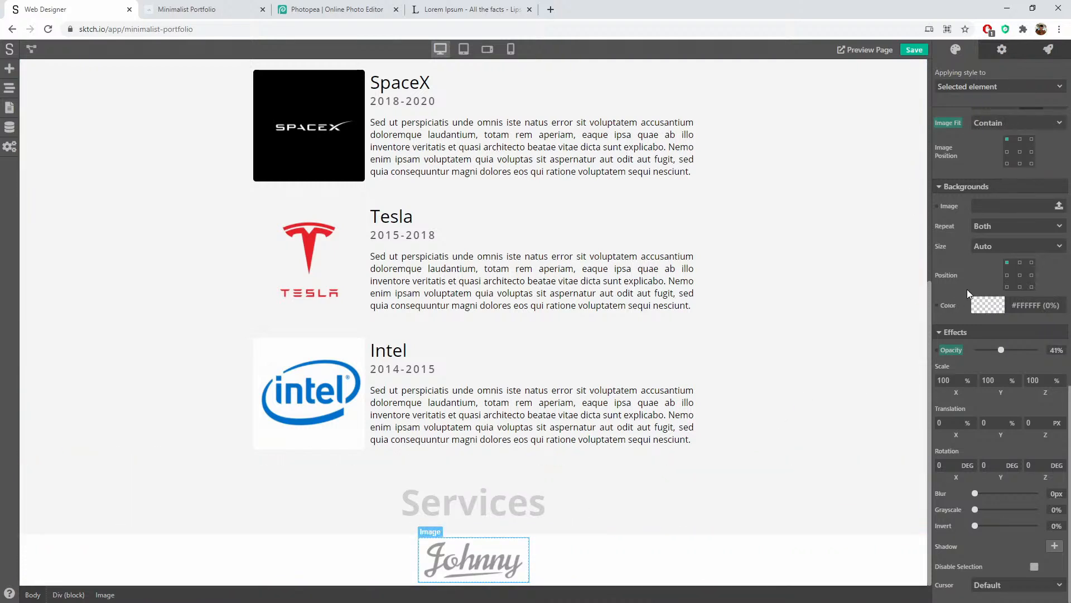
{"action": "scroll", "coordinate": [974, 422], "scroll_direction": "up", "scroll_amount": 5}
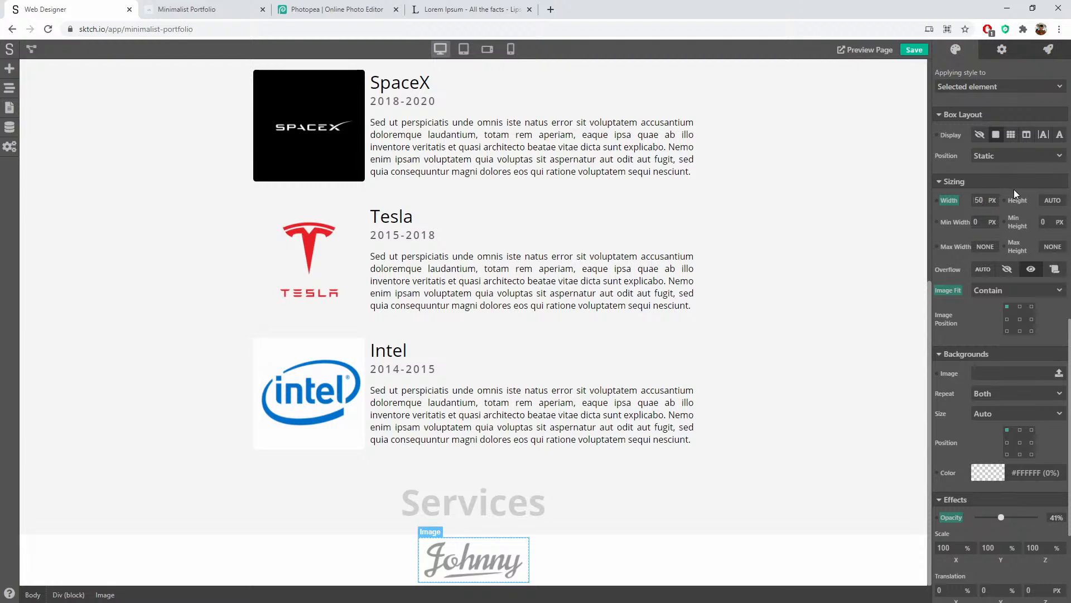
{"action": "left_click", "coordinate": [638, 561]}
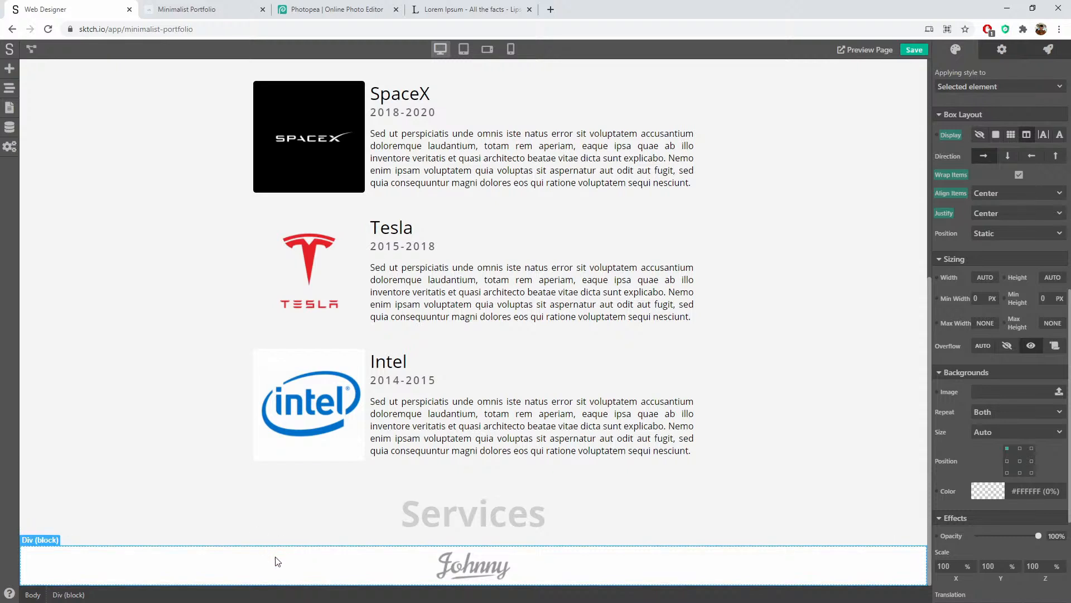
Step: Add inline text reading 'Made with <3 at Montreal' beside the footer logo
{"action": "left_click", "coordinate": [10, 70]}
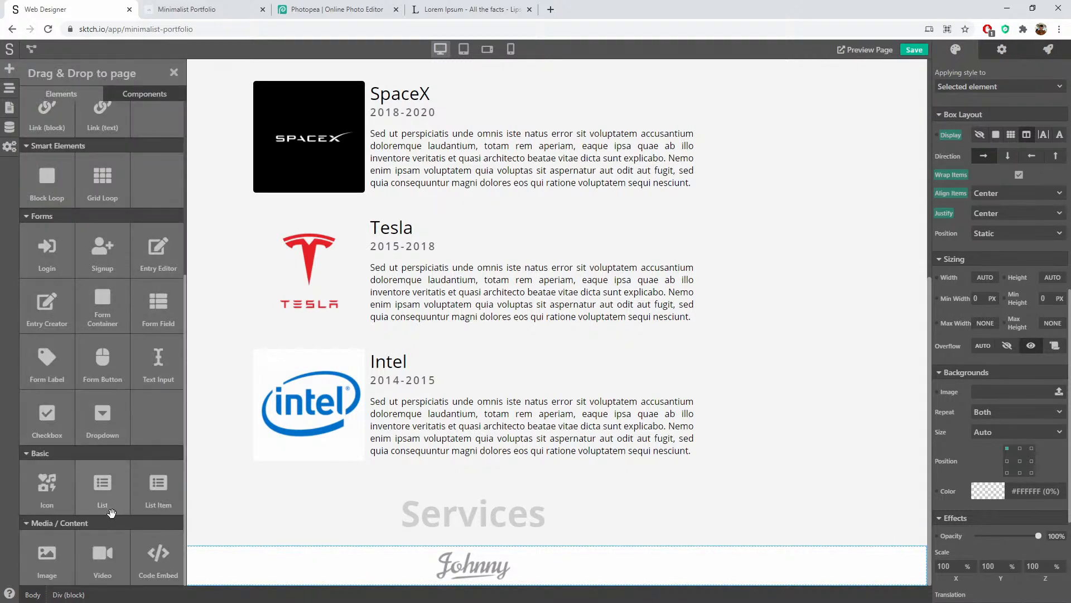
{"action": "scroll", "coordinate": [144, 473], "scroll_direction": "up", "scroll_amount": 5}
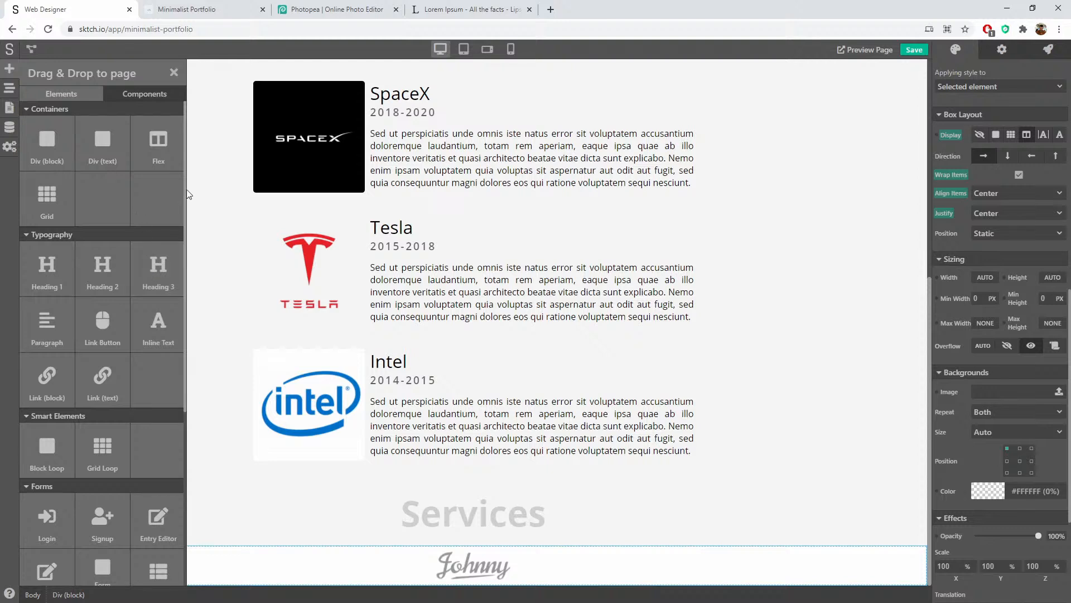
{"action": "left_click_drag", "start_coordinate": [151, 324], "coordinate": [364, 567]}
{"action": "double_click", "coordinate": [496, 565]}
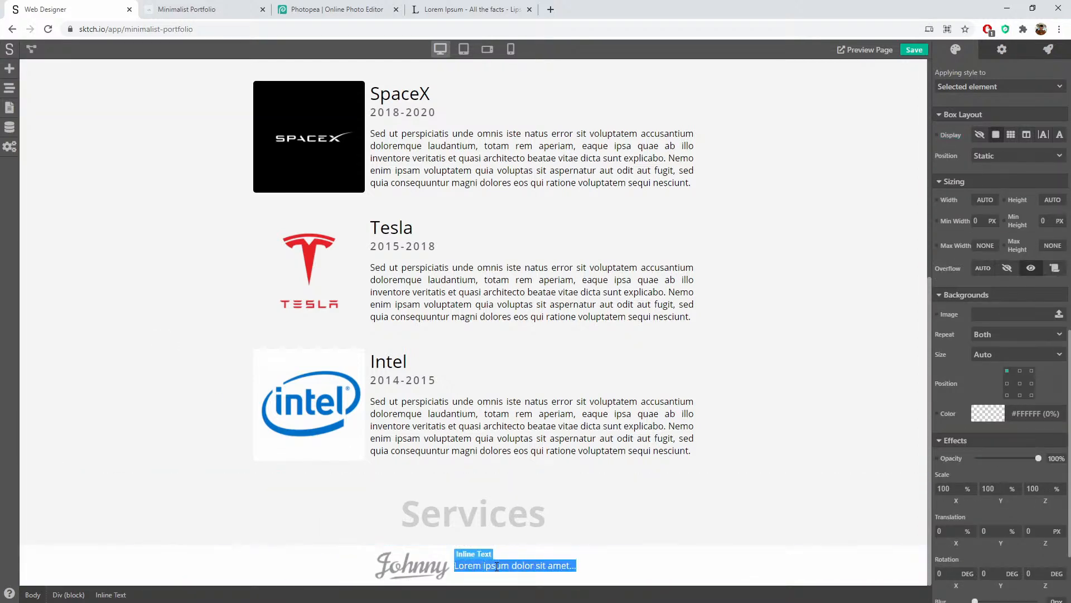
{"action": "type", "text": "Mad"}
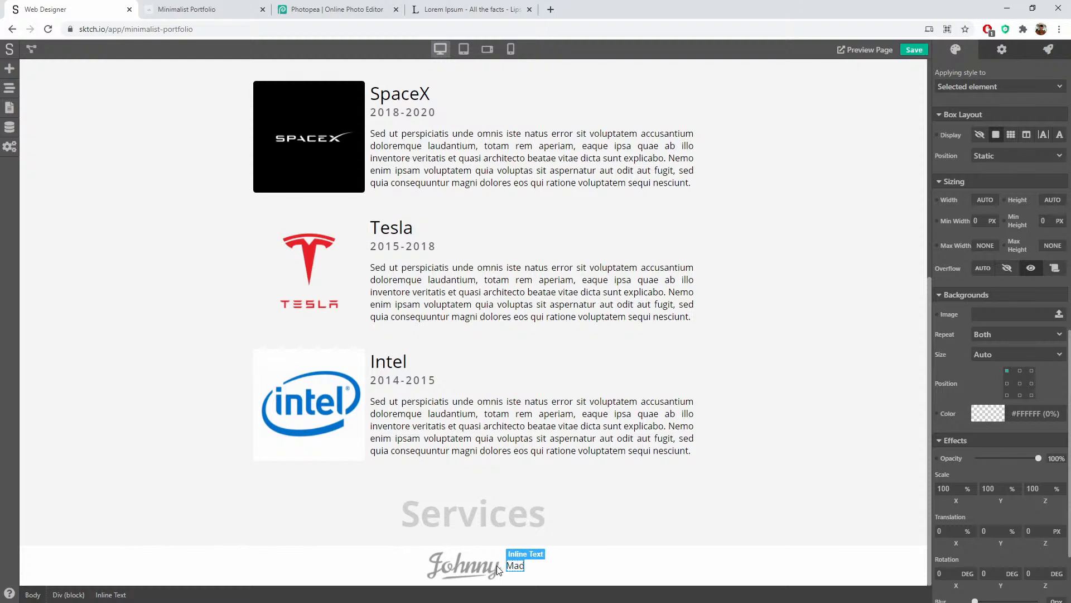
{"action": "type", "text": "e with <3"}
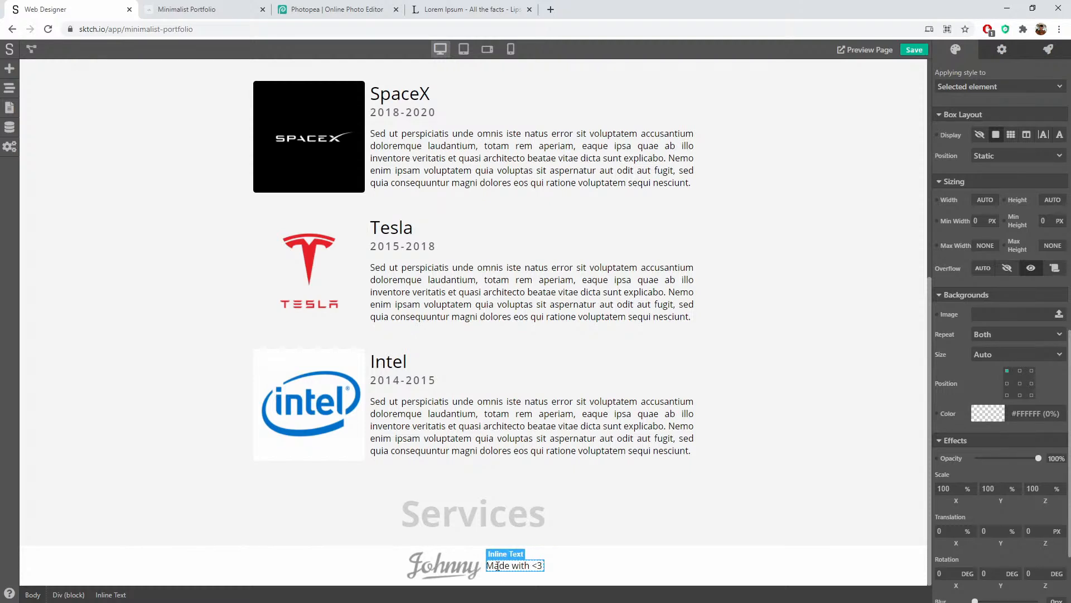
{"action": "type", "text": " at Montreal"}
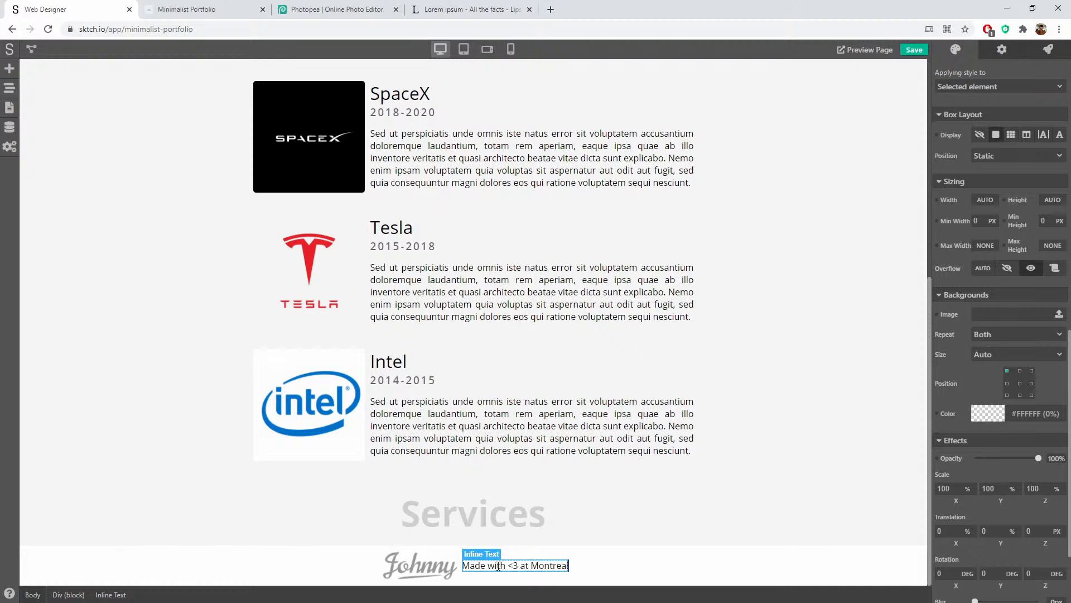
{"action": "left_click", "coordinate": [597, 569]}
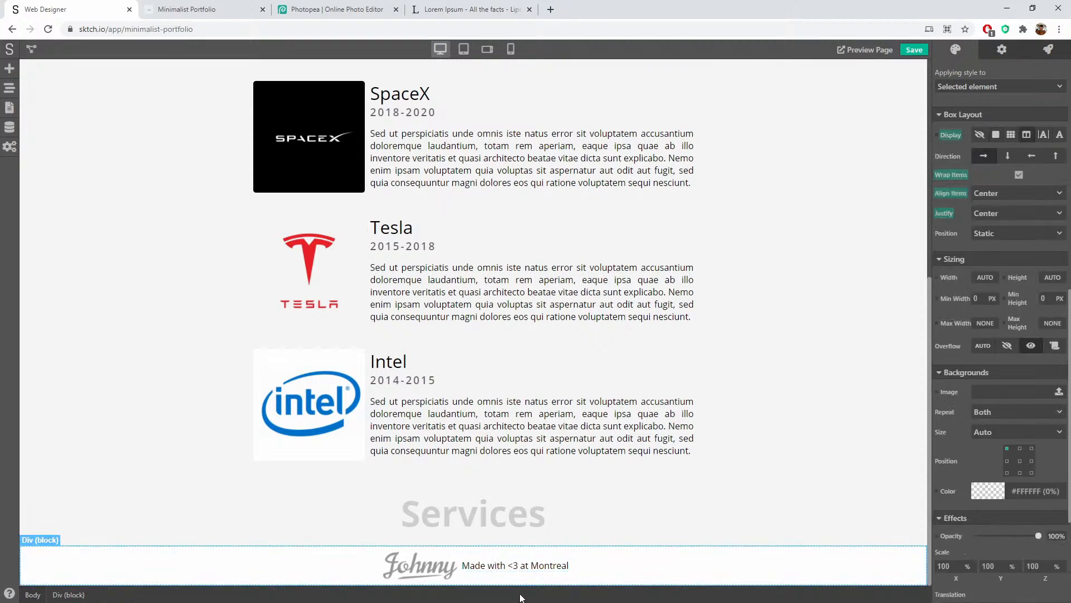
Step: Set the footer text's font weight to 600
{"action": "left_click", "coordinate": [463, 567]}
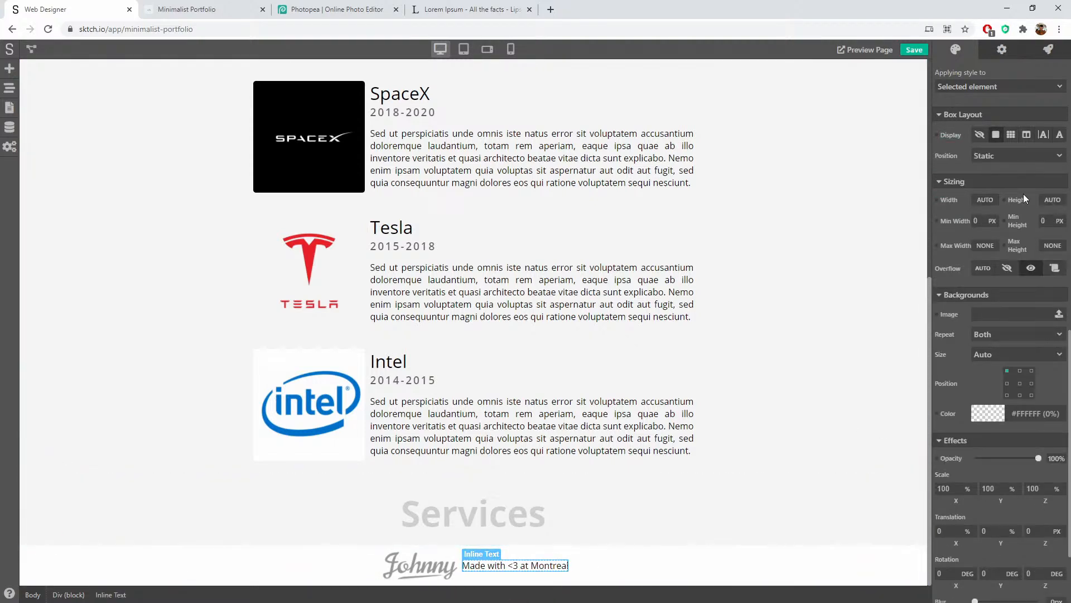
{"action": "scroll", "coordinate": [1014, 183], "scroll_direction": "up", "scroll_amount": 12}
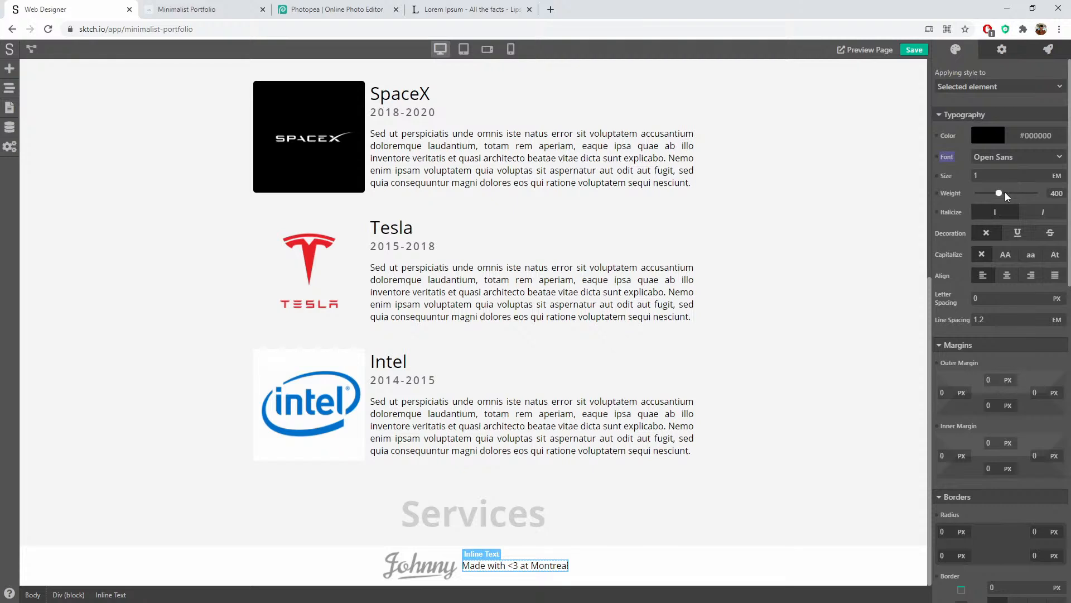
{"action": "left_click", "coordinate": [1001, 192]}
{"action": "mouse_move", "coordinate": [1001, 192]}
{"action": "left_mouse_down"}
{"action": "mouse_move", "coordinate": [1027, 198]}
{"action": "mouse_move", "coordinate": [1013, 195]}
{"action": "left_mouse_up"}
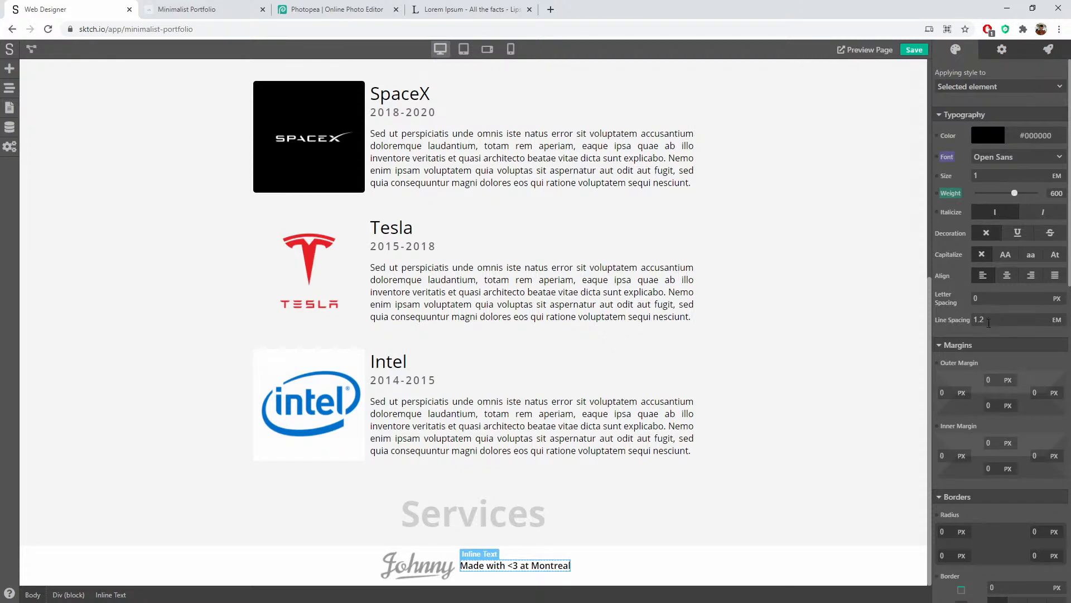
{"action": "scroll", "coordinate": [989, 346], "scroll_direction": "down", "scroll_amount": 8}
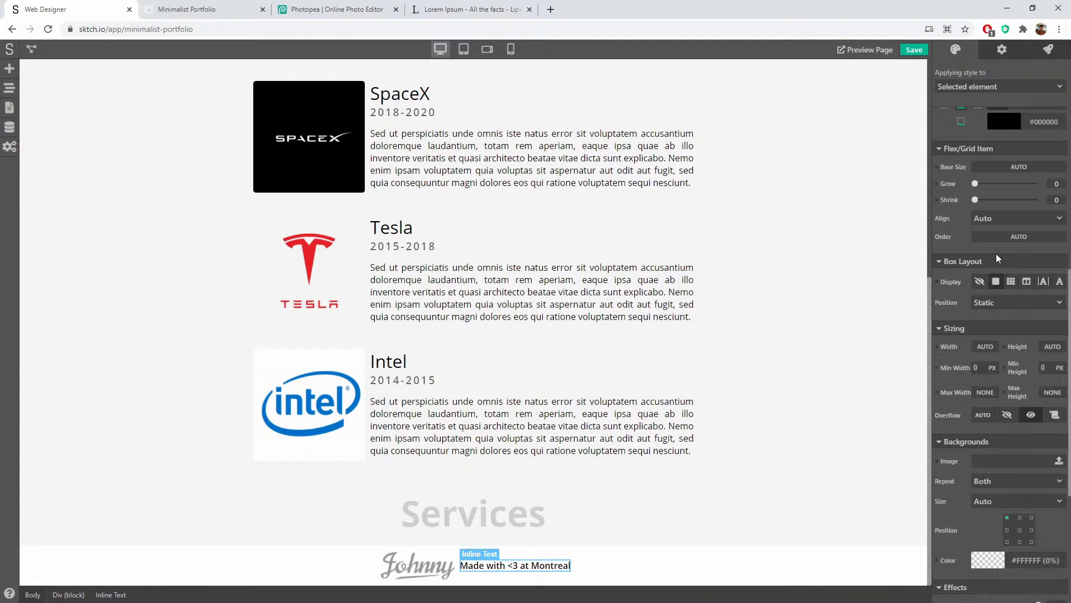
Step: Move the credit text above the logo in the element tree so it comes first
{"action": "scroll", "coordinate": [986, 193], "scroll_direction": "up", "scroll_amount": 3}
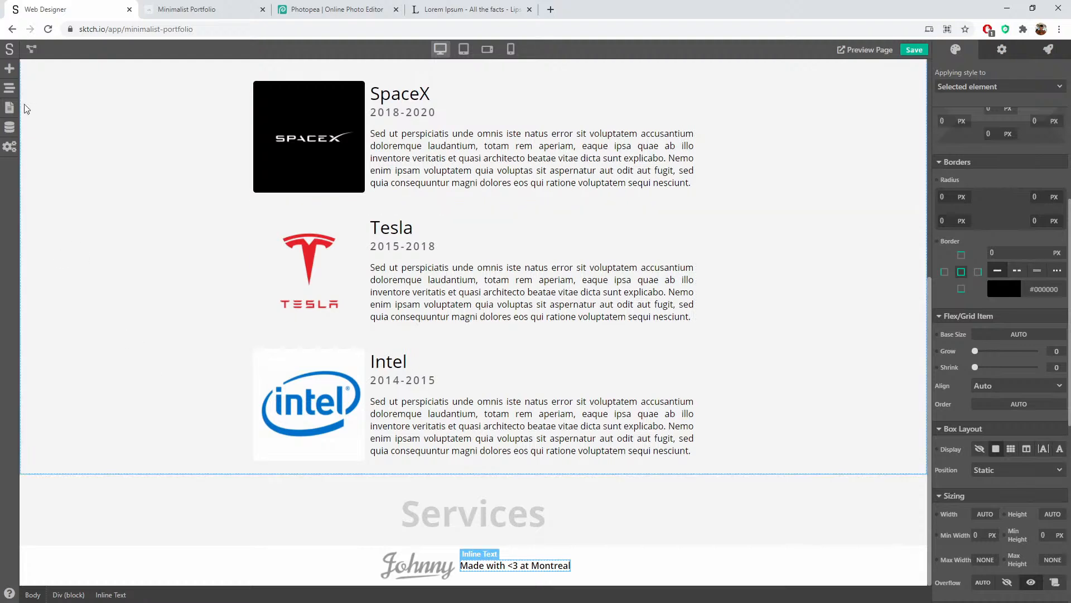
{"action": "left_click", "coordinate": [9, 88]}
{"action": "left_click_drag", "start_coordinate": [98, 343], "coordinate": [87, 322]}
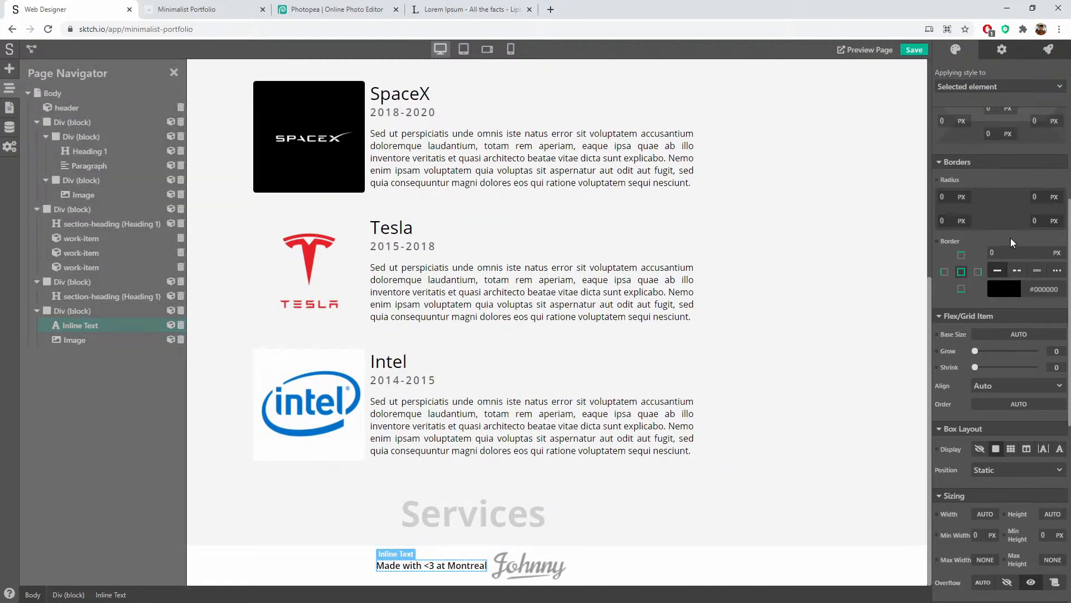
{"action": "left_click", "coordinate": [173, 74]}
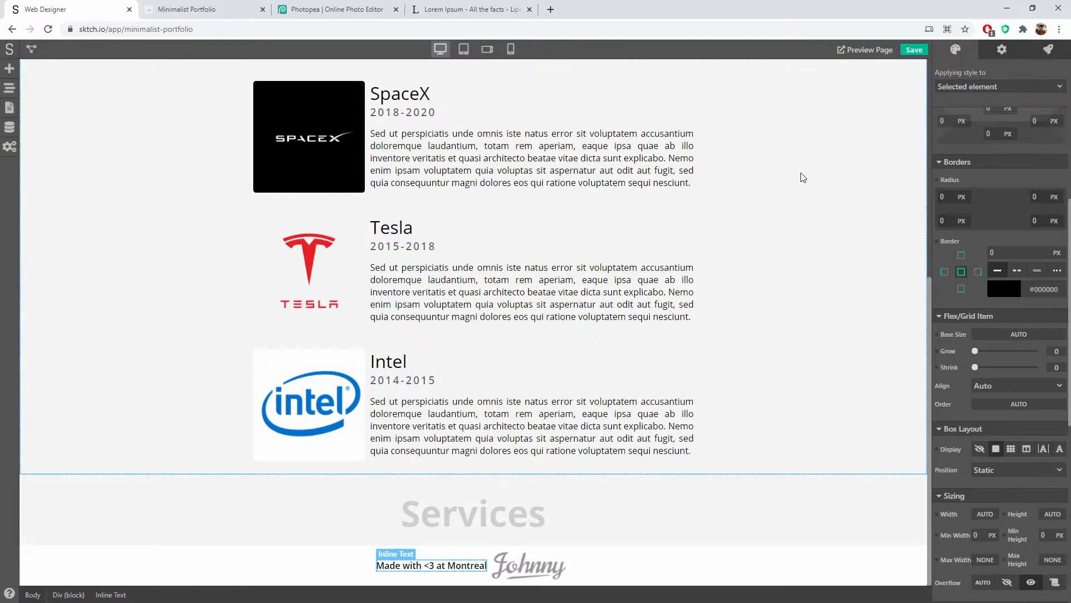
Step: Give the credit text a 20px right outer margin to space it from the logo
{"action": "scroll", "coordinate": [1022, 390], "scroll_direction": "down", "scroll_amount": 5}
{"action": "scroll", "coordinate": [1022, 393], "scroll_direction": "up", "scroll_amount": 8}
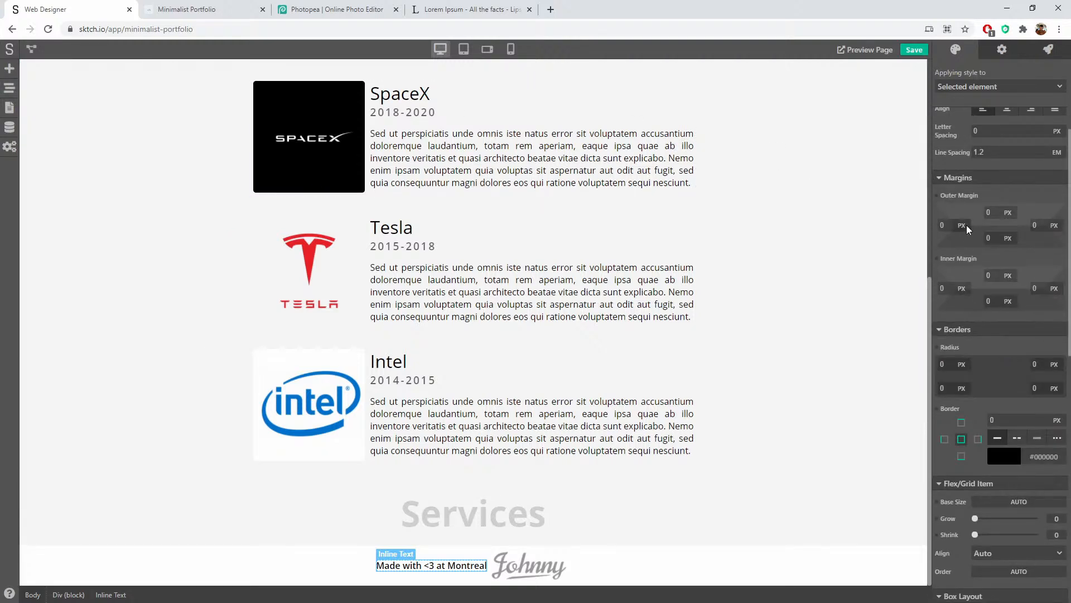
{"action": "double_click", "coordinate": [947, 223]}
{"action": "double_click", "coordinate": [1043, 224]}
Step: Give the footer container 30px top and 30px bottom inner margin
{"action": "left_click", "coordinate": [627, 570]}
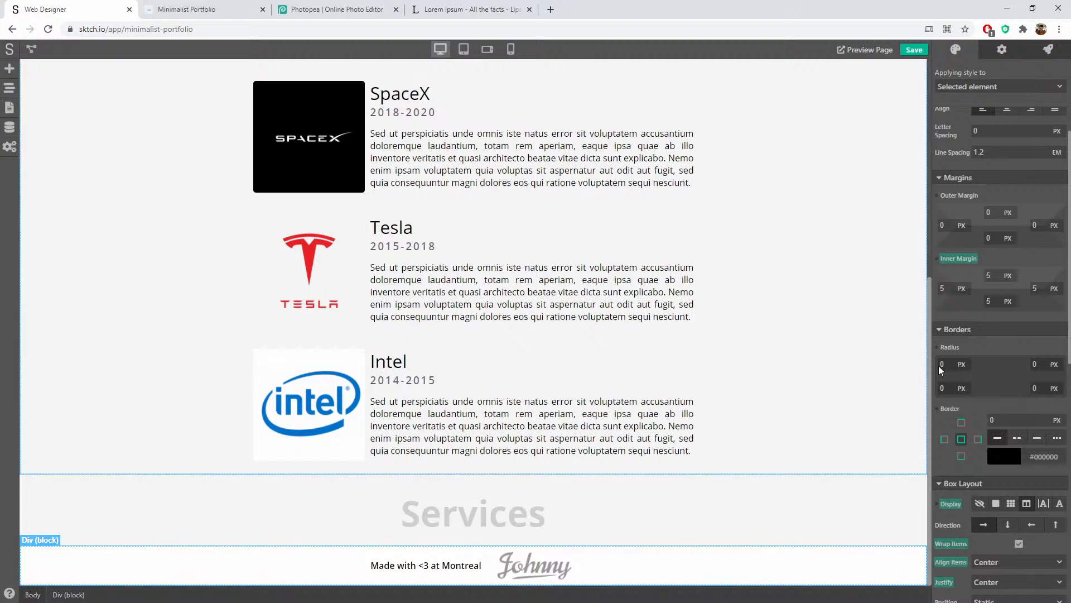
{"action": "left_click_drag", "start_coordinate": [994, 276], "coordinate": [934, 274]}
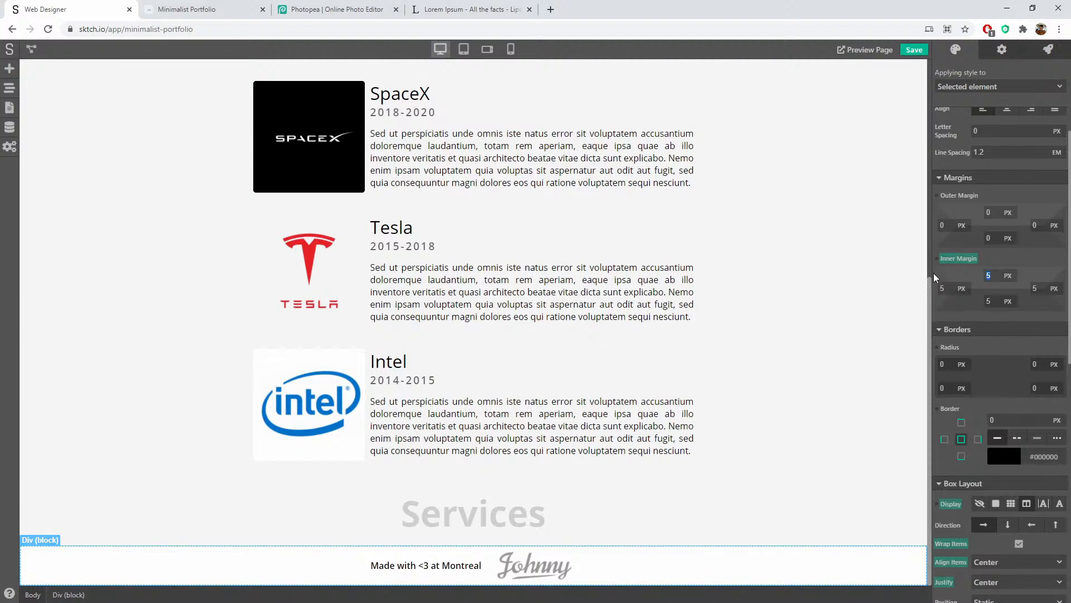
{"action": "type", "text": "30"}
{"action": "key", "text": "Tab"}
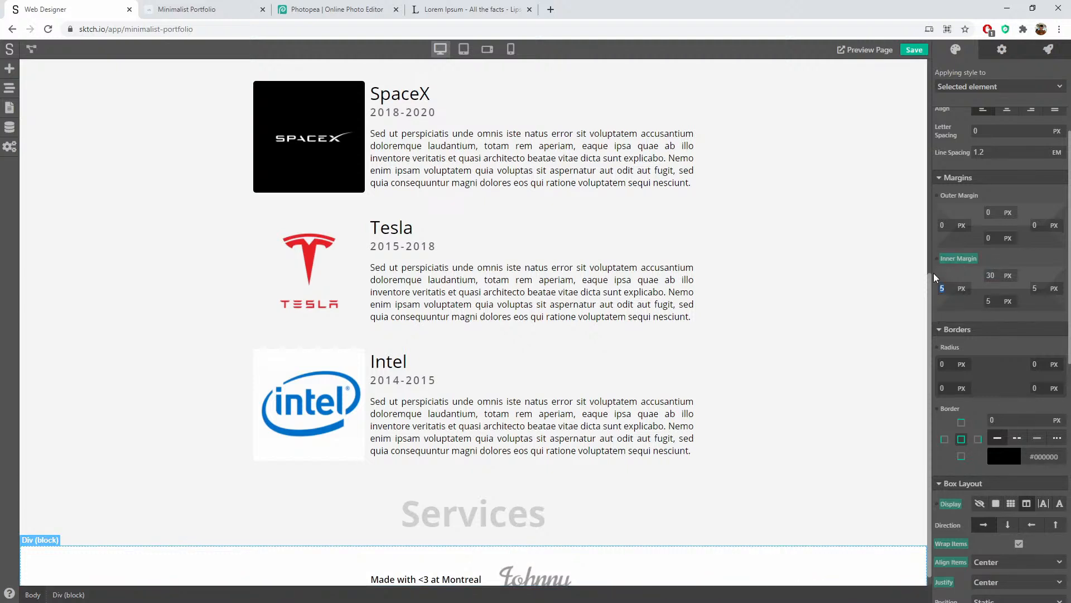
{"action": "key", "text": "Tab"}
{"action": "key", "text": "Tab"}
{"action": "type", "text": "30"}
{"action": "left_click", "coordinate": [753, 411]}
{"action": "scroll", "coordinate": [777, 376], "scroll_direction": "down", "scroll_amount": 1}
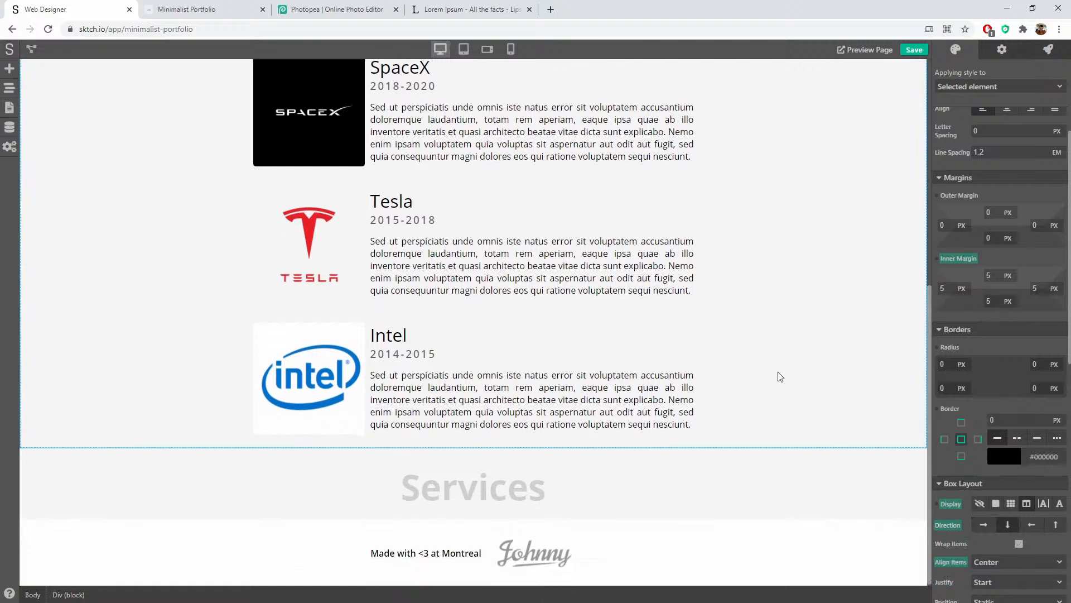
{"action": "left_click", "coordinate": [764, 554]}
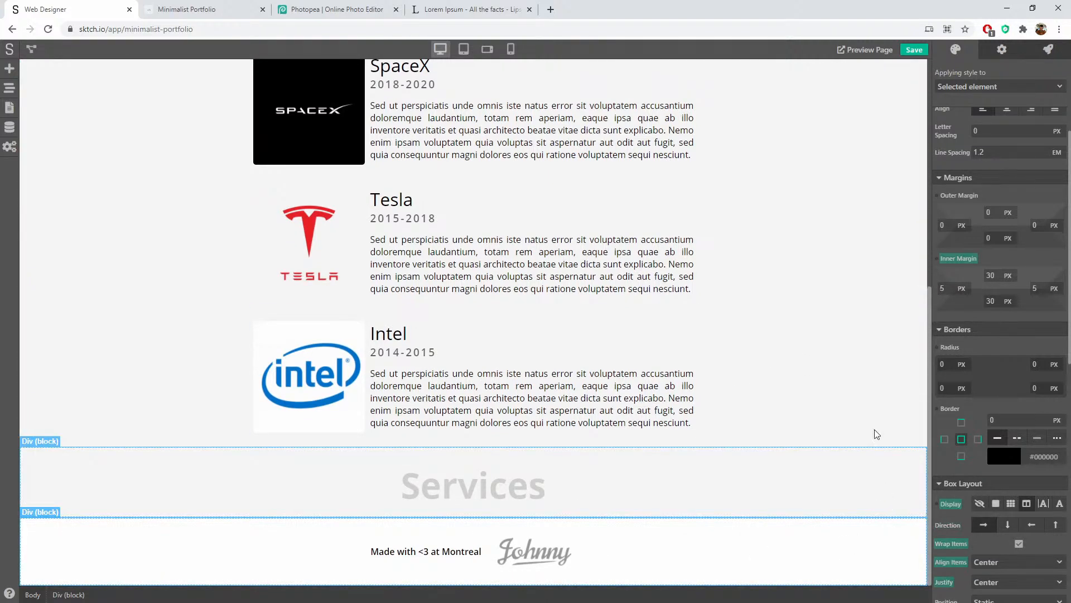
{"action": "scroll", "coordinate": [1062, 513], "scroll_direction": "down", "scroll_amount": 10}
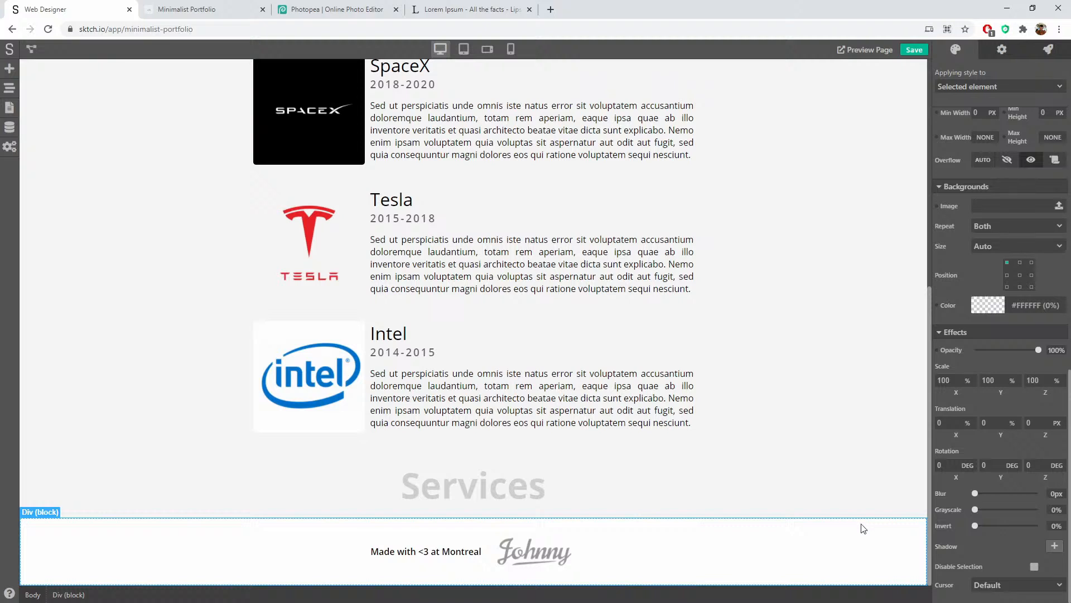
Step: Set the footer's background colour to dark grey #2E2E2E
{"action": "left_click", "coordinate": [987, 305]}
{"action": "left_click_drag", "start_coordinate": [949, 385], "coordinate": [925, 400]}
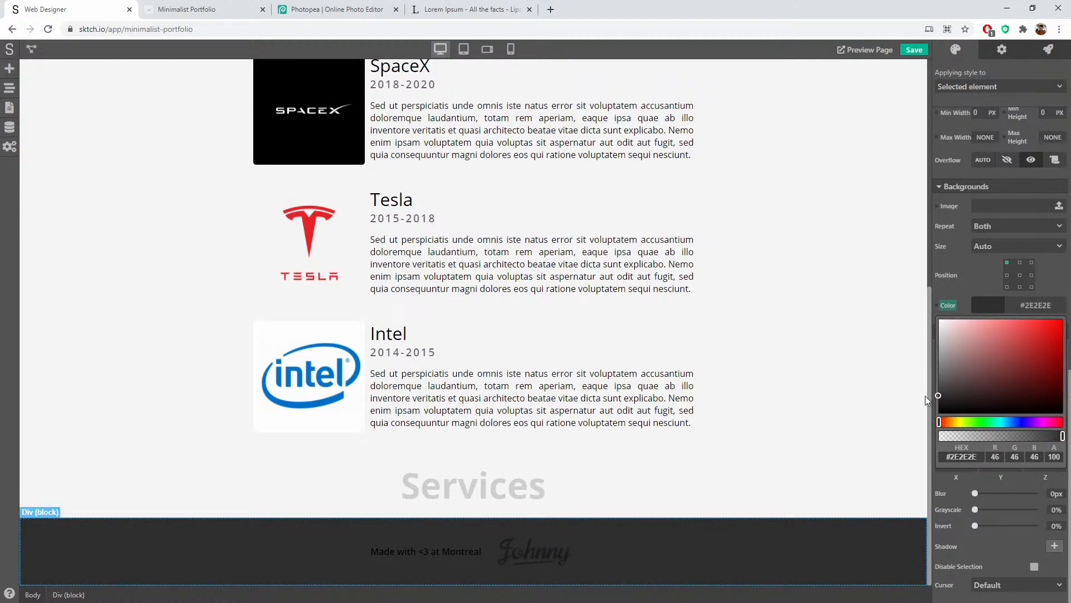
{"action": "left_click", "coordinate": [685, 527]}
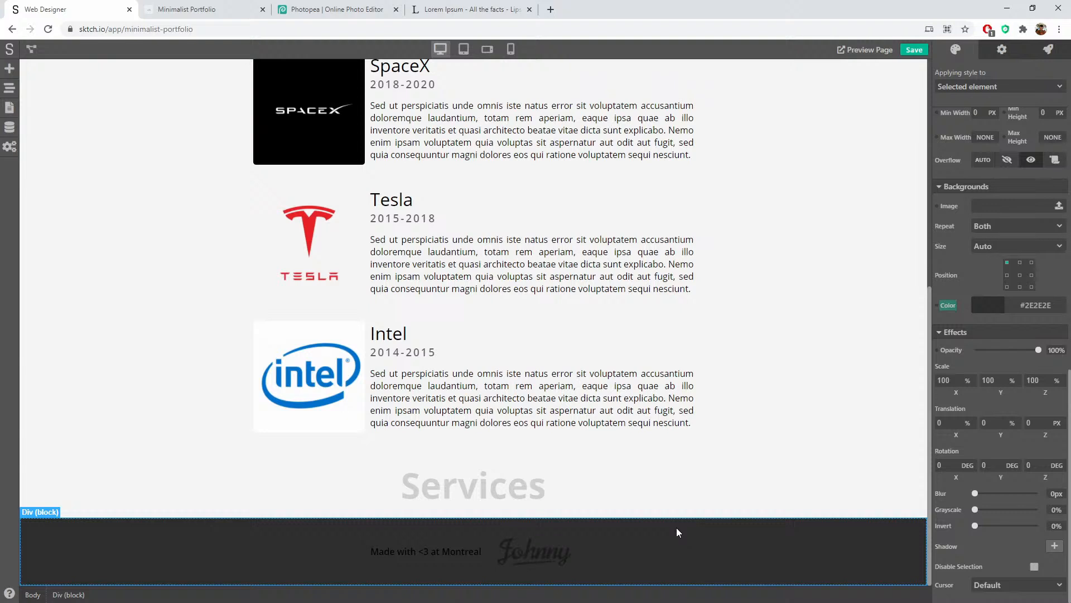
Step: Invert the Johnny logo to 100% and set its opacity to 75%
{"action": "left_click", "coordinate": [553, 550]}
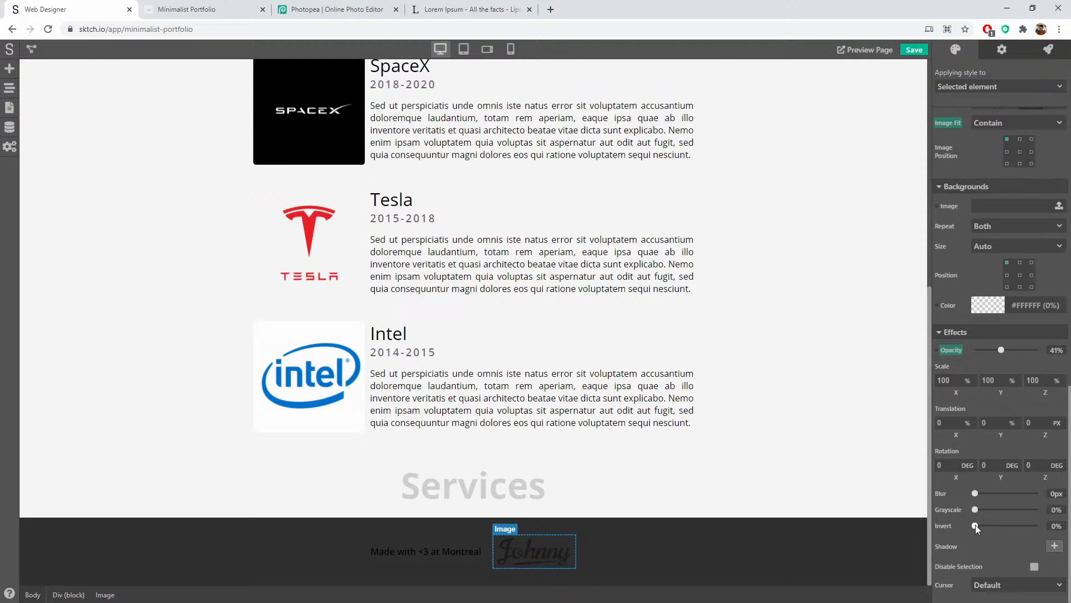
{"action": "left_click_drag", "start_coordinate": [976, 526], "coordinate": [1047, 524]}
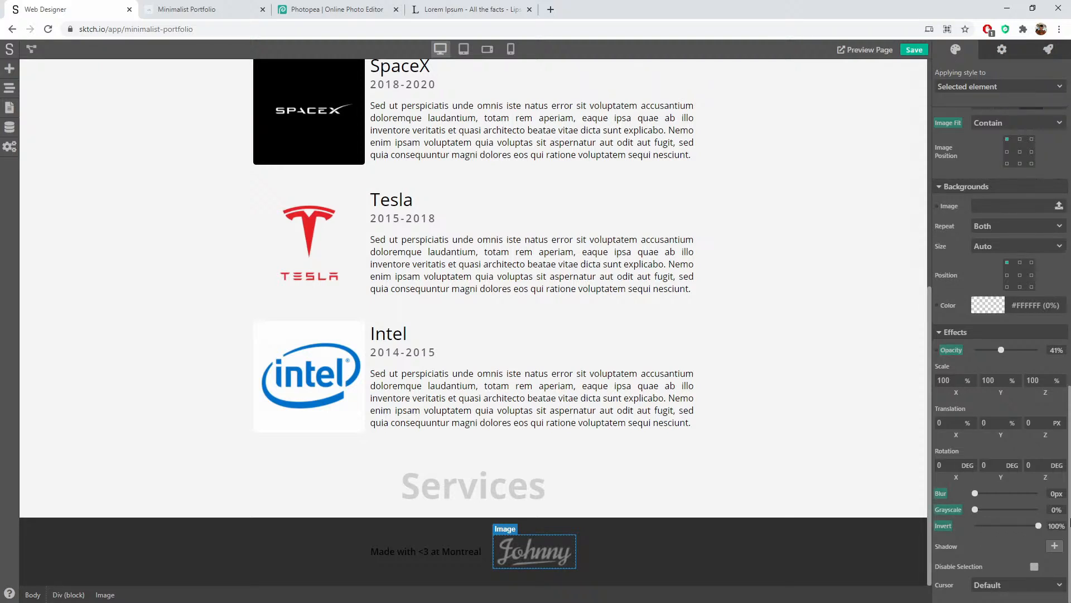
{"action": "left_click", "coordinate": [734, 551]}
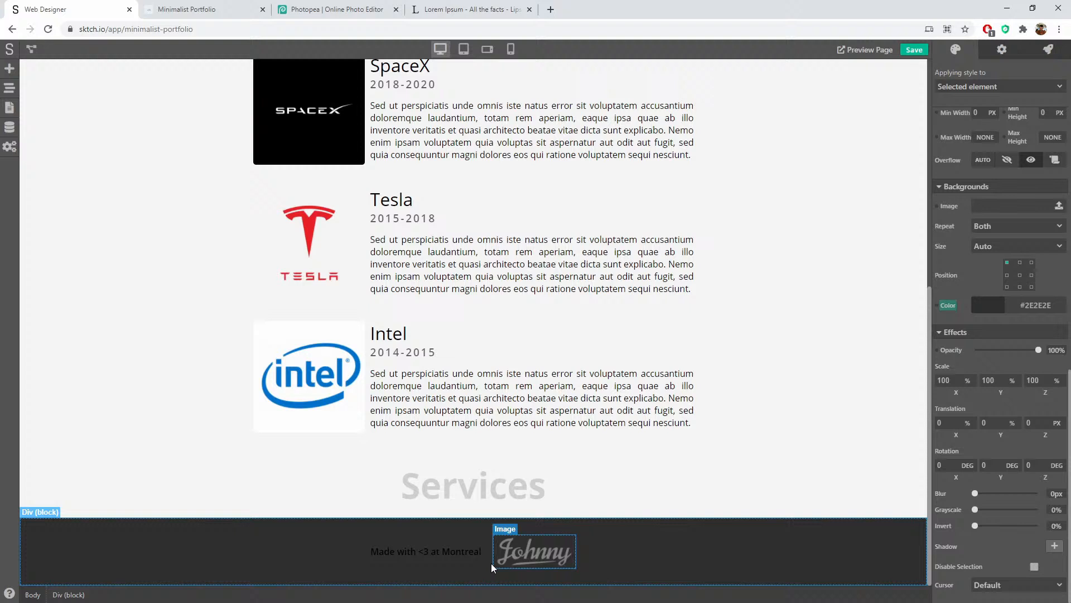
{"action": "left_click", "coordinate": [525, 558]}
{"action": "left_click_drag", "start_coordinate": [998, 350], "coordinate": [1022, 344]}
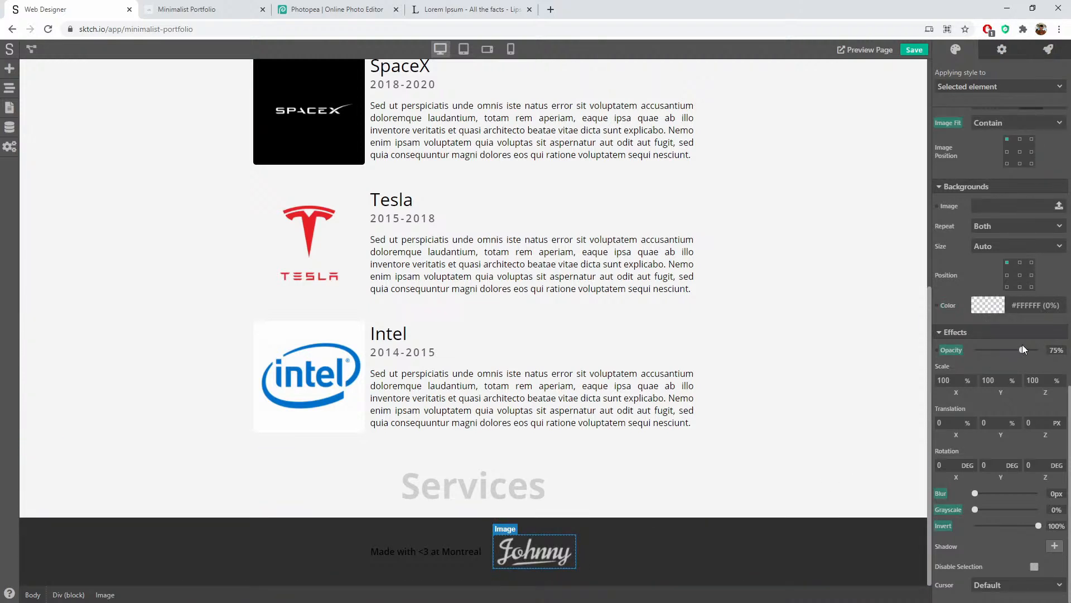
{"action": "left_click", "coordinate": [724, 563]}
{"action": "left_click", "coordinate": [427, 552]}
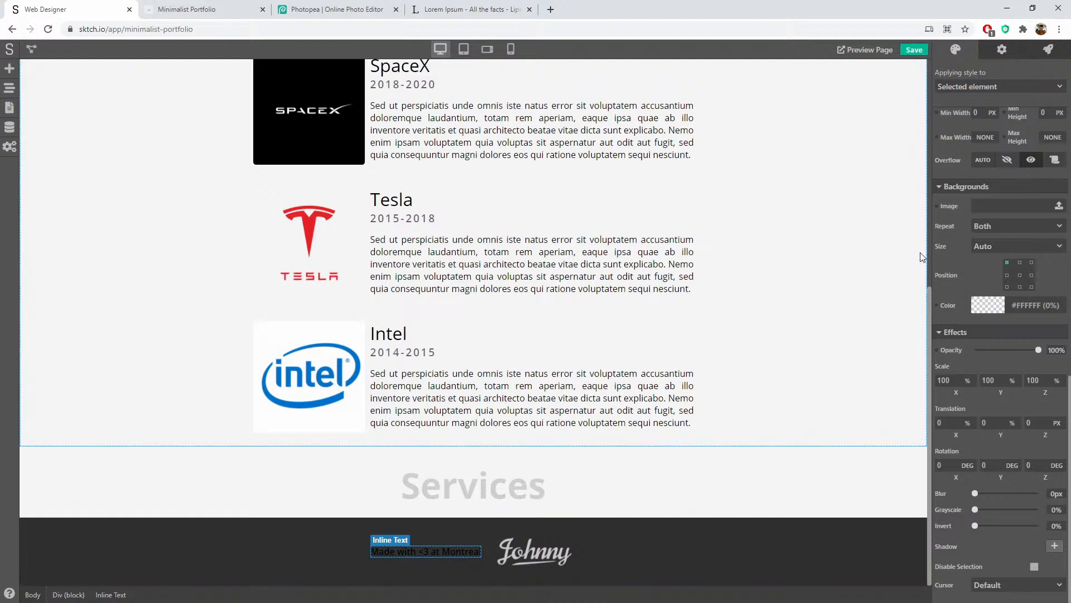
Step: Change the footer's typography colour to light grey #C8C8C8
{"action": "scroll", "coordinate": [1050, 204], "scroll_direction": "up", "scroll_amount": 10}
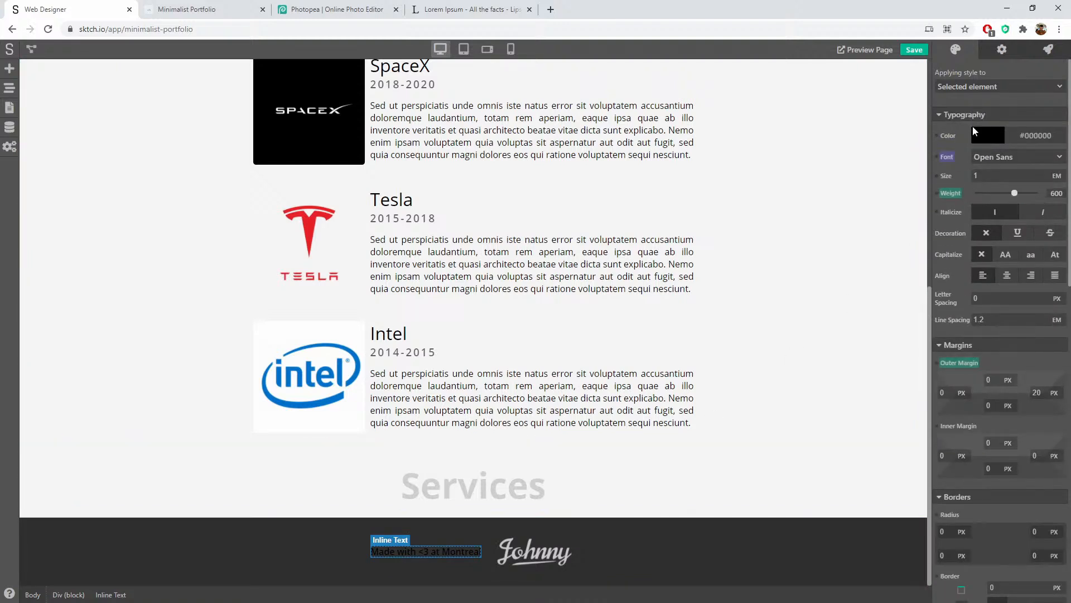
{"action": "left_click", "coordinate": [279, 545]}
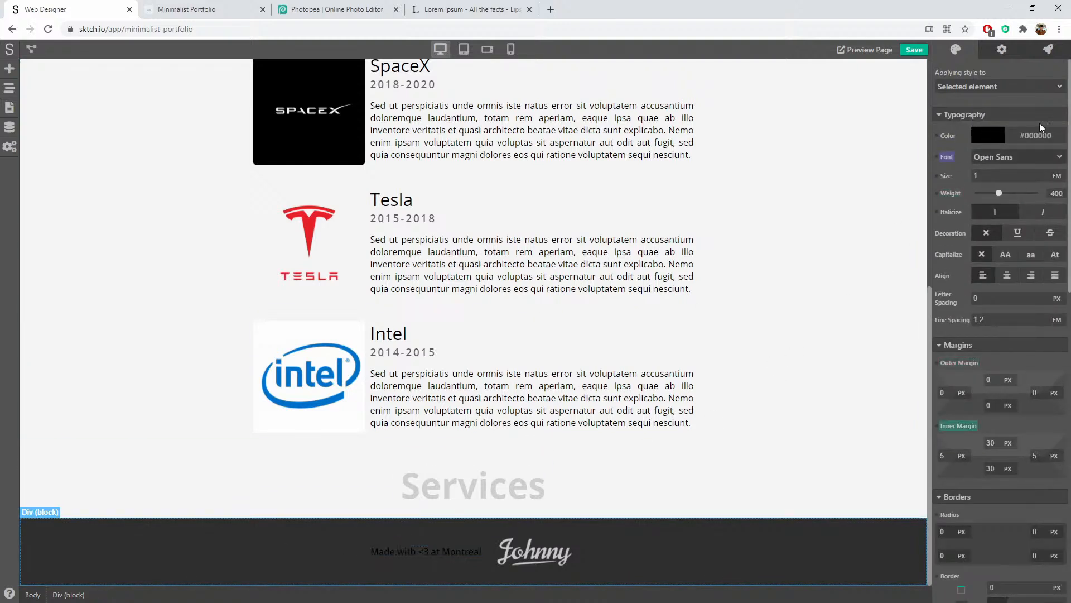
{"action": "left_click", "coordinate": [995, 142]}
{"action": "left_click_drag", "start_coordinate": [976, 164], "coordinate": [926, 137]}
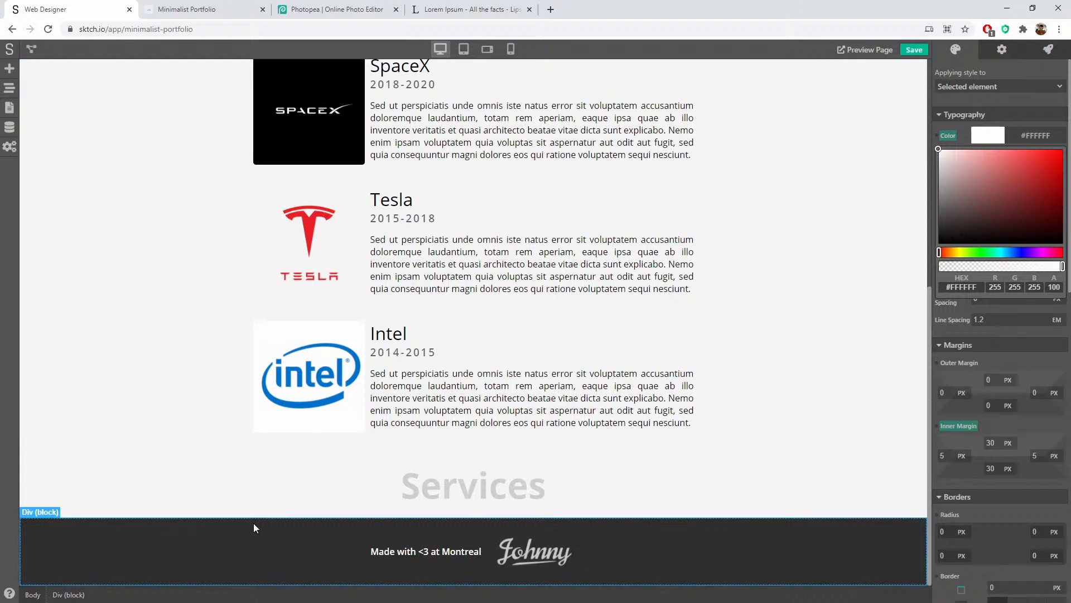
{"action": "left_click", "coordinate": [176, 570]}
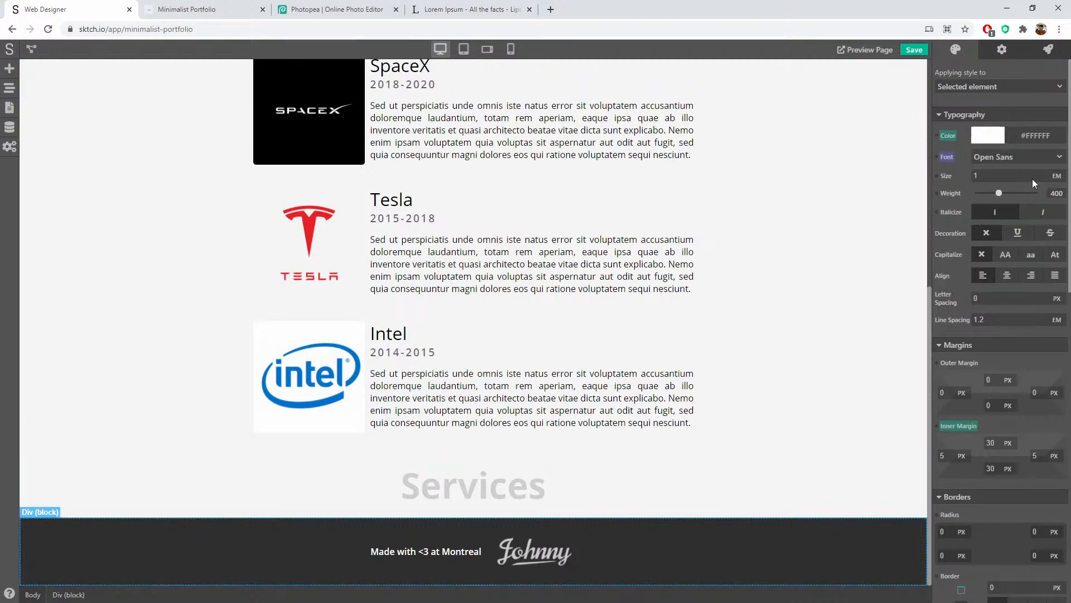
{"action": "left_click", "coordinate": [991, 146]}
{"action": "left_click_drag", "start_coordinate": [966, 166], "coordinate": [928, 169]}
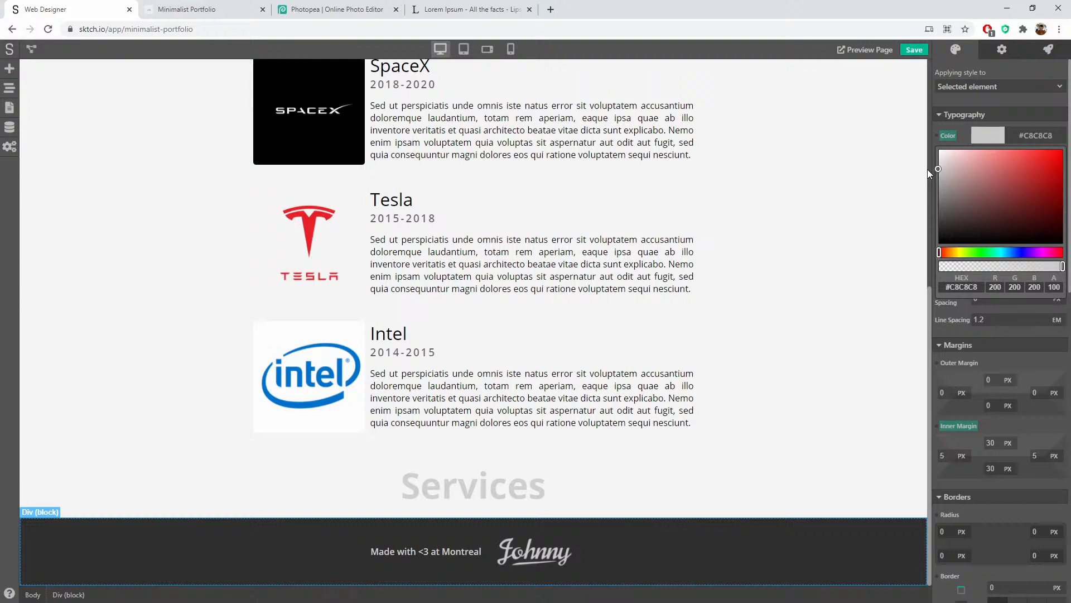
{"action": "left_click", "coordinate": [778, 471]}
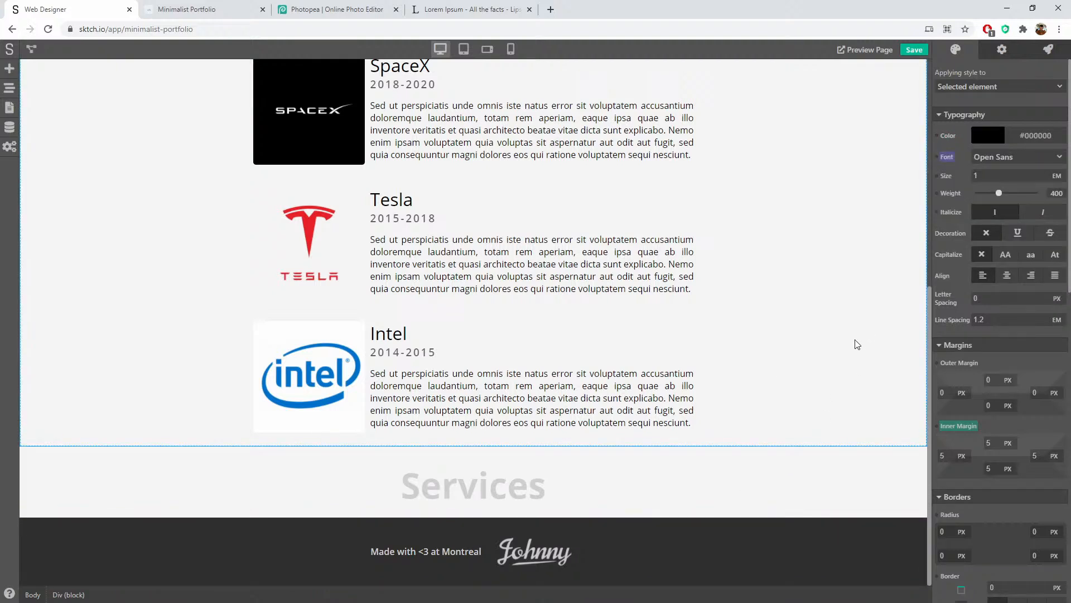
{"action": "scroll", "coordinate": [832, 357], "scroll_direction": "up", "scroll_amount": 1}
{"action": "scroll", "coordinate": [828, 349], "scroll_direction": "down", "scroll_amount": 1}
{"action": "left_click", "coordinate": [749, 566]}
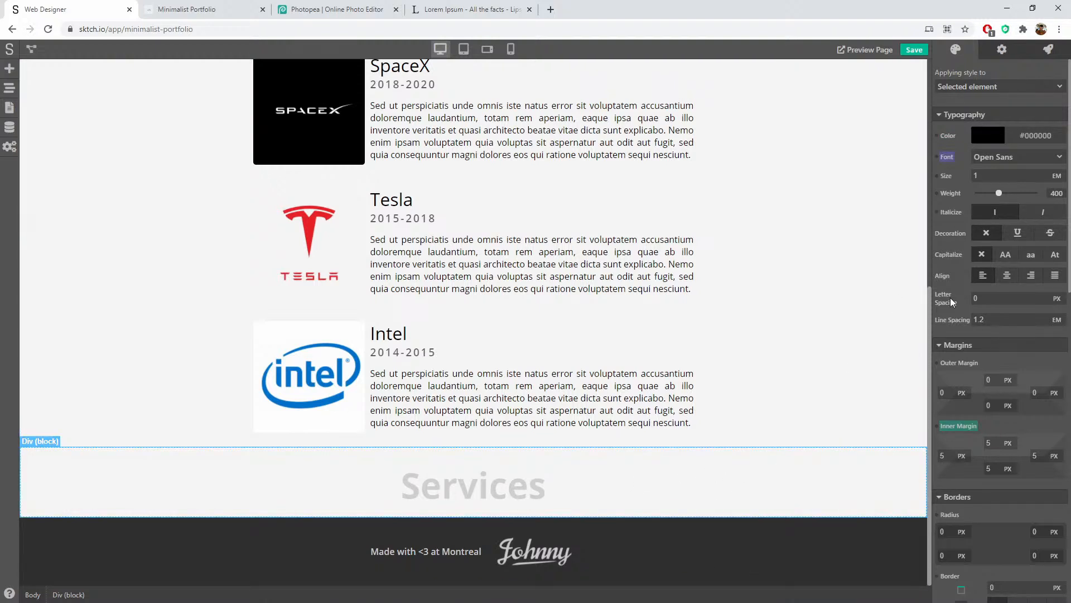
{"action": "scroll", "coordinate": [953, 344], "scroll_direction": "down", "scroll_amount": 8}
{"action": "scroll", "coordinate": [954, 347], "scroll_direction": "down", "scroll_amount": 2}
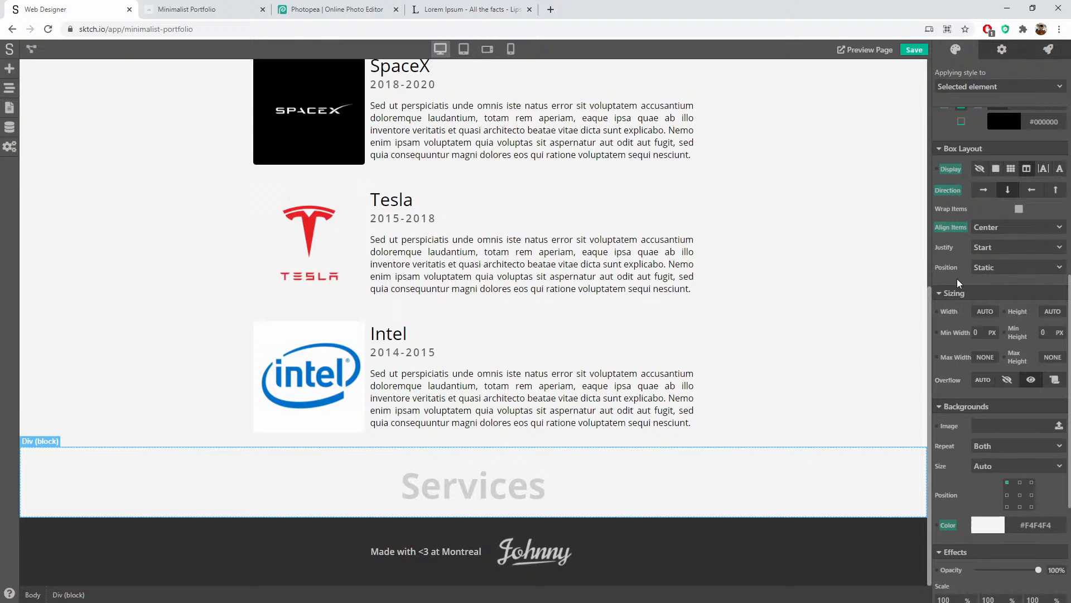
Step: Remove the grey background from the Services section
{"action": "scroll", "coordinate": [951, 380], "scroll_direction": "down", "scroll_amount": 4}
{"action": "left_click", "coordinate": [953, 308]}
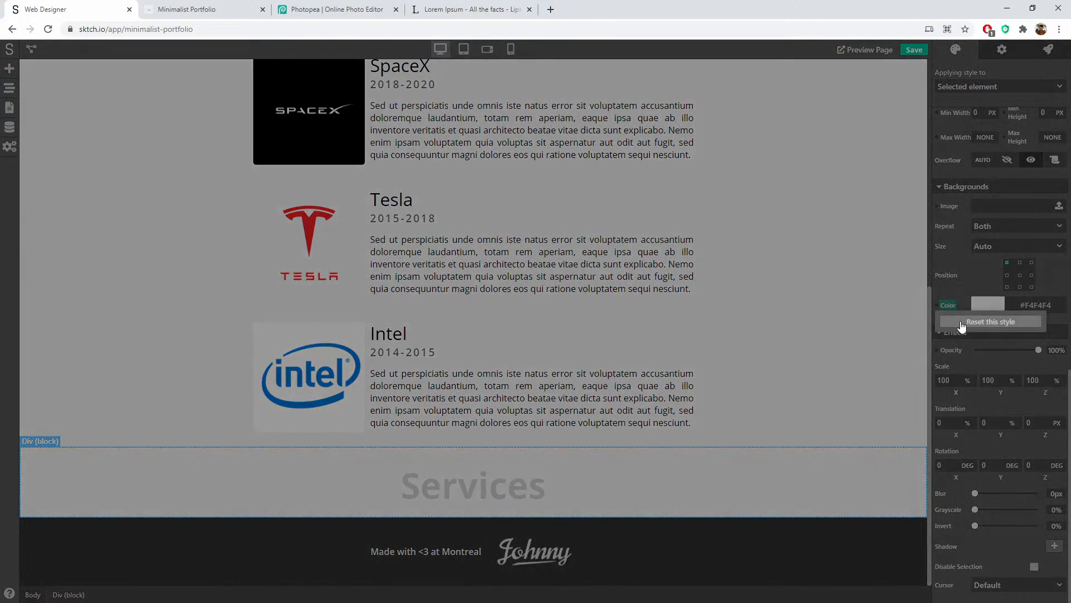
{"action": "left_click", "coordinate": [764, 544]}
{"action": "scroll", "coordinate": [820, 353], "scroll_direction": "up", "scroll_amount": 7}
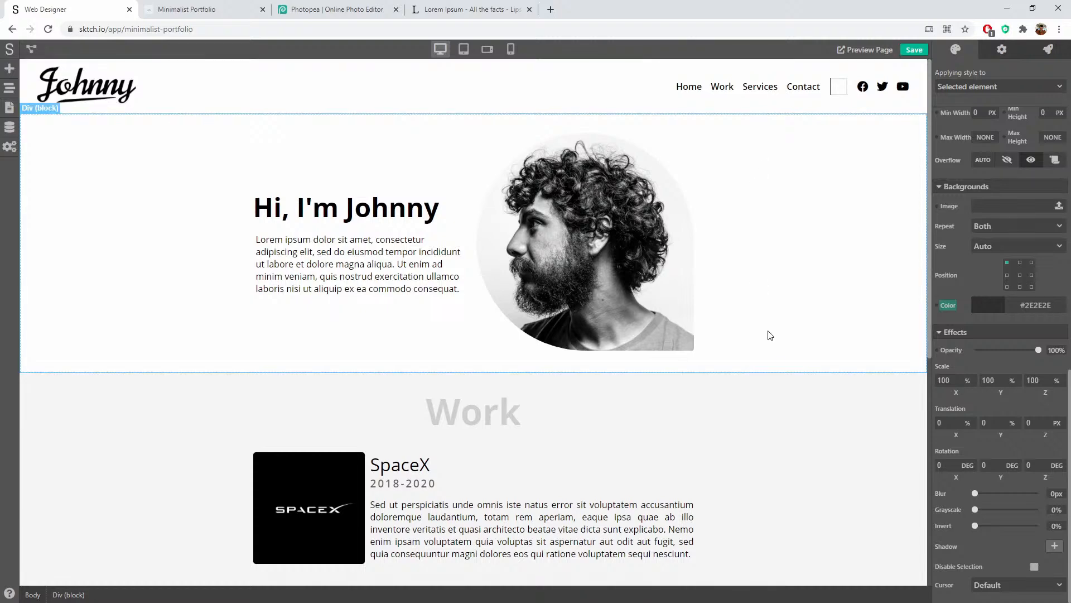
{"action": "scroll", "coordinate": [769, 335], "scroll_direction": "down", "scroll_amount": 7}
Step: Select the Services section and bring up the panel of addable elements
{"action": "left_click", "coordinate": [631, 480]}
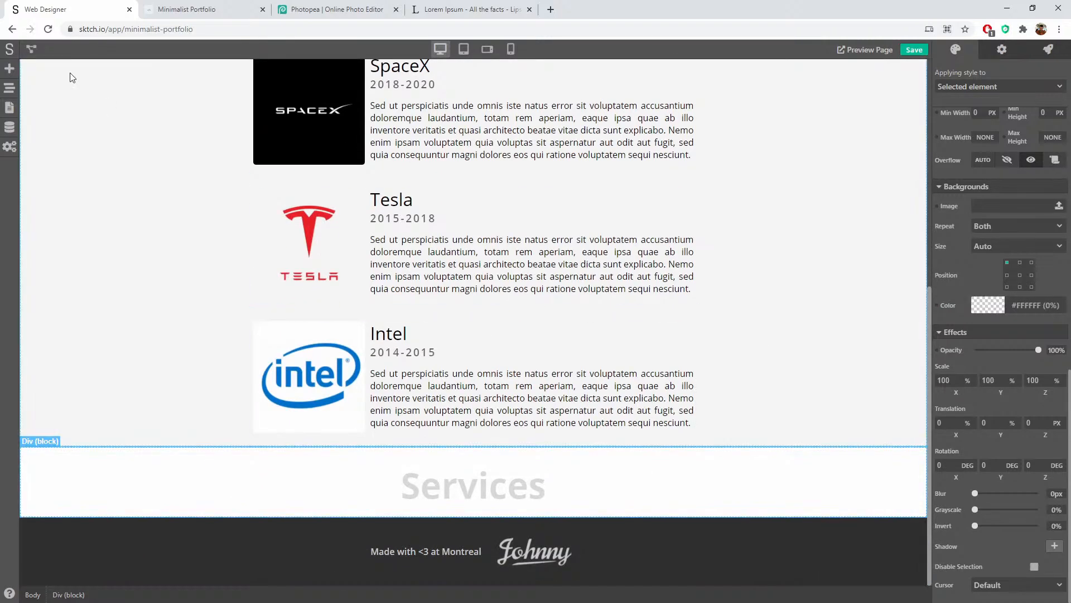
{"action": "left_click", "coordinate": [12, 74]}
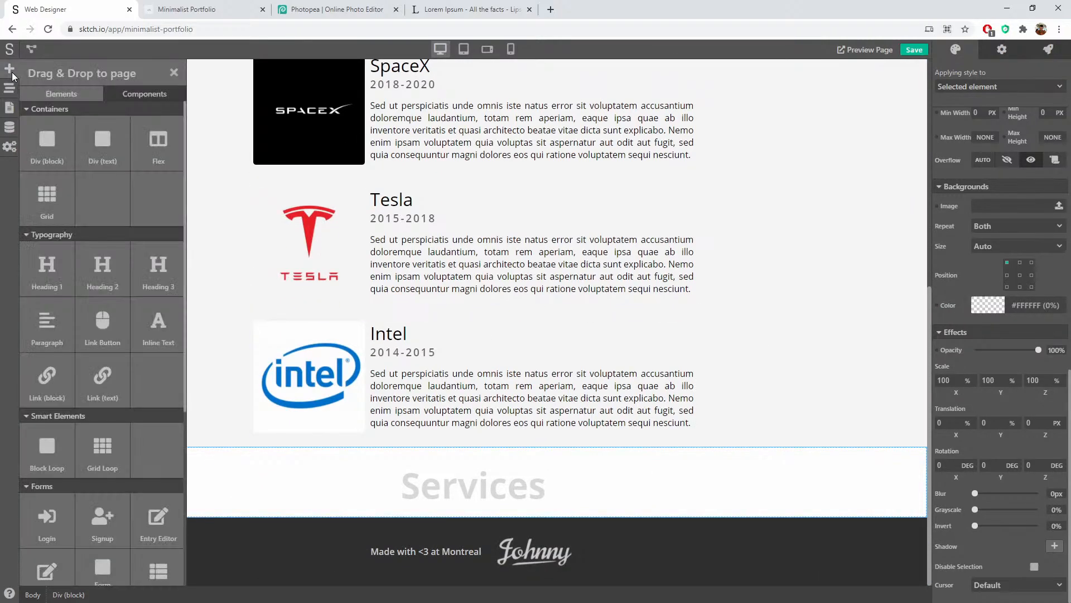
{"action": "left_click", "coordinate": [12, 74]}
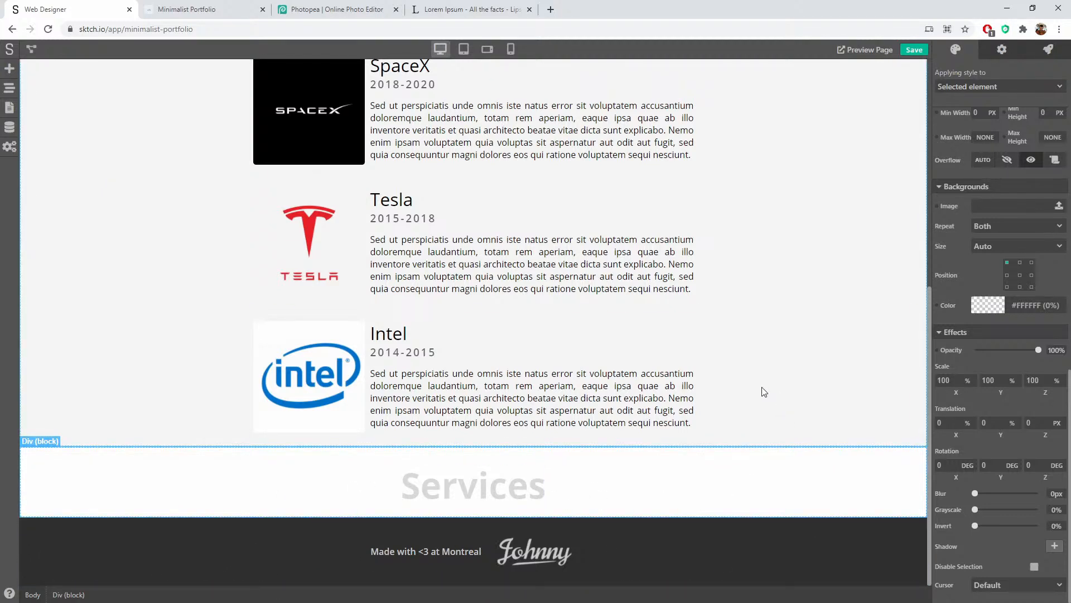
{"action": "scroll", "coordinate": [764, 392], "scroll_direction": "up", "scroll_amount": 4}
{"action": "scroll", "coordinate": [484, 402], "scroll_direction": "down", "scroll_amount": 4}
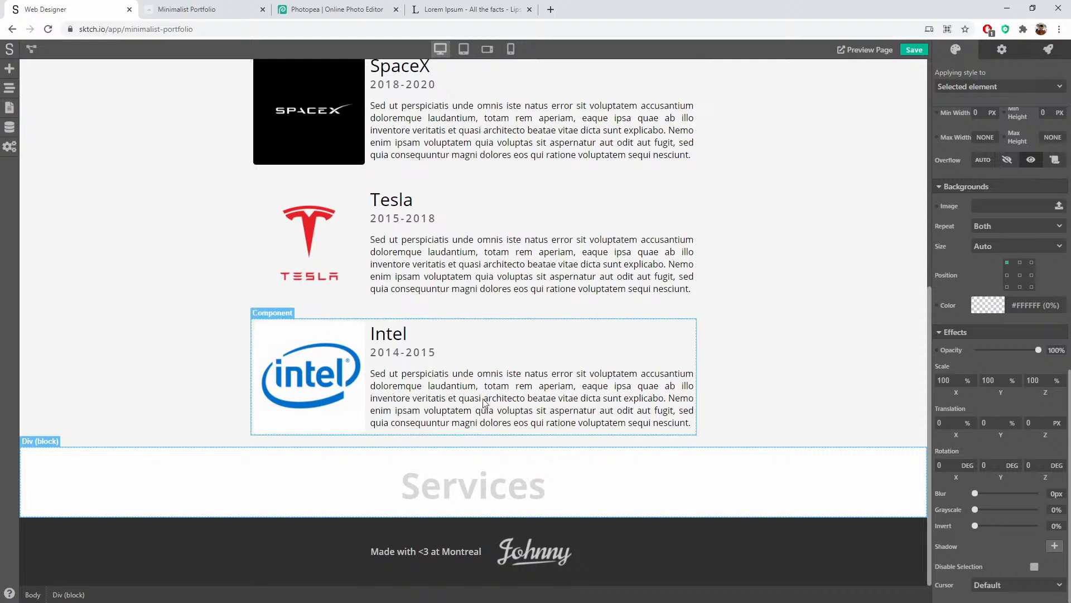
{"action": "scroll", "coordinate": [415, 357], "scroll_direction": "up", "scroll_amount": 4}
{"action": "scroll", "coordinate": [768, 334], "scroll_direction": "down", "scroll_amount": 4}
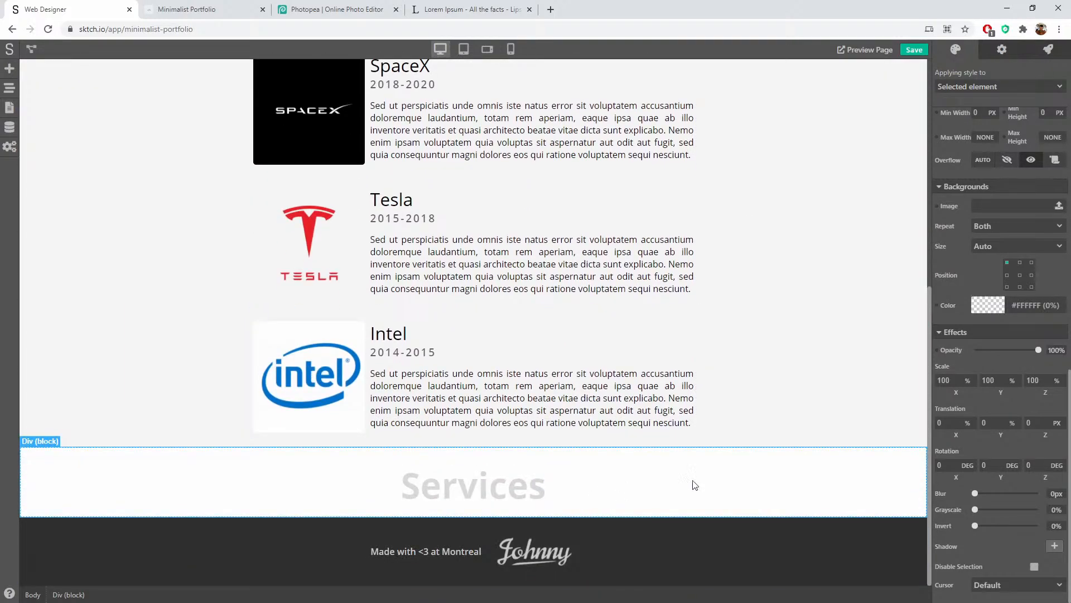
{"action": "scroll", "coordinate": [695, 485], "scroll_direction": "up", "scroll_amount": 6}
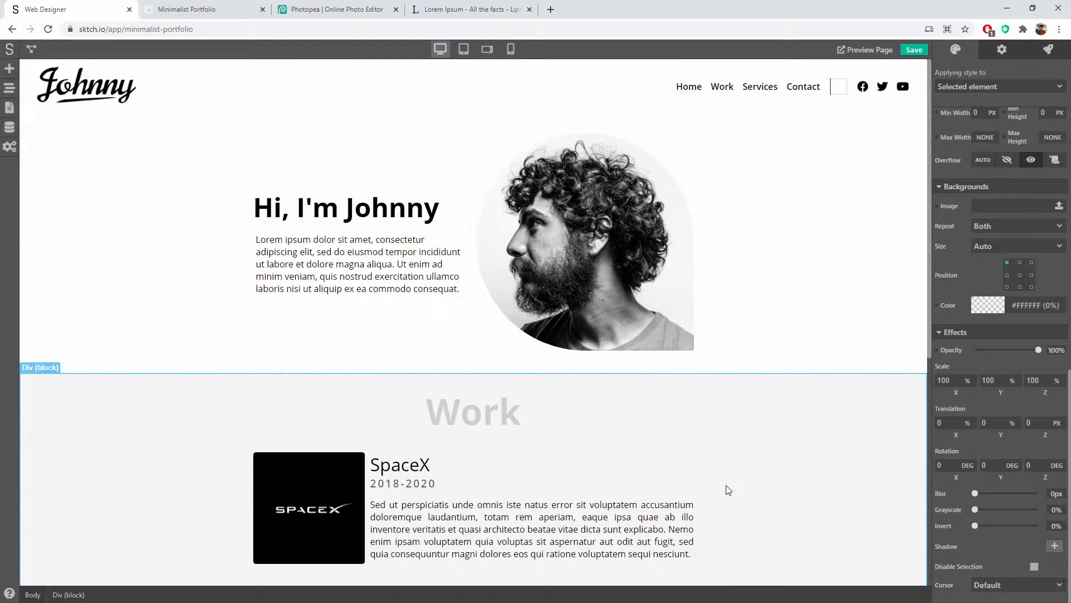
{"action": "scroll", "coordinate": [733, 496], "scroll_direction": "down", "scroll_amount": 6}
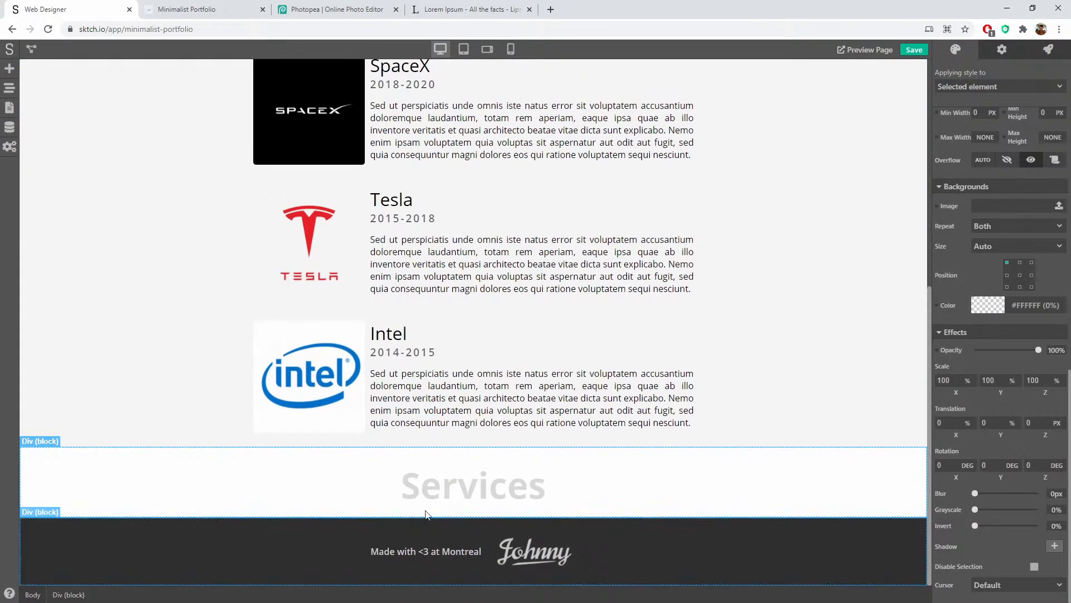
Step: Drop two empty Div blocks into the Services section
{"action": "left_click", "coordinate": [9, 71]}
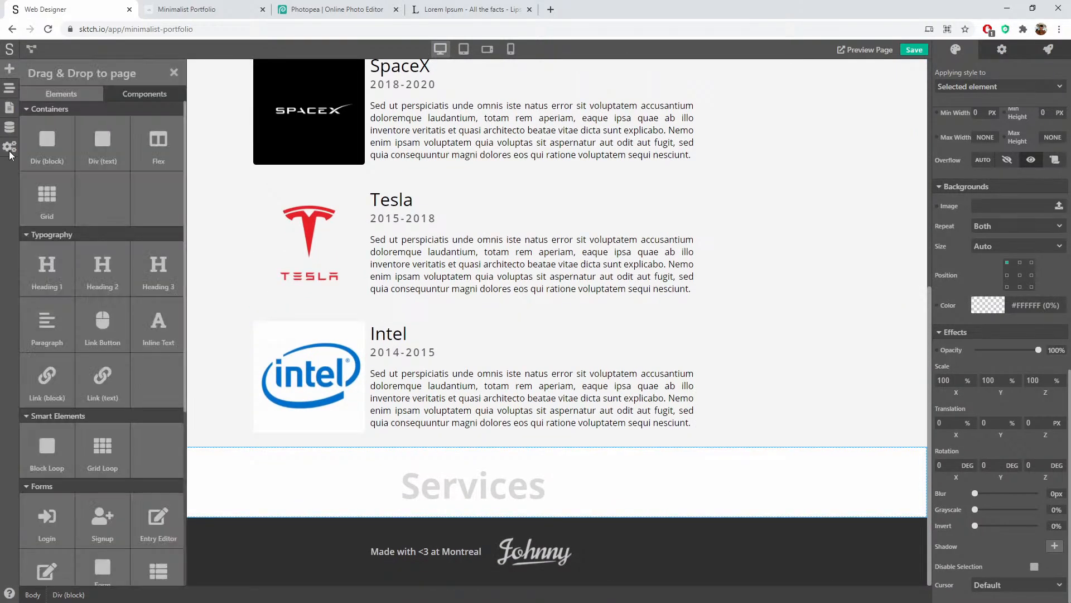
{"action": "left_click_drag", "start_coordinate": [49, 144], "coordinate": [467, 510]}
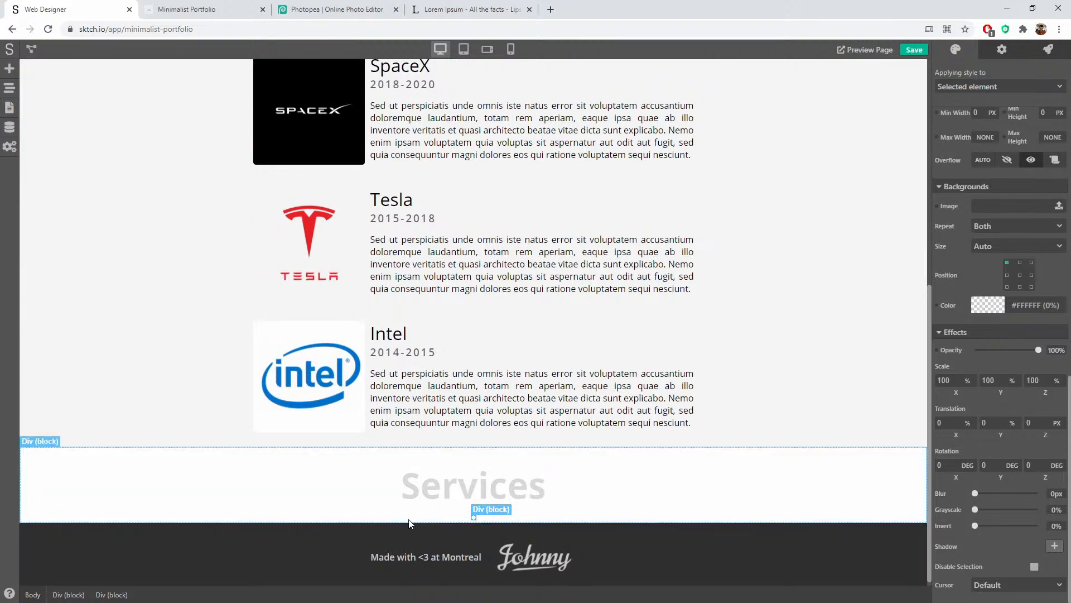
{"action": "scroll", "coordinate": [1041, 186], "scroll_direction": "up", "scroll_amount": 3}
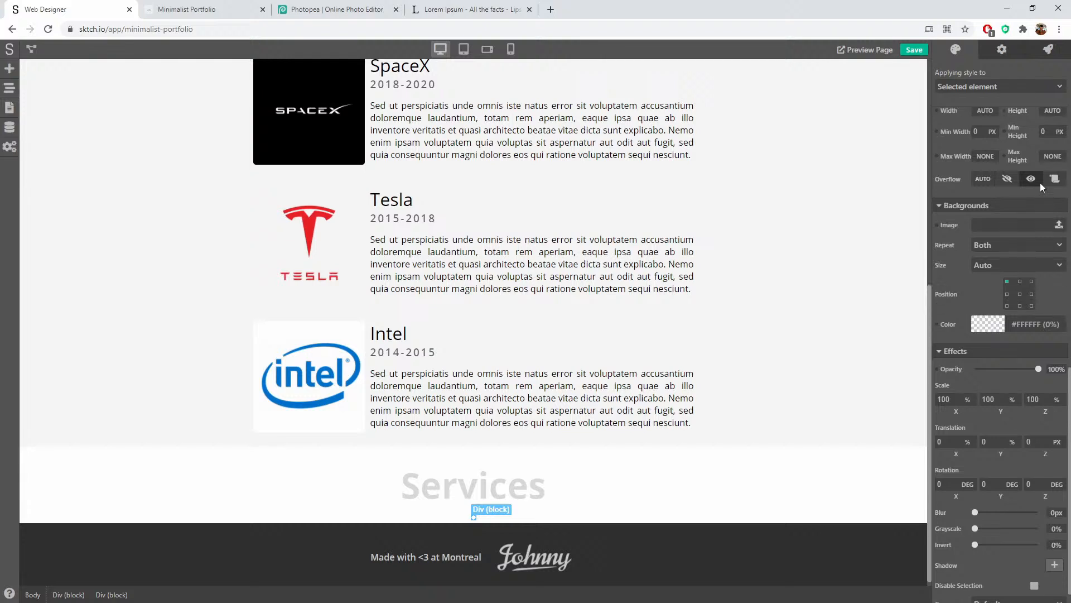
{"action": "scroll", "coordinate": [1039, 186], "scroll_direction": "up", "scroll_amount": 2}
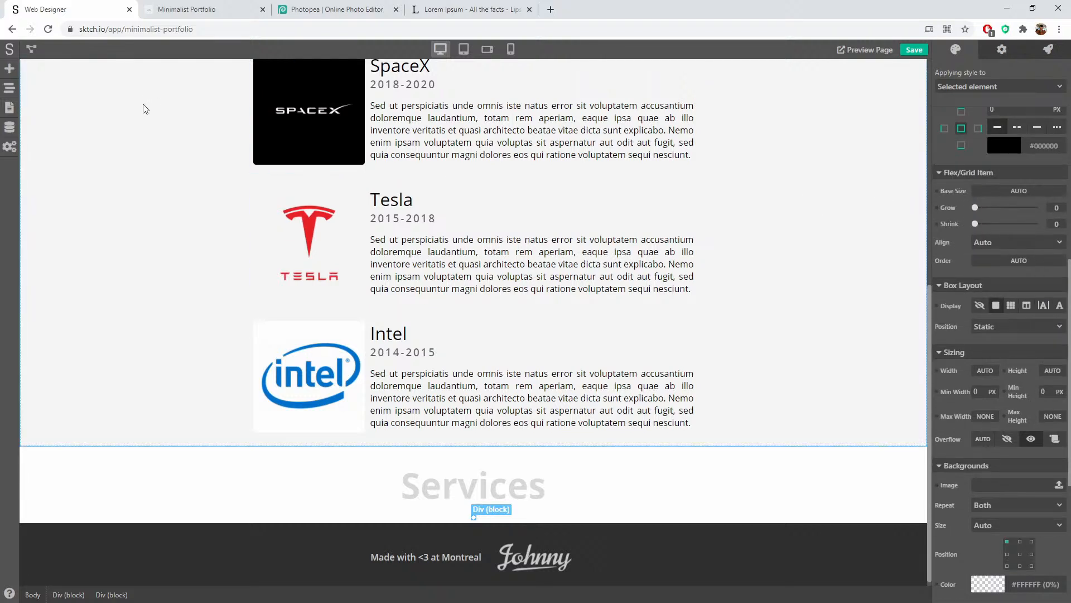
{"action": "left_click", "coordinate": [9, 69]}
{"action": "left_click_drag", "start_coordinate": [40, 142], "coordinate": [474, 517]}
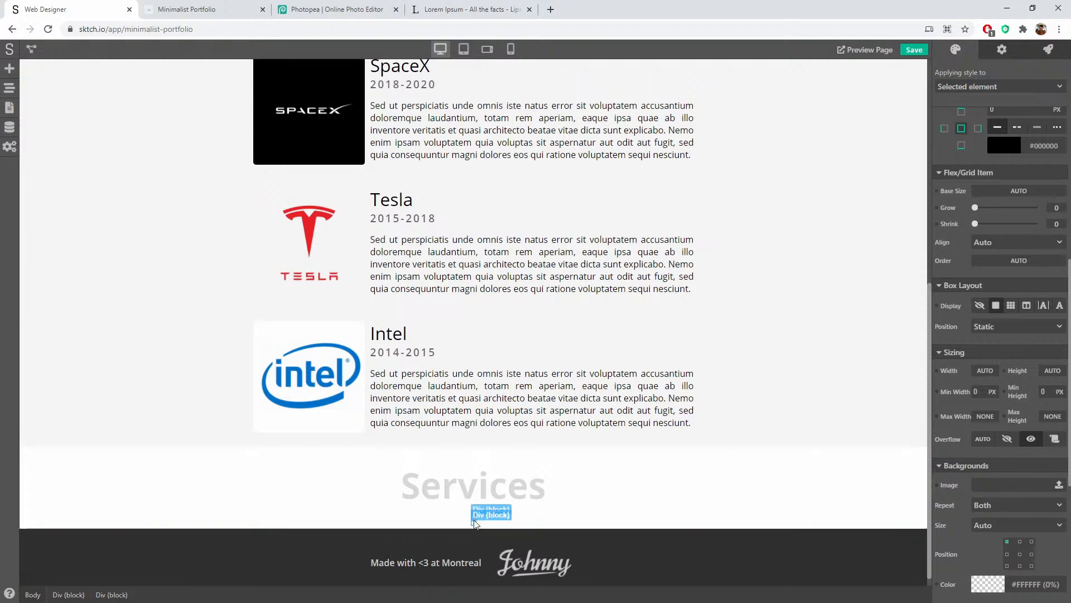
Step: Nest the second Div inside the first and set the container's Display to flex
{"action": "left_click", "coordinate": [10, 88]}
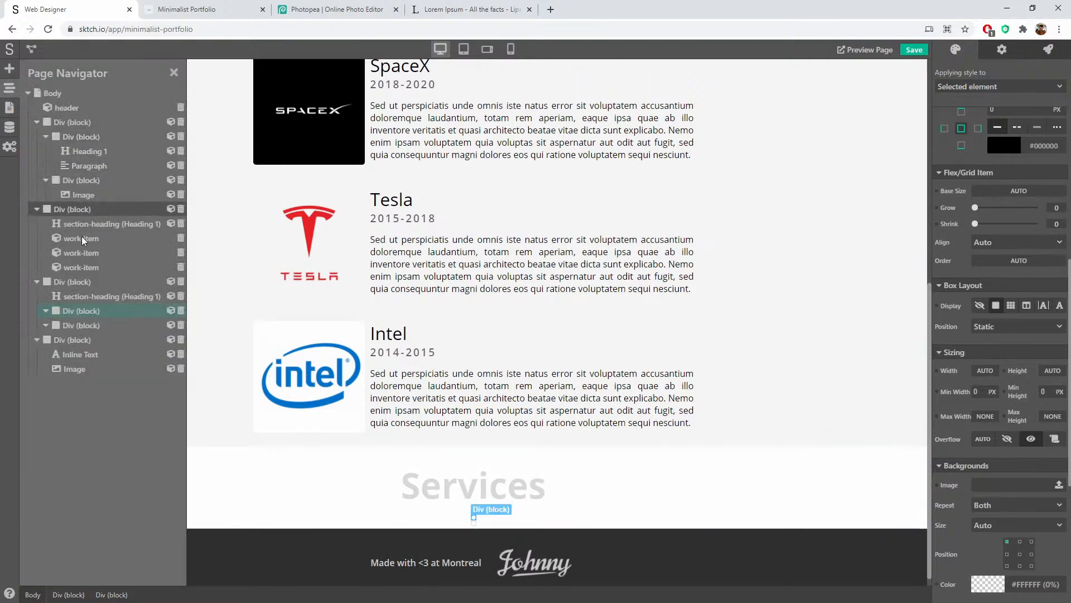
{"action": "mouse_move", "coordinate": [88, 327]}
{"action": "left_mouse_down"}
{"action": "mouse_move", "coordinate": [102, 325]}
{"action": "mouse_move", "coordinate": [92, 328]}
{"action": "left_mouse_up"}
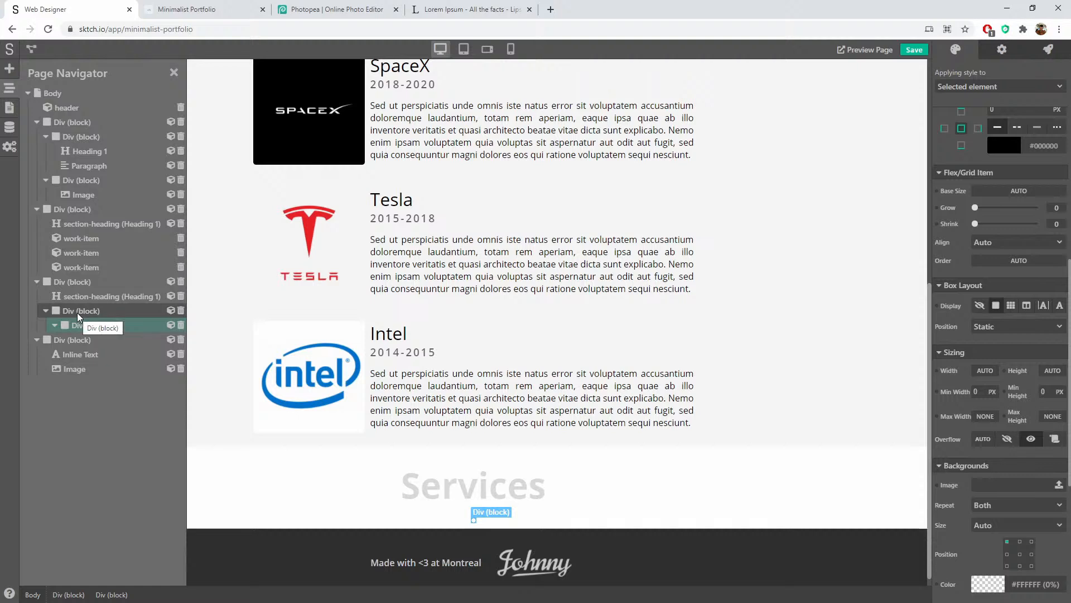
{"action": "left_click", "coordinate": [78, 316]}
{"action": "scroll", "coordinate": [1007, 237], "scroll_direction": "up", "scroll_amount": 4}
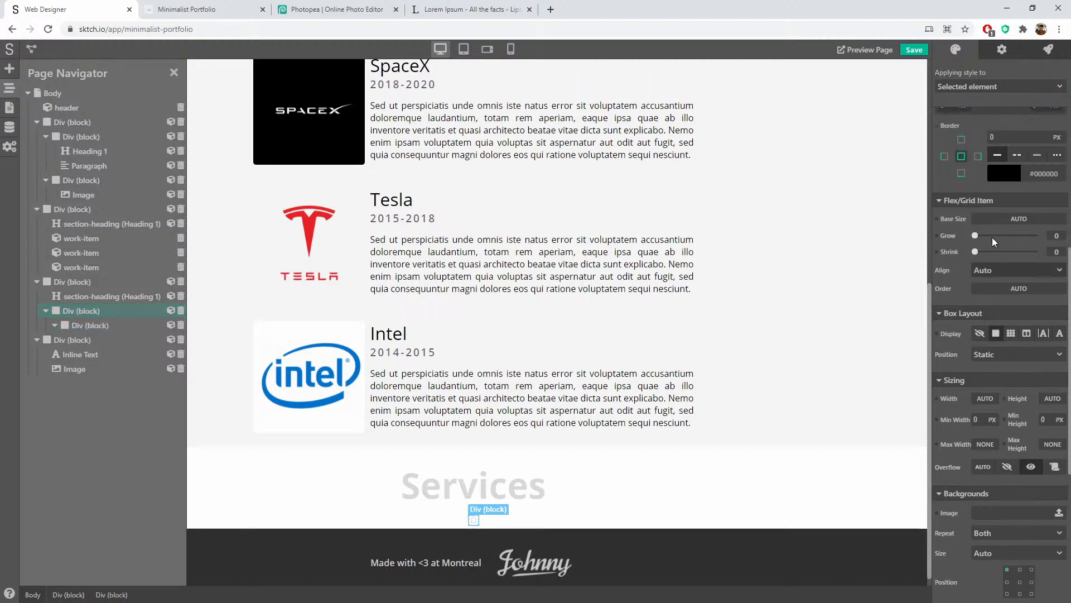
{"action": "scroll", "coordinate": [1008, 232], "scroll_direction": "up", "scroll_amount": 5}
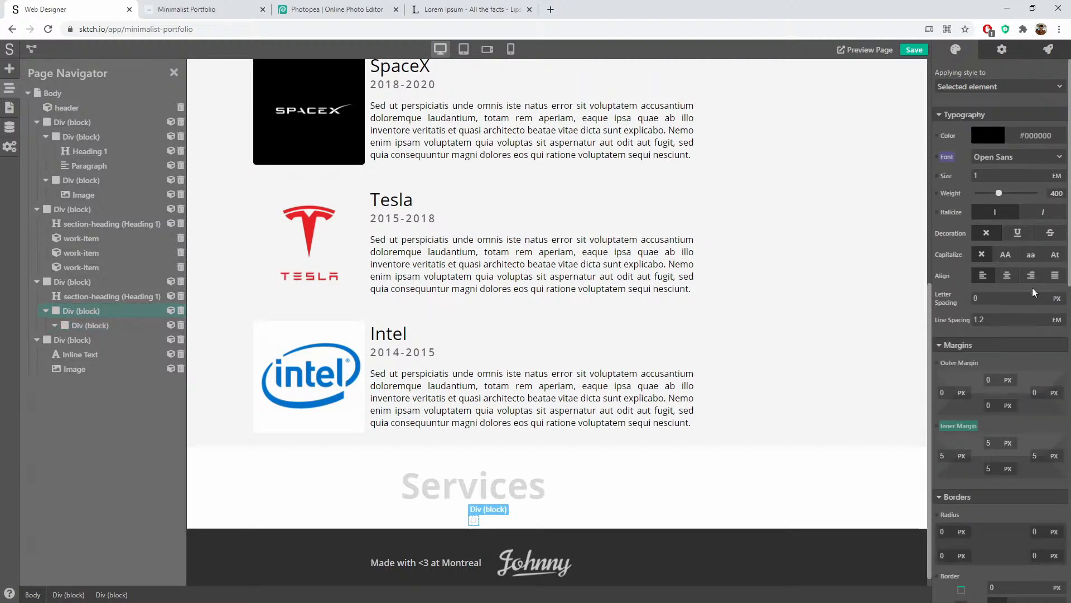
{"action": "scroll", "coordinate": [1029, 313], "scroll_direction": "down", "scroll_amount": 4}
{"action": "scroll", "coordinate": [1026, 337], "scroll_direction": "down", "scroll_amount": 4}
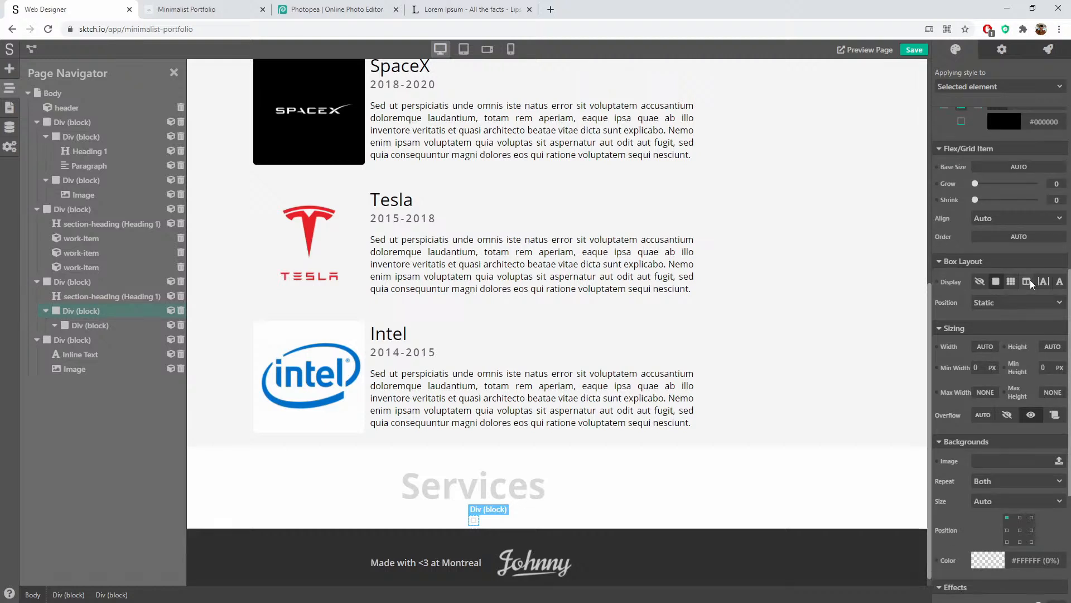
{"action": "left_click", "coordinate": [1027, 282]}
Step: Set the container's direction to row, keep Align Items at Start, and select the inner block
{"action": "left_click", "coordinate": [985, 302]}
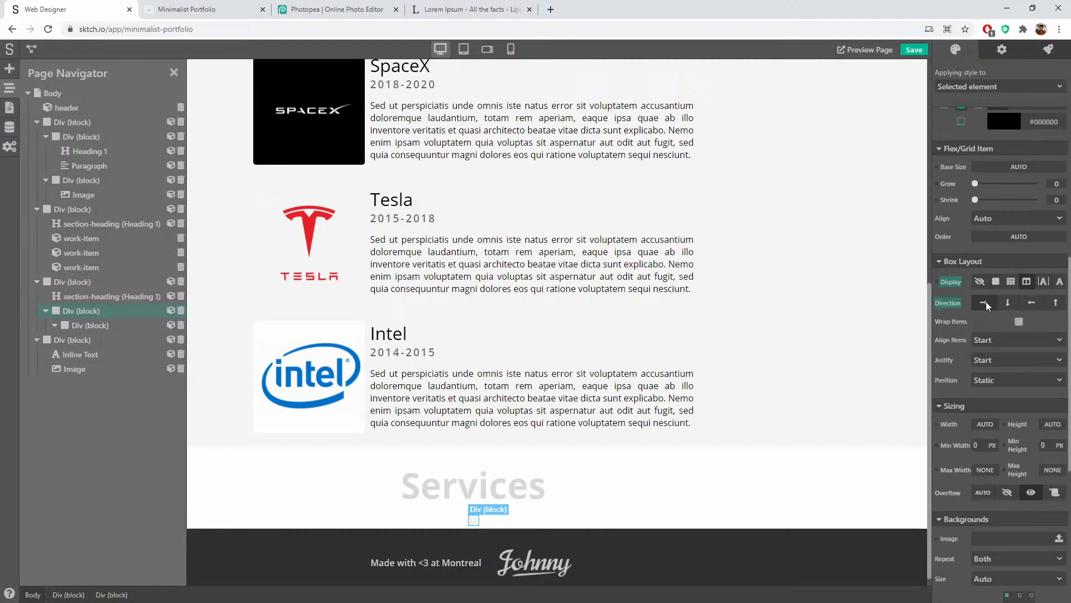
{"action": "left_click", "coordinate": [1022, 341]}
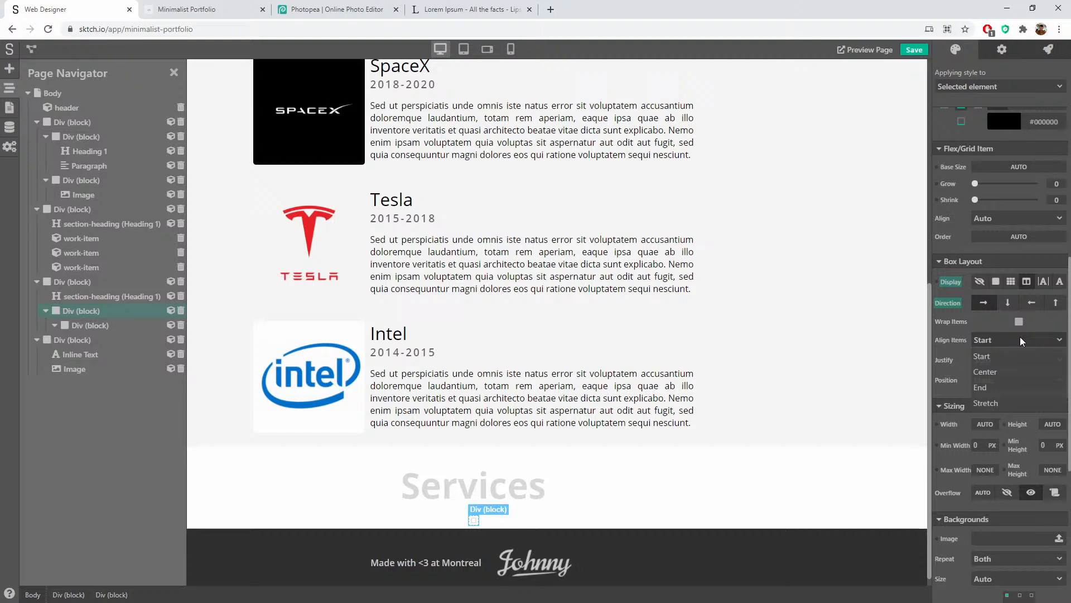
{"action": "left_click", "coordinate": [1013, 357]}
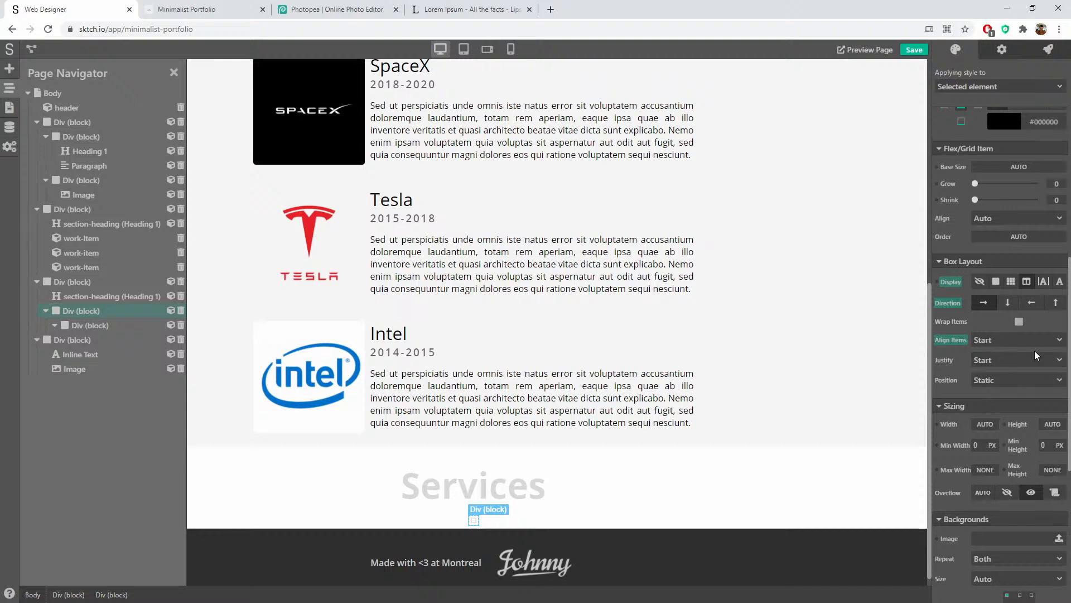
{"action": "left_click", "coordinate": [473, 523]}
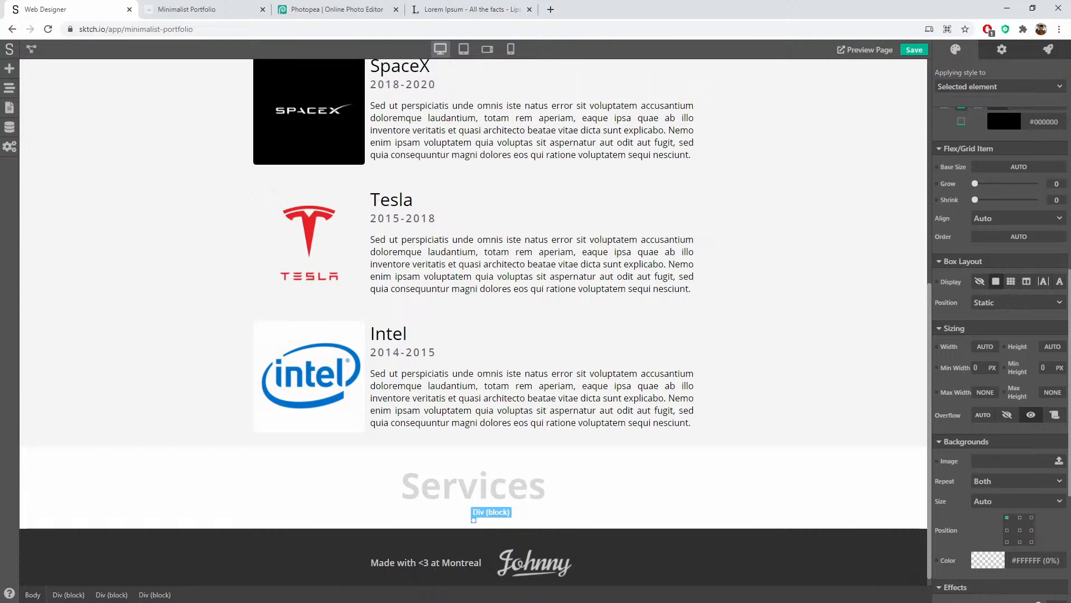
Step: Add an Icon, a Heading 2 and a placeholder Paragraph to the inner block
{"action": "left_click", "coordinate": [10, 68]}
{"action": "scroll", "coordinate": [91, 501], "scroll_direction": "down", "scroll_amount": 5}
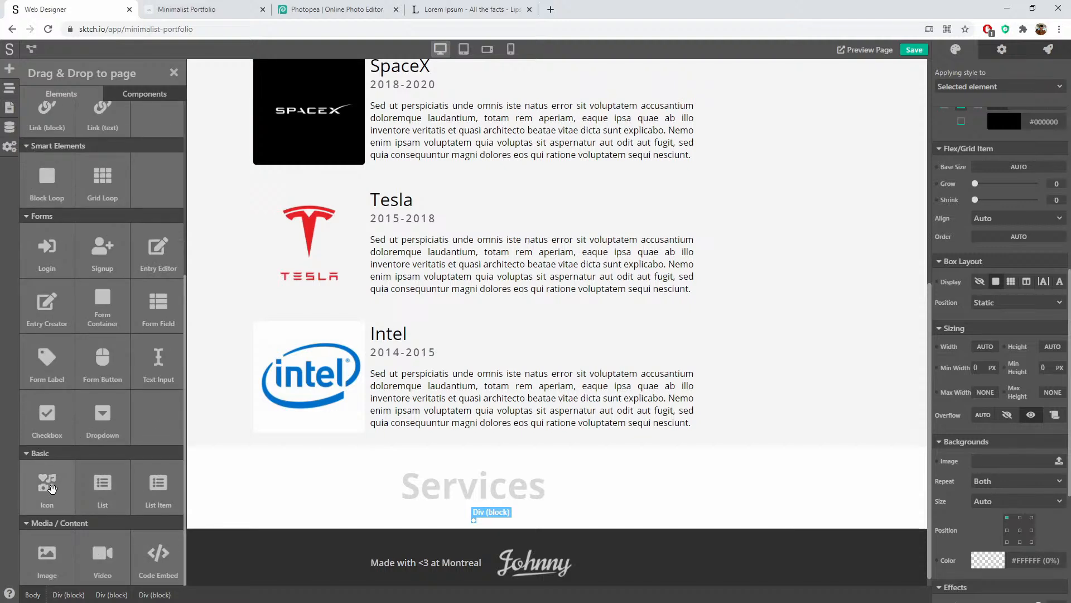
{"action": "left_click_drag", "start_coordinate": [41, 487], "coordinate": [475, 524]}
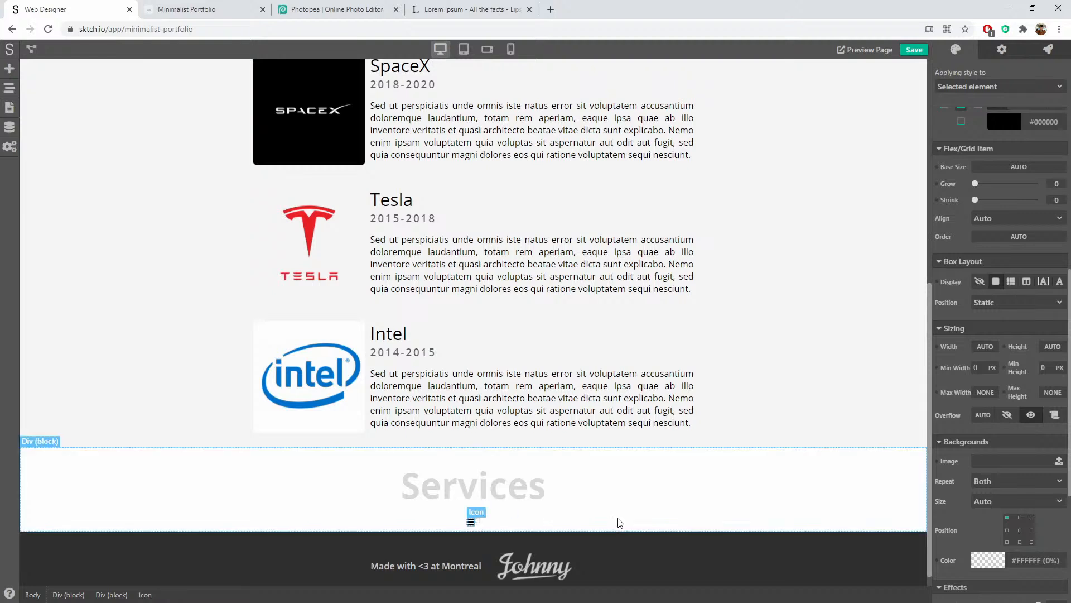
{"action": "left_click", "coordinate": [9, 70]}
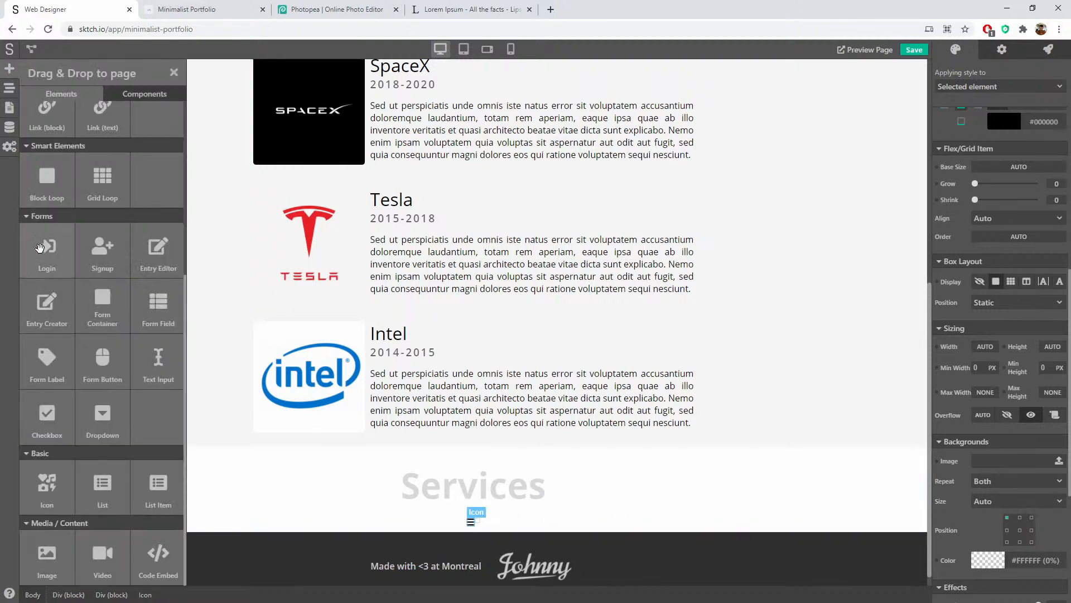
{"action": "scroll", "coordinate": [83, 318], "scroll_direction": "up", "scroll_amount": 5}
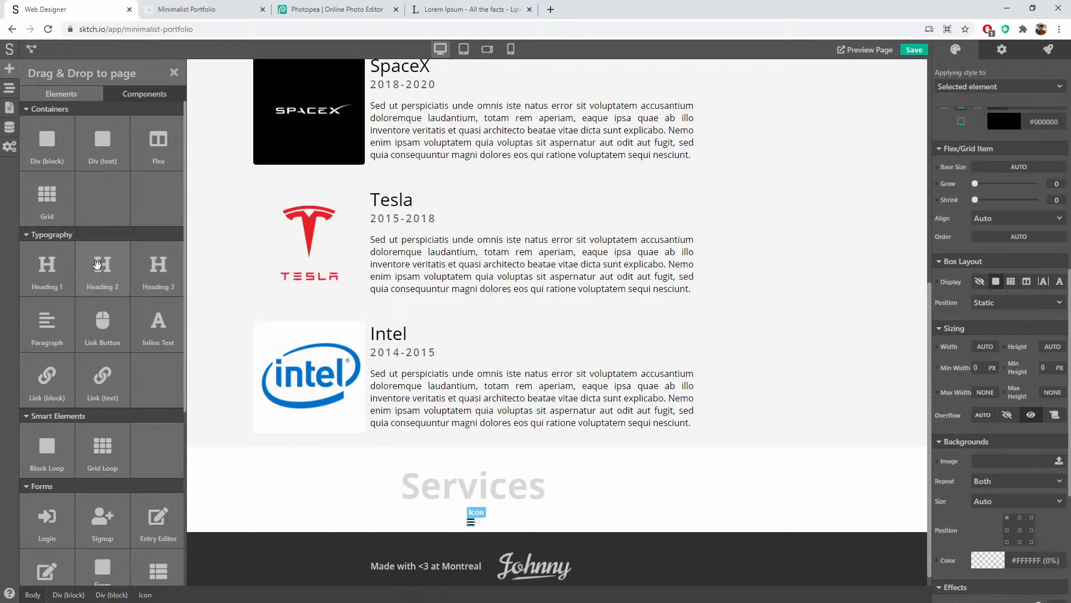
{"action": "left_click_drag", "start_coordinate": [100, 265], "coordinate": [476, 527]}
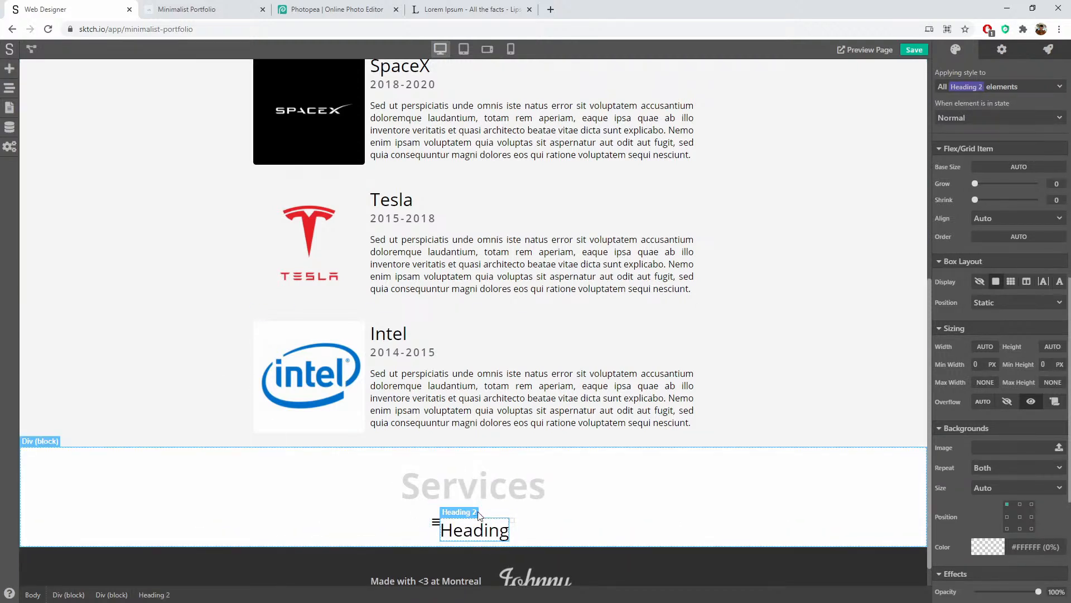
{"action": "left_click", "coordinate": [9, 89]}
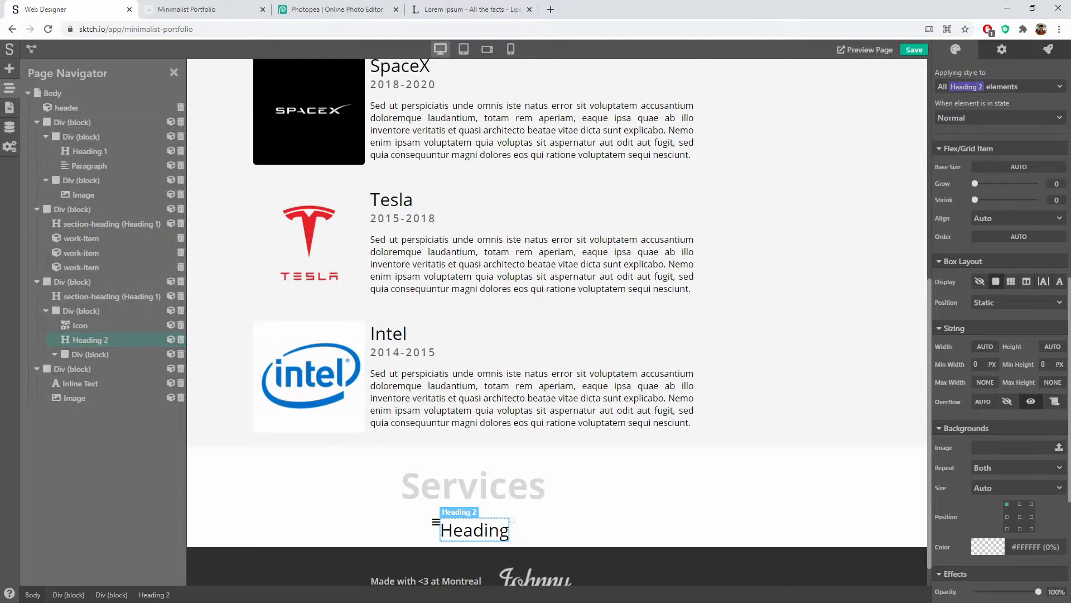
{"action": "left_click", "coordinate": [10, 70]}
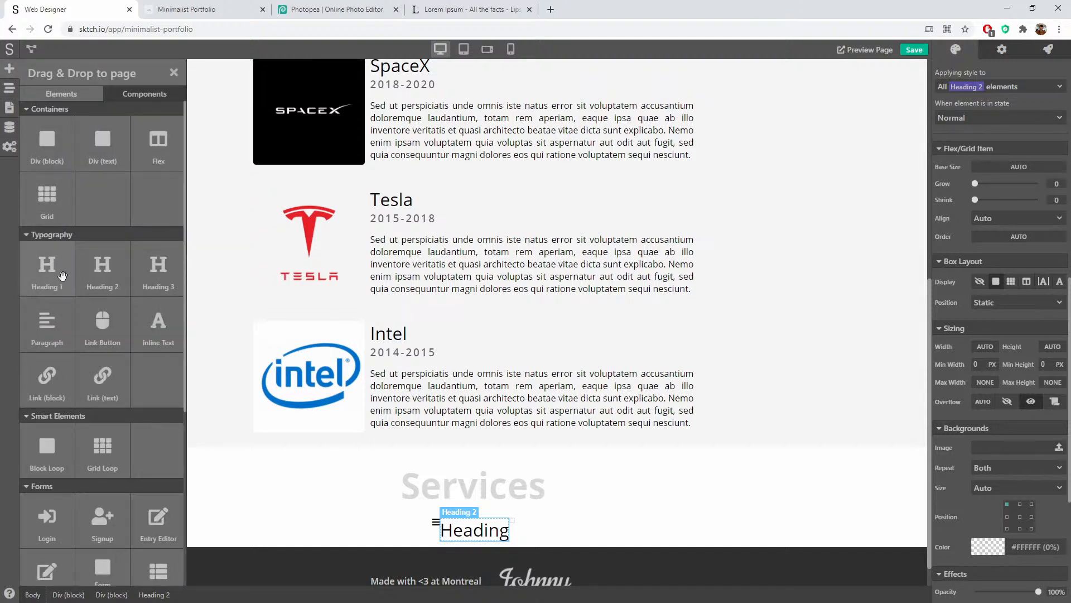
{"action": "left_click_drag", "start_coordinate": [54, 326], "coordinate": [494, 540]}
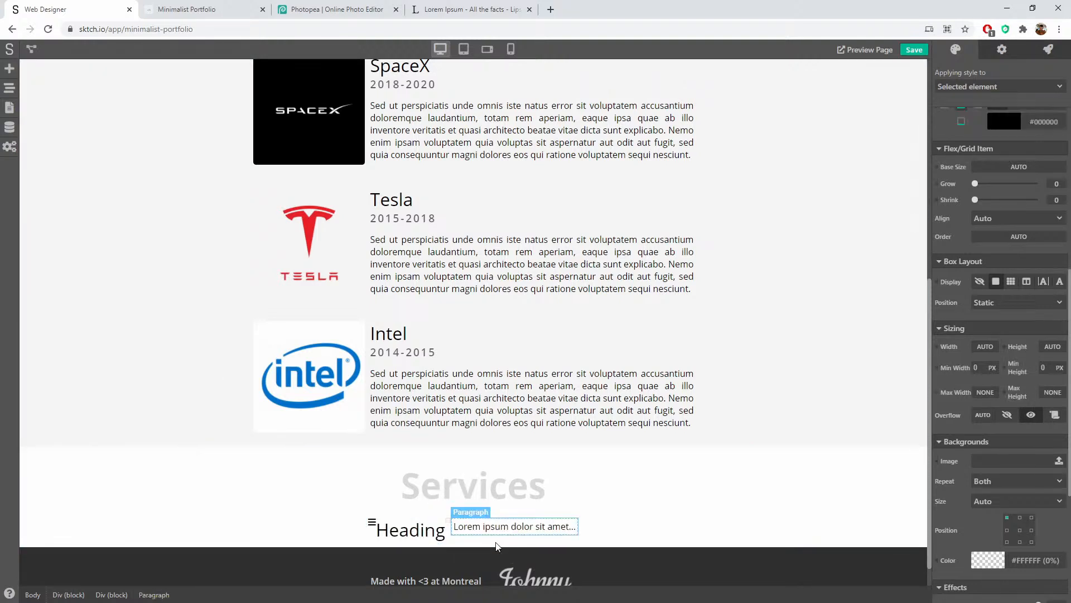
Step: Group the icon, heading and paragraph under one Div block in the element tree
{"action": "left_click", "coordinate": [9, 90]}
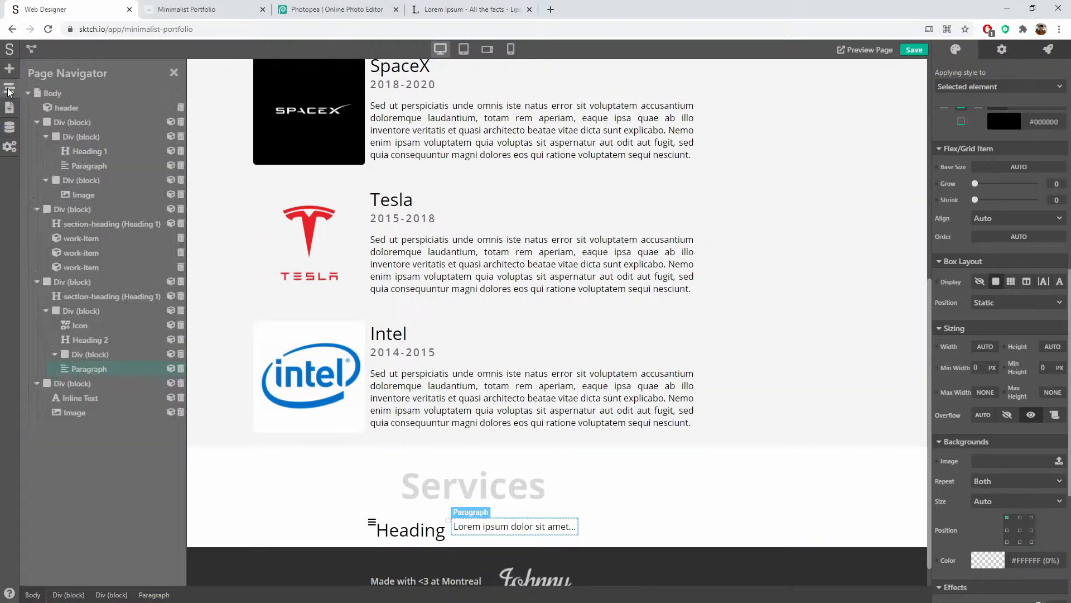
{"action": "left_click_drag", "start_coordinate": [78, 349], "coordinate": [116, 347]}
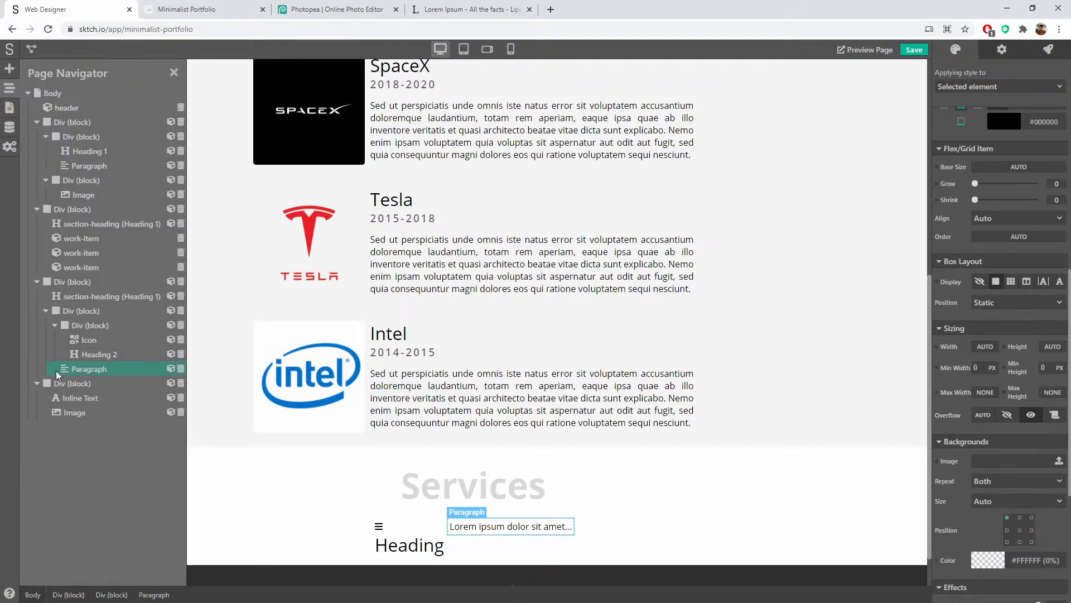
{"action": "left_click_drag", "start_coordinate": [60, 373], "coordinate": [112, 366]}
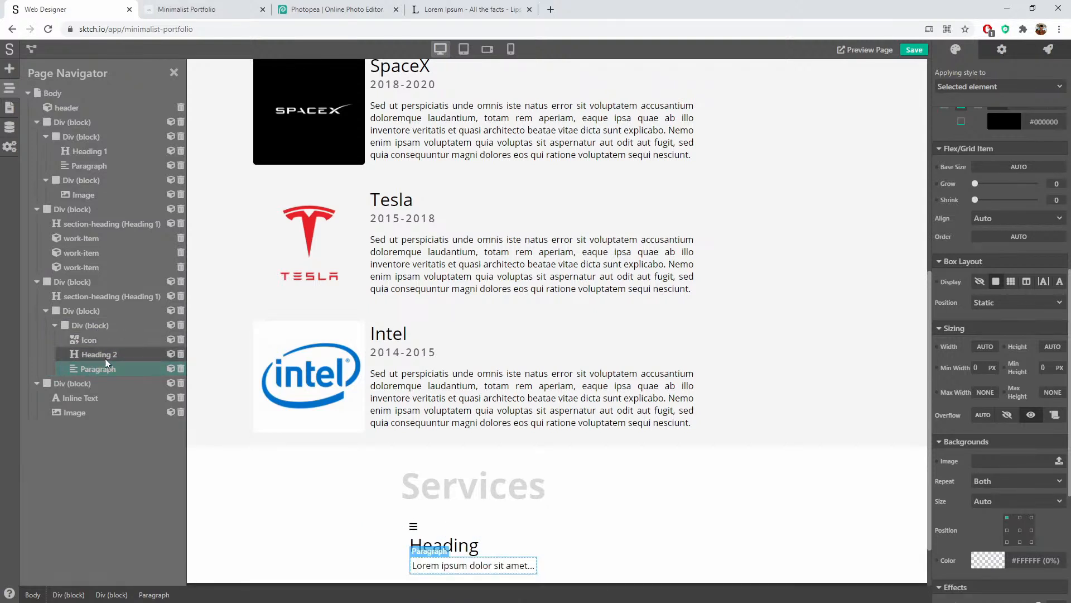
{"action": "left_click", "coordinate": [91, 325]}
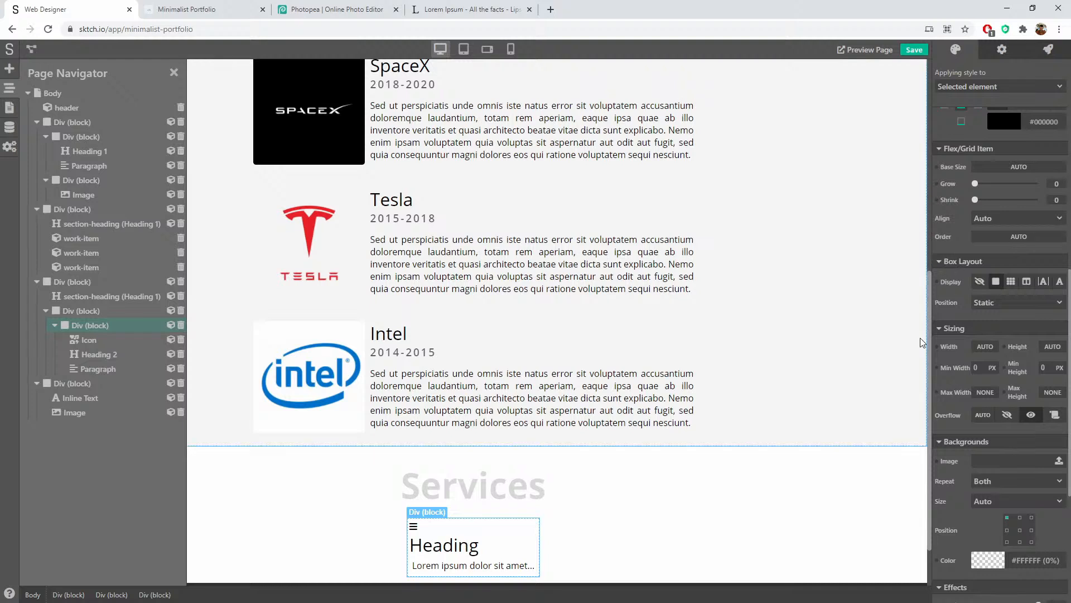
Step: Center the card's content and give it 10px inner margin and 15px left/right outer margins
{"action": "scroll", "coordinate": [965, 356], "scroll_direction": "up", "scroll_amount": 10}
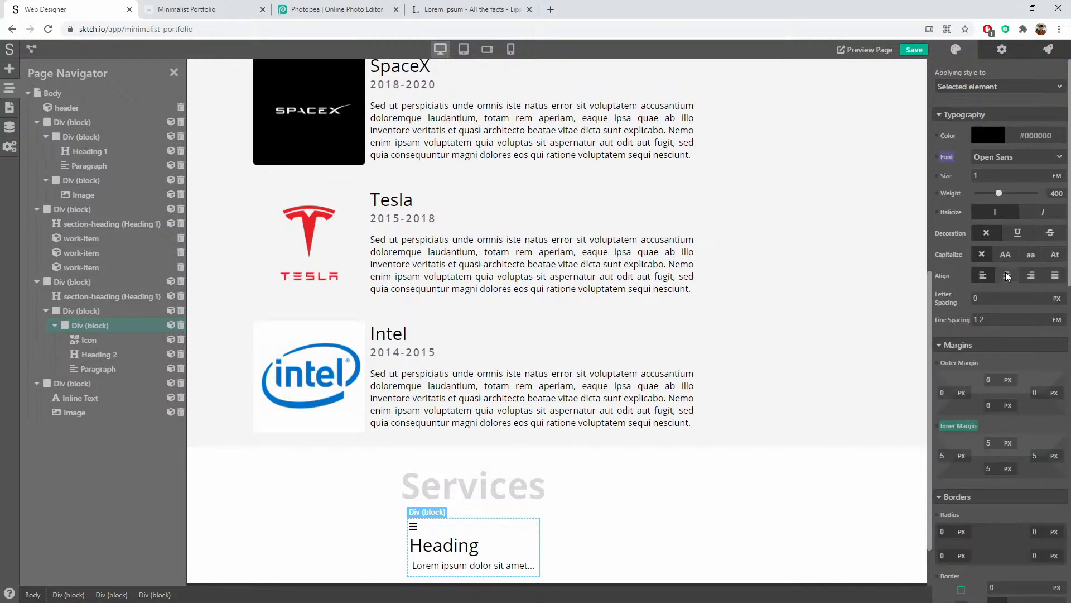
{"action": "left_click", "coordinate": [1007, 276]}
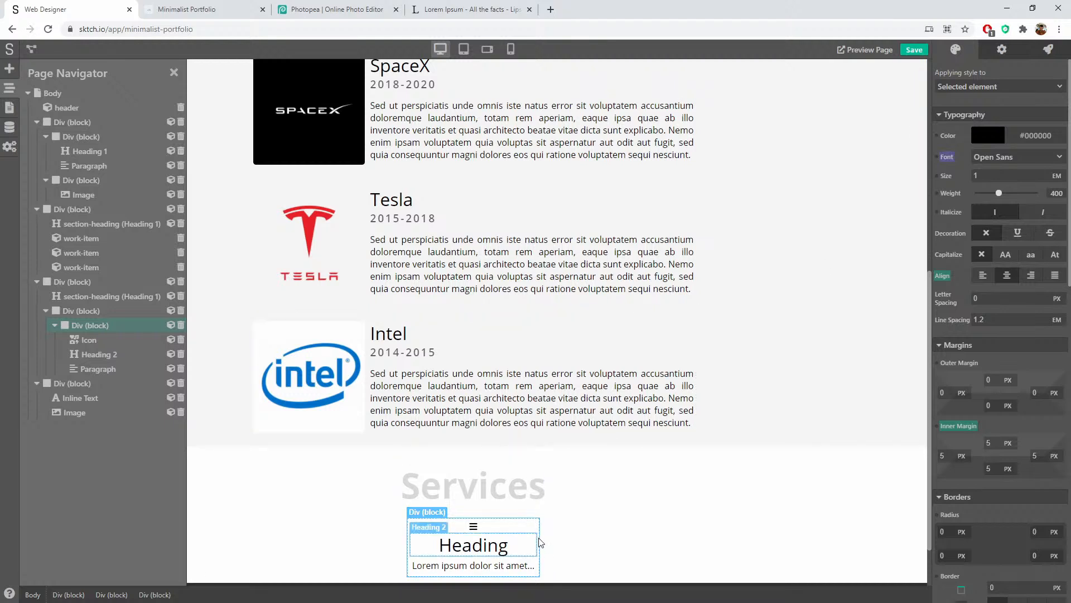
{"action": "scroll", "coordinate": [958, 287], "scroll_direction": "down", "scroll_amount": 5}
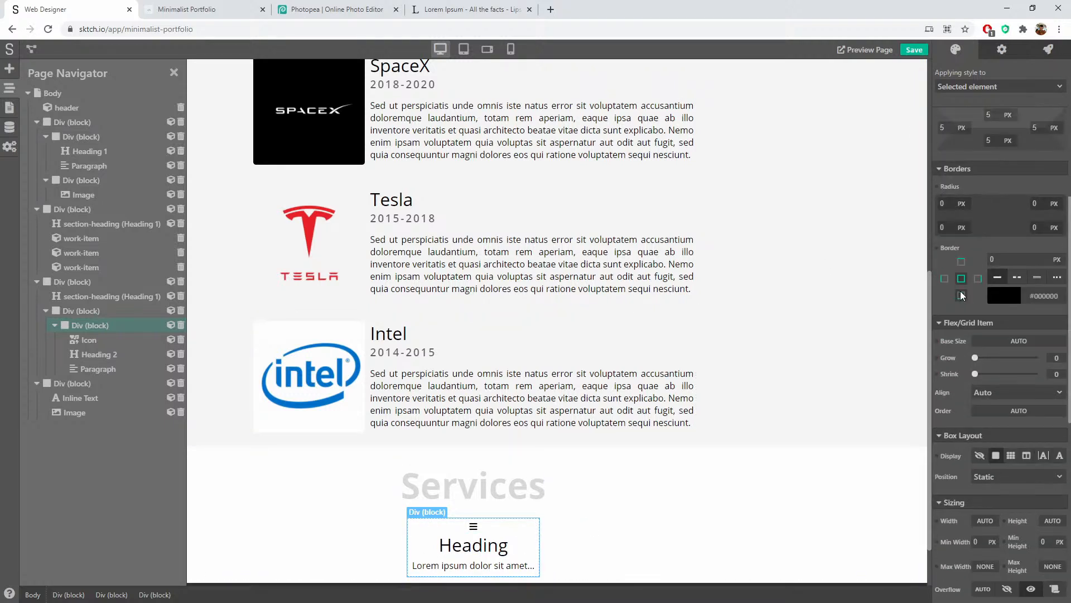
{"action": "scroll", "coordinate": [960, 290], "scroll_direction": "up", "scroll_amount": 4}
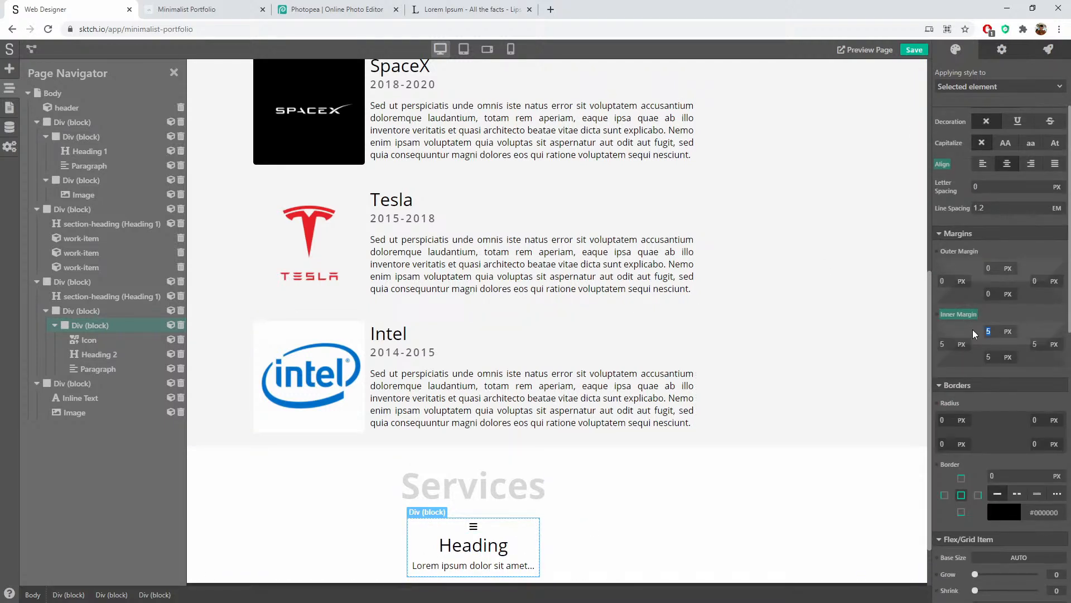
{"action": "type", "text": "10"}
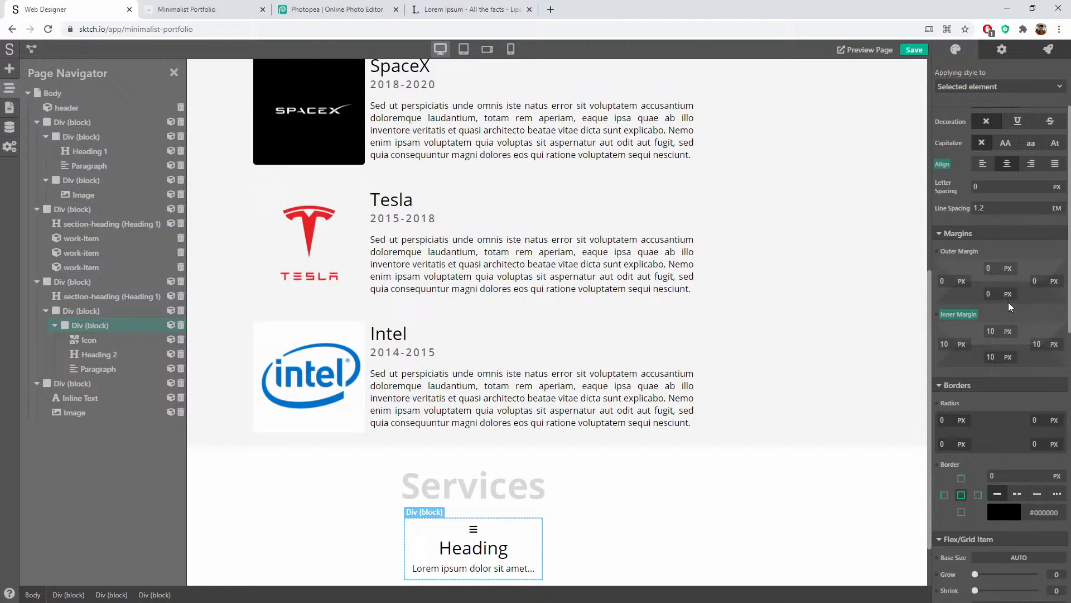
{"action": "left_click", "coordinate": [946, 282]}
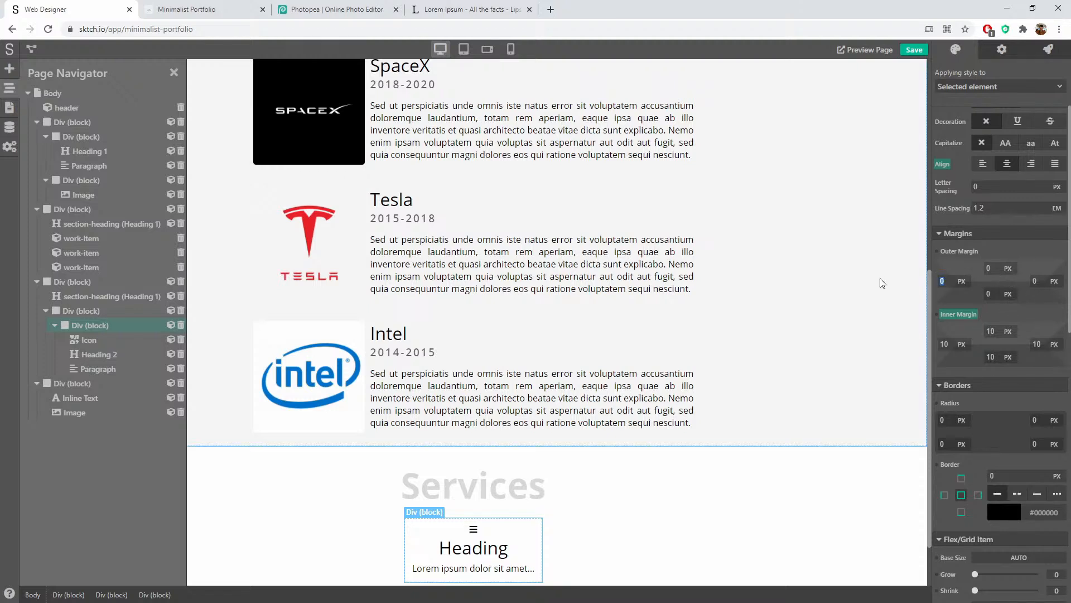
{"action": "type", "text": "15"}
{"action": "key", "text": "Tab"}
{"action": "type", "text": "15"}
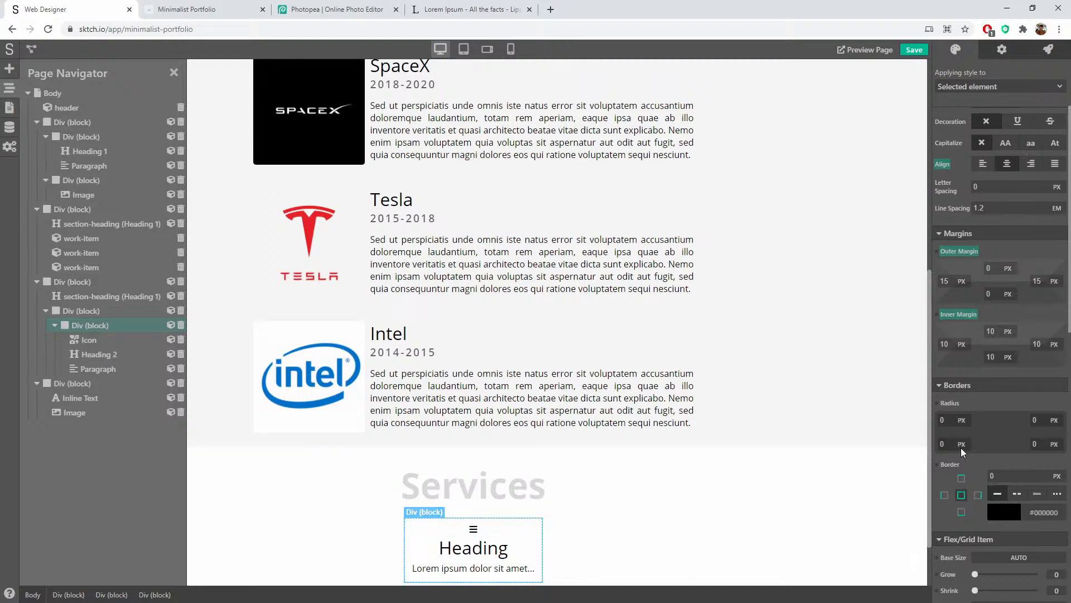
Step: Try light cyan and light orange card backgrounds, then reset the background to transparent
{"action": "scroll", "coordinate": [982, 420], "scroll_direction": "down", "scroll_amount": 5}
{"action": "scroll", "coordinate": [981, 422], "scroll_direction": "down", "scroll_amount": 4}
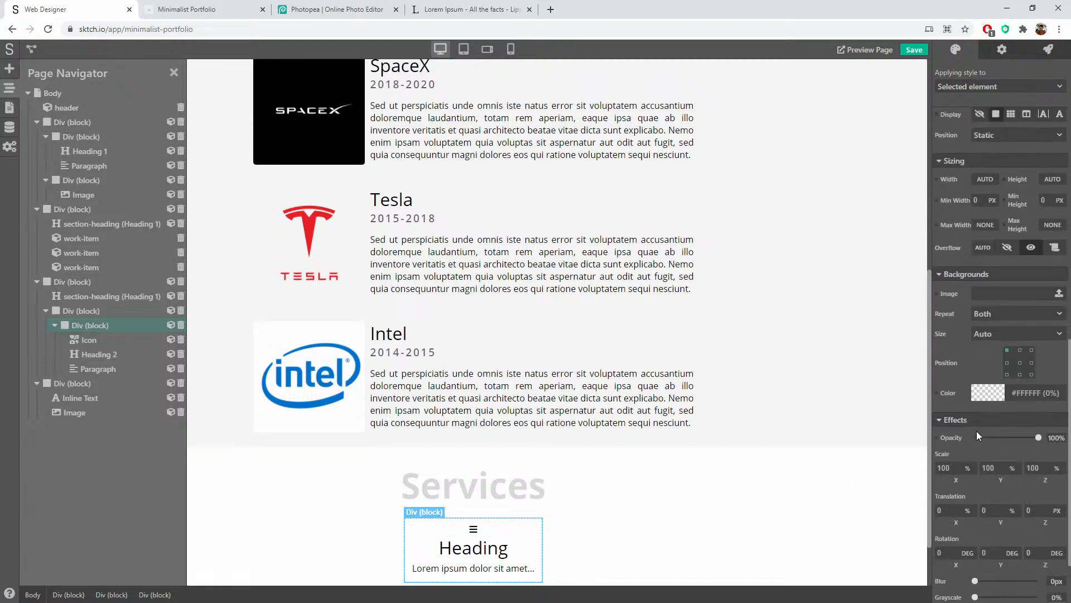
{"action": "left_click", "coordinate": [991, 392]}
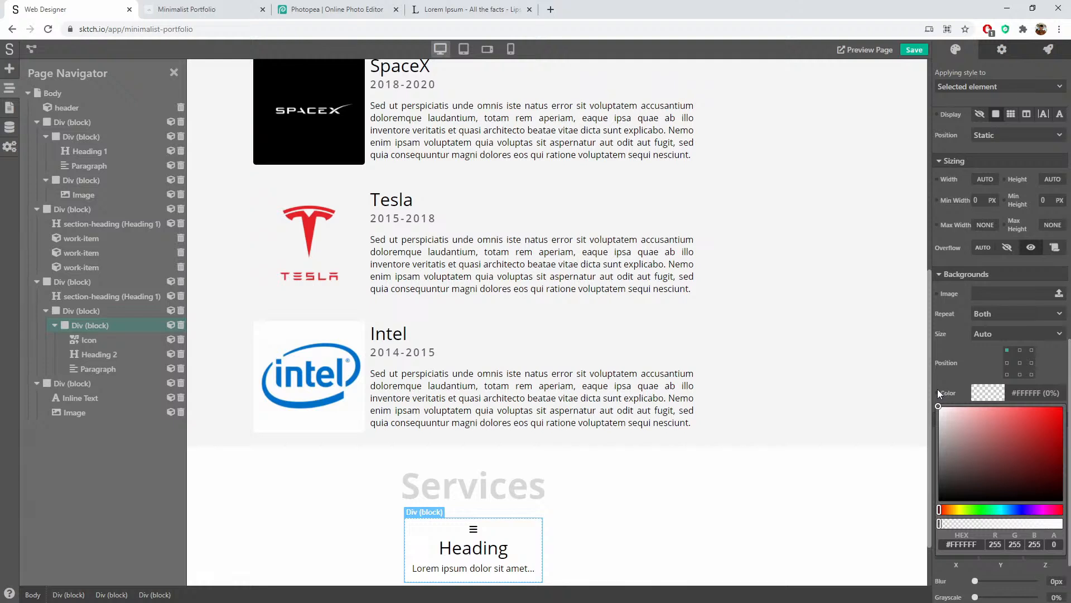
{"action": "left_click_drag", "start_coordinate": [1003, 509], "coordinate": [1002, 510]}
{"action": "mouse_move", "coordinate": [969, 425]}
{"action": "left_mouse_down"}
{"action": "mouse_move", "coordinate": [971, 411]}
{"action": "mouse_move", "coordinate": [954, 408]}
{"action": "mouse_move", "coordinate": [974, 414]}
{"action": "left_mouse_up"}
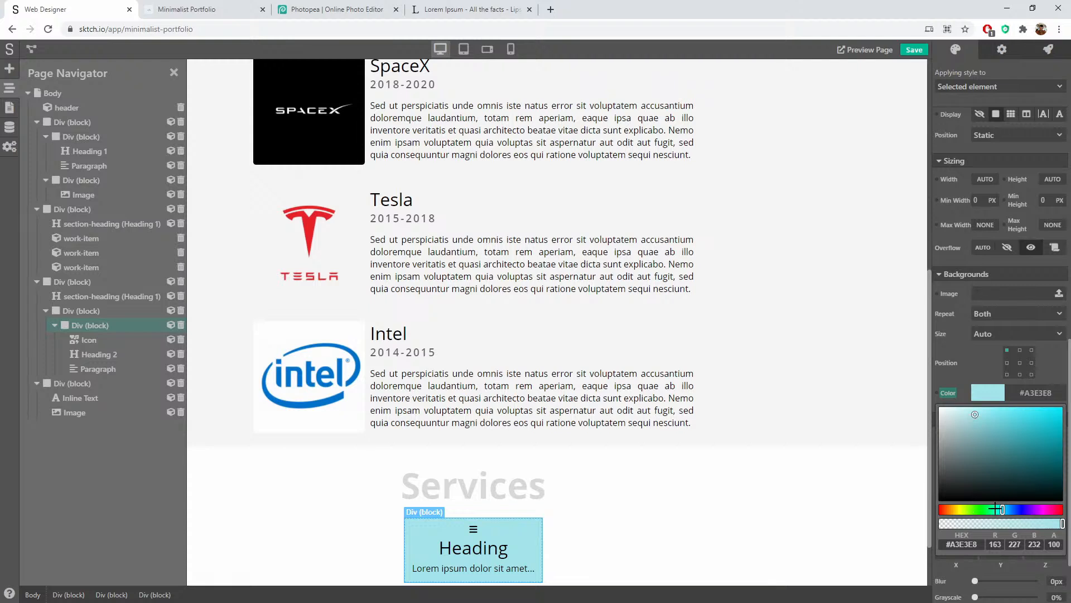
{"action": "mouse_move", "coordinate": [996, 509]}
{"action": "left_mouse_down"}
{"action": "mouse_move", "coordinate": [950, 509]}
{"action": "mouse_move", "coordinate": [1017, 509]}
{"action": "mouse_move", "coordinate": [1001, 509]}
{"action": "left_mouse_up"}
{"action": "left_click", "coordinate": [948, 392]}
{"action": "left_click", "coordinate": [1002, 409]}
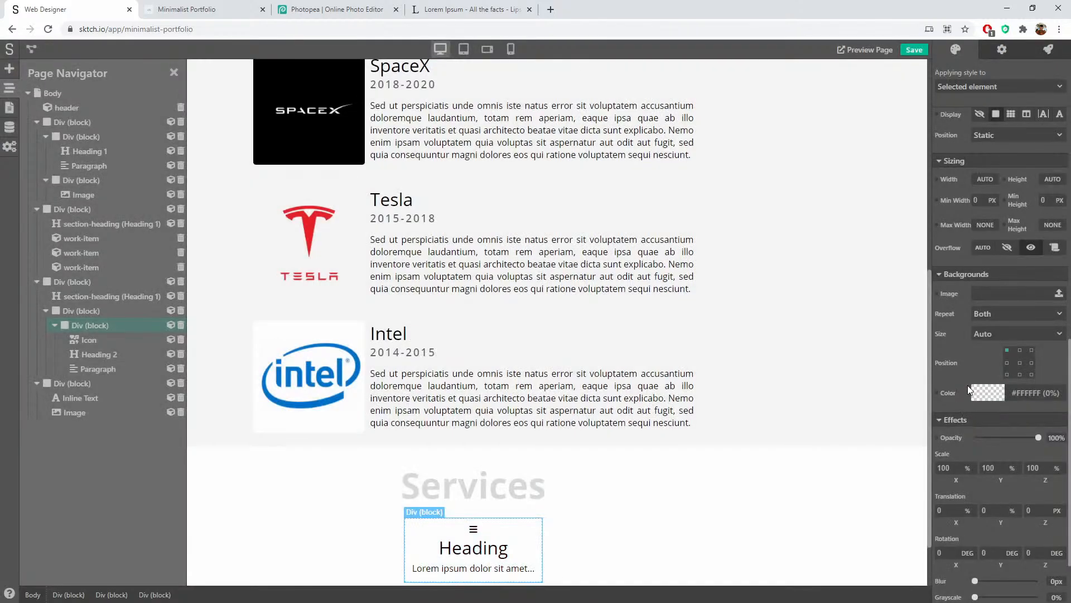
Step: Give the card a 3px border in mostly transparent black
{"action": "scroll", "coordinate": [959, 371], "scroll_direction": "up", "scroll_amount": 7}
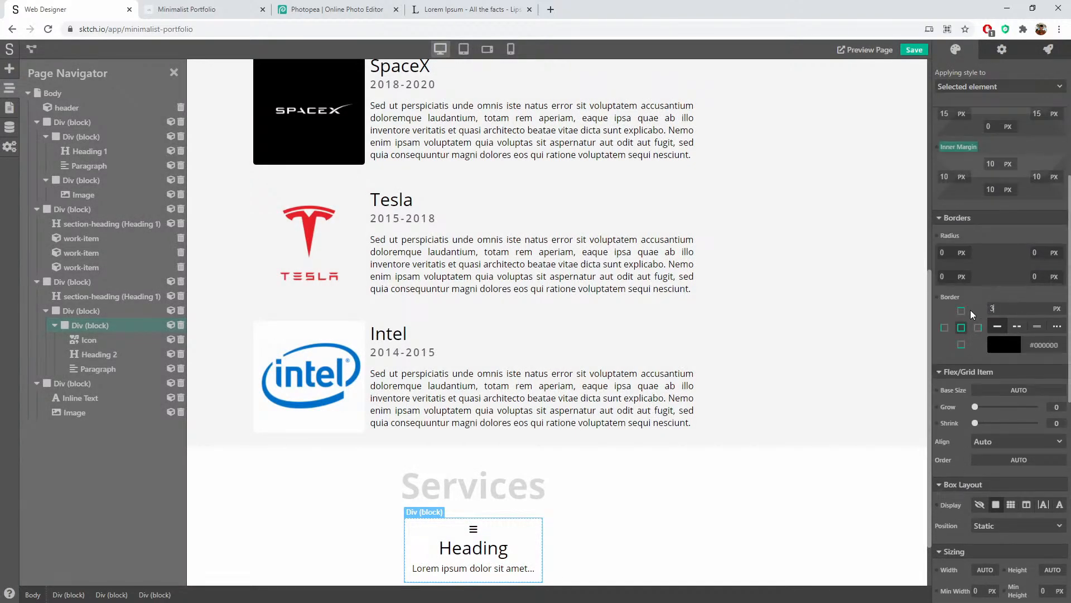
{"action": "type", "text": "3"}
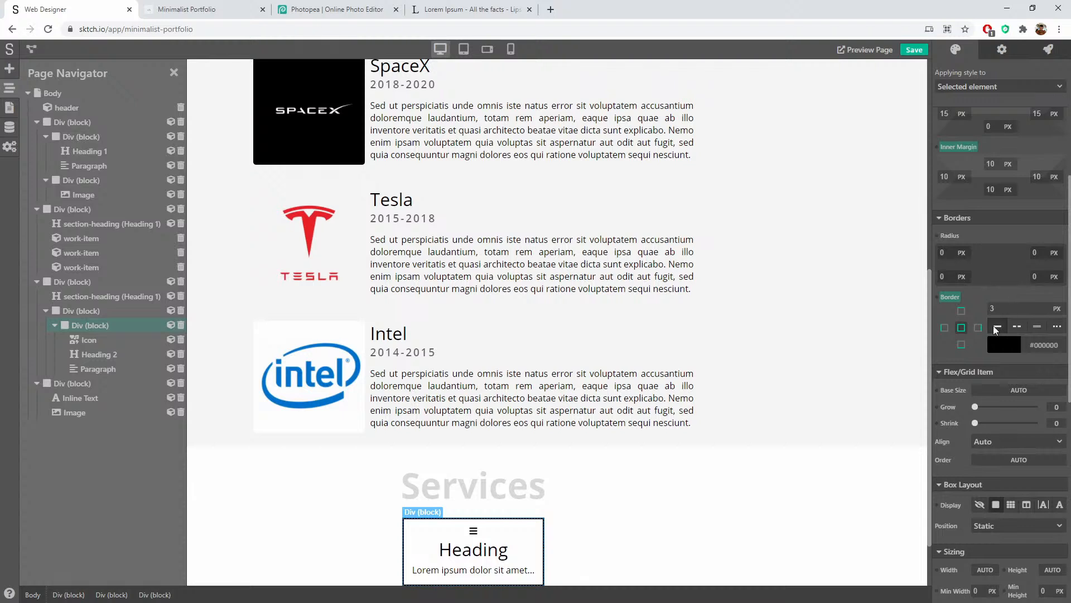
{"action": "left_click", "coordinate": [998, 350]}
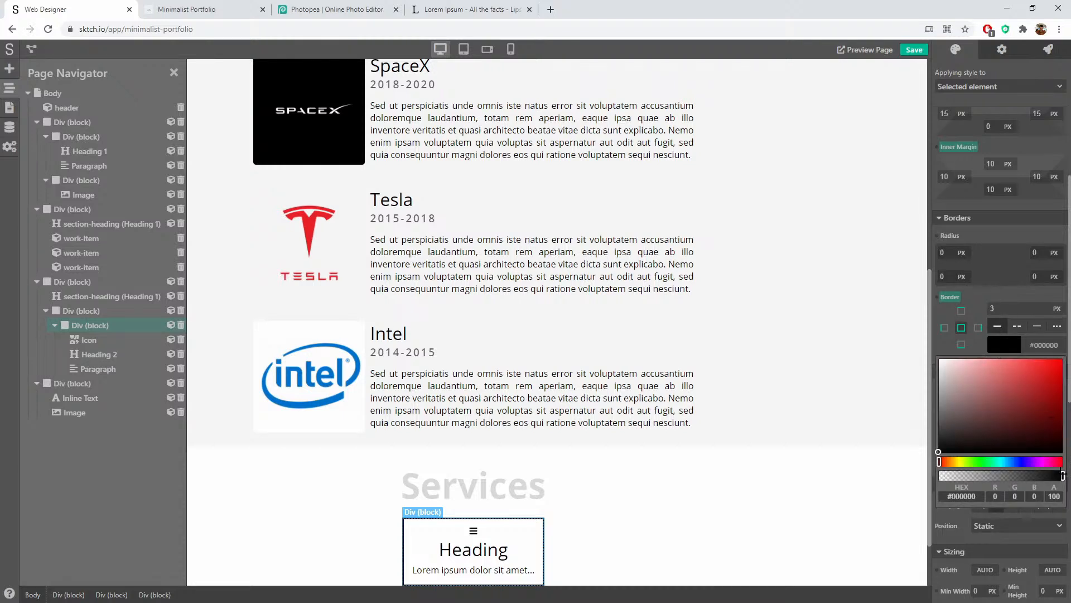
{"action": "left_click_drag", "start_coordinate": [1062, 476], "coordinate": [963, 475]}
{"action": "left_click", "coordinate": [991, 291]}
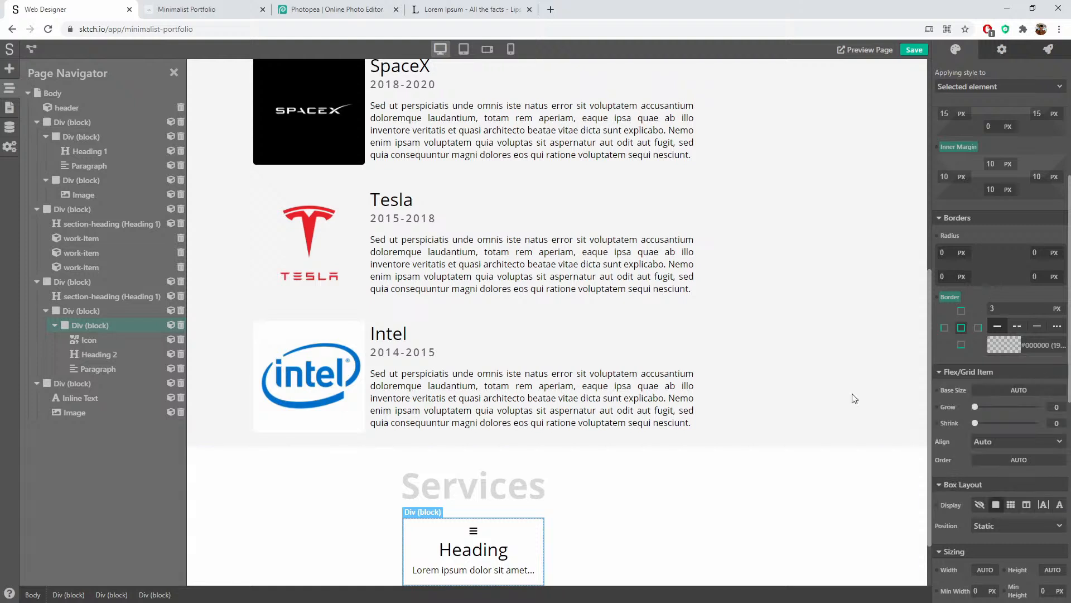
{"action": "scroll", "coordinate": [698, 544], "scroll_direction": "down", "scroll_amount": 2}
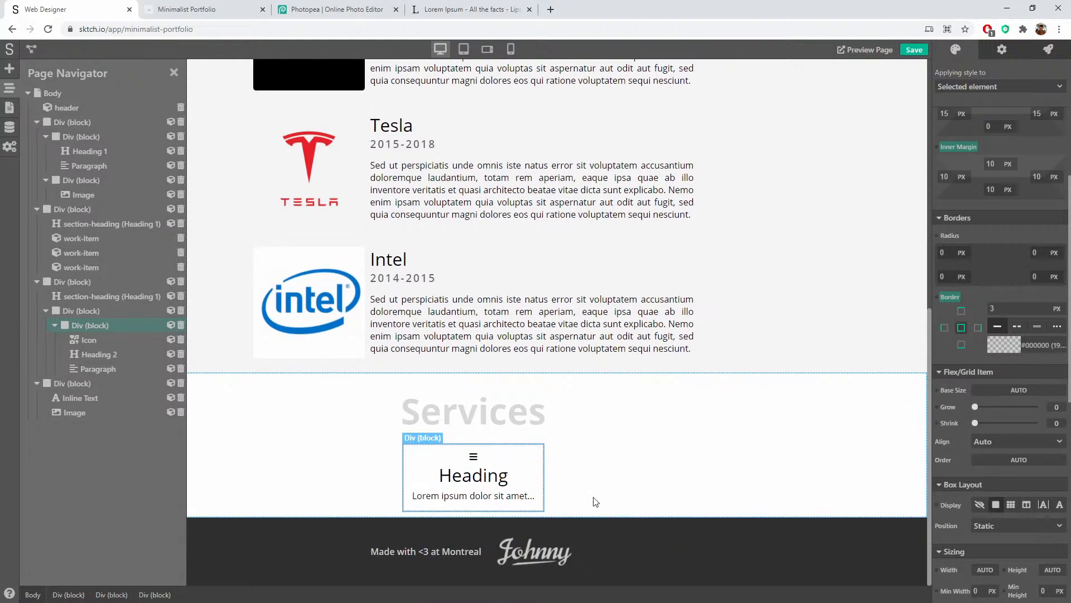
Step: Give the Services section a 20px bottom inner margin
{"action": "left_click", "coordinate": [869, 426]}
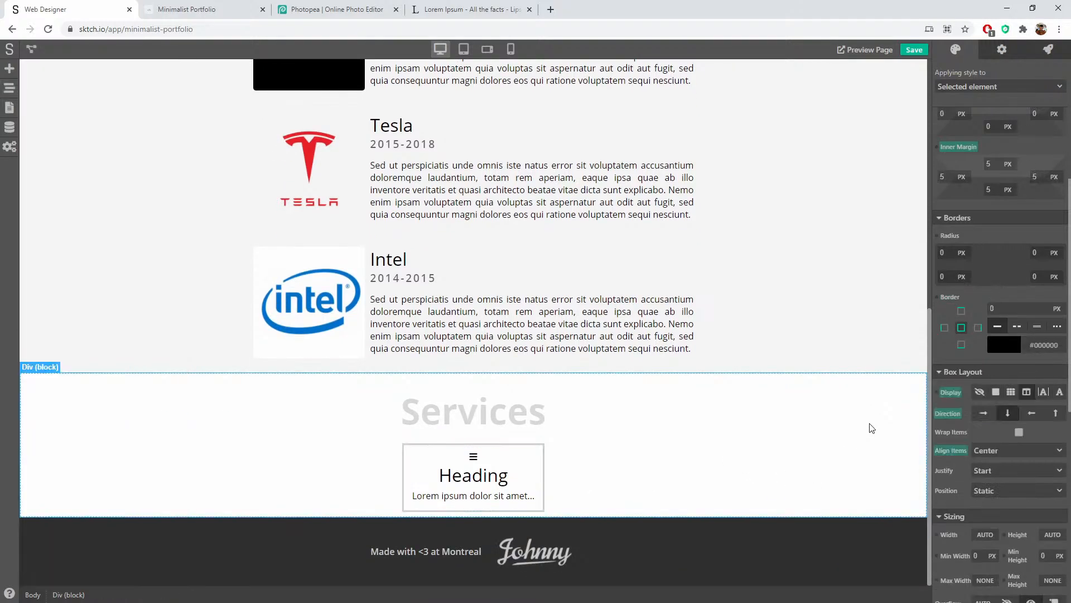
{"action": "scroll", "coordinate": [1009, 390], "scroll_direction": "down", "scroll_amount": 6}
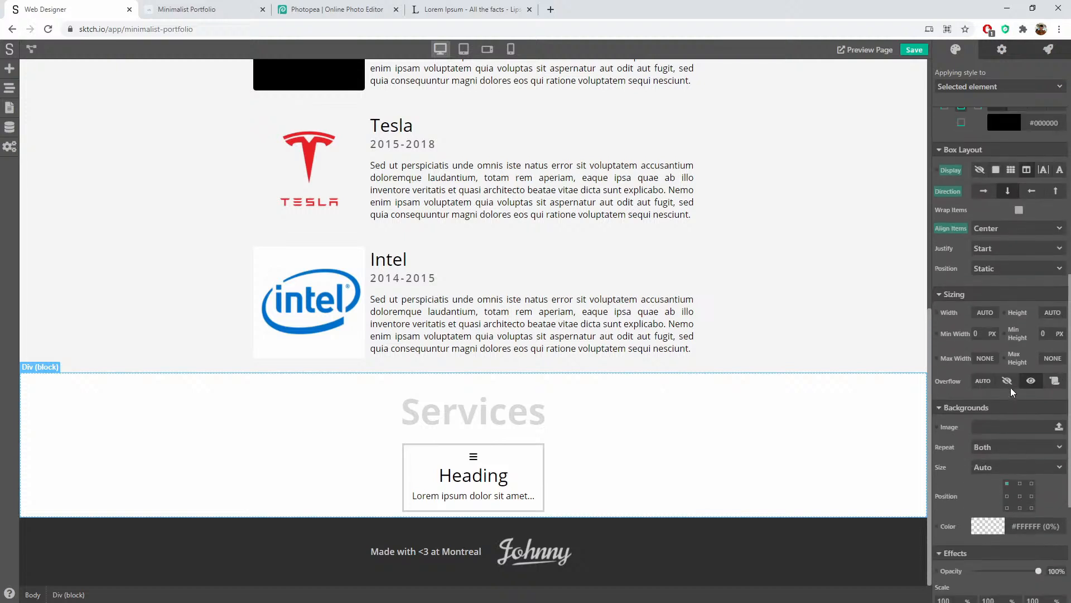
{"action": "scroll", "coordinate": [1009, 394], "scroll_direction": "down", "scroll_amount": 8}
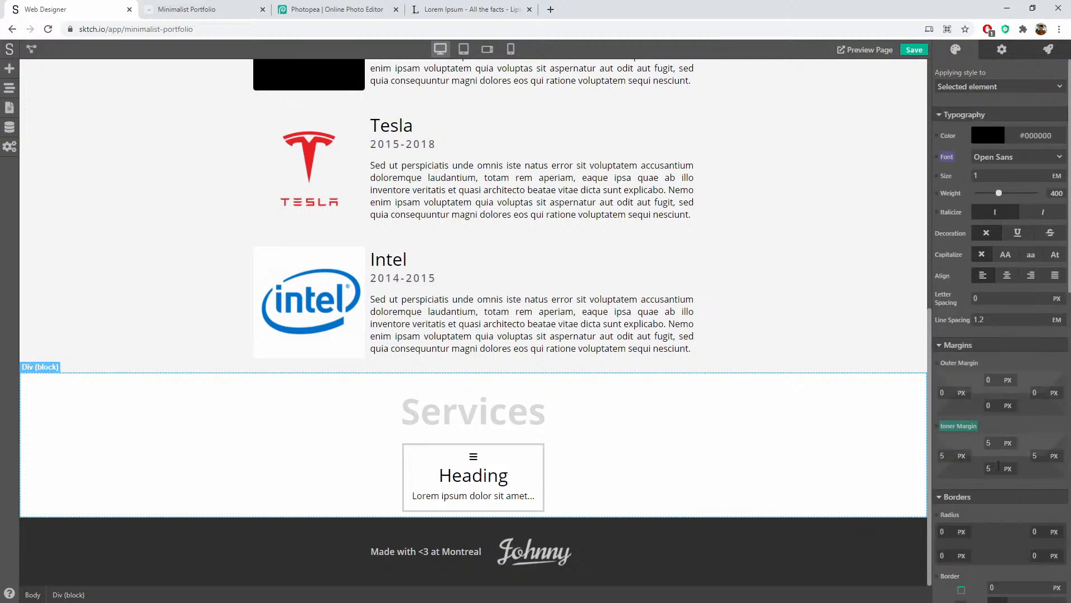
{"action": "double_click", "coordinate": [991, 467]}
{"action": "left_click", "coordinate": [1034, 425]}
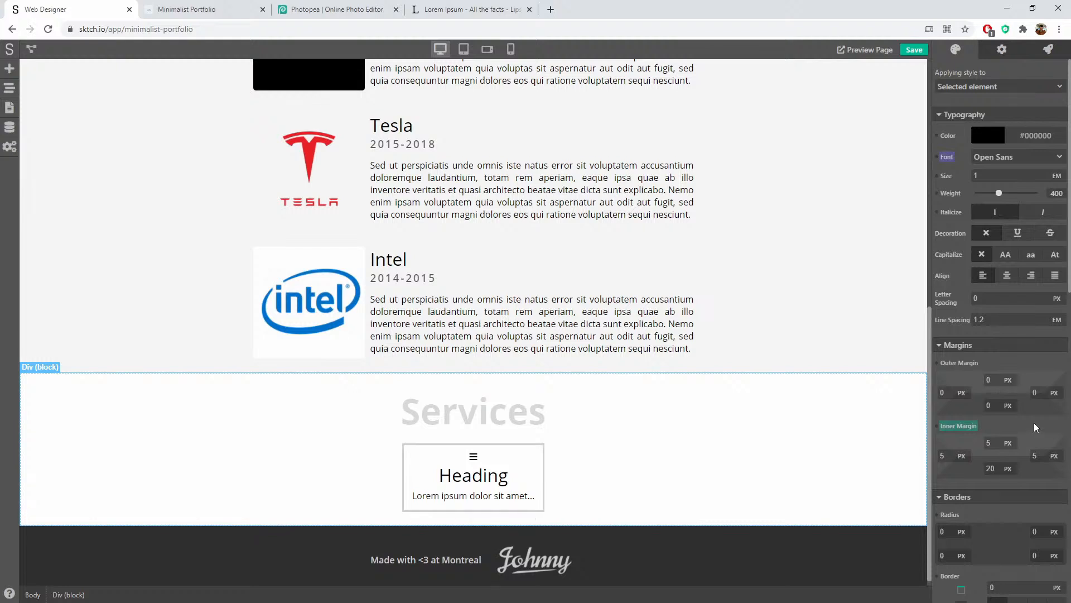
Step: Round the service card's corners with a 10px radius
{"action": "left_click", "coordinate": [544, 453]}
{"action": "scroll", "coordinate": [1018, 380], "scroll_direction": "down", "scroll_amount": 3}
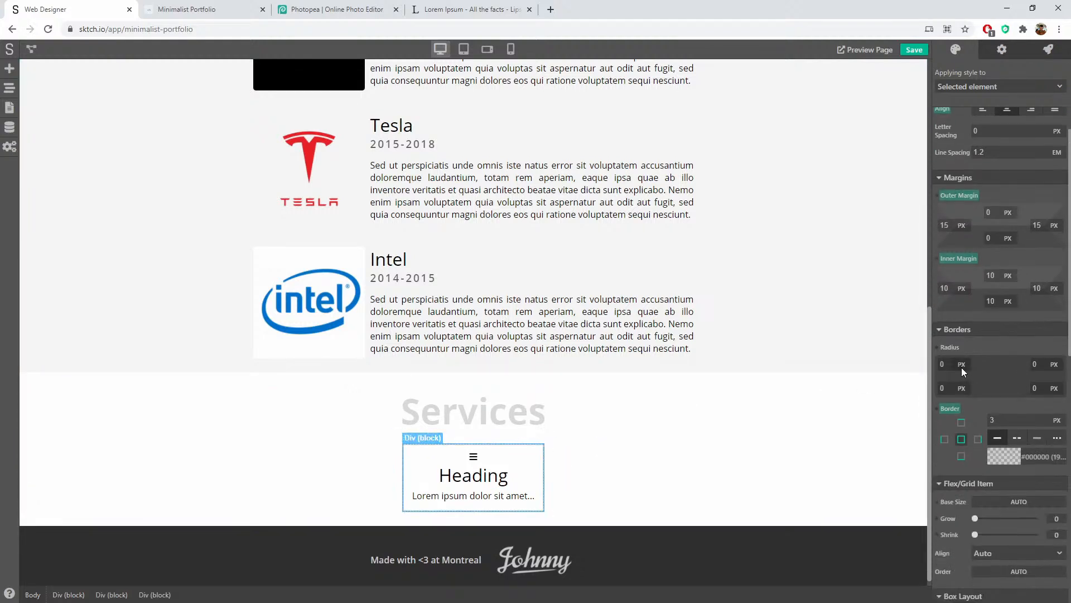
{"action": "left_click", "coordinate": [962, 368]}
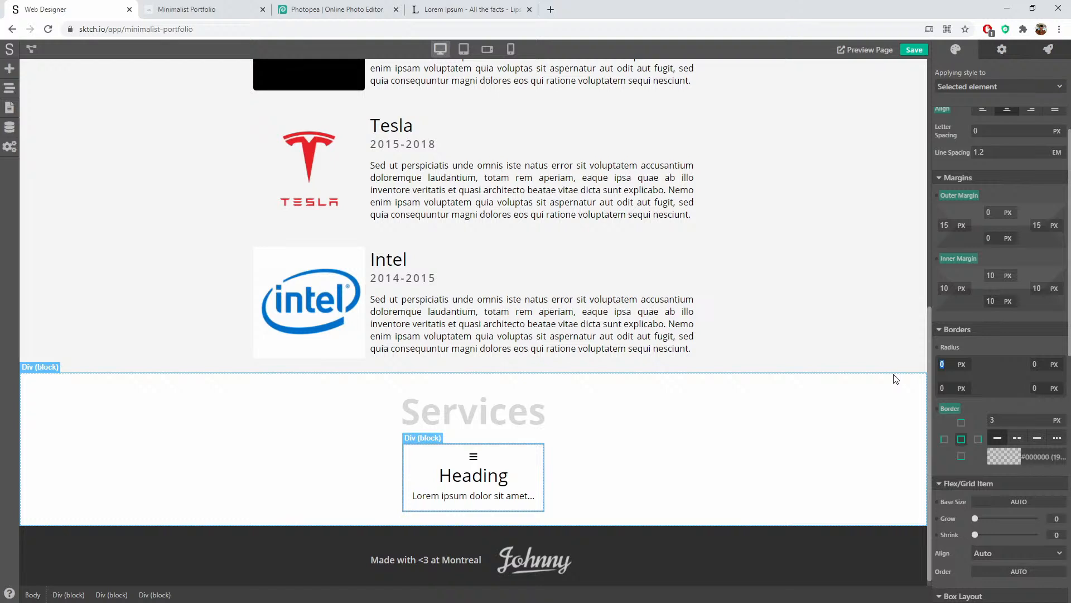
{"action": "key", "text": "Tab"}
{"action": "type", "text": "10"}
{"action": "left_click", "coordinate": [722, 444]}
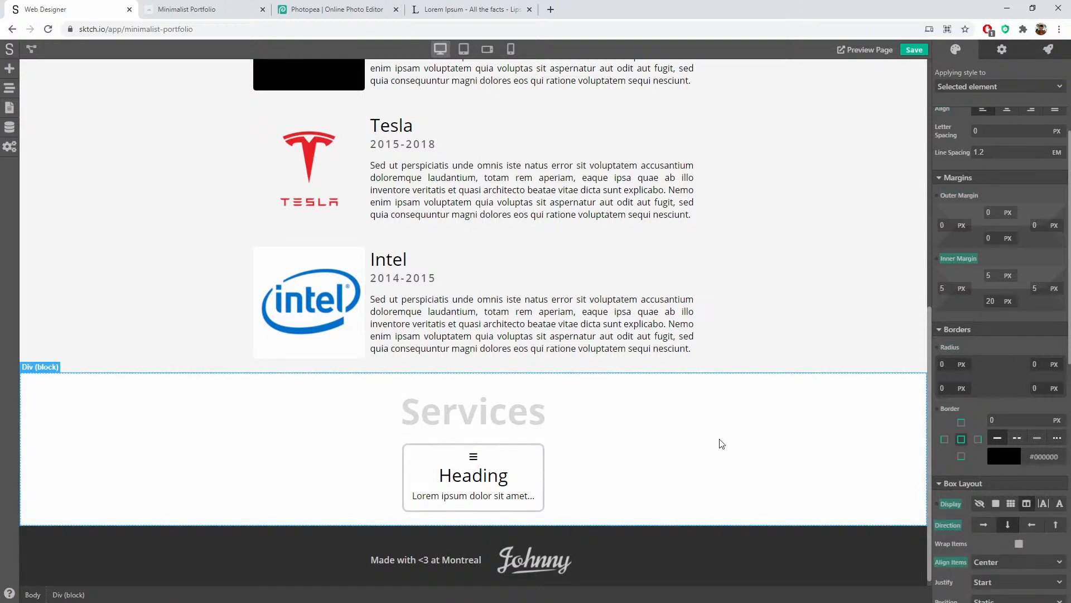
Step: Enlarge the card's icon to 6 em
{"action": "left_click", "coordinate": [500, 457]}
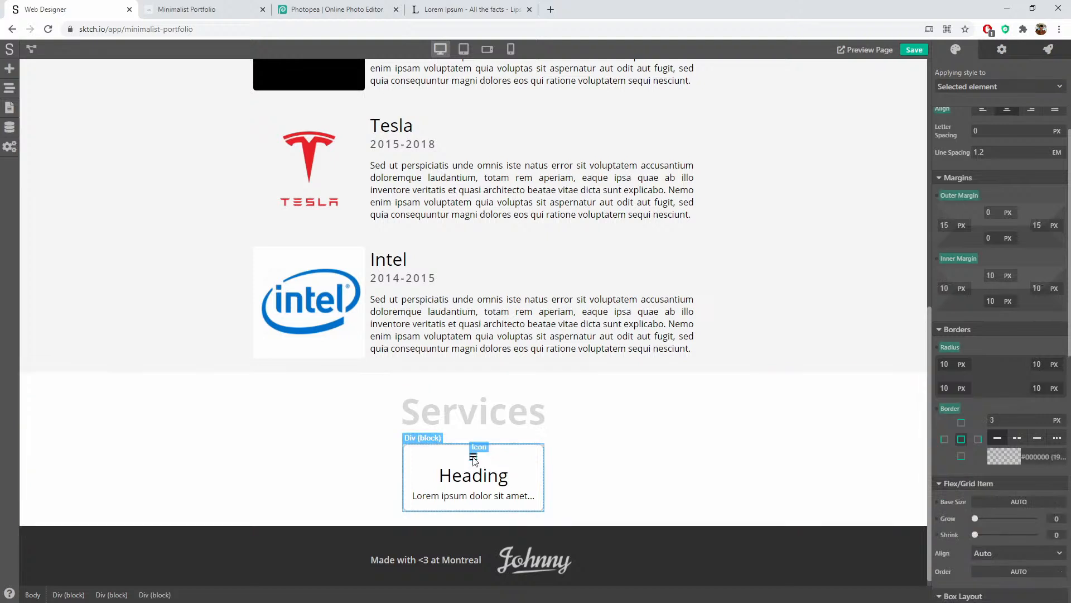
{"action": "left_click", "coordinate": [474, 461]}
{"action": "scroll", "coordinate": [1045, 179], "scroll_direction": "up", "scroll_amount": 3}
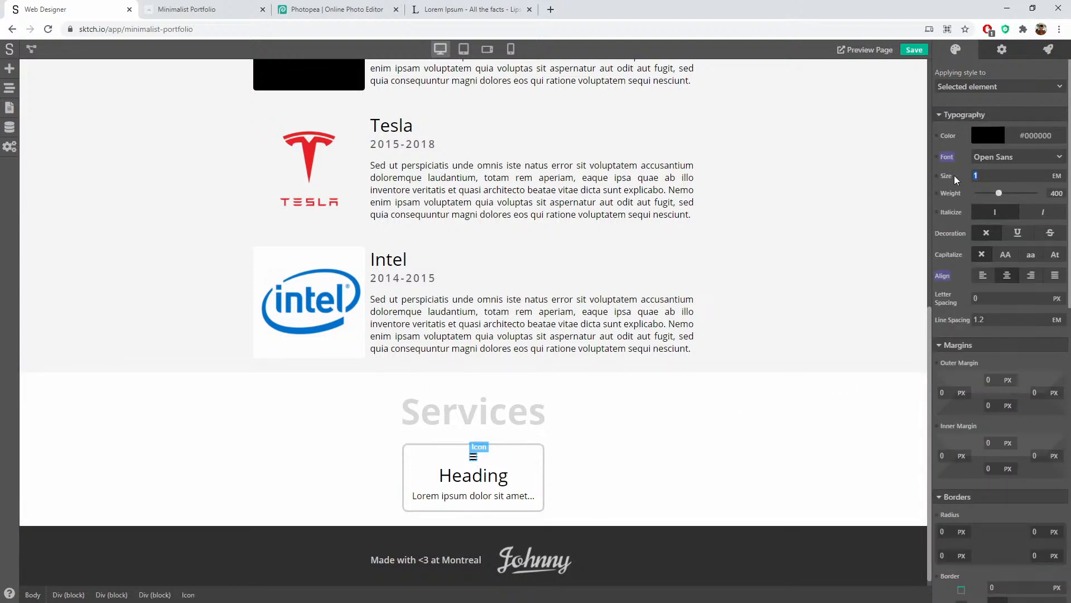
{"action": "type", "text": "6"}
{"action": "key", "text": "Return"}
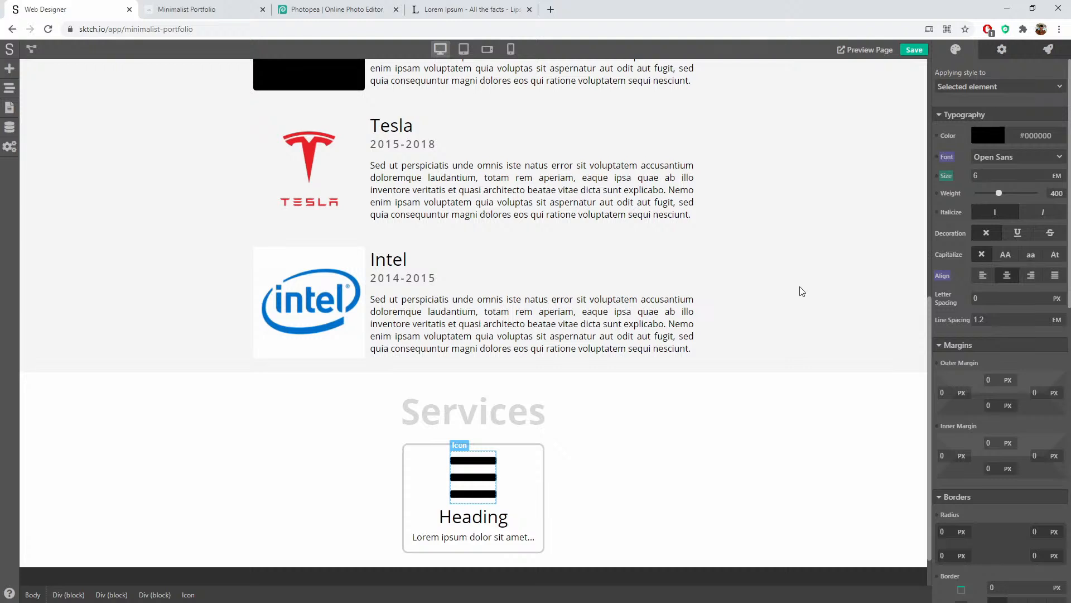
Step: Retitle the card's heading 'Web Design'
{"action": "left_click", "coordinate": [595, 460]}
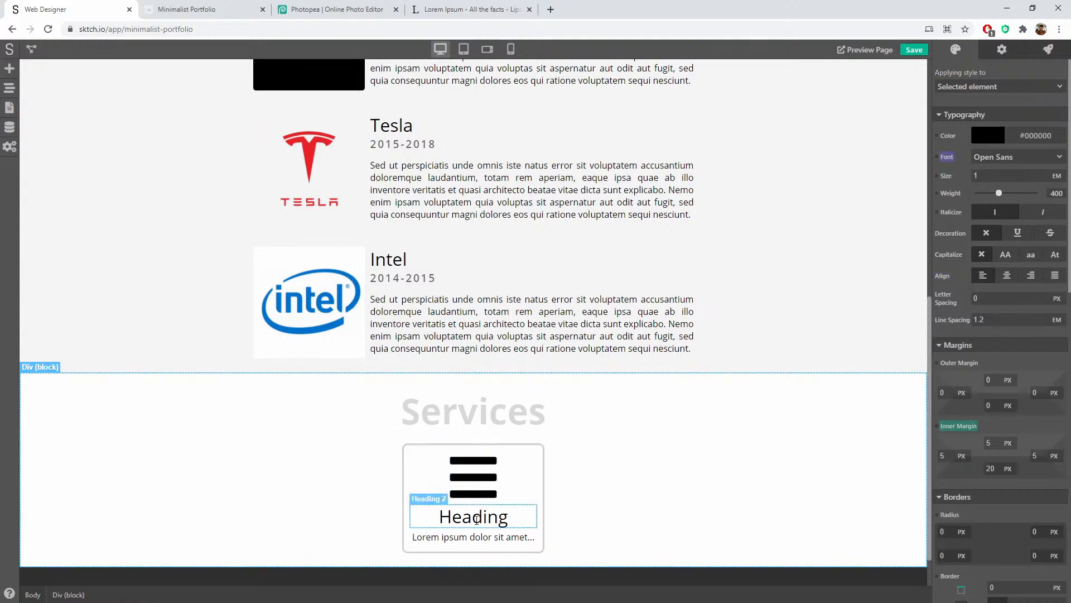
{"action": "double_click", "coordinate": [479, 516]}
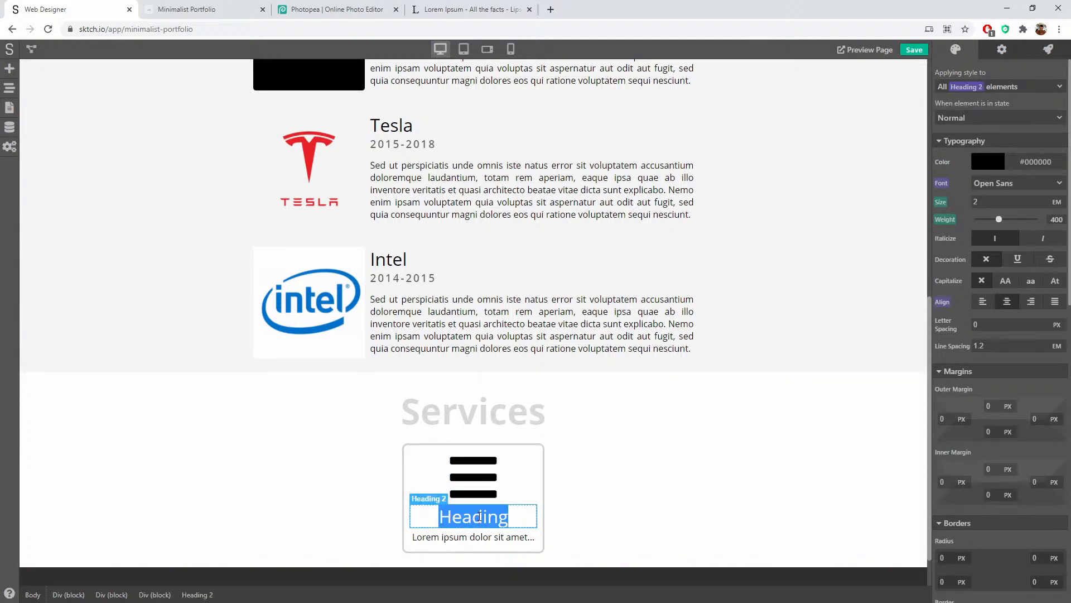
{"action": "type", "text": "Web "}
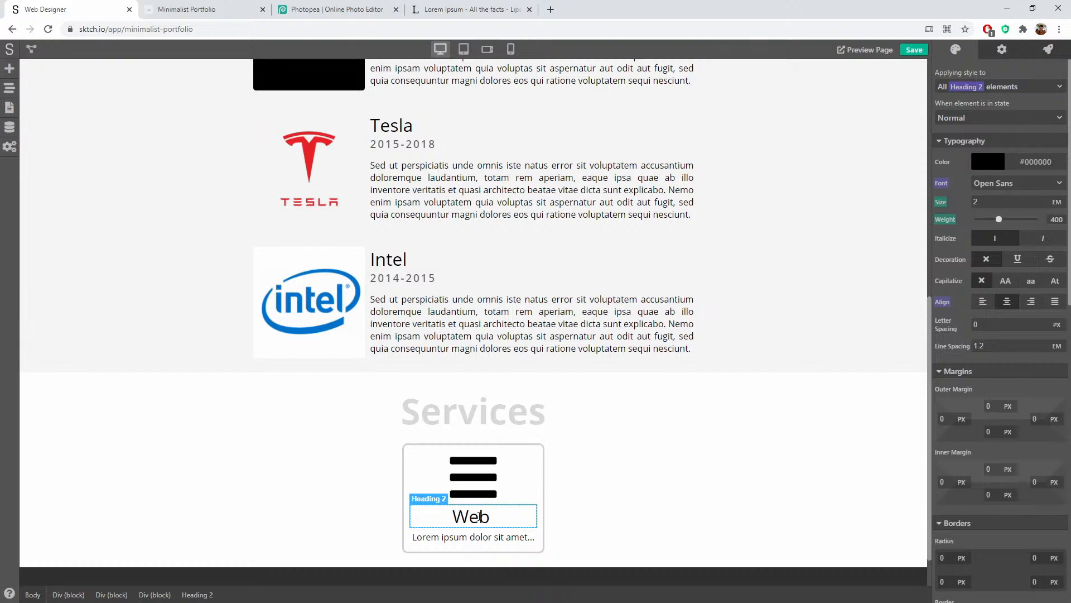
{"action": "type", "text": "Design"}
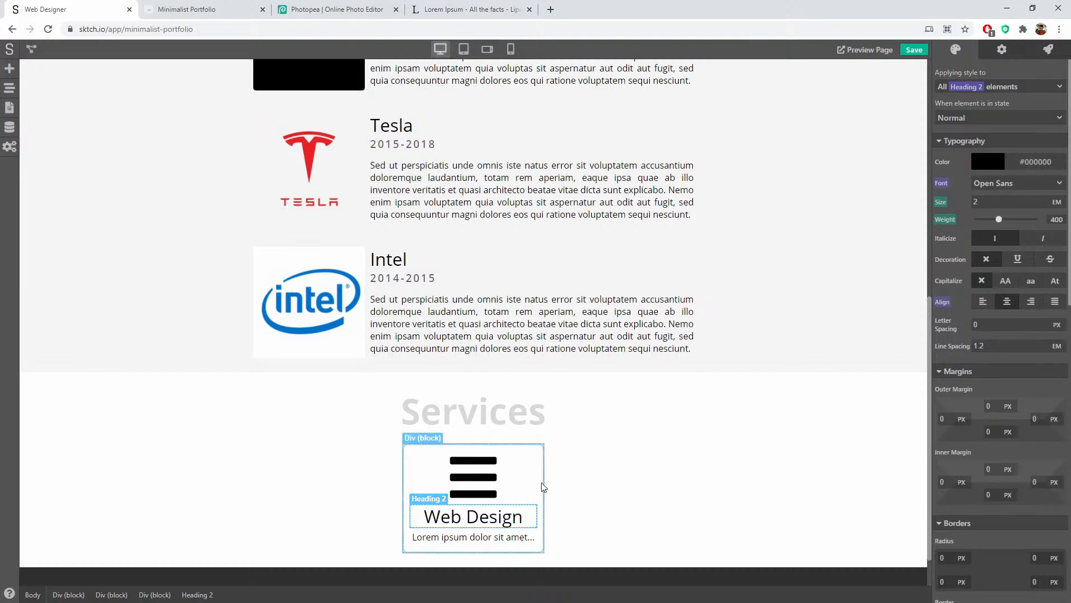
Step: Browse the Web Design card's icon list, then close it so the three-bar Home icon stays
{"action": "left_click", "coordinate": [473, 477]}
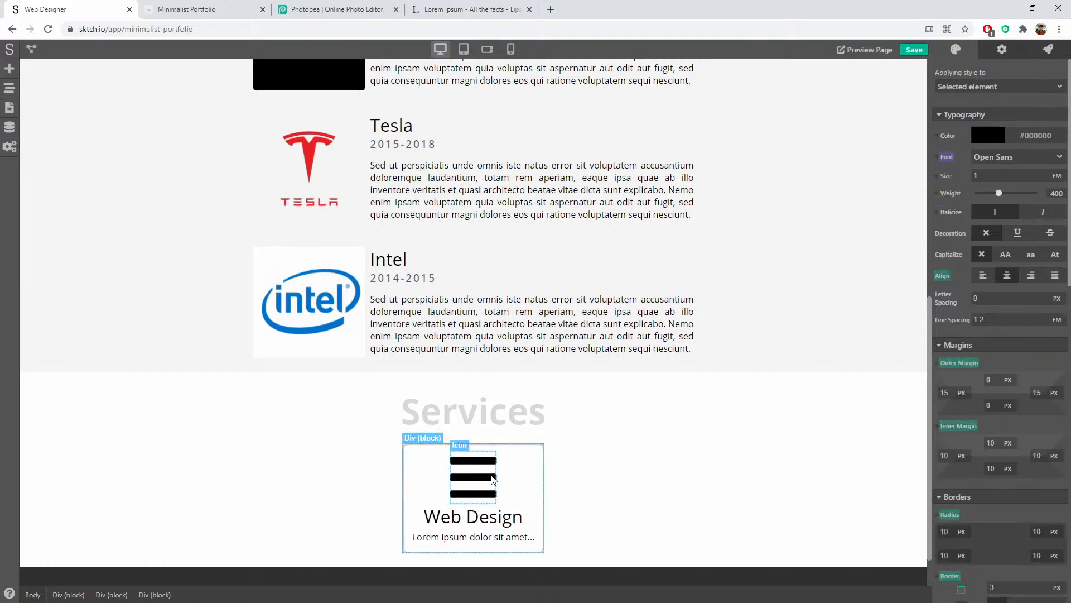
{"action": "left_click", "coordinate": [1001, 50]}
{"action": "left_click", "coordinate": [992, 76]}
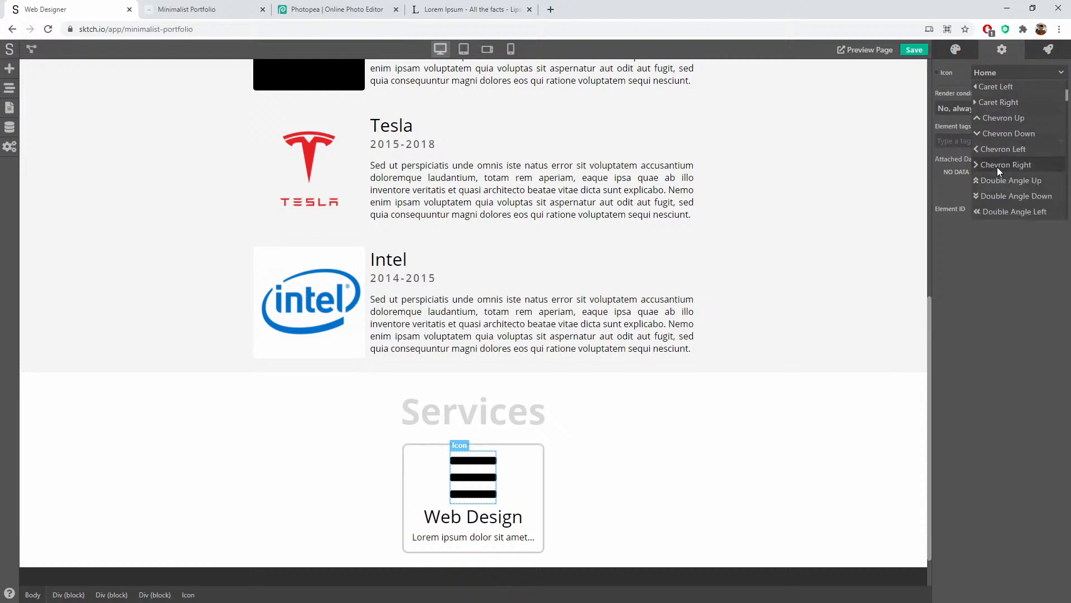
{"action": "scroll", "coordinate": [1004, 173], "scroll_direction": "down", "scroll_amount": 5}
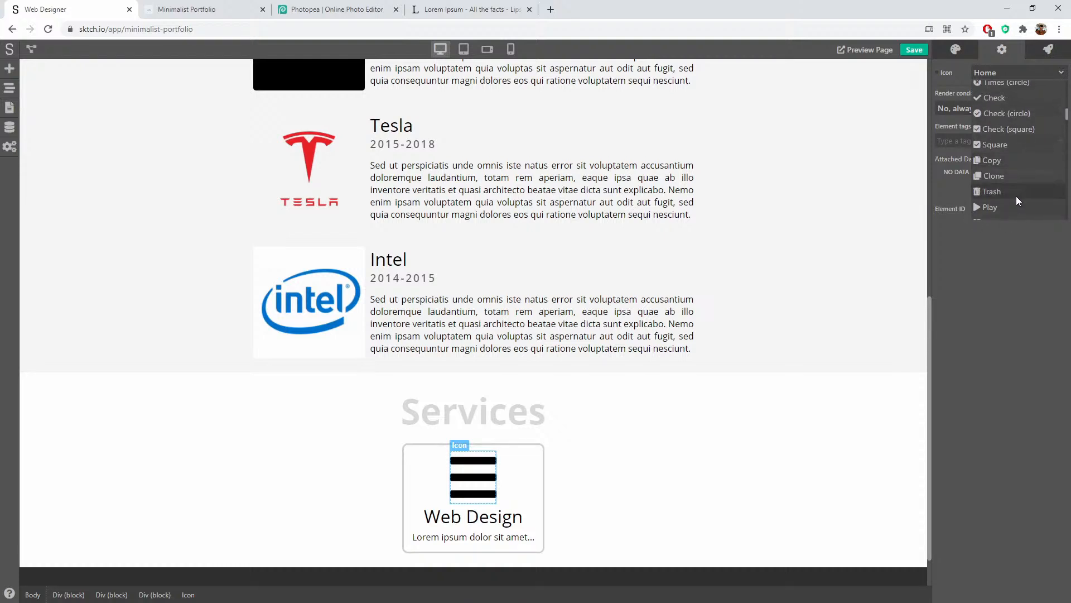
{"action": "scroll", "coordinate": [1016, 196], "scroll_direction": "down", "scroll_amount": 8}
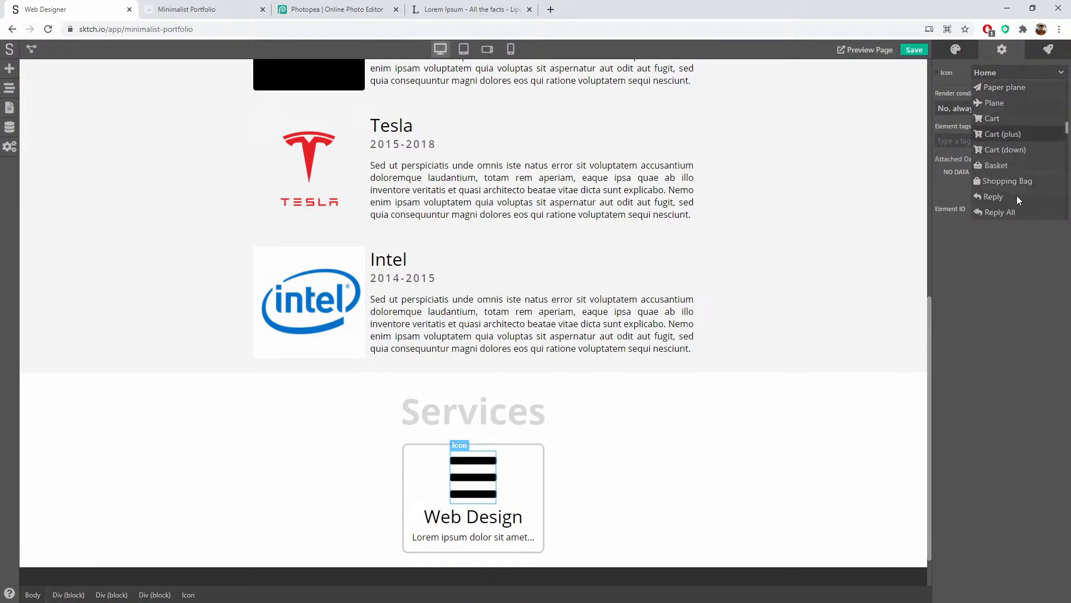
{"action": "scroll", "coordinate": [1017, 200], "scroll_direction": "down", "scroll_amount": 3}
{"action": "scroll", "coordinate": [1018, 198], "scroll_direction": "down", "scroll_amount": 5}
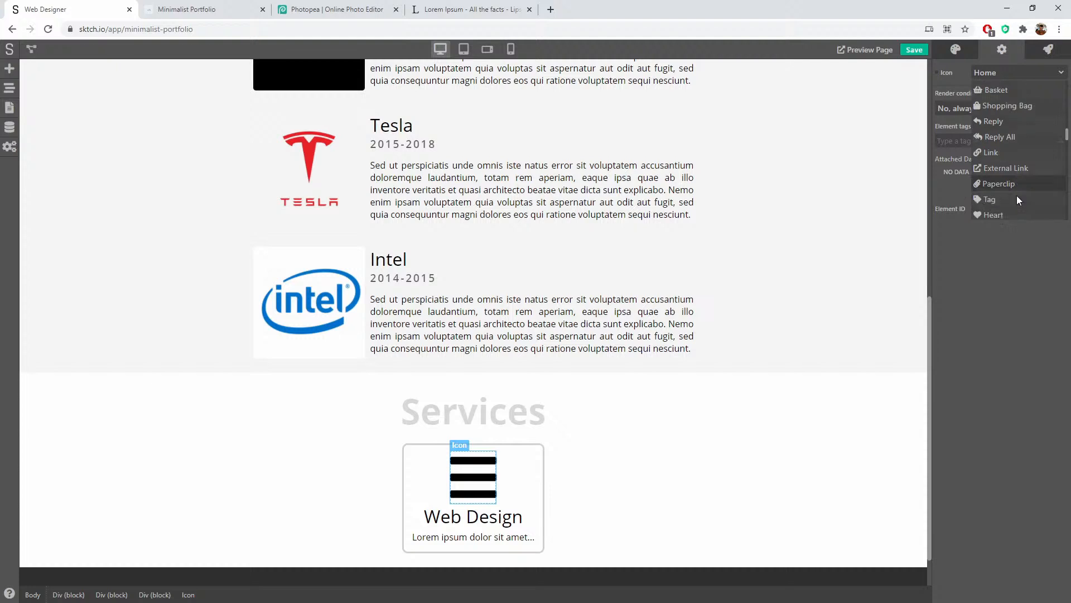
{"action": "scroll", "coordinate": [1017, 199], "scroll_direction": "down", "scroll_amount": 5}
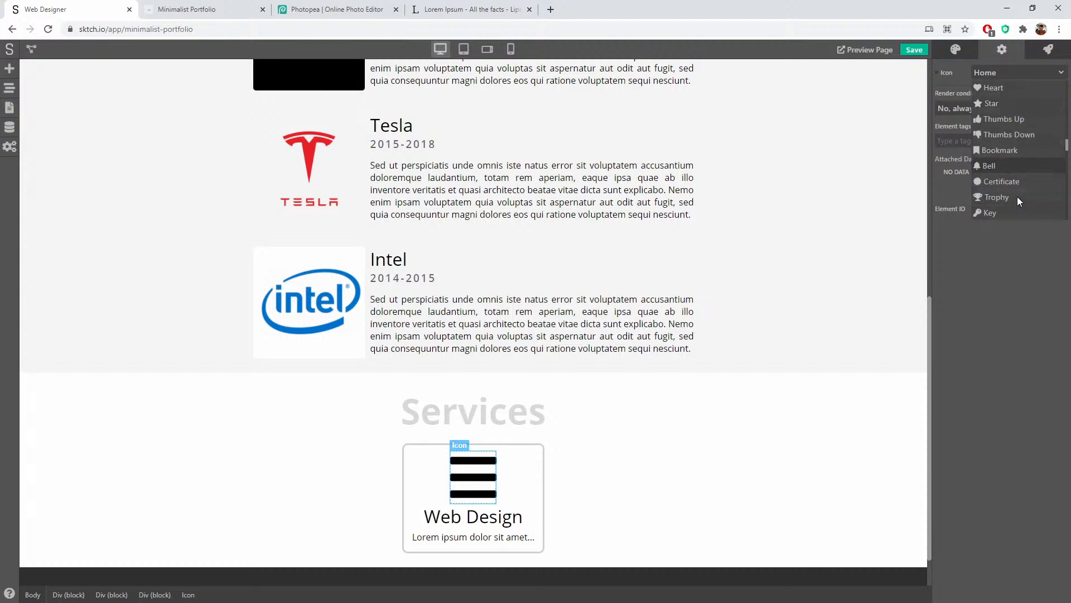
{"action": "scroll", "coordinate": [1018, 199], "scroll_direction": "down", "scroll_amount": 6}
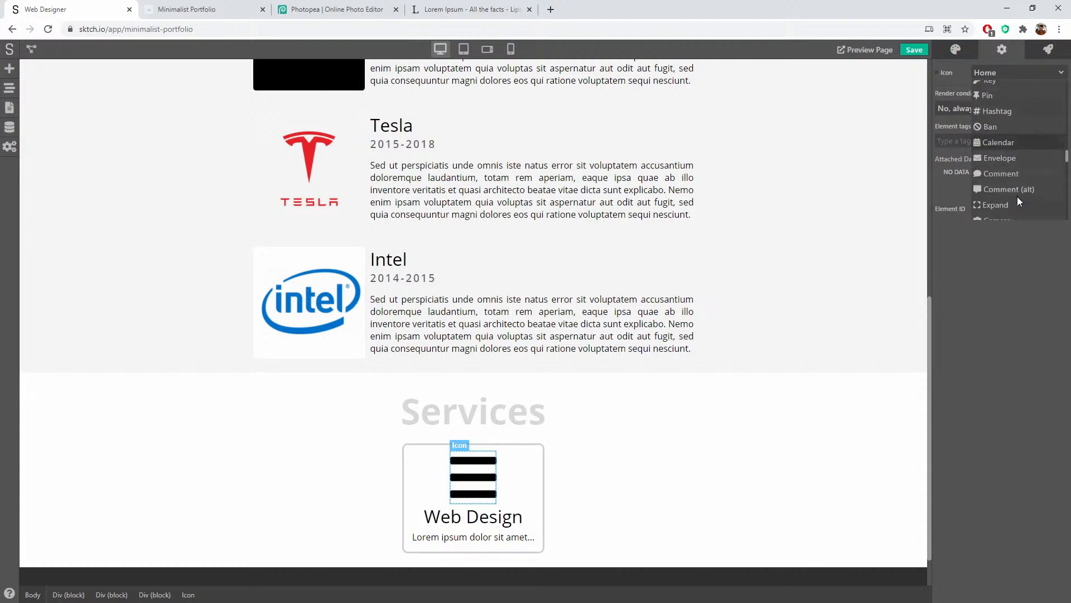
{"action": "scroll", "coordinate": [1016, 200], "scroll_direction": "down", "scroll_amount": 5}
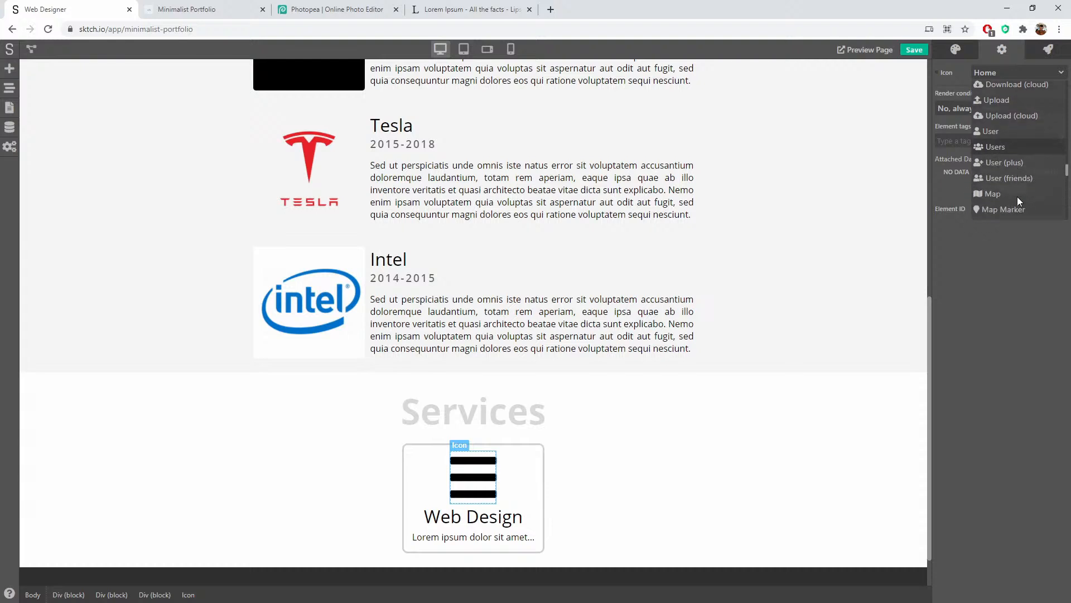
{"action": "scroll", "coordinate": [1017, 199], "scroll_direction": "down", "scroll_amount": 6}
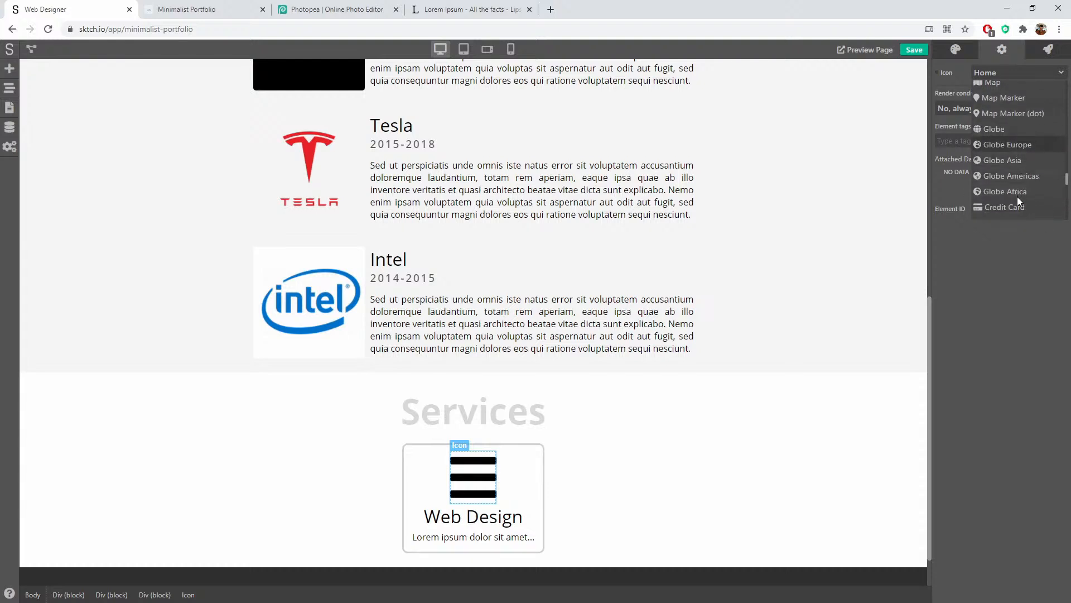
{"action": "scroll", "coordinate": [1017, 198], "scroll_direction": "down", "scroll_amount": 6}
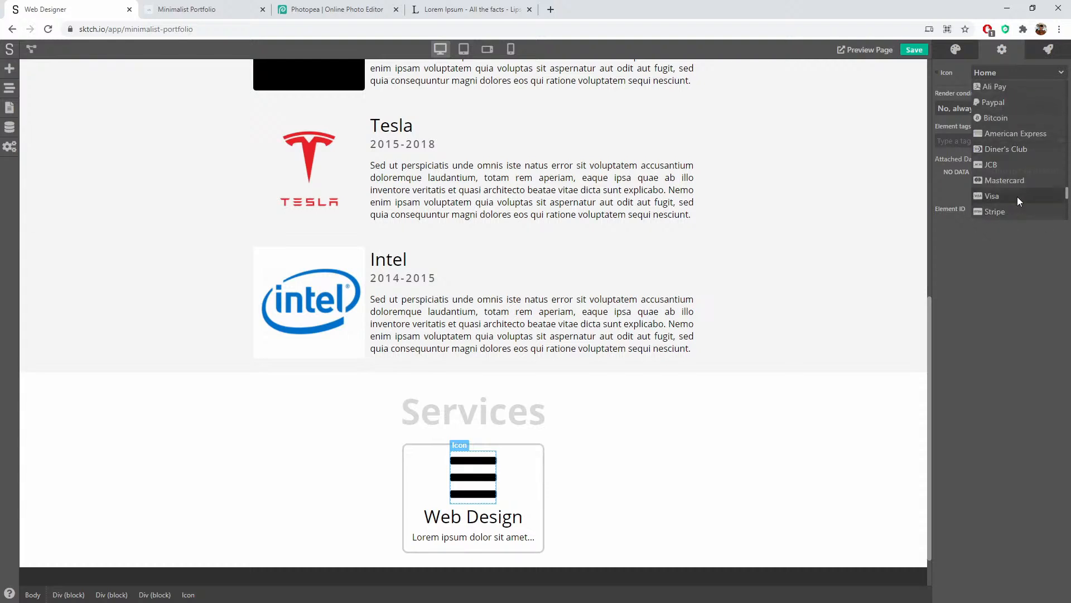
{"action": "scroll", "coordinate": [1016, 196], "scroll_direction": "down", "scroll_amount": 4}
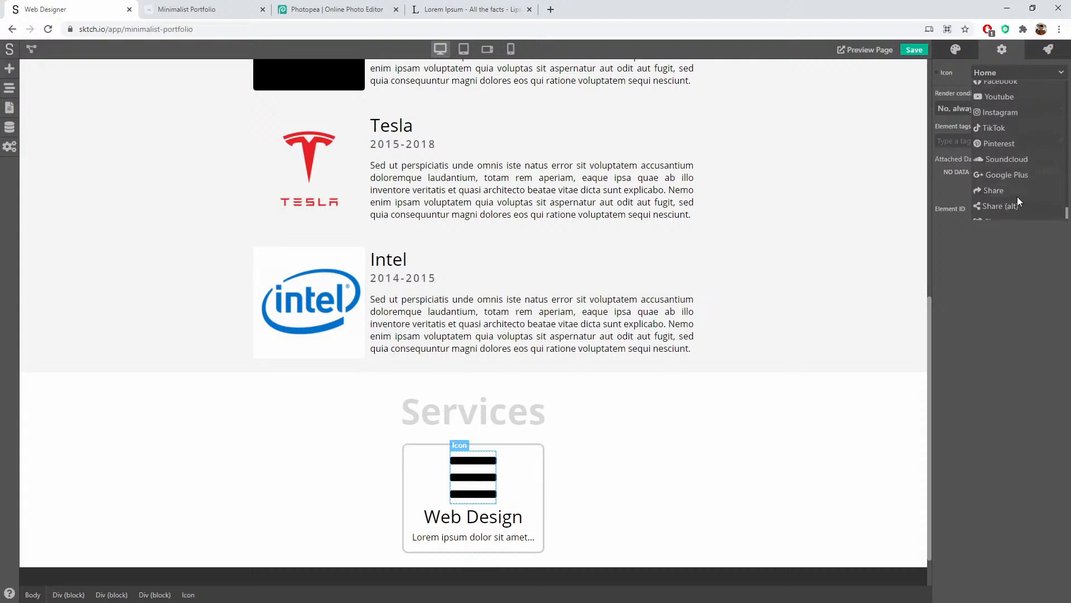
{"action": "scroll", "coordinate": [1016, 196], "scroll_direction": "up", "scroll_amount": 15}
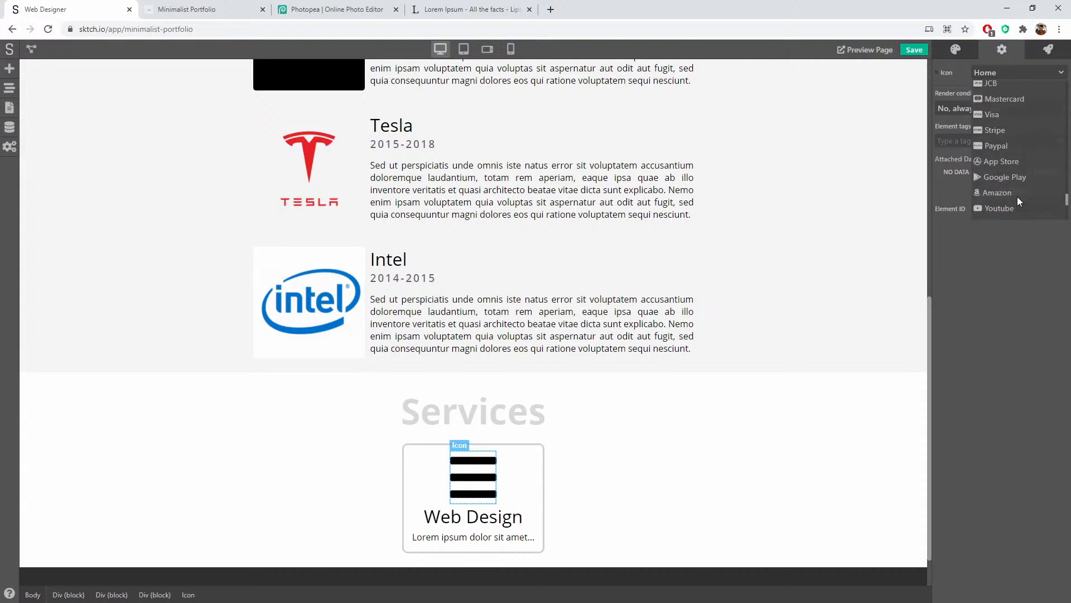
{"action": "scroll", "coordinate": [1019, 196], "scroll_direction": "up", "scroll_amount": 8}
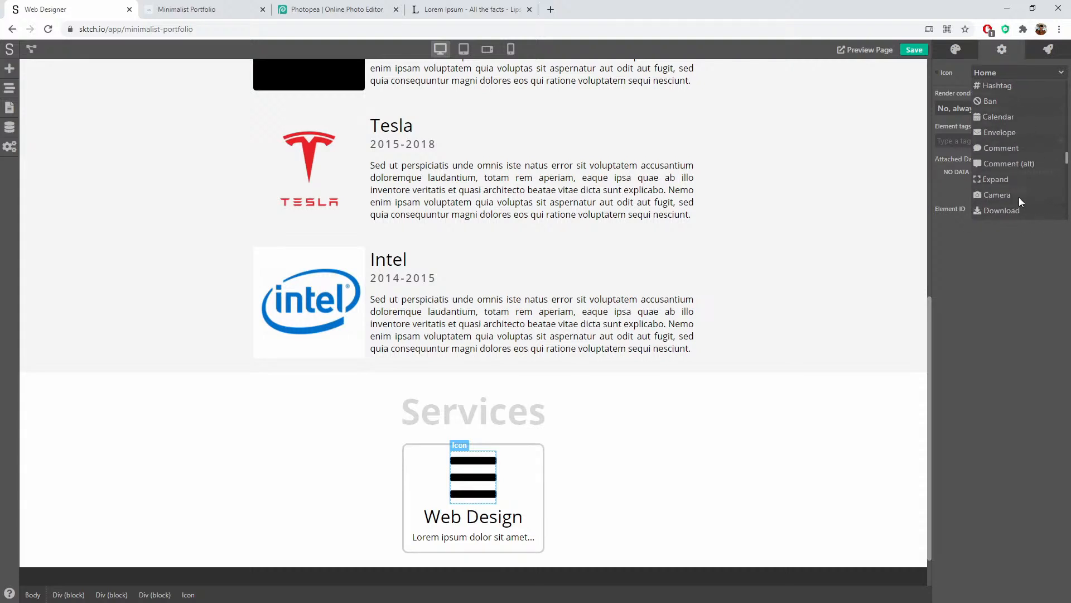
{"action": "scroll", "coordinate": [1019, 197], "scroll_direction": "up", "scroll_amount": 8}
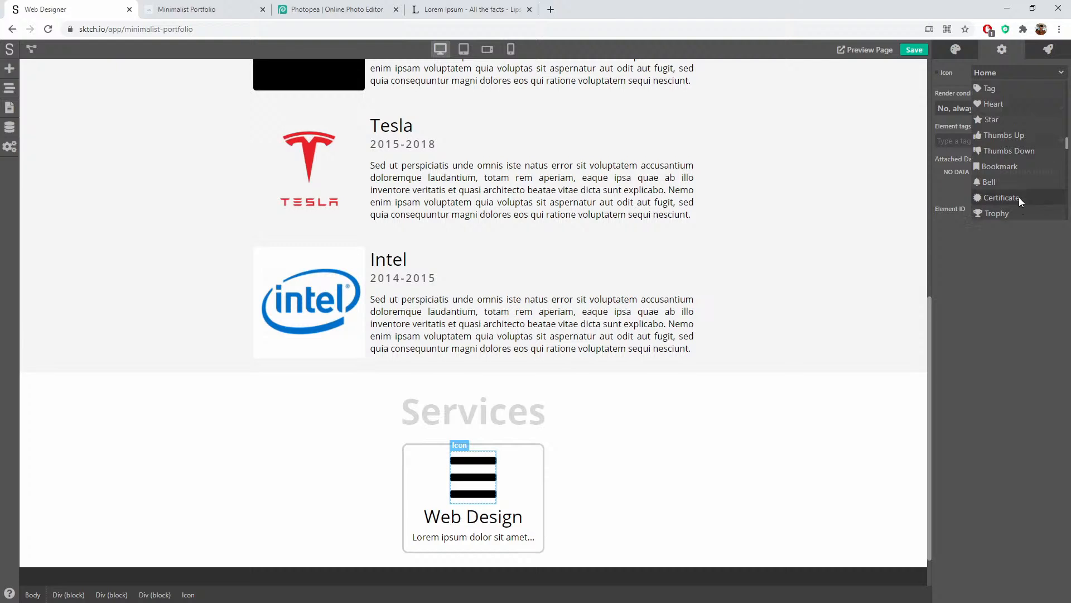
{"action": "scroll", "coordinate": [1019, 196], "scroll_direction": "up", "scroll_amount": 8}
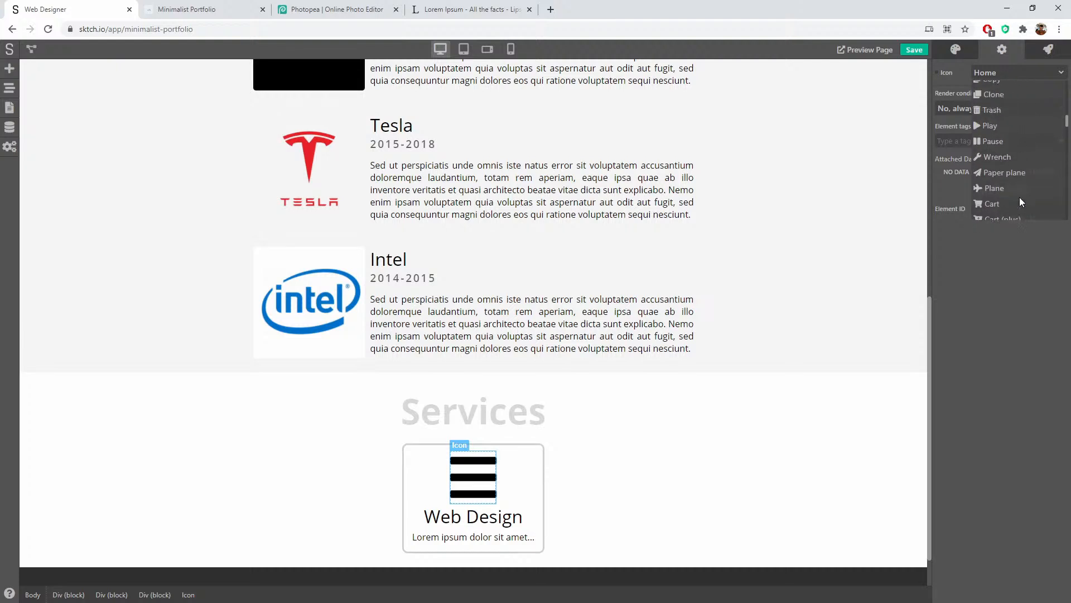
{"action": "scroll", "coordinate": [1020, 197], "scroll_direction": "up", "scroll_amount": 3}
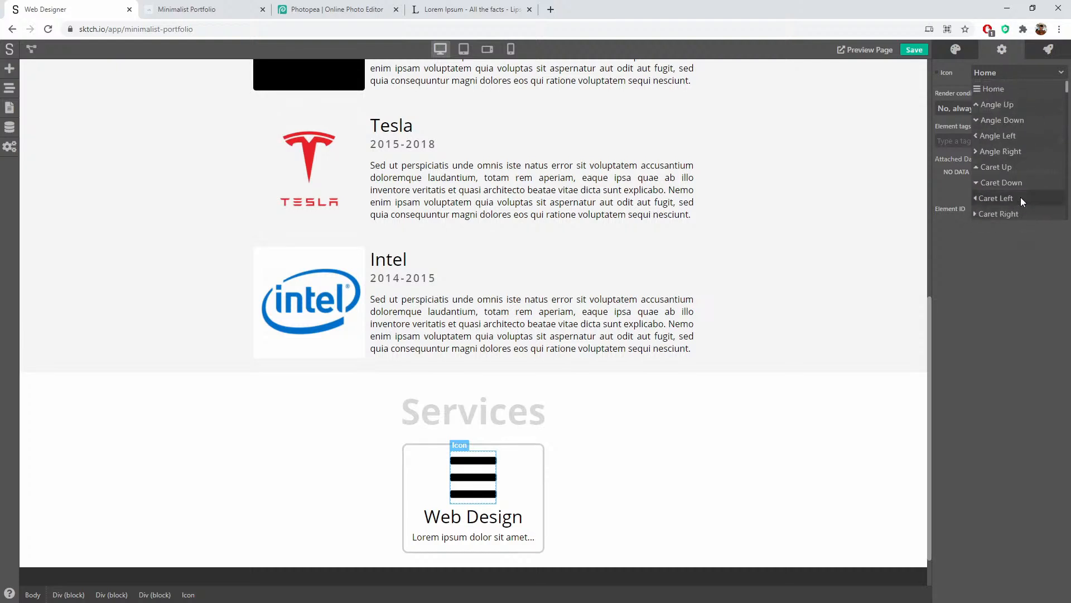
{"action": "left_click", "coordinate": [1011, 275]}
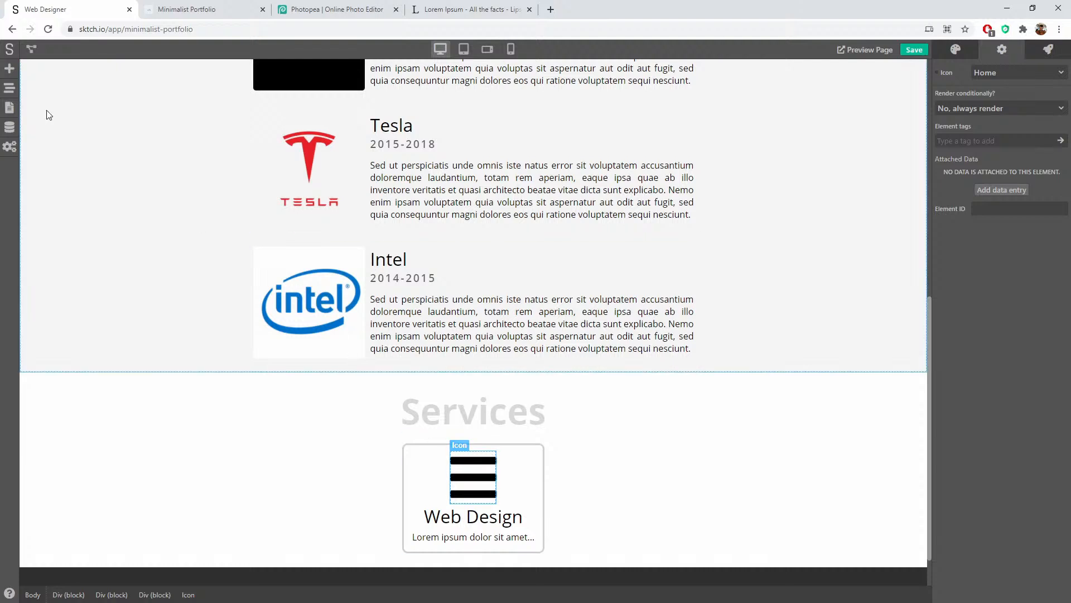
Step: Delete the Web Design card's icon and drop an Image element into the card
{"action": "left_click", "coordinate": [9, 88]}
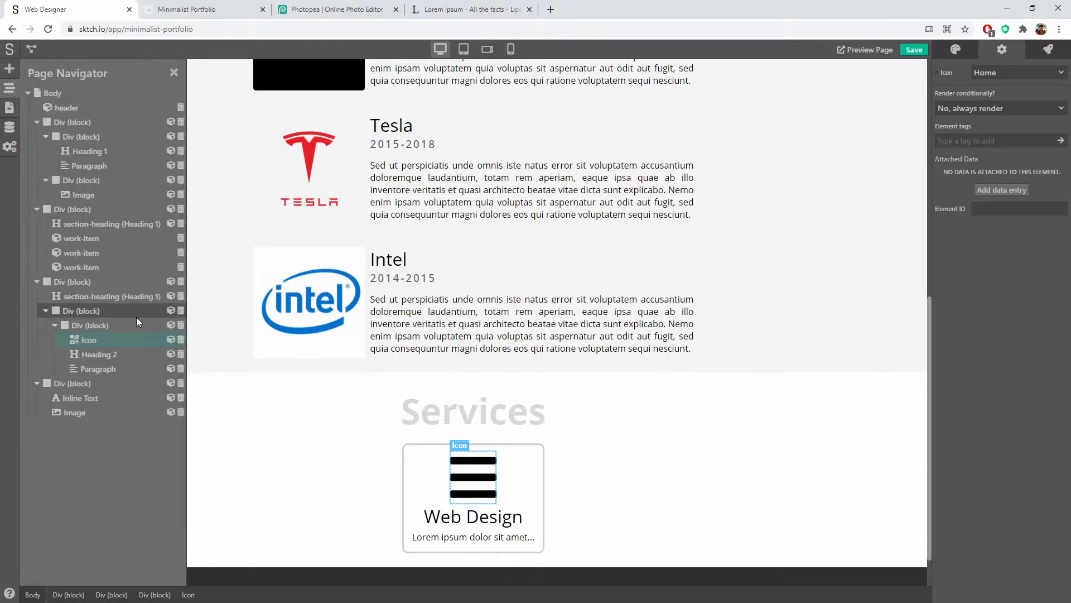
{"action": "left_click", "coordinate": [181, 339]}
{"action": "left_click", "coordinate": [11, 68]}
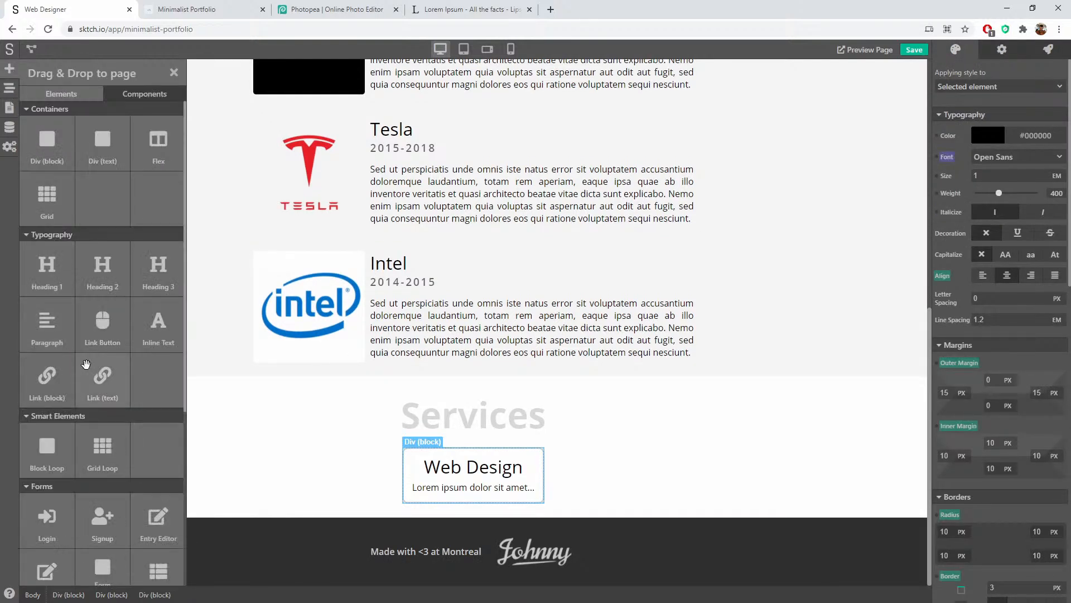
{"action": "scroll", "coordinate": [85, 368], "scroll_direction": "down", "scroll_amount": 5}
{"action": "left_click_drag", "start_coordinate": [52, 549], "coordinate": [474, 458]}
{"action": "left_click", "coordinate": [627, 475]}
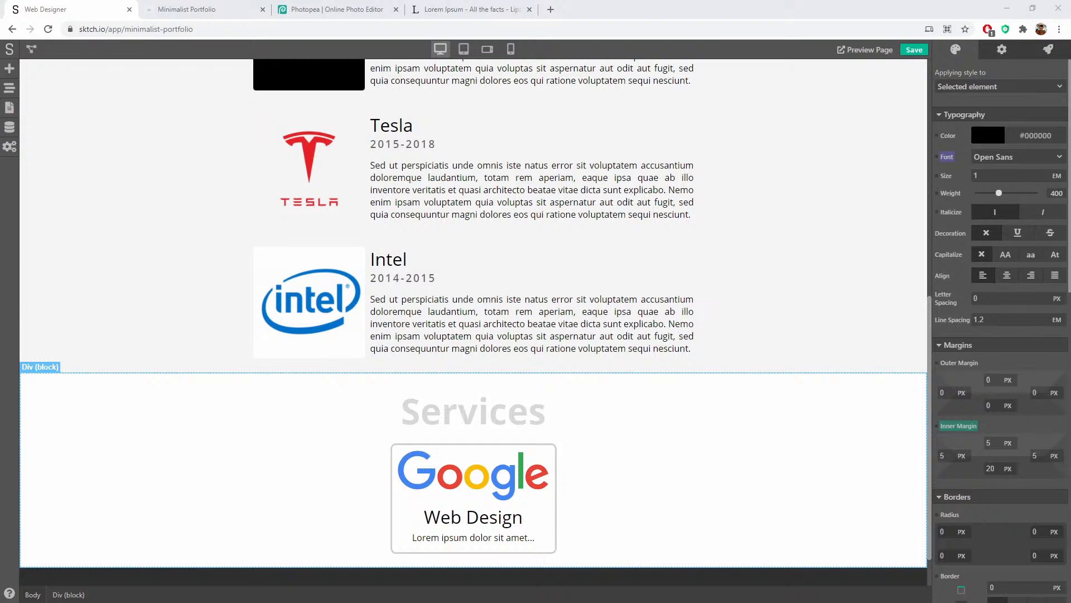
Step: Replace the image URL with the Unsplash photo of a hand holding a phone
{"action": "left_click", "coordinate": [489, 475]}
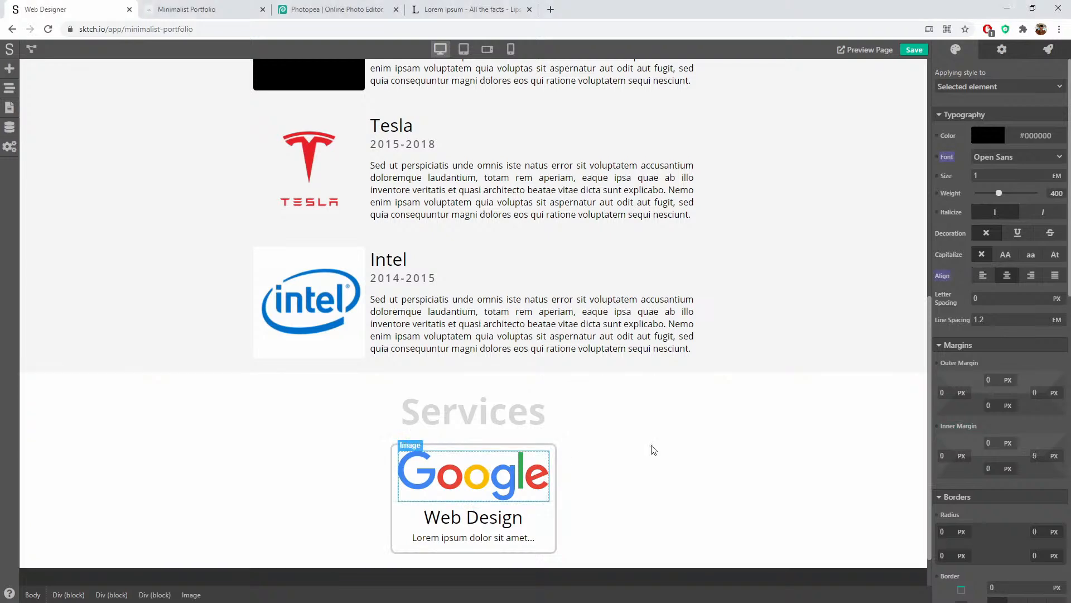
{"action": "left_click", "coordinate": [1002, 49]}
{"action": "triple_click", "coordinate": [1010, 72]}
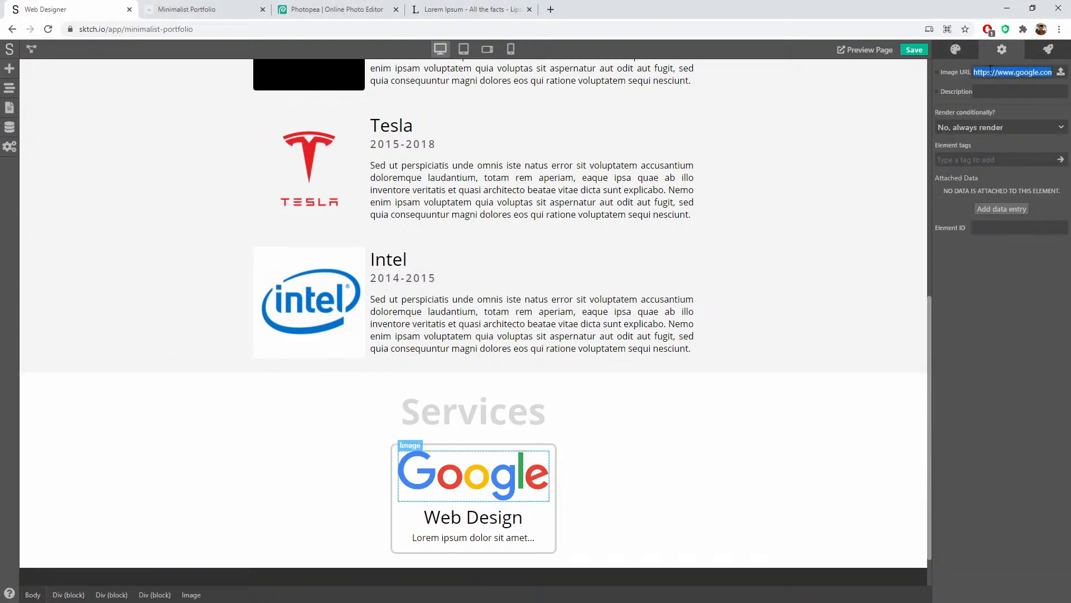
{"action": "key", "text": "ctrl+v"}
{"action": "scroll", "coordinate": [833, 344], "scroll_direction": "down", "scroll_amount": 5}
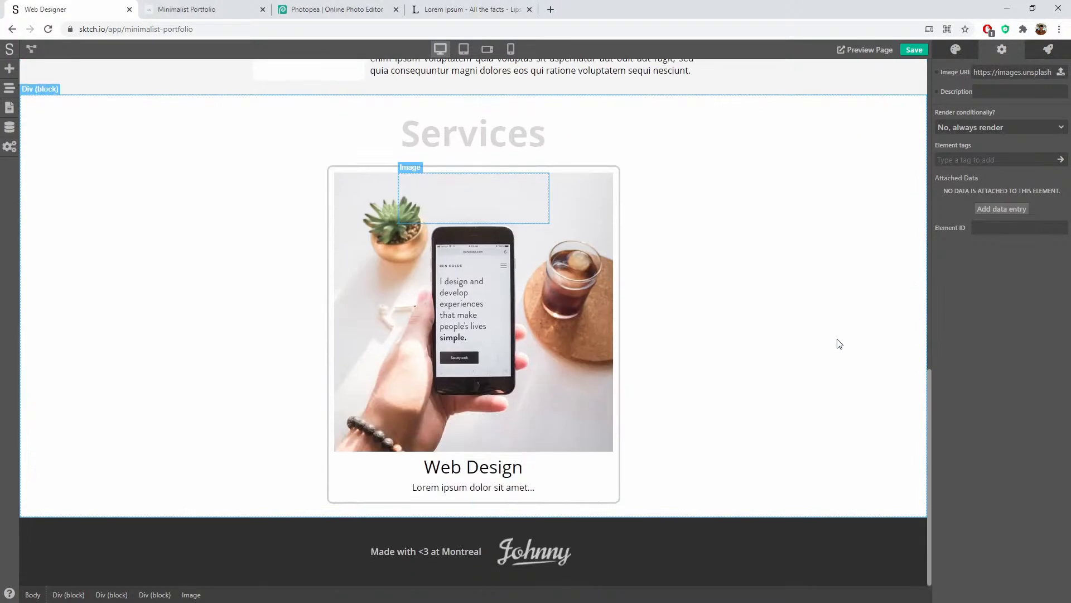
{"action": "left_click", "coordinate": [772, 334]}
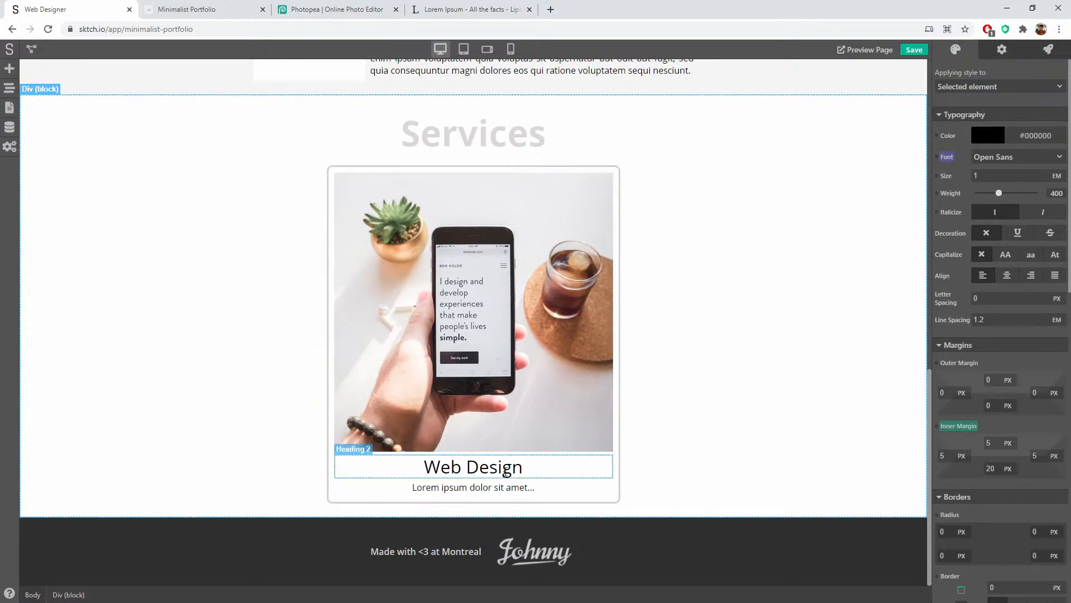
Step: Set the card photo's width and height to 250 px each
{"action": "left_click", "coordinate": [558, 334]}
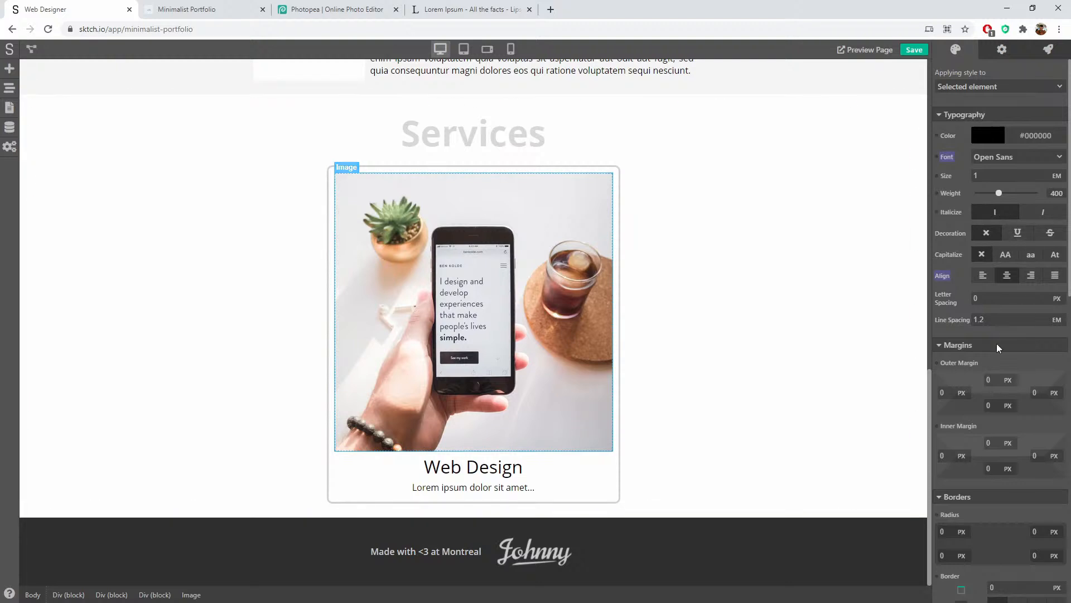
{"action": "scroll", "coordinate": [996, 344], "scroll_direction": "down", "scroll_amount": 7}
{"action": "scroll", "coordinate": [992, 349], "scroll_direction": "down", "scroll_amount": 4}
{"action": "scroll", "coordinate": [989, 343], "scroll_direction": "up", "scroll_amount": 2}
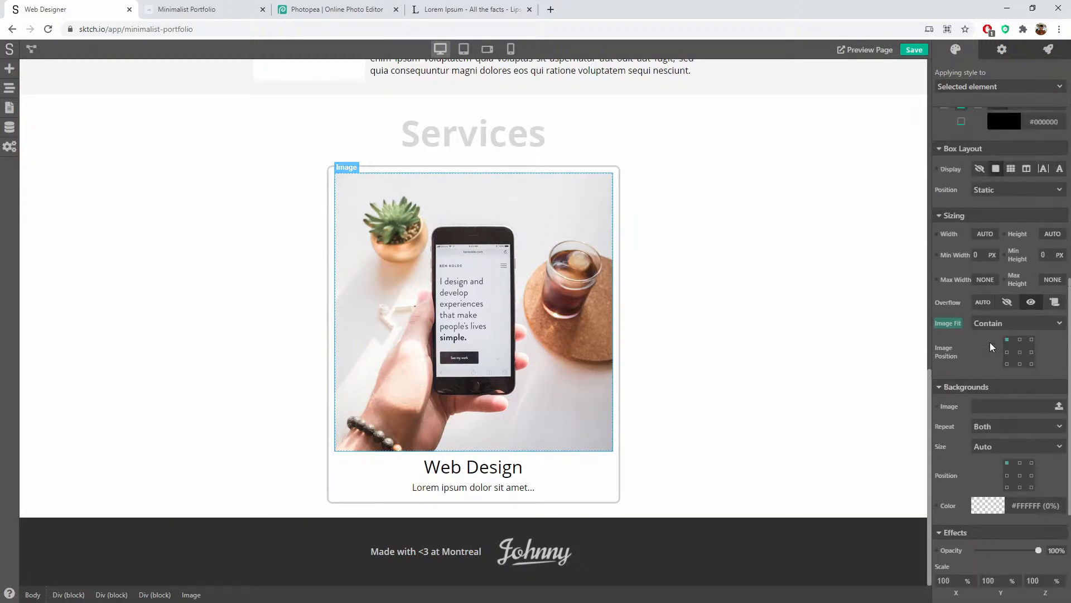
{"action": "left_click", "coordinate": [985, 234]}
{"action": "left_click", "coordinate": [985, 247]}
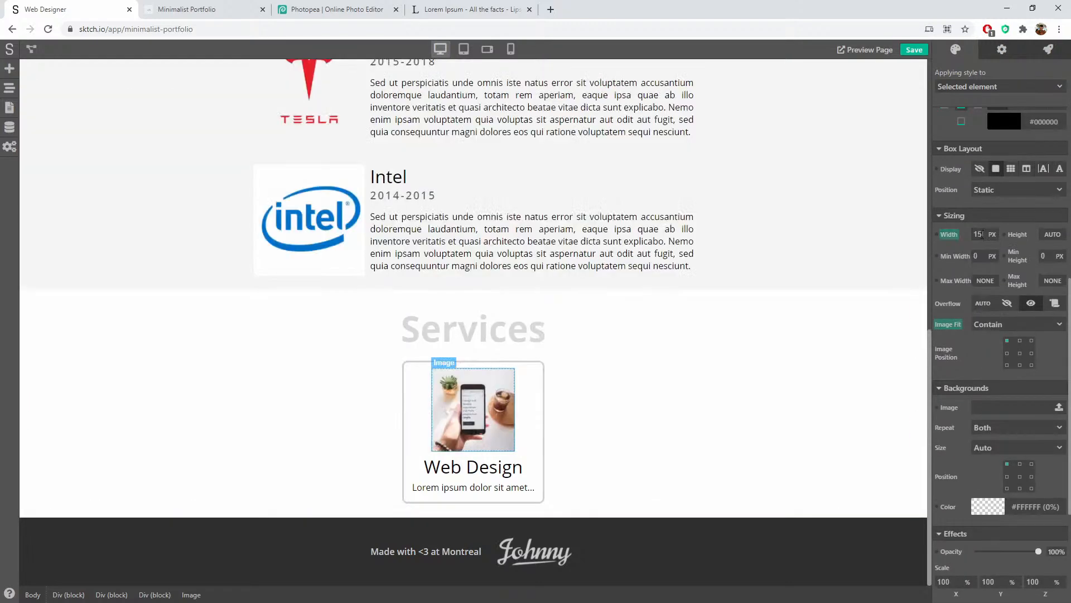
{"action": "type", "text": "250"}
{"action": "key", "text": "Tab"}
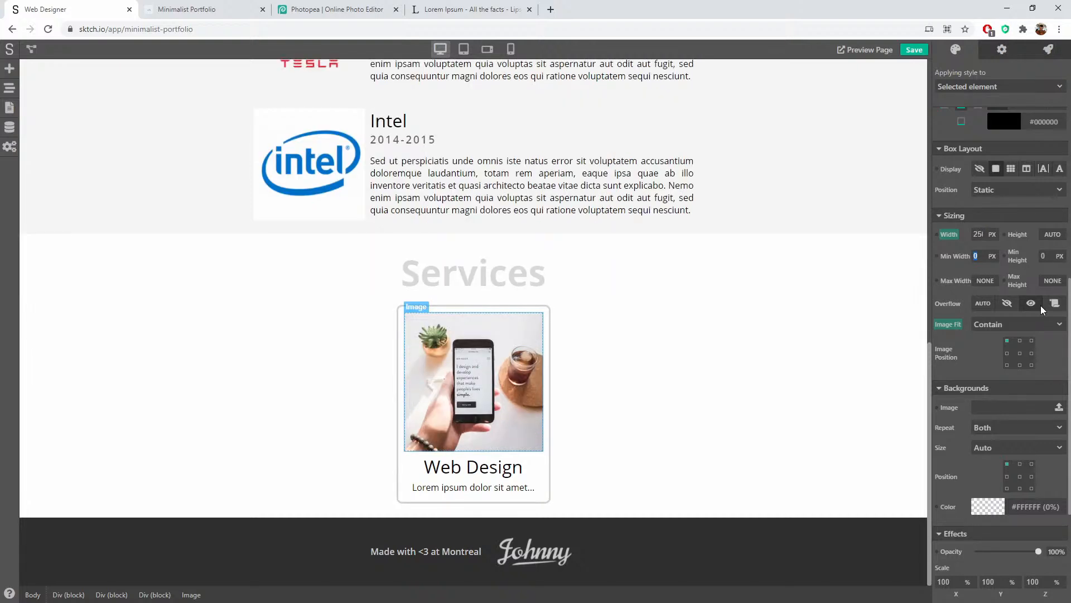
{"action": "left_click", "coordinate": [1052, 234]}
{"action": "left_click", "coordinate": [1053, 247]}
{"action": "type", "text": "200"}
{"action": "double_click", "coordinate": [1051, 234]}
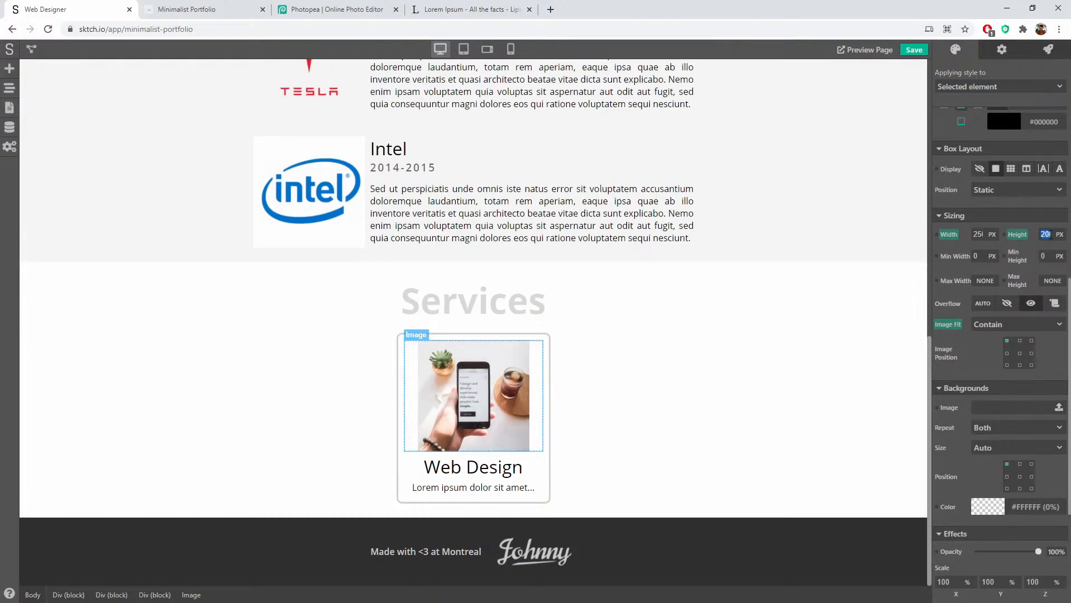
{"action": "type", "text": "25"}
{"action": "key", "text": "Return"}
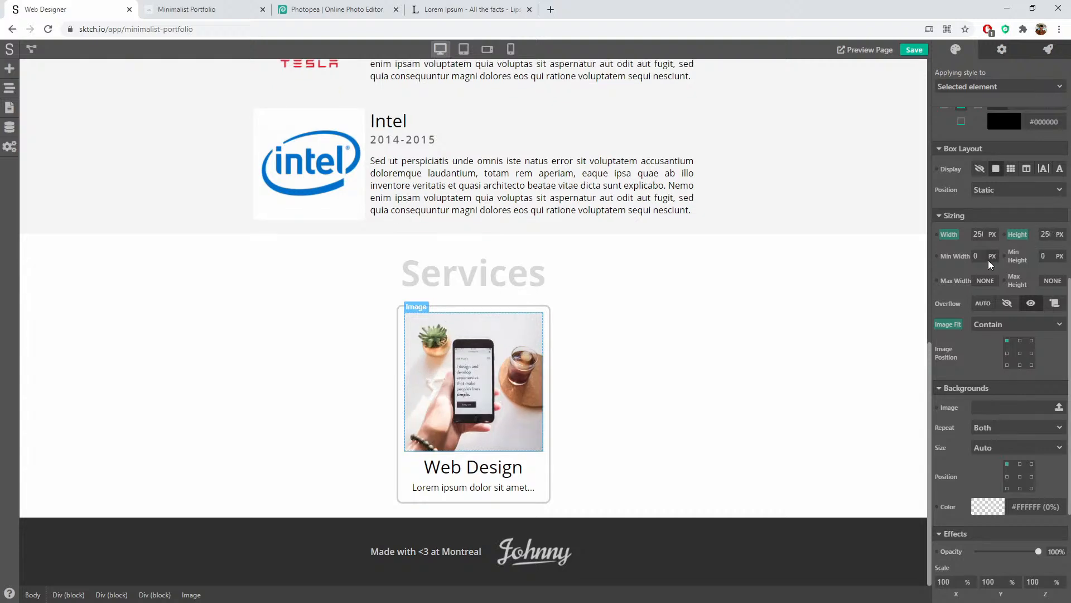
Step: Set the photo's image fit to Cover and round its corners to 5 px
{"action": "left_click", "coordinate": [992, 324]}
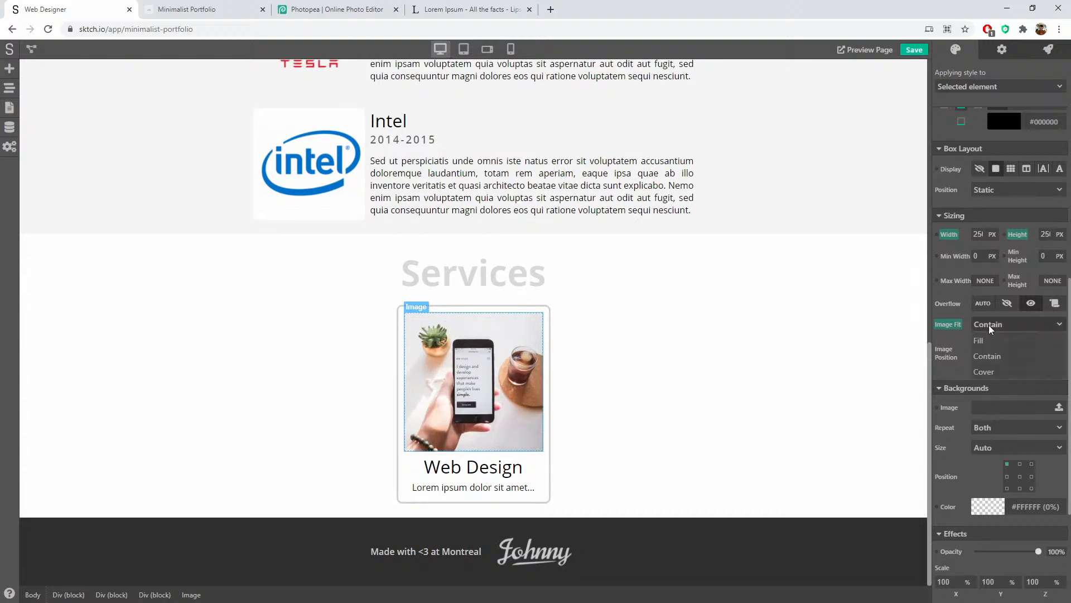
{"action": "left_click", "coordinate": [995, 373]}
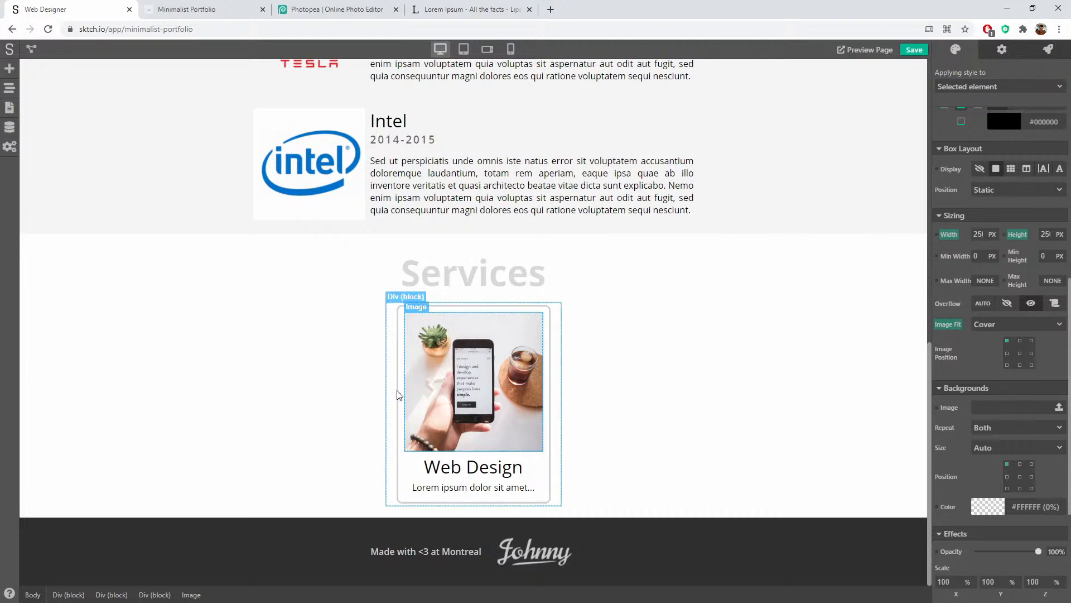
{"action": "left_click", "coordinate": [657, 341]}
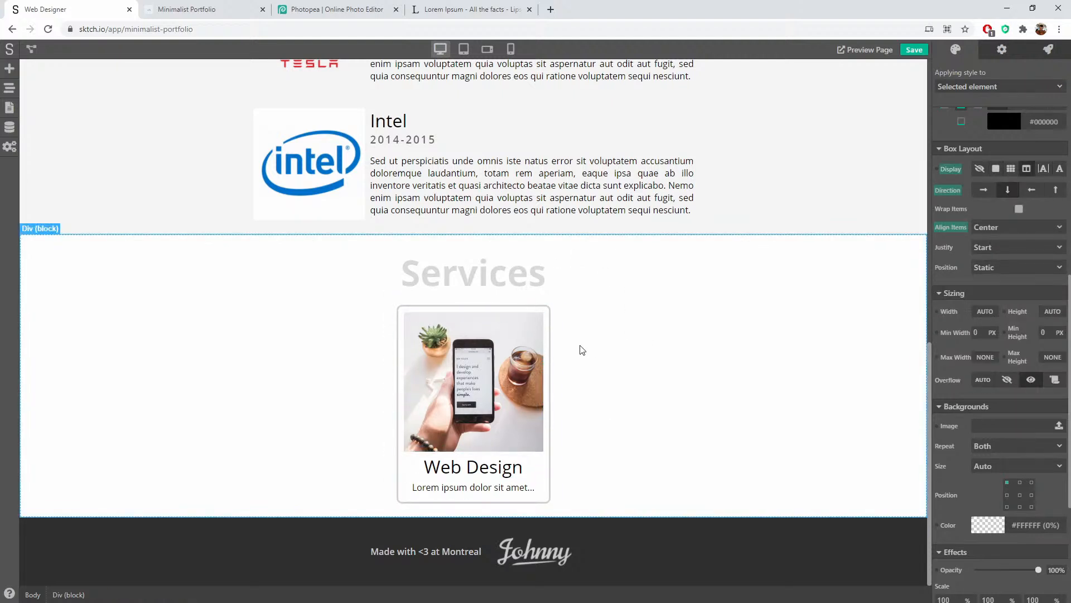
{"action": "left_click", "coordinate": [491, 363]}
{"action": "scroll", "coordinate": [1008, 201], "scroll_direction": "up", "scroll_amount": 5}
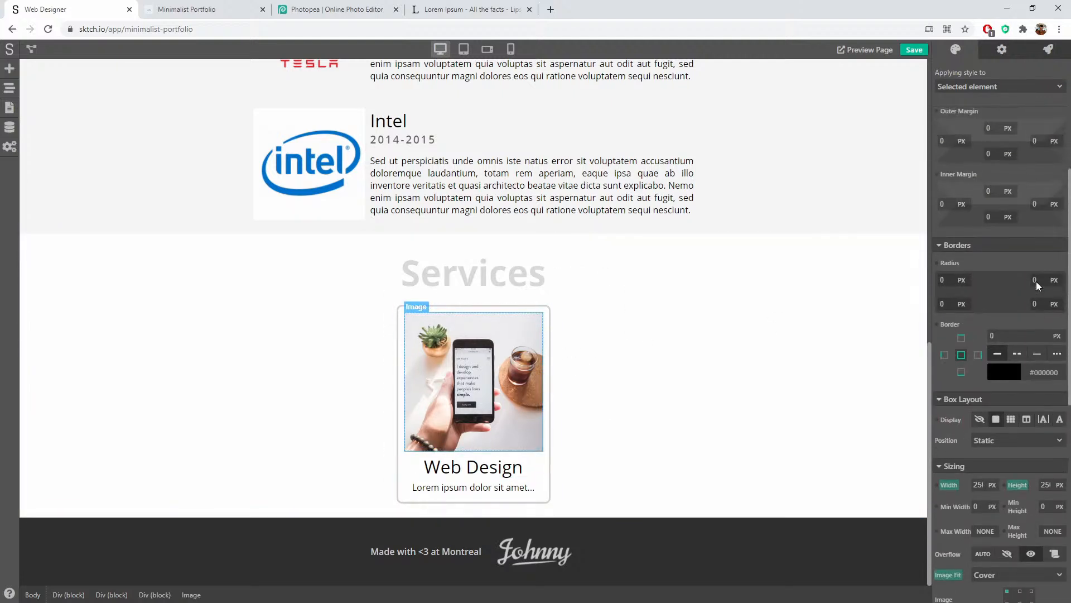
{"action": "scroll", "coordinate": [1036, 281], "scroll_direction": "up", "scroll_amount": 2}
{"action": "left_click", "coordinate": [949, 364]}
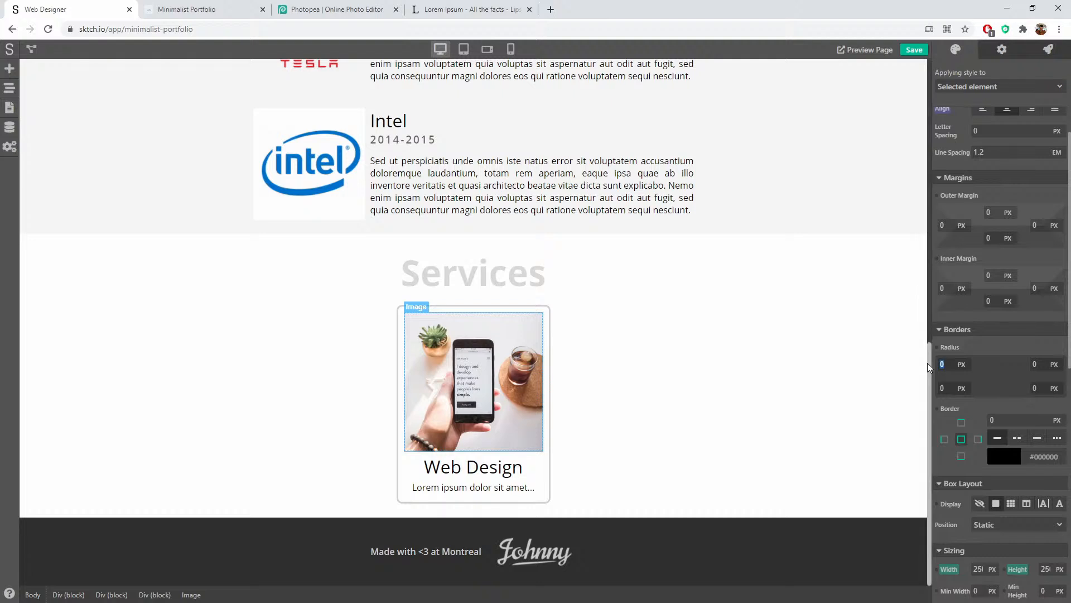
{"action": "type", "text": "5"}
{"action": "key", "text": "Tab"}
{"action": "key", "text": "Tab"}
{"action": "key", "text": "Tab"}
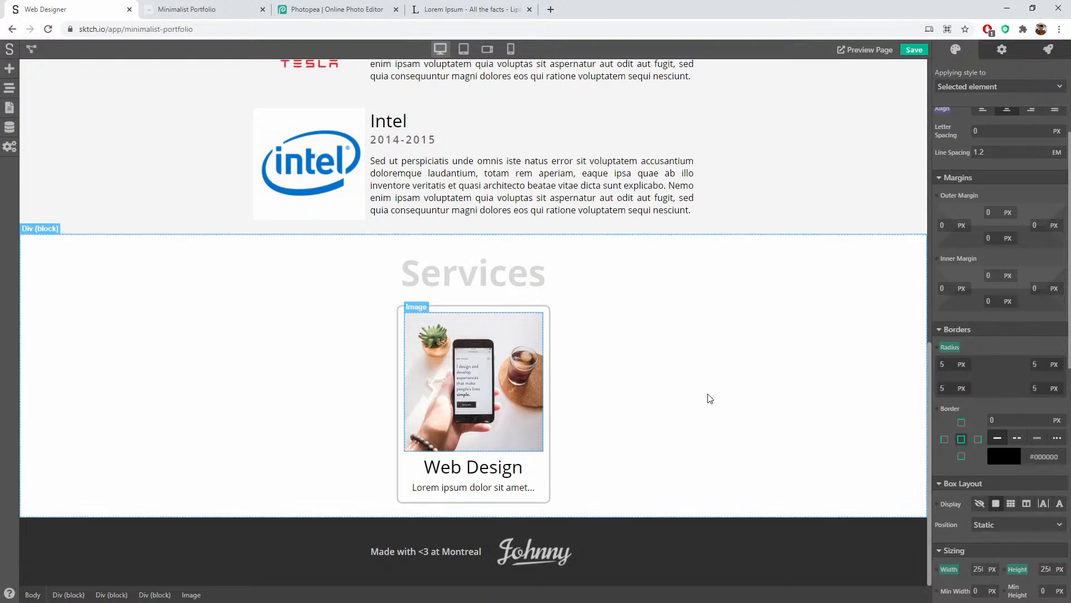
{"action": "left_click", "coordinate": [400, 334]}
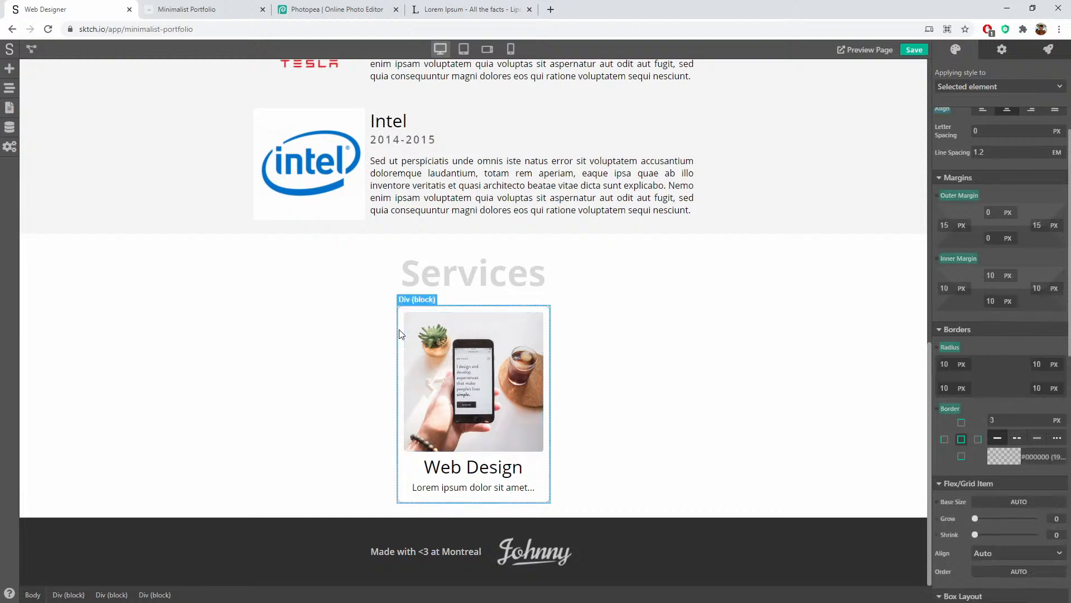
Step: Set the card's border width to 0 and the Web Design heading size to 1.5 em
{"action": "double_click", "coordinate": [1004, 421]}
{"action": "type", "text": "0"}
{"action": "left_click", "coordinate": [577, 433]}
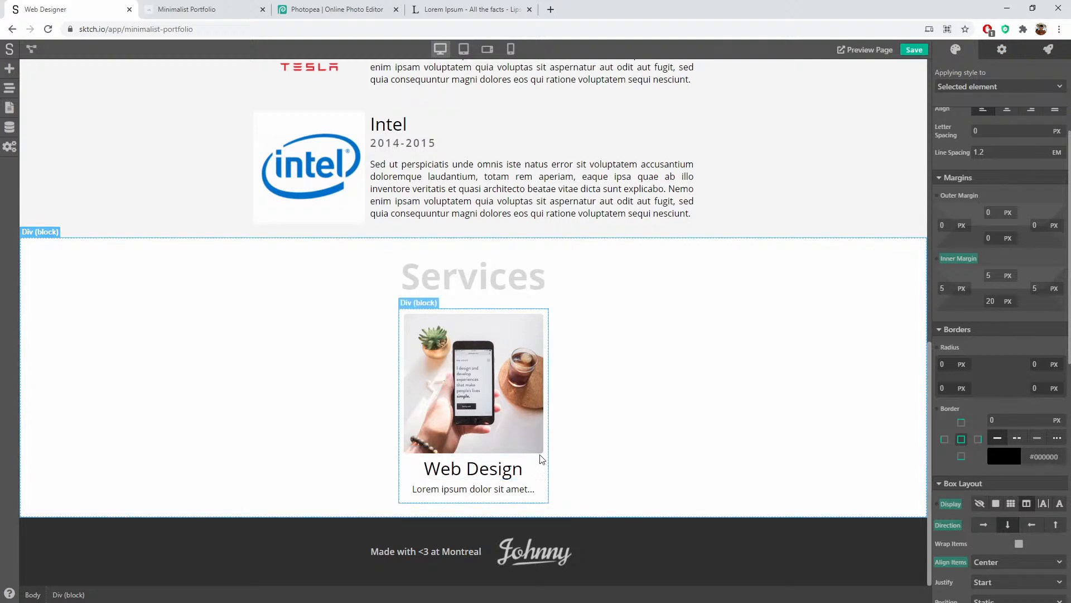
{"action": "left_click", "coordinate": [502, 469]}
{"action": "scroll", "coordinate": [997, 340], "scroll_direction": "up", "scroll_amount": 4}
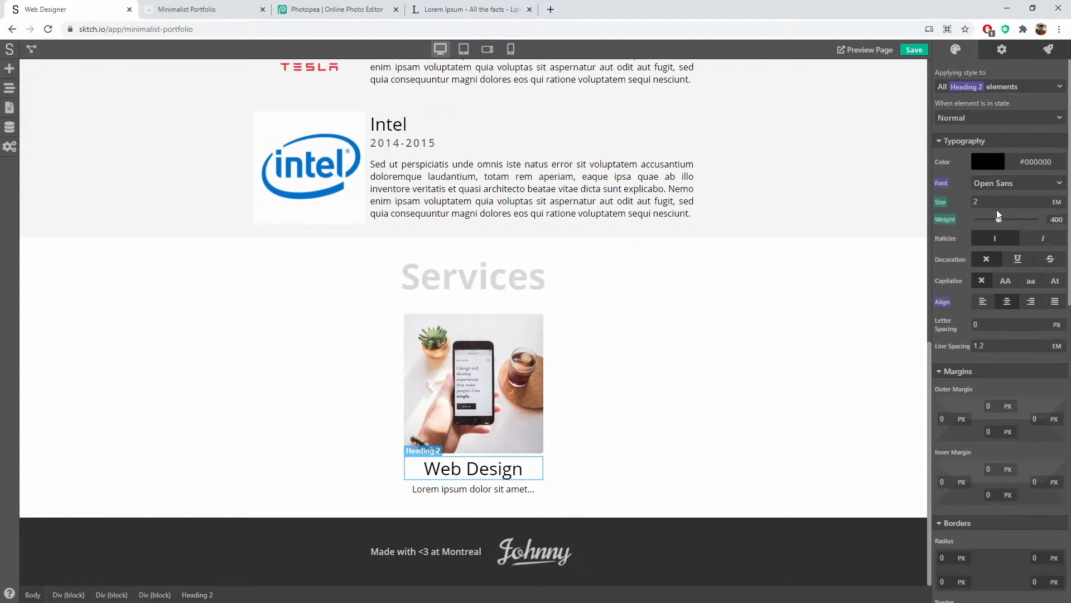
{"action": "left_click", "coordinate": [942, 204]}
{"action": "type", "text": "1.5"}
{"action": "left_click", "coordinate": [626, 374]}
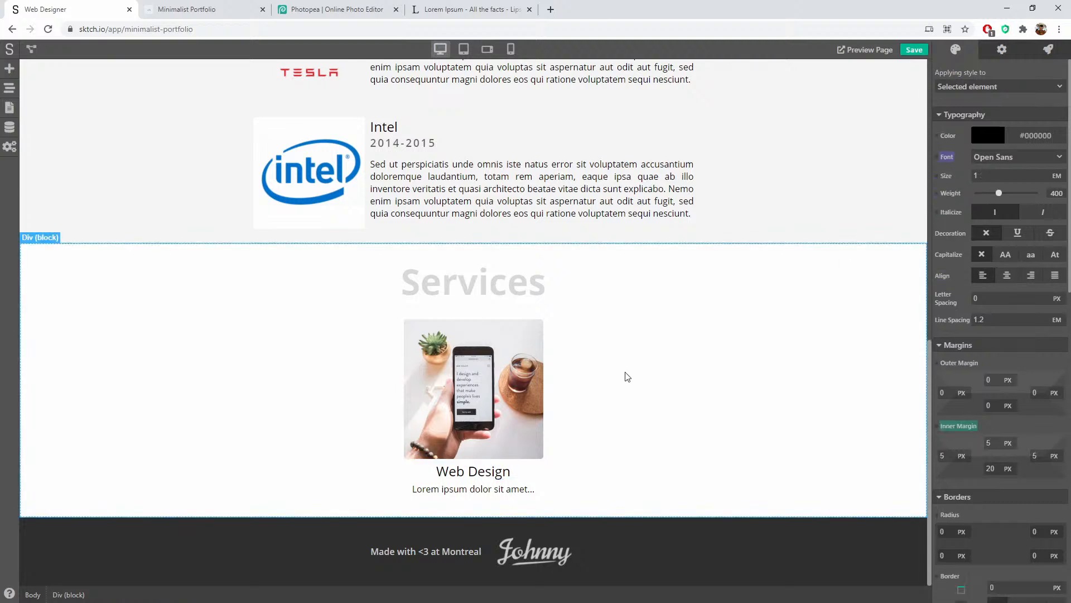
Step: Give the Web Design heading a 10 px top outer margin
{"action": "left_click", "coordinate": [535, 471]}
{"action": "scroll", "coordinate": [1009, 352], "scroll_direction": "down", "scroll_amount": 3}
{"action": "left_click", "coordinate": [988, 238]}
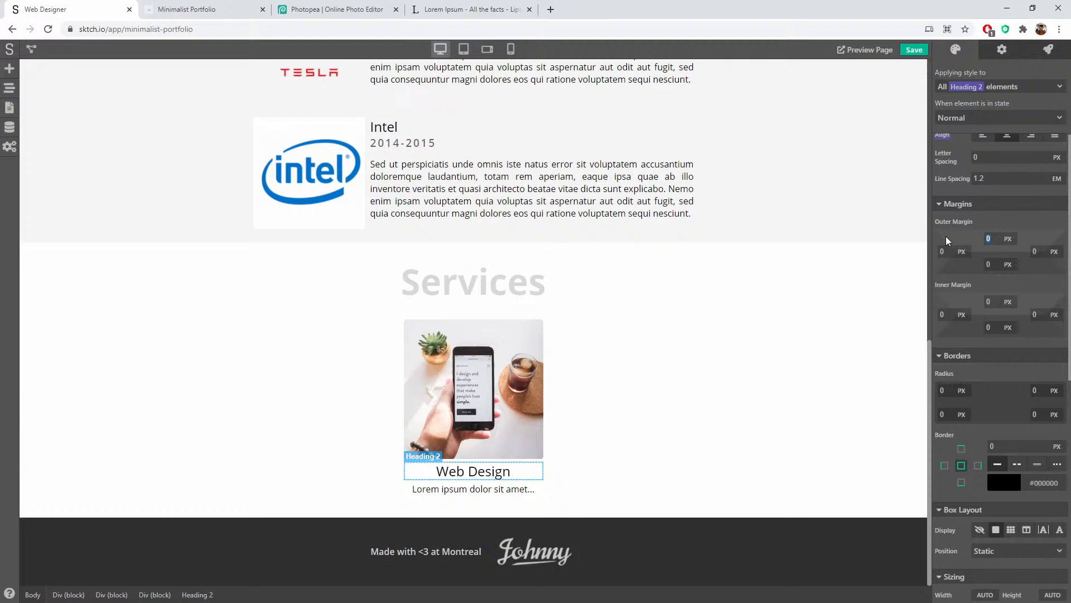
{"action": "type", "text": "10"}
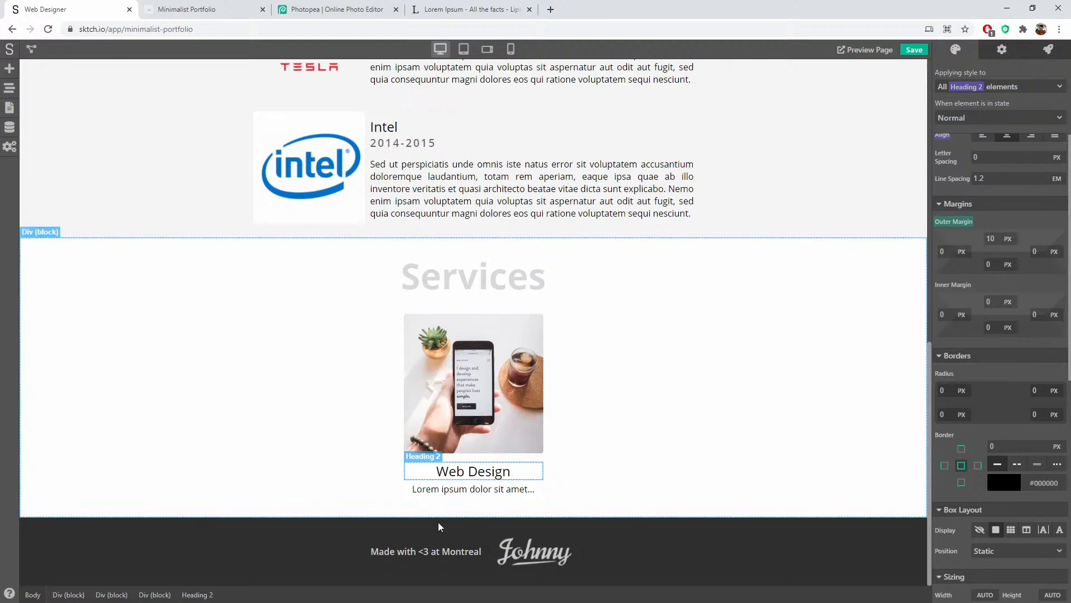
{"action": "left_click", "coordinate": [473, 488]}
{"action": "scroll", "coordinate": [952, 246], "scroll_direction": "up", "scroll_amount": 3}
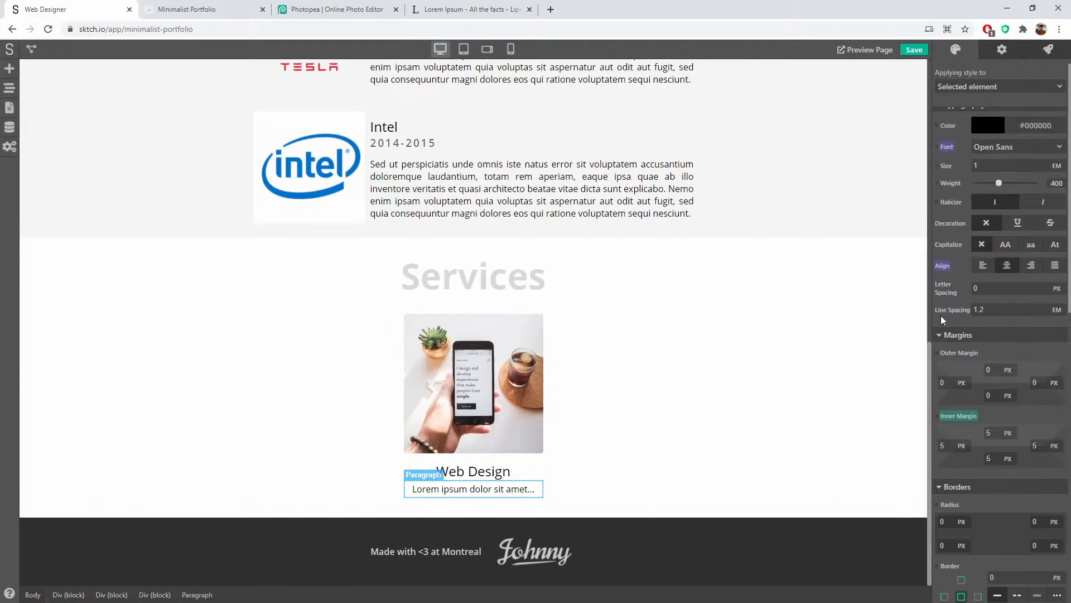
Step: Style the card's Lorem ipsum paragraph at 0.9 em, all uppercase, with font weight 600
{"action": "left_click_drag", "start_coordinate": [983, 176], "coordinate": [927, 176]}
{"action": "type", "text": "1"}
{"action": "key", "text": "BackSpace"}
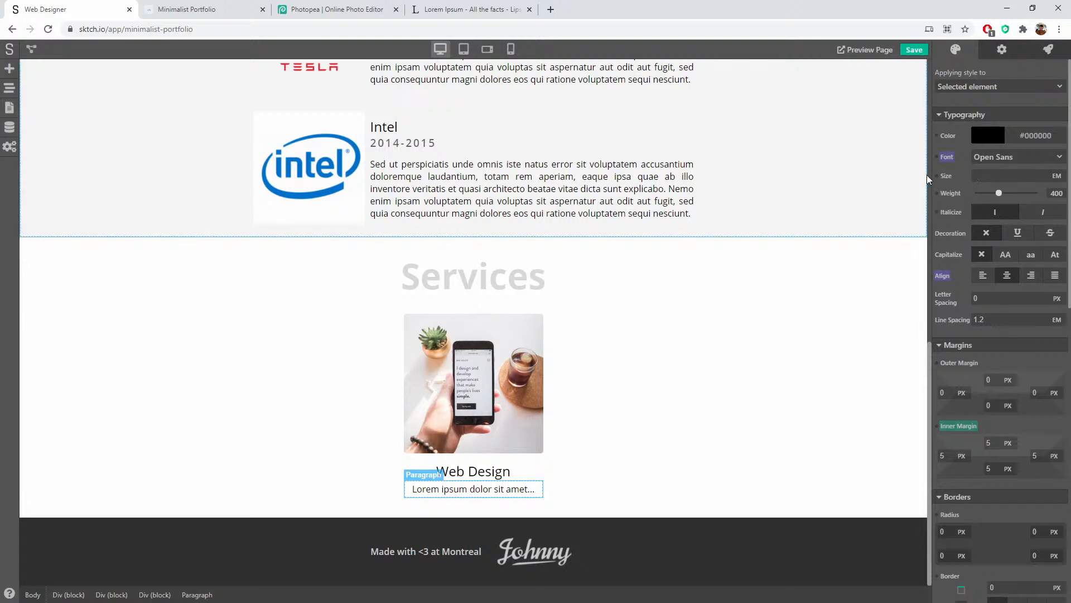
{"action": "type", "text": "0.9"}
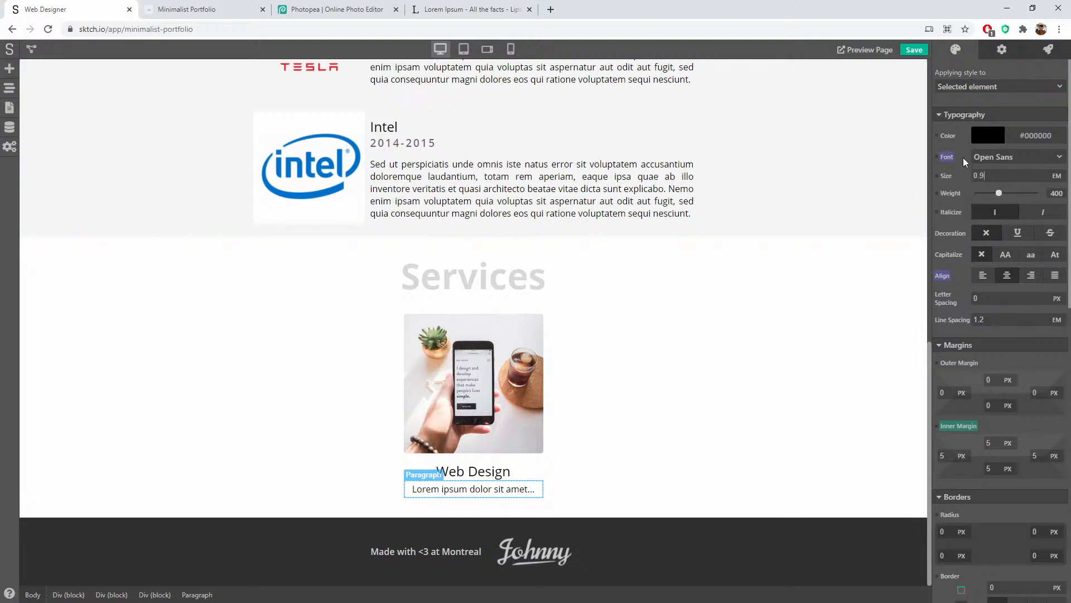
{"action": "key", "text": "Return"}
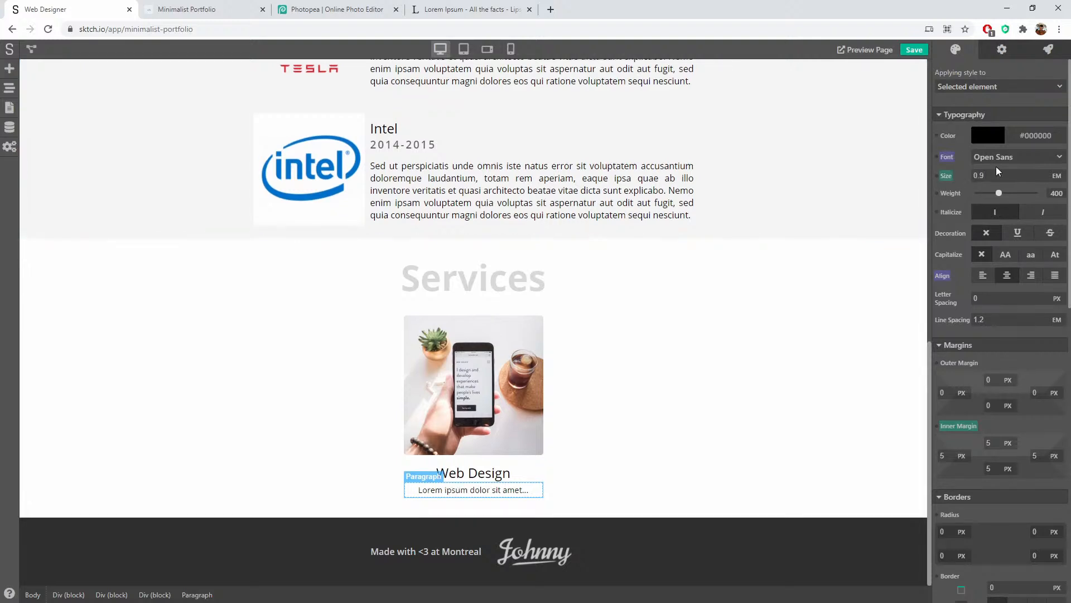
{"action": "left_click", "coordinate": [1005, 254]}
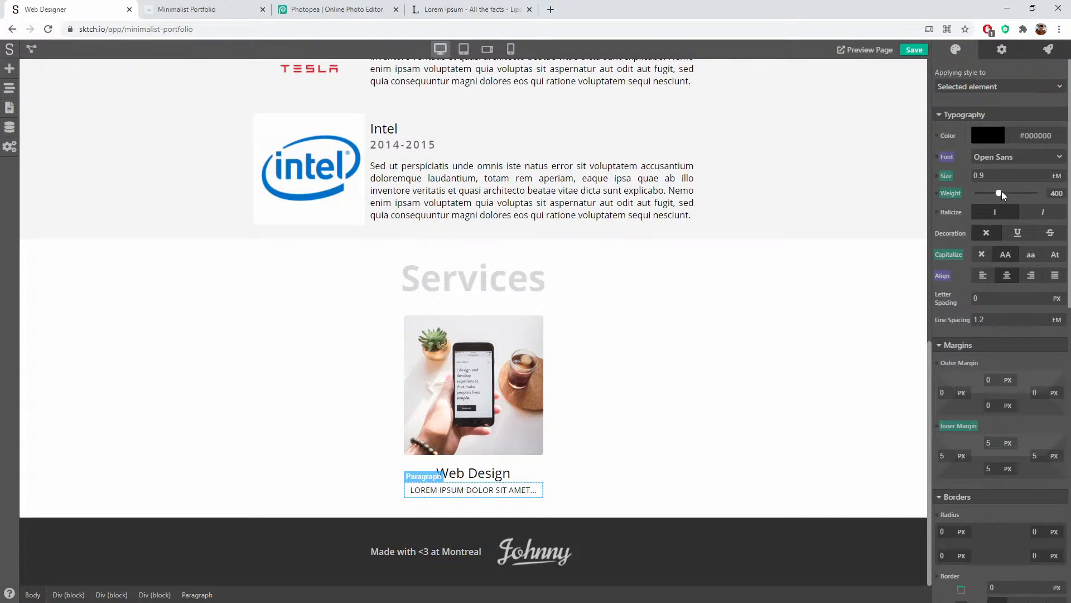
{"action": "left_click_drag", "start_coordinate": [1012, 192], "coordinate": [1017, 192]}
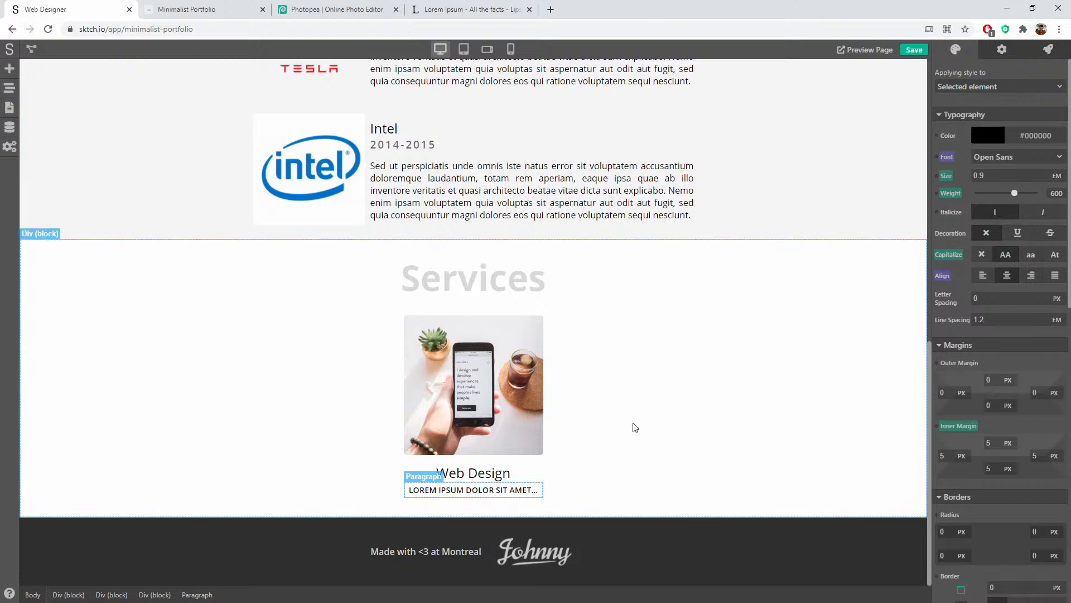
{"action": "left_click", "coordinate": [690, 422]}
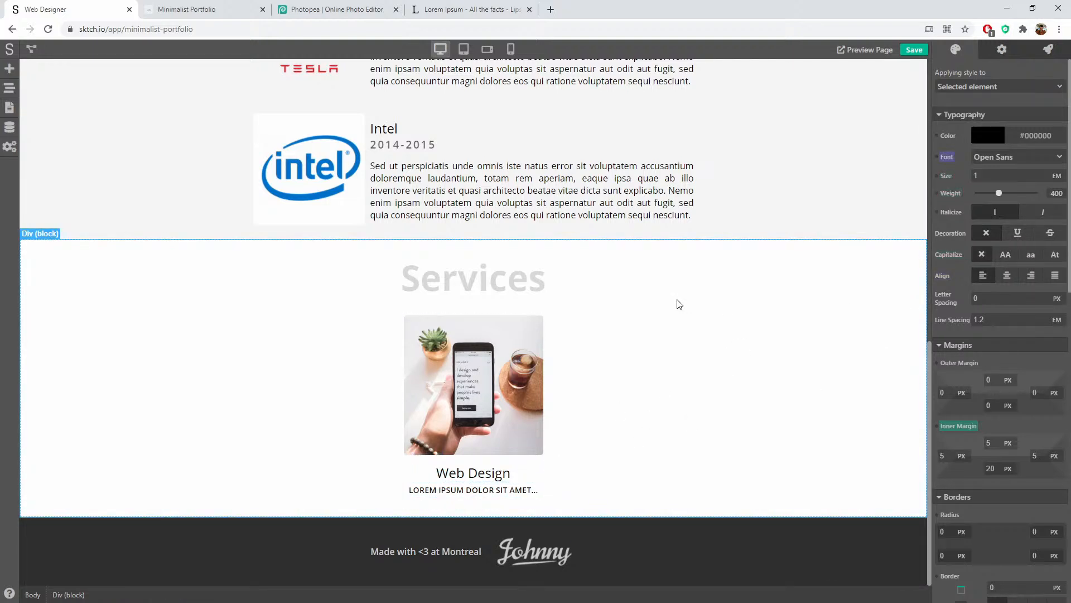
Step: Convert the Web Design card Div into a component named service-item
{"action": "left_click", "coordinate": [544, 464]}
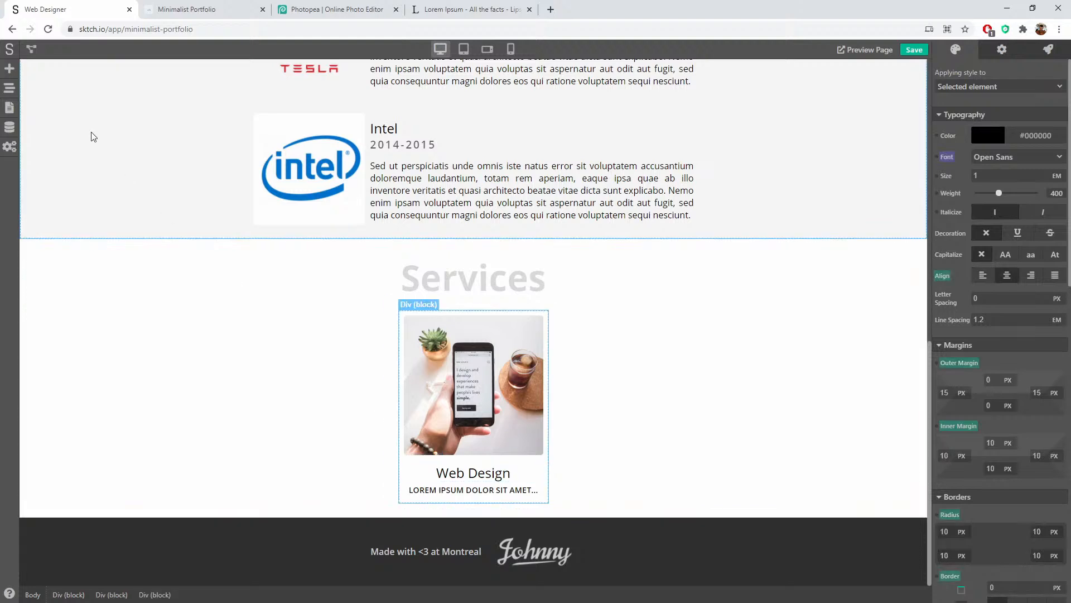
{"action": "left_click", "coordinate": [9, 88]}
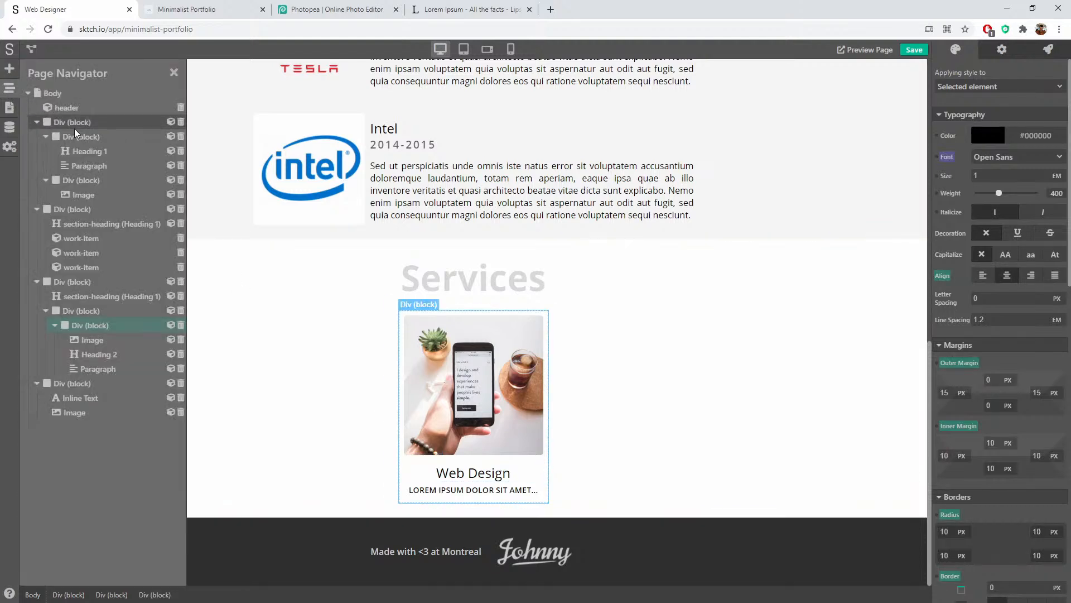
{"action": "right_click", "coordinate": [92, 325]}
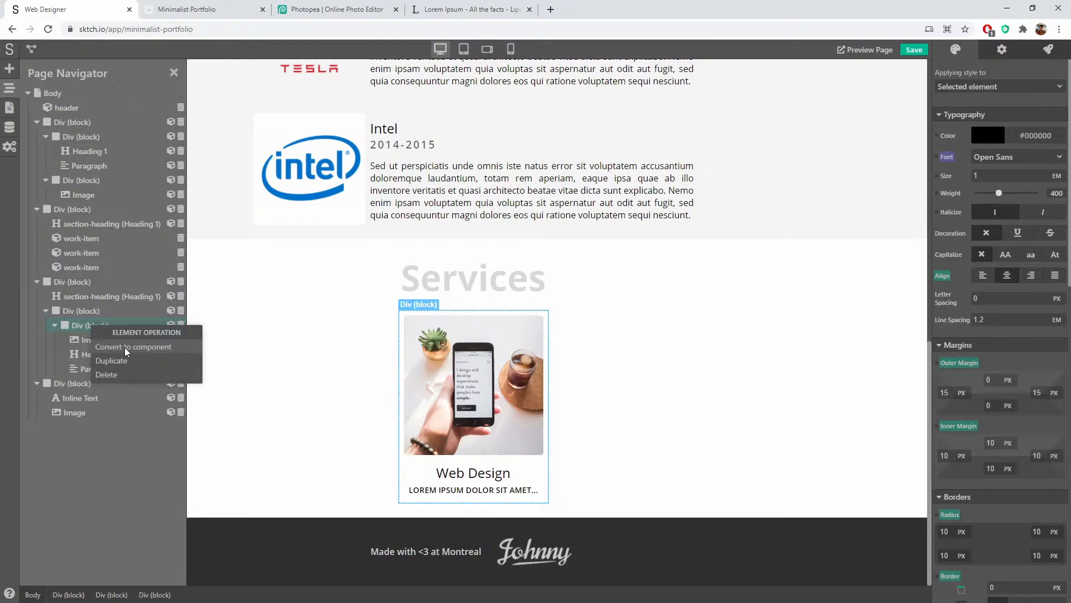
{"action": "left_click", "coordinate": [125, 347]}
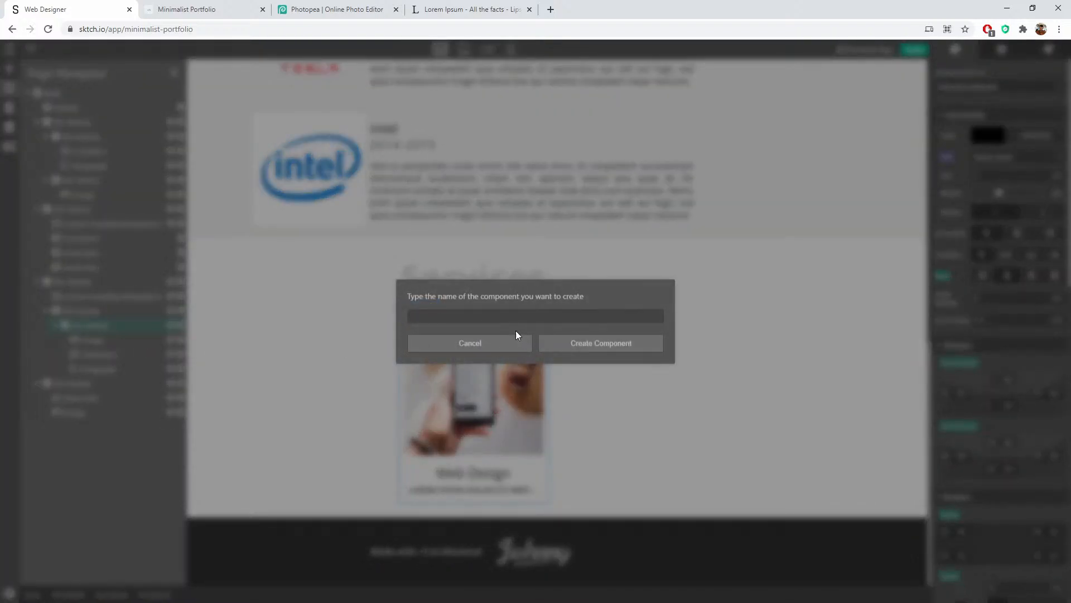
{"action": "type", "text": "sr"}
{"action": "type", "text": "rvice-item"}
{"action": "left_click", "coordinate": [542, 341]}
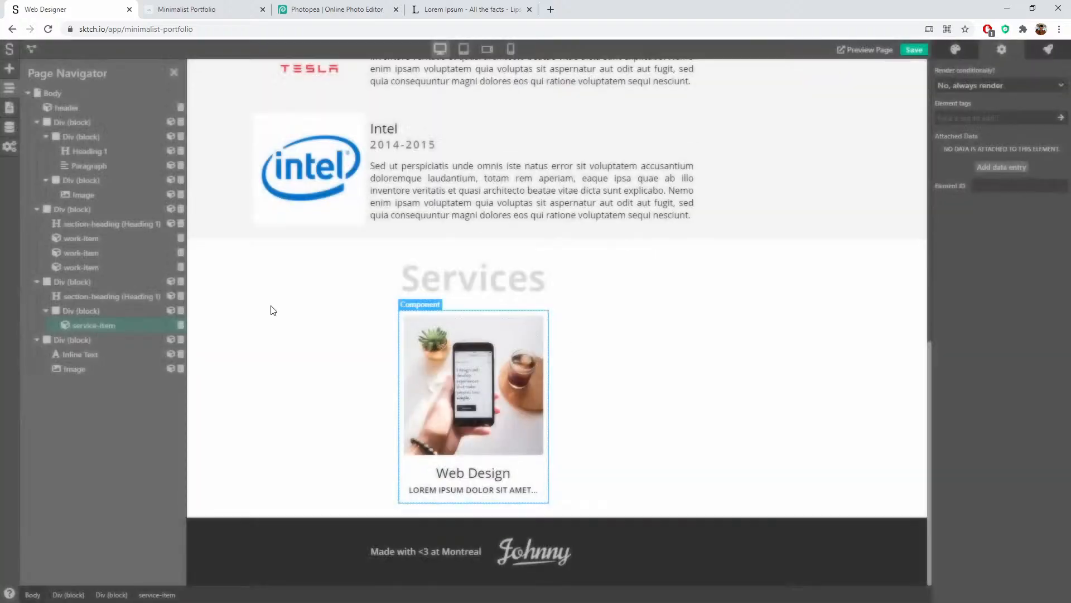
Step: Open the service-item component and expose the heading content as a Title property
{"action": "right_click", "coordinate": [80, 324]}
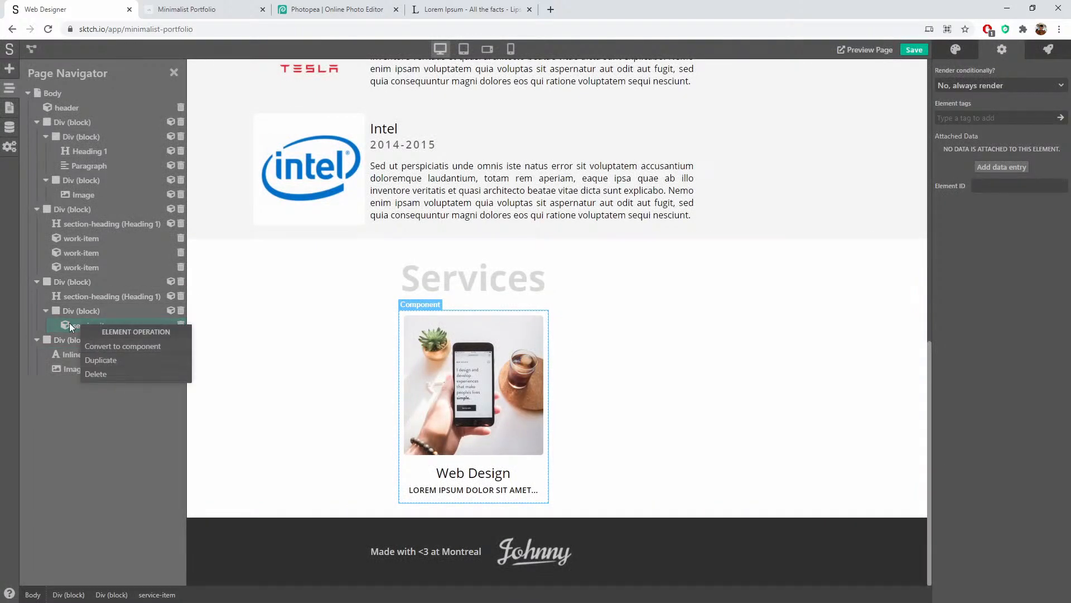
{"action": "double_click", "coordinate": [507, 341]}
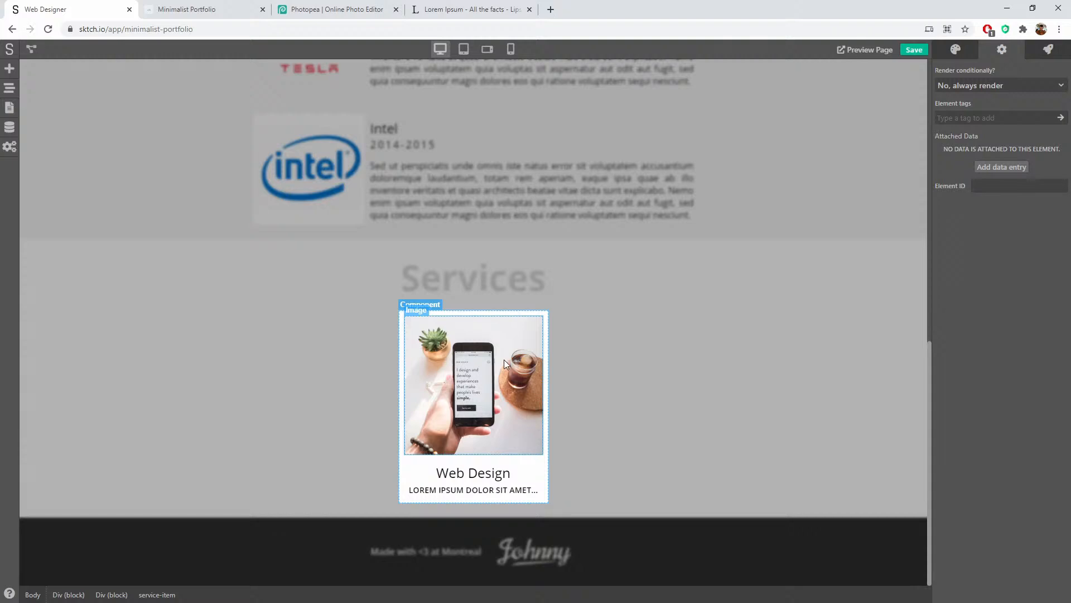
{"action": "left_click", "coordinate": [505, 360]}
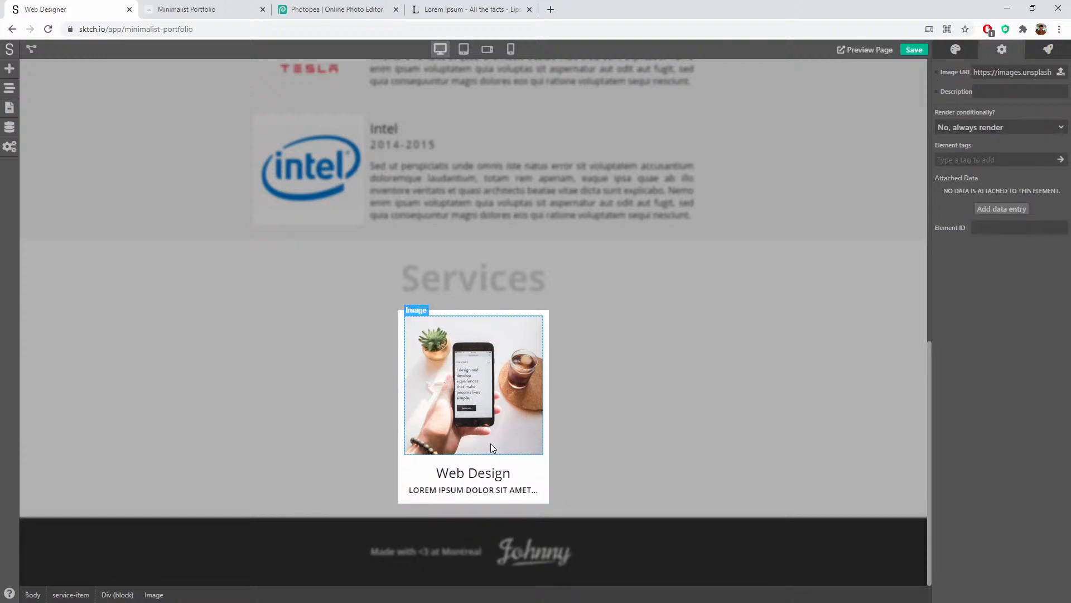
{"action": "left_click", "coordinate": [490, 469]}
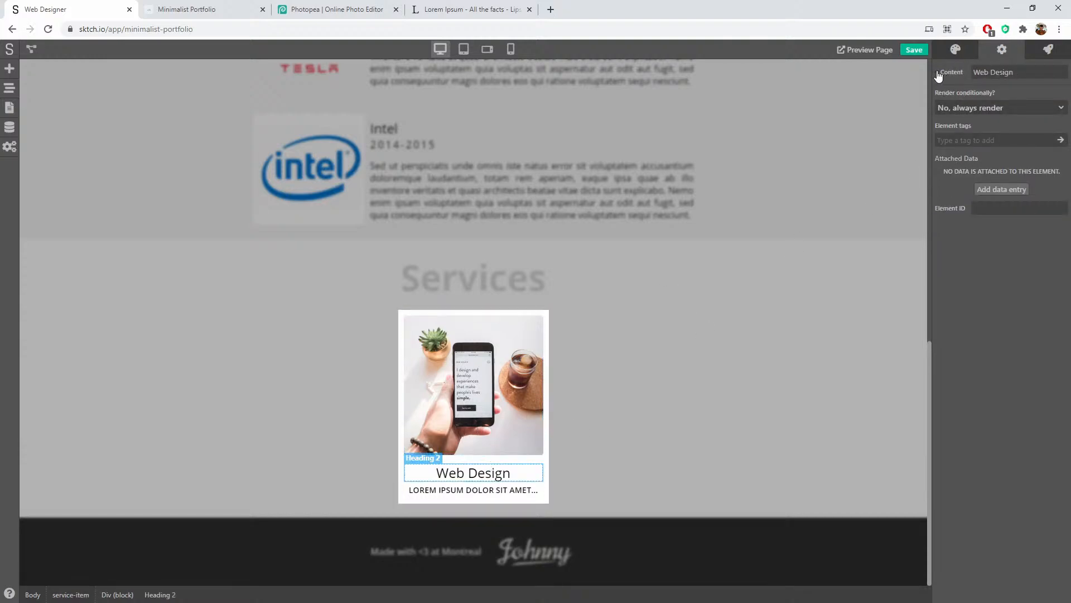
{"action": "left_click", "coordinate": [939, 75]}
{"action": "left_click", "coordinate": [965, 87]}
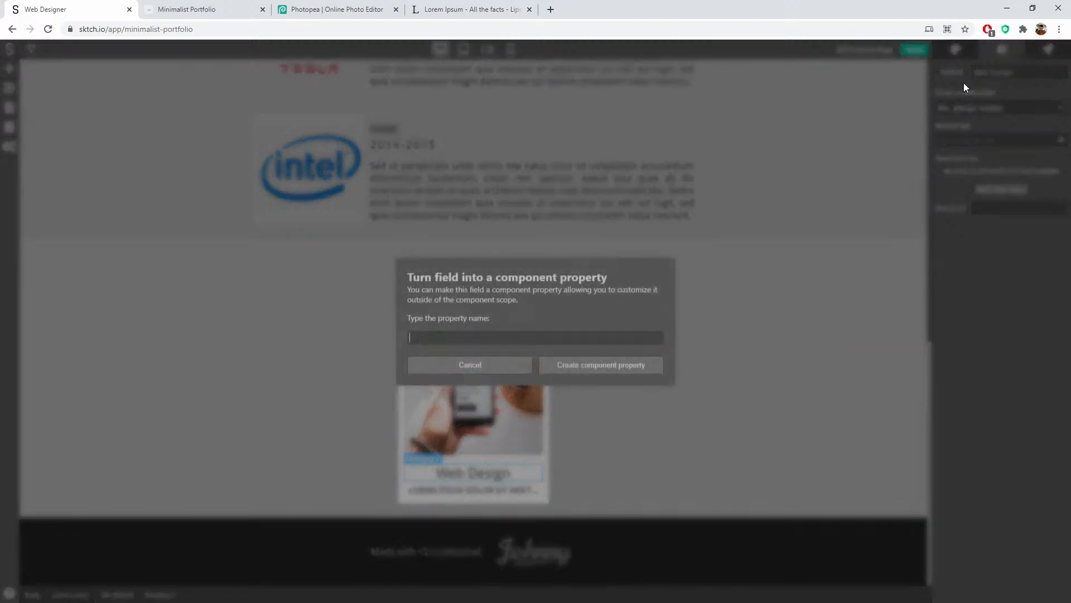
{"action": "type", "text": "Title"}
{"action": "left_click", "coordinate": [633, 366]}
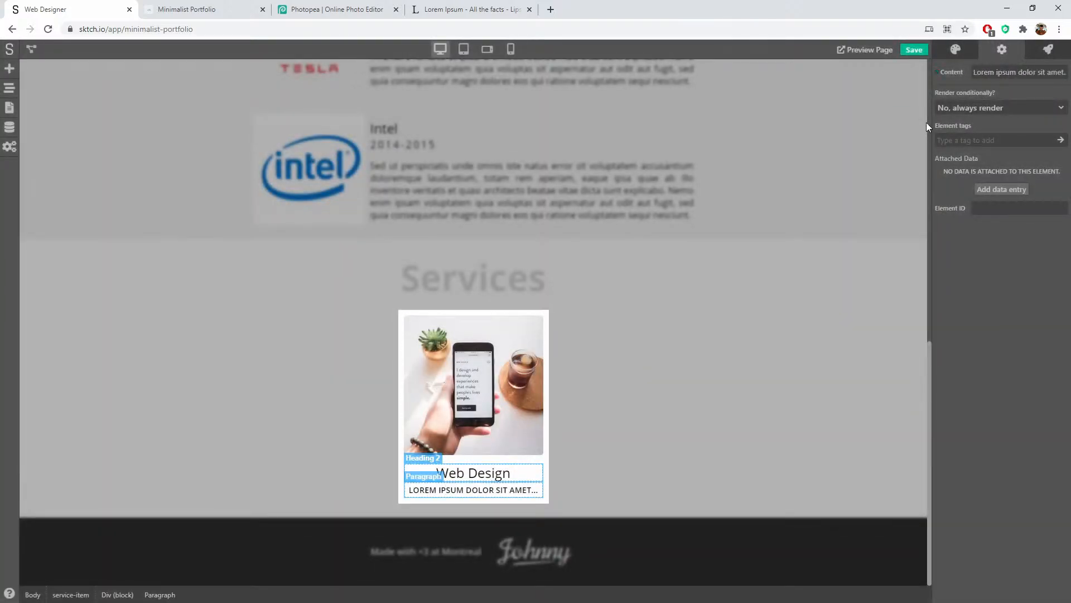
Step: Expose the paragraph as a Description property and the image URL as an Image property
{"action": "left_click", "coordinate": [936, 75]}
{"action": "left_click", "coordinate": [971, 88]}
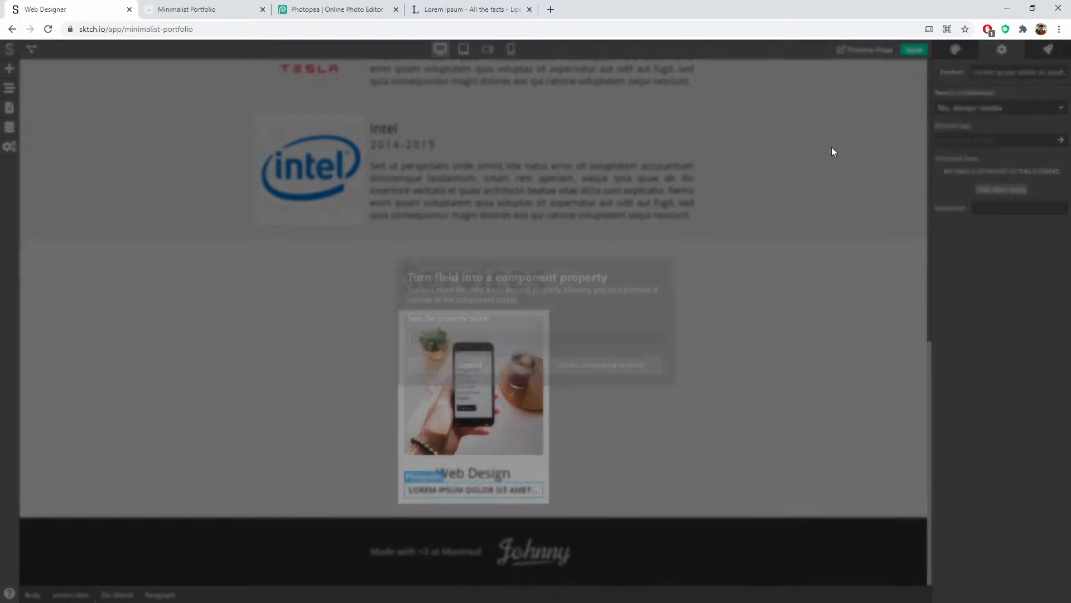
{"action": "type", "text": "Description"}
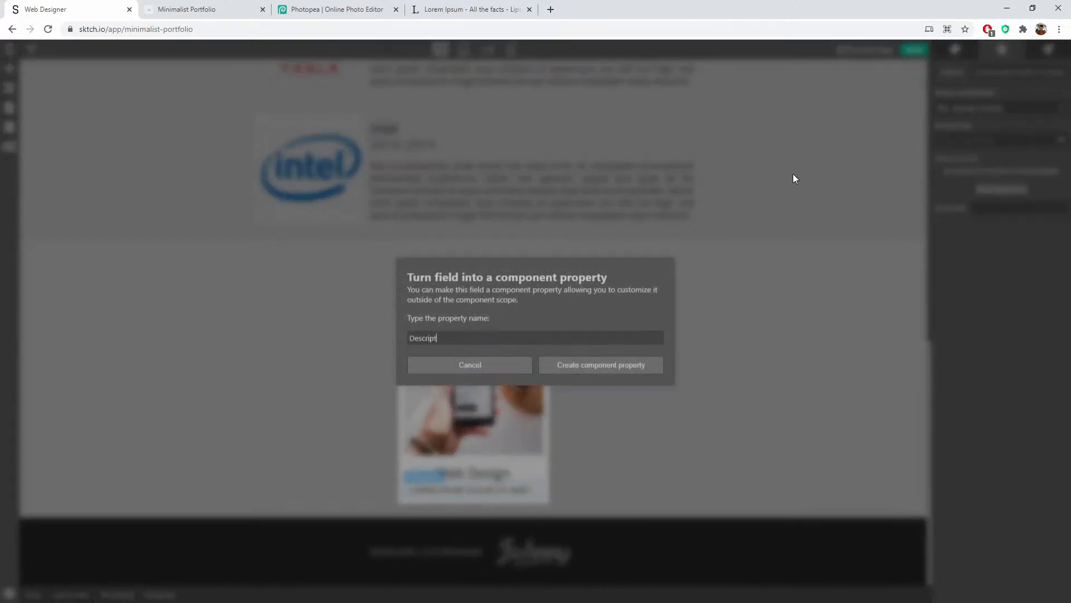
{"action": "left_click", "coordinate": [620, 366]}
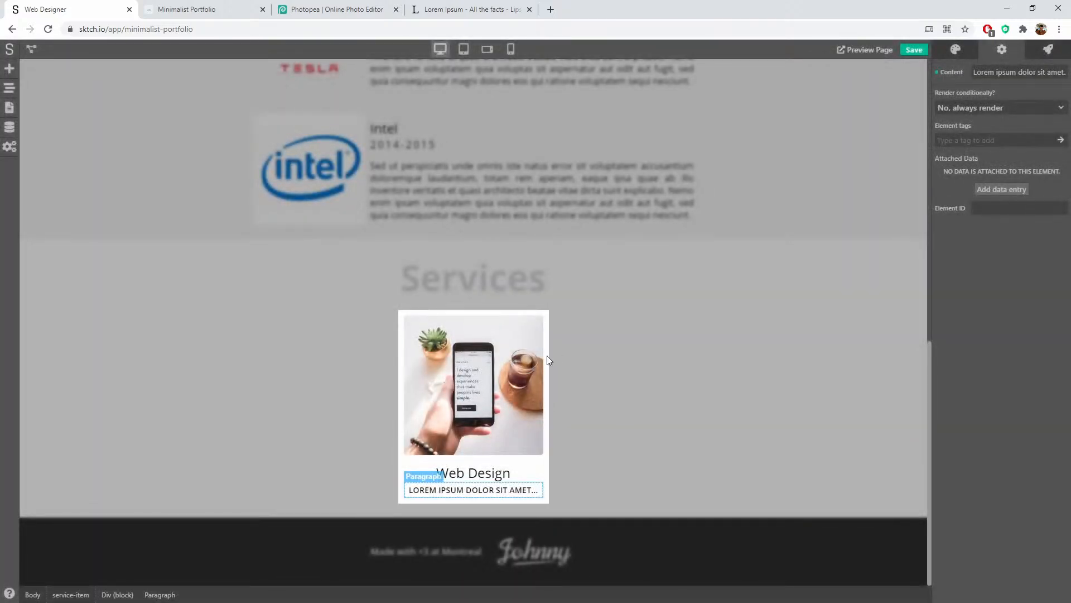
{"action": "left_click", "coordinate": [941, 75]}
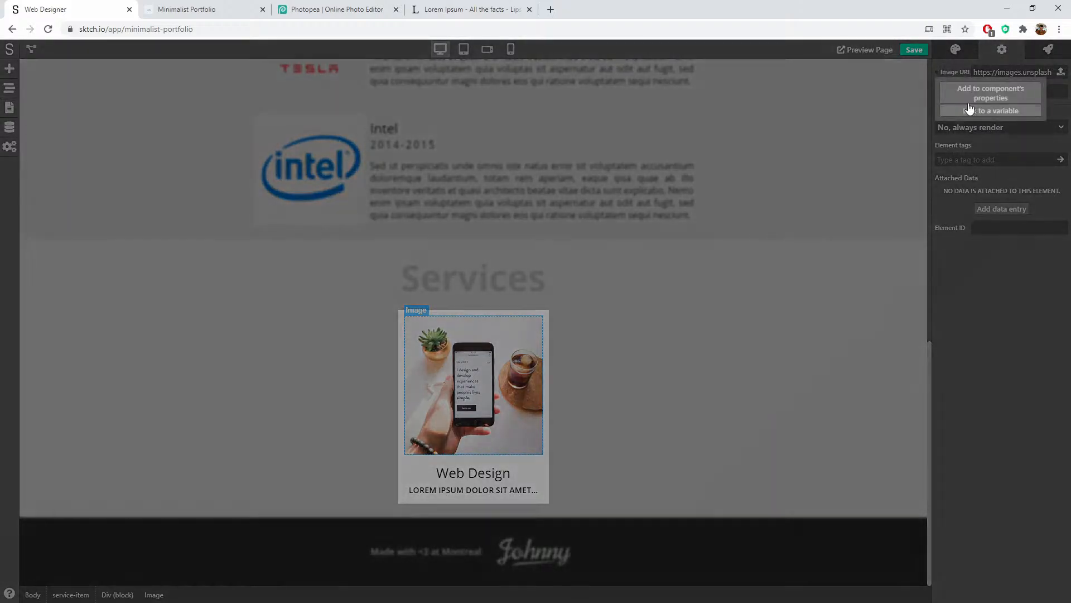
{"action": "left_click", "coordinate": [972, 90]}
{"action": "type", "text": "Image"}
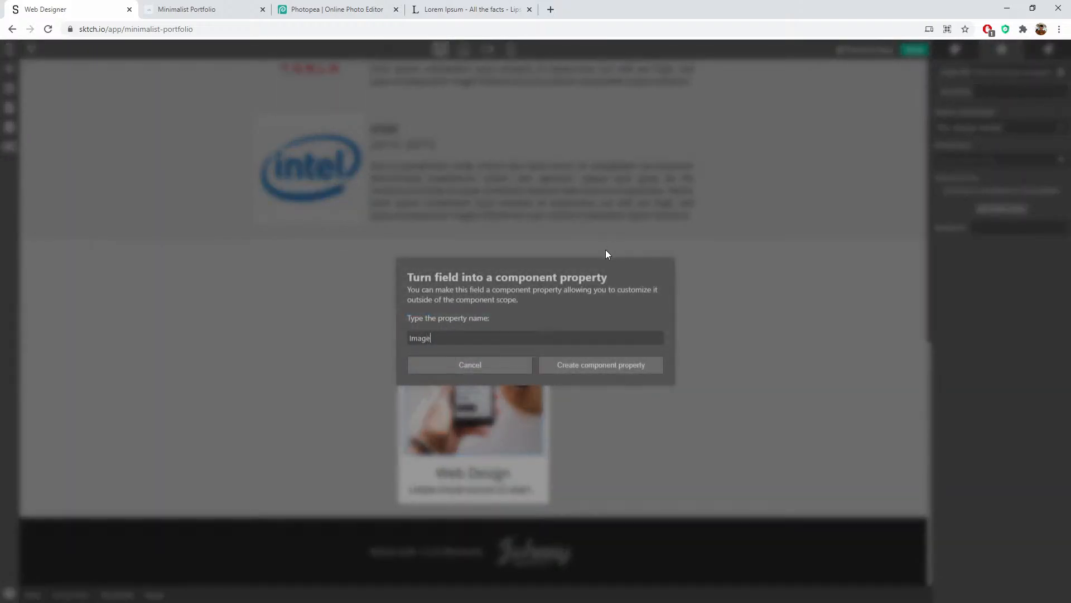
{"action": "left_click", "coordinate": [613, 366]}
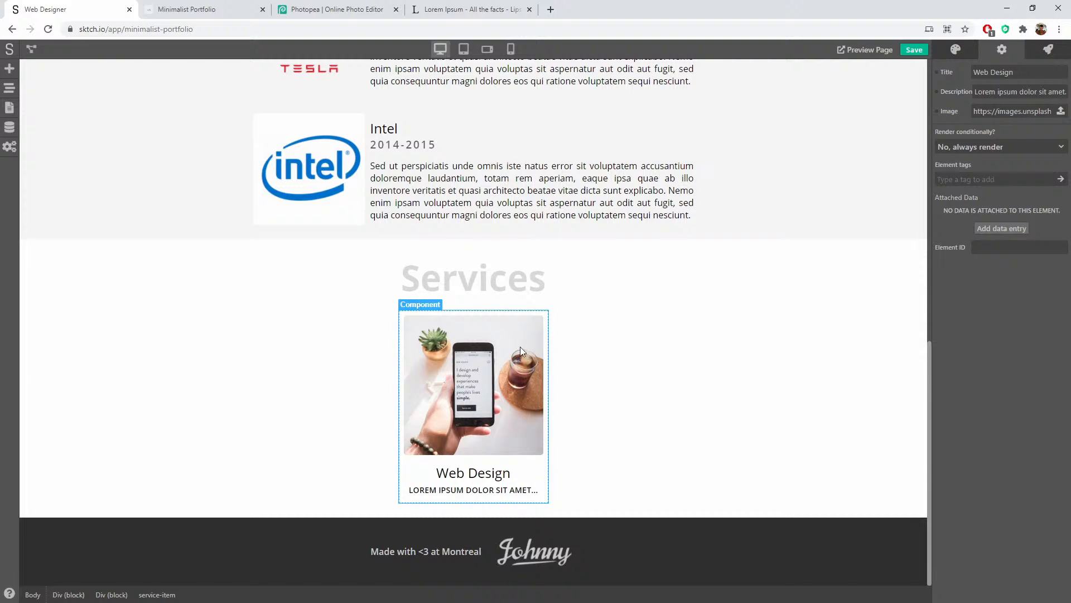
Step: Duplicate the service-item card twice in the Page Navigator, then select the middle card
{"action": "left_click", "coordinate": [13, 88]}
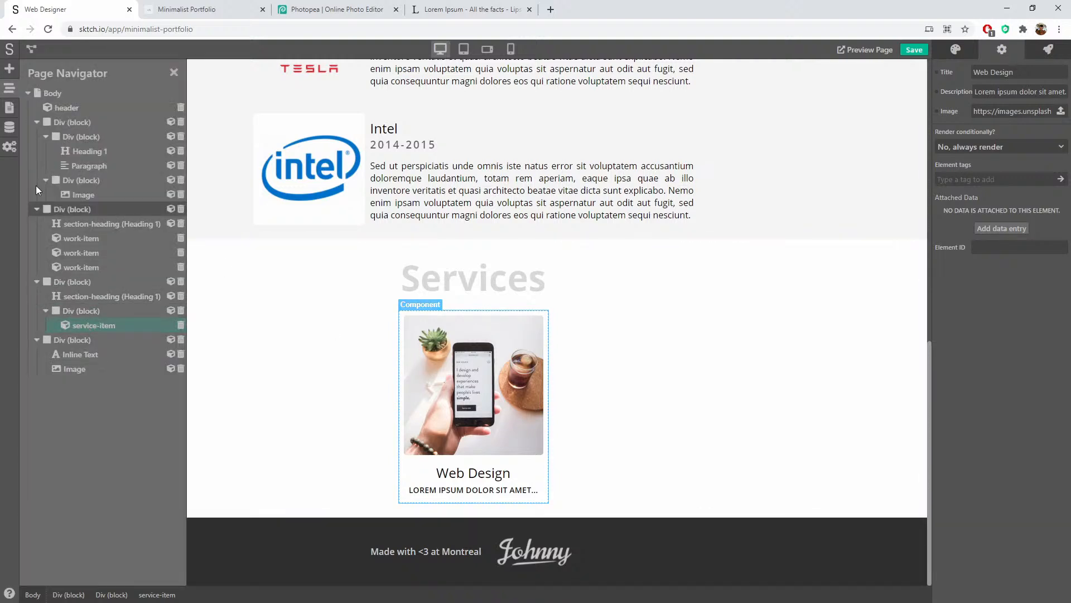
{"action": "left_click", "coordinate": [12, 92]}
{"action": "left_click", "coordinate": [12, 92]}
{"action": "right_click", "coordinate": [99, 327]}
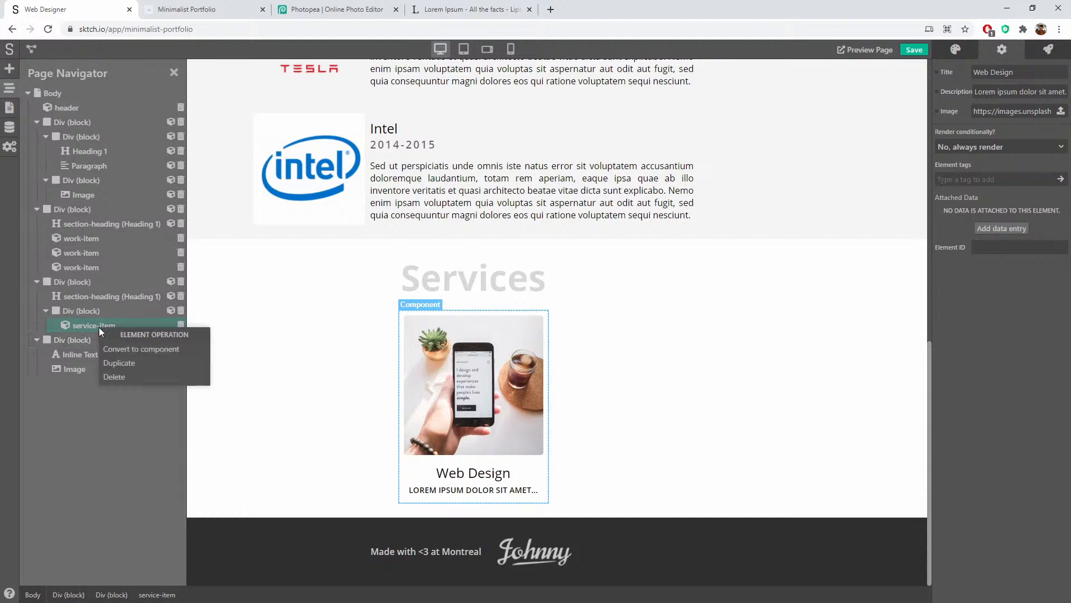
{"action": "left_click", "coordinate": [162, 361]}
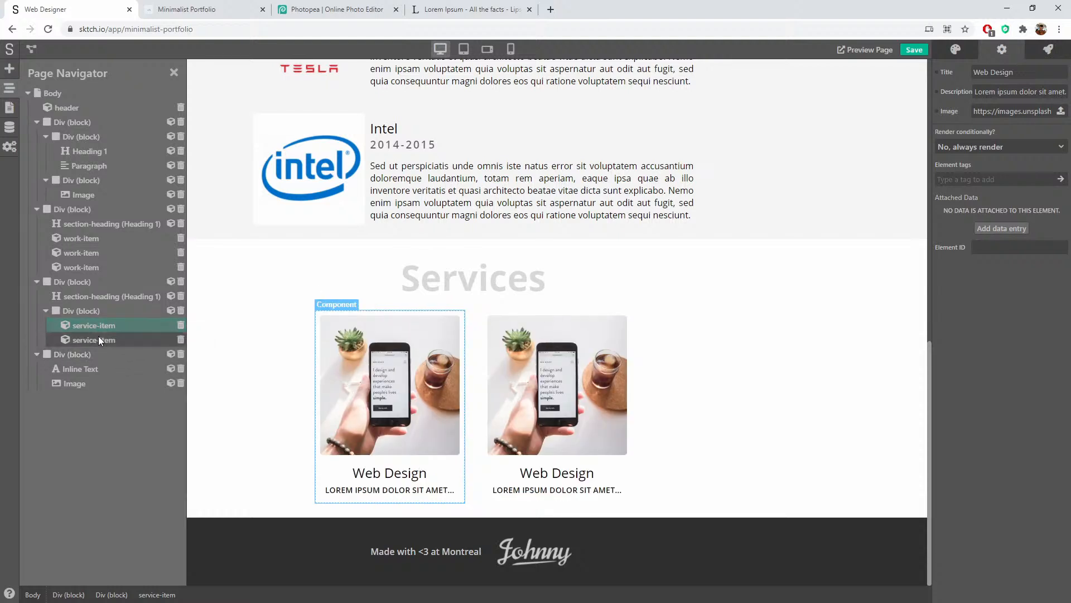
{"action": "right_click", "coordinate": [98, 337]}
{"action": "left_click", "coordinate": [113, 373]}
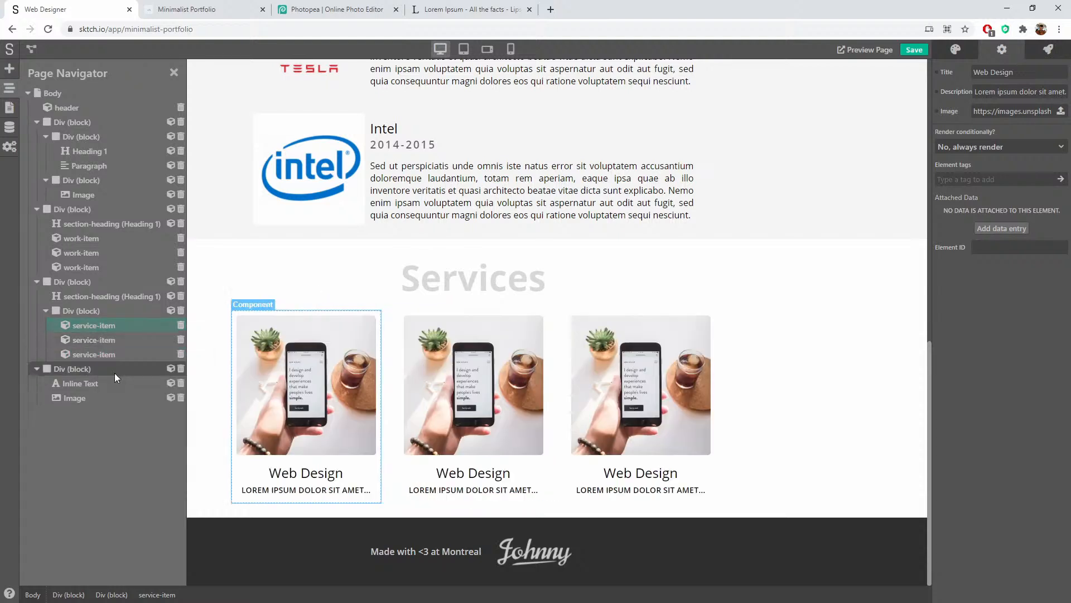
{"action": "left_click", "coordinate": [470, 406]}
{"action": "left_click", "coordinate": [302, 270]}
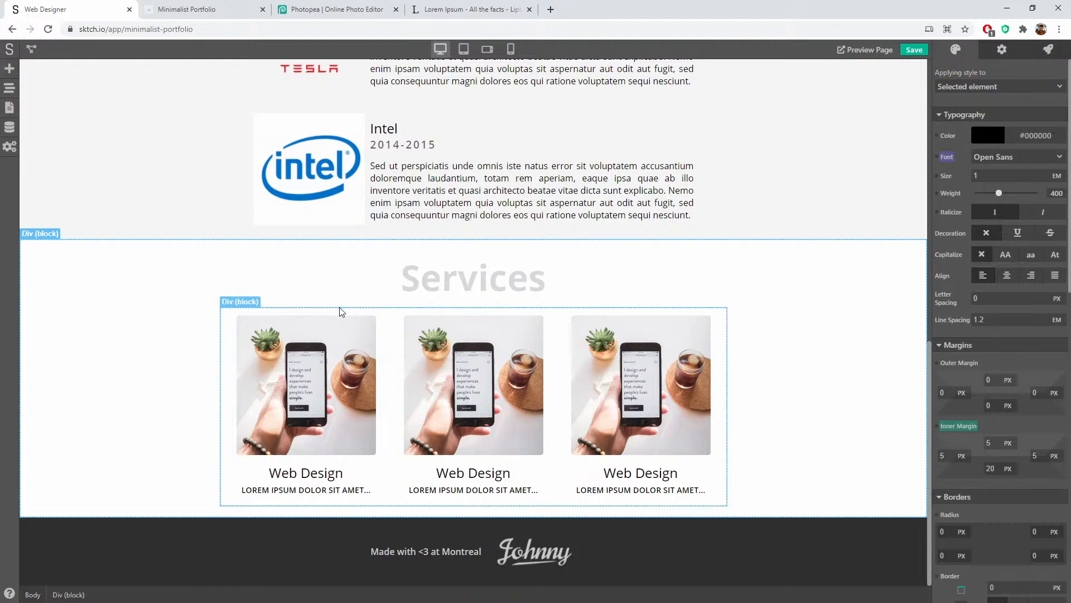
{"action": "left_click", "coordinate": [424, 320]}
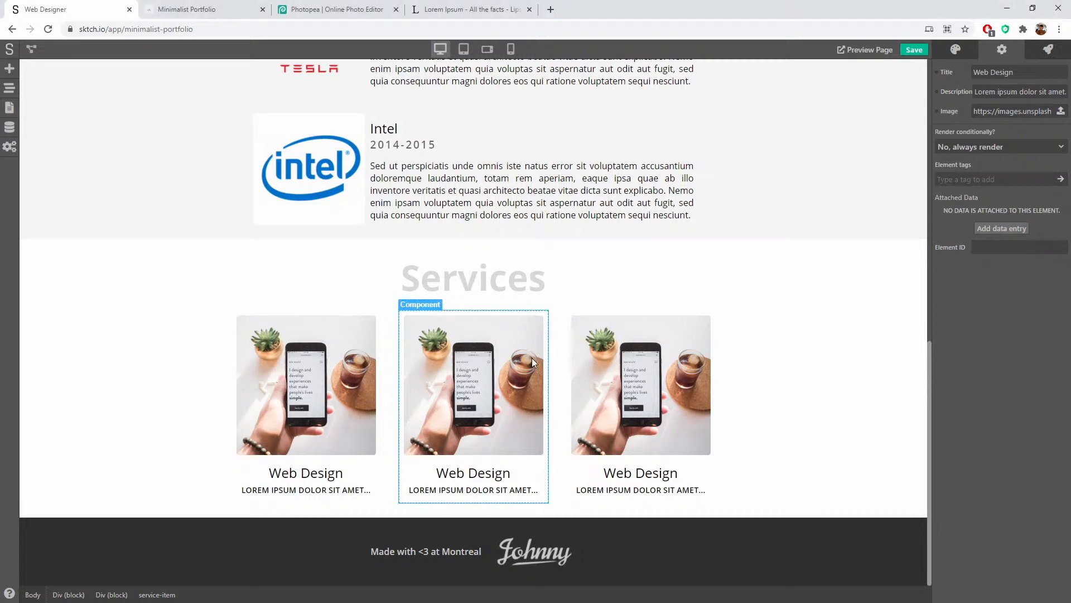
Step: Give the middle card the code-on-screen photo URL and the title 'Programming'
{"action": "triple_click", "coordinate": [1004, 113]}
{"action": "key", "text": "ctrl+v"}
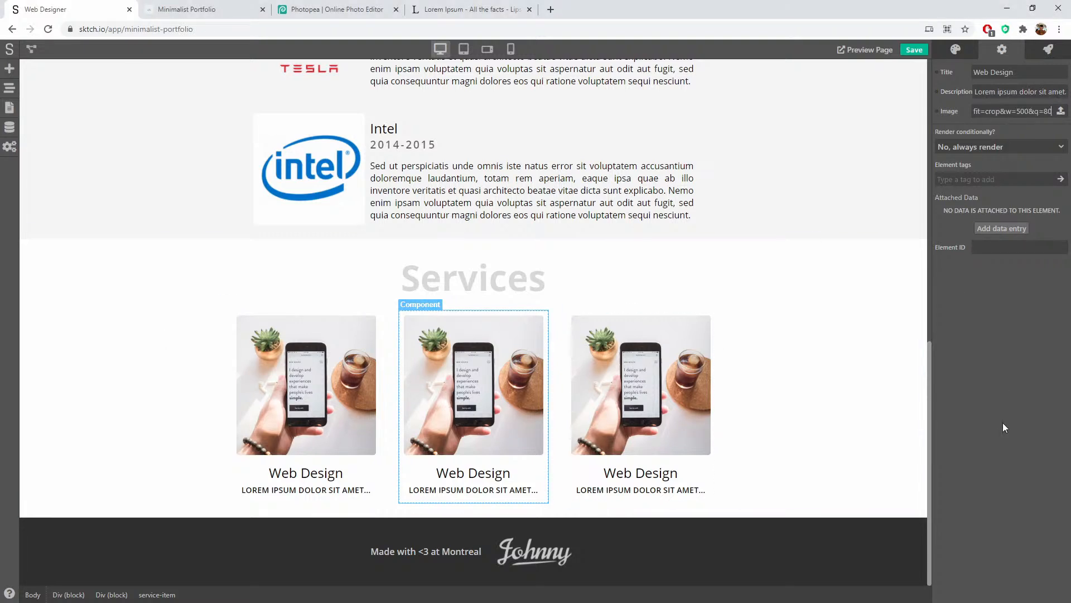
{"action": "double_click", "coordinate": [993, 71]}
{"action": "key", "text": "BackSpace"}
{"action": "key", "text": "BackSpace"}
{"action": "key", "text": "BackSpace"}
{"action": "key", "text": "BackSpace"}
{"action": "key", "text": "BackSpace"}
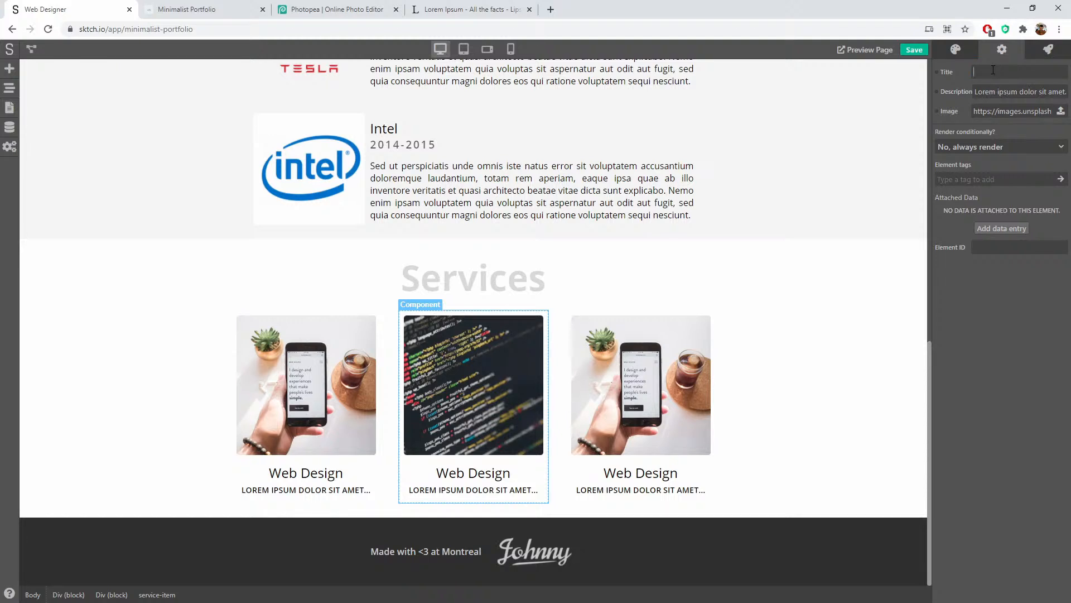
{"action": "type", "text": "Programming"}
{"action": "left_click", "coordinate": [1015, 331]}
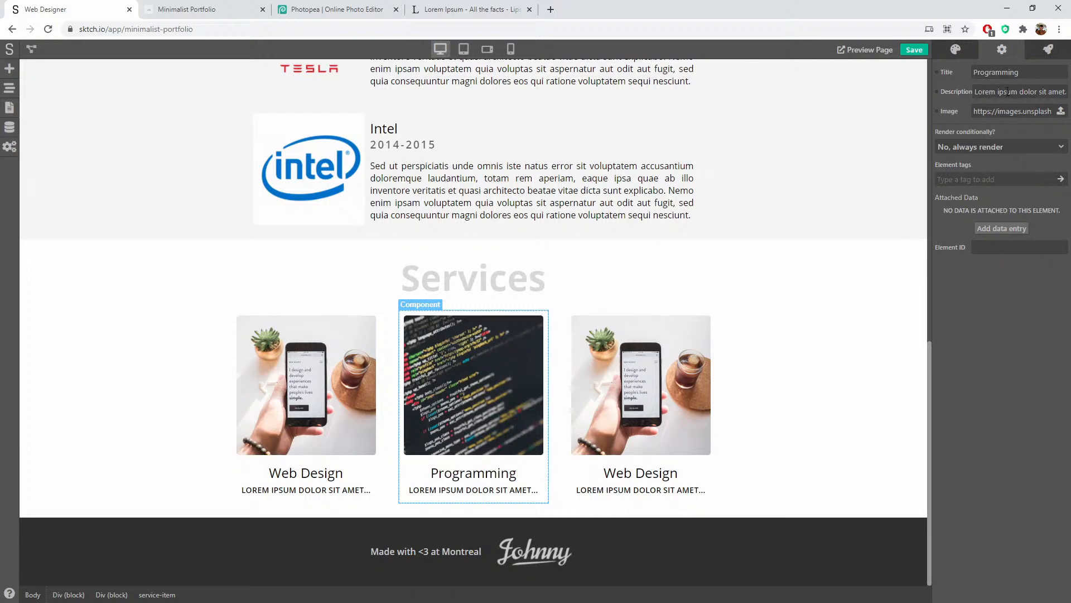
{"action": "left_click", "coordinate": [827, 357]}
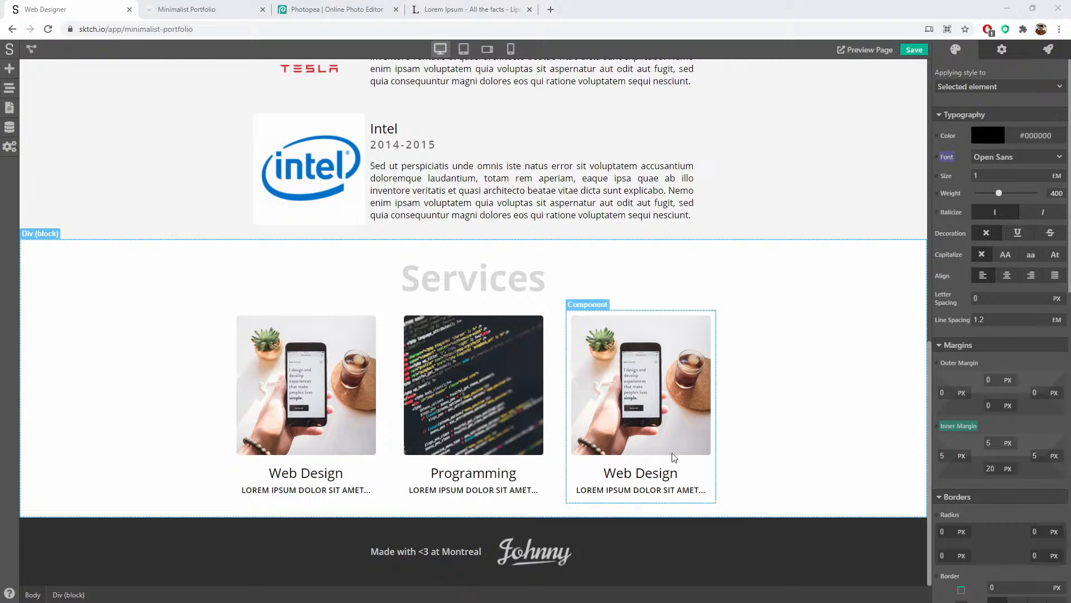
Step: Retitle the third card 'Electronics' and paste in the circuit-board photo URL
{"action": "left_click", "coordinate": [677, 474]}
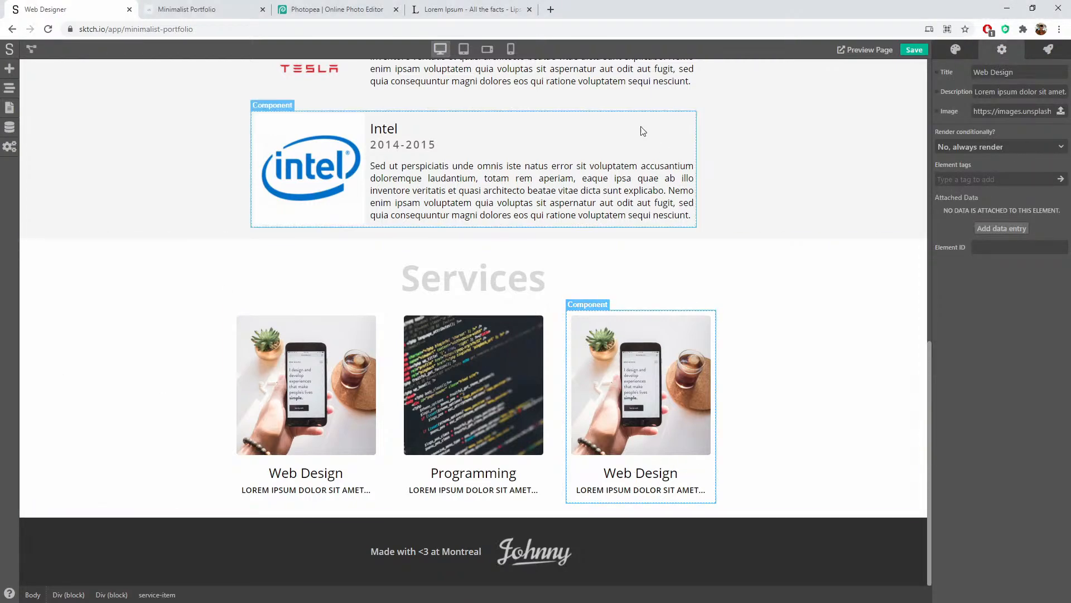
{"action": "scroll", "coordinate": [586, 123], "scroll_direction": "up", "scroll_amount": 8}
{"action": "scroll", "coordinate": [401, 257], "scroll_direction": "down", "scroll_amount": 4}
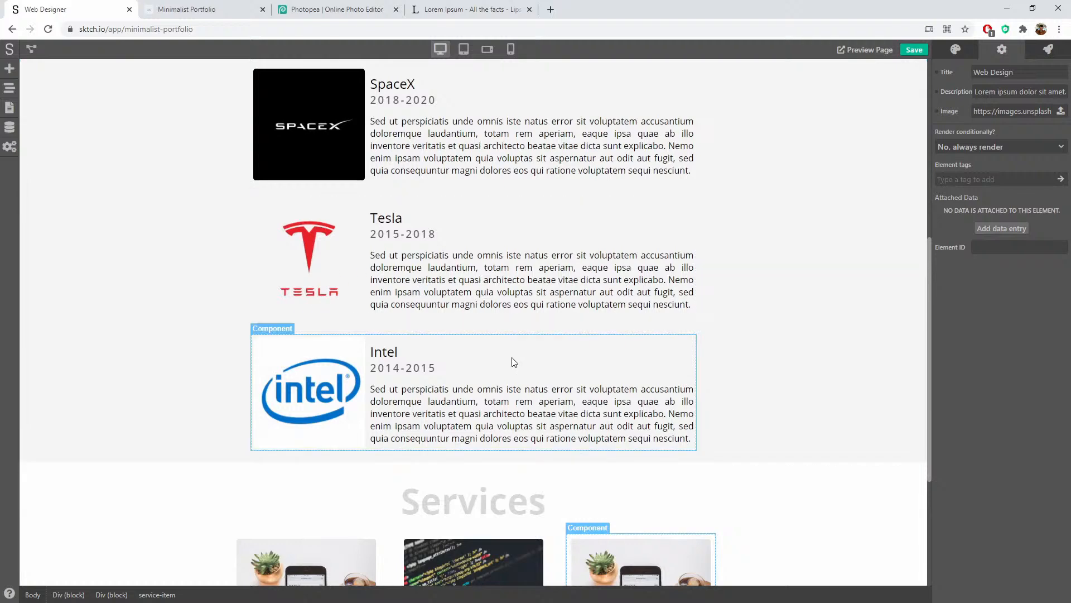
{"action": "scroll", "coordinate": [557, 391], "scroll_direction": "down", "scroll_amount": 4}
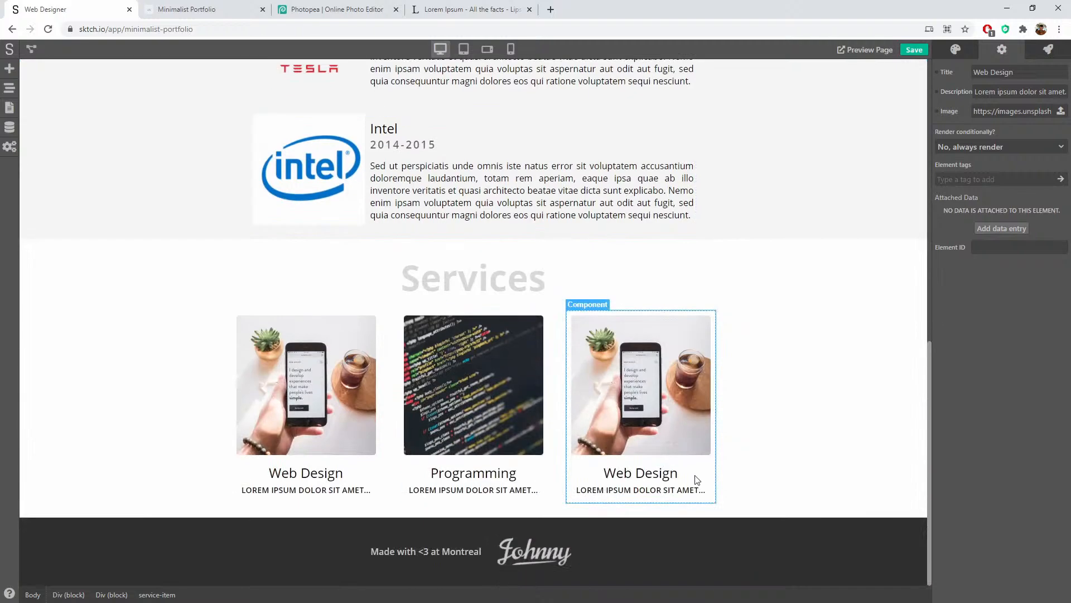
{"action": "triple_click", "coordinate": [984, 74]}
{"action": "type", "text": "Electronics"}
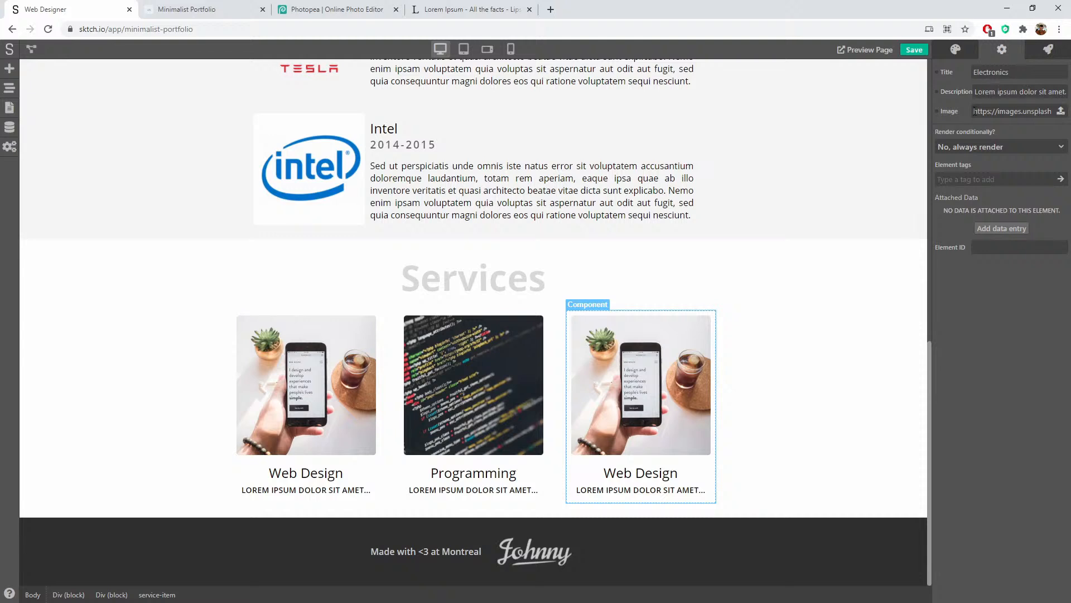
{"action": "left_click", "coordinate": [995, 336]}
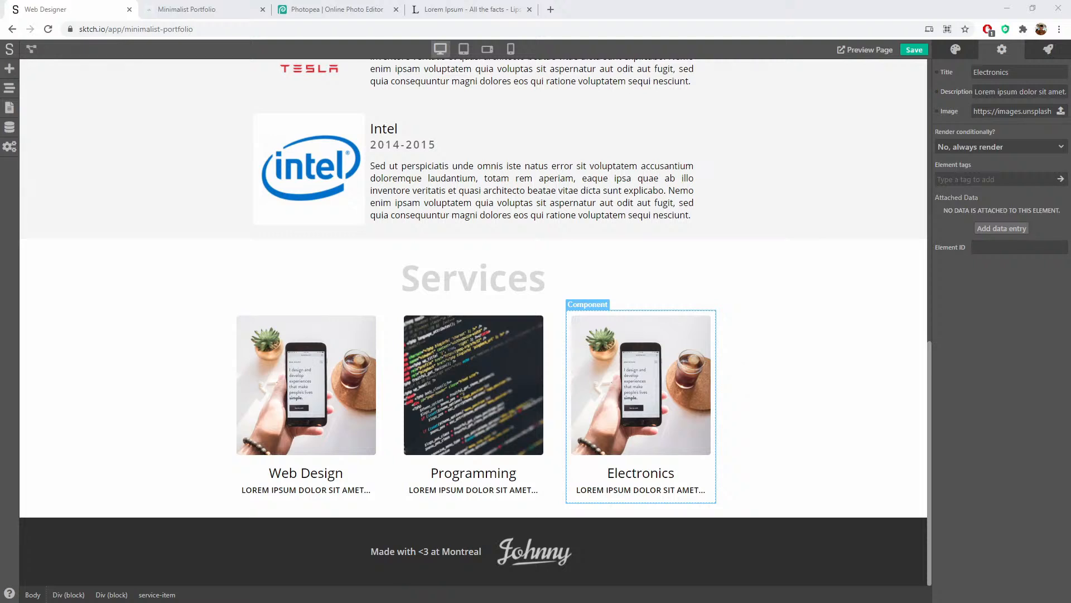
{"action": "triple_click", "coordinate": [1016, 111]}
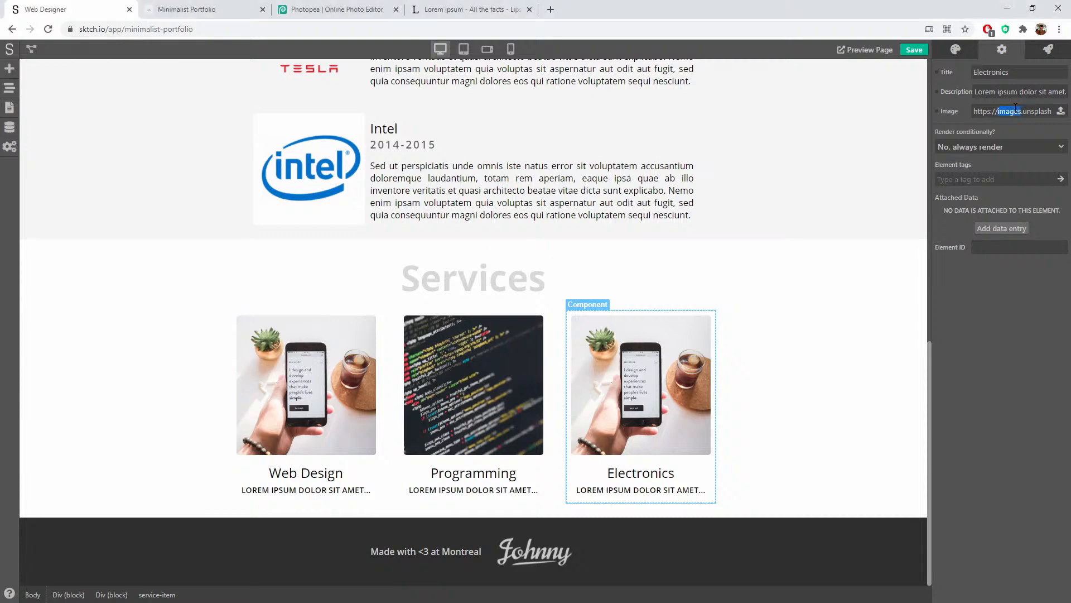
{"action": "key", "text": "ctrl+v"}
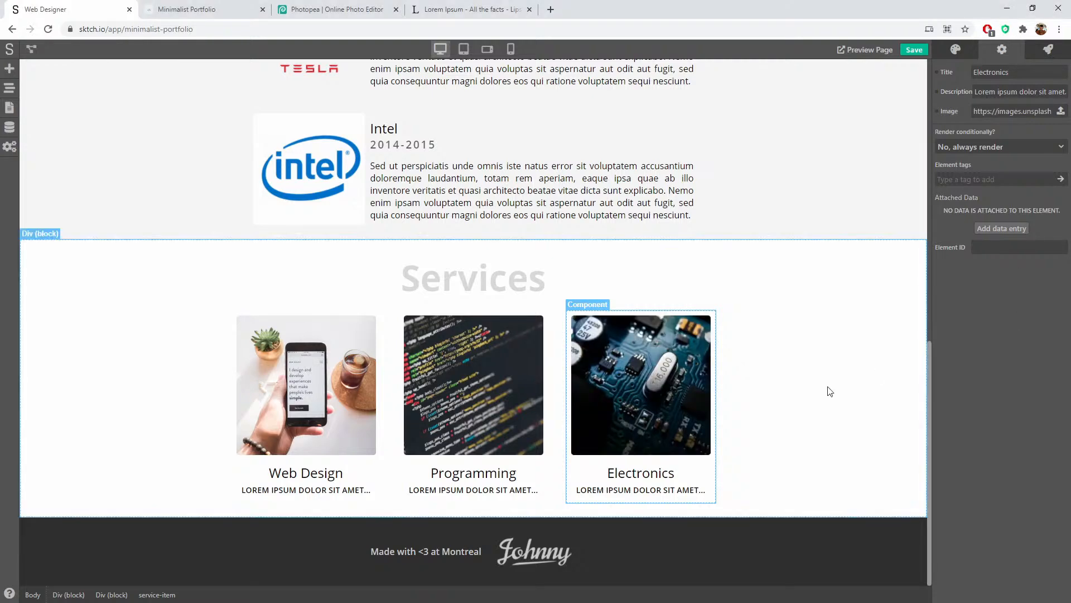
{"action": "left_click", "coordinate": [829, 388]}
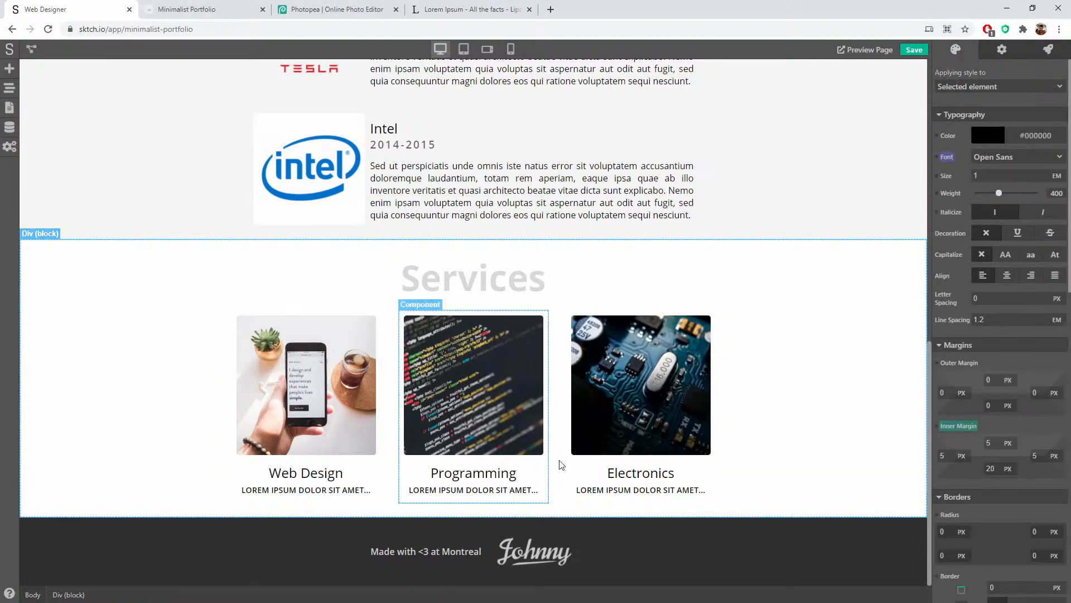
Step: Drop a Paragraph into Services and reorder it above the cards' block Div in the navigator
{"action": "scroll", "coordinate": [874, 294], "scroll_direction": "up", "scroll_amount": 4}
{"action": "scroll", "coordinate": [875, 294], "scroll_direction": "down", "scroll_amount": 4}
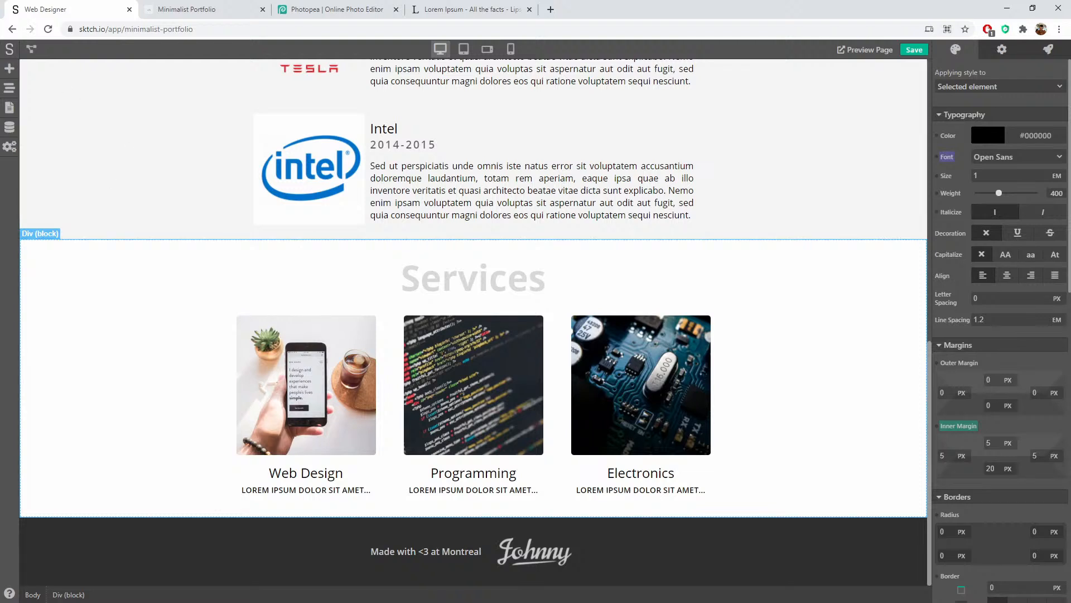
{"action": "left_click", "coordinate": [9, 70]}
{"action": "scroll", "coordinate": [54, 339], "scroll_direction": "up", "scroll_amount": 5}
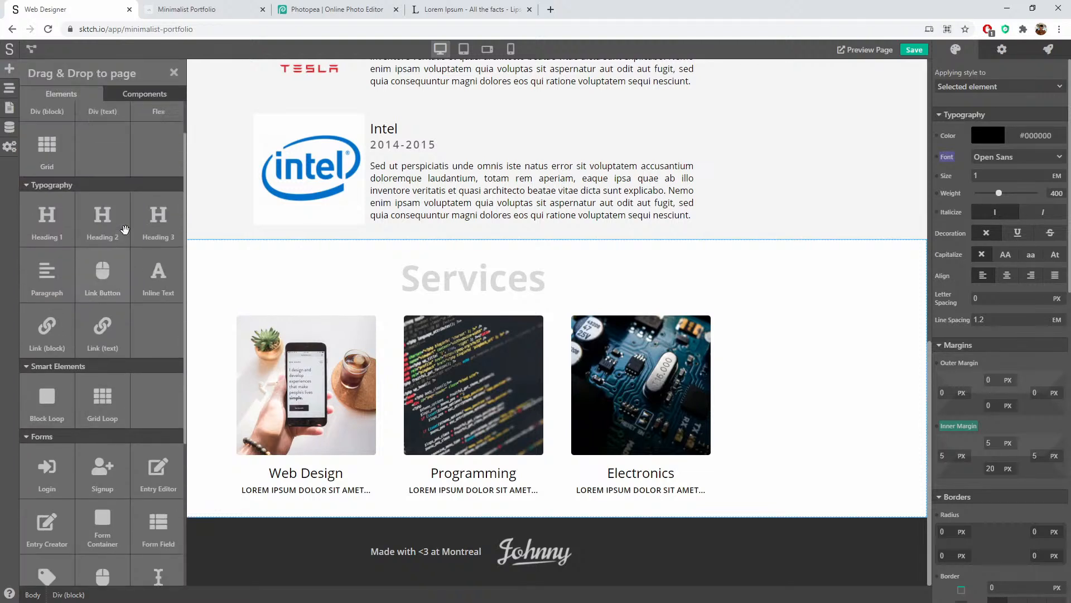
{"action": "left_click_drag", "start_coordinate": [55, 338], "coordinate": [547, 313]}
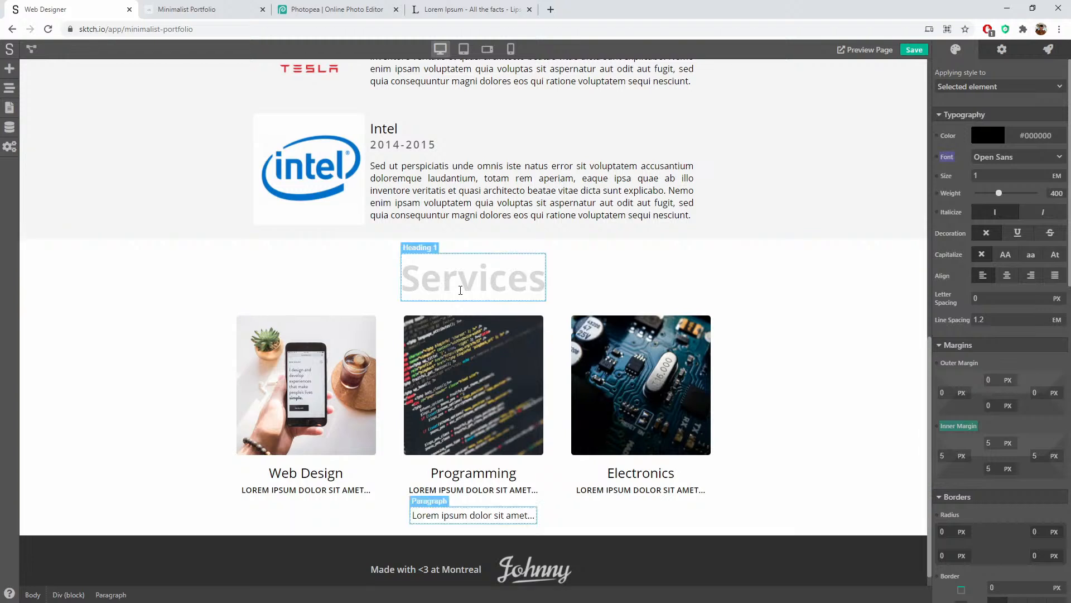
{"action": "left_click", "coordinate": [9, 88]}
{"action": "left_click_drag", "start_coordinate": [84, 363], "coordinate": [86, 315]}
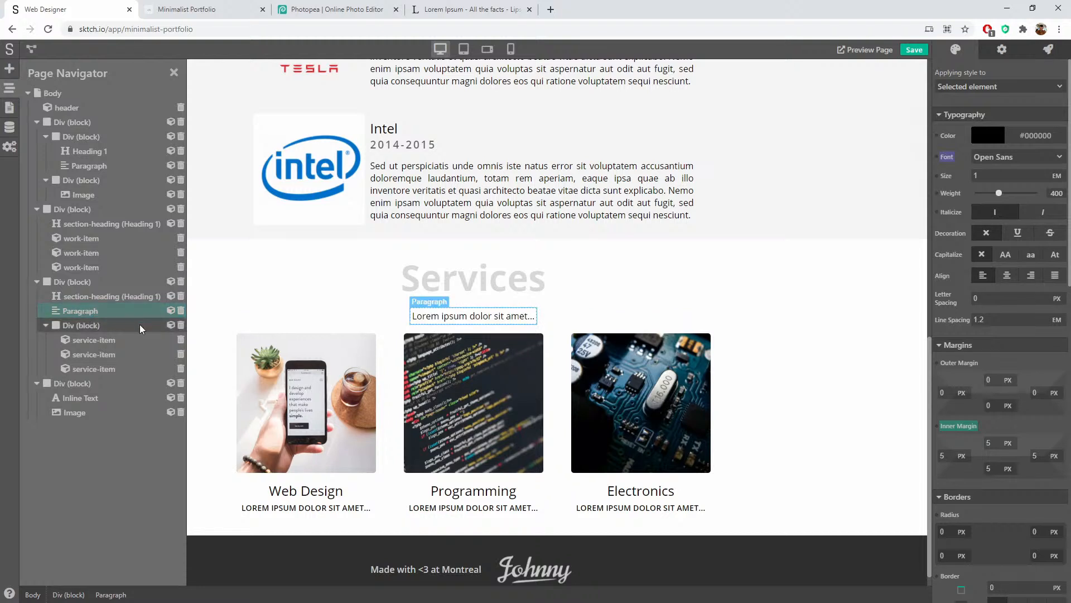
{"action": "left_click", "coordinate": [443, 9]}
Step: Copy the 'At vero eos' passage from lipsum.com into the Services intro paragraph
{"action": "left_click", "coordinate": [293, 287]}
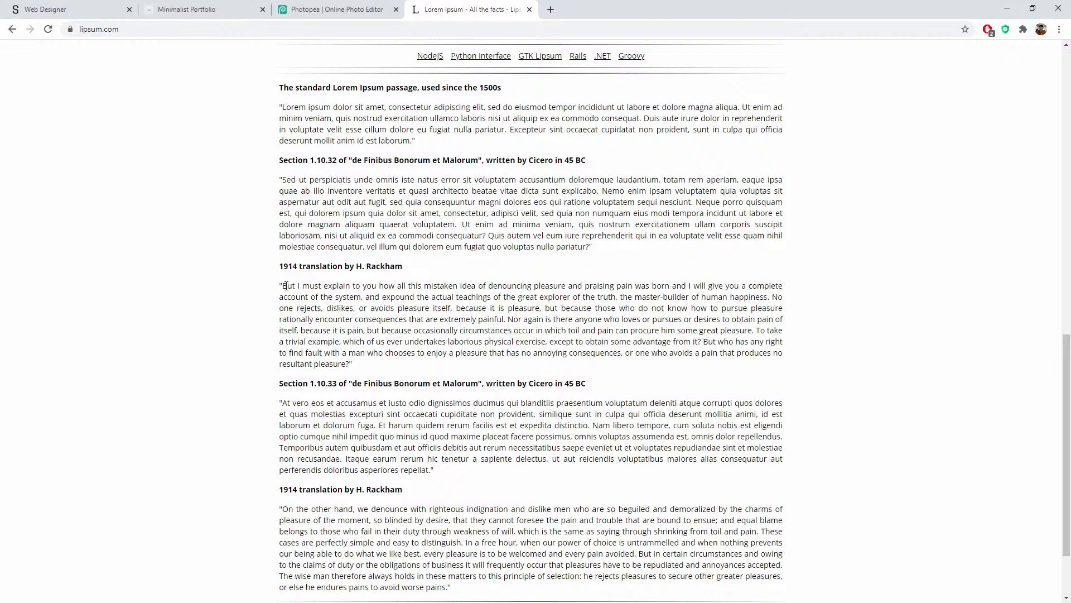
{"action": "left_click_drag", "start_coordinate": [283, 402], "coordinate": [375, 425]}
{"action": "key", "text": "ctrl+c"}
{"action": "left_click", "coordinate": [214, 10]}
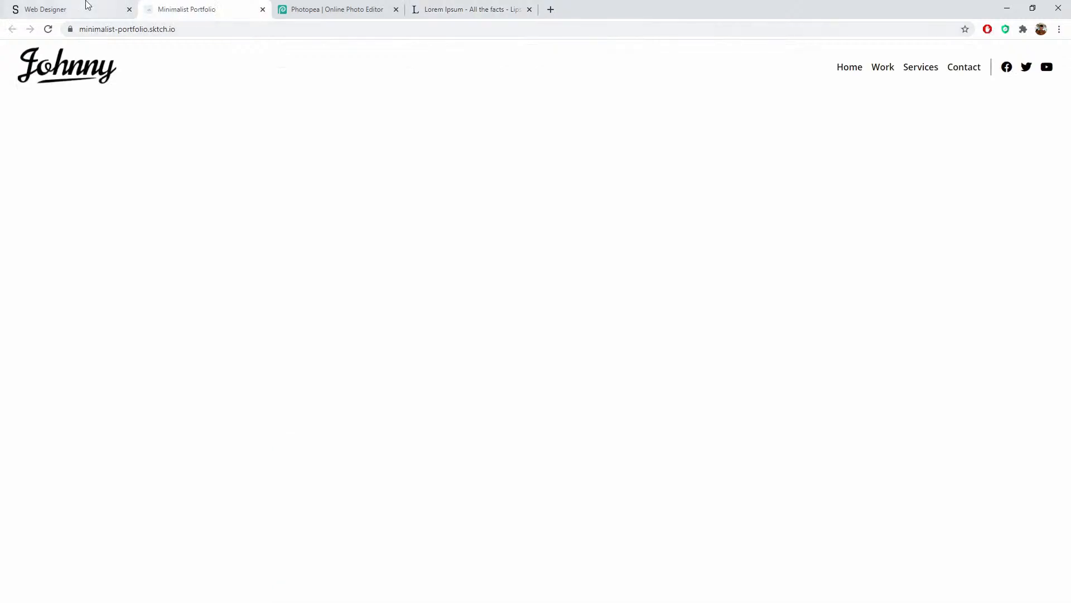
{"action": "left_click", "coordinate": [86, 8]}
{"action": "double_click", "coordinate": [474, 316]}
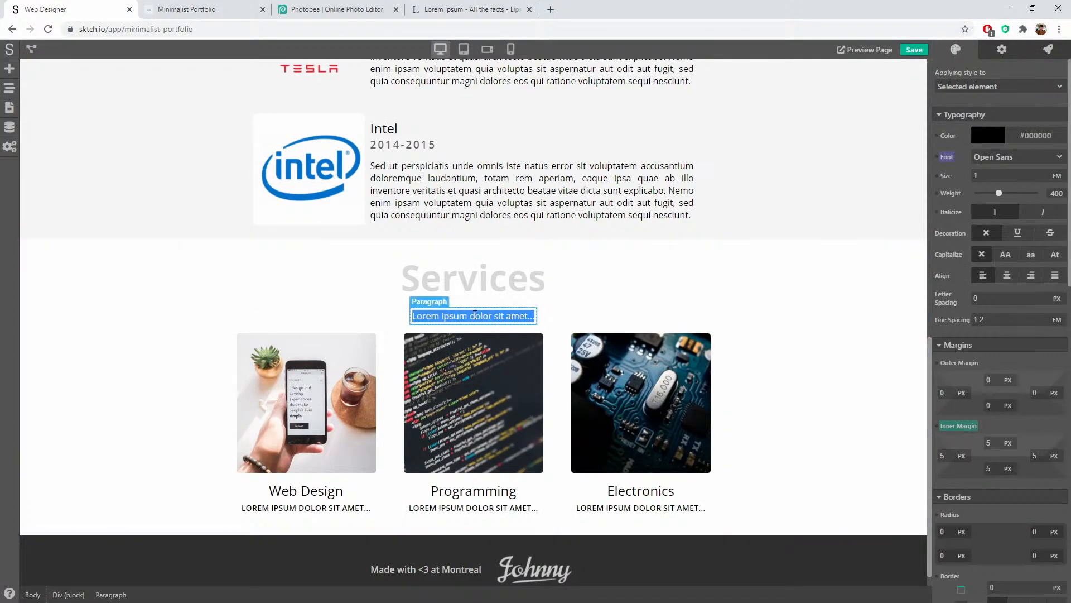
{"action": "key", "text": "ctrl+v"}
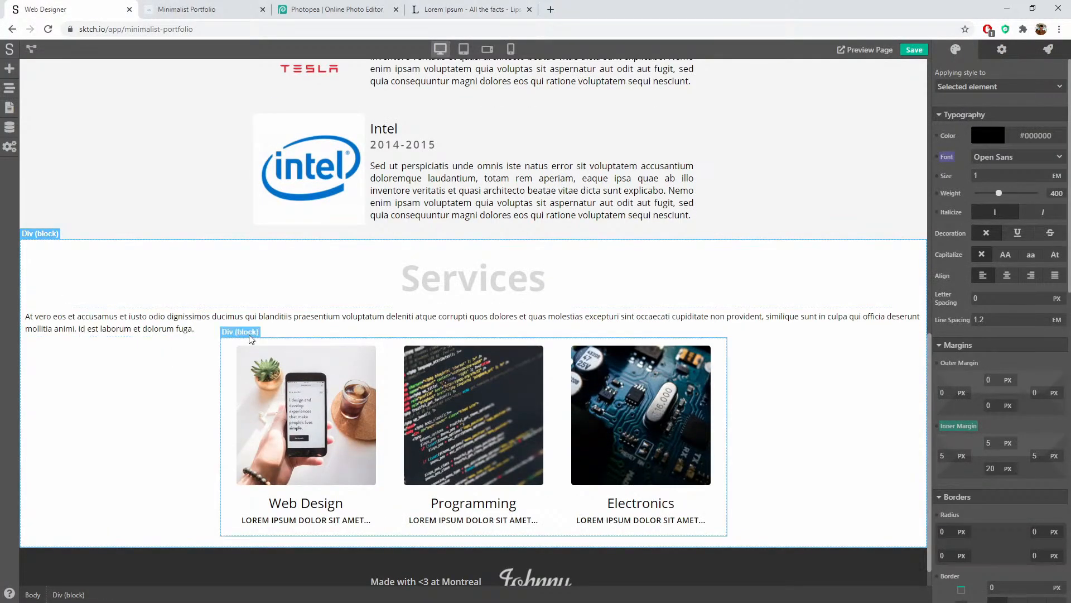
{"action": "left_click", "coordinate": [249, 332]}
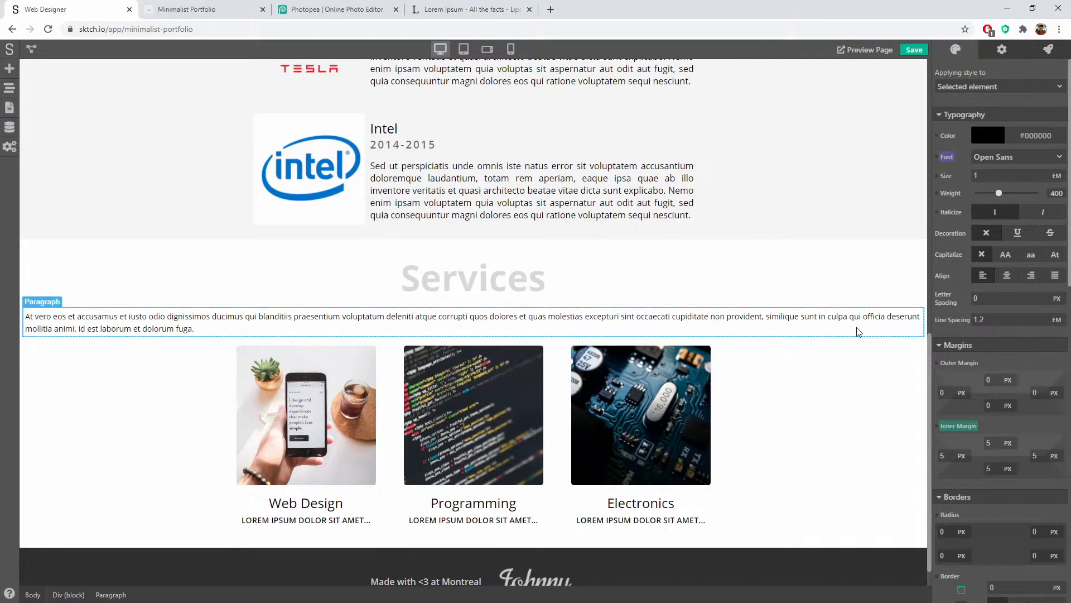
Step: Centre-align the paragraph and cap its maximum width at 800 px
{"action": "left_click", "coordinate": [1006, 274]}
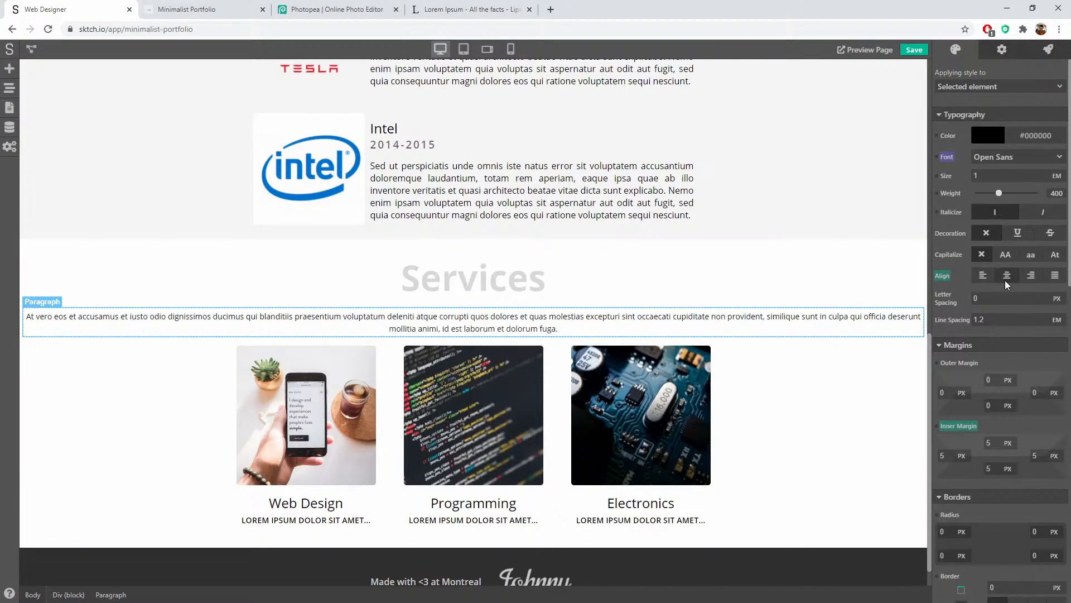
{"action": "scroll", "coordinate": [1004, 433], "scroll_direction": "down", "scroll_amount": 7}
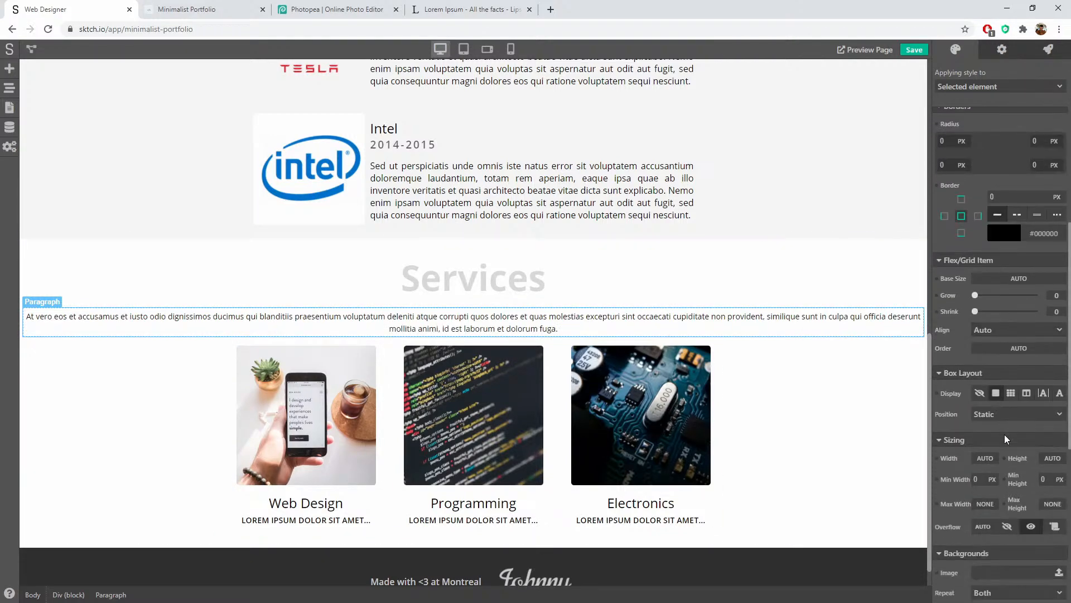
{"action": "scroll", "coordinate": [1004, 434], "scroll_direction": "down", "scroll_amount": 4}
{"action": "left_click", "coordinate": [980, 233]}
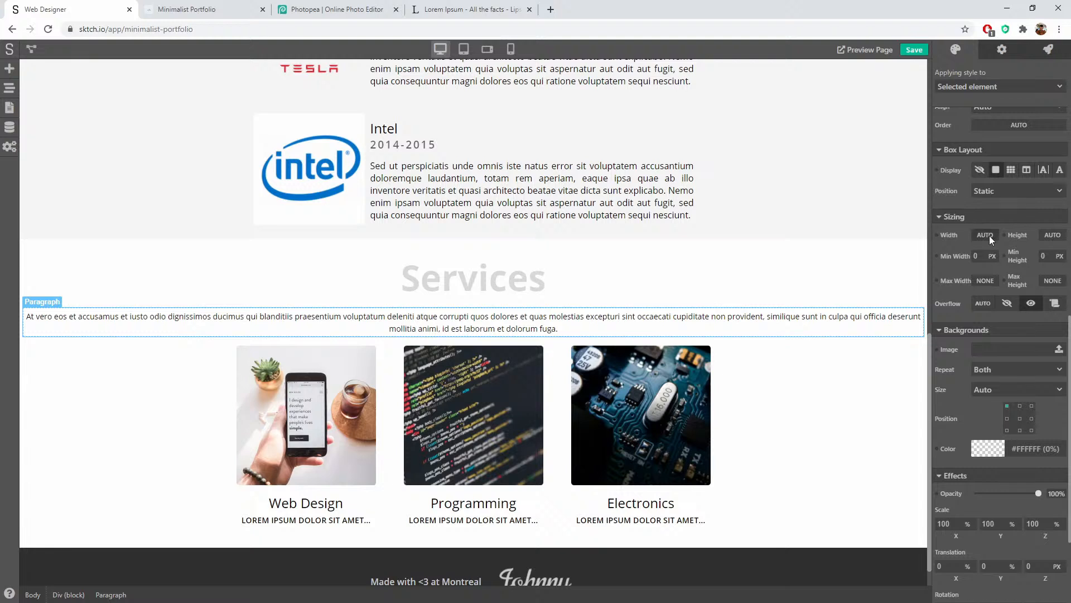
{"action": "left_click", "coordinate": [962, 243]}
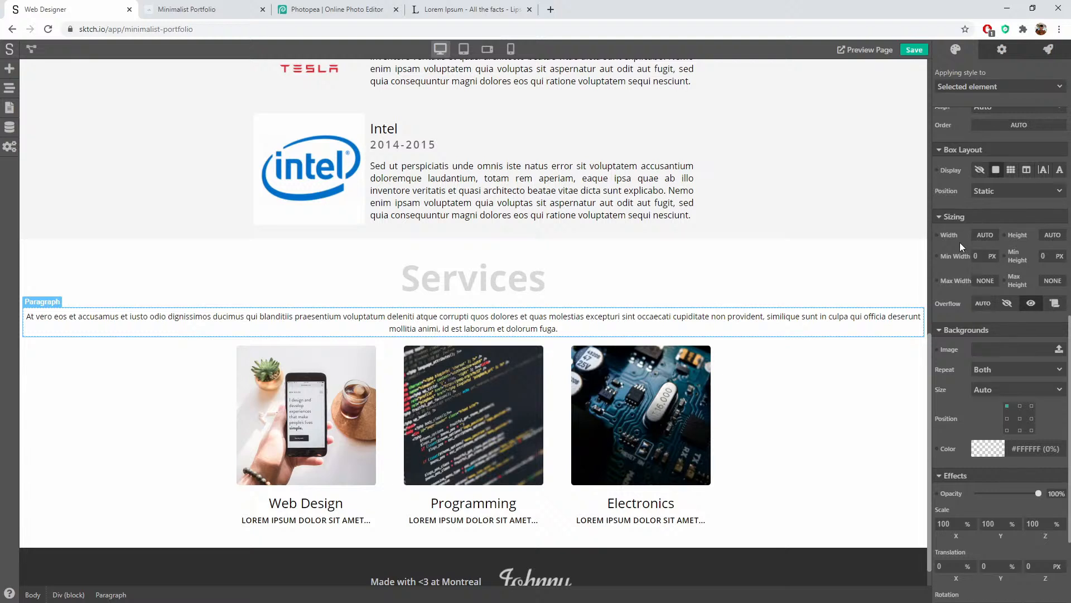
{"action": "left_click", "coordinate": [993, 282]}
{"action": "left_click", "coordinate": [986, 294]}
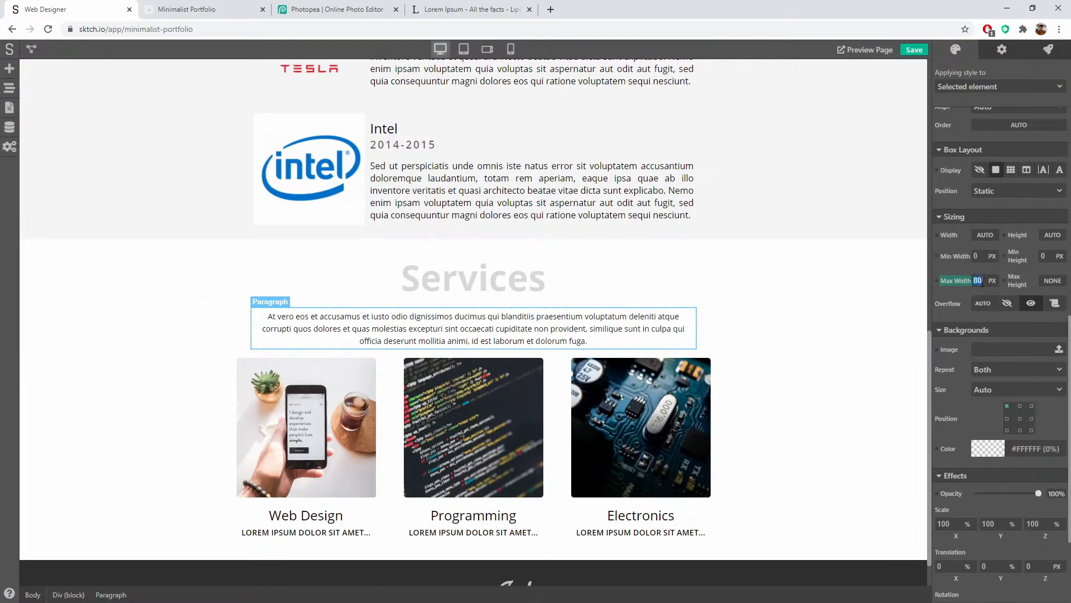
{"action": "left_click", "coordinate": [814, 294]}
Step: Delete the paragraph's last sentence so it ends at 'provident.'
{"action": "scroll", "coordinate": [816, 293], "scroll_direction": "down", "scroll_amount": 1}
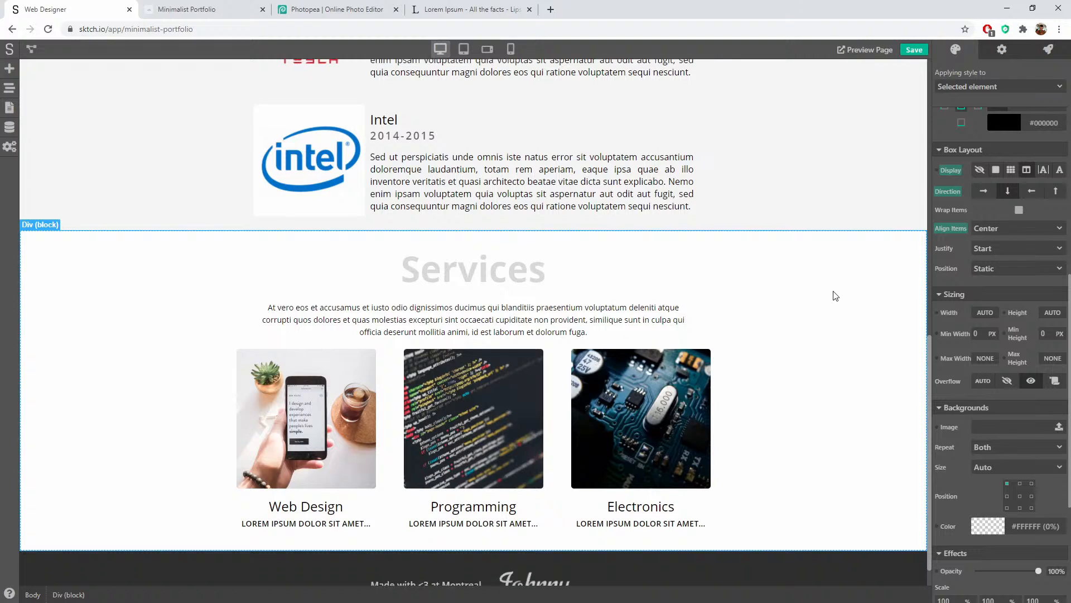
{"action": "left_click", "coordinate": [612, 284]}
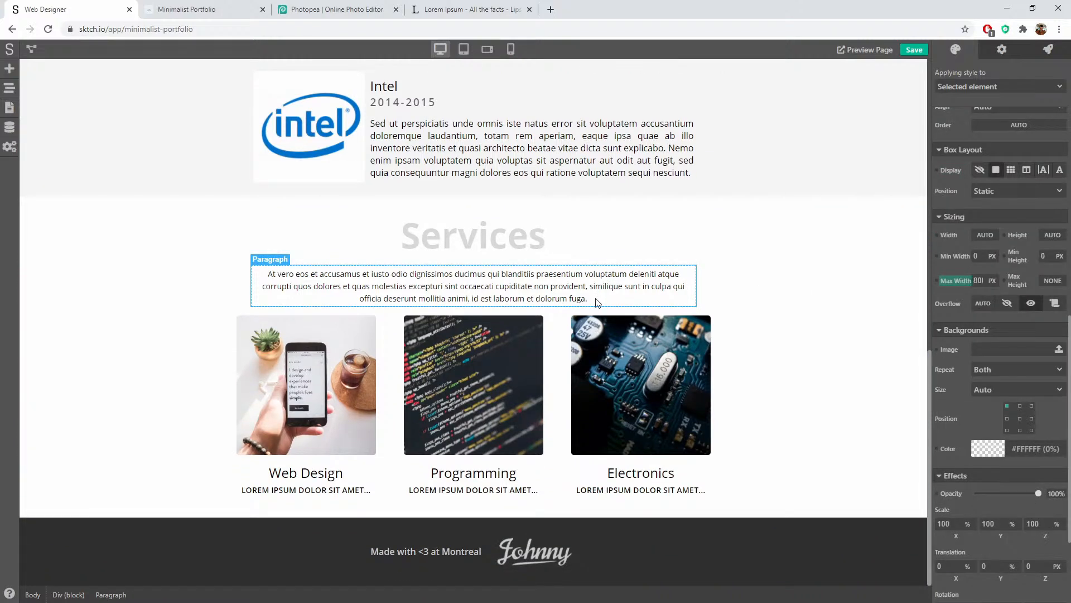
{"action": "double_click", "coordinate": [599, 299]}
{"action": "left_click", "coordinate": [598, 299]}
{"action": "left_click_drag", "start_coordinate": [598, 299], "coordinate": [588, 288]}
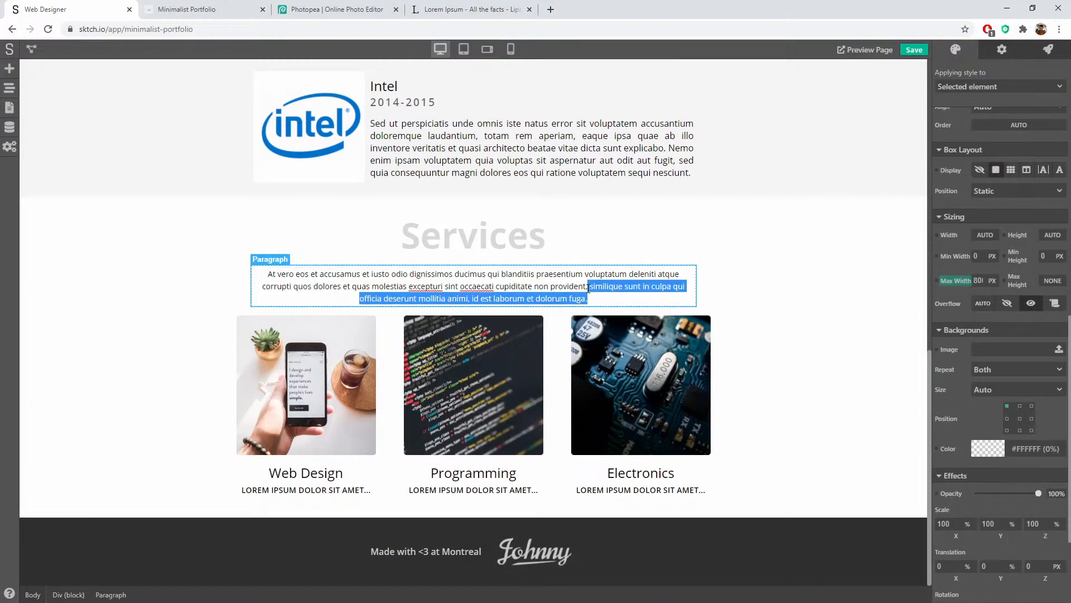
{"action": "key", "text": "BackSpace"}
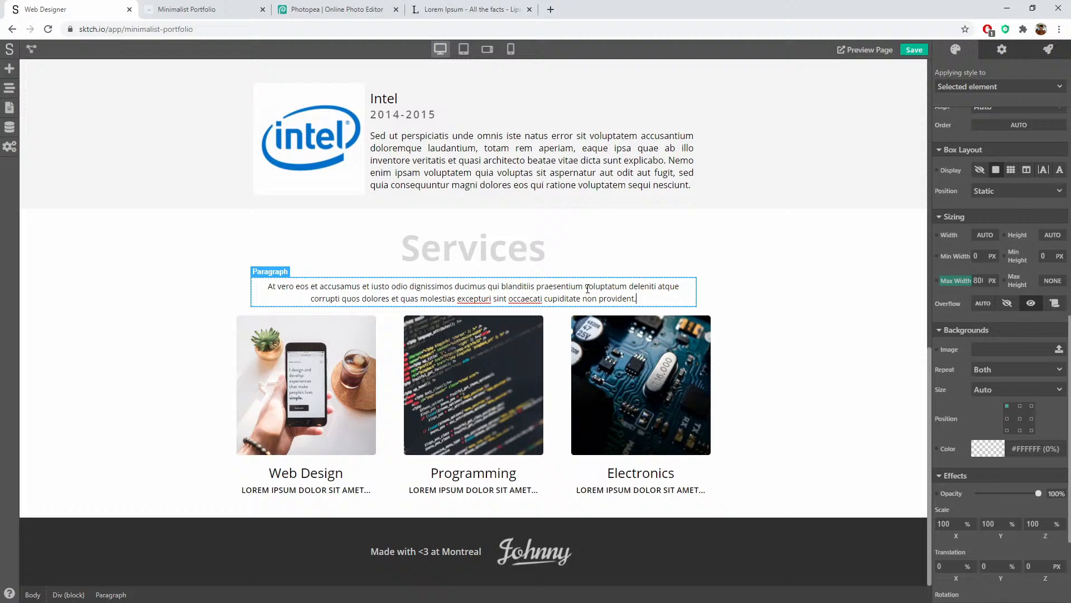
{"action": "left_click", "coordinate": [780, 300]}
Step: Set the Services intro paragraph's bottom margin to 15 px
{"action": "left_click", "coordinate": [688, 299]}
{"action": "scroll", "coordinate": [971, 320], "scroll_direction": "up", "scroll_amount": 5}
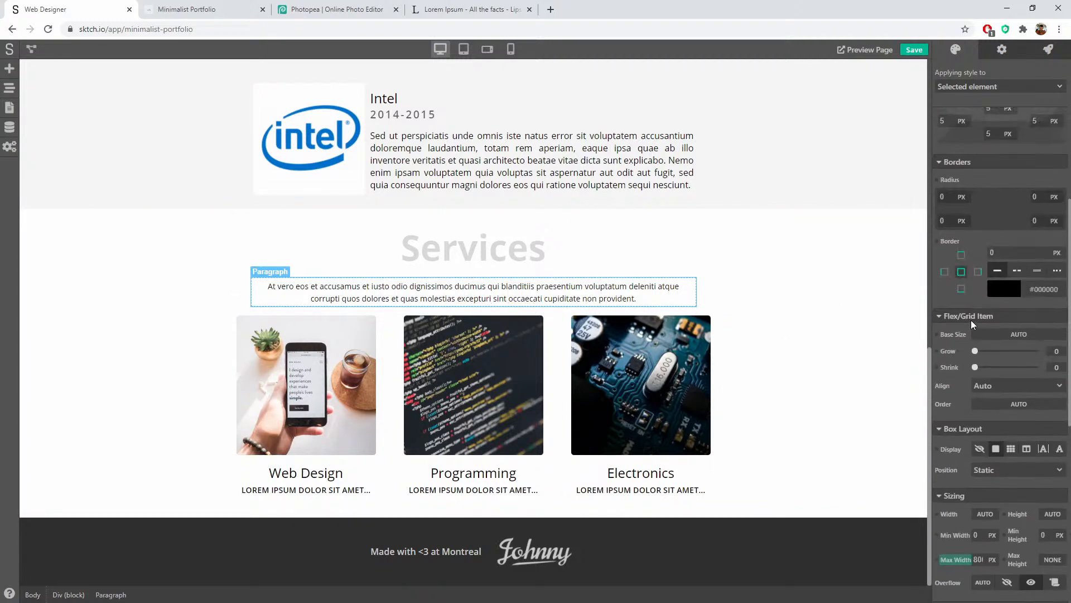
{"action": "scroll", "coordinate": [966, 274], "scroll_direction": "up", "scroll_amount": 2}
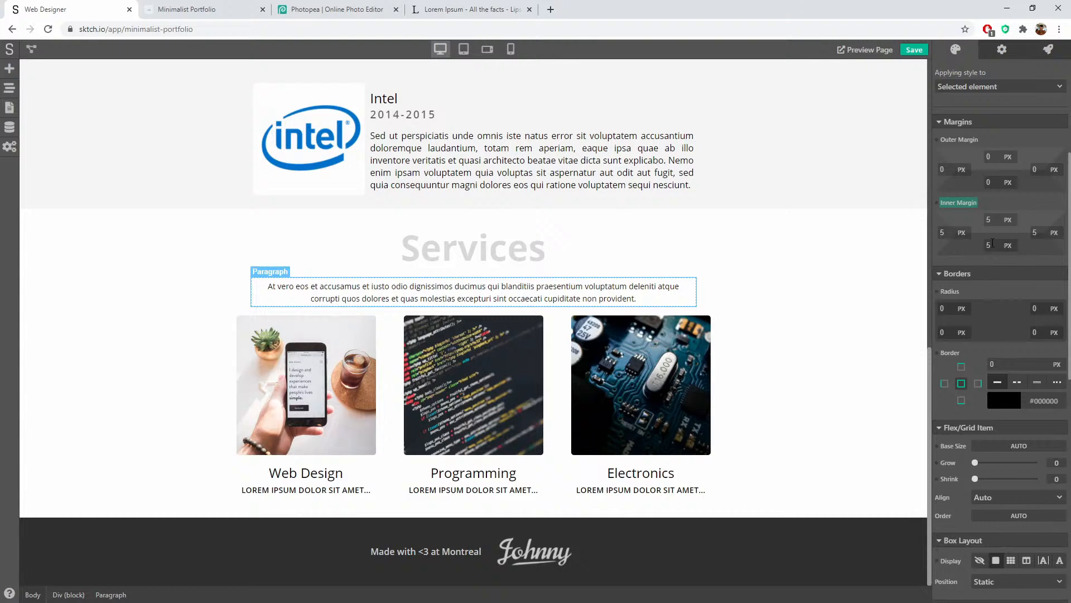
{"action": "scroll", "coordinate": [996, 241], "scroll_direction": "up", "scroll_amount": 1}
{"action": "left_click", "coordinate": [996, 239]}
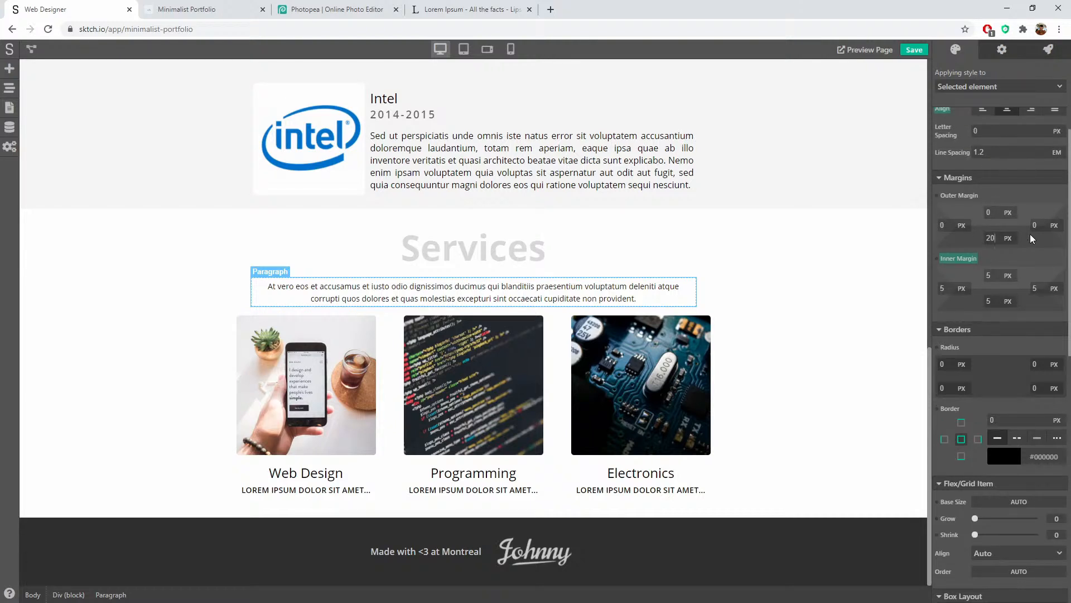
{"action": "key", "text": "ctrl+a"}
{"action": "type", "text": "15"}
{"action": "scroll", "coordinate": [1036, 239], "scroll_direction": "down", "scroll_amount": 1}
{"action": "left_click", "coordinate": [1039, 188]}
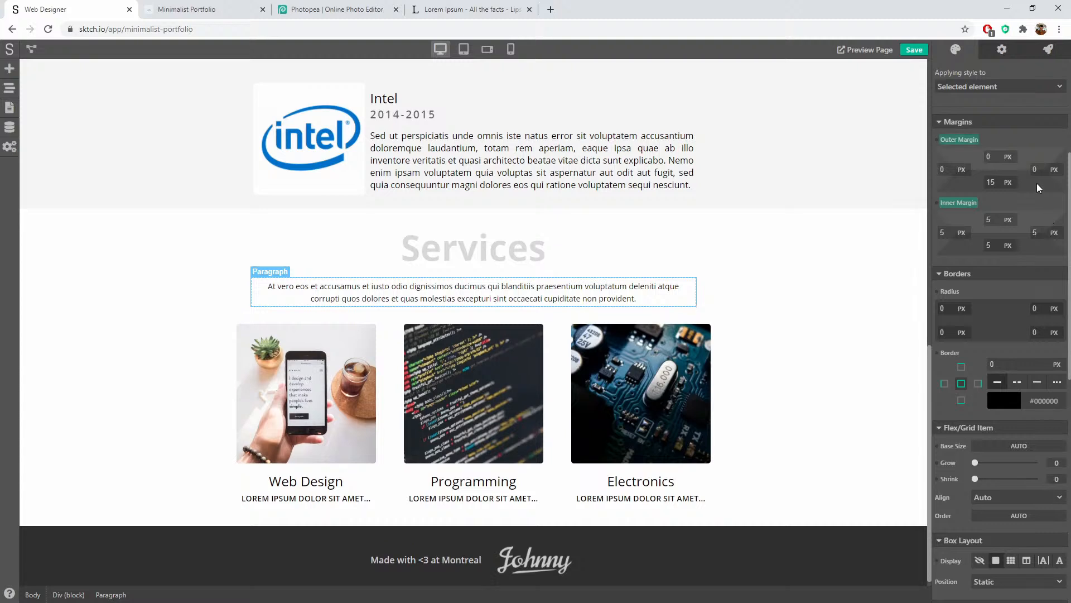
Step: Set the Services heading's bottom margin to 0
{"action": "left_click", "coordinate": [830, 291]}
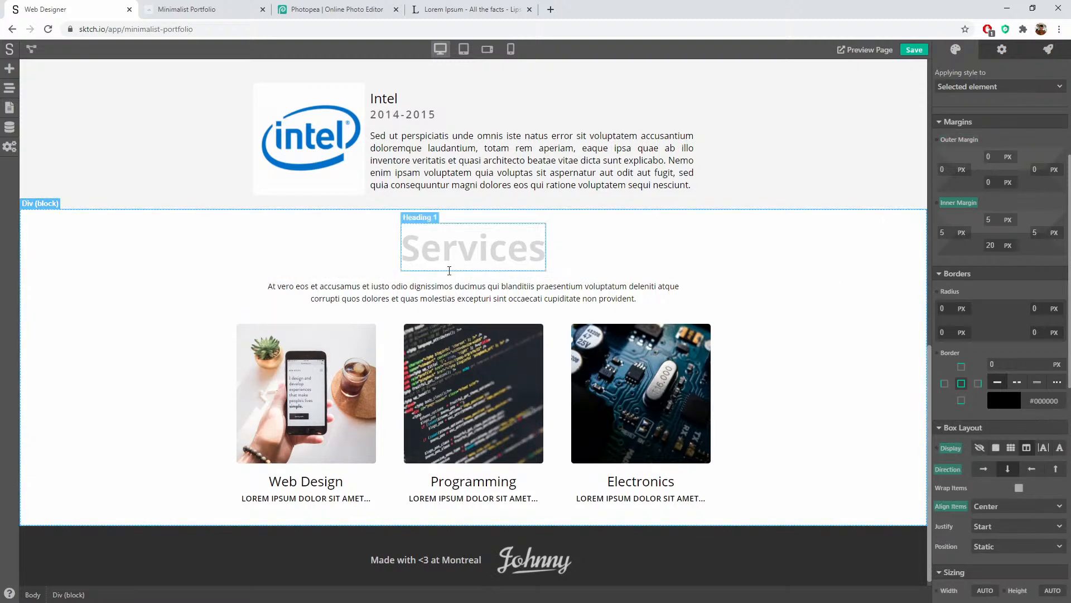
{"action": "left_click", "coordinate": [449, 267]}
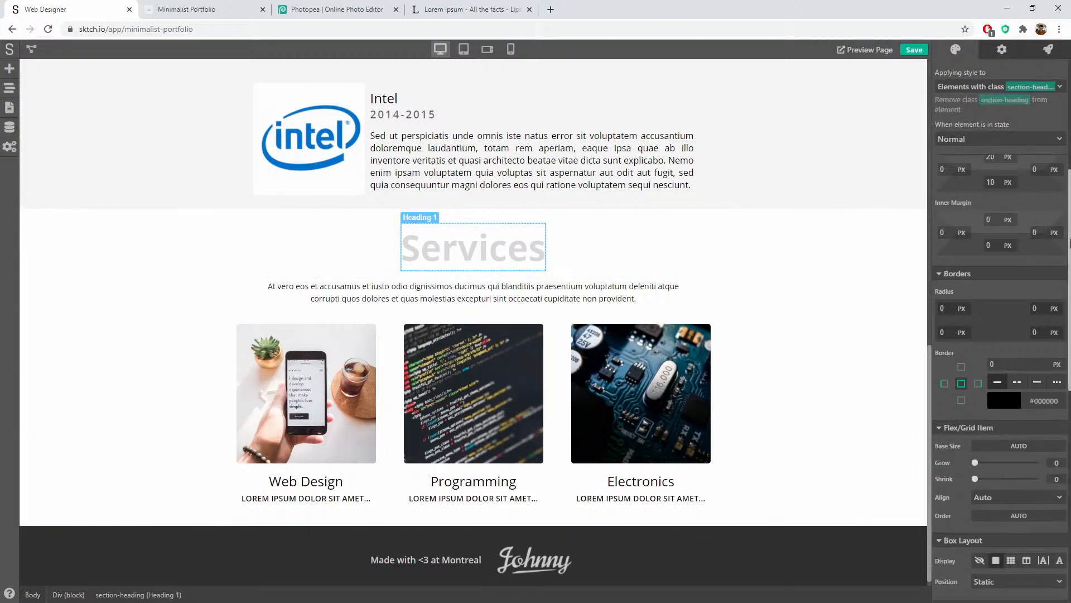
{"action": "scroll", "coordinate": [1045, 265], "scroll_direction": "up", "scroll_amount": 2}
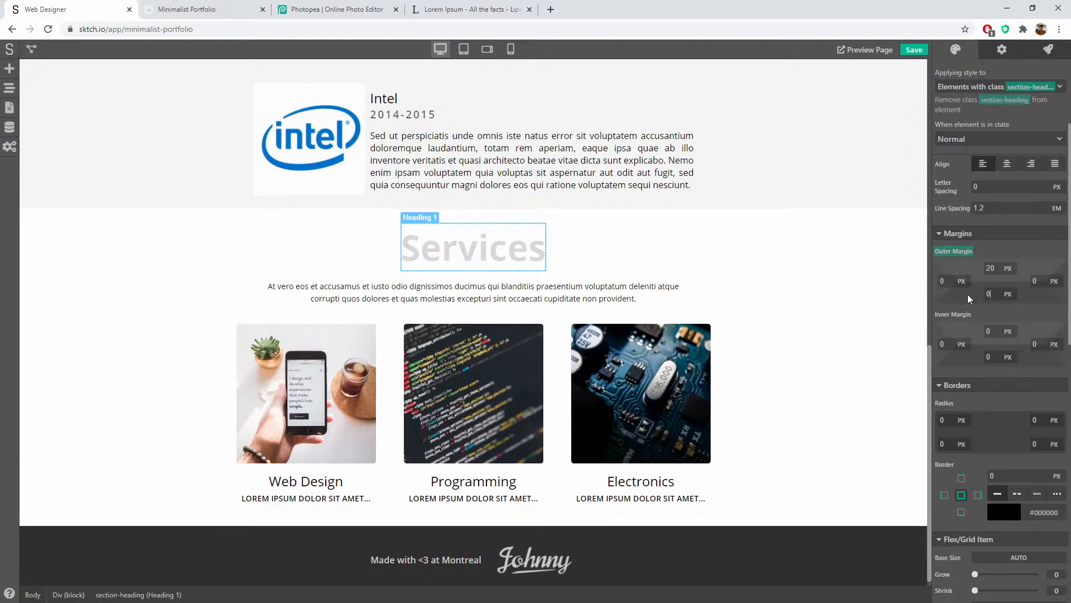
{"action": "left_click", "coordinate": [686, 257]}
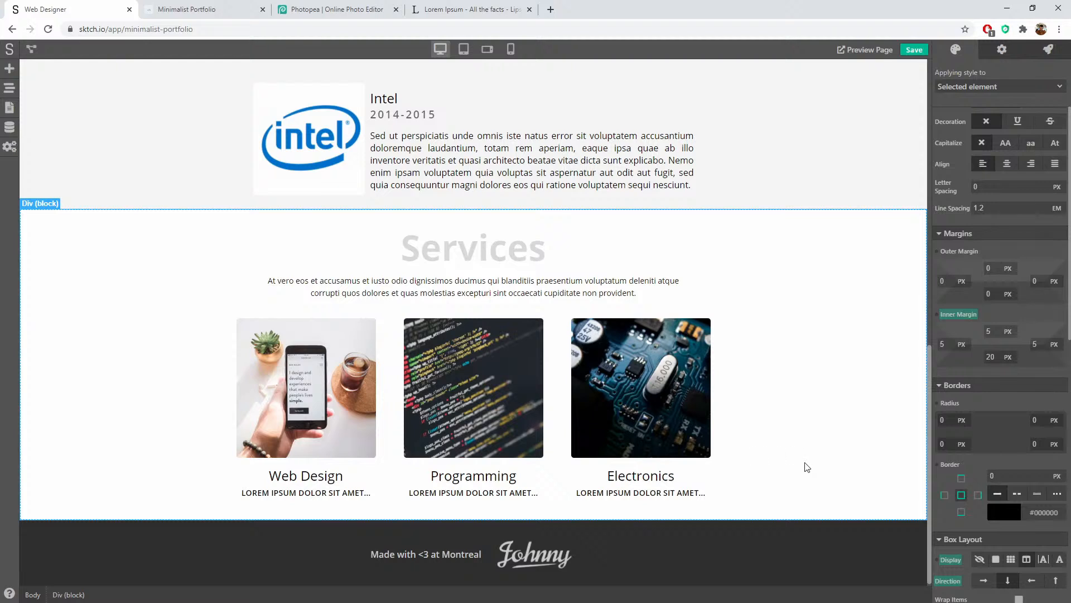
{"action": "scroll", "coordinate": [788, 504], "scroll_direction": "down", "scroll_amount": 1}
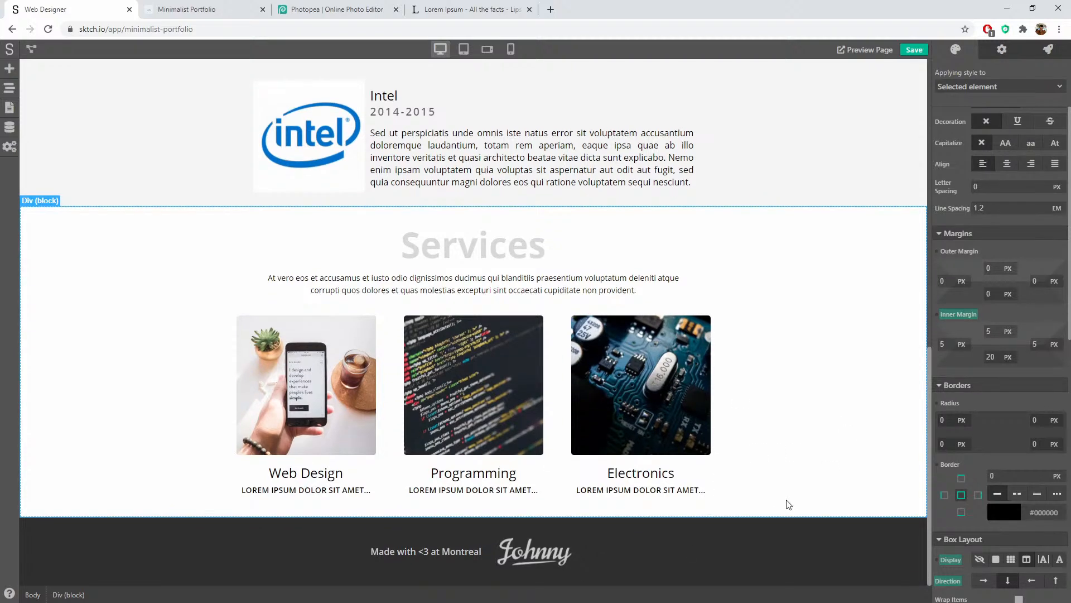
Step: Turn on Wrap Items for the container holding the three service cards
{"action": "left_click", "coordinate": [388, 373]}
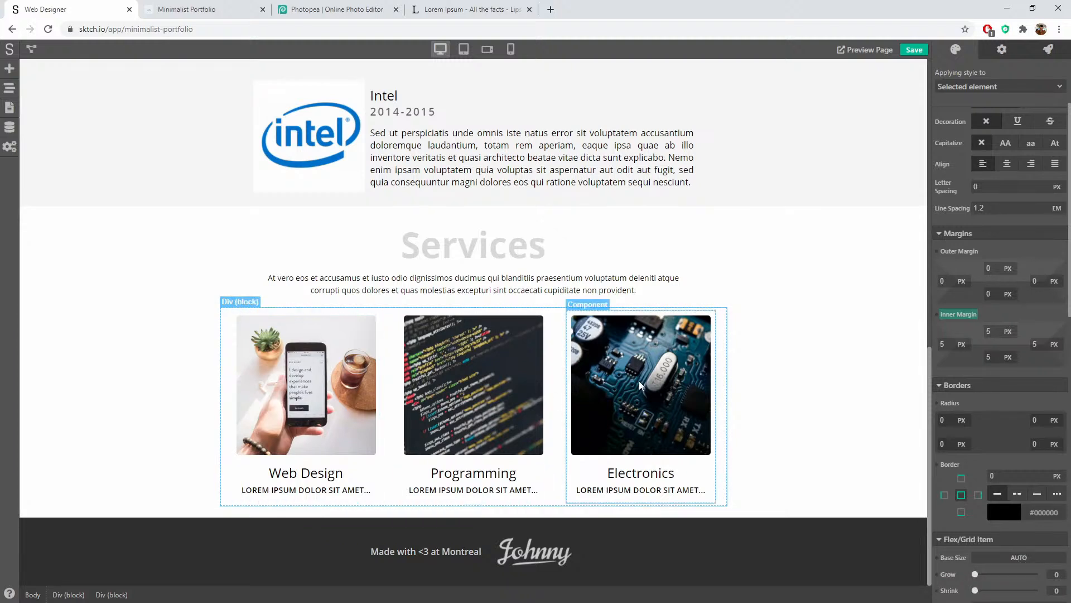
{"action": "scroll", "coordinate": [1000, 236], "scroll_direction": "up", "scroll_amount": 2}
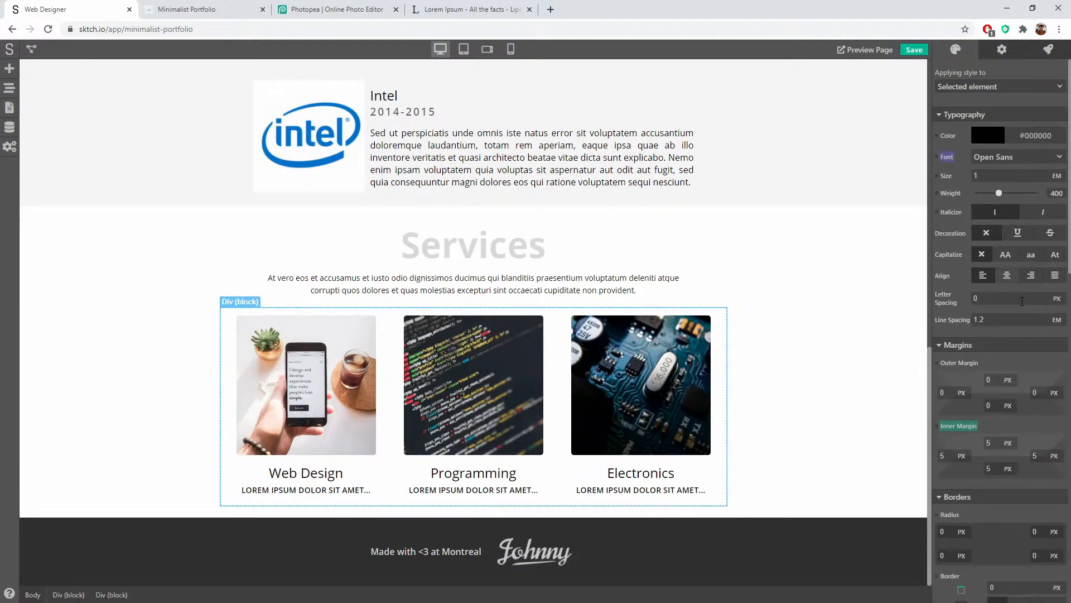
{"action": "scroll", "coordinate": [1023, 310], "scroll_direction": "down", "scroll_amount": 6}
{"action": "scroll", "coordinate": [1043, 395], "scroll_direction": "down", "scroll_amount": 2}
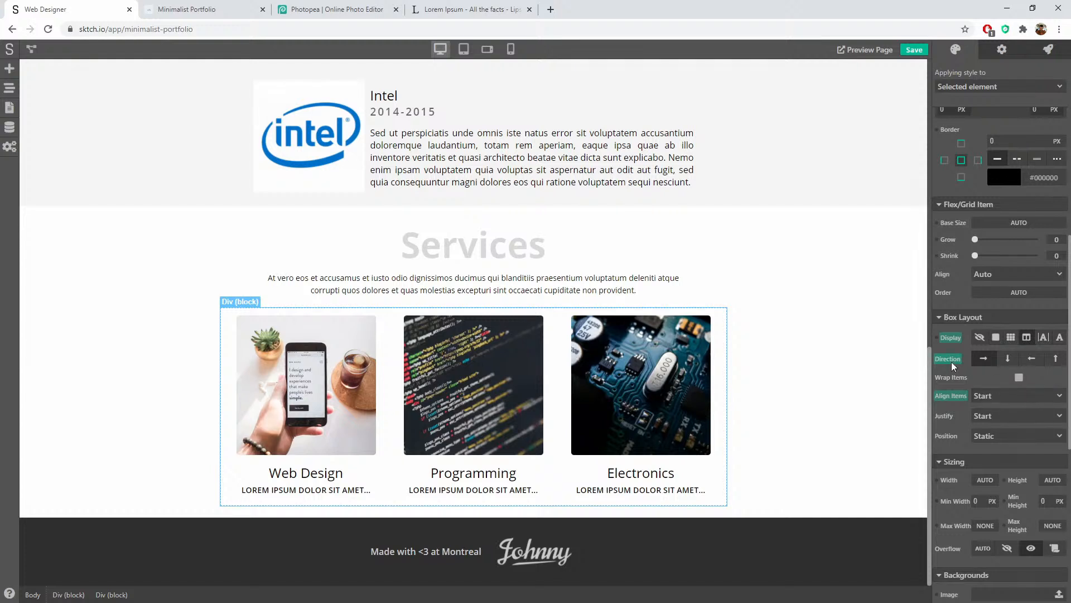
{"action": "left_click", "coordinate": [1019, 379]}
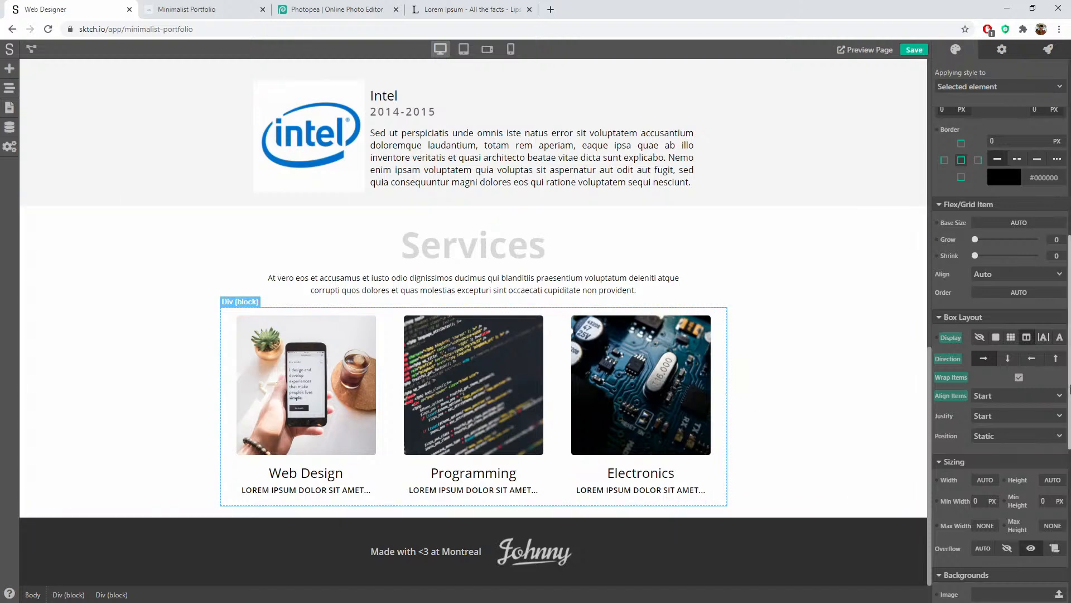
{"action": "left_click", "coordinate": [783, 343]}
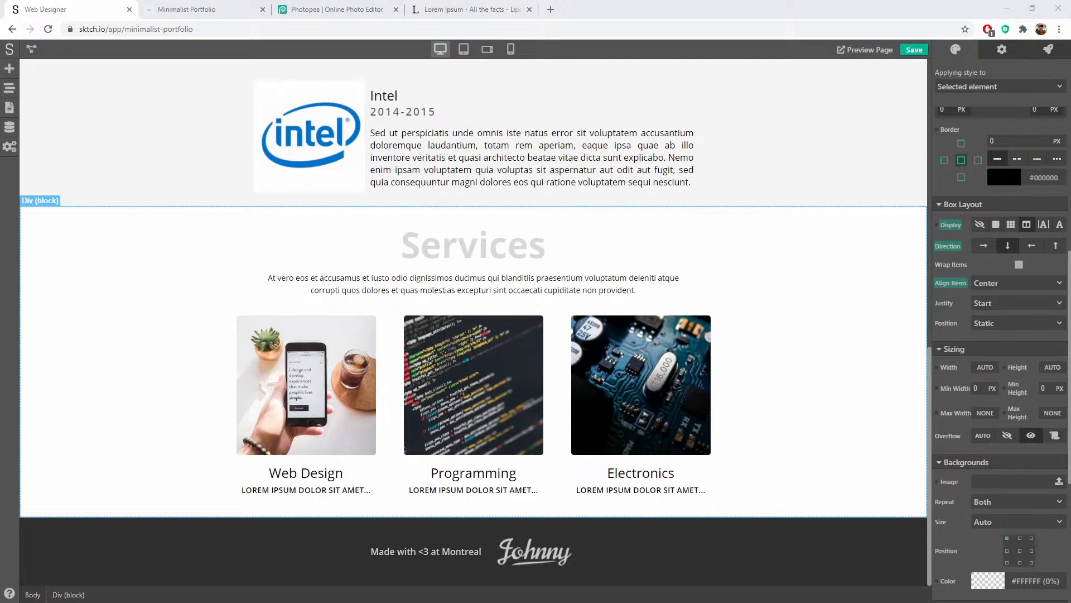
{"action": "left_click", "coordinate": [103, 286]}
{"action": "scroll", "coordinate": [104, 291], "scroll_direction": "up", "scroll_amount": 15}
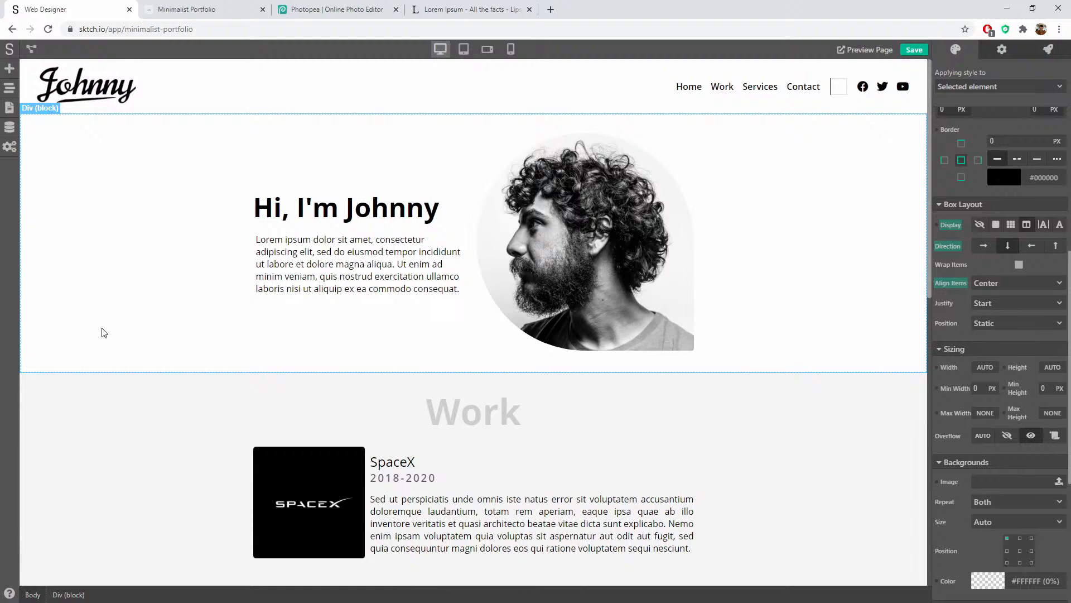
{"action": "scroll", "coordinate": [100, 332], "scroll_direction": "down", "scroll_amount": 10}
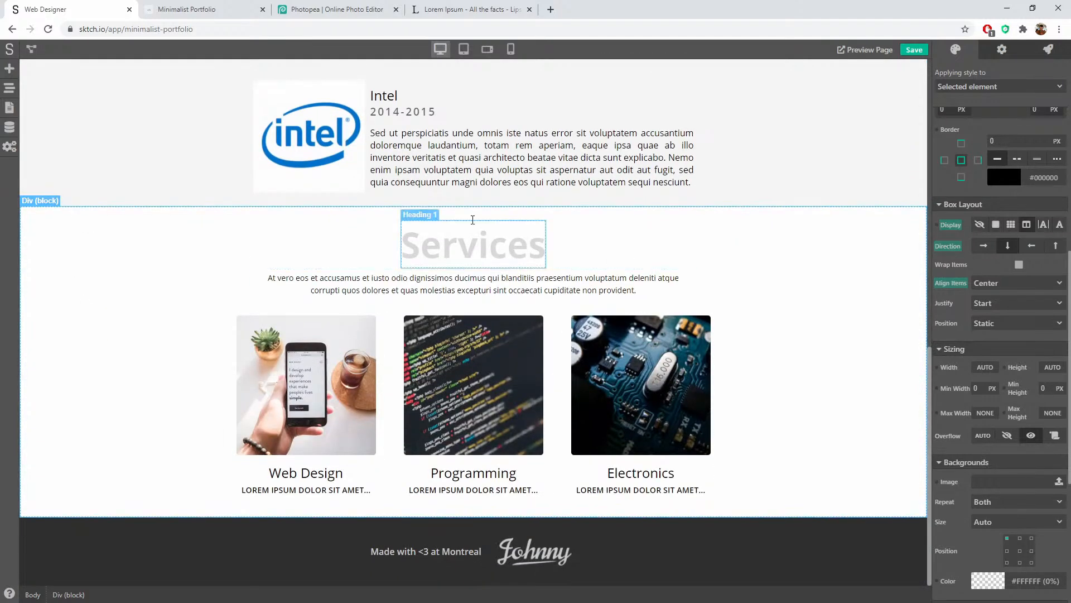
Step: Duplicate the Services section from the Page Navigator tree
{"action": "left_click", "coordinate": [9, 108]}
{"action": "left_click", "coordinate": [9, 87]}
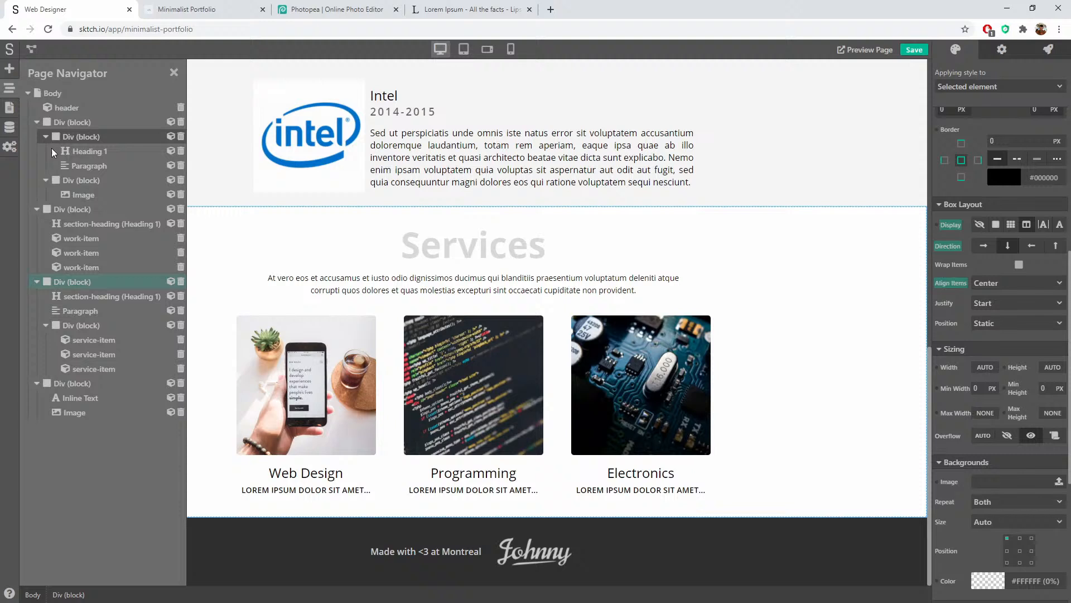
{"action": "left_click", "coordinate": [33, 281]}
{"action": "right_click", "coordinate": [70, 281]}
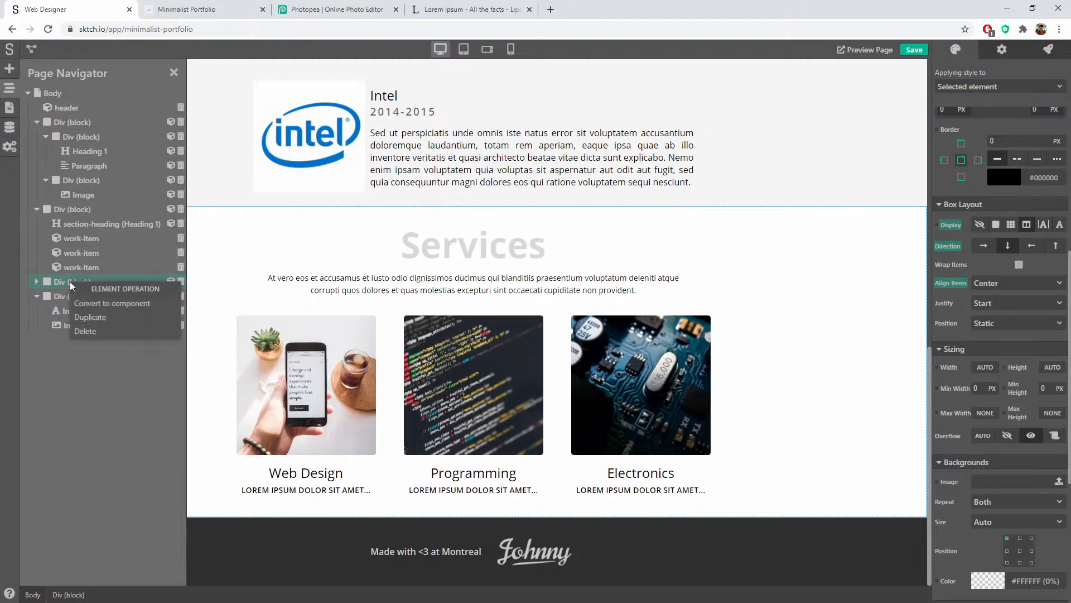
{"action": "left_click", "coordinate": [96, 320]}
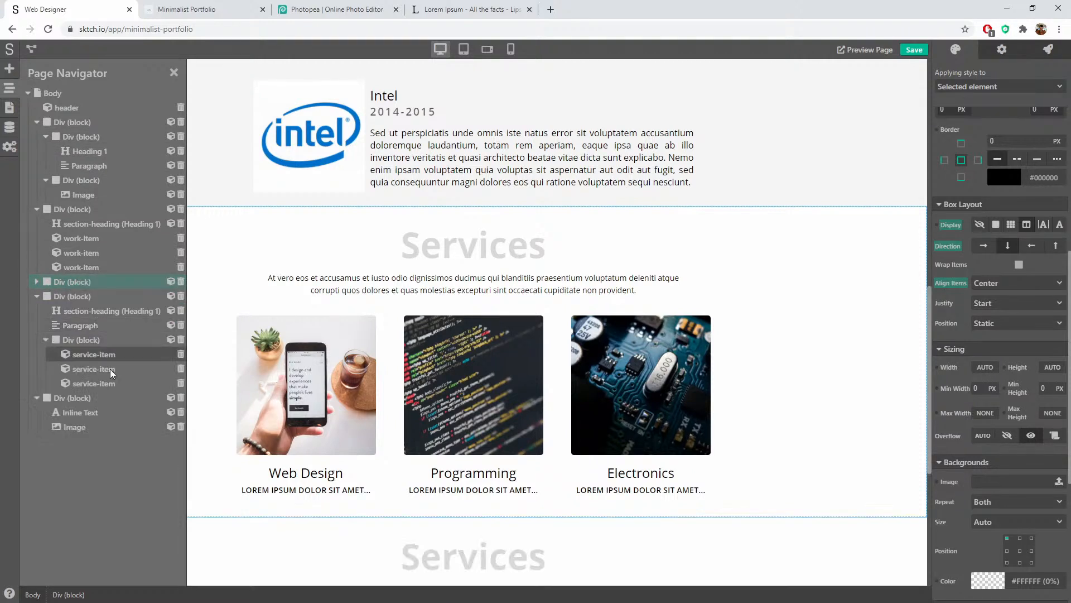
Step: Make the footer section a component named 'footer'
{"action": "left_click", "coordinate": [69, 398]}
{"action": "scroll", "coordinate": [523, 530], "scroll_direction": "down", "scroll_amount": 5}
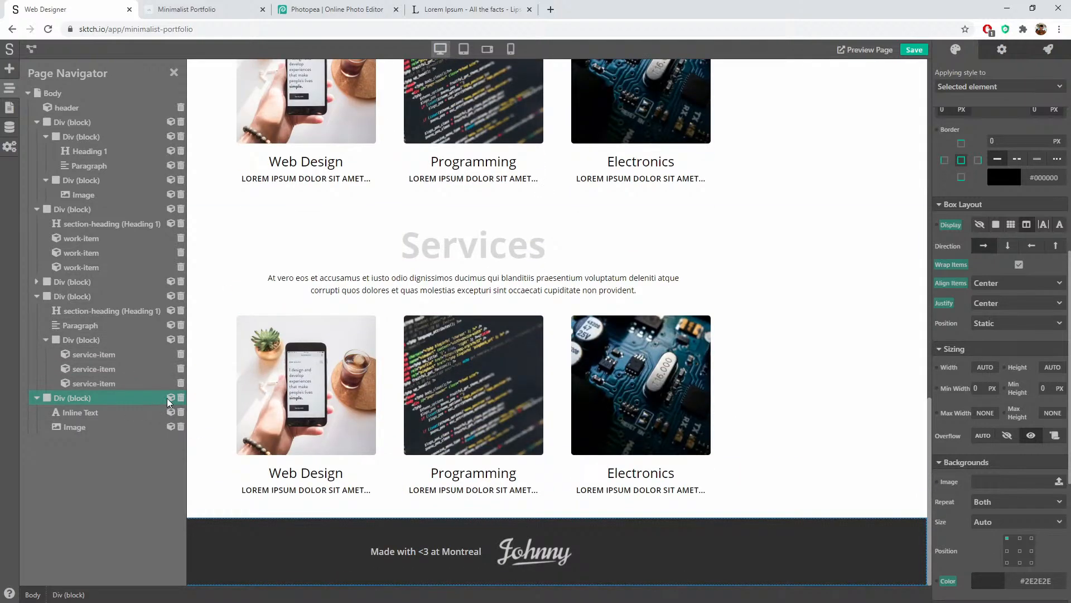
{"action": "left_click", "coordinate": [171, 397]}
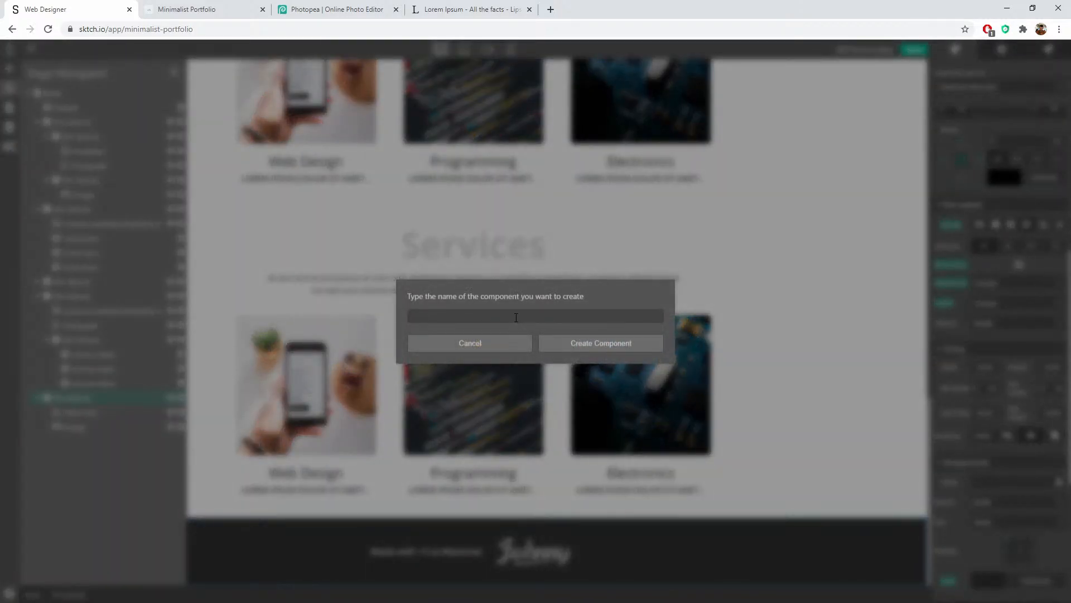
{"action": "type", "text": "footer"}
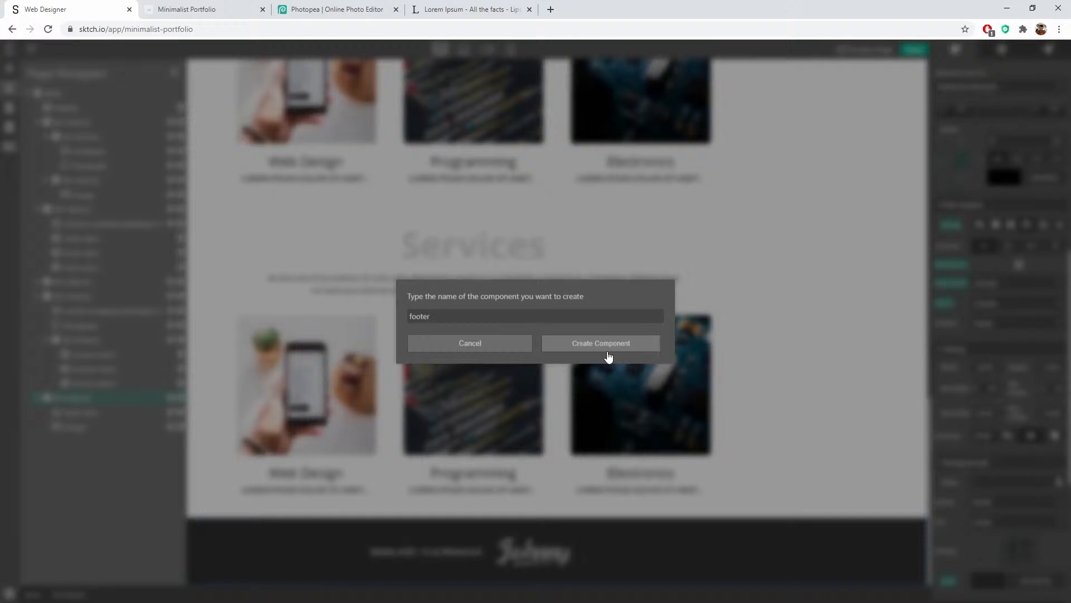
{"action": "left_click", "coordinate": [606, 351]}
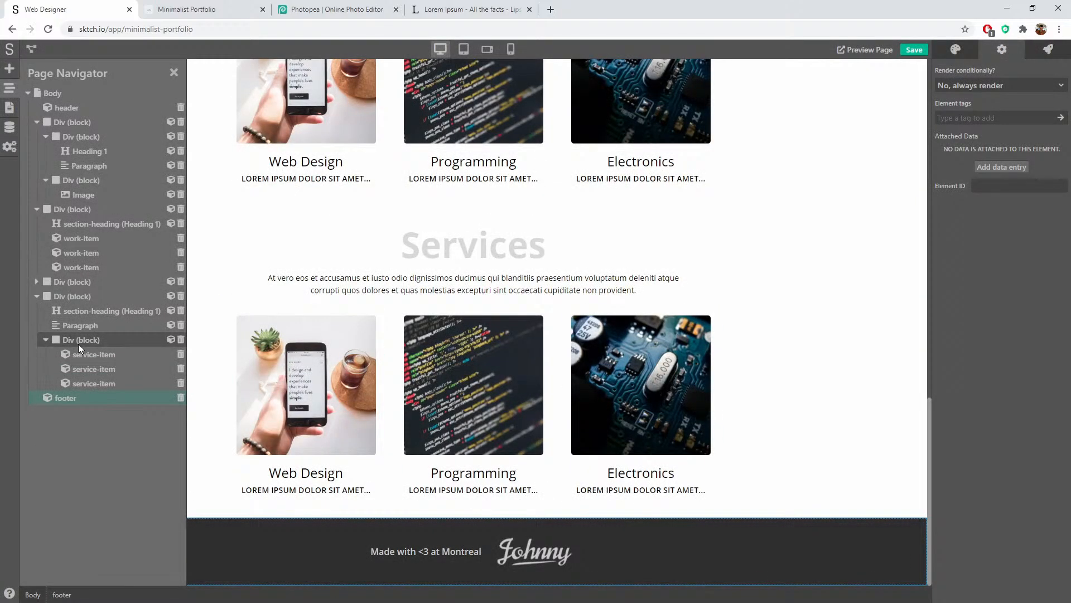
Step: Retitle the duplicated section's heading as 'Contact'
{"action": "left_click", "coordinate": [73, 296]}
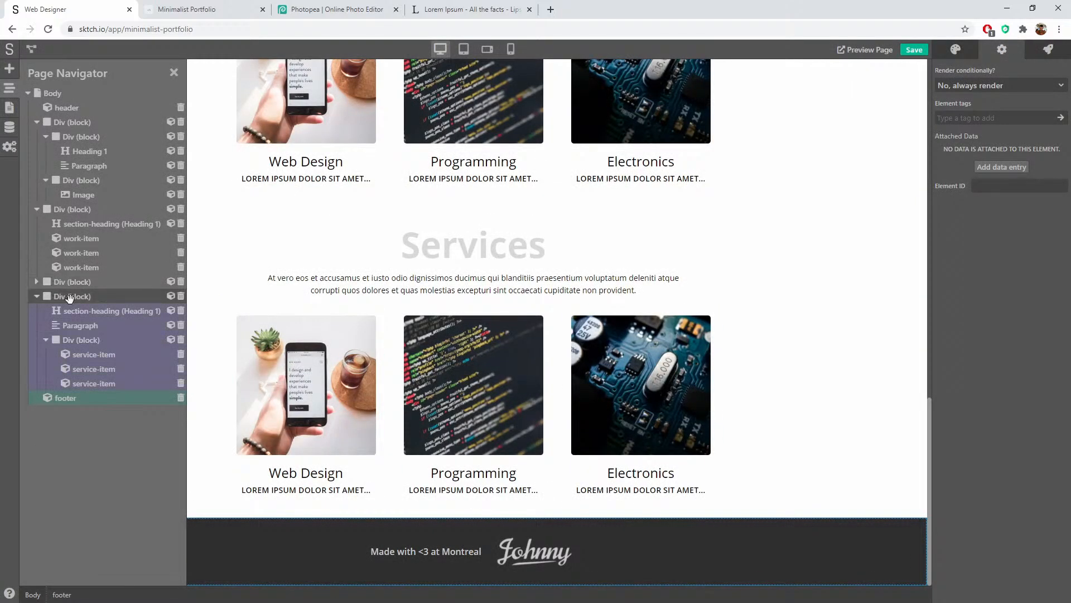
{"action": "left_click", "coordinate": [479, 238]}
{"action": "type", "text": "Contact"}
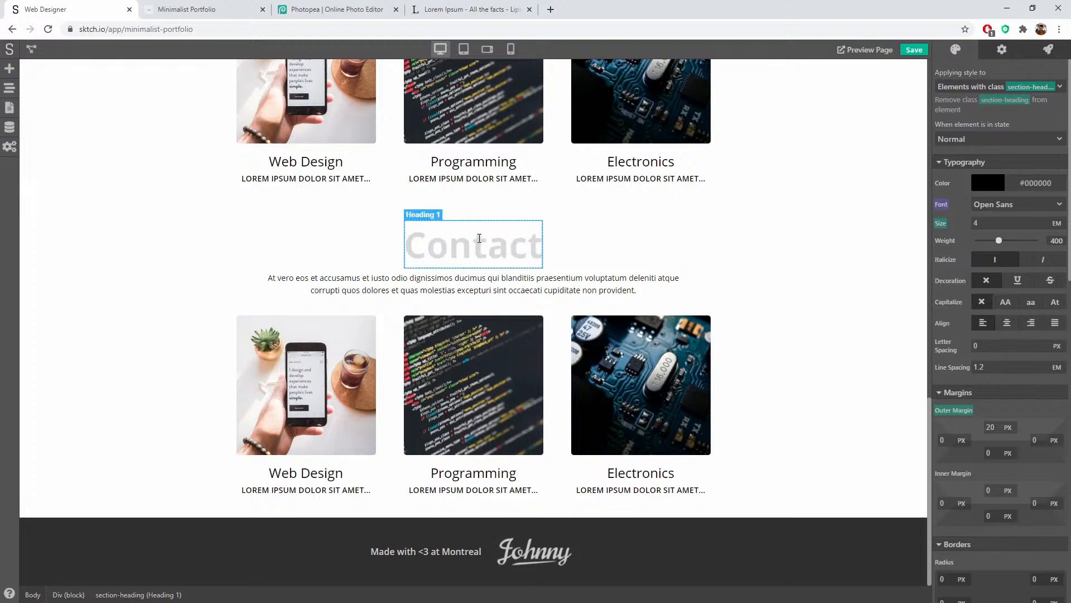
{"action": "left_click", "coordinate": [597, 254]}
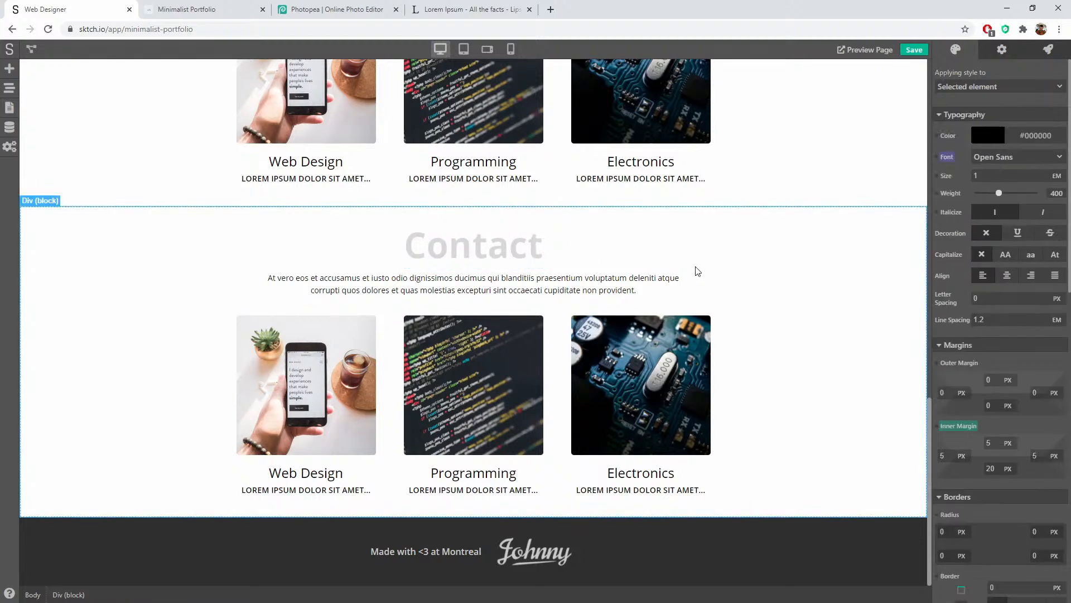
Step: Delete the service cards container from the Contact section
{"action": "left_click", "coordinate": [9, 88]}
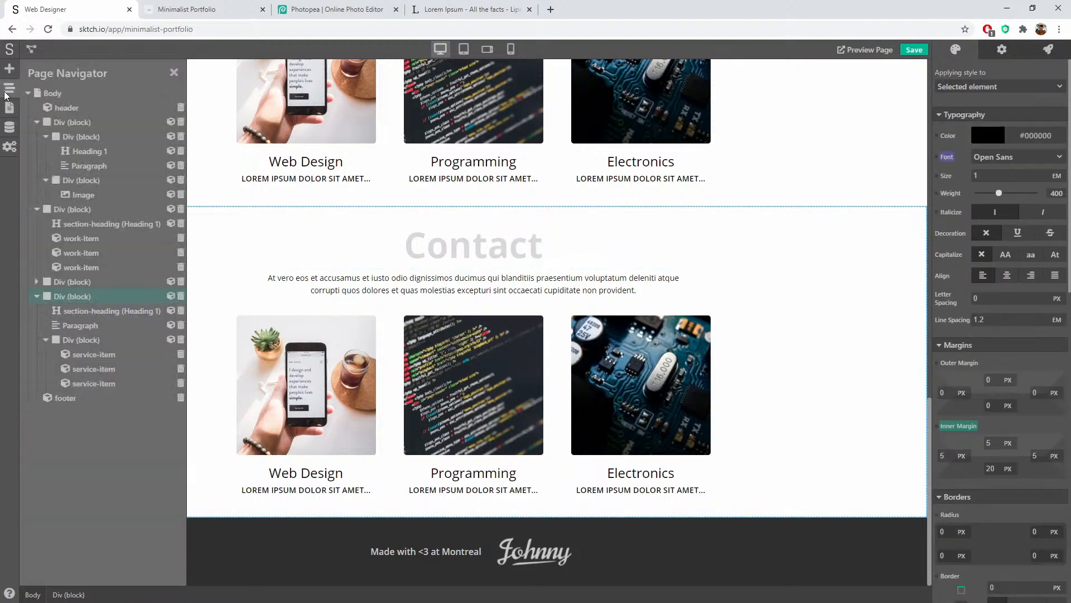
{"action": "left_click", "coordinate": [179, 340]}
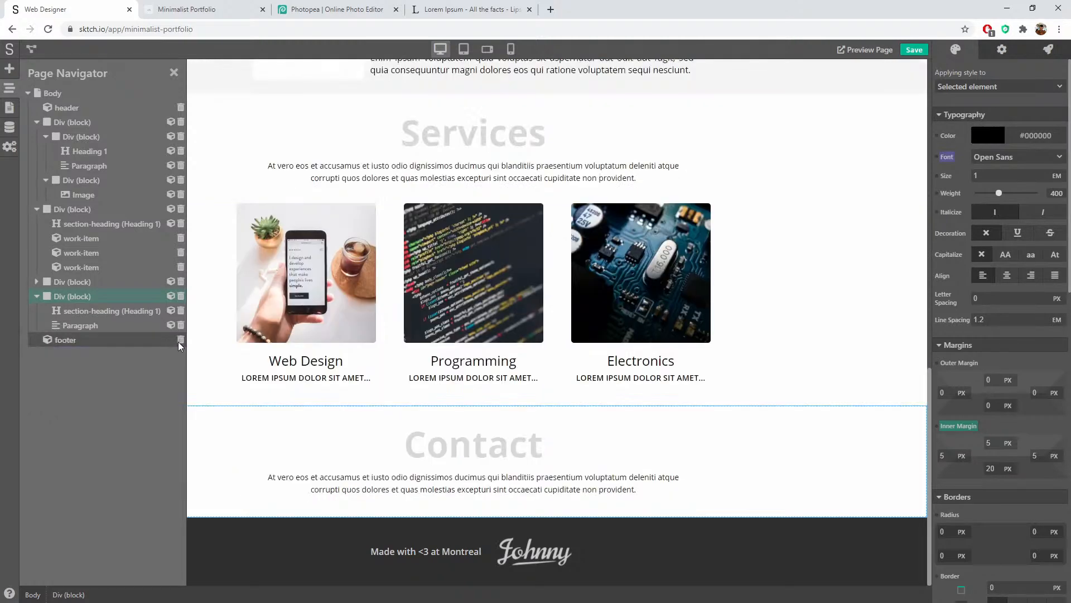
{"action": "left_click", "coordinate": [339, 432]}
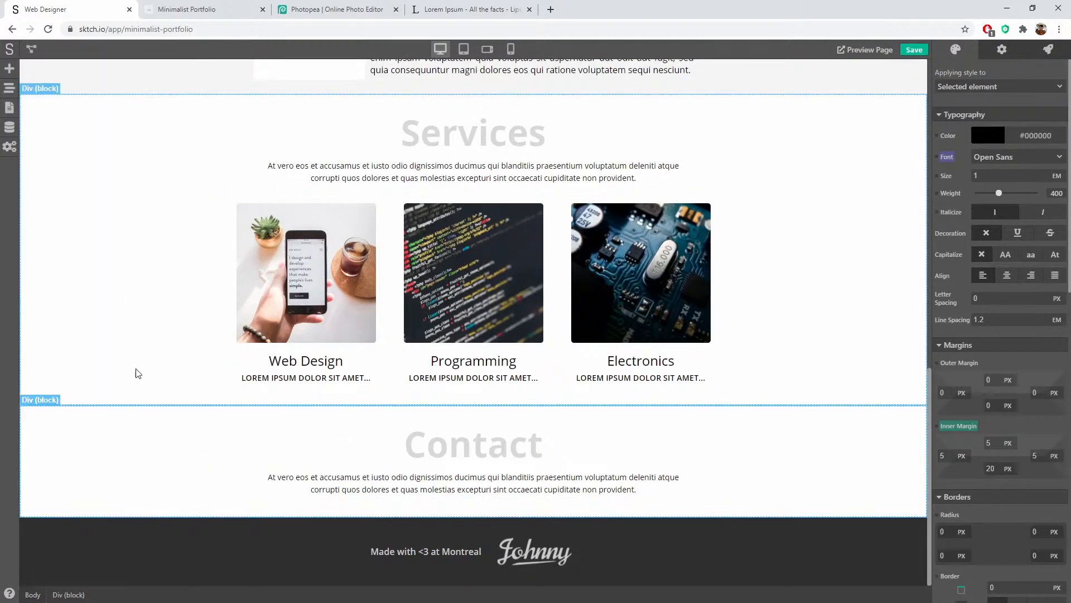
Step: Add a Link Button beneath the Contact section's paragraph
{"action": "left_click", "coordinate": [10, 68]}
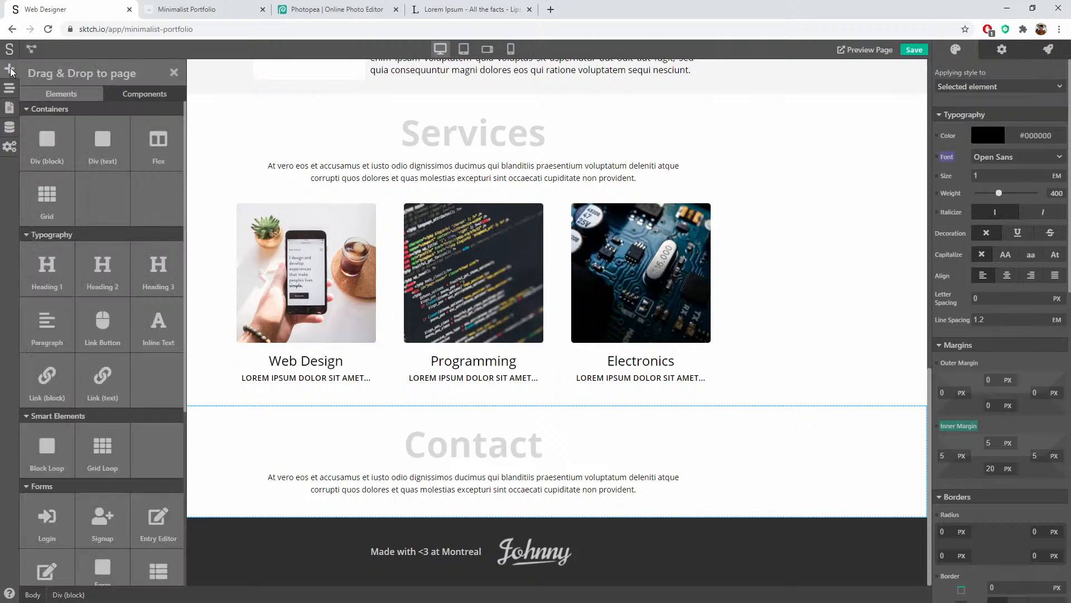
{"action": "scroll", "coordinate": [102, 338], "scroll_direction": "down", "scroll_amount": 6}
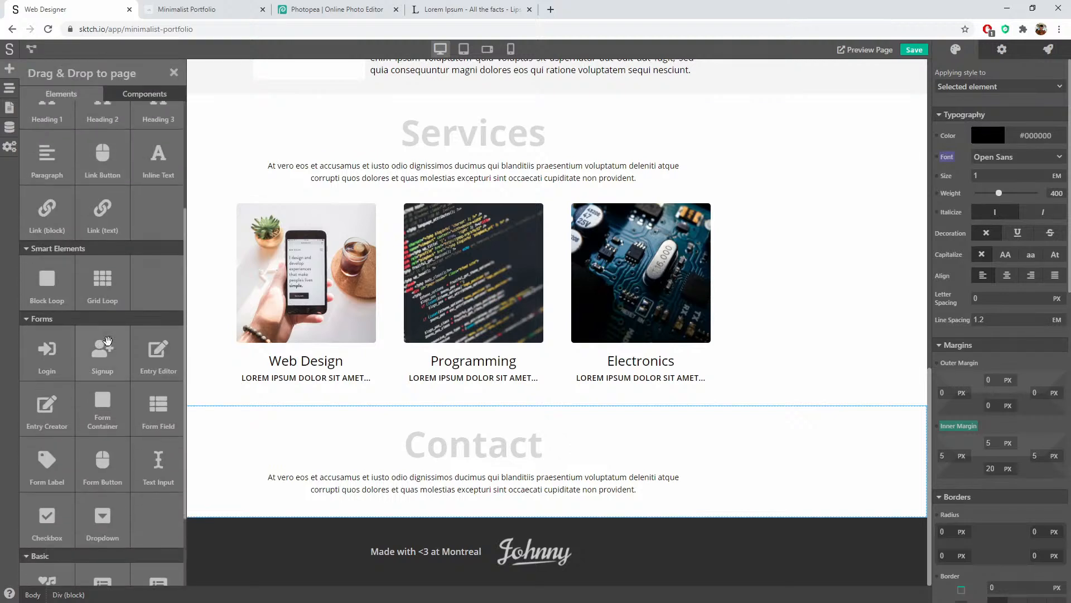
{"action": "scroll", "coordinate": [122, 239], "scroll_direction": "up", "scroll_amount": 4}
{"action": "left_click_drag", "start_coordinate": [123, 239], "coordinate": [501, 496]}
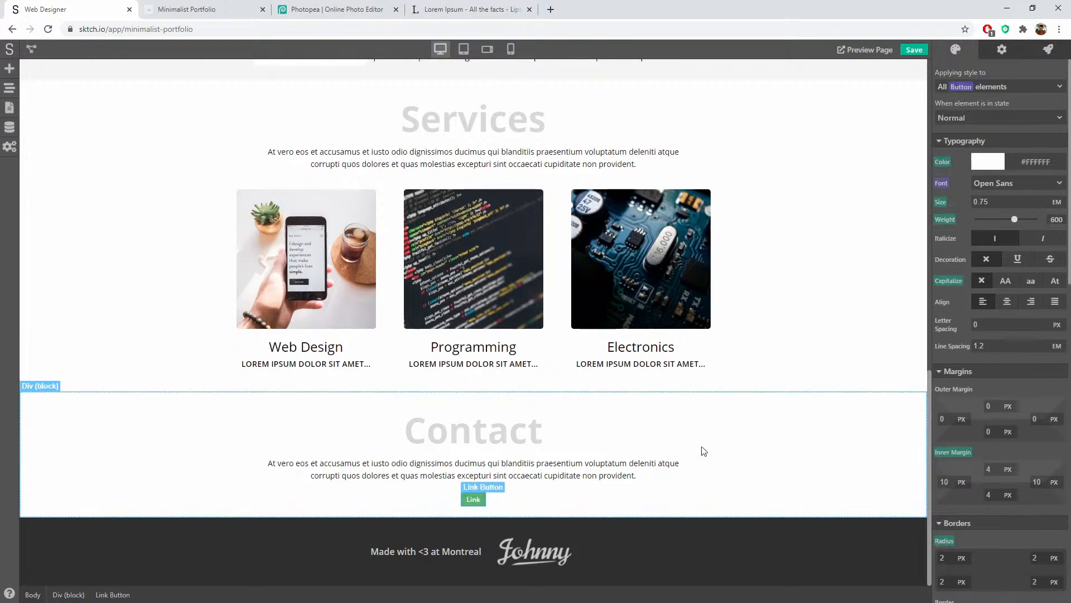
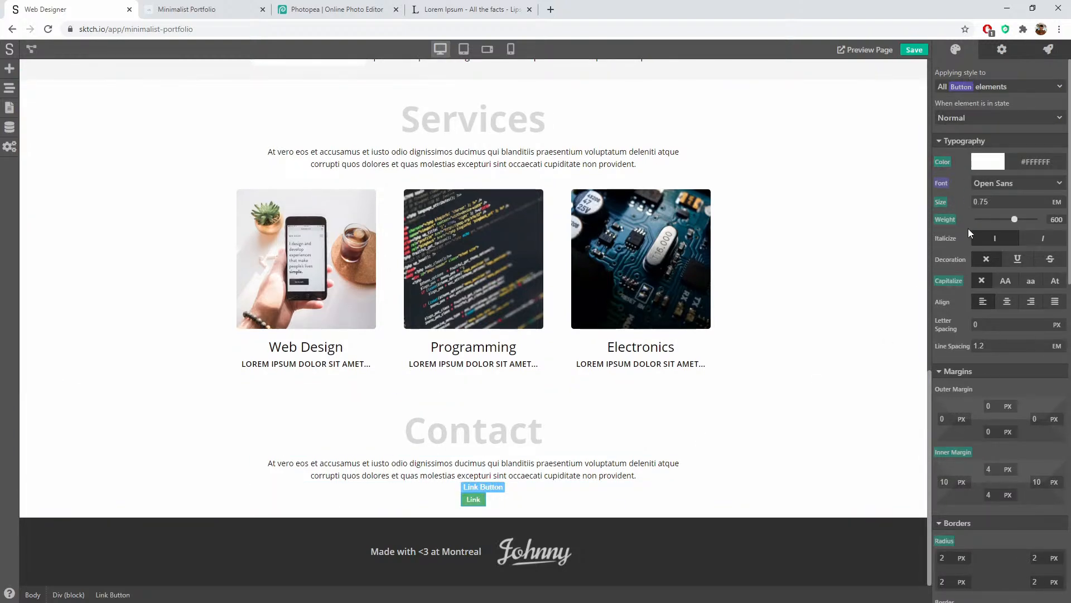
Step: Set the Contact link button's text size to 2 em and relabel it 'Get in touch'
{"action": "left_click", "coordinate": [933, 201]}
{"action": "type", "text": "2"}
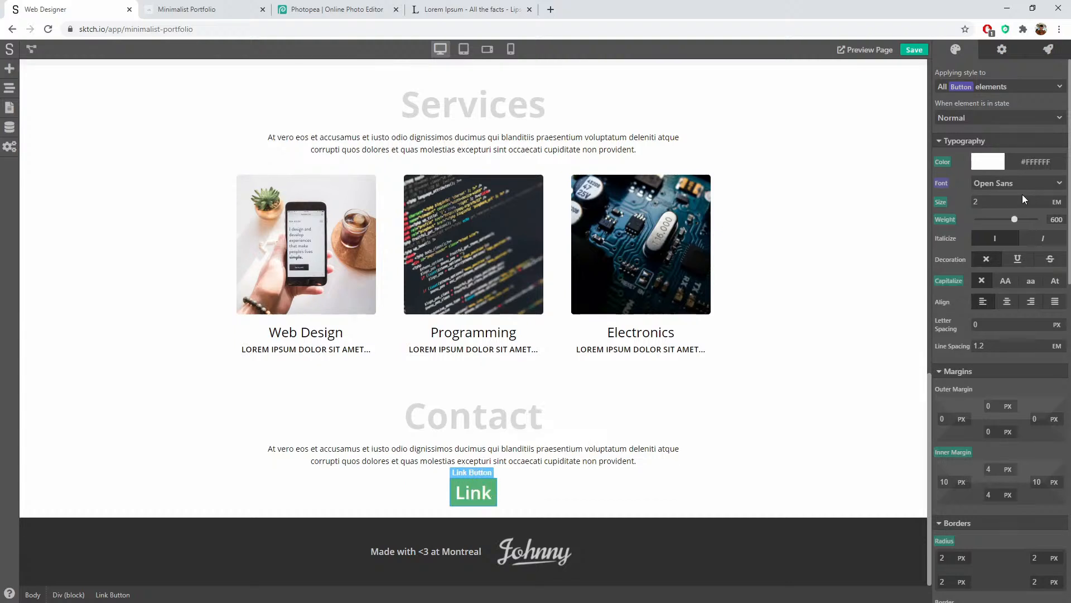
{"action": "left_click", "coordinate": [1002, 49]}
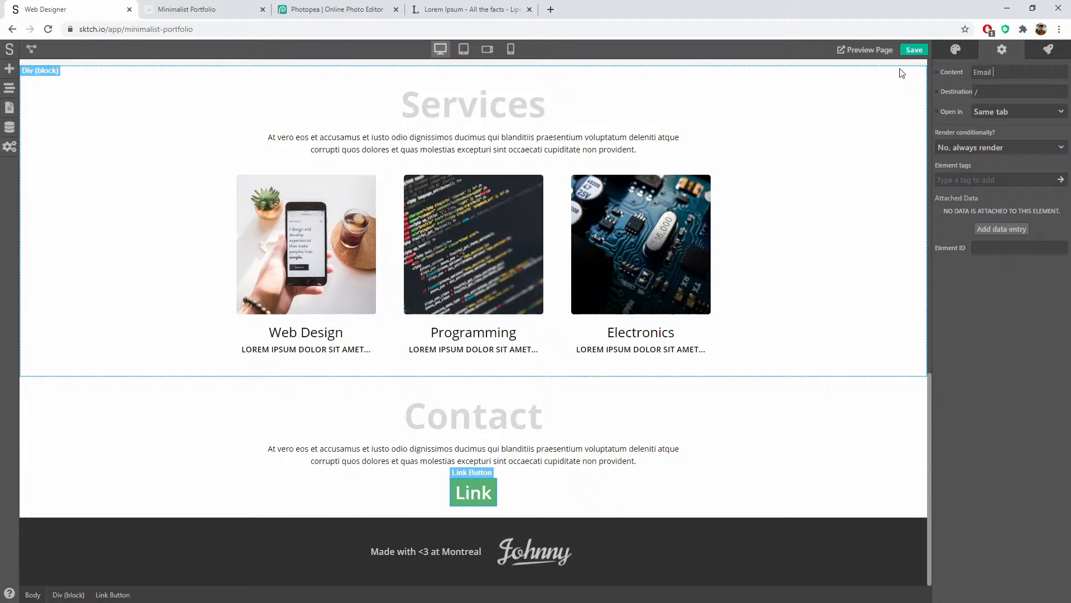
{"action": "key", "text": "ctrl+a"}
{"action": "type", "text": "R"}
{"action": "left_click", "coordinate": [996, 314]}
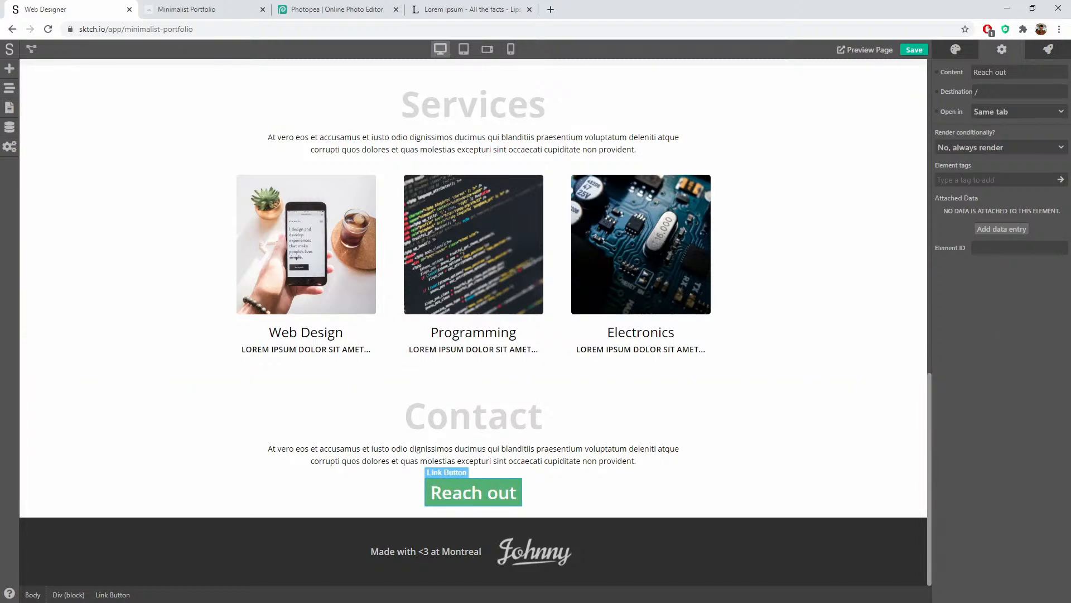
{"action": "left_click", "coordinate": [504, 504]}
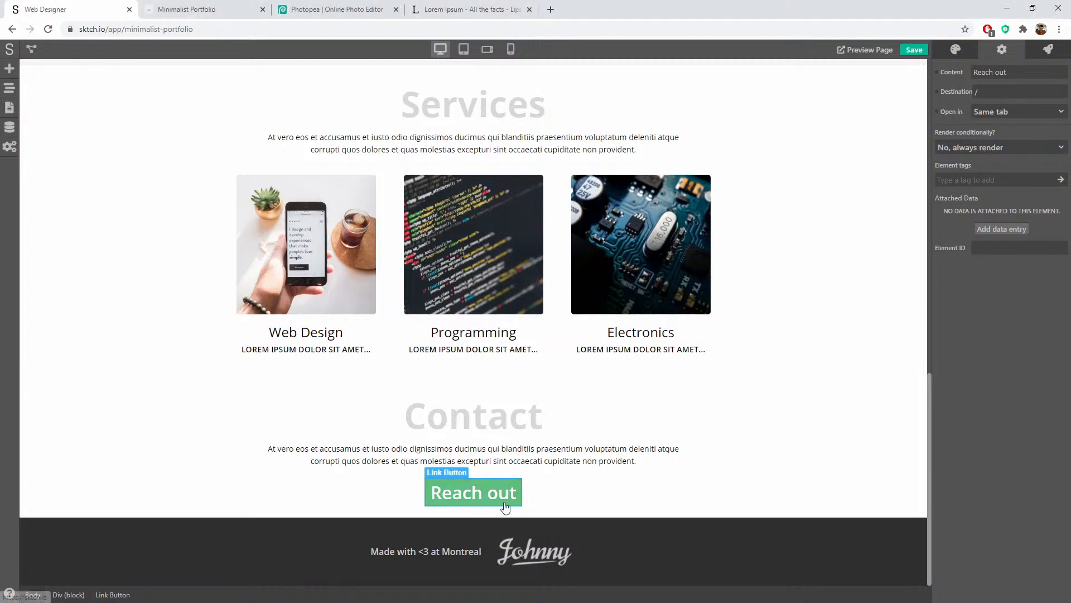
{"action": "left_click_drag", "start_coordinate": [1009, 75], "coordinate": [987, 72]}
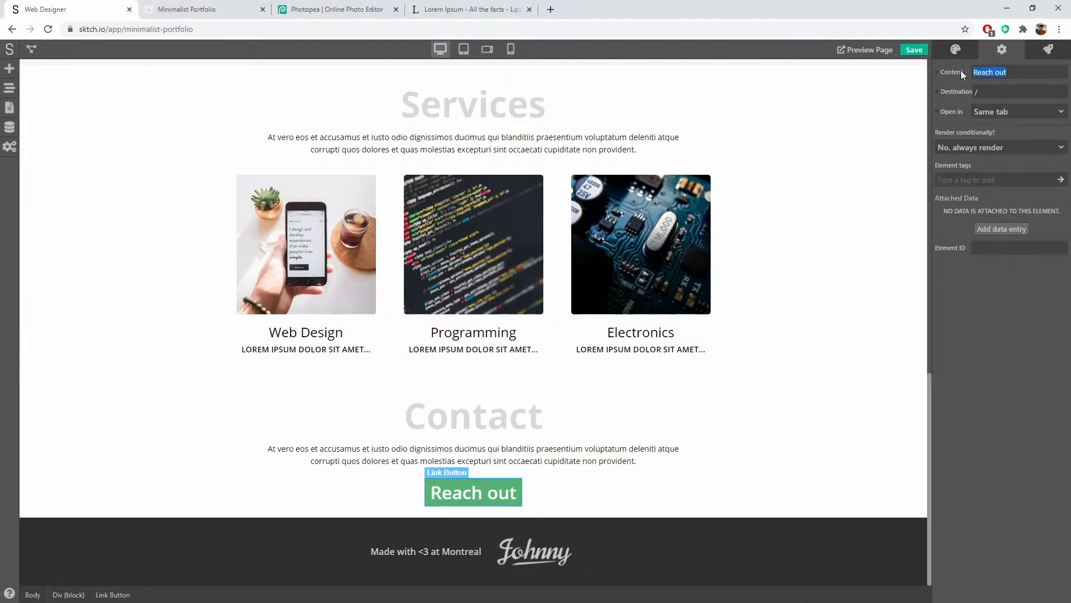
{"action": "type", "text": "Get in touch"}
{"action": "left_click", "coordinate": [628, 484]}
Step: Give the Get in touch button a light blue #65CCE4 background and copy its hex
{"action": "left_click", "coordinate": [521, 492]}
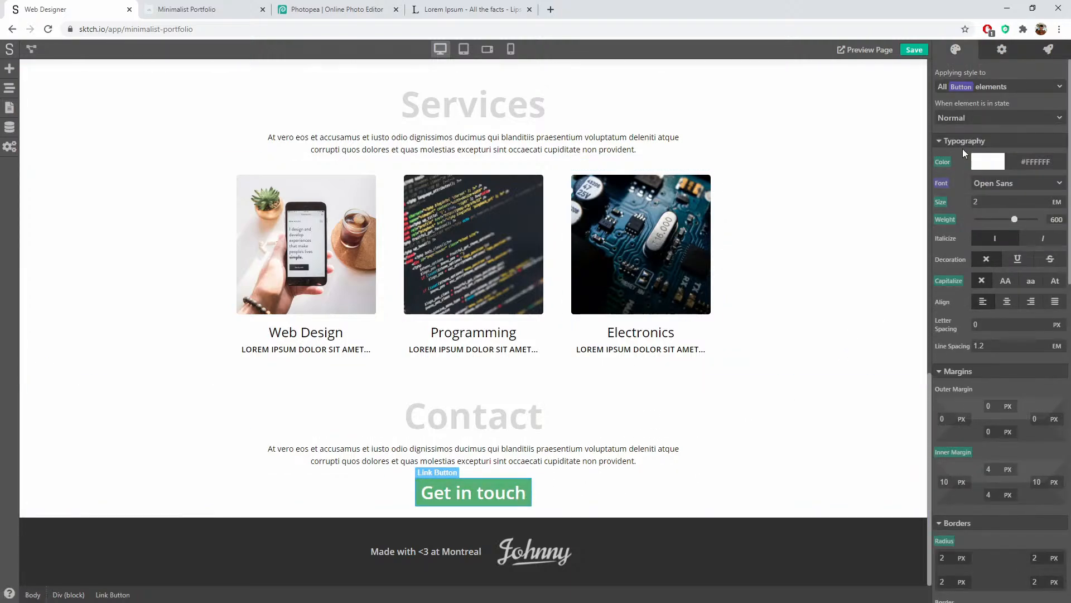
{"action": "scroll", "coordinate": [967, 299], "scroll_direction": "down", "scroll_amount": 4}
{"action": "scroll", "coordinate": [969, 416], "scroll_direction": "down", "scroll_amount": 2}
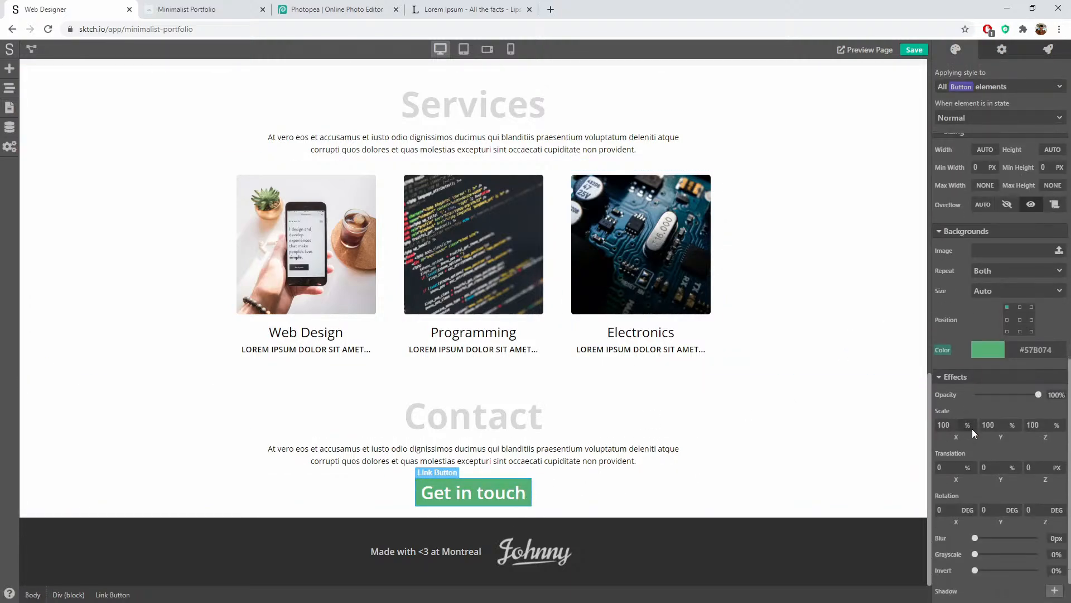
{"action": "left_click", "coordinate": [985, 358]}
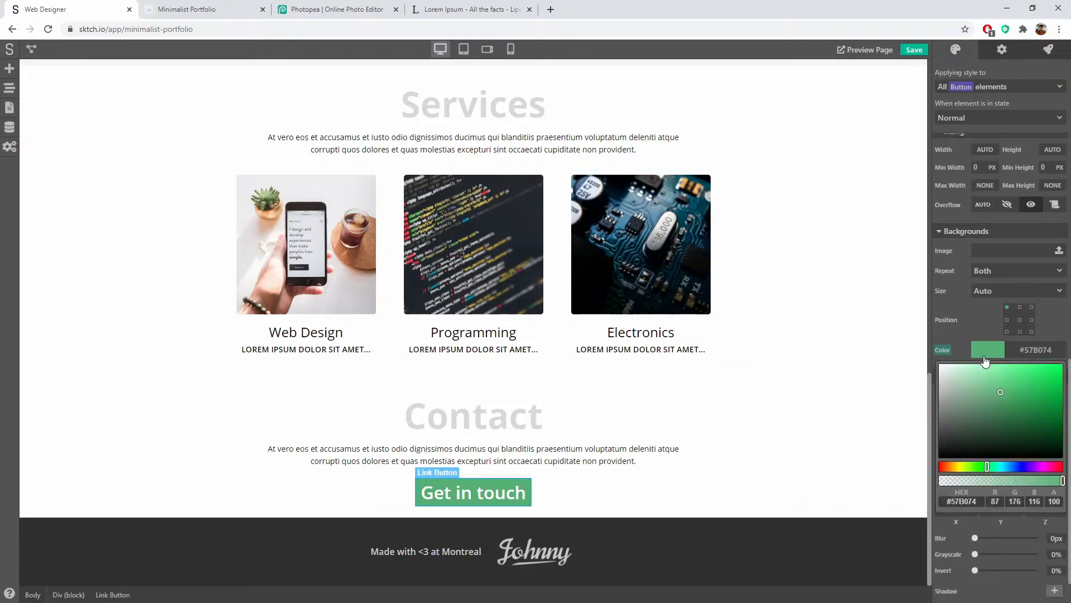
{"action": "left_click", "coordinate": [1007, 466]}
{"action": "left_click_drag", "start_coordinate": [1007, 469], "coordinate": [1007, 468]}
{"action": "mouse_move", "coordinate": [991, 375]}
{"action": "left_mouse_down"}
{"action": "mouse_move", "coordinate": [1006, 385]}
{"action": "mouse_move", "coordinate": [1007, 373]}
{"action": "left_mouse_up"}
{"action": "left_click", "coordinate": [1005, 467]}
{"action": "left_click", "coordinate": [968, 305]}
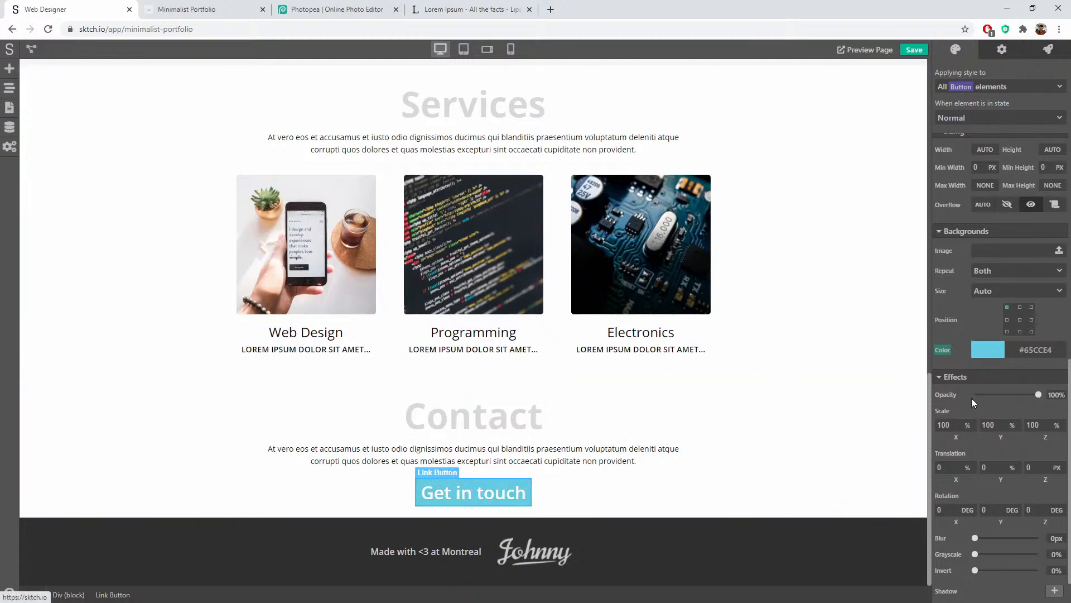
{"action": "double_click", "coordinate": [1037, 350]}
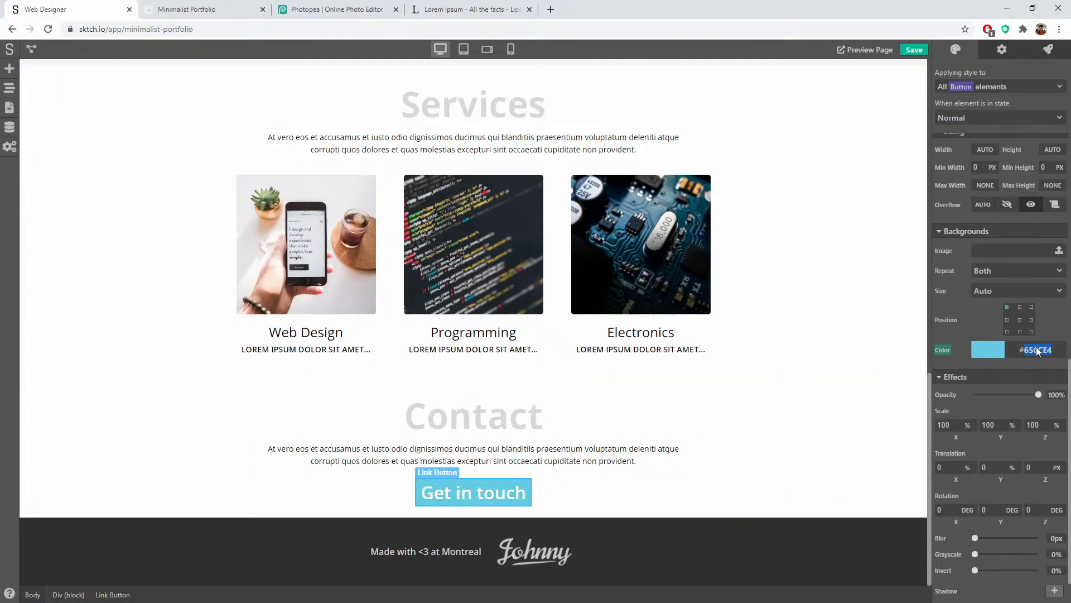
Step: Set the hovered state's background to a slightly lighter blue, #73D7EE
{"action": "left_click", "coordinate": [961, 120]}
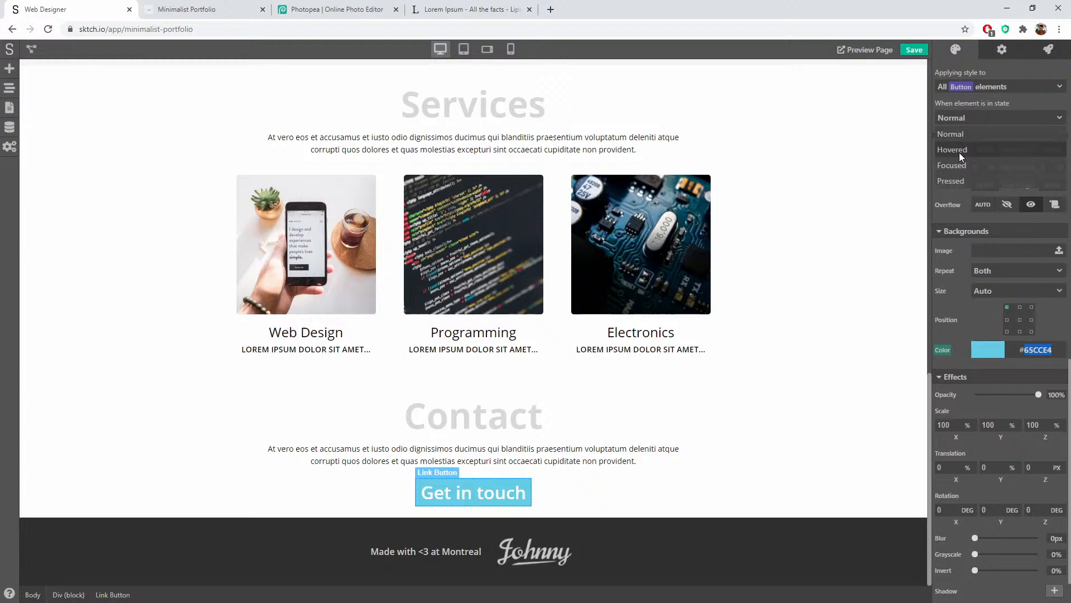
{"action": "left_click", "coordinate": [960, 156]}
{"action": "left_click", "coordinate": [1003, 353]}
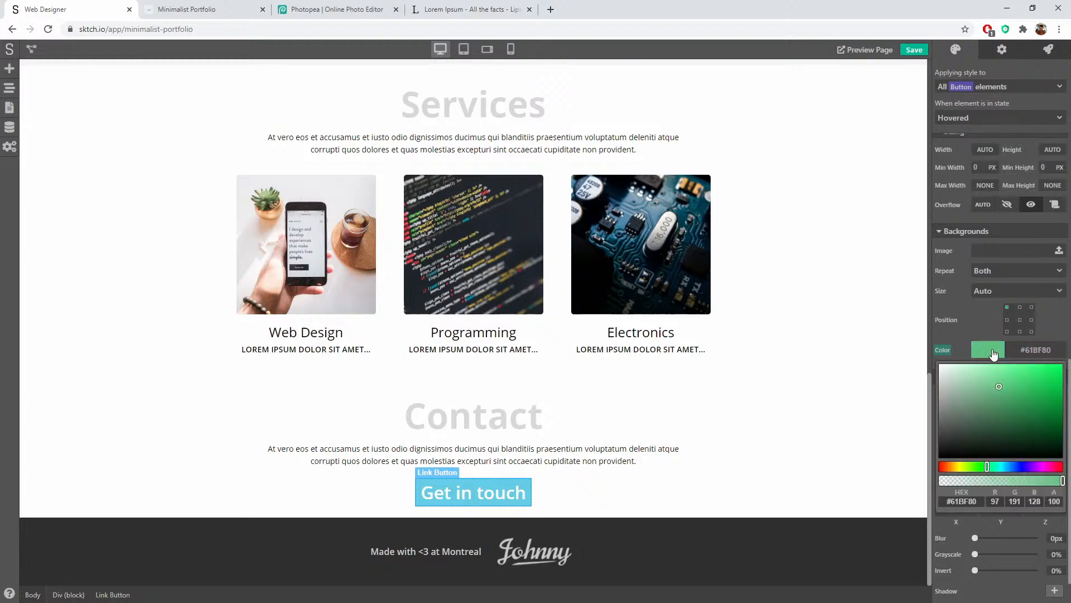
{"action": "double_click", "coordinate": [979, 504]}
{"action": "type", "text": "#65CCE4"}
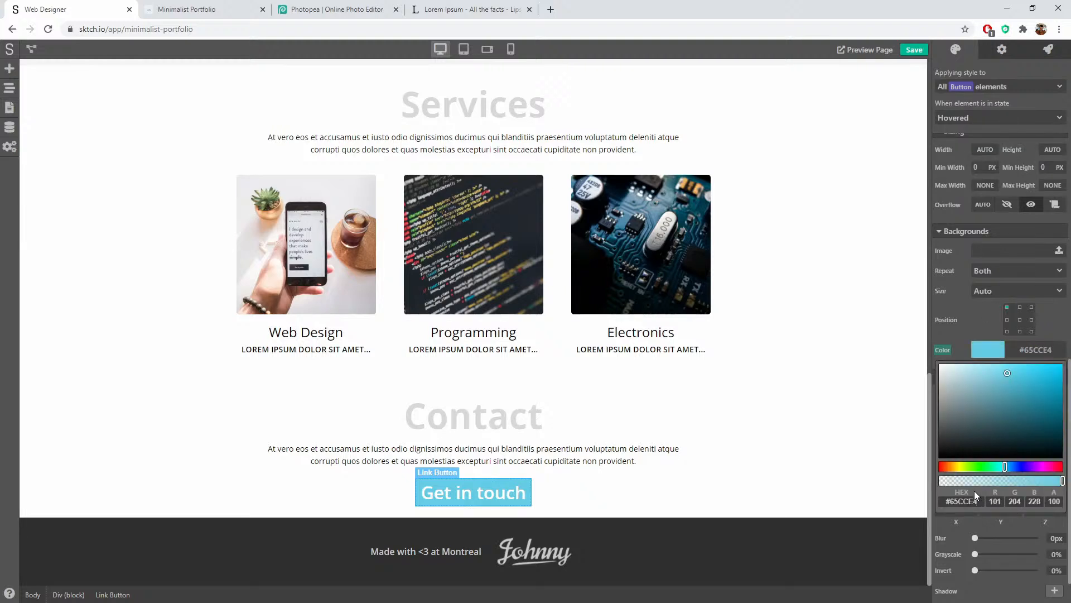
{"action": "left_click_drag", "start_coordinate": [1007, 373], "coordinate": [1002, 369]}
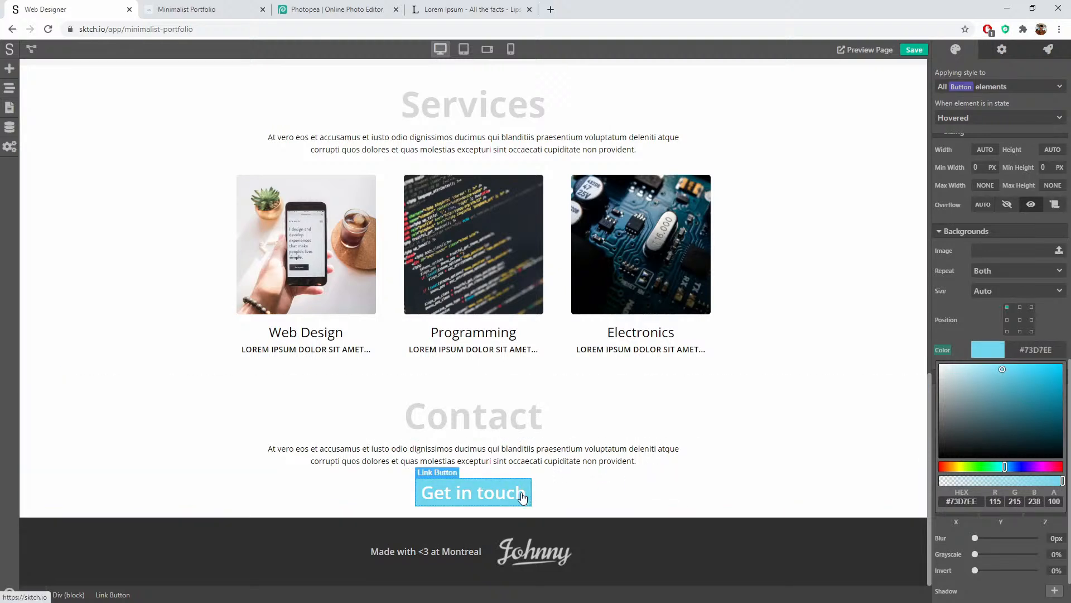
{"action": "left_click", "coordinate": [523, 496]}
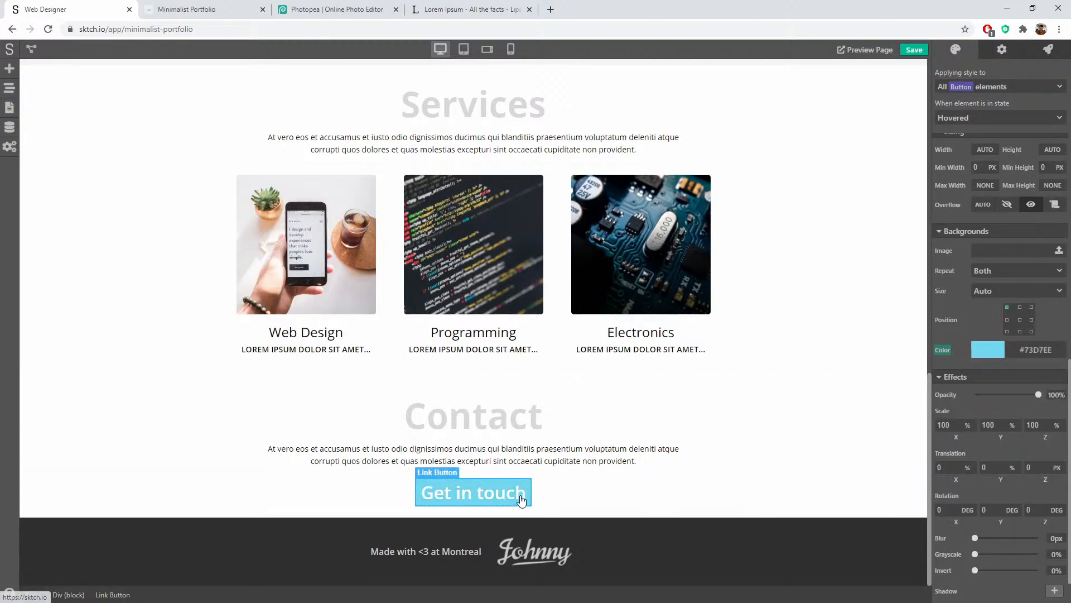
Step: Set the pressed state's background to a slightly darker blue, #57B7CD
{"action": "left_click", "coordinate": [979, 119]}
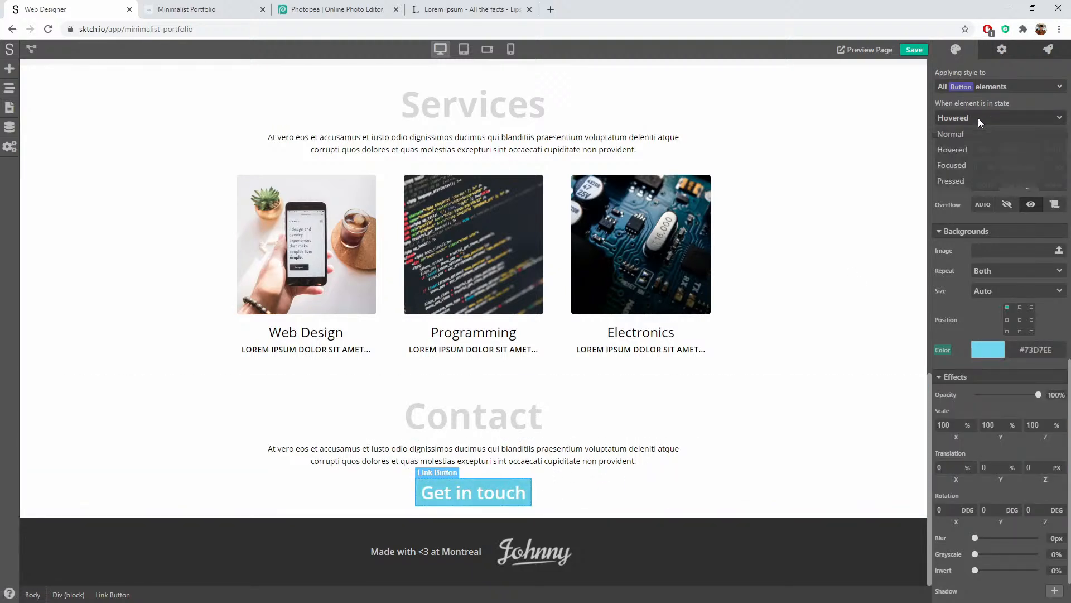
{"action": "left_click", "coordinate": [962, 180]}
{"action": "left_click", "coordinate": [985, 350]}
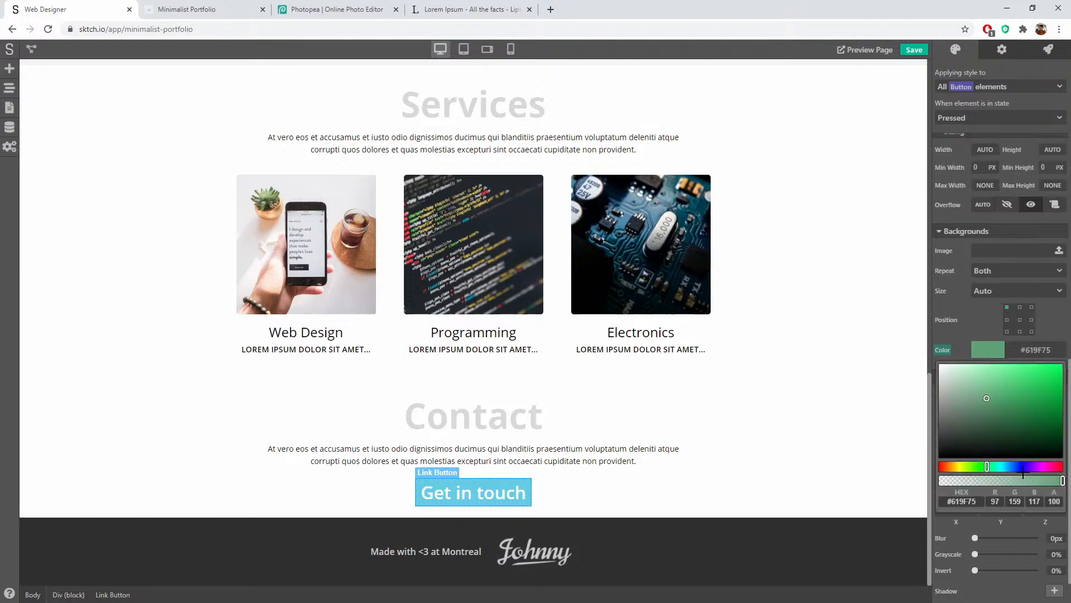
{"action": "double_click", "coordinate": [971, 500]}
{"action": "type", "text": "66CCE3"}
{"action": "key", "text": "Return"}
{"action": "left_click_drag", "start_coordinate": [1007, 375], "coordinate": [1011, 382]}
{"action": "left_click", "coordinate": [962, 293]}
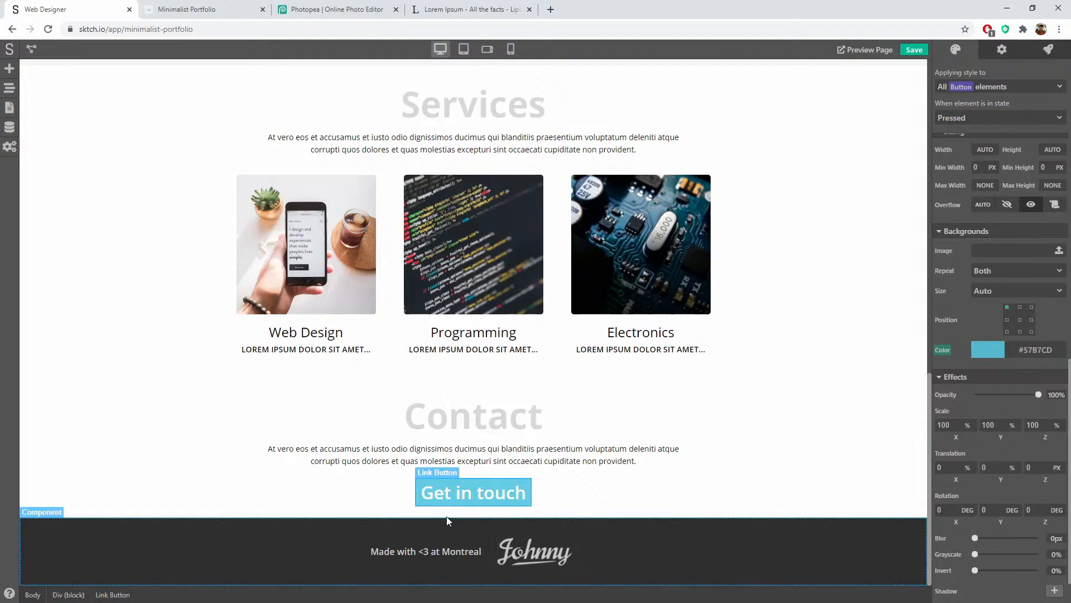
Step: Make the Get in touch button text uppercase and bold at weight 700
{"action": "left_click", "coordinate": [595, 490]}
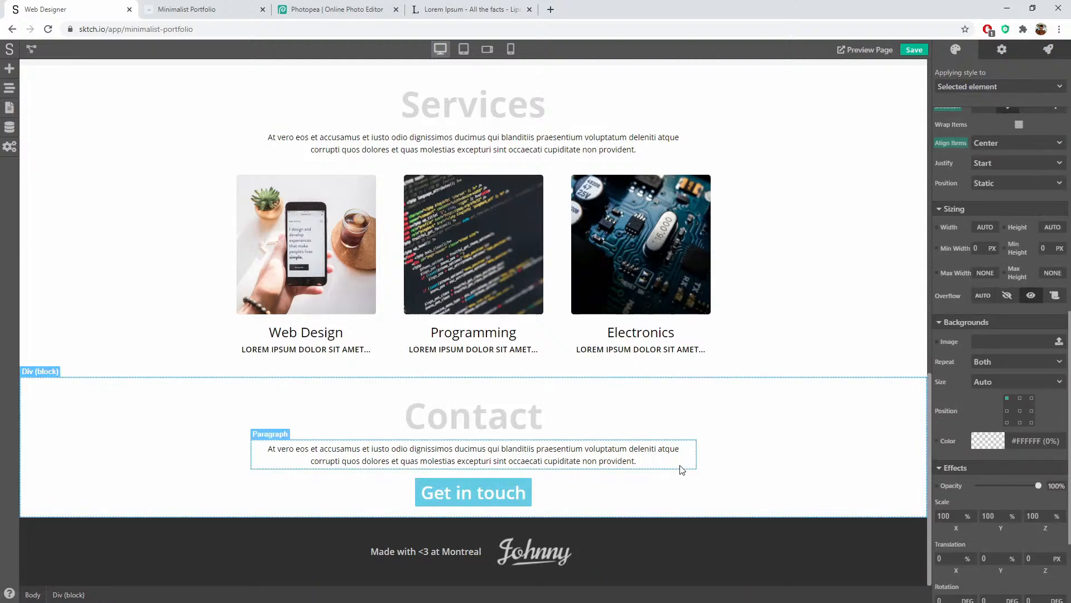
{"action": "left_click", "coordinate": [484, 495]}
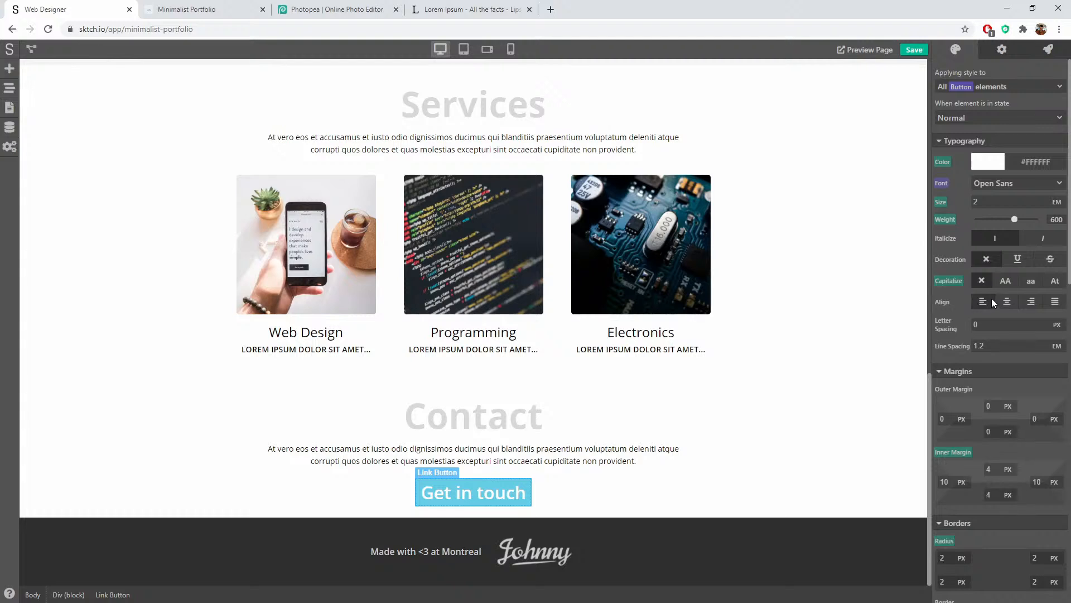
{"action": "left_click", "coordinate": [1006, 282]}
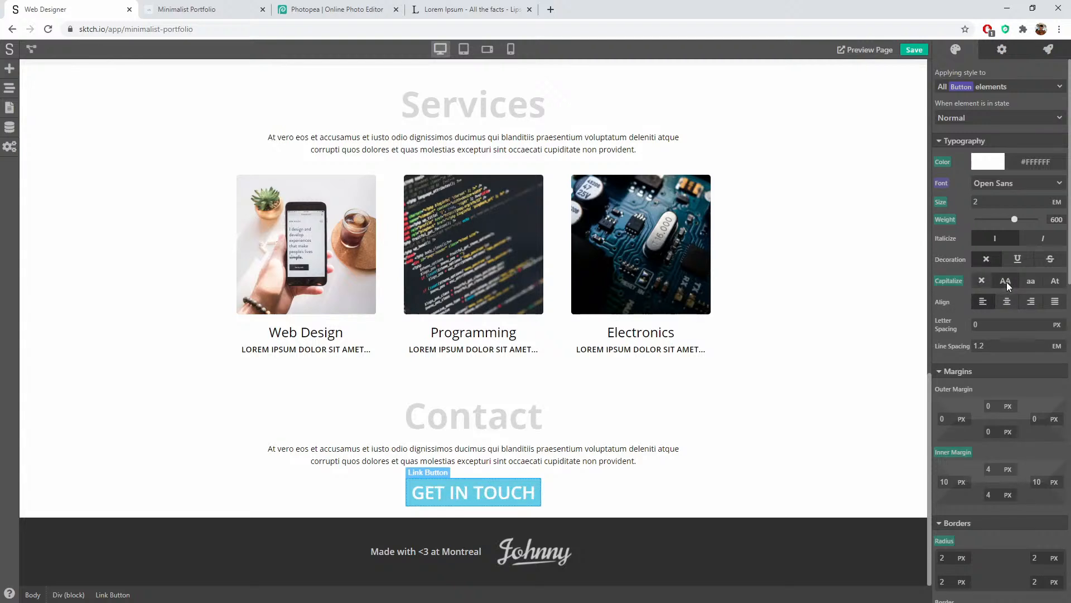
{"action": "left_click_drag", "start_coordinate": [1014, 220], "coordinate": [1024, 219]}
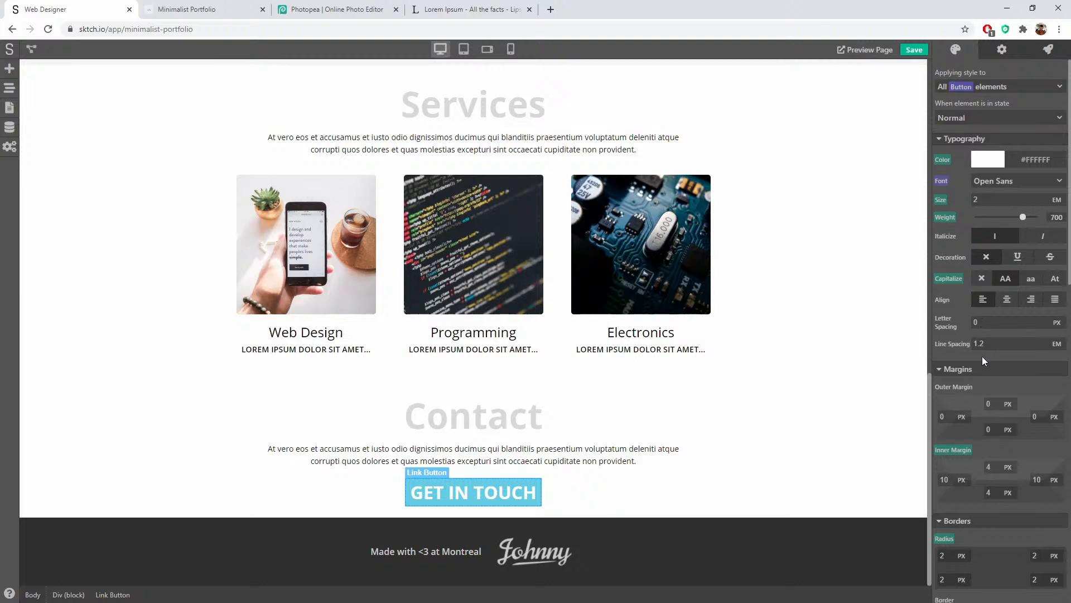
Step: Set the button's inner padding to 10 px vertical and 20 px horizontal
{"action": "scroll", "coordinate": [981, 356], "scroll_direction": "down", "scroll_amount": 4}
{"action": "left_click", "coordinate": [989, 246]}
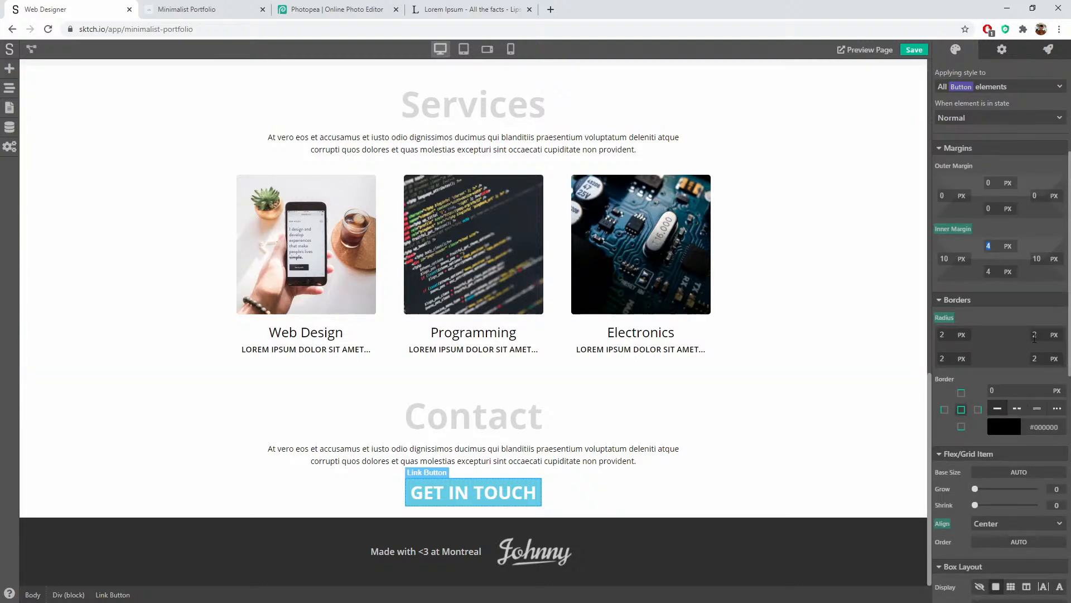
{"action": "type", "text": "10"}
{"action": "key", "text": "Tab"}
{"action": "type", "text": "20"}
{"action": "key", "text": "Tab"}
{"action": "type", "text": "20"}
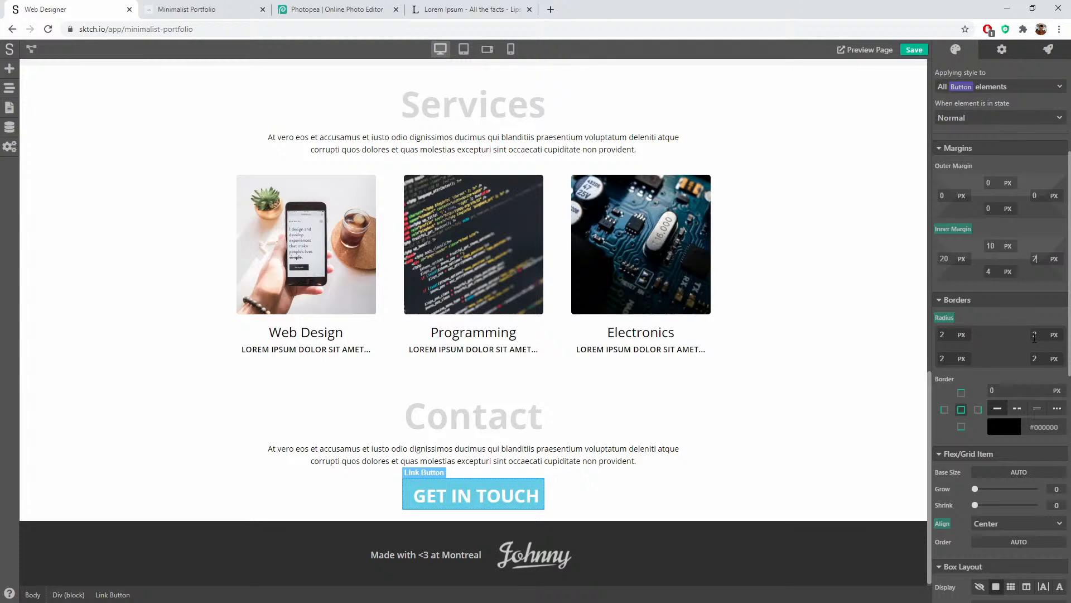
{"action": "key", "text": "Tab"}
{"action": "type", "text": "10"}
{"action": "key", "text": "Tab"}
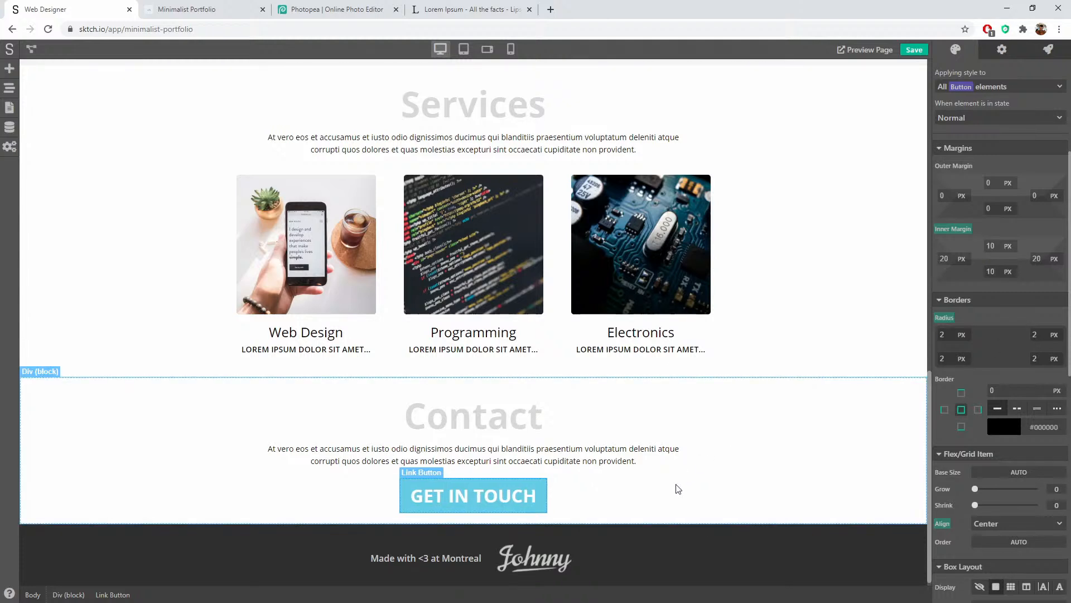
Step: Increase the button padding to 15 px vertical and 25 px horizontal
{"action": "left_click", "coordinate": [692, 483]}
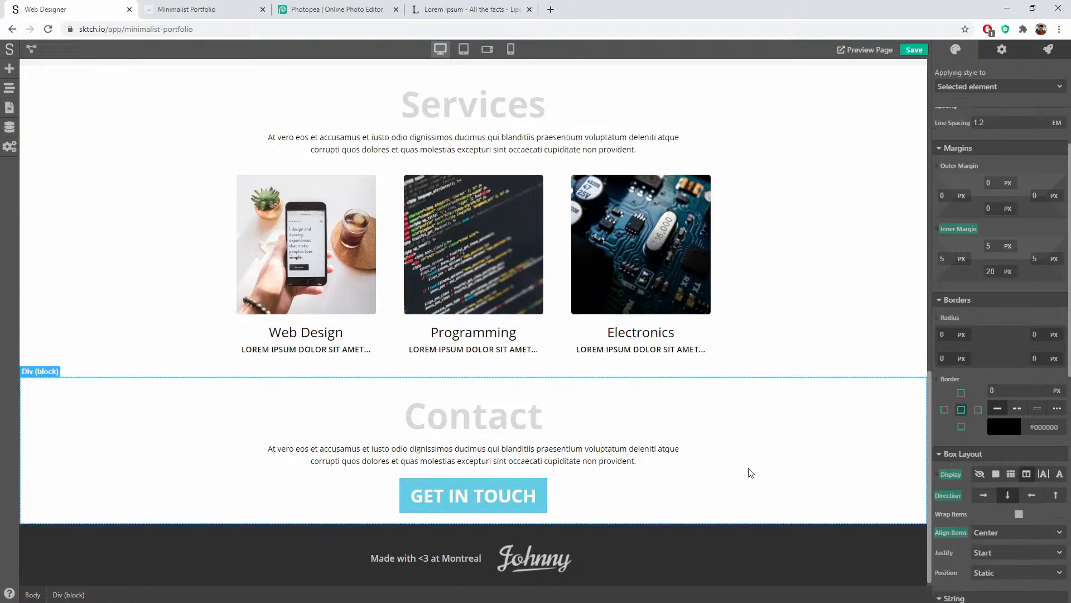
{"action": "left_click", "coordinate": [543, 488]}
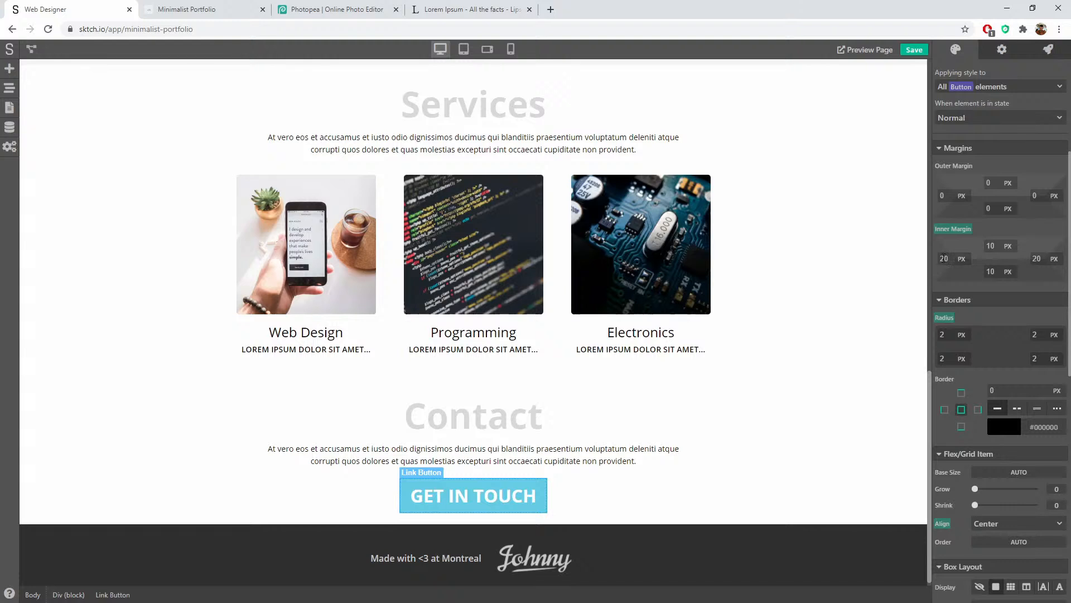
{"action": "left_click_drag", "start_coordinate": [950, 258], "coordinate": [874, 262]}
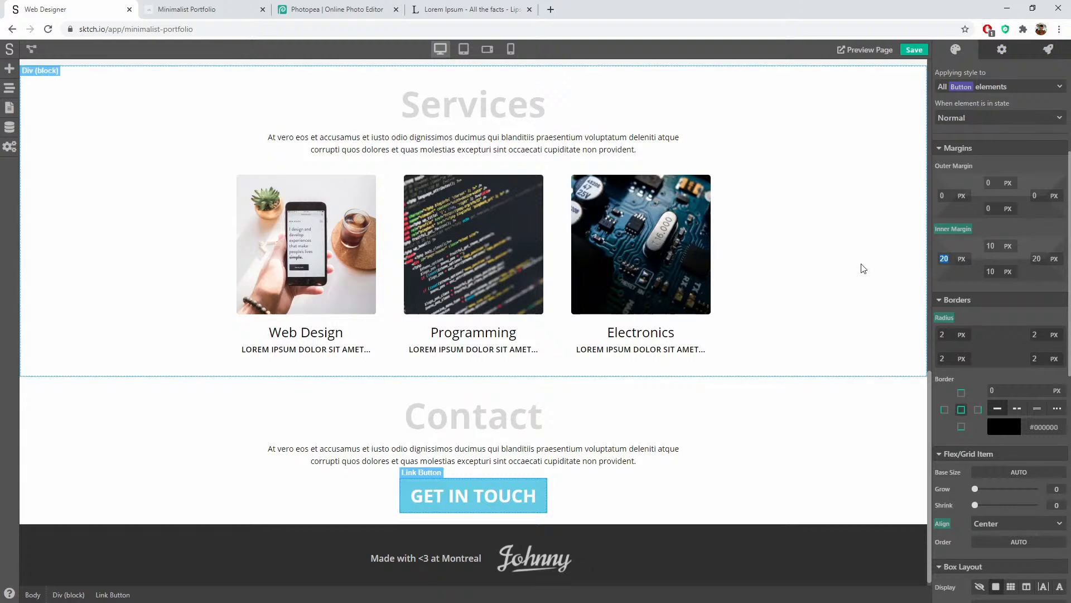
{"action": "type", "text": "25"}
{"action": "key", "text": "shift+Tab"}
{"action": "type", "text": "2"}
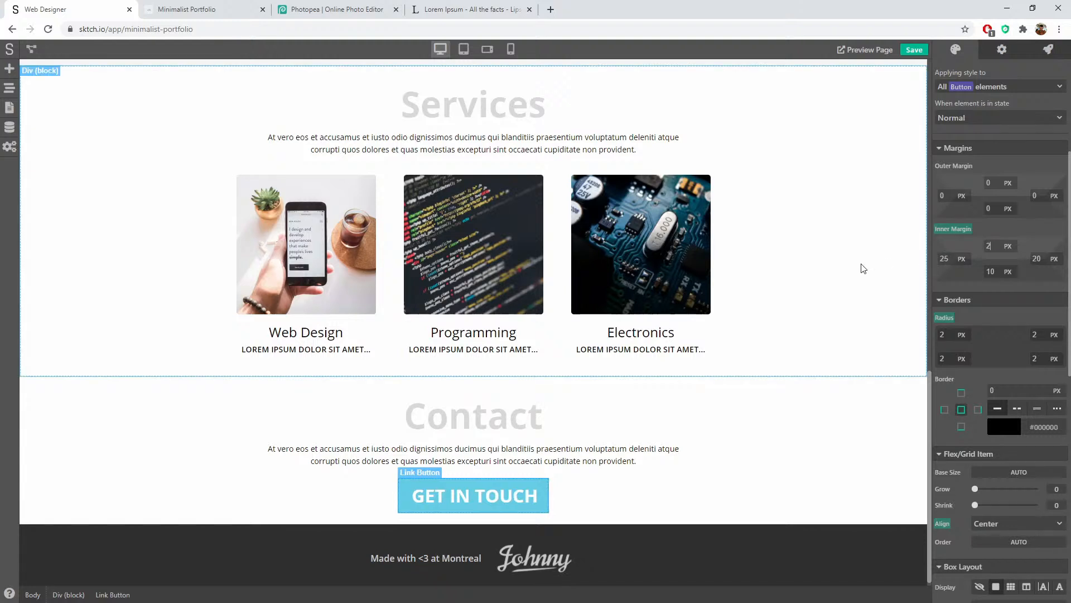
{"action": "key", "text": "BackSpace"}
{"action": "type", "text": "15"}
{"action": "key", "text": "Tab"}
{"action": "type", "text": "2"}
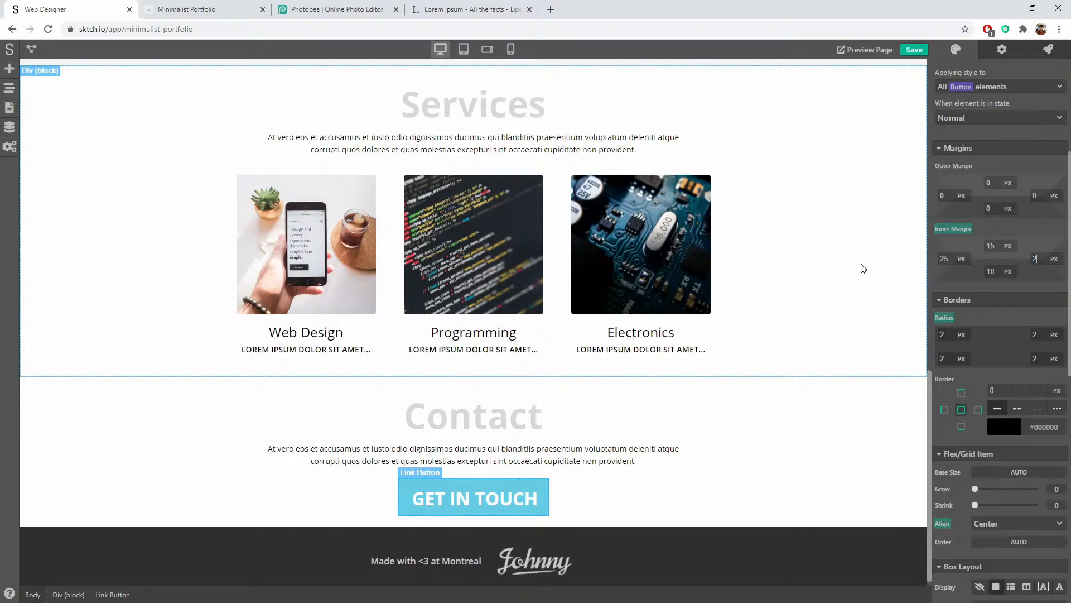
{"action": "type", "text": "5"}
{"action": "key", "text": "Tab"}
{"action": "type", "text": "15"}
Step: Reduce the button text size to 1.5 em
{"action": "scroll", "coordinate": [1059, 238], "scroll_direction": "up", "scroll_amount": 4}
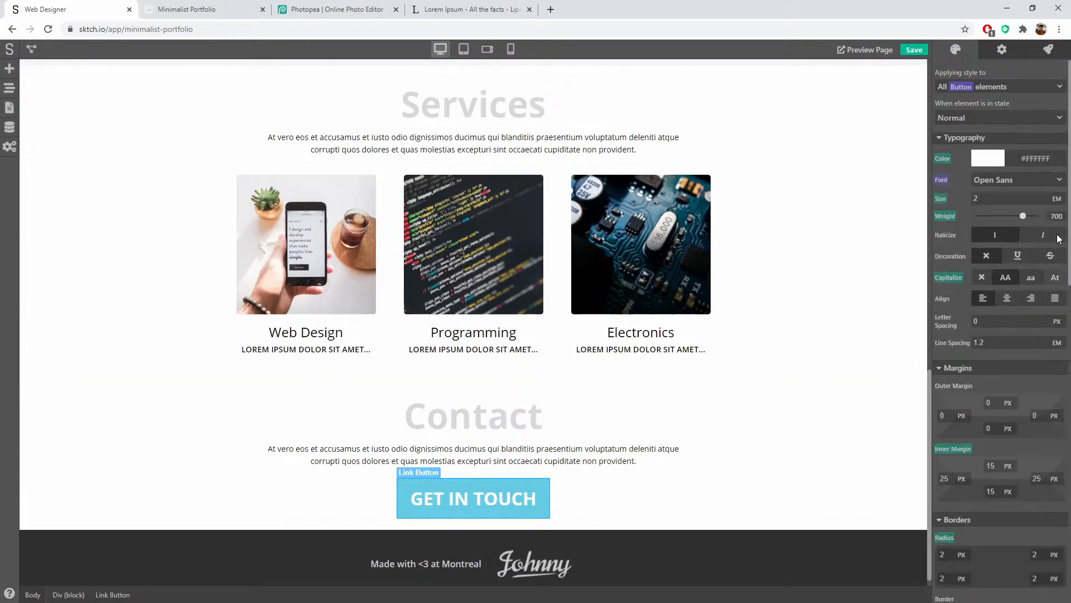
{"action": "left_click_drag", "start_coordinate": [996, 202], "coordinate": [925, 204]}
{"action": "type", "text": "1."}
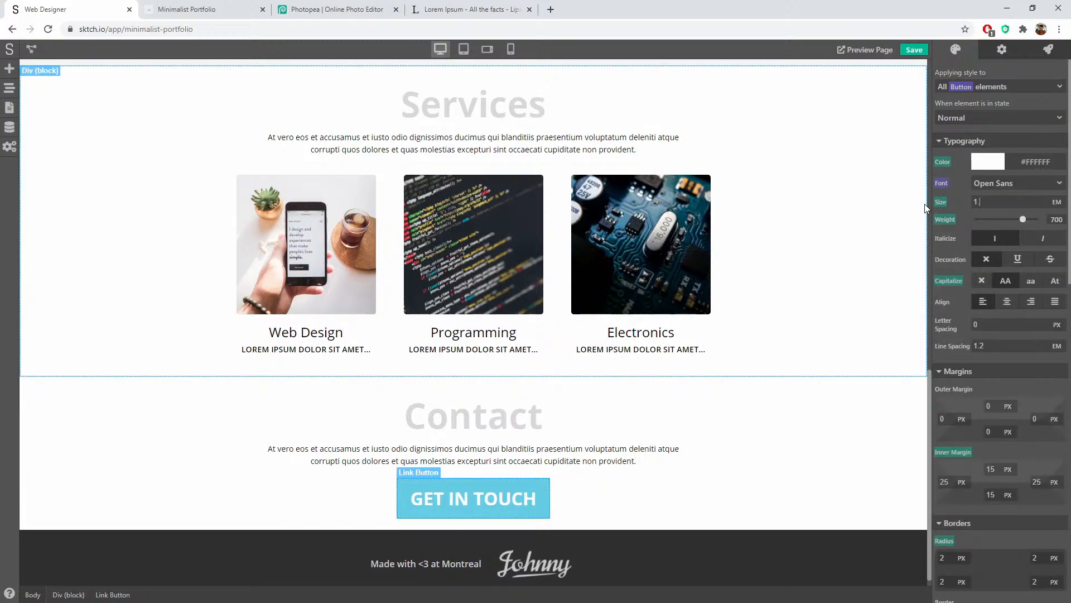
{"action": "type", "text": "5"}
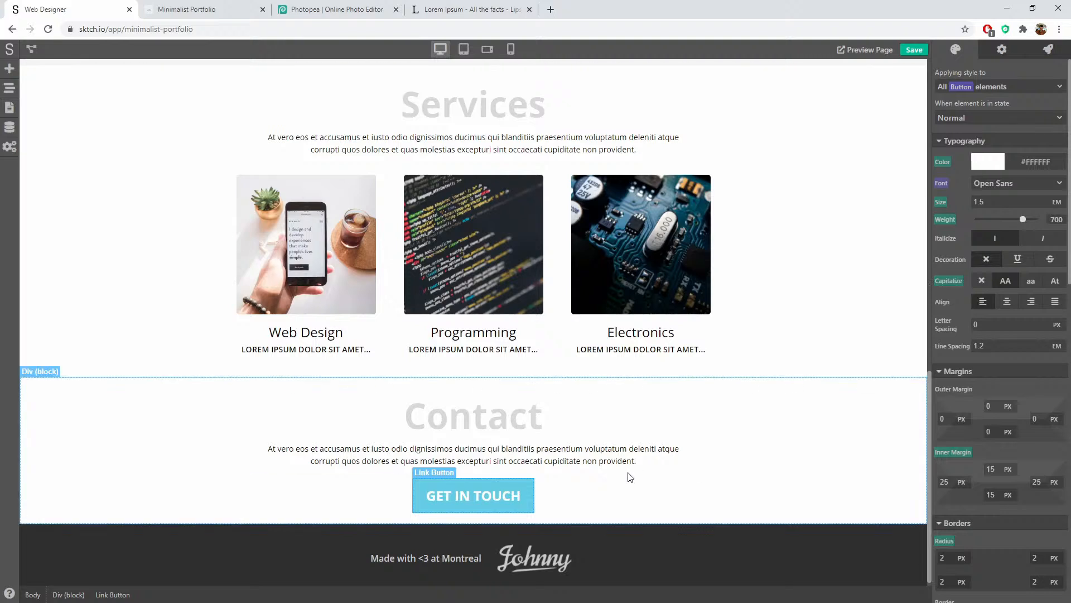
{"action": "left_click", "coordinate": [630, 461]}
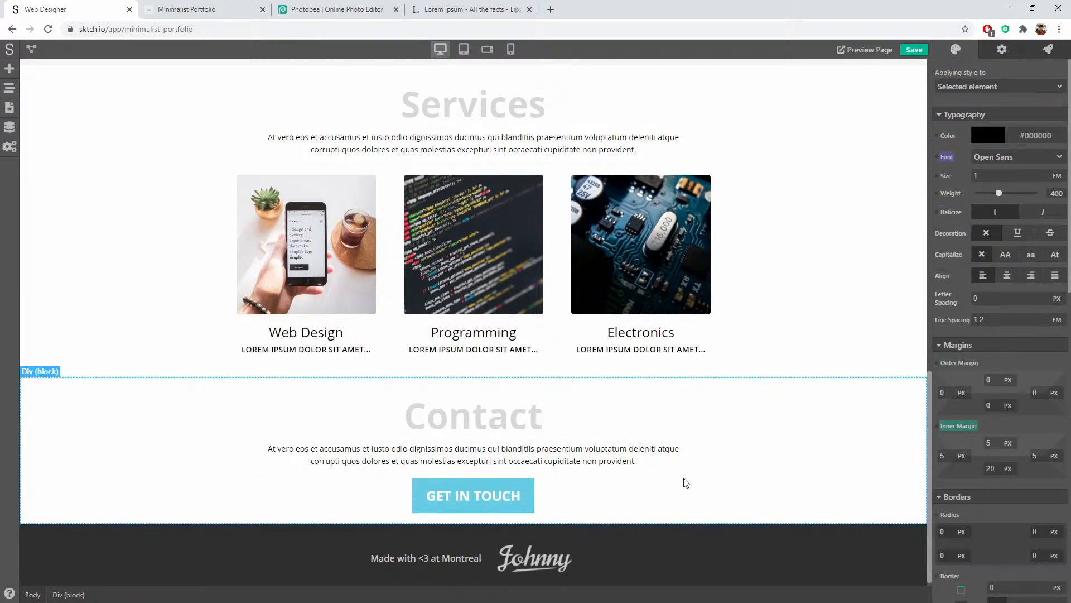
Step: Point the GET IN TOUCH button's destination to a mailto e-mail address and save the project
{"action": "scroll", "coordinate": [711, 478], "scroll_direction": "down", "scroll_amount": 1}
{"action": "left_click", "coordinate": [473, 489]}
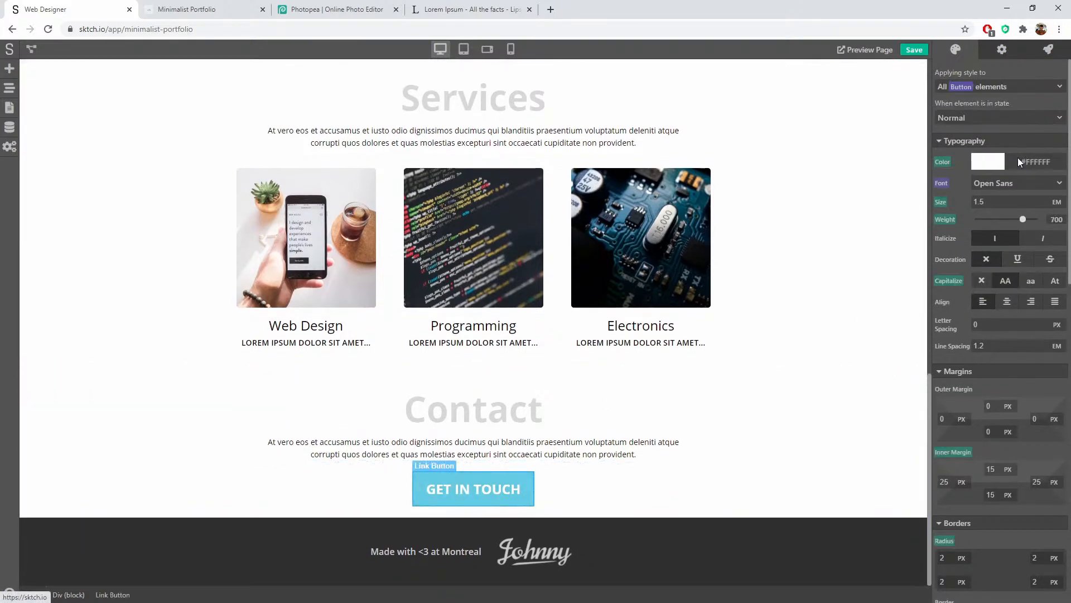
{"action": "left_click", "coordinate": [1007, 49]}
{"action": "left_click_drag", "start_coordinate": [991, 92], "coordinate": [908, 92]}
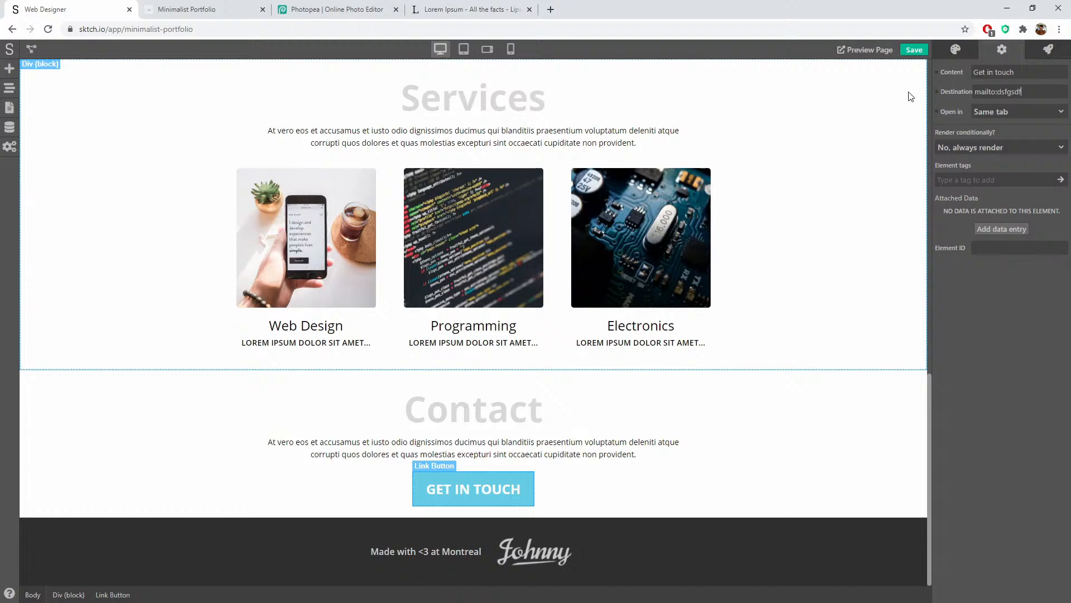
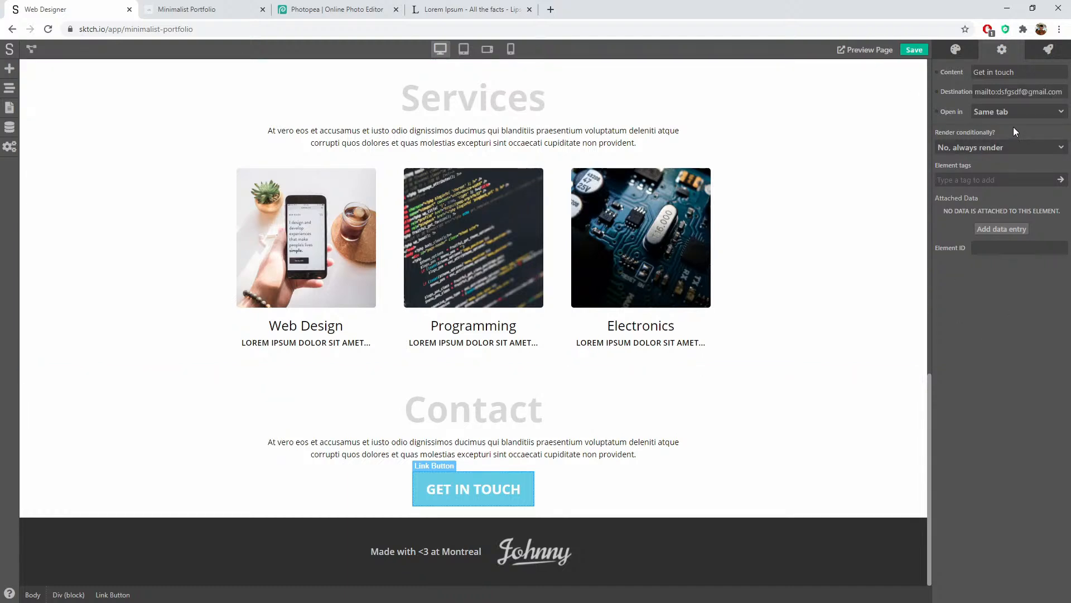
{"action": "double_click", "coordinate": [1009, 92]}
{"action": "key", "text": "Right"}
{"action": "key", "text": "BackSpace"}
{"action": "key", "text": "BackSpace"}
{"action": "key", "text": "BackSpace"}
{"action": "key", "text": "BackSpace"}
{"action": "key", "text": "BackSpace"}
{"action": "key", "text": "BackSpace"}
{"action": "key", "text": "BackSpace"}
{"action": "type", "text": "example"}
{"action": "left_click", "coordinate": [719, 466]}
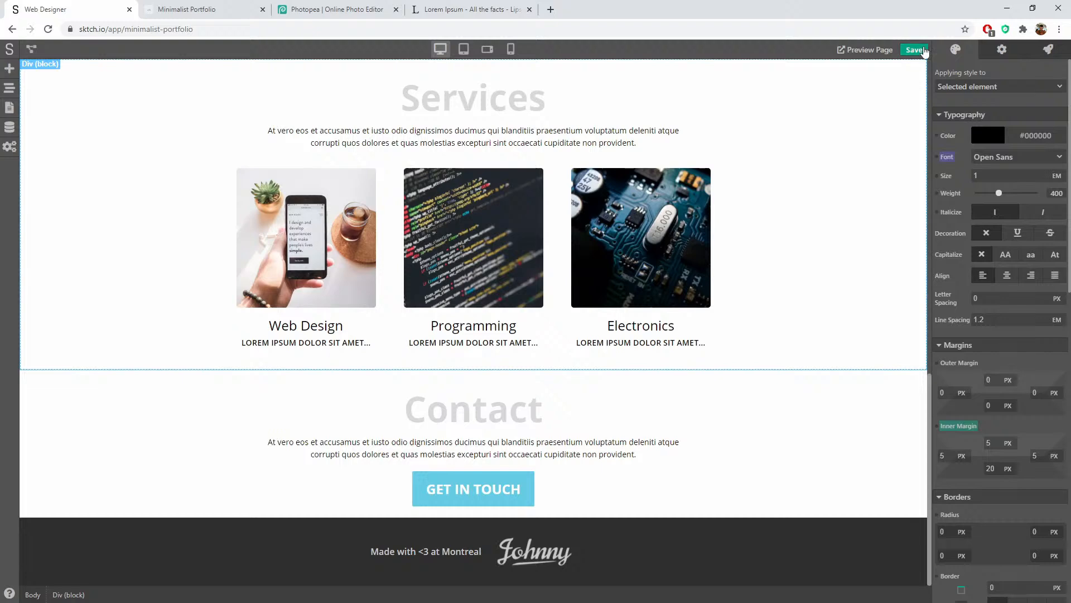
{"action": "left_click", "coordinate": [915, 50]}
Step: Reload the live Minimalist Portfolio page, scroll to Contact, and return to the editor
{"action": "left_click", "coordinate": [160, 4]}
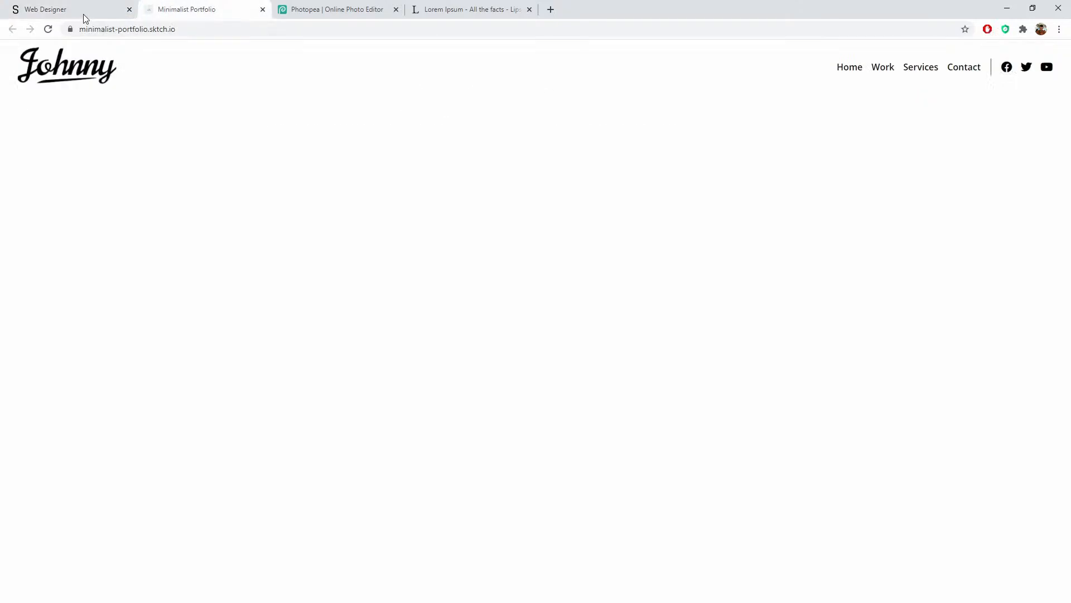
{"action": "left_click", "coordinate": [48, 29]}
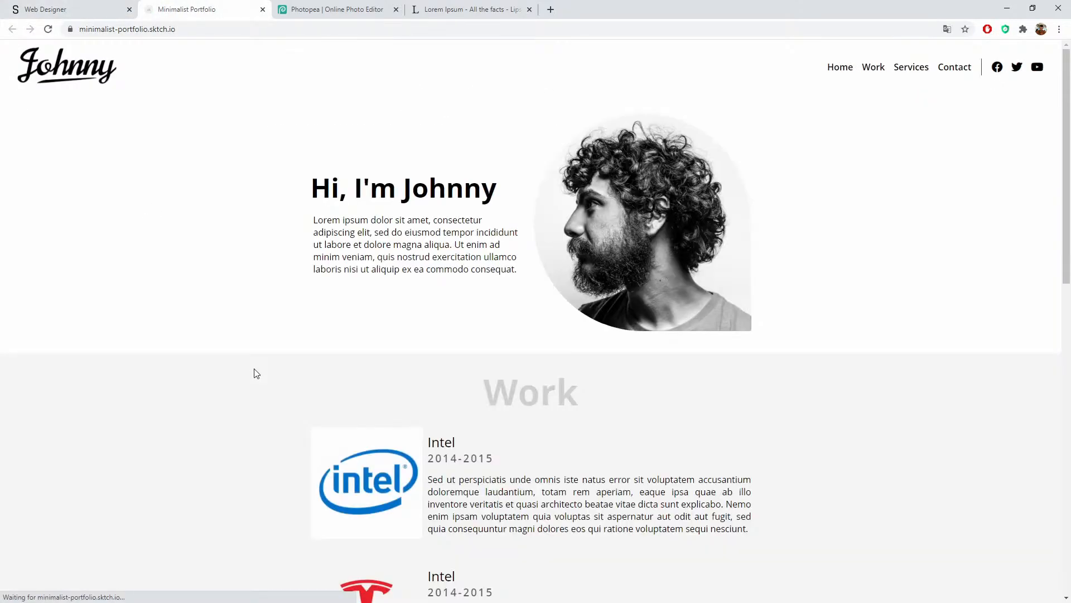
{"action": "scroll", "coordinate": [401, 265], "scroll_direction": "down", "scroll_amount": 2}
{"action": "scroll", "coordinate": [401, 265], "scroll_direction": "down", "scroll_amount": 11}
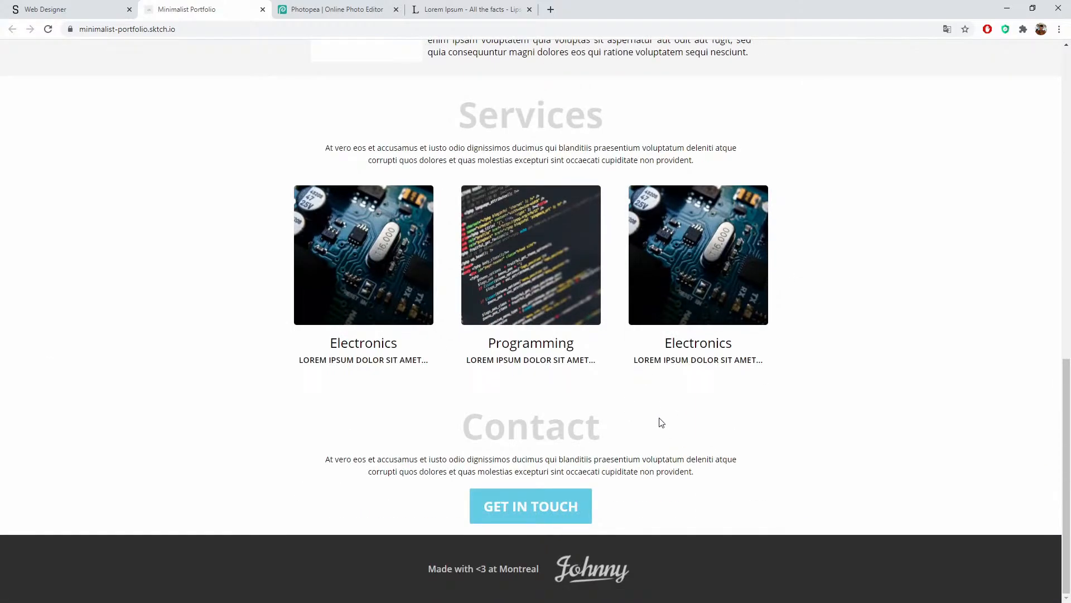
{"action": "left_click", "coordinate": [77, 4]}
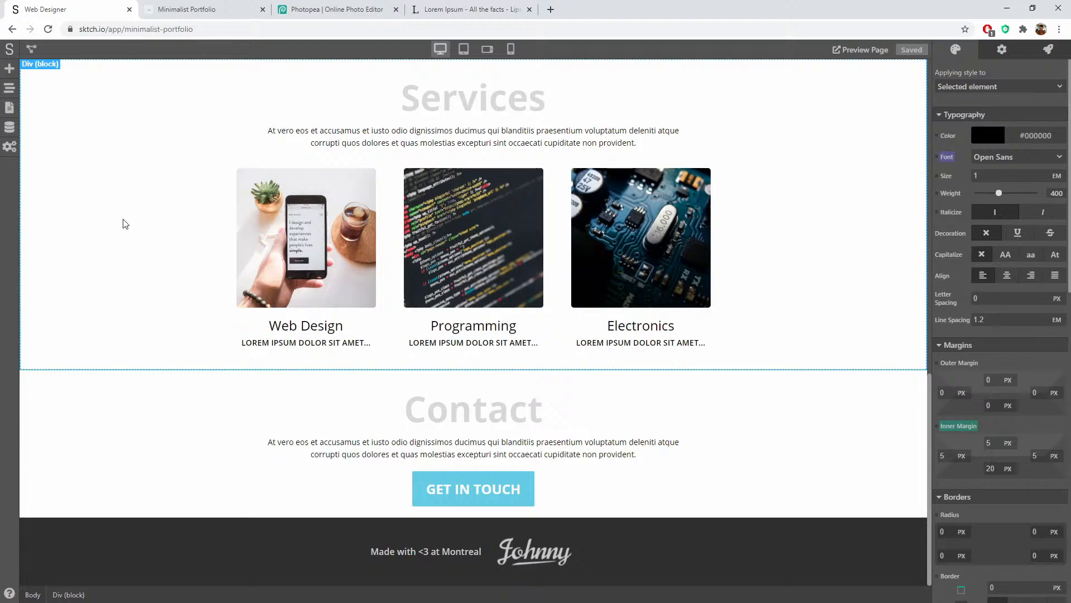
Step: Copy the Work section's #F4F4F4 background and paste it into the Contact section's background
{"action": "scroll", "coordinate": [117, 234], "scroll_direction": "up", "scroll_amount": 4}
{"action": "scroll", "coordinate": [1042, 481], "scroll_direction": "down", "scroll_amount": 12}
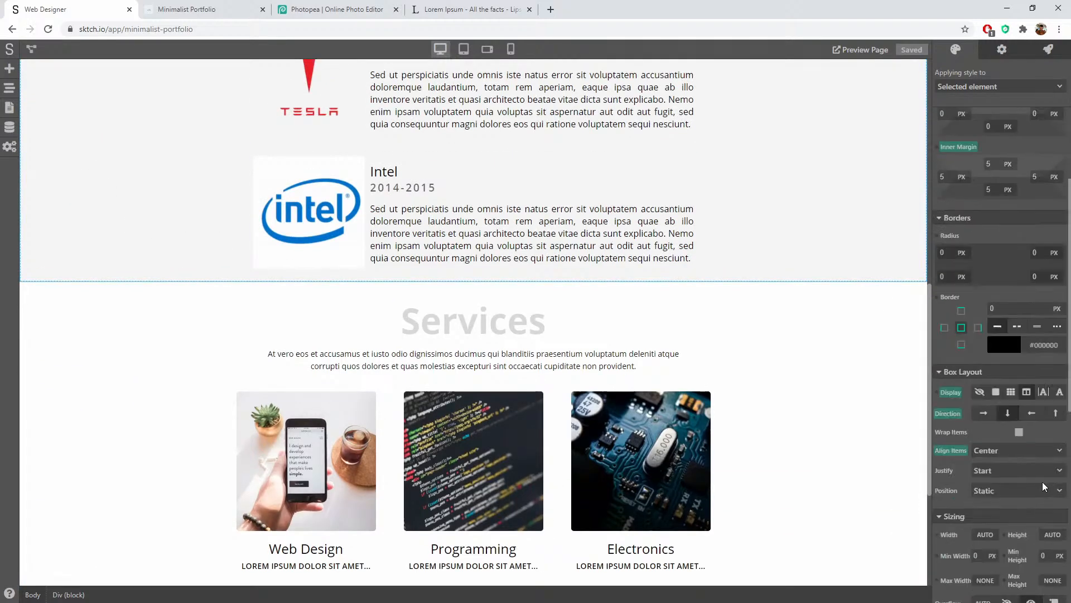
{"action": "double_click", "coordinate": [1035, 357]}
{"action": "key", "text": "ctrl+c"}
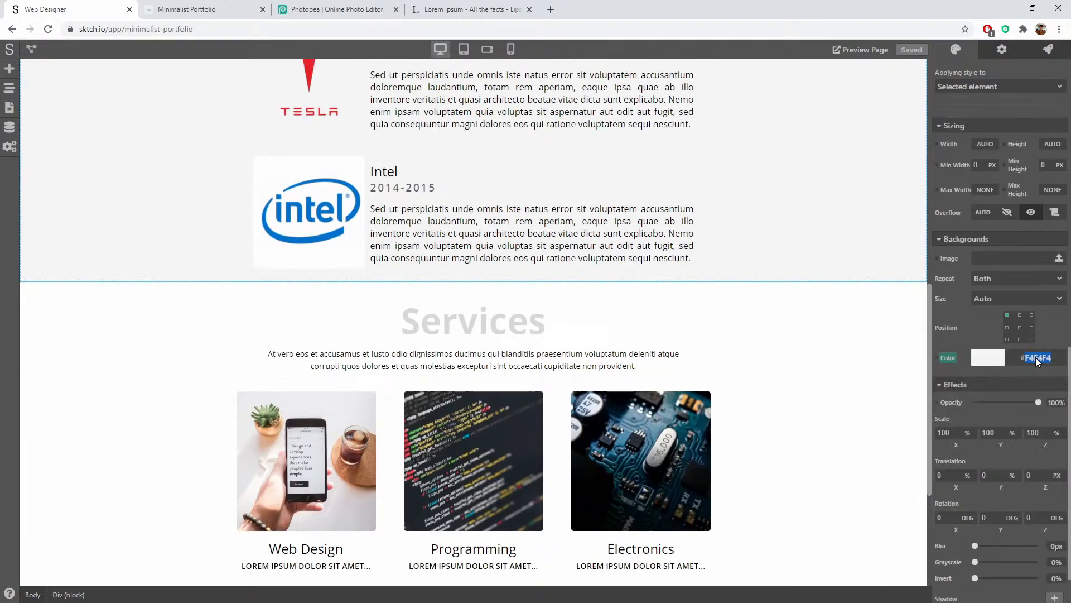
{"action": "left_click", "coordinate": [188, 348]}
{"action": "scroll", "coordinate": [189, 350], "scroll_direction": "down", "scroll_amount": 4}
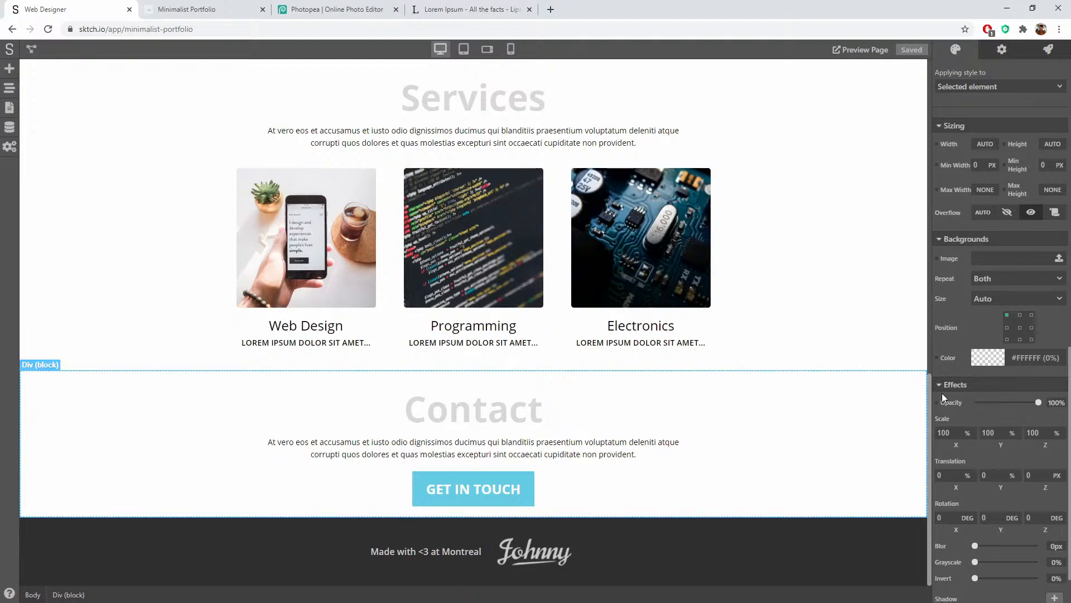
{"action": "left_click", "coordinate": [997, 361]}
{"action": "double_click", "coordinate": [971, 508]}
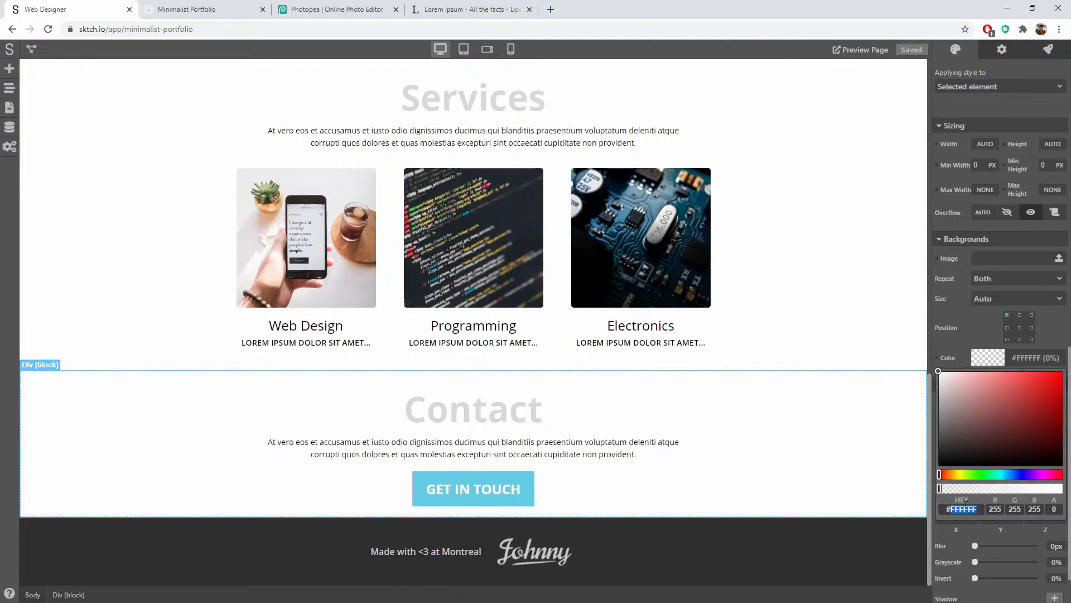
{"action": "key", "text": "ctrl+v"}
{"action": "left_click", "coordinate": [775, 346]}
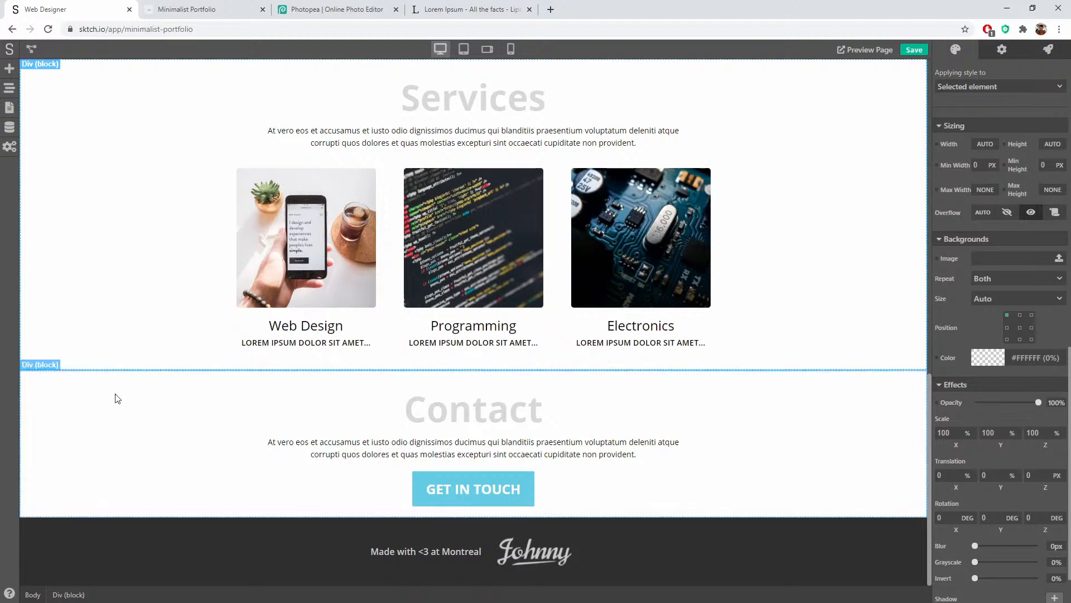
Step: Make the Contact section's grey background fully opaque
{"action": "scroll", "coordinate": [123, 424], "scroll_direction": "up", "scroll_amount": 5}
{"action": "scroll", "coordinate": [134, 446], "scroll_direction": "down", "scroll_amount": 5}
{"action": "left_click", "coordinate": [126, 456]}
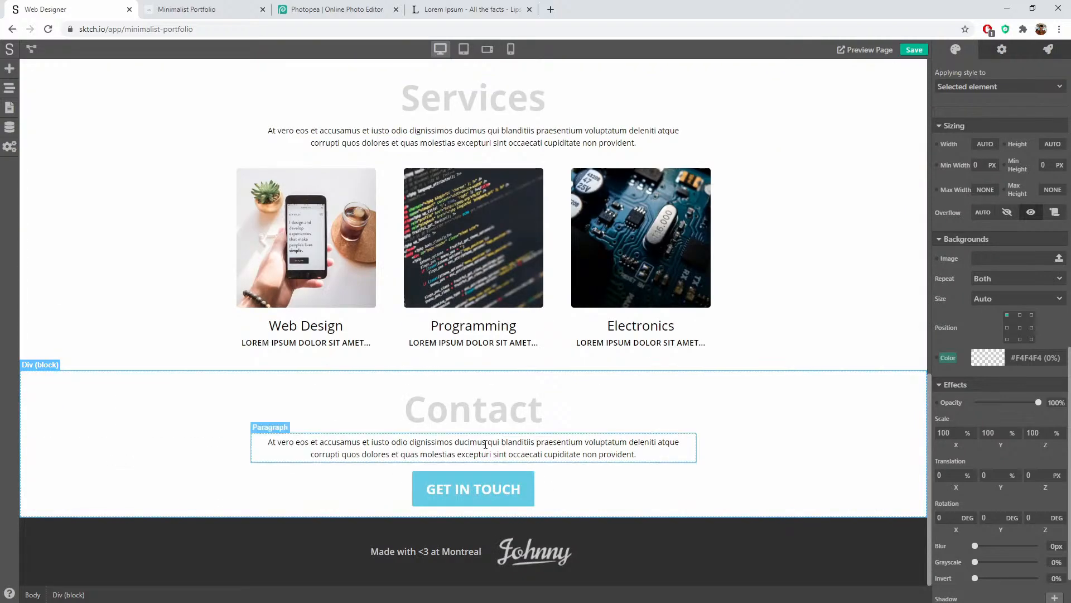
{"action": "scroll", "coordinate": [1026, 404], "scroll_direction": "down", "scroll_amount": 1}
{"action": "scroll", "coordinate": [820, 282], "scroll_direction": "up", "scroll_amount": 2}
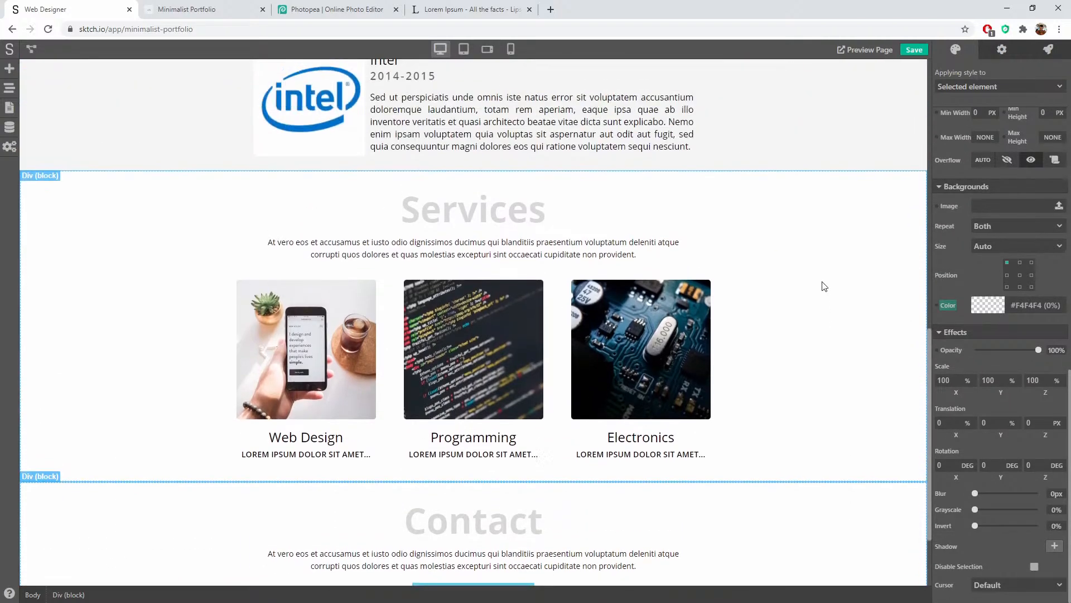
{"action": "left_click", "coordinate": [988, 304]}
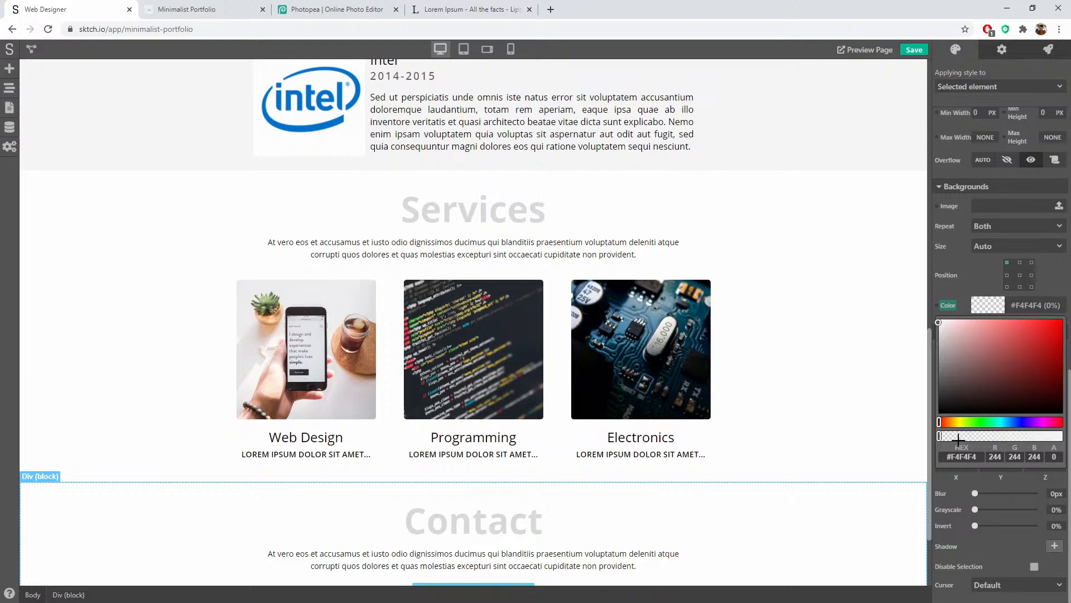
{"action": "left_click", "coordinate": [873, 392]}
{"action": "scroll", "coordinate": [881, 301], "scroll_direction": "down", "scroll_amount": 2}
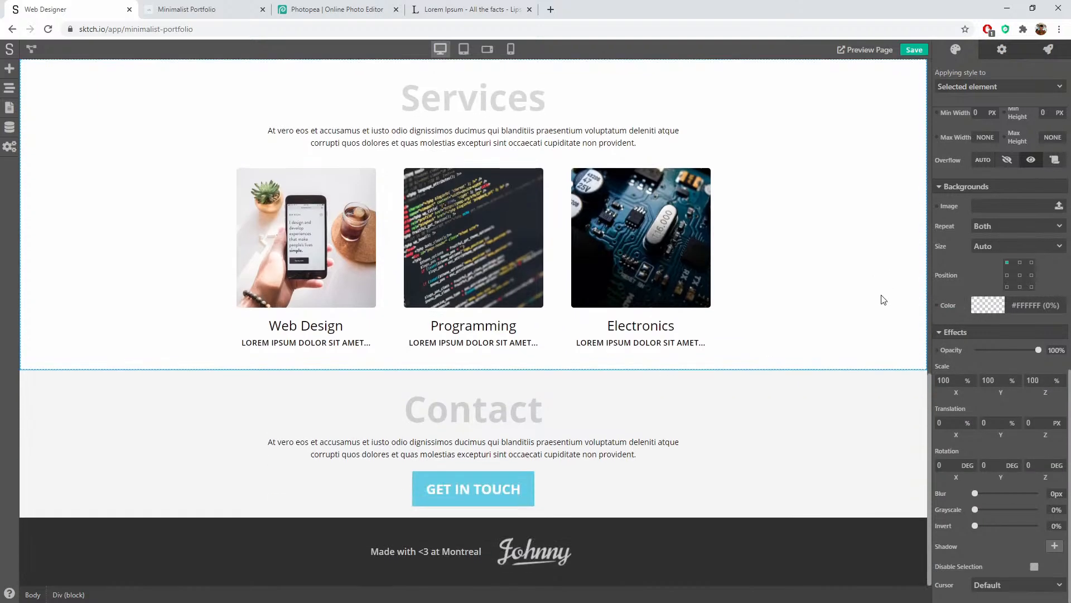
{"action": "left_click", "coordinate": [822, 433]}
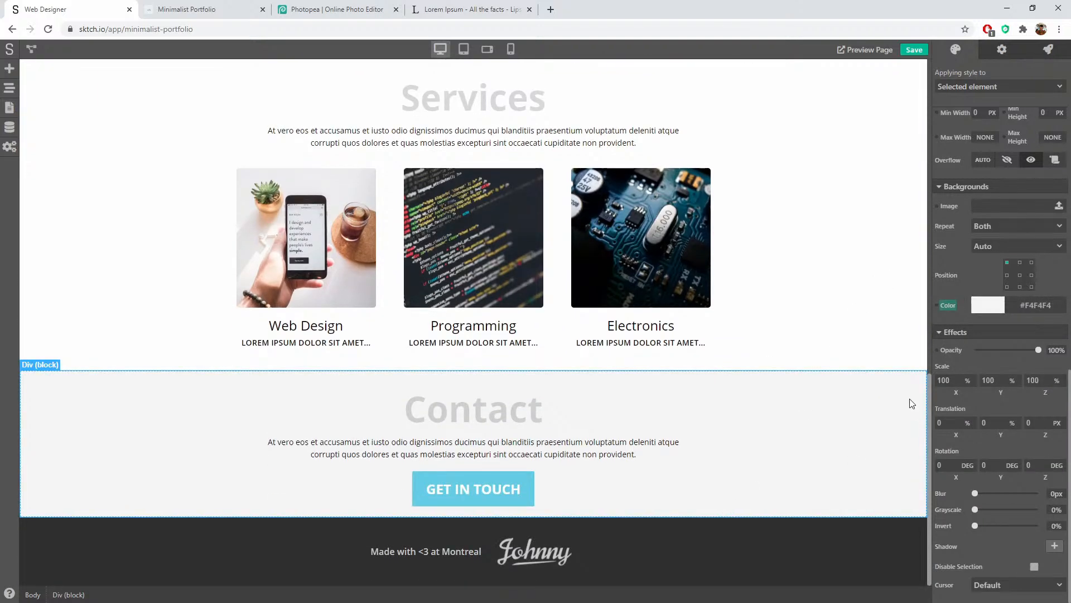
{"action": "scroll", "coordinate": [1002, 216], "scroll_direction": "up", "scroll_amount": 6}
{"action": "scroll", "coordinate": [963, 286], "scroll_direction": "up", "scroll_amount": 5}
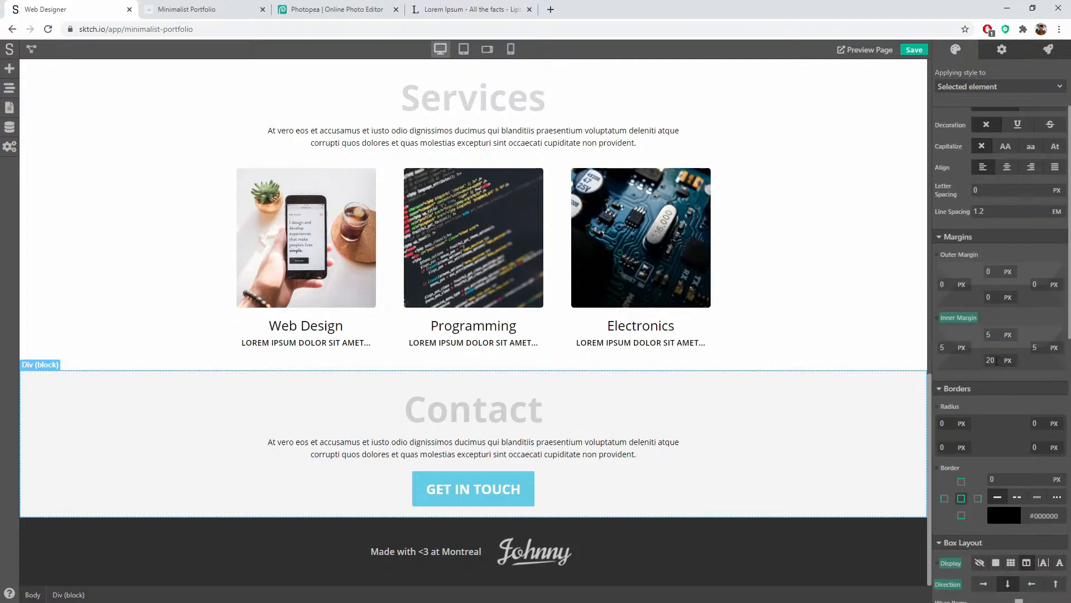
Step: Set the Contact and Services sections' bottom inner padding to 40 px
{"action": "left_click_drag", "start_coordinate": [997, 362], "coordinate": [945, 360]}
{"action": "type", "text": "30"}
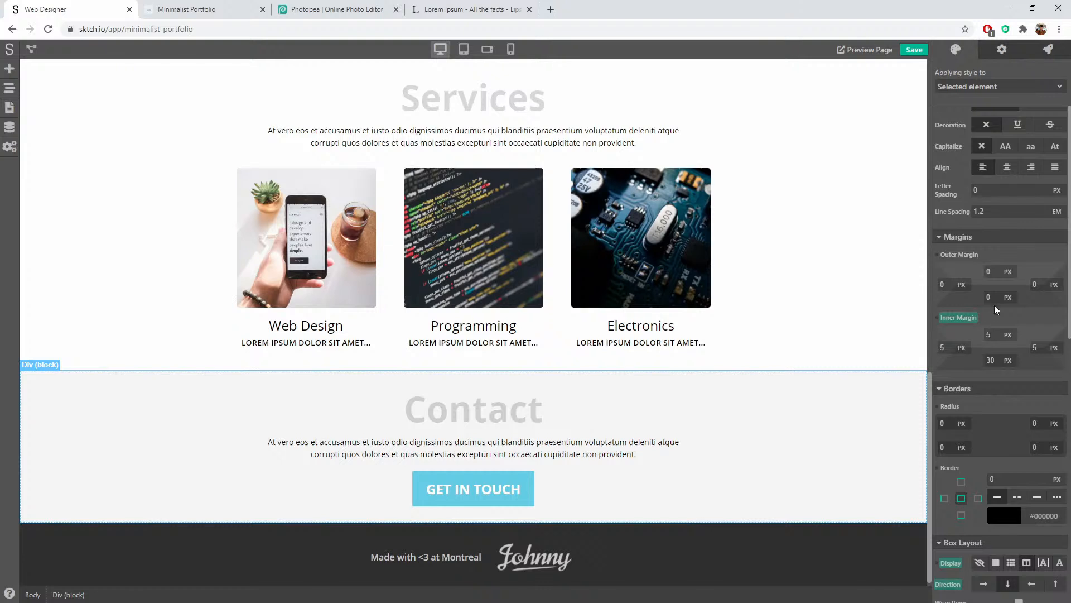
{"action": "double_click", "coordinate": [990, 358]}
{"action": "type", "text": "40"}
{"action": "left_click", "coordinate": [767, 292]}
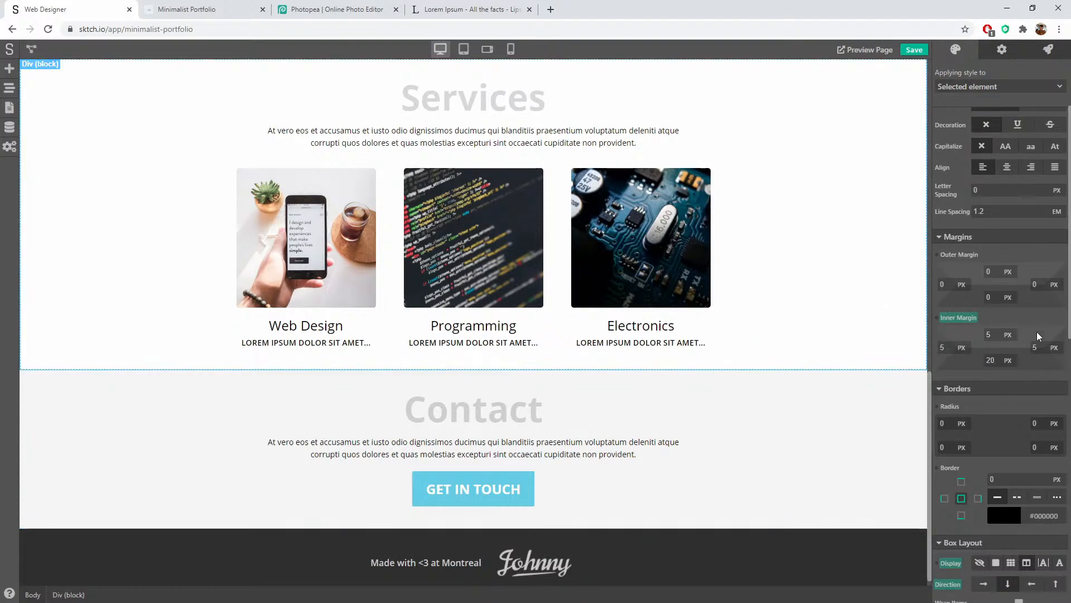
{"action": "double_click", "coordinate": [977, 360]}
{"action": "type", "text": "47"}
{"action": "key", "text": "BackSpace"}
{"action": "type", "text": "0"}
Step: Set the Work section's bottom inner padding to 40 px
{"action": "scroll", "coordinate": [789, 291], "scroll_direction": "up", "scroll_amount": 4}
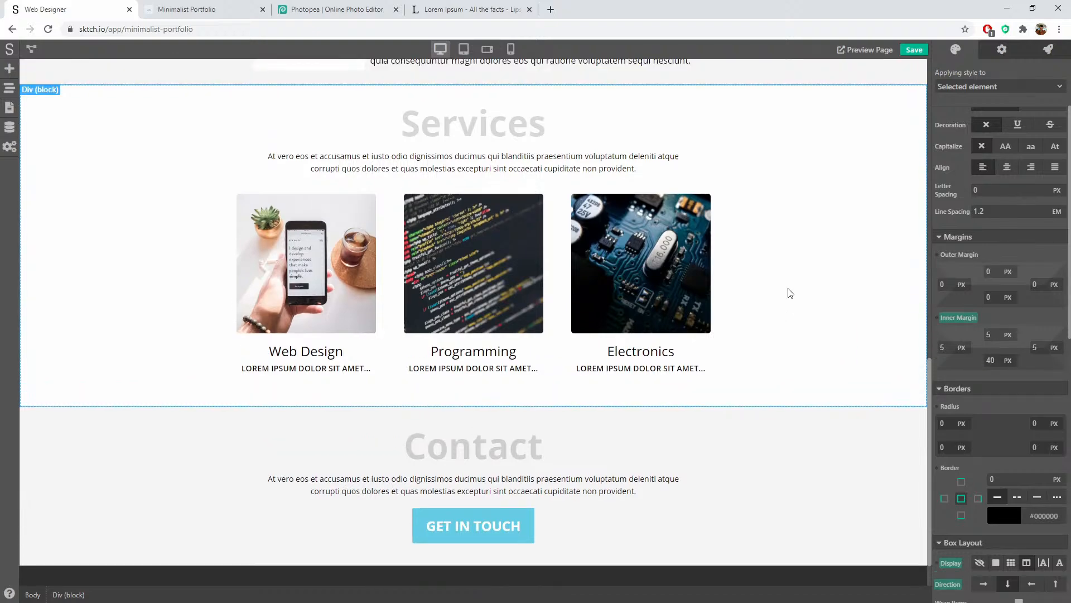
{"action": "left_click", "coordinate": [745, 184]}
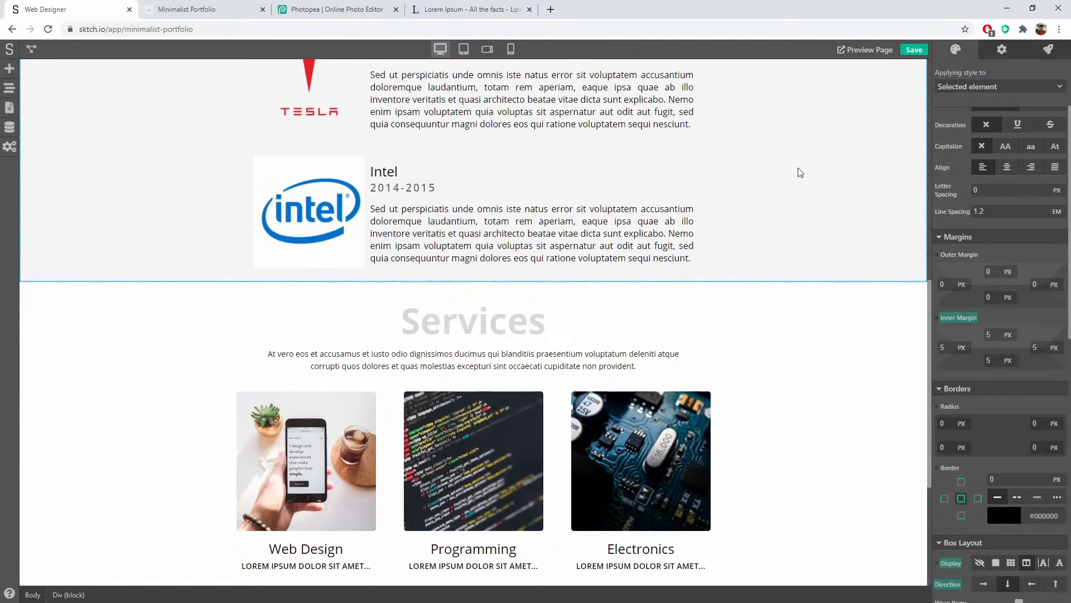
{"action": "left_click", "coordinate": [989, 360]}
{"action": "type", "text": "40"}
{"action": "key", "text": "Return"}
{"action": "scroll", "coordinate": [829, 321], "scroll_direction": "up", "scroll_amount": 10}
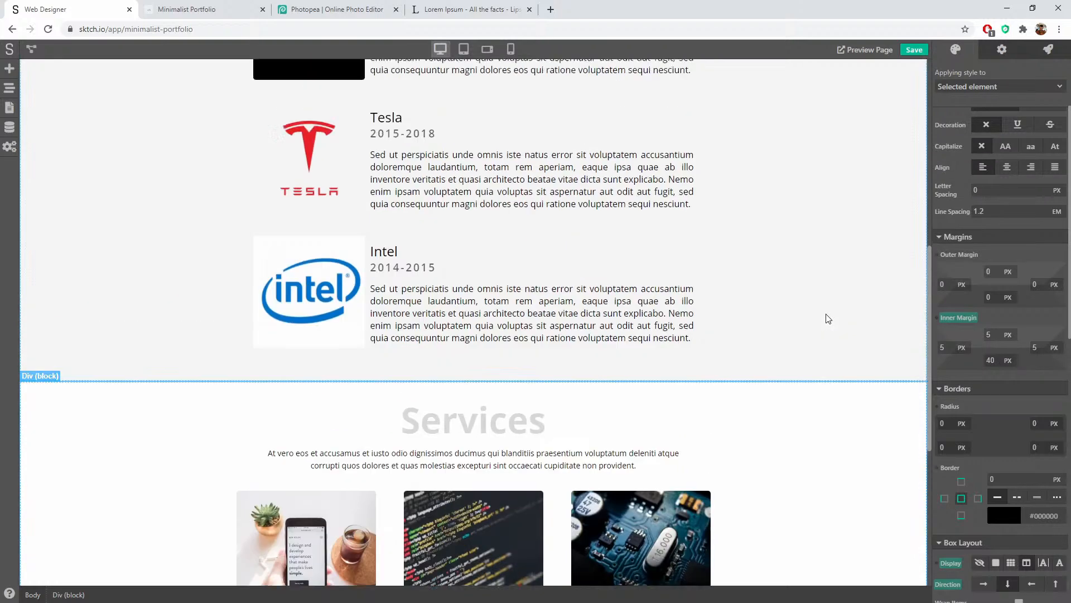
{"action": "left_click", "coordinate": [829, 327]}
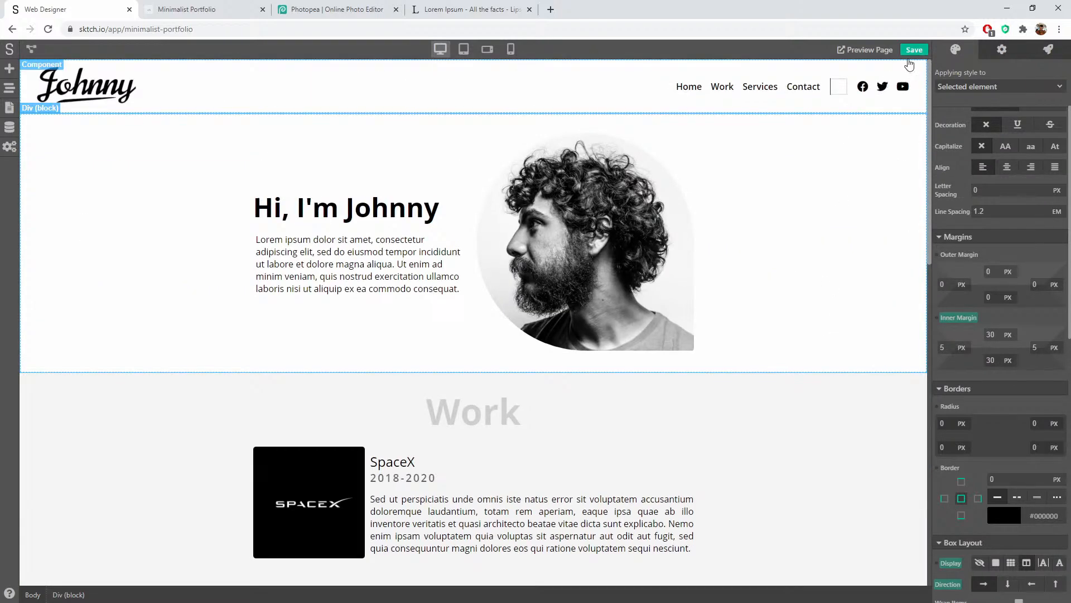
Step: Save the project and reload the live portfolio page in Chrome
{"action": "left_click", "coordinate": [906, 52]}
{"action": "left_click", "coordinate": [150, 13]}
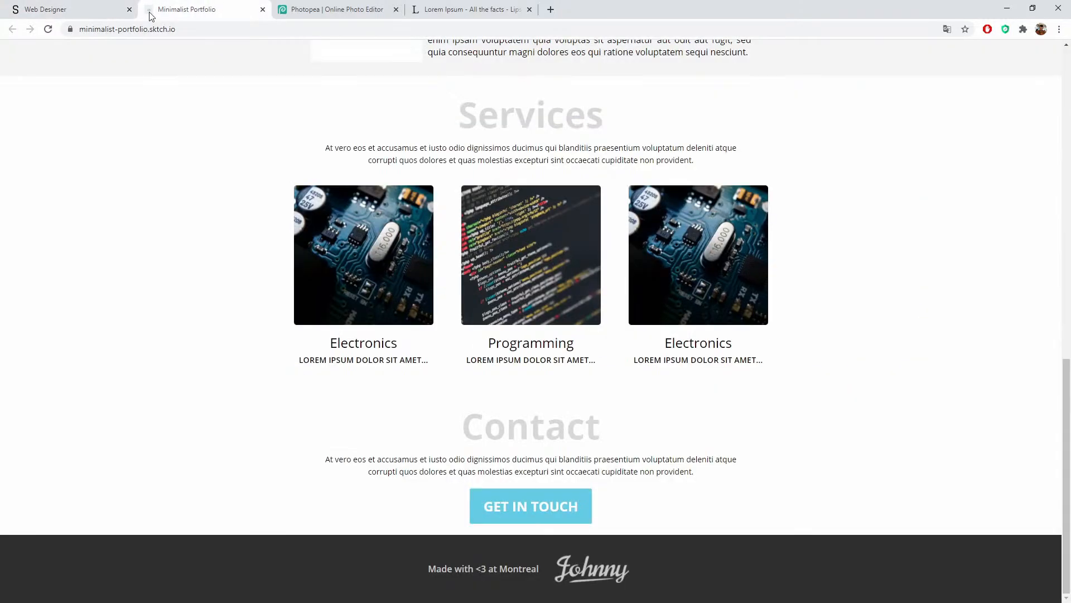
{"action": "left_click", "coordinate": [48, 29]}
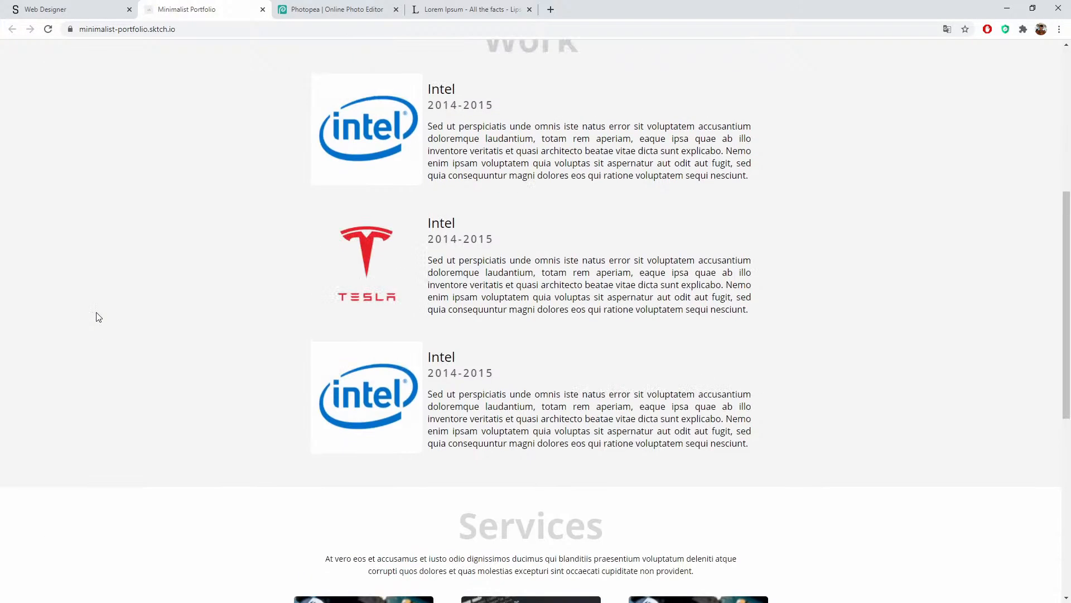
{"action": "scroll", "coordinate": [99, 318], "scroll_direction": "down", "scroll_amount": 5}
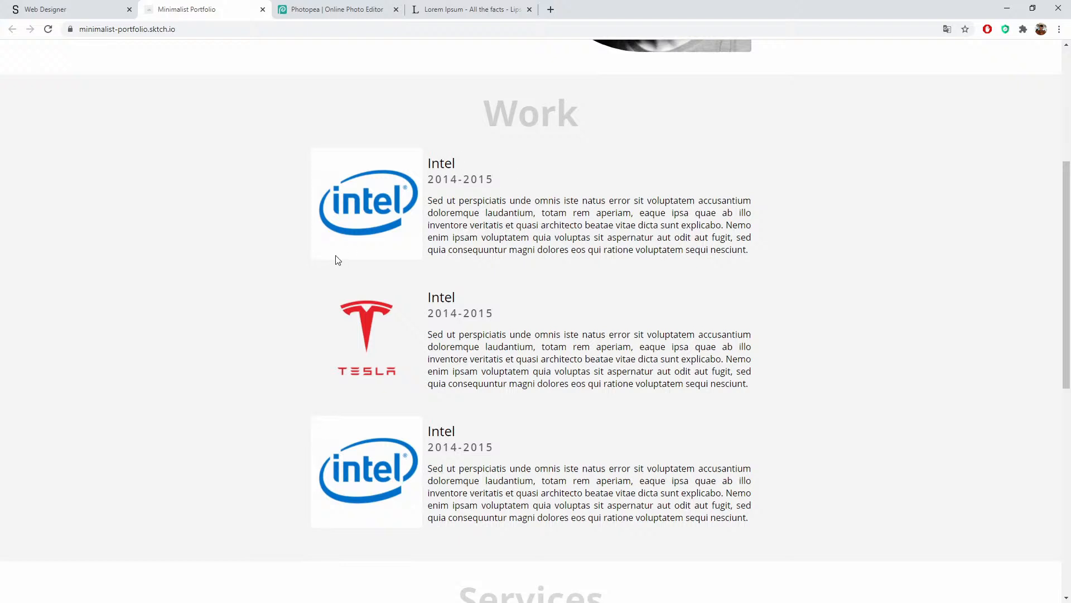
{"action": "left_click", "coordinate": [48, 29]}
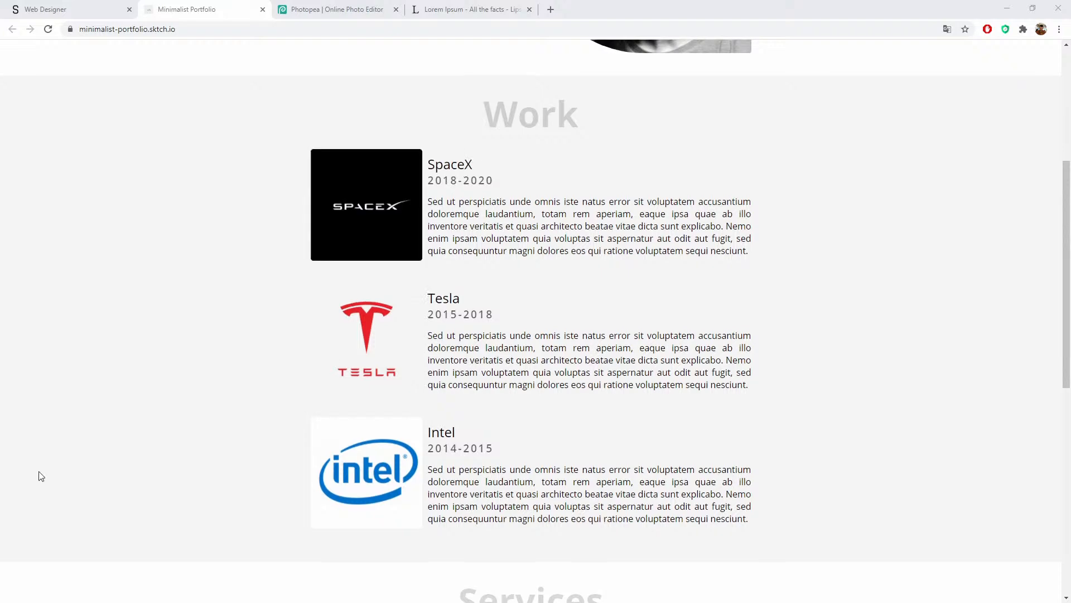
{"action": "left_click", "coordinate": [207, 308]}
{"action": "key", "text": "F5"}
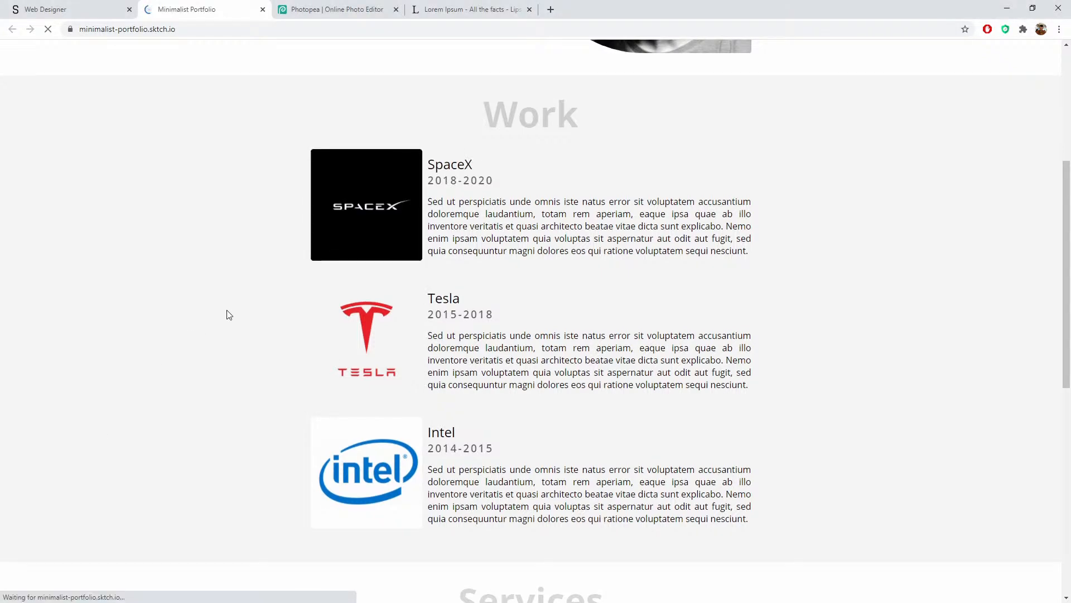
Step: Test highlighting the Services and Work heading text, then return to the editor
{"action": "scroll", "coordinate": [226, 313], "scroll_direction": "down", "scroll_amount": 3}
{"action": "scroll", "coordinate": [226, 313], "scroll_direction": "down", "scroll_amount": 6}
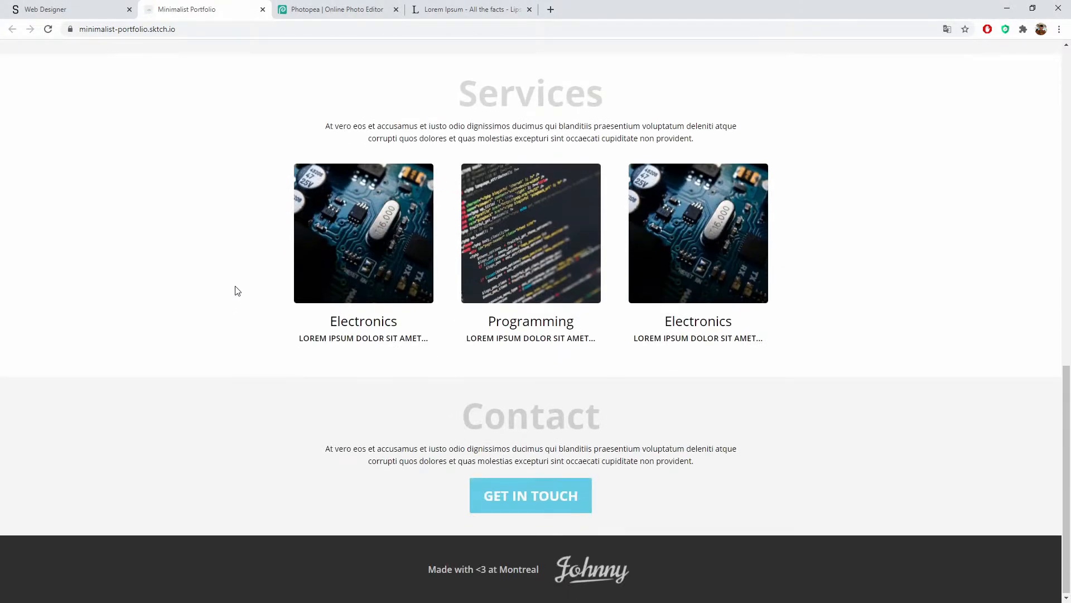
{"action": "scroll", "coordinate": [237, 290], "scroll_direction": "up", "scroll_amount": 3}
{"action": "left_click_drag", "start_coordinate": [487, 261], "coordinate": [568, 263]}
{"action": "left_click", "coordinate": [362, 262]}
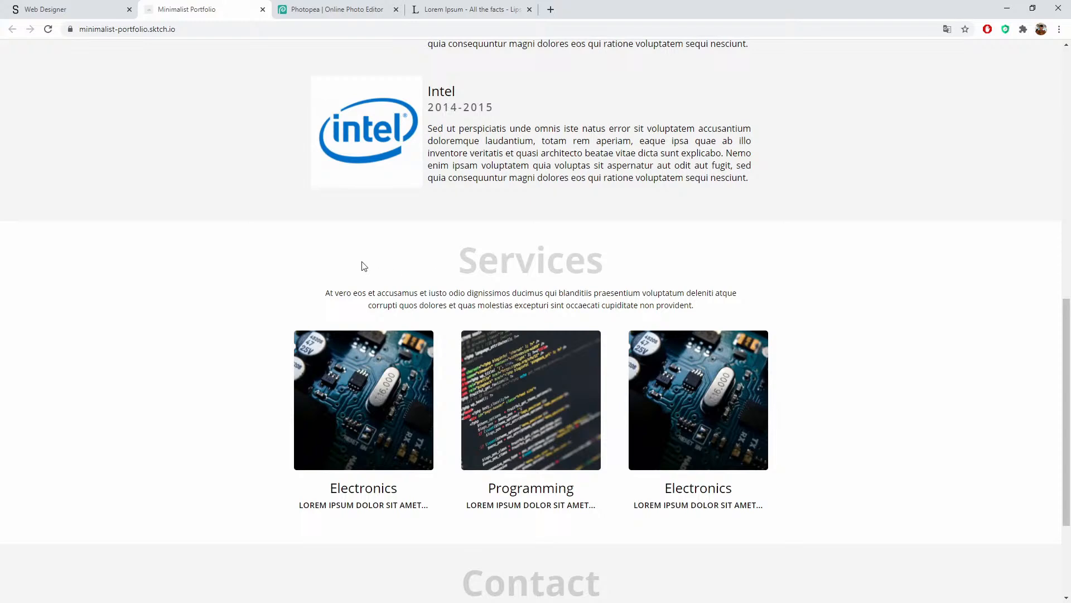
{"action": "left_click_drag", "start_coordinate": [459, 259], "coordinate": [504, 268]}
{"action": "left_click", "coordinate": [564, 258]}
{"action": "scroll", "coordinate": [564, 261], "scroll_direction": "up", "scroll_amount": 9}
{"action": "left_click", "coordinate": [504, 269]}
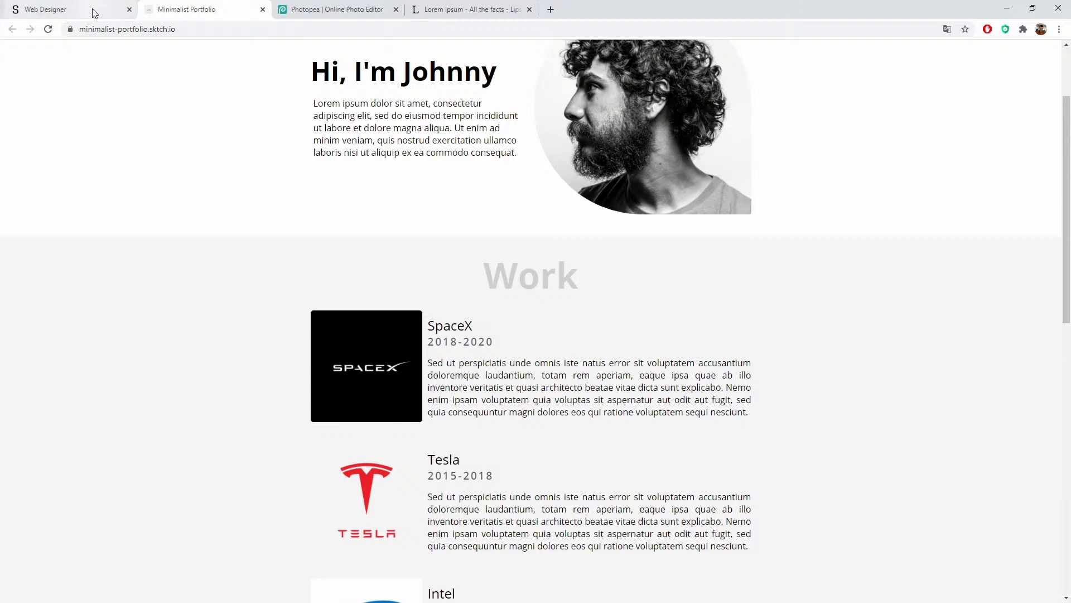
{"action": "left_click", "coordinate": [46, 10]}
Step: Give the Services heading style Disable Selection and a Default cursor, then save the site
{"action": "scroll", "coordinate": [468, 527], "scroll_direction": "down", "scroll_amount": 4}
{"action": "left_click", "coordinate": [484, 282]}
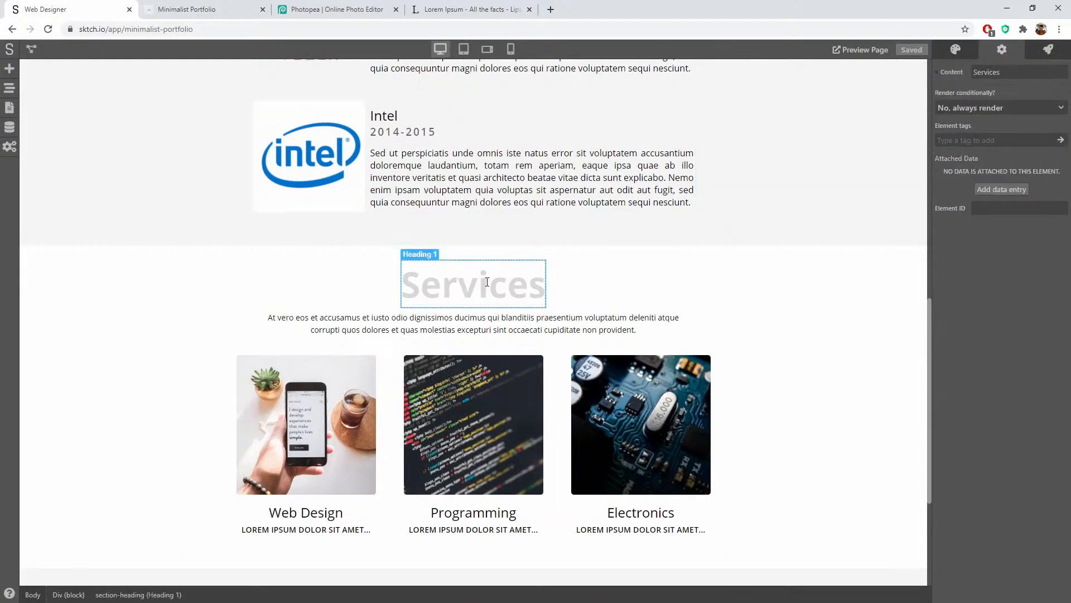
{"action": "left_click", "coordinate": [955, 49]}
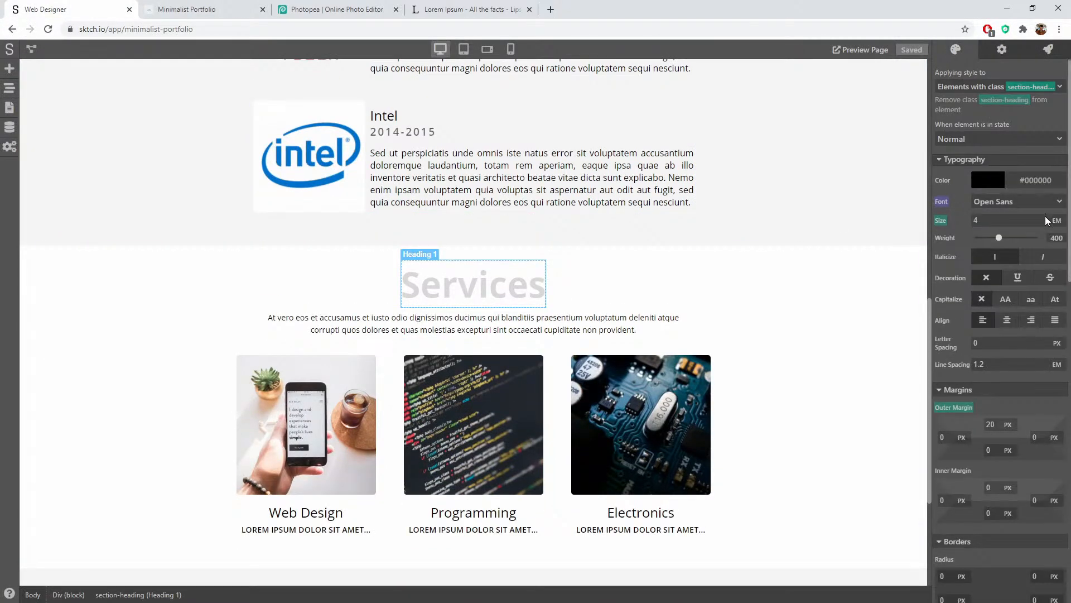
{"action": "scroll", "coordinate": [1007, 203], "scroll_direction": "down", "scroll_amount": 10}
{"action": "scroll", "coordinate": [1002, 584], "scroll_direction": "down", "scroll_amount": 1}
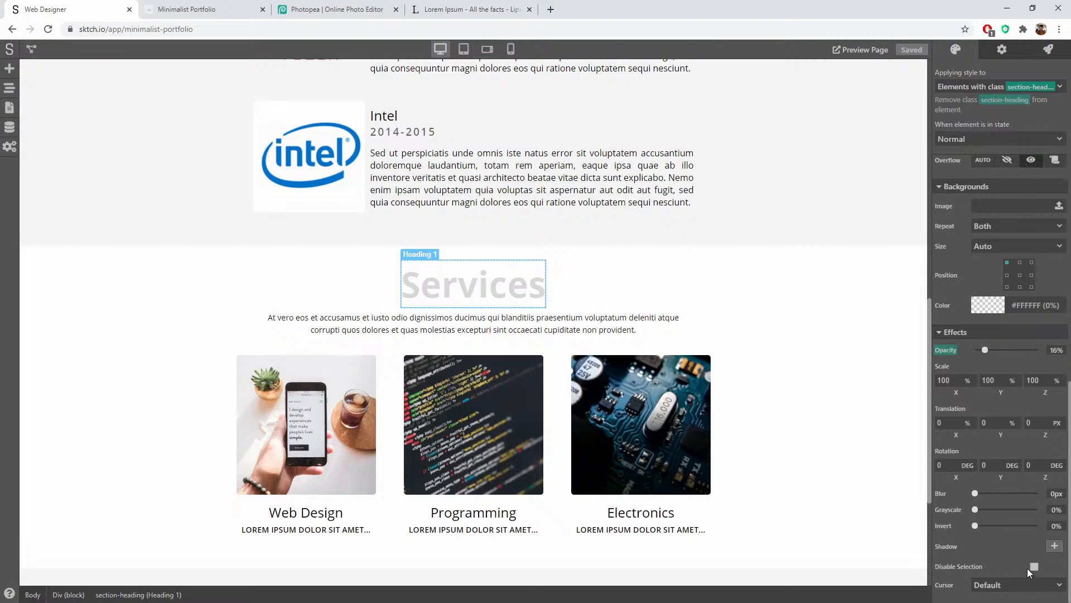
{"action": "left_click", "coordinate": [1034, 566]}
{"action": "left_click", "coordinate": [990, 585]}
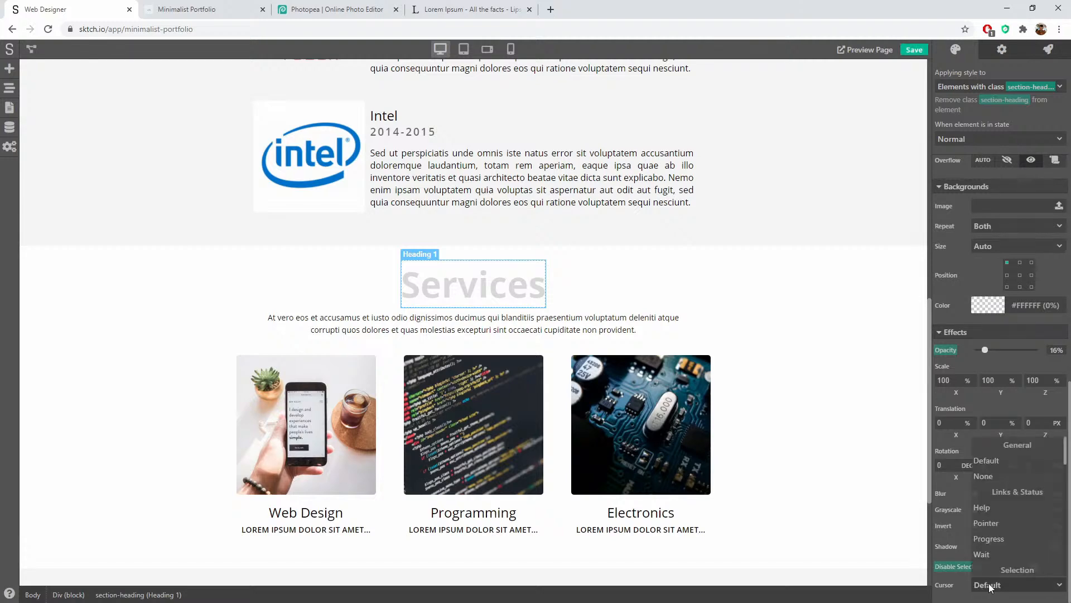
{"action": "left_click", "coordinate": [990, 459]}
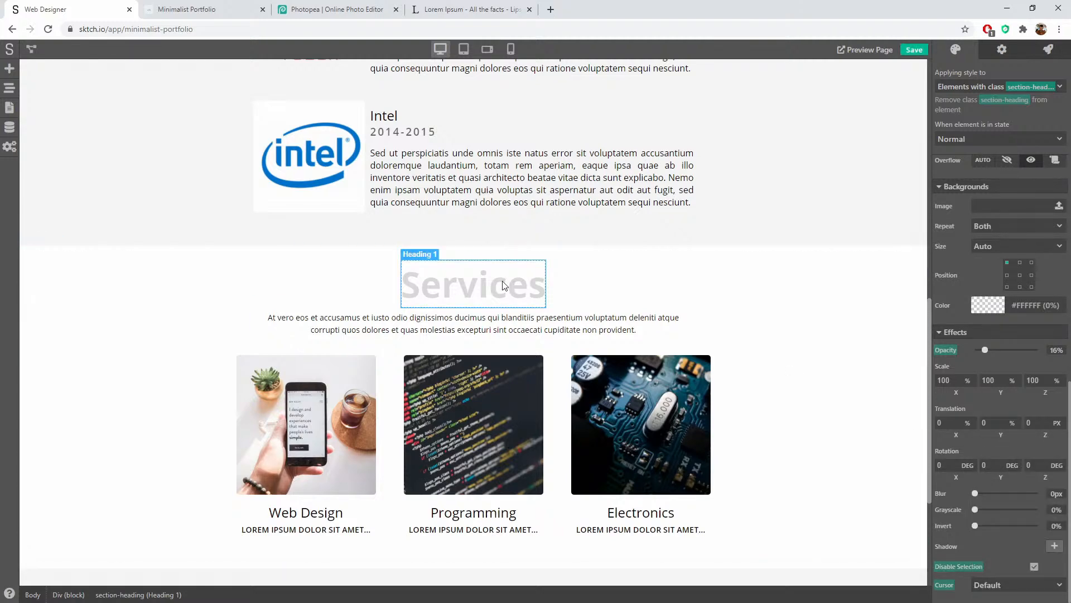
{"action": "left_click", "coordinate": [914, 50]}
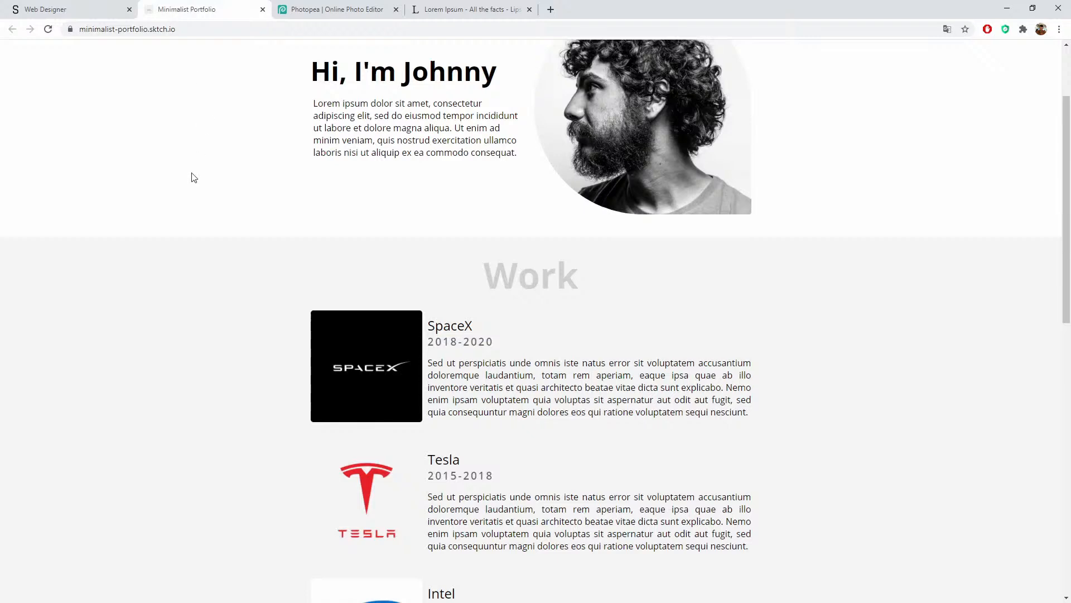
{"action": "left_click", "coordinate": [190, 9]}
{"action": "key", "text": "F5"}
{"action": "scroll", "coordinate": [524, 290], "scroll_direction": "down", "scroll_amount": 7}
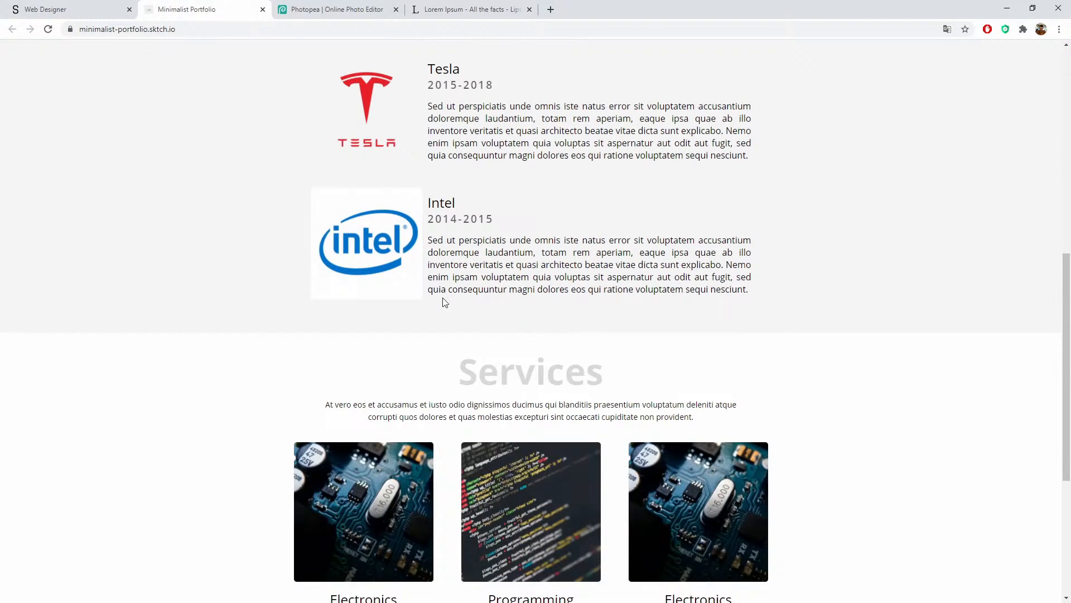
{"action": "scroll", "coordinate": [558, 319], "scroll_direction": "up", "scroll_amount": 3}
{"action": "scroll", "coordinate": [558, 315], "scroll_direction": "down", "scroll_amount": 3}
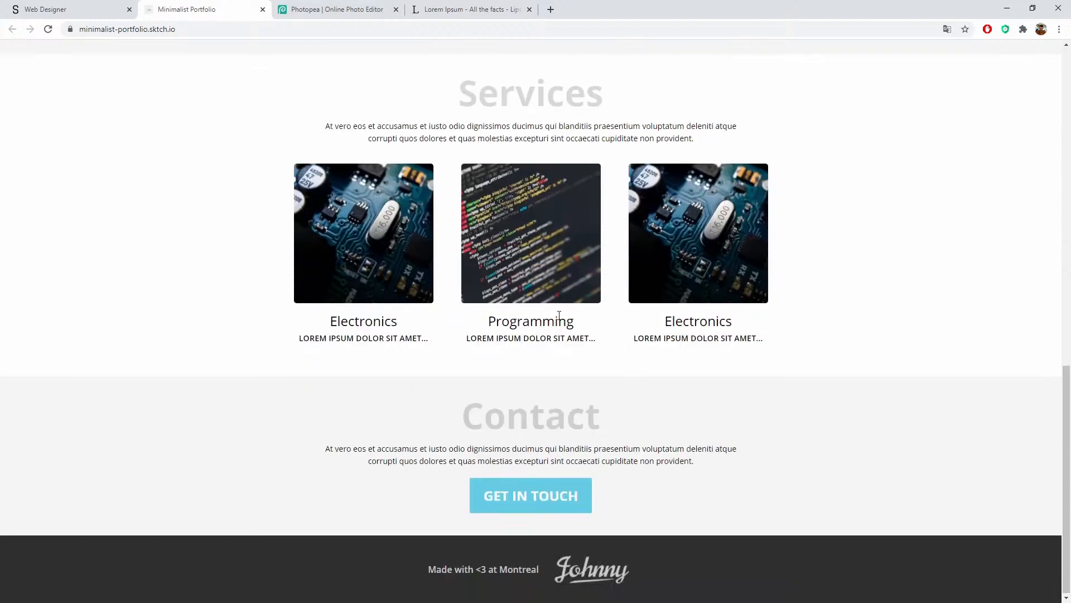
{"action": "scroll", "coordinate": [560, 317], "scroll_direction": "up", "scroll_amount": 14}
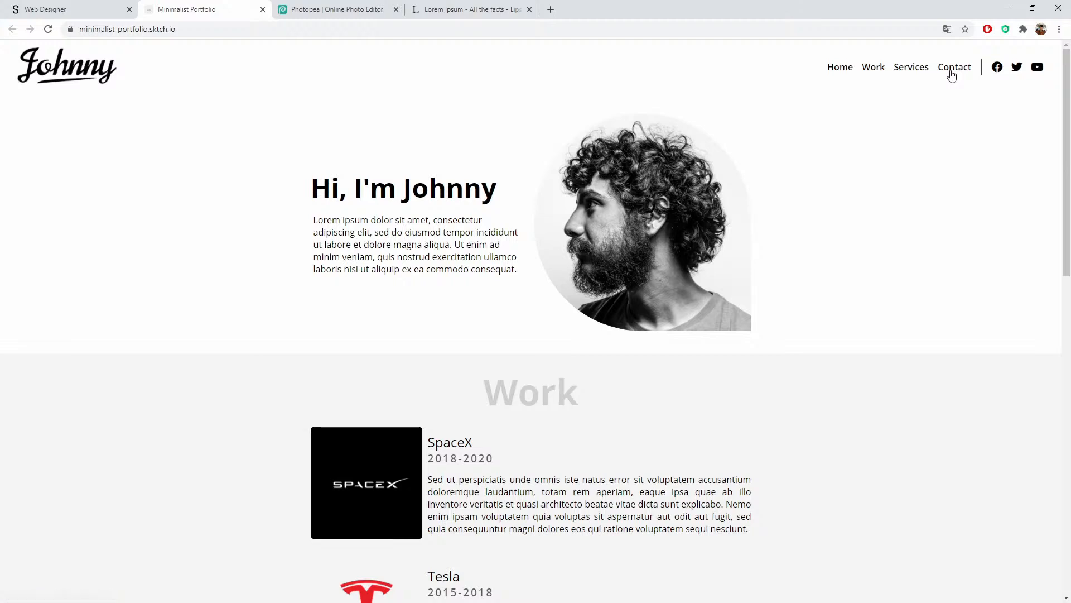
{"action": "left_click", "coordinate": [873, 68]}
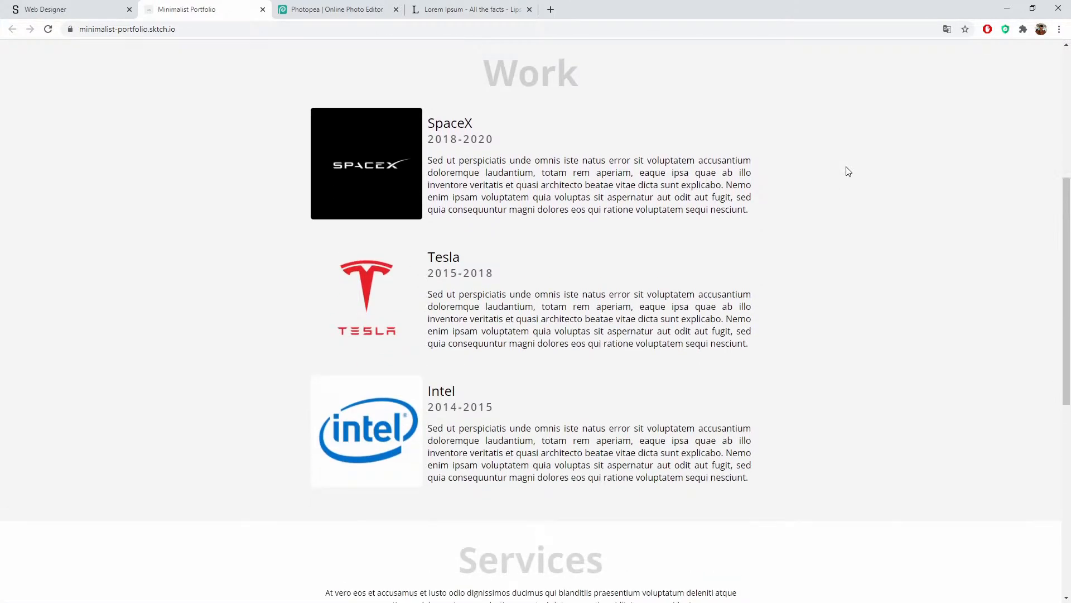
{"action": "scroll", "coordinate": [859, 162], "scroll_direction": "up", "scroll_amount": 5}
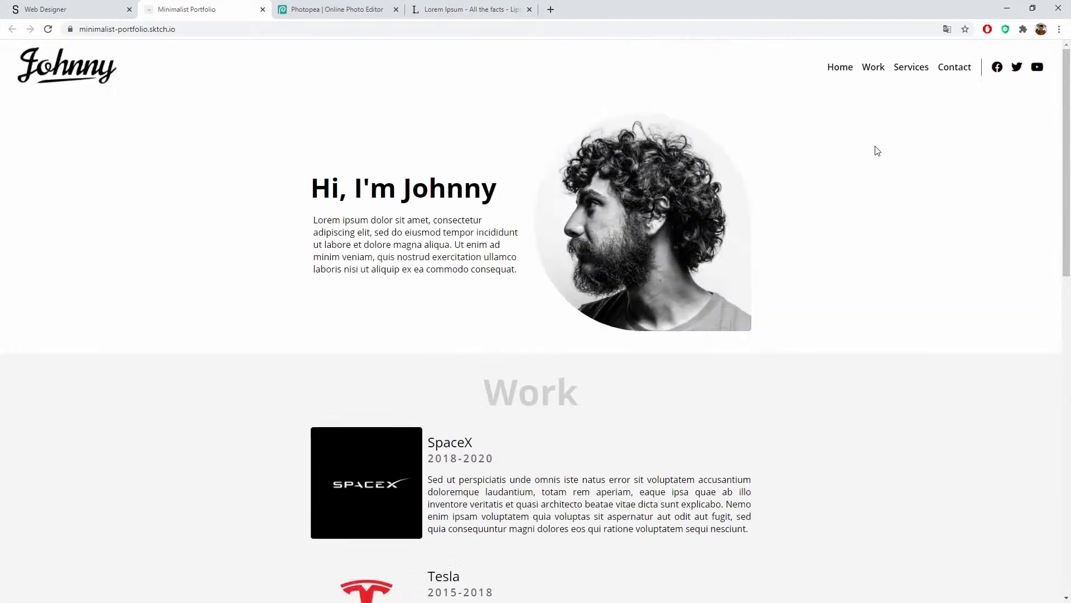
Step: Back in the editor, give the Work section block the element ID 'work'
{"action": "left_click", "coordinate": [86, 7]}
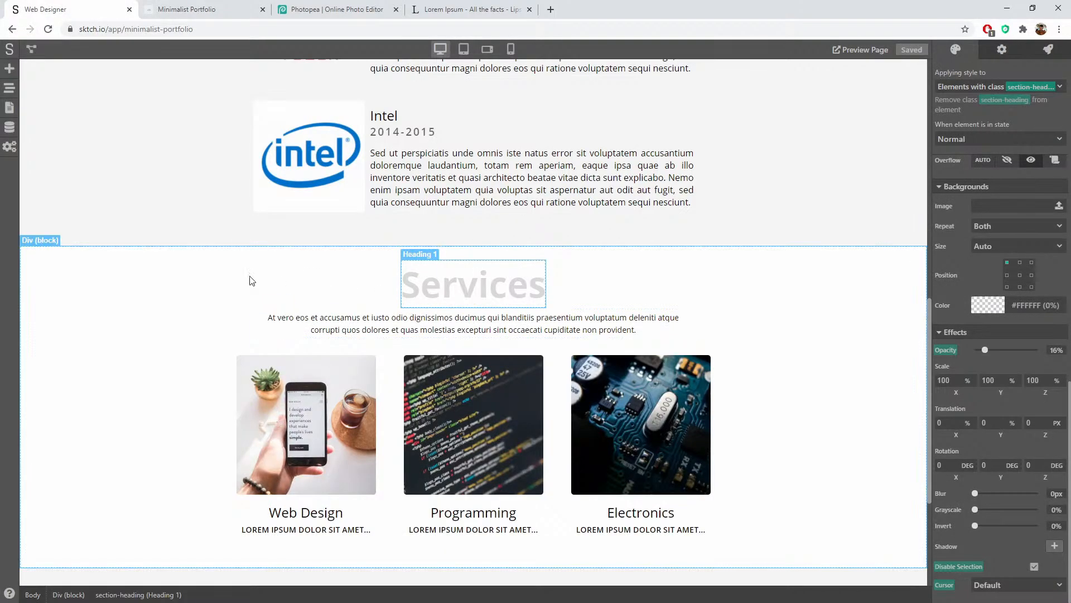
{"action": "scroll", "coordinate": [103, 300], "scroll_direction": "up", "scroll_amount": 10}
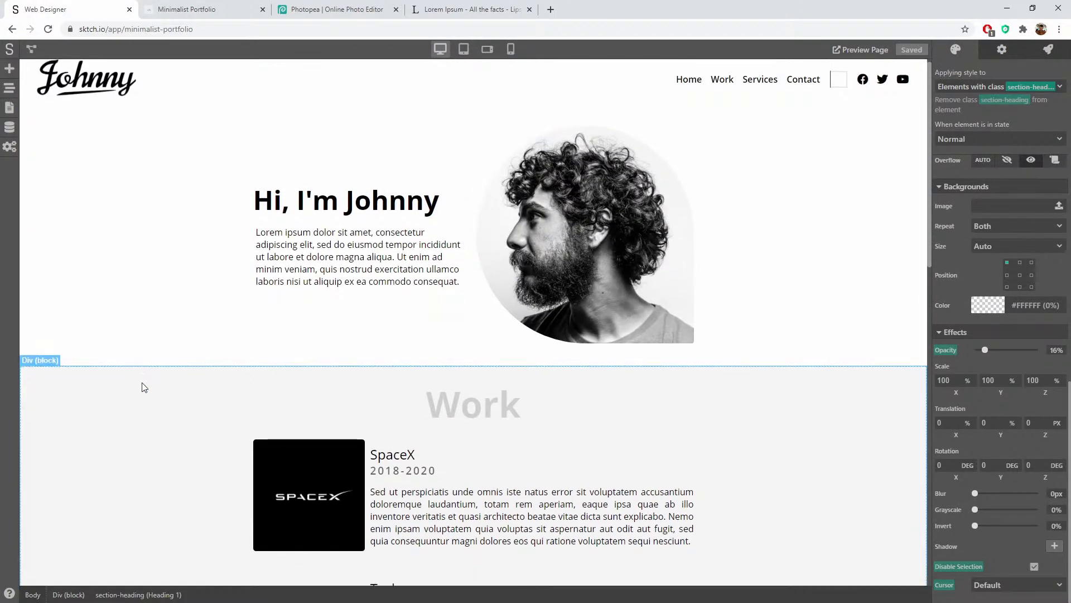
{"action": "scroll", "coordinate": [141, 385], "scroll_direction": "down", "scroll_amount": 4}
{"action": "scroll", "coordinate": [142, 401], "scroll_direction": "up", "scroll_amount": 2}
{"action": "scroll", "coordinate": [139, 420], "scroll_direction": "down", "scroll_amount": 8}
{"action": "scroll", "coordinate": [139, 416], "scroll_direction": "up", "scroll_amount": 8}
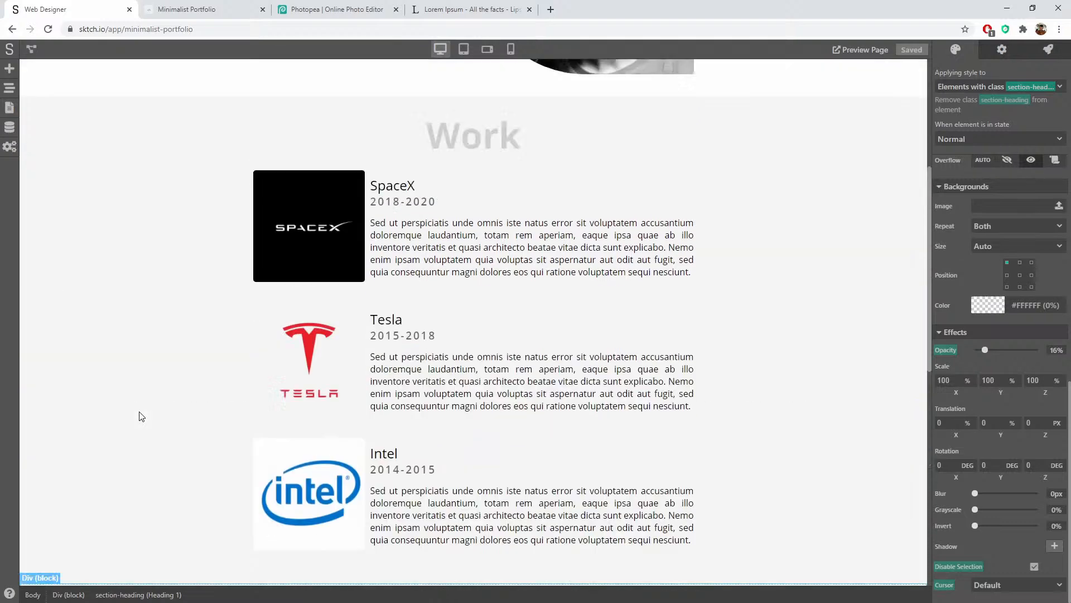
{"action": "left_click", "coordinate": [85, 311]}
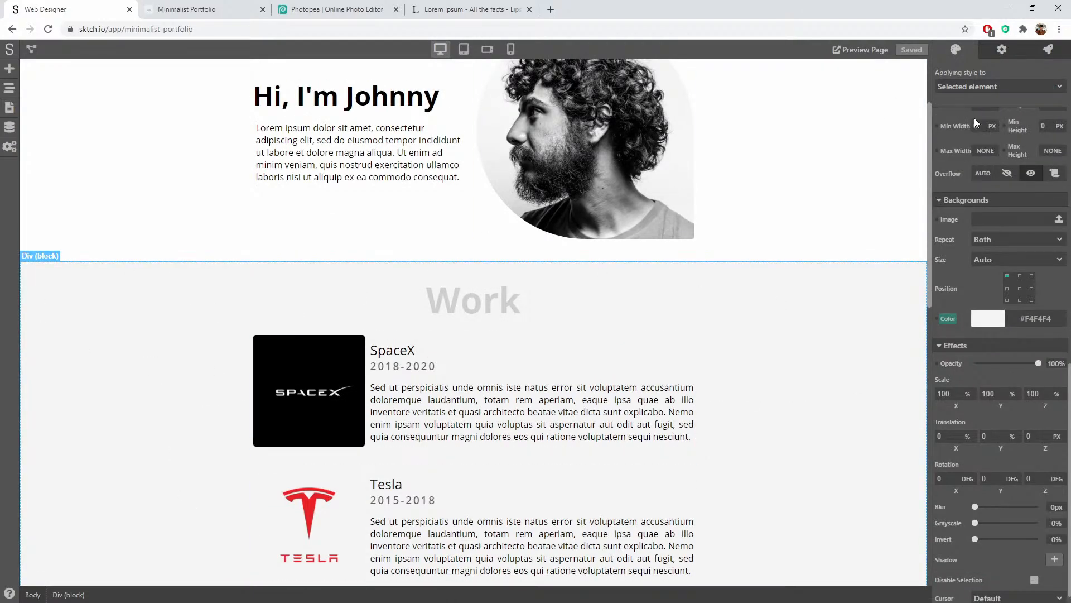
{"action": "left_click", "coordinate": [1000, 51]}
{"action": "left_click", "coordinate": [980, 188]}
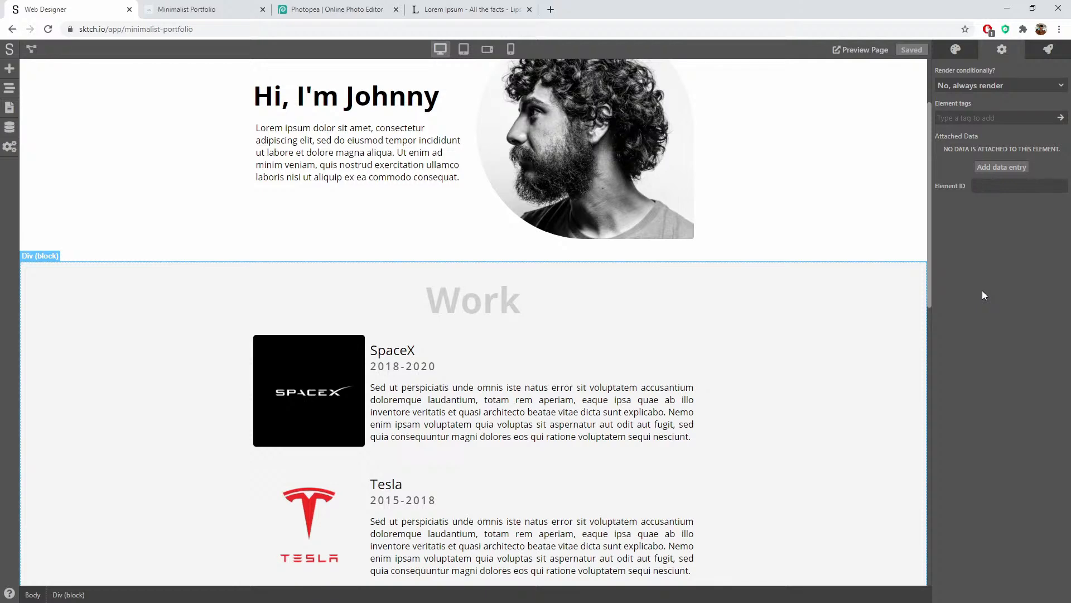
{"action": "type", "text": "woirk"}
{"action": "key", "text": "BackSpace"}
{"action": "key", "text": "BackSpace"}
{"action": "key", "text": "BackSpace"}
{"action": "type", "text": "rk"}
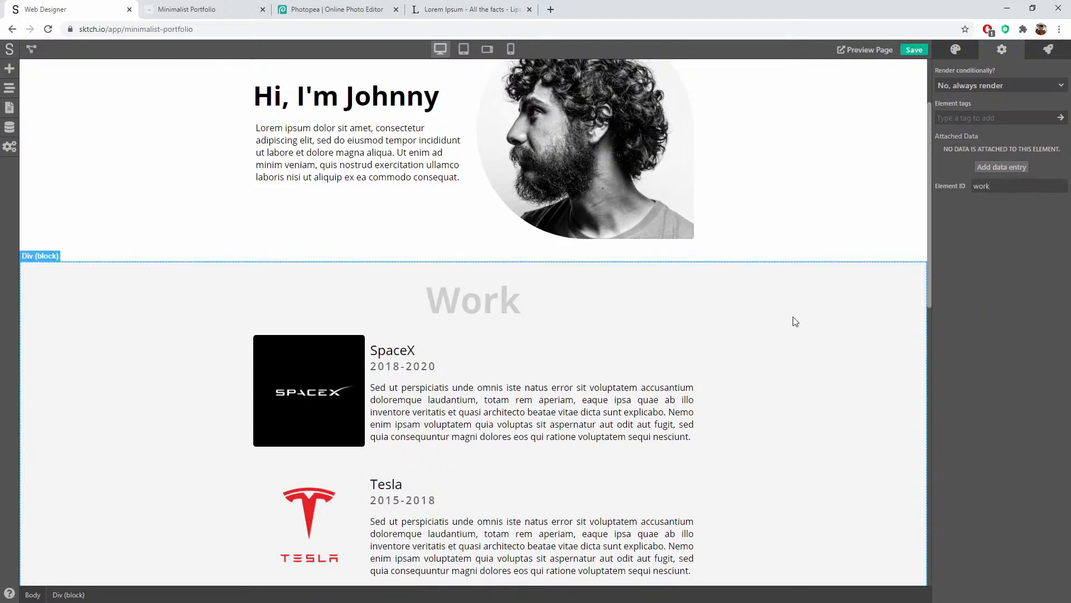
Step: Open element settings for the Services and Contact sections, then select the page header component
{"action": "scroll", "coordinate": [795, 321], "scroll_direction": "down", "scroll_amount": 5}
{"action": "scroll", "coordinate": [831, 421], "scroll_direction": "down", "scroll_amount": 3}
{"action": "left_click", "coordinate": [848, 387]}
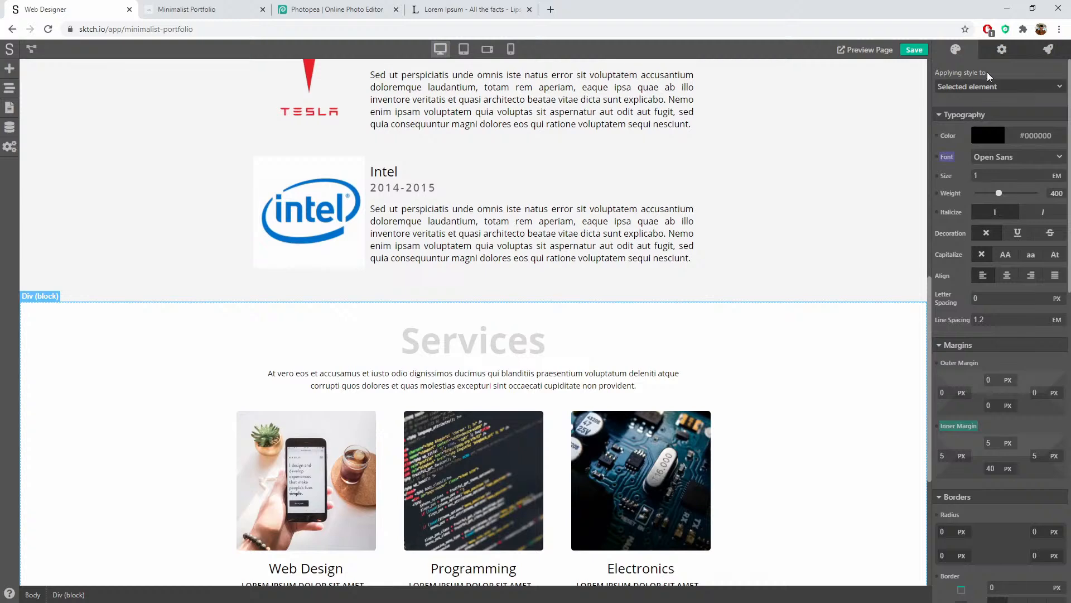
{"action": "left_click", "coordinate": [1002, 51]}
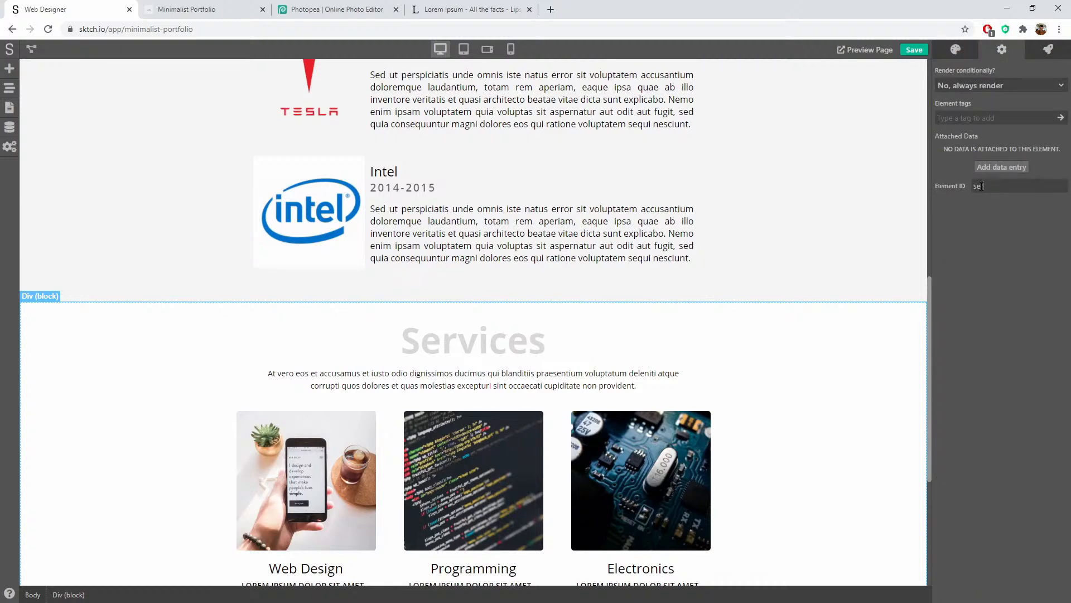
{"action": "scroll", "coordinate": [870, 375], "scroll_direction": "down", "scroll_amount": 5}
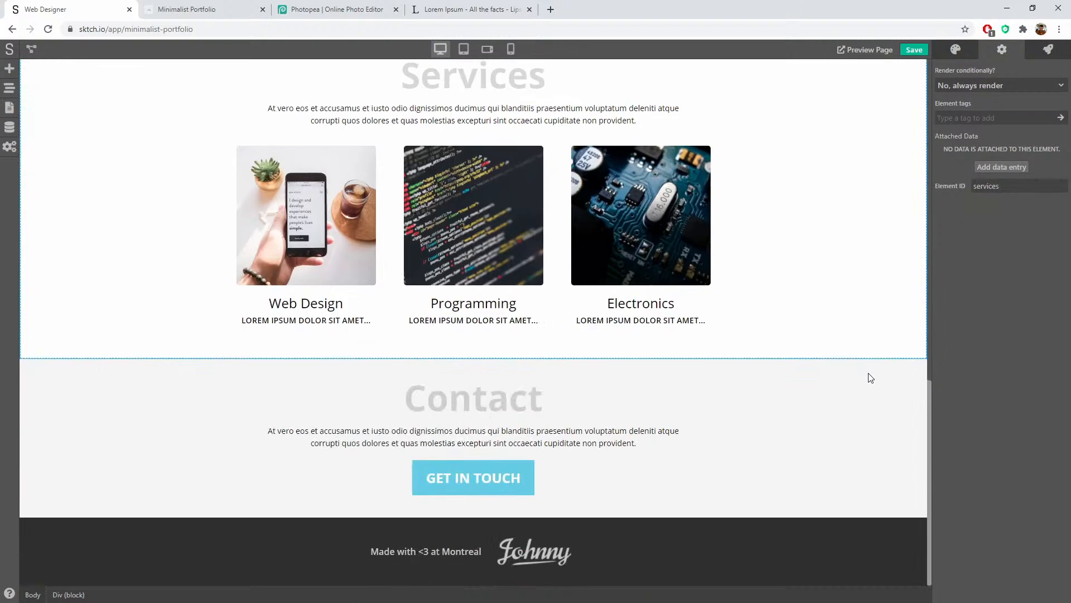
{"action": "left_click", "coordinate": [855, 370]}
{"action": "left_click", "coordinate": [1002, 50]}
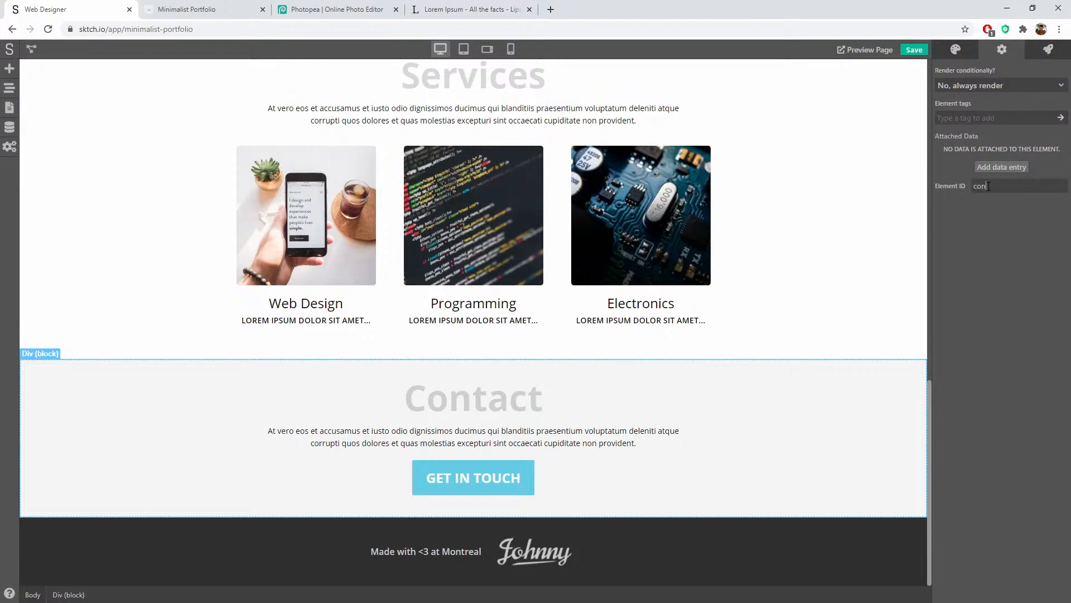
{"action": "left_click", "coordinate": [839, 191]}
{"action": "scroll", "coordinate": [839, 195], "scroll_direction": "up", "scroll_amount": 15}
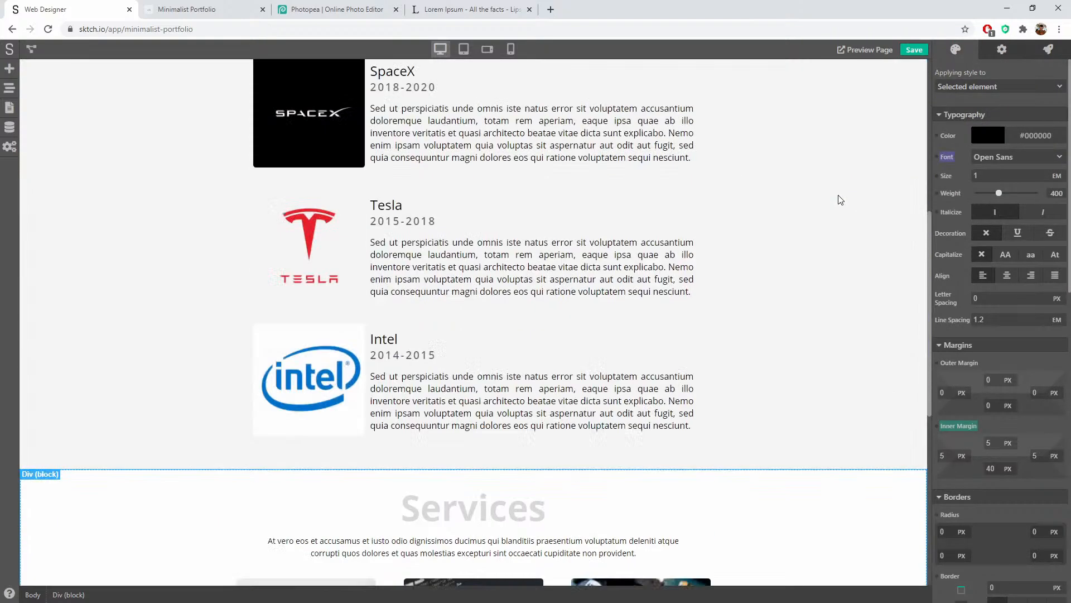
{"action": "left_click", "coordinate": [692, 95]}
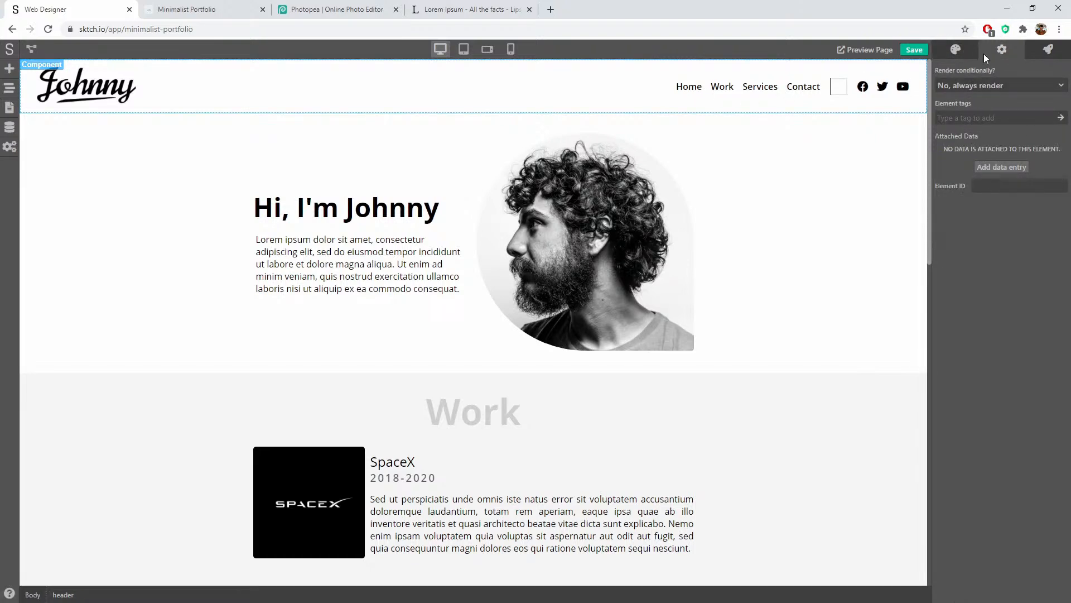
Step: Set the header's Work link destination to 'work' and the Services link to '#services'
{"action": "double_click", "coordinate": [719, 89]}
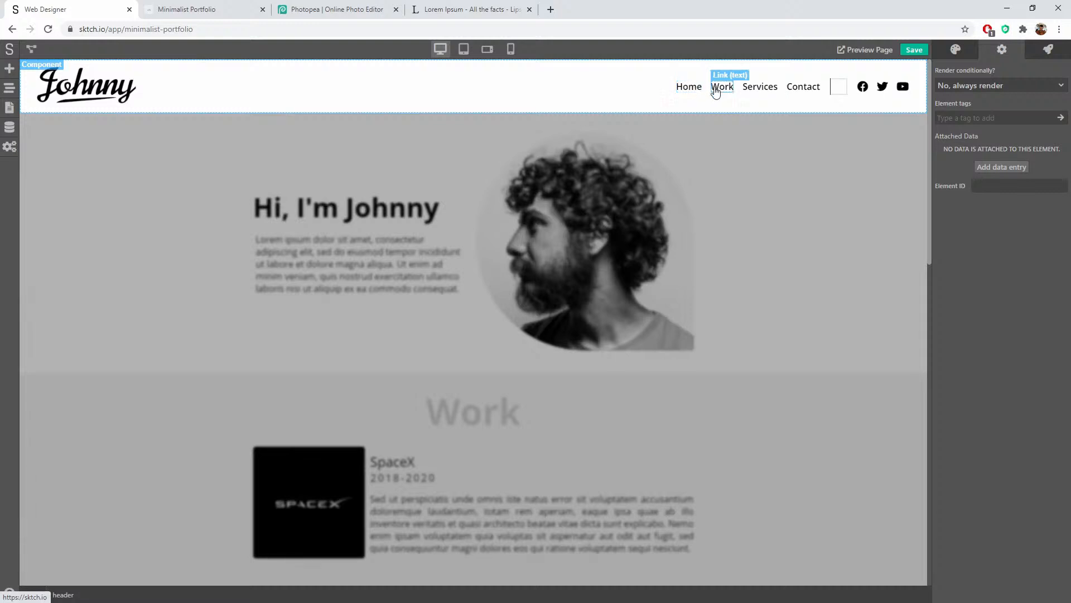
{"action": "left_click", "coordinate": [717, 92]}
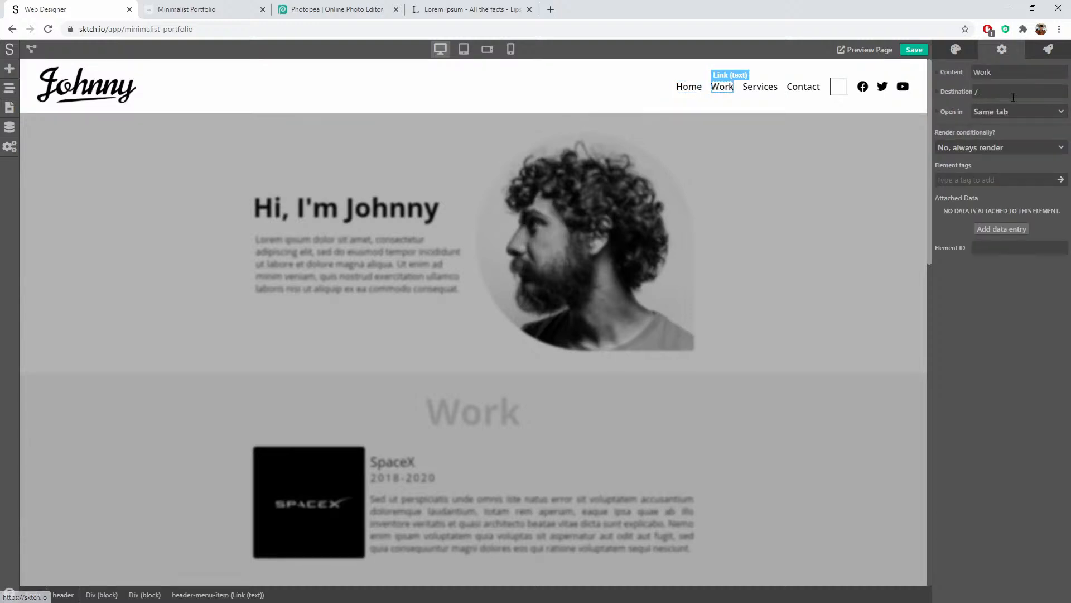
{"action": "left_click", "coordinate": [977, 92]}
{"action": "type", "text": "work"}
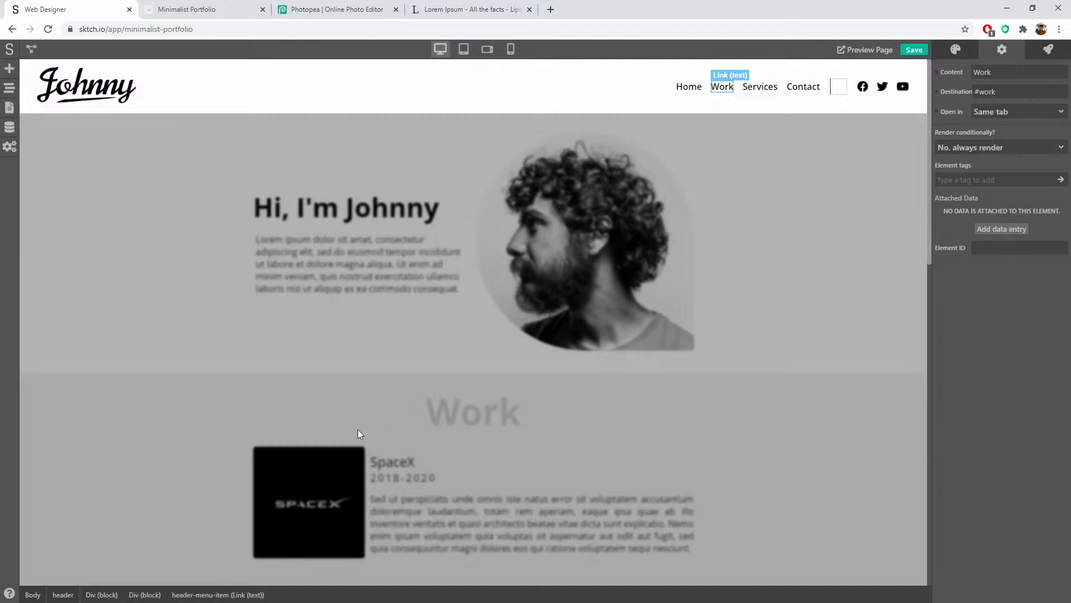
{"action": "left_click", "coordinate": [760, 86]}
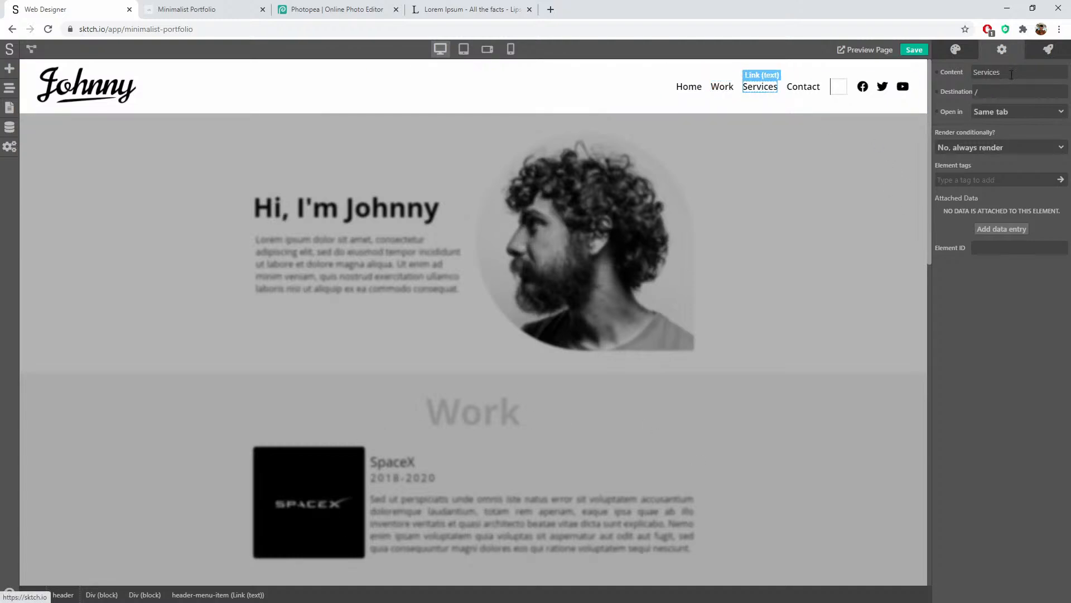
{"action": "left_click", "coordinate": [1001, 92]}
{"action": "key", "text": "BackSpace"}
{"action": "type", "text": "#se"}
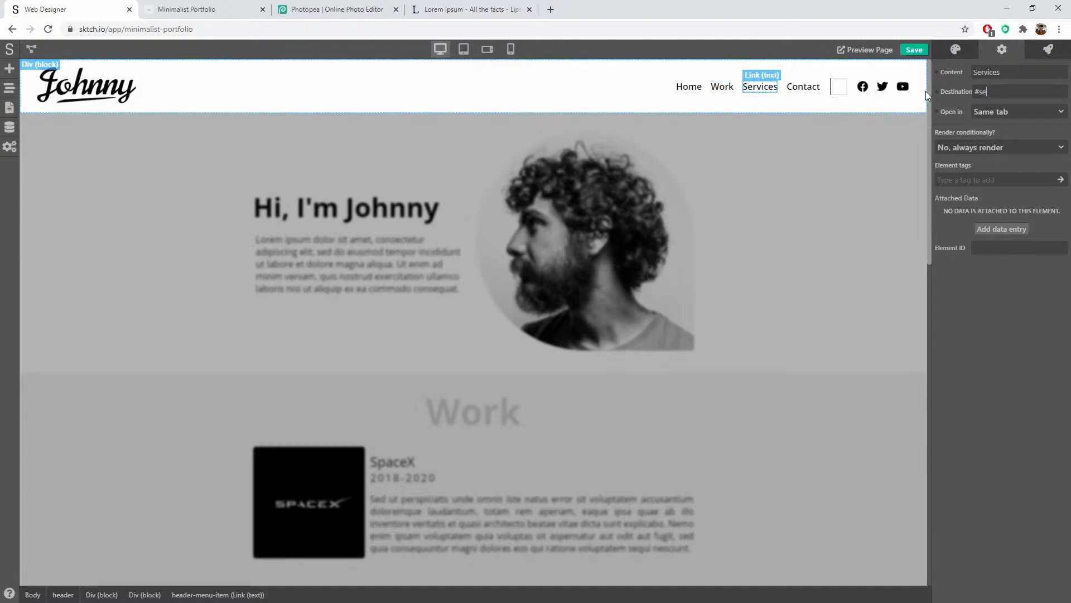
{"action": "type", "text": "rvices"}
Step: Point the Contact link to '#contact' and save the project
{"action": "left_click", "coordinate": [804, 86]}
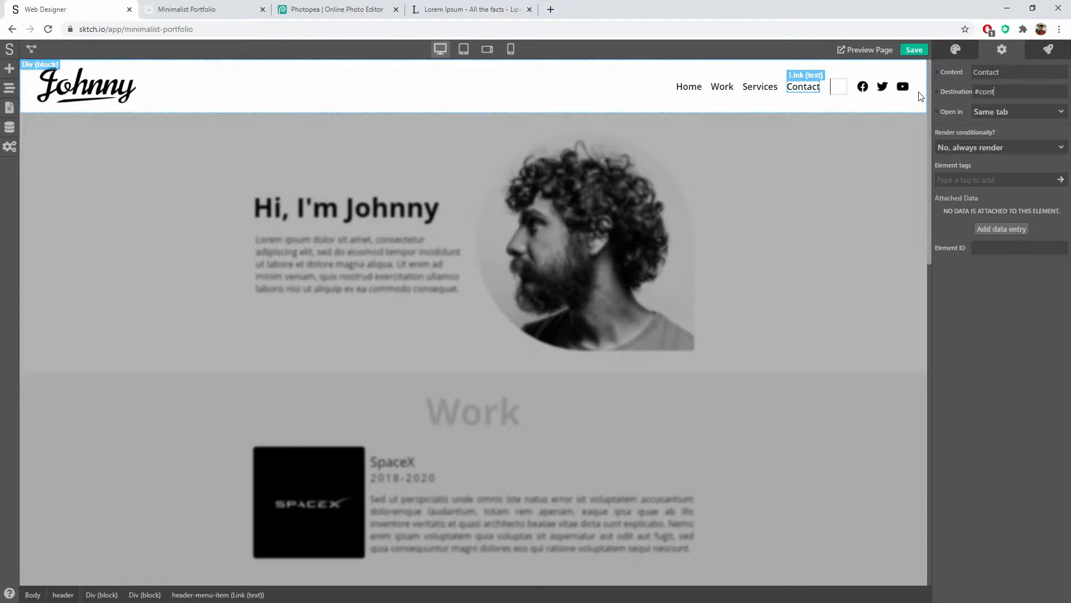
{"action": "type", "text": "#contact"}
{"action": "left_click", "coordinate": [915, 49]}
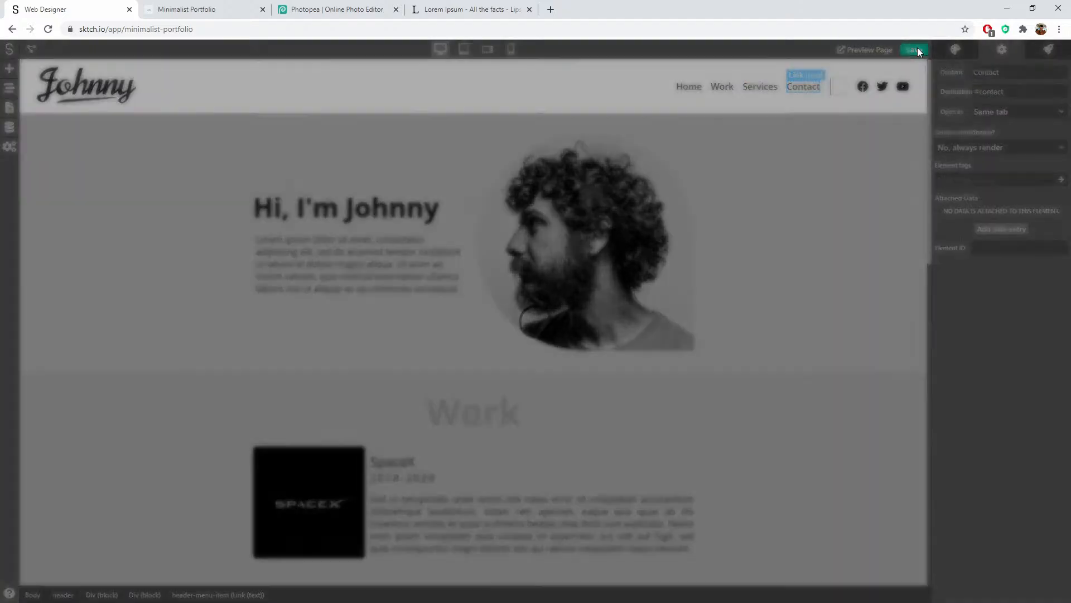
Step: On the live portfolio, test the Work and Contact nav links and scroll back to the top
{"action": "left_click", "coordinate": [864, 49]}
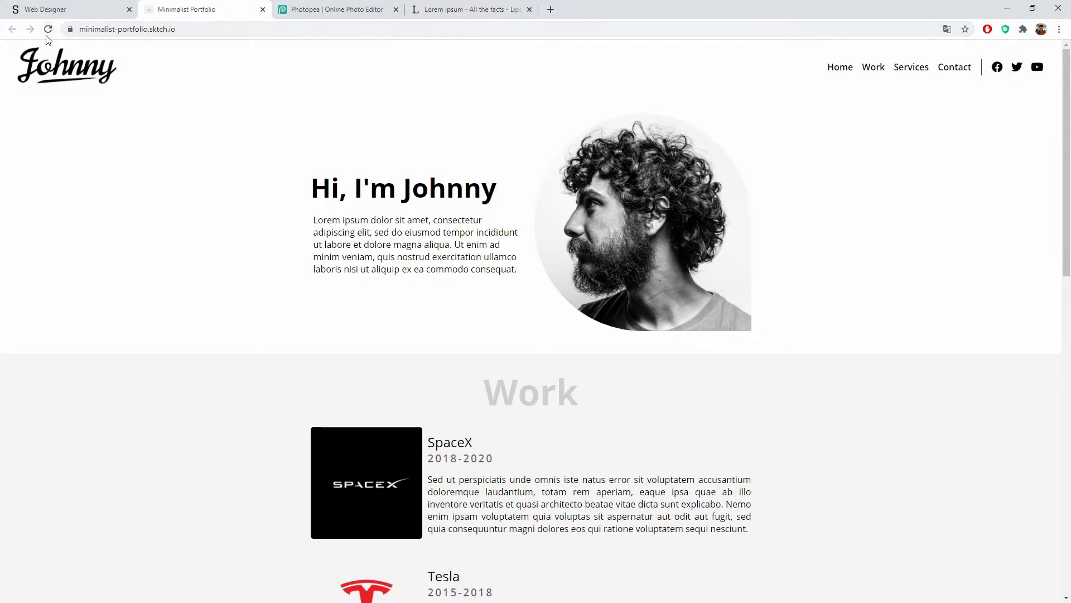
{"action": "left_click", "coordinate": [874, 73]}
{"action": "scroll", "coordinate": [889, 91], "scroll_direction": "up", "scroll_amount": 5}
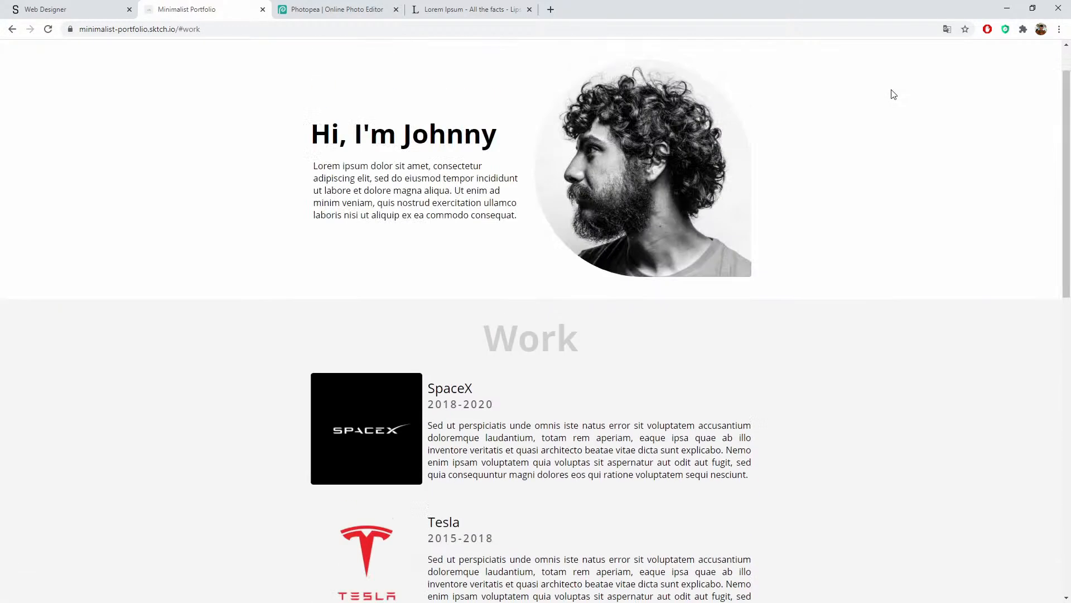
{"action": "left_click", "coordinate": [948, 70]}
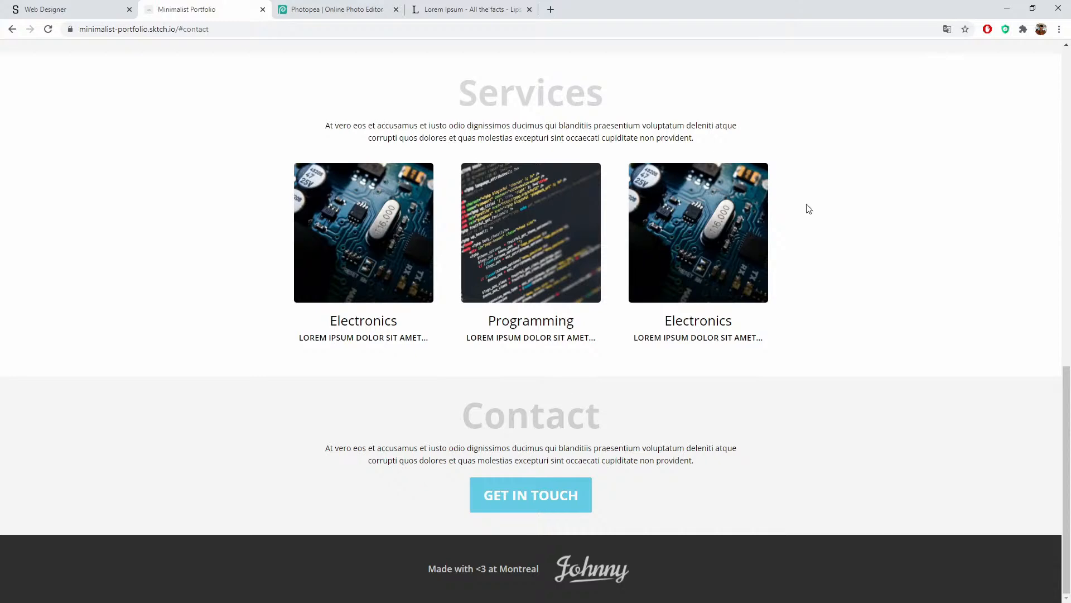
{"action": "scroll", "coordinate": [497, 434], "scroll_direction": "up", "scroll_amount": 8}
{"action": "scroll", "coordinate": [803, 277], "scroll_direction": "down", "scroll_amount": 9}
{"action": "scroll", "coordinate": [612, 421], "scroll_direction": "up", "scroll_amount": 5}
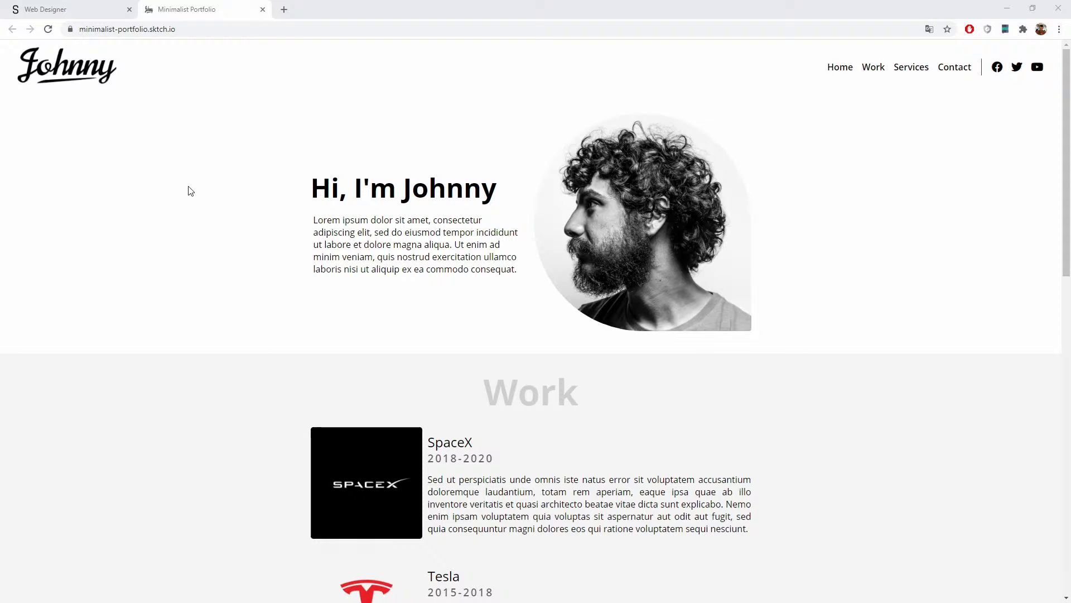
Step: Open DevTools via Inspect, move its window aside, and turn on the mobile device toolbar
{"action": "right_click", "coordinate": [209, 228]}
{"action": "left_click", "coordinate": [235, 407]}
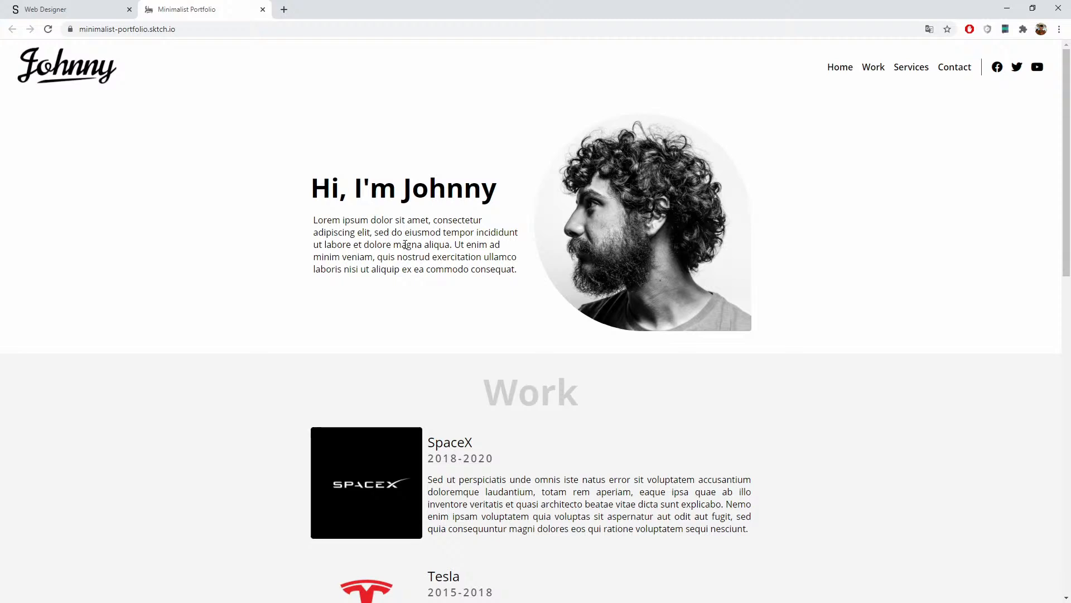
{"action": "left_click_drag", "start_coordinate": [561, 73], "coordinate": [265, 60]}
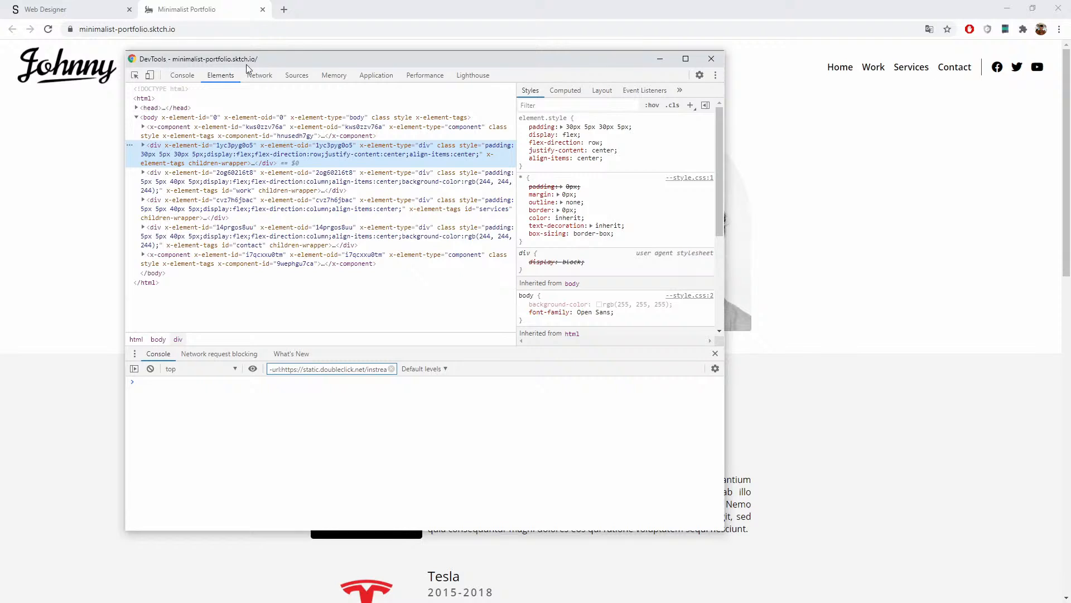
{"action": "left_click", "coordinate": [716, 76]}
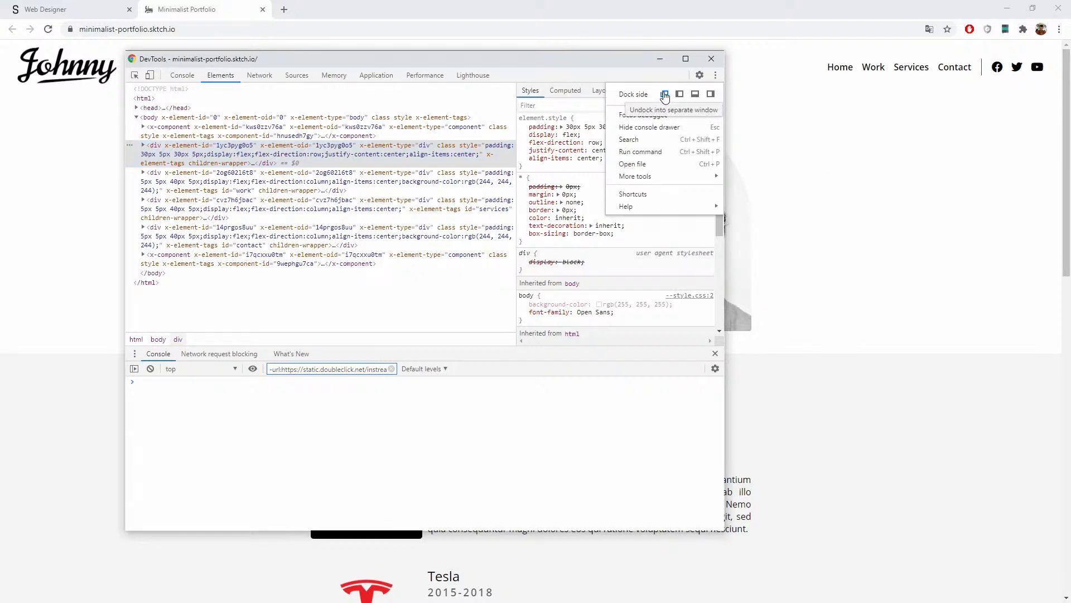
{"action": "left_click", "coordinate": [552, 62]}
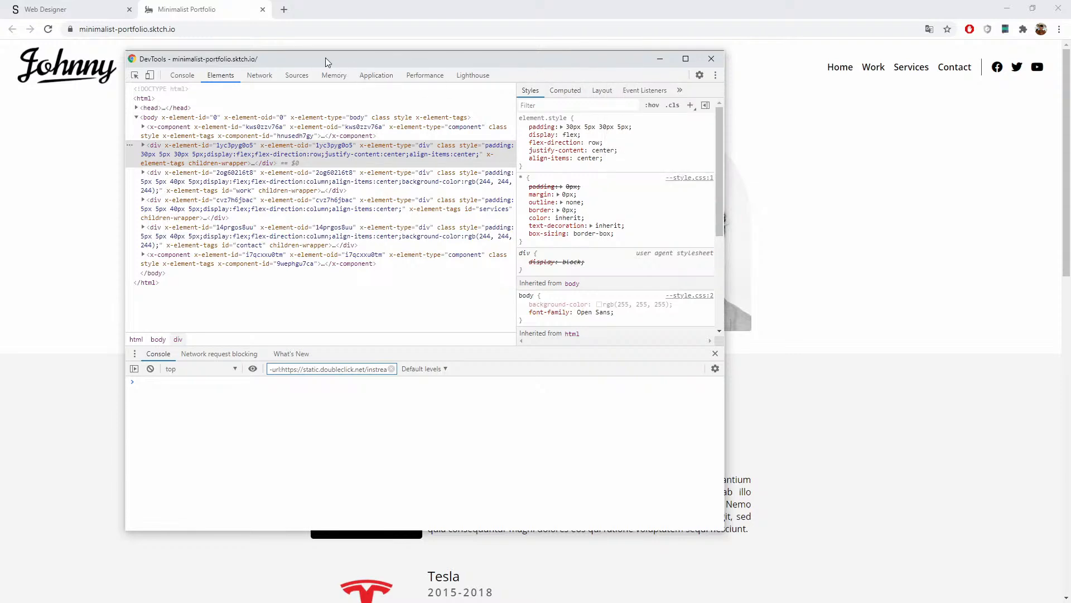
{"action": "left_click_drag", "start_coordinate": [326, 58], "coordinate": [678, 233]}
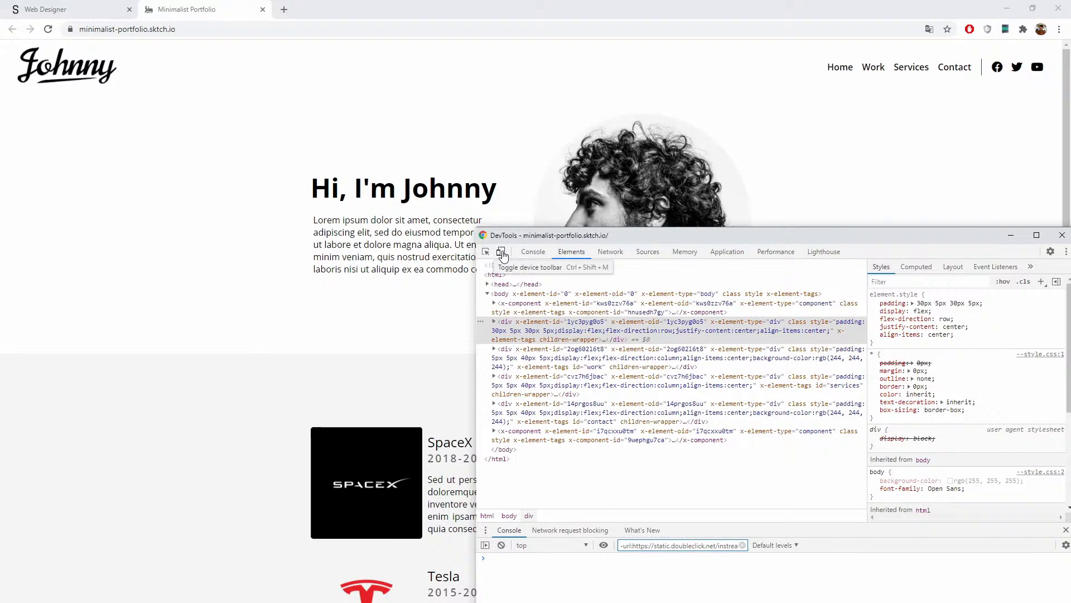
{"action": "left_click", "coordinate": [501, 252]}
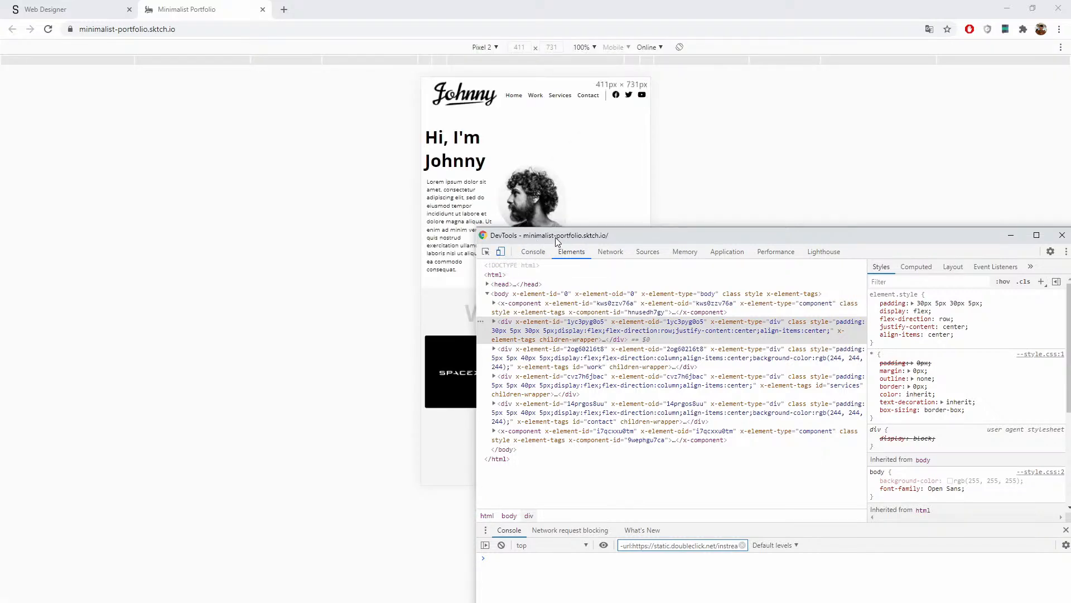
{"action": "left_click_drag", "start_coordinate": [557, 242], "coordinate": [270, 80]}
Step: Close DevTools and keep Pixel 2 as the emulated device
{"action": "left_click", "coordinate": [775, 78]}
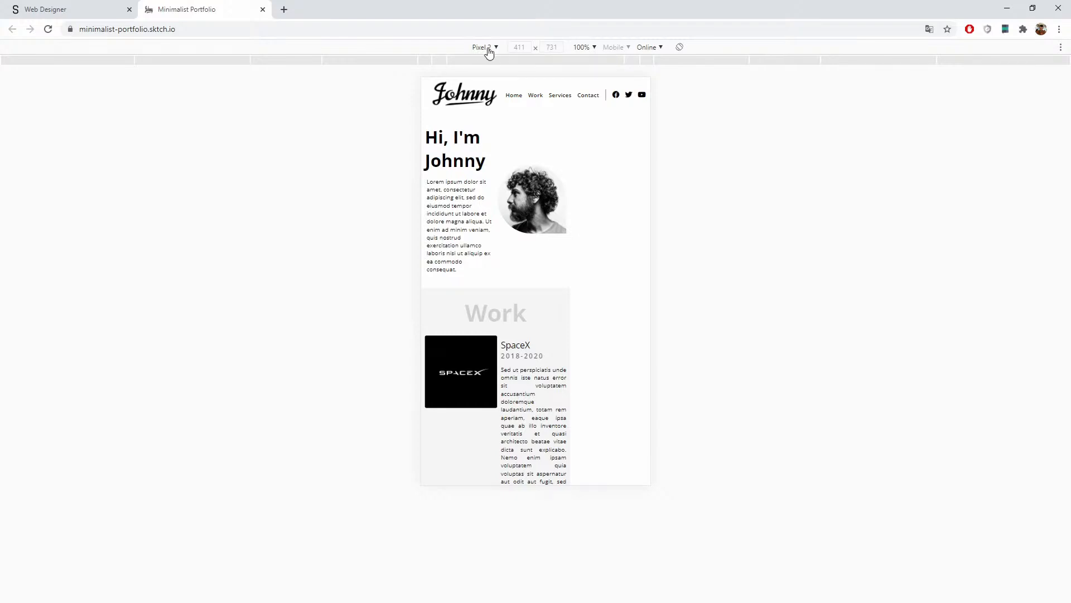
{"action": "left_click", "coordinate": [489, 50]}
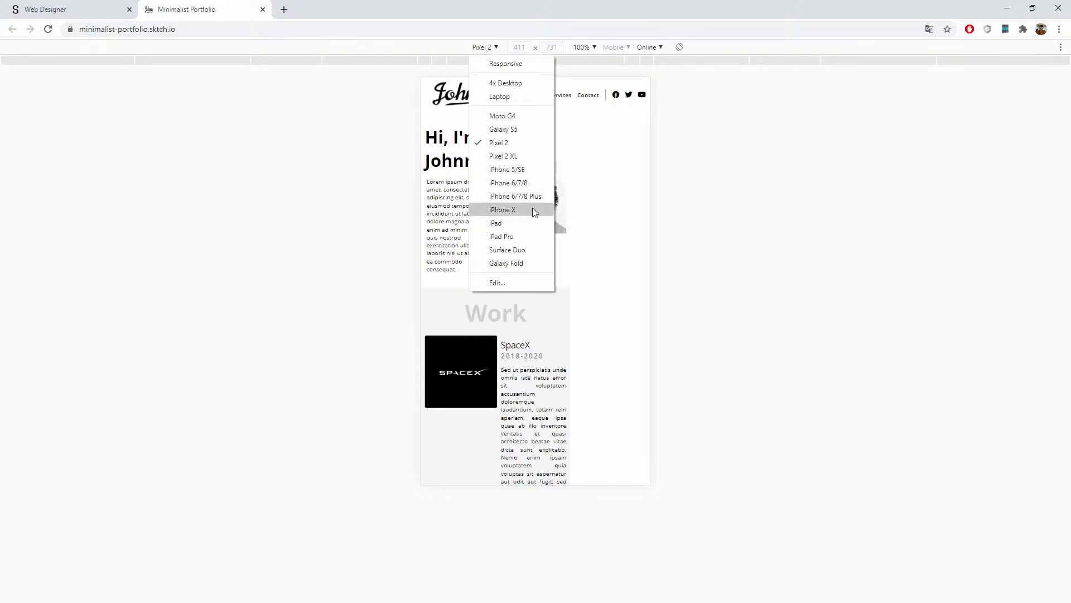
{"action": "left_click", "coordinate": [518, 142]}
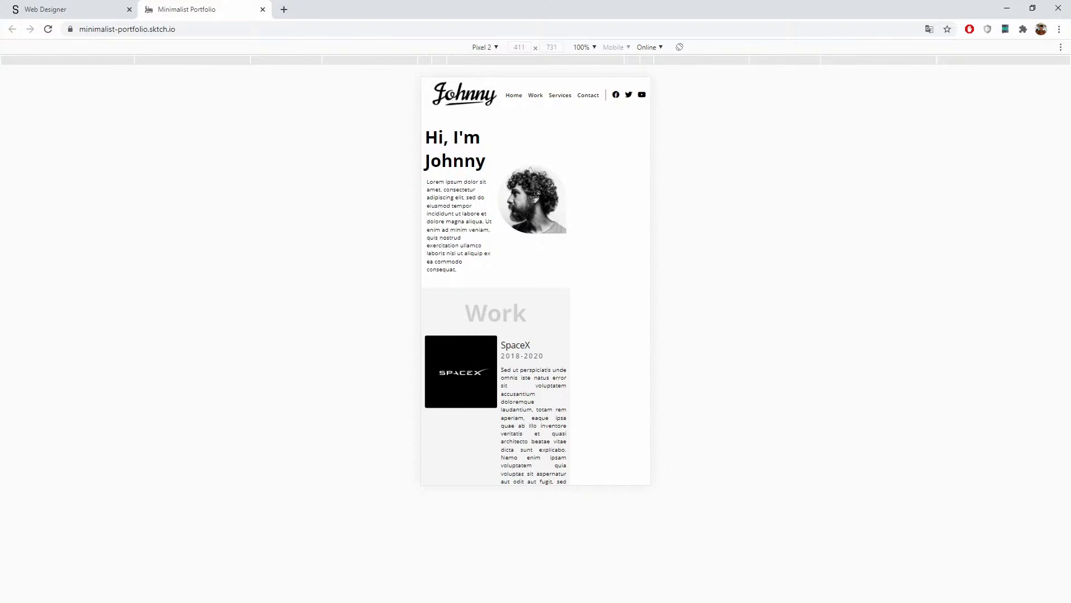
Step: Swipe through the whole page in the phone view, then return to the Sktch.io editor
{"action": "left_click_drag", "start_coordinate": [561, 290], "coordinate": [556, 146]}
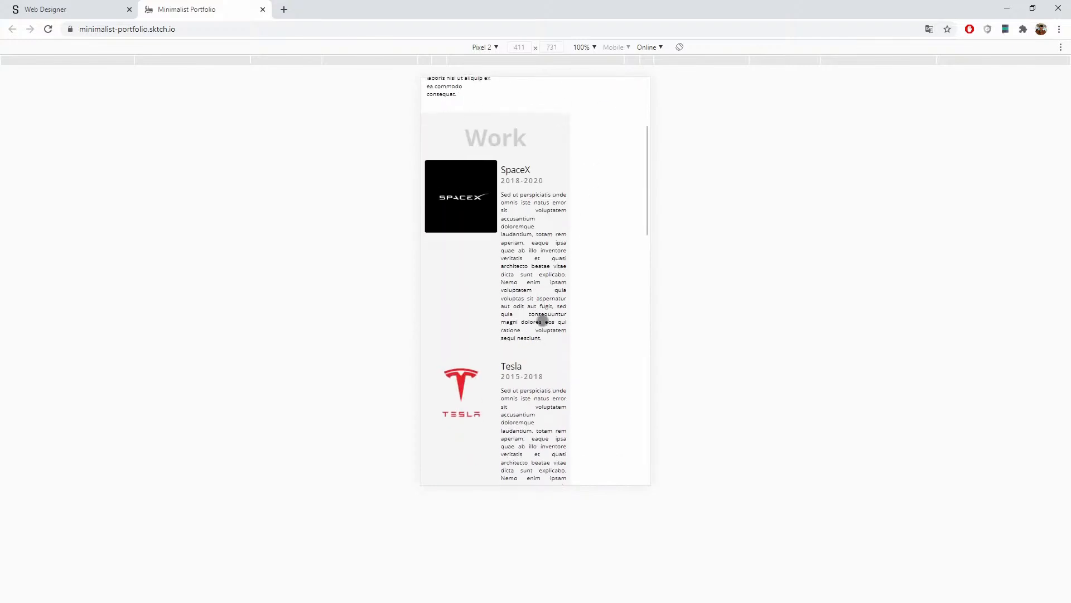
{"action": "left_click_drag", "start_coordinate": [543, 320], "coordinate": [550, 156]}
{"action": "left_click_drag", "start_coordinate": [541, 284], "coordinate": [548, 162]}
{"action": "left_click_drag", "start_coordinate": [547, 215], "coordinate": [571, 413]}
{"action": "left_click_drag", "start_coordinate": [546, 251], "coordinate": [569, 457]}
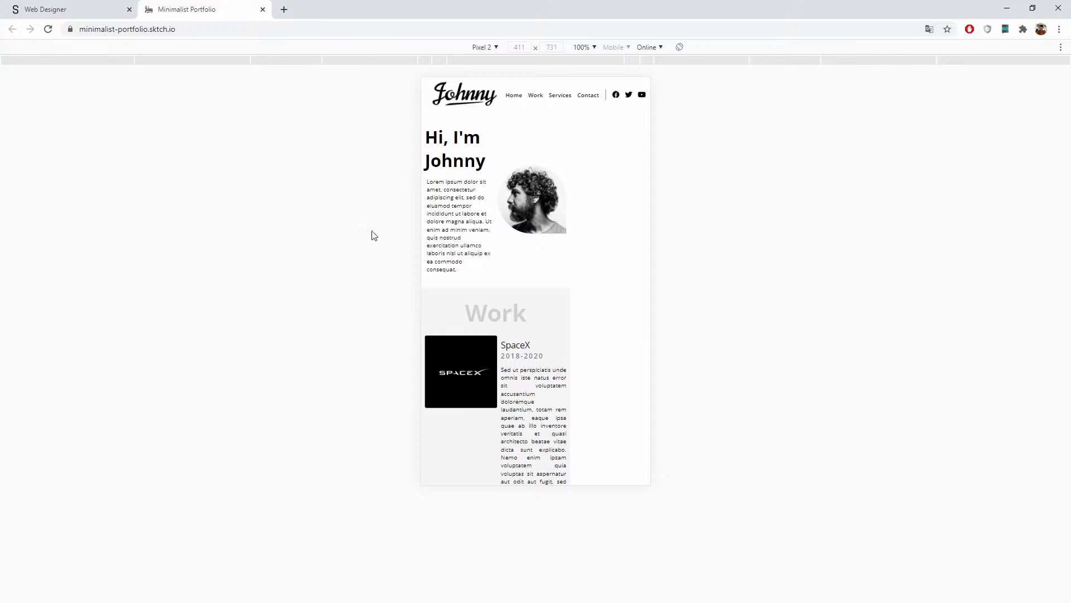
{"action": "left_click", "coordinate": [53, 9]}
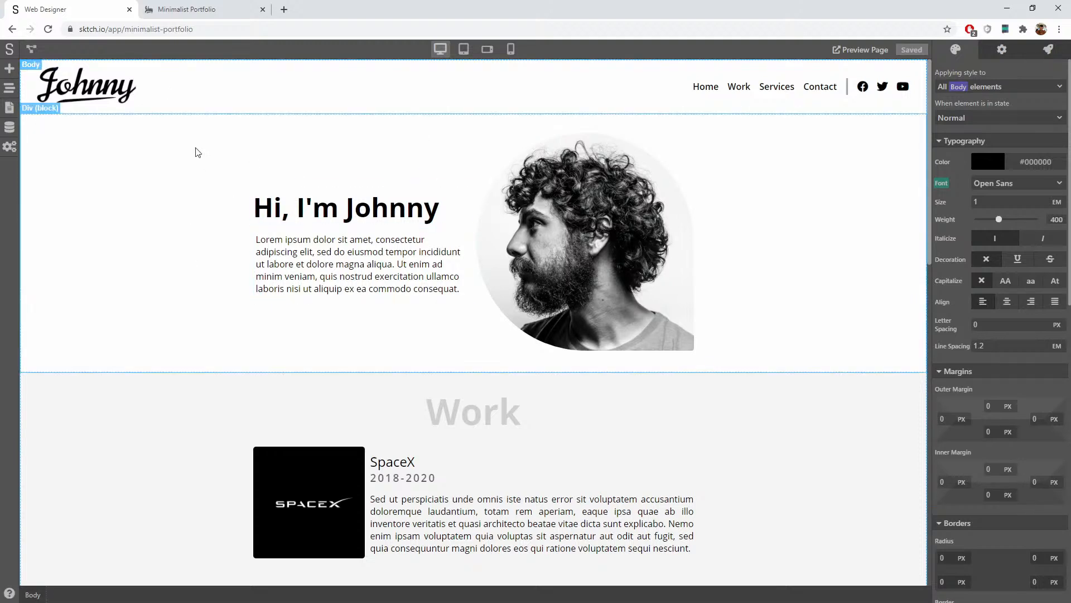
Step: Scroll through the page in Tablet preview, then switch to the landscape-tablet preview
{"action": "left_click", "coordinate": [463, 49]}
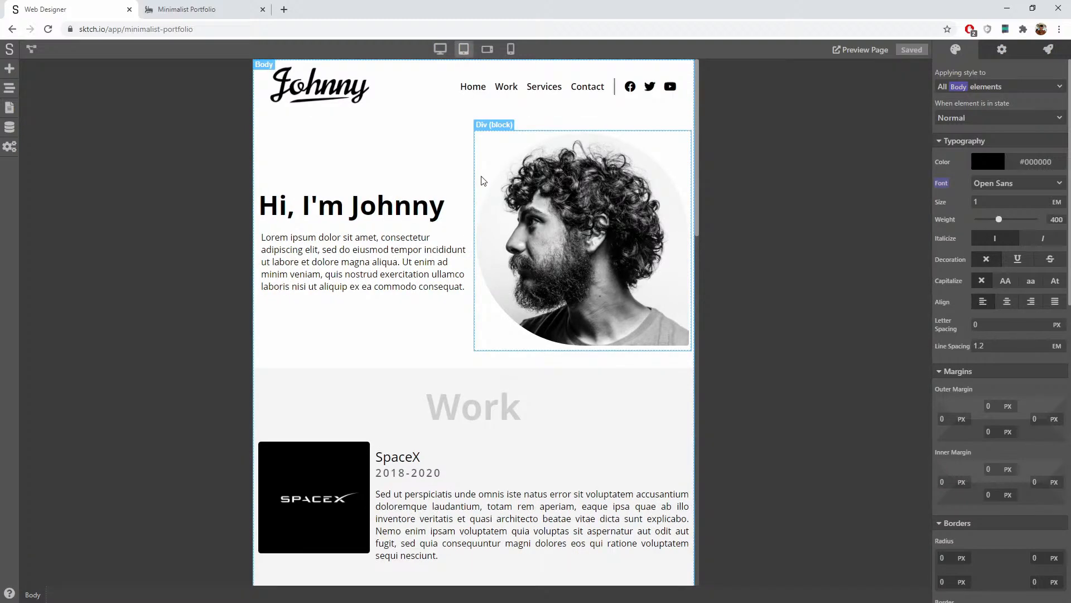
{"action": "scroll", "coordinate": [467, 239], "scroll_direction": "down", "scroll_amount": 1}
{"action": "scroll", "coordinate": [467, 239], "scroll_direction": "down", "scroll_amount": 13}
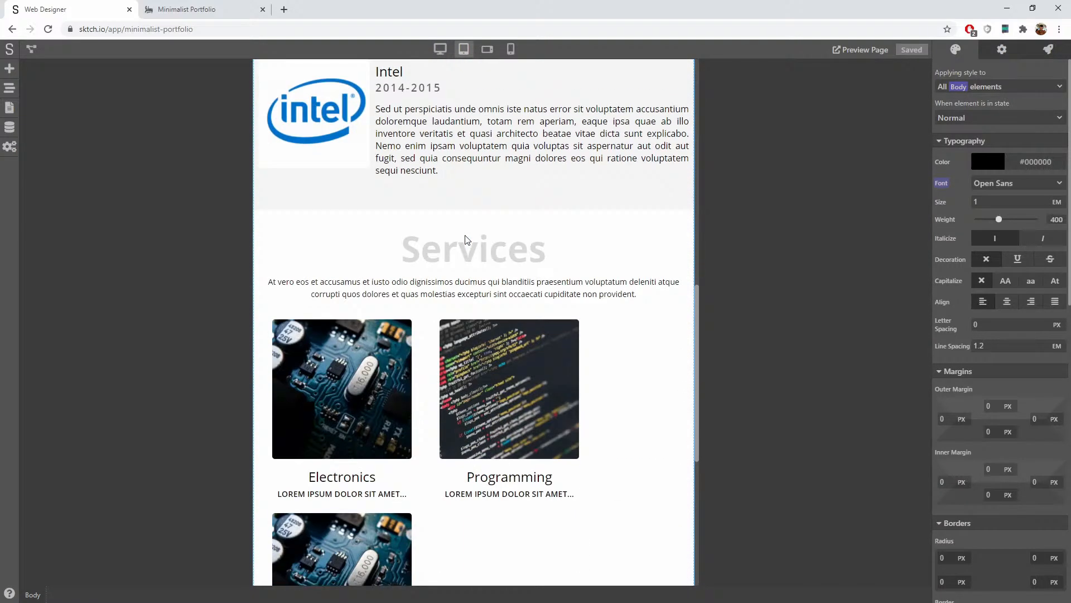
{"action": "scroll", "coordinate": [467, 240], "scroll_direction": "down", "scroll_amount": 6}
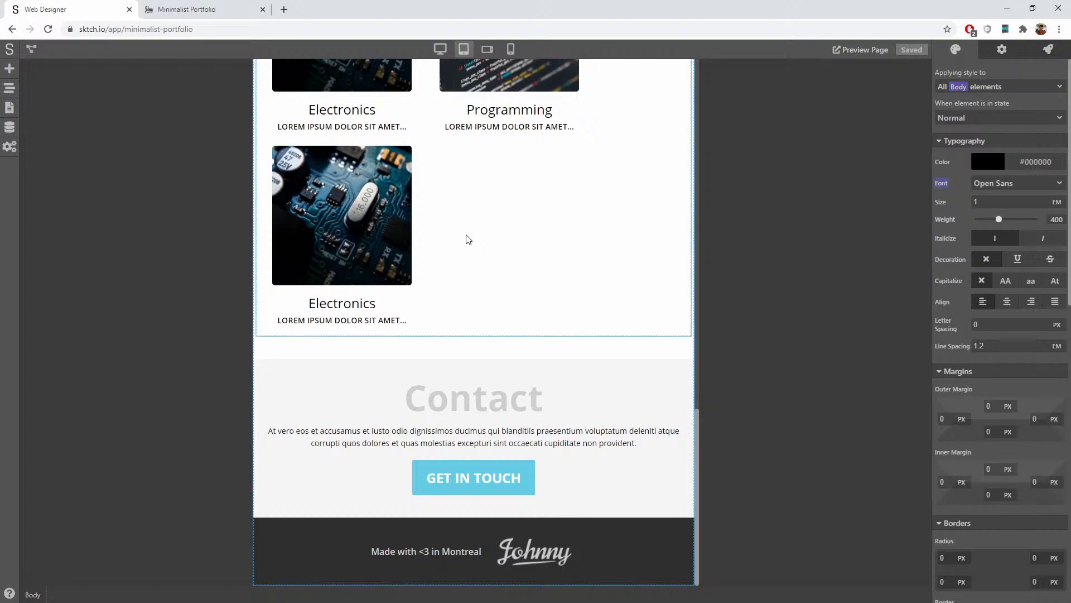
{"action": "scroll", "coordinate": [468, 238], "scroll_direction": "up", "scroll_amount": 4}
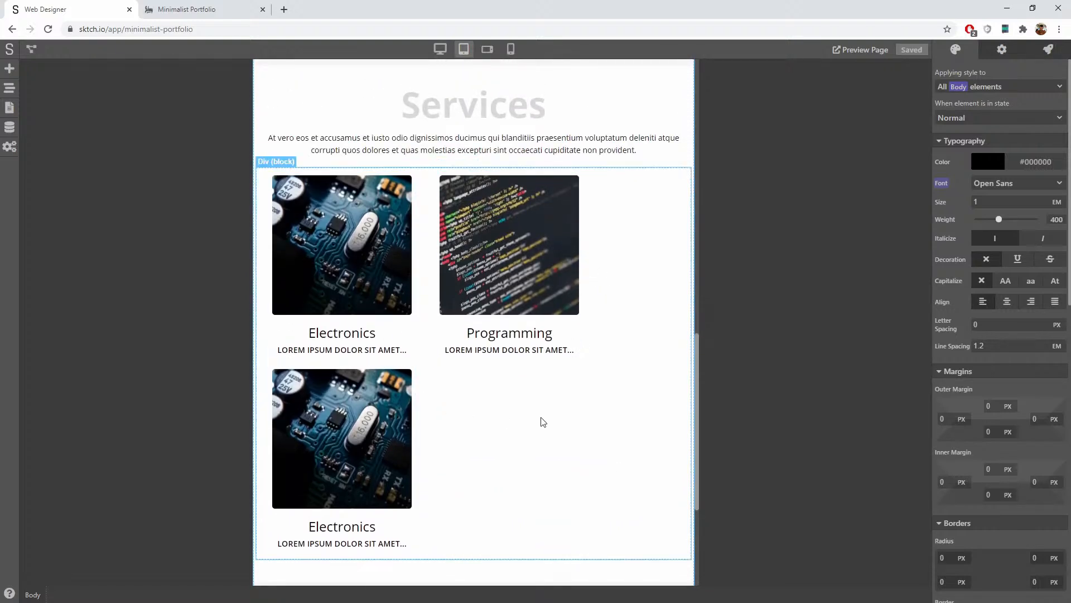
{"action": "scroll", "coordinate": [538, 358], "scroll_direction": "down", "scroll_amount": 4}
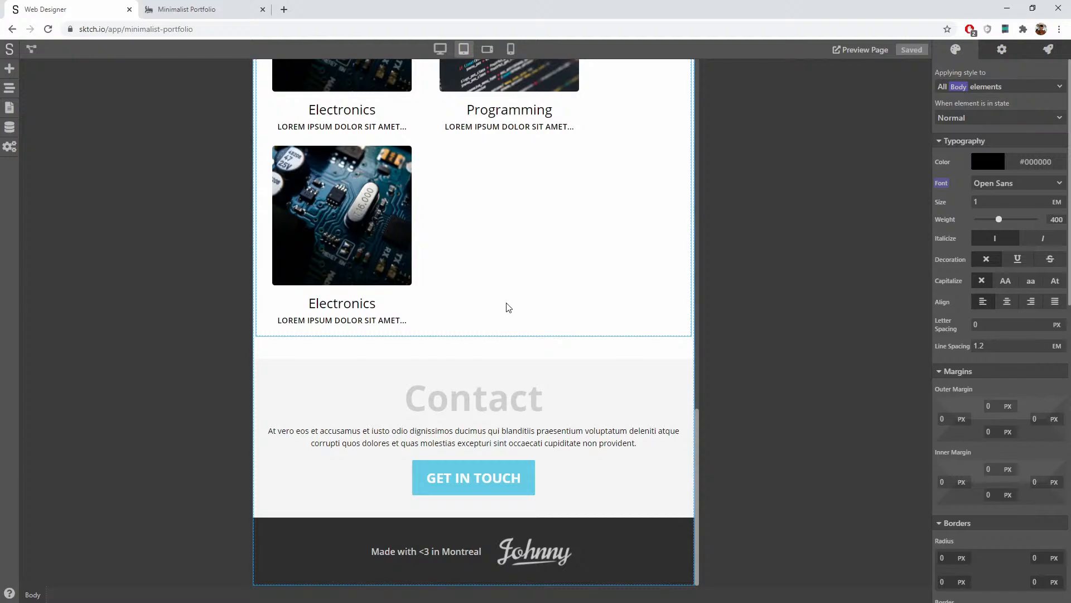
{"action": "scroll", "coordinate": [505, 305], "scroll_direction": "up", "scroll_amount": 20}
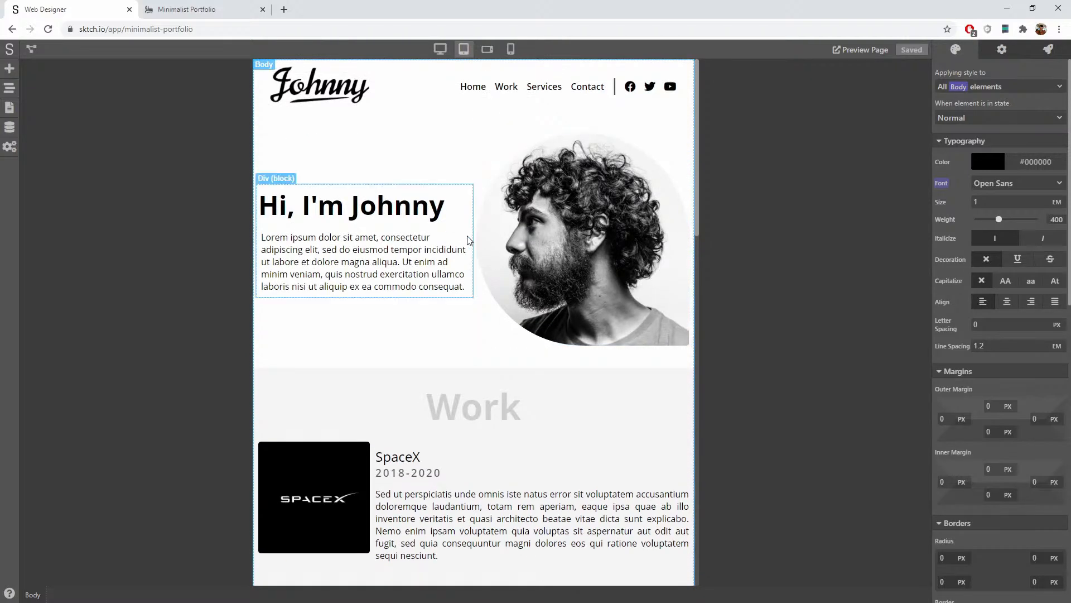
{"action": "left_click", "coordinate": [490, 52]}
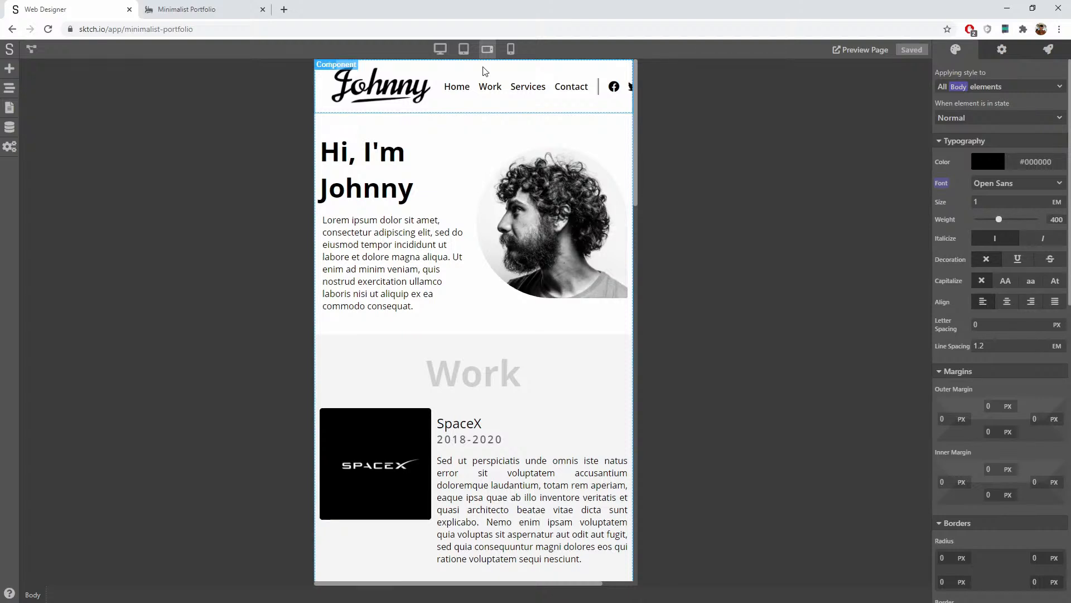
Step: Inside the header component, stack the Johnny logo above the nav links and exit to the page
{"action": "left_click", "coordinate": [483, 70]}
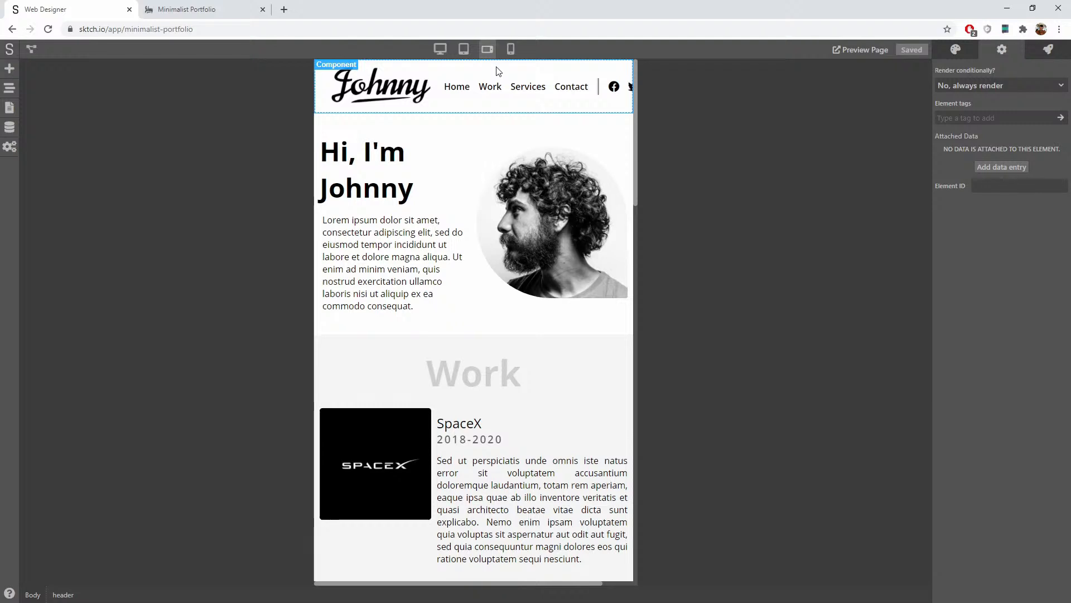
{"action": "double_click", "coordinate": [498, 71]}
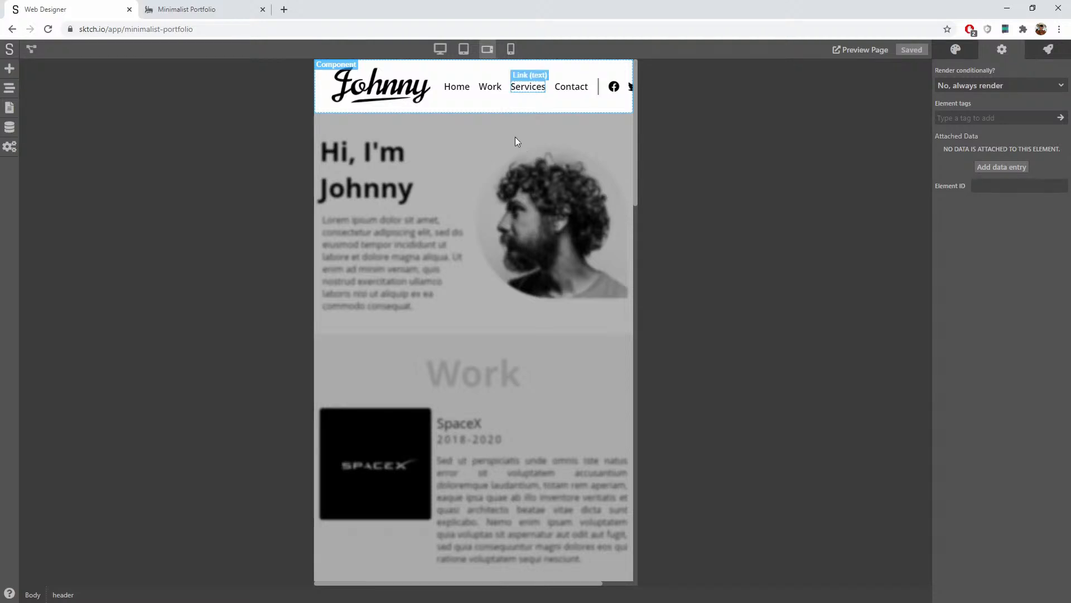
{"action": "left_click", "coordinate": [488, 105]}
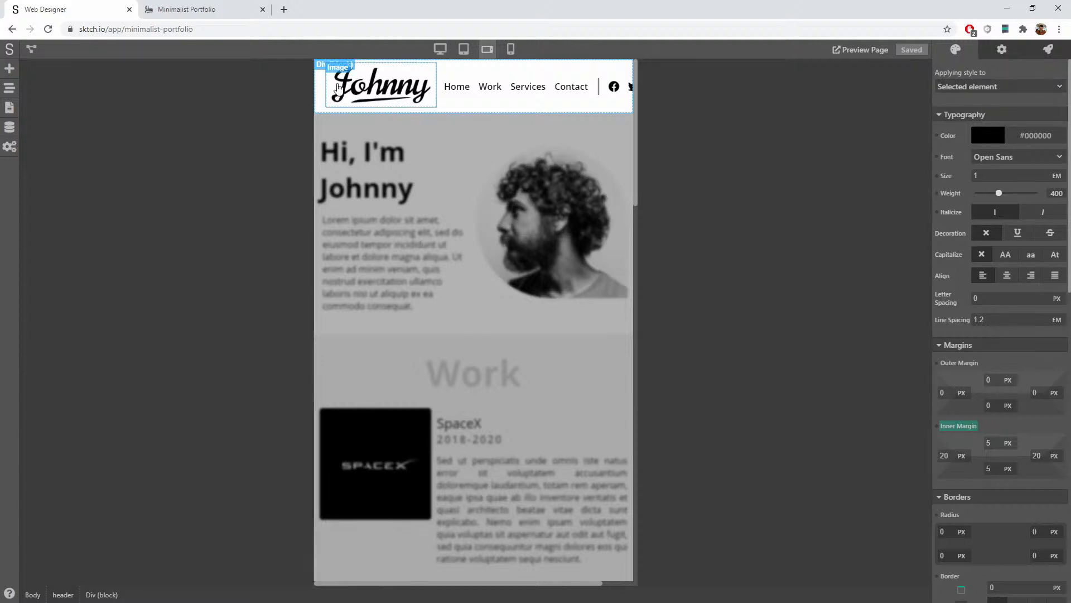
{"action": "scroll", "coordinate": [966, 202], "scroll_direction": "down", "scroll_amount": 3}
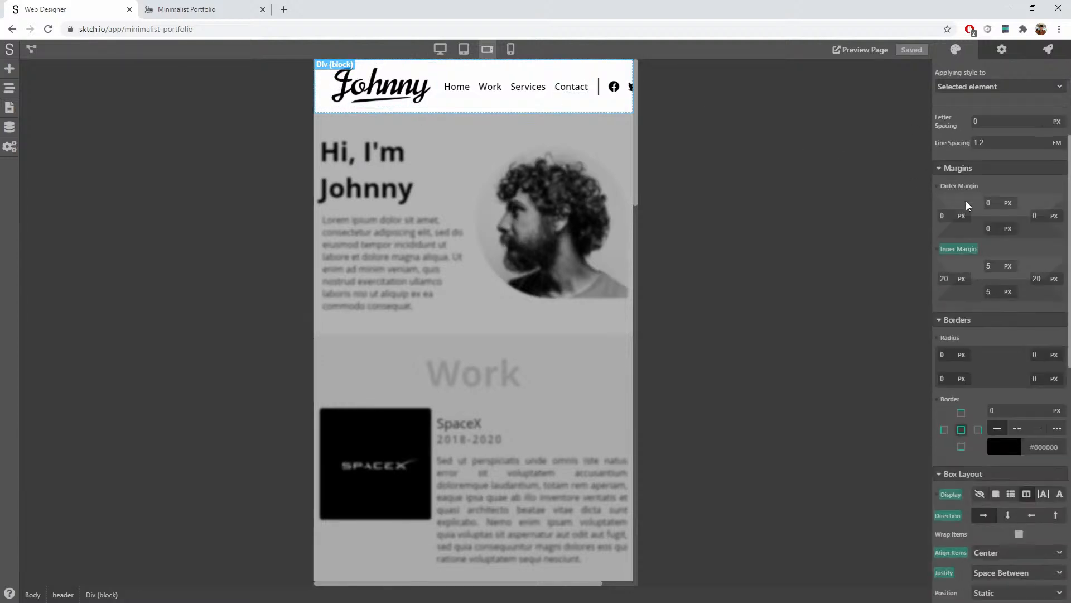
{"action": "scroll", "coordinate": [967, 205], "scroll_direction": "down", "scroll_amount": 5}
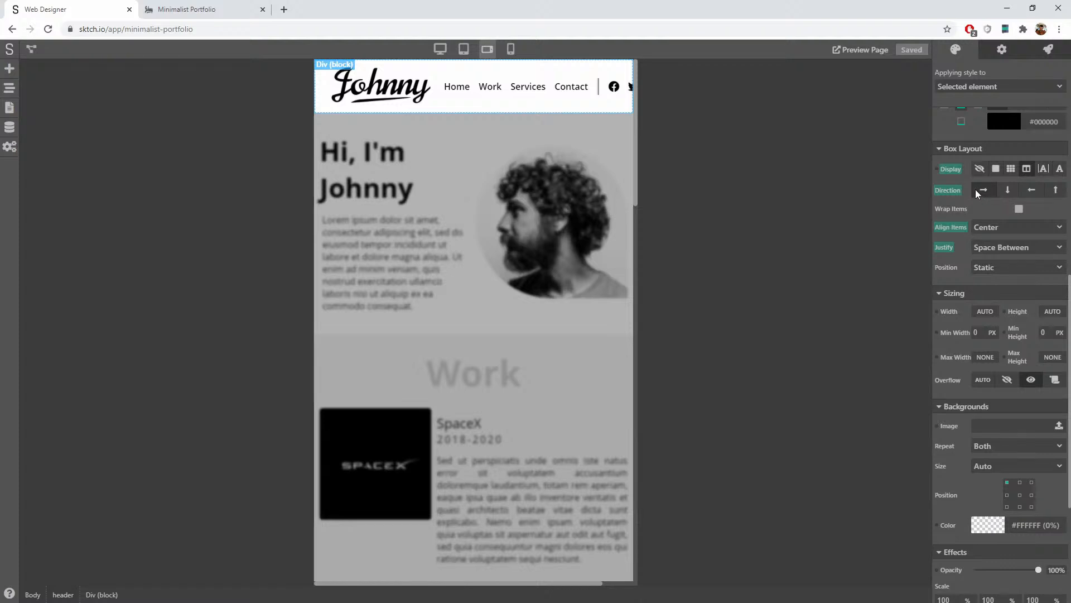
{"action": "left_click", "coordinate": [1019, 209]}
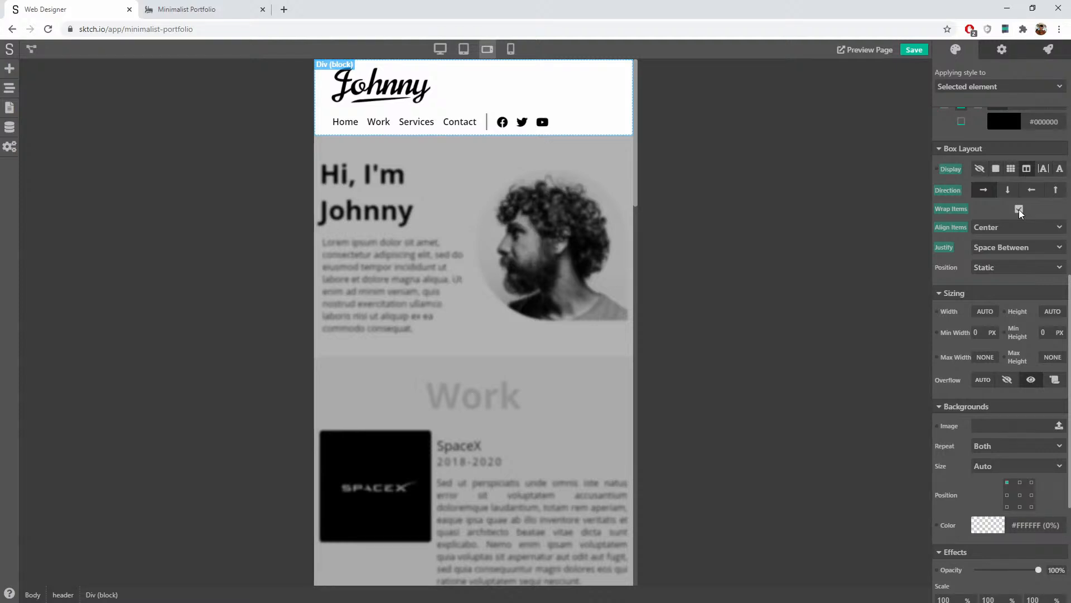
{"action": "left_click", "coordinate": [1018, 210]}
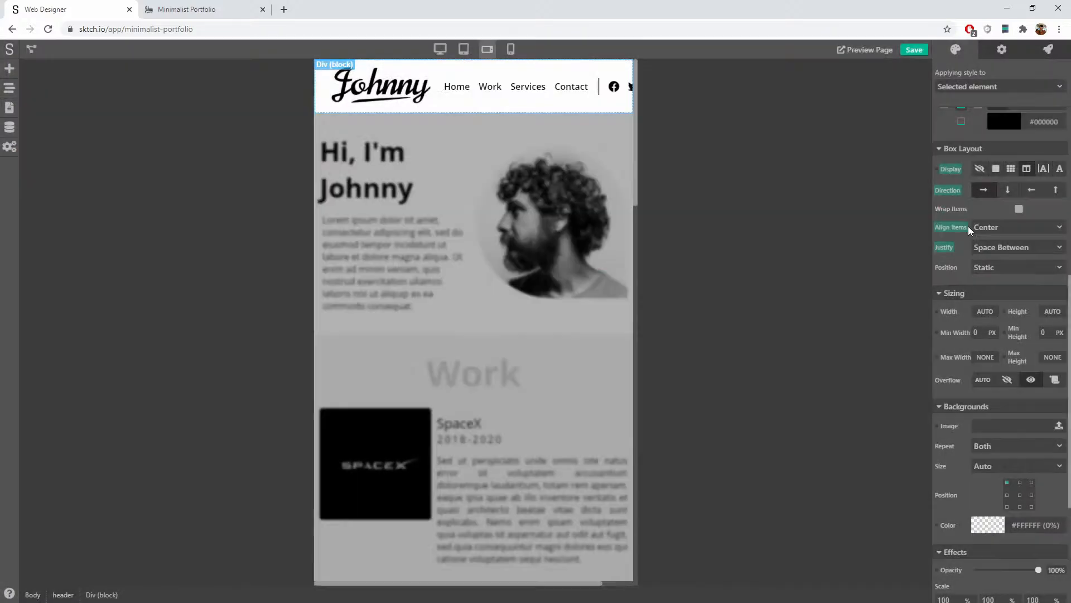
{"action": "left_click", "coordinate": [1008, 190]}
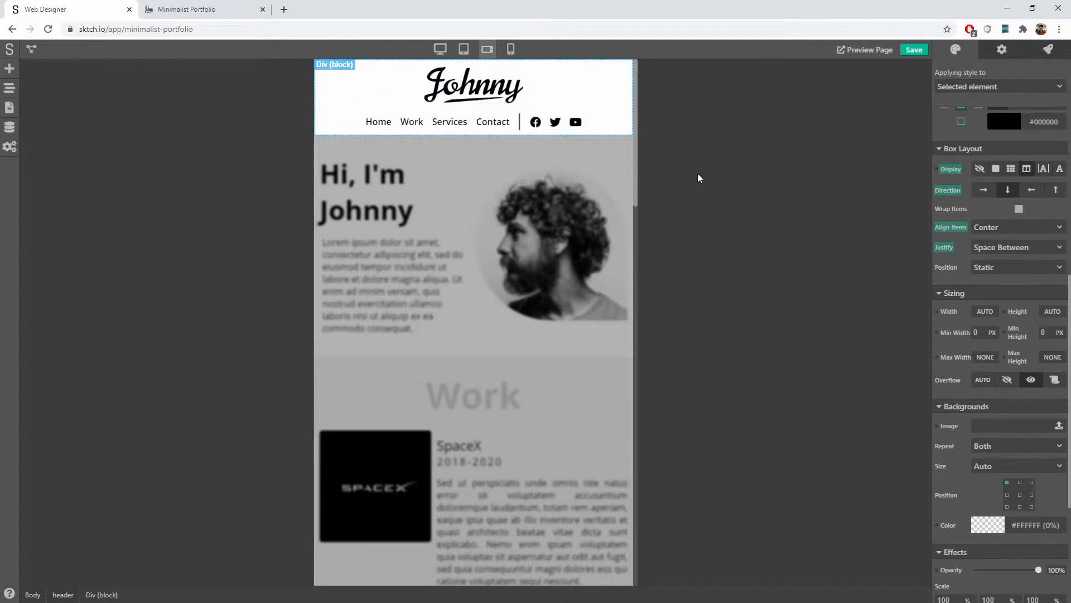
{"action": "left_click", "coordinate": [539, 222]}
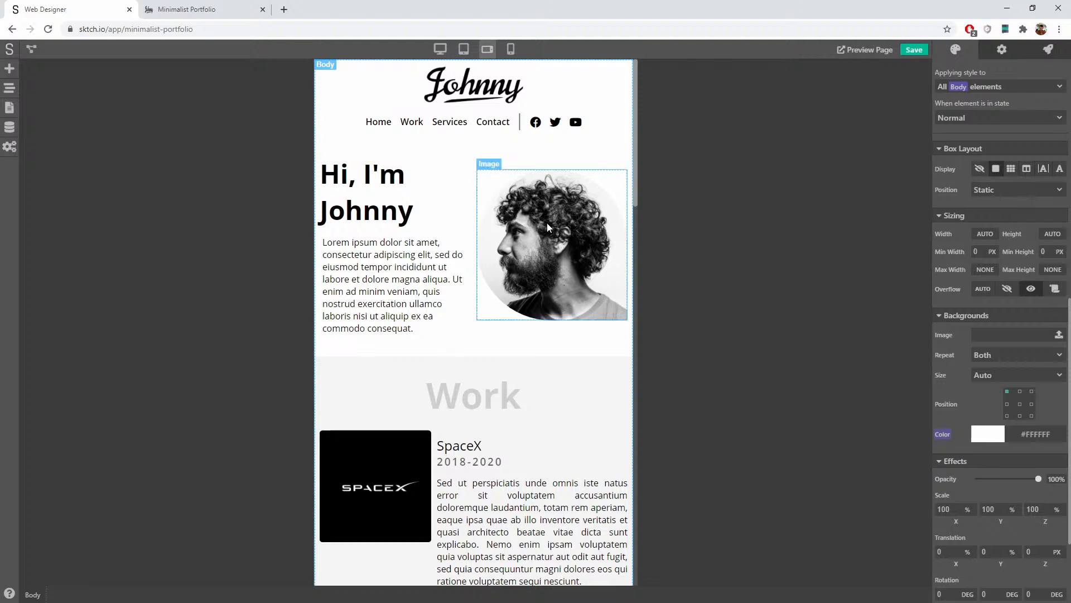
Step: Switch between mobile and landscape-tablet previews and select the header's nav link group
{"action": "left_click", "coordinate": [511, 48]}
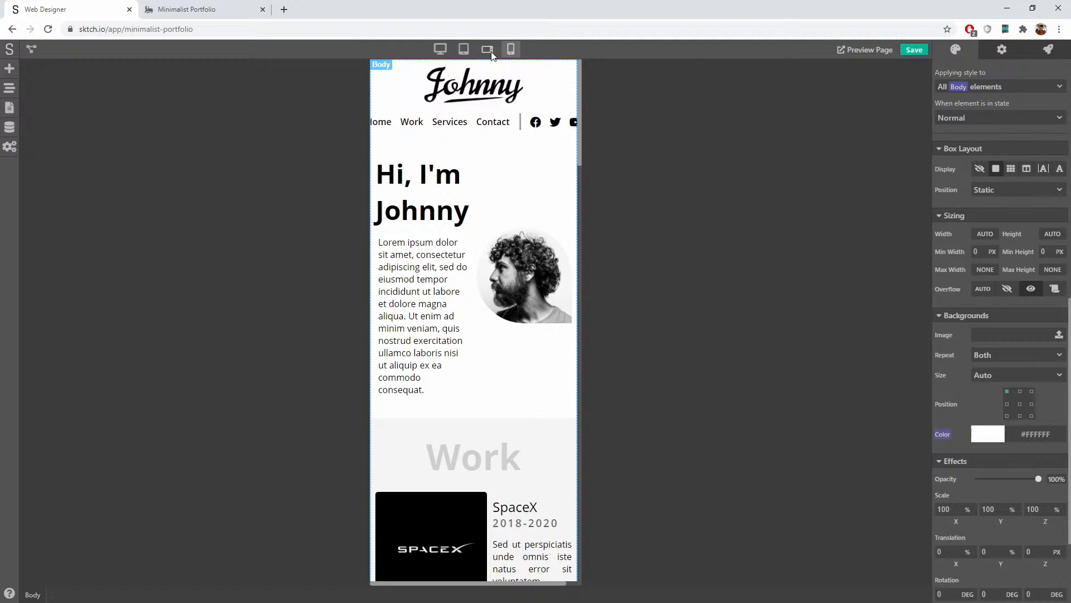
{"action": "left_click", "coordinate": [490, 51]}
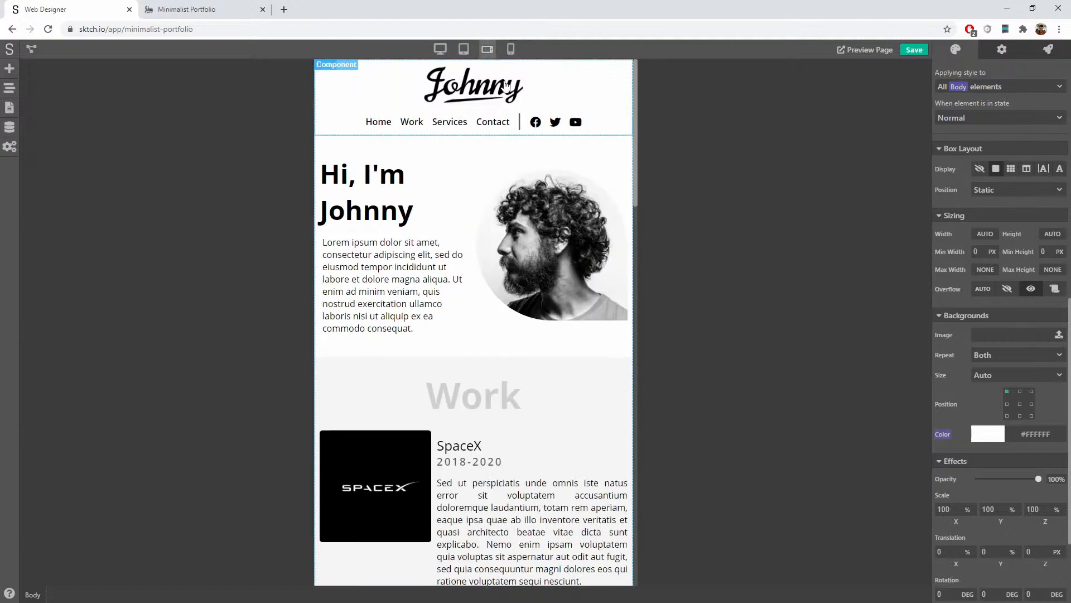
{"action": "left_click", "coordinate": [524, 124]}
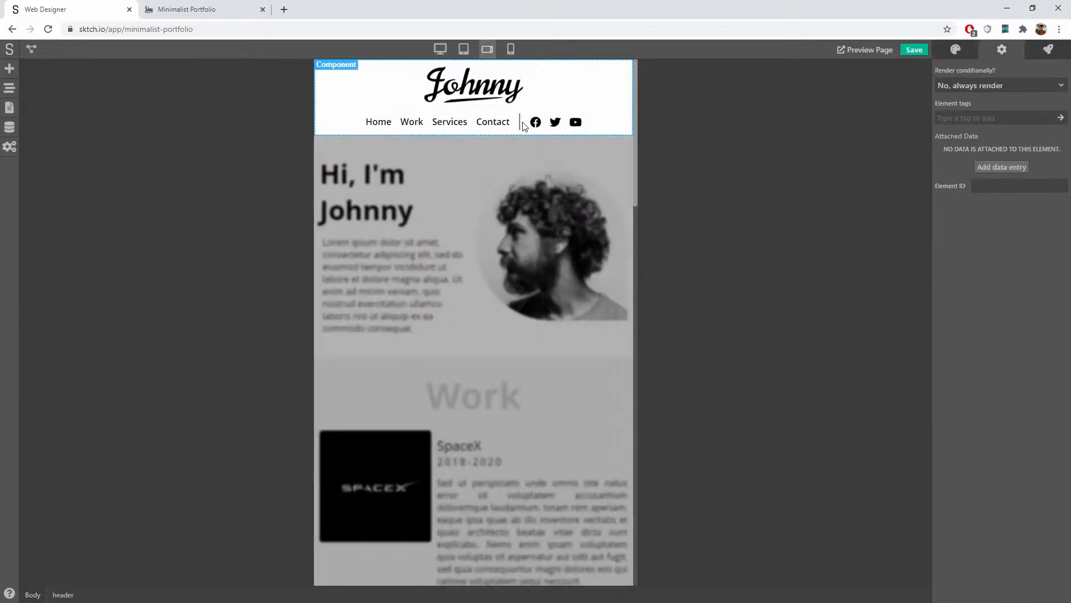
{"action": "left_click", "coordinate": [526, 128]}
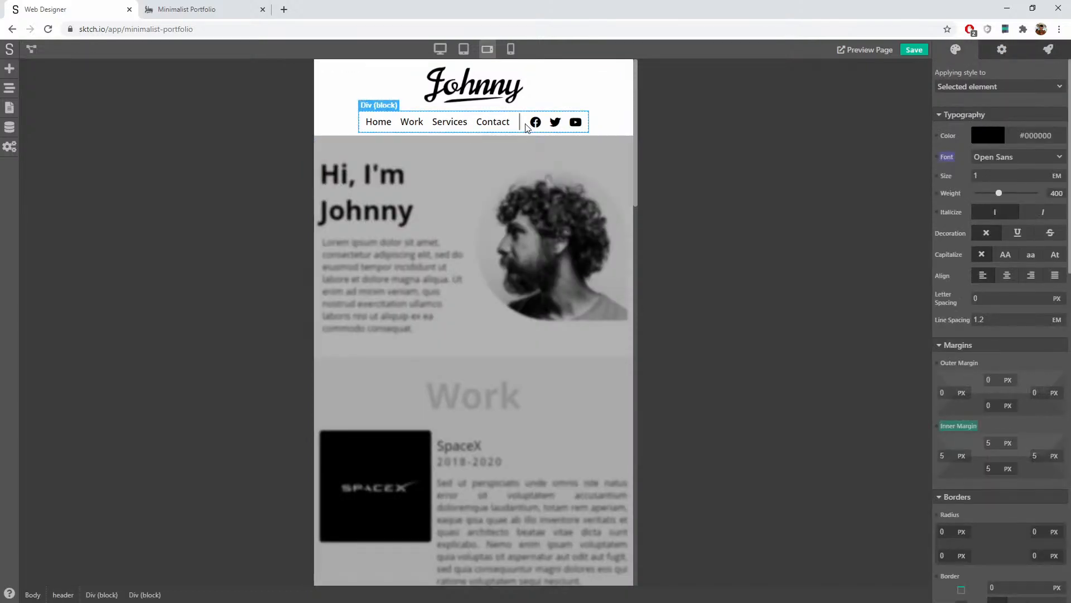
{"action": "scroll", "coordinate": [985, 335], "scroll_direction": "down", "scroll_amount": 8}
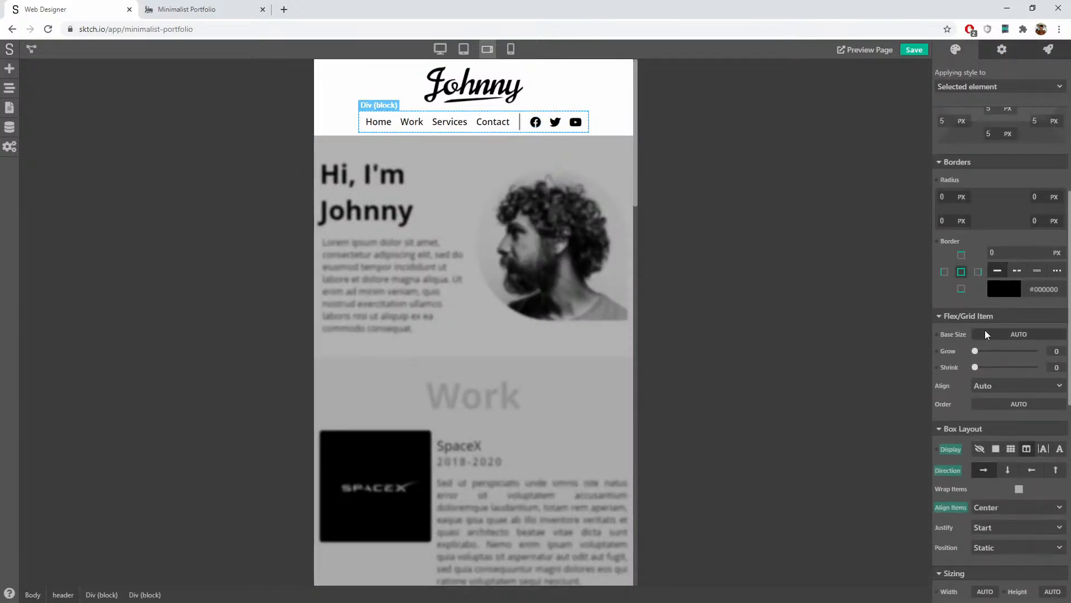
{"action": "scroll", "coordinate": [985, 330], "scroll_direction": "down", "scroll_amount": 1}
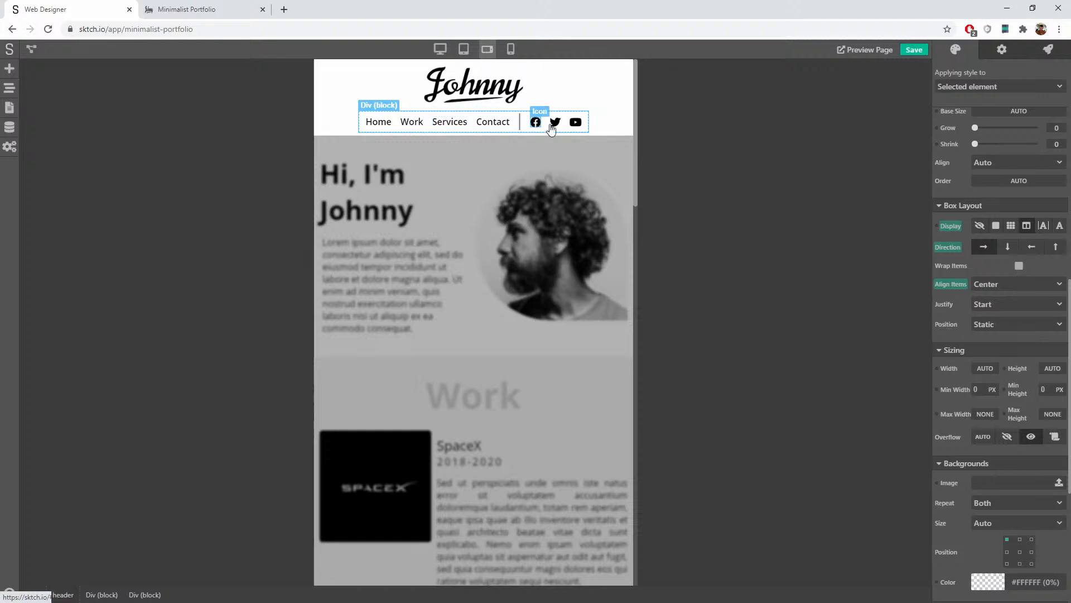
Step: Set the outer header container's layout direction to row in the desktop preview
{"action": "left_click", "coordinate": [599, 104]}
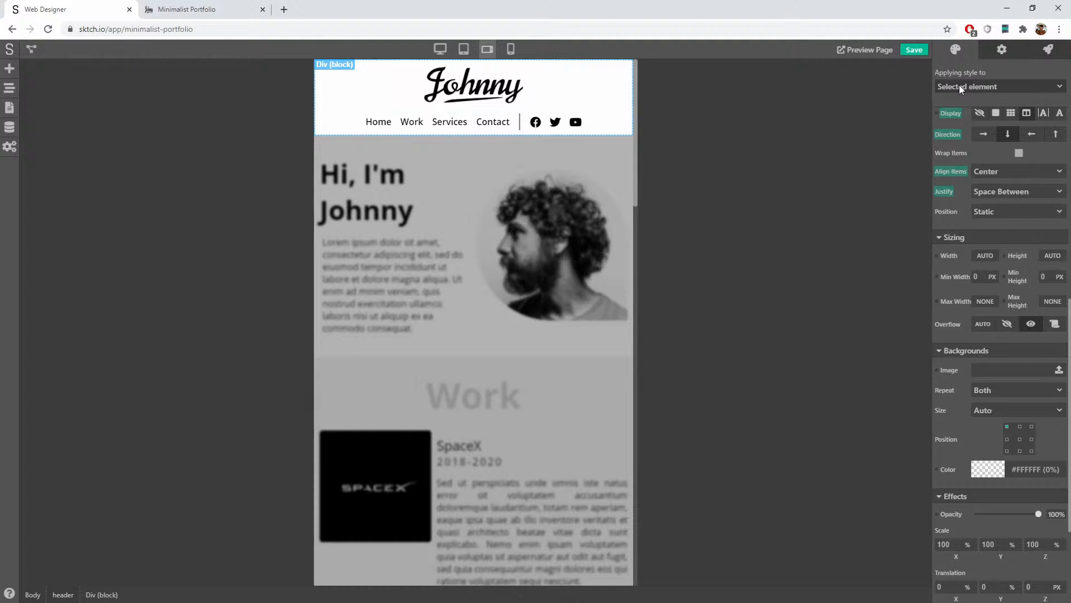
{"action": "left_click", "coordinate": [438, 49]}
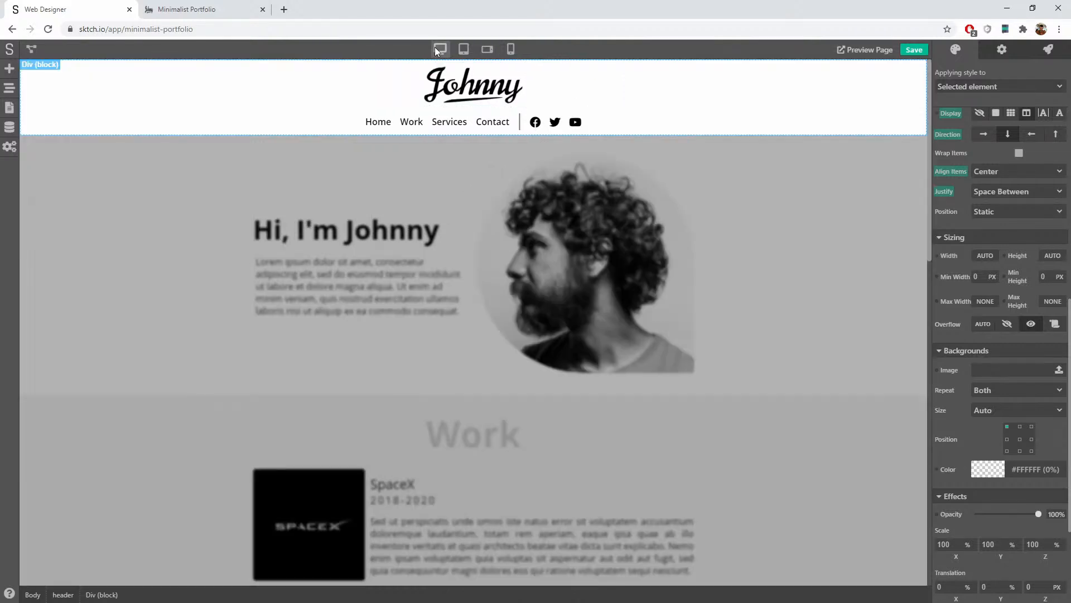
{"action": "scroll", "coordinate": [976, 168], "scroll_direction": "up", "scroll_amount": 1}
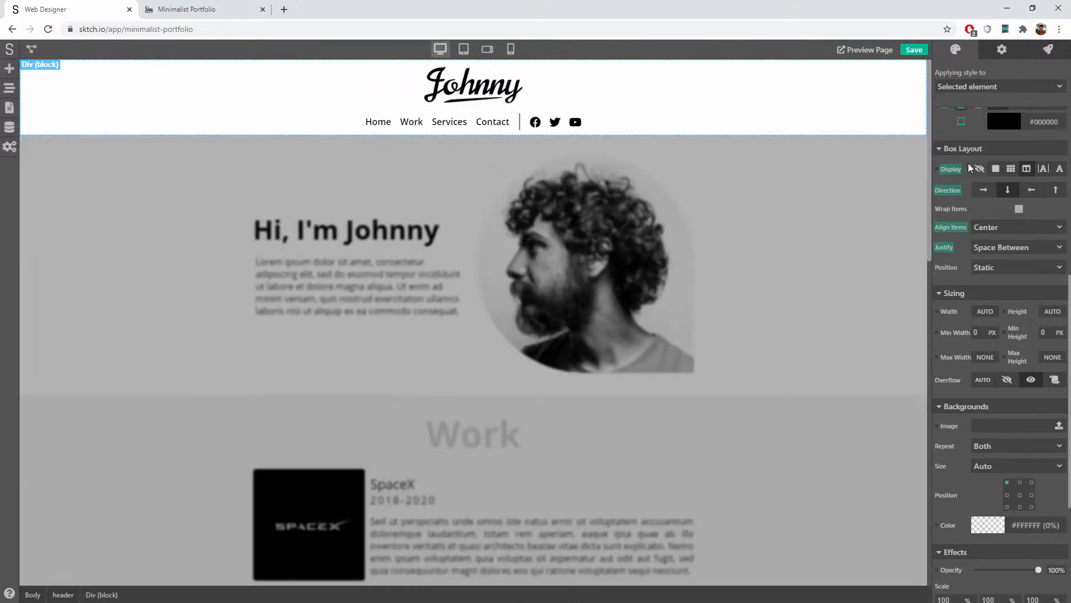
{"action": "left_click", "coordinate": [984, 190]}
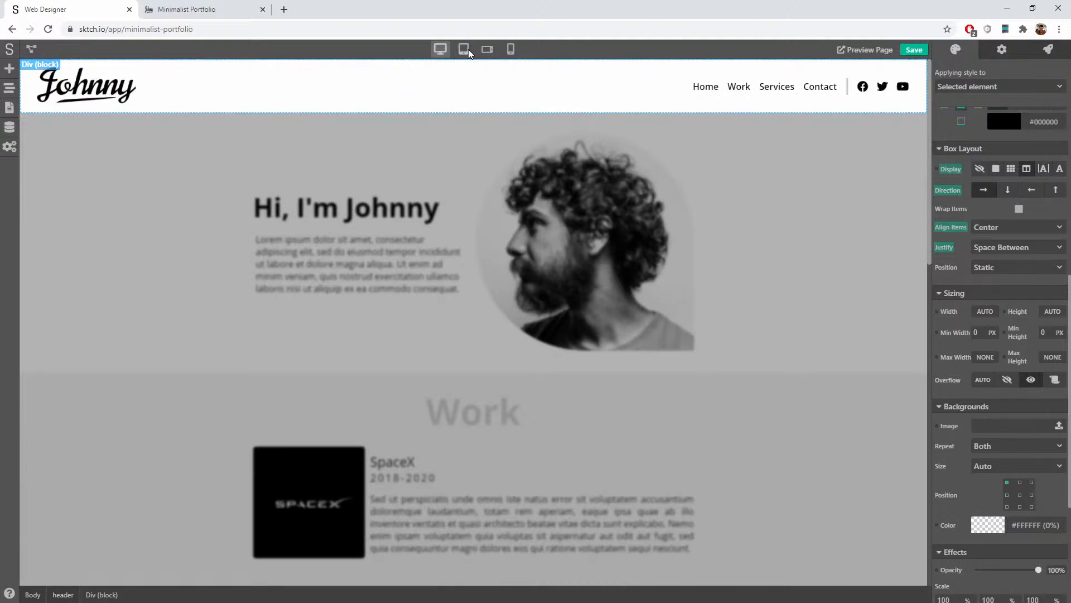
{"action": "left_click", "coordinate": [487, 50]}
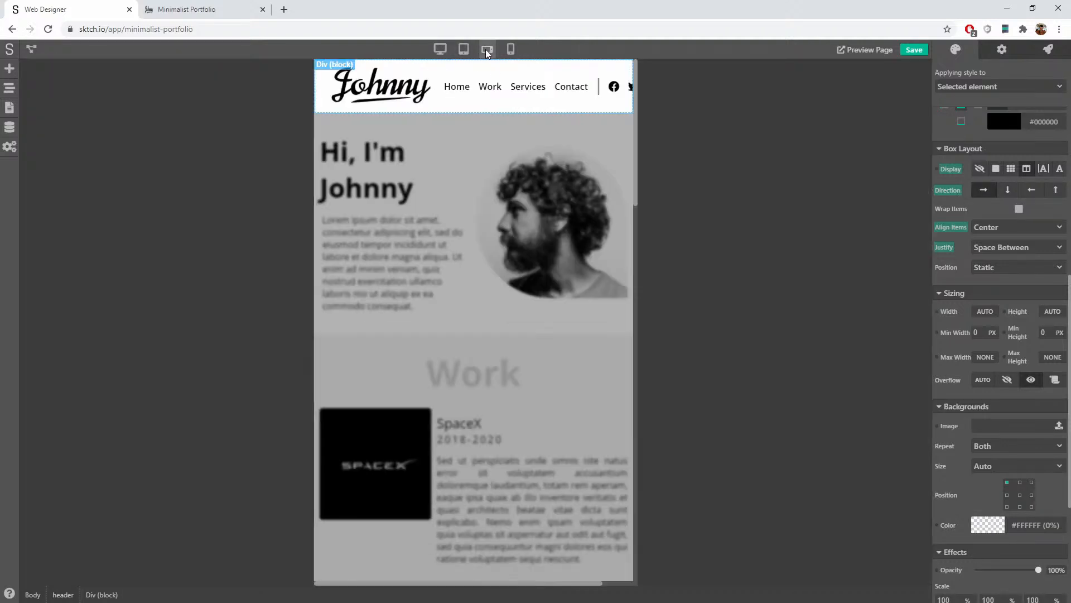
{"action": "left_click", "coordinate": [969, 87]}
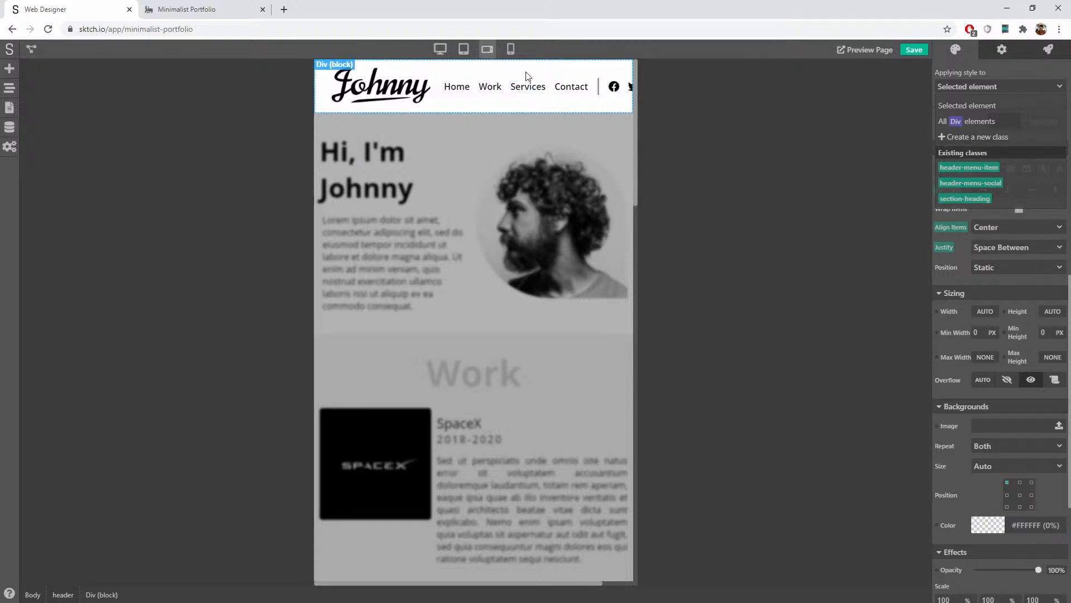
Step: Create a new class named 'header' on the header container
{"action": "left_click", "coordinate": [981, 137]}
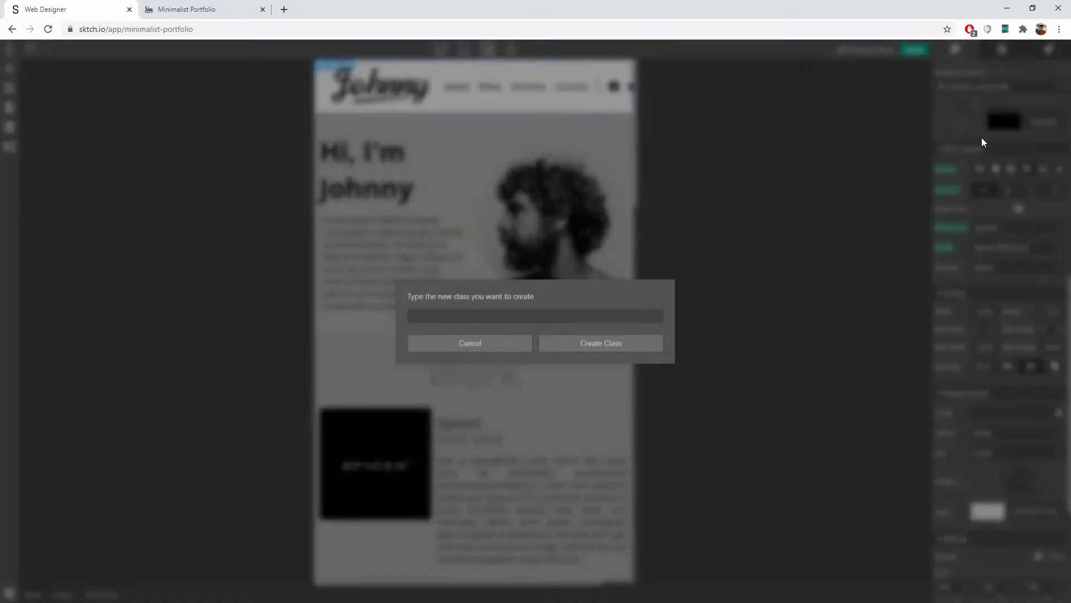
{"action": "type", "text": "header"}
{"action": "left_click", "coordinate": [624, 341]}
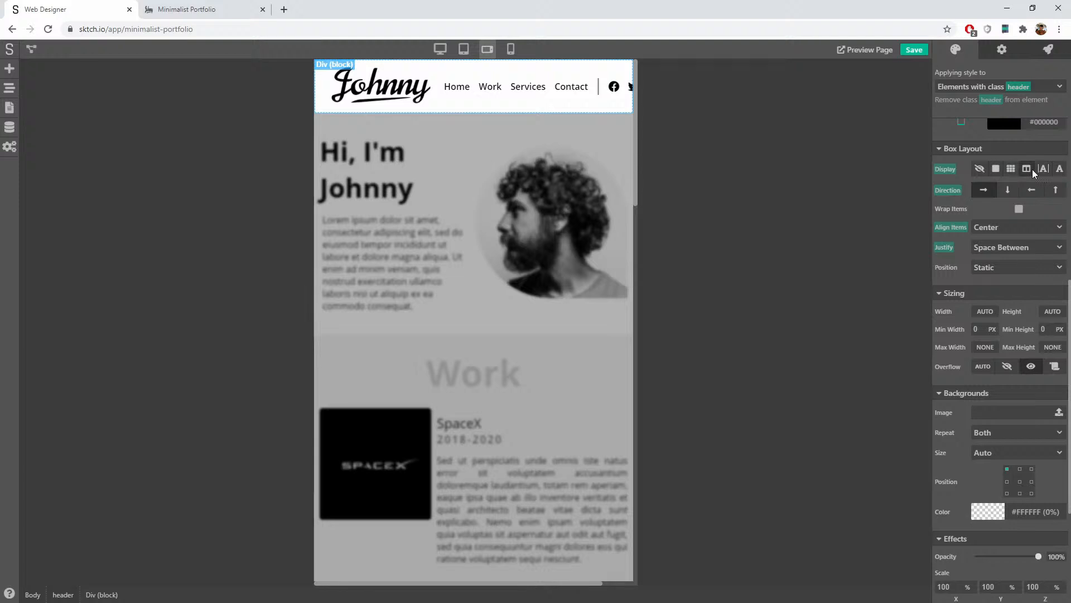
Step: Set the header class Direction to column and inspect why it is overridden
{"action": "left_click", "coordinate": [473, 102]}
{"action": "left_click", "coordinate": [484, 110]}
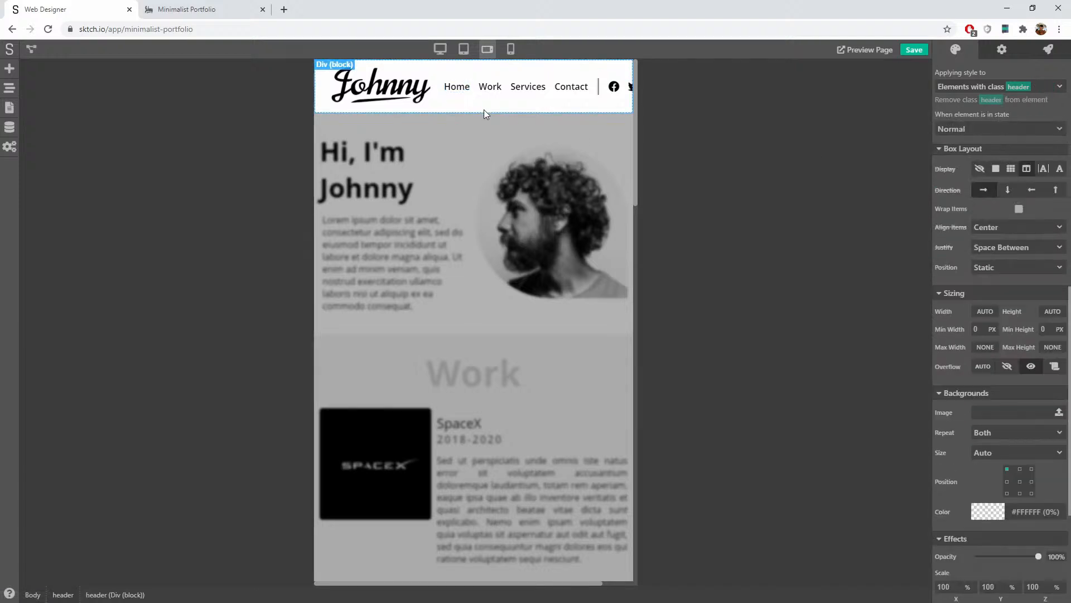
{"action": "left_click", "coordinate": [1007, 190]}
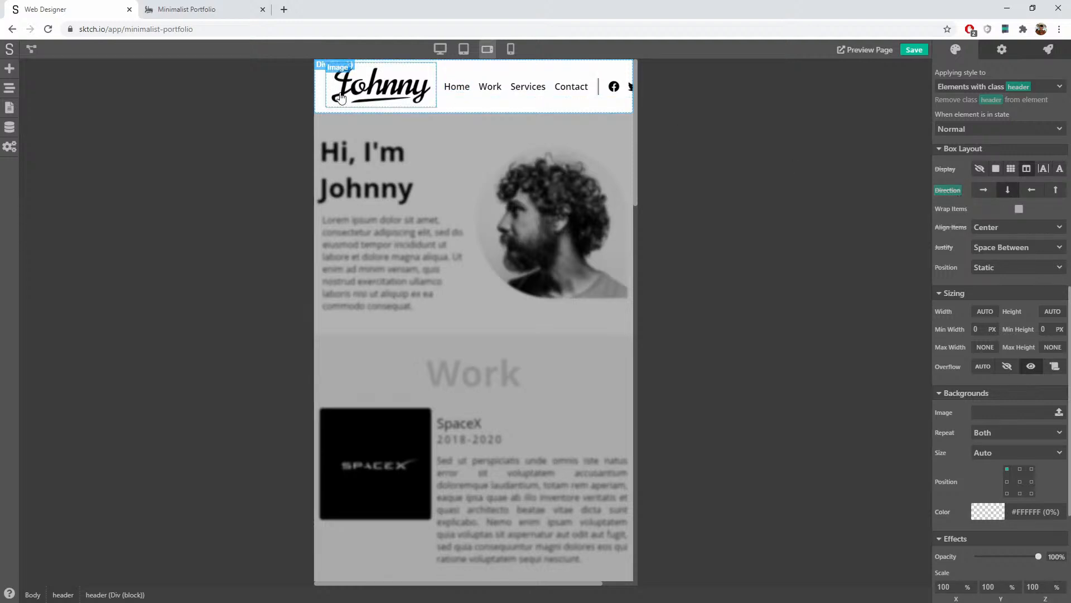
{"action": "left_click", "coordinate": [948, 189]}
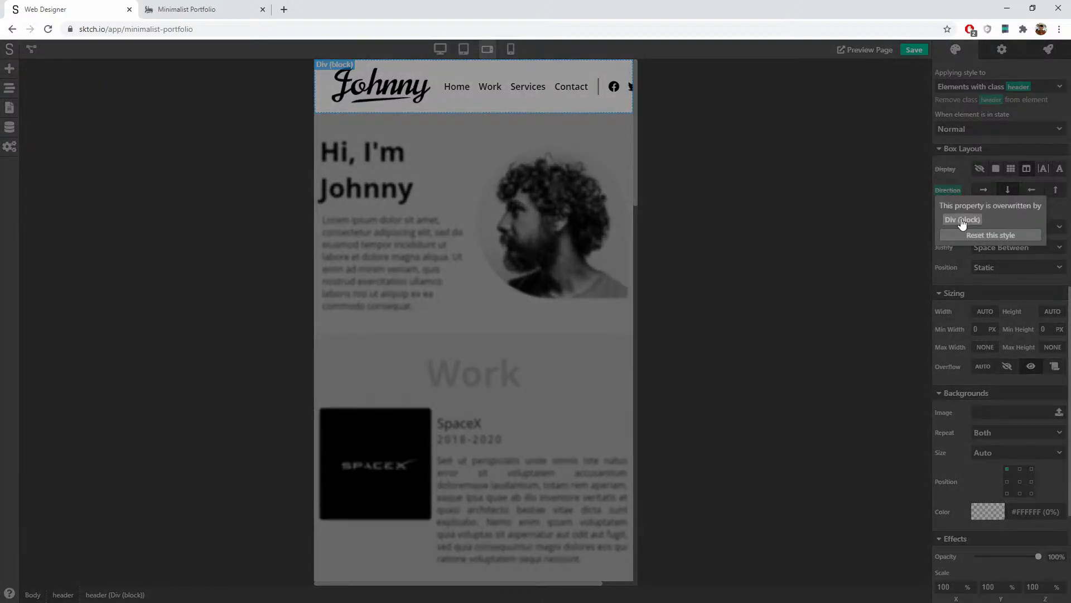
Step: Jump from the Div (block) override to 'Elements with class header' and preview at desktop width
{"action": "left_click", "coordinate": [961, 220]}
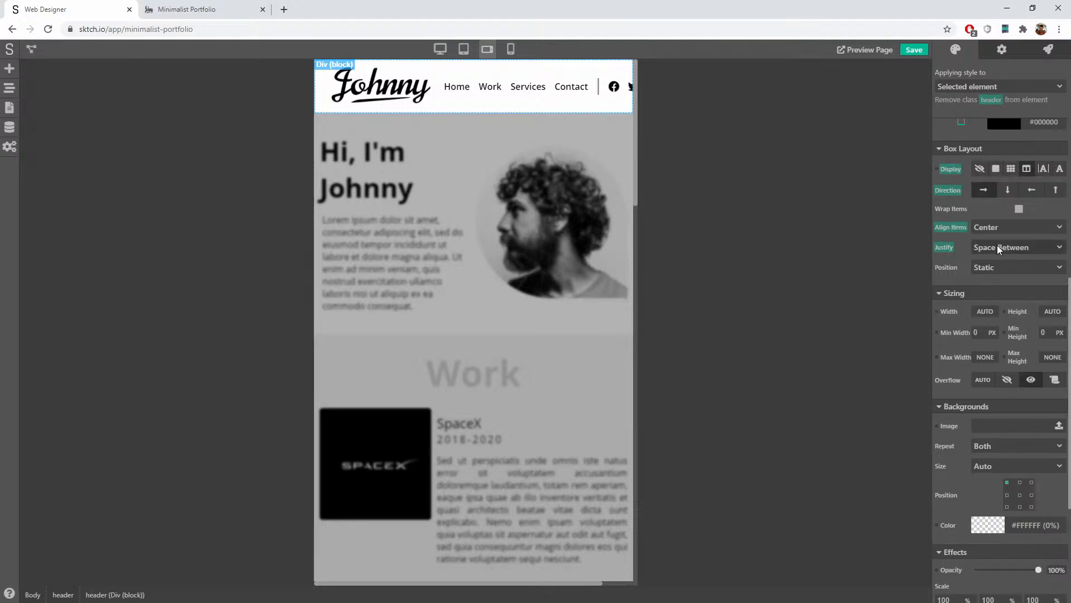
{"action": "left_click", "coordinate": [1006, 88]}
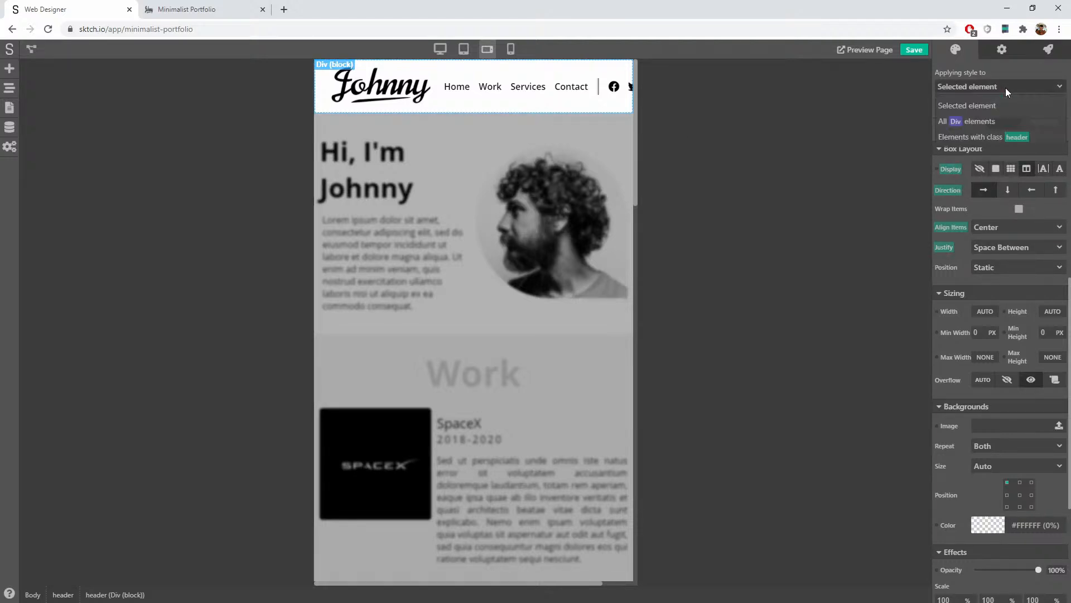
{"action": "left_click", "coordinate": [1003, 72]}
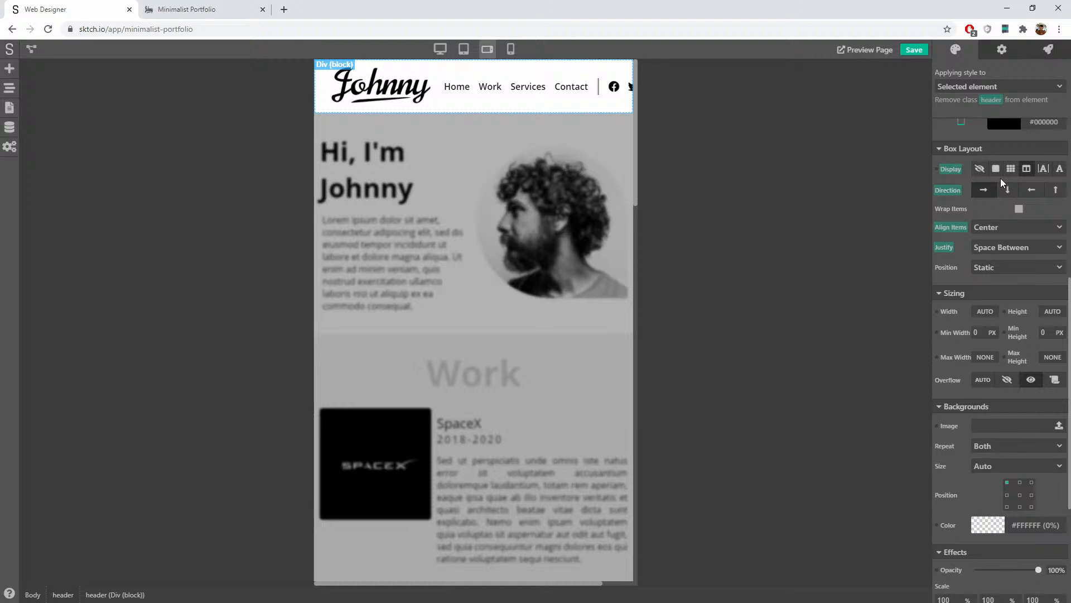
{"action": "left_click", "coordinate": [969, 89]}
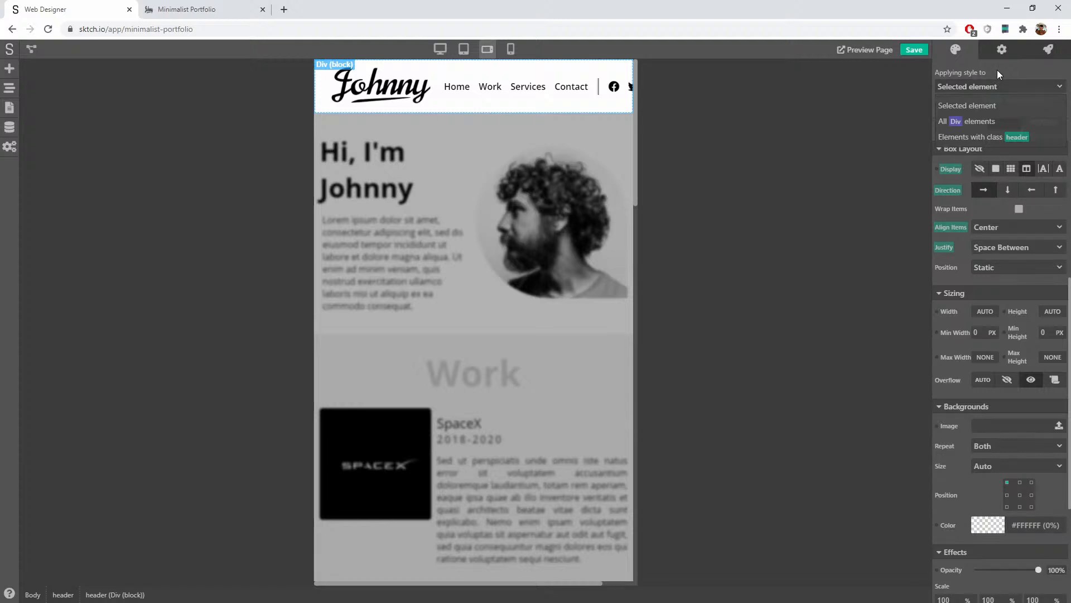
{"action": "left_click", "coordinate": [990, 138]}
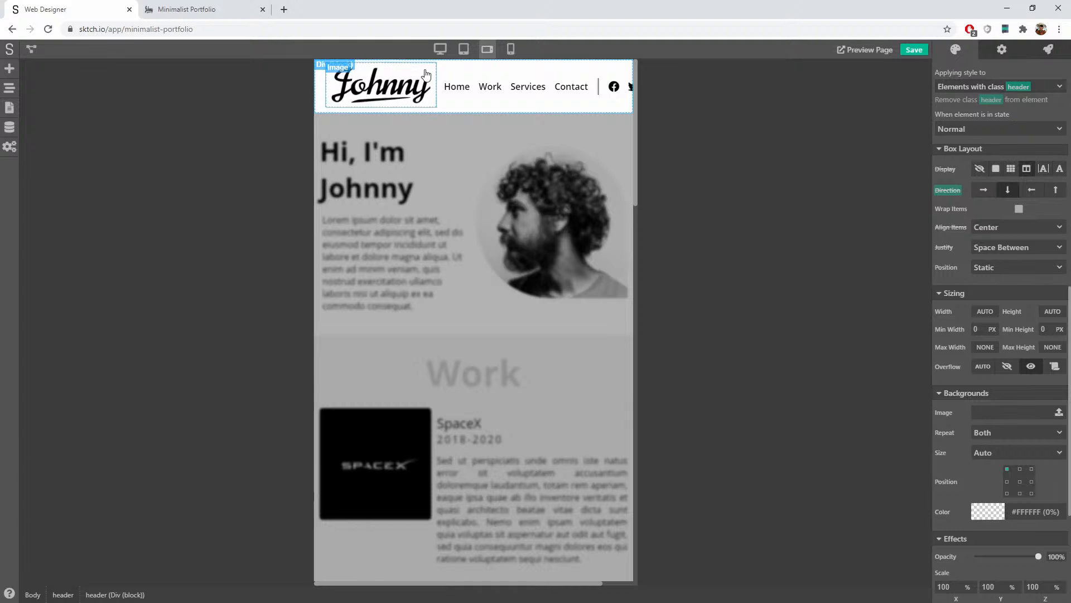
{"action": "left_click", "coordinate": [440, 49]}
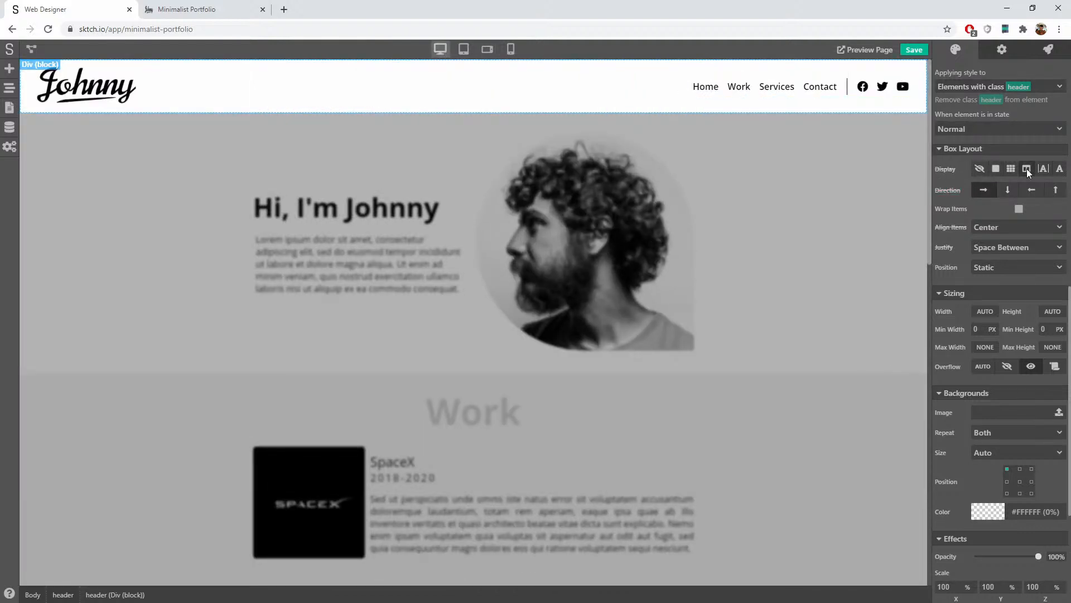
Step: Give the header class a flex row with centred items and Space Between justification
{"action": "left_click", "coordinate": [1027, 168]}
{"action": "left_click", "coordinate": [984, 190]}
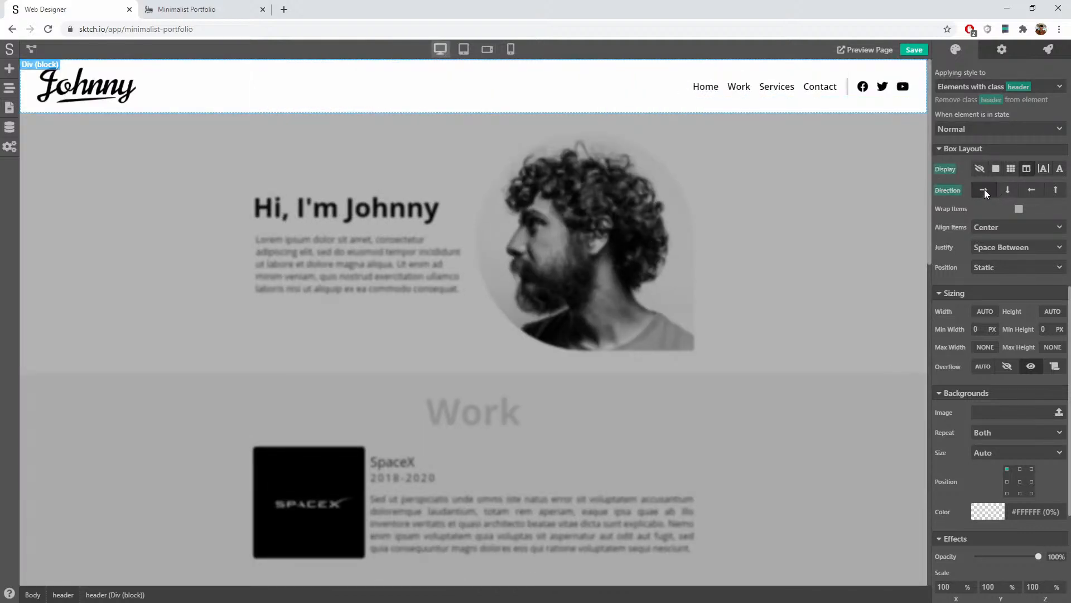
{"action": "left_click", "coordinate": [993, 228]}
{"action": "left_click", "coordinate": [994, 260]}
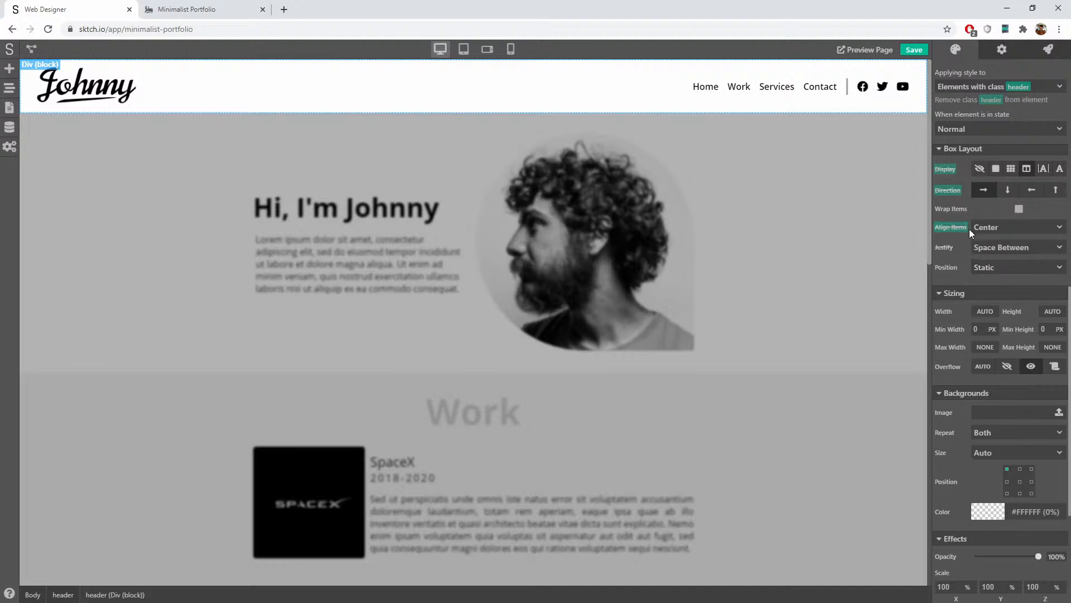
{"action": "left_click", "coordinate": [1002, 249]}
{"action": "left_click", "coordinate": [1015, 343]}
Step: Remove the selected element's own justify, align items, direction and display overrides
{"action": "left_click", "coordinate": [970, 84]}
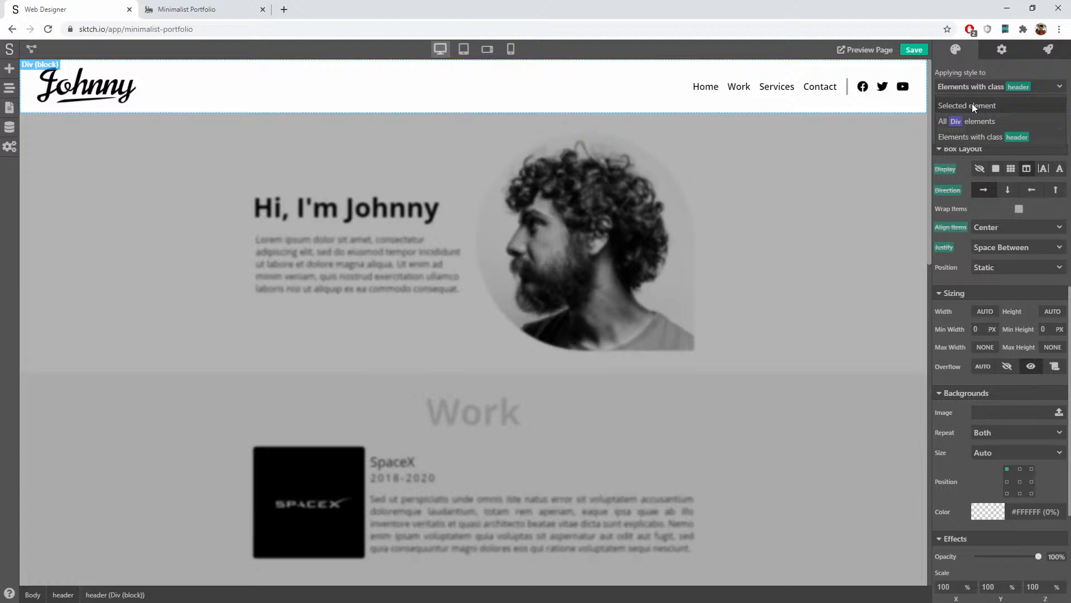
{"action": "left_click", "coordinate": [972, 104]}
{"action": "left_click", "coordinate": [944, 247]}
{"action": "left_click", "coordinate": [991, 262]}
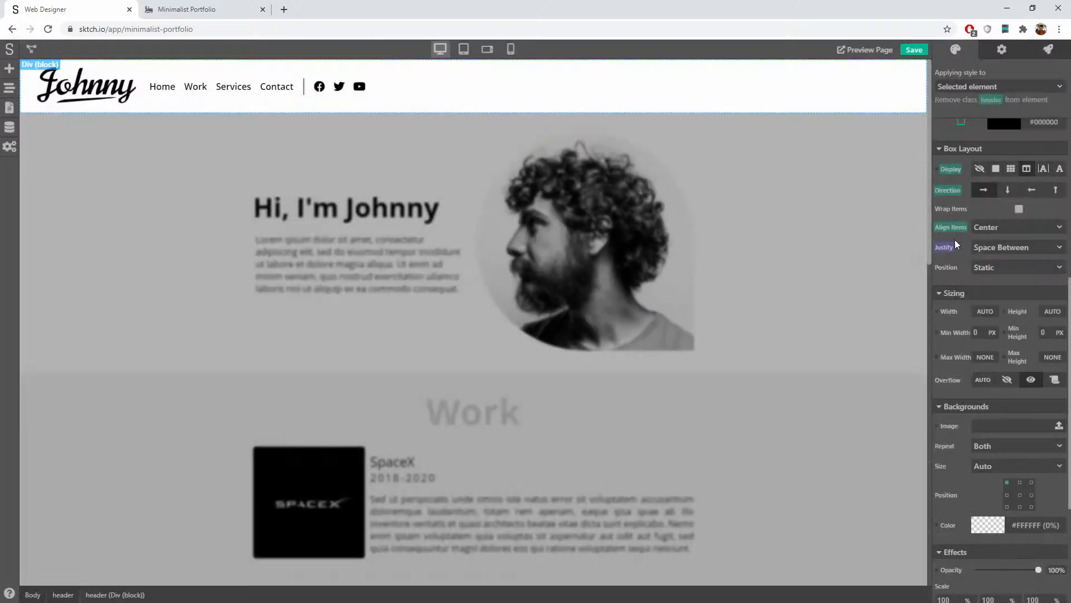
{"action": "left_click", "coordinate": [952, 227]}
{"action": "left_click", "coordinate": [991, 243]}
{"action": "left_click", "coordinate": [948, 190]}
{"action": "left_click", "coordinate": [991, 208]}
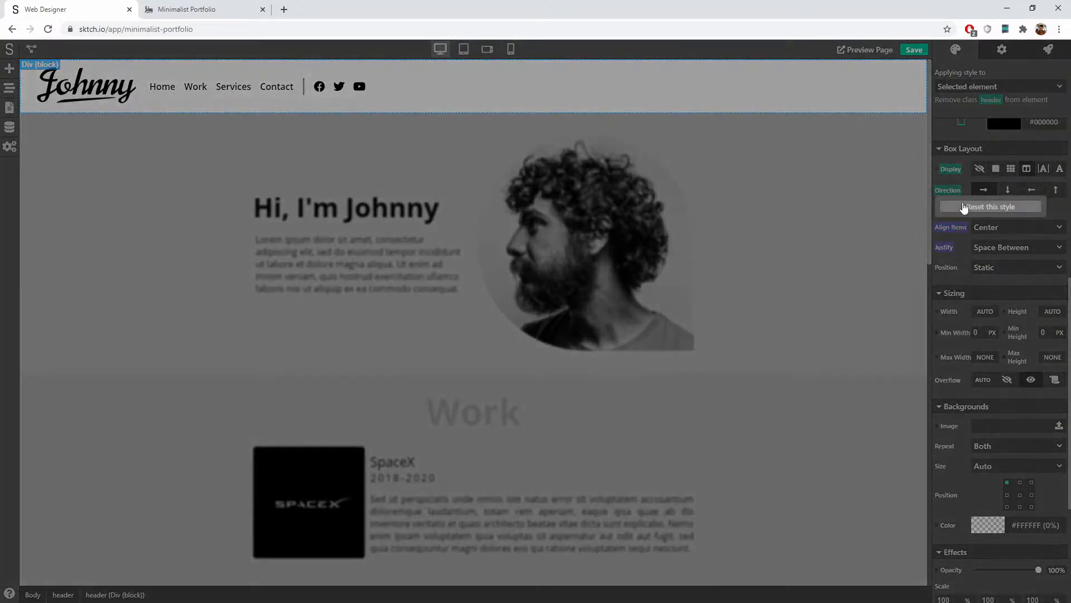
{"action": "left_click", "coordinate": [952, 170]}
{"action": "left_click", "coordinate": [970, 190]}
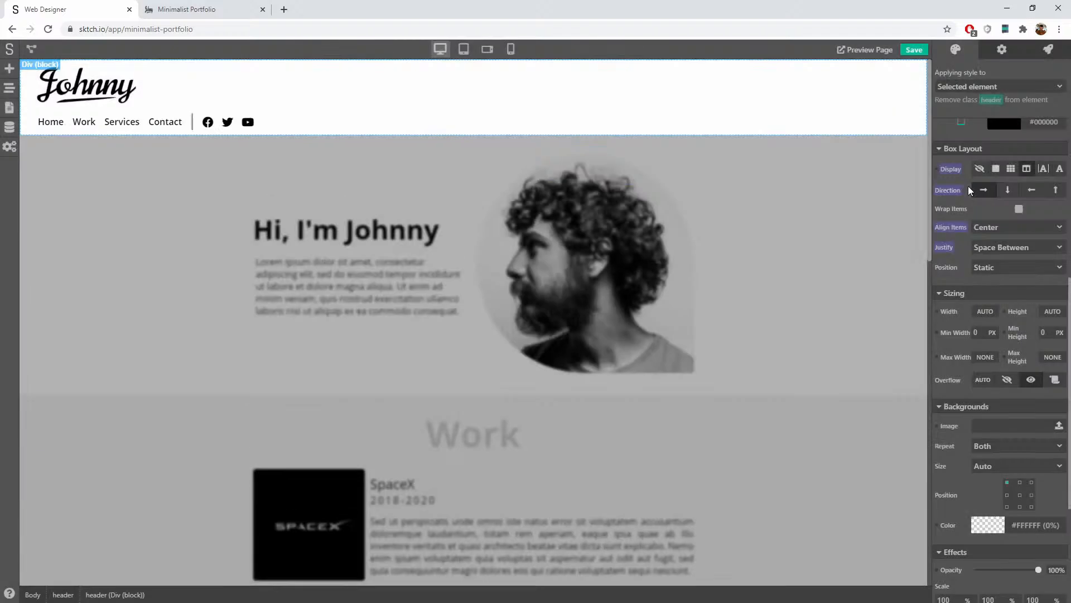
Step: Return to the header class and confirm flex row, centred items and Space Between
{"action": "left_click", "coordinate": [987, 87]}
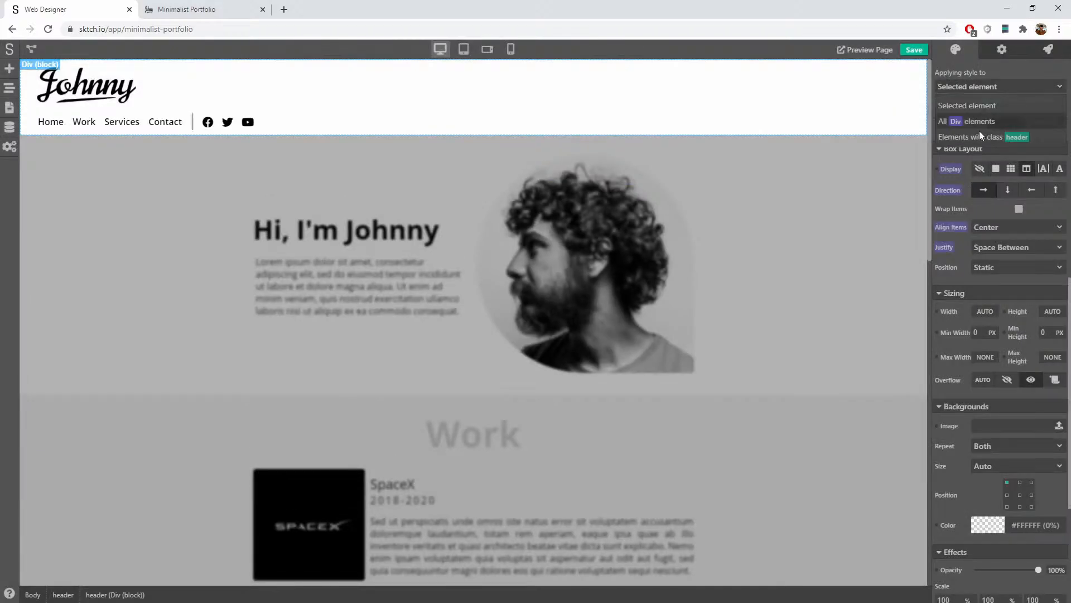
{"action": "left_click", "coordinate": [979, 136]}
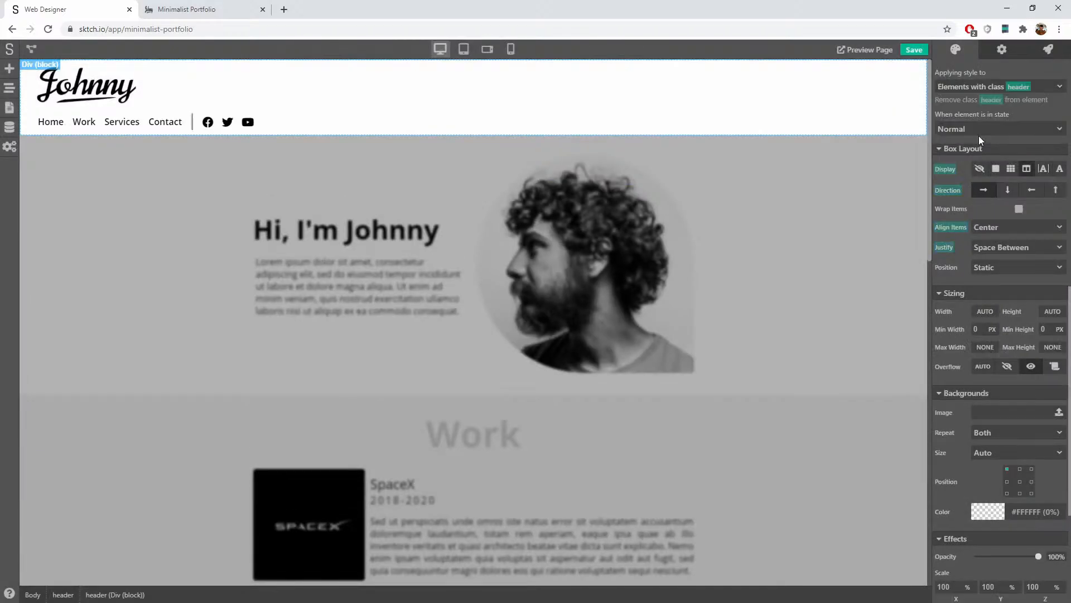
{"action": "left_click", "coordinate": [982, 190]}
{"action": "left_click", "coordinate": [1010, 169]}
{"action": "left_click", "coordinate": [1025, 169]}
{"action": "left_click", "coordinate": [987, 227]}
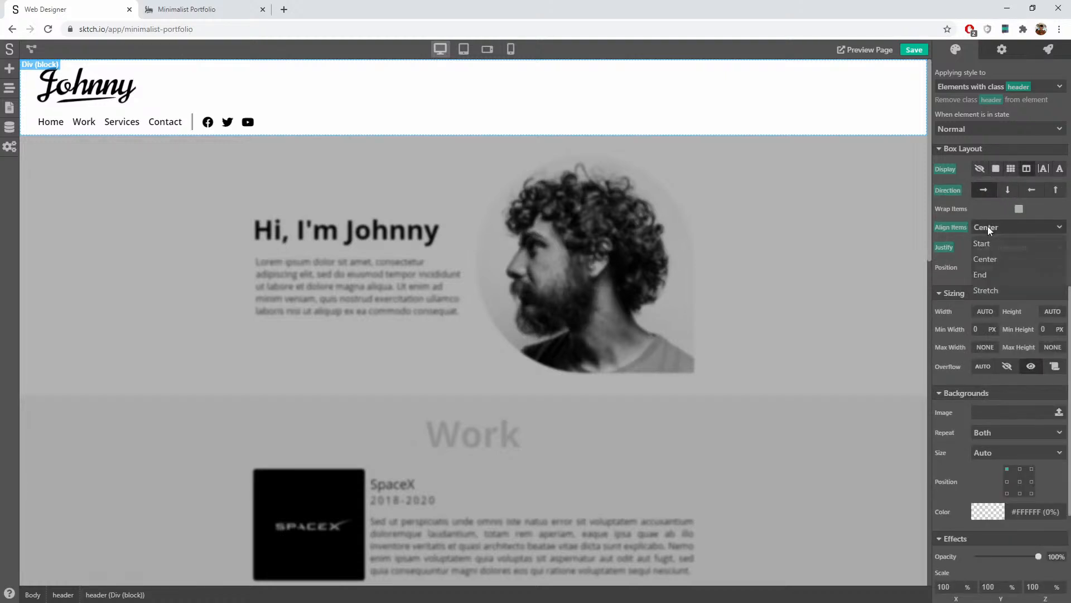
{"action": "left_click", "coordinate": [988, 257]}
{"action": "left_click", "coordinate": [995, 250]}
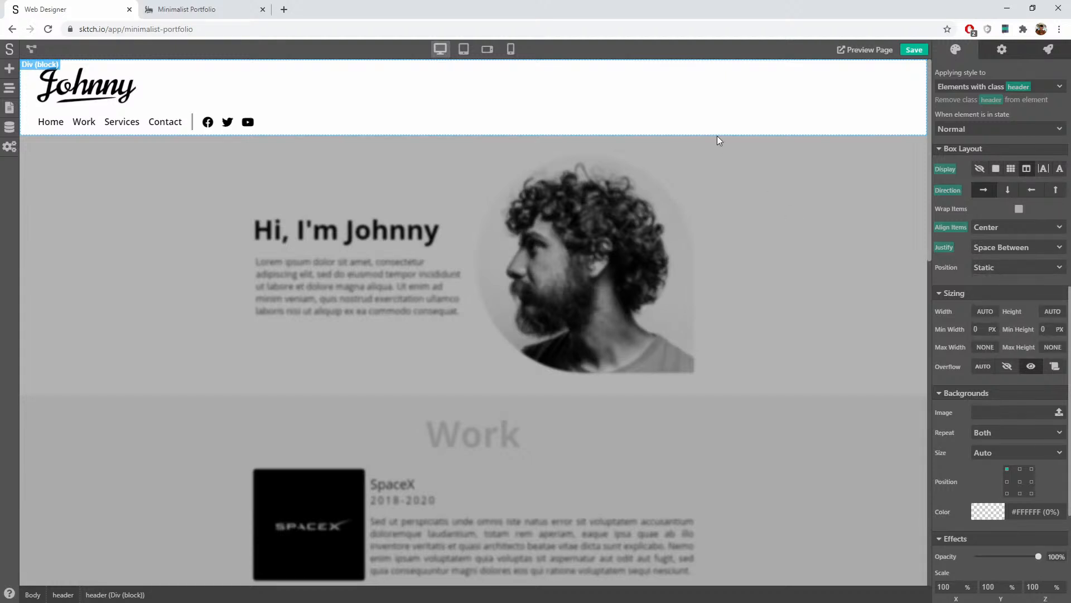
Step: Save the portfolio project
{"action": "scroll", "coordinate": [1012, 209], "scroll_direction": "up", "scroll_amount": 6}
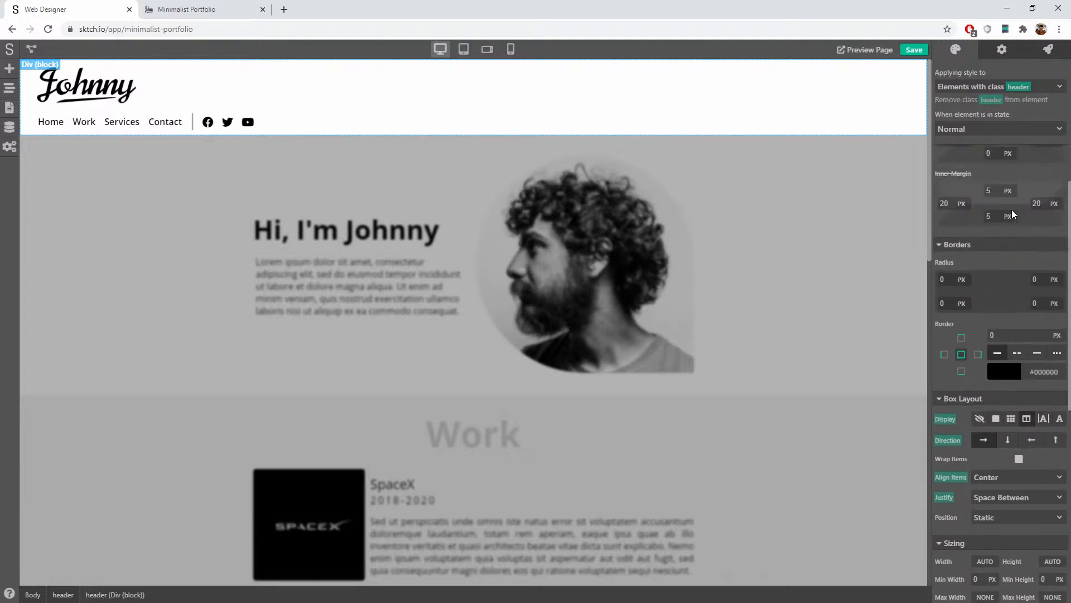
{"action": "scroll", "coordinate": [1012, 209], "scroll_direction": "down", "scroll_amount": 7}
{"action": "scroll", "coordinate": [1012, 210], "scroll_direction": "up", "scroll_amount": 1}
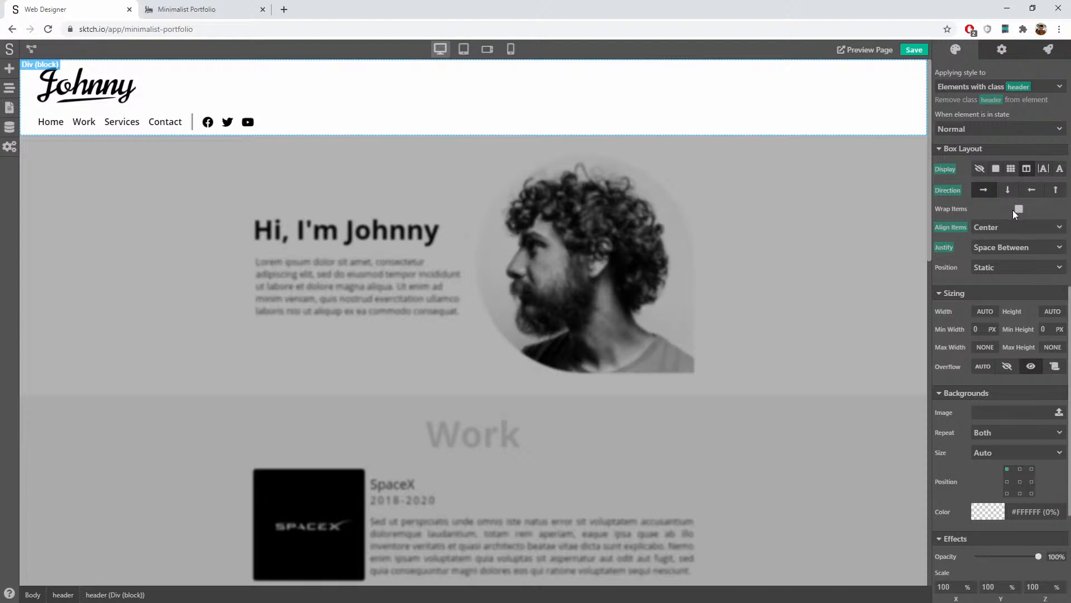
{"action": "left_click", "coordinate": [912, 51]}
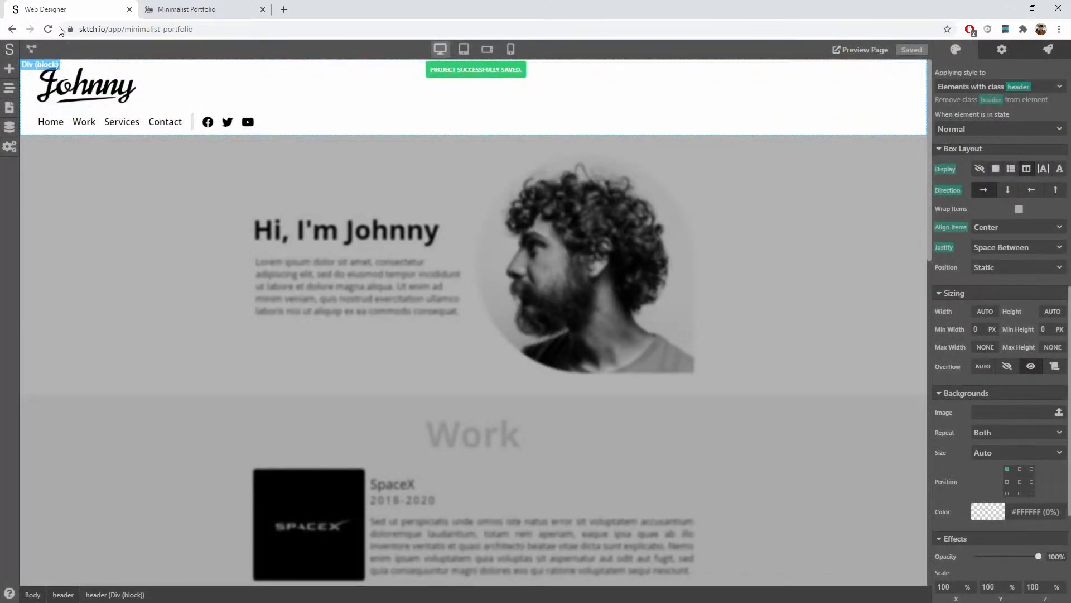
Step: Reload the editor, select the header block and preview the page at tablet width
{"action": "left_click", "coordinate": [48, 29]}
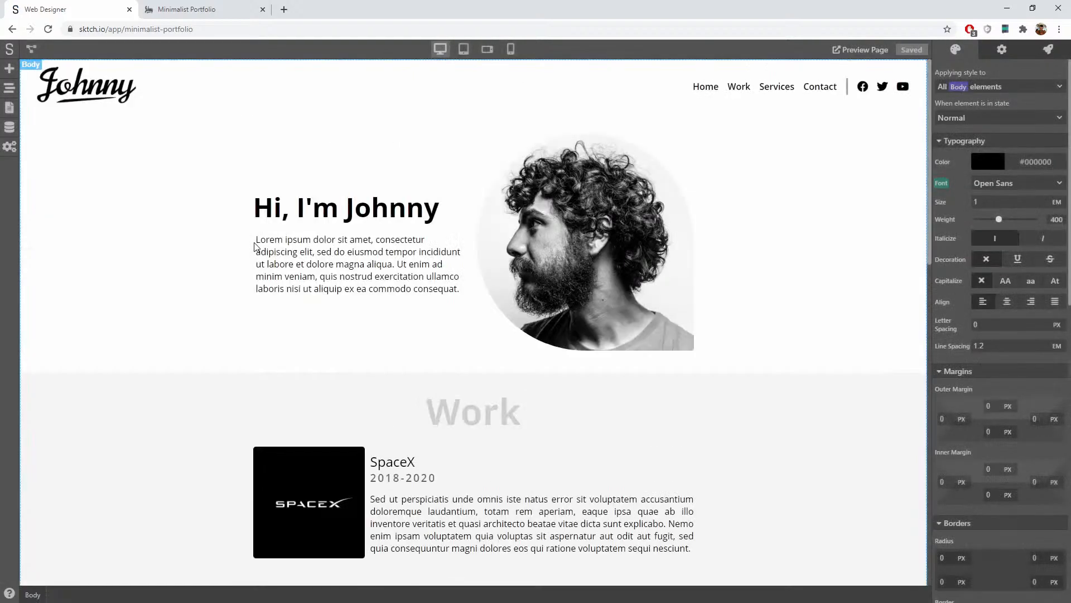
{"action": "left_click", "coordinate": [525, 90]}
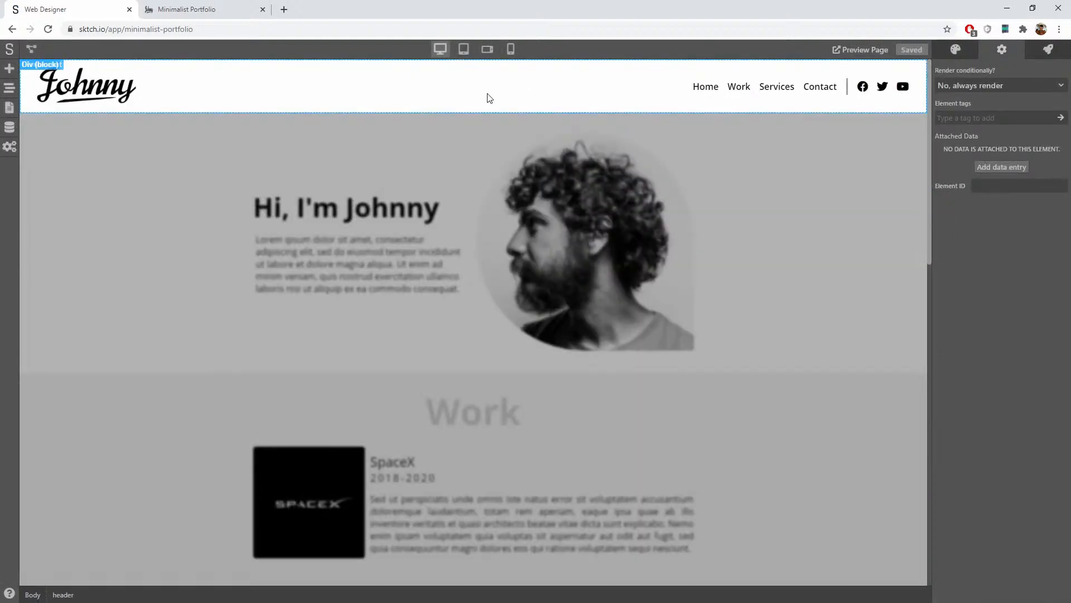
{"action": "scroll", "coordinate": [981, 257], "scroll_direction": "down", "scroll_amount": 5}
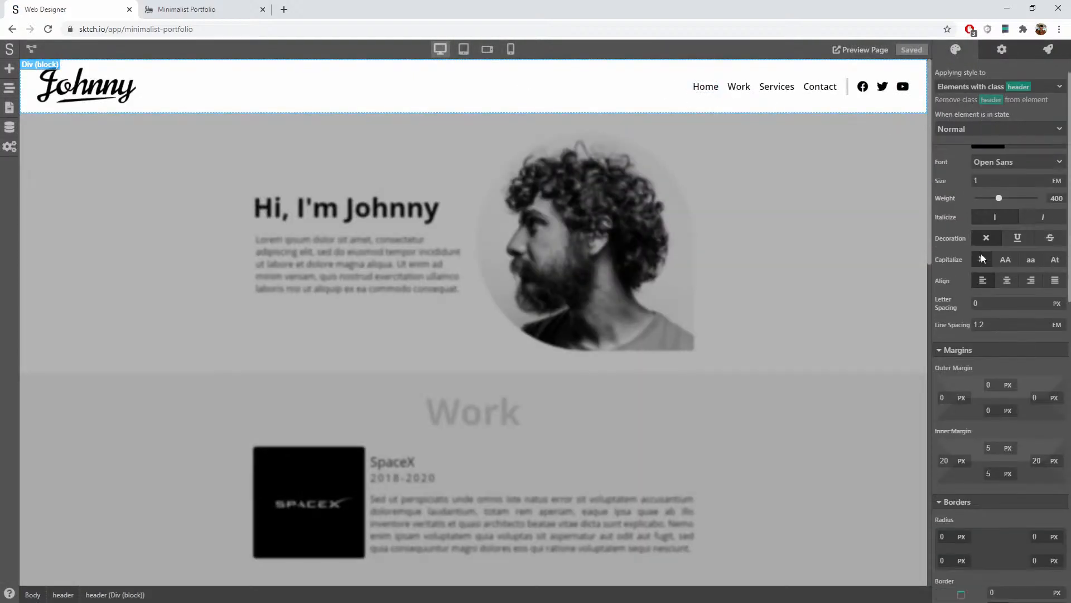
{"action": "scroll", "coordinate": [982, 254], "scroll_direction": "down", "scroll_amount": 4}
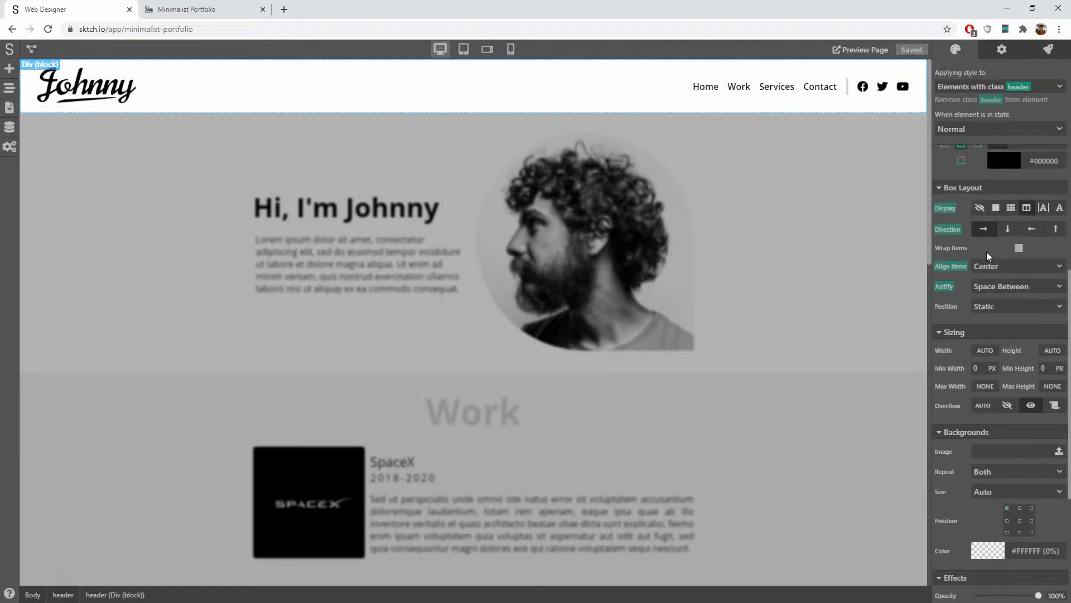
{"action": "scroll", "coordinate": [989, 257], "scroll_direction": "up", "scroll_amount": 1}
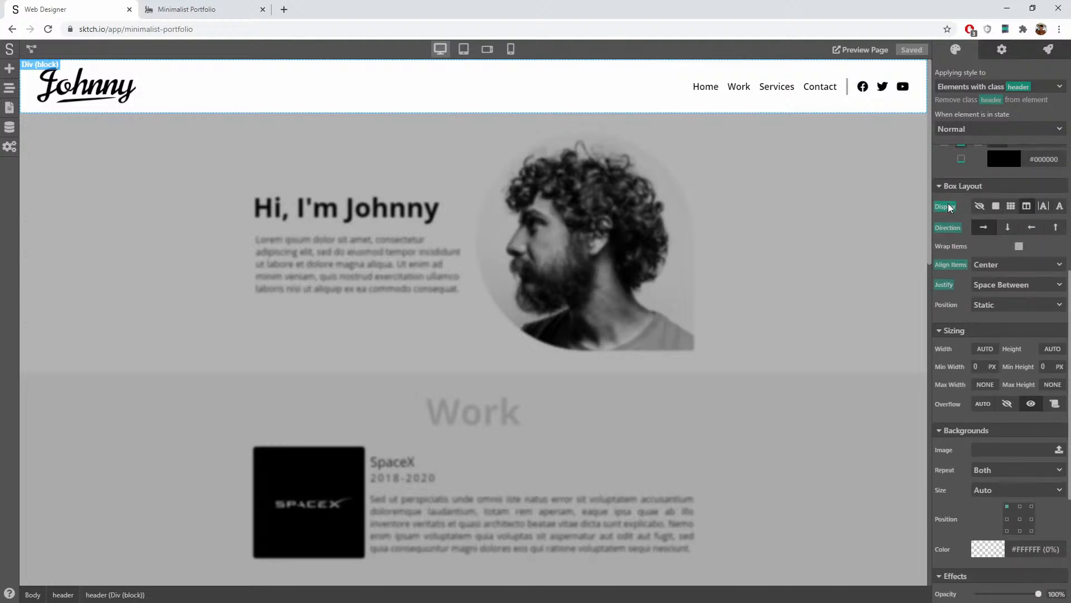
{"action": "left_click", "coordinate": [486, 51]}
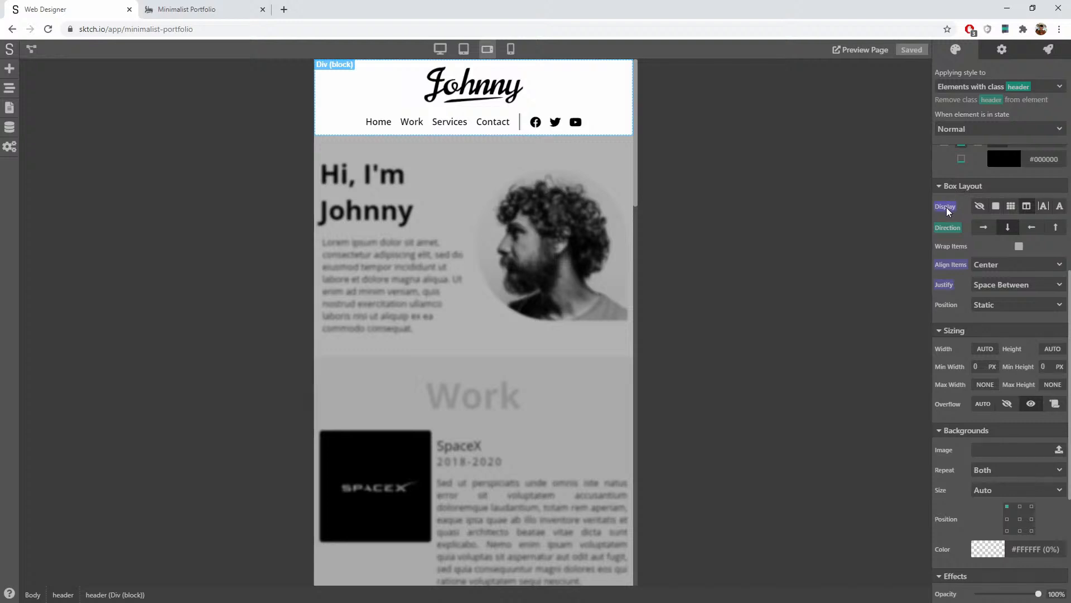
{"action": "right_click", "coordinate": [524, 129]}
{"action": "left_click", "coordinate": [524, 129]}
{"action": "left_click", "coordinate": [510, 49]}
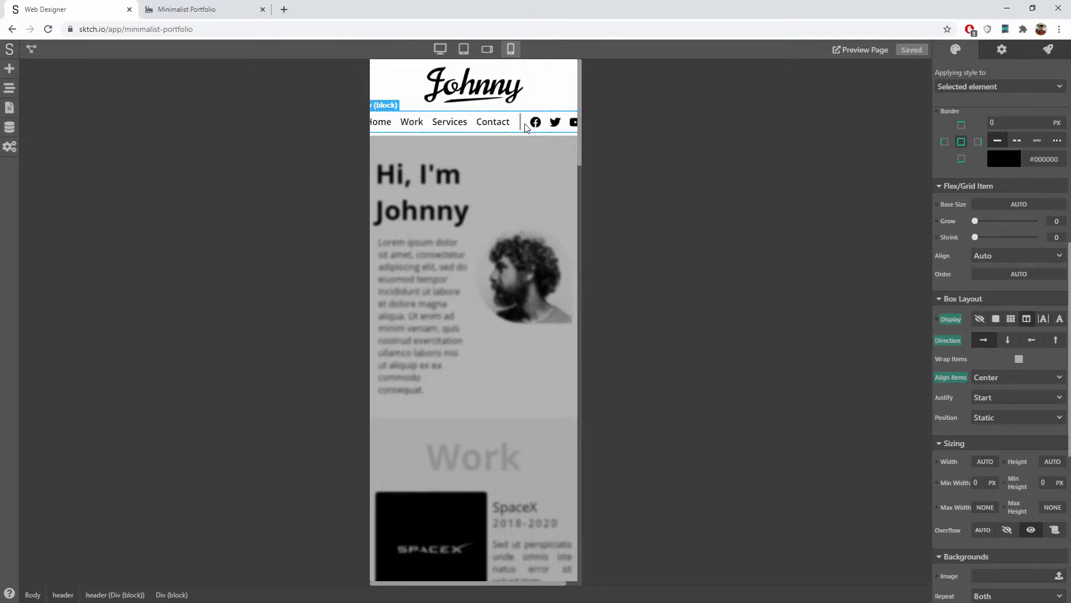
{"action": "left_click", "coordinate": [487, 49]}
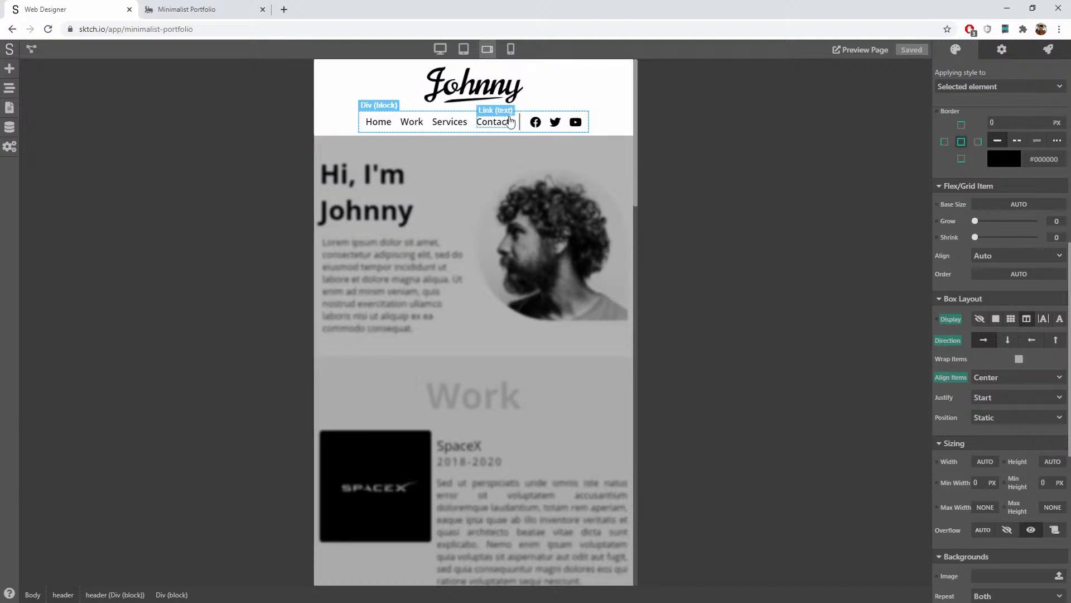
Step: Drag two Div (block) elements into the header nav after the social icons, checking them in Page Navigator
{"action": "left_click", "coordinate": [12, 70]}
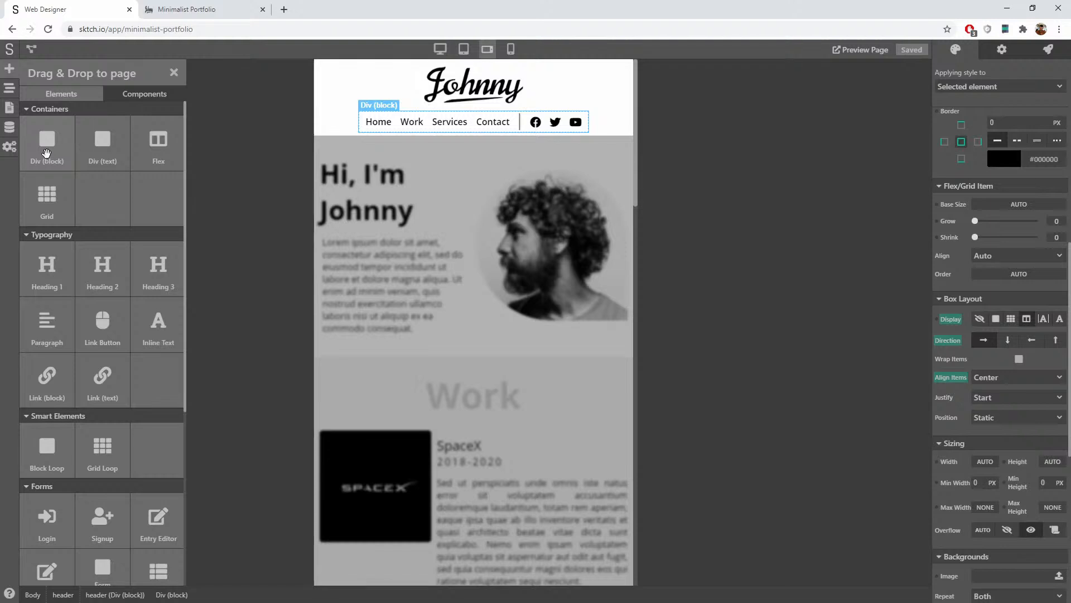
{"action": "left_click_drag", "start_coordinate": [48, 156], "coordinate": [415, 129]}
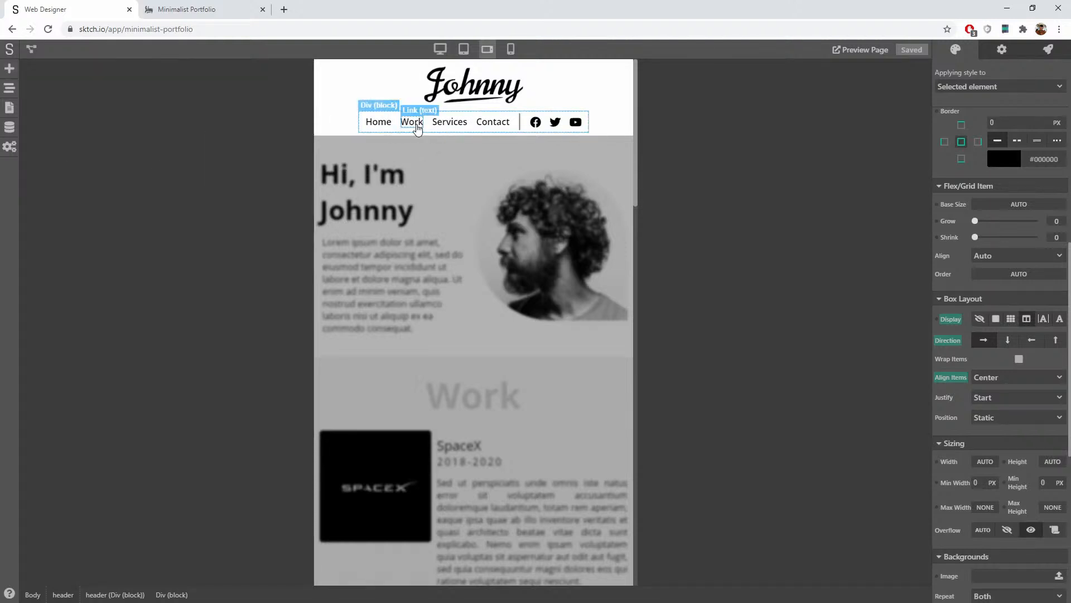
{"action": "left_click", "coordinate": [10, 68]}
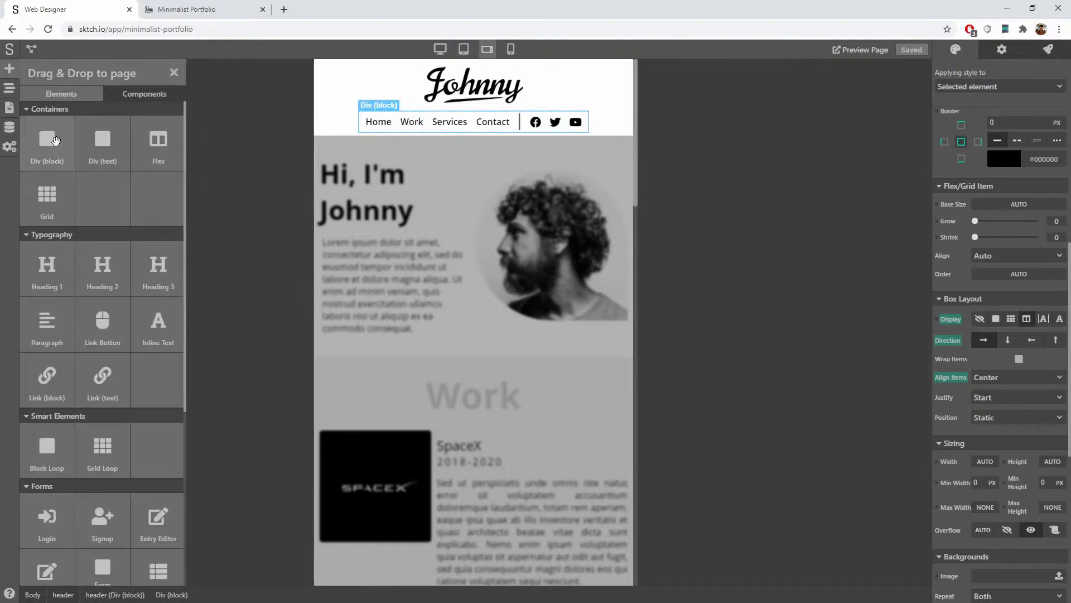
{"action": "left_click_drag", "start_coordinate": [48, 139], "coordinate": [522, 134]}
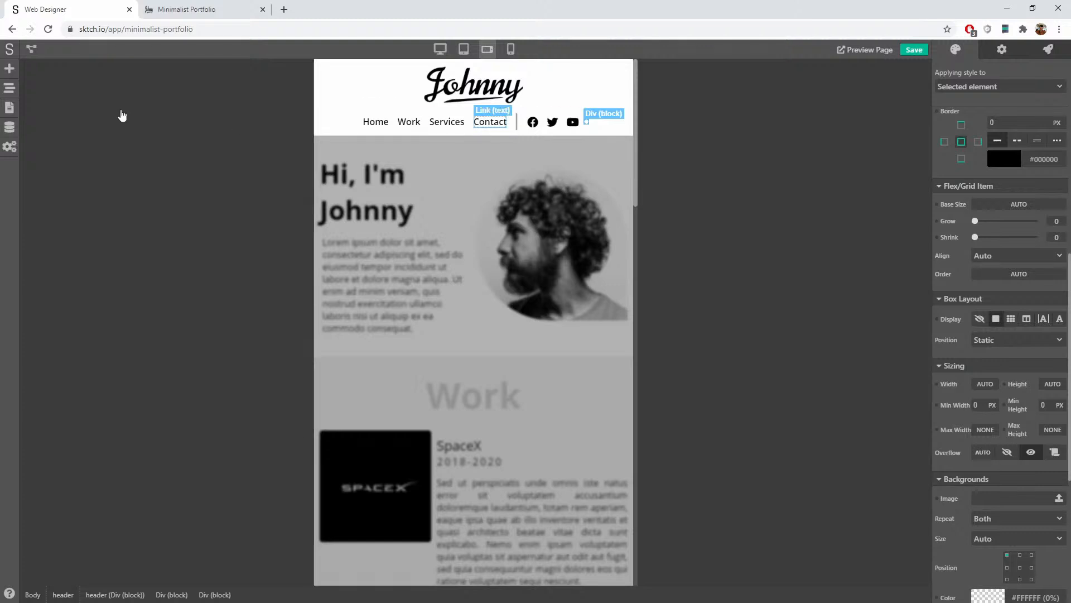
{"action": "left_click", "coordinate": [10, 88]}
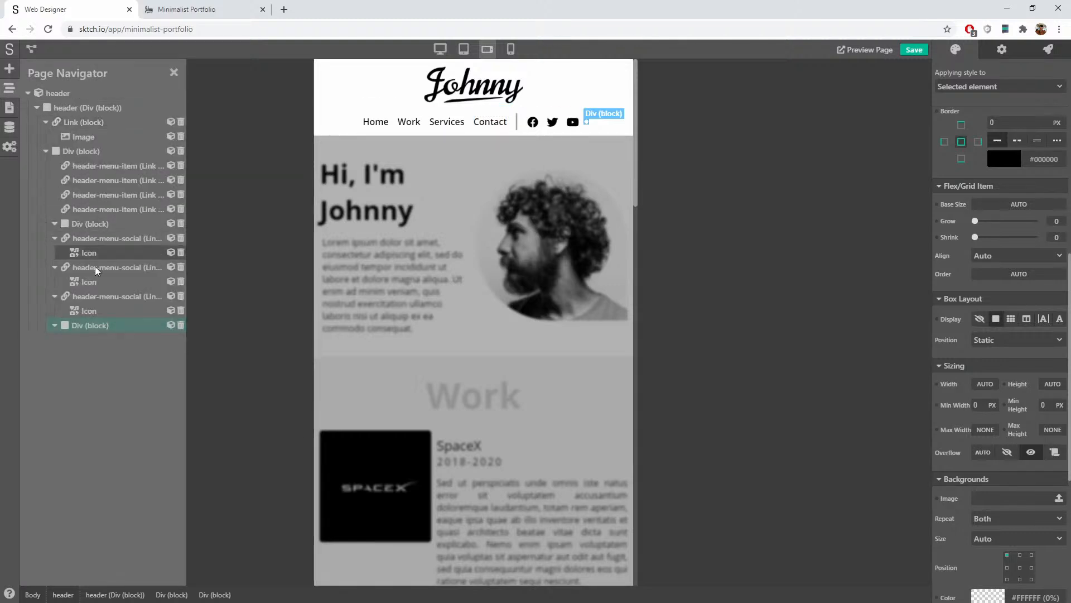
{"action": "left_click", "coordinate": [71, 223]}
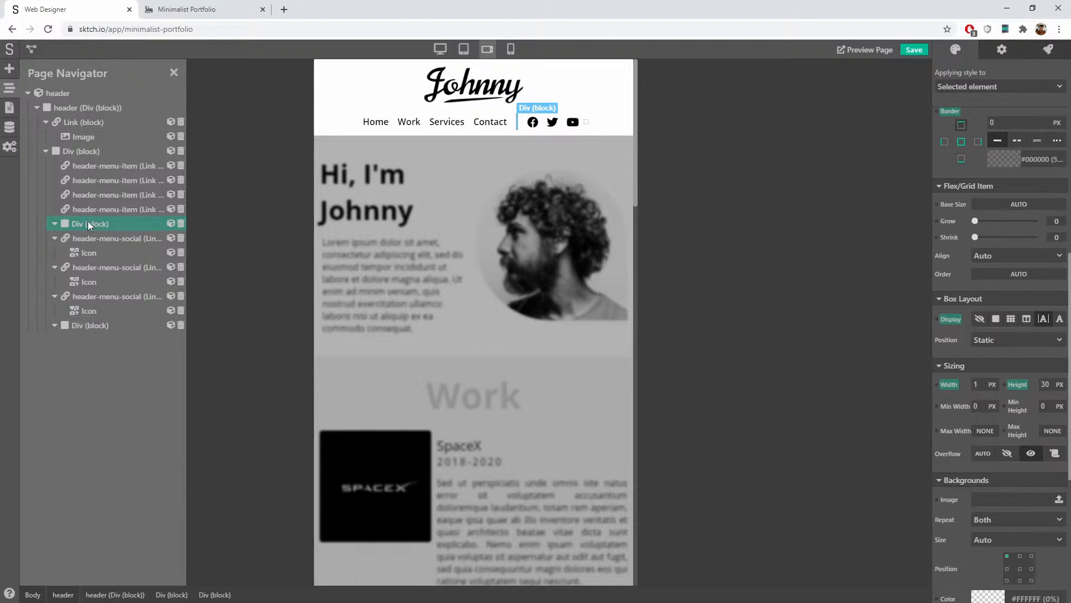
{"action": "left_click", "coordinate": [72, 325]}
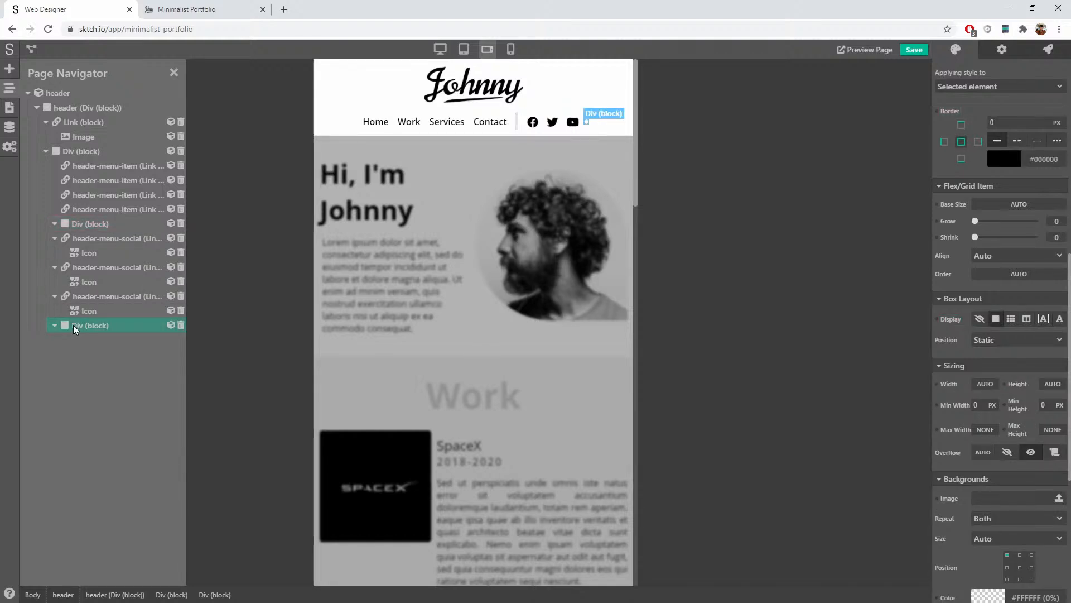
{"action": "left_click", "coordinate": [9, 68]}
{"action": "left_click_drag", "start_coordinate": [49, 141], "coordinate": [586, 124]}
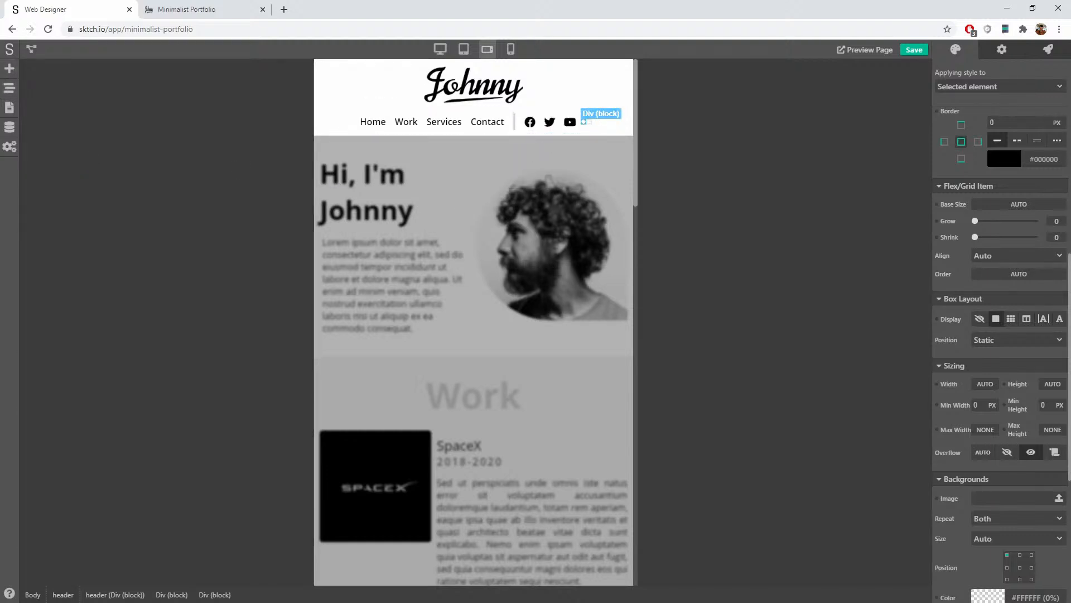
Step: Nest the four header menu links inside the first new Div block
{"action": "left_click", "coordinate": [10, 89]}
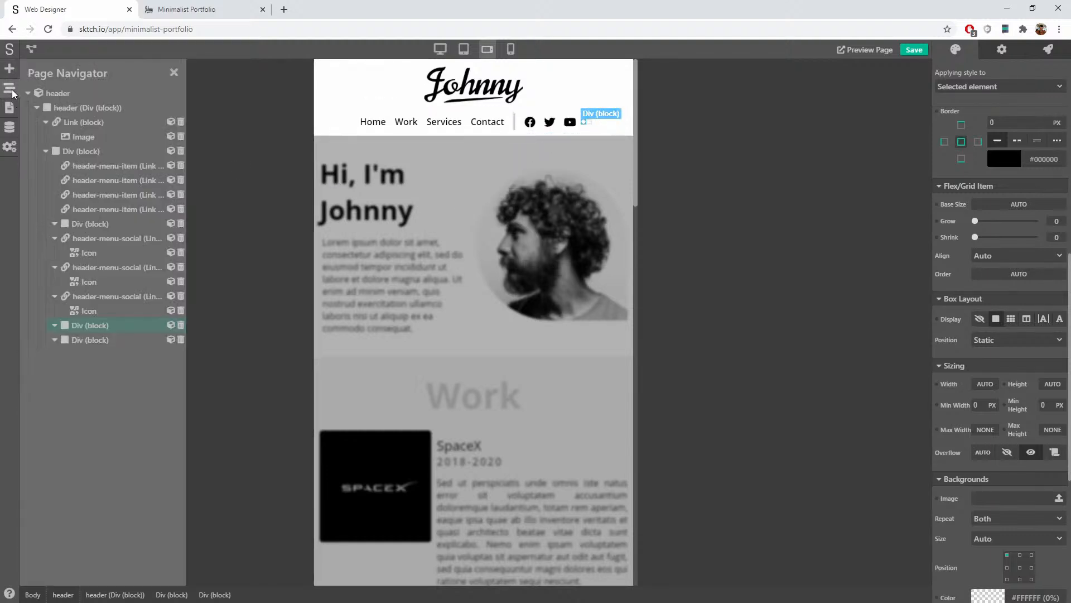
{"action": "left_click_drag", "start_coordinate": [87, 329], "coordinate": [114, 221]}
{"action": "left_click", "coordinate": [77, 182]}
{"action": "left_click_drag", "start_coordinate": [81, 340], "coordinate": [98, 255]}
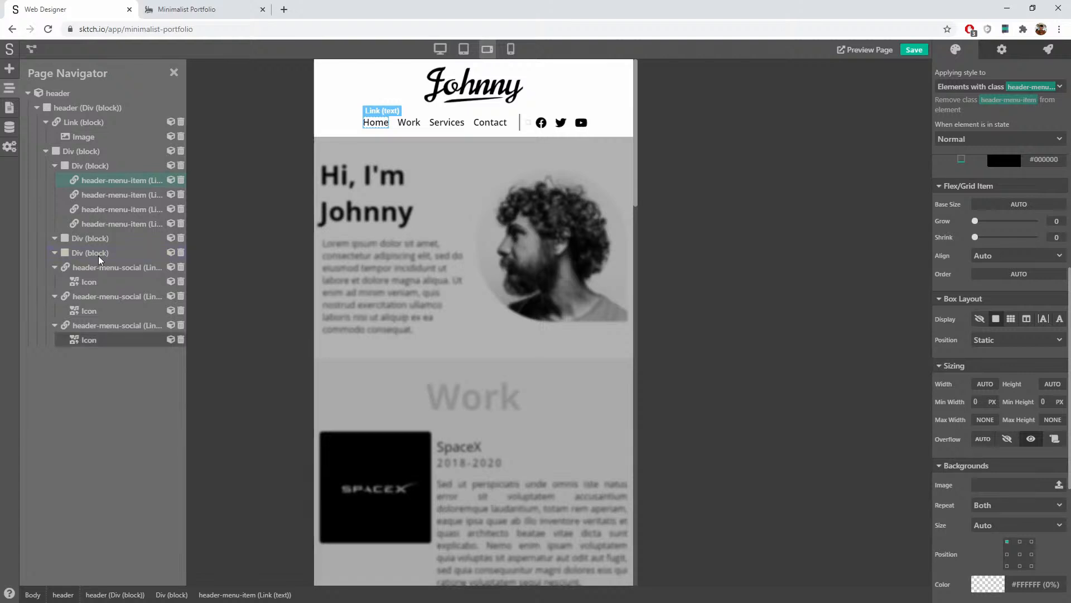
Step: Move the Facebook, Twitter and YouTube links into the second Div block
{"action": "left_click", "coordinate": [87, 266]}
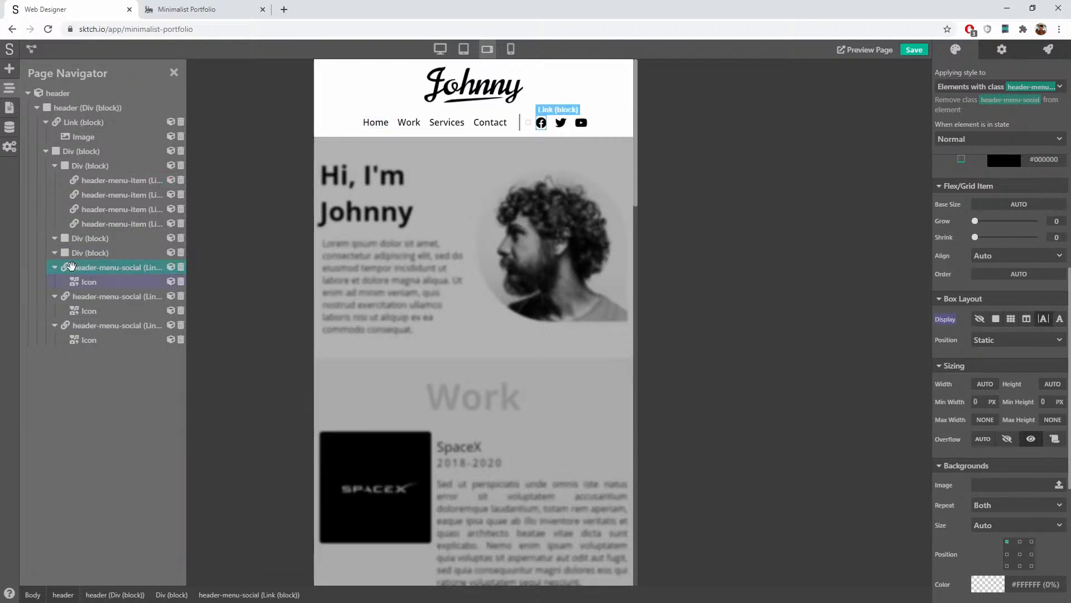
{"action": "mouse_move", "coordinate": [102, 260]}
{"action": "left_mouse_down"}
{"action": "mouse_move", "coordinate": [78, 268]}
{"action": "mouse_move", "coordinate": [87, 283]}
{"action": "mouse_move", "coordinate": [120, 259]}
{"action": "left_mouse_up"}
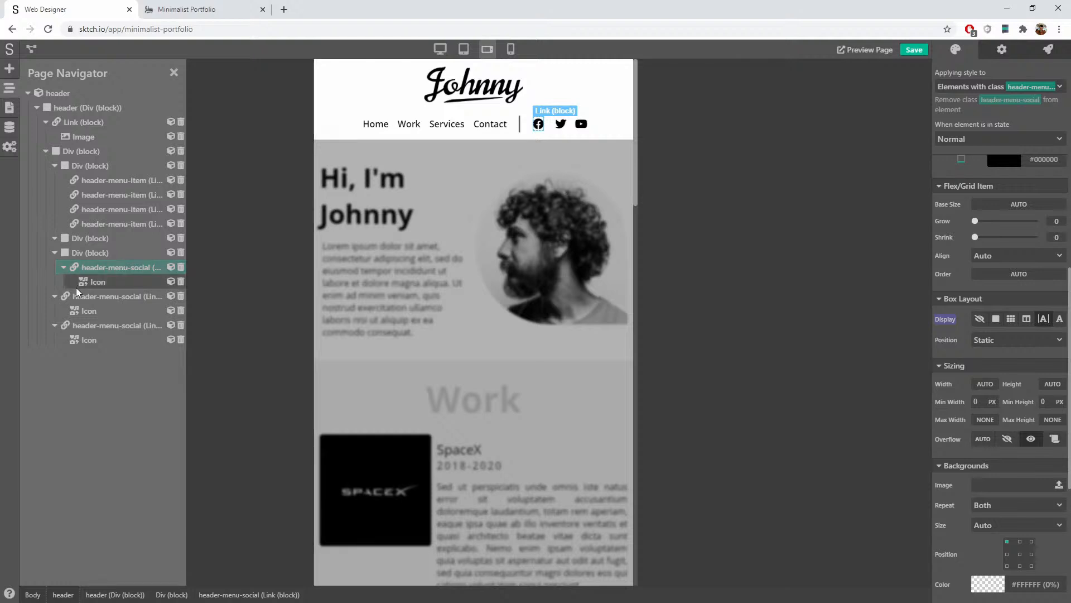
{"action": "left_click_drag", "start_coordinate": [95, 299], "coordinate": [106, 290]}
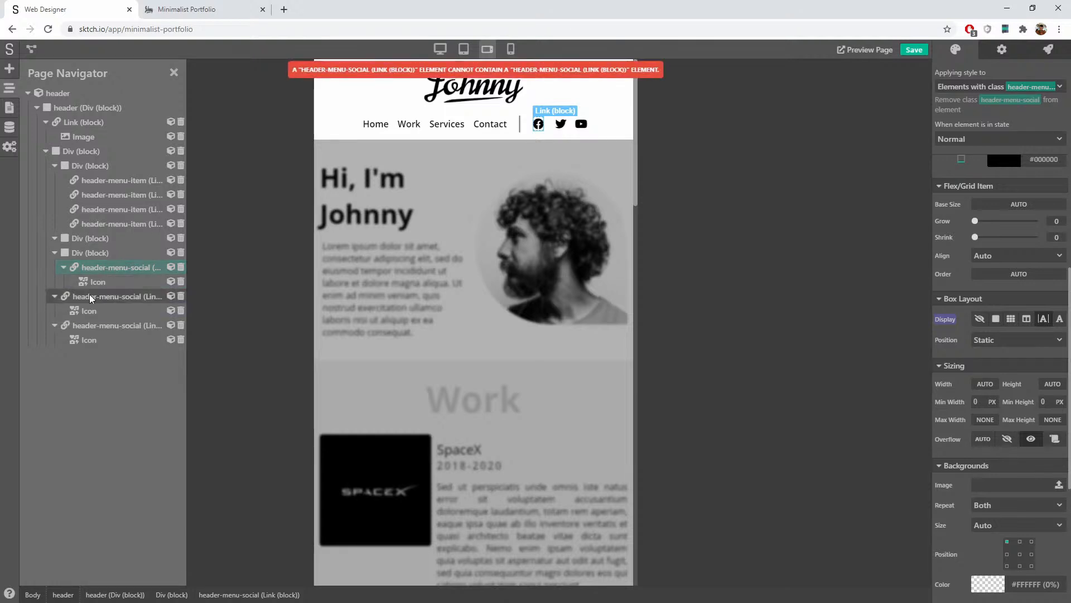
{"action": "left_click", "coordinate": [63, 267]}
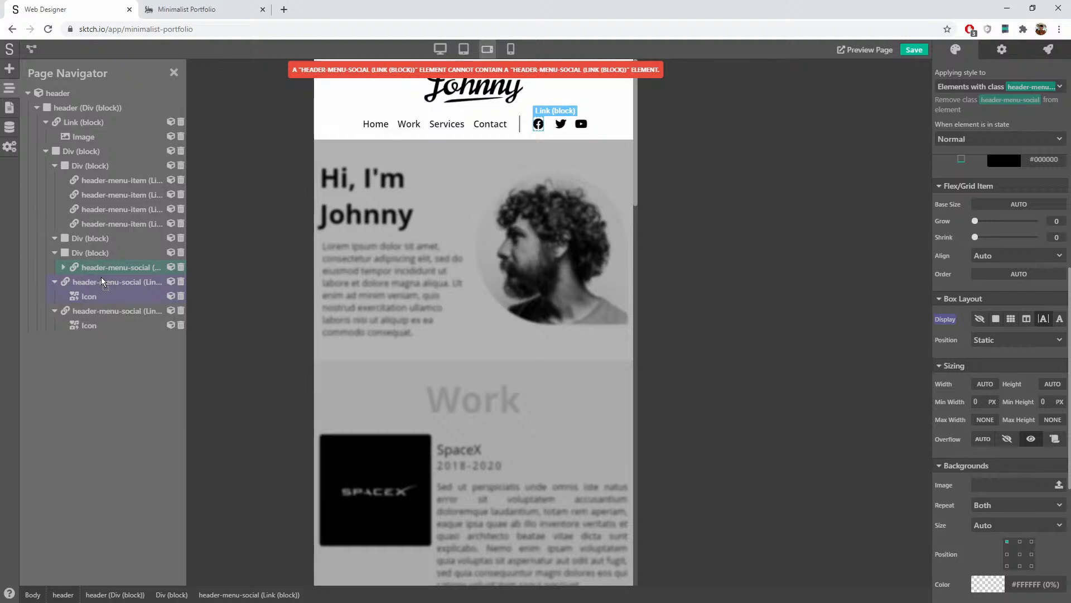
{"action": "left_click_drag", "start_coordinate": [56, 277], "coordinate": [96, 273]}
{"action": "left_click", "coordinate": [55, 310]}
{"action": "left_click_drag", "start_coordinate": [65, 310], "coordinate": [93, 302]}
{"action": "left_click", "coordinate": [63, 282]}
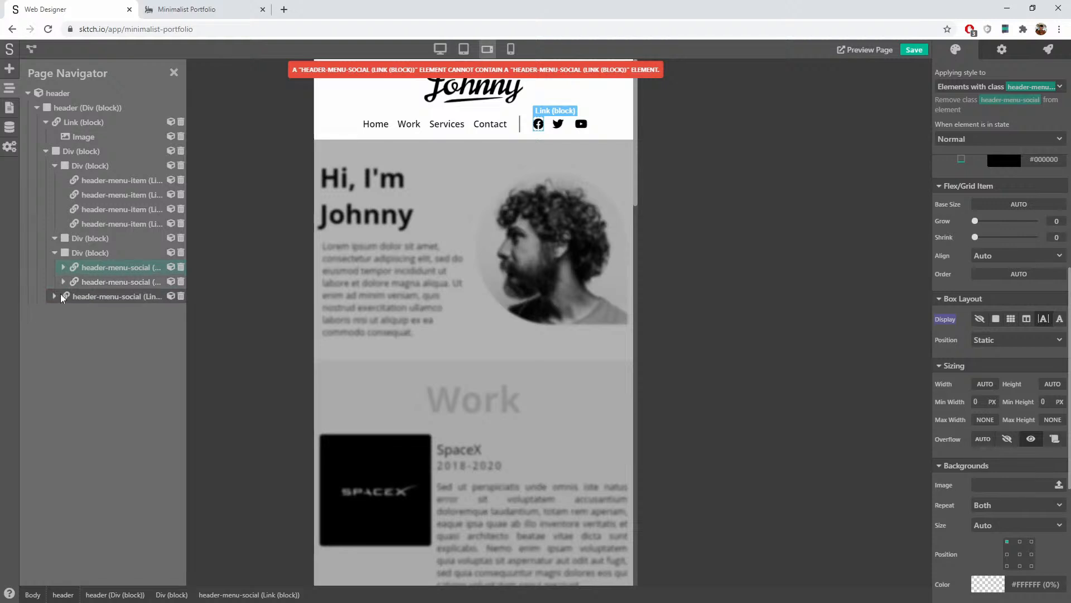
{"action": "left_click_drag", "start_coordinate": [104, 294], "coordinate": [92, 283]}
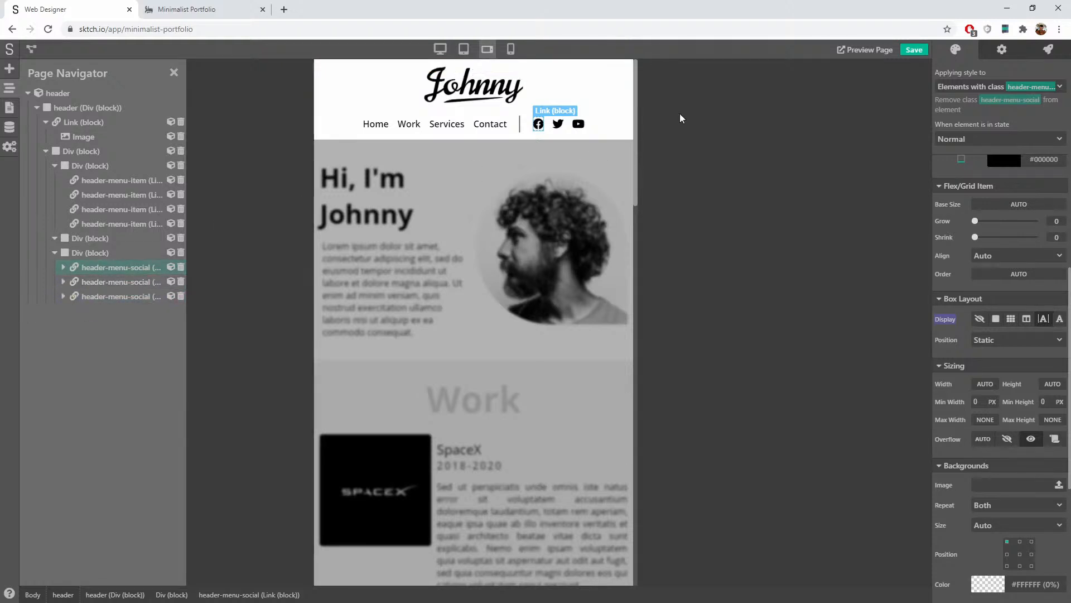
{"action": "left_click", "coordinate": [87, 253]}
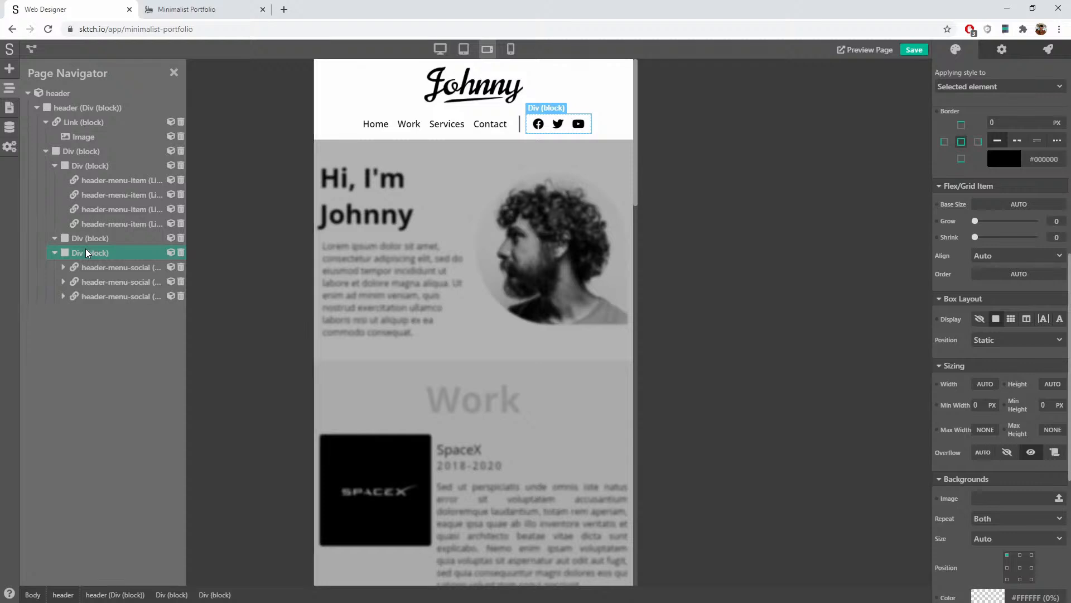
Step: Select the wrapper around both groups and create the header-menu class for it
{"action": "left_click", "coordinate": [80, 167]}
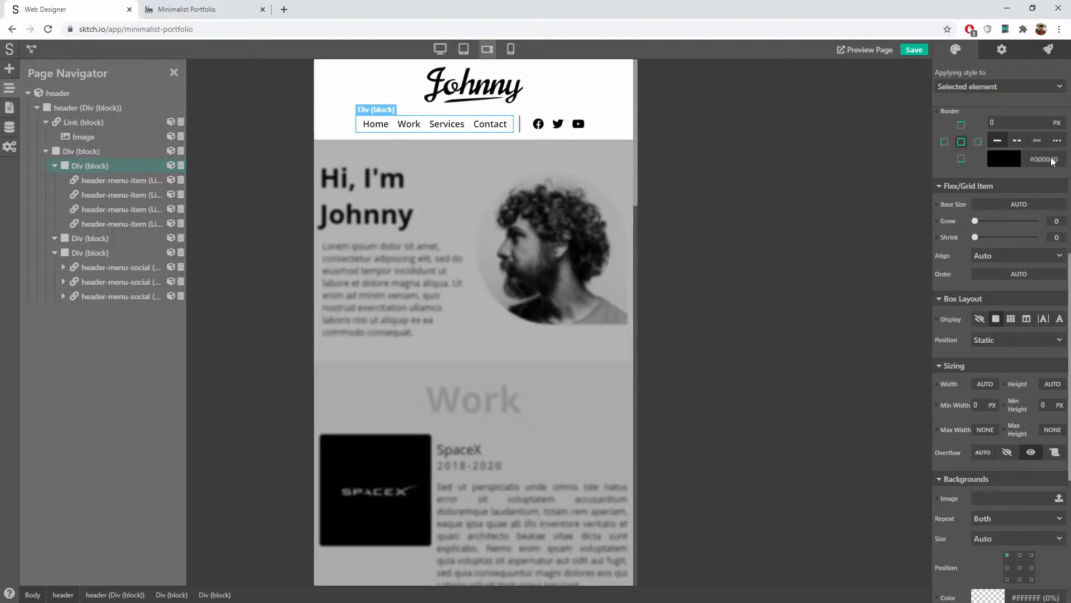
{"action": "scroll", "coordinate": [1022, 216], "scroll_direction": "up", "scroll_amount": 8}
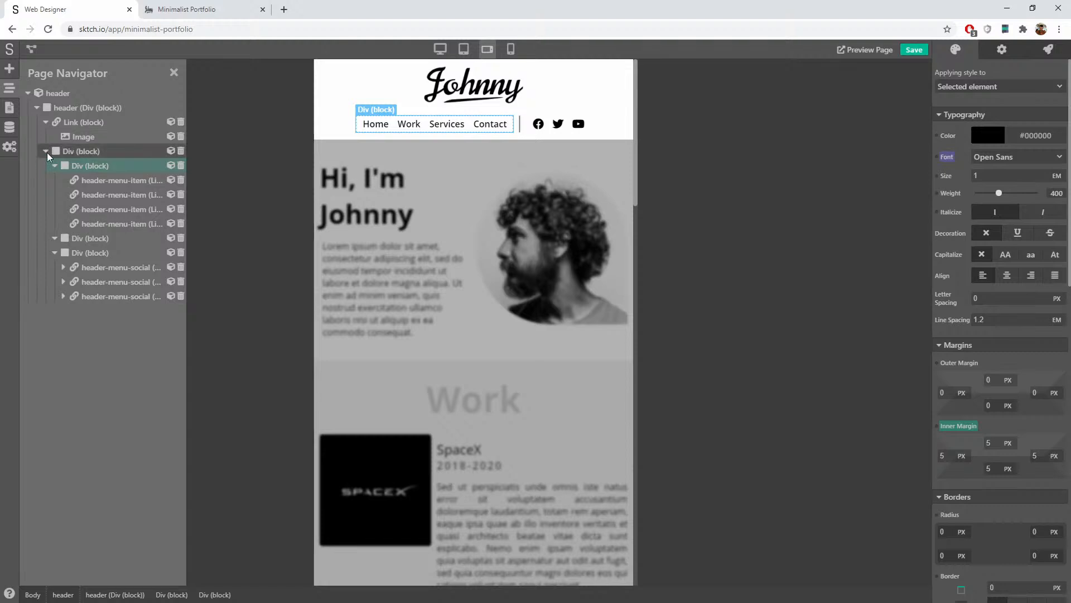
{"action": "left_click", "coordinate": [89, 149]}
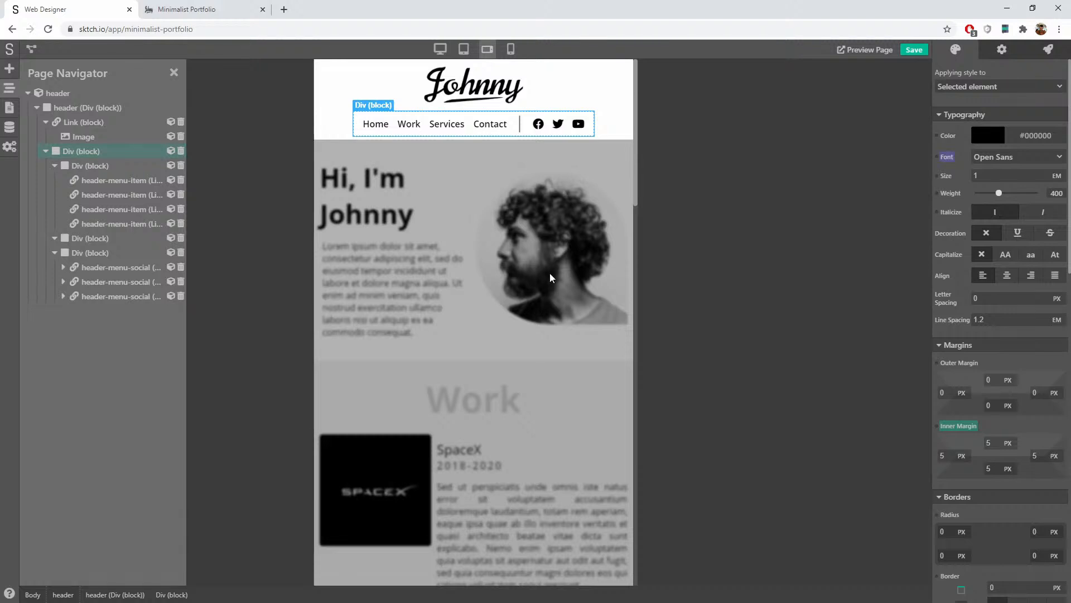
{"action": "left_click", "coordinate": [969, 87]}
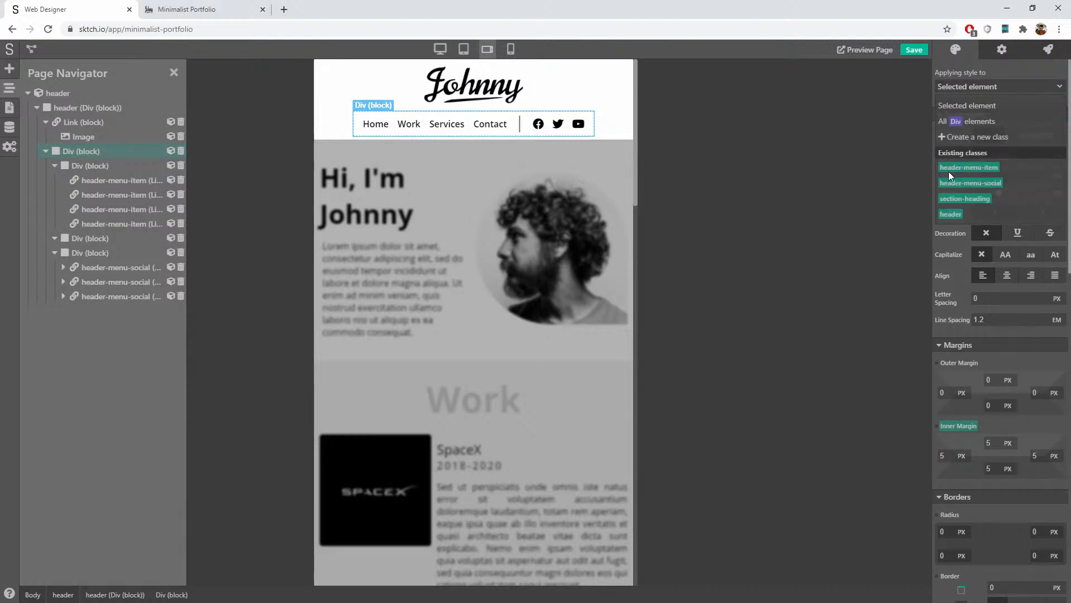
{"action": "left_click", "coordinate": [995, 135]}
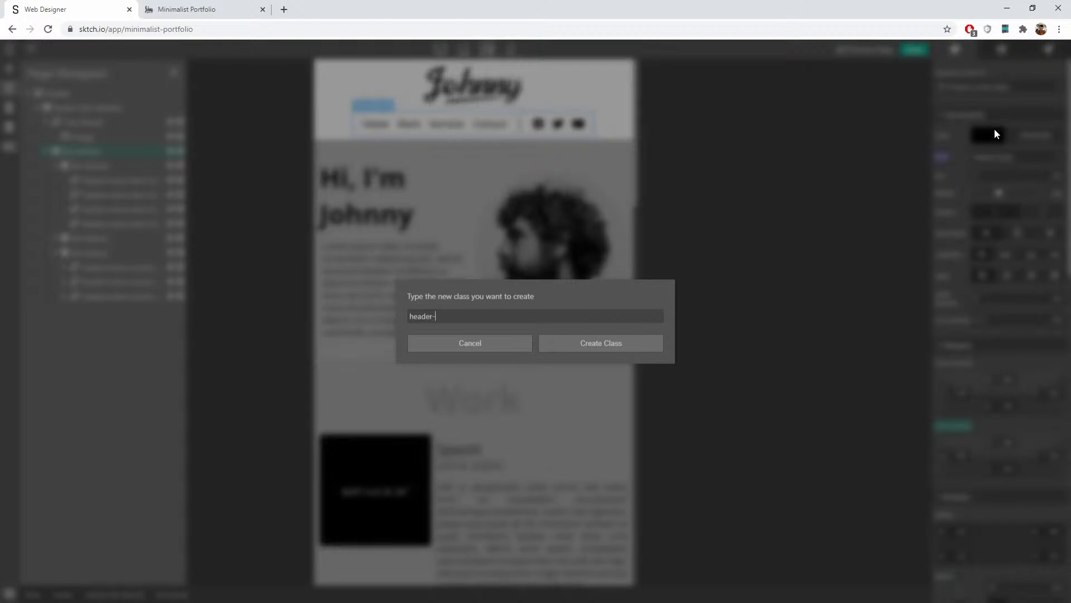
{"action": "left_click", "coordinate": [612, 346]}
{"action": "scroll", "coordinate": [966, 247], "scroll_direction": "down", "scroll_amount": 5}
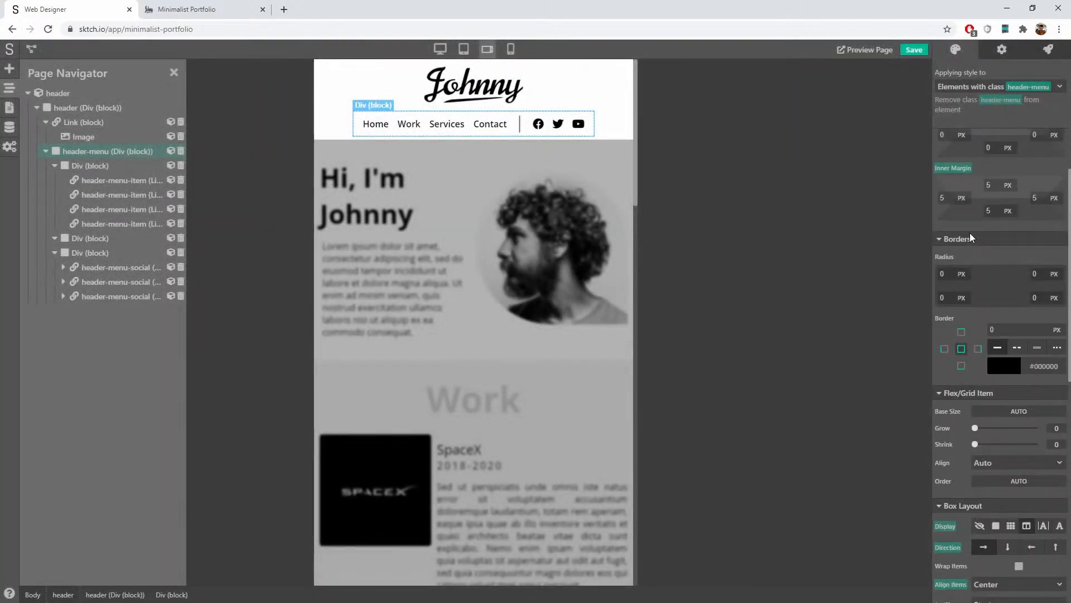
Step: Give the header-menu class a flex row layout with vertically centred items
{"action": "left_click", "coordinate": [553, 105]}
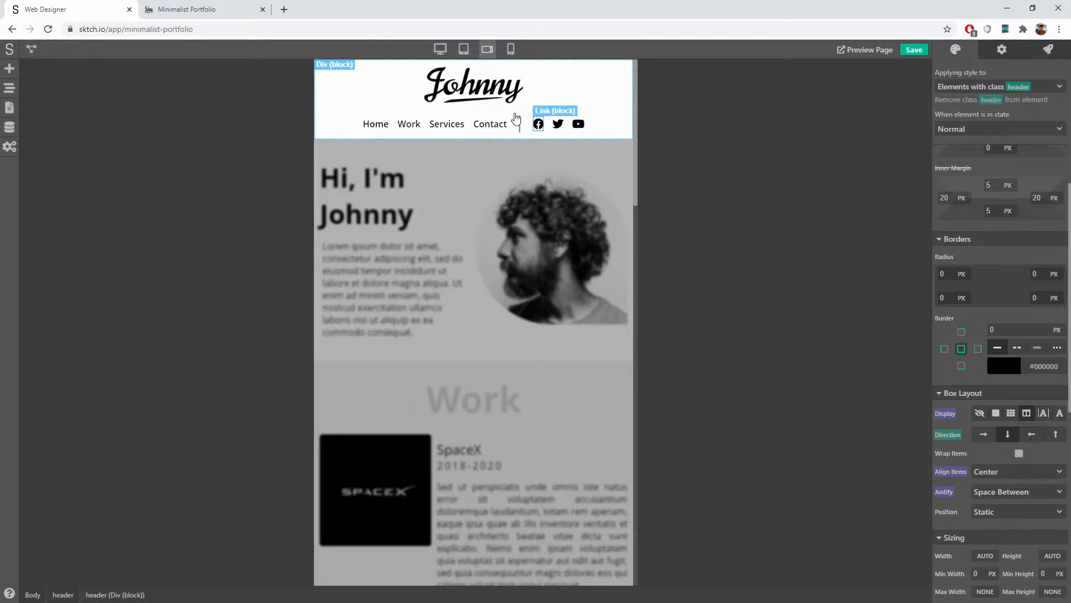
{"action": "left_click", "coordinate": [523, 116]}
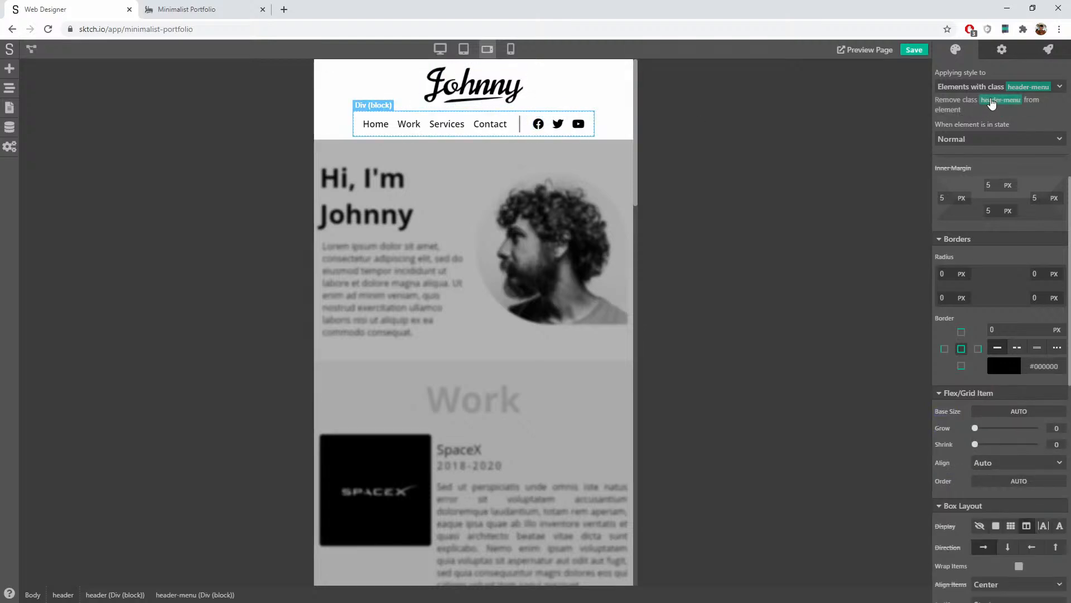
{"action": "scroll", "coordinate": [1005, 293], "scroll_direction": "down", "scroll_amount": 6}
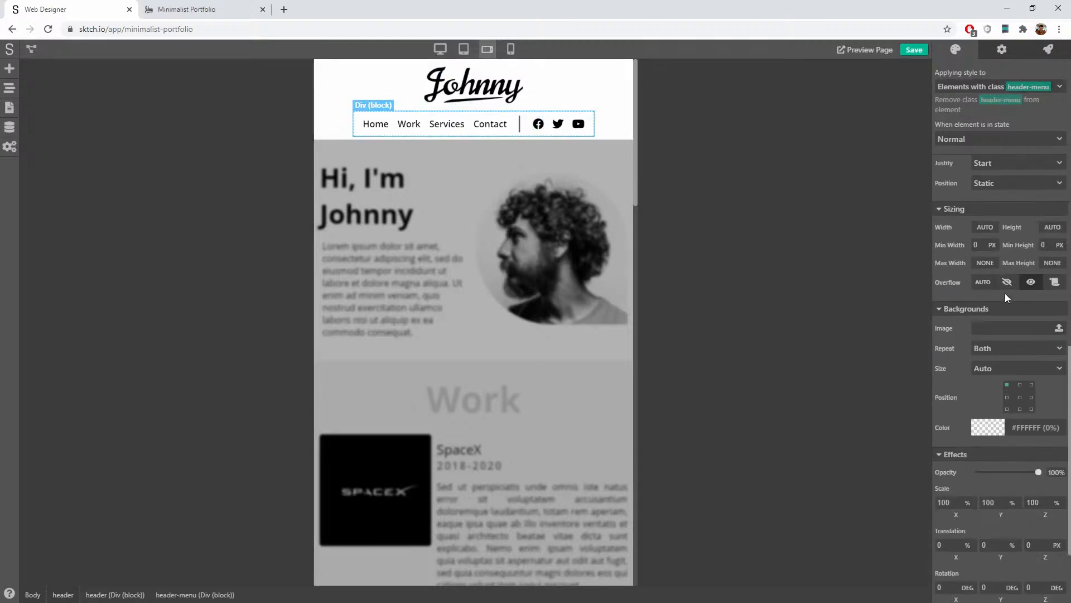
{"action": "scroll", "coordinate": [1006, 293], "scroll_direction": "up", "scroll_amount": 1}
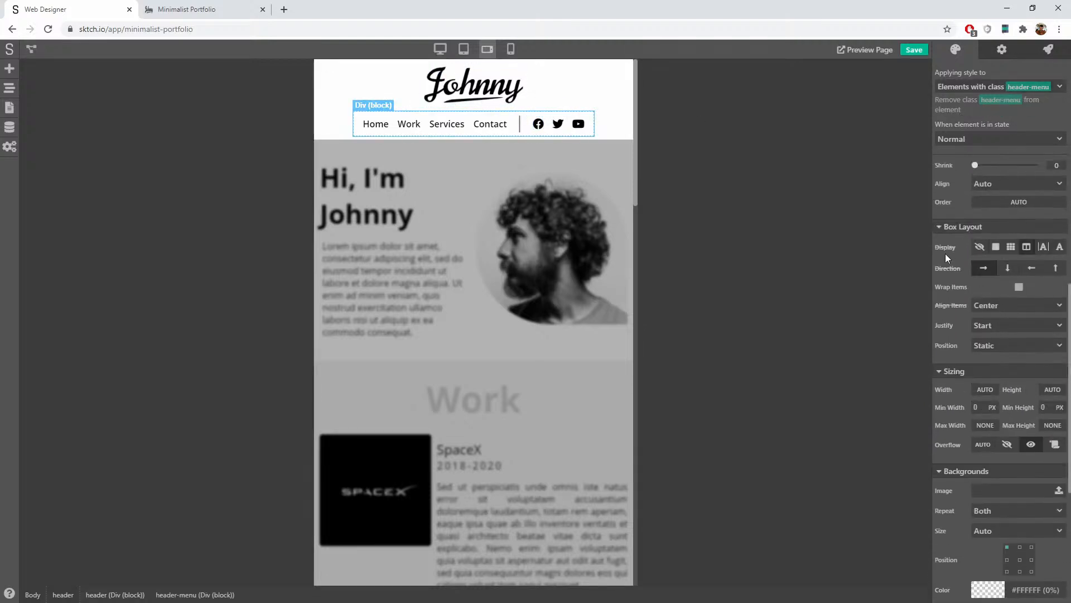
{"action": "left_click", "coordinate": [983, 268]}
{"action": "left_click", "coordinate": [1026, 247]}
{"action": "left_click", "coordinate": [997, 308]}
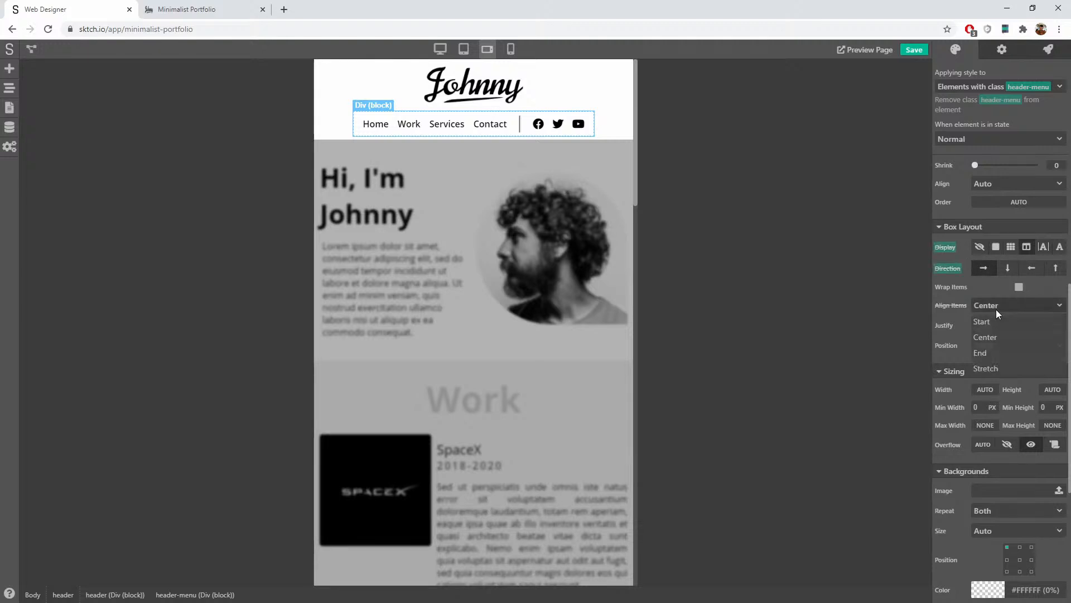
{"action": "left_click", "coordinate": [995, 334]}
{"action": "scroll", "coordinate": [962, 334], "scroll_direction": "down", "scroll_amount": 5}
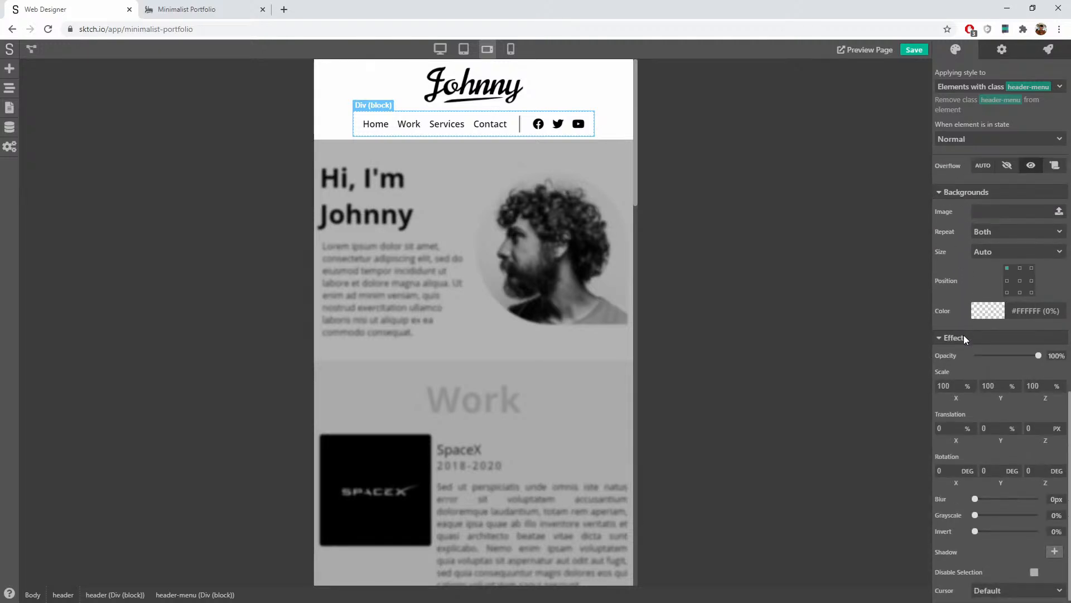
{"action": "scroll", "coordinate": [963, 337], "scroll_direction": "up", "scroll_amount": 6}
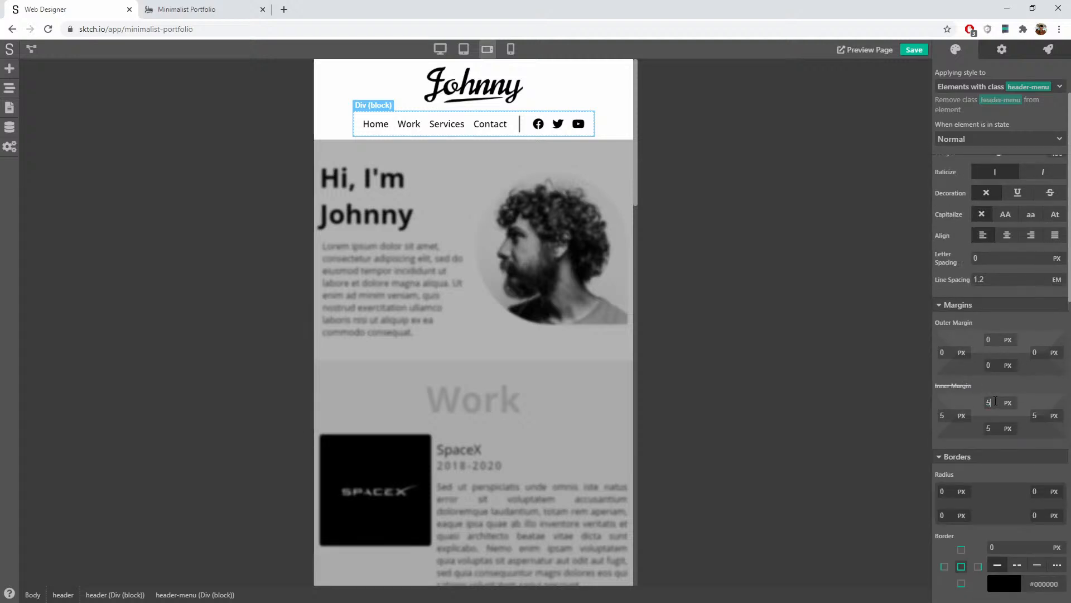
Step: Set the header-menu class's right inner padding to 6
{"action": "key", "text": "Tab"}
{"action": "type", "text": "6"}
{"action": "key", "text": "shift+Tab"}
{"action": "key", "text": "Tab"}
{"action": "scroll", "coordinate": [1006, 385], "scroll_direction": "up", "scroll_amount": 2}
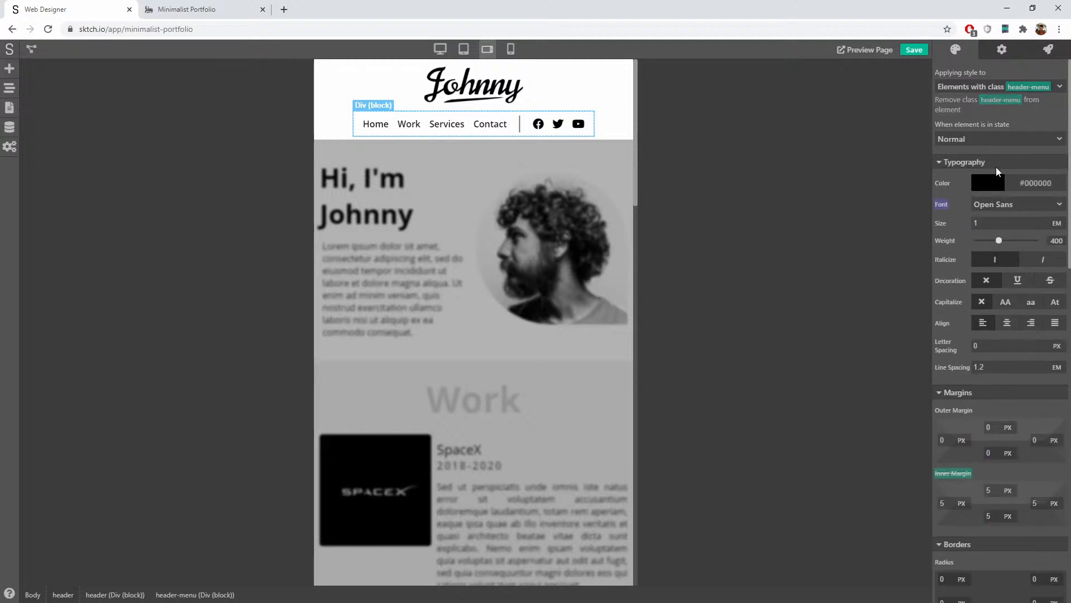
Step: Reset the element's own inner padding, display, direction and align items overrides, then save
{"action": "left_click", "coordinate": [991, 88]}
{"action": "left_click", "coordinate": [983, 107]}
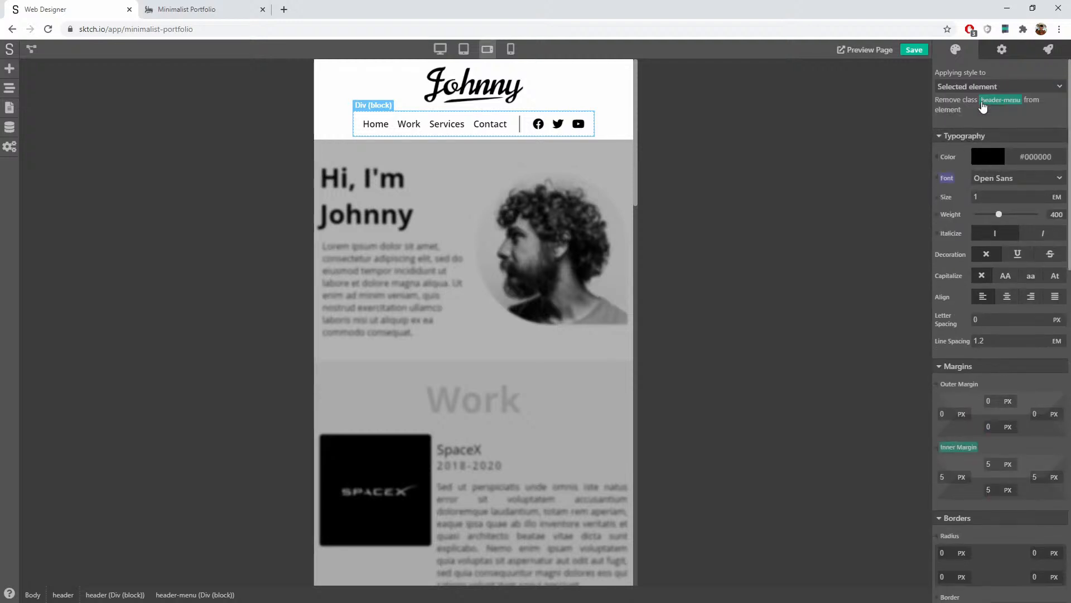
{"action": "left_click", "coordinate": [962, 447]}
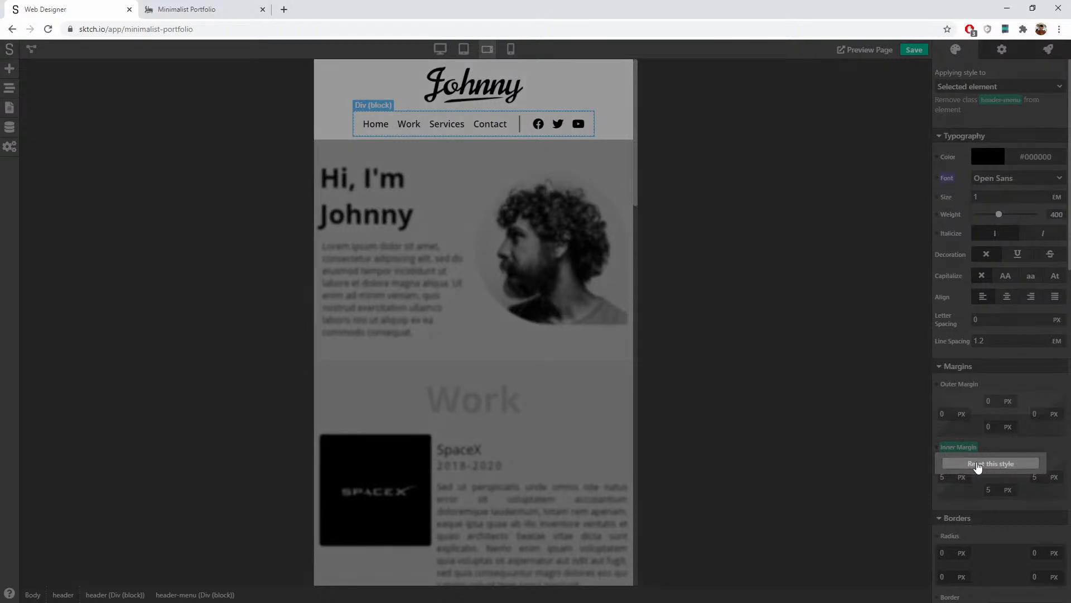
{"action": "left_click", "coordinate": [976, 464]}
{"action": "scroll", "coordinate": [980, 478], "scroll_direction": "down", "scroll_amount": 10}
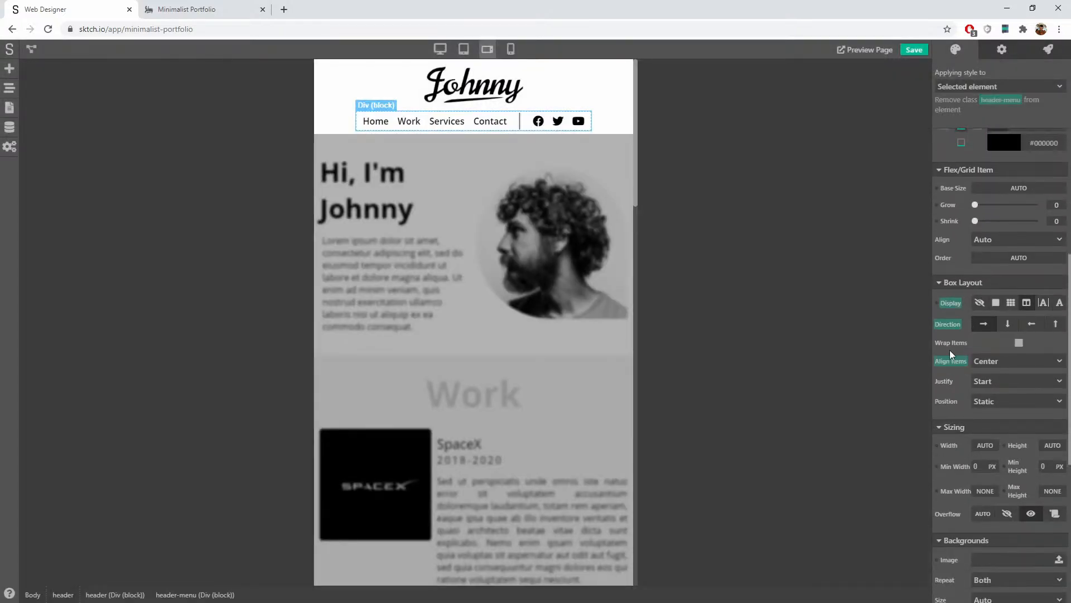
{"action": "left_click", "coordinate": [950, 304]}
{"action": "left_click", "coordinate": [964, 320]}
{"action": "left_click", "coordinate": [951, 325]}
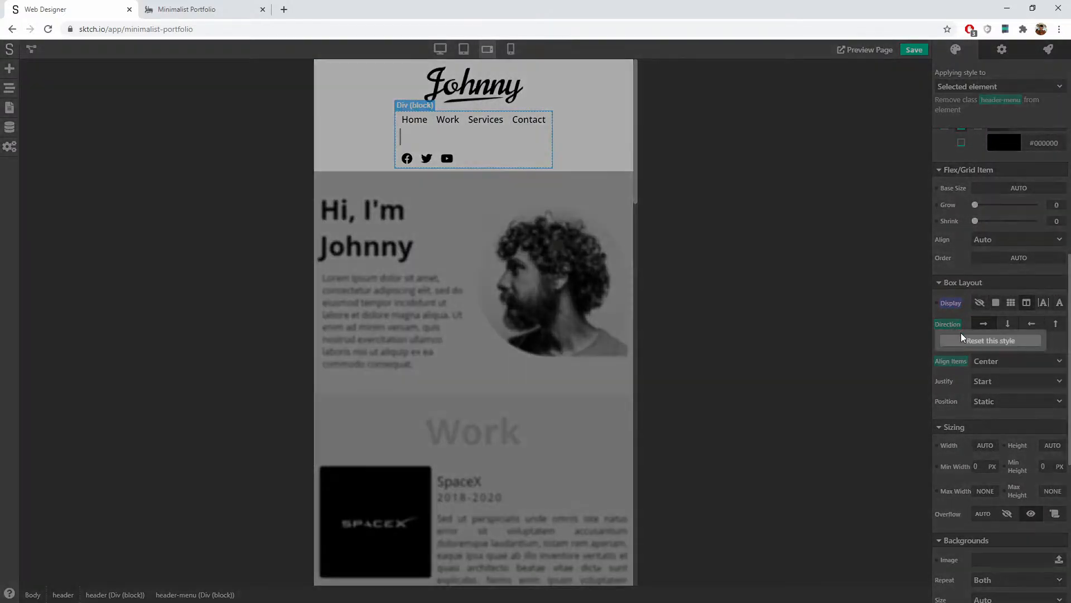
{"action": "left_click", "coordinate": [974, 341]}
{"action": "left_click", "coordinate": [950, 361]}
{"action": "left_click", "coordinate": [967, 381]}
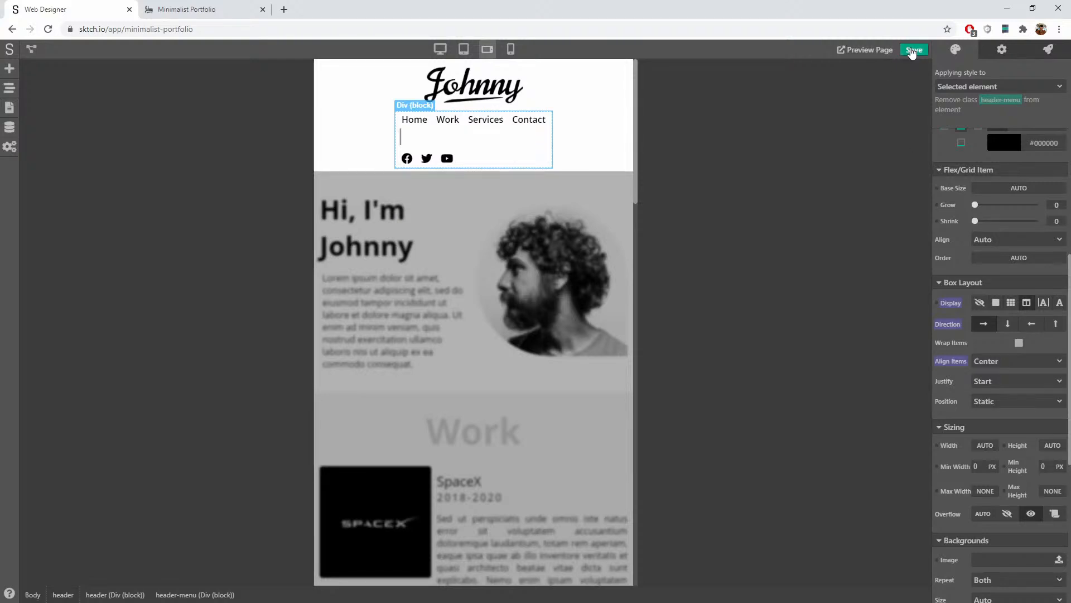
{"action": "left_click", "coordinate": [913, 51]}
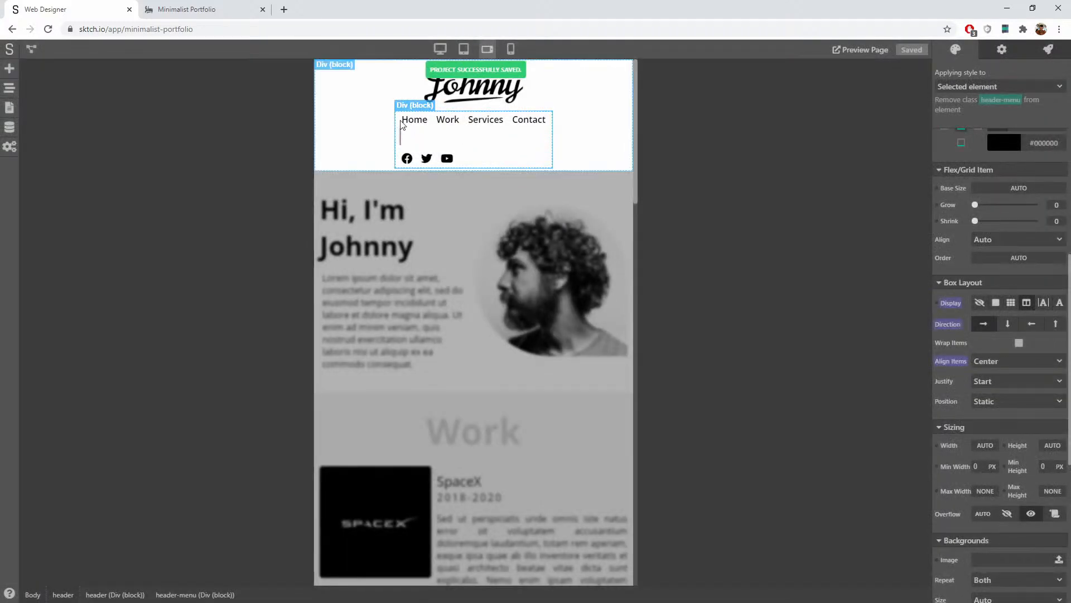
Step: Give the nav-link group a new header-menu-links class
{"action": "left_click", "coordinate": [400, 124]}
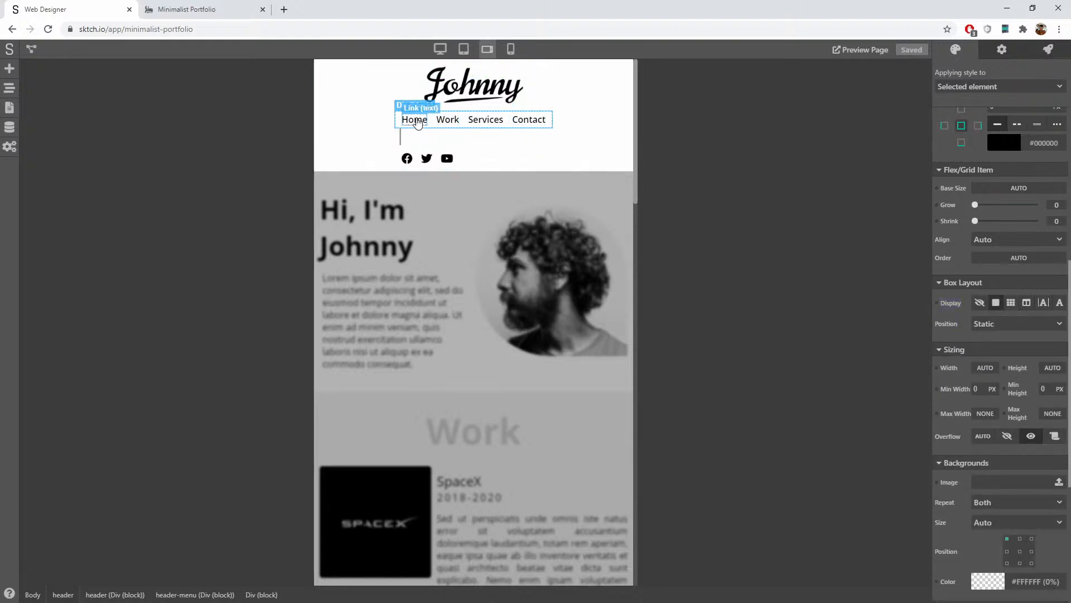
{"action": "left_click", "coordinate": [992, 86]}
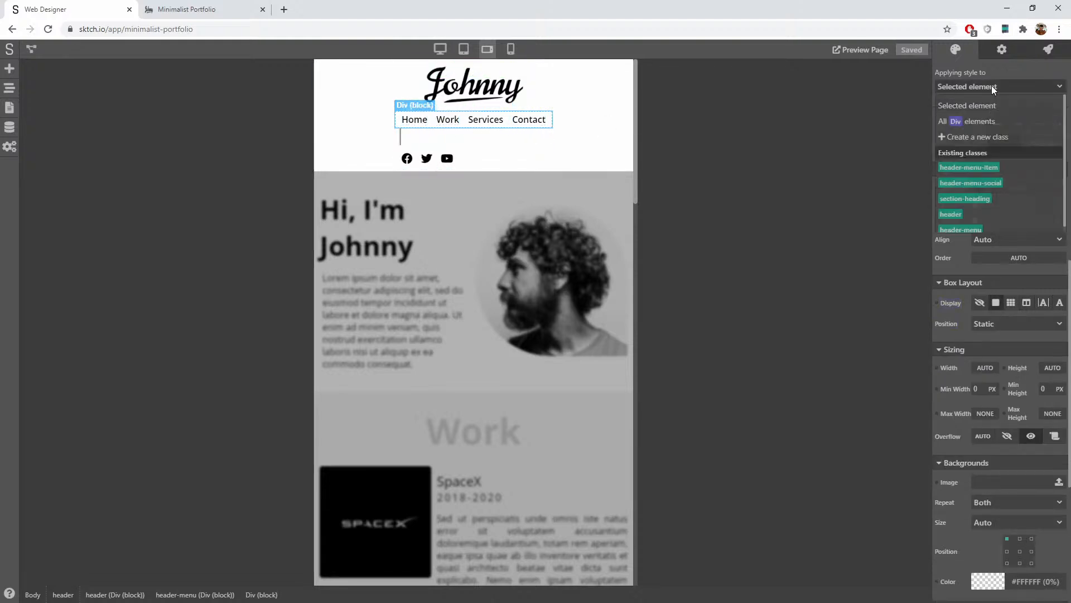
{"action": "left_click", "coordinate": [976, 135]}
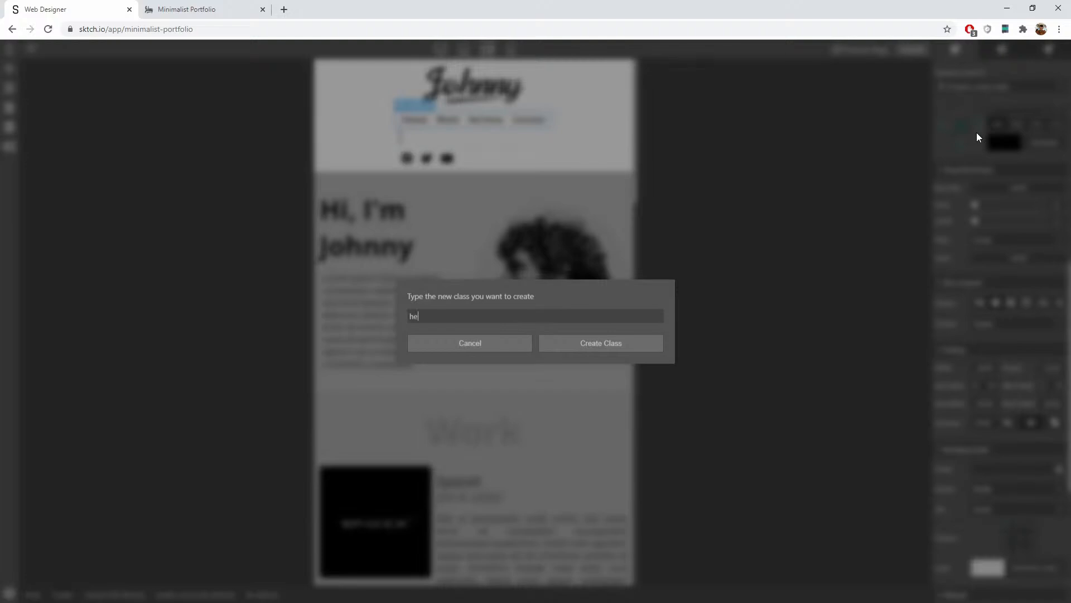
{"action": "type", "text": "header-menu-links"}
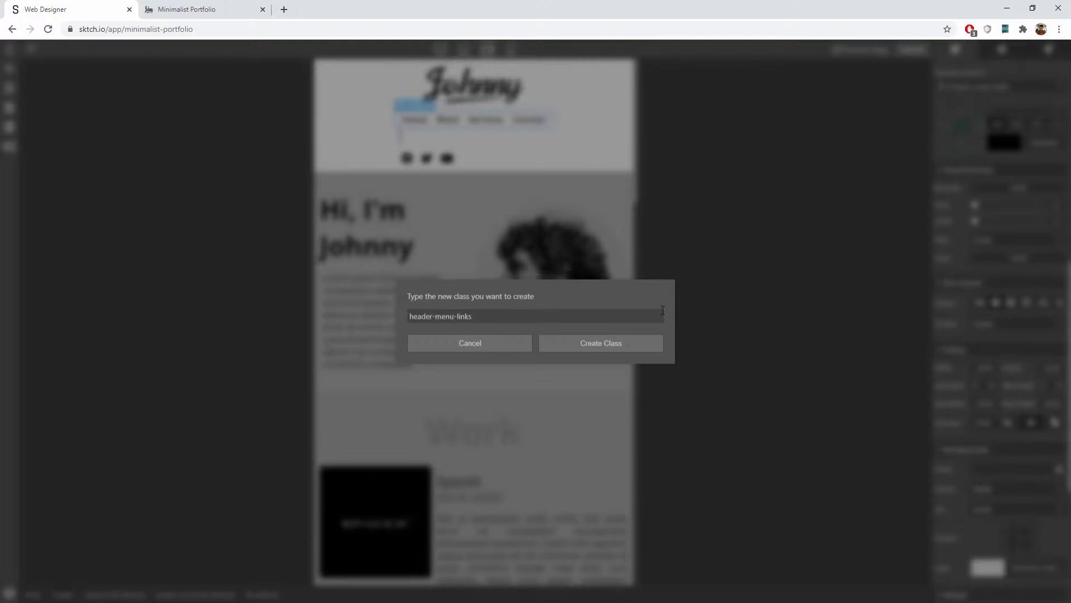
{"action": "left_click", "coordinate": [598, 337]}
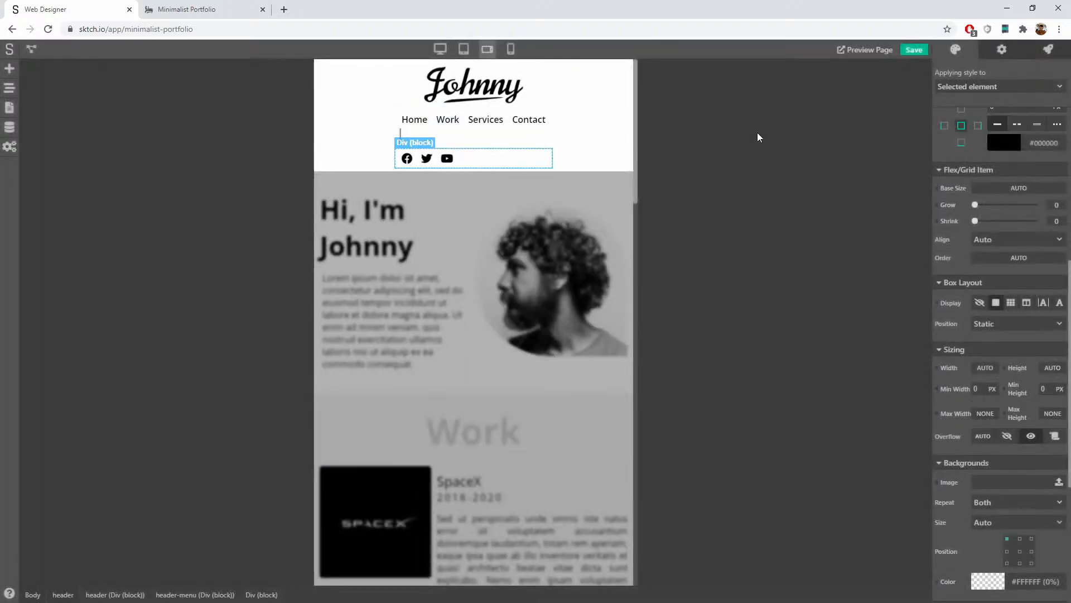
Step: Give the social-icon group a new header-menu-social class
{"action": "left_click", "coordinate": [1016, 85]}
{"action": "left_click", "coordinate": [982, 142]}
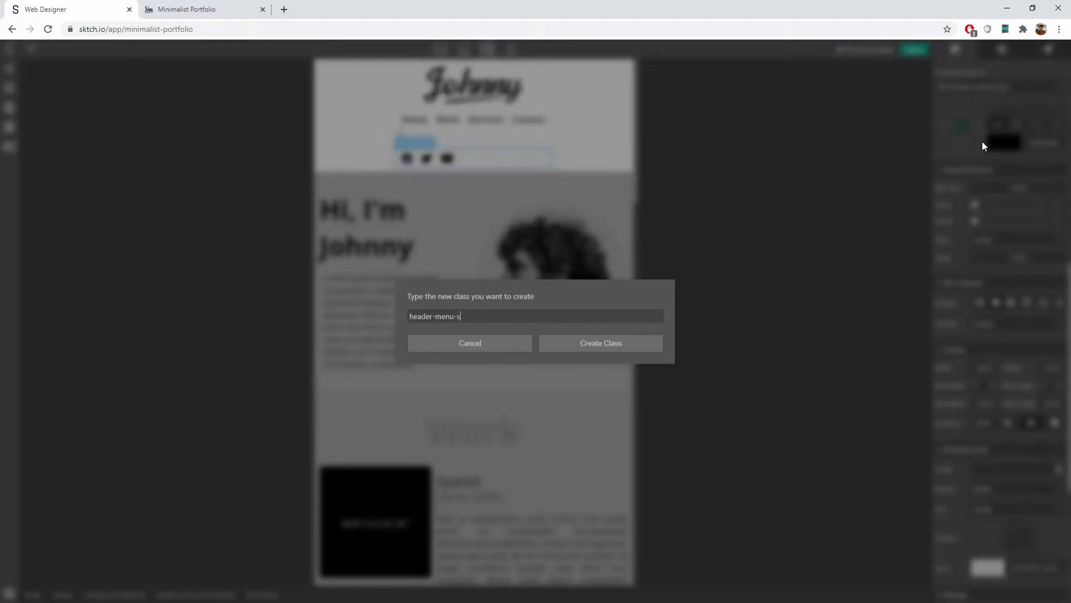
{"action": "left_click", "coordinate": [627, 342]}
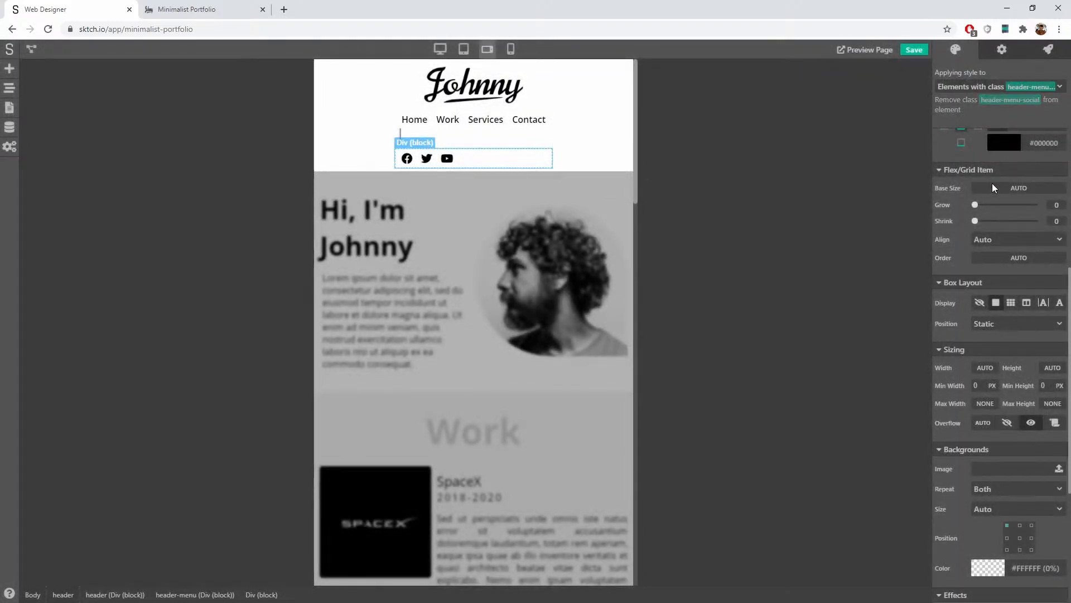
{"action": "scroll", "coordinate": [1003, 276], "scroll_direction": "down", "scroll_amount": 1}
{"action": "scroll", "coordinate": [1004, 279], "scroll_direction": "up", "scroll_amount": 4}
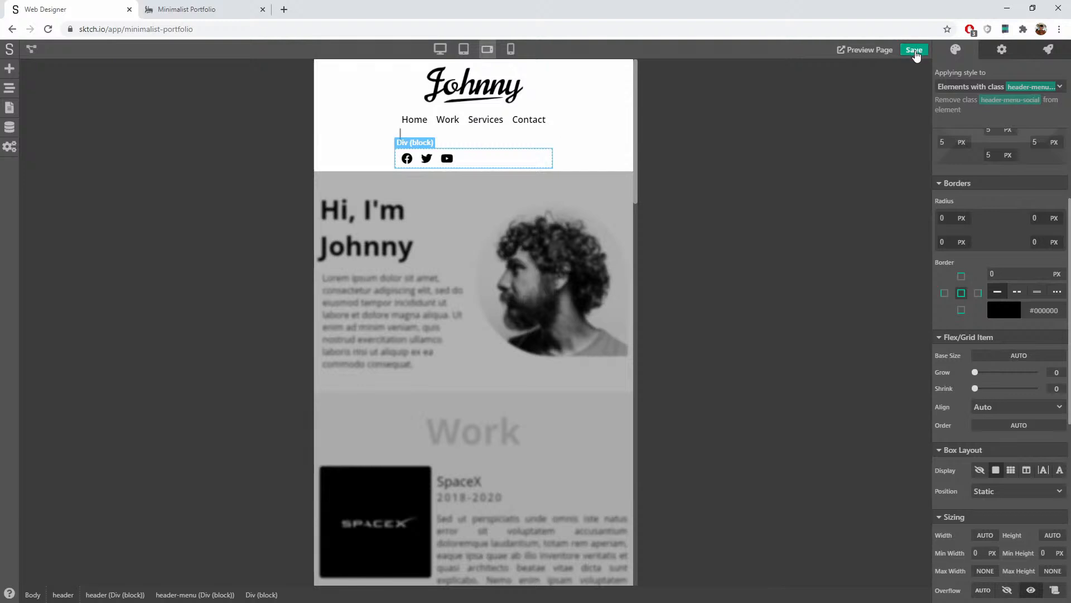
Step: Select the thin divider and start creating a new class for it
{"action": "left_click", "coordinate": [402, 137]}
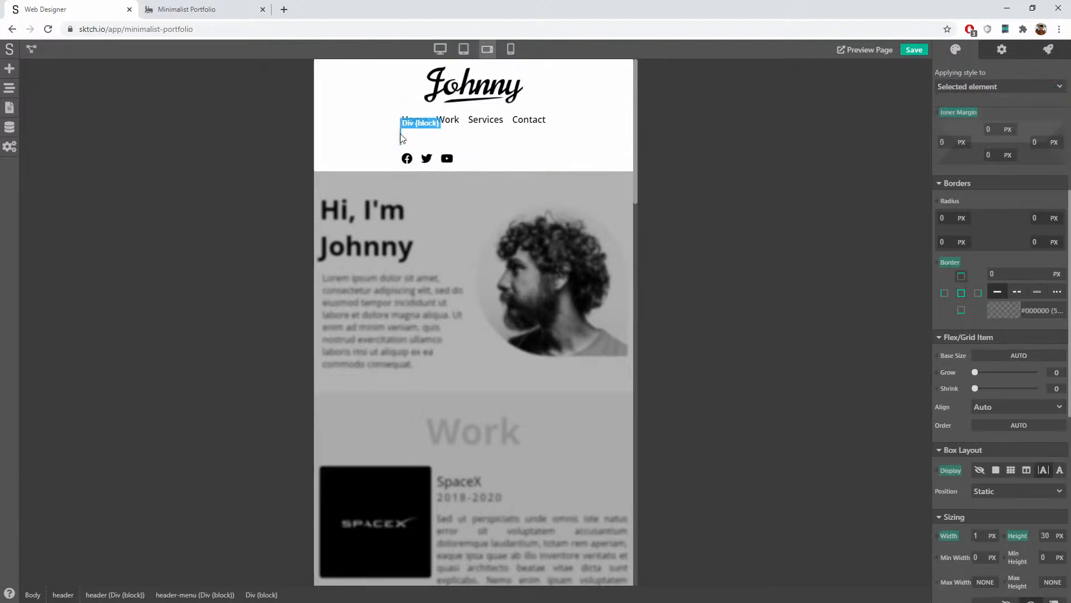
{"action": "left_click", "coordinate": [1022, 88]}
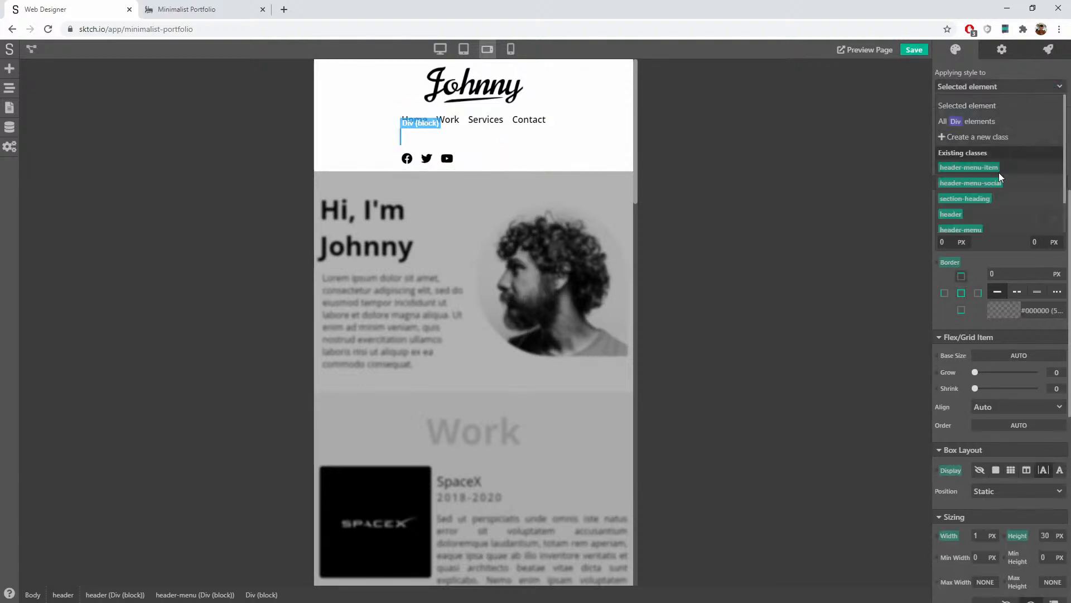
{"action": "left_click", "coordinate": [996, 139]}
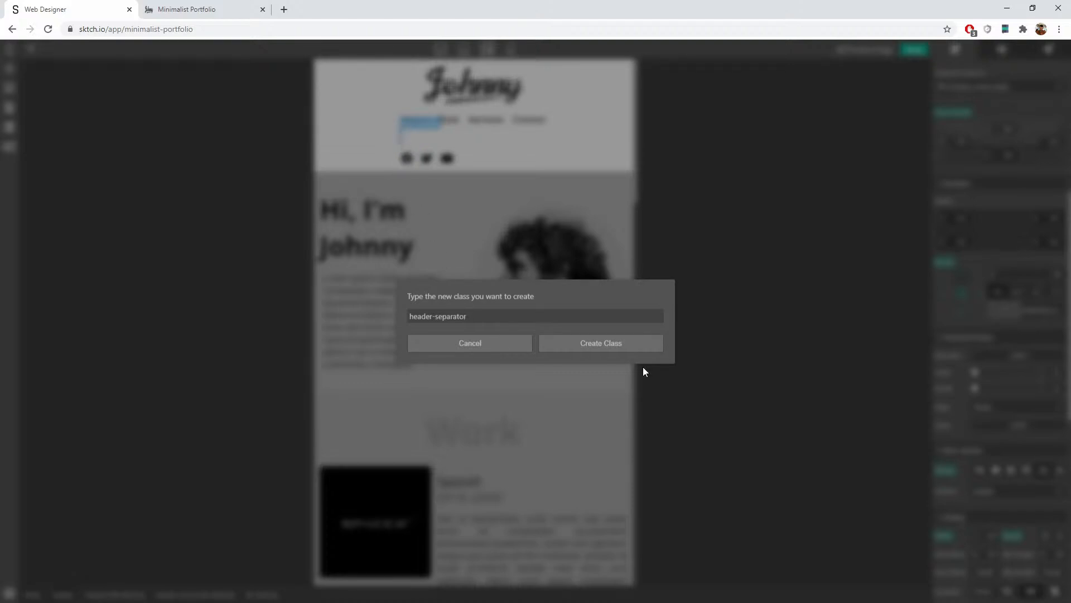
Step: Create the header-separator class, with styles applying to the selected element only
{"action": "left_click", "coordinate": [621, 346]}
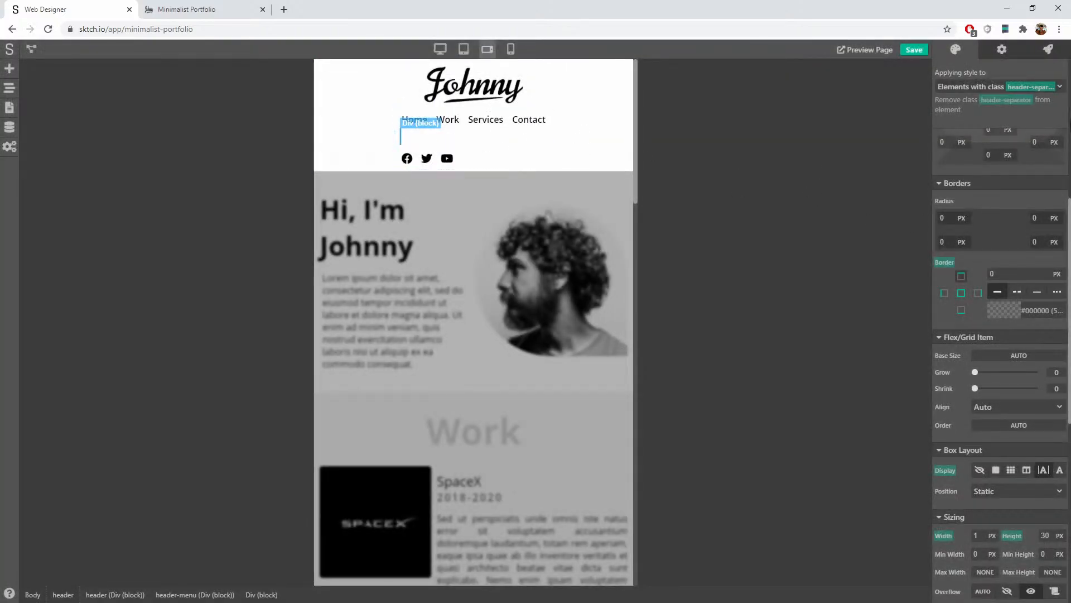
{"action": "left_click", "coordinate": [1001, 88]}
{"action": "left_click", "coordinate": [994, 99]}
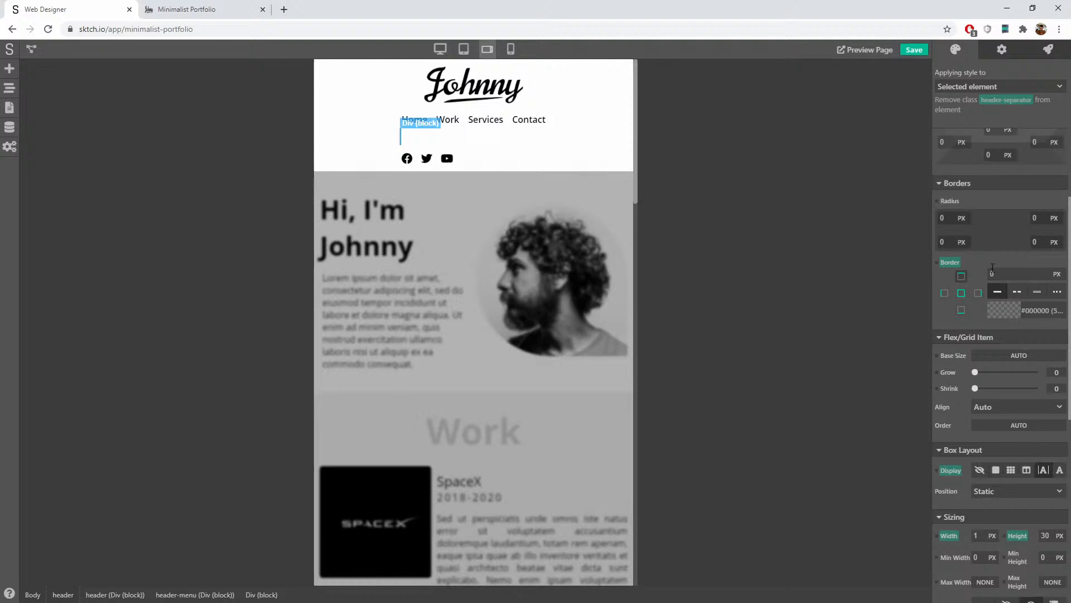
{"action": "scroll", "coordinate": [992, 267], "scroll_direction": "down", "scroll_amount": 8}
{"action": "scroll", "coordinate": [993, 269], "scroll_direction": "up", "scroll_amount": 5}
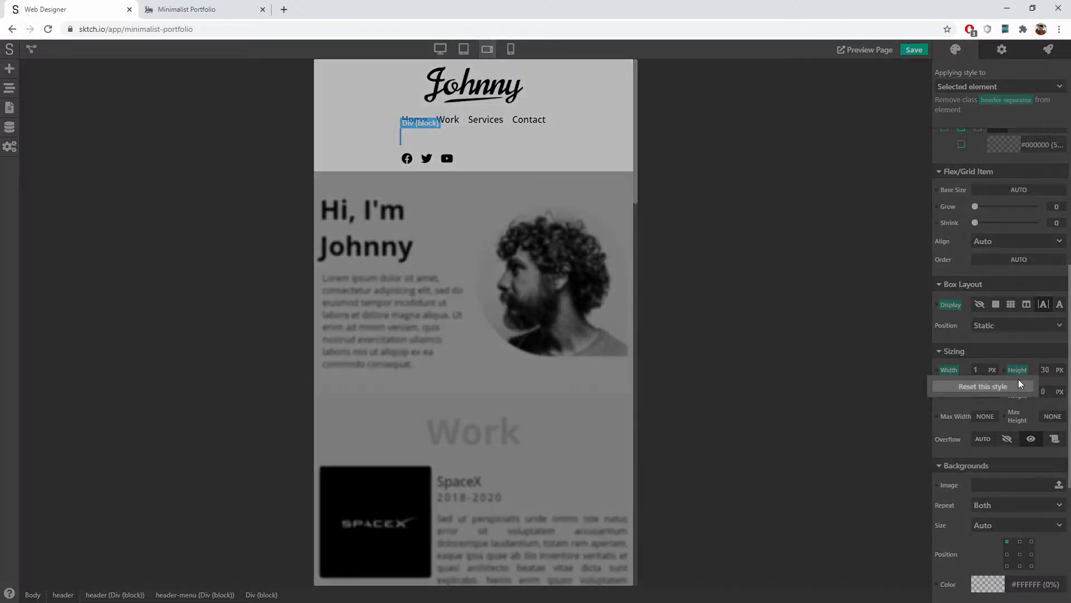
Step: Reset the divider's own height, width, display and border overrides
{"action": "left_click", "coordinate": [1017, 370]}
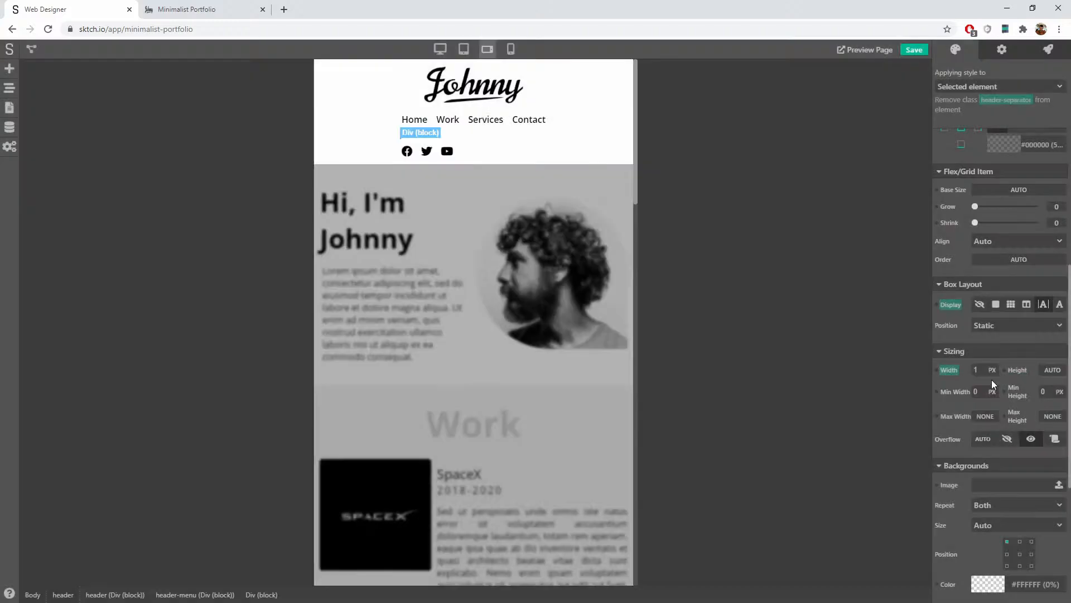
{"action": "left_click", "coordinate": [955, 371]}
{"action": "left_click", "coordinate": [955, 308]}
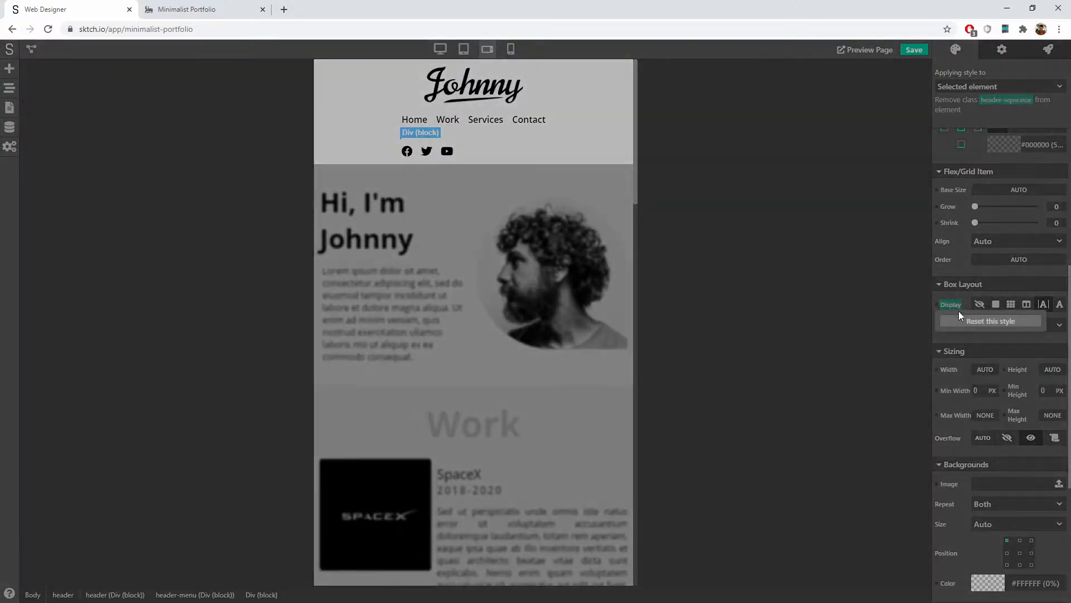
{"action": "scroll", "coordinate": [978, 265], "scroll_direction": "up", "scroll_amount": 5}
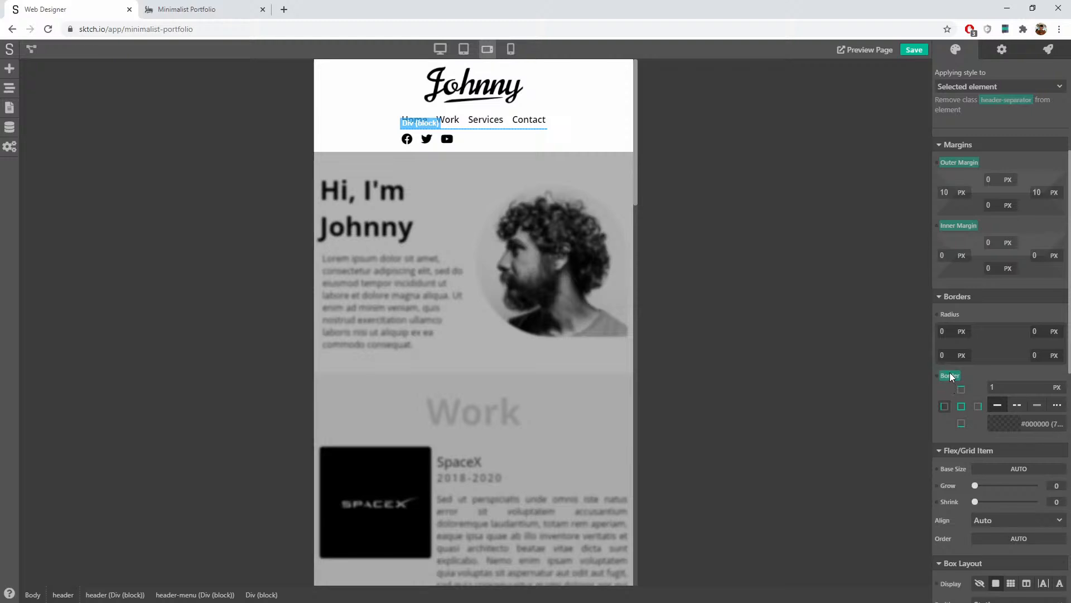
{"action": "left_click", "coordinate": [949, 375]}
{"action": "left_click", "coordinate": [986, 393]}
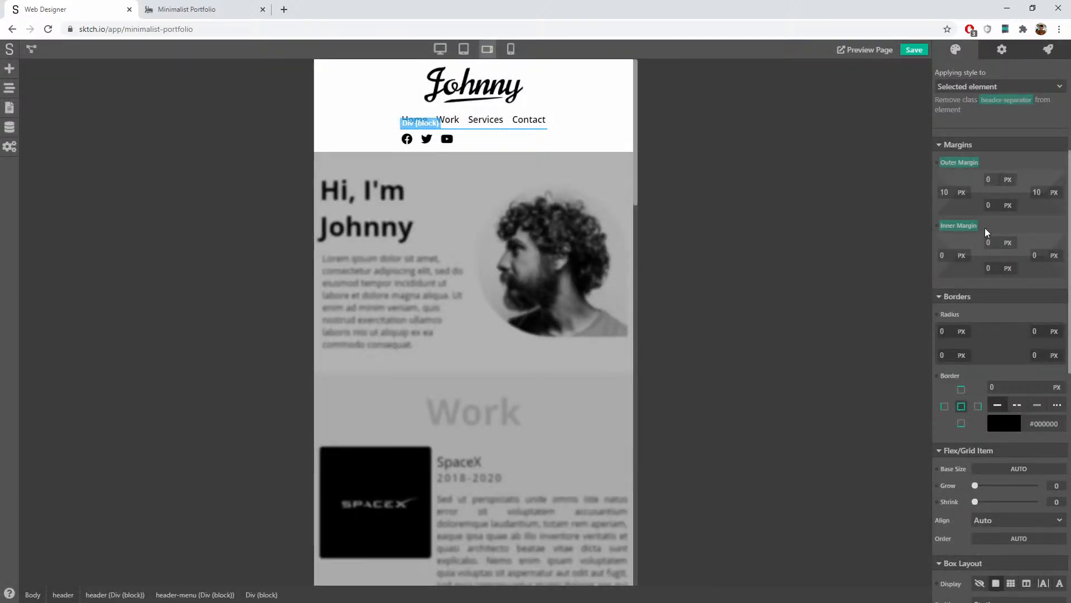
Step: Clear the divider's inner margin and reset its outer margins to 0
{"action": "scroll", "coordinate": [982, 236], "scroll_direction": "up", "scroll_amount": 2}
{"action": "left_click", "coordinate": [962, 340]}
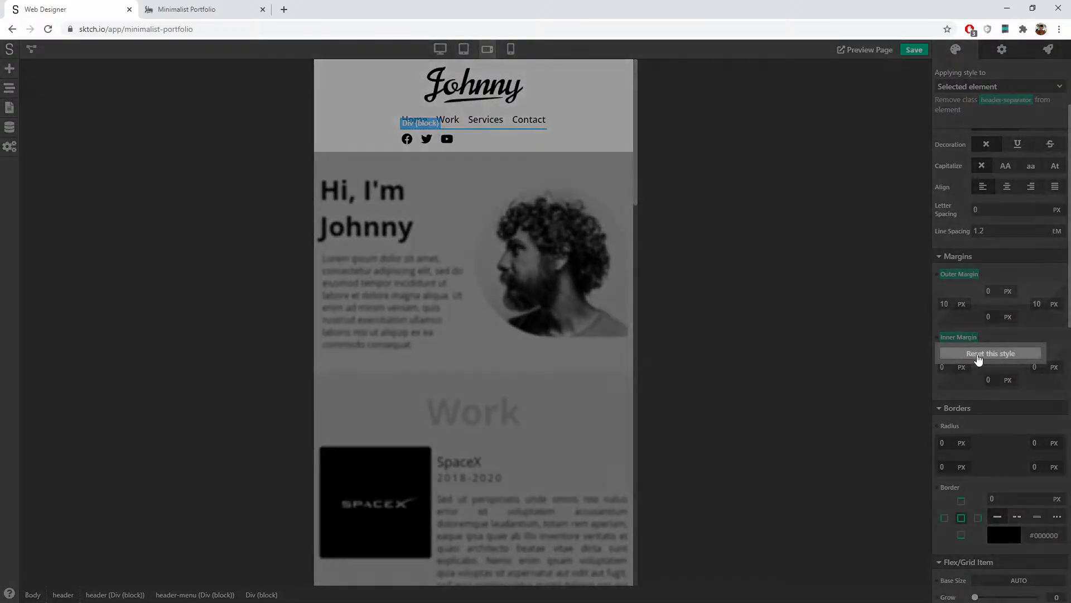
{"action": "left_click", "coordinate": [976, 354]}
{"action": "left_click", "coordinate": [960, 274]}
{"action": "left_click", "coordinate": [968, 288]}
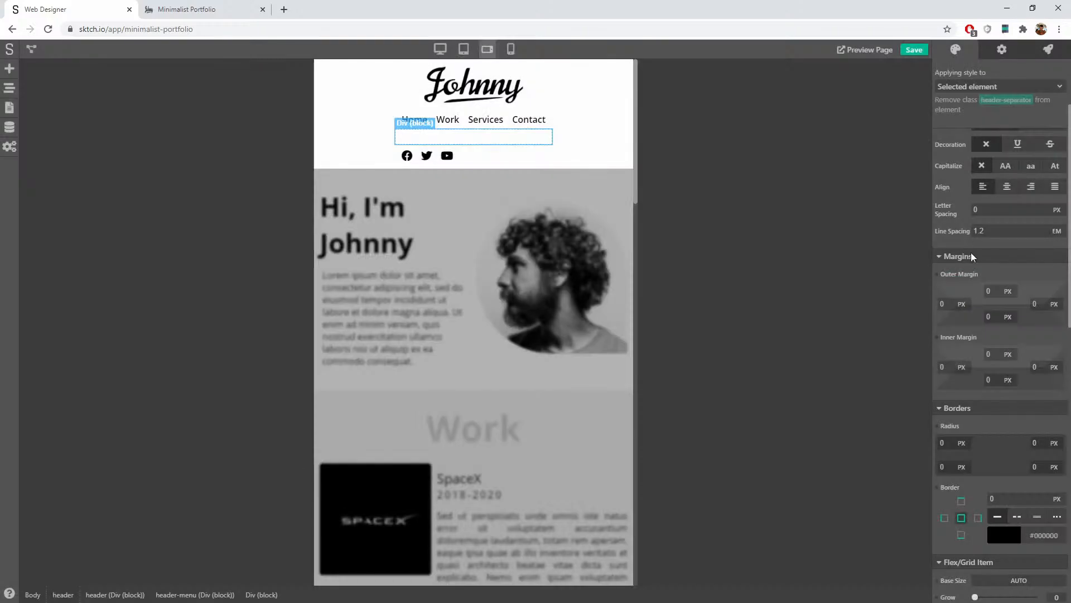
{"action": "scroll", "coordinate": [974, 224], "scroll_direction": "up", "scroll_amount": 2}
{"action": "left_click", "coordinate": [975, 85]}
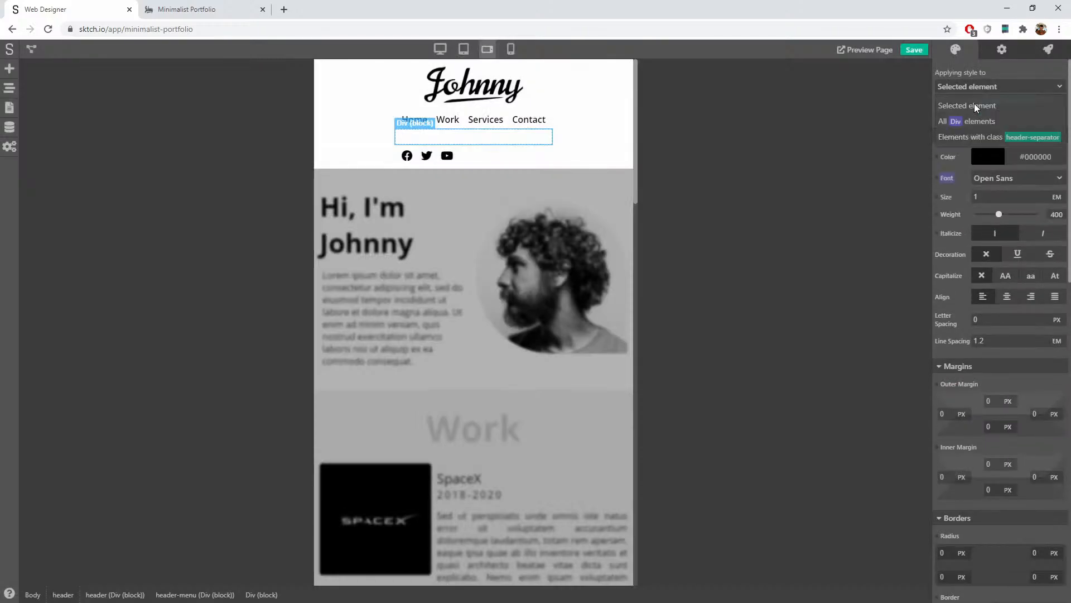
Step: Style the header-separator class itself and give it a 1 px border
{"action": "left_click", "coordinate": [979, 135]}
{"action": "scroll", "coordinate": [992, 301], "scroll_direction": "down", "scroll_amount": 4}
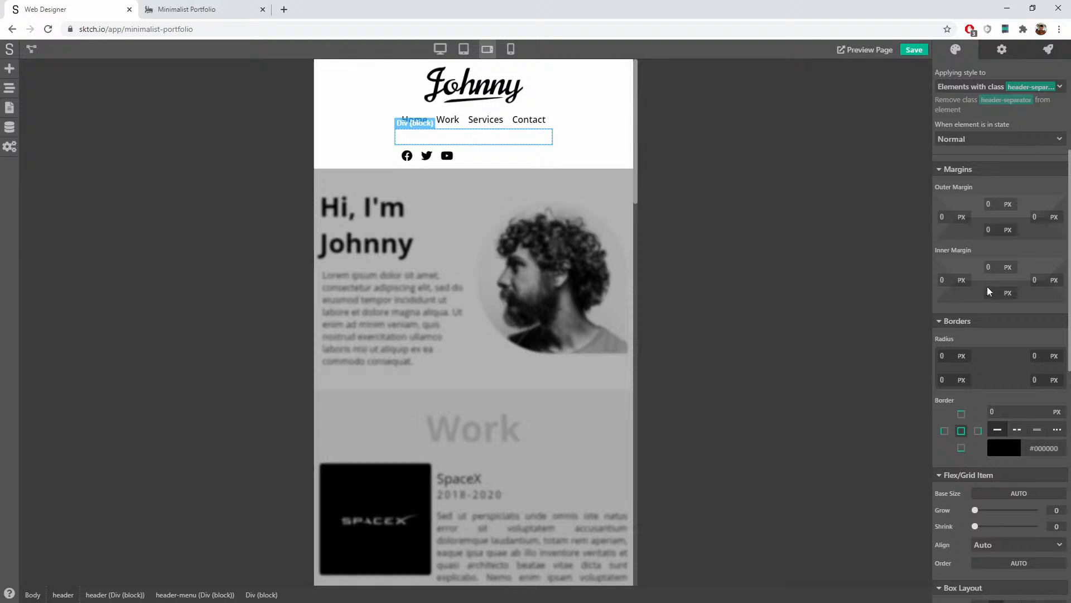
{"action": "scroll", "coordinate": [1002, 301], "scroll_direction": "down", "scroll_amount": 3}
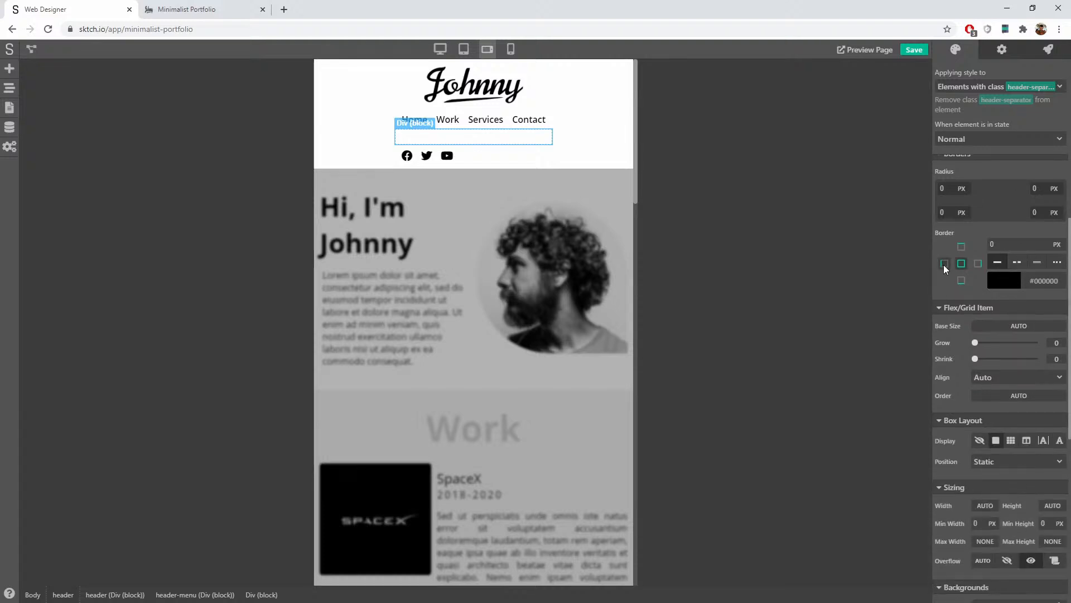
{"action": "left_click_drag", "start_coordinate": [996, 247], "coordinate": [970, 245]}
{"action": "type", "text": "1"}
{"action": "left_click", "coordinate": [999, 231]}
Step: Set the class width to 1 px and height to 30 px, and set its display mode
{"action": "scroll", "coordinate": [1003, 309], "scroll_direction": "down", "scroll_amount": 1}
{"action": "scroll", "coordinate": [1002, 309], "scroll_direction": "down", "scroll_amount": 3}
{"action": "left_click", "coordinate": [984, 288]}
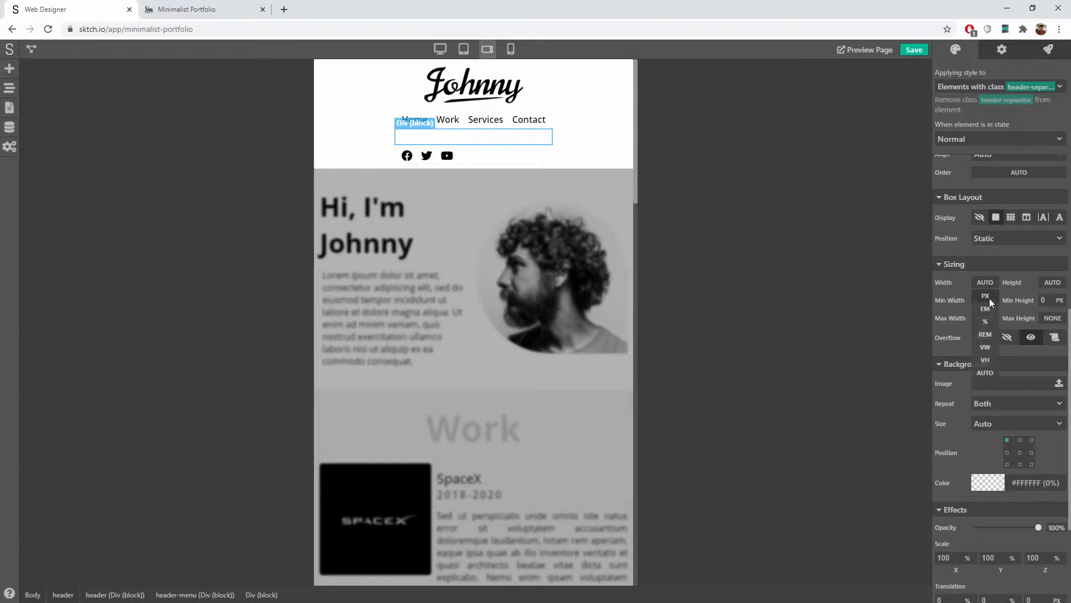
{"action": "left_click", "coordinate": [987, 297]}
{"action": "left_click", "coordinate": [1053, 284]}
{"action": "left_click", "coordinate": [1053, 296]}
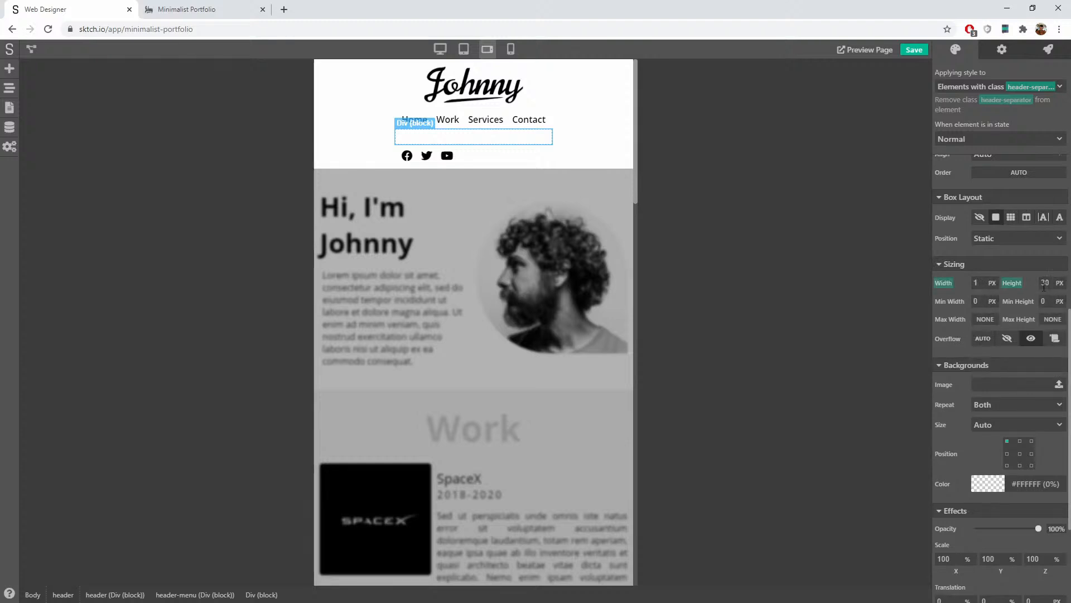
{"action": "left_click", "coordinate": [1035, 268]}
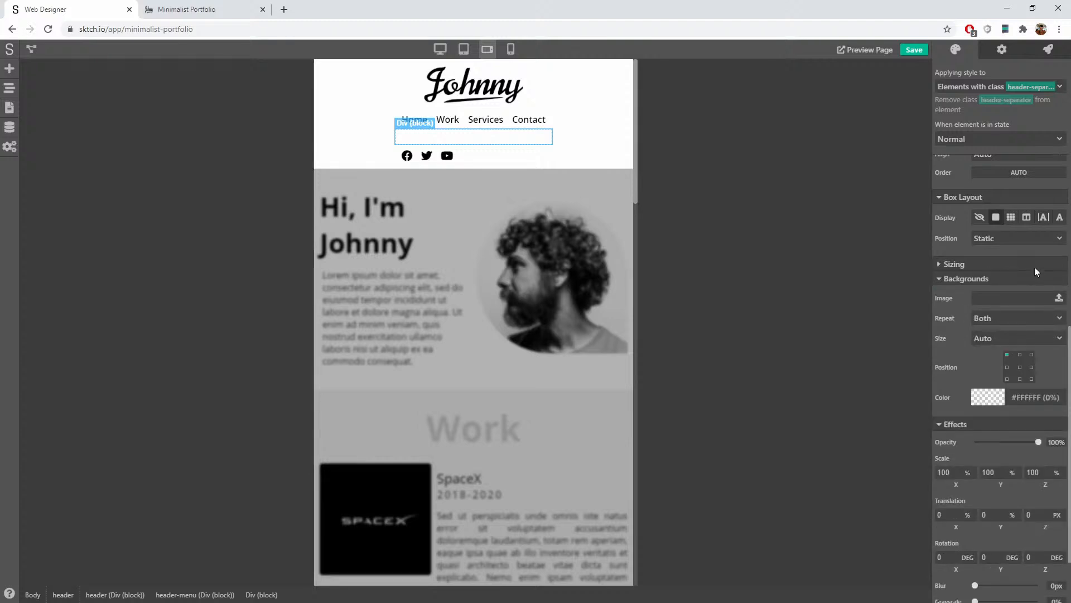
{"action": "left_click", "coordinate": [1034, 267]}
{"action": "left_click", "coordinate": [1042, 219]}
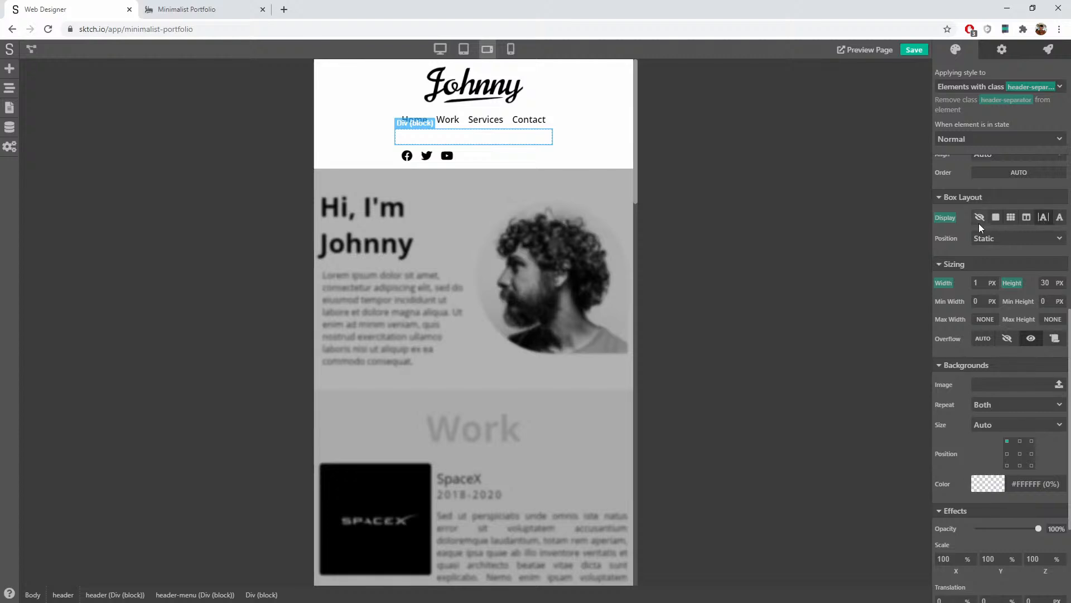
{"action": "scroll", "coordinate": [973, 223], "scroll_direction": "up", "scroll_amount": 8}
{"action": "scroll", "coordinate": [975, 229], "scroll_direction": "up", "scroll_amount": 1}
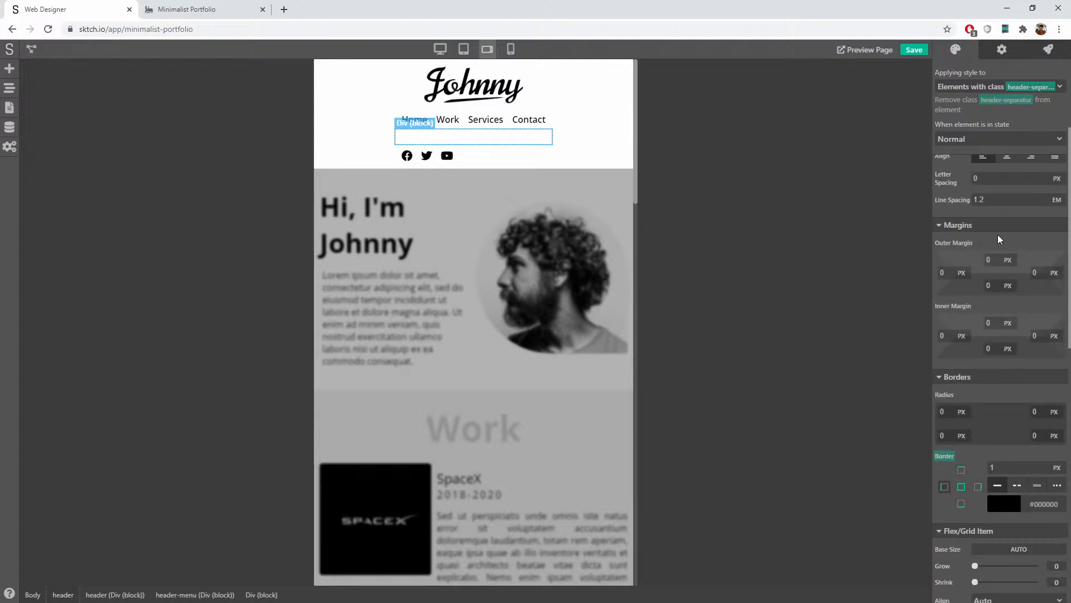
Step: Select the header block, save the project and reload the editor
{"action": "left_click", "coordinate": [608, 143]}
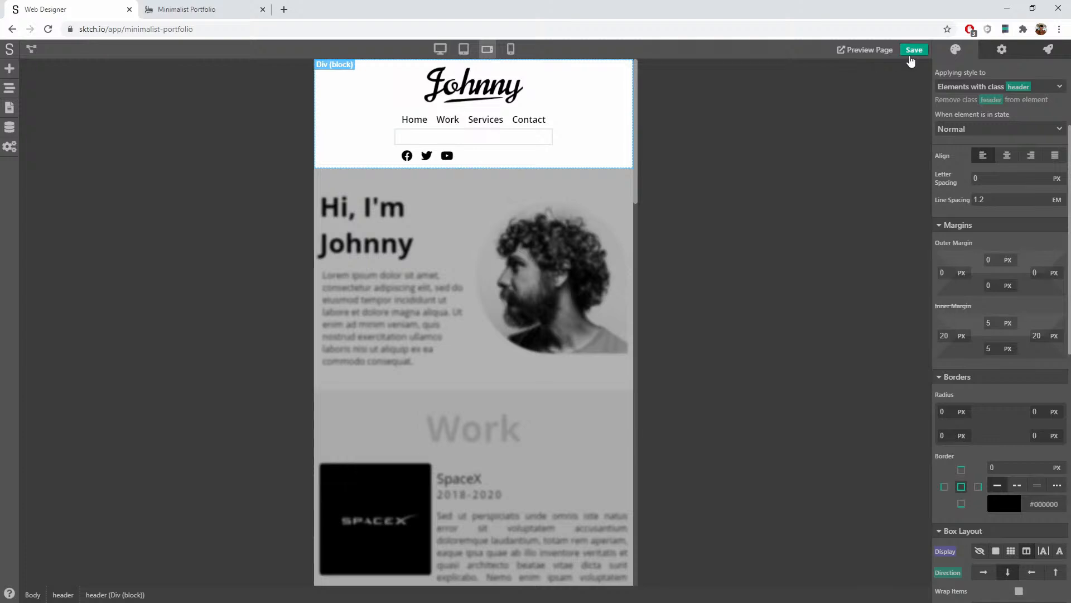
{"action": "left_click", "coordinate": [913, 50]}
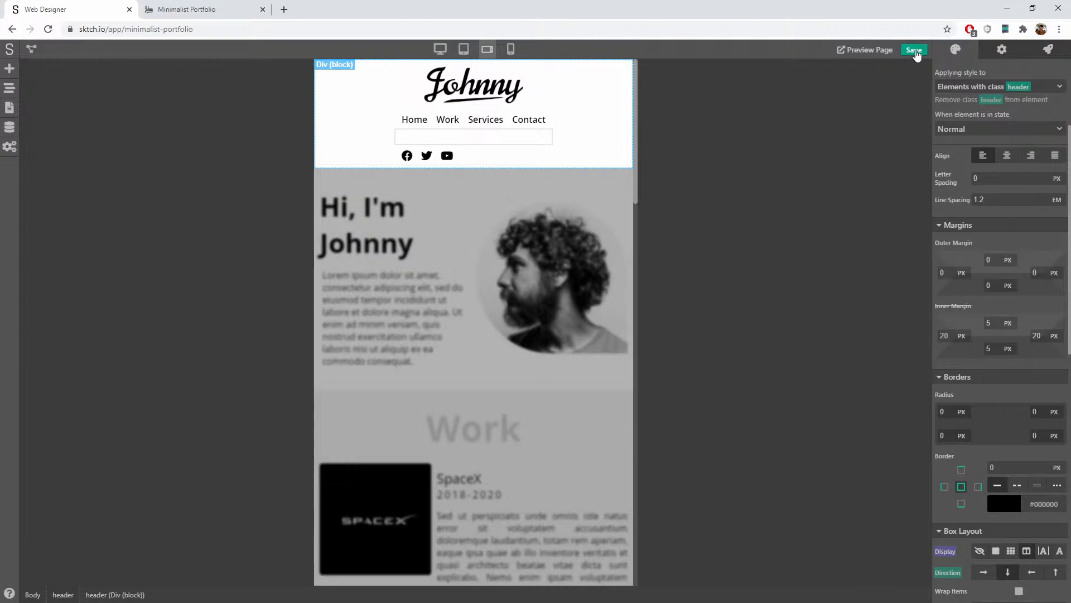
{"action": "left_click", "coordinate": [48, 29]}
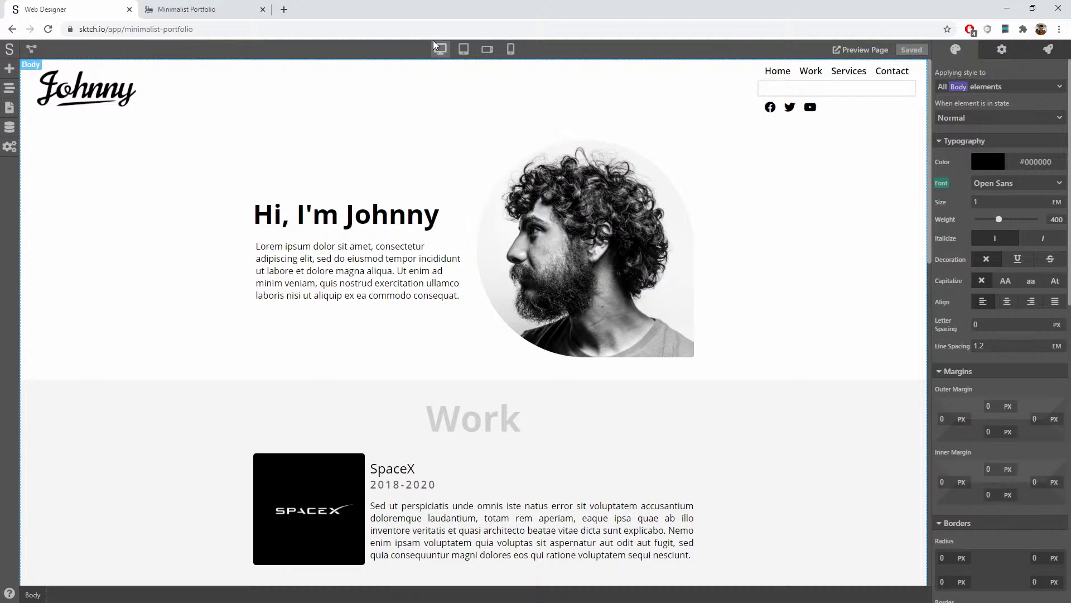
Step: Select the separator inside the header and compare mobile landscape and desktop previews
{"action": "left_click", "coordinate": [486, 50]}
{"action": "left_click", "coordinate": [520, 126]}
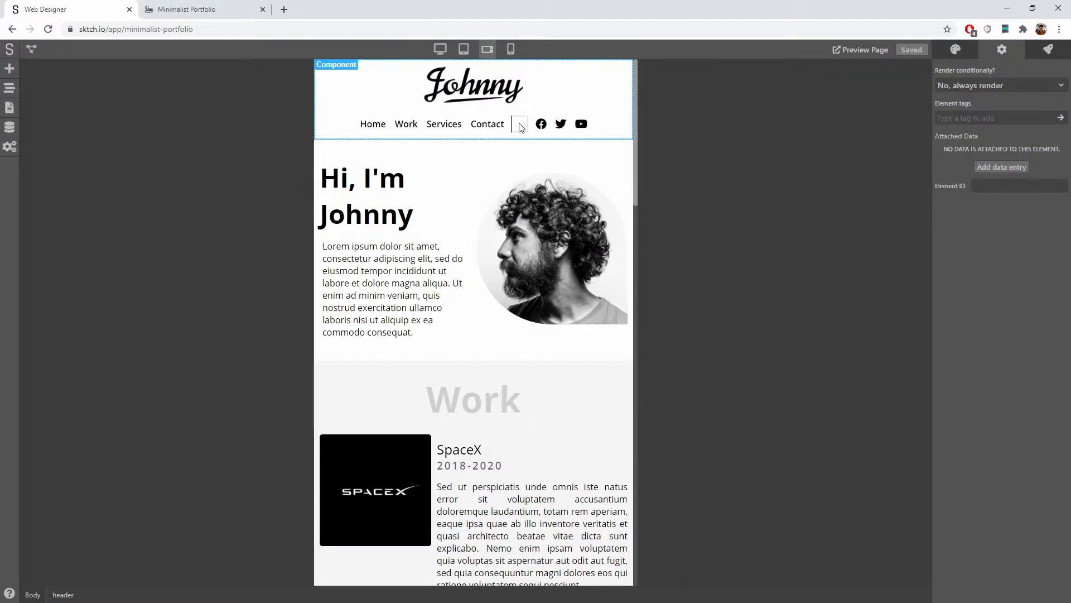
{"action": "double_click", "coordinate": [520, 126]}
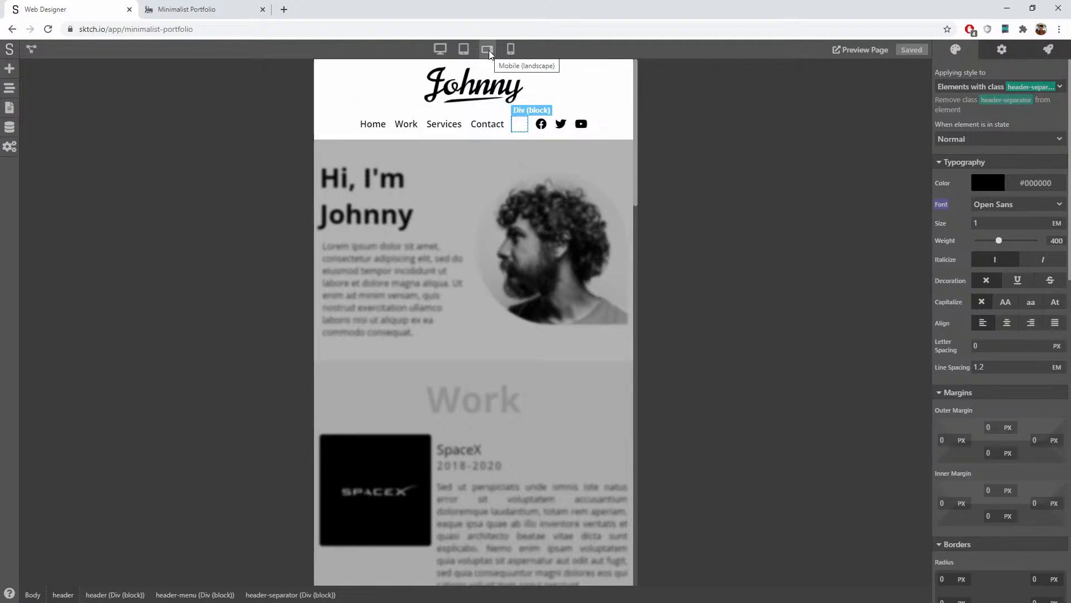
{"action": "left_click", "coordinate": [438, 49]}
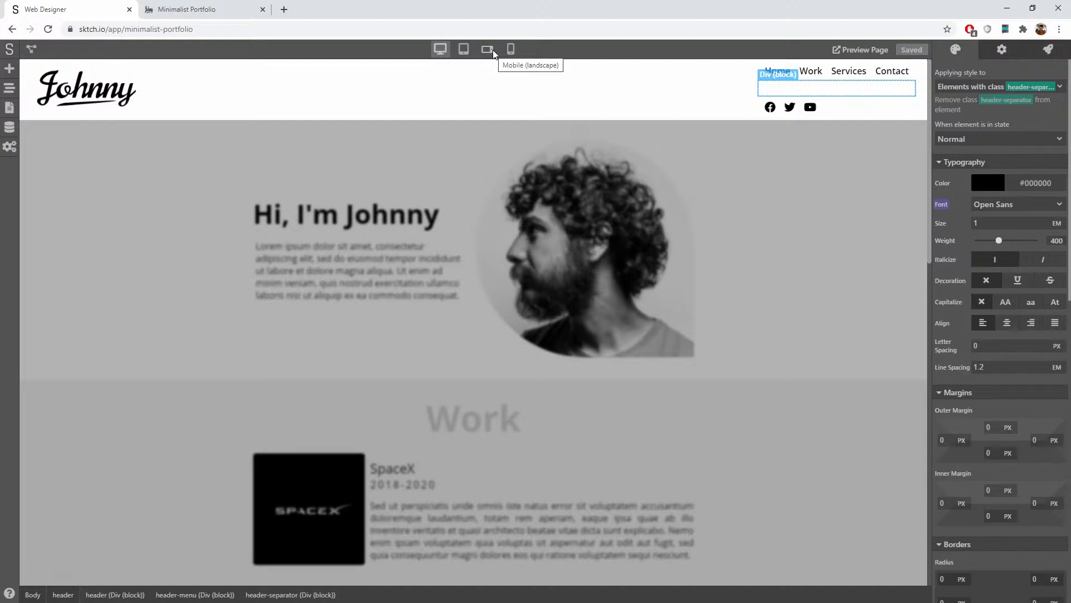
{"action": "scroll", "coordinate": [1006, 222], "scroll_direction": "down", "scroll_amount": 4}
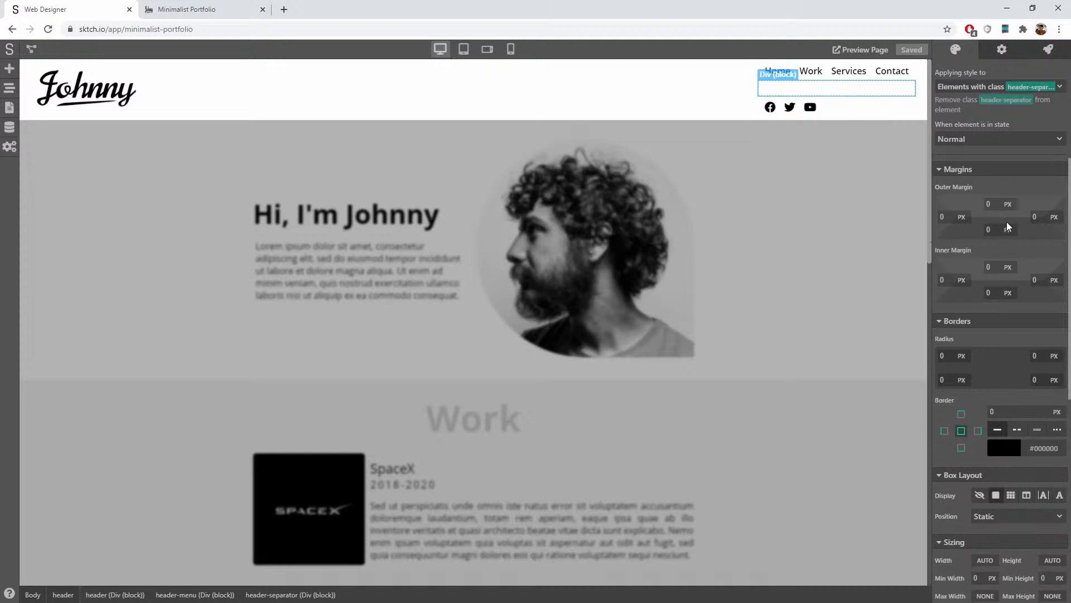
{"action": "scroll", "coordinate": [1006, 223], "scroll_direction": "down", "scroll_amount": 4}
{"action": "left_click", "coordinate": [487, 49]}
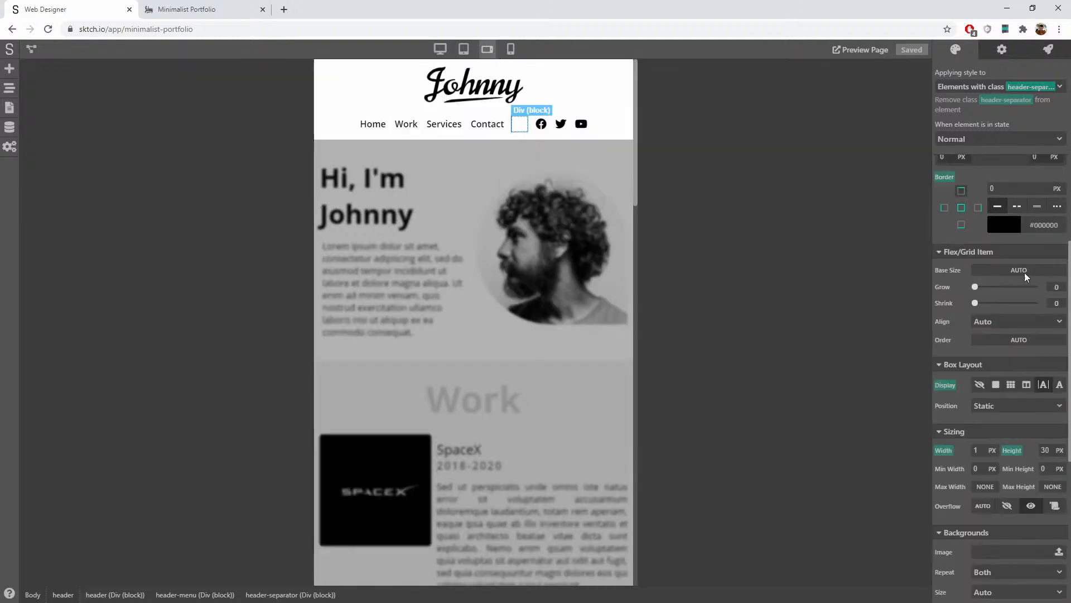
{"action": "scroll", "coordinate": [1012, 294], "scroll_direction": "down", "scroll_amount": 3}
Step: For mobile landscape, reset the separator's display, width, height and border overrides
{"action": "left_click", "coordinate": [959, 235]}
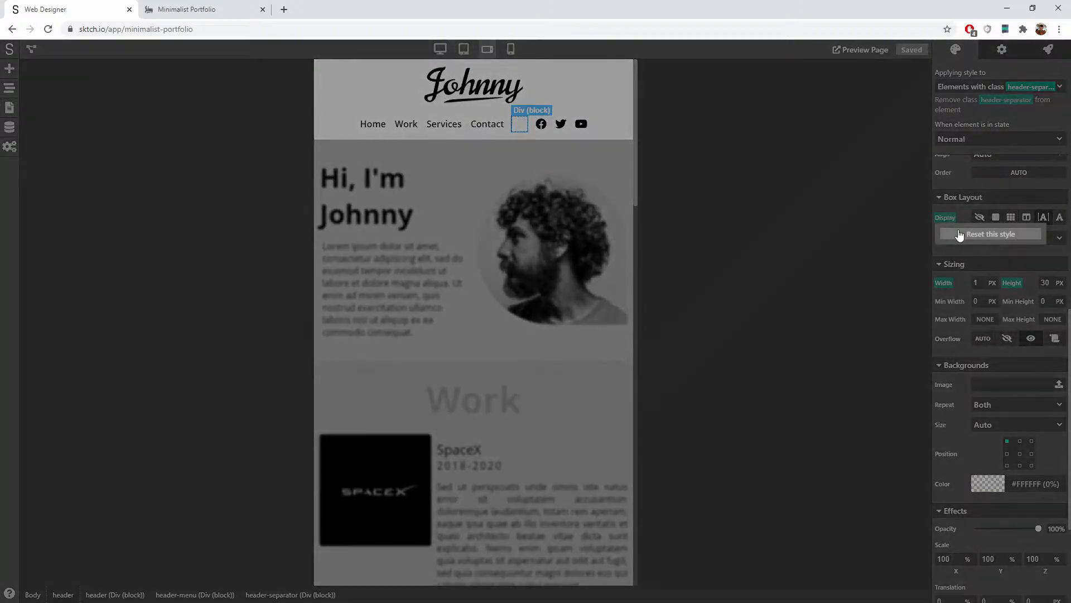
{"action": "left_click", "coordinate": [959, 235]}
{"action": "left_click", "coordinate": [949, 285]}
{"action": "left_click", "coordinate": [962, 300]}
{"action": "left_click", "coordinate": [1019, 282]}
{"action": "left_click", "coordinate": [1004, 300]}
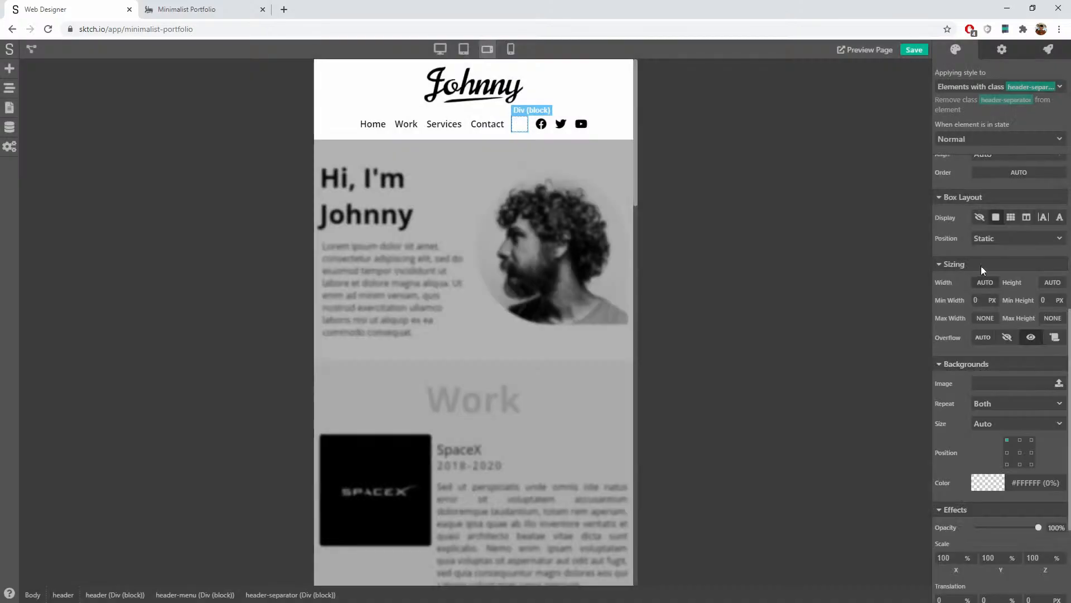
{"action": "scroll", "coordinate": [969, 252], "scroll_direction": "up", "scroll_amount": 4}
{"action": "left_click", "coordinate": [948, 245]}
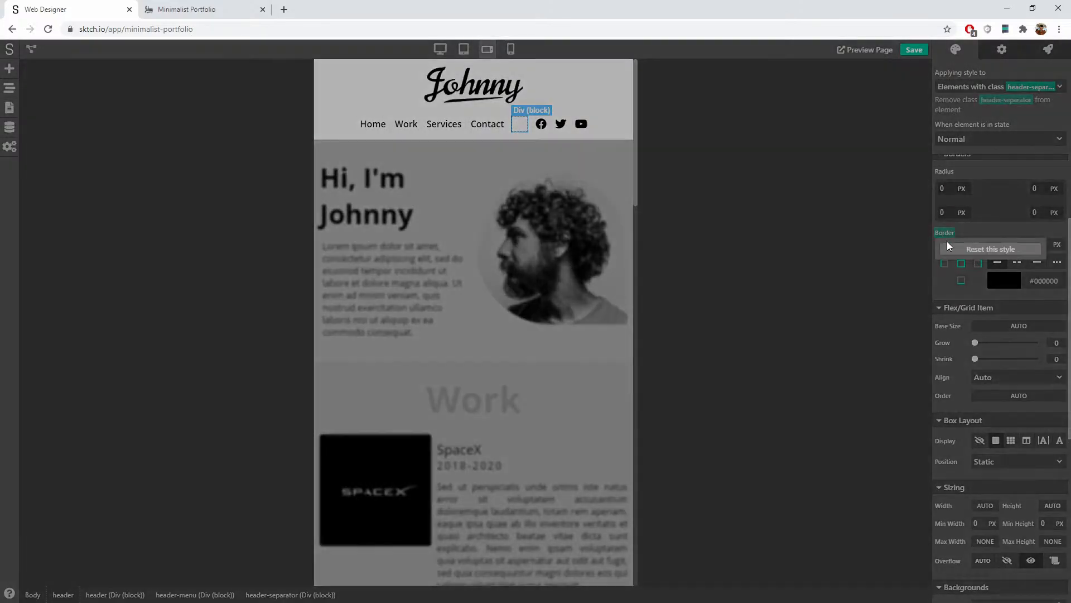
{"action": "left_click", "coordinate": [948, 247]}
{"action": "scroll", "coordinate": [982, 243], "scroll_direction": "up", "scroll_amount": 7}
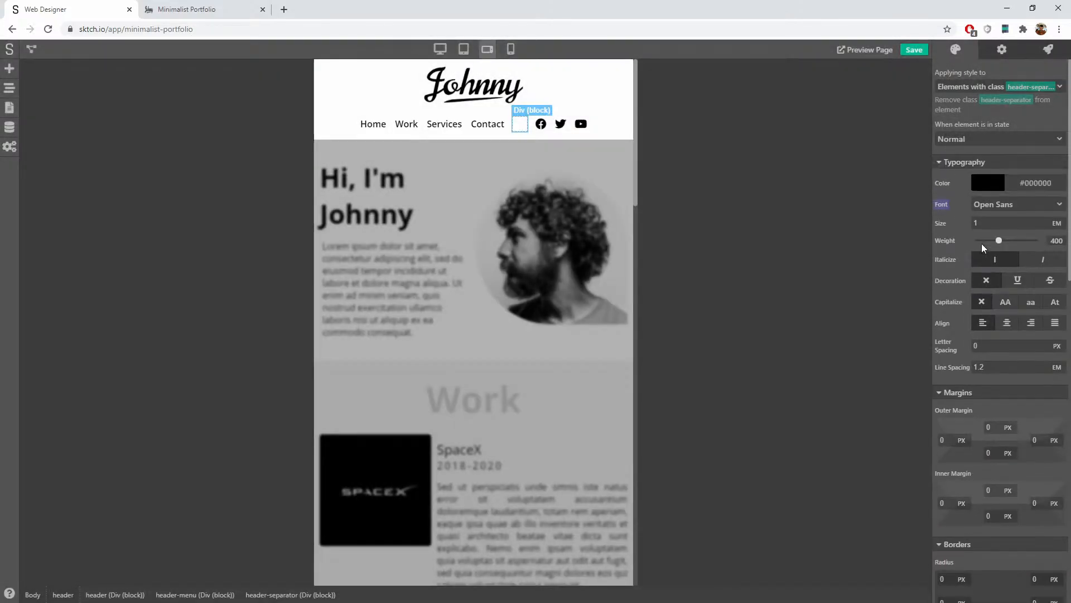
Step: At desktop width, make the separator inline-block, 1 px wide and 30 px tall
{"action": "left_click", "coordinate": [440, 49]}
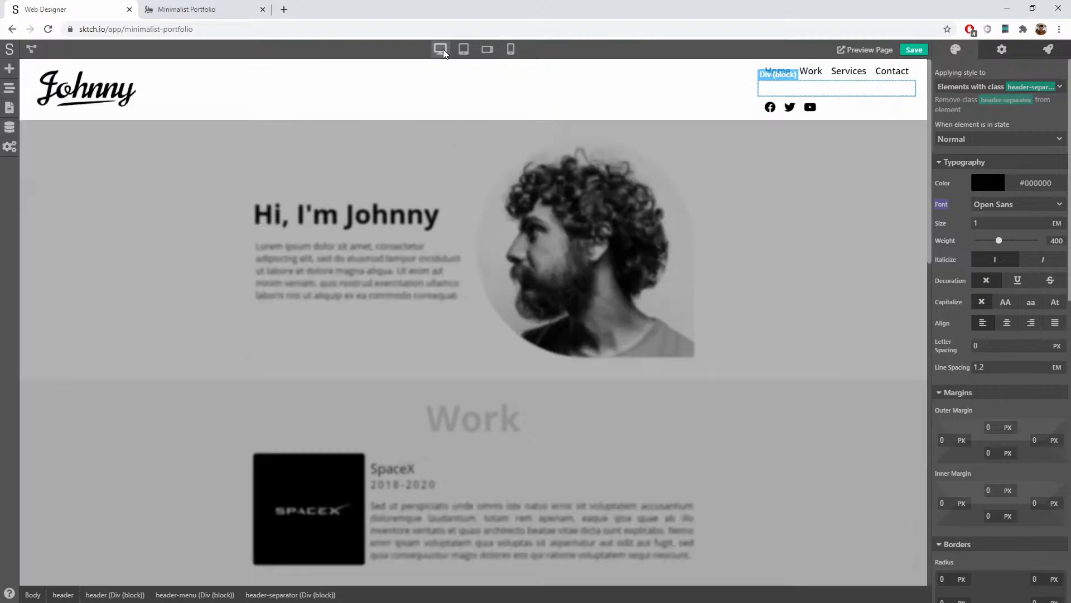
{"action": "scroll", "coordinate": [1013, 354], "scroll_direction": "down", "scroll_amount": 1}
{"action": "scroll", "coordinate": [1012, 357], "scroll_direction": "down", "scroll_amount": 5}
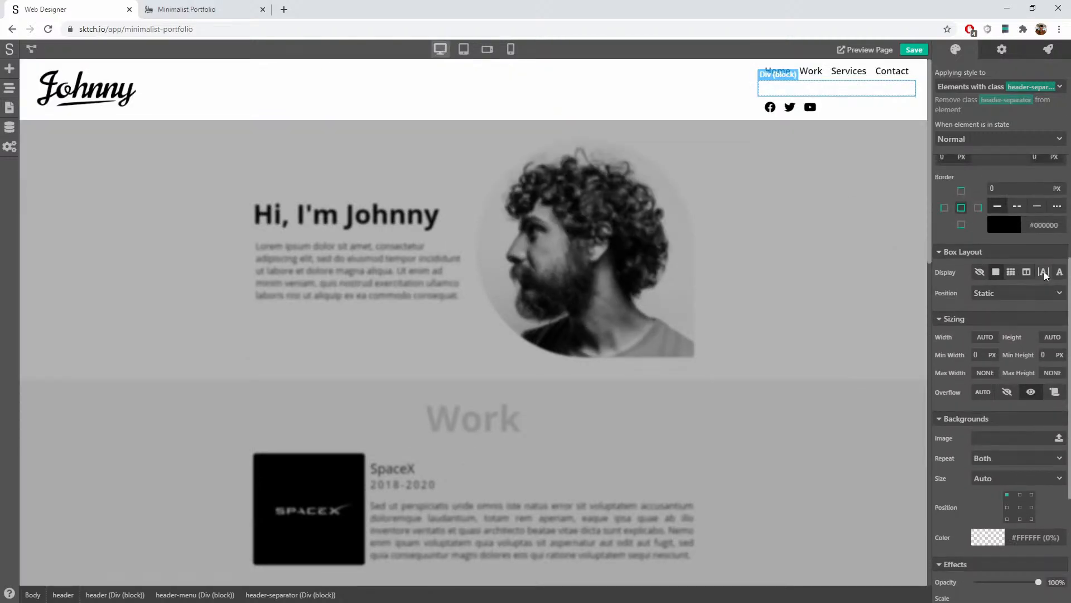
{"action": "left_click", "coordinate": [1043, 272]}
{"action": "scroll", "coordinate": [1002, 329], "scroll_direction": "down", "scroll_amount": 2}
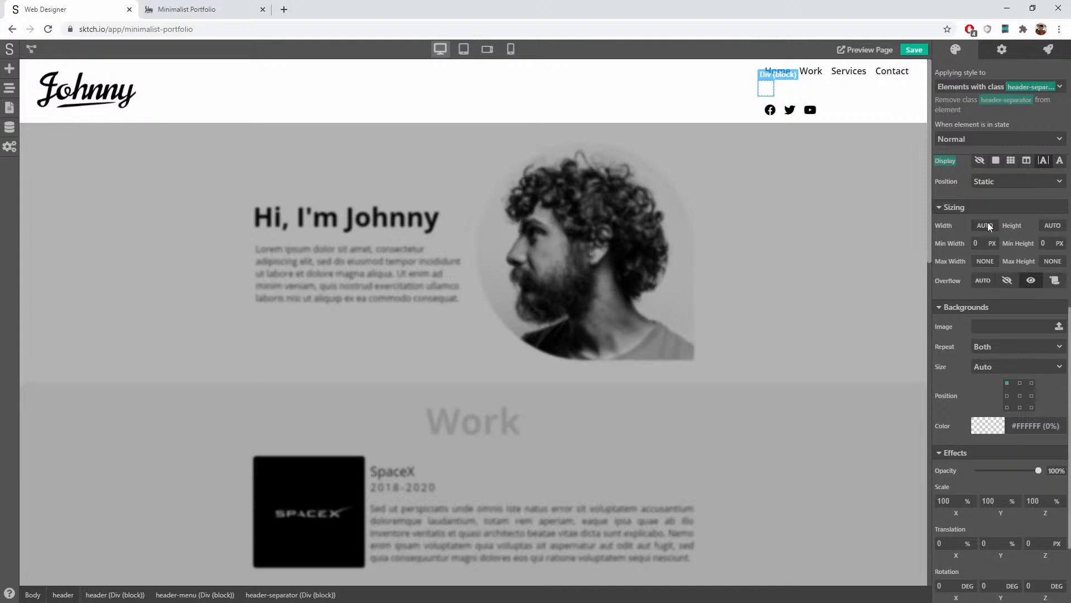
{"action": "left_click", "coordinate": [988, 225]}
{"action": "left_click", "coordinate": [994, 238]}
{"action": "left_click", "coordinate": [1058, 227]}
{"action": "left_click", "coordinate": [1054, 240]}
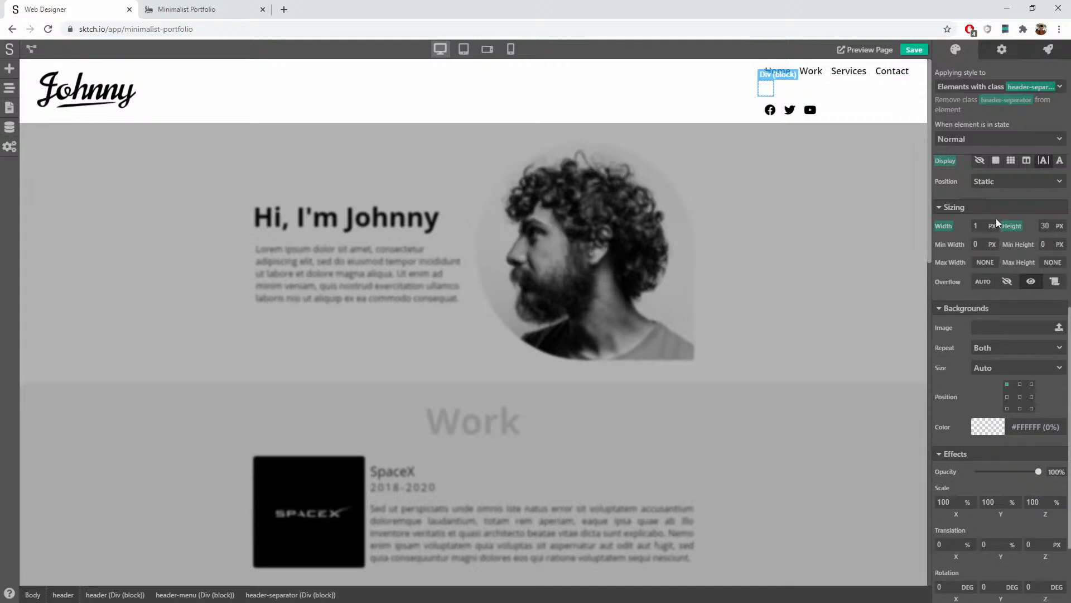
Step: Give the separator a 1 px border and a 0 top inner margin
{"action": "scroll", "coordinate": [995, 220], "scroll_direction": "up", "scroll_amount": 6}
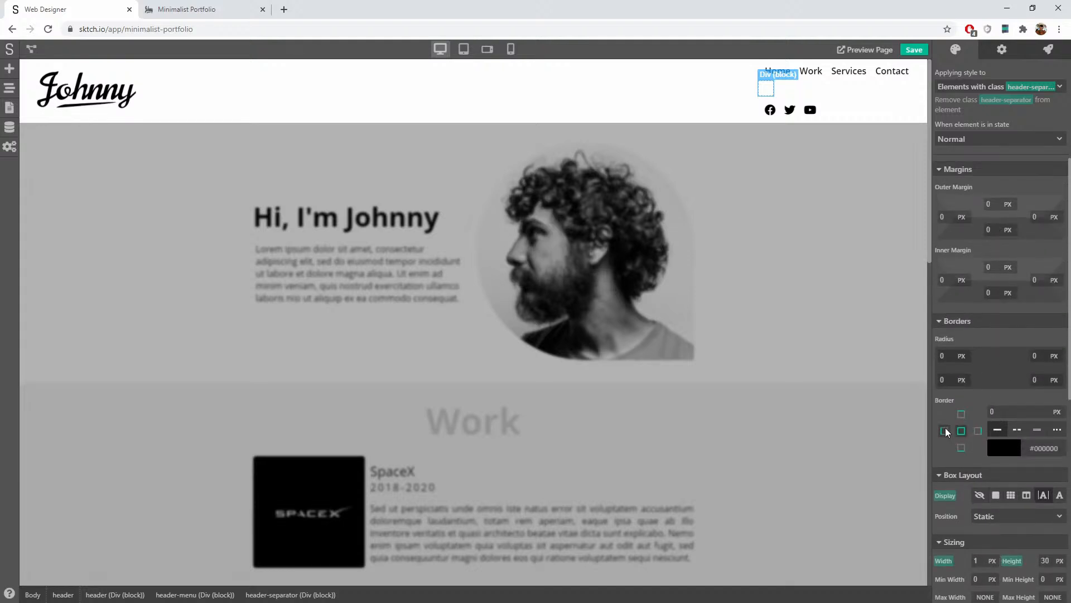
{"action": "type", "text": "1"}
{"action": "scroll", "coordinate": [995, 382], "scroll_direction": "up", "scroll_amount": 2}
{"action": "left_click", "coordinate": [983, 378]}
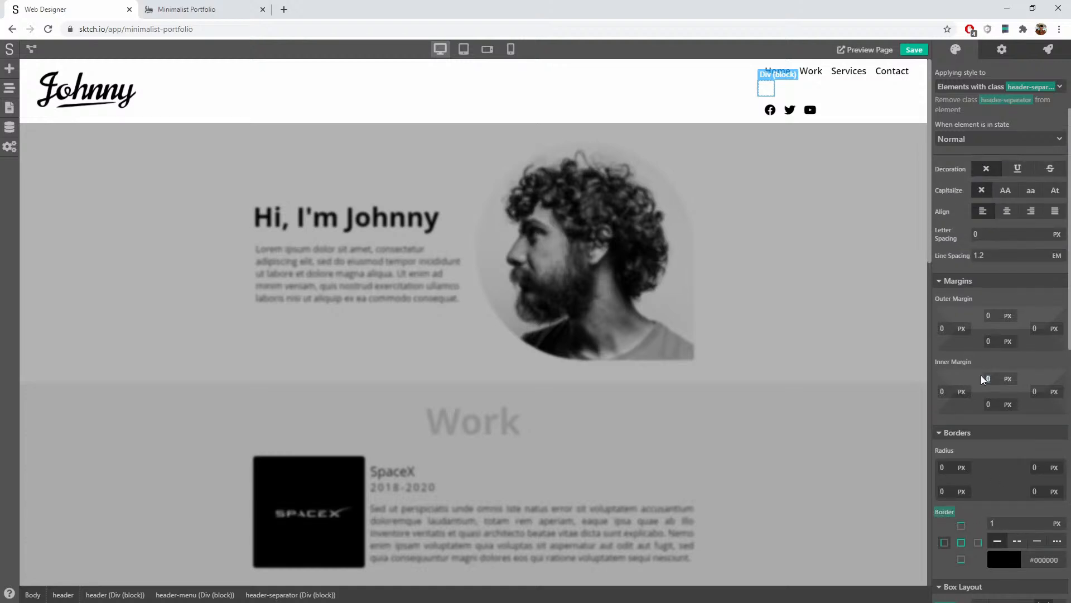
{"action": "type", "text": "0"}
{"action": "left_click", "coordinate": [858, 98]}
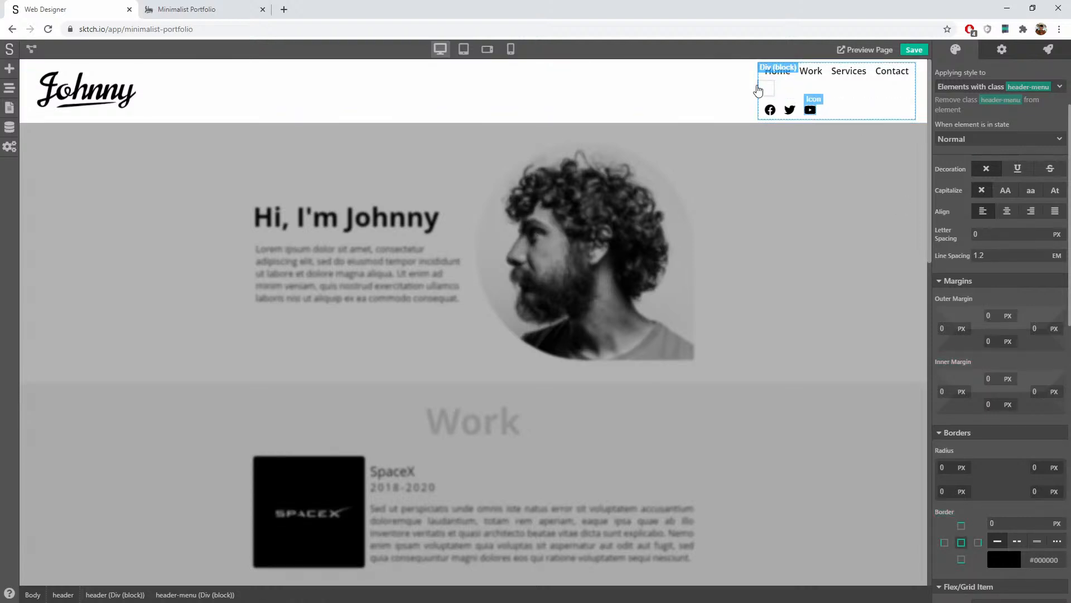
Step: Try a flex layout on the header menu at a narrower width, then revert it to block
{"action": "left_click", "coordinate": [832, 79]}
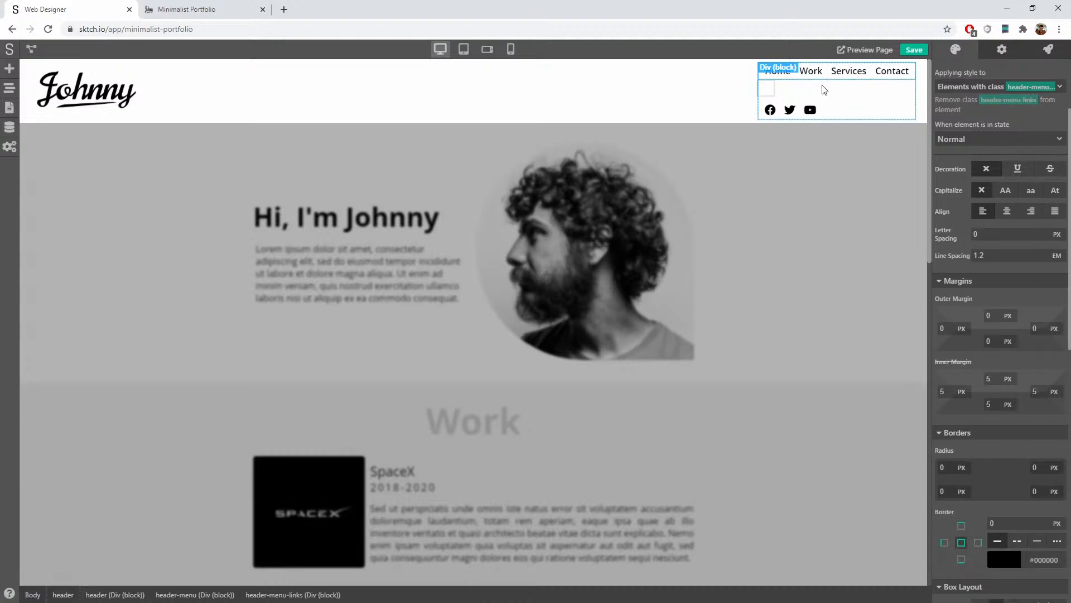
{"action": "left_click", "coordinate": [823, 88]}
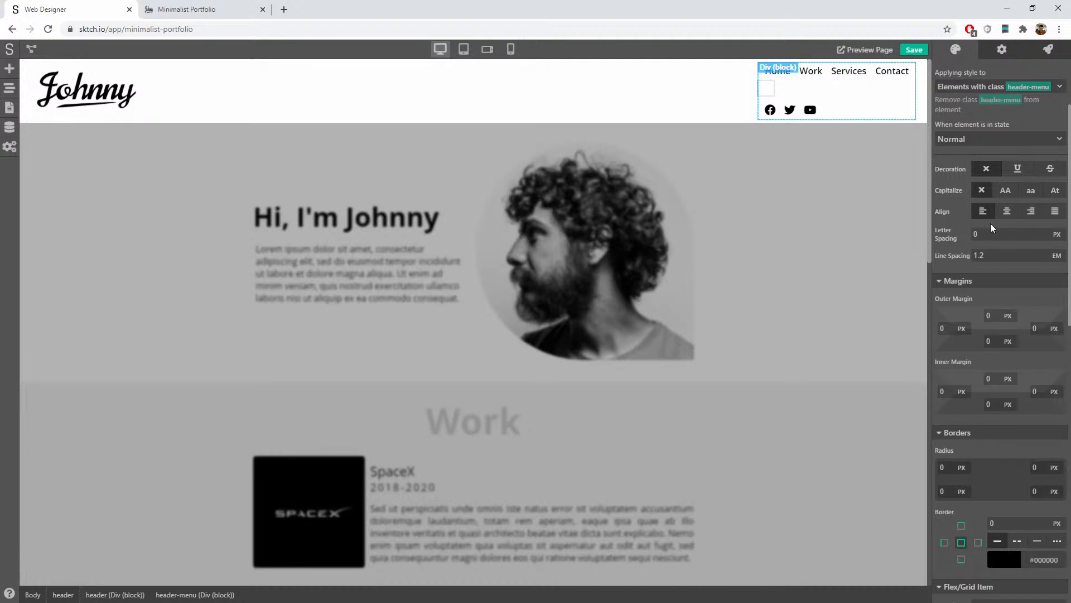
{"action": "scroll", "coordinate": [992, 159], "scroll_direction": "down", "scroll_amount": 5}
{"action": "scroll", "coordinate": [999, 268], "scroll_direction": "down", "scroll_amount": 5}
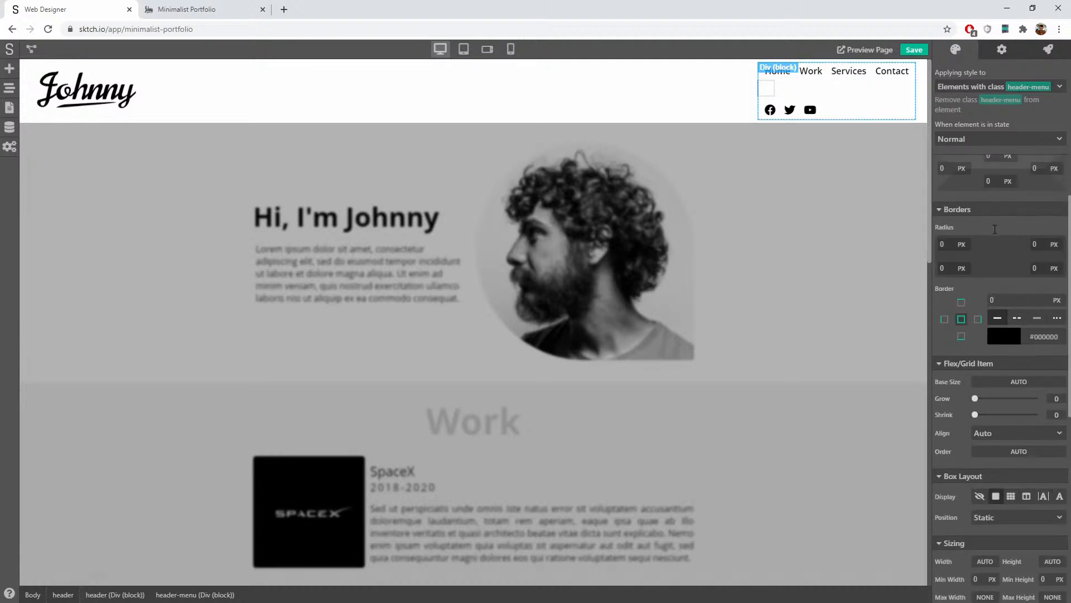
{"action": "left_click", "coordinate": [487, 49]}
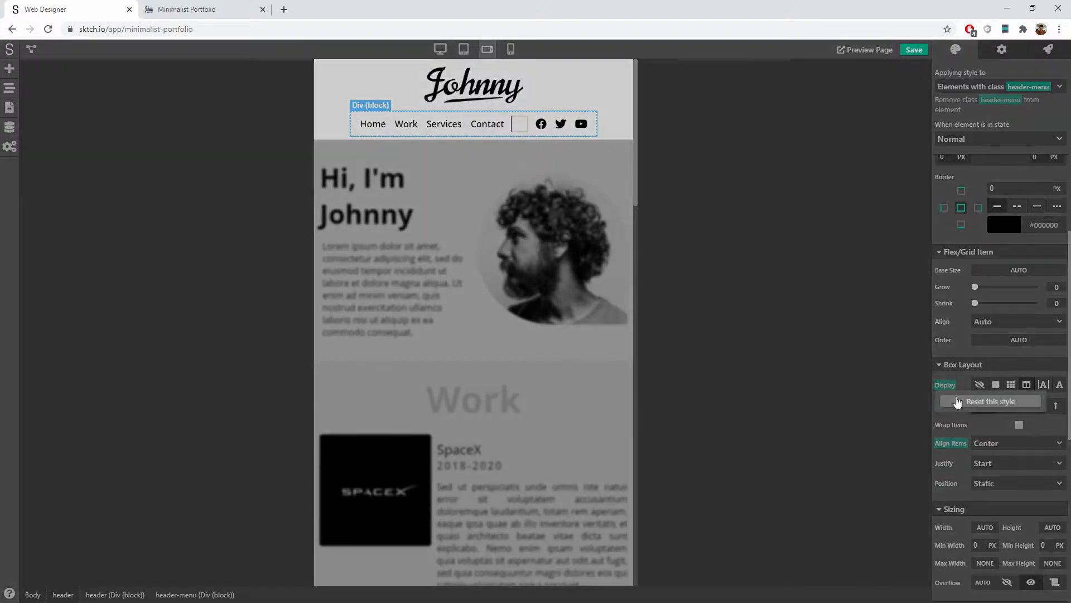
{"action": "left_click", "coordinate": [957, 402]}
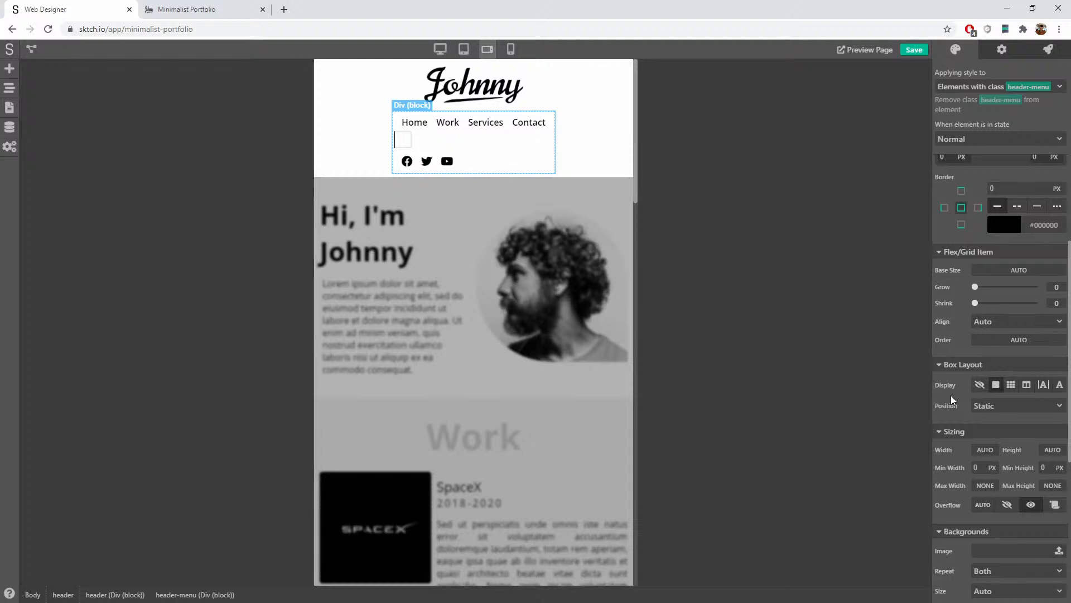
{"action": "left_click", "coordinate": [1027, 385]}
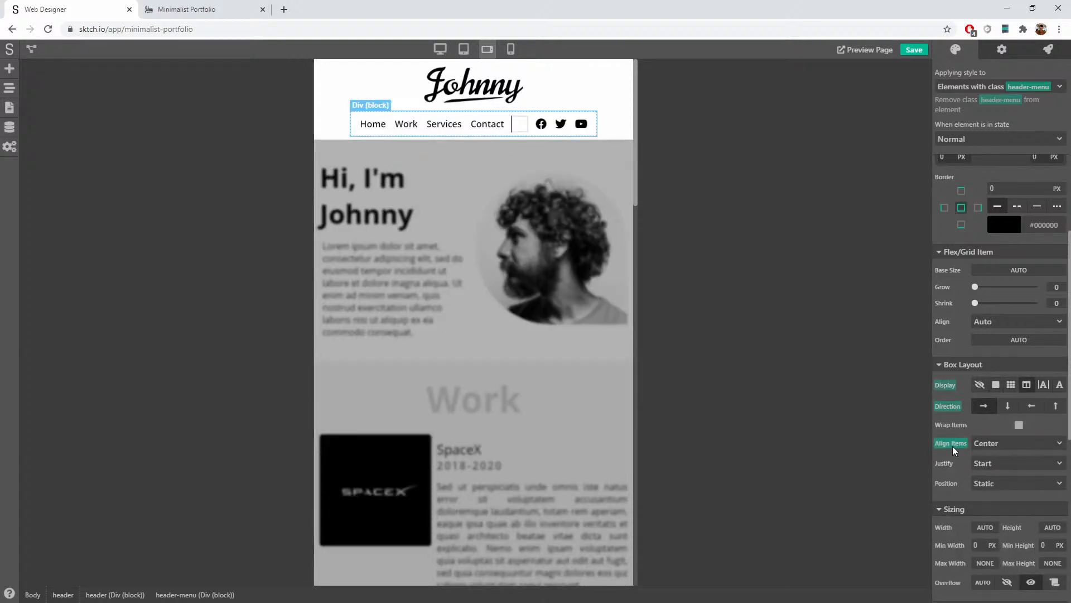
{"action": "left_click", "coordinate": [953, 445]}
{"action": "left_click", "coordinate": [950, 405]}
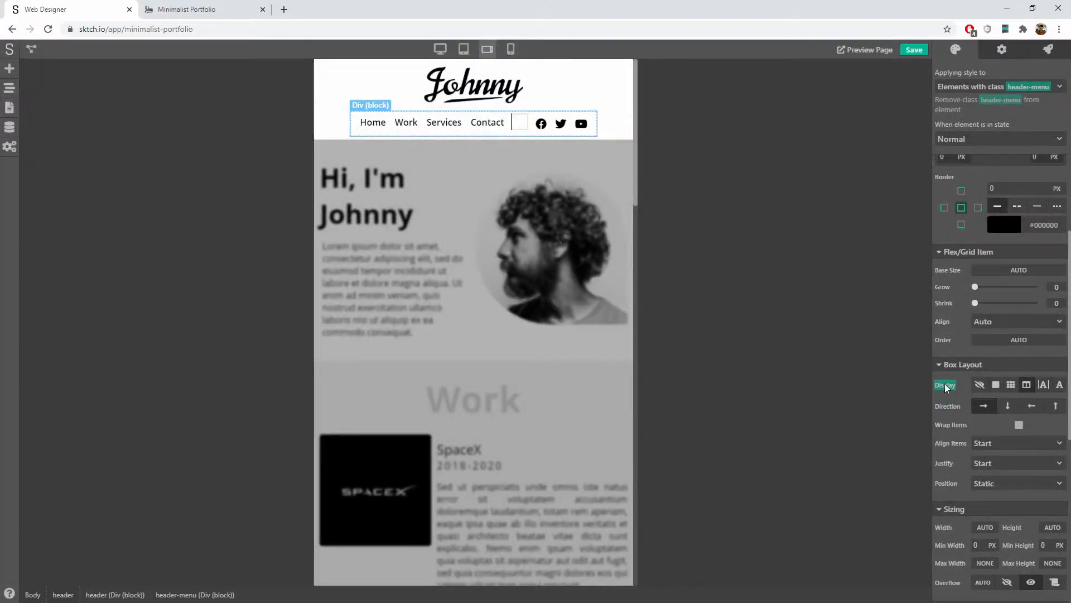
{"action": "left_click", "coordinate": [945, 384]}
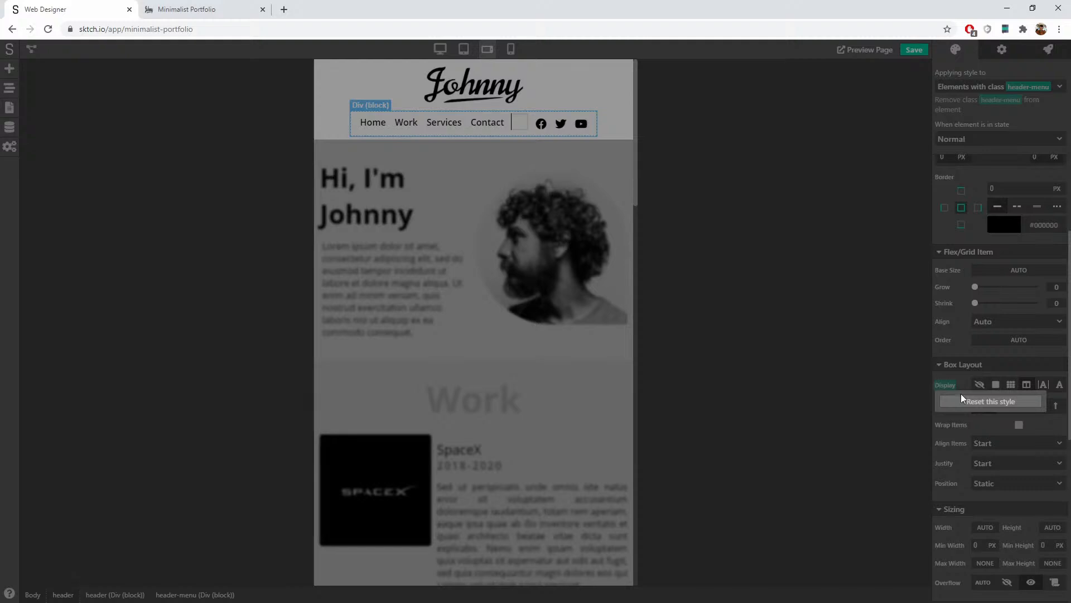
{"action": "left_click", "coordinate": [961, 398]}
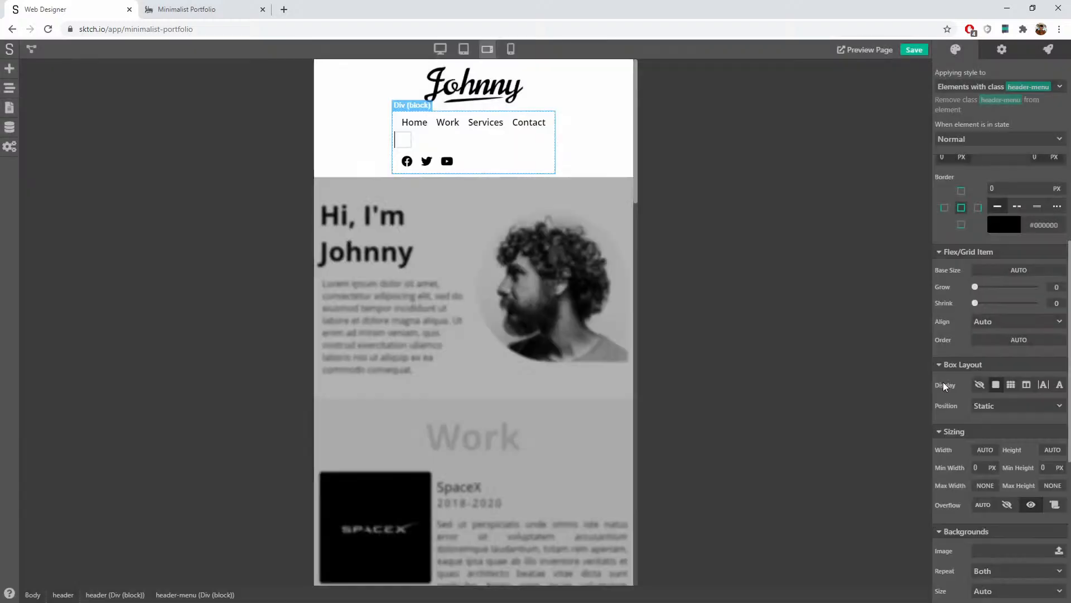
Step: At desktop width, make the header menu a flex row with items centered vertically, then save
{"action": "left_click", "coordinate": [440, 49]}
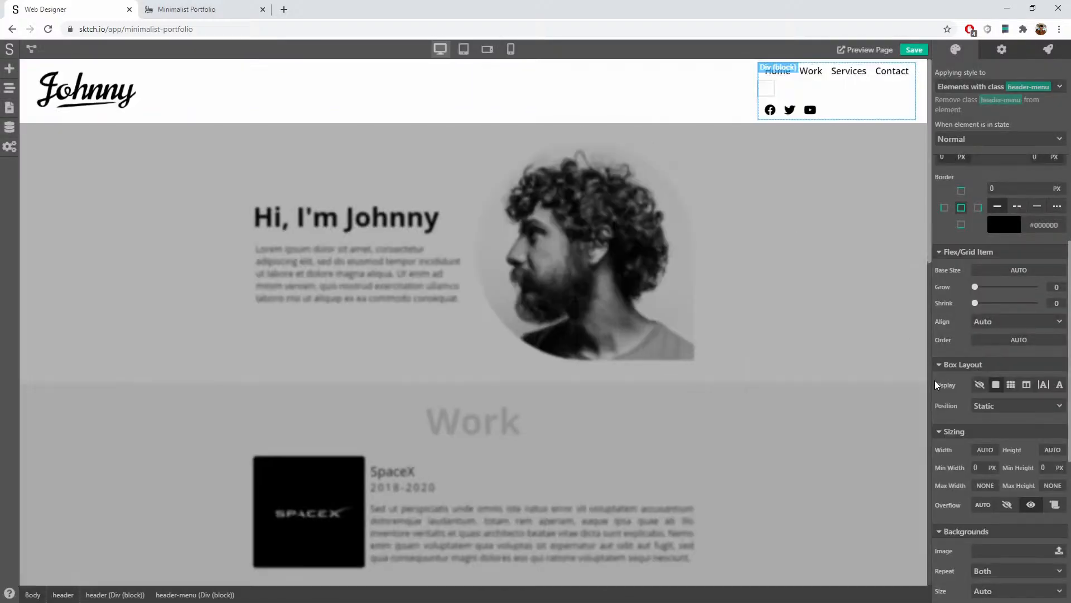
{"action": "left_click", "coordinate": [1028, 384]}
{"action": "left_click", "coordinate": [986, 406]}
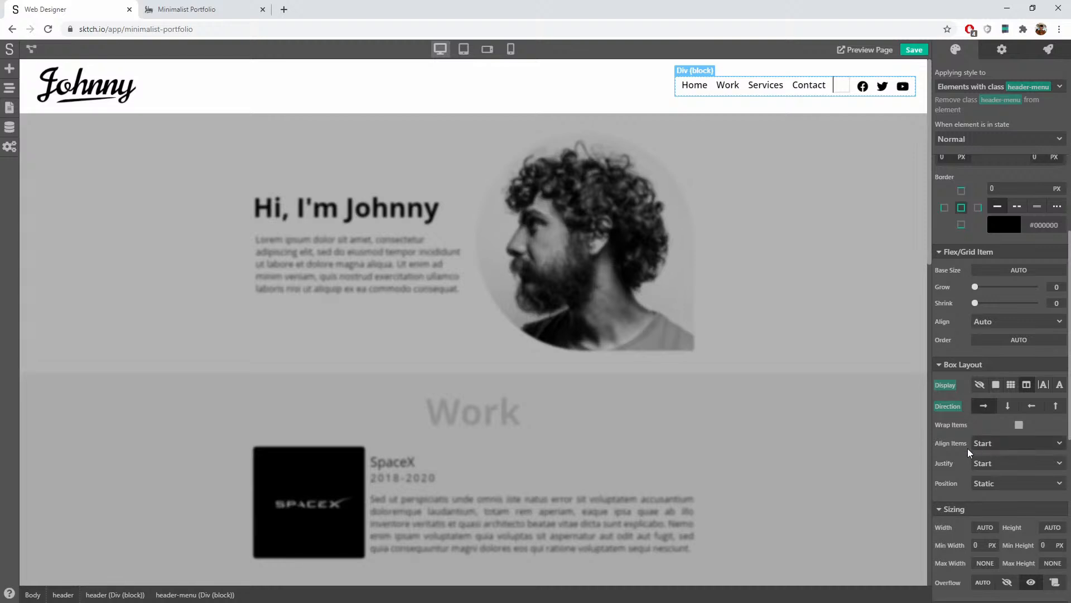
{"action": "left_click", "coordinate": [1004, 443]}
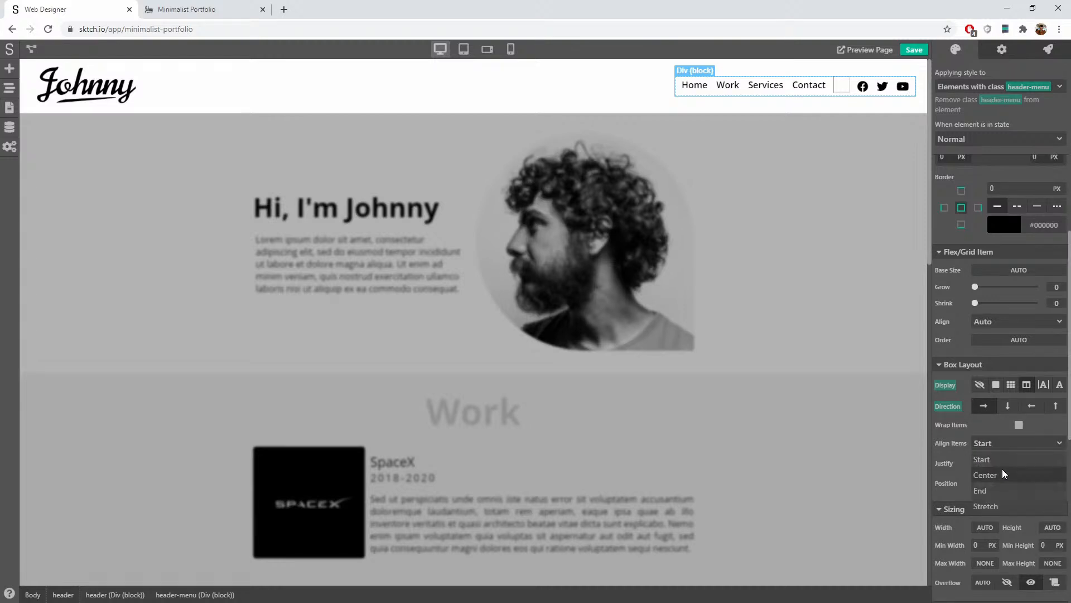
{"action": "left_click", "coordinate": [1002, 468]}
{"action": "left_click", "coordinate": [623, 84]}
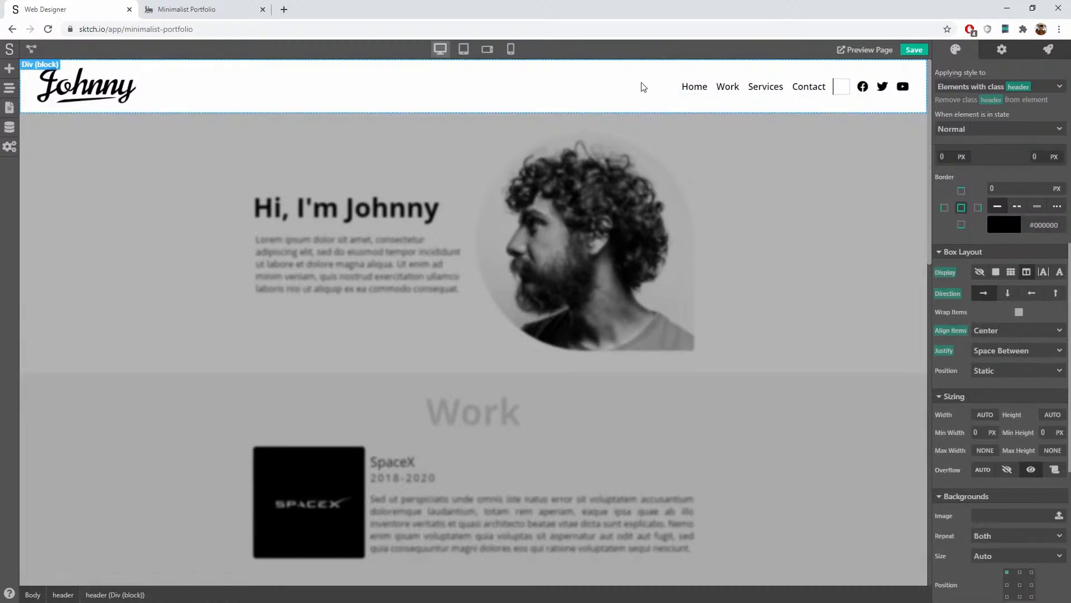
{"action": "left_click", "coordinate": [841, 89]}
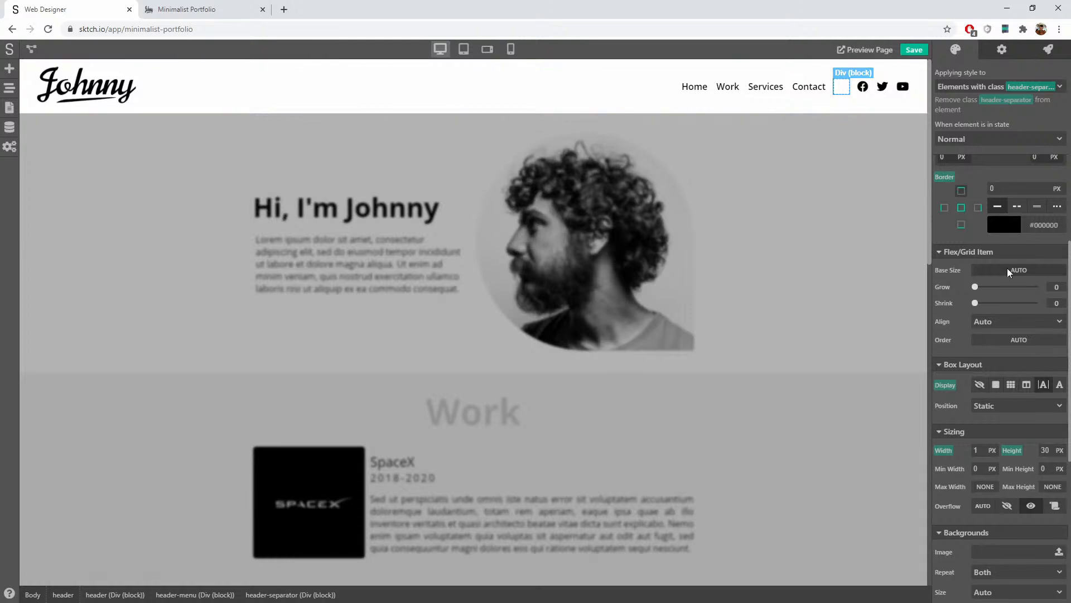
{"action": "scroll", "coordinate": [957, 268], "scroll_direction": "up", "scroll_amount": 1}
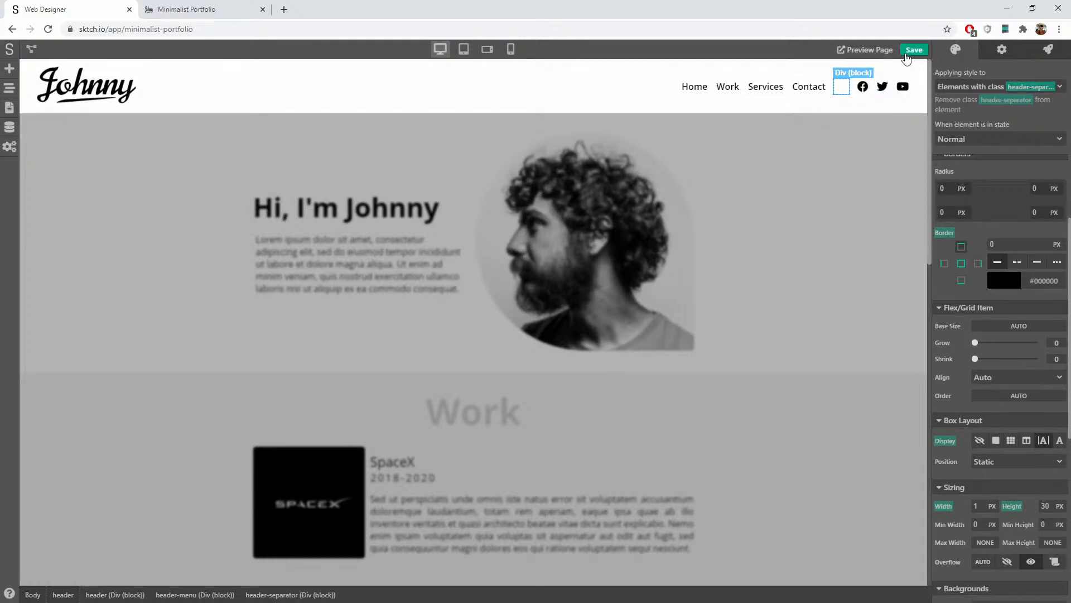
{"action": "left_click", "coordinate": [909, 52]}
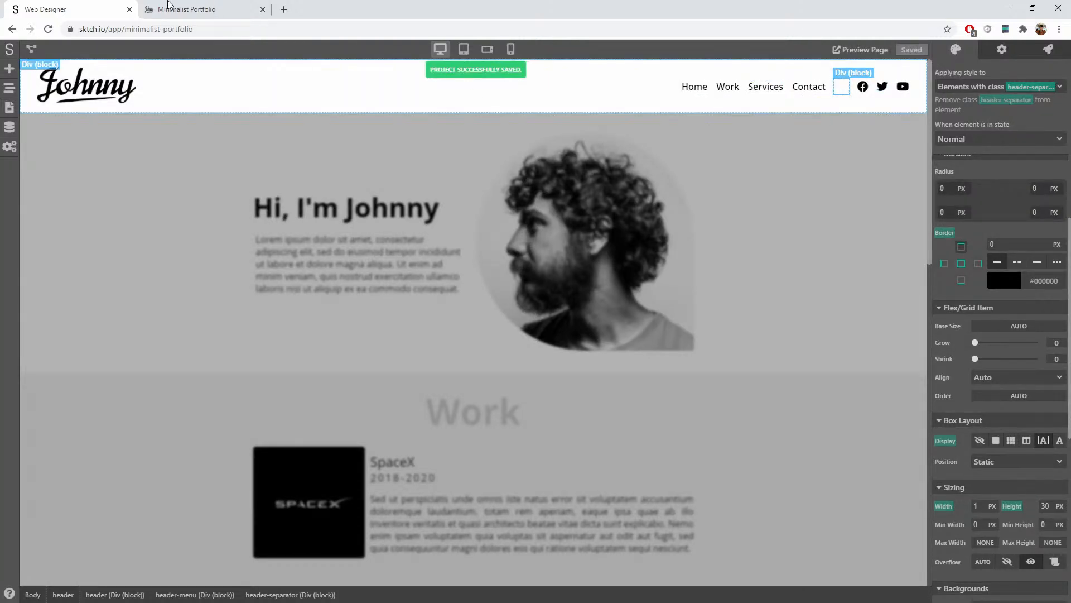
Step: Reload the live portfolio at 1440 px responsive width to check the one-row header
{"action": "left_click", "coordinate": [168, 9]}
{"action": "left_click", "coordinate": [50, 29]}
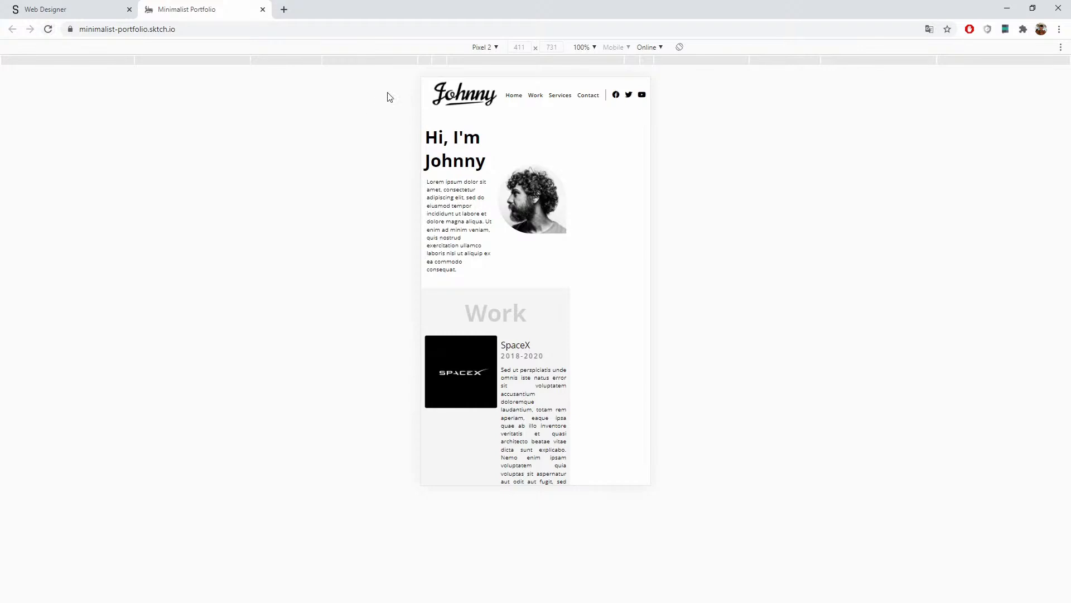
{"action": "left_click", "coordinate": [161, 61]}
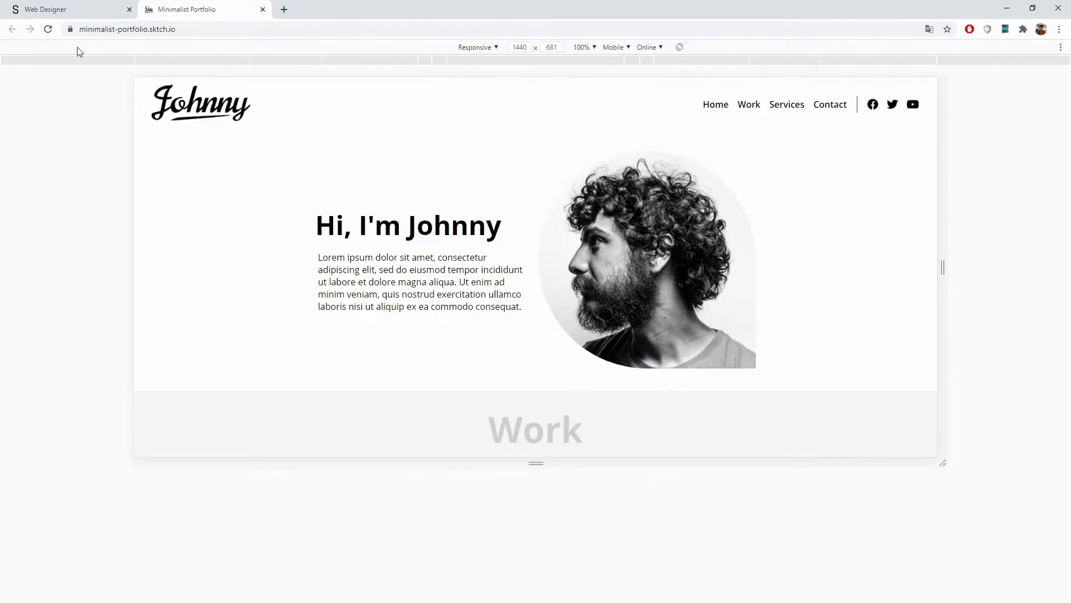
{"action": "left_click", "coordinate": [48, 29]}
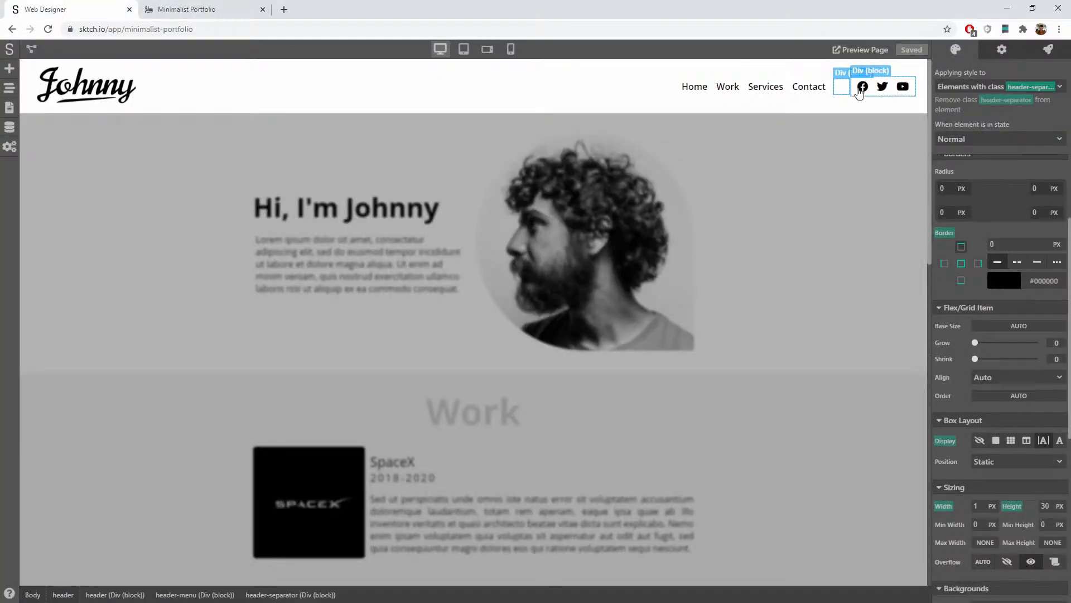
Step: At phone width, hide the divider box beside Contact
{"action": "left_click", "coordinate": [809, 82]}
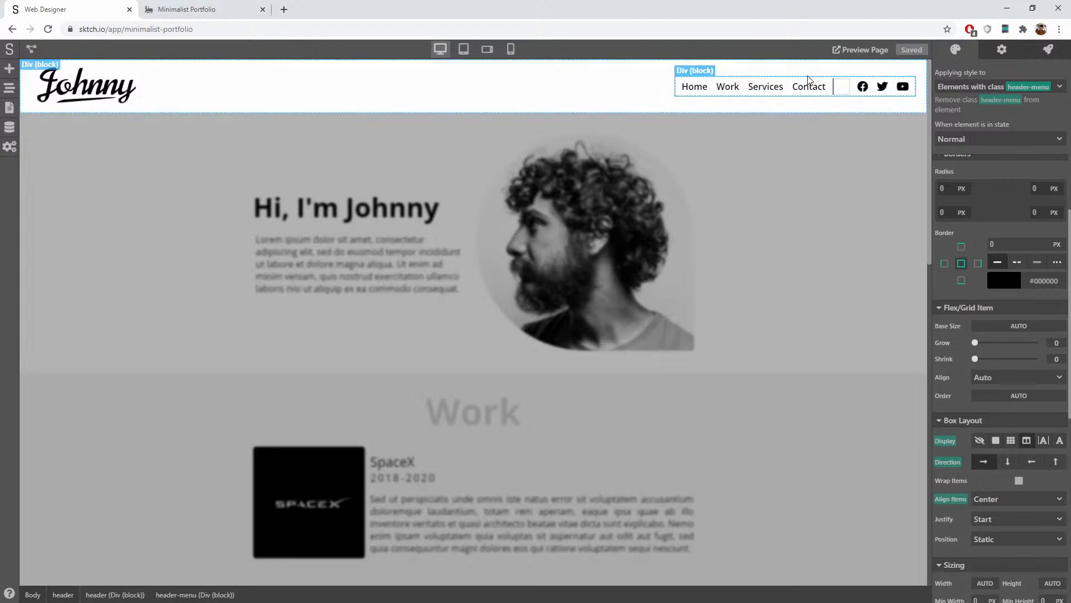
{"action": "left_click", "coordinate": [486, 48]}
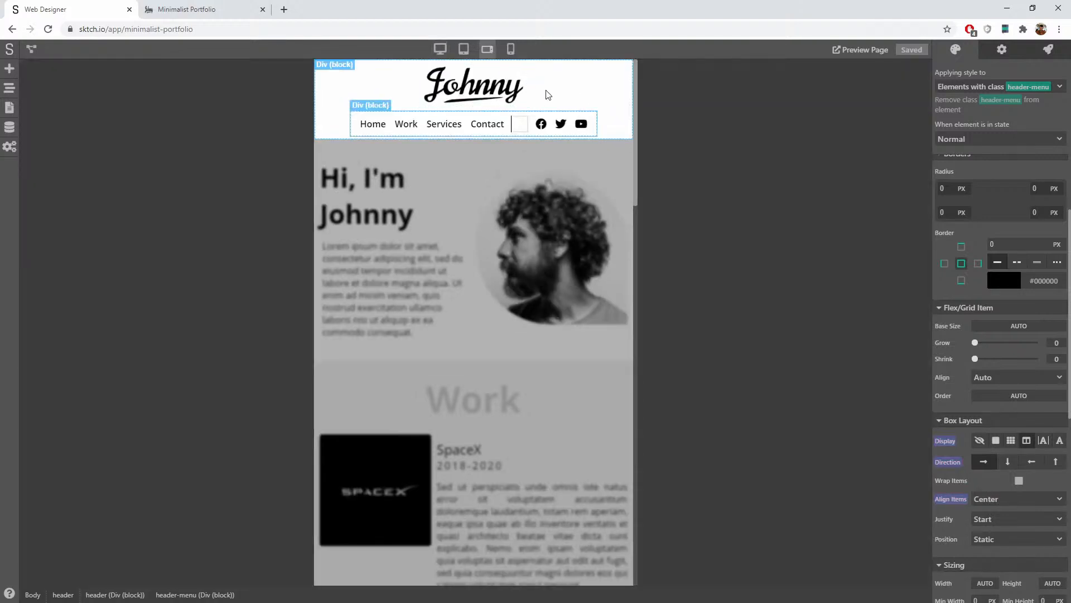
{"action": "left_click", "coordinate": [510, 50]}
{"action": "left_click", "coordinate": [487, 48]}
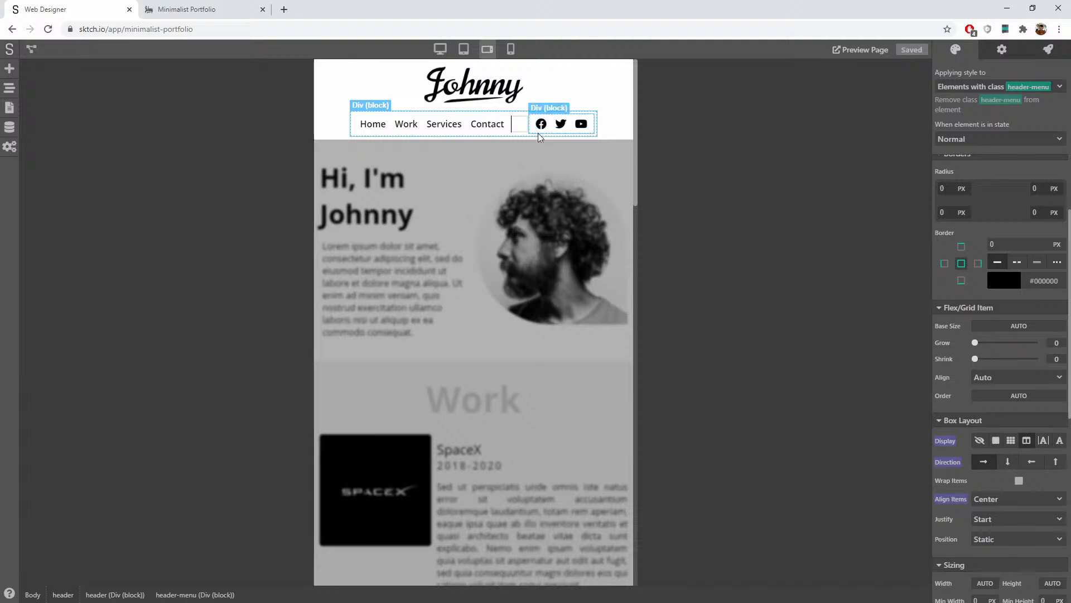
{"action": "left_click", "coordinate": [510, 49]}
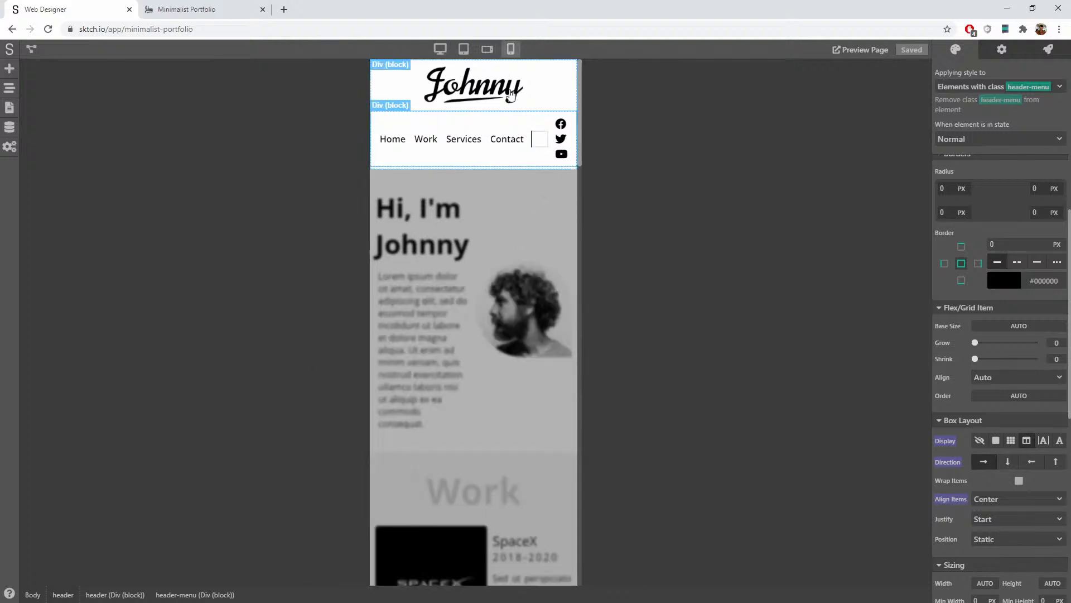
{"action": "left_click", "coordinate": [540, 144]}
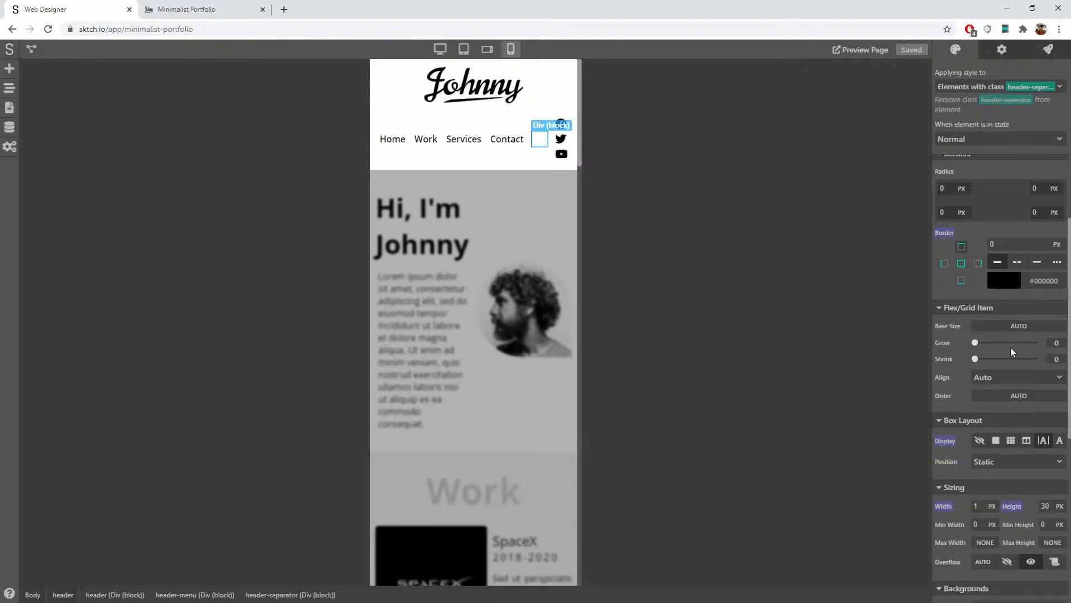
{"action": "left_click", "coordinate": [979, 440]}
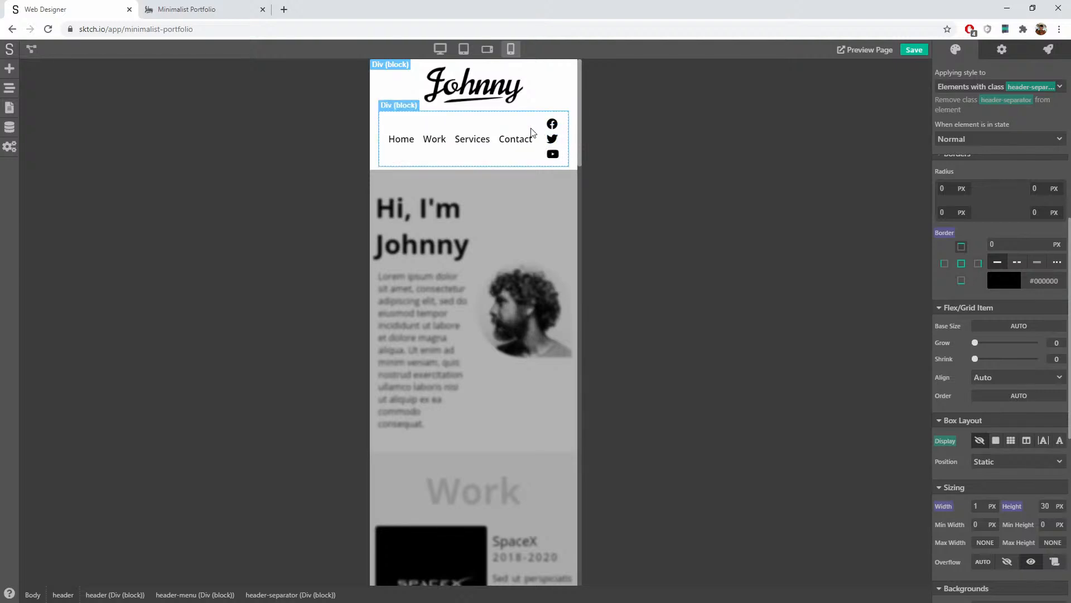
Step: Set the header menu direction to column, stacking links above social icons, and save
{"action": "left_click", "coordinate": [9, 89]}
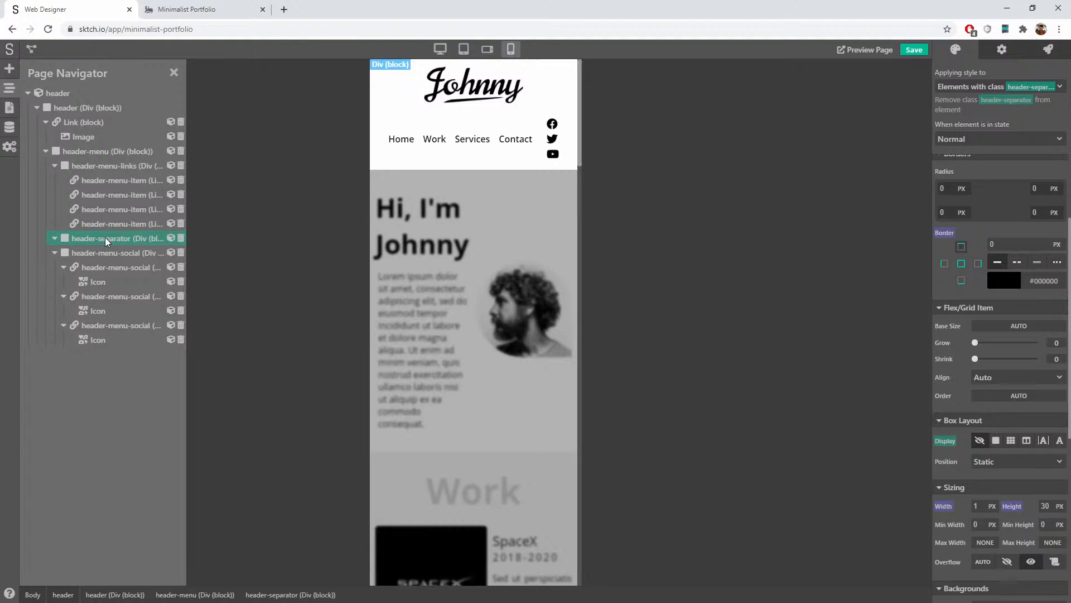
{"action": "left_click", "coordinate": [173, 72]}
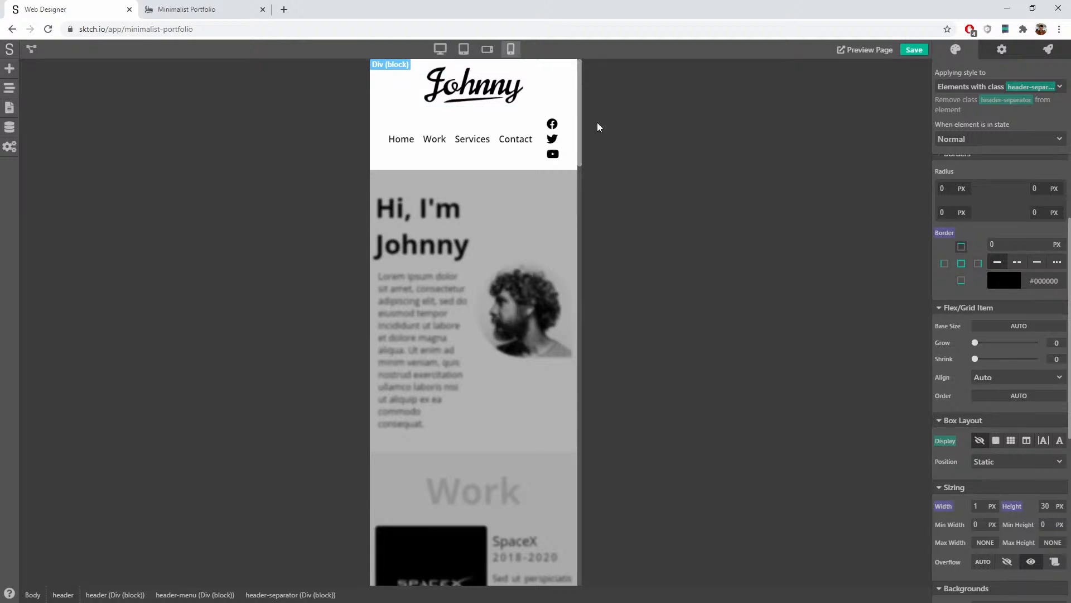
{"action": "left_click", "coordinate": [466, 122]}
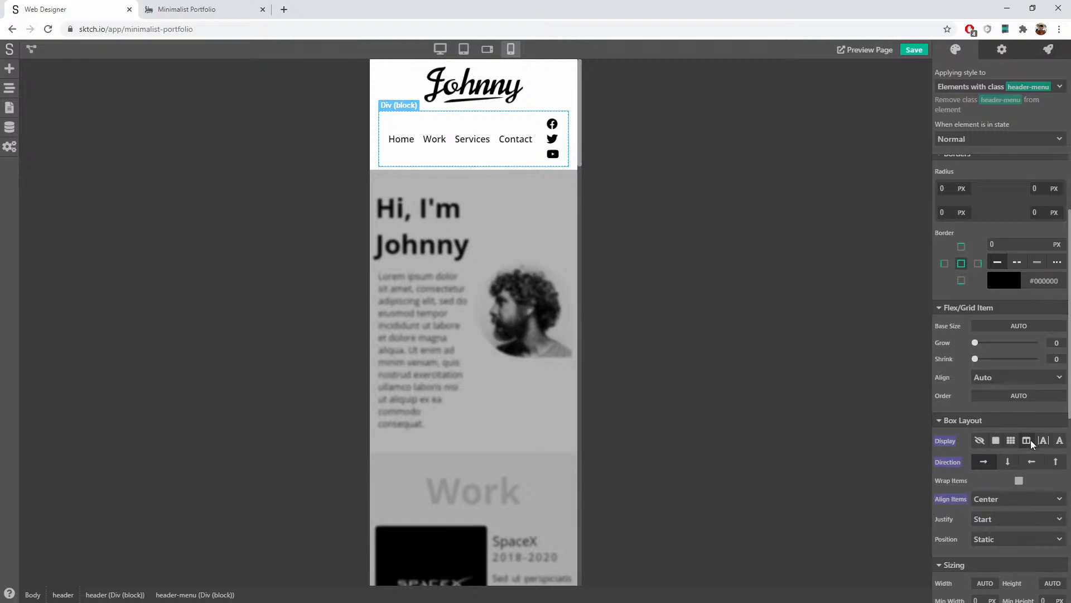
{"action": "left_click", "coordinate": [1007, 461]}
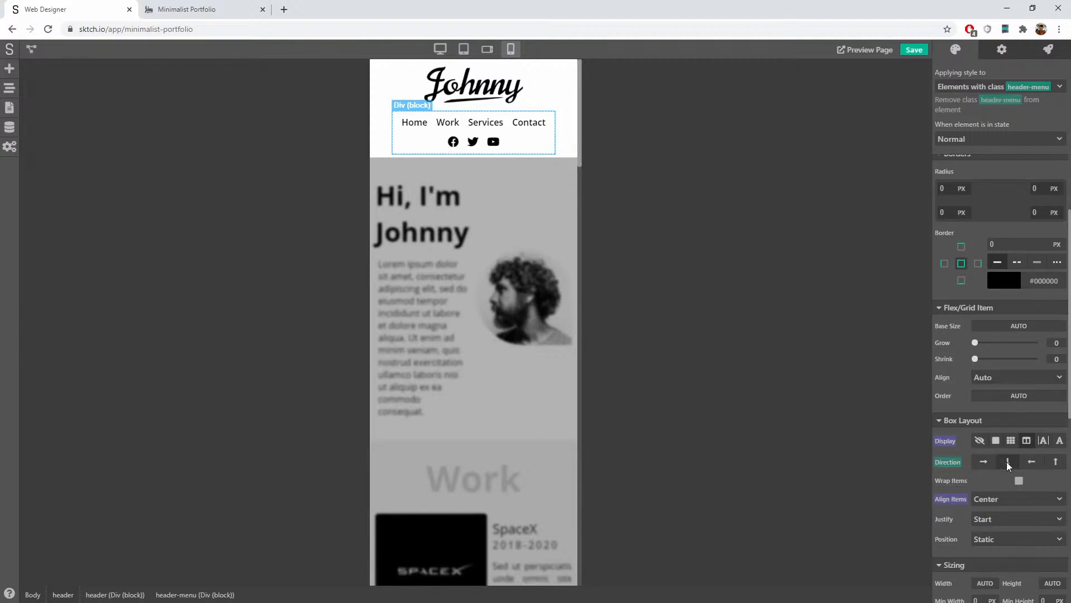
{"action": "left_click", "coordinate": [569, 106]}
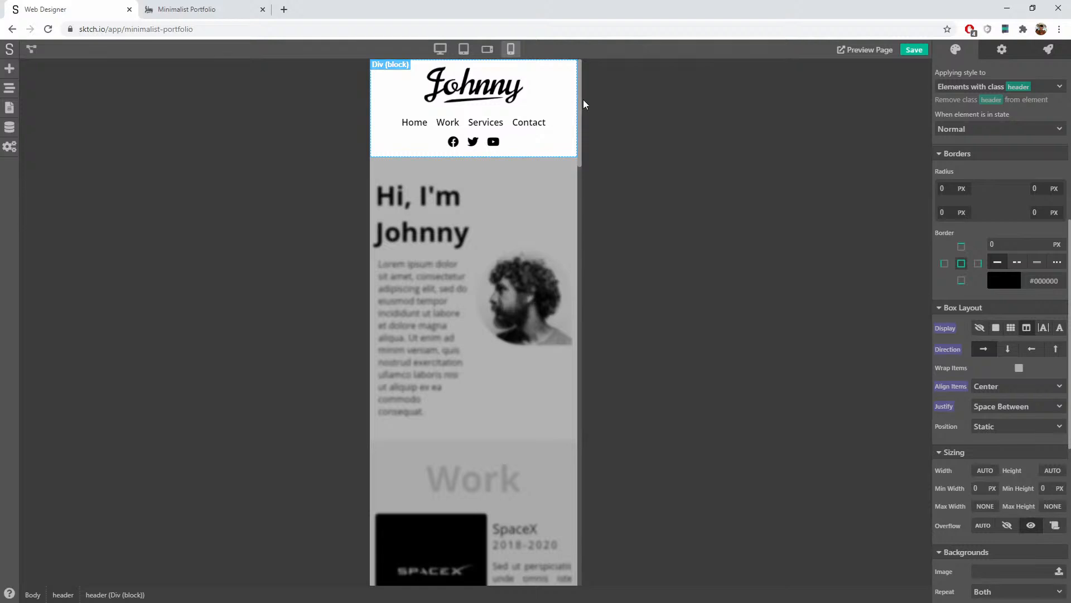
{"action": "key", "text": "ctrl+s"}
{"action": "left_click", "coordinate": [184, 9]}
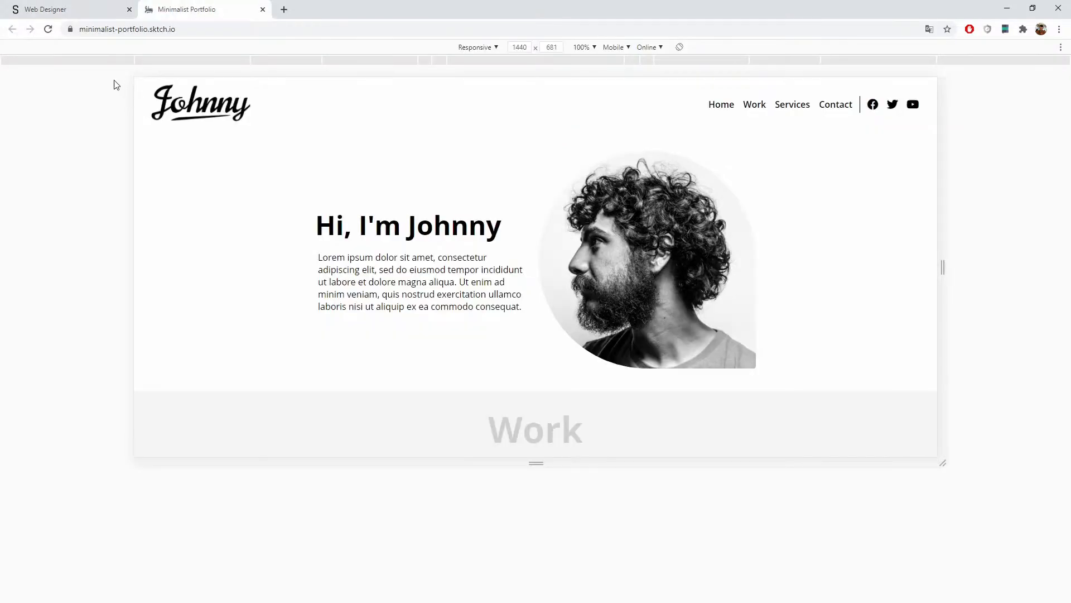
Step: Reload the live site, narrow the preview to 594 px, and scroll through the header, Work and Services sections
{"action": "left_click", "coordinate": [54, 30]}
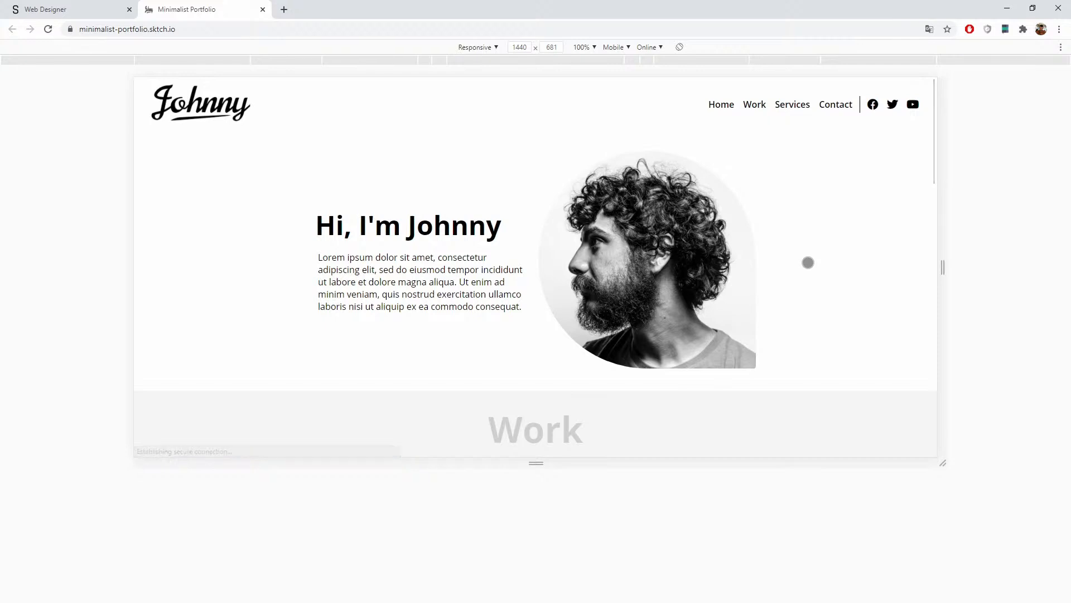
{"action": "left_click_drag", "start_coordinate": [943, 192], "coordinate": [712, 203]}
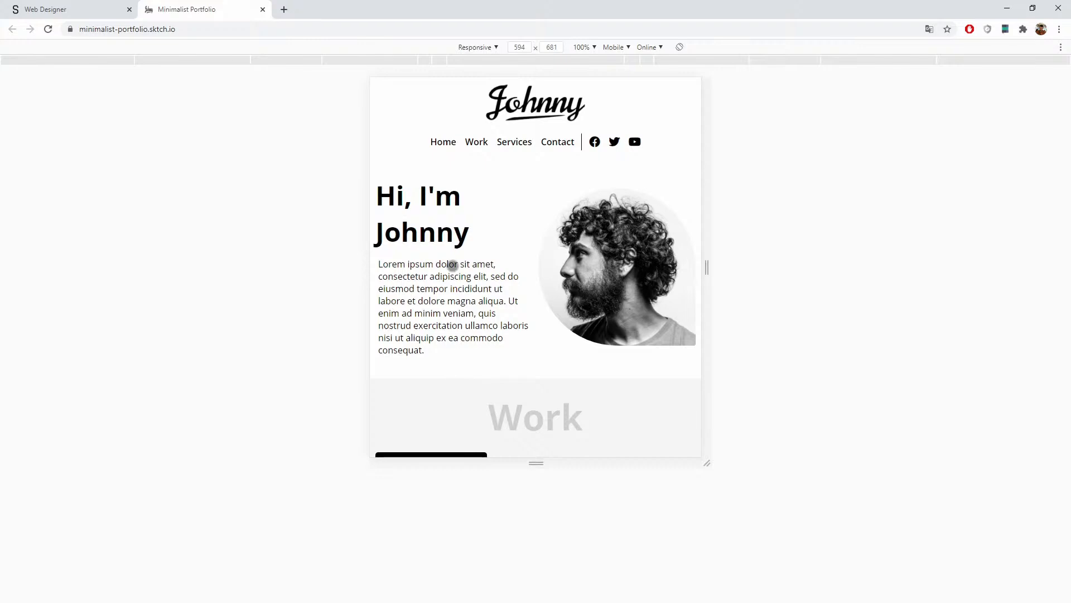
{"action": "scroll", "coordinate": [495, 257], "scroll_direction": "down", "scroll_amount": 4}
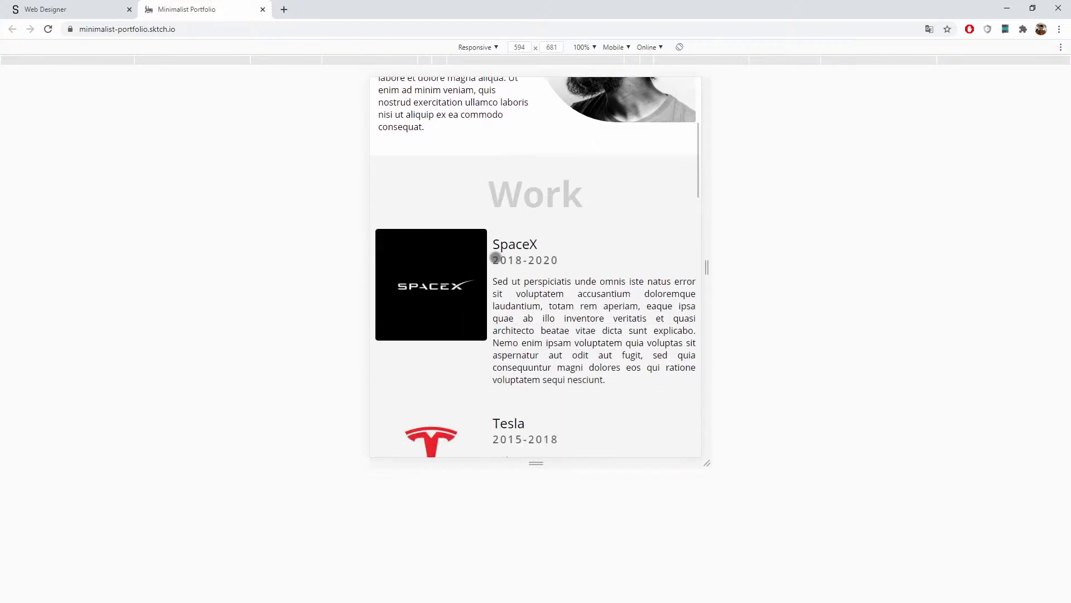
{"action": "scroll", "coordinate": [491, 245], "scroll_direction": "up", "scroll_amount": 5}
{"action": "scroll", "coordinate": [491, 244], "scroll_direction": "down", "scroll_amount": 5}
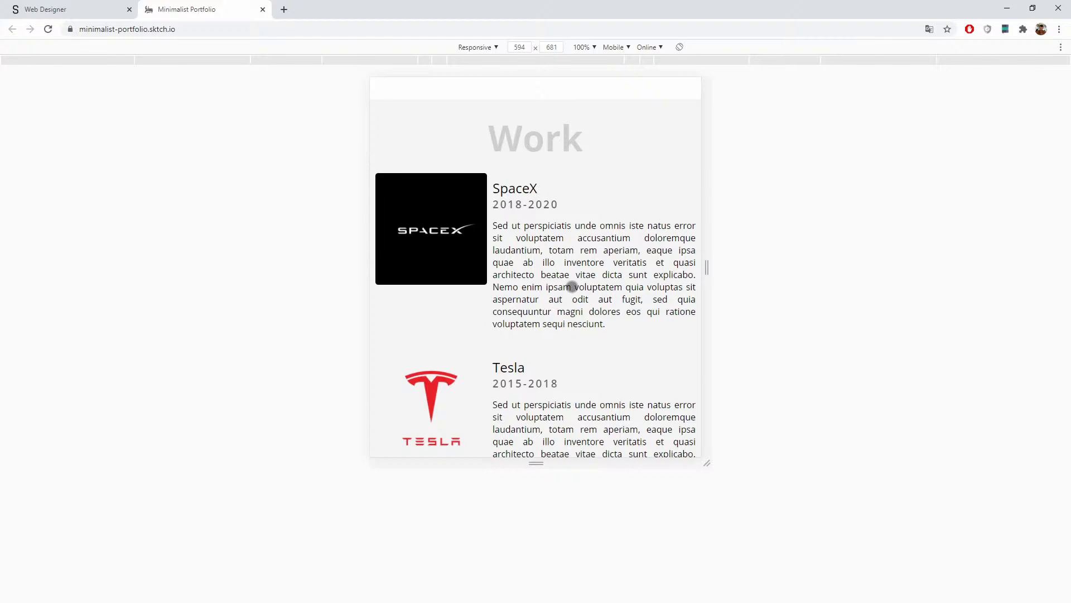
{"action": "scroll", "coordinate": [545, 284], "scroll_direction": "down", "scroll_amount": 3}
{"action": "scroll", "coordinate": [517, 141], "scroll_direction": "up", "scroll_amount": 4}
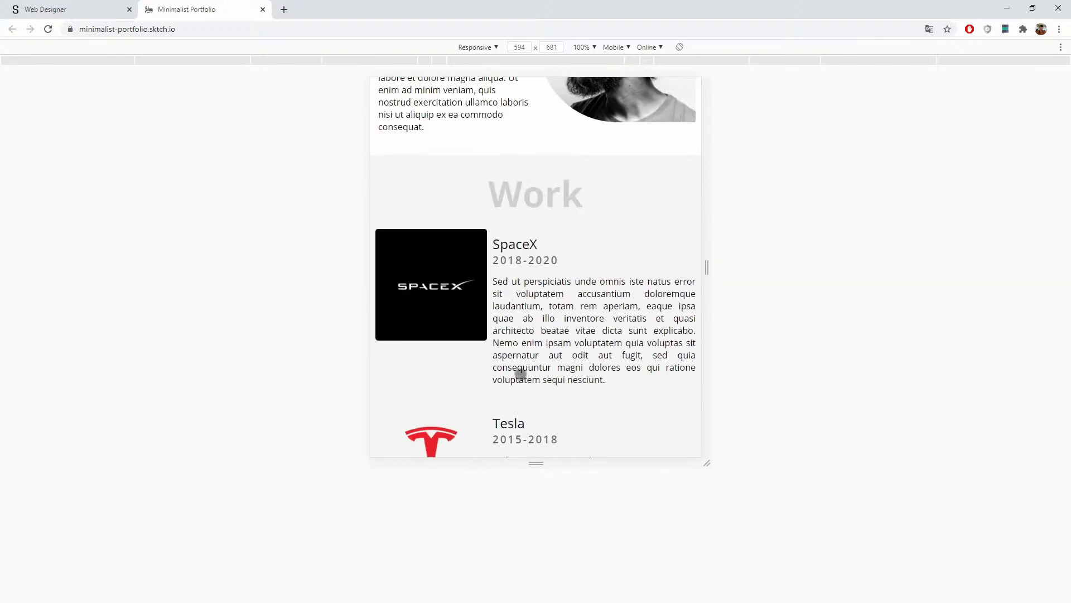
{"action": "scroll", "coordinate": [507, 339], "scroll_direction": "down", "scroll_amount": 8}
{"action": "scroll", "coordinate": [507, 338], "scroll_direction": "down", "scroll_amount": 8}
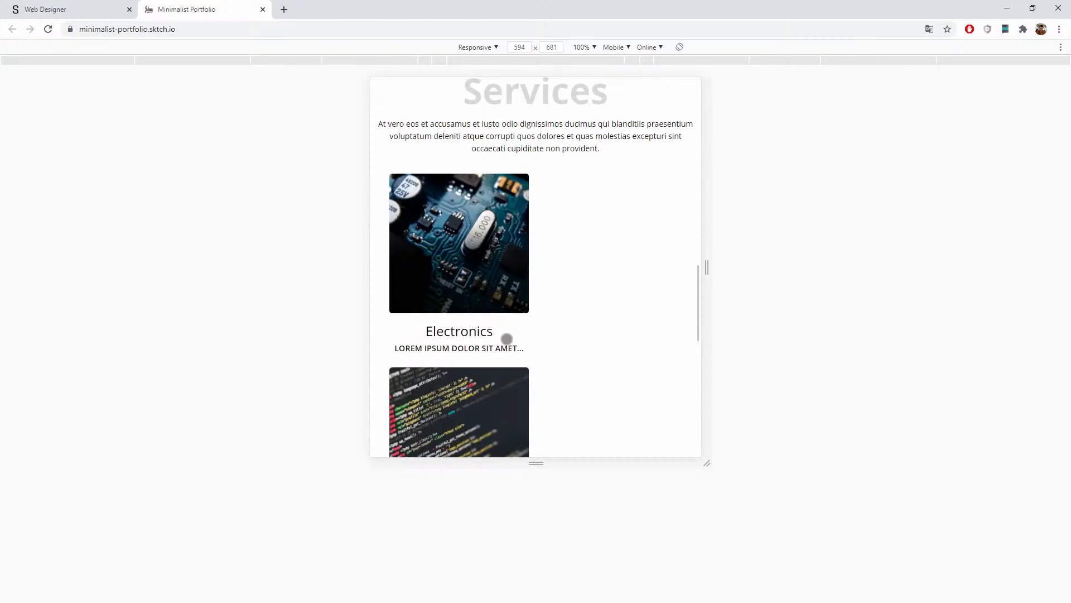
{"action": "scroll", "coordinate": [513, 270], "scroll_direction": "up", "scroll_amount": 5}
{"action": "scroll", "coordinate": [514, 270], "scroll_direction": "down", "scroll_amount": 10}
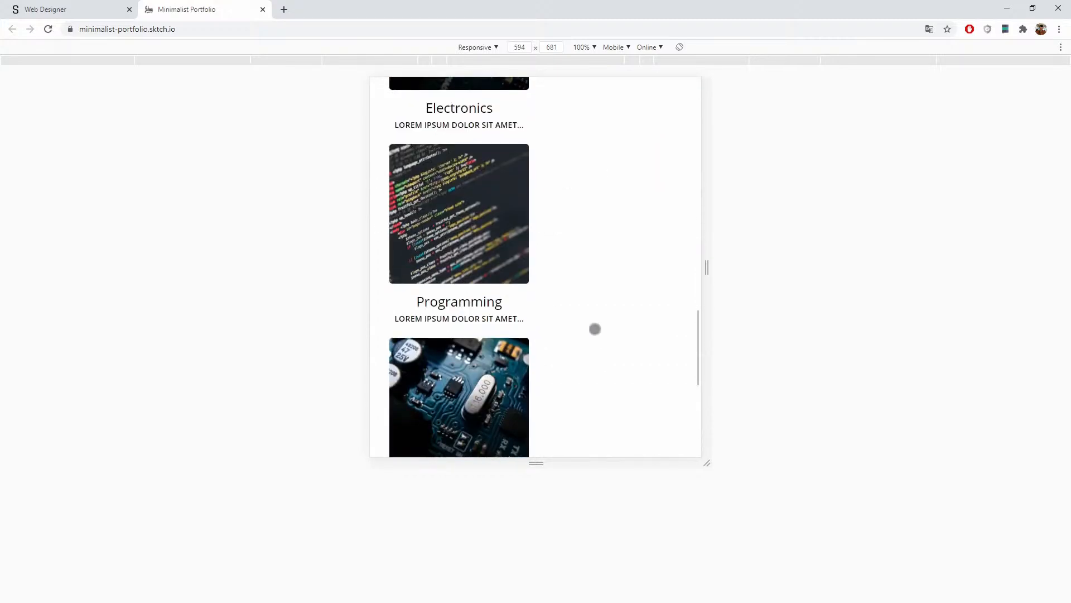
{"action": "scroll", "coordinate": [523, 277], "scroll_direction": "up", "scroll_amount": 5}
{"action": "scroll", "coordinate": [486, 167], "scroll_direction": "up", "scroll_amount": 3}
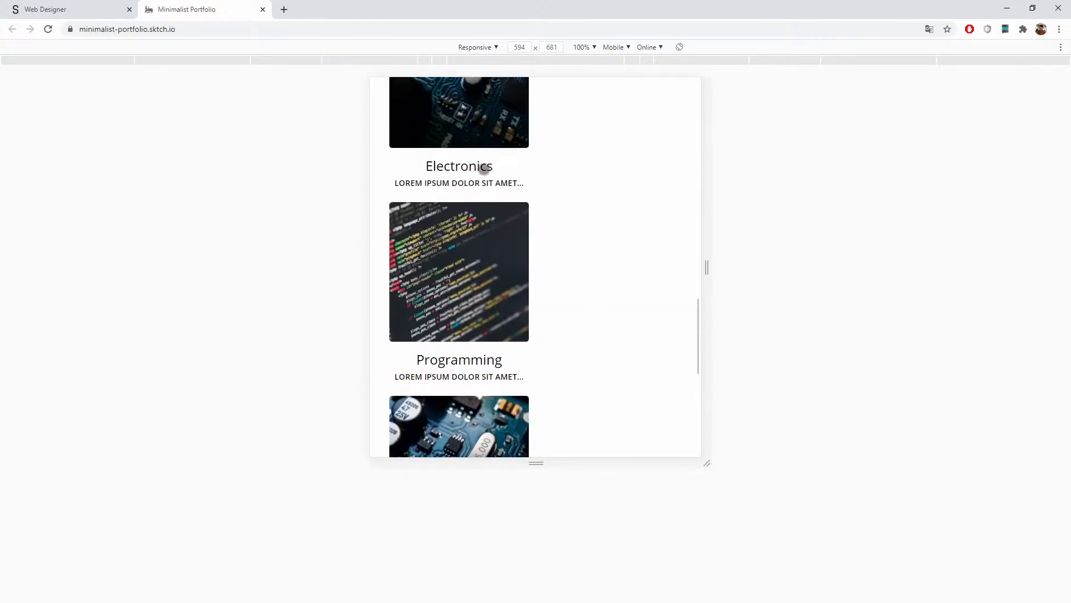
{"action": "scroll", "coordinate": [501, 223], "scroll_direction": "up", "scroll_amount": 15}
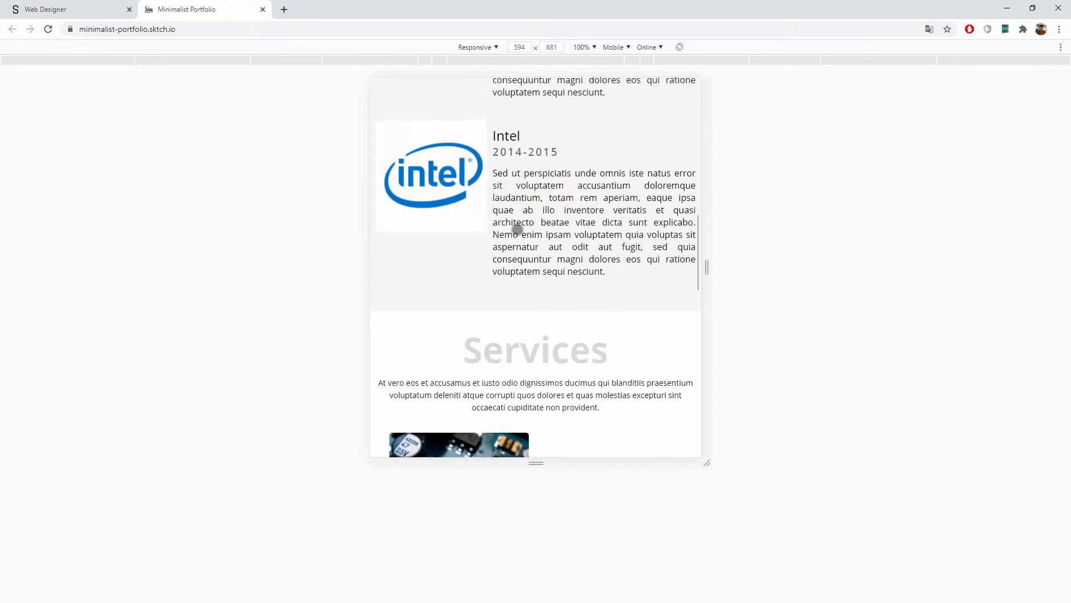
{"action": "left_click", "coordinate": [82, 2]}
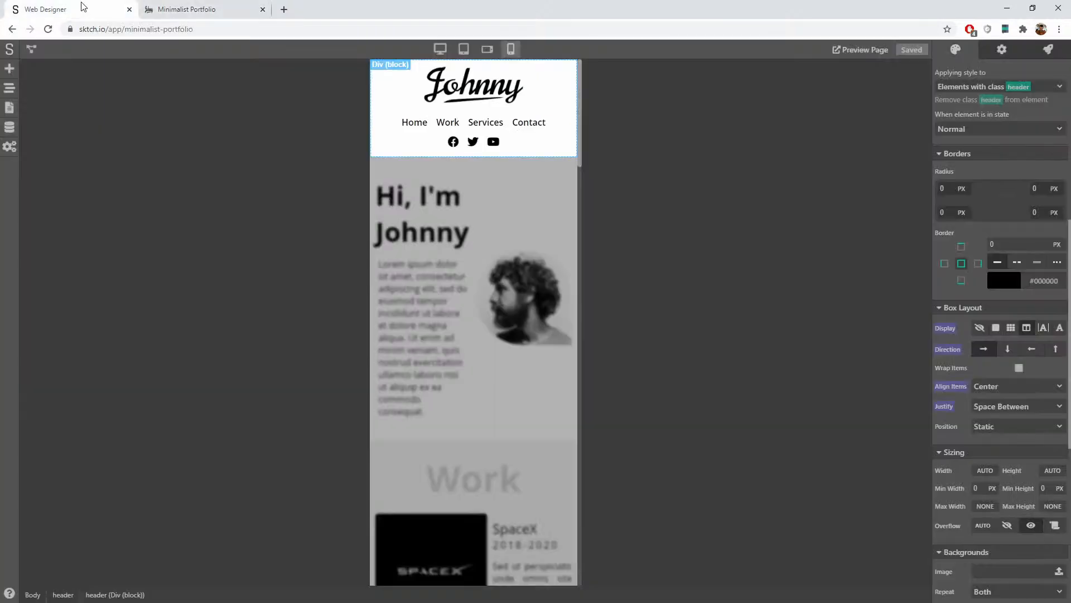
{"action": "left_click", "coordinate": [470, 206]}
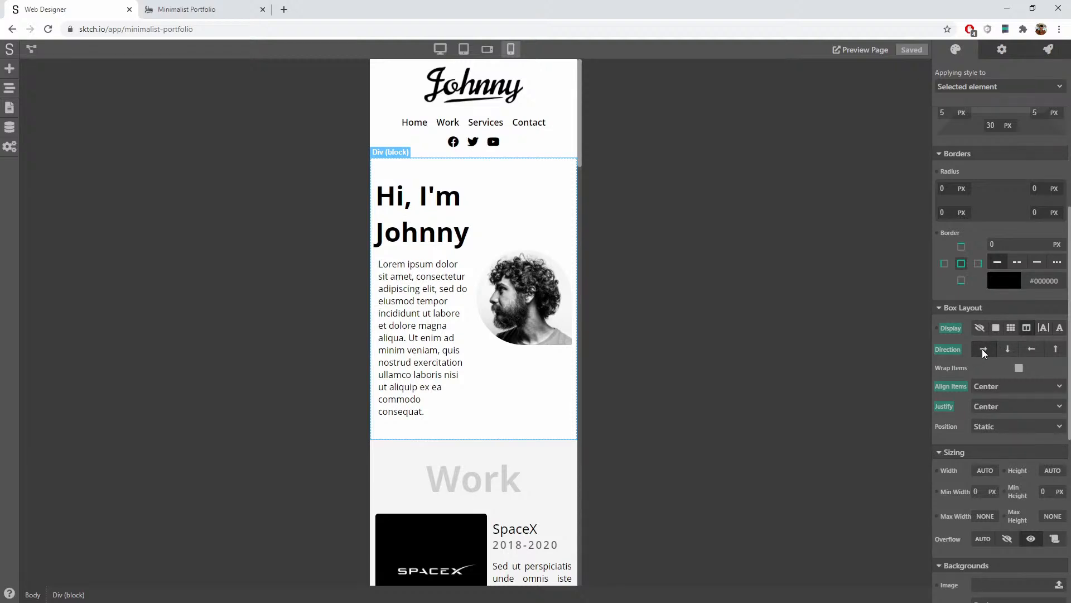
{"action": "left_click", "coordinate": [1007, 349]}
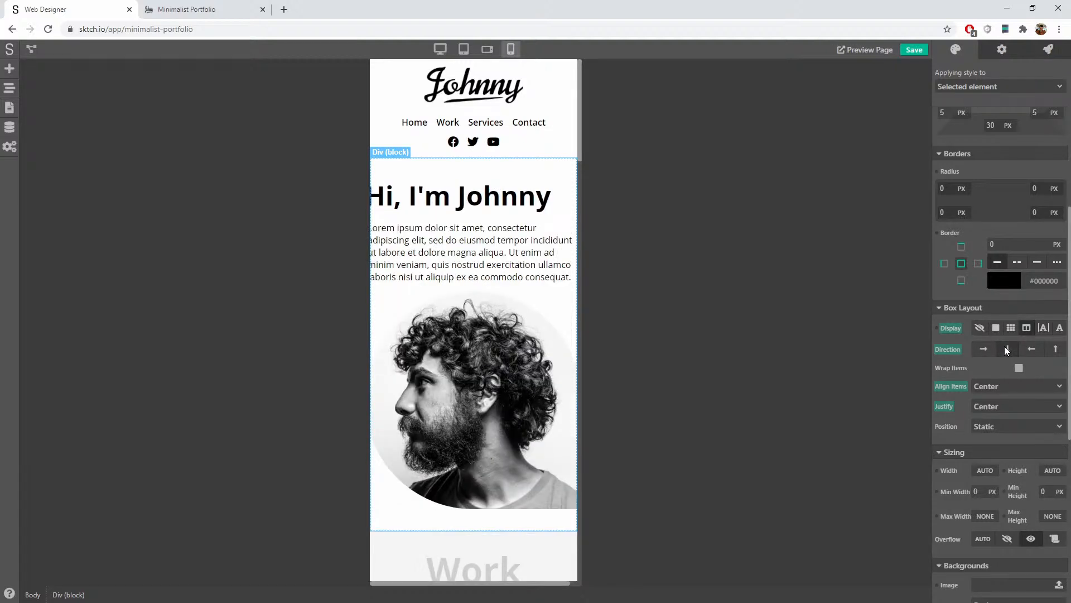
{"action": "left_click", "coordinate": [985, 349]}
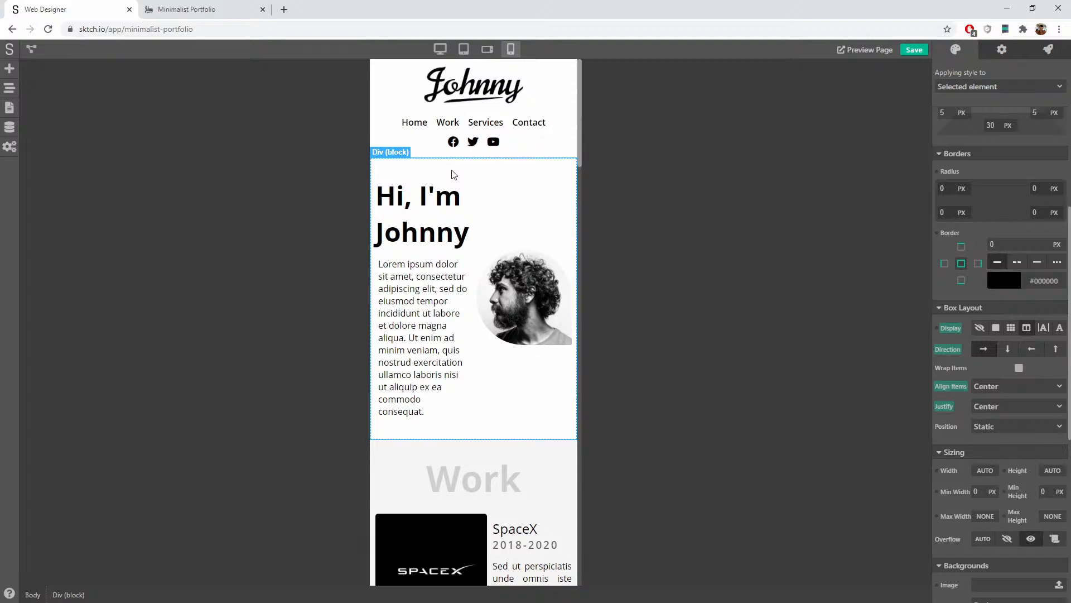
Step: At desktop width, create a new style class named section-me
{"action": "left_click", "coordinate": [440, 49]}
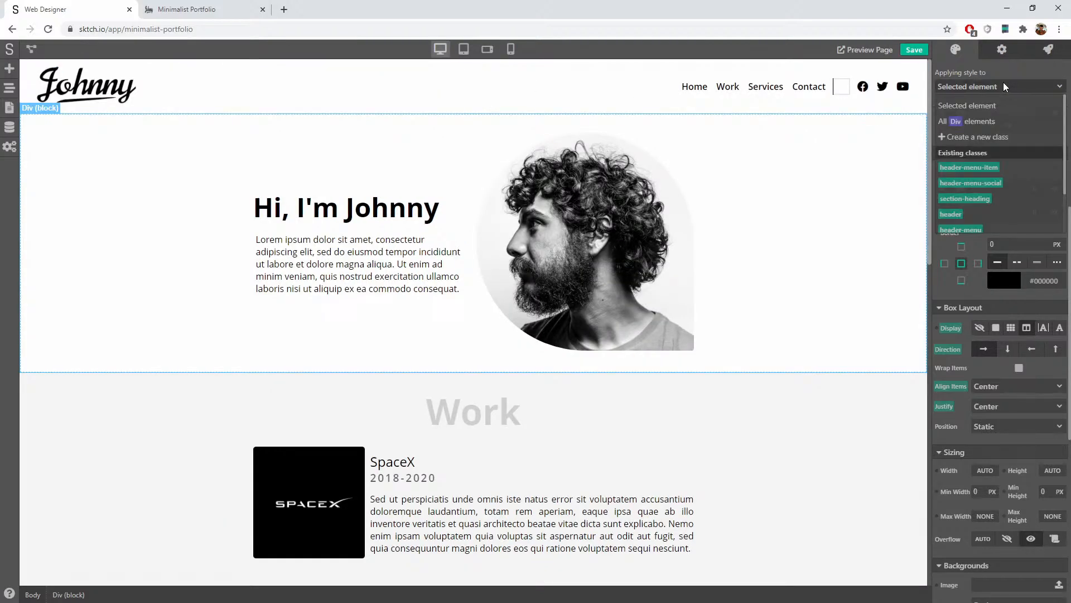
{"action": "left_click", "coordinate": [996, 139]}
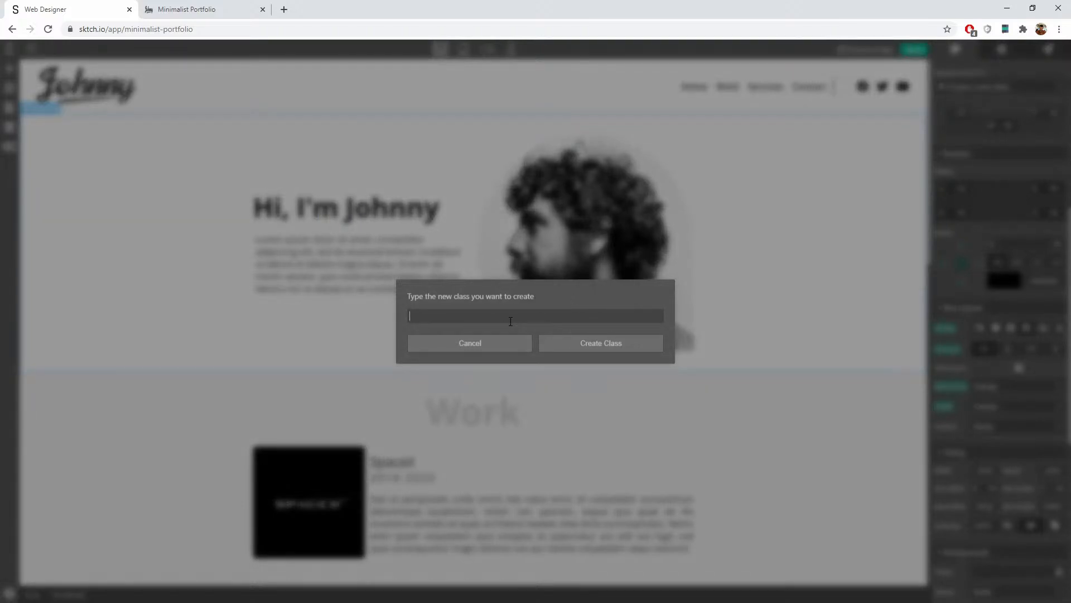
{"action": "type", "text": "bl"}
{"action": "key", "text": "BackSpace"}
{"action": "type", "text": "d"}
{"action": "type", "text": "ection"}
{"action": "type", "text": "-me"}
{"action": "left_click", "coordinate": [572, 346]}
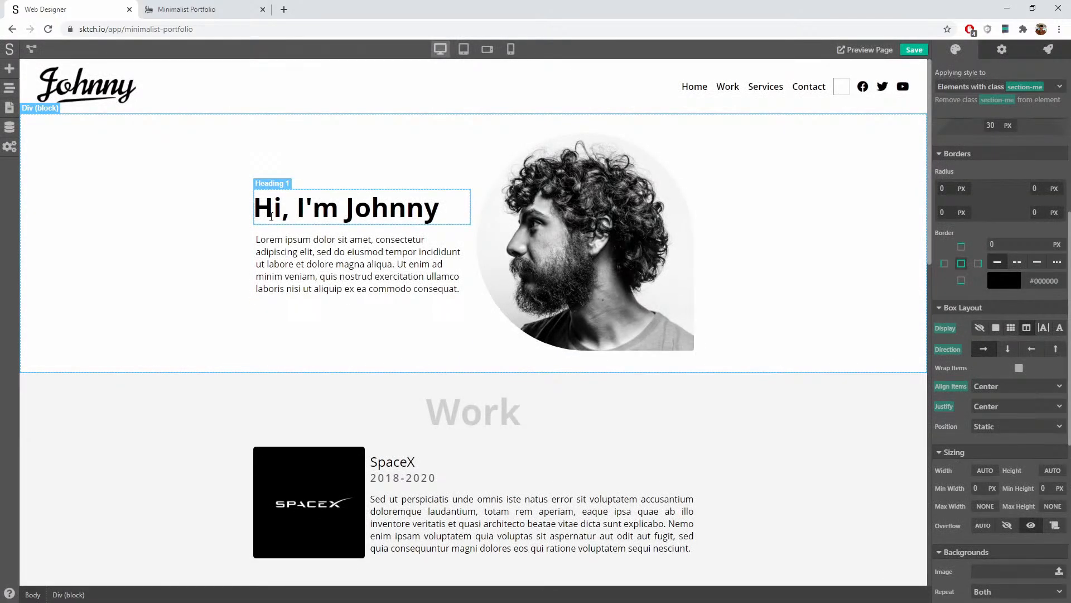
Step: Clear the hero element's own Display, Direction, Align Items and Justify settings
{"action": "left_click", "coordinate": [993, 87]}
{"action": "left_click", "coordinate": [985, 105]}
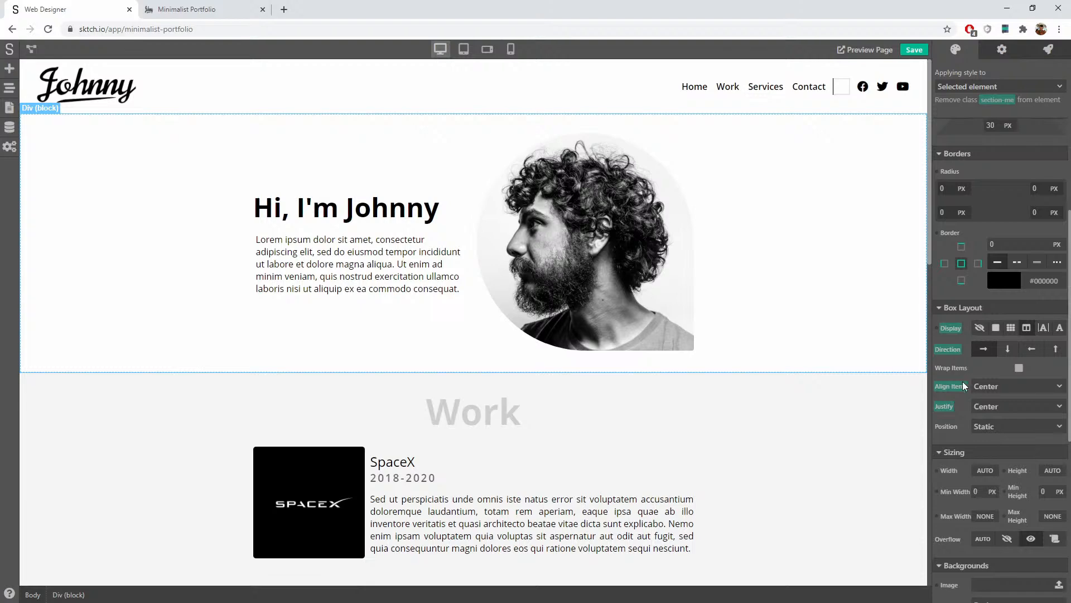
{"action": "left_click", "coordinate": [952, 329]}
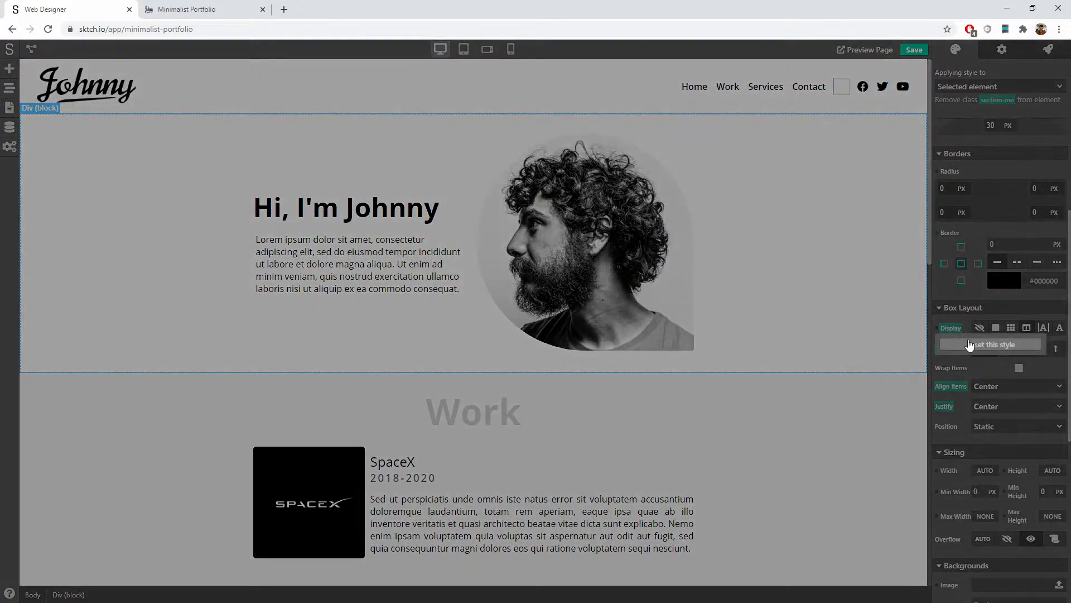
{"action": "left_click", "coordinate": [971, 345]}
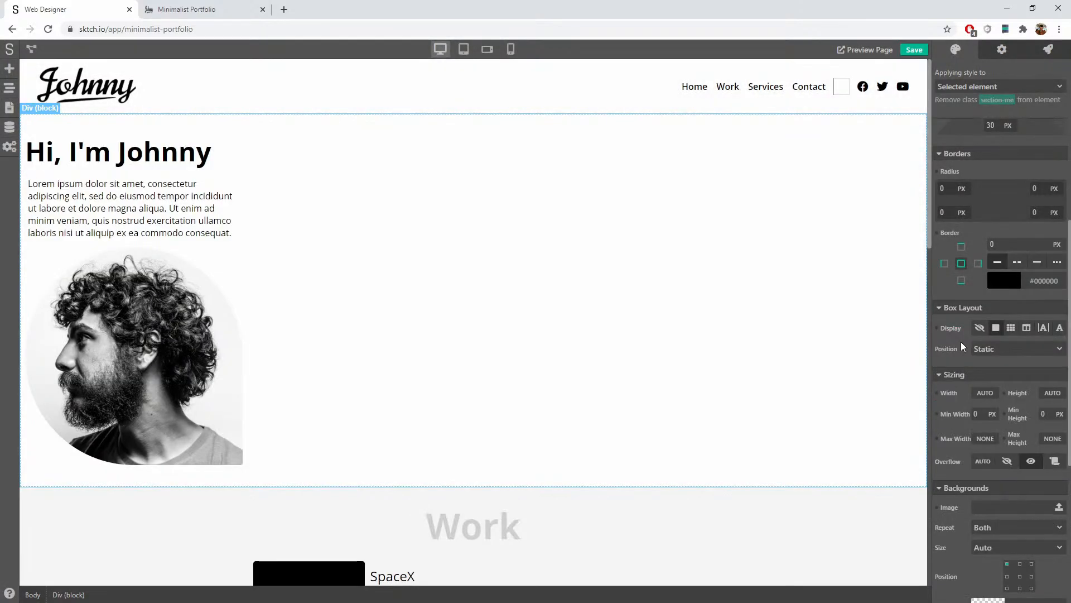
{"action": "left_click", "coordinate": [1026, 328]}
{"action": "left_click", "coordinate": [954, 411]}
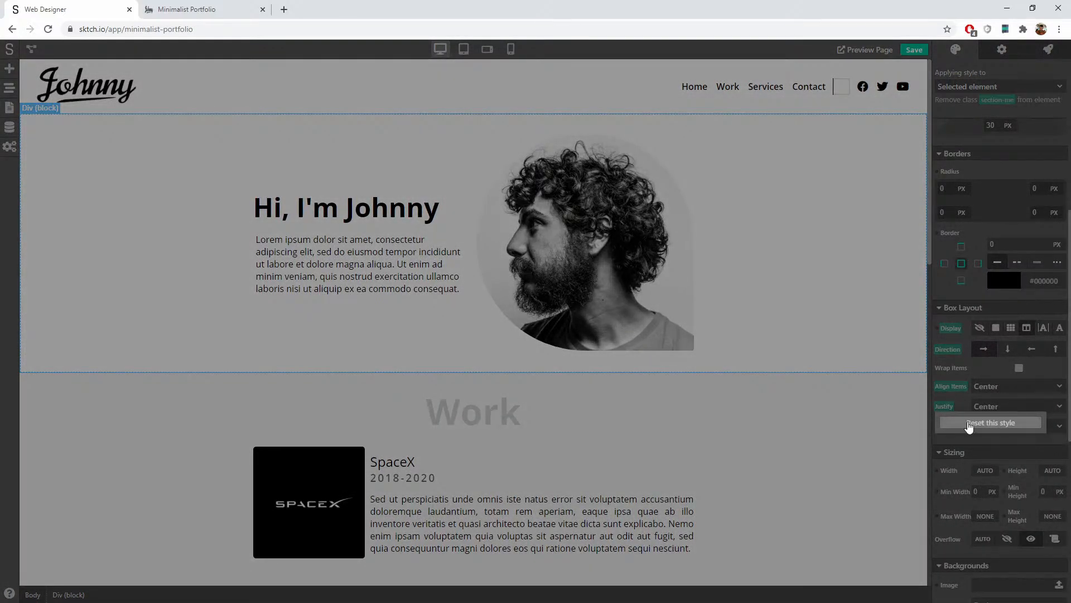
{"action": "left_click", "coordinate": [966, 427]}
{"action": "left_click", "coordinate": [951, 386]}
{"action": "left_click", "coordinate": [969, 402]}
{"action": "left_click", "coordinate": [948, 349]}
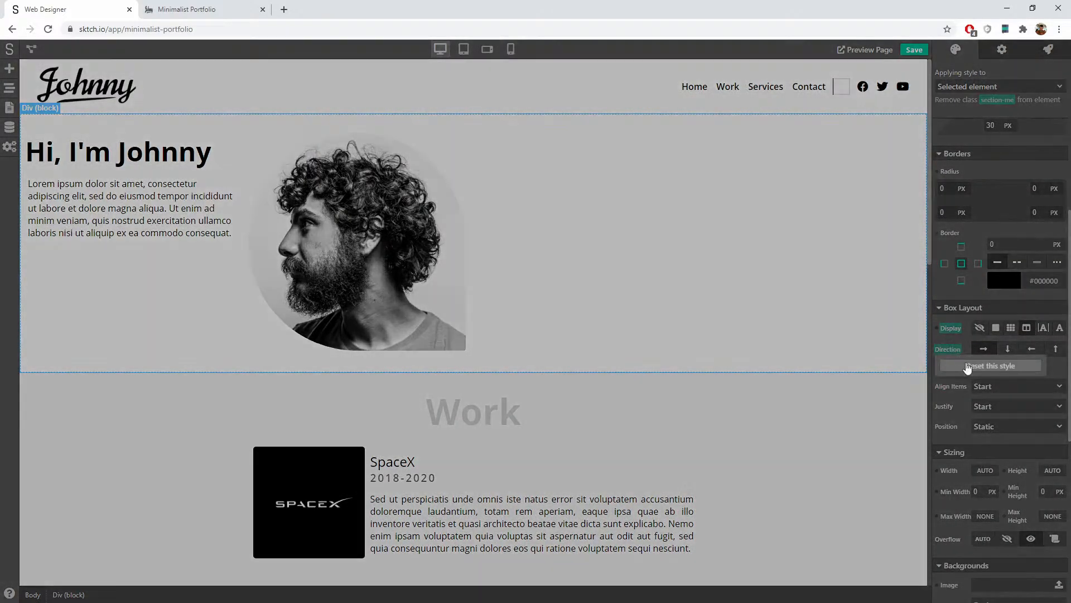
{"action": "left_click", "coordinate": [968, 365]}
{"action": "left_click", "coordinate": [951, 328]}
{"action": "left_click", "coordinate": [968, 345]}
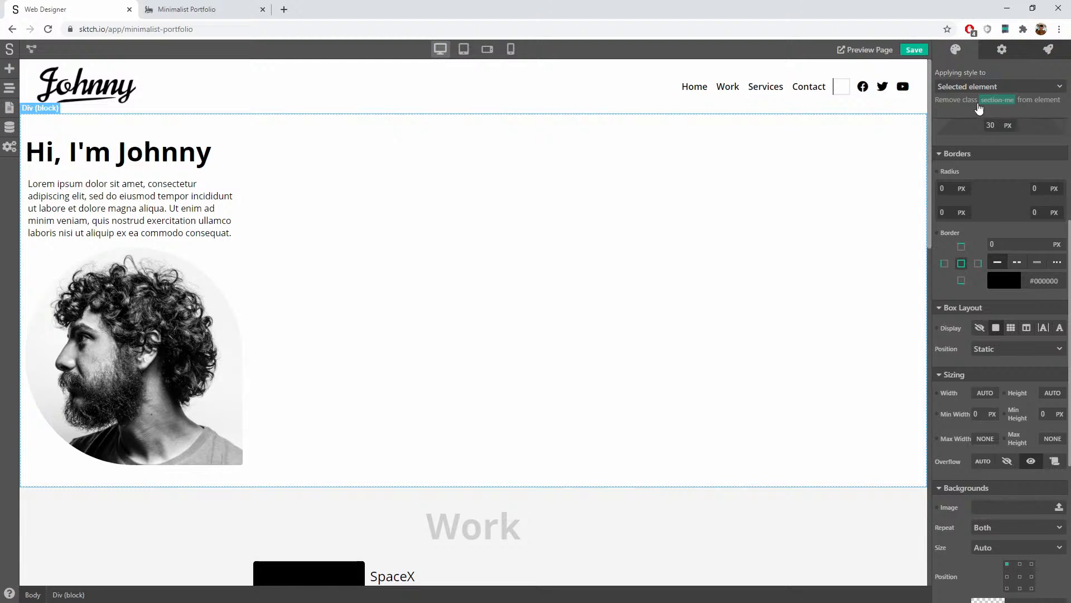
Step: Give the section-me class Display flex, row direction, and items centred both ways
{"action": "left_click", "coordinate": [977, 88]}
{"action": "left_click", "coordinate": [971, 137]}
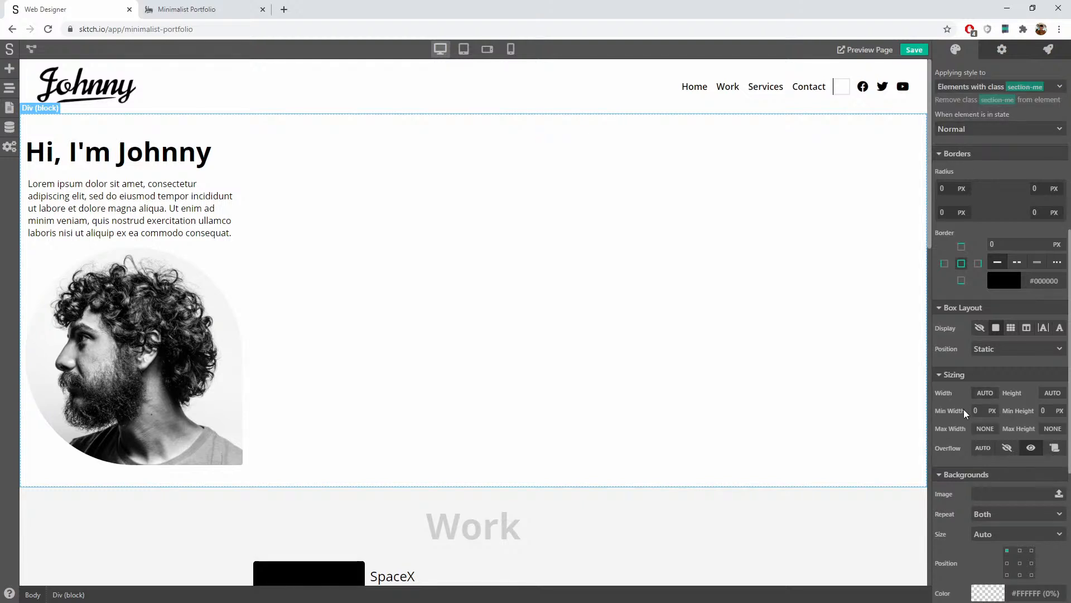
{"action": "left_click", "coordinate": [1027, 328]}
{"action": "left_click", "coordinate": [983, 348]}
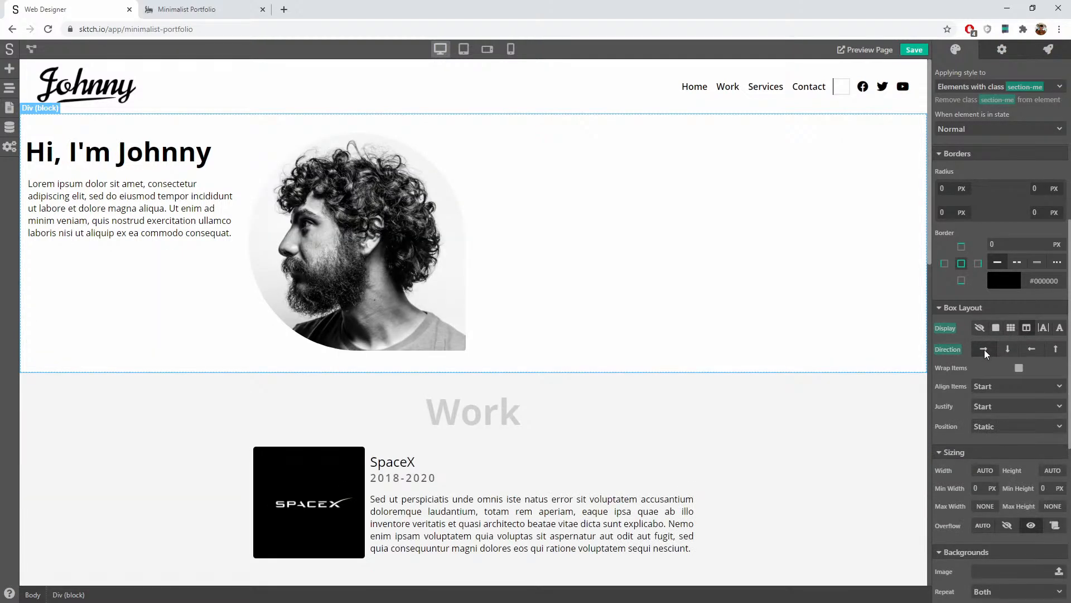
{"action": "left_click", "coordinate": [994, 388]}
{"action": "left_click", "coordinate": [997, 407]}
{"action": "left_click", "coordinate": [999, 408]}
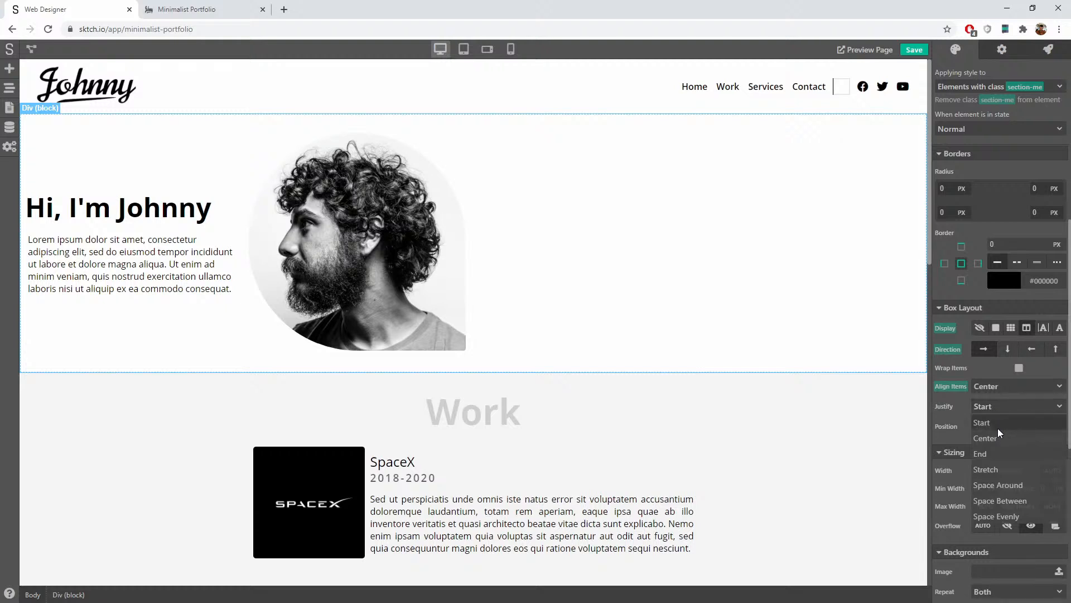
{"action": "left_click", "coordinate": [998, 438]}
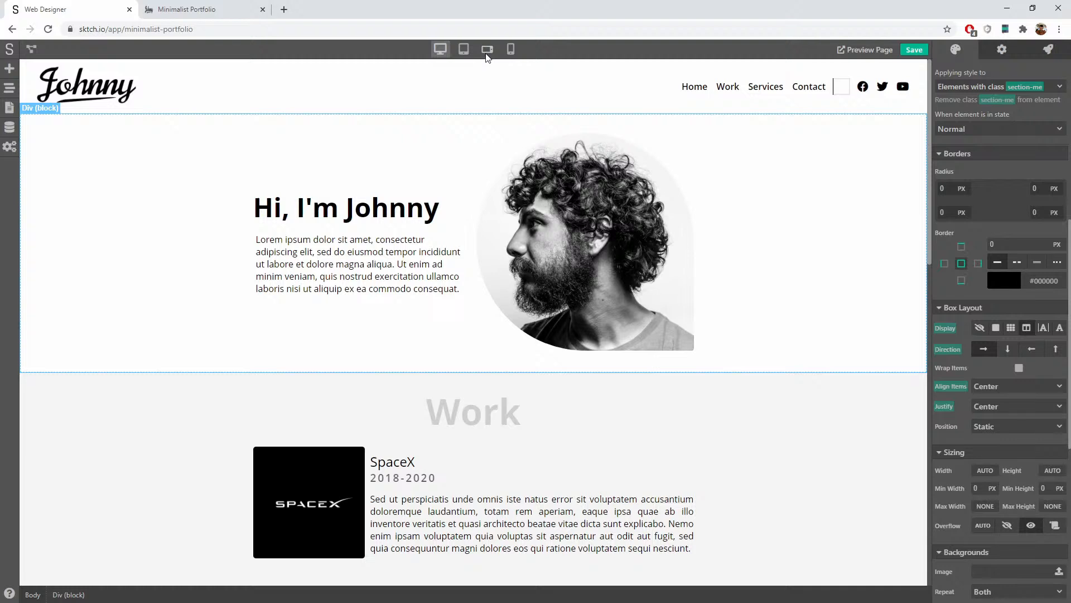
Step: Compare the device previews, then set the hero's direction to column at mobile landscape
{"action": "left_click", "coordinate": [471, 52]}
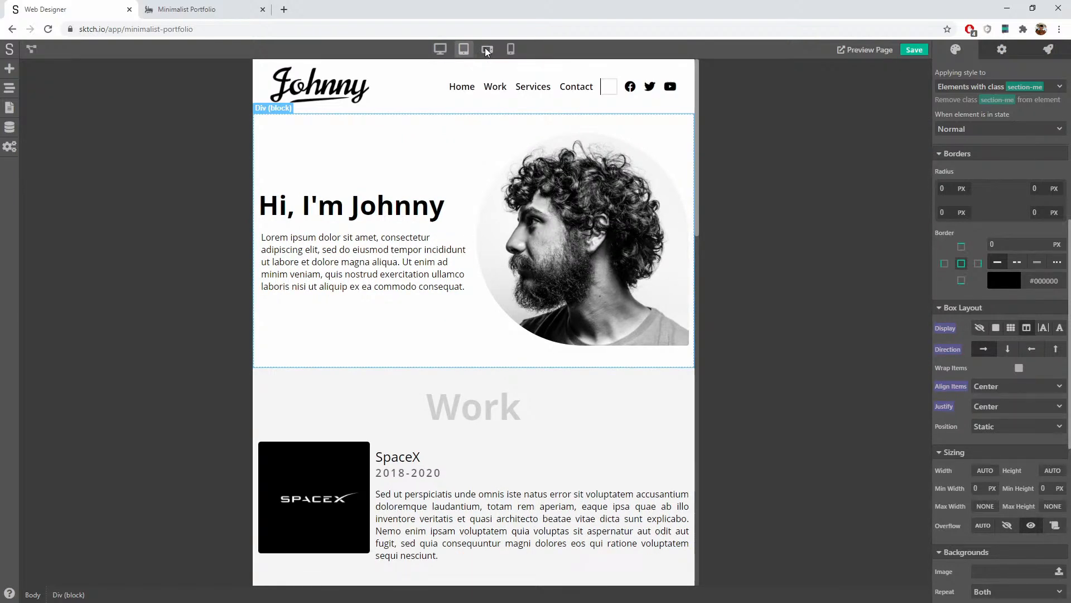
{"action": "left_click", "coordinate": [486, 51]}
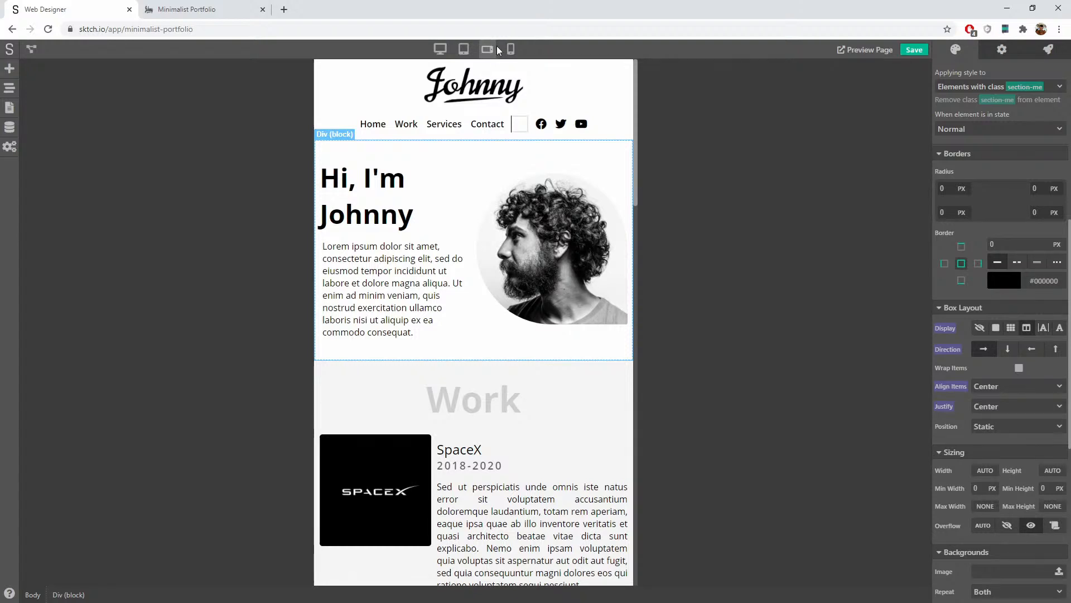
{"action": "left_click", "coordinate": [511, 50]}
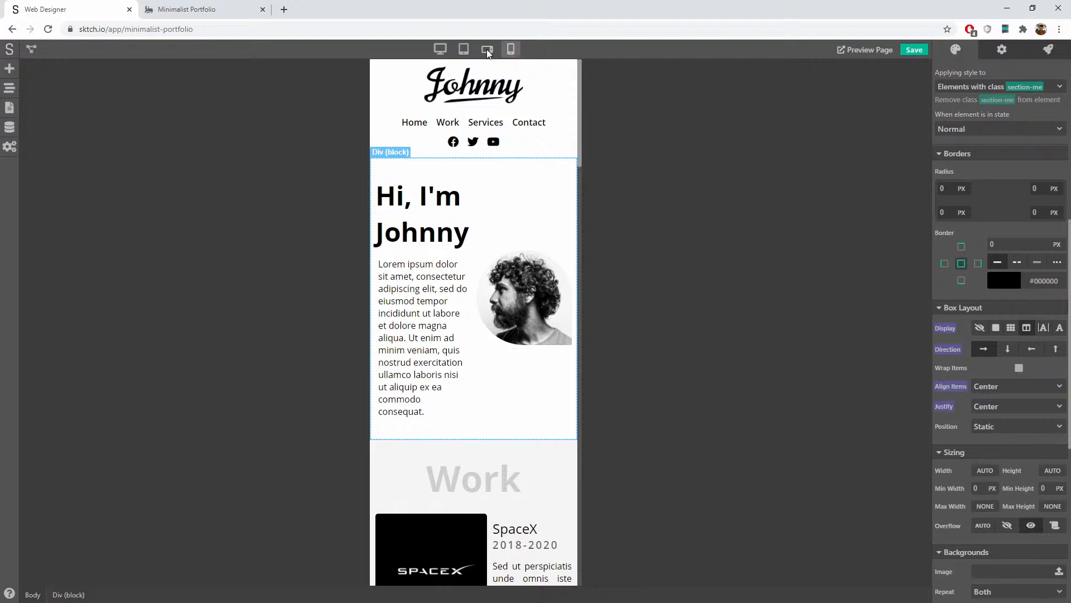
{"action": "left_click", "coordinate": [487, 50]}
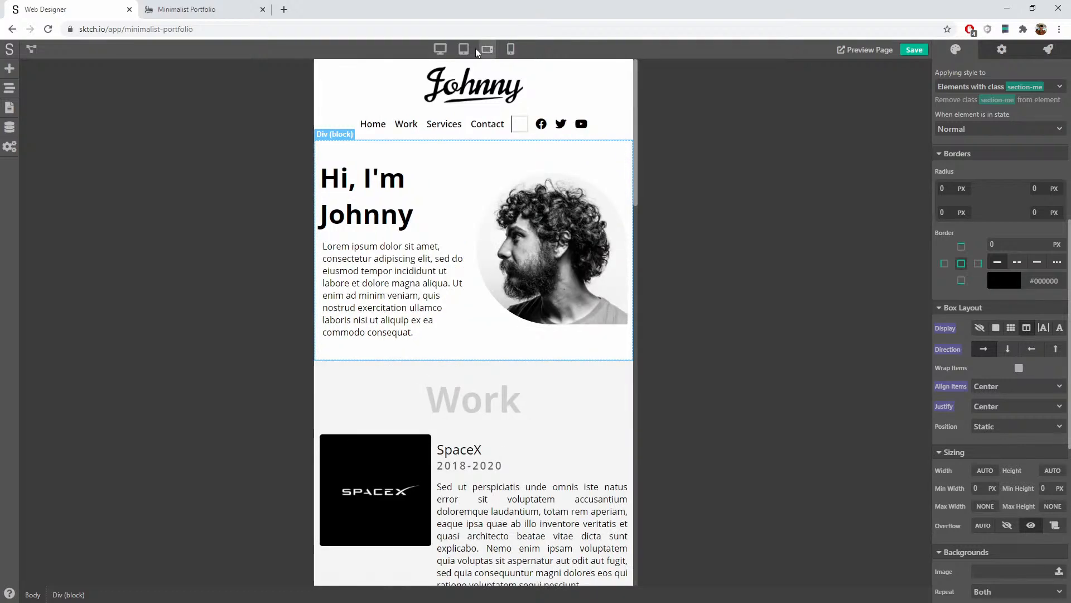
{"action": "left_click", "coordinate": [468, 50]}
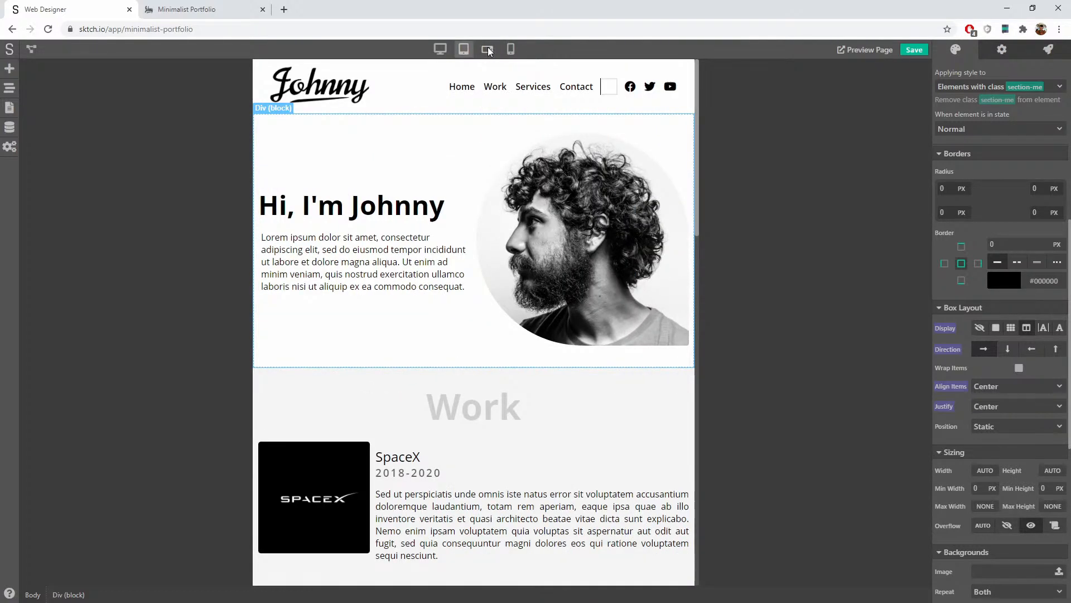
{"action": "left_click", "coordinate": [487, 50]}
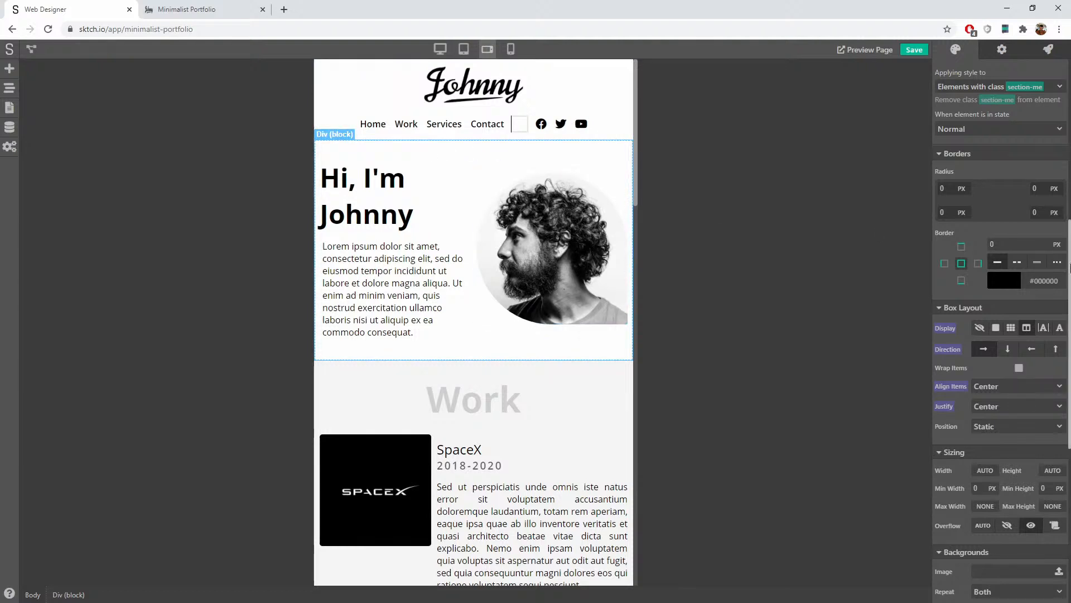
{"action": "left_click", "coordinate": [1013, 351]}
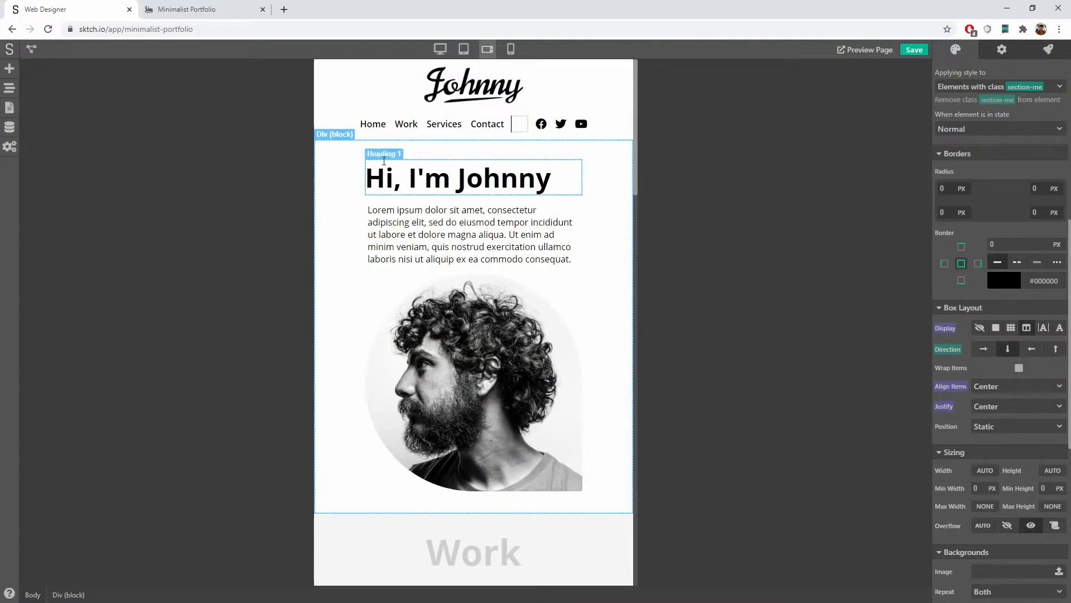
Step: At mobile portrait width, select the hero's inner text block
{"action": "left_click", "coordinate": [506, 49]}
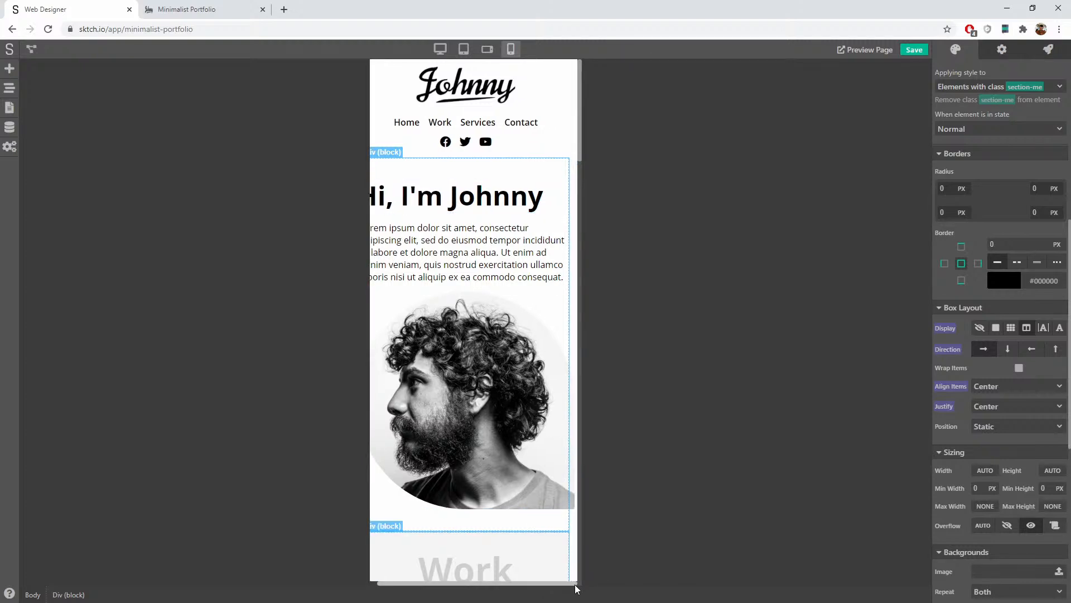
{"action": "scroll", "coordinate": [987, 366], "scroll_direction": "down", "scroll_amount": 6}
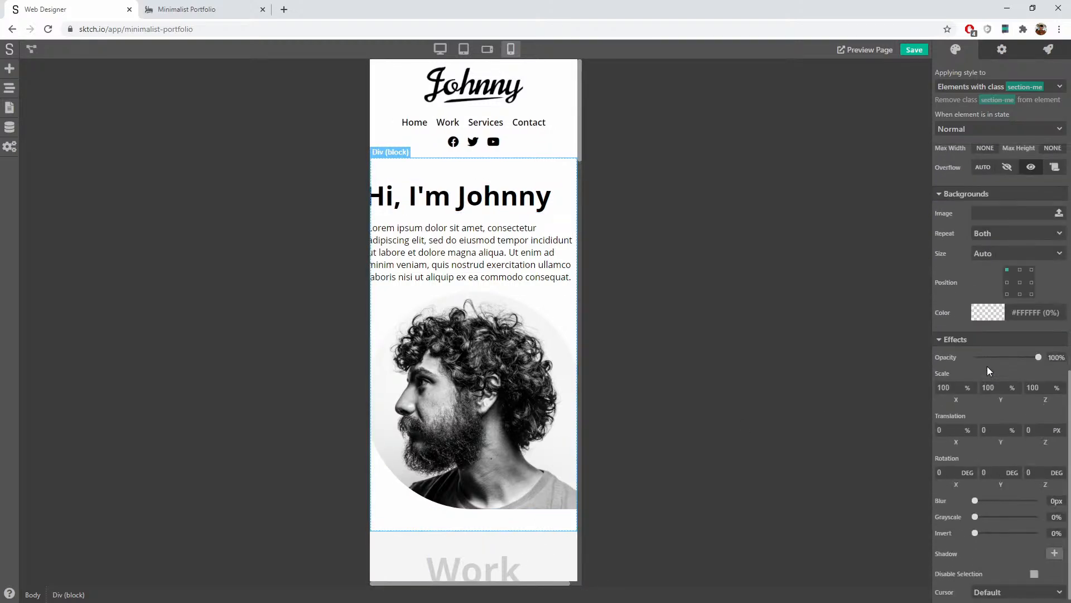
{"action": "scroll", "coordinate": [993, 364], "scroll_direction": "up", "scroll_amount": 3}
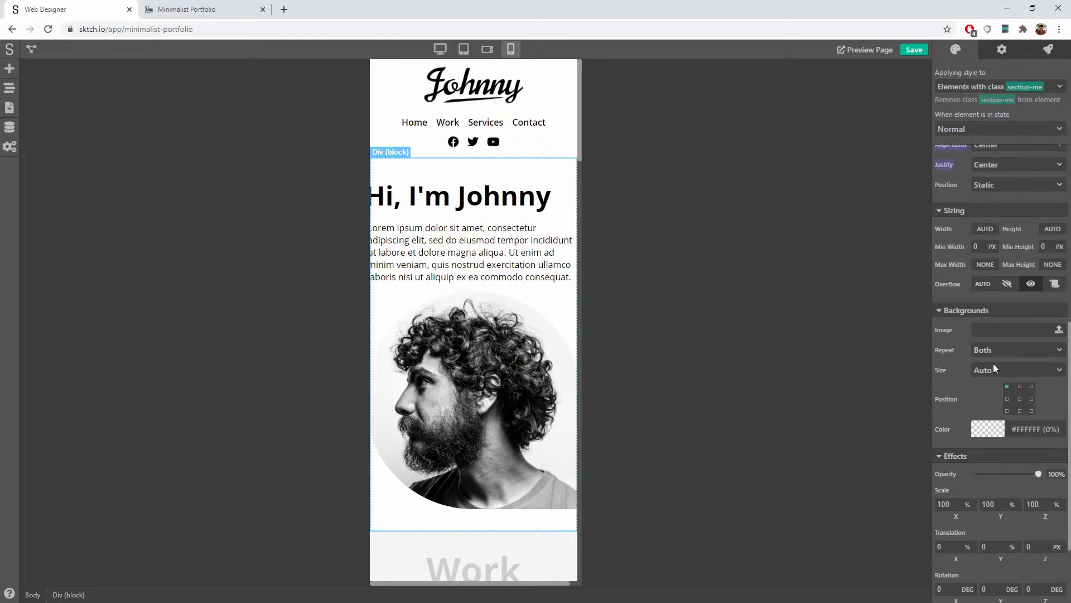
{"action": "left_click", "coordinate": [429, 177]}
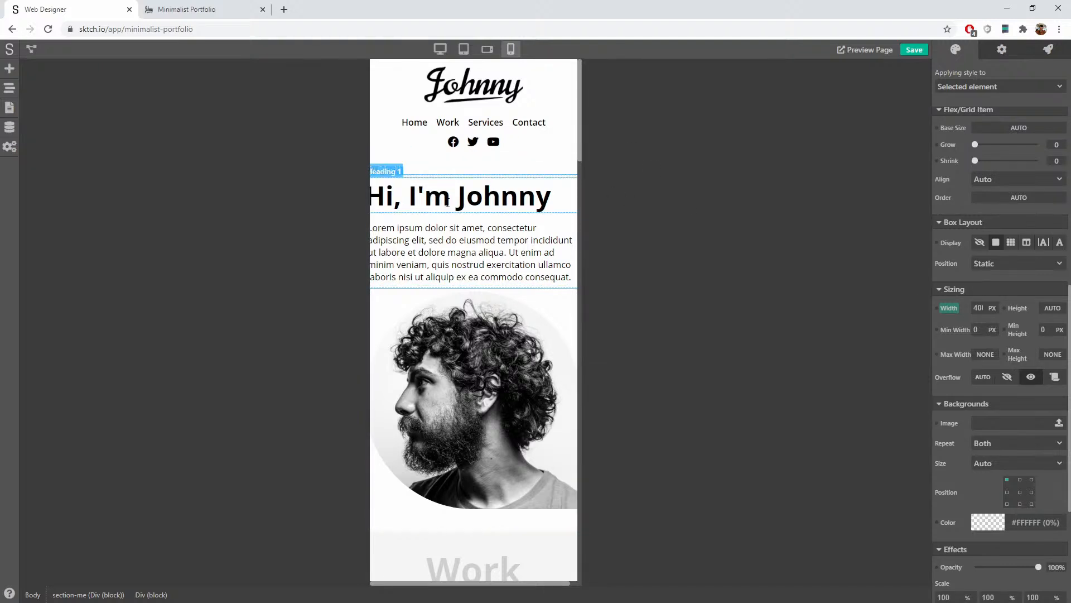
Step: At desktop width, give the hero text block a 100% max width
{"action": "left_click", "coordinate": [442, 48]}
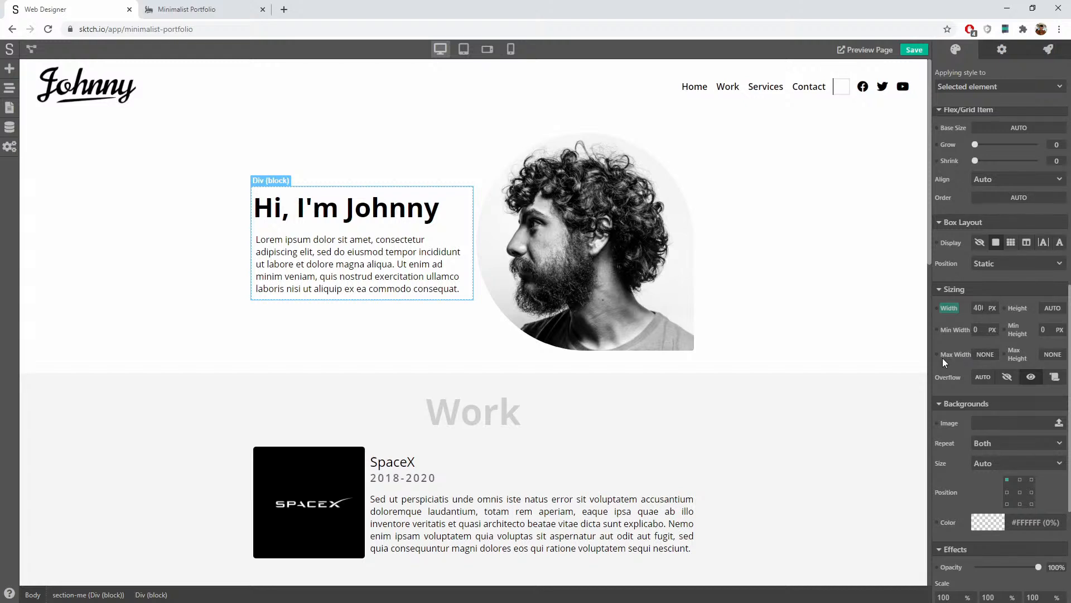
{"action": "left_click", "coordinate": [986, 355]}
{"action": "left_click", "coordinate": [986, 389]}
{"action": "type", "text": "100"}
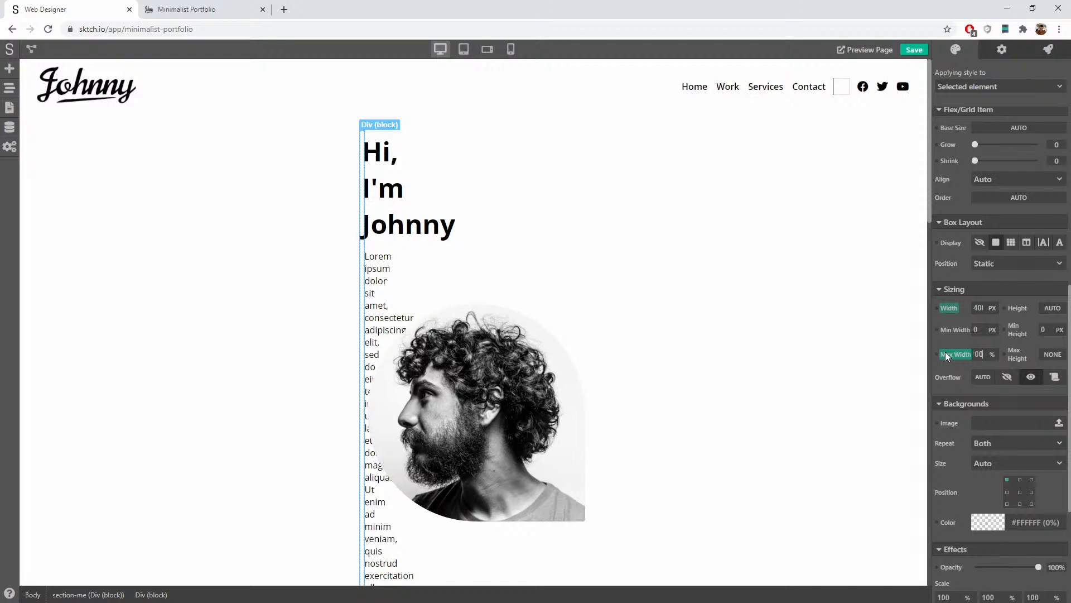
{"action": "scroll", "coordinate": [979, 349], "scroll_direction": "down", "scroll_amount": 1}
{"action": "key", "text": "Return"}
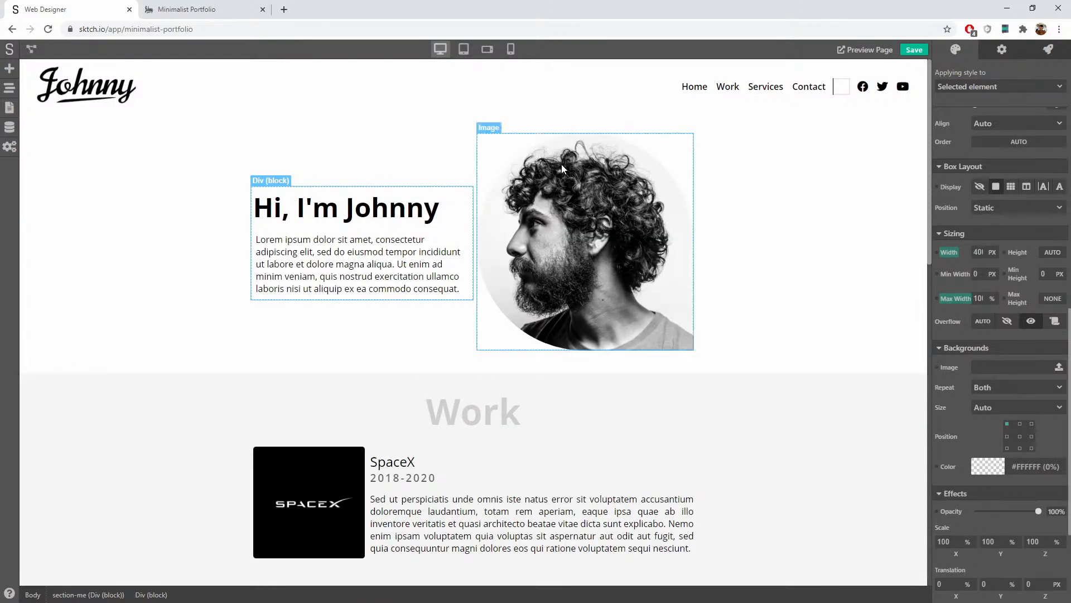
Step: Give the hero photo container a 100% max width and check the section at mobile width
{"action": "left_click", "coordinate": [498, 140]}
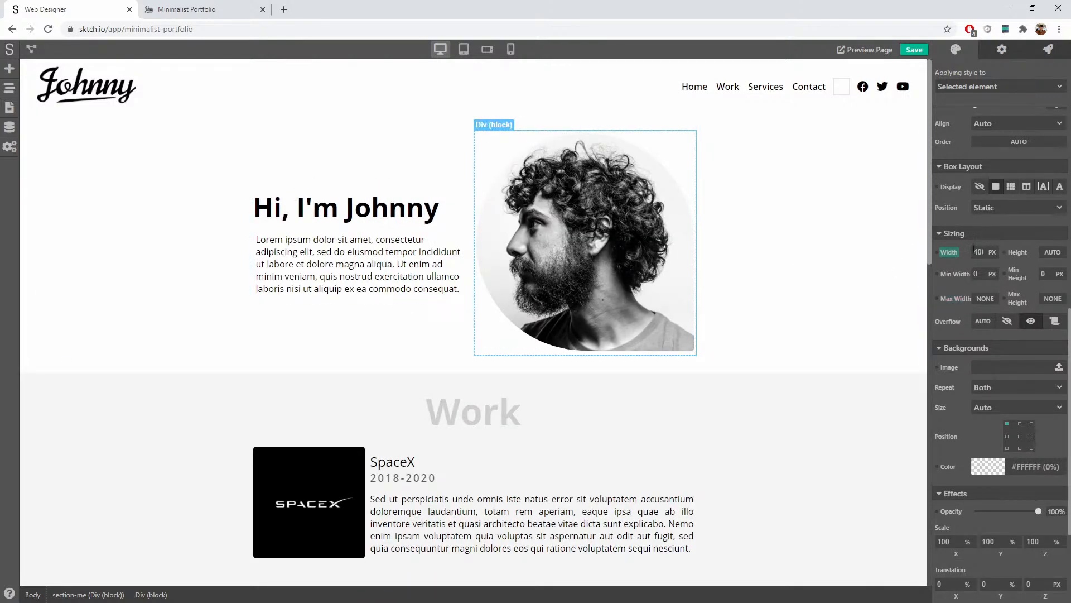
{"action": "left_click", "coordinate": [983, 297]}
{"action": "left_click", "coordinate": [986, 337]}
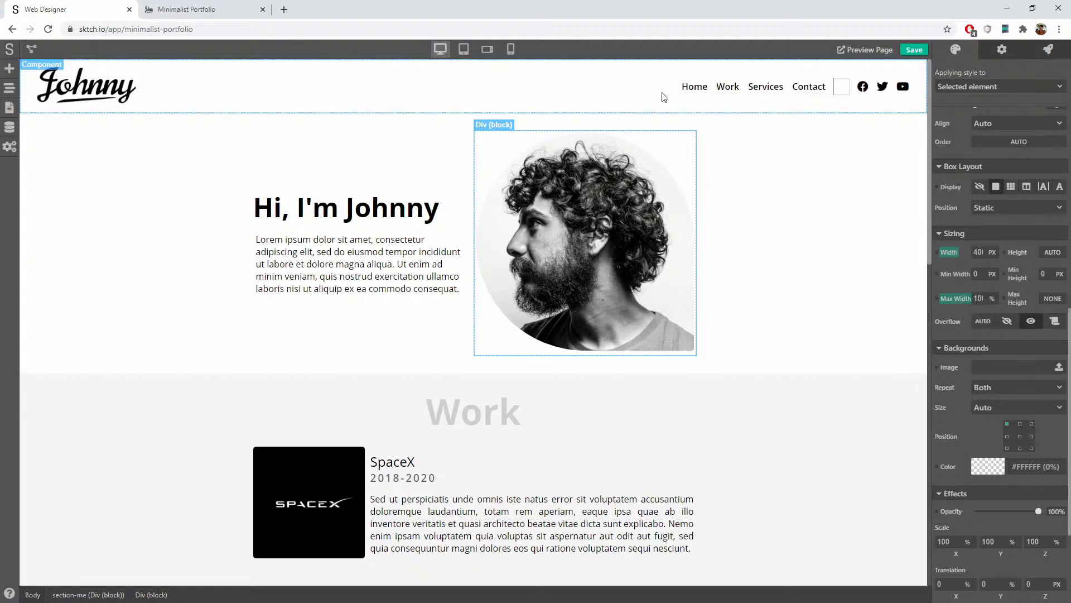
{"action": "left_click", "coordinate": [744, 142]}
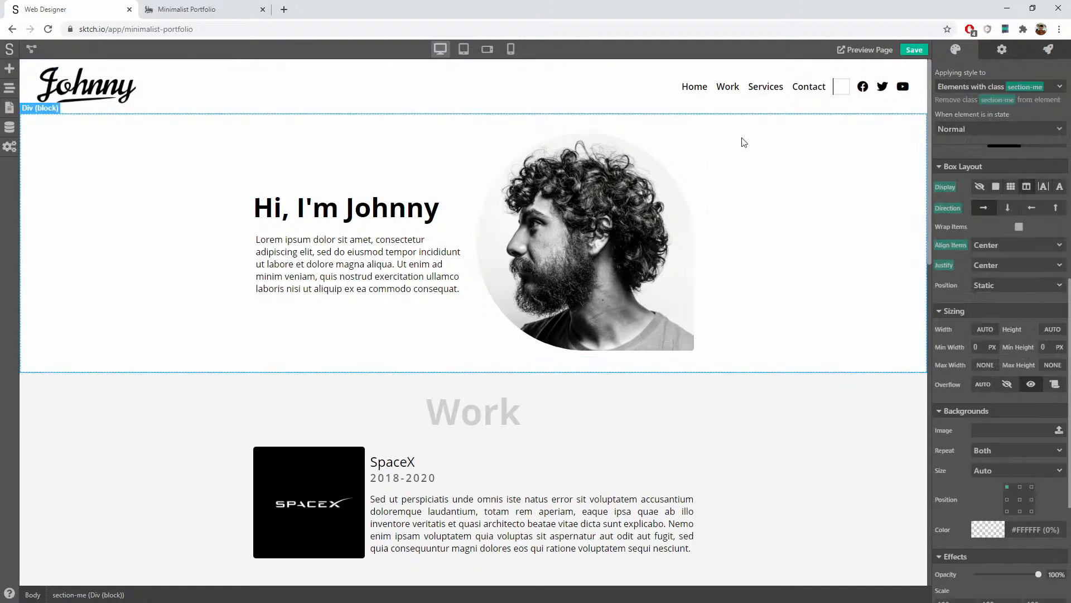
{"action": "left_click", "coordinate": [511, 49]}
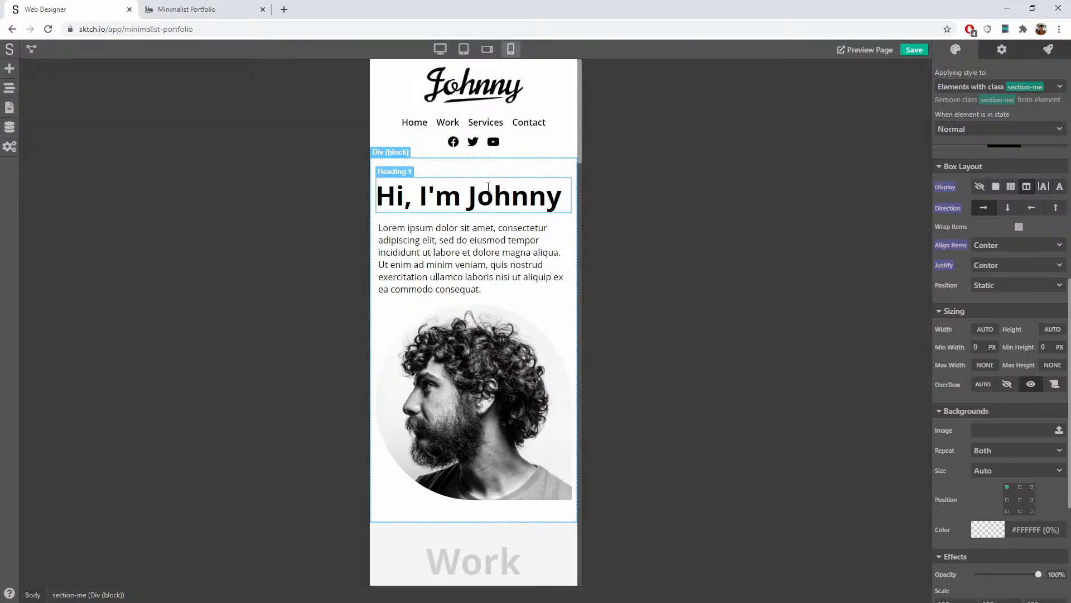
Step: Save the site and reload the live portfolio in Chrome
{"action": "left_click", "coordinate": [914, 49]}
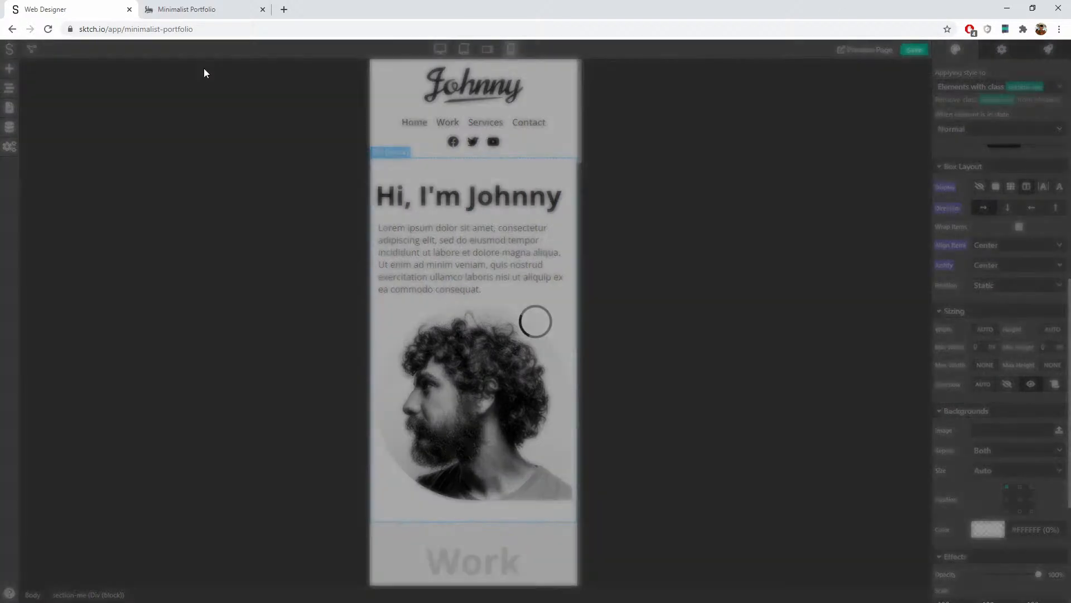
{"action": "left_click", "coordinate": [184, 9]}
{"action": "left_click", "coordinate": [48, 29]}
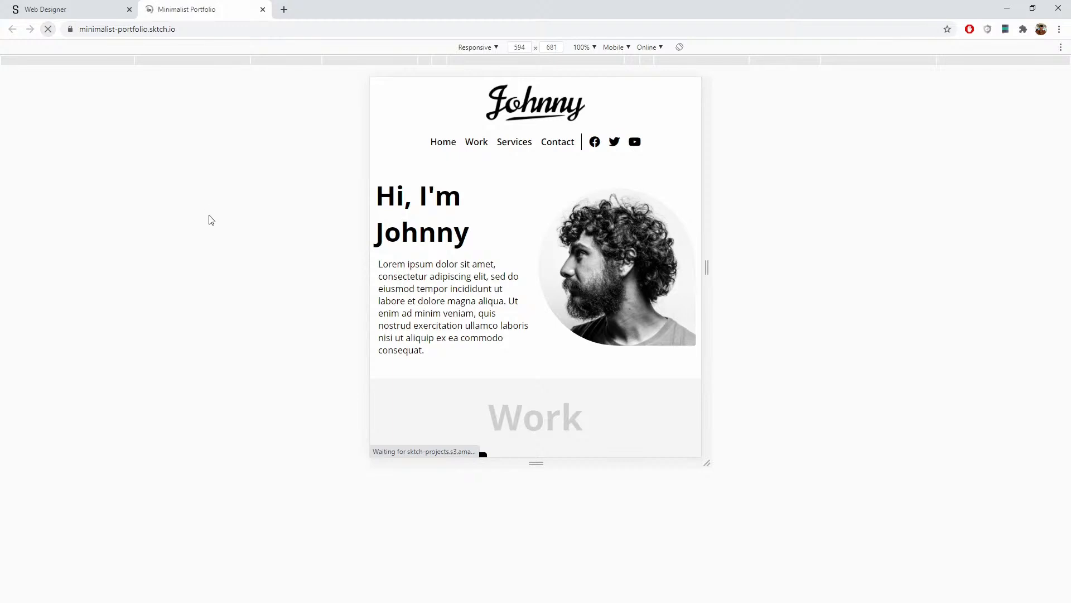
Step: Resize the responsive preview to 514 px and scroll through the Work cards
{"action": "scroll", "coordinate": [667, 210], "scroll_direction": "down", "scroll_amount": 4}
{"action": "scroll", "coordinate": [668, 210], "scroll_direction": "up", "scroll_amount": 4}
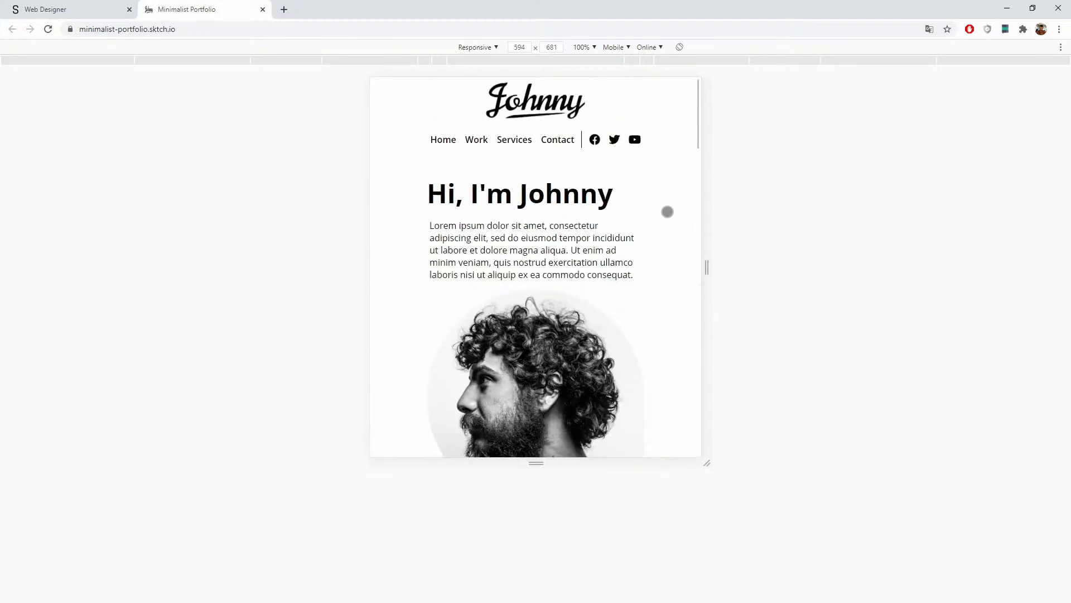
{"action": "left_click_drag", "start_coordinate": [703, 221], "coordinate": [678, 222]}
{"action": "scroll", "coordinate": [585, 254], "scroll_direction": "down", "scroll_amount": 1}
{"action": "scroll", "coordinate": [584, 254], "scroll_direction": "down", "scroll_amount": 9}
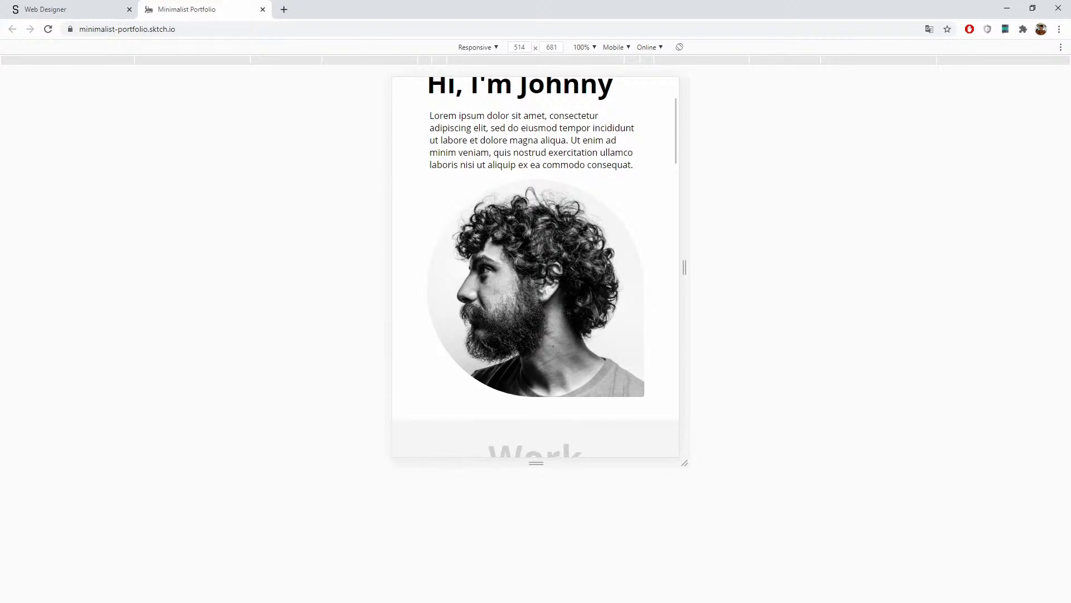
{"action": "scroll", "coordinate": [585, 254], "scroll_direction": "down", "scroll_amount": 6}
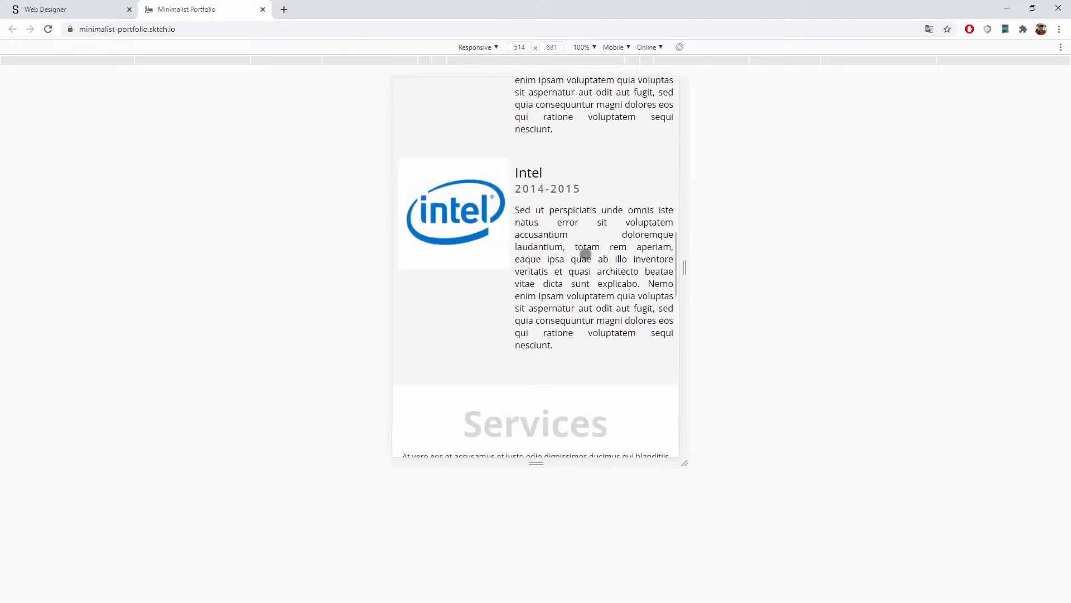
{"action": "scroll", "coordinate": [581, 252], "scroll_direction": "up", "scroll_amount": 8}
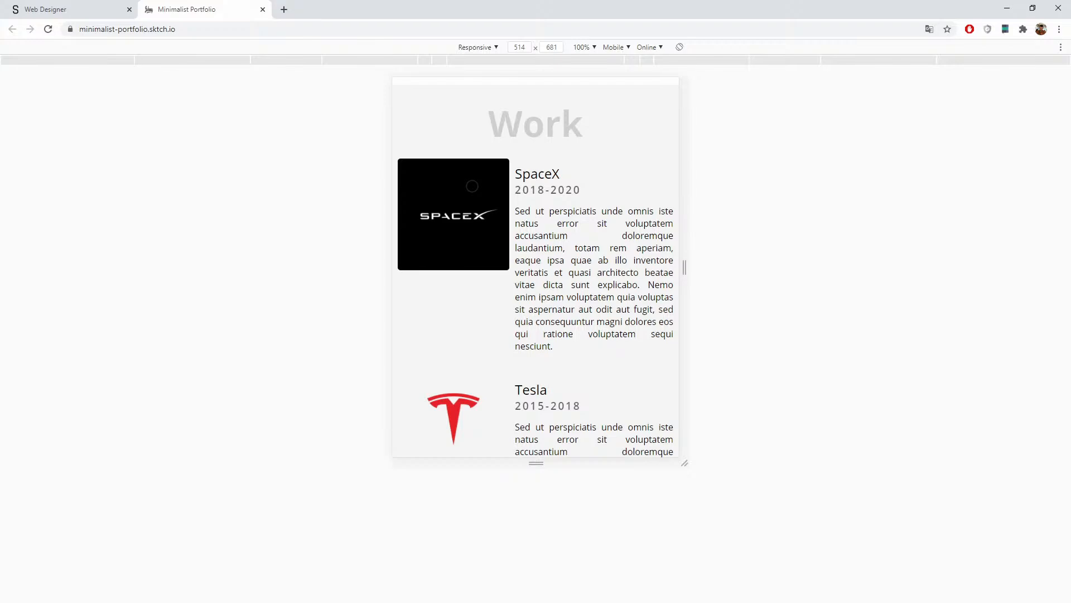
Step: Back in the designer, enter the SpaceX work card component for editing
{"action": "left_click", "coordinate": [65, 8]}
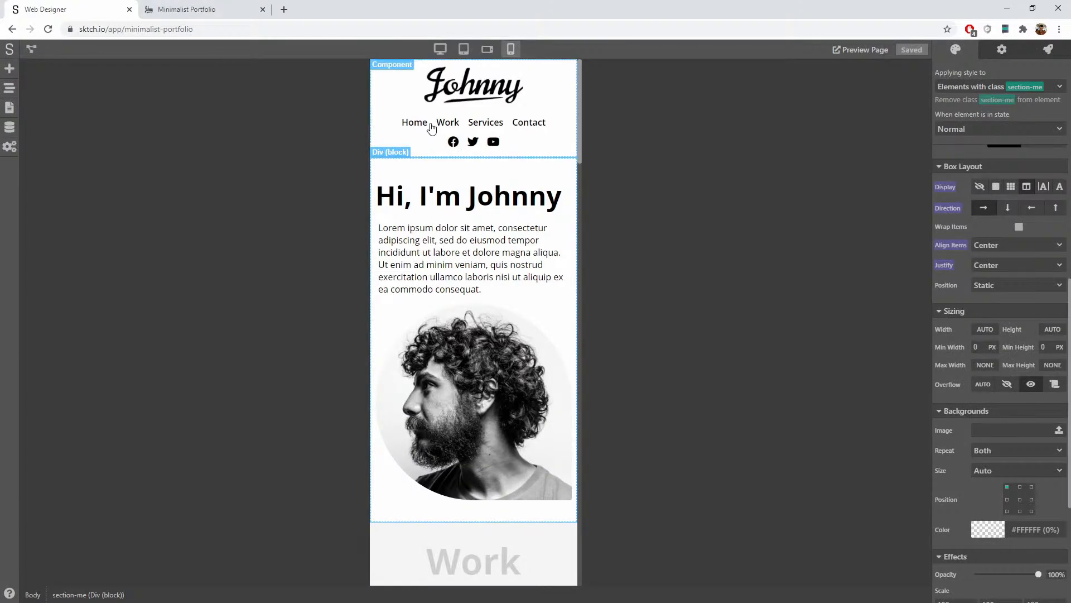
{"action": "scroll", "coordinate": [491, 235], "scroll_direction": "down", "scroll_amount": 5}
{"action": "scroll", "coordinate": [493, 244], "scroll_direction": "down", "scroll_amount": 2}
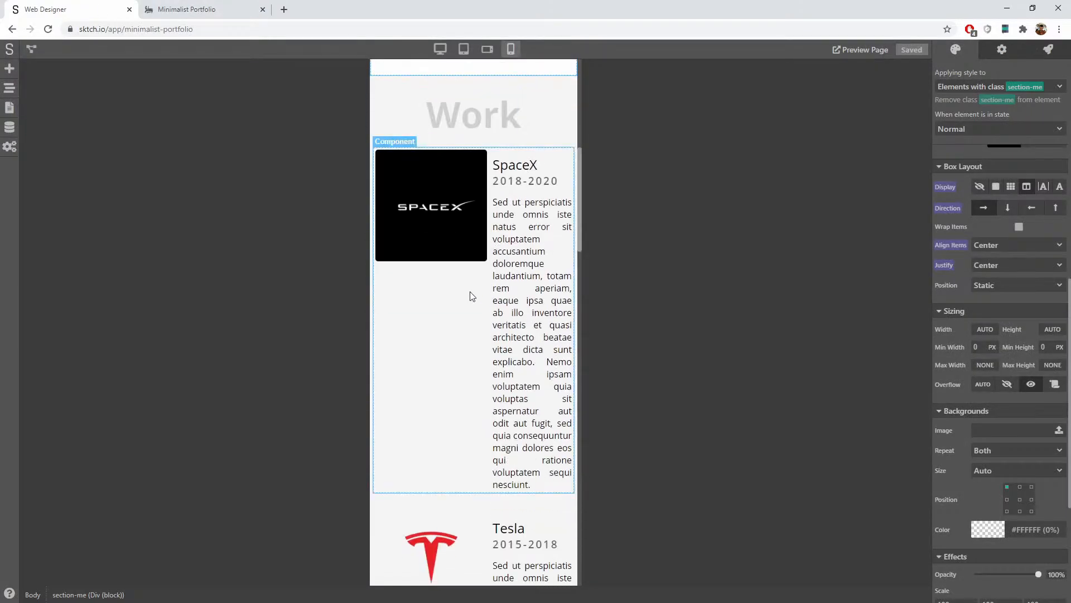
{"action": "left_click", "coordinate": [455, 313]}
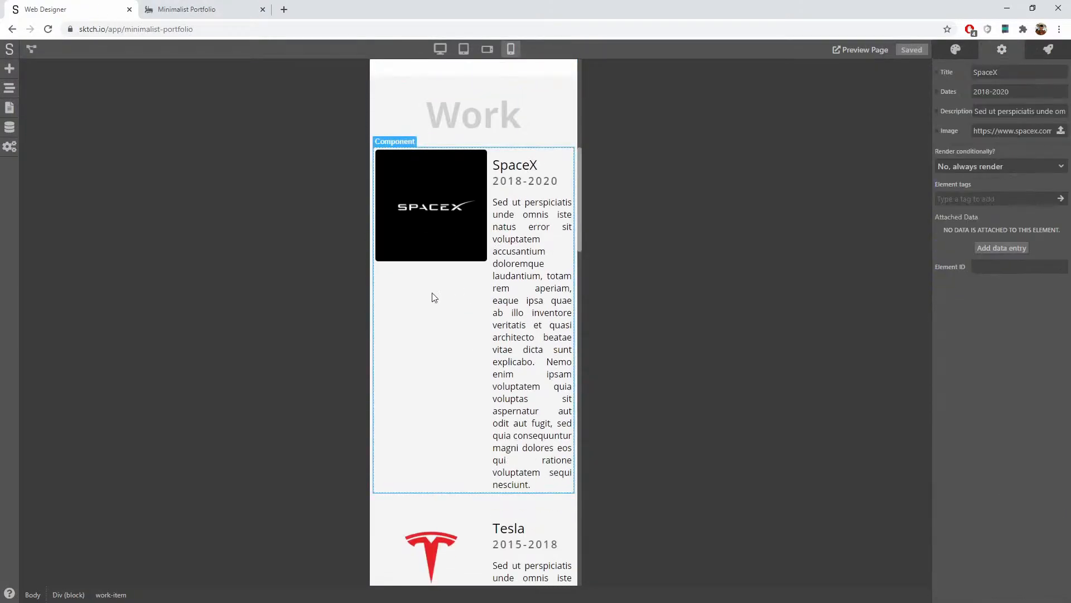
{"action": "double_click", "coordinate": [451, 336]}
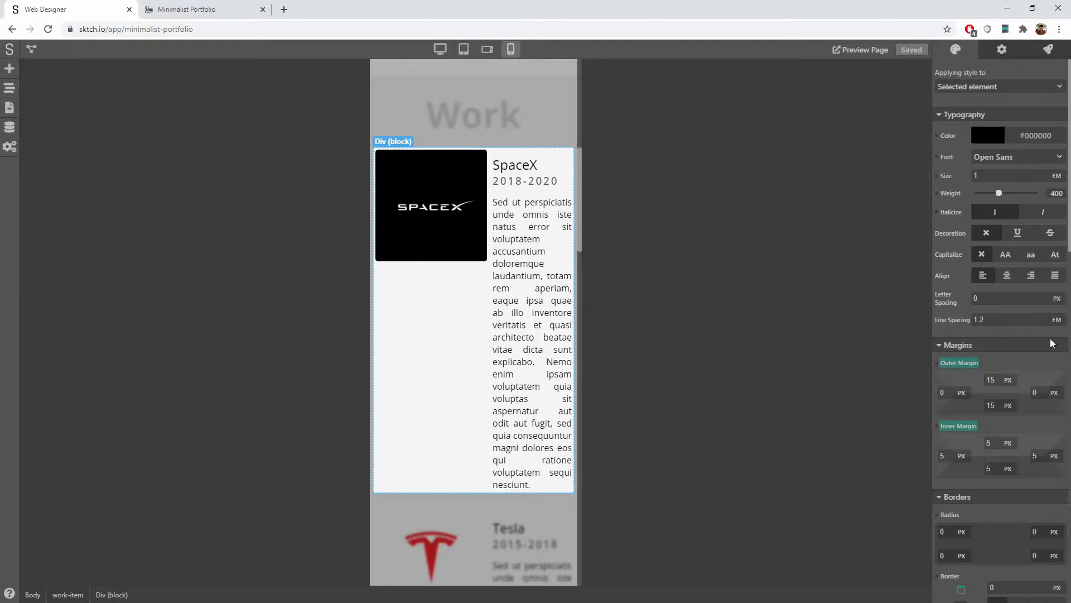
Step: Select the card's inner Div block and view the page at desktop width
{"action": "scroll", "coordinate": [1050, 338], "scroll_direction": "down", "scroll_amount": 8}
{"action": "scroll", "coordinate": [1049, 342], "scroll_direction": "down", "scroll_amount": 2}
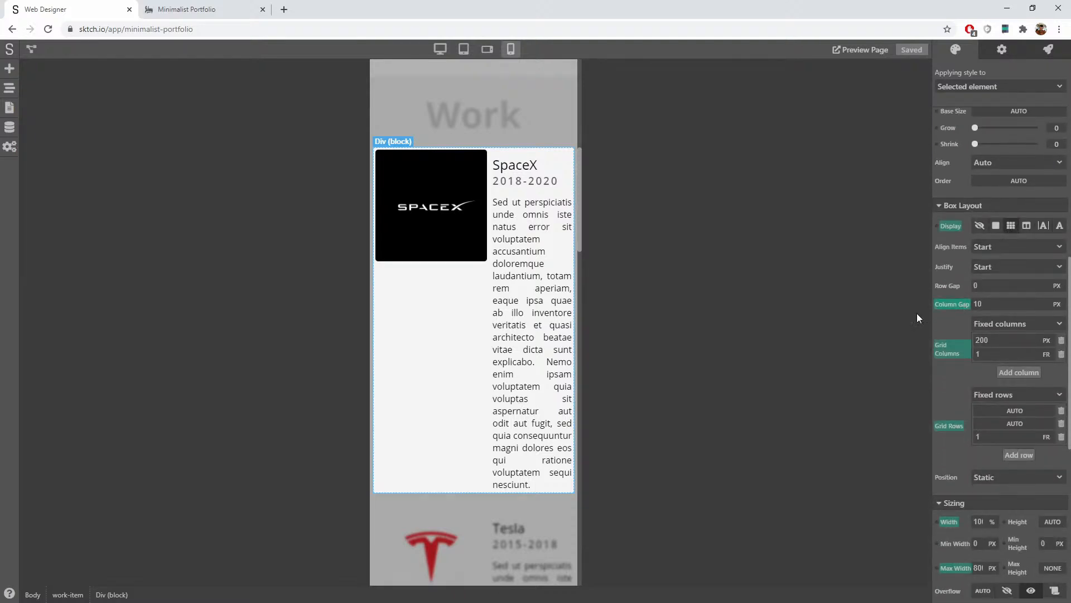
{"action": "left_click", "coordinate": [443, 217]}
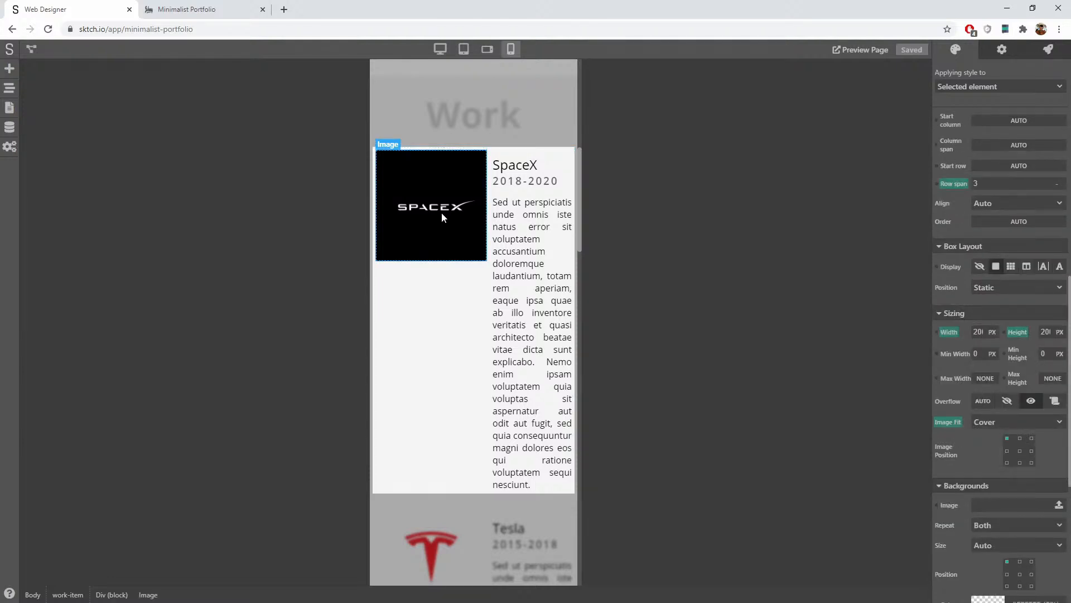
{"action": "left_click", "coordinate": [446, 327]}
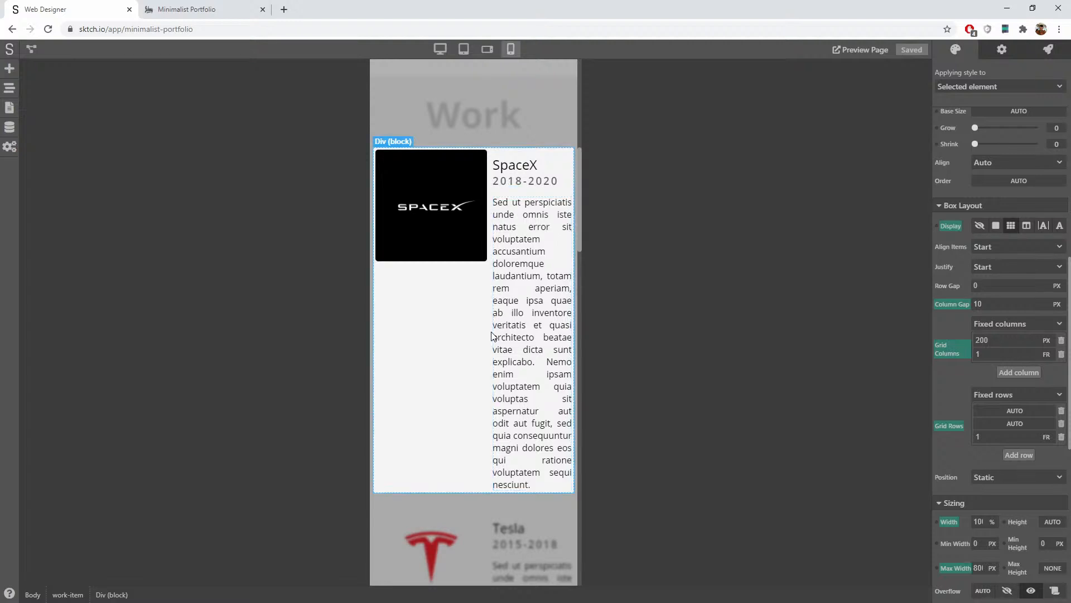
{"action": "left_click", "coordinate": [439, 49]}
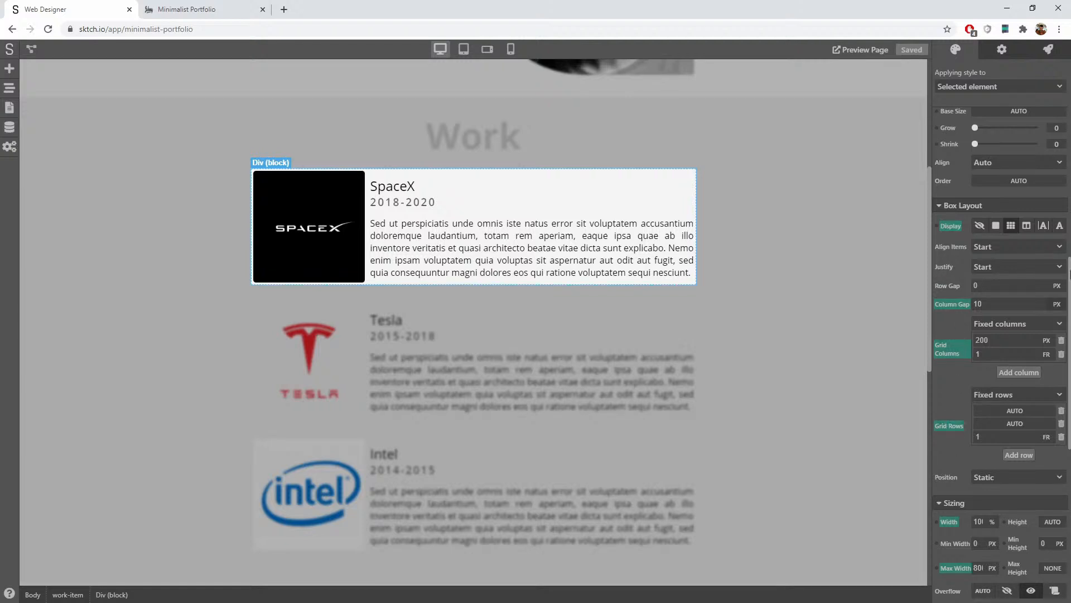
Step: Create a new work-card class on the SpaceX card block
{"action": "left_click", "coordinate": [992, 89]}
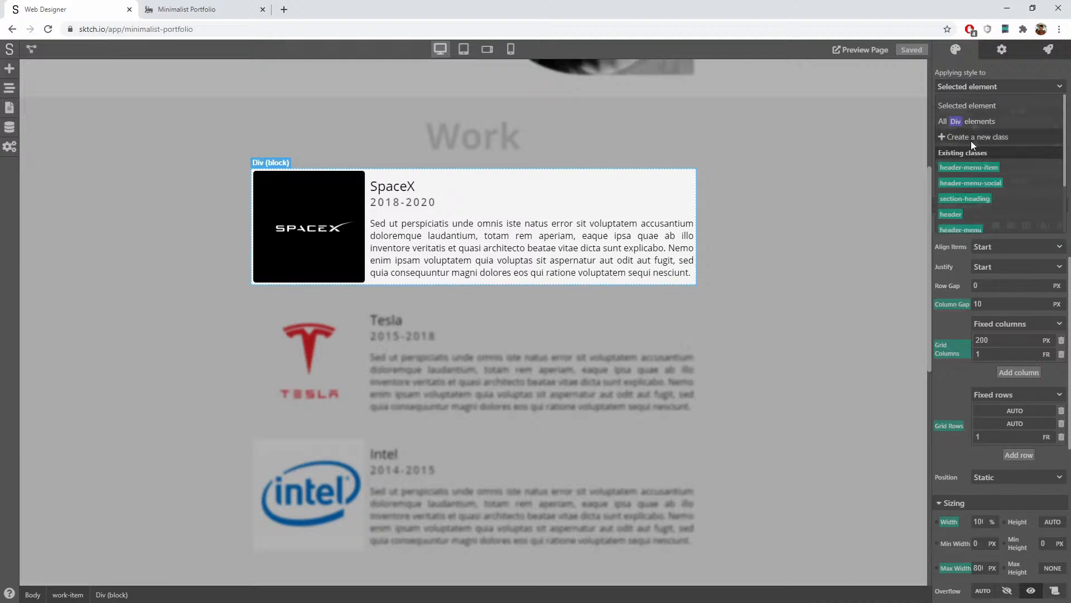
{"action": "left_click", "coordinate": [972, 137]}
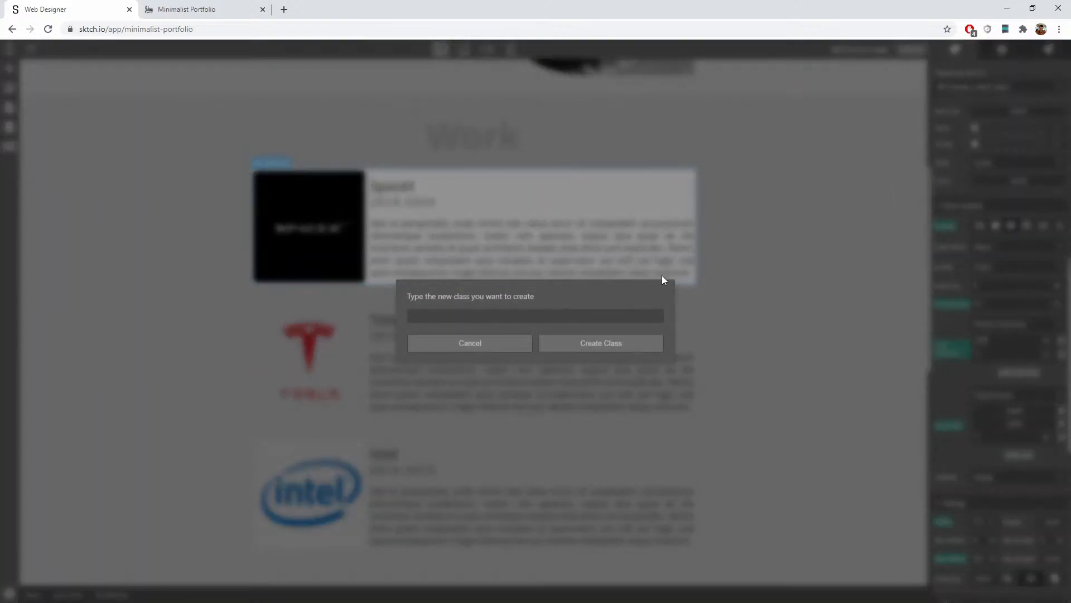
{"action": "type", "text": "work-"}
{"action": "type", "text": "rd"}
{"action": "left_click", "coordinate": [612, 343]}
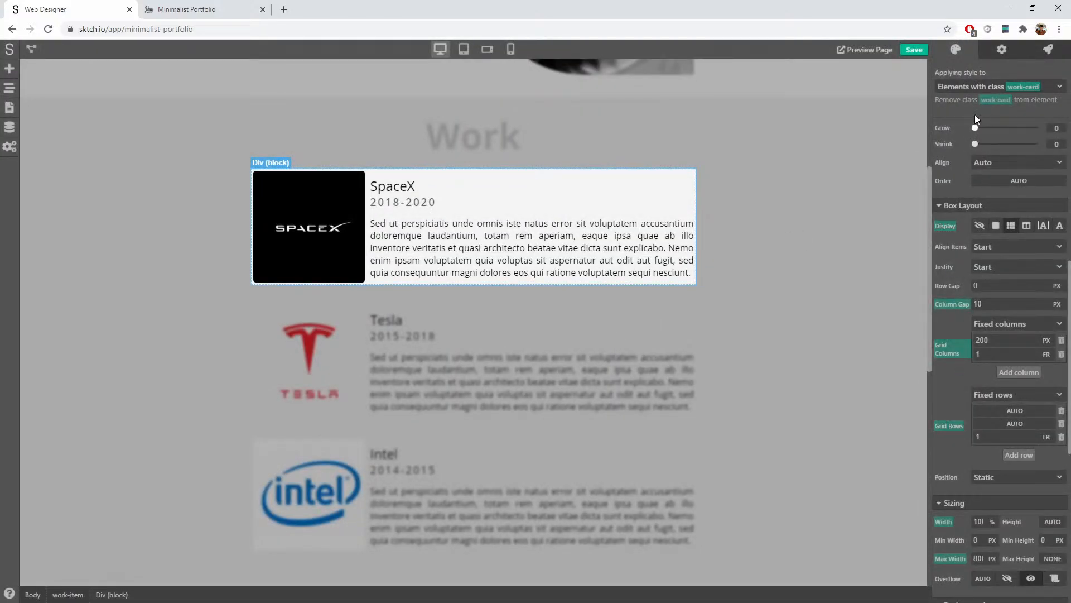
Step: Clear the element's own 100% width and 800 px max width
{"action": "left_click", "coordinate": [976, 86]}
{"action": "left_click", "coordinate": [967, 99]}
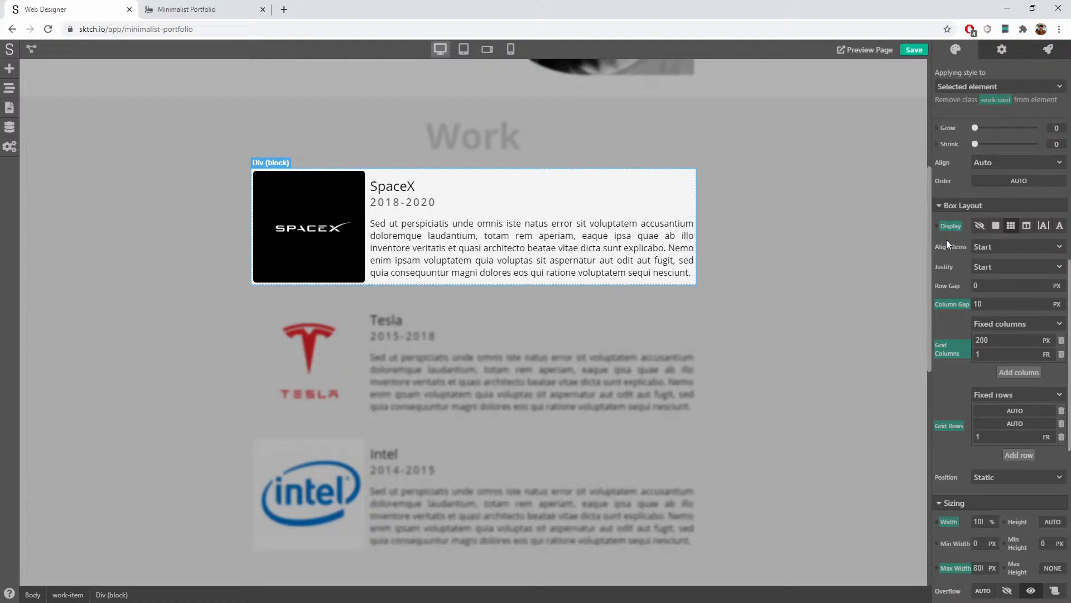
{"action": "scroll", "coordinate": [949, 437], "scroll_direction": "down", "scroll_amount": 4}
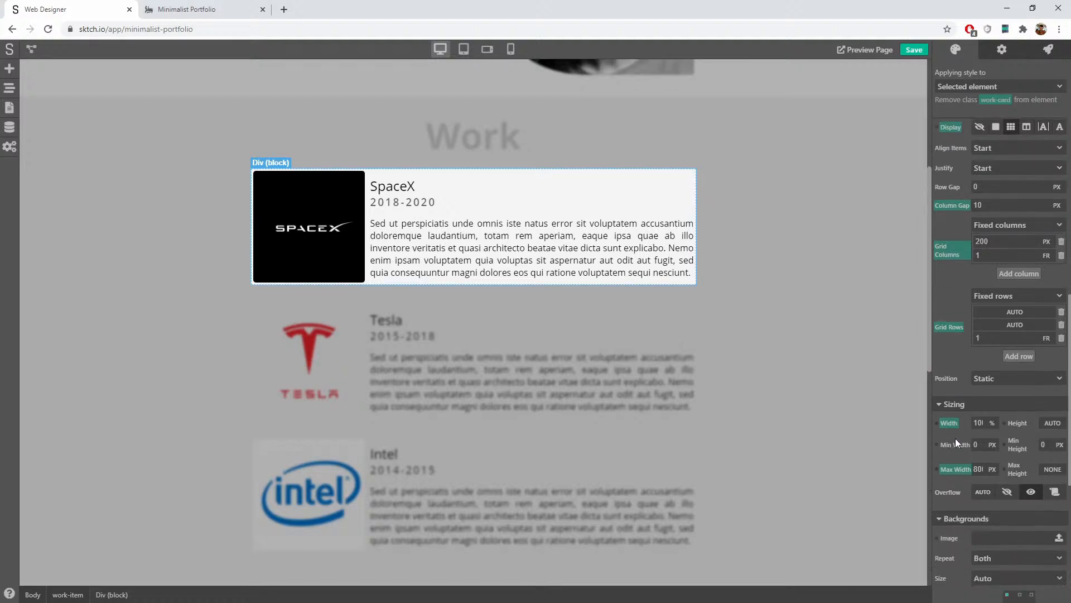
{"action": "scroll", "coordinate": [1007, 419], "scroll_direction": "up", "scroll_amount": 4}
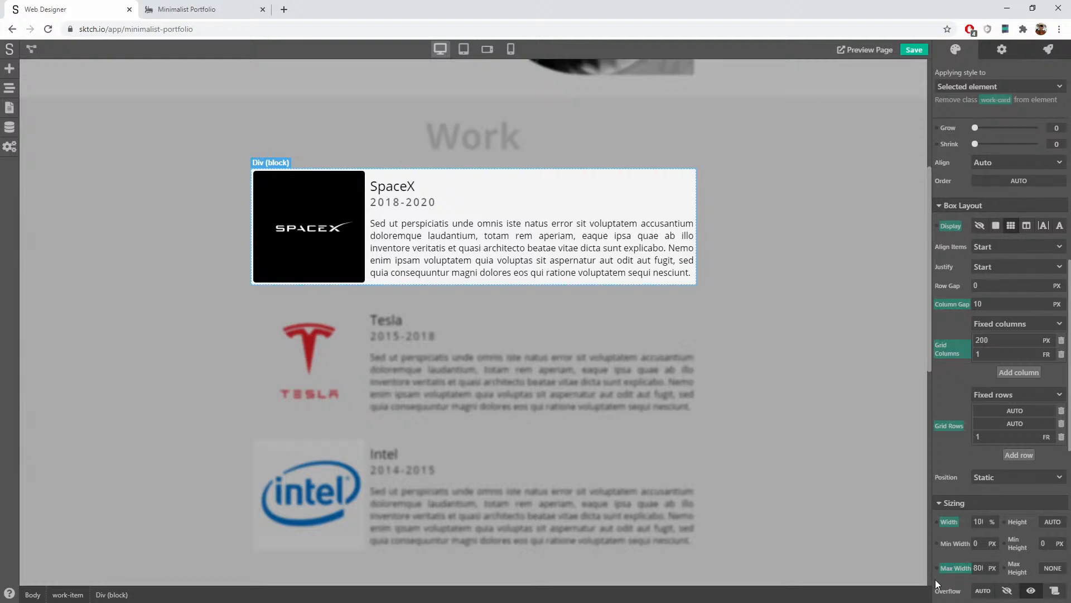
{"action": "left_click", "coordinate": [966, 570]}
{"action": "left_click", "coordinate": [991, 552]}
{"action": "left_click", "coordinate": [960, 521]}
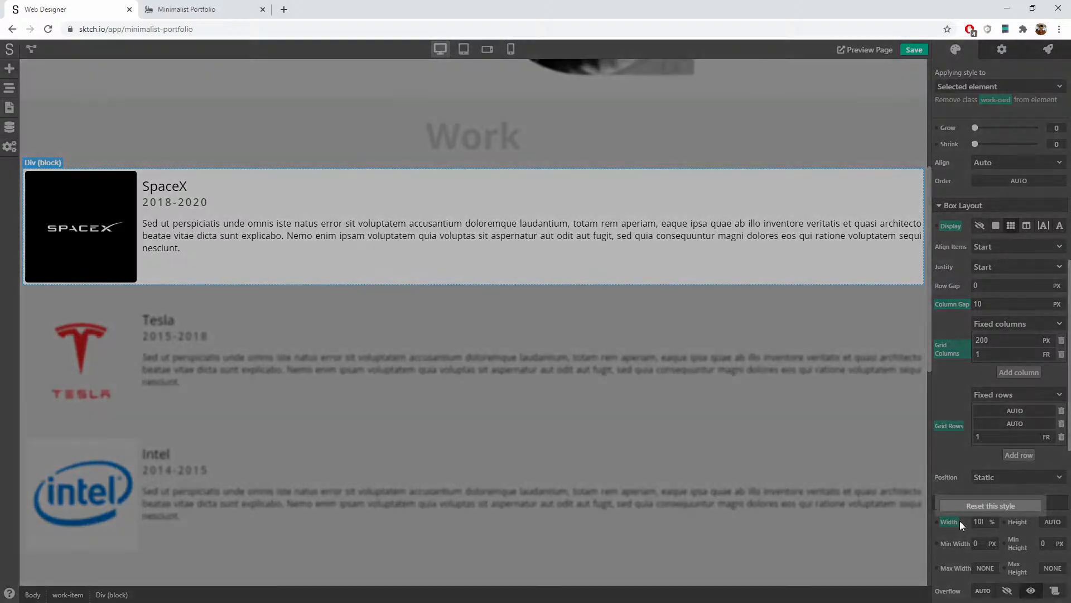
{"action": "left_click", "coordinate": [982, 505]}
Step: Give the work-card class 100% width and 800 px max width
{"action": "left_click", "coordinate": [1002, 86]}
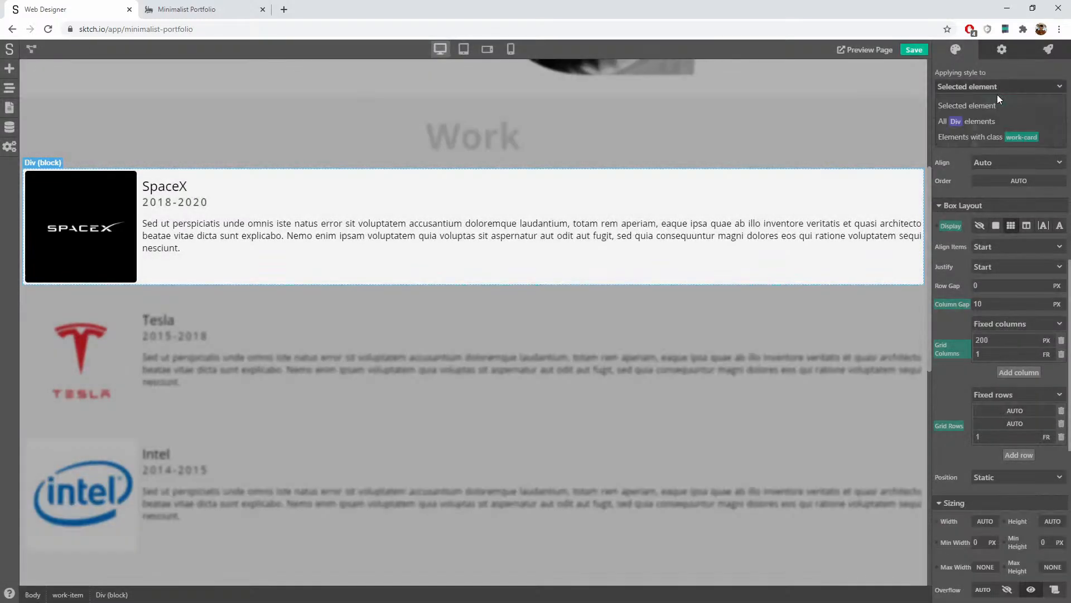
{"action": "left_click", "coordinate": [978, 136]}
{"action": "left_click", "coordinate": [985, 557]}
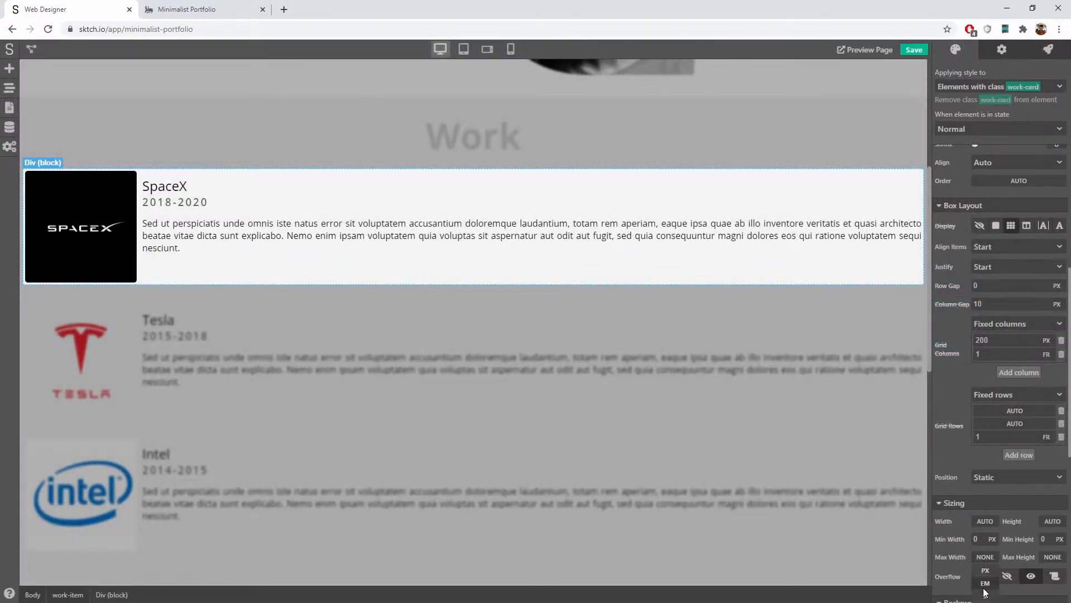
{"action": "left_click", "coordinate": [985, 571]}
{"action": "type", "text": "800"}
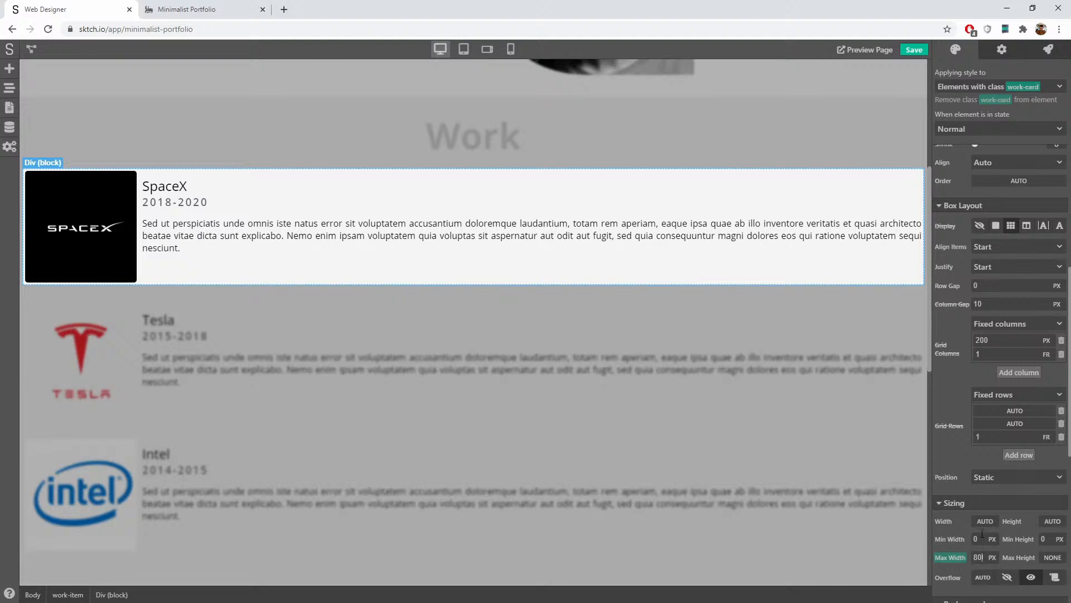
{"action": "left_click", "coordinate": [985, 524]}
{"action": "left_click", "coordinate": [988, 562]}
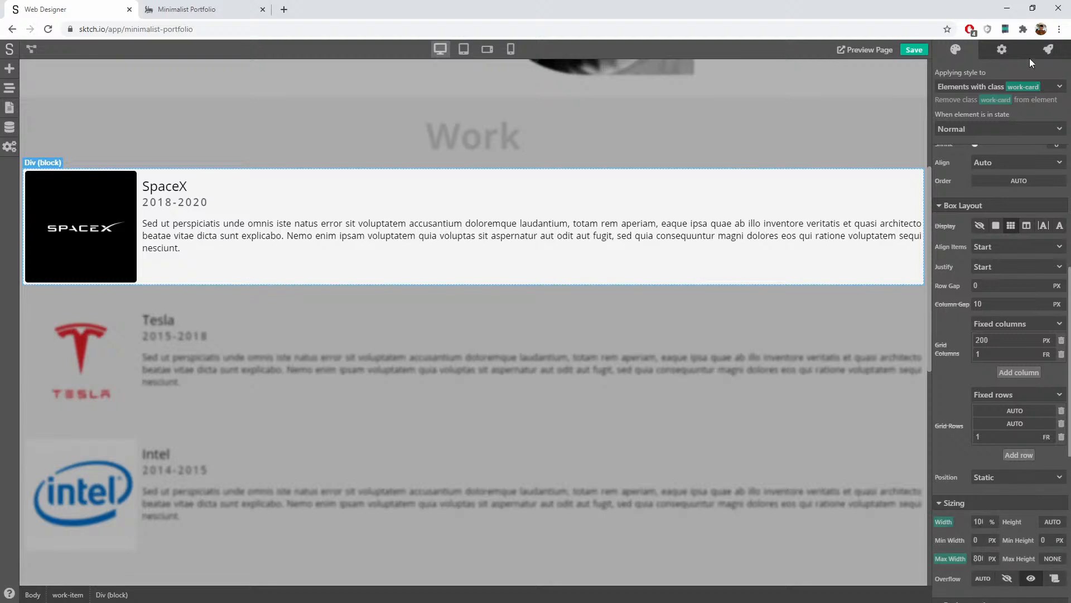
Step: Reset the element's own grid rows back to a single auto row
{"action": "left_click", "coordinate": [997, 83]}
{"action": "left_click", "coordinate": [988, 109]}
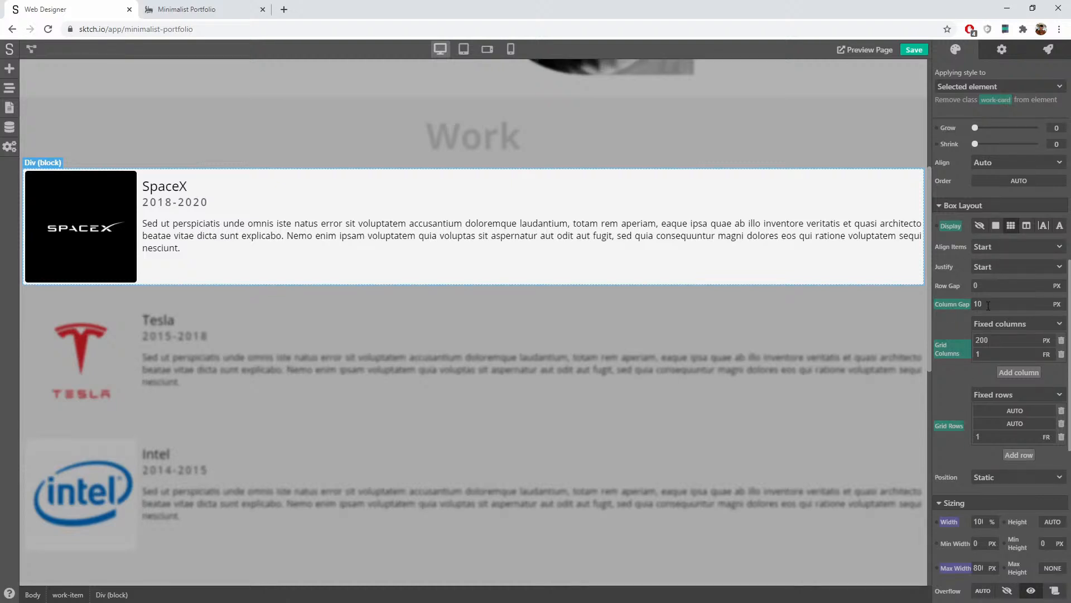
{"action": "left_click", "coordinate": [947, 425]}
{"action": "left_click", "coordinate": [973, 444]}
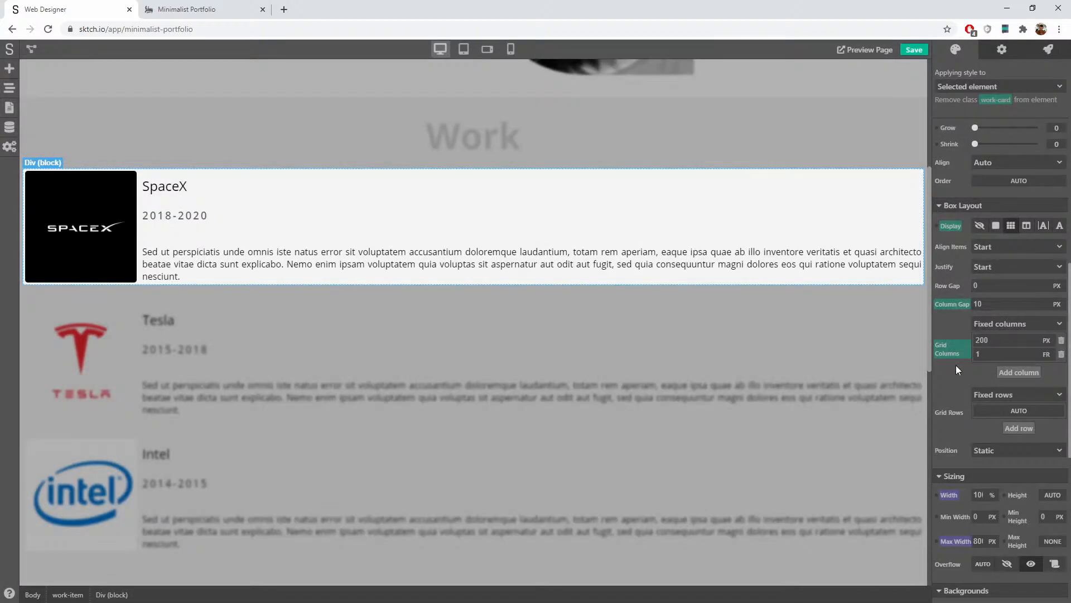
{"action": "left_click", "coordinate": [950, 353]}
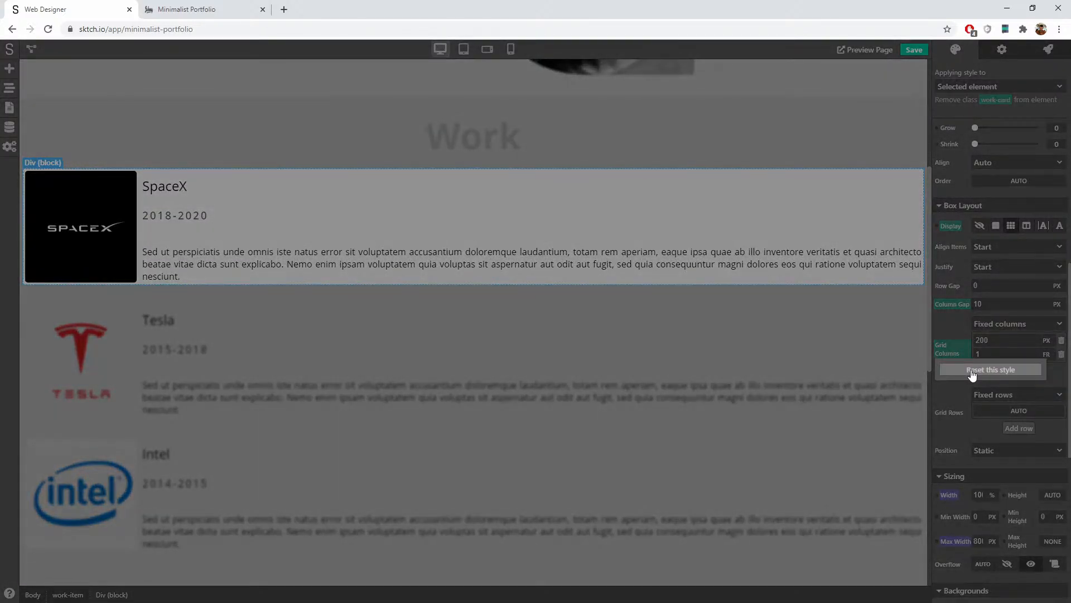
Step: Clear the element's own grid columns, column gap and grid display
{"action": "left_click", "coordinate": [972, 370]}
{"action": "left_click", "coordinate": [949, 303]}
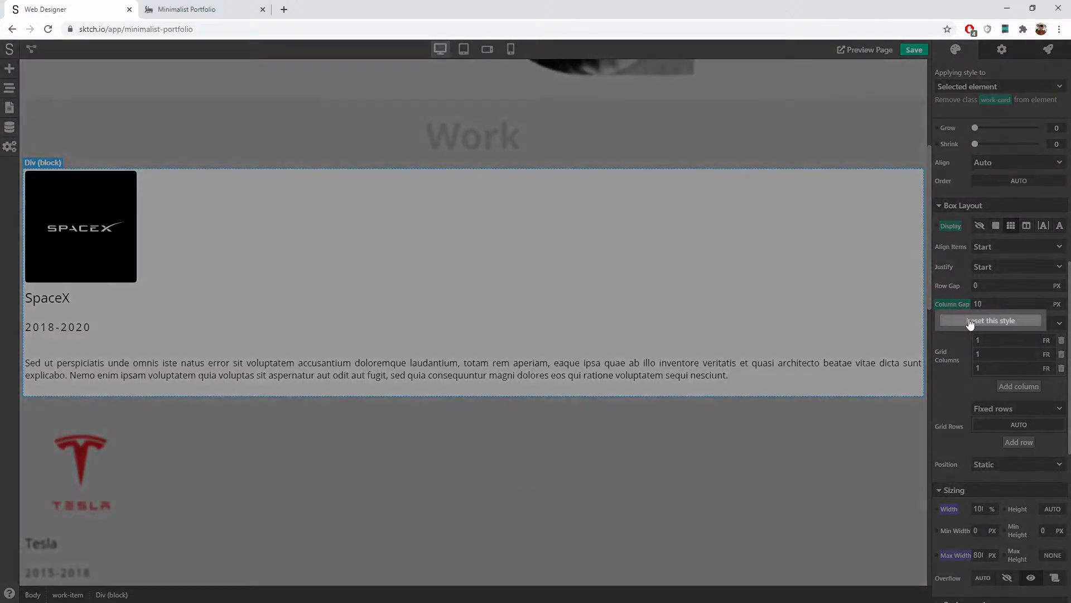
{"action": "left_click", "coordinate": [971, 322]}
{"action": "left_click", "coordinate": [950, 226]}
{"action": "left_click", "coordinate": [973, 244]}
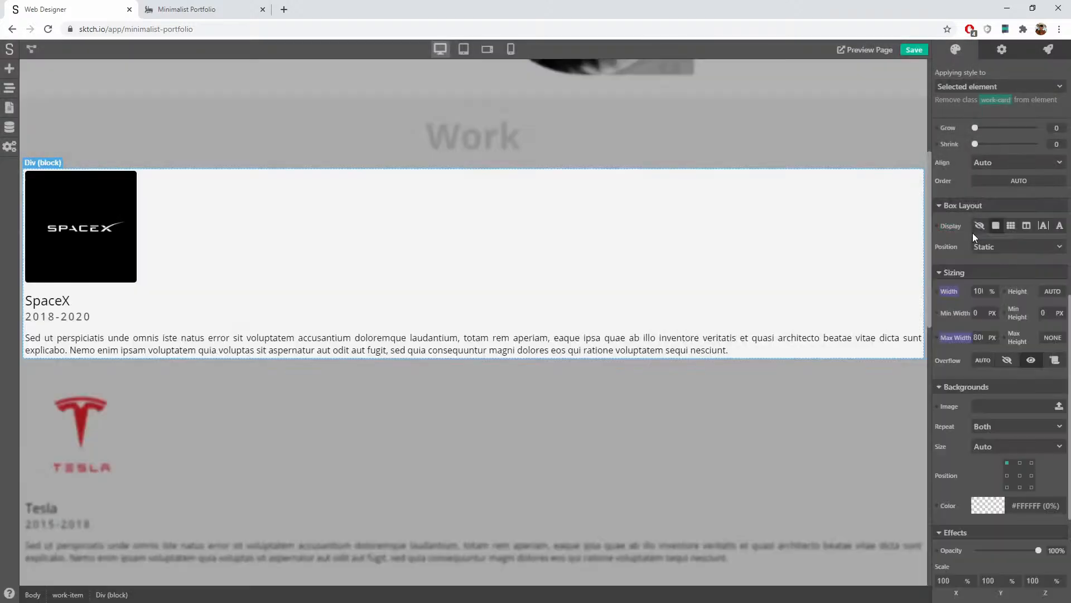
Step: Make the work-card class a grid with 10 px gap and 200 px and 1 fr columns
{"action": "left_click", "coordinate": [1012, 84]}
{"action": "left_click", "coordinate": [985, 135]}
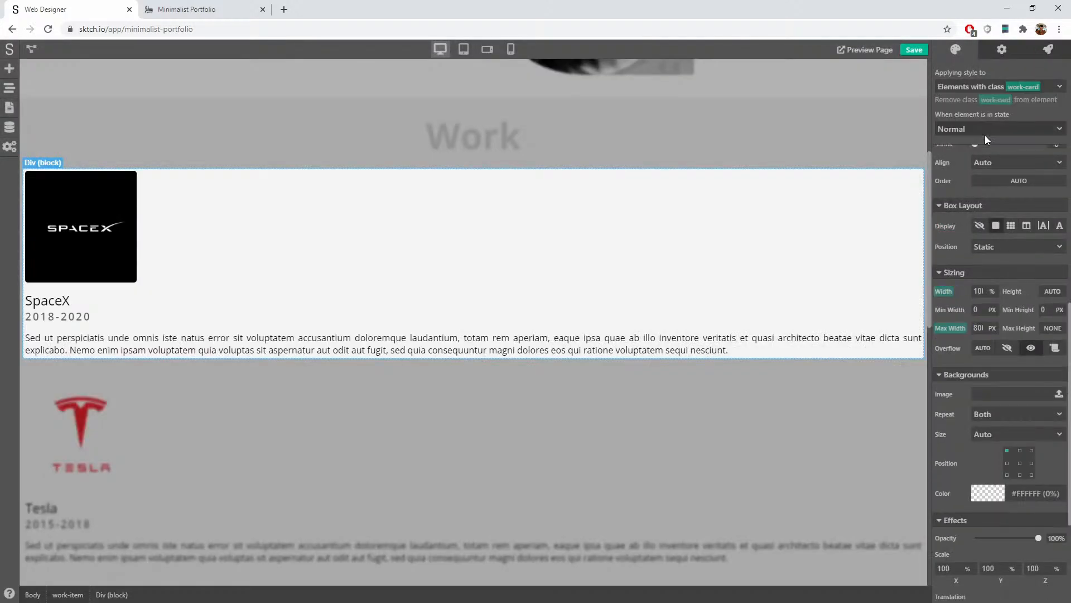
{"action": "left_click", "coordinate": [1015, 226]}
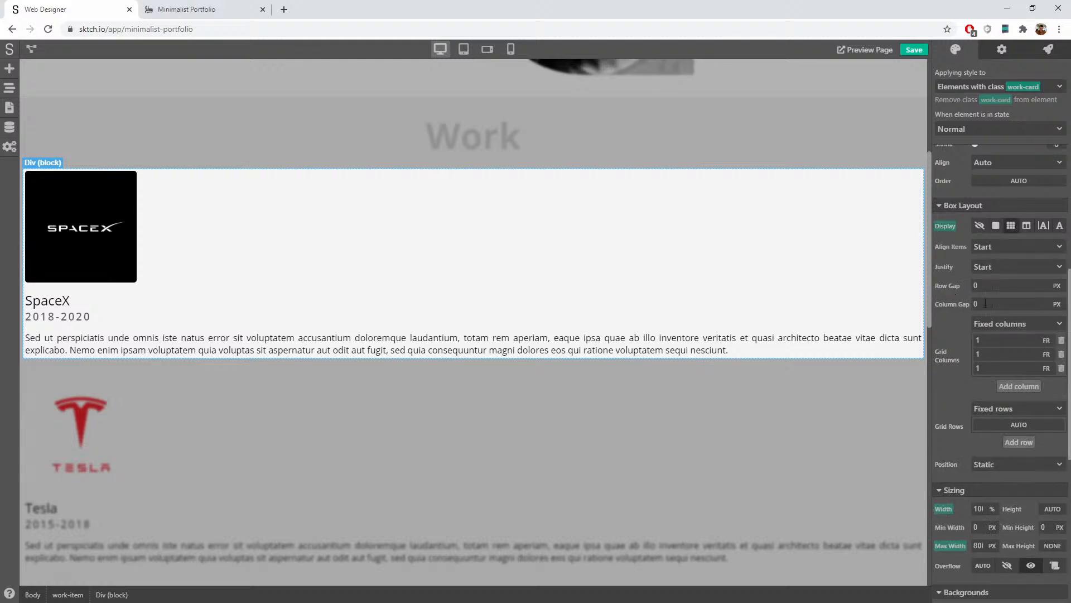
{"action": "left_click_drag", "start_coordinate": [983, 305], "coordinate": [940, 305]}
{"action": "key", "text": "Return"}
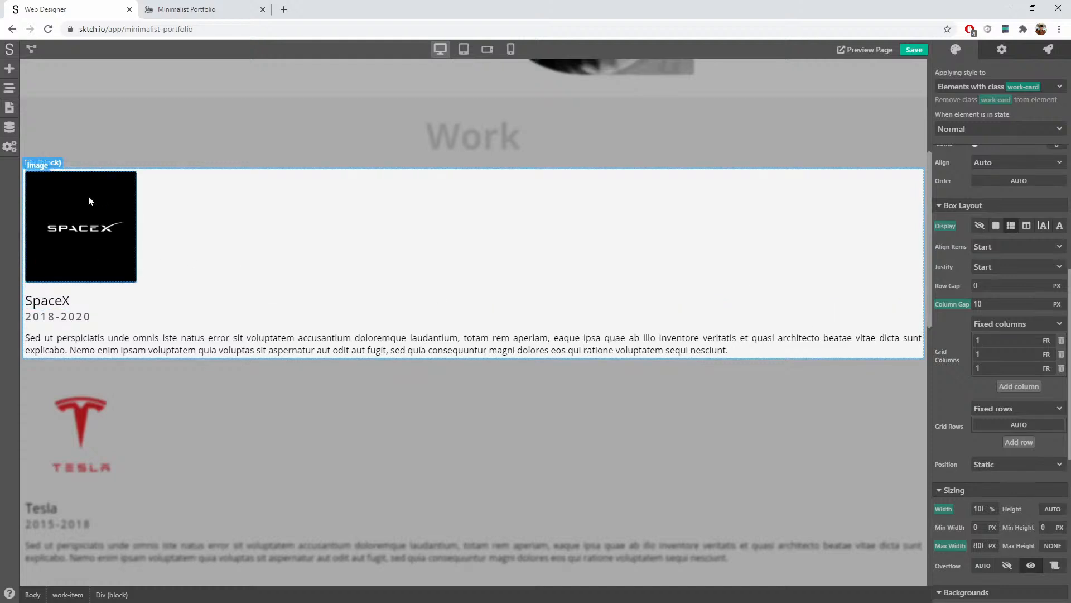
{"action": "type", "text": "200"}
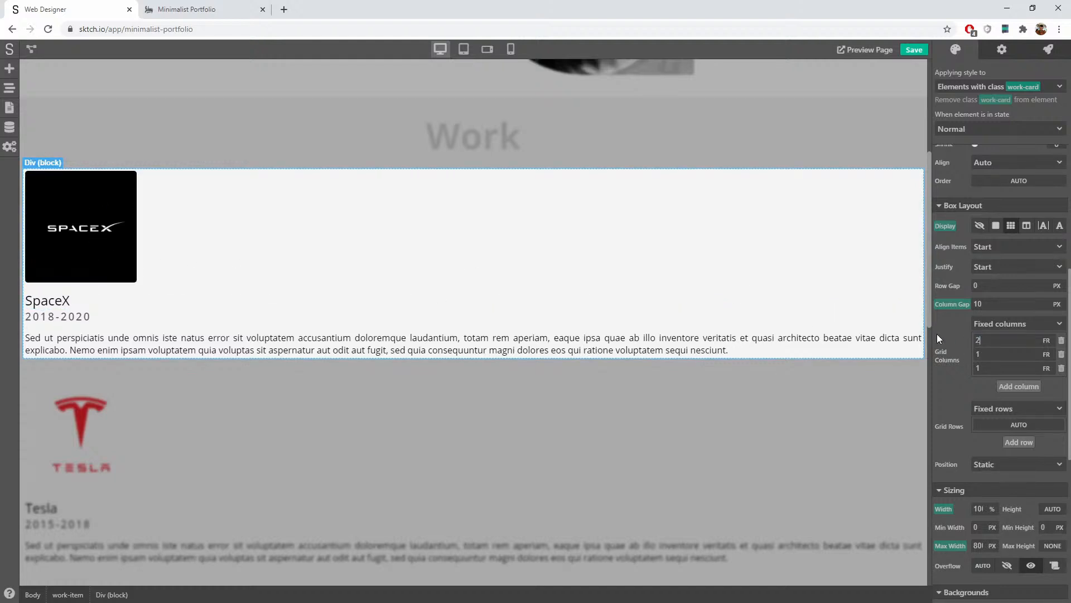
{"action": "left_click", "coordinate": [1047, 341]}
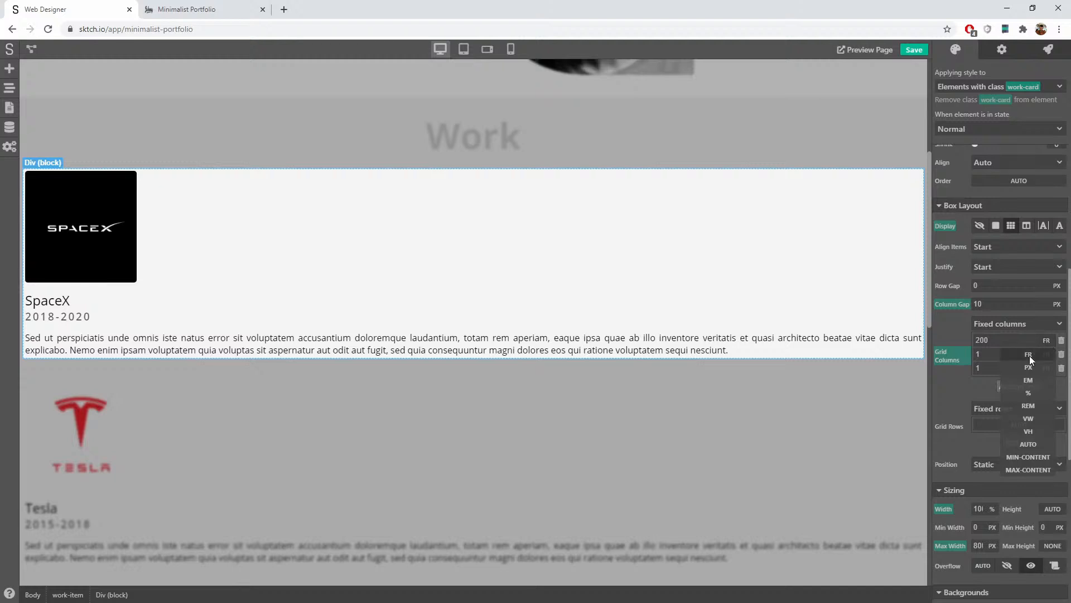
{"action": "left_click", "coordinate": [1036, 363]}
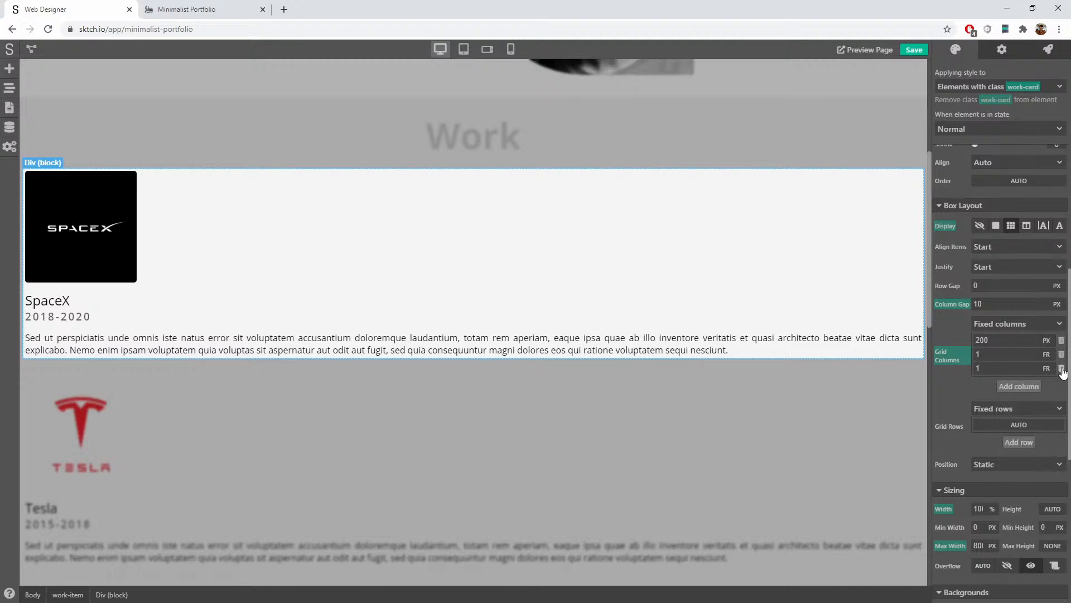
{"action": "left_click", "coordinate": [1061, 368]}
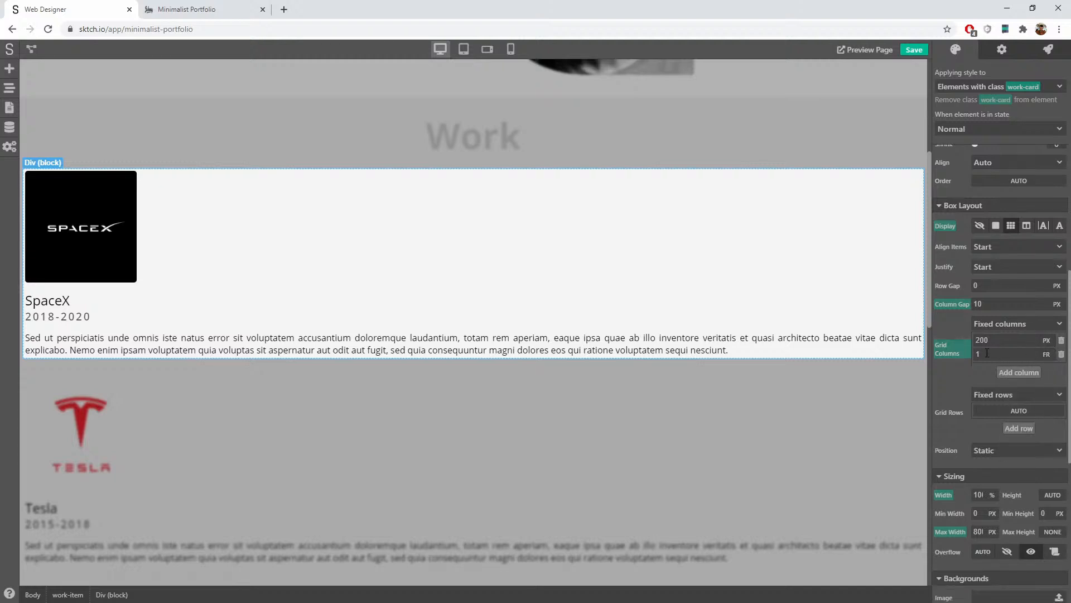
Step: Add three work-card grid rows sized auto, auto and 1 fr
{"action": "left_click", "coordinate": [1020, 396]}
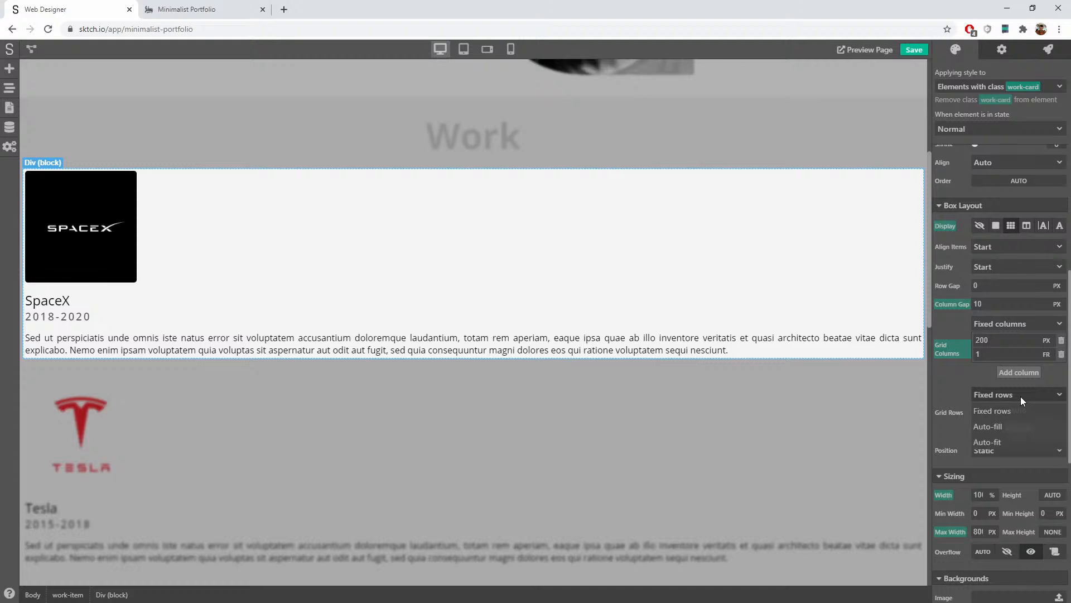
{"action": "left_click", "coordinate": [1006, 409]}
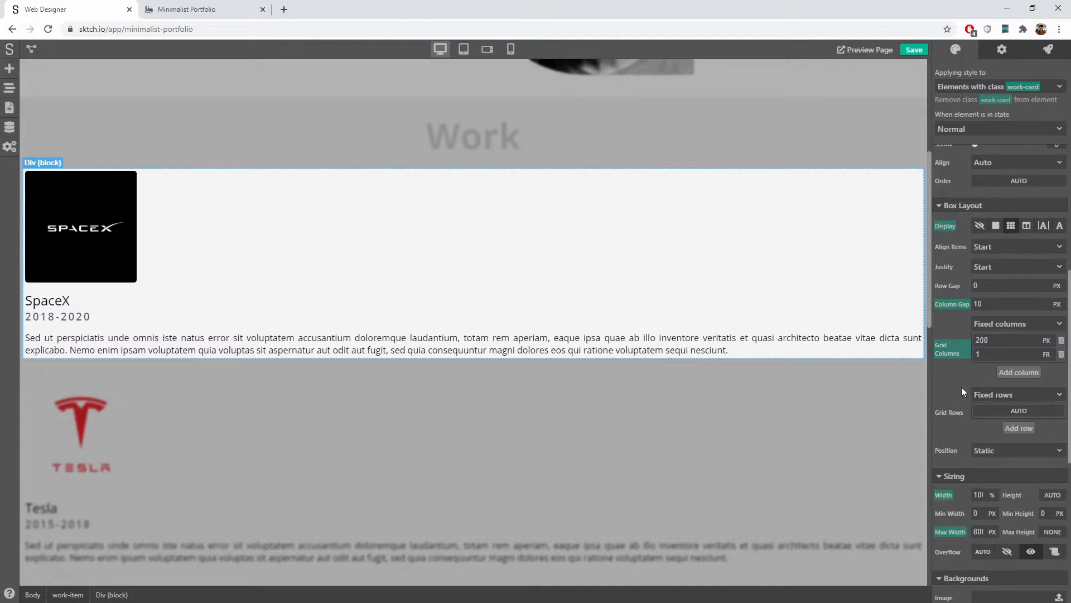
{"action": "left_click", "coordinate": [1014, 408]}
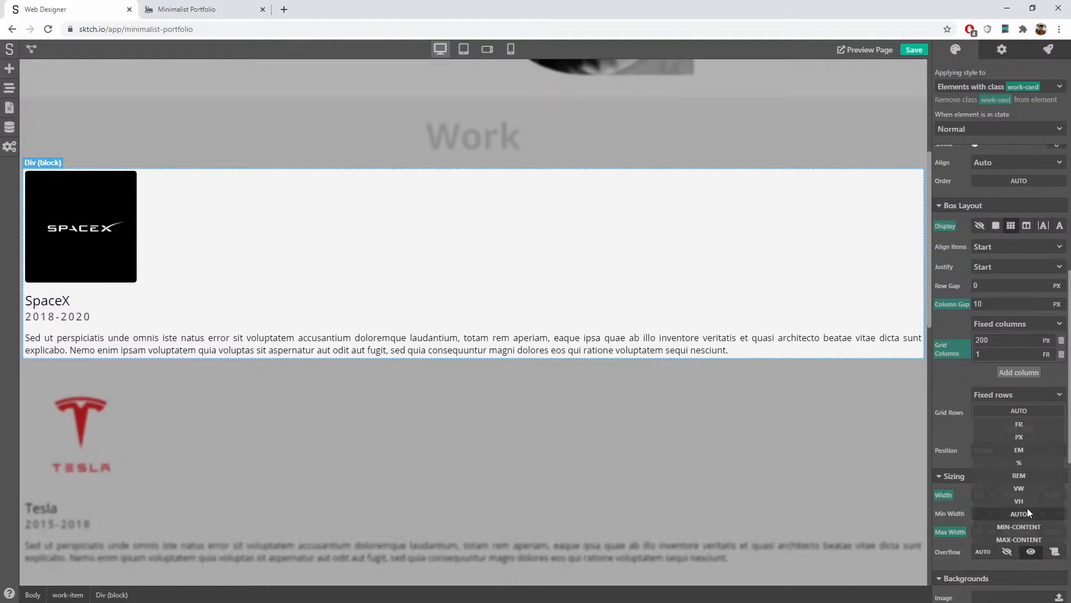
{"action": "left_click", "coordinate": [1026, 508]}
{"action": "left_click", "coordinate": [1022, 424]}
{"action": "left_click", "coordinate": [1019, 441]}
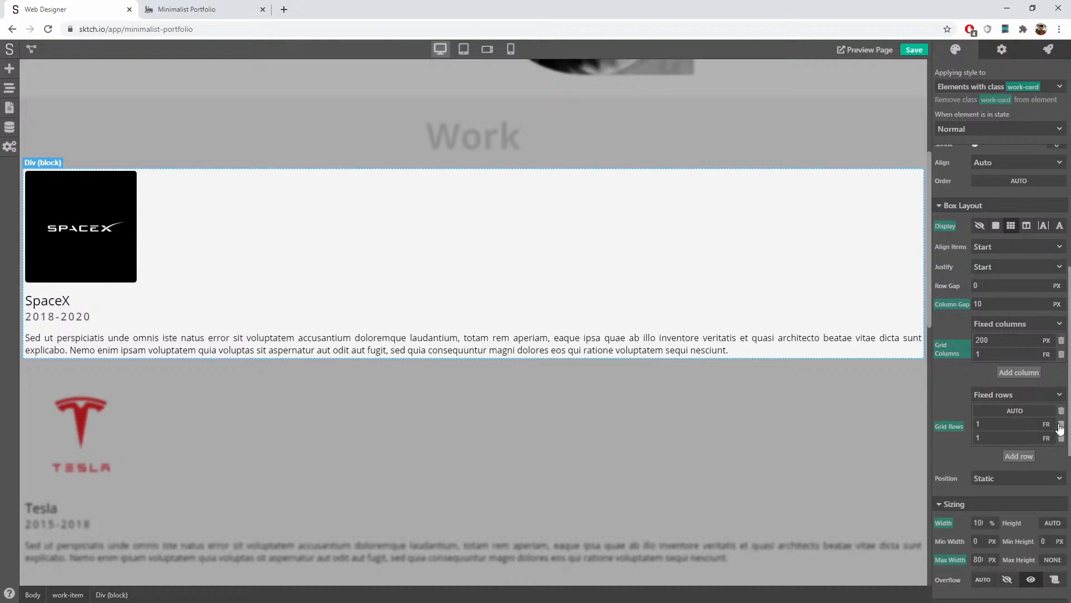
{"action": "left_click", "coordinate": [1043, 437]}
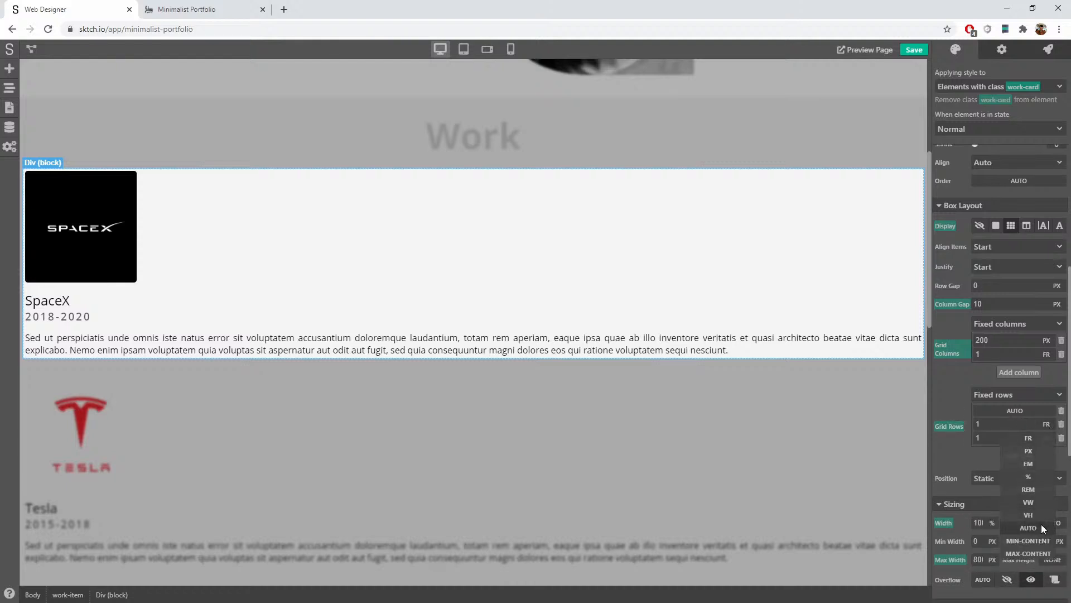
{"action": "left_click", "coordinate": [1040, 525]}
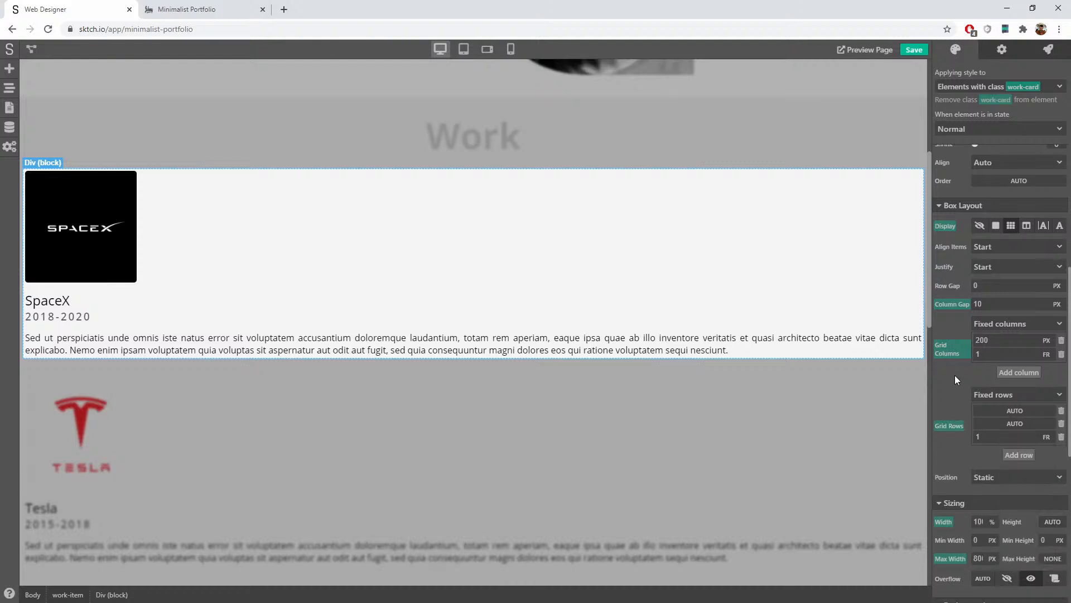
Step: Save and reload the editor, then select the SpaceX card's inner work-card block
{"action": "left_click", "coordinate": [915, 52]}
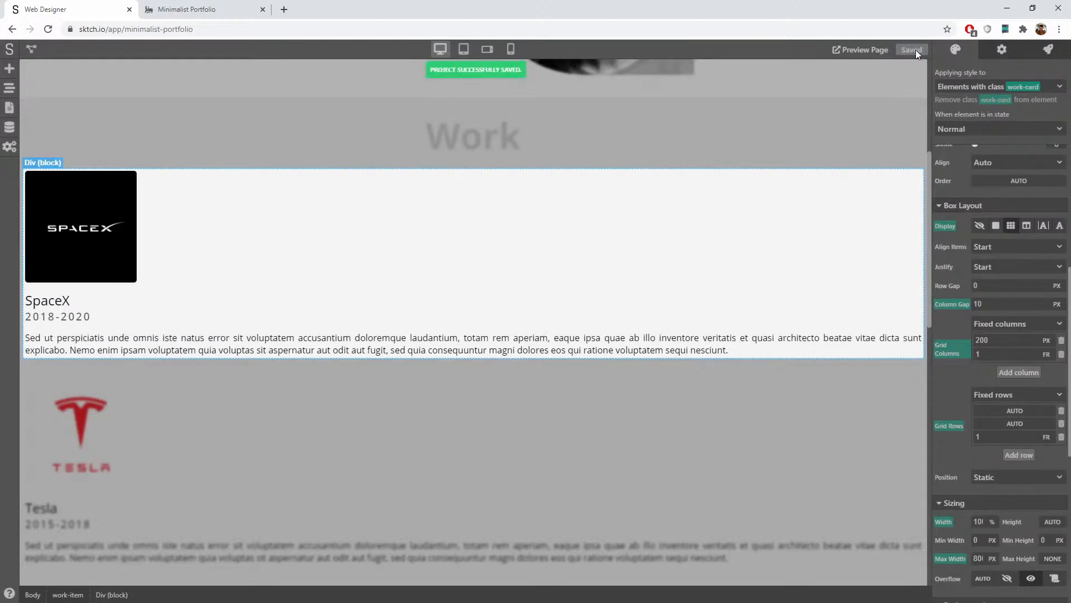
{"action": "left_click", "coordinate": [45, 30]}
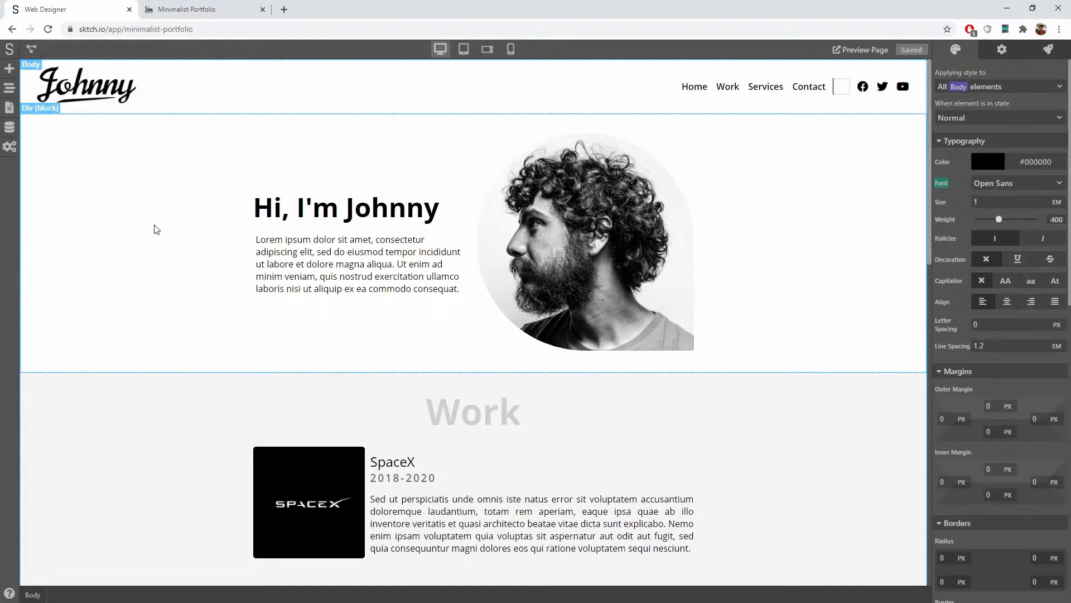
{"action": "scroll", "coordinate": [439, 409], "scroll_direction": "down", "scroll_amount": 5}
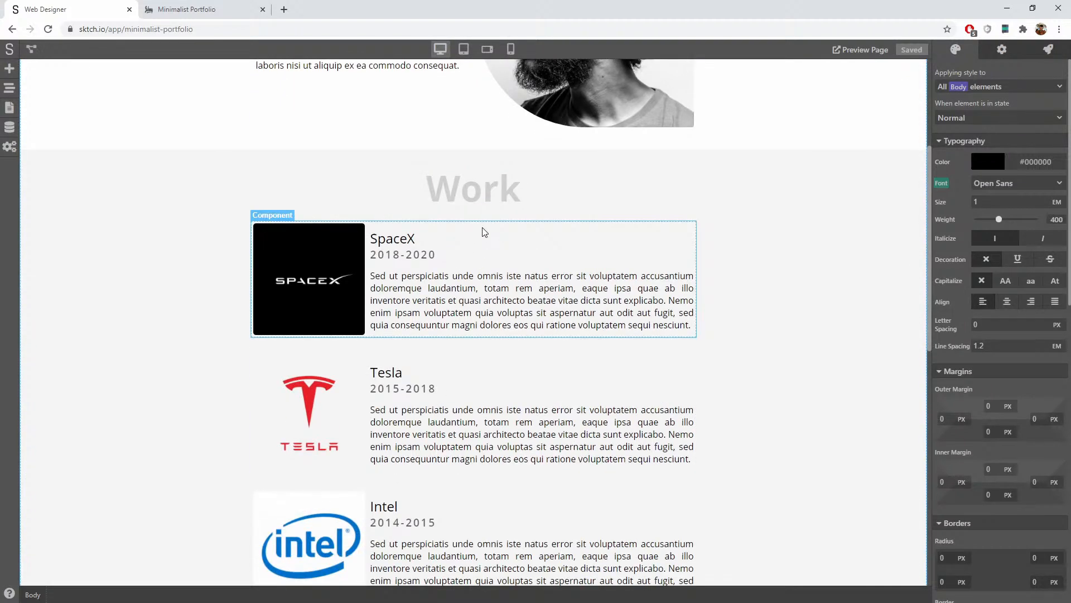
{"action": "left_click", "coordinate": [530, 230]}
{"action": "double_click", "coordinate": [530, 227]}
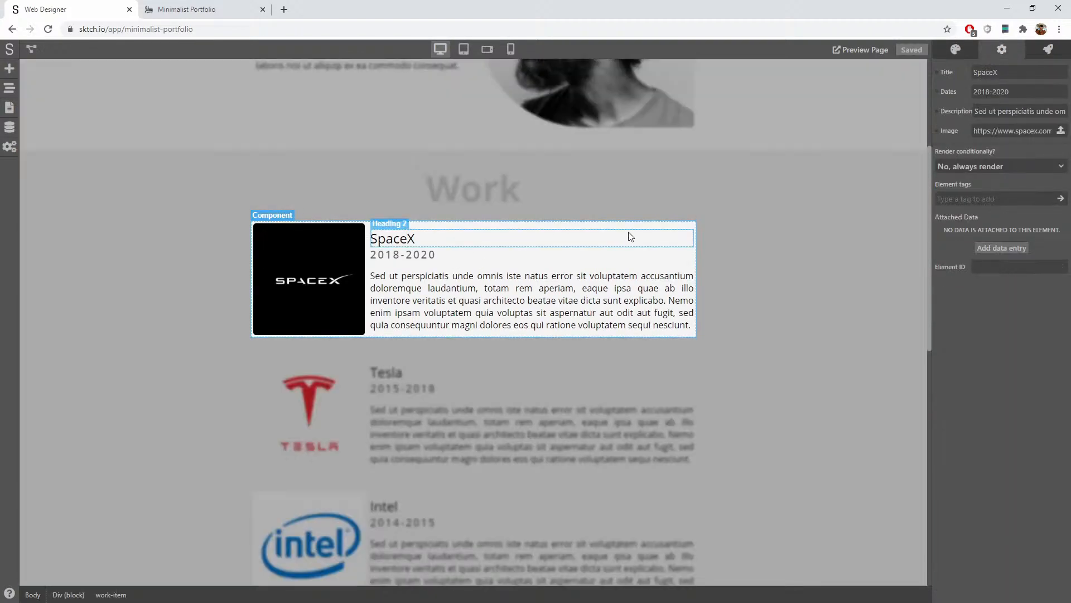
{"action": "left_click", "coordinate": [682, 230]}
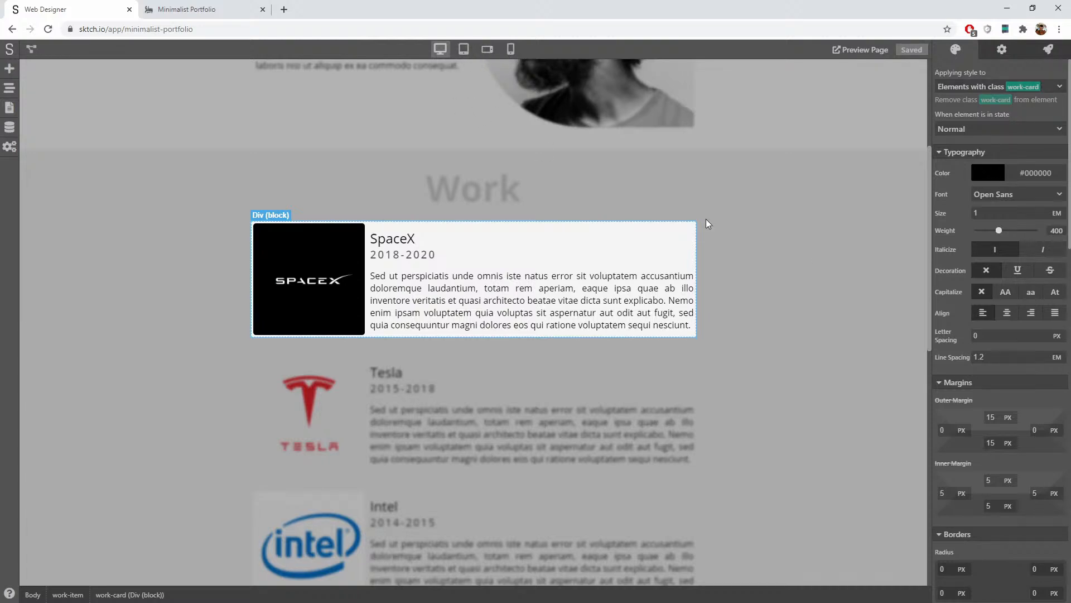
{"action": "scroll", "coordinate": [1046, 382], "scroll_direction": "down", "scroll_amount": 8}
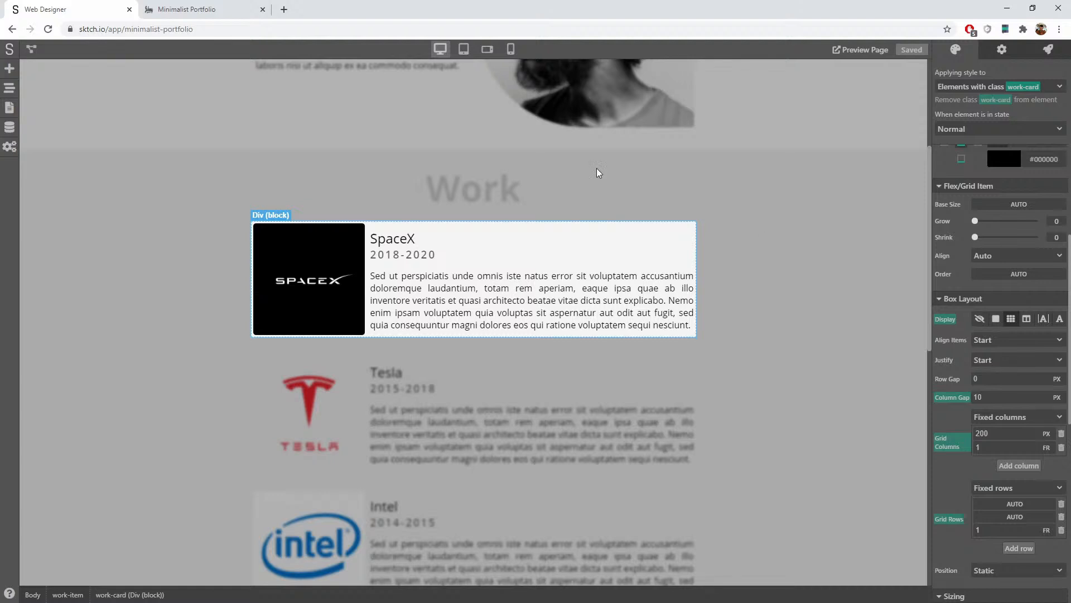
Step: At tablet-landscape width, make the work card a flex column with items centred
{"action": "left_click", "coordinate": [488, 51]}
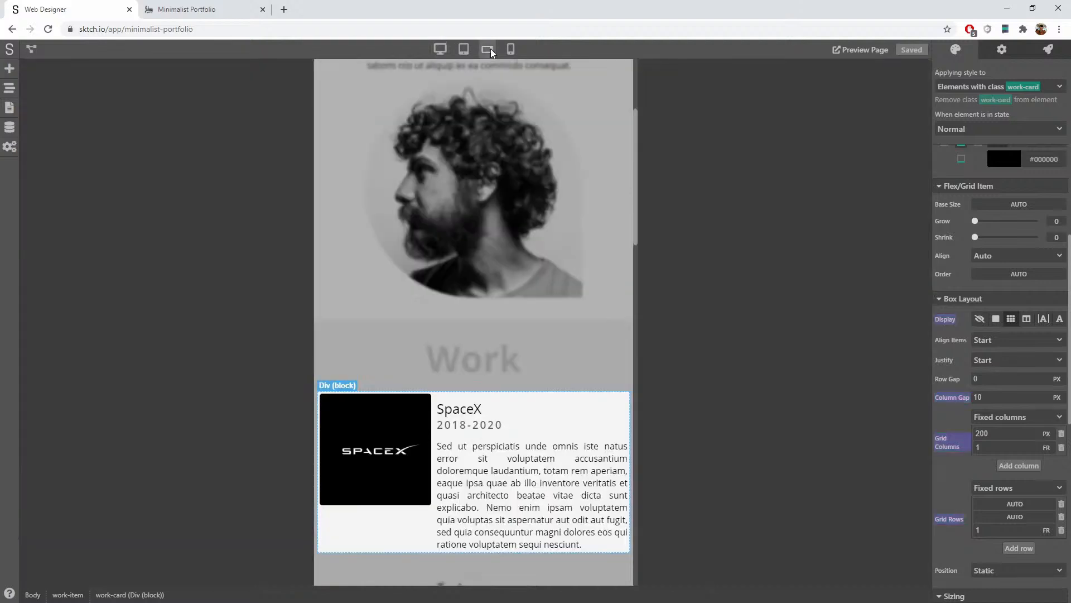
{"action": "left_click", "coordinate": [460, 54]}
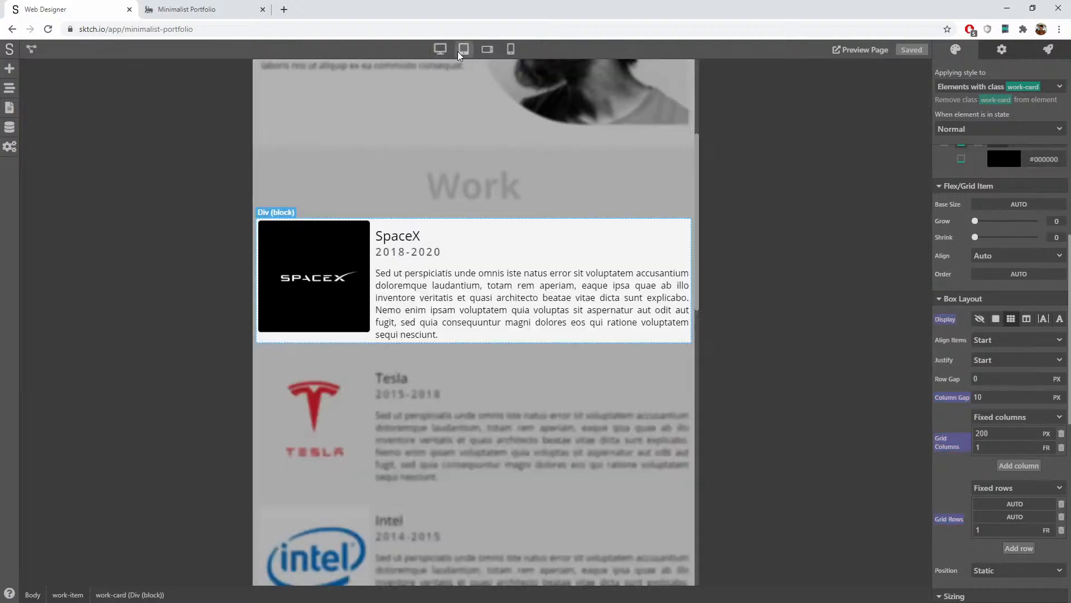
{"action": "left_click", "coordinate": [487, 51]}
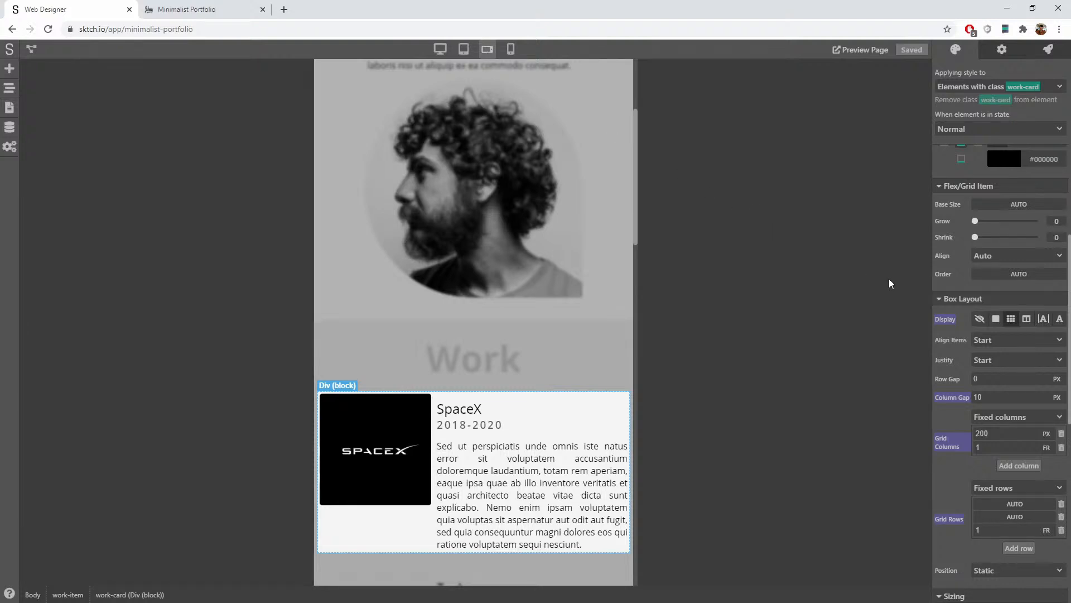
{"action": "left_click", "coordinate": [1026, 319]}
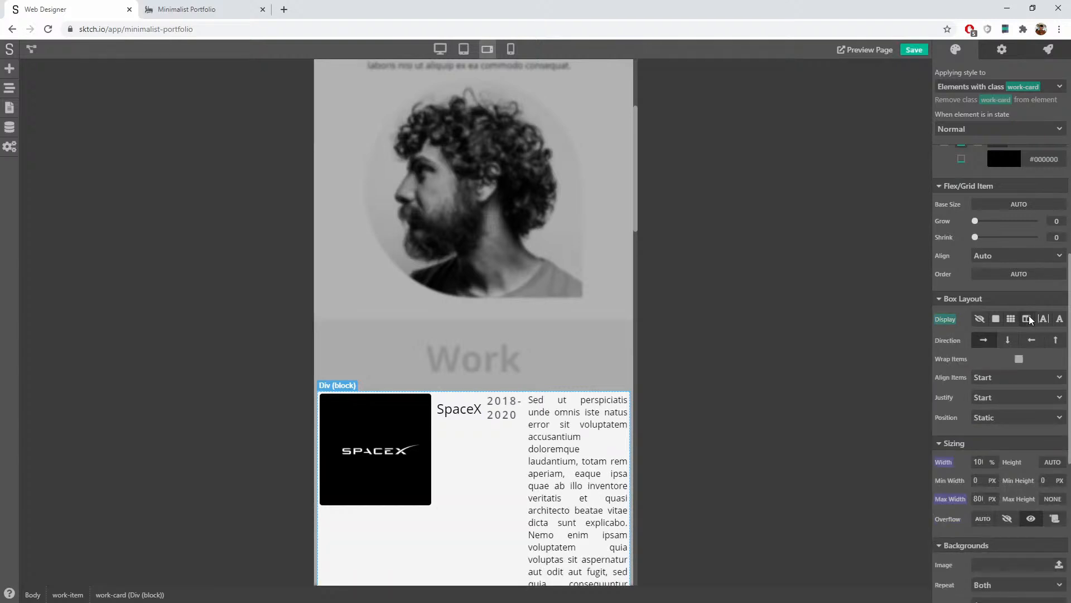
{"action": "left_click", "coordinate": [1011, 342]}
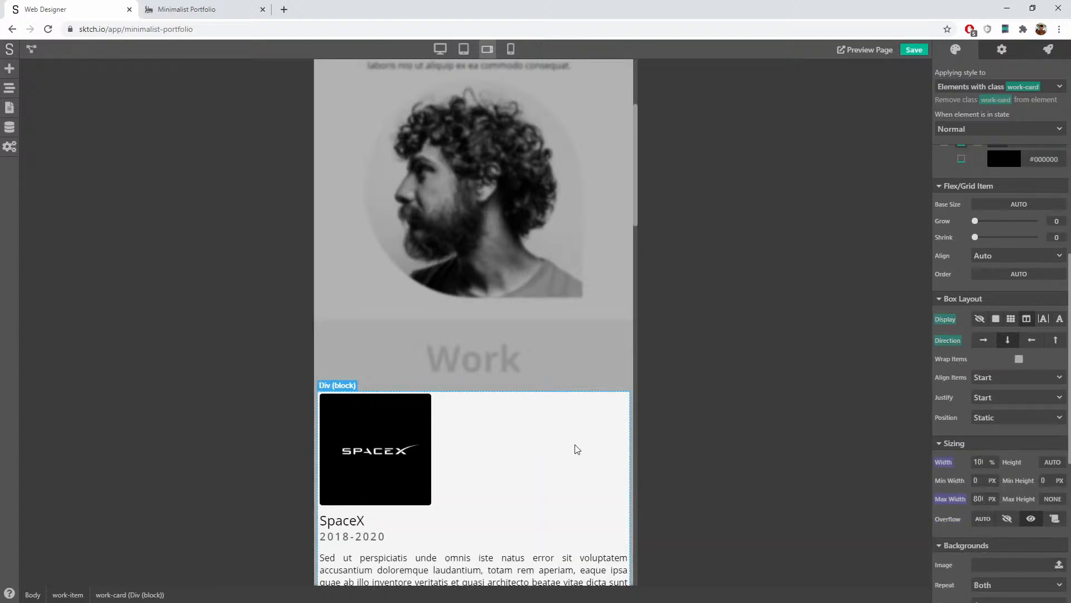
{"action": "scroll", "coordinate": [575, 444], "scroll_direction": "down", "scroll_amount": 3}
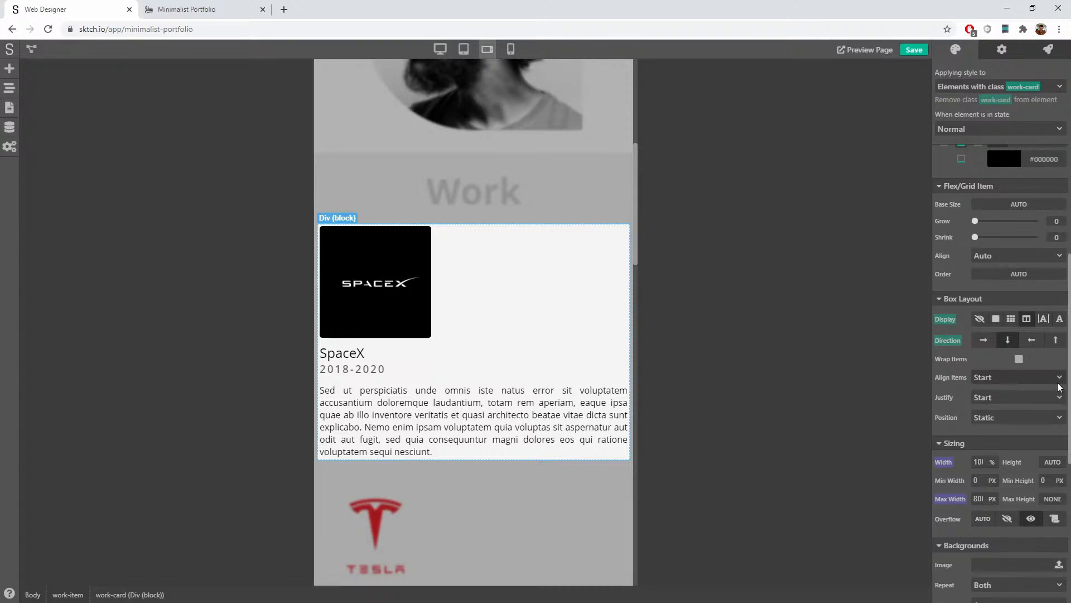
{"action": "left_click", "coordinate": [1043, 385]}
{"action": "left_click", "coordinate": [999, 413]}
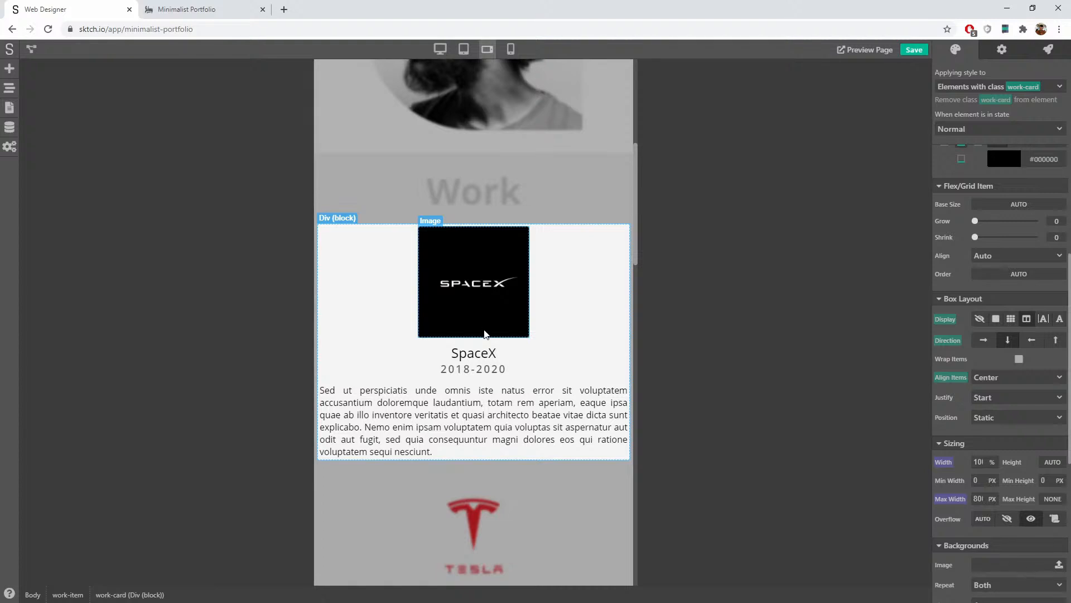
Step: Create a new work-card-image class on the SpaceX logo image
{"action": "left_click", "coordinate": [478, 283]}
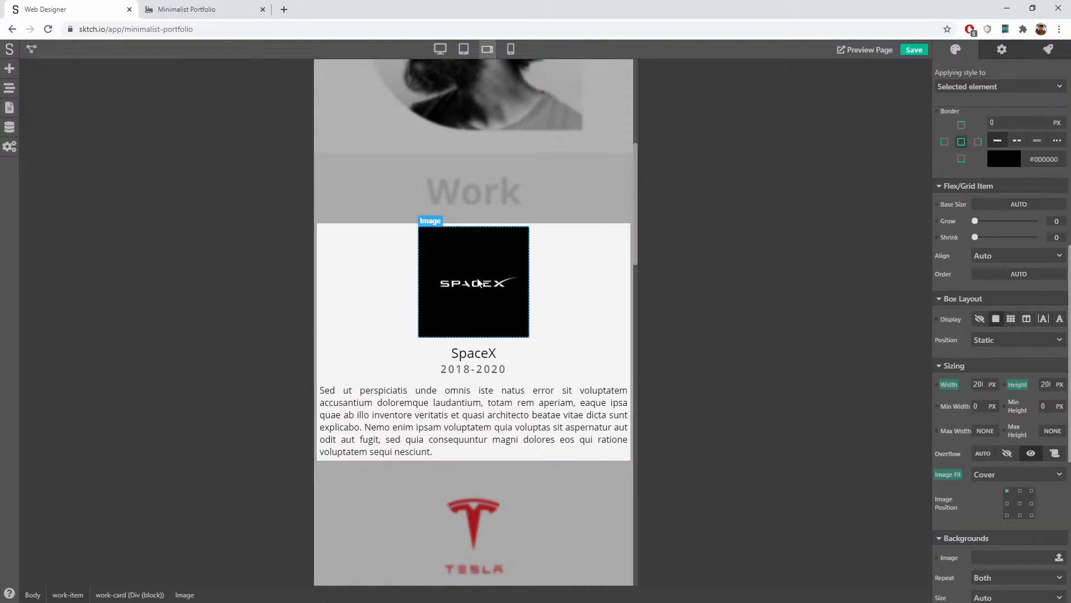
{"action": "left_click", "coordinate": [968, 89]}
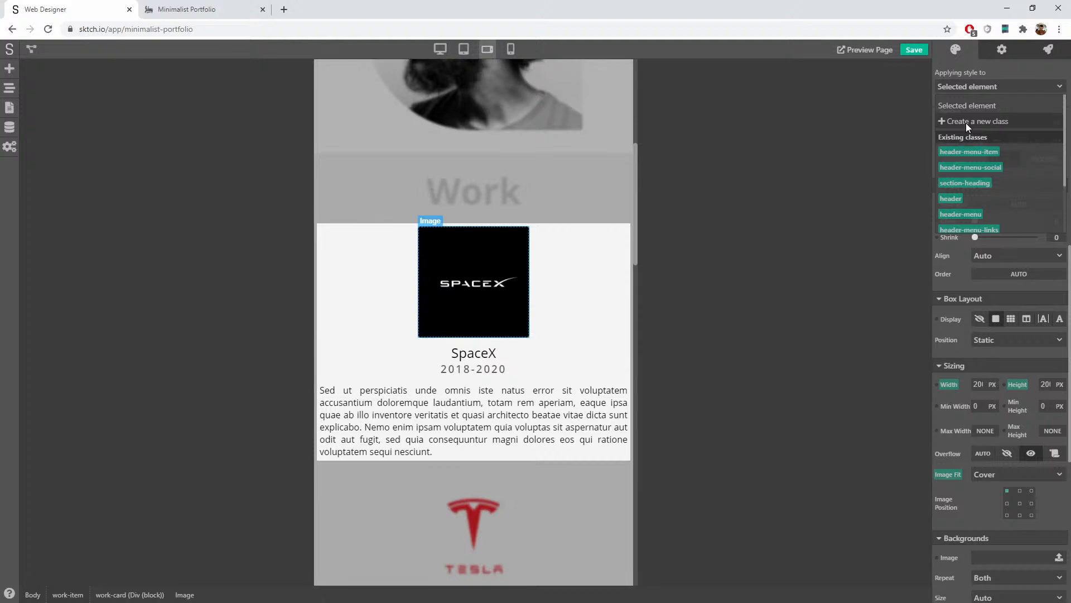
{"action": "left_click", "coordinate": [1009, 119]}
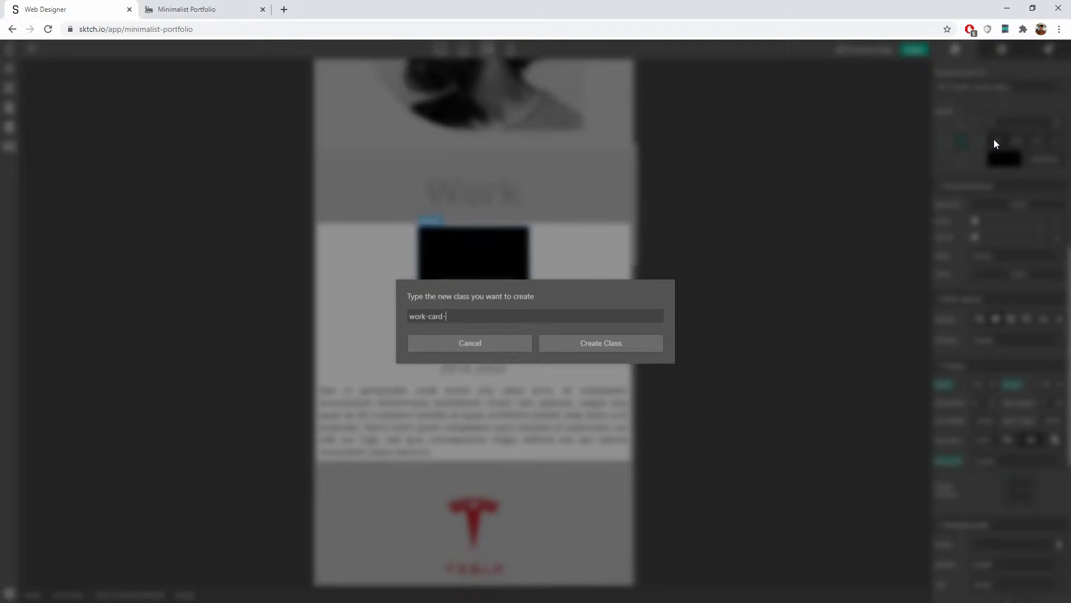
{"action": "left_click", "coordinate": [607, 343]}
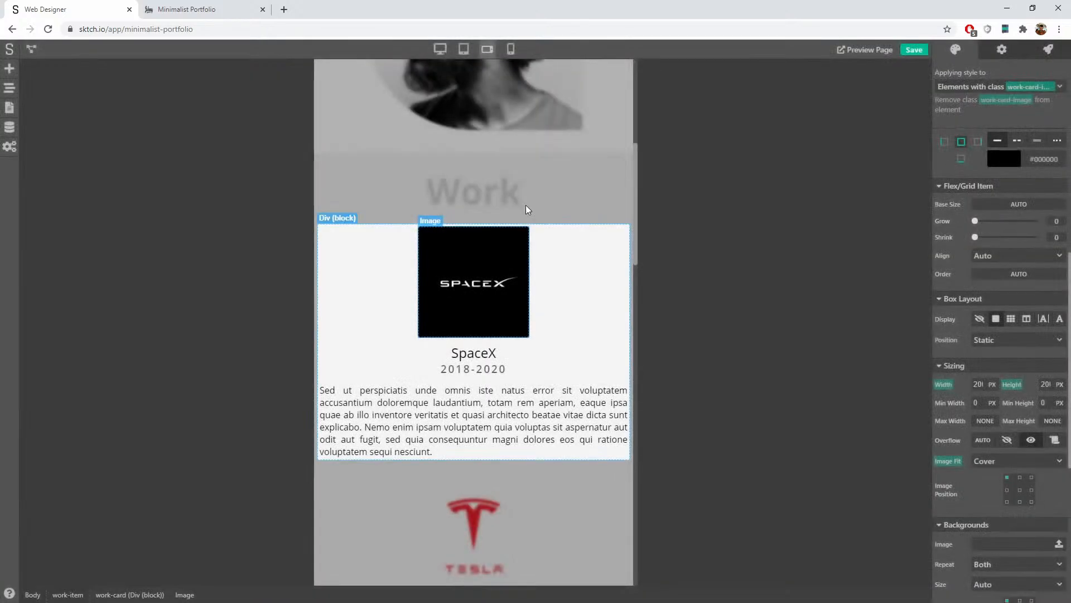
Step: At desktop width, set this image's own Order to auto, styling the selected element only
{"action": "left_click", "coordinate": [446, 54]}
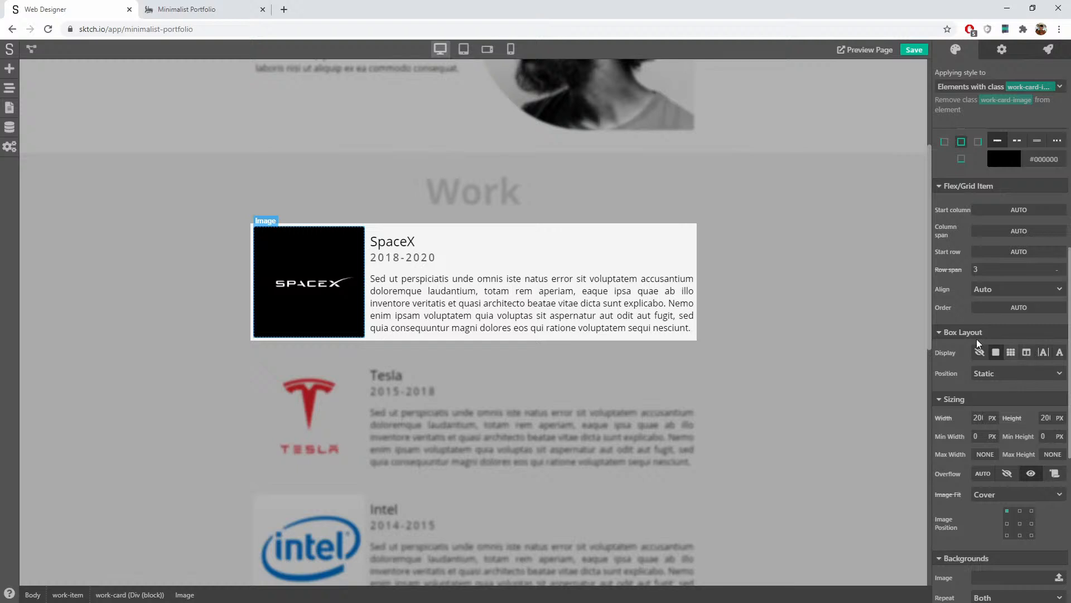
{"action": "scroll", "coordinate": [957, 314], "scroll_direction": "up", "scroll_amount": 1}
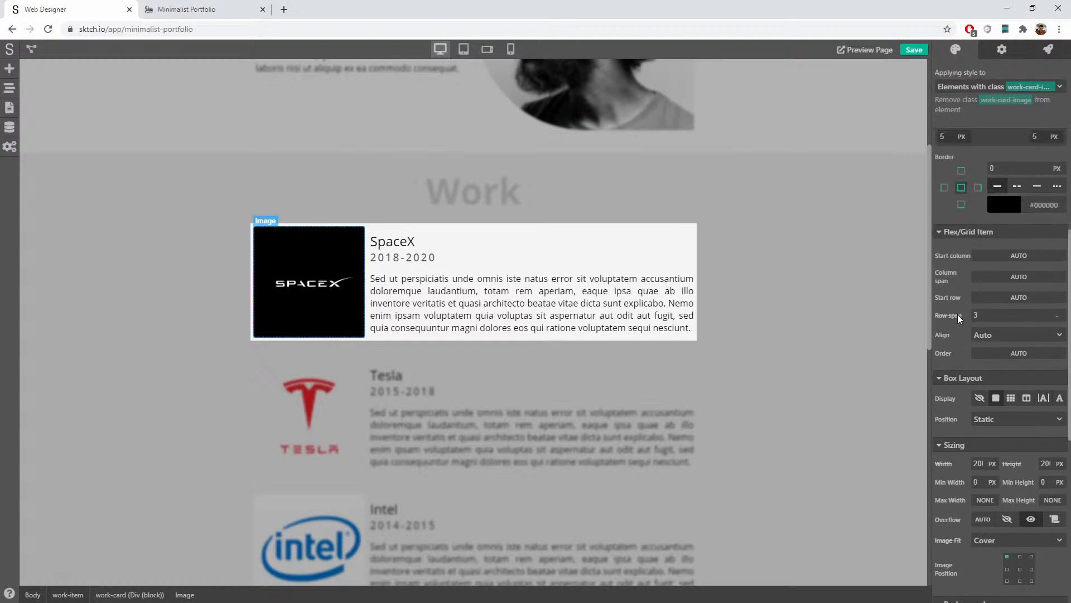
{"action": "left_click", "coordinate": [995, 85]}
{"action": "left_click", "coordinate": [992, 98]}
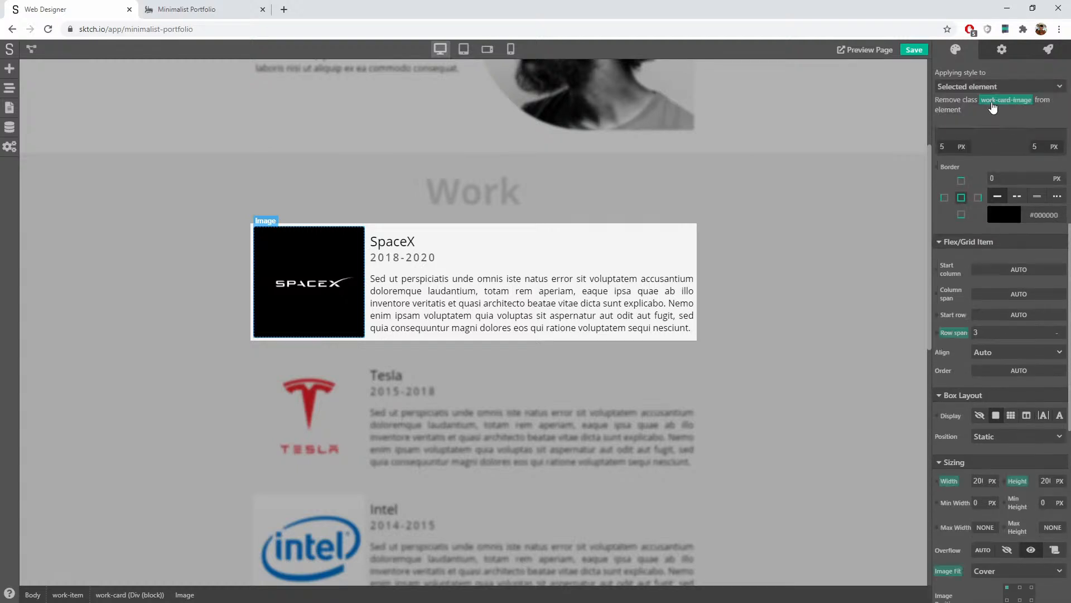
{"action": "scroll", "coordinate": [945, 363], "scroll_direction": "up", "scroll_amount": 7}
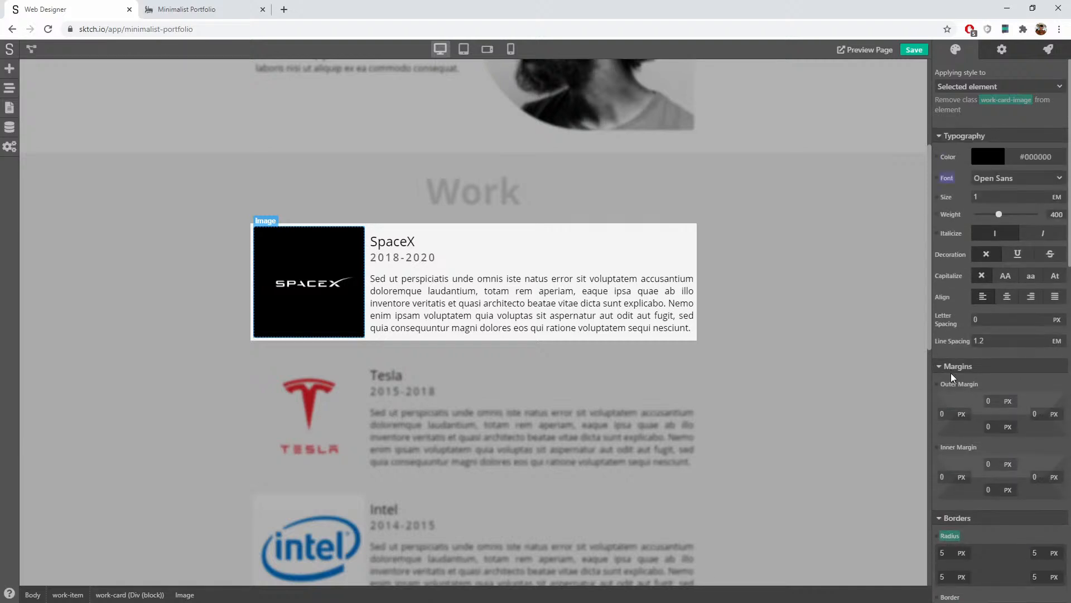
{"action": "scroll", "coordinate": [950, 372], "scroll_direction": "down", "scroll_amount": 8}
{"action": "scroll", "coordinate": [964, 406], "scroll_direction": "down", "scroll_amount": 2}
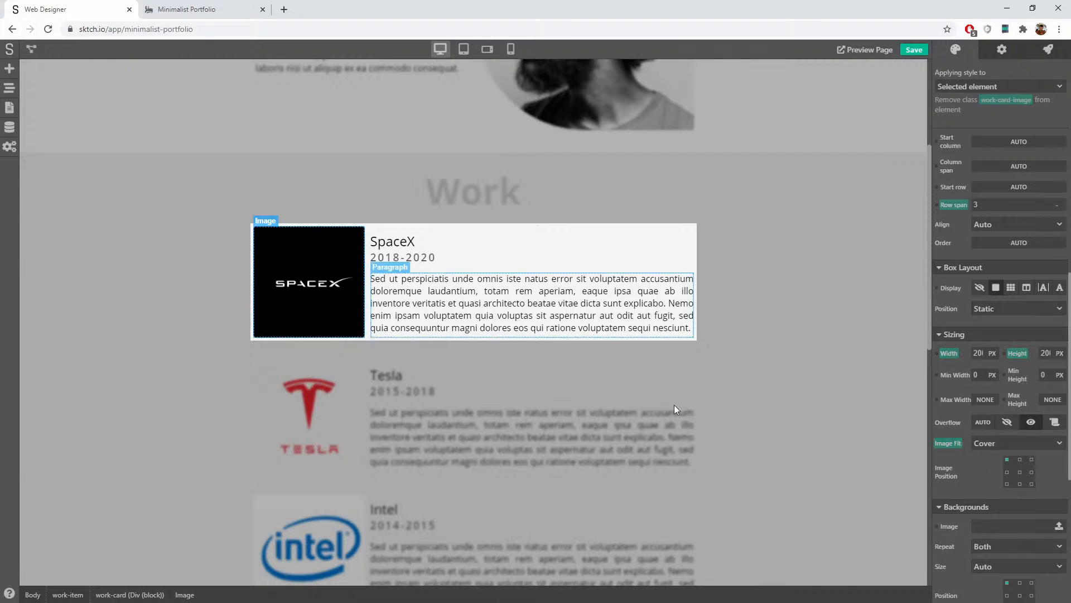
{"action": "scroll", "coordinate": [935, 258], "scroll_direction": "up", "scroll_amount": 4}
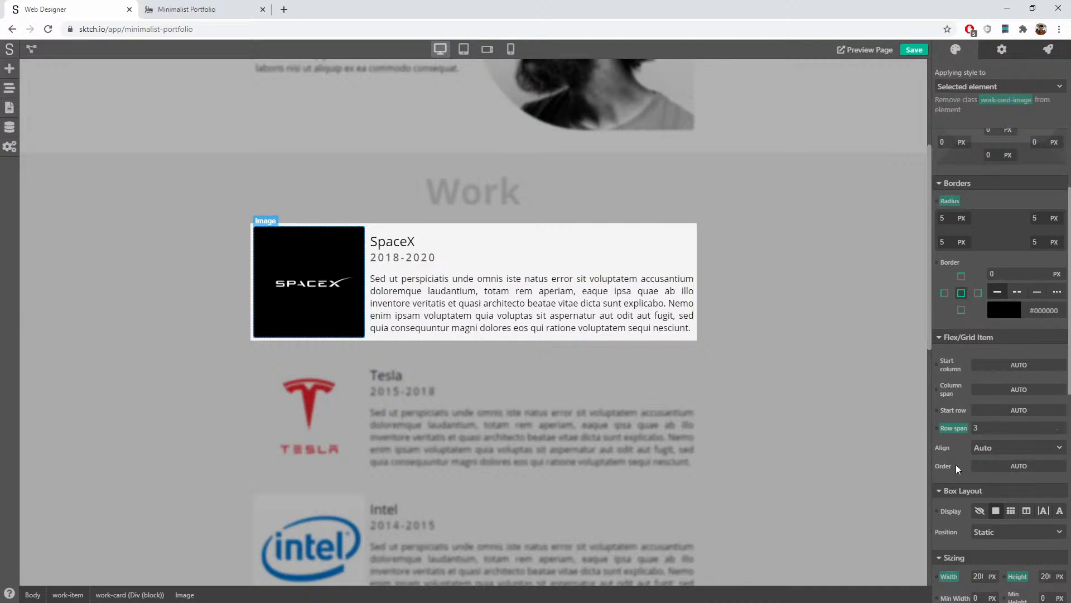
{"action": "left_click", "coordinate": [1023, 468]}
{"action": "left_click", "coordinate": [1023, 492]}
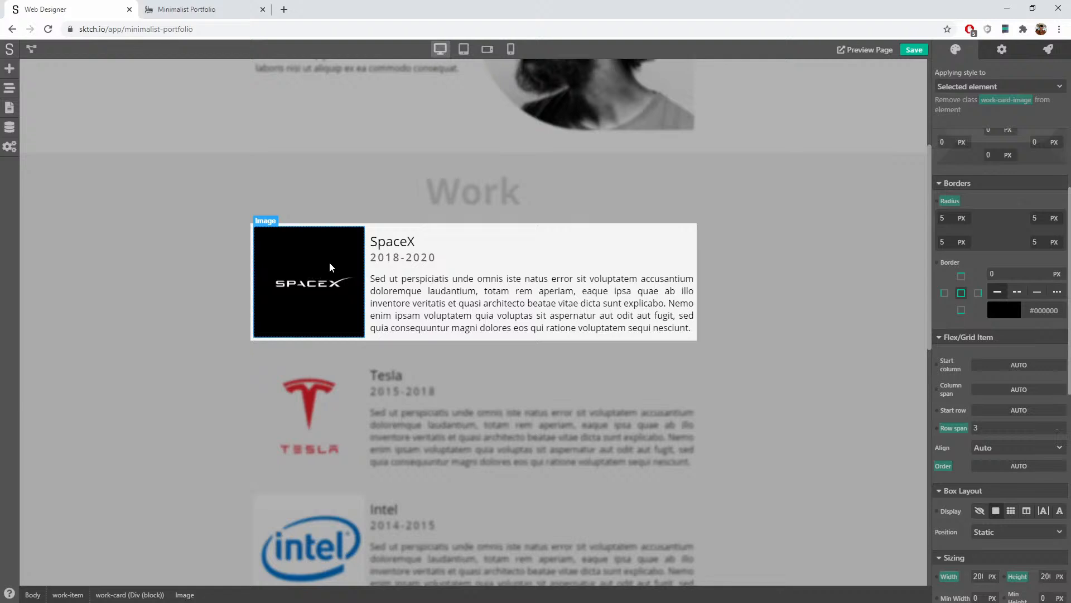
Step: Reset the image's element-level Order and switch styling to the work-card-image class
{"action": "left_click", "coordinate": [487, 50]}
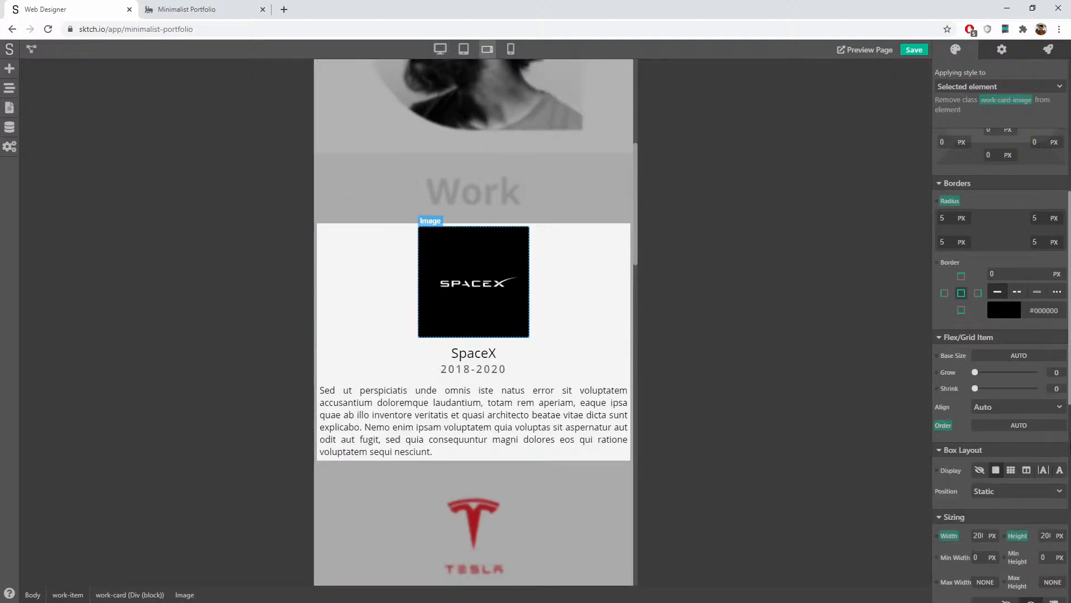
{"action": "left_click", "coordinate": [980, 86]}
{"action": "left_click", "coordinate": [980, 87]}
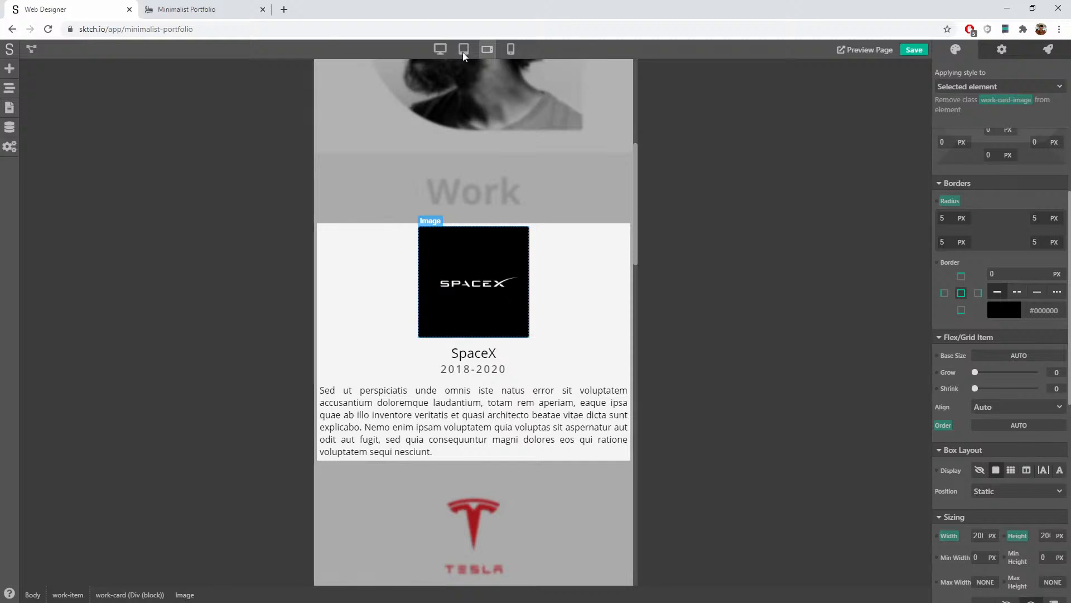
{"action": "left_click", "coordinate": [441, 50]}
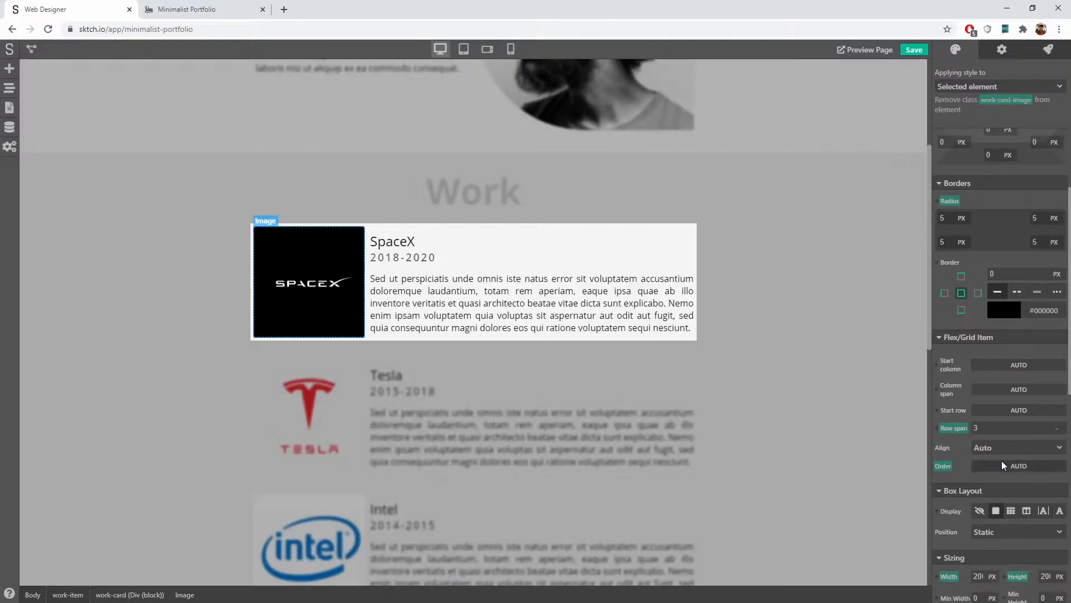
{"action": "left_click", "coordinate": [948, 466]}
{"action": "left_click", "coordinate": [960, 485]}
{"action": "left_click", "coordinate": [980, 87]}
{"action": "left_click", "coordinate": [975, 123]}
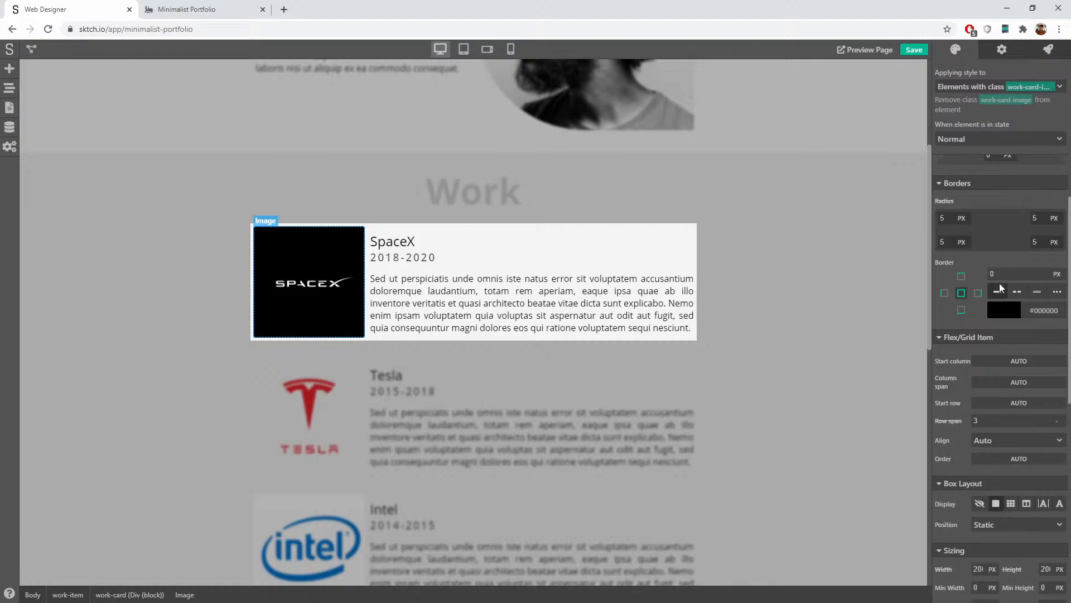
Step: Set the work-card-image class Order to 2 in the tablet-landscape view
{"action": "left_click", "coordinate": [1016, 462]}
{"action": "left_click", "coordinate": [1016, 482]}
{"action": "left_click", "coordinate": [487, 49]}
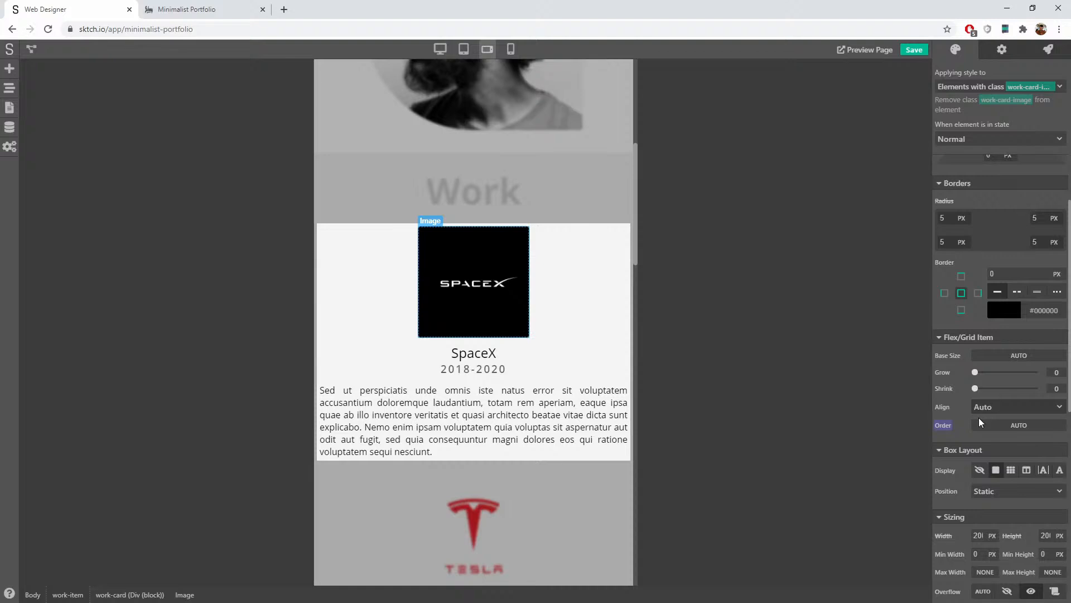
{"action": "left_click", "coordinate": [1020, 424]}
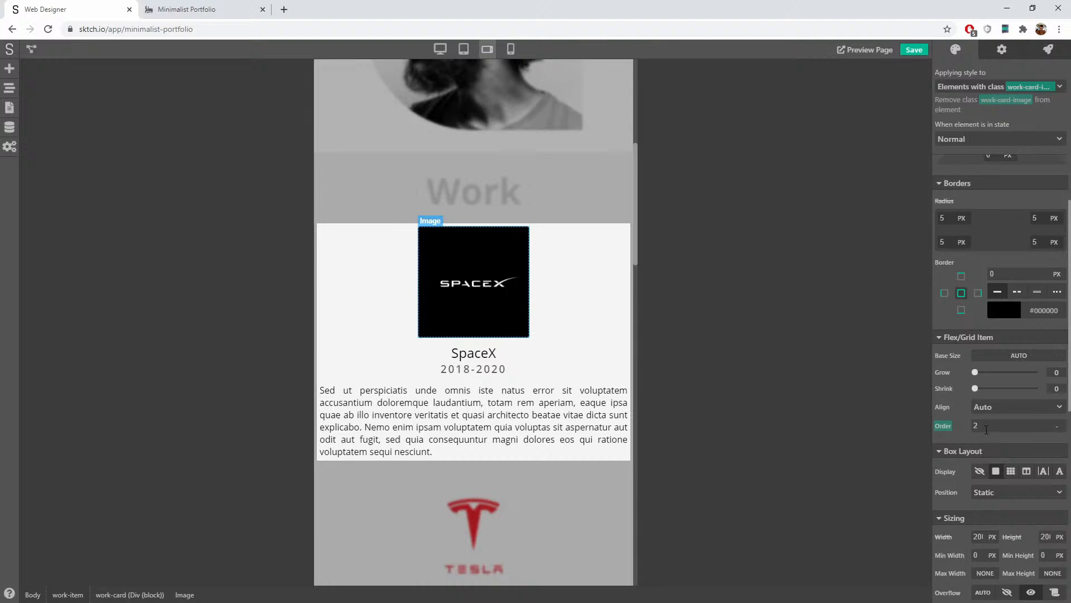
{"action": "type", "text": "3"}
{"action": "key", "text": "BackSpace"}
{"action": "type", "text": "2"}
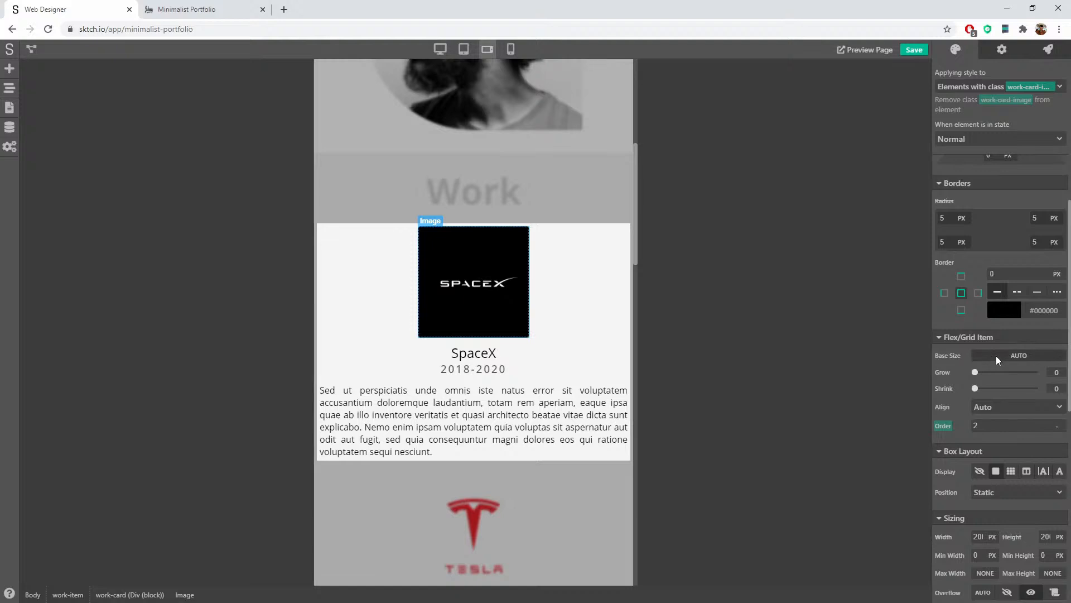
{"action": "left_click", "coordinate": [478, 355]}
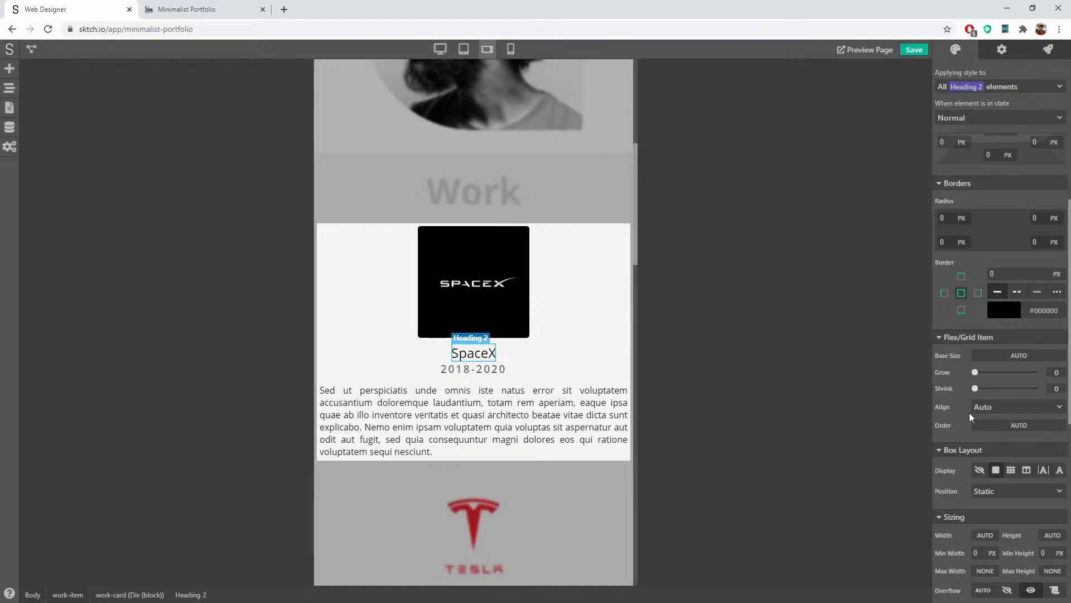
{"action": "left_click", "coordinate": [1009, 422]}
{"action": "type", "text": "2"}
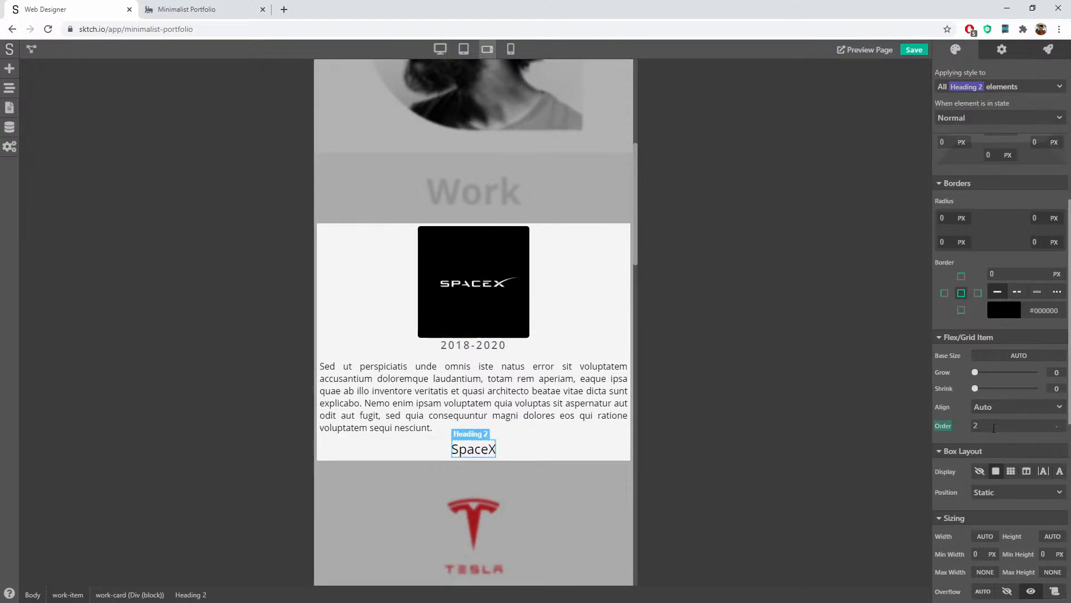
{"action": "left_click", "coordinate": [946, 424]}
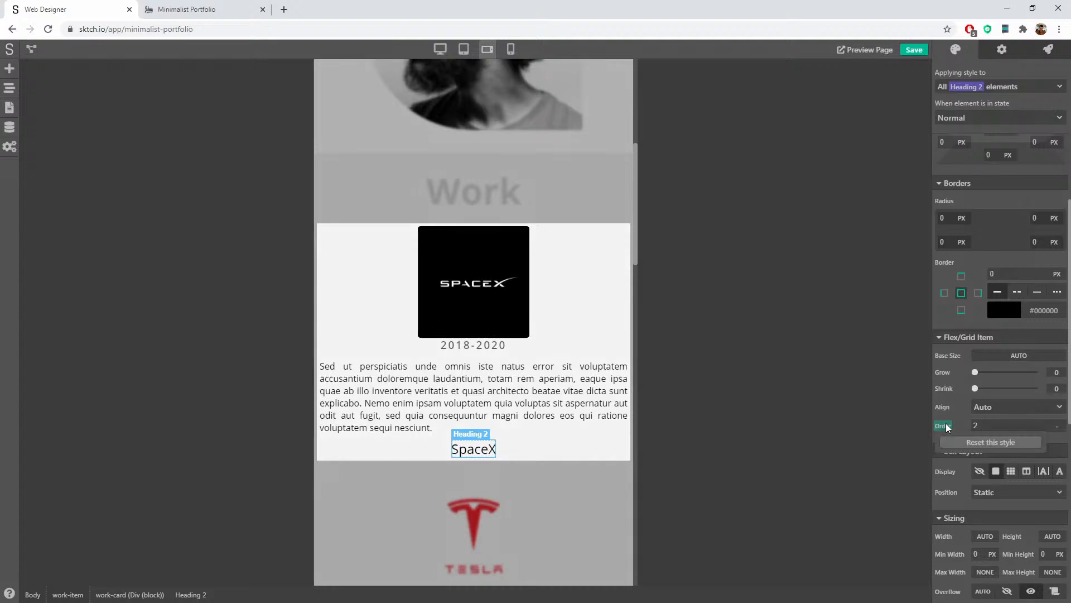
{"action": "left_click", "coordinate": [976, 443]}
{"action": "left_click", "coordinate": [474, 300]}
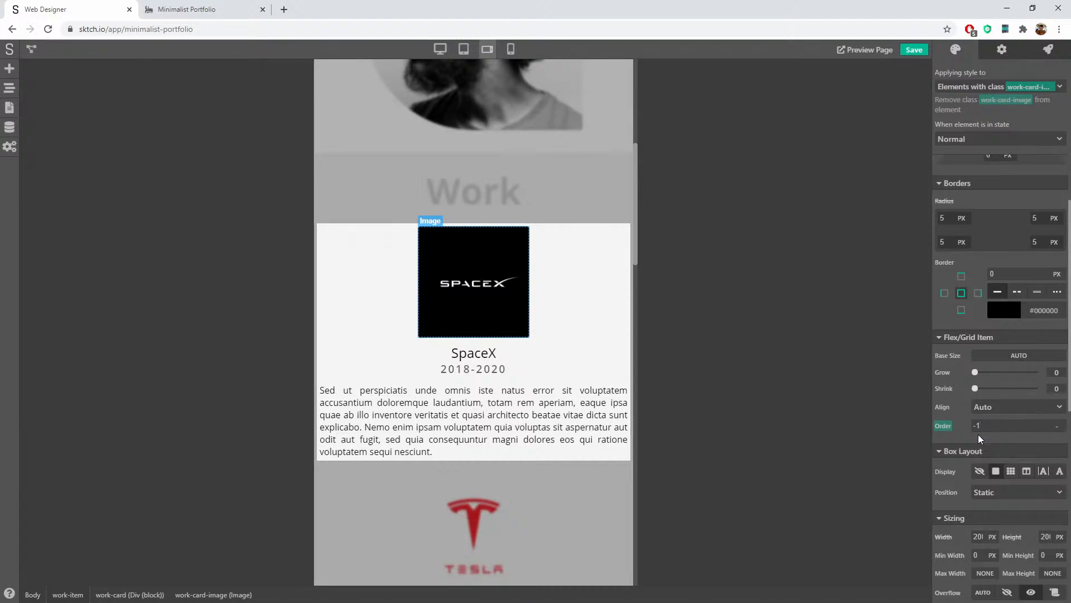
{"action": "key", "text": "BackSpace"}
{"action": "key", "text": "BackSpace"}
{"action": "type", "text": "310"}
{"action": "double_click", "coordinate": [992, 425]}
{"action": "type", "text": "2"}
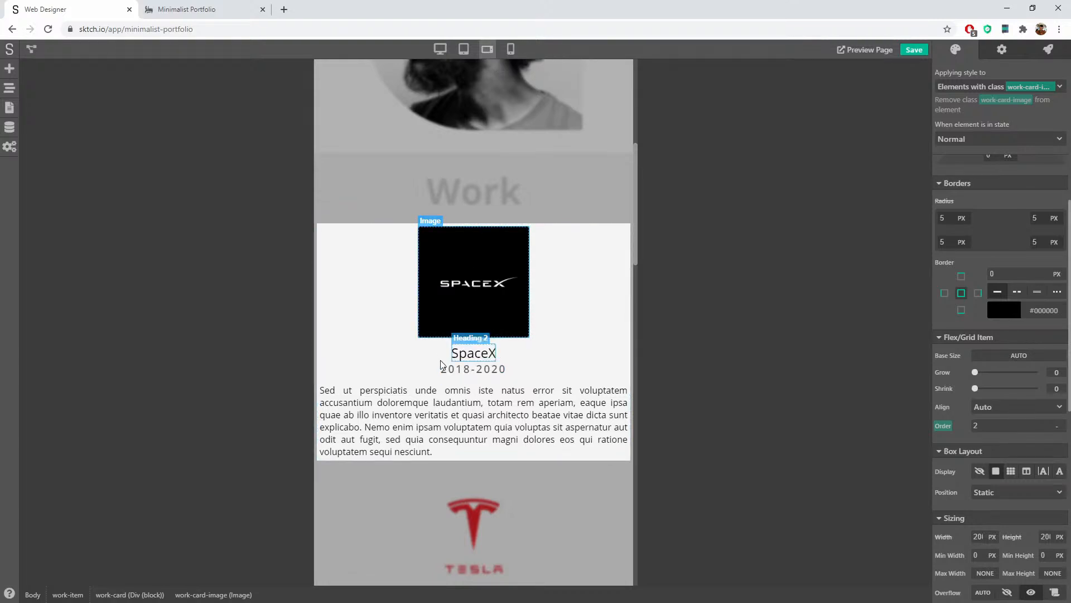
Step: At desktop width, give the SpaceX title and date new classes work-card-title and work-card-date
{"action": "left_click", "coordinate": [439, 50]}
{"action": "left_click", "coordinate": [401, 241]}
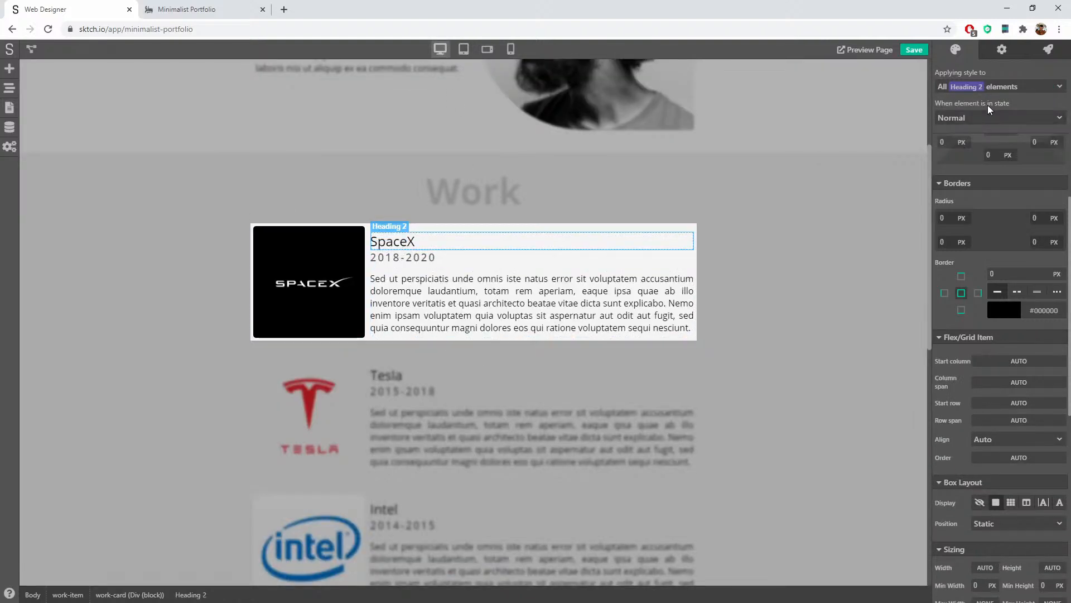
{"action": "left_click", "coordinate": [985, 87]}
{"action": "left_click", "coordinate": [969, 137]}
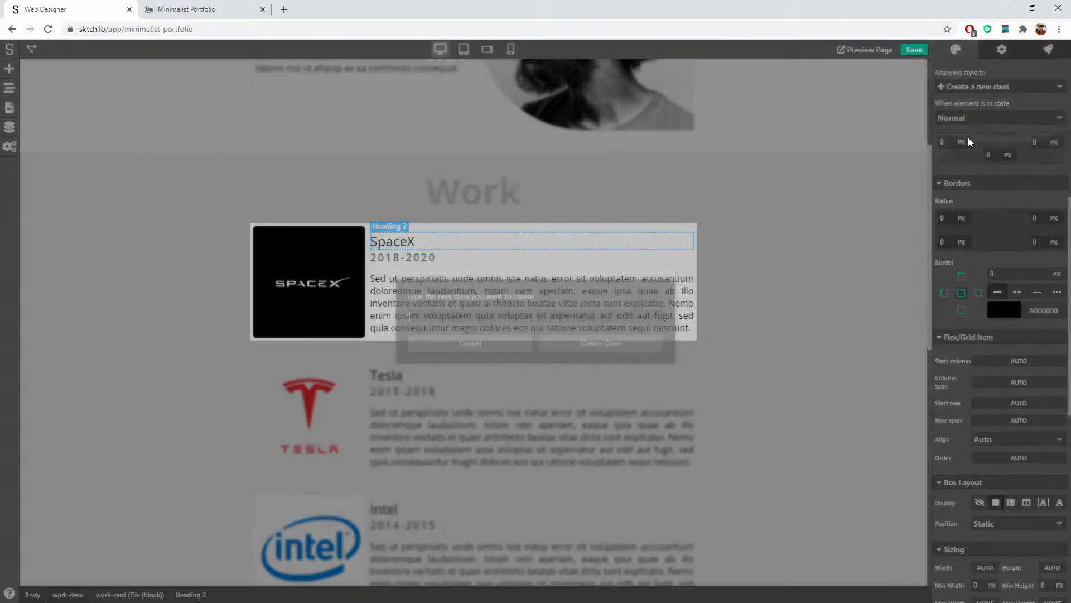
{"action": "type", "text": "work-"}
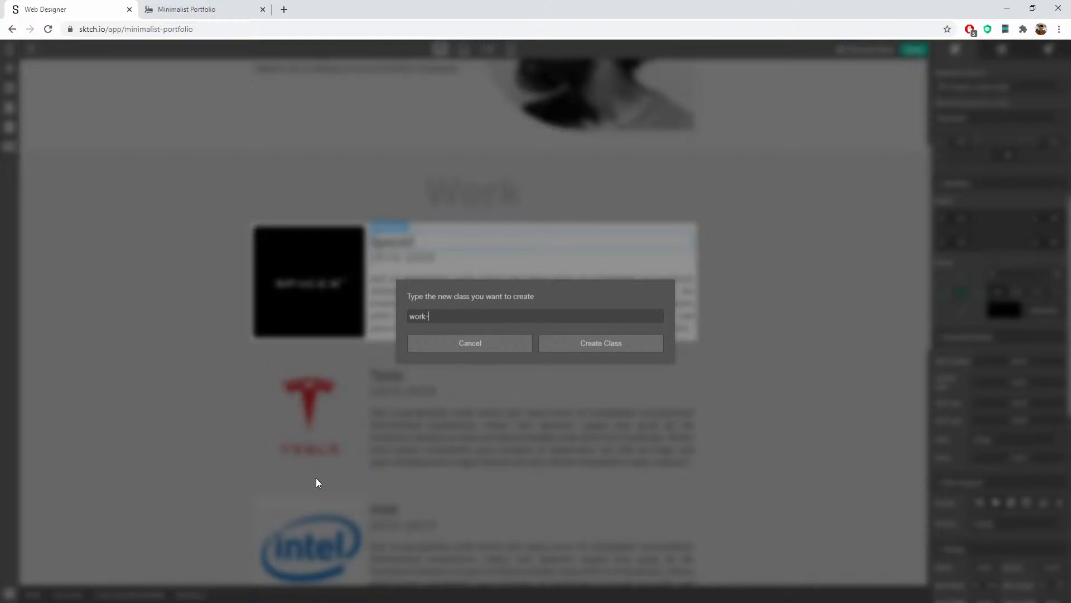
{"action": "type", "text": "card-title"}
{"action": "left_click", "coordinate": [598, 343]}
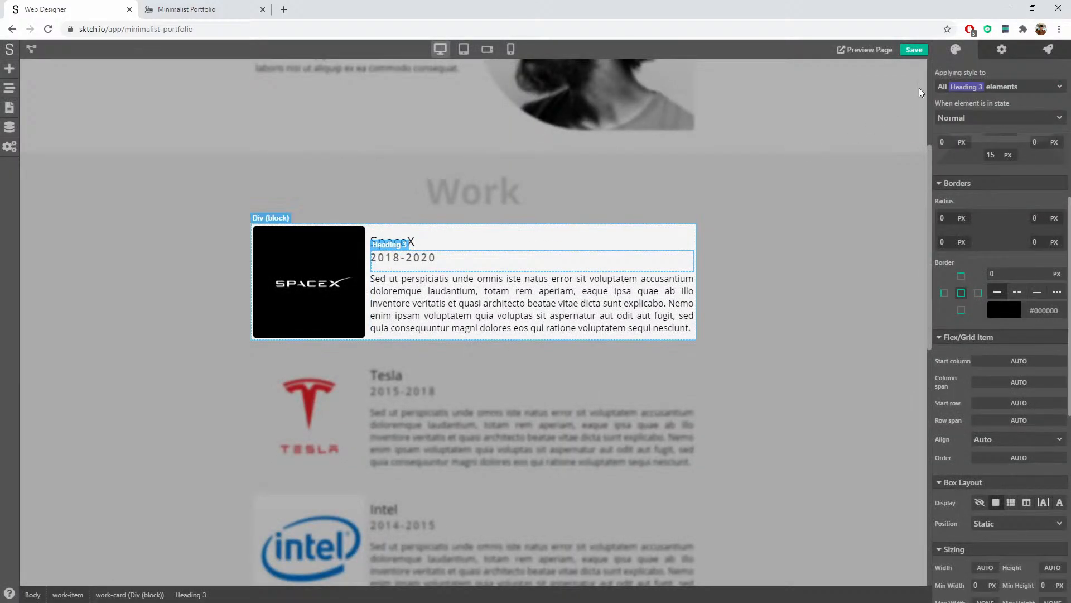
{"action": "left_click", "coordinate": [980, 84]}
{"action": "left_click", "coordinate": [979, 141]}
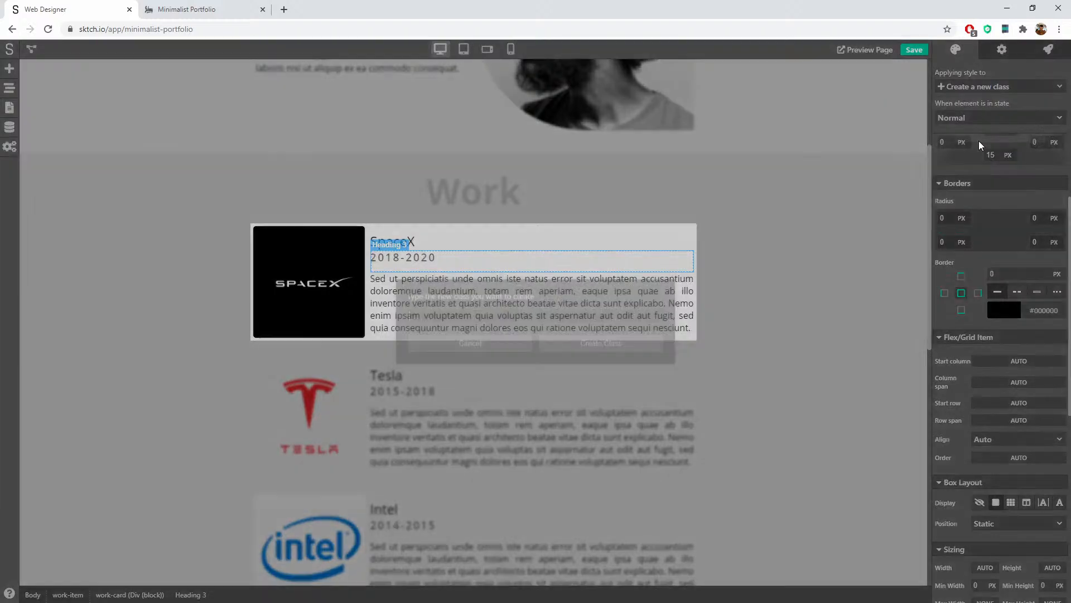
{"action": "type", "text": "work-ca"}
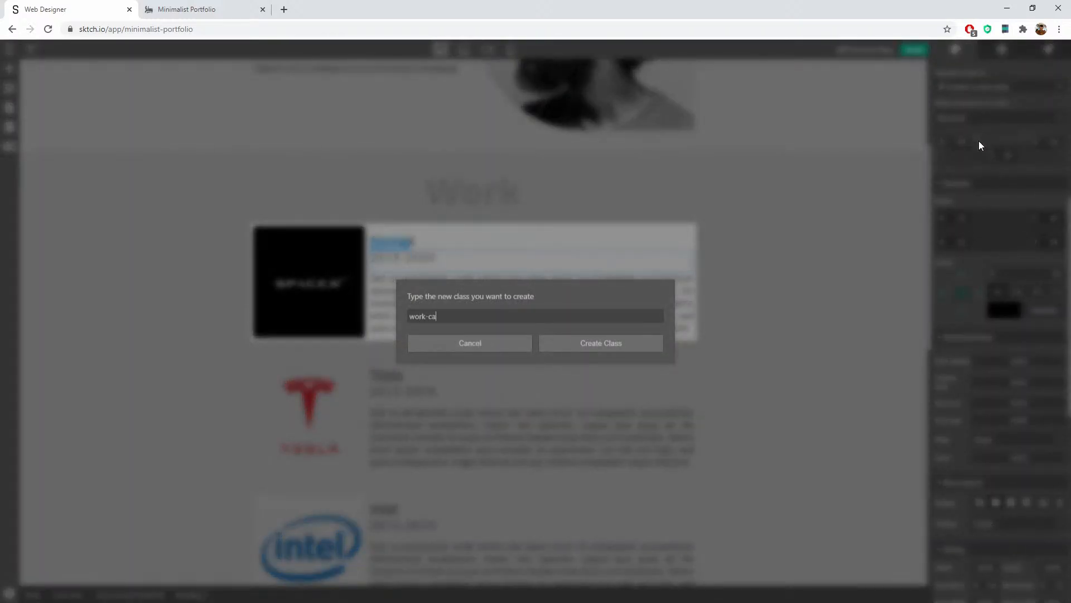
{"action": "type", "text": "rd-date"}
{"action": "left_click", "coordinate": [631, 339]}
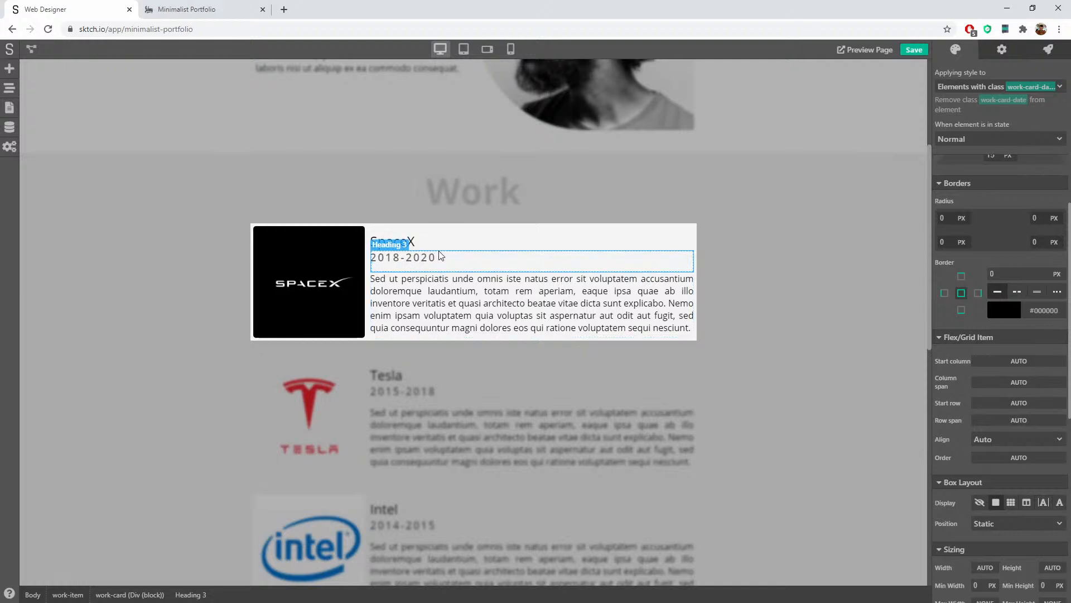
Step: Give the description paragraph a new work-card-description class
{"action": "left_click", "coordinate": [484, 296]}
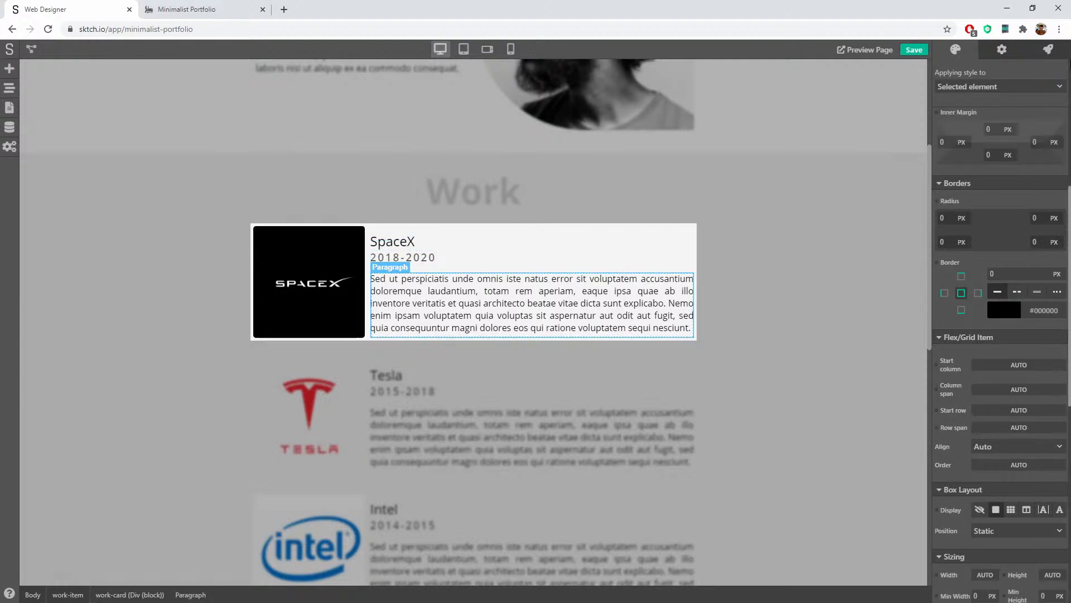
{"action": "left_click", "coordinate": [975, 86]}
{"action": "left_click", "coordinate": [989, 137]}
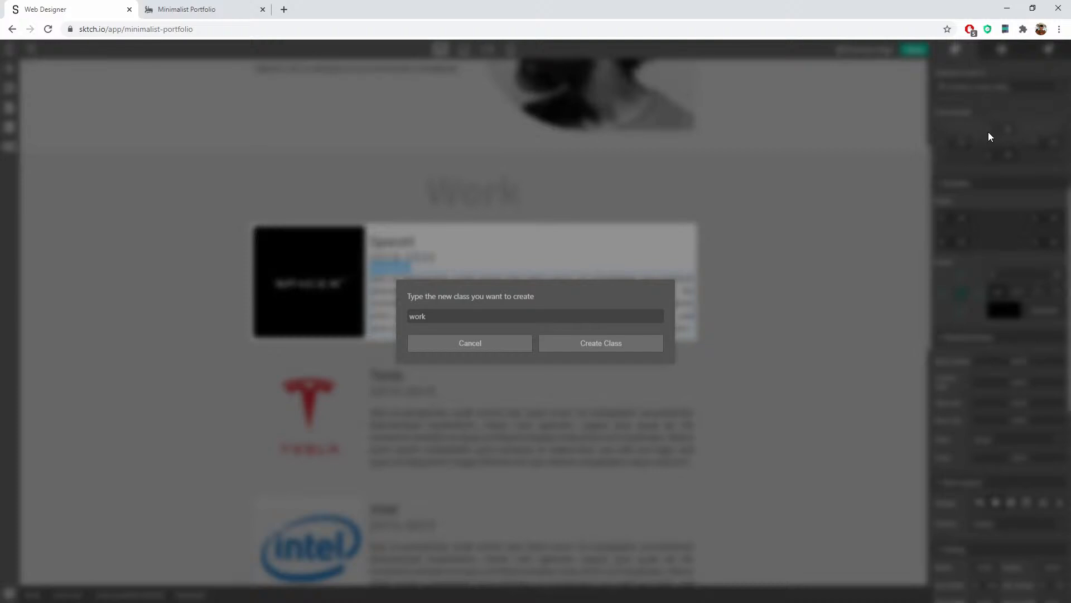
{"action": "type", "text": "work-card-description"}
{"action": "left_click", "coordinate": [608, 344]}
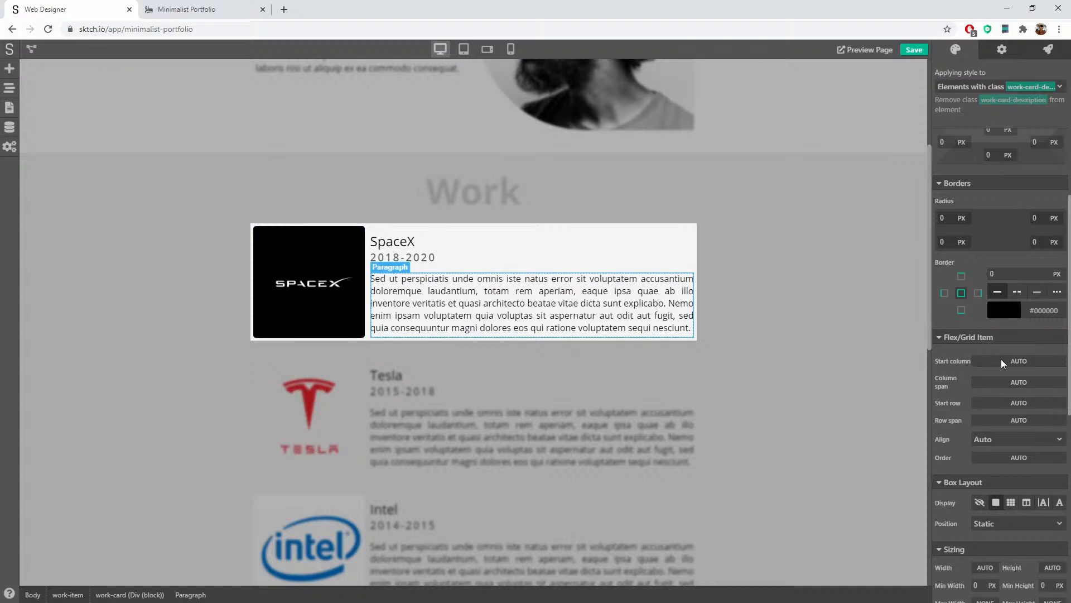
Step: Set the Order of the description and title to auto, then preview tablet-landscape width
{"action": "left_click", "coordinate": [1006, 460]}
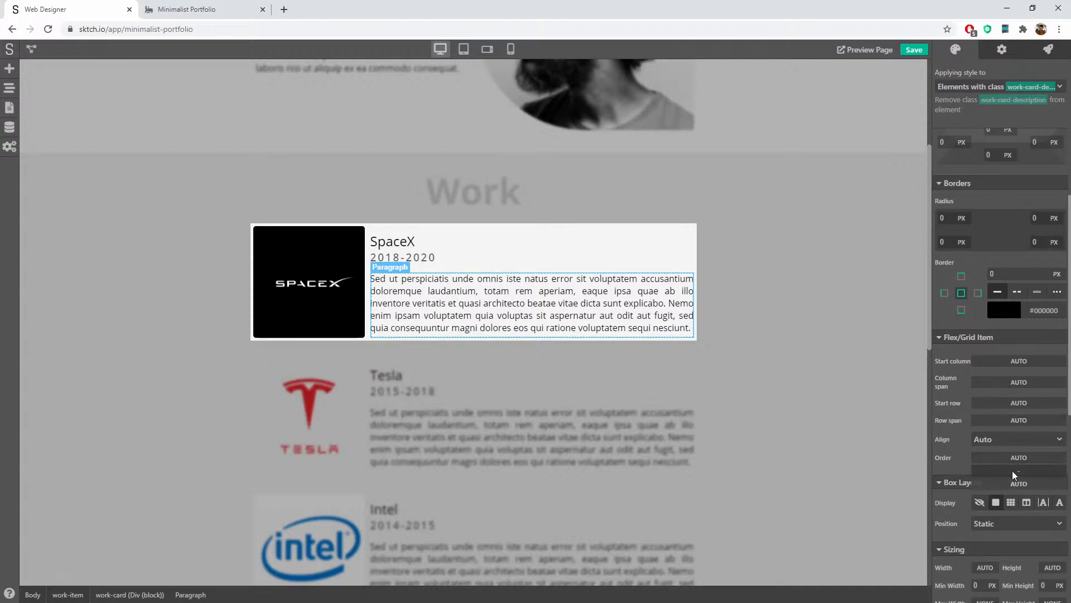
{"action": "left_click", "coordinate": [1014, 483]}
{"action": "left_click", "coordinate": [490, 263]}
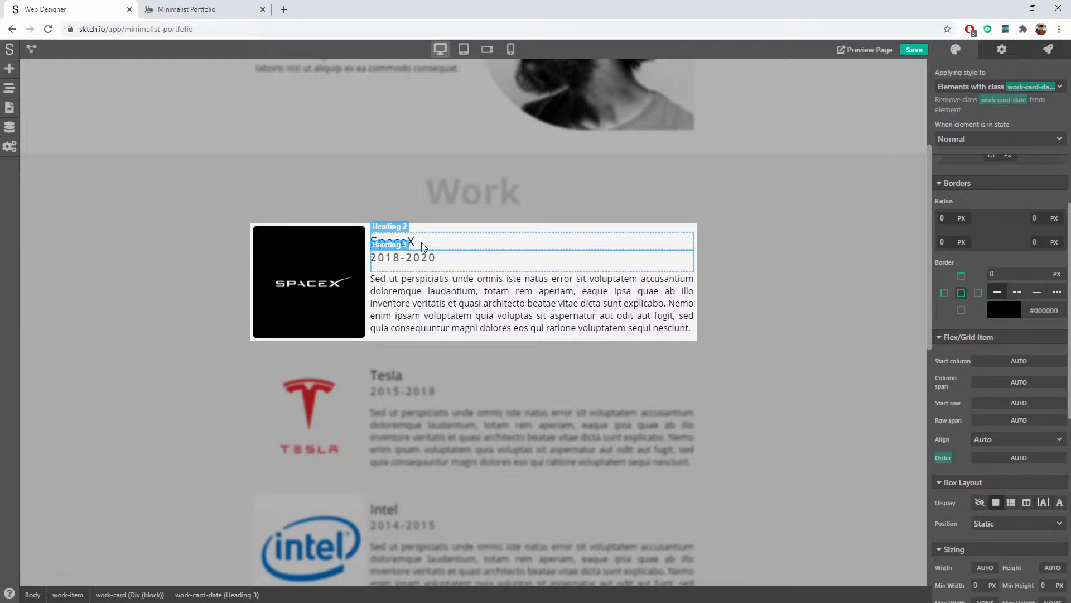
{"action": "left_click", "coordinate": [392, 241]}
{"action": "left_click", "coordinate": [1013, 456]}
{"action": "left_click", "coordinate": [1016, 491]}
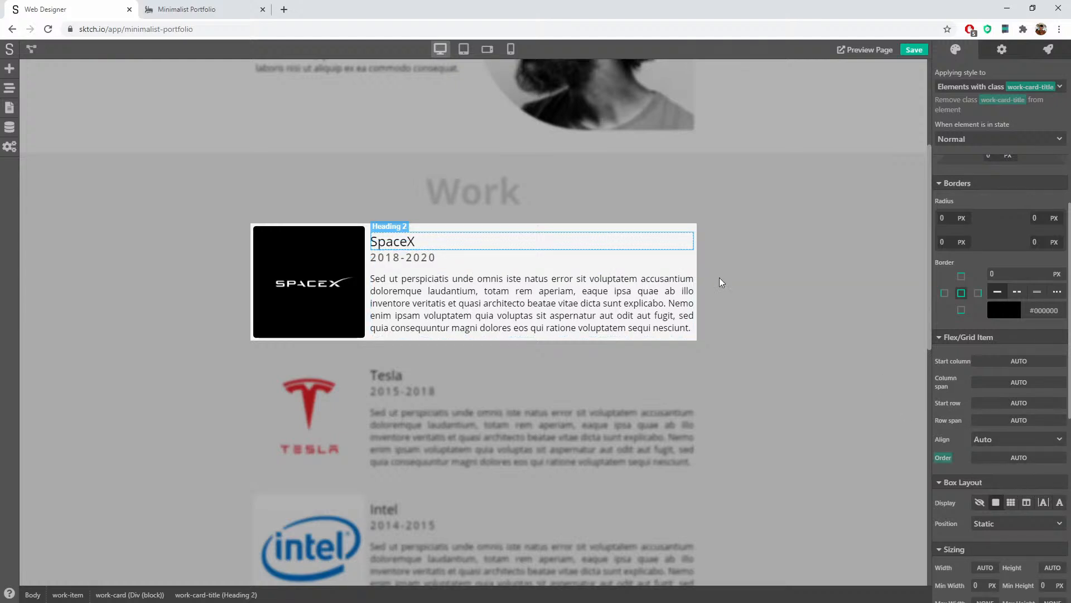
{"action": "left_click", "coordinate": [484, 51]}
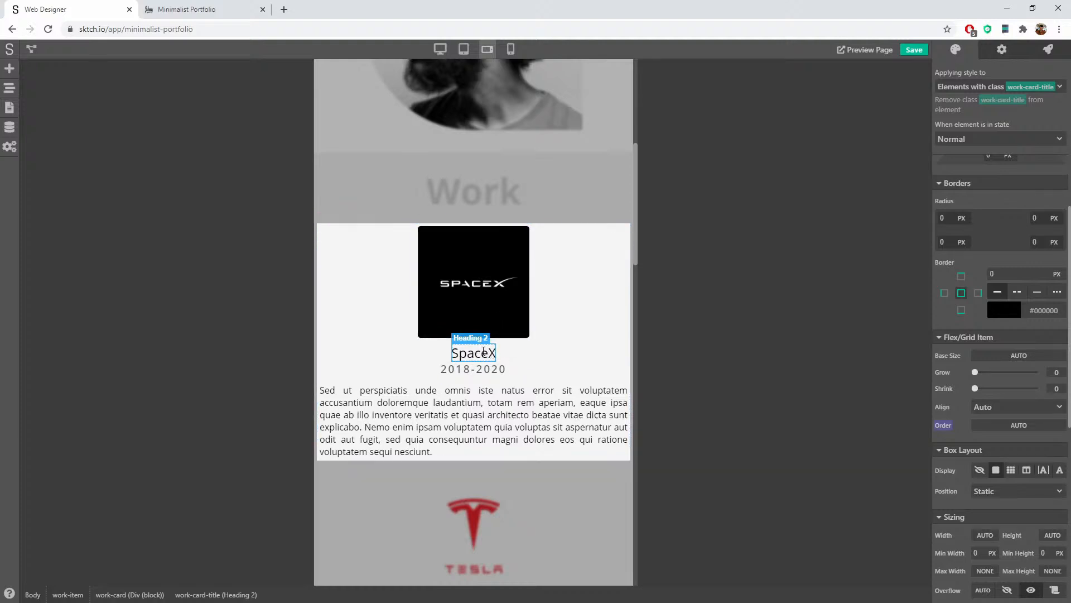
Step: Give the SpaceX title and 2018-2020 date orders 1 and 2, and the image order 3
{"action": "left_click", "coordinate": [1000, 425]}
{"action": "type", "text": "2"}
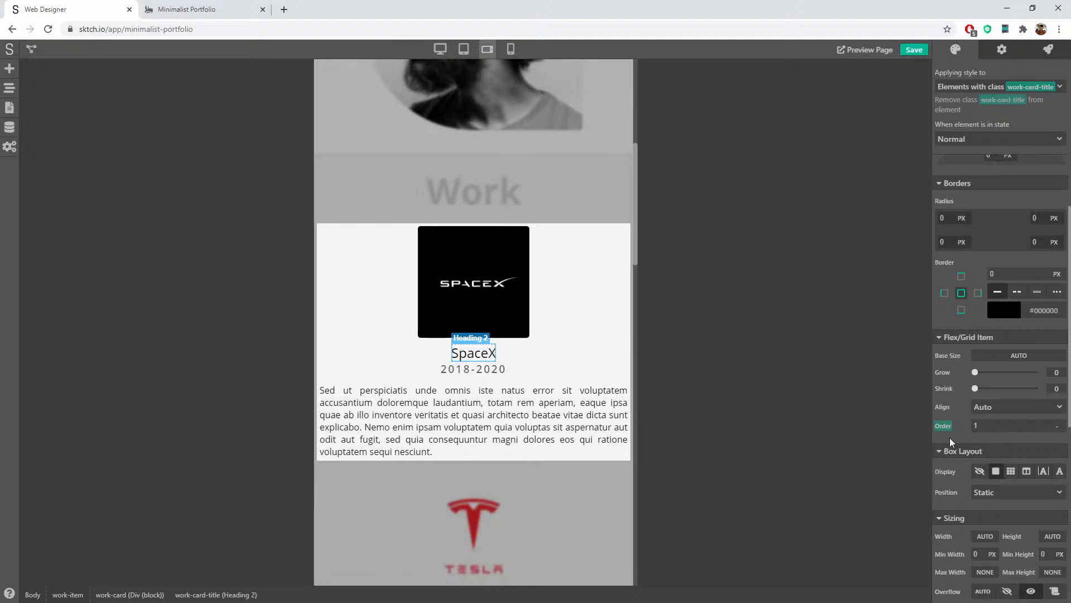
{"action": "left_click", "coordinate": [457, 369]}
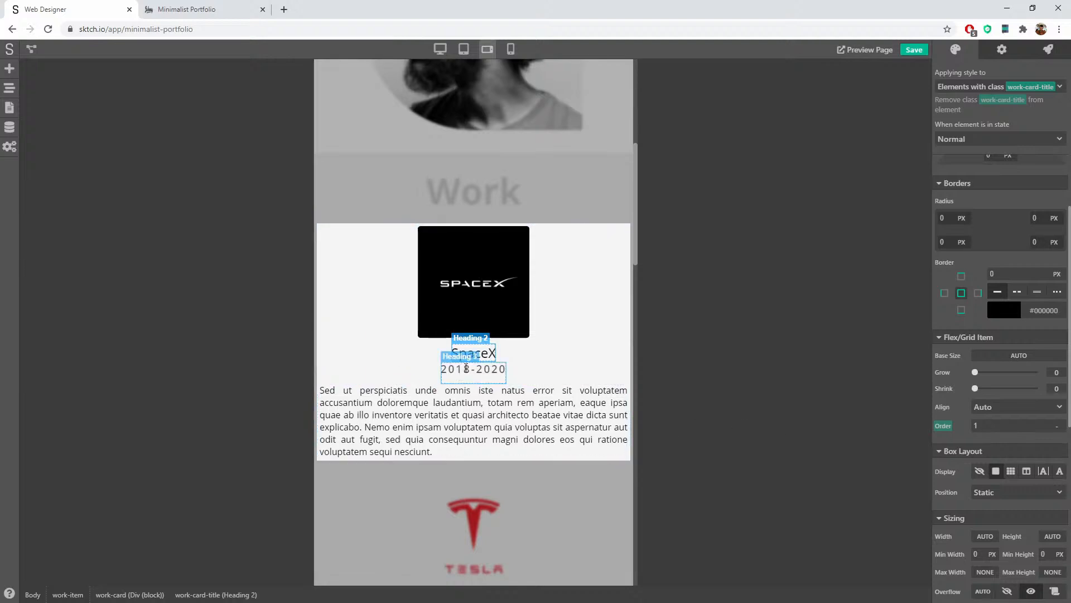
{"action": "left_click", "coordinate": [1006, 427]}
{"action": "type", "text": "1"}
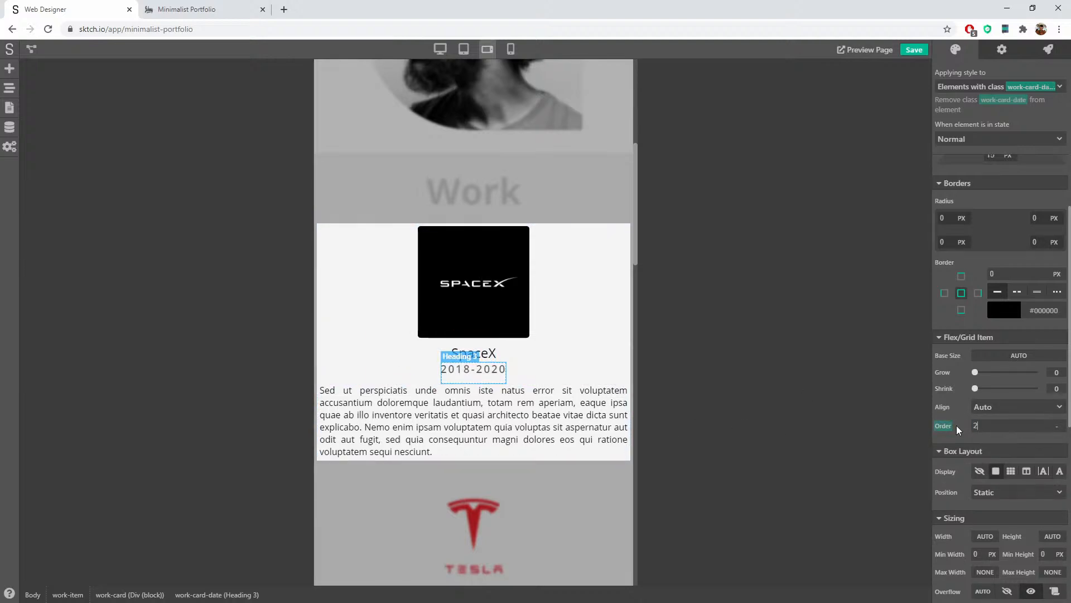
{"action": "left_click", "coordinate": [509, 290]}
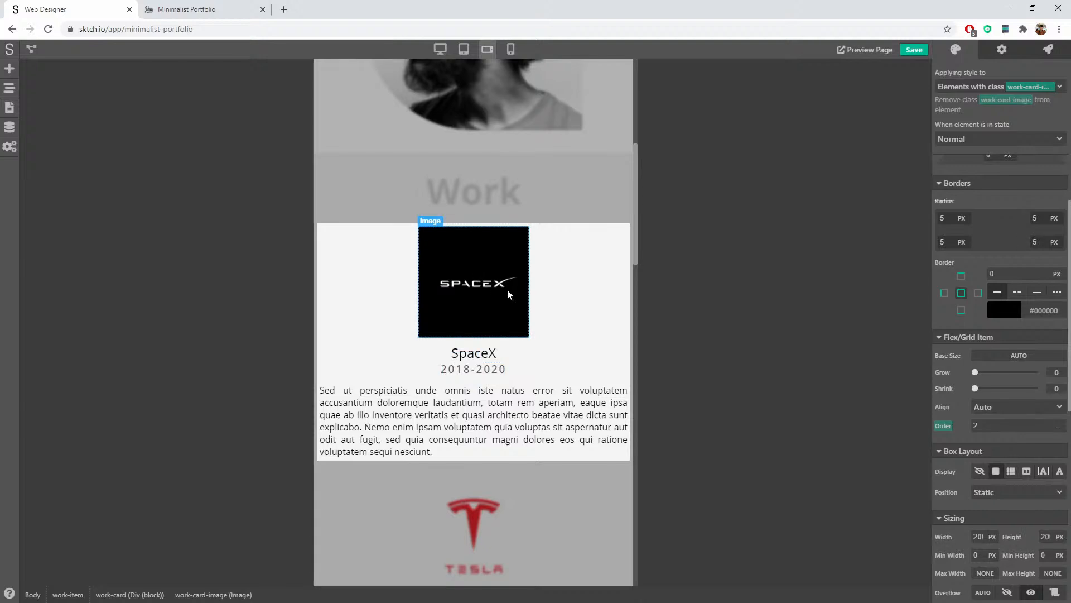
{"action": "left_click_drag", "start_coordinate": [1004, 429], "coordinate": [899, 426]}
{"action": "type", "text": "3"}
Step: Set the description paragraph's order to 4 and save the project
{"action": "left_click", "coordinate": [440, 402]}
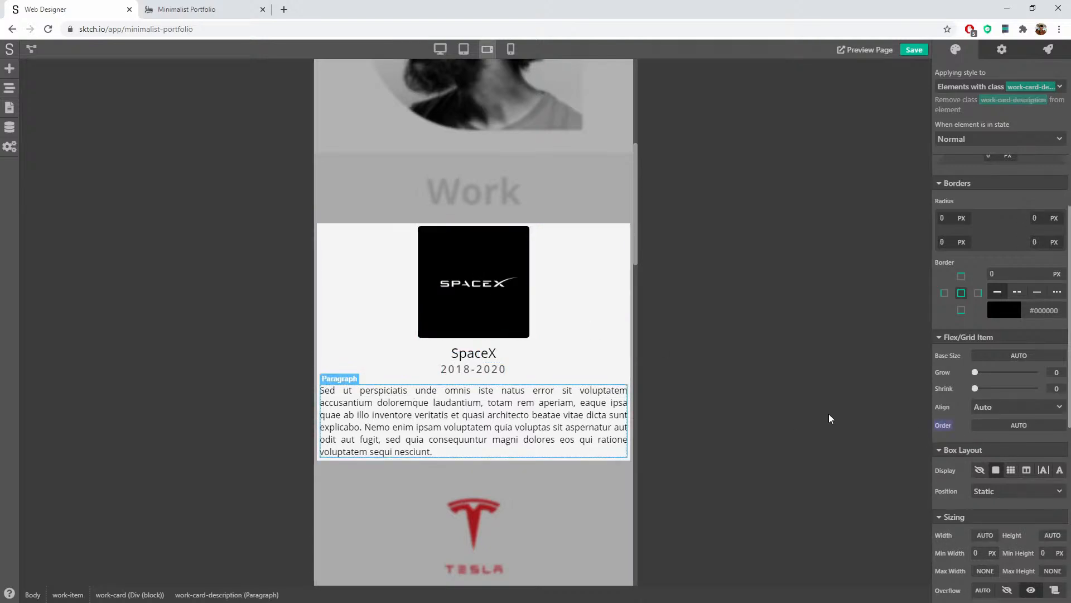
{"action": "left_click", "coordinate": [1053, 428]}
{"action": "left_click", "coordinate": [1029, 439]}
{"action": "type", "text": "4"}
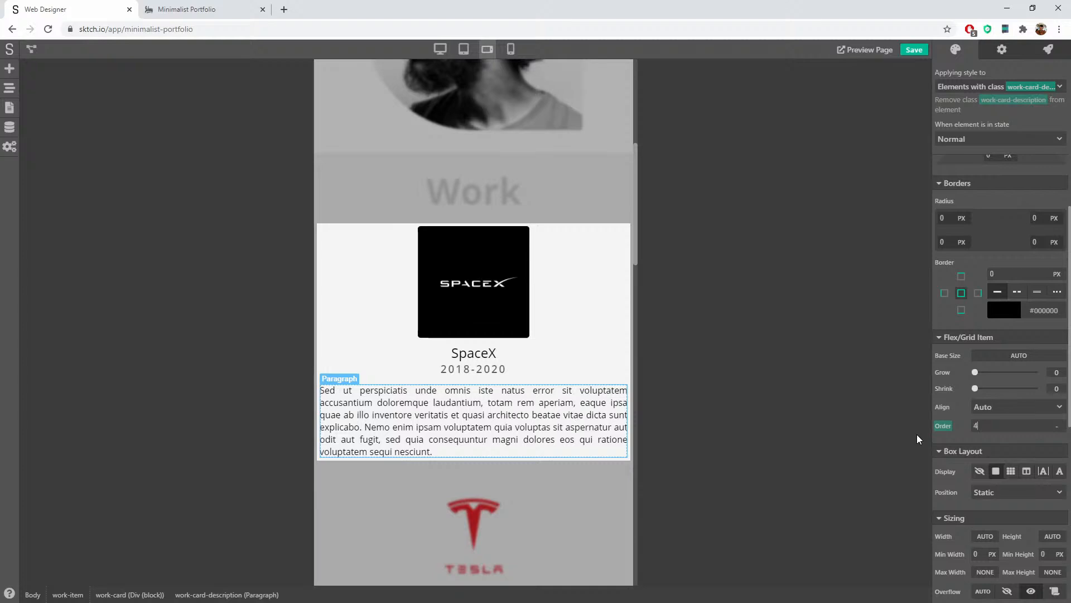
{"action": "left_click", "coordinate": [923, 48]}
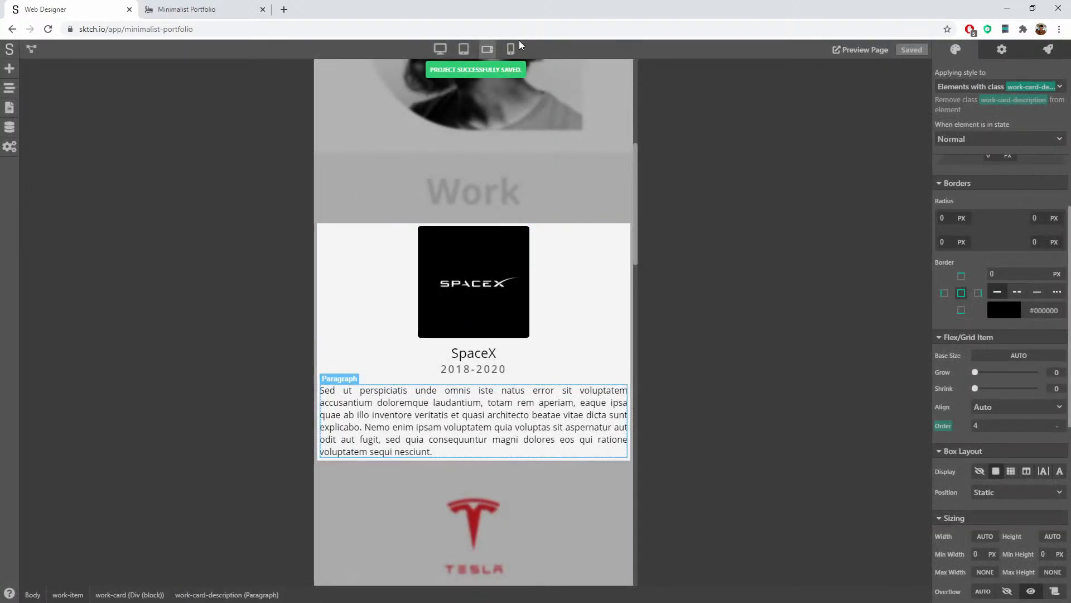
{"action": "left_click", "coordinate": [511, 49]}
{"action": "left_click", "coordinate": [493, 50]}
{"action": "left_click", "coordinate": [469, 51]}
{"action": "left_click", "coordinate": [485, 49]}
{"action": "left_click", "coordinate": [166, 7]}
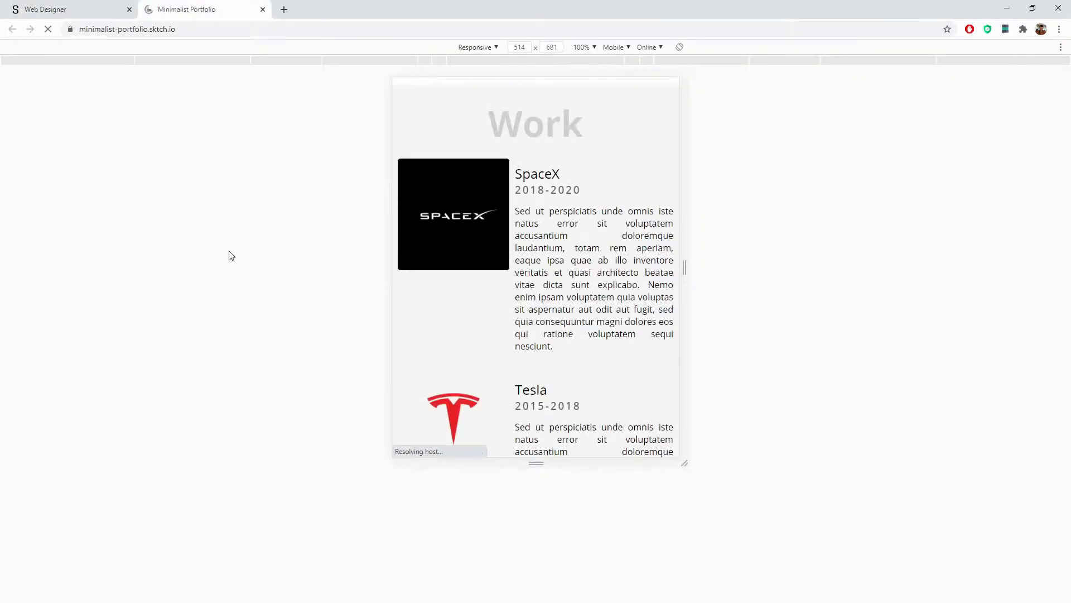
{"action": "left_click", "coordinate": [82, 7]}
{"action": "key", "text": "F5"}
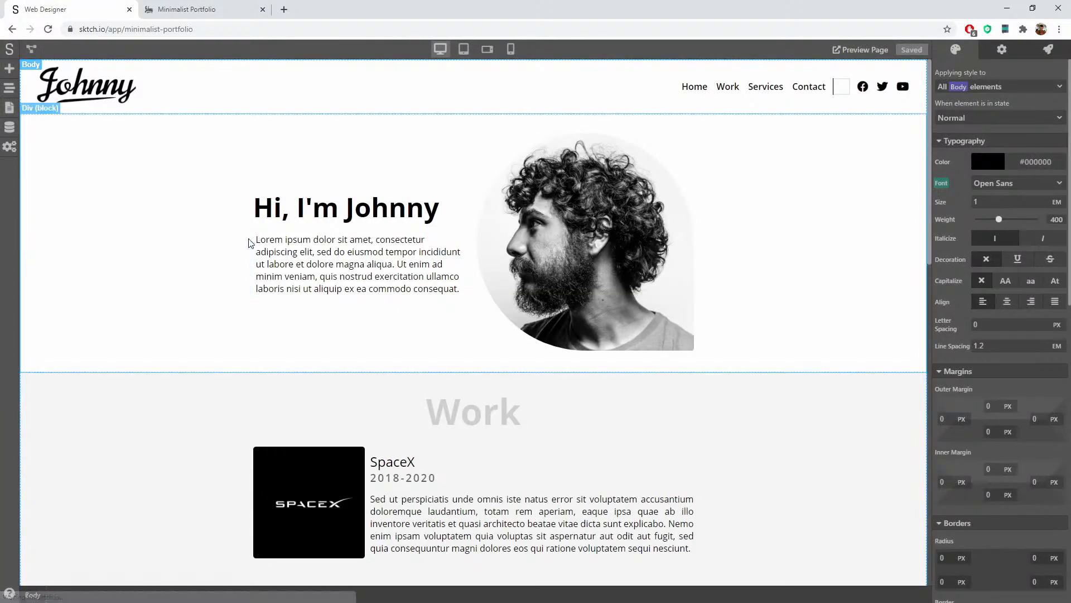
{"action": "scroll", "coordinate": [443, 227], "scroll_direction": "down", "scroll_amount": 4}
{"action": "left_click", "coordinate": [443, 228]}
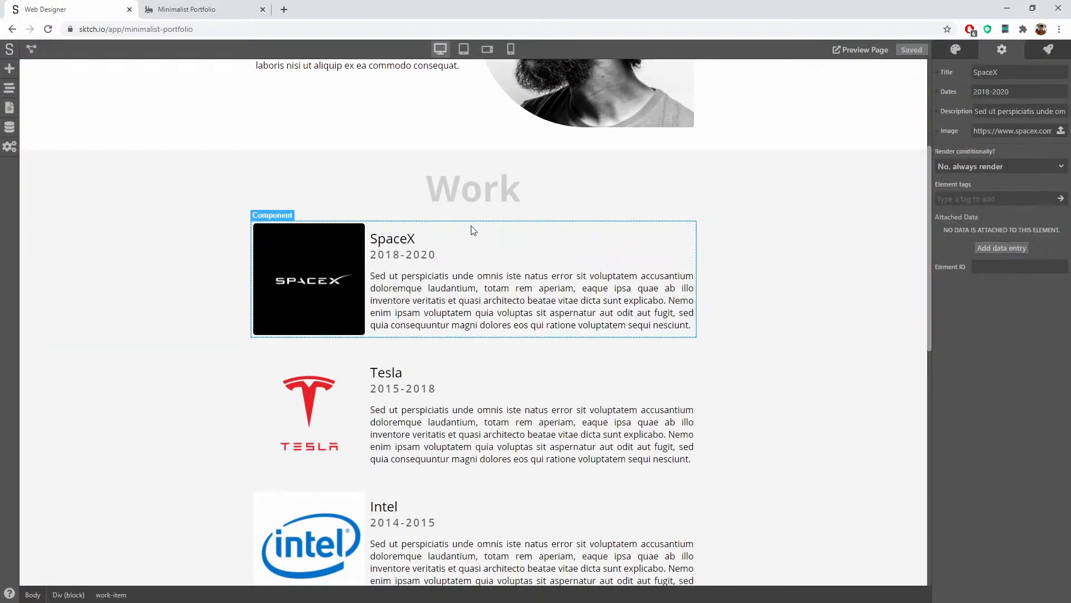
{"action": "scroll", "coordinate": [334, 167], "scroll_direction": "up", "scroll_amount": 2}
{"action": "left_click", "coordinate": [489, 55]}
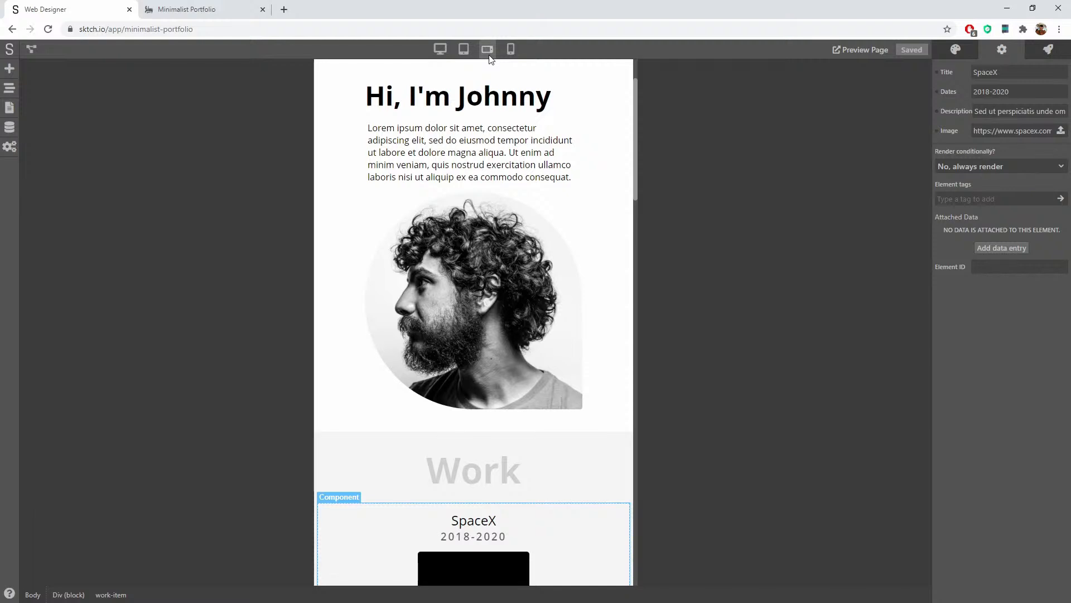
{"action": "scroll", "coordinate": [505, 213], "scroll_direction": "down", "scroll_amount": 6}
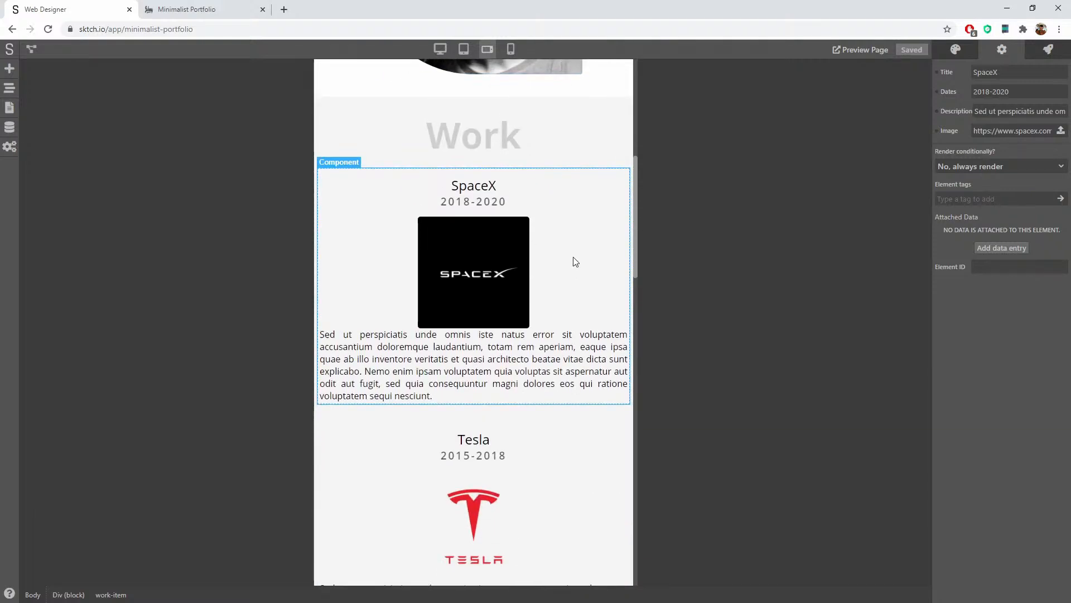
{"action": "scroll", "coordinate": [575, 263], "scroll_direction": "down", "scroll_amount": 5}
{"action": "scroll", "coordinate": [577, 266], "scroll_direction": "down", "scroll_amount": 6}
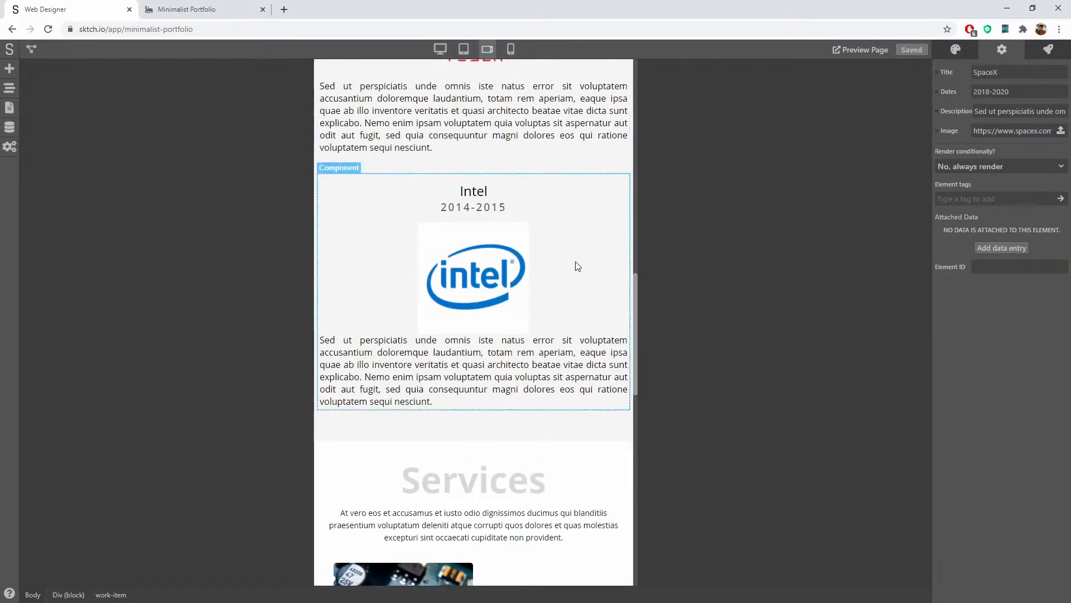
{"action": "left_click", "coordinate": [215, 11]}
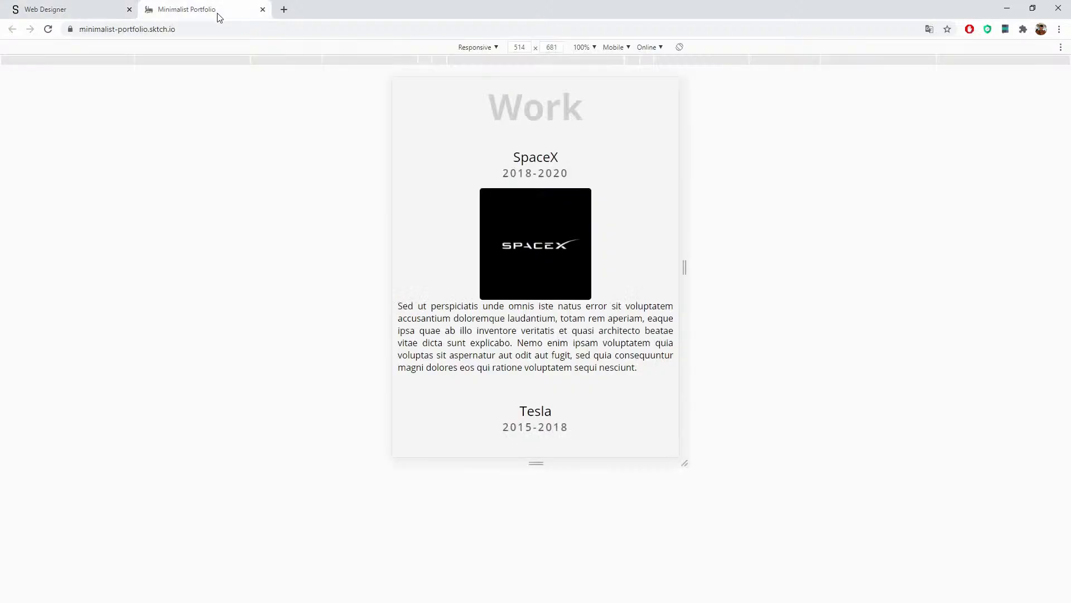
{"action": "mouse_move", "coordinate": [682, 251]}
{"action": "left_mouse_down"}
{"action": "mouse_move", "coordinate": [984, 254]}
{"action": "mouse_move", "coordinate": [687, 261]}
{"action": "left_mouse_up"}
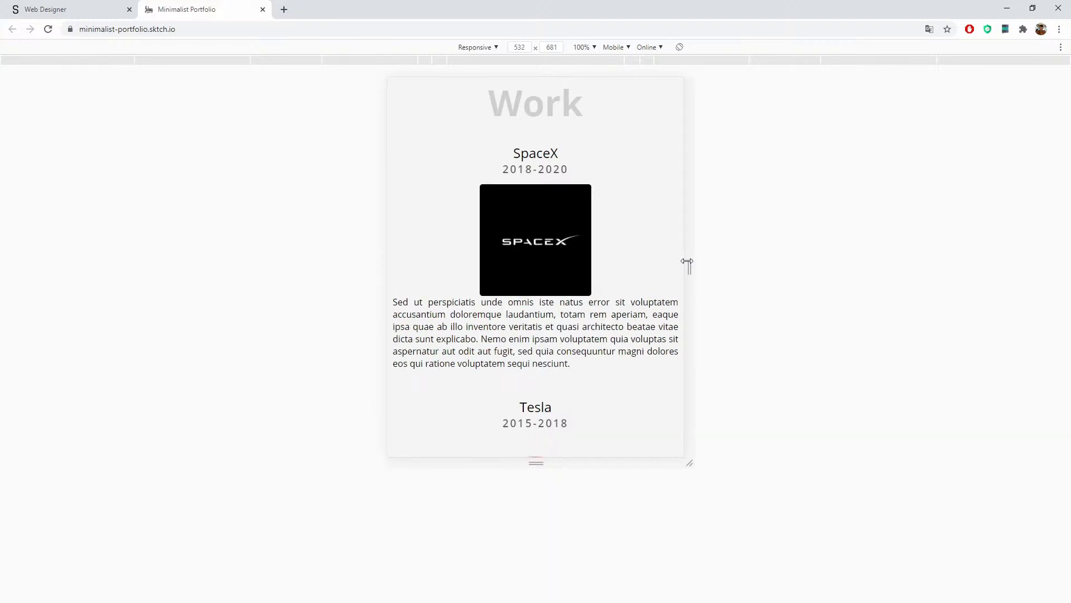
{"action": "scroll", "coordinate": [638, 227], "scroll_direction": "down", "scroll_amount": 4}
{"action": "scroll", "coordinate": [637, 220], "scroll_direction": "up", "scroll_amount": 4}
{"action": "left_click", "coordinate": [92, 8]}
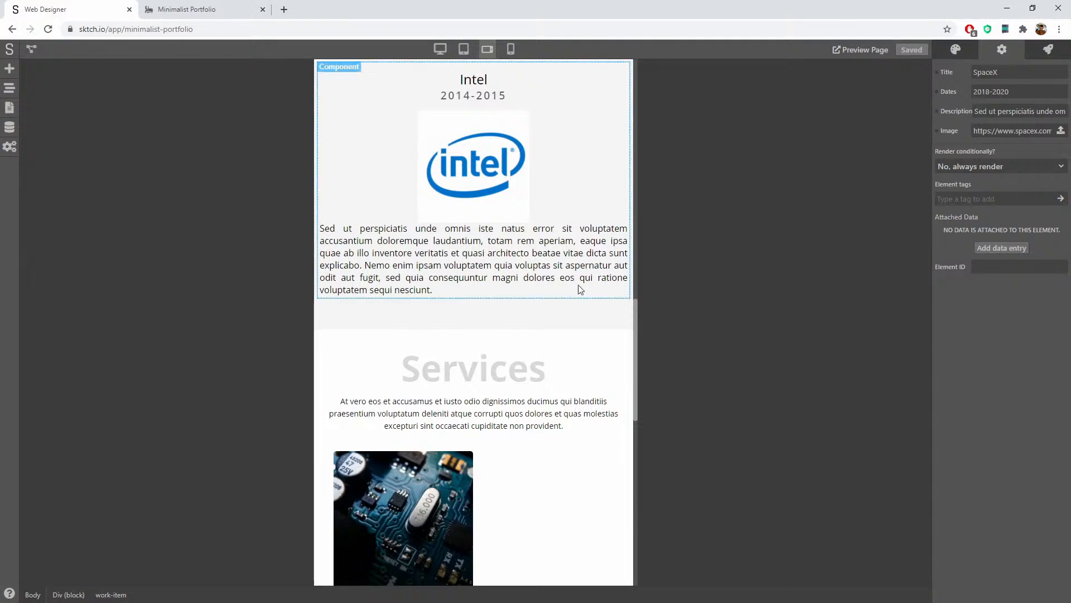
{"action": "scroll", "coordinate": [545, 296], "scroll_direction": "up", "scroll_amount": 5}
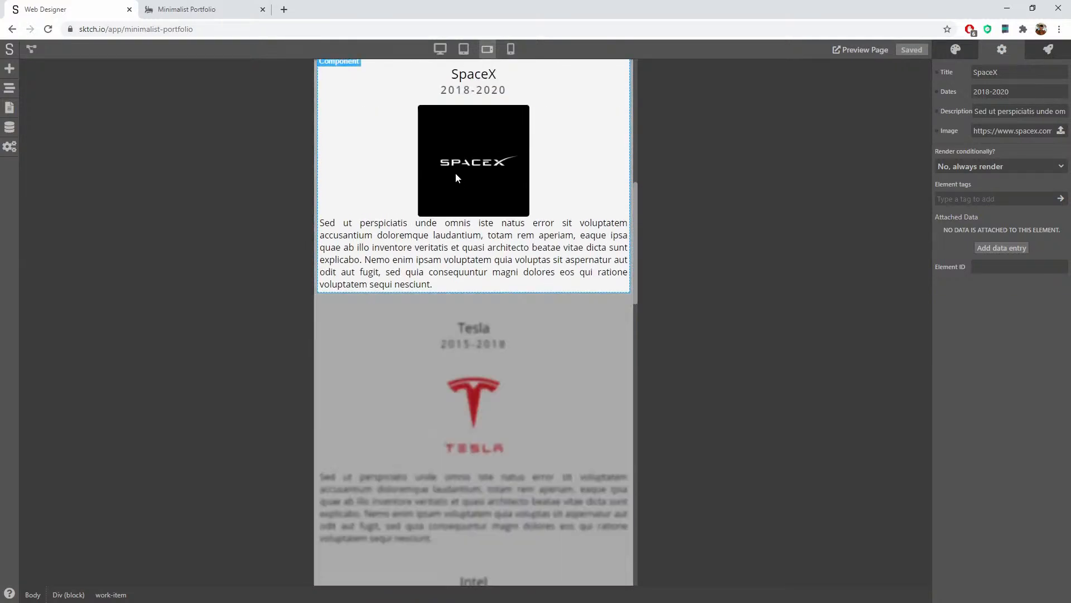
Step: Give the work-card-image class a 15 px bottom outer margin, then scroll to check spacing
{"action": "left_click", "coordinate": [494, 170]}
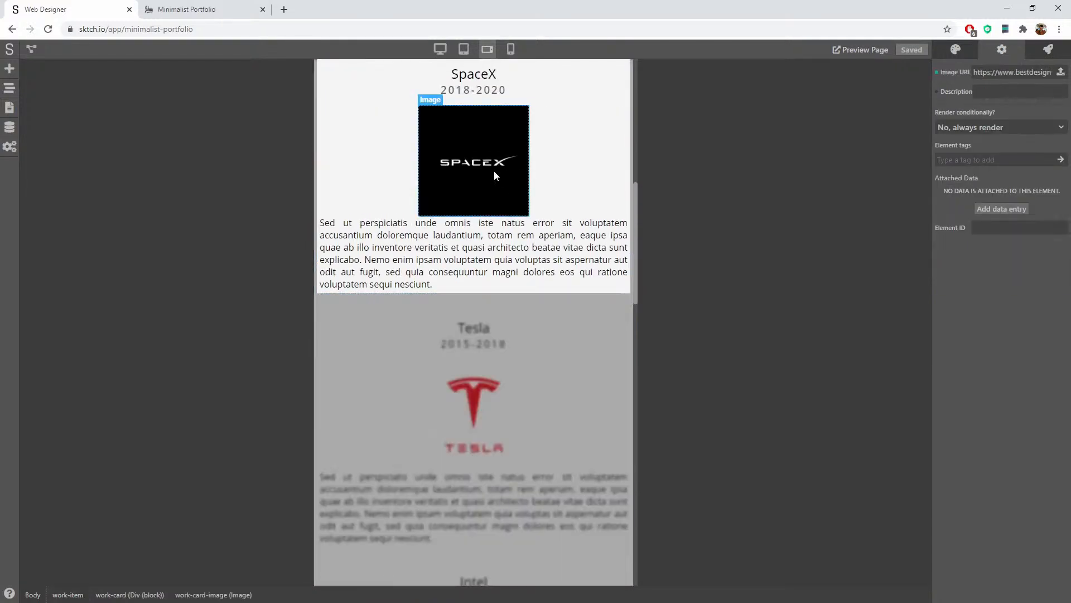
{"action": "left_click", "coordinate": [955, 49]}
{"action": "scroll", "coordinate": [957, 329], "scroll_direction": "down", "scroll_amount": 3}
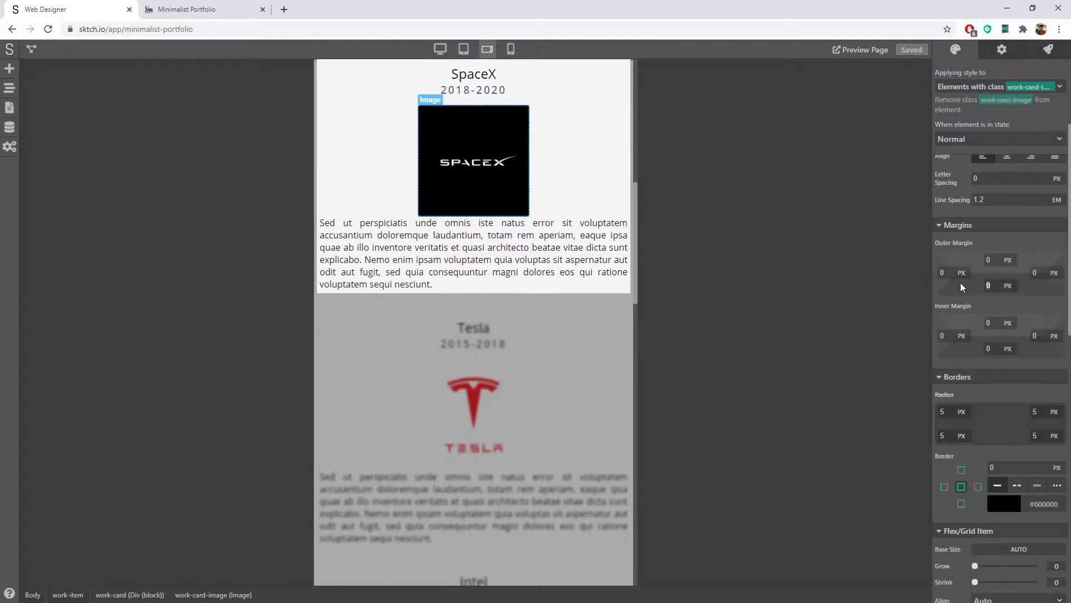
{"action": "type", "text": "15"}
{"action": "left_click", "coordinate": [1034, 287]}
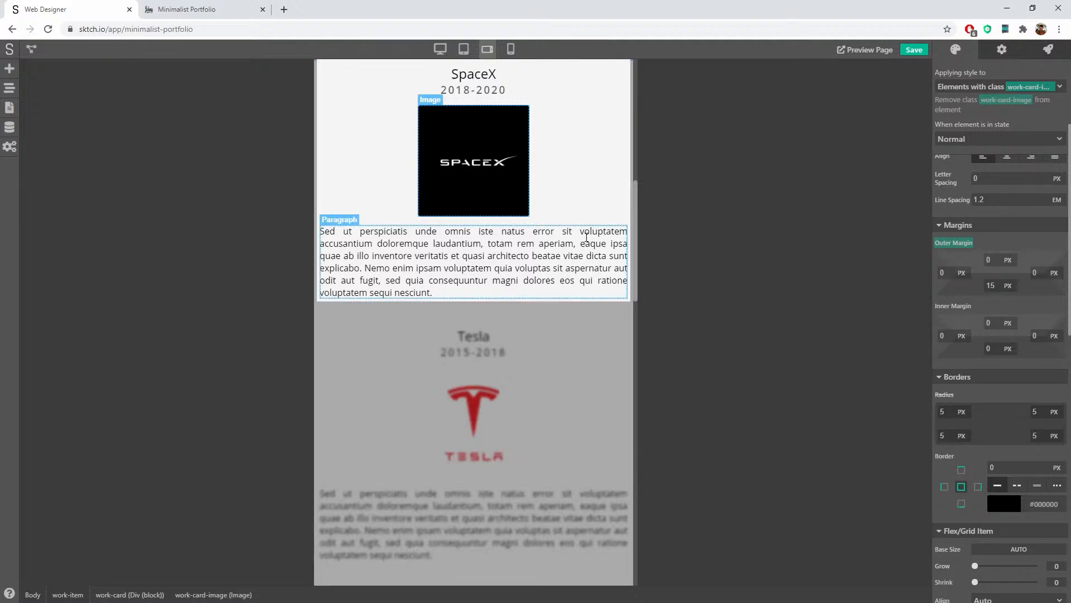
{"action": "scroll", "coordinate": [591, 193], "scroll_direction": "up", "scroll_amount": 2}
{"action": "left_click", "coordinate": [592, 161]}
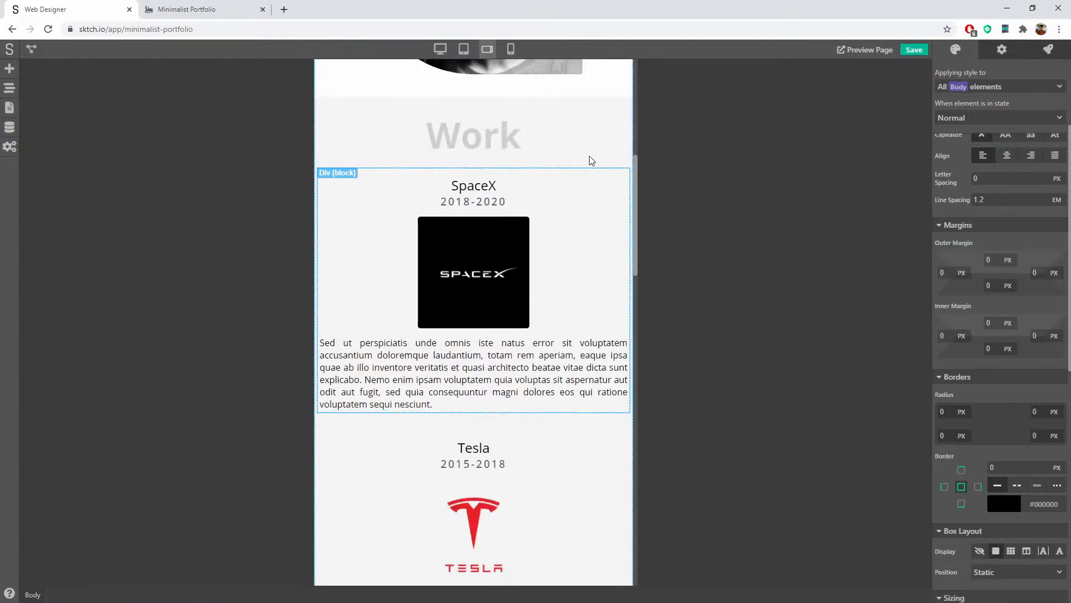
{"action": "scroll", "coordinate": [579, 270], "scroll_direction": "down", "scroll_amount": 5}
{"action": "scroll", "coordinate": [580, 268], "scroll_direction": "down", "scroll_amount": 10}
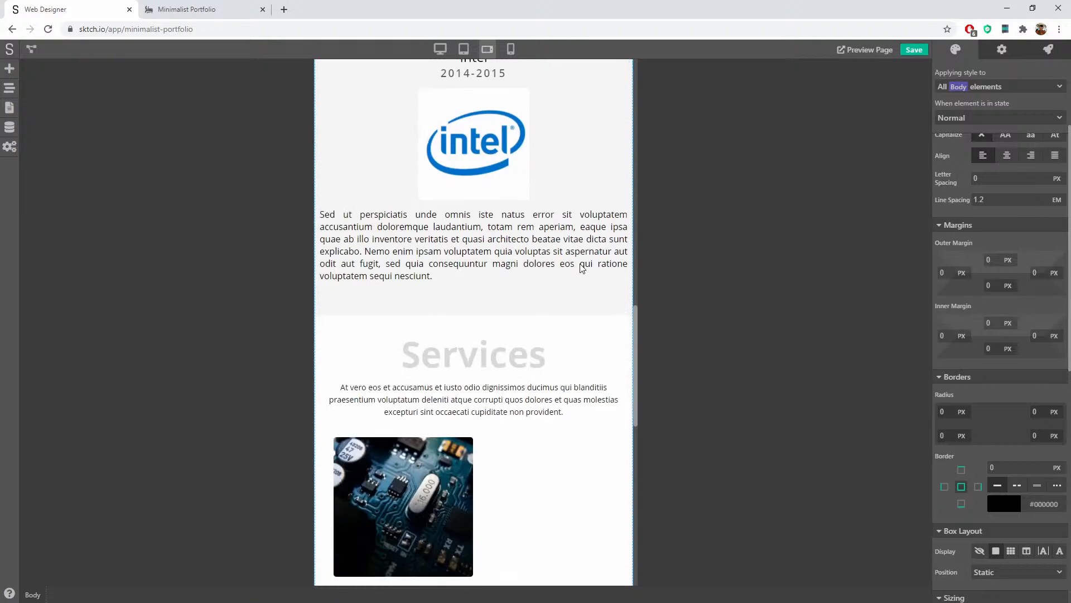
{"action": "scroll", "coordinate": [578, 266], "scroll_direction": "up", "scroll_amount": 1}
{"action": "scroll", "coordinate": [583, 264], "scroll_direction": "down", "scroll_amount": 4}
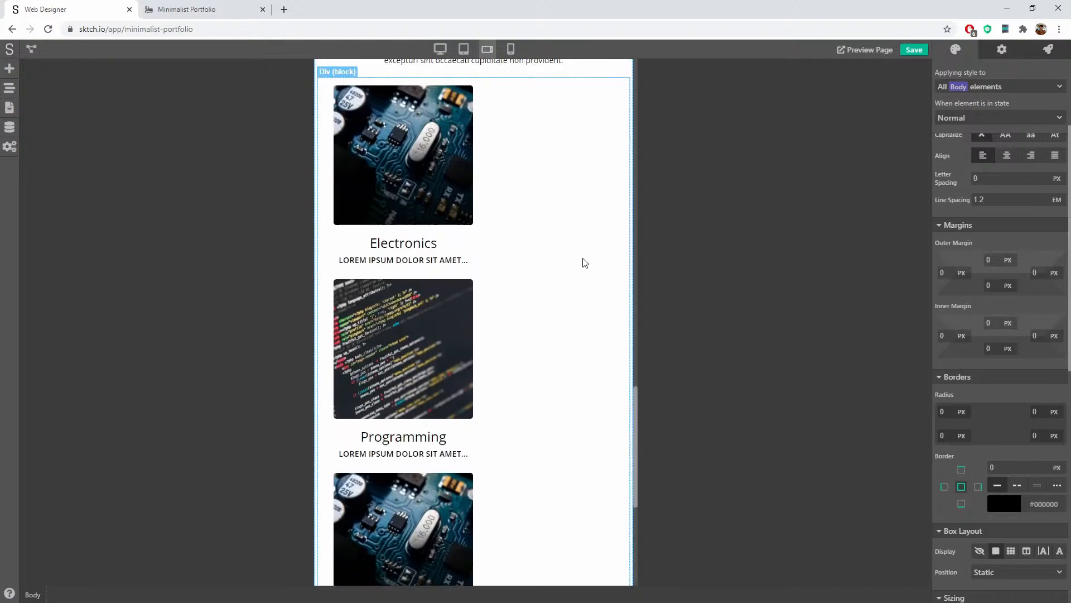
{"action": "scroll", "coordinate": [583, 259], "scroll_direction": "up", "scroll_amount": 3}
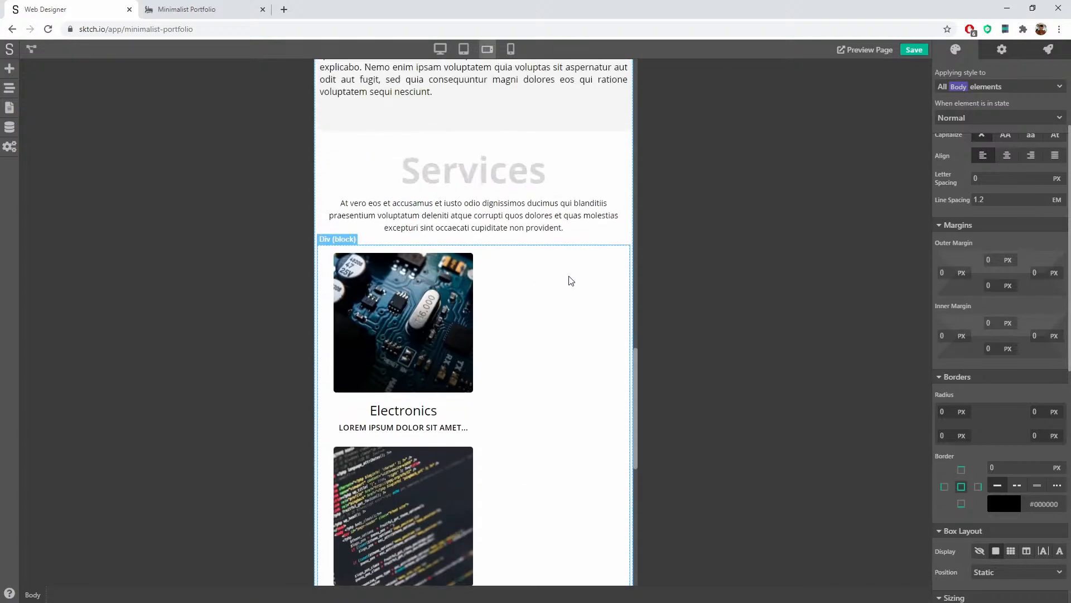
Step: Set the services card container's Justify to Center, keeping wrapping on
{"action": "left_click", "coordinate": [574, 246]}
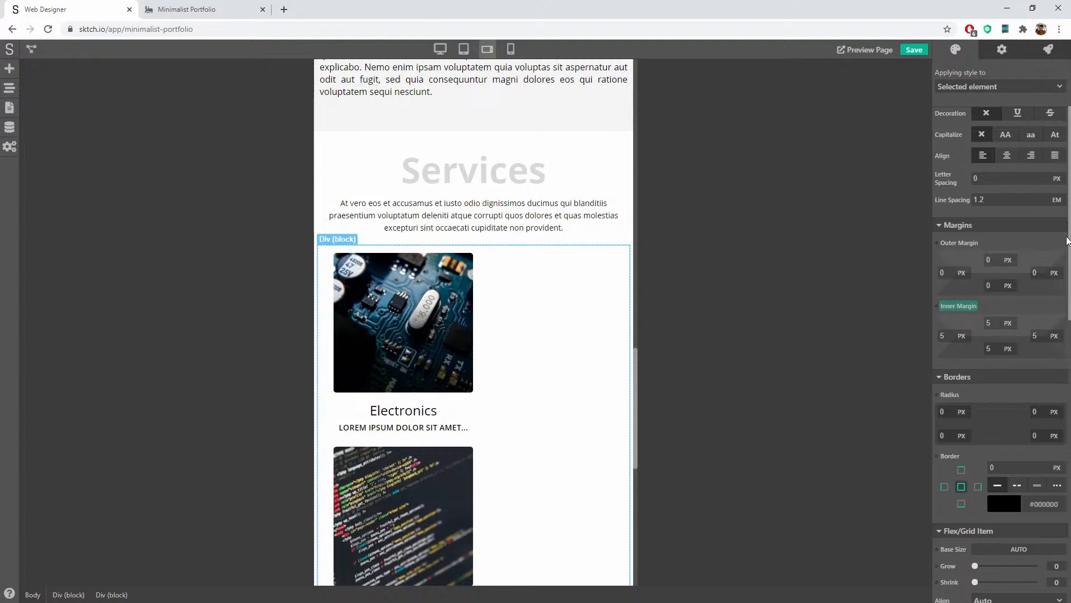
{"action": "left_click_drag", "start_coordinate": [1069, 248], "coordinate": [1052, 405]}
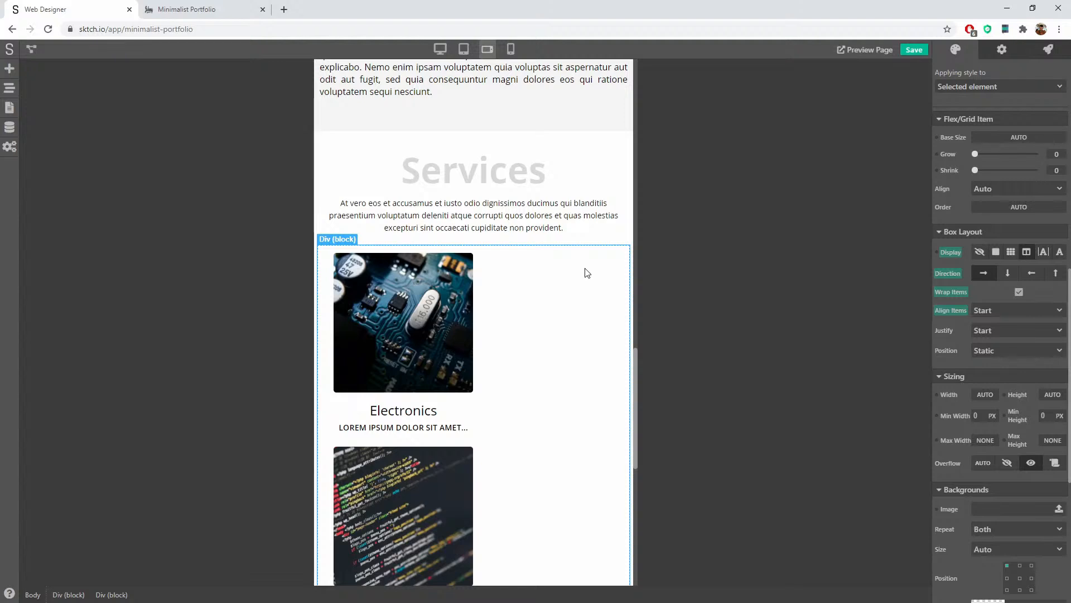
{"action": "left_click", "coordinate": [1020, 291]}
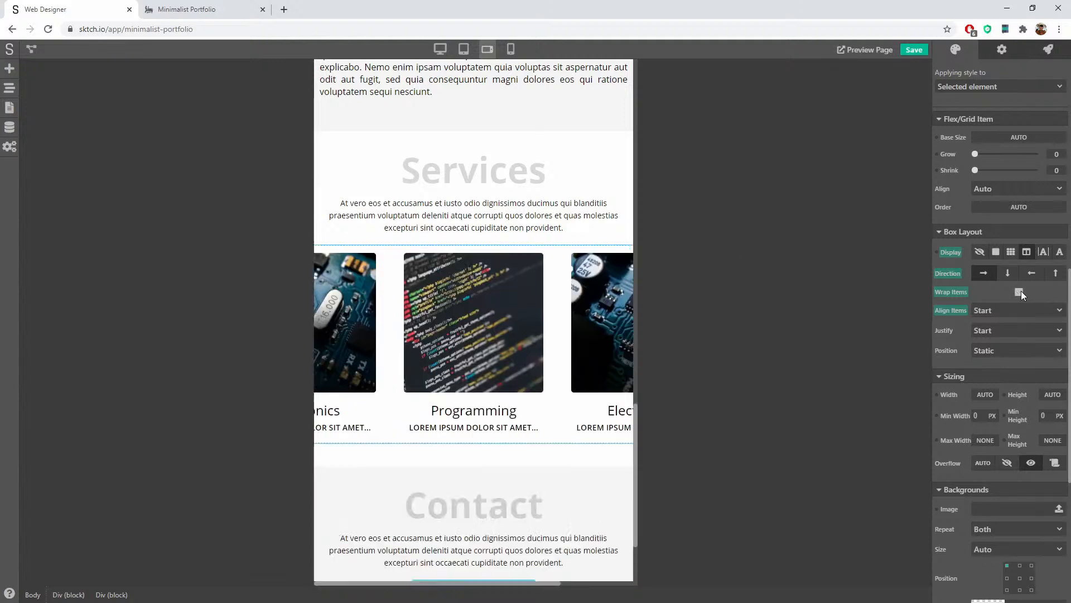
{"action": "left_click", "coordinate": [1020, 291]}
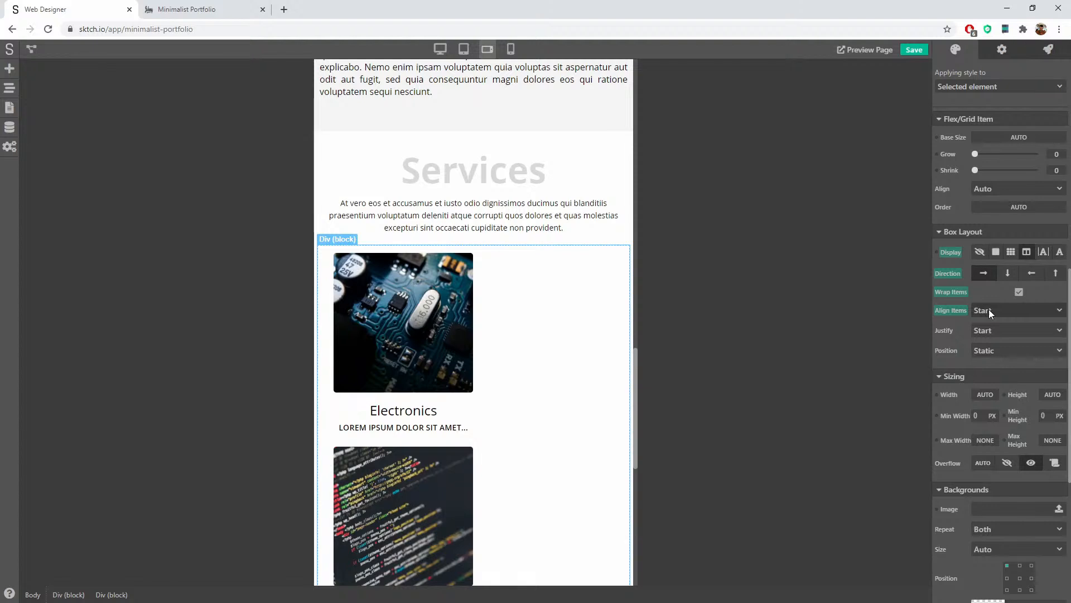
{"action": "left_click", "coordinate": [995, 329]}
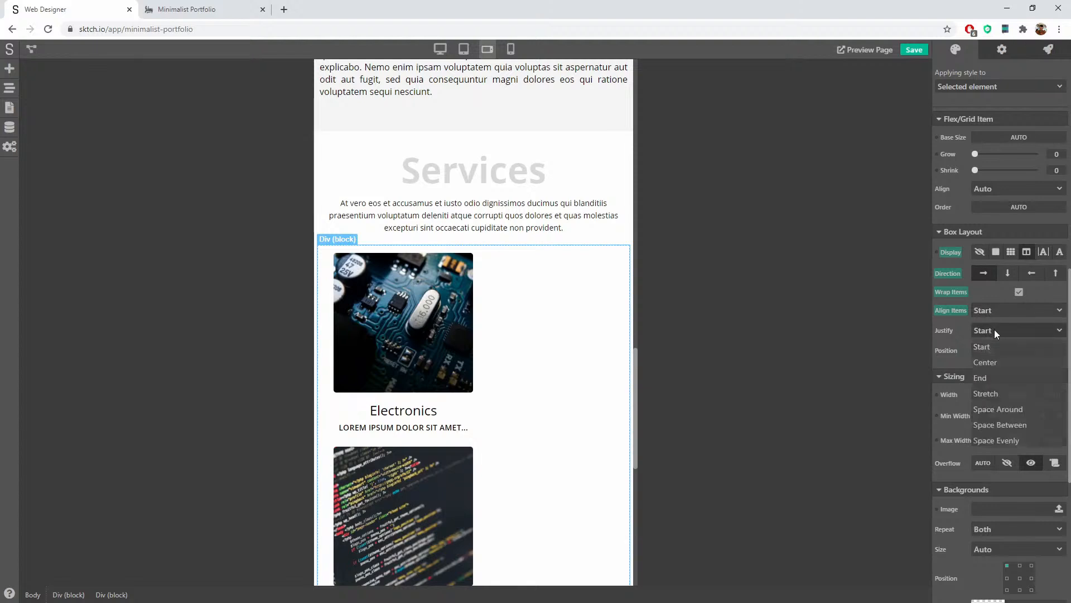
{"action": "left_click", "coordinate": [993, 363]}
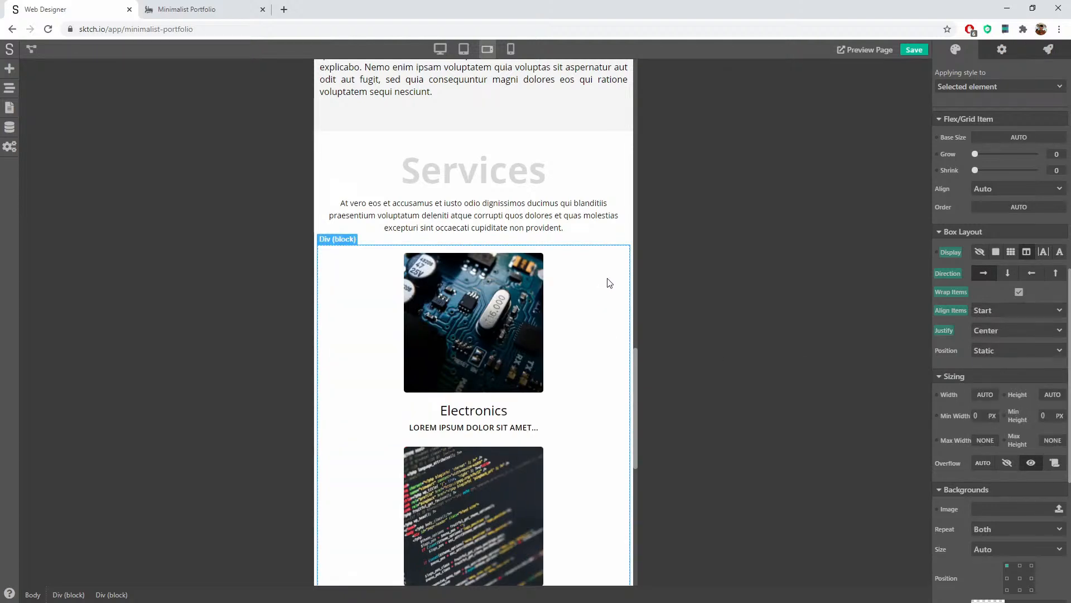
{"action": "scroll", "coordinate": [609, 283], "scroll_direction": "down", "scroll_amount": 9}
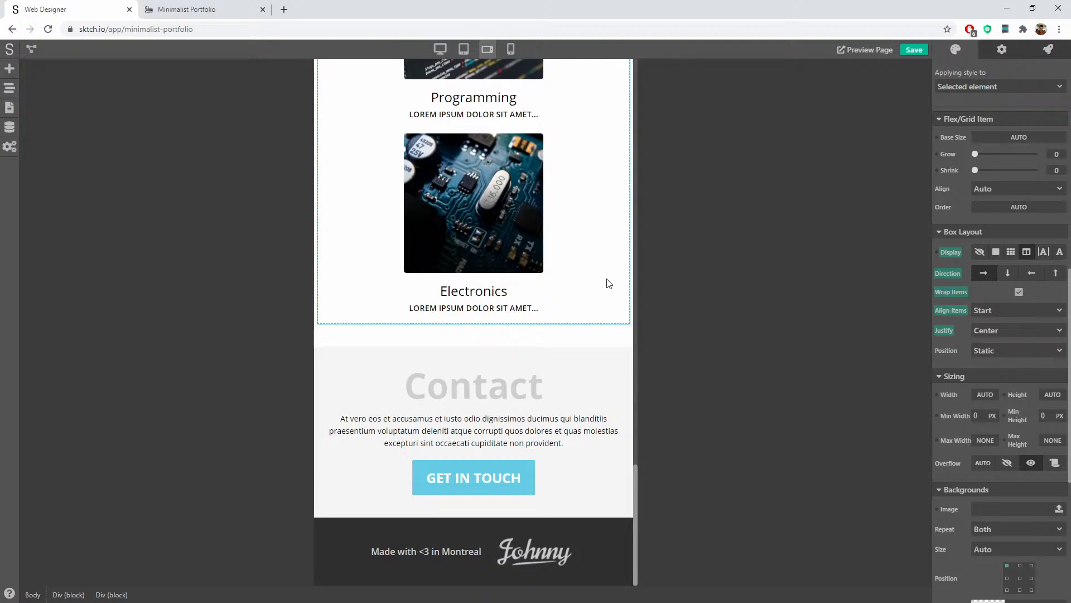
{"action": "scroll", "coordinate": [614, 282], "scroll_direction": "up", "scroll_amount": 15}
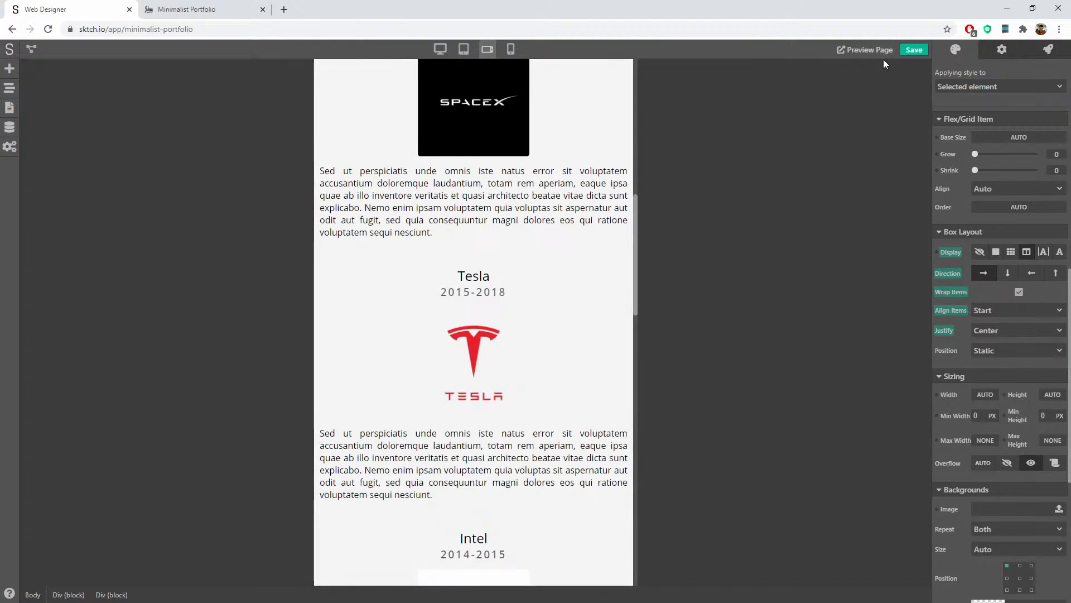
Step: Save the design and reload the live Minimalist Portfolio tab in Chrome
{"action": "left_click", "coordinate": [914, 50]}
{"action": "left_click", "coordinate": [202, 8]}
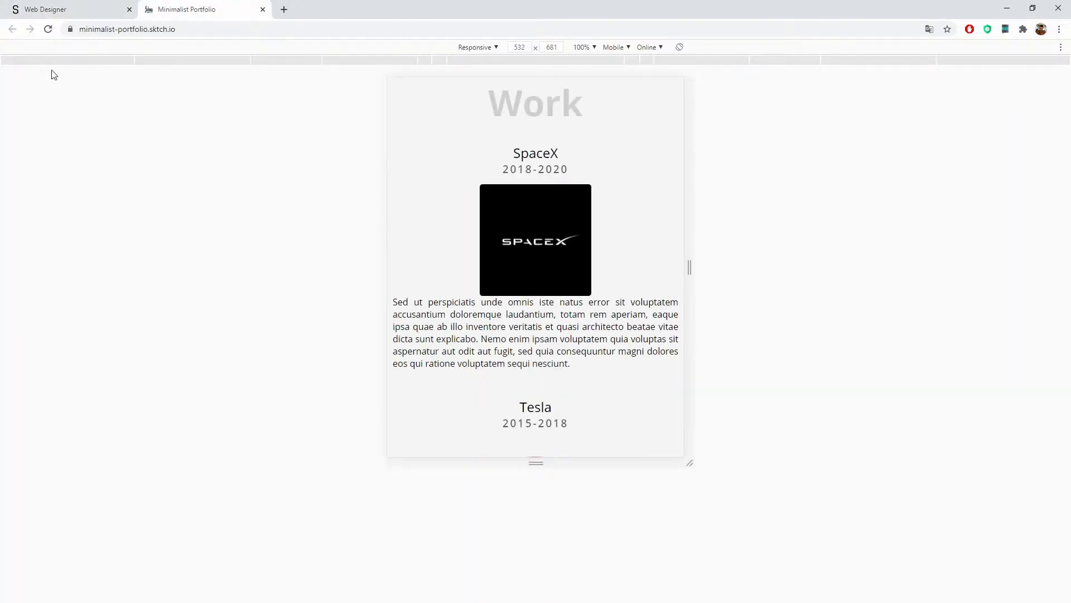
{"action": "key", "text": "F5"}
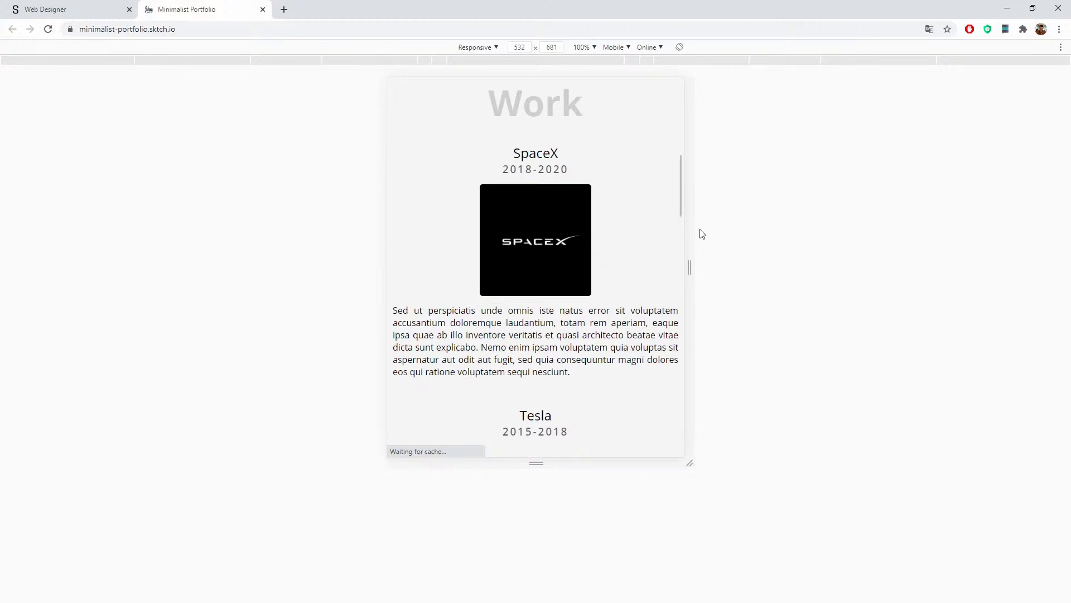
Step: Emulate a Pixel 2 screen and scroll through the stacked work and service cards
{"action": "left_click", "coordinate": [479, 48]}
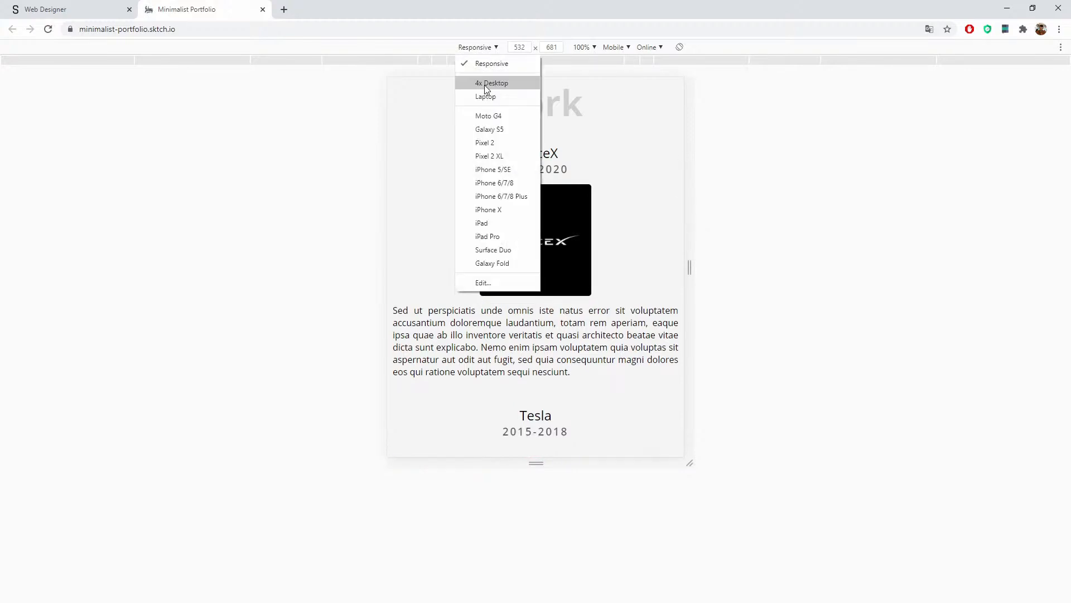
{"action": "left_click", "coordinate": [499, 144]}
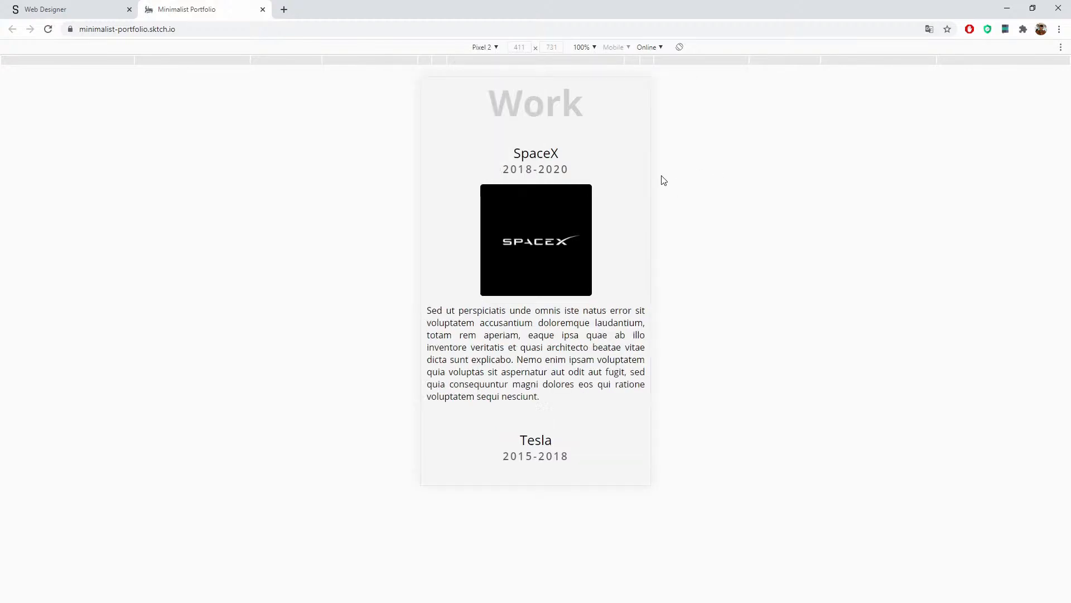
{"action": "scroll", "coordinate": [624, 186], "scroll_direction": "up", "scroll_amount": 9}
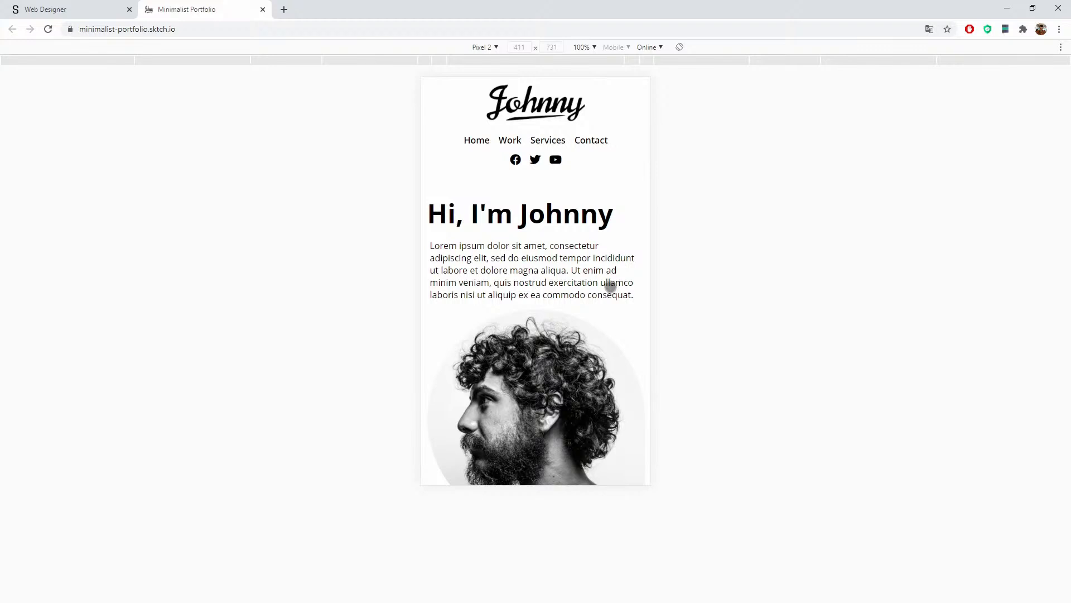
{"action": "scroll", "coordinate": [611, 286], "scroll_direction": "down", "scroll_amount": 2}
{"action": "scroll", "coordinate": [611, 287], "scroll_direction": "up", "scroll_amount": 2}
{"action": "scroll", "coordinate": [610, 286], "scroll_direction": "down", "scroll_amount": 14}
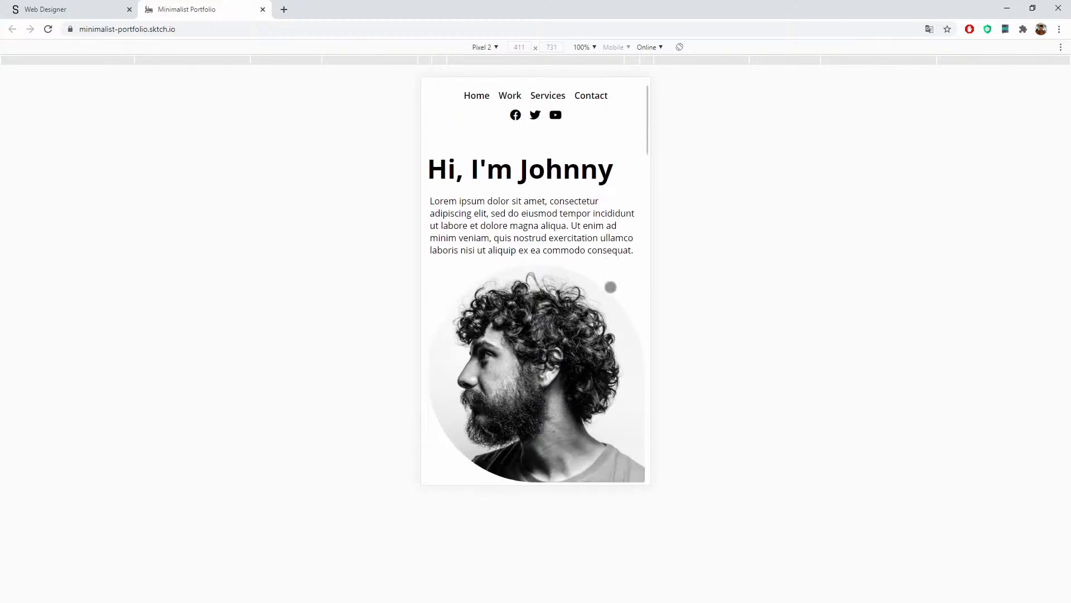
{"action": "scroll", "coordinate": [612, 286], "scroll_direction": "down", "scroll_amount": 12}
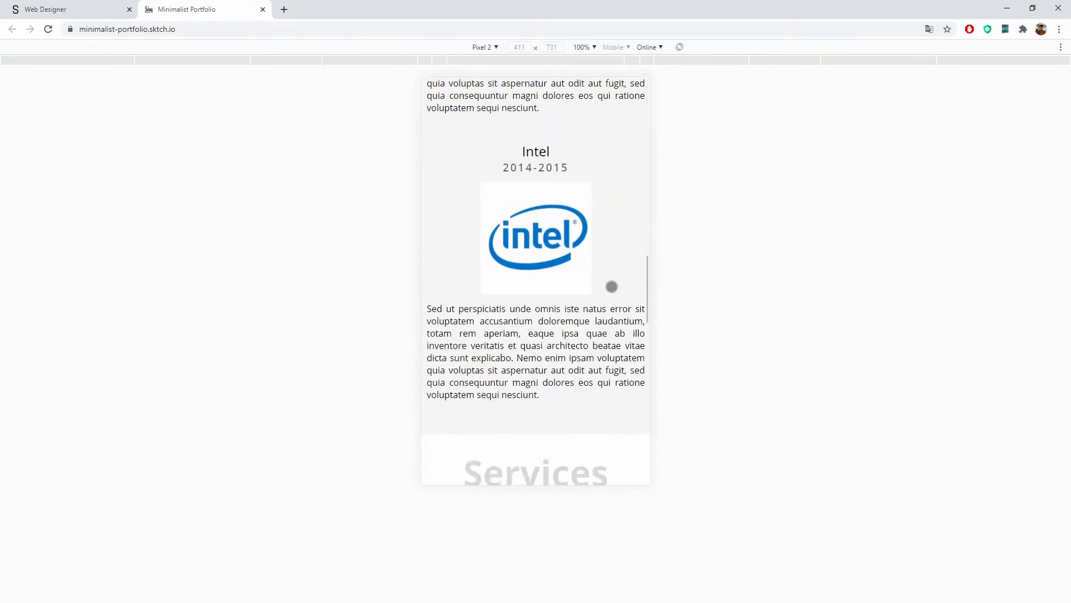
{"action": "scroll", "coordinate": [611, 286], "scroll_direction": "down", "scroll_amount": 8}
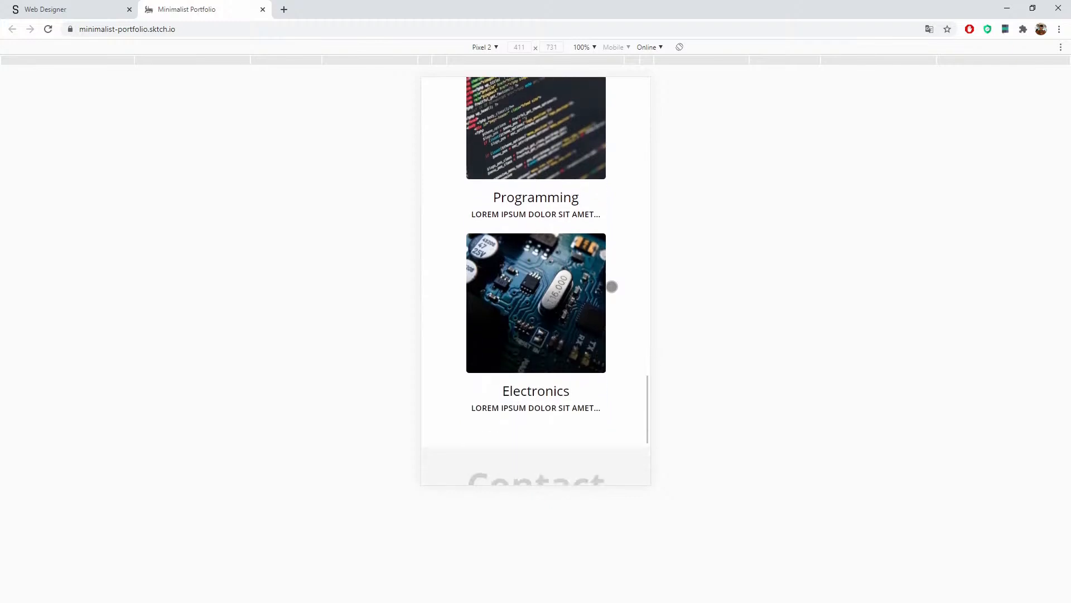
{"action": "scroll", "coordinate": [612, 287], "scroll_direction": "up", "scroll_amount": 20}
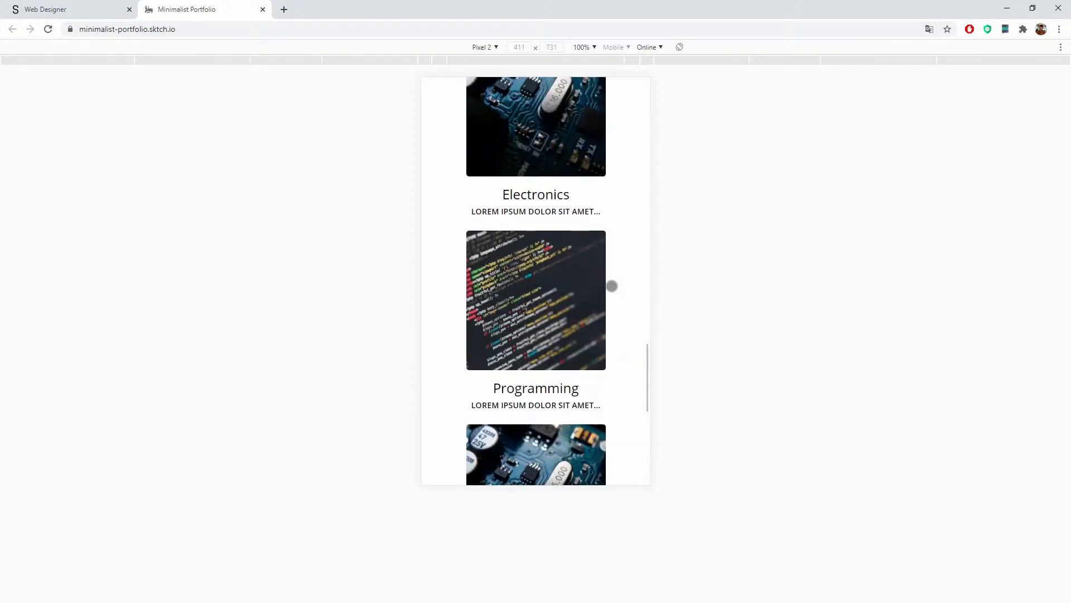
{"action": "scroll", "coordinate": [611, 284], "scroll_direction": "up", "scroll_amount": 10}
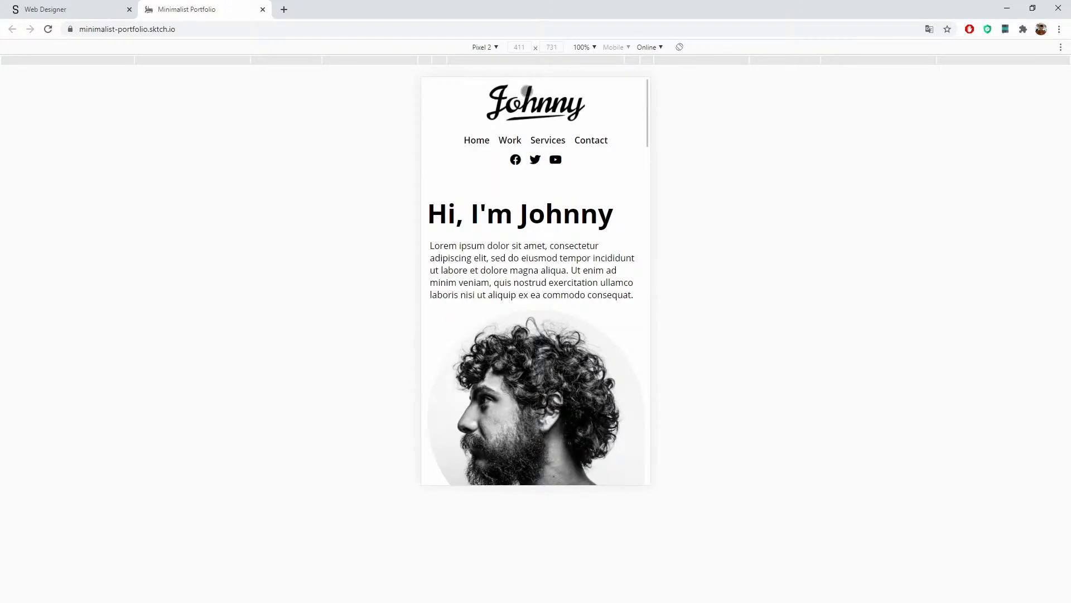
Step: Preview the live page at 1440 px width and scroll through it
{"action": "left_click", "coordinate": [204, 62]}
{"action": "scroll", "coordinate": [593, 210], "scroll_direction": "down", "scroll_amount": 20}
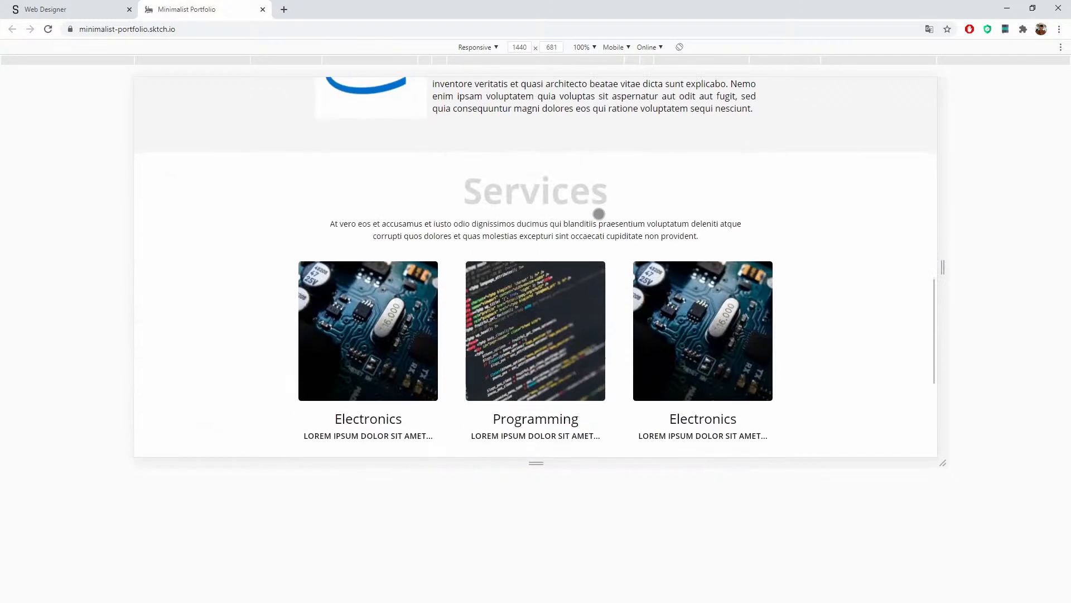
{"action": "scroll", "coordinate": [538, 281], "scroll_direction": "up", "scroll_amount": 20}
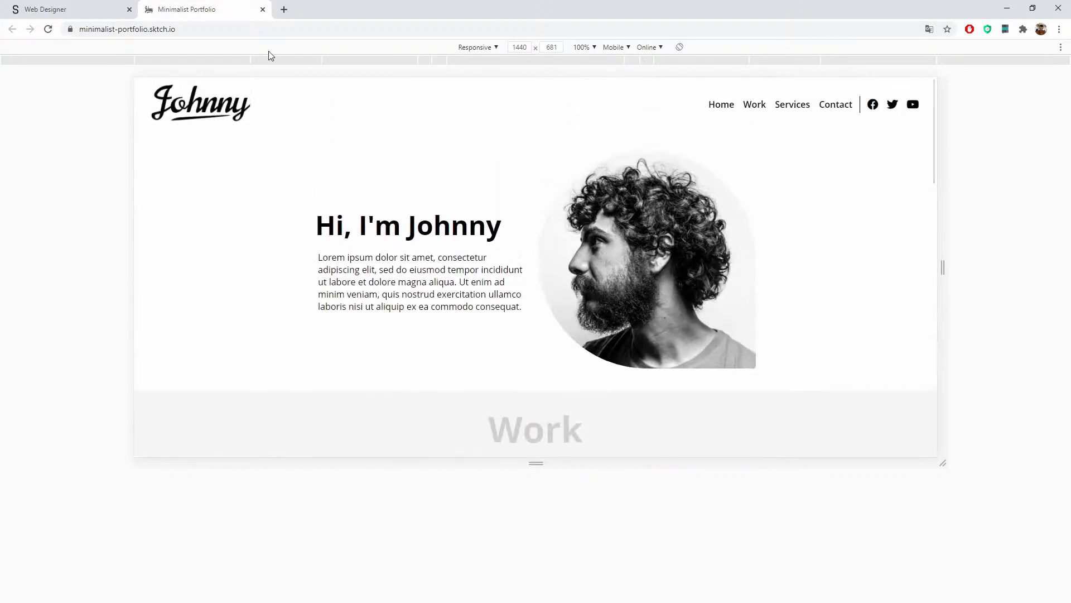
Step: Shrink the preview to 1024 and 768 px, scrolling the tablet layout, then to 320 px
{"action": "left_click", "coordinate": [266, 60]}
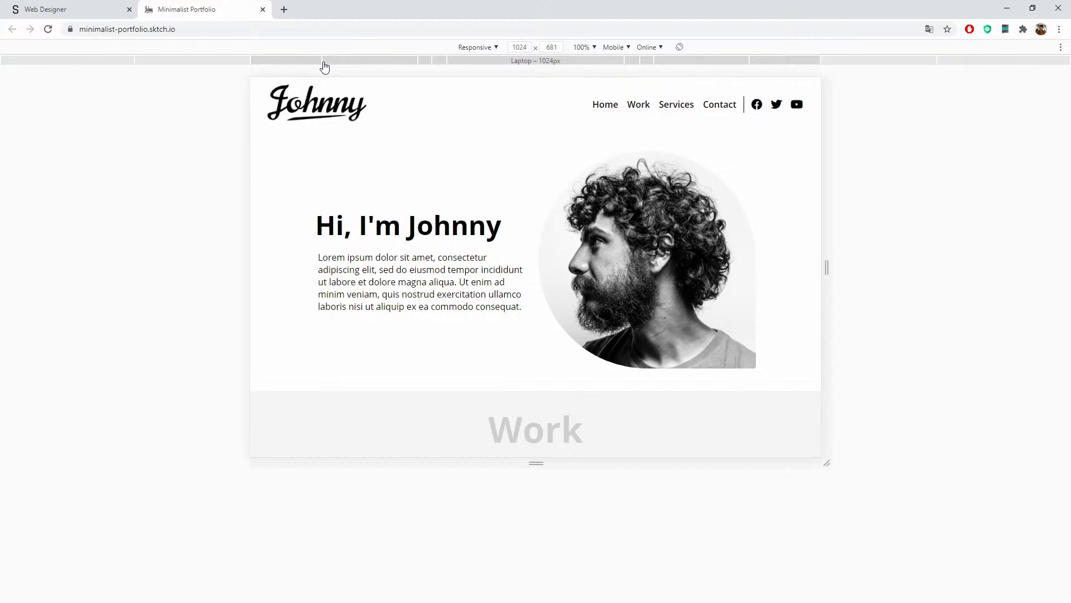
{"action": "left_click", "coordinate": [331, 62]}
{"action": "scroll", "coordinate": [455, 185], "scroll_direction": "down", "scroll_amount": 10}
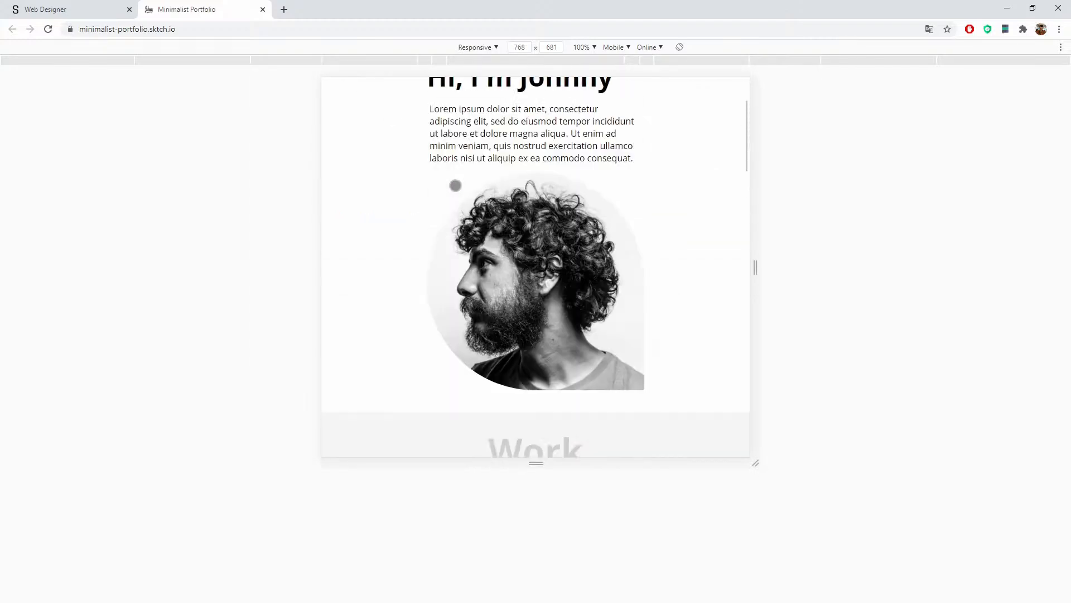
{"action": "scroll", "coordinate": [455, 185], "scroll_direction": "down", "scroll_amount": 5}
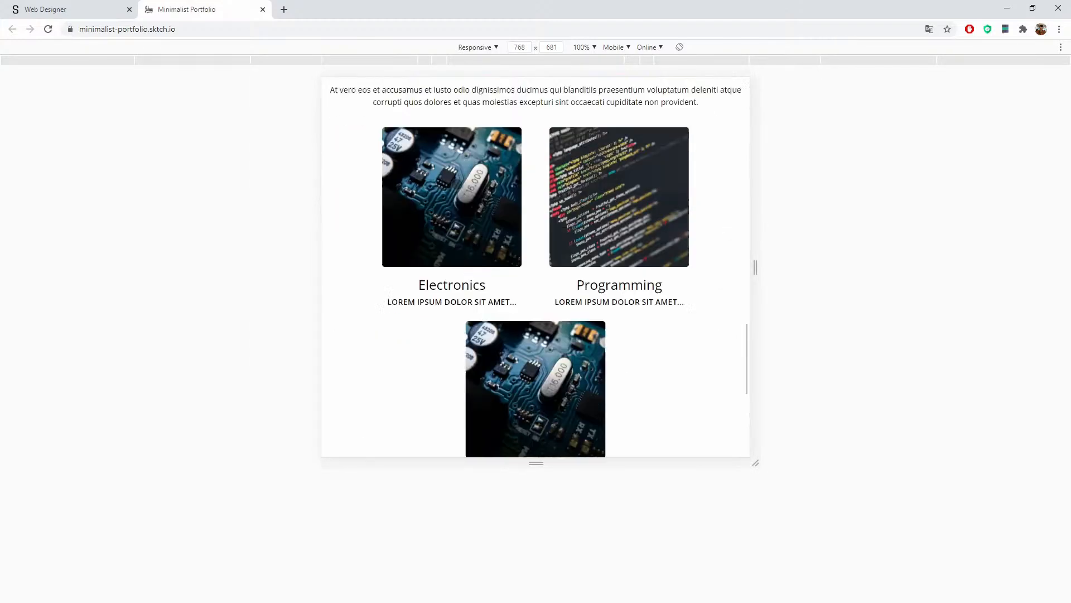
{"action": "scroll", "coordinate": [456, 186], "scroll_direction": "up", "scroll_amount": 12}
{"action": "scroll", "coordinate": [457, 185], "scroll_direction": "down", "scroll_amount": 10}
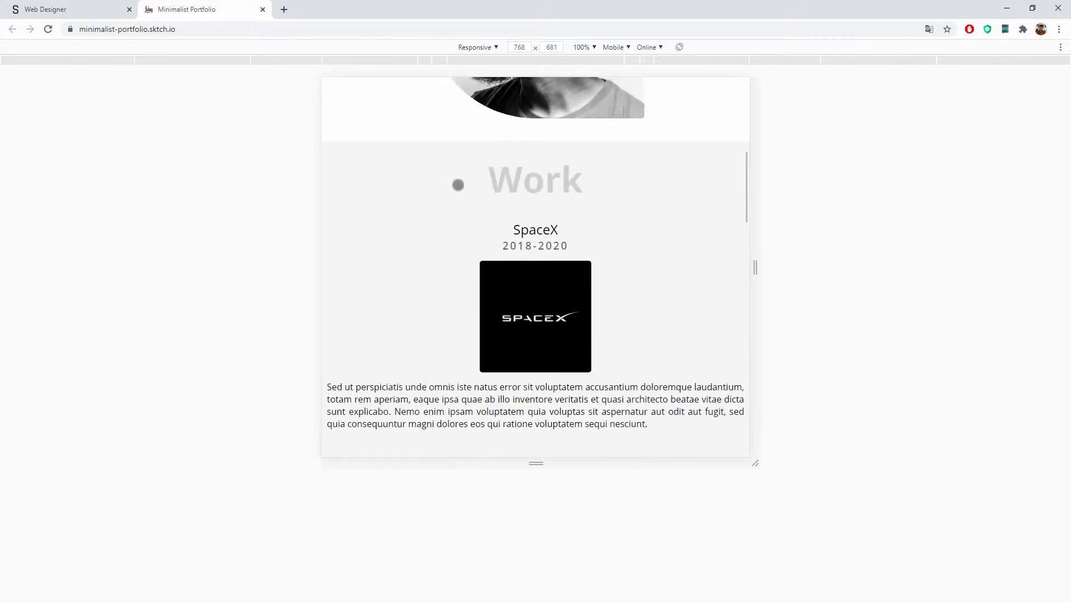
{"action": "scroll", "coordinate": [458, 184], "scroll_direction": "up", "scroll_amount": 4}
{"action": "scroll", "coordinate": [458, 183], "scroll_direction": "up", "scroll_amount": 2}
{"action": "scroll", "coordinate": [455, 180], "scroll_direction": "down", "scroll_amount": 4}
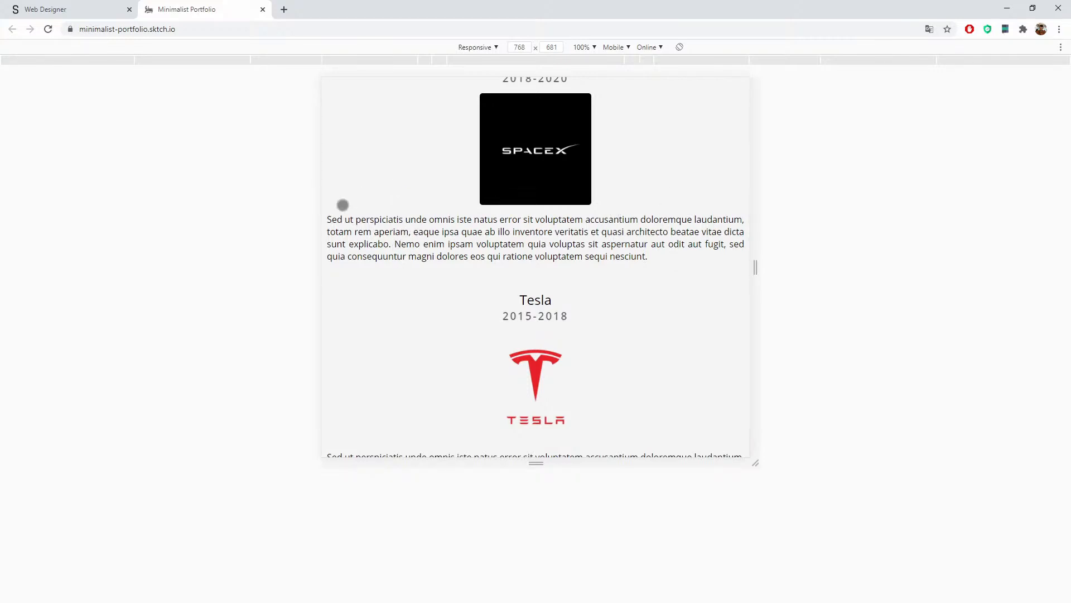
{"action": "scroll", "coordinate": [516, 228], "scroll_direction": "down", "scroll_amount": 15}
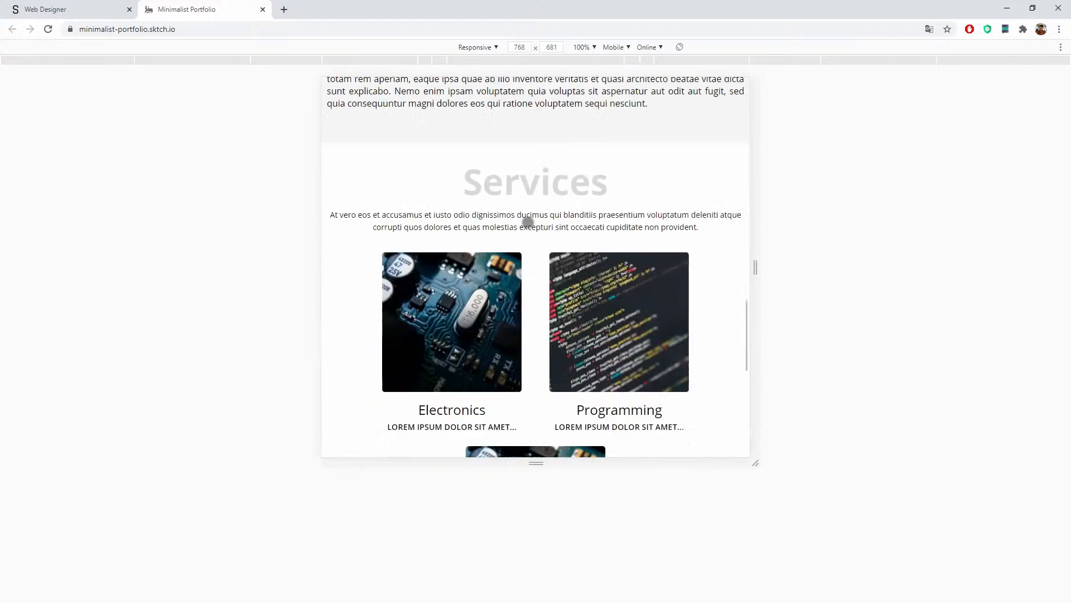
{"action": "scroll", "coordinate": [531, 220], "scroll_direction": "up", "scroll_amount": 7}
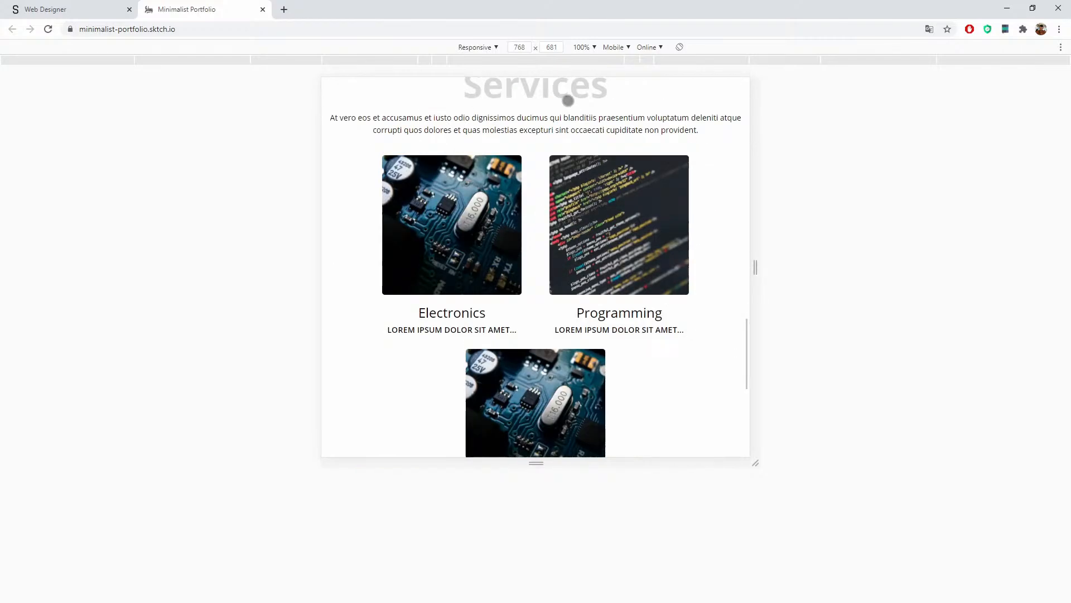
{"action": "left_click", "coordinate": [552, 61]}
Step: Switch to 375 px, then drag the viewport wider to 535 px and scroll through the cards
{"action": "left_click", "coordinate": [442, 61]}
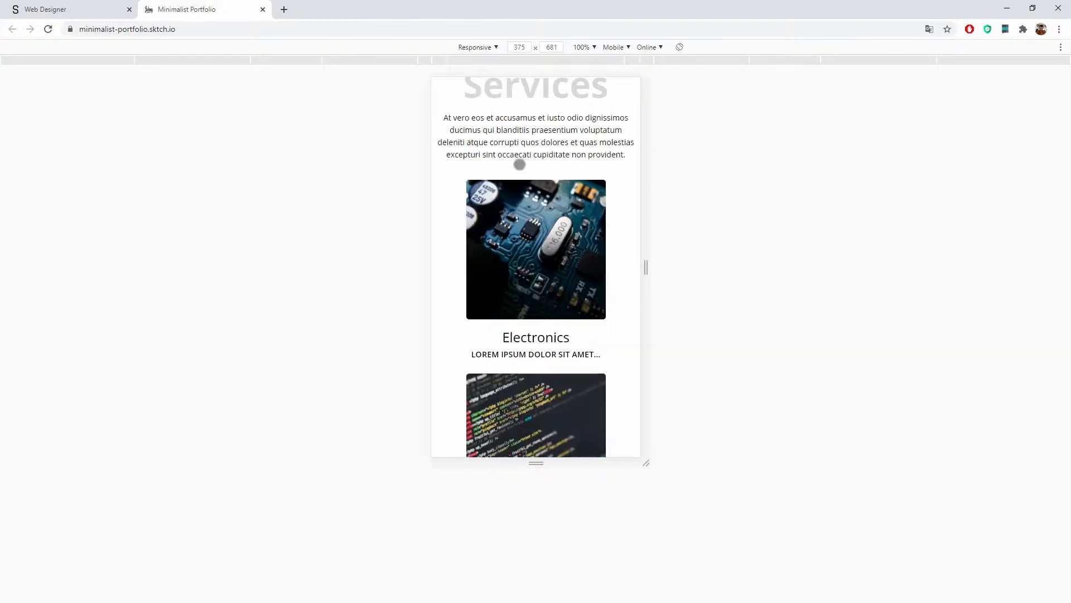
{"action": "scroll", "coordinate": [585, 249], "scroll_direction": "down", "scroll_amount": 7}
{"action": "scroll", "coordinate": [586, 250], "scroll_direction": "up", "scroll_amount": 20}
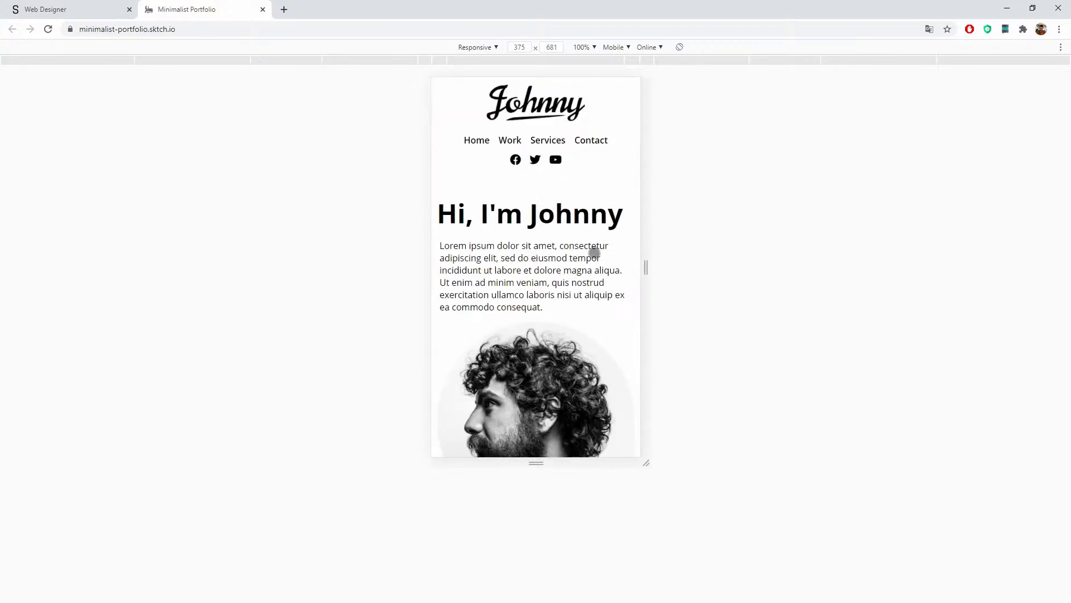
{"action": "left_click_drag", "start_coordinate": [640, 198], "coordinate": [685, 198]}
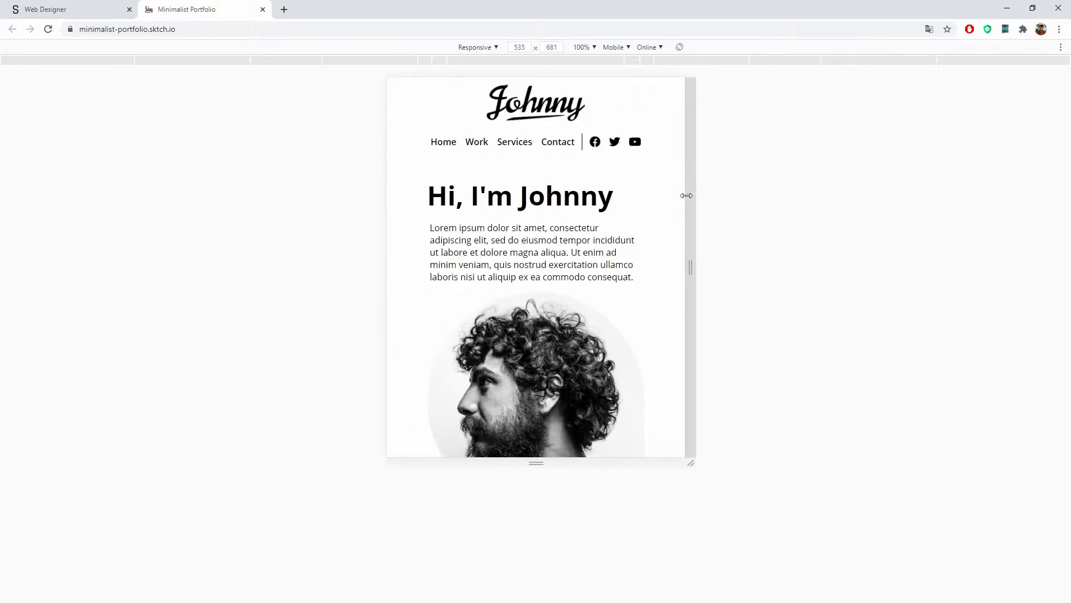
{"action": "scroll", "coordinate": [626, 239], "scroll_direction": "down", "scroll_amount": 5}
{"action": "scroll", "coordinate": [626, 240], "scroll_direction": "down", "scroll_amount": 15}
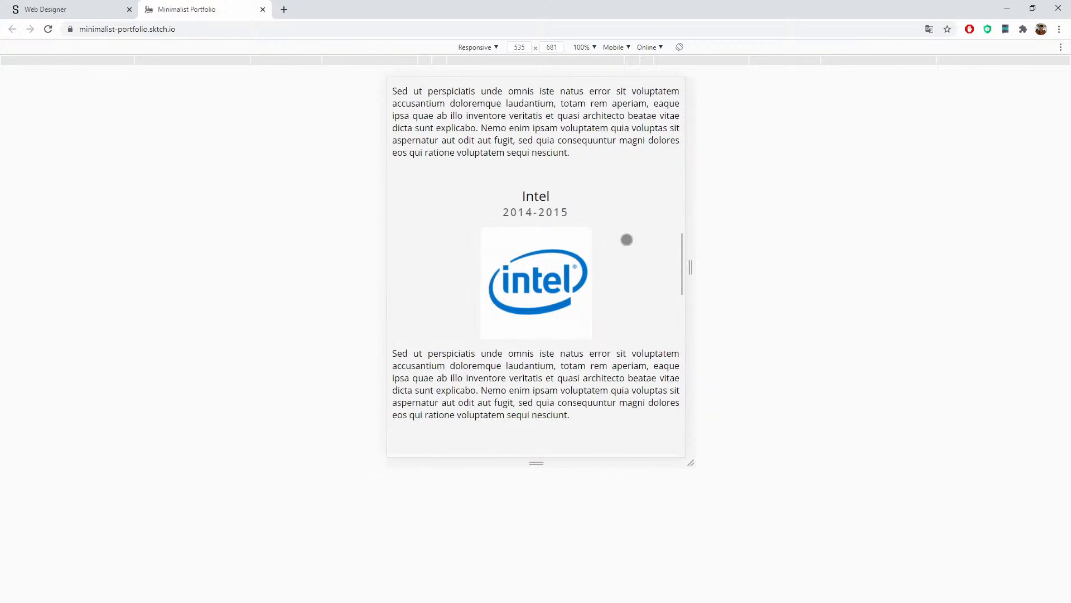
{"action": "scroll", "coordinate": [627, 240], "scroll_direction": "down", "scroll_amount": 2}
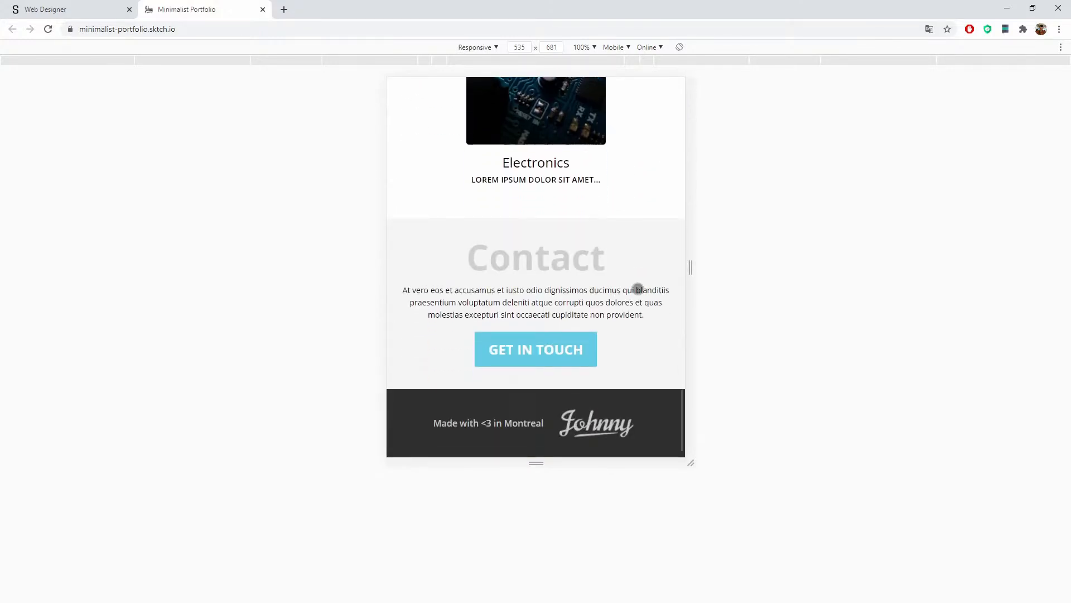
{"action": "scroll", "coordinate": [679, 268], "scroll_direction": "up", "scroll_amount": 20}
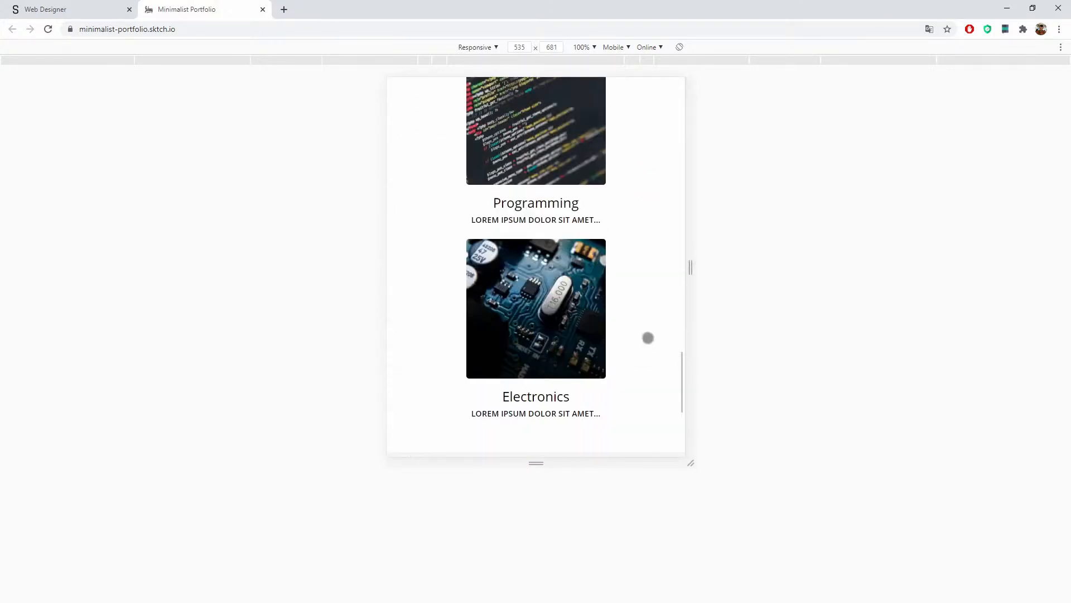